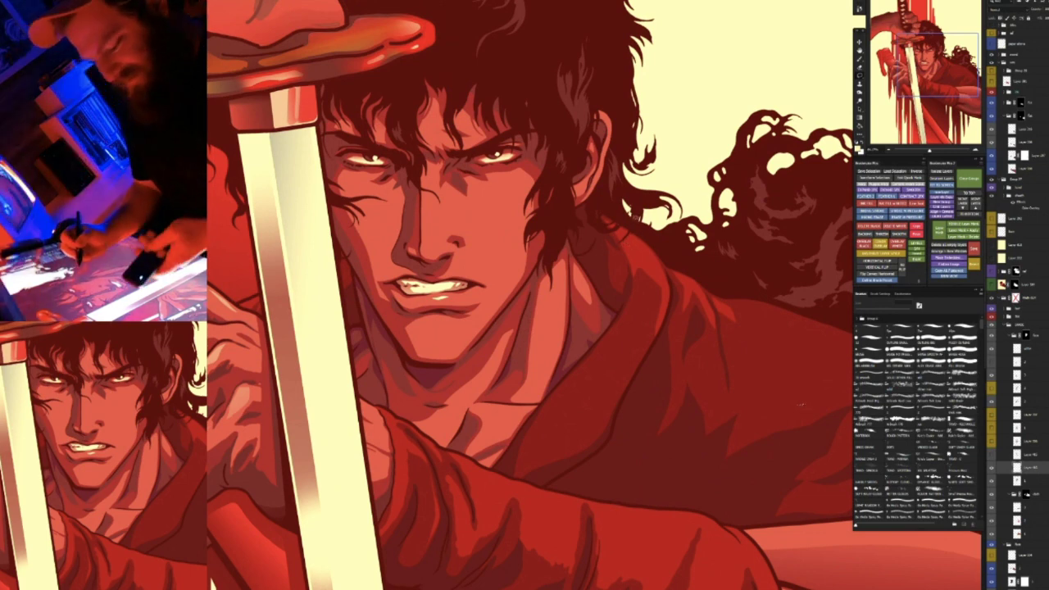
Collapse the expanded foreground layer groups and hide the groups containing the sword, arms and hands
{"action": "scroll", "coordinate": [651, 249], "scroll_direction": "down", "scroll_amount": 5}
{"action": "key", "text": "v"}
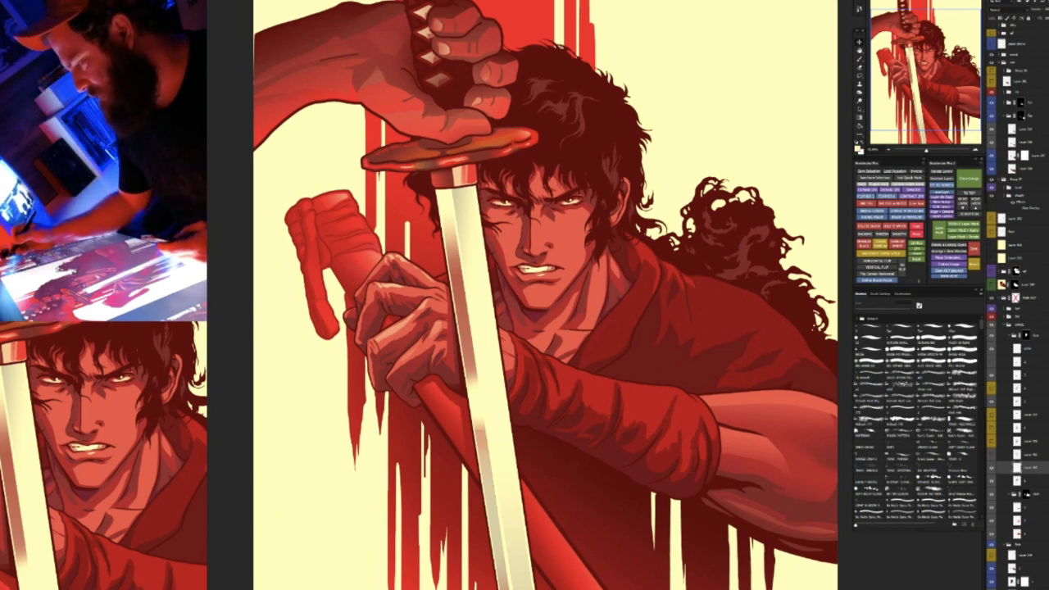
{"action": "left_click", "coordinate": [998, 64]}
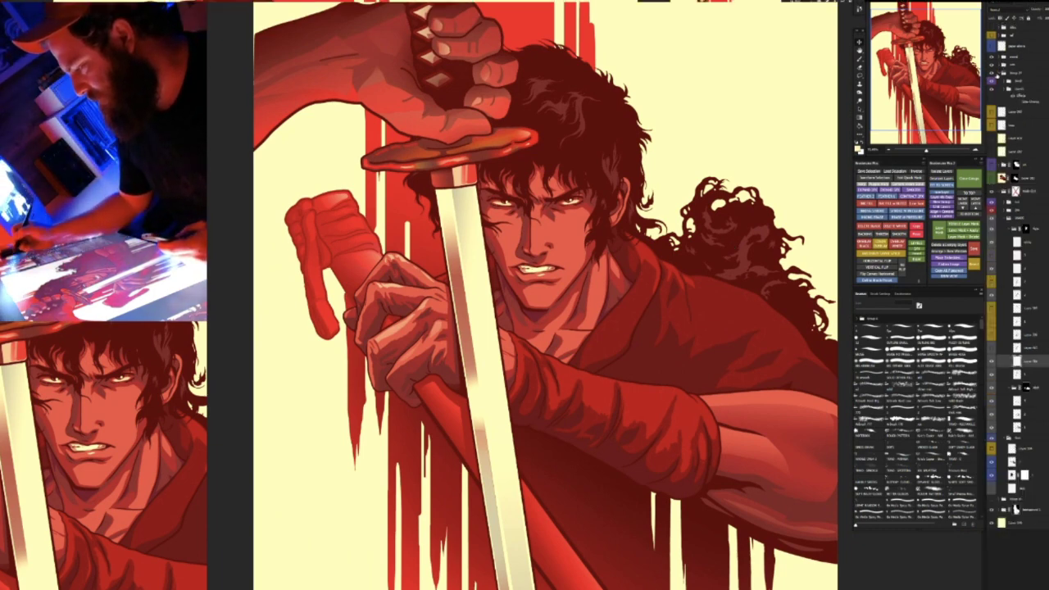
{"action": "left_click", "coordinate": [998, 73]}
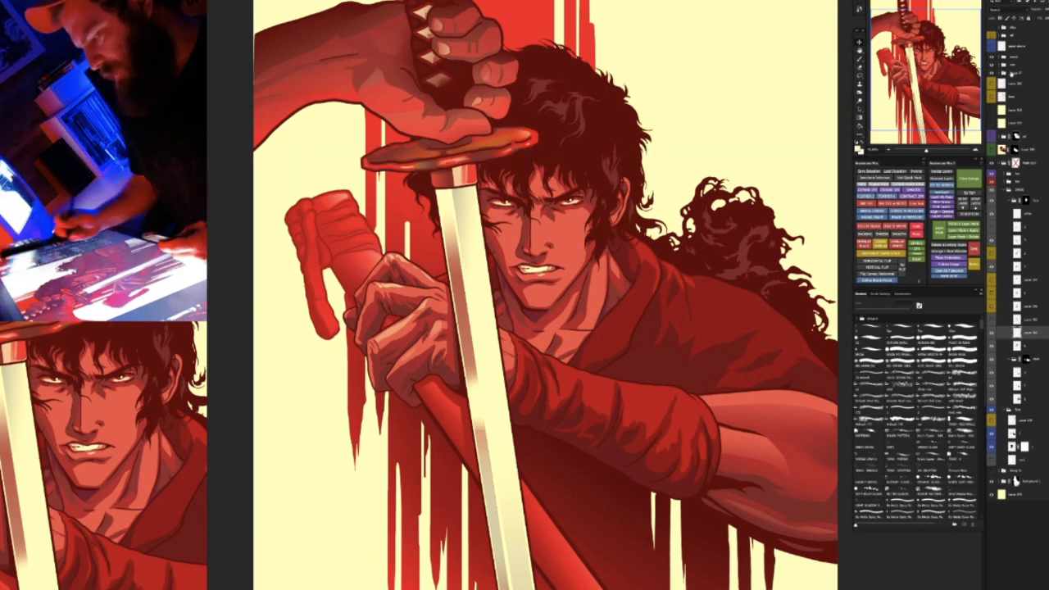
{"action": "left_click_drag", "start_coordinate": [992, 57], "coordinate": [992, 73]}
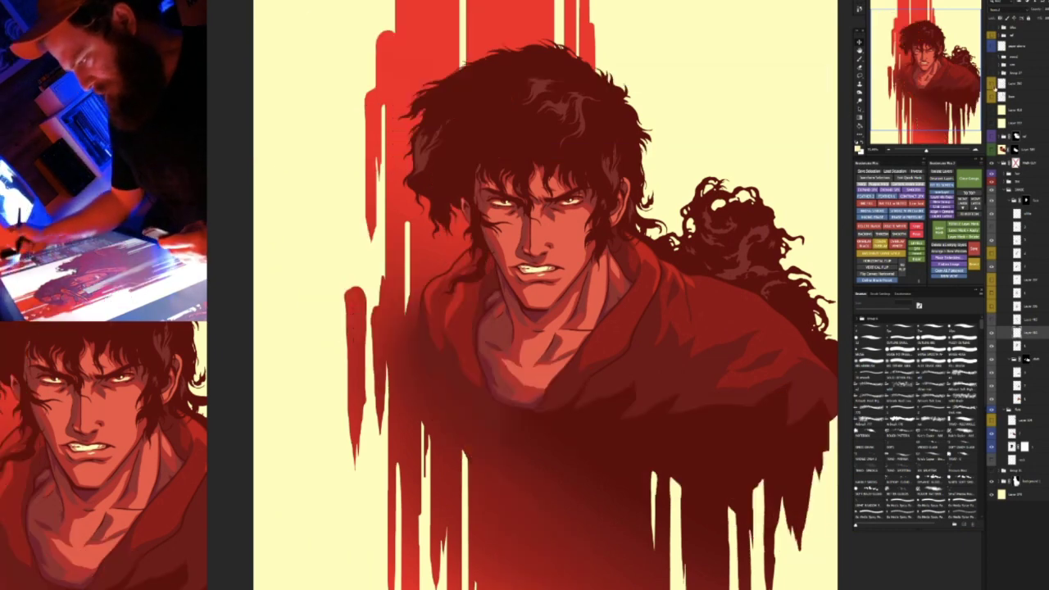
Collapse all layer groups, and reopen the main figure's group to list its subgroups
{"action": "scroll", "coordinate": [642, 358], "scroll_direction": "up", "scroll_amount": 3}
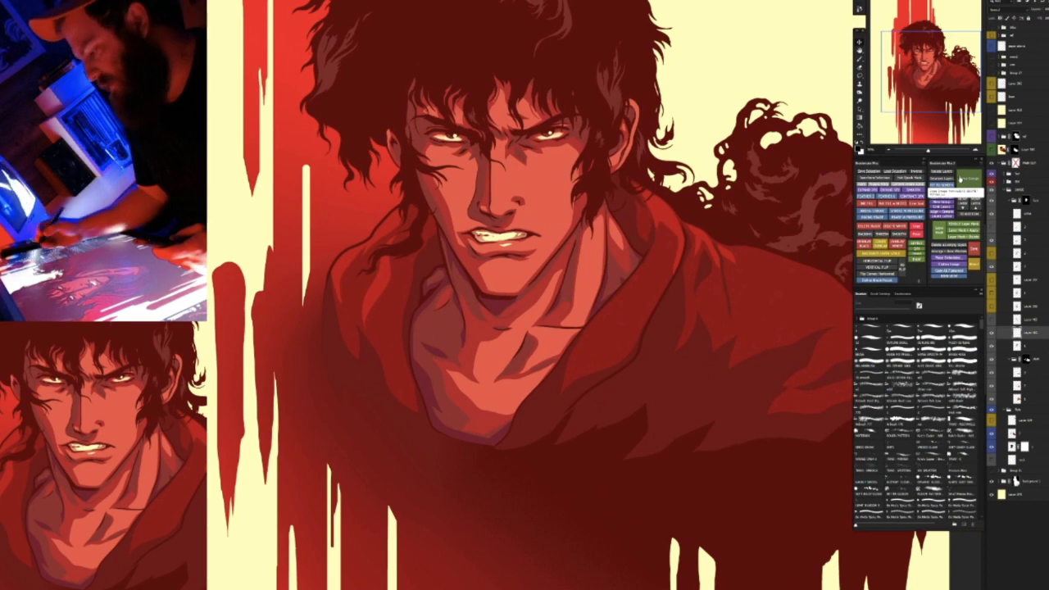
{"action": "mouse_move", "coordinate": [868, 163]}
{"action": "left_mouse_down"}
{"action": "mouse_move", "coordinate": [767, 186]}
{"action": "mouse_move", "coordinate": [797, 186]}
{"action": "mouse_move", "coordinate": [785, 197]}
{"action": "mouse_move", "coordinate": [853, 164]}
{"action": "mouse_move", "coordinate": [947, 161]}
{"action": "left_mouse_up"}
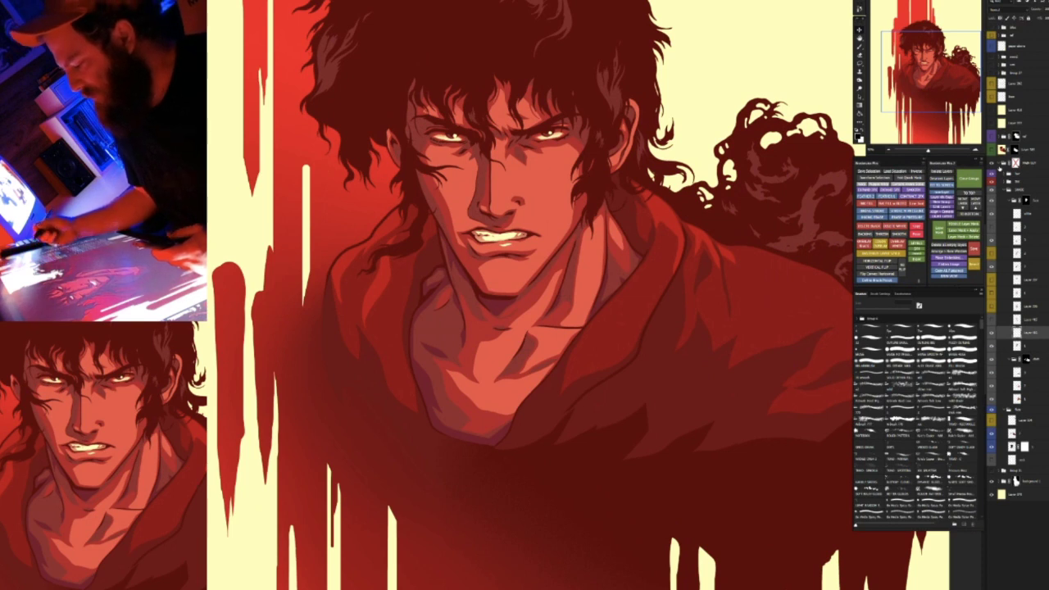
{"action": "left_click", "coordinate": [970, 179]}
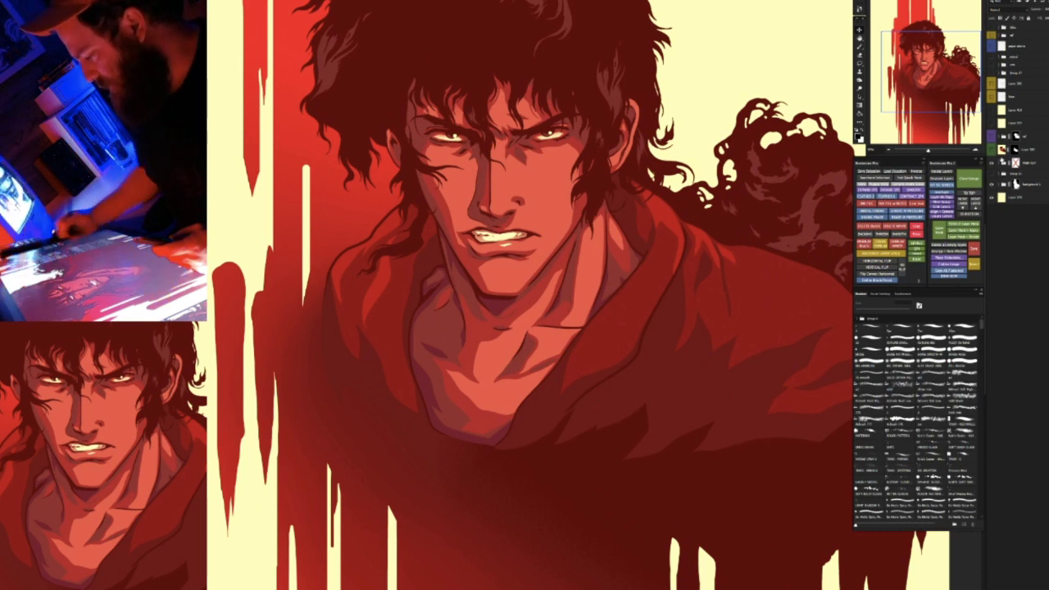
{"action": "left_click", "coordinate": [999, 163], "text": "ctrl"}
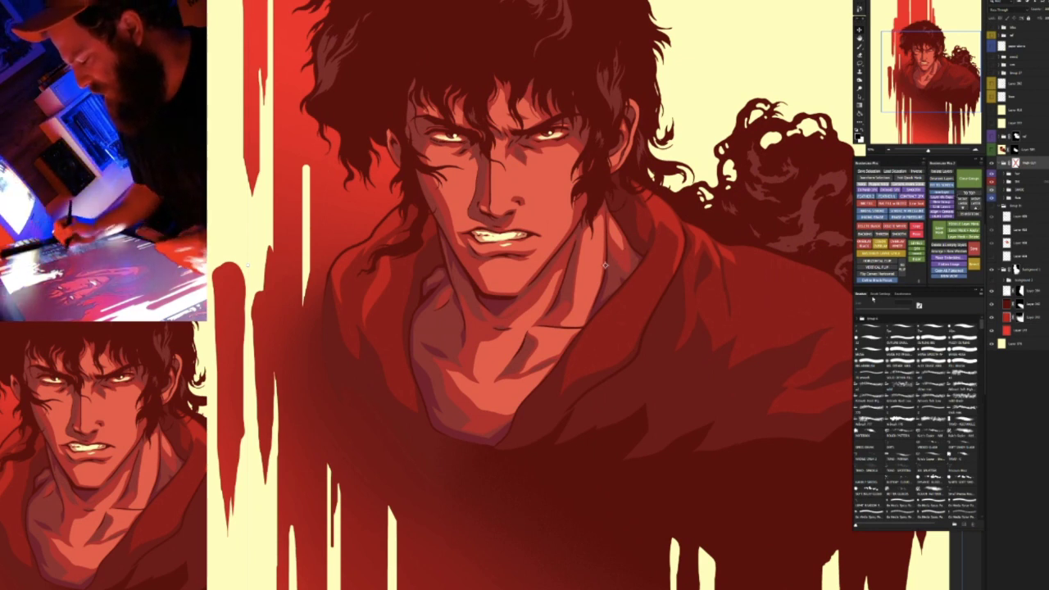
Preview the illustration in greyscale to check its values, and return to the colour view
{"action": "left_click", "coordinate": [944, 278]}
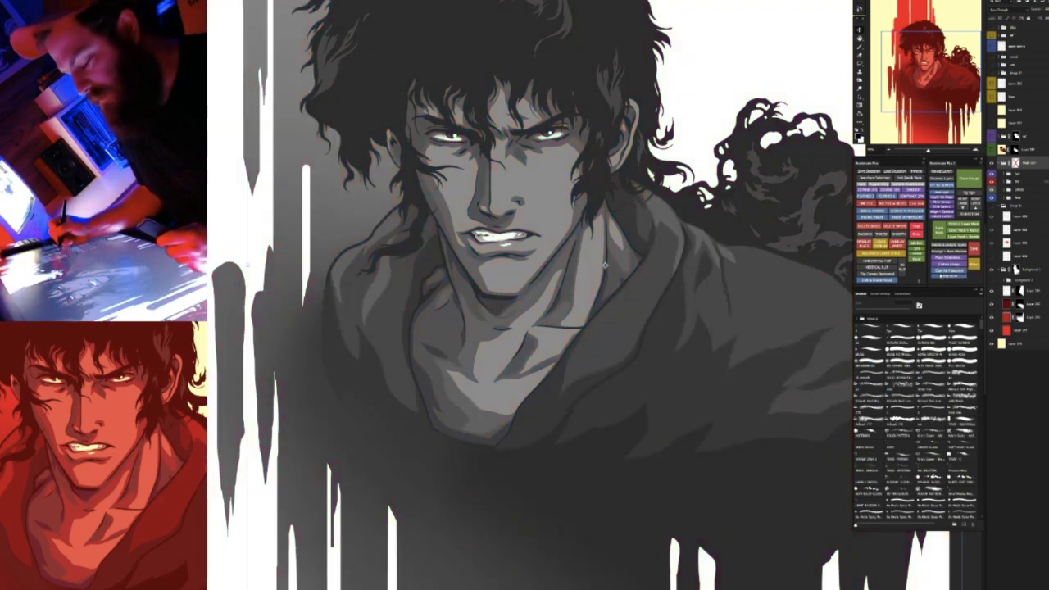
{"action": "left_click", "coordinate": [942, 277]}
{"action": "left_click", "coordinate": [940, 277]}
{"action": "left_click", "coordinate": [944, 277]}
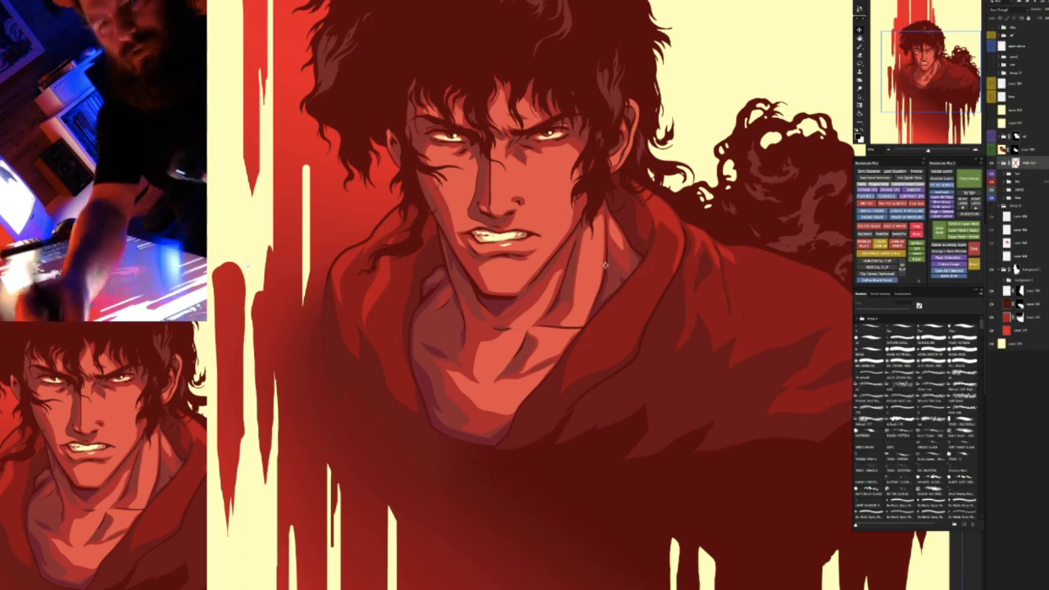
Bring the image of the remote's shortcut layout over the canvas, enlarge it for reading, and move it away
{"action": "left_click_drag", "start_coordinate": [208, 72], "coordinate": [400, 19]}
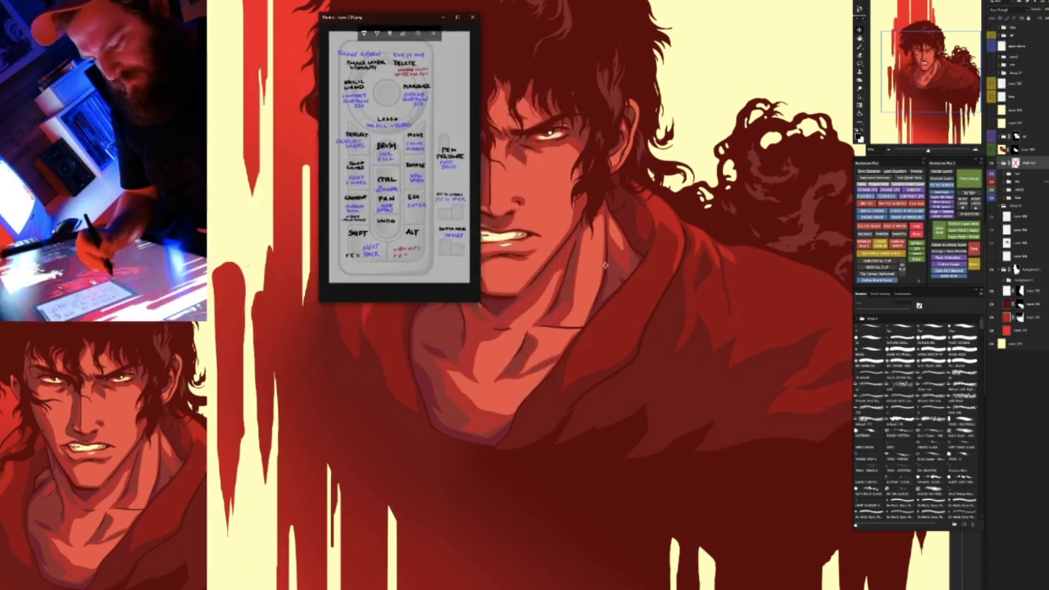
{"action": "left_click_drag", "start_coordinate": [480, 302], "coordinate": [569, 440]}
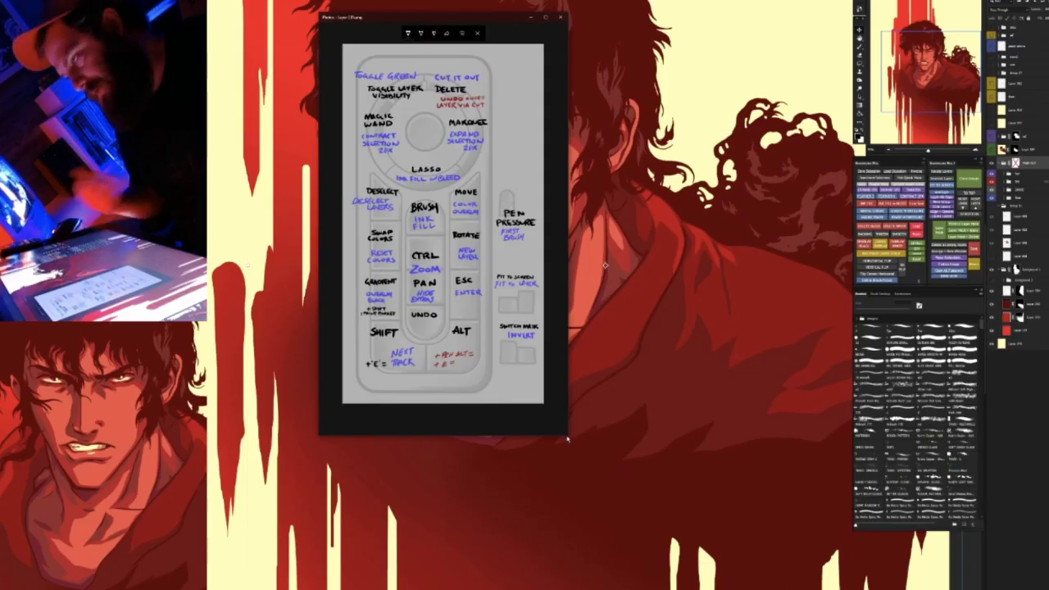
{"action": "left_click_drag", "start_coordinate": [442, 17], "coordinate": [90, 34]}
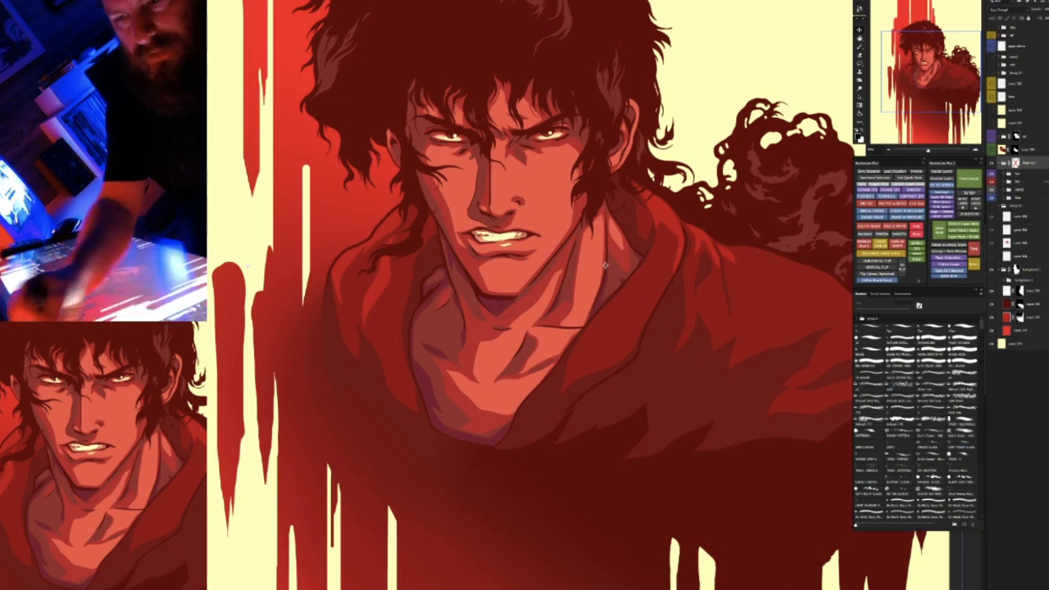
Switch to Key Manager, place and enlarge its window over the canvas to examine the Photoshop hotkeys, and minimise it
{"action": "key", "text": "alt+Tab"}
{"action": "key", "text": "alt+Tab"}
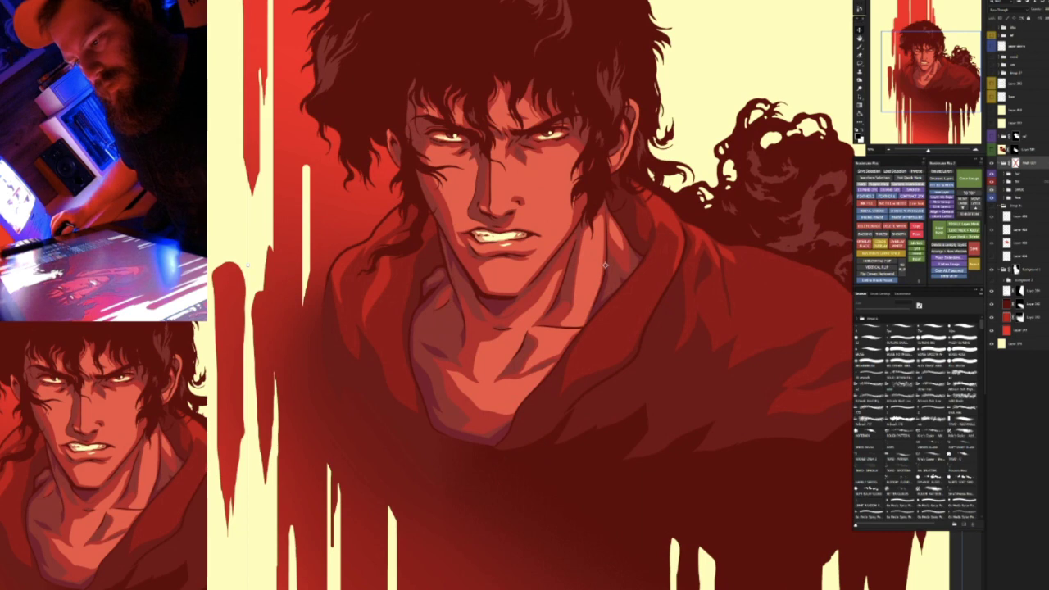
{"action": "key", "text": "alt+Tab"}
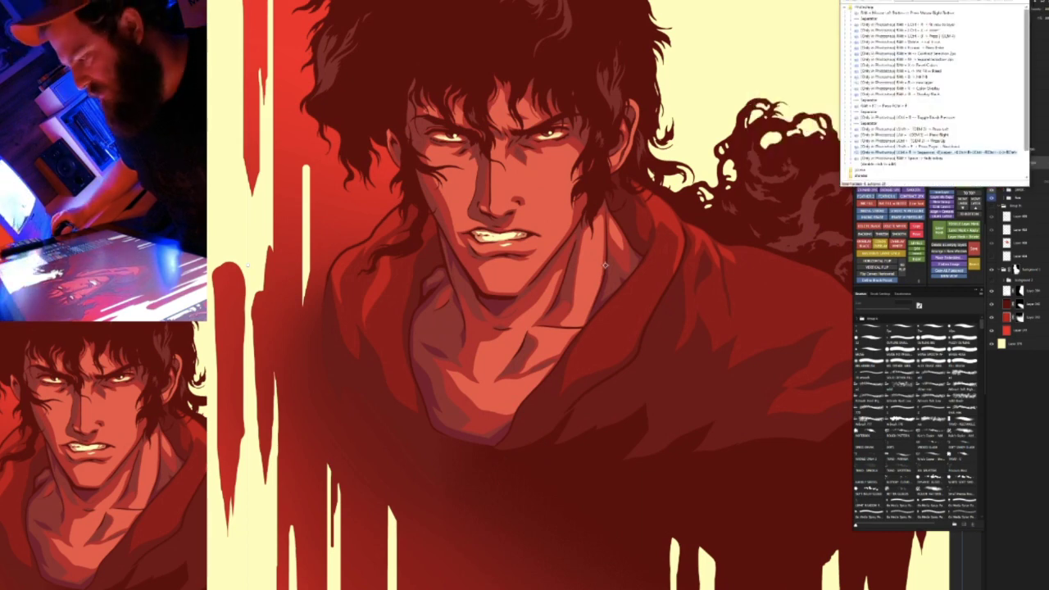
{"action": "left_click_drag", "start_coordinate": [871, 6], "coordinate": [298, 78]}
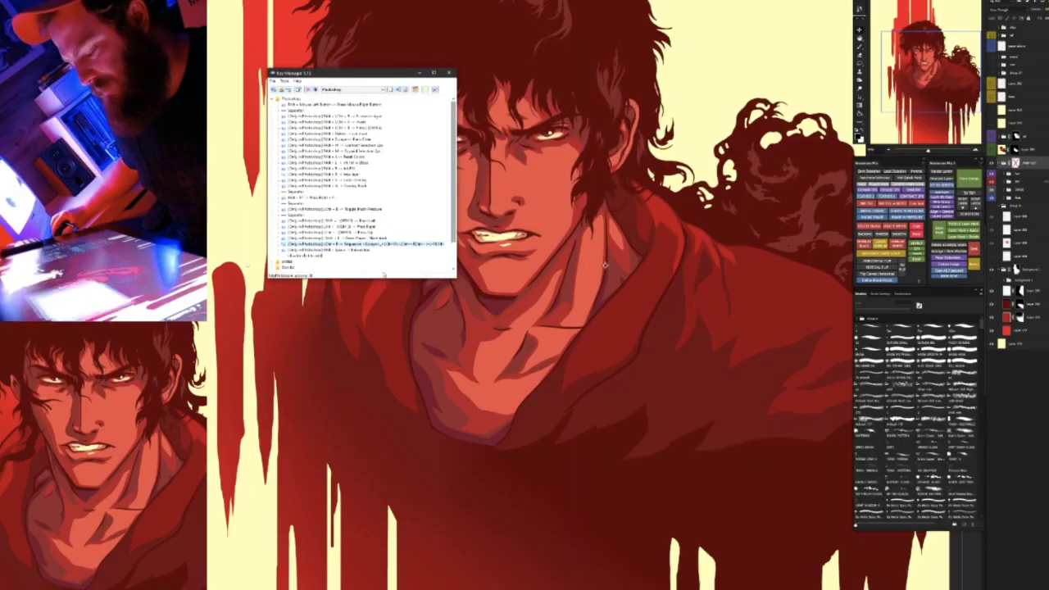
{"action": "left_click_drag", "start_coordinate": [452, 277], "coordinate": [432, 381]}
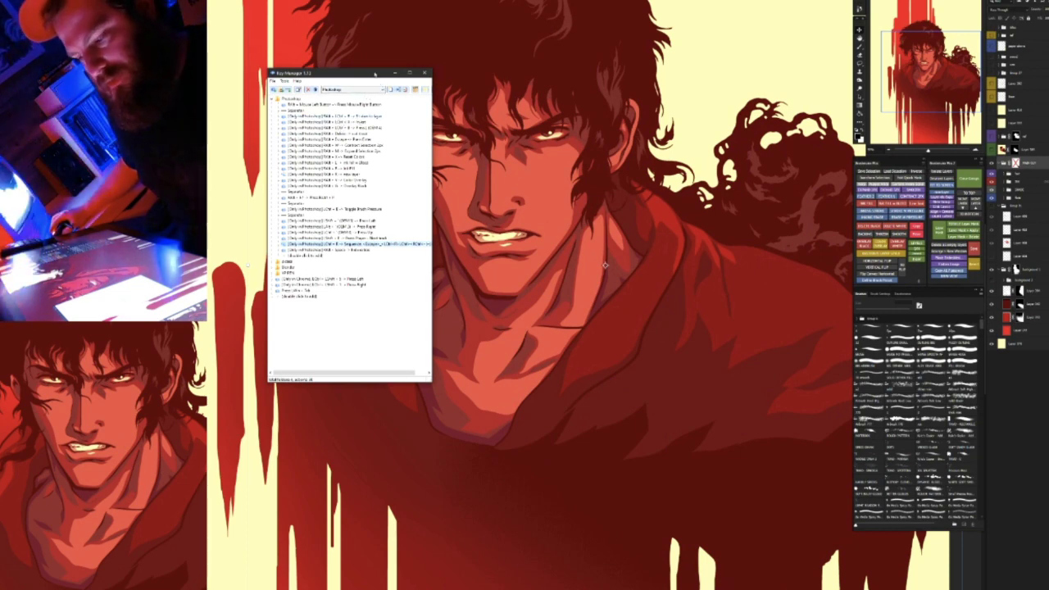
{"action": "left_click_drag", "start_coordinate": [360, 72], "coordinate": [309, 32]}
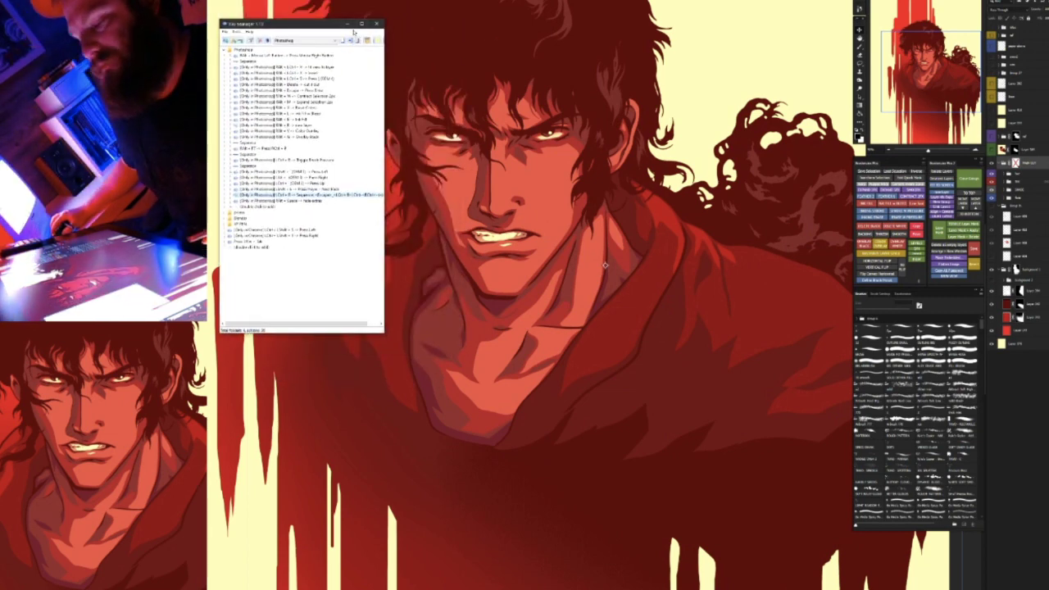
{"action": "left_click", "coordinate": [347, 24]}
Pick the hair layer directly from the canvas, clear that selection, and pick the face and neck skin layer
{"action": "left_click", "coordinate": [451, 46]}
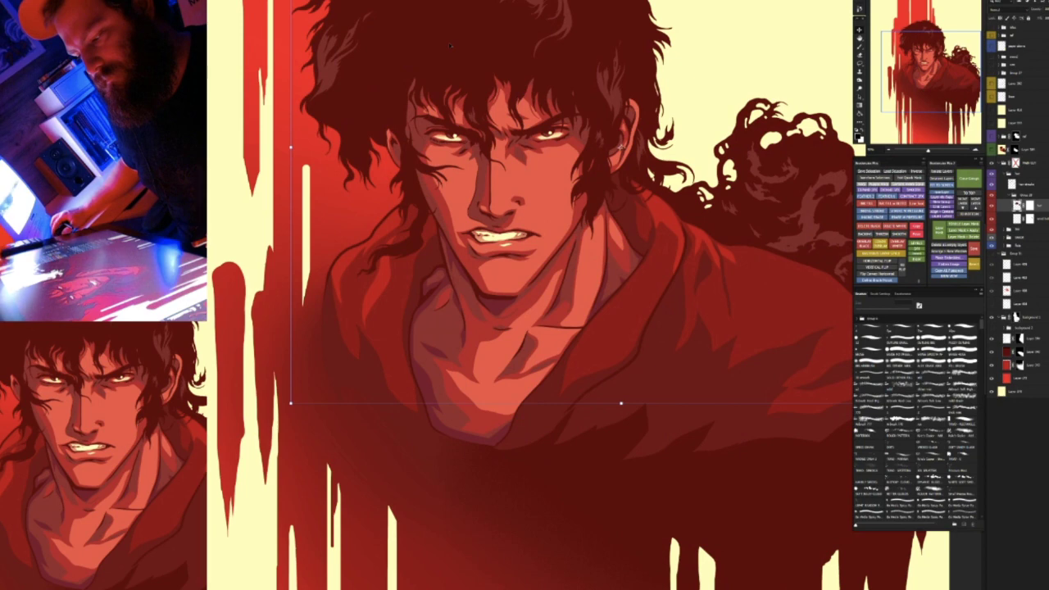
{"action": "left_click", "coordinate": [213, 133]}
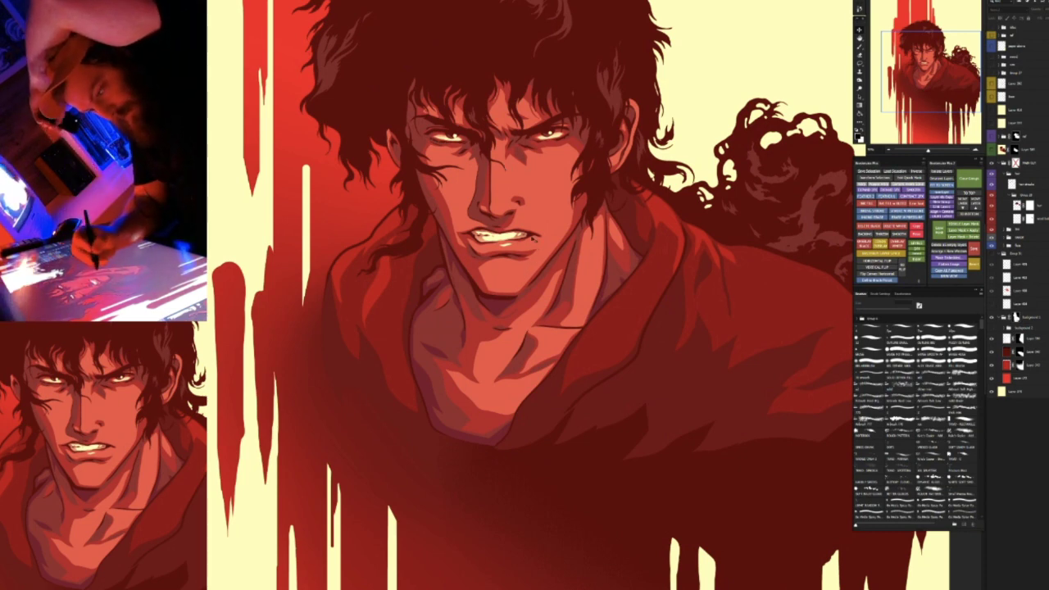
{"action": "left_click", "coordinate": [545, 261]}
{"action": "scroll", "coordinate": [545, 262], "scroll_direction": "up", "scroll_amount": 3}
{"action": "key", "text": "r"}
{"action": "left_click_drag", "start_coordinate": [605, 261], "coordinate": [558, 296]}
{"action": "key", "text": "Escape"}
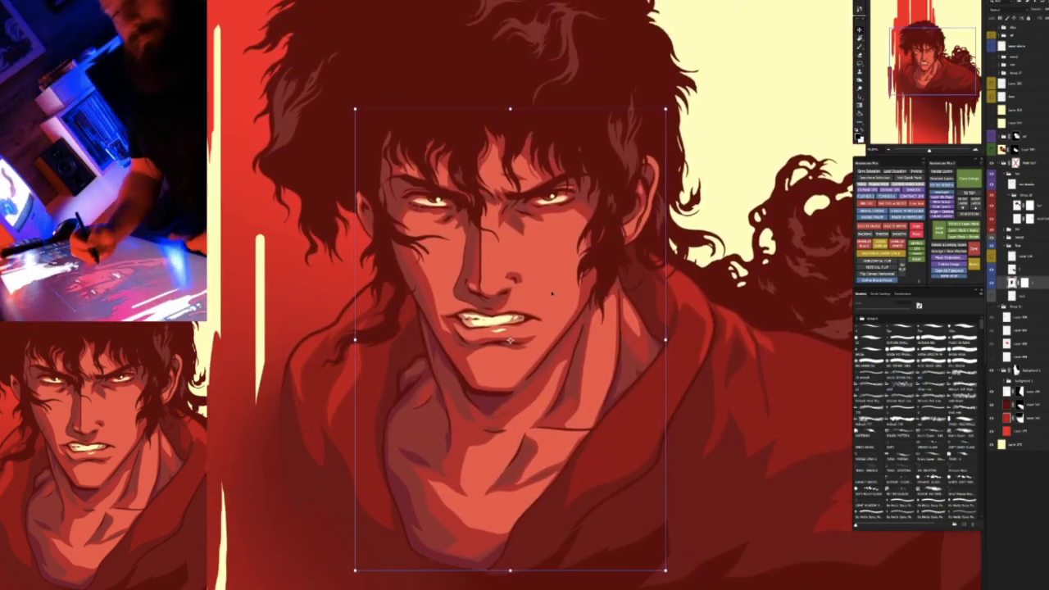
{"action": "left_click_drag", "start_coordinate": [580, 257], "coordinate": [584, 231]}
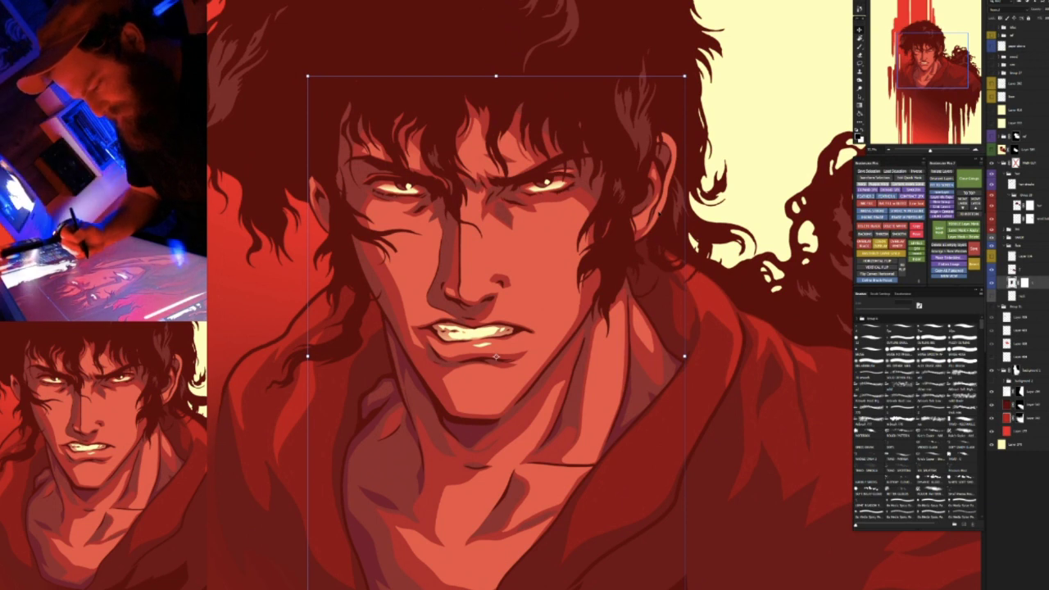
Toggle the rendered painting layer on and off to compare its soft shading with the flat cel colours
{"action": "left_click", "coordinate": [931, 328]}
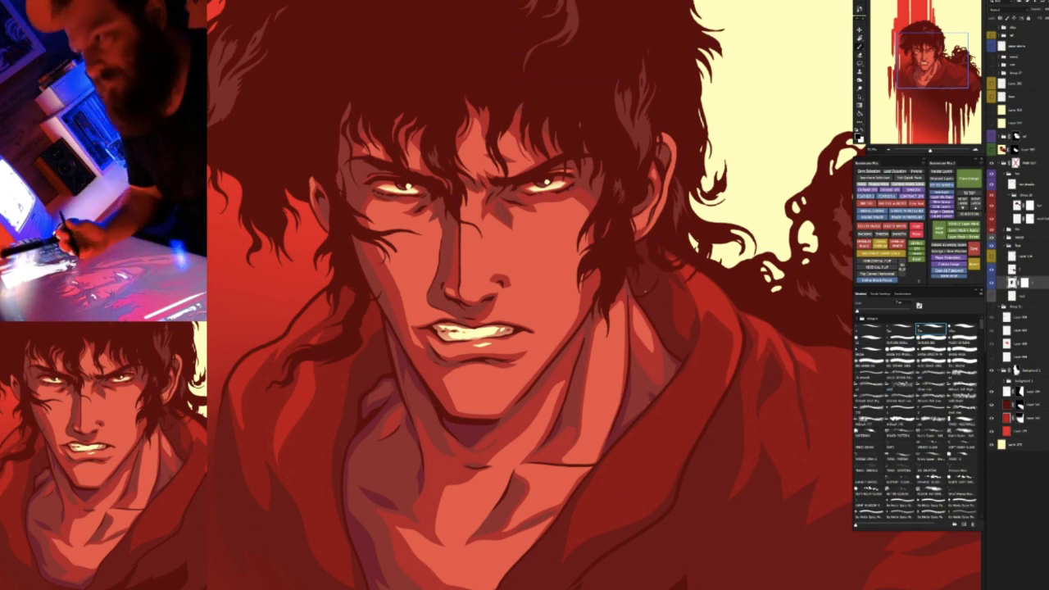
{"action": "left_click", "coordinate": [992, 136]}
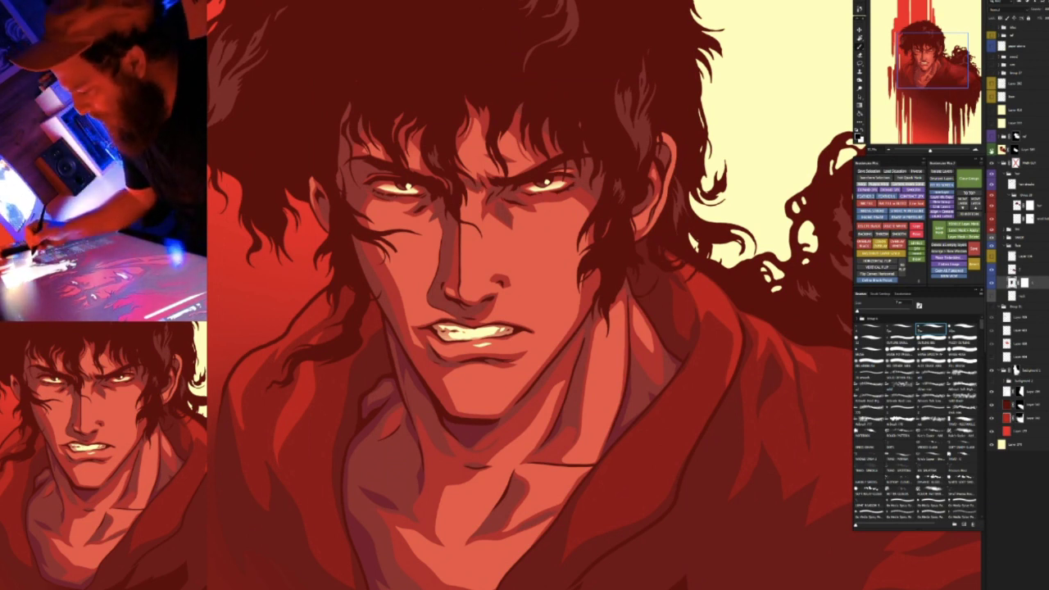
{"action": "scroll", "coordinate": [666, 247], "scroll_direction": "down", "scroll_amount": 3}
{"action": "left_click_drag", "start_coordinate": [695, 308], "coordinate": [627, 322]}
{"action": "key", "text": "ctrl+t"}
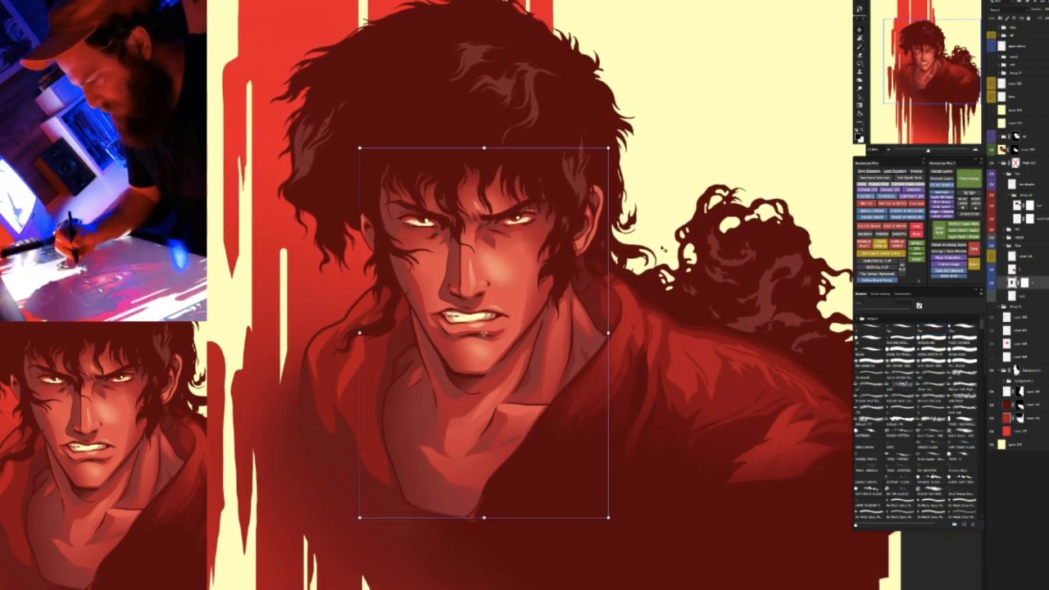
{"action": "key", "text": "Return"}
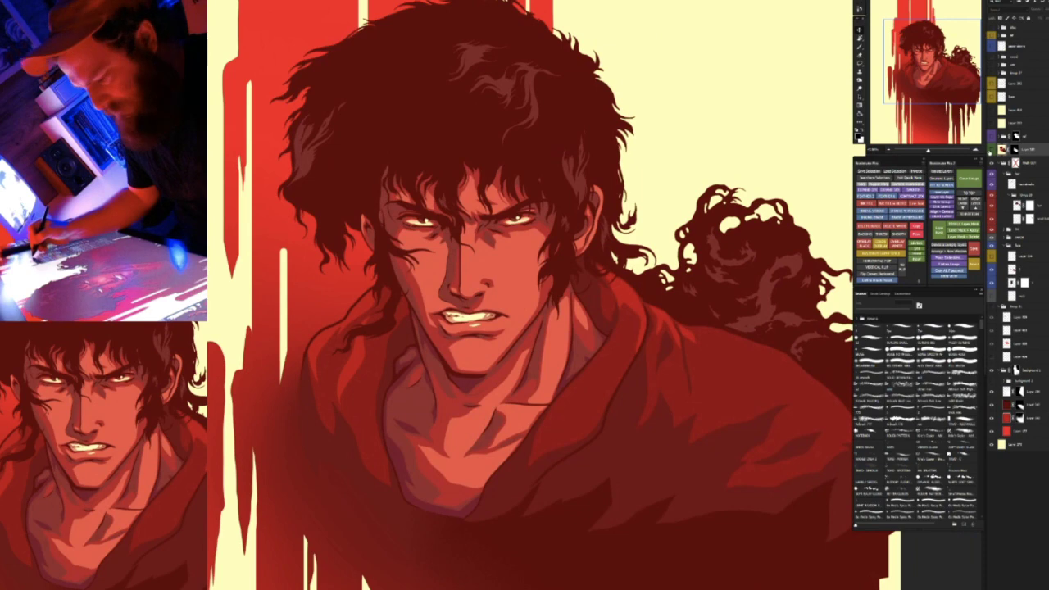
{"action": "left_click", "coordinate": [989, 152]}
{"action": "left_click", "coordinate": [990, 152]}
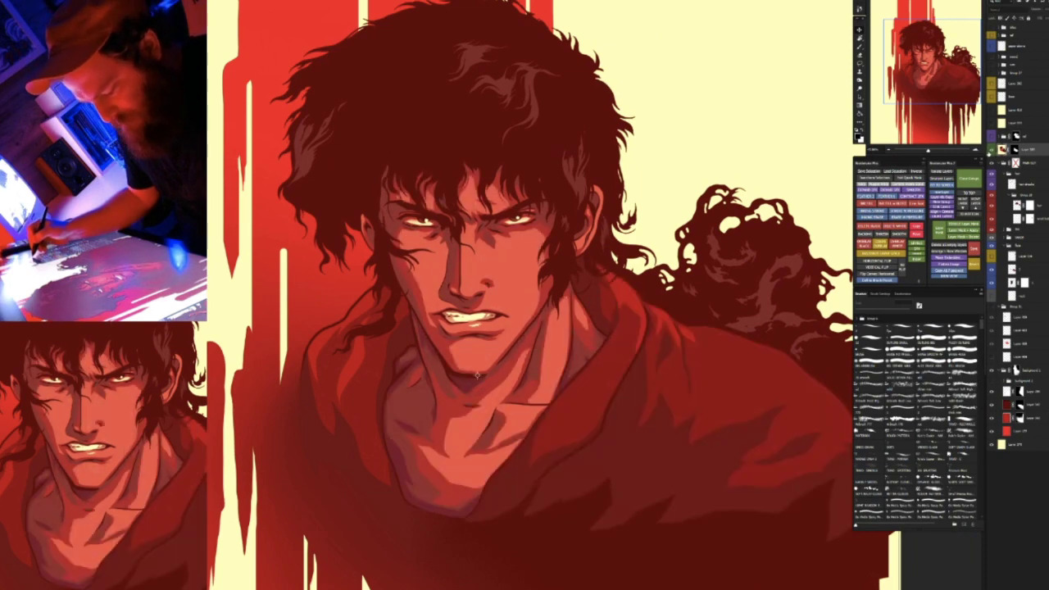
{"action": "key", "text": "ctrl+z"}
{"action": "key", "text": "ctrl+shift+z"}
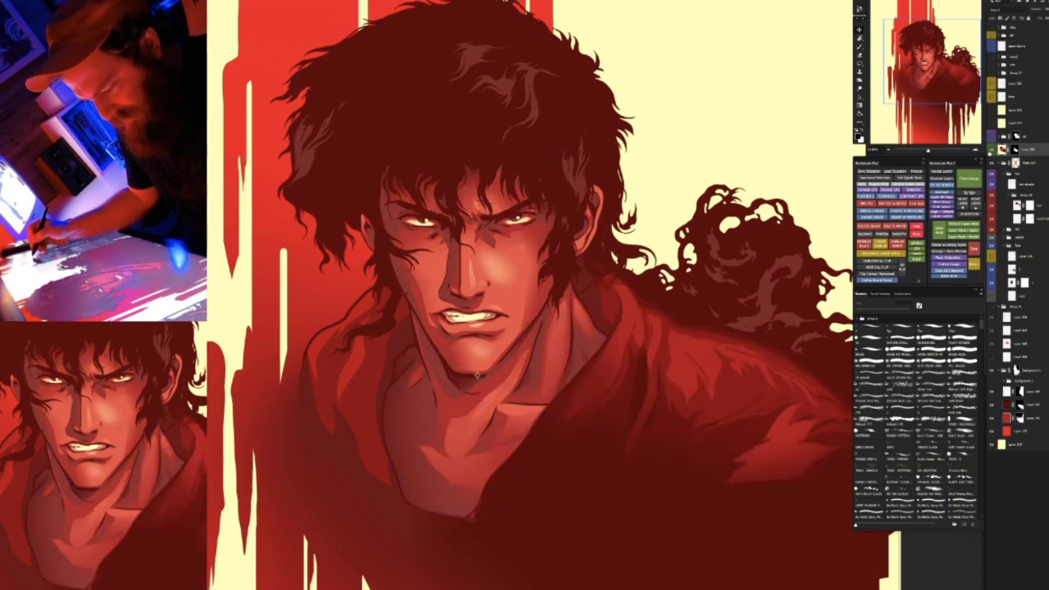
{"action": "key", "text": "ctrl+z"}
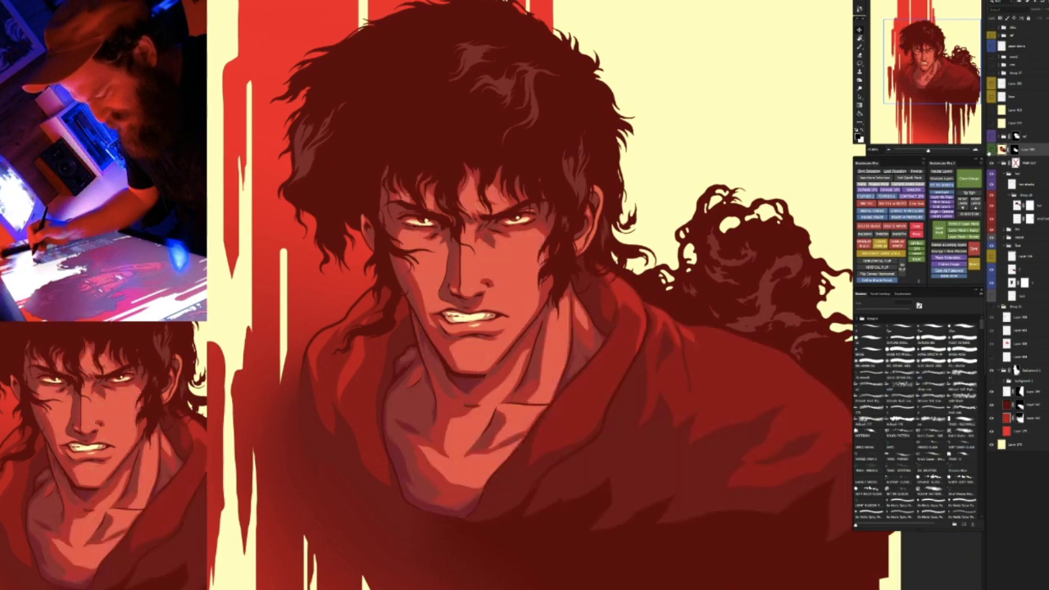
{"action": "key", "text": "ctrl+shift+z"}
{"action": "key", "text": "ctrl+z"}
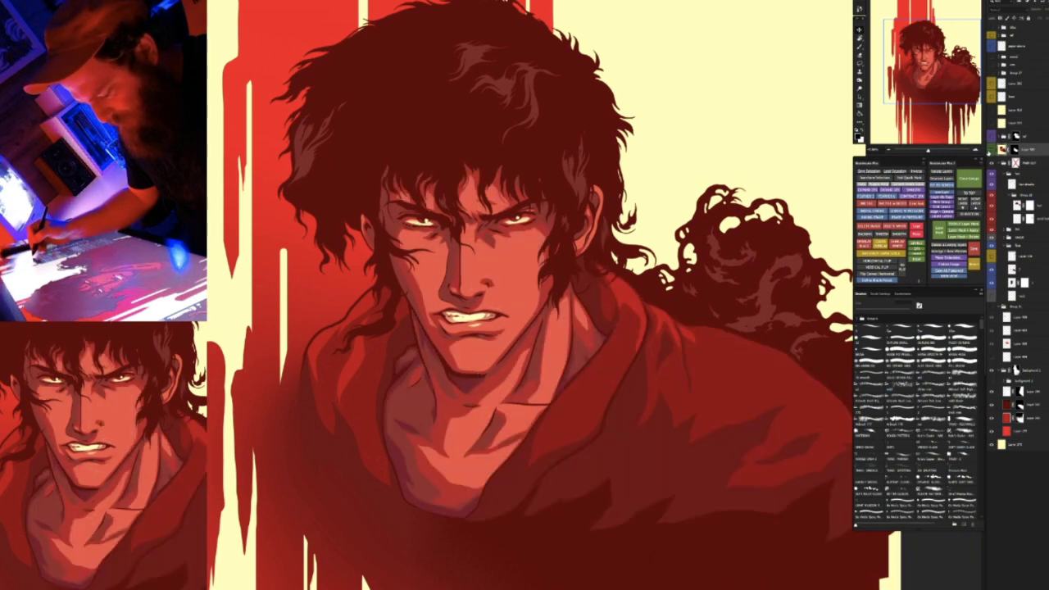
Examine the mouth, neck and chest shading close up and toggle the rendered painting layer's visibility
{"action": "key", "text": "ctrl+plus"}
{"action": "key", "text": "ctrl+plus"}
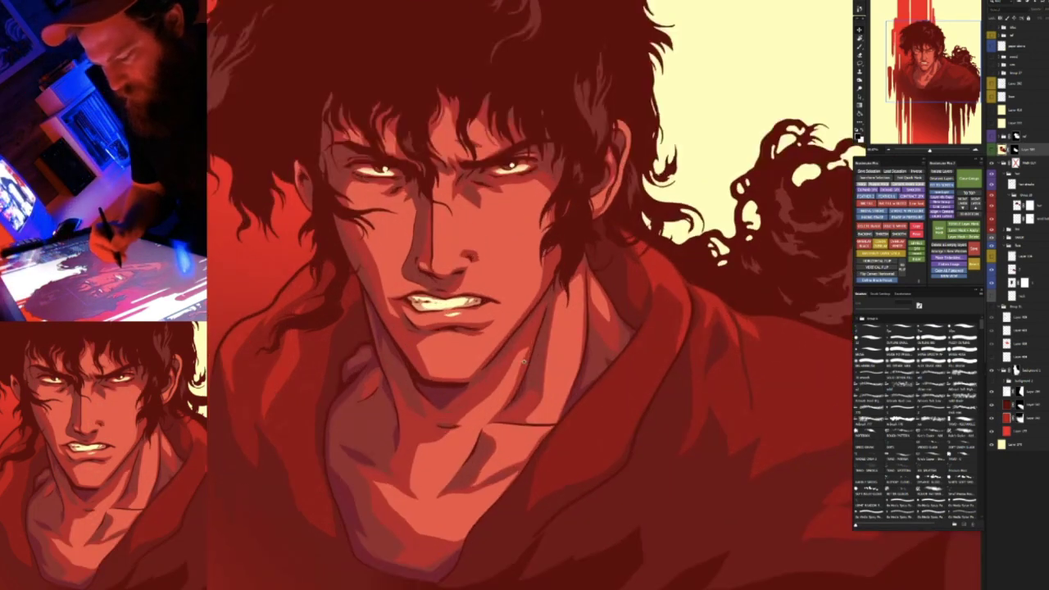
{"action": "left_click_drag", "start_coordinate": [499, 382], "coordinate": [620, 281]}
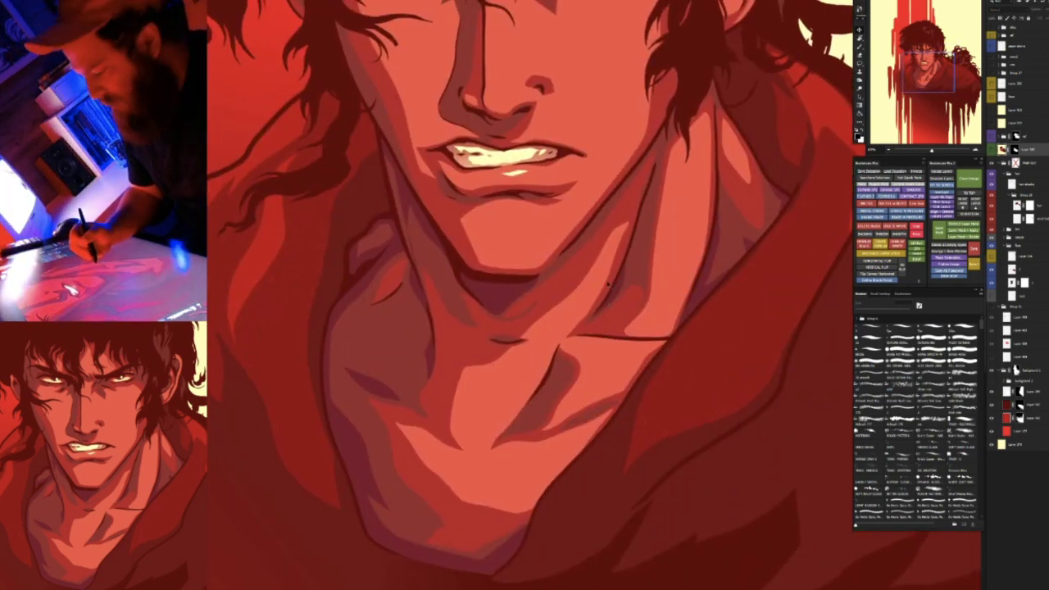
{"action": "left_click", "coordinate": [991, 151]}
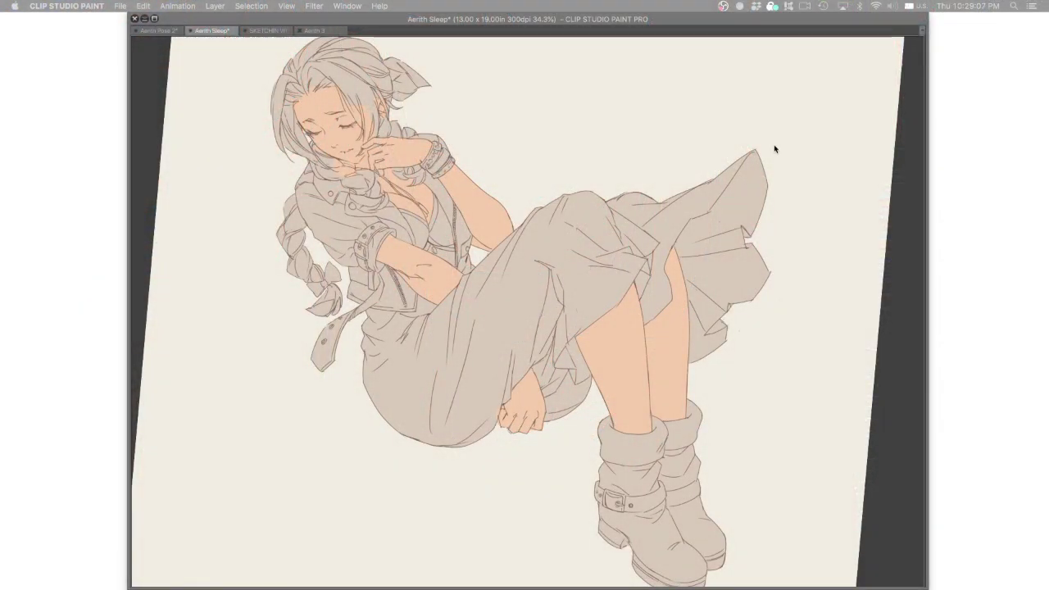
Show the palettes in Clip Studio Paint and choose the JJ Jag Edge 2 pencil
{"action": "key", "text": "Tab"}
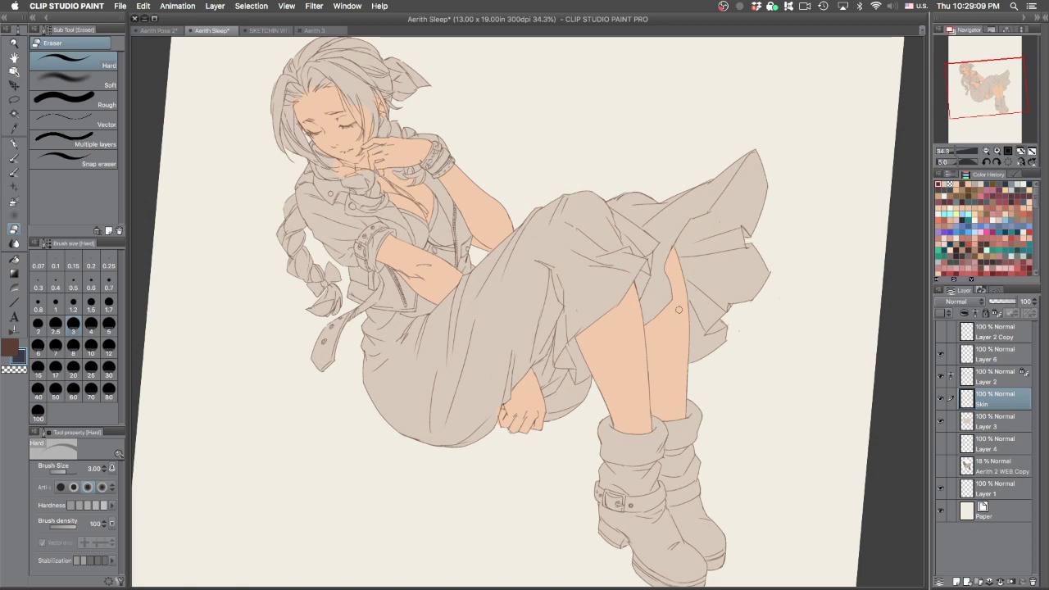
{"action": "key", "text": "p"}
Try long curved pencil strokes on the blank area above the skirt at brush size 0.50, and undo them
{"action": "mouse_move", "coordinate": [707, 274]}
{"action": "left_mouse_down"}
{"action": "mouse_move", "coordinate": [620, 300]}
{"action": "mouse_move", "coordinate": [737, 270]}
{"action": "left_mouse_up"}
{"action": "mouse_move", "coordinate": [610, 253]}
{"action": "left_mouse_down"}
{"action": "mouse_move", "coordinate": [576, 380]}
{"action": "mouse_move", "coordinate": [561, 385]}
{"action": "left_mouse_up"}
{"action": "mouse_move", "coordinate": [430, 271]}
{"action": "left_mouse_down"}
{"action": "mouse_move", "coordinate": [630, 102]}
{"action": "mouse_move", "coordinate": [480, 221]}
{"action": "left_mouse_up"}
{"action": "key", "text": "super+z"}
{"action": "mouse_move", "coordinate": [417, 316]}
{"action": "left_mouse_down"}
{"action": "mouse_move", "coordinate": [467, 244]}
{"action": "mouse_move", "coordinate": [654, 125]}
{"action": "left_mouse_up"}
{"action": "mouse_move", "coordinate": [707, 104]}
{"action": "left_mouse_down"}
{"action": "mouse_move", "coordinate": [660, 131]}
{"action": "mouse_move", "coordinate": [529, 260]}
{"action": "left_mouse_up"}
{"action": "key", "text": "super+z"}
{"action": "key", "text": "super+z"}
{"action": "key", "text": "super+z"}
{"action": "key", "text": "super+z"}
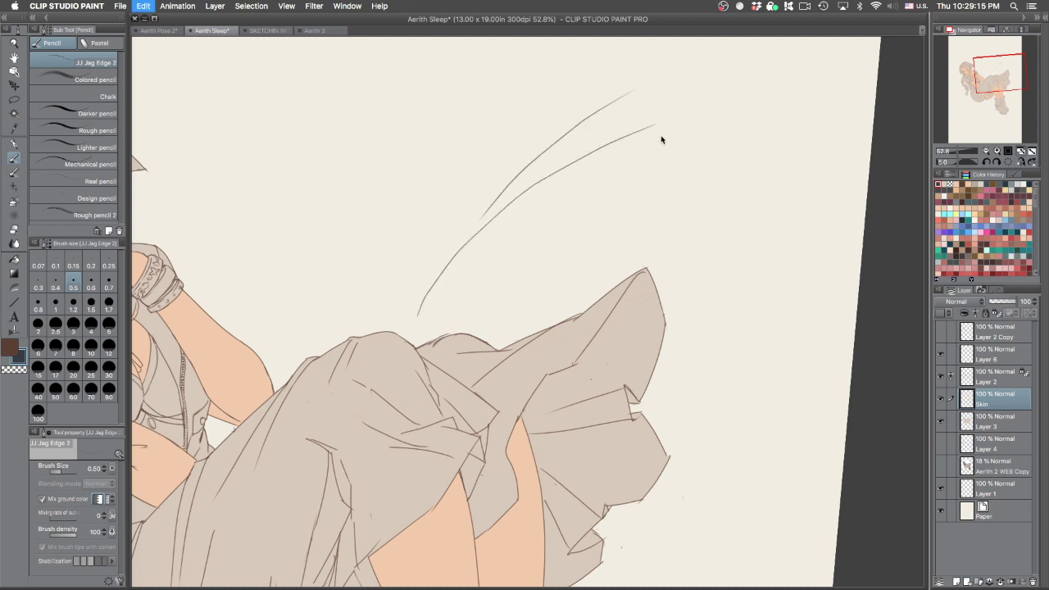
Set the pencil's brush size to 0.80, try long diagonal curves above the skirt, and undo them
{"action": "left_click_drag", "start_coordinate": [679, 81], "coordinate": [501, 258]}
{"action": "key", "text": "super+z"}
{"action": "key", "text": "bracketright"}
{"action": "key", "text": "bracketright"}
{"action": "key", "text": "bracketright"}
{"action": "mouse_move", "coordinate": [645, 111]}
{"action": "left_mouse_down"}
{"action": "mouse_move", "coordinate": [593, 140]}
{"action": "mouse_move", "coordinate": [471, 267]}
{"action": "left_mouse_up"}
{"action": "key", "text": "super+z"}
{"action": "left_click_drag", "start_coordinate": [663, 92], "coordinate": [484, 240]}
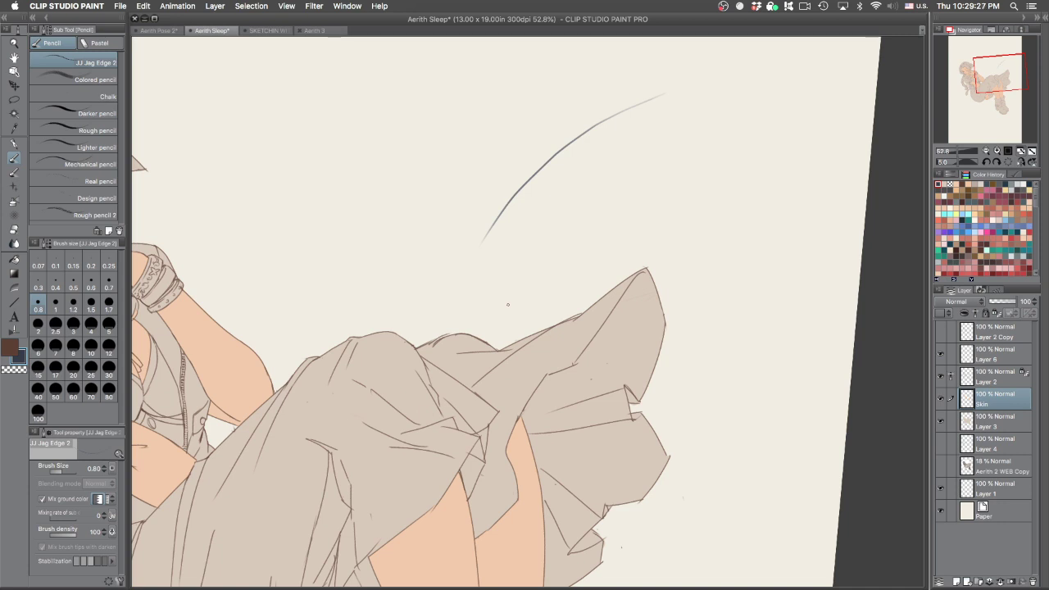
{"action": "key", "text": "super+z"}
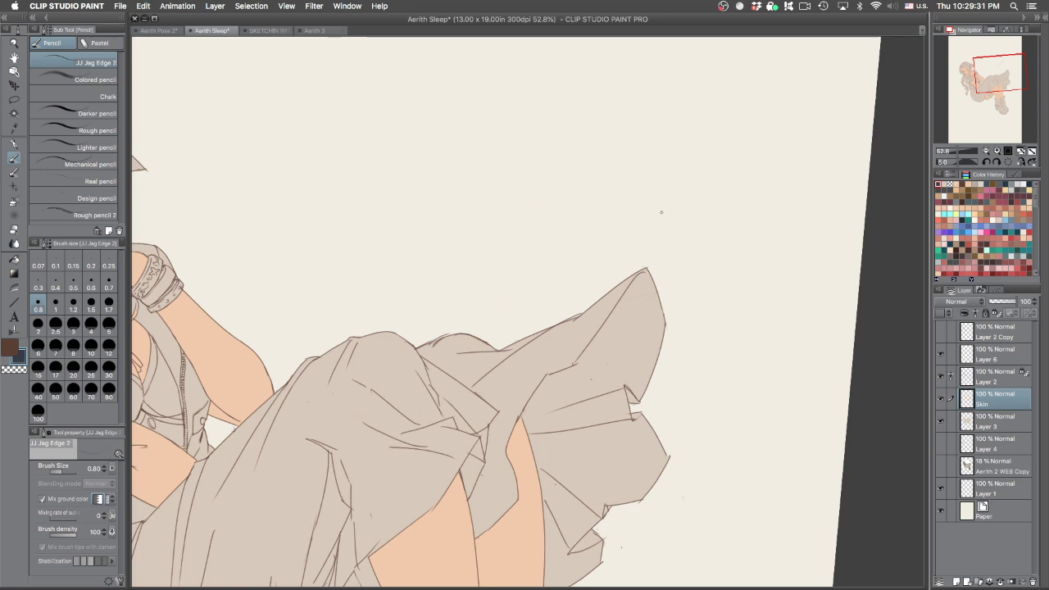
Try more short and long curves with the 0.80 pencil in the blank area and undo them
{"action": "left_click_drag", "start_coordinate": [644, 108], "coordinate": [562, 183]}
{"action": "left_click_drag", "start_coordinate": [532, 222], "coordinate": [485, 300]}
{"action": "key", "text": "super+z"}
{"action": "mouse_move", "coordinate": [658, 98]}
{"action": "left_mouse_down"}
{"action": "mouse_move", "coordinate": [567, 150]}
{"action": "mouse_move", "coordinate": [481, 261]}
{"action": "left_mouse_up"}
{"action": "key", "text": "super+z"}
{"action": "key", "text": "super+z"}
{"action": "left_click_drag", "start_coordinate": [683, 83], "coordinate": [524, 200]}
{"action": "key", "text": "super+z"}
Set the pencil's brush size to 3.00, try one broad diagonal curve above the skirt, and undo it
{"action": "key", "text": "bracketright"}
{"action": "key", "text": "bracketright"}
{"action": "key", "text": "bracketright"}
{"action": "key", "text": "bracketright"}
{"action": "key", "text": "bracketright"}
{"action": "key", "text": "bracketright"}
{"action": "key", "text": "bracketright"}
{"action": "key", "text": "bracketright"}
{"action": "key", "text": "bracketright"}
{"action": "key", "text": "bracketright"}
{"action": "key", "text": "bracketleft"}
{"action": "key", "text": "bracketleft"}
{"action": "key", "text": "bracketleft"}
{"action": "left_click_drag", "start_coordinate": [695, 90], "coordinate": [524, 209]}
{"action": "key", "text": "super+z"}
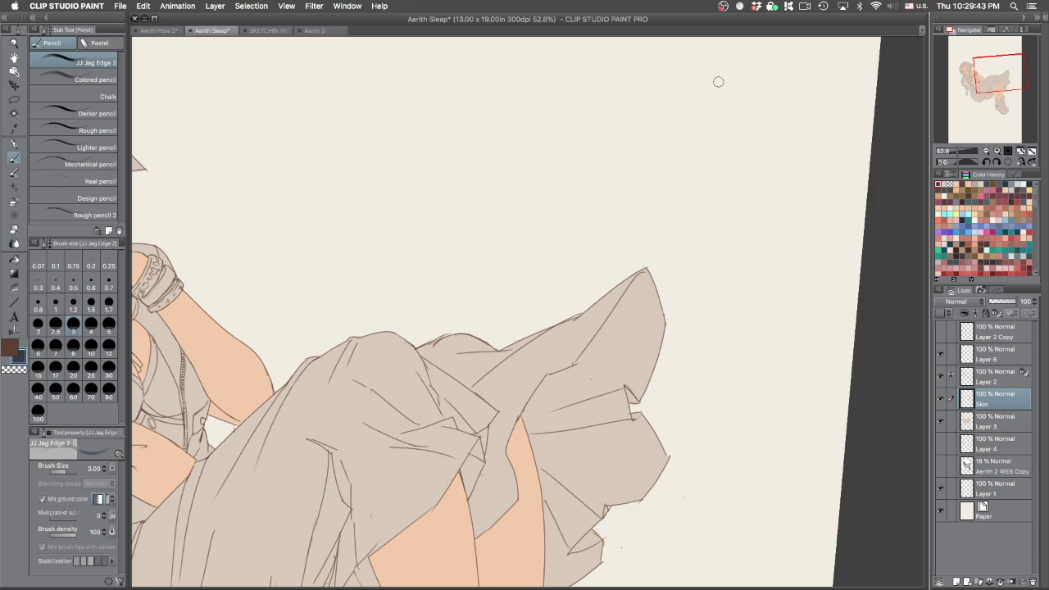
Test several more broad arcs with the 3.00 pencil above the skirt, undoing each one
{"action": "left_click_drag", "start_coordinate": [710, 74], "coordinate": [495, 245]}
{"action": "key", "text": "super+z"}
{"action": "mouse_move", "coordinate": [687, 70]}
{"action": "left_mouse_down"}
{"action": "mouse_move", "coordinate": [562, 120]}
{"action": "mouse_move", "coordinate": [481, 213]}
{"action": "left_mouse_up"}
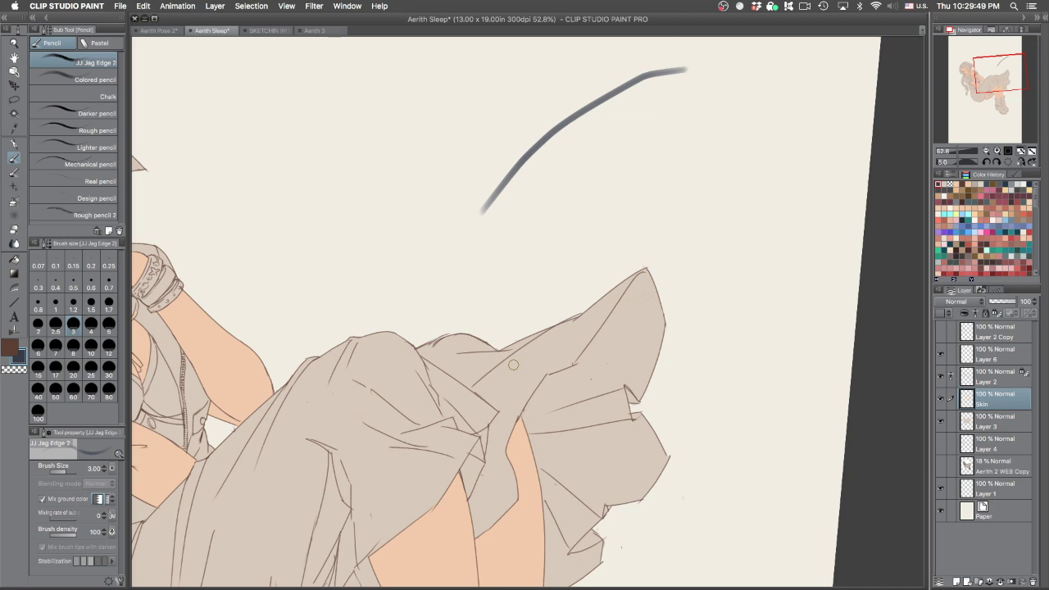
{"action": "key", "text": "super+z"}
{"action": "left_click_drag", "start_coordinate": [688, 69], "coordinate": [481, 239]}
{"action": "key", "text": "super+z"}
Reduce the pencil's brush size to 1.50, scribble loops and zigzags above the skirt, and remove the marks
{"action": "key", "text": "bracketleft"}
{"action": "key", "text": "bracketleft"}
{"action": "key", "text": "bracketleft"}
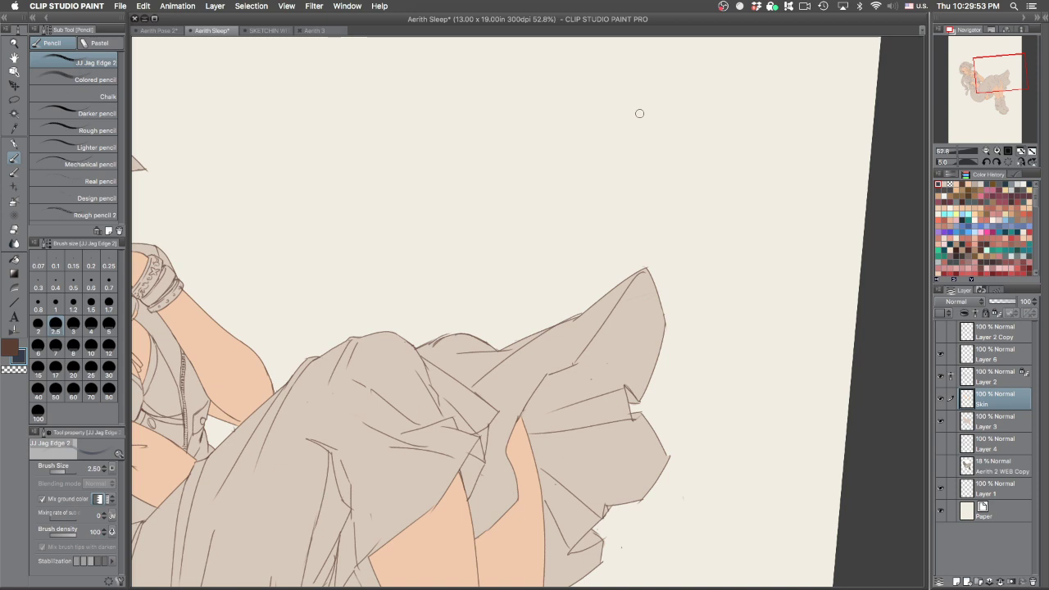
{"action": "mouse_move", "coordinate": [656, 82]}
{"action": "left_mouse_down"}
{"action": "mouse_move", "coordinate": [494, 226]}
{"action": "mouse_move", "coordinate": [595, 124]}
{"action": "mouse_move", "coordinate": [640, 123]}
{"action": "mouse_move", "coordinate": [659, 149]}
{"action": "left_mouse_up"}
{"action": "key", "text": "super+z"}
{"action": "key", "text": "super+z"}
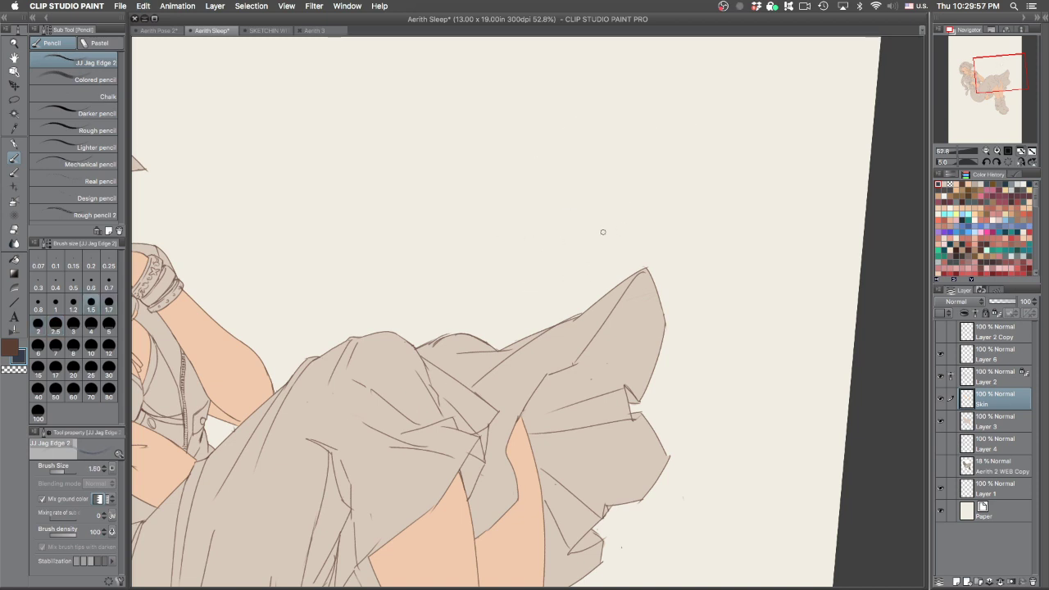
{"action": "mouse_move", "coordinate": [358, 156]}
{"action": "left_mouse_down"}
{"action": "mouse_move", "coordinate": [358, 197]}
{"action": "mouse_move", "coordinate": [435, 115]}
{"action": "mouse_move", "coordinate": [536, 232]}
{"action": "mouse_move", "coordinate": [631, 226]}
{"action": "left_mouse_up"}
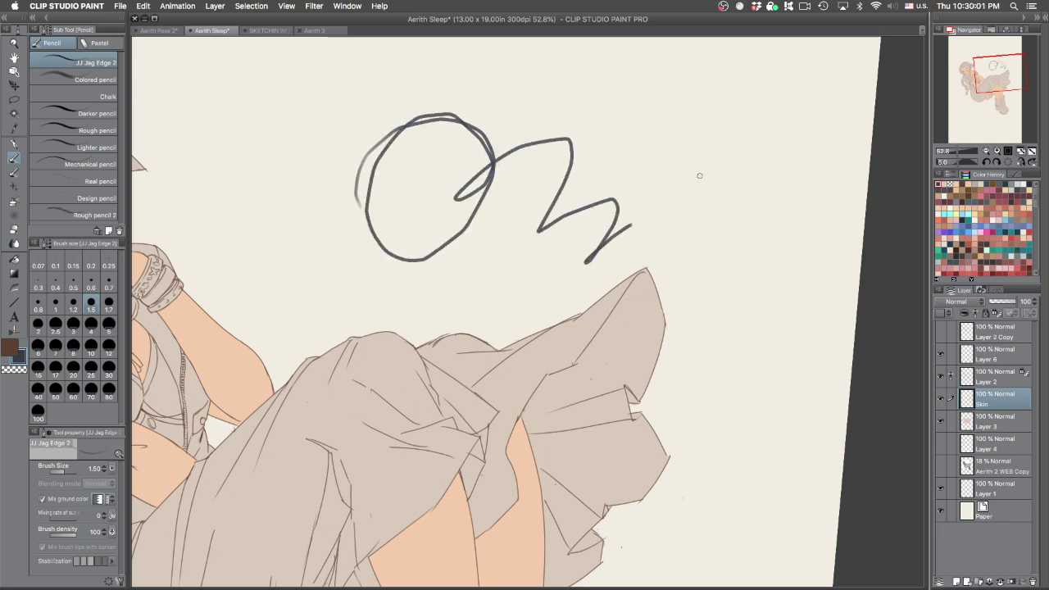
{"action": "key", "text": "Delete"}
{"action": "mouse_move", "coordinate": [620, 98]}
{"action": "left_mouse_down"}
{"action": "mouse_move", "coordinate": [400, 277]}
{"action": "mouse_move", "coordinate": [684, 98]}
{"action": "left_mouse_up"}
{"action": "key", "text": "super+z"}
{"action": "key", "text": "super+z"}
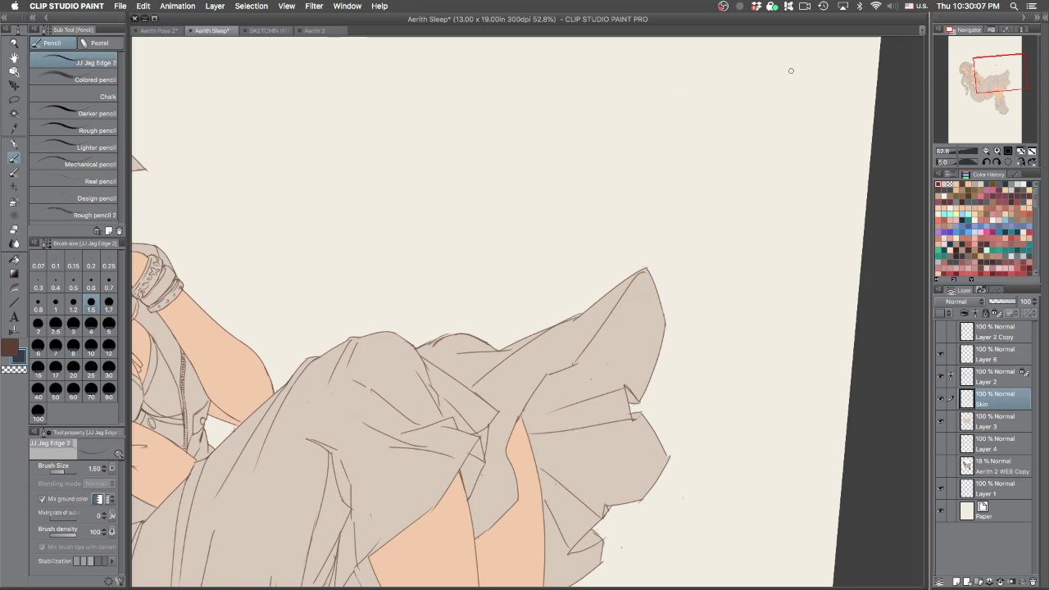
Try sweeping 1.50 pencil strokes in several directions across the blank canvas and undo them
{"action": "left_click_drag", "start_coordinate": [791, 71], "coordinate": [402, 200]}
{"action": "key", "text": "super+z"}
{"action": "mouse_move", "coordinate": [572, 239]}
{"action": "left_mouse_down"}
{"action": "mouse_move", "coordinate": [562, 104]}
{"action": "mouse_move", "coordinate": [543, 216]}
{"action": "mouse_move", "coordinate": [550, 184]}
{"action": "left_mouse_up"}
{"action": "key", "text": "super+z"}
{"action": "mouse_move", "coordinate": [368, 187]}
{"action": "left_mouse_down"}
{"action": "mouse_move", "coordinate": [486, 99]}
{"action": "mouse_move", "coordinate": [571, 283]}
{"action": "mouse_move", "coordinate": [508, 123]}
{"action": "mouse_move", "coordinate": [534, 242]}
{"action": "left_mouse_up"}
{"action": "key", "text": "super+z"}
{"action": "mouse_move", "coordinate": [348, 209]}
{"action": "left_mouse_down"}
{"action": "mouse_move", "coordinate": [370, 140]}
{"action": "mouse_move", "coordinate": [468, 300]}
{"action": "mouse_move", "coordinate": [518, 154]}
{"action": "left_mouse_up"}
{"action": "key", "text": "super+z"}
{"action": "mouse_move", "coordinate": [631, 49]}
{"action": "left_mouse_down"}
{"action": "mouse_move", "coordinate": [493, 117]}
{"action": "mouse_move", "coordinate": [461, 264]}
{"action": "mouse_move", "coordinate": [523, 341]}
{"action": "mouse_move", "coordinate": [680, 371]}
{"action": "mouse_move", "coordinate": [730, 342]}
{"action": "mouse_move", "coordinate": [781, 228]}
{"action": "mouse_move", "coordinate": [717, 103]}
{"action": "left_mouse_up"}
{"action": "key", "text": "super+z"}
{"action": "key", "text": "super+z"}
{"action": "key", "text": "super+z"}
{"action": "key", "text": "super+z"}
{"action": "key", "text": "super+z"}
Test short curves and a long arc reaching down to the skirt with the 1.50 pencil, undoing each
{"action": "mouse_move", "coordinate": [429, 164]}
{"action": "left_mouse_down"}
{"action": "mouse_move", "coordinate": [500, 131]}
{"action": "mouse_move", "coordinate": [413, 246]}
{"action": "mouse_move", "coordinate": [434, 234]}
{"action": "left_mouse_up"}
{"action": "key", "text": "super+z"}
{"action": "left_click_drag", "start_coordinate": [319, 163], "coordinate": [508, 240]}
{"action": "key", "text": "super+z"}
{"action": "left_click_drag", "start_coordinate": [445, 150], "coordinate": [515, 188]}
{"action": "key", "text": "super+z"}
{"action": "mouse_move", "coordinate": [611, 101]}
{"action": "left_mouse_down"}
{"action": "mouse_move", "coordinate": [440, 129]}
{"action": "mouse_move", "coordinate": [359, 264]}
{"action": "left_mouse_up"}
{"action": "key", "text": "super+z"}
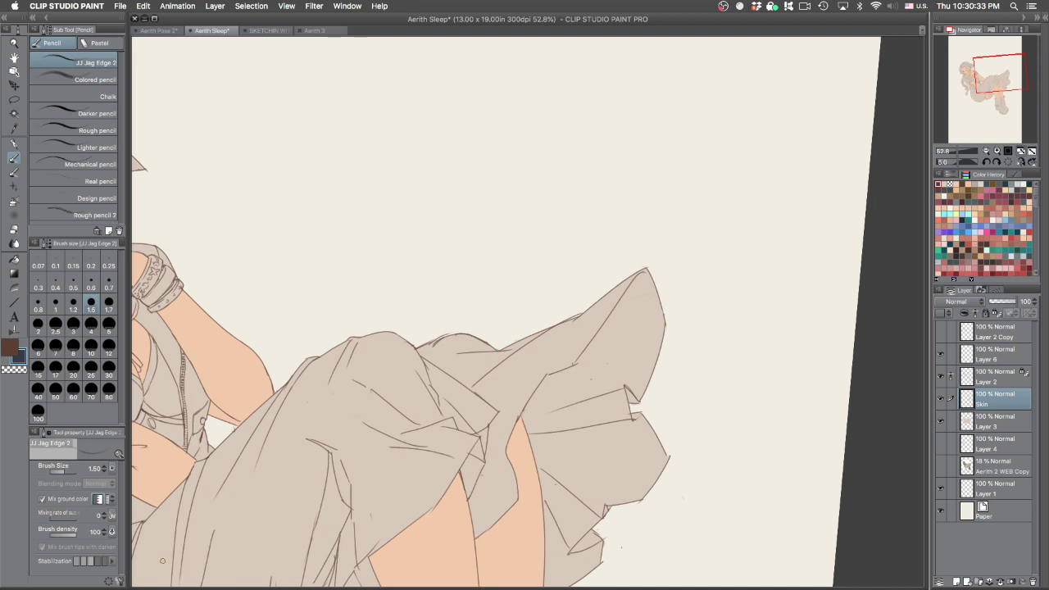
{"action": "left_click_drag", "start_coordinate": [565, 110], "coordinate": [349, 338]}
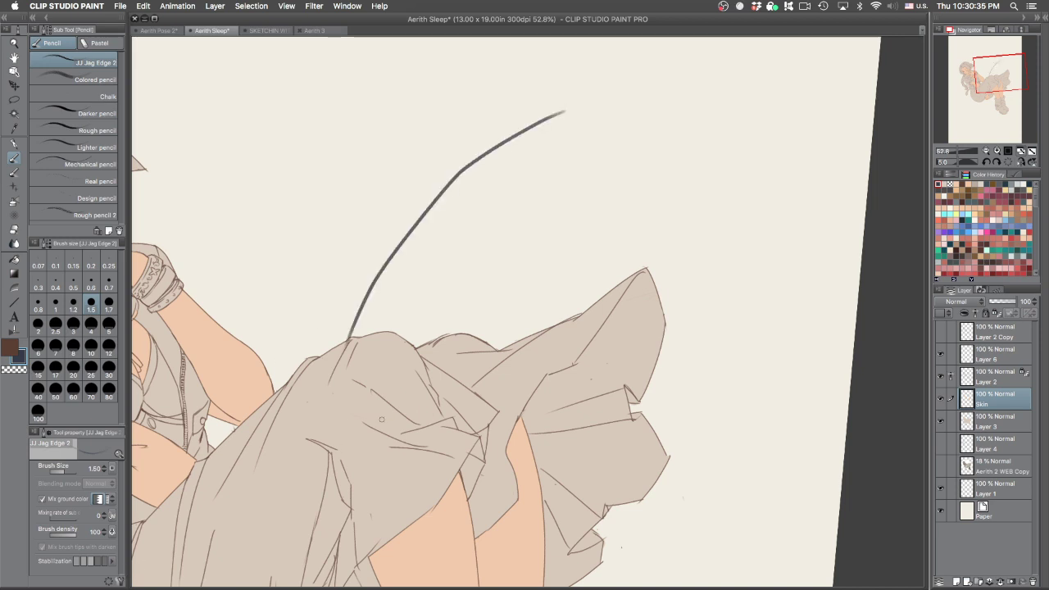
{"action": "key", "text": "super+z"}
{"action": "left_click_drag", "start_coordinate": [452, 215], "coordinate": [498, 165]}
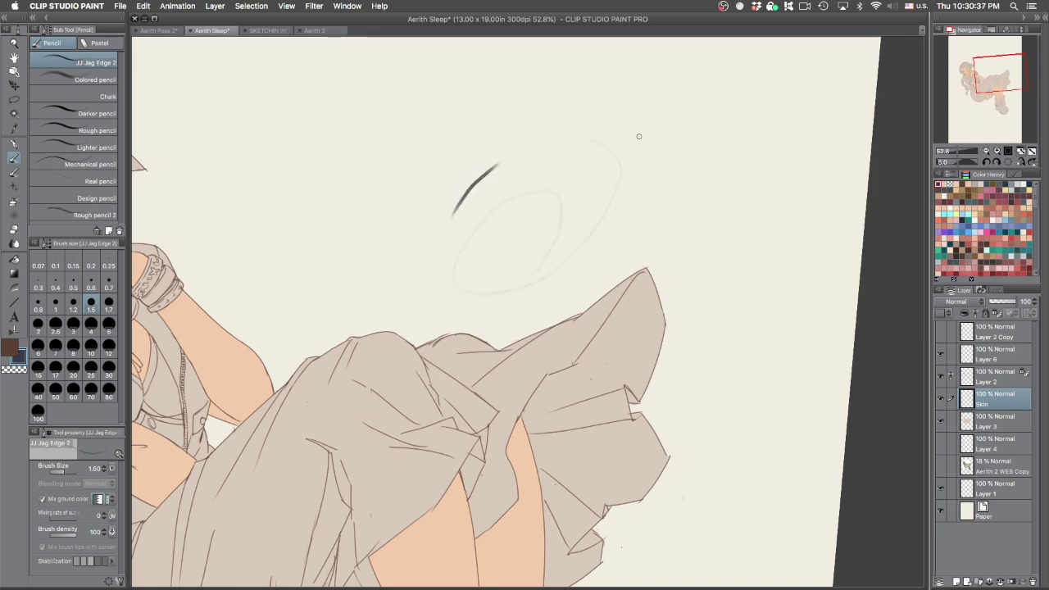
{"action": "key", "text": "super+z"}
Reduce the pencil's brush size to 0.80, draw thin long arcs in the blank area, and undo them
{"action": "key", "text": "bracketleft"}
{"action": "key", "text": "bracketleft"}
{"action": "key", "text": "bracketleft"}
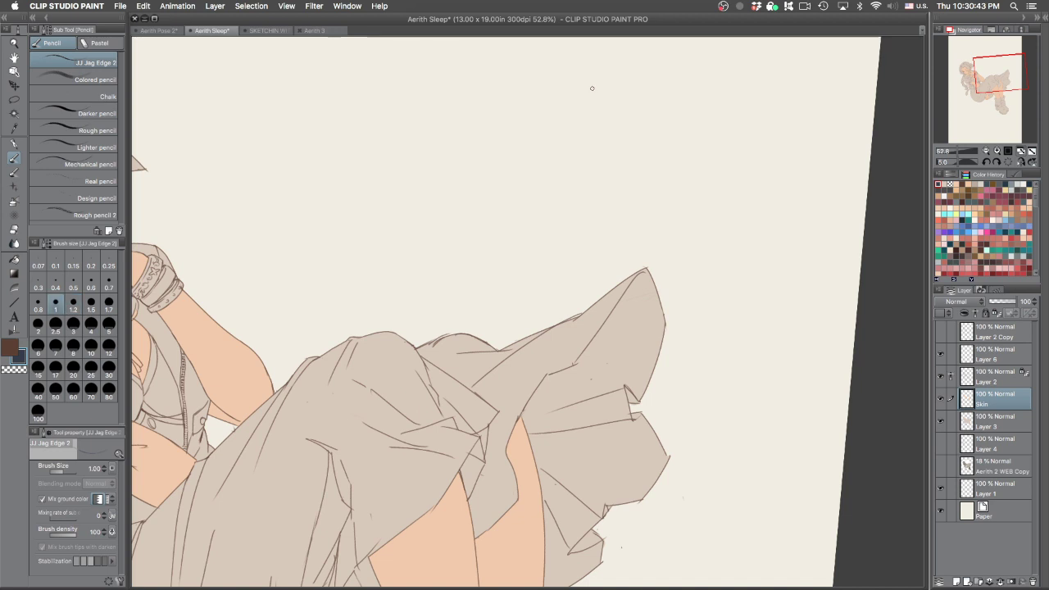
{"action": "left_click_drag", "start_coordinate": [605, 77], "coordinate": [444, 236]}
{"action": "key", "text": "super+z"}
{"action": "left_click_drag", "start_coordinate": [664, 71], "coordinate": [402, 234]}
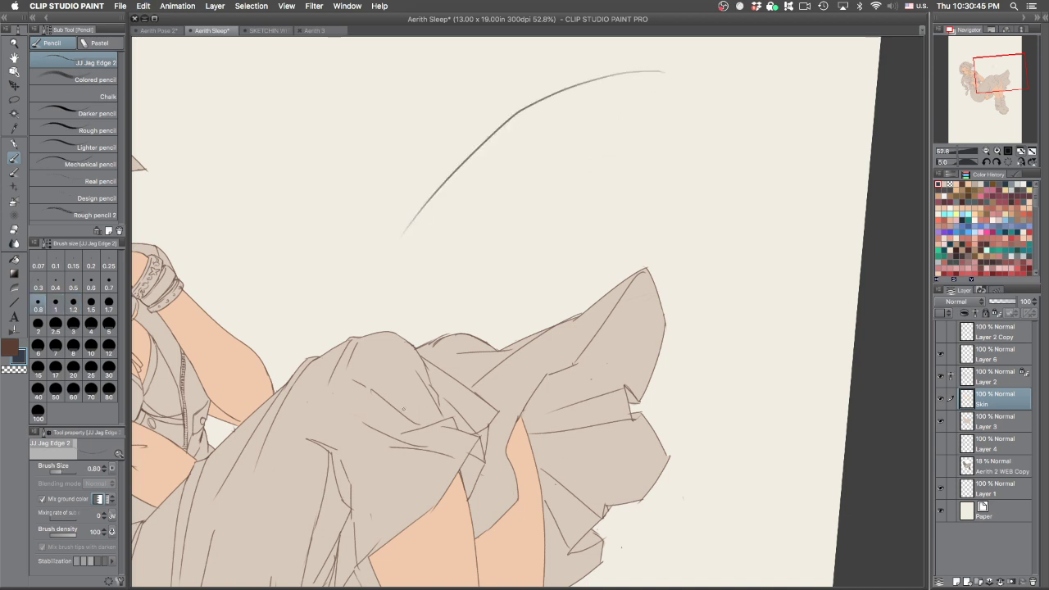
{"action": "mouse_move", "coordinate": [387, 295]}
{"action": "left_mouse_down"}
{"action": "mouse_move", "coordinate": [527, 214]}
{"action": "mouse_move", "coordinate": [624, 185]}
{"action": "left_mouse_up"}
{"action": "key", "text": "super+z"}
{"action": "key", "text": "super+z"}
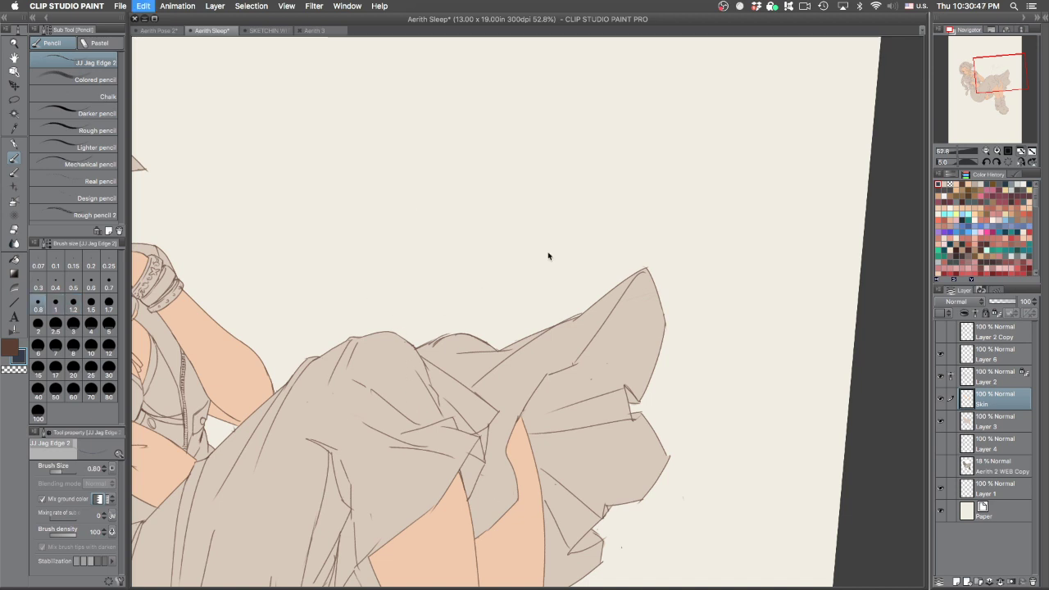
Set the JJ Jag Edge 2 pencil's brush size to 1.50
{"action": "scroll", "coordinate": [529, 166], "scroll_direction": "up", "scroll_amount": 2}
{"action": "key", "text": "bracketright"}
{"action": "key", "text": "bracketright"}
{"action": "key", "text": "bracketright"}
{"action": "key", "text": "bracketright"}
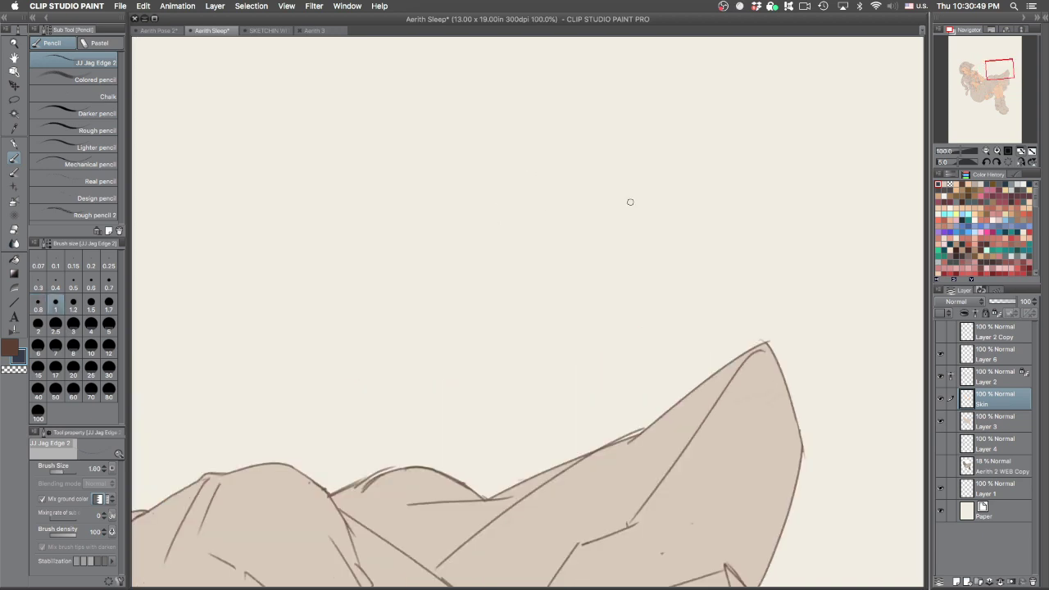
{"action": "key", "text": "bracketleft"}
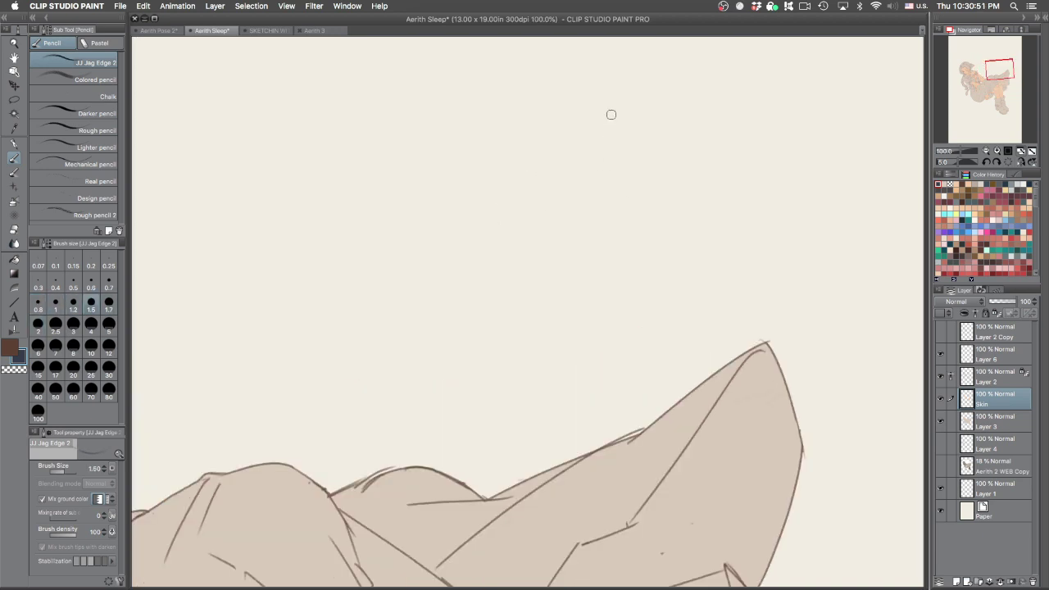
Choose the Turnip pen and set its brush size to 2.00
{"action": "key", "text": "p"}
{"action": "key", "text": "bracketright"}
{"action": "key", "text": "bracketright"}
{"action": "key", "text": "bracketright"}
{"action": "key", "text": "bracketright"}
{"action": "key", "text": "bracketright"}
{"action": "key", "text": "bracketright"}
{"action": "key", "text": "bracketright"}
{"action": "key", "text": "bracketright"}
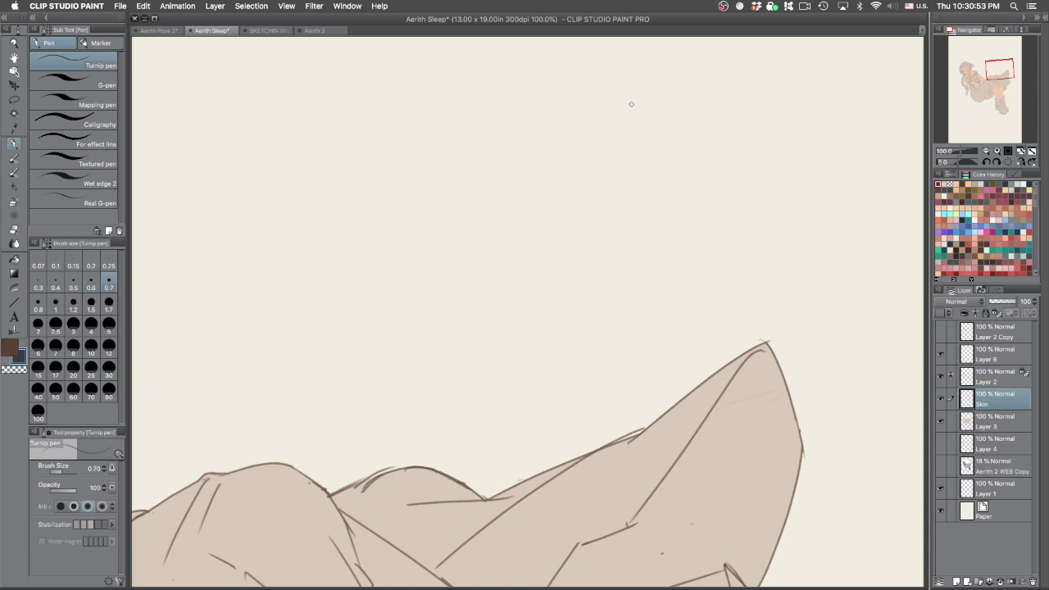
Test long diagonal strokes with the Turnip pen above the skirt, both continuous and in segments, and undo them
{"action": "mouse_move", "coordinate": [655, 87]}
{"action": "left_mouse_down"}
{"action": "mouse_move", "coordinate": [493, 207]}
{"action": "mouse_move", "coordinate": [396, 300]}
{"action": "mouse_move", "coordinate": [336, 396]}
{"action": "left_mouse_up"}
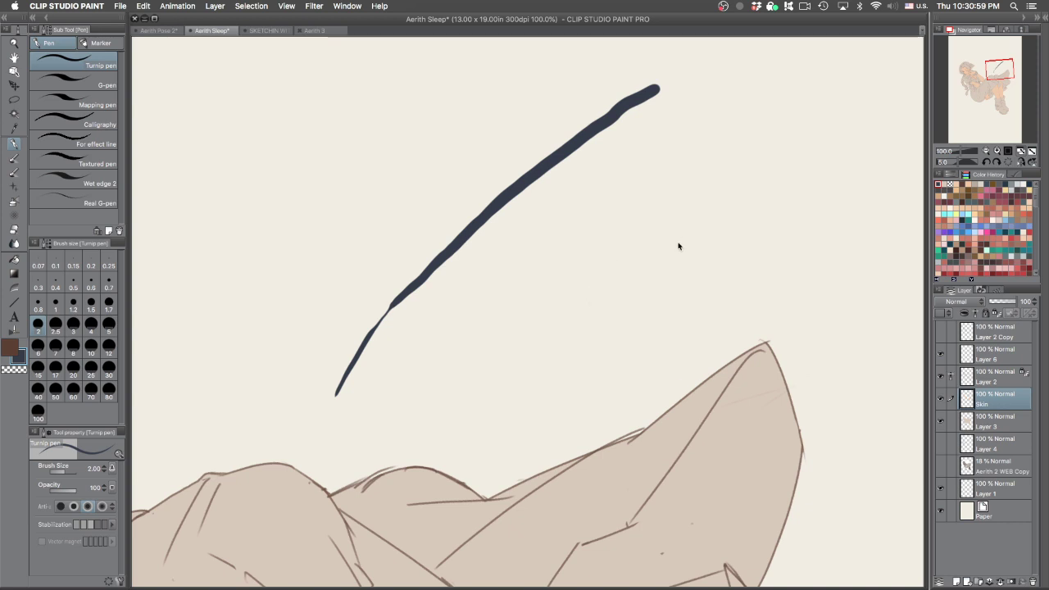
{"action": "key", "text": "super+z"}
{"action": "left_click", "coordinate": [653, 100]}
{"action": "left_click_drag", "start_coordinate": [598, 123], "coordinate": [382, 300]}
{"action": "key", "text": "super+z"}
{"action": "key", "text": "super+z"}
{"action": "left_click_drag", "start_coordinate": [620, 115], "coordinate": [513, 173]}
{"action": "left_click_drag", "start_coordinate": [482, 201], "coordinate": [372, 312]}
{"action": "key", "text": "super+z"}
{"action": "key", "text": "super+z"}
{"action": "mouse_move", "coordinate": [648, 130]}
{"action": "left_mouse_down"}
{"action": "mouse_move", "coordinate": [513, 210]}
{"action": "mouse_move", "coordinate": [448, 279]}
{"action": "mouse_move", "coordinate": [385, 365]}
{"action": "mouse_move", "coordinate": [336, 482]}
{"action": "left_mouse_up"}
{"action": "key", "text": "super+z"}
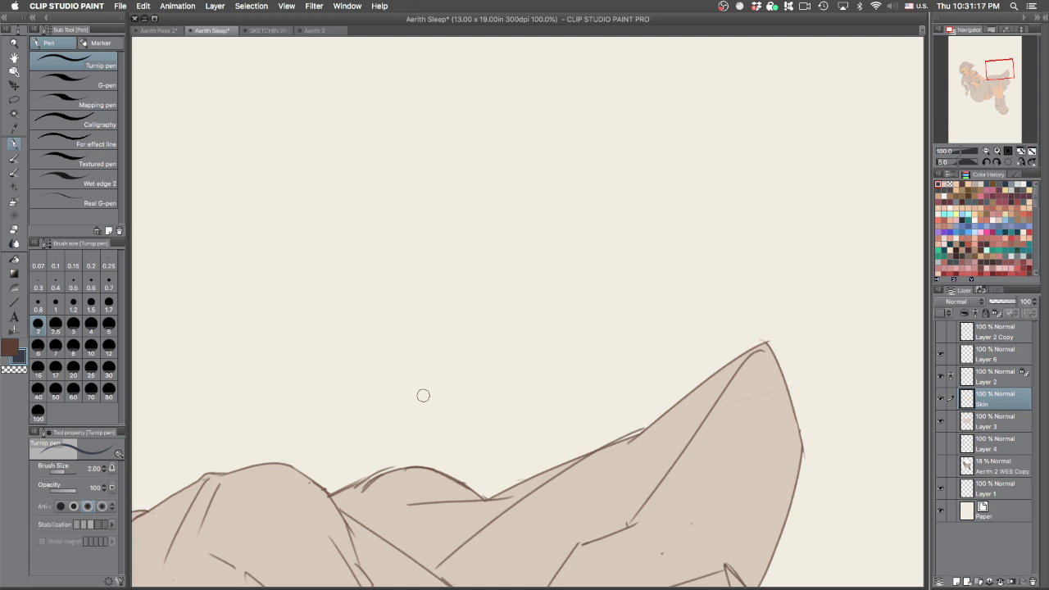
Draw short and long tapered test strokes with the Turnip pen and undo the thick ones
{"action": "left_click_drag", "start_coordinate": [499, 180], "coordinate": [479, 204]}
{"action": "left_click_drag", "start_coordinate": [534, 131], "coordinate": [457, 221]}
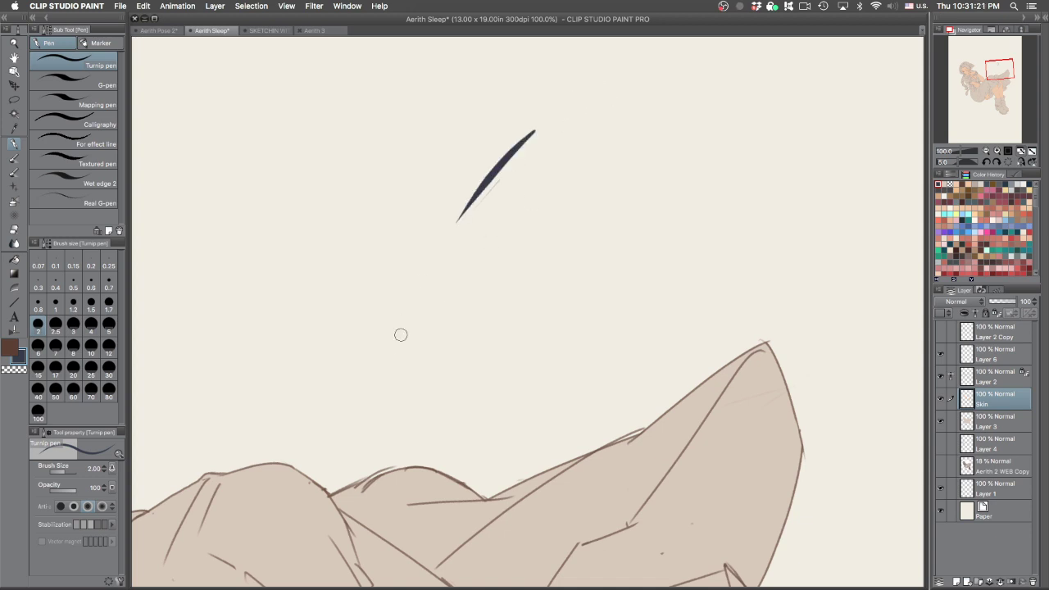
{"action": "key", "text": "super+z"}
{"action": "mouse_move", "coordinate": [578, 126]}
{"action": "left_mouse_down"}
{"action": "mouse_move", "coordinate": [414, 290]}
{"action": "mouse_move", "coordinate": [398, 330]}
{"action": "left_mouse_up"}
{"action": "key", "text": "super+z"}
Return to the JJ Jag Edge 2 pencil, try a few curved strokes for comparison, and undo them
{"action": "key", "text": "p"}
{"action": "mouse_move", "coordinate": [562, 164]}
{"action": "left_mouse_down"}
{"action": "mouse_move", "coordinate": [505, 205]}
{"action": "mouse_move", "coordinate": [497, 302]}
{"action": "mouse_move", "coordinate": [519, 368]}
{"action": "left_mouse_up"}
{"action": "key", "text": "super+z"}
{"action": "mouse_move", "coordinate": [675, 117]}
{"action": "left_mouse_down"}
{"action": "mouse_move", "coordinate": [409, 386]}
{"action": "mouse_move", "coordinate": [503, 374]}
{"action": "mouse_move", "coordinate": [519, 241]}
{"action": "mouse_move", "coordinate": [602, 263]}
{"action": "left_mouse_up"}
{"action": "key", "text": "super+z"}
{"action": "mouse_move", "coordinate": [434, 336]}
{"action": "left_mouse_down"}
{"action": "mouse_move", "coordinate": [386, 264]}
{"action": "mouse_move", "coordinate": [424, 368]}
{"action": "mouse_move", "coordinate": [537, 158]}
{"action": "left_mouse_up"}
{"action": "key", "text": "super+z"}
Set the pencil's brush size to 0.80, draw long smooth arcs above the skirt peak, and undo them
{"action": "key", "text": "bracketleft"}
{"action": "key", "text": "bracketleft"}
{"action": "key", "text": "bracketleft"}
{"action": "left_click_drag", "start_coordinate": [608, 131], "coordinate": [383, 359]}
{"action": "key", "text": "super+z"}
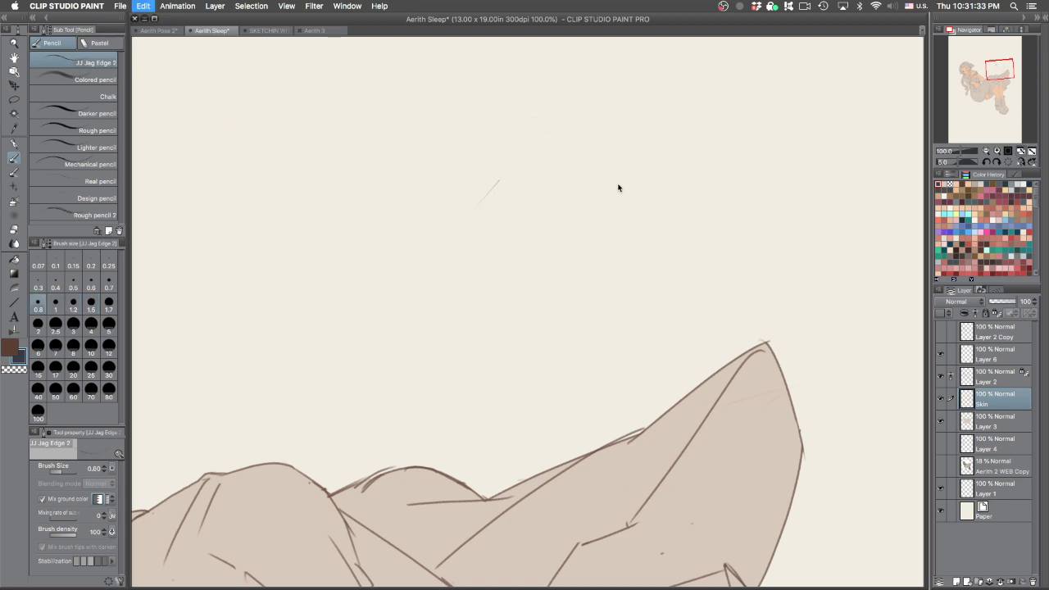
{"action": "left_click_drag", "start_coordinate": [653, 128], "coordinate": [442, 313]}
{"action": "key", "text": "super+z"}
{"action": "mouse_move", "coordinate": [726, 125]}
{"action": "left_mouse_down"}
{"action": "mouse_move", "coordinate": [675, 126]}
{"action": "mouse_move", "coordinate": [408, 370]}
{"action": "left_mouse_up"}
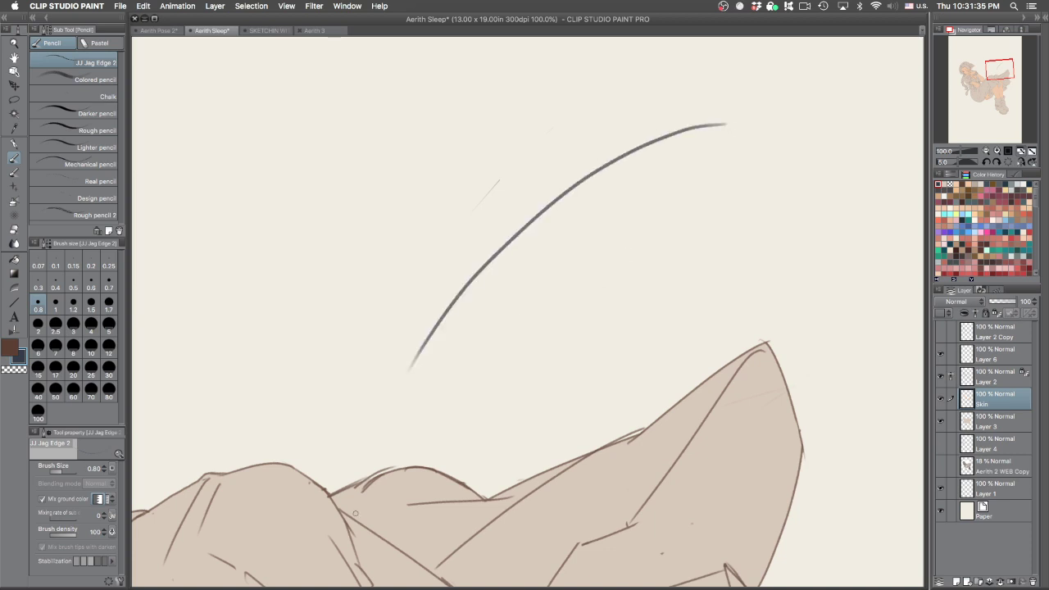
{"action": "key", "text": "super+z"}
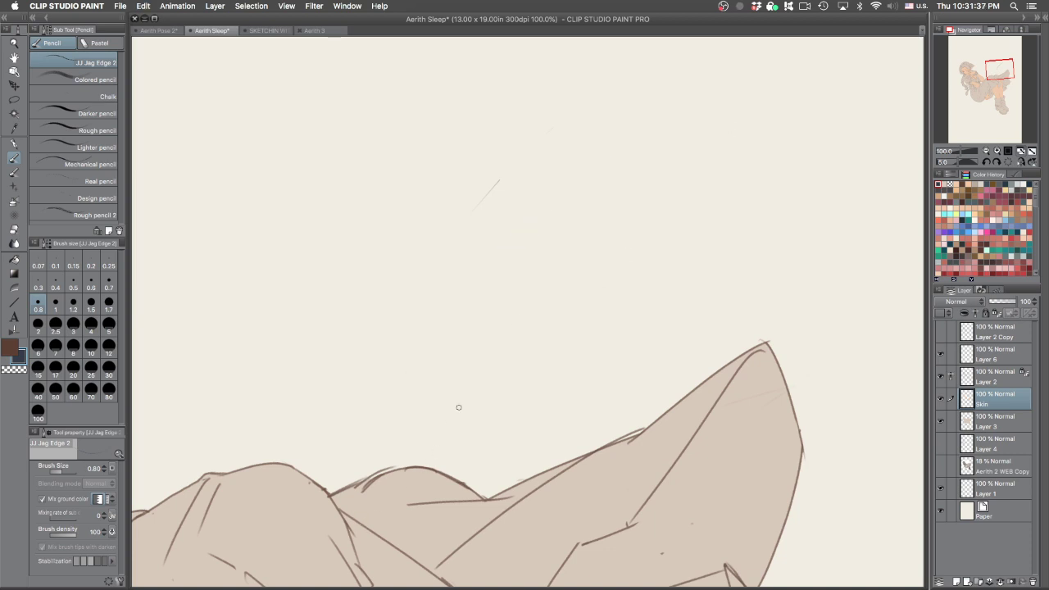
Switch back to the Turnip pen, test long sweeping arcs at size 2.00, and undo them
{"action": "key", "text": "p"}
{"action": "left_click", "coordinate": [675, 117]}
{"action": "key", "text": "super+z"}
{"action": "mouse_move", "coordinate": [702, 123]}
{"action": "left_mouse_down"}
{"action": "mouse_move", "coordinate": [685, 121]}
{"action": "mouse_move", "coordinate": [443, 303]}
{"action": "left_mouse_up"}
{"action": "key", "text": "super+z"}
{"action": "left_click_drag", "start_coordinate": [746, 116], "coordinate": [422, 334]}
{"action": "key", "text": "super+z"}
{"action": "left_click_drag", "start_coordinate": [767, 119], "coordinate": [450, 309]}
{"action": "key", "text": "super+z"}
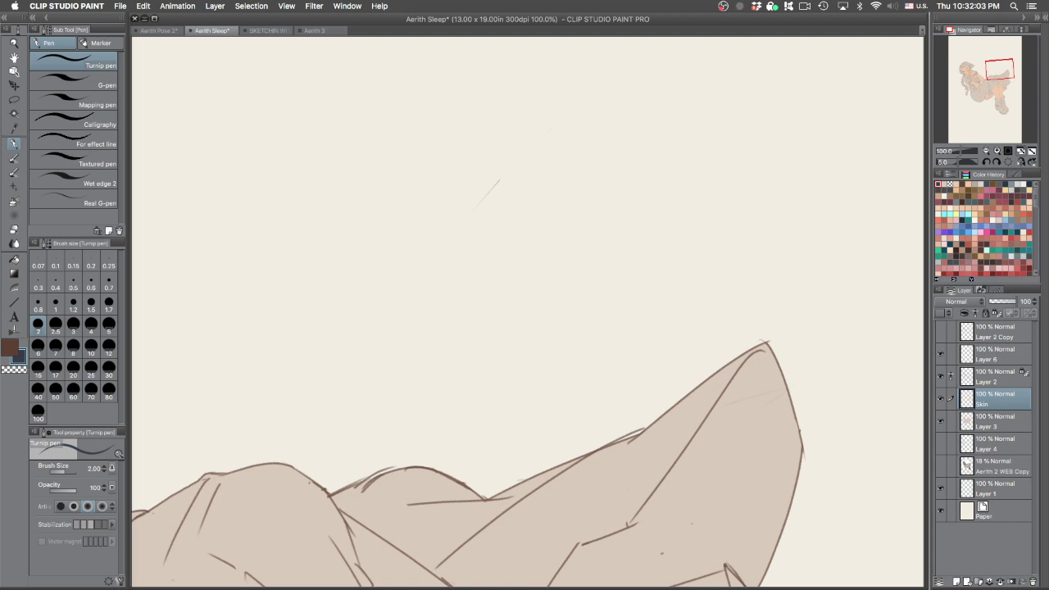
Customise the tablet pen's tip feel by slightly adjusting its pressure curve, accept the change, and close the tablet settings
{"action": "key", "text": "Tab"}
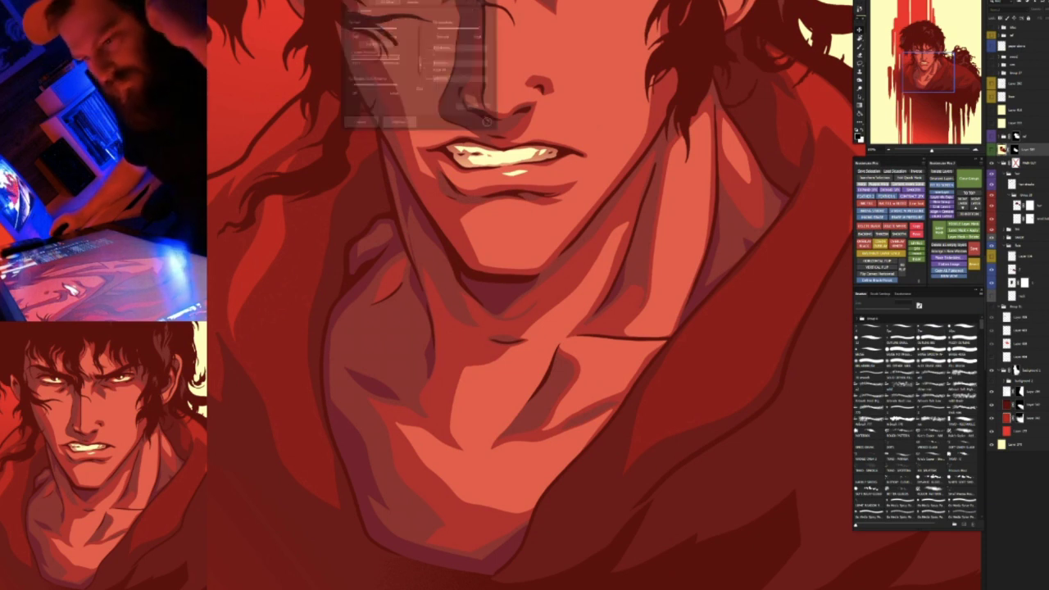
{"action": "left_click", "coordinate": [455, 72]}
{"action": "left_click", "coordinate": [433, 60]}
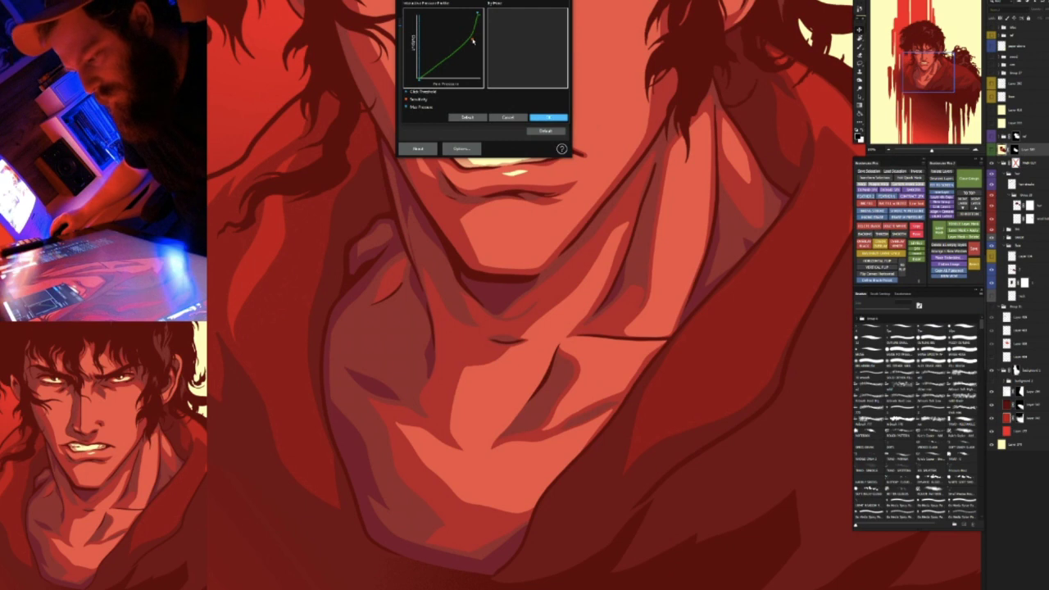
{"action": "left_click_drag", "start_coordinate": [473, 39], "coordinate": [470, 41]}
{"action": "left_click_drag", "start_coordinate": [482, 0], "coordinate": [483, 172]}
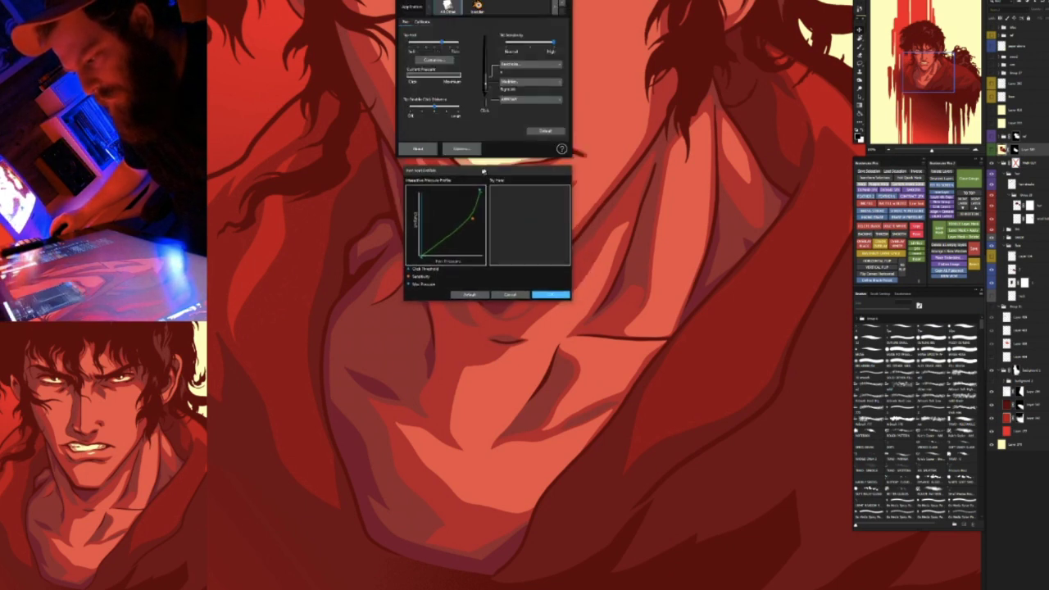
{"action": "left_click", "coordinate": [548, 296]}
{"action": "left_click", "coordinate": [542, 221]}
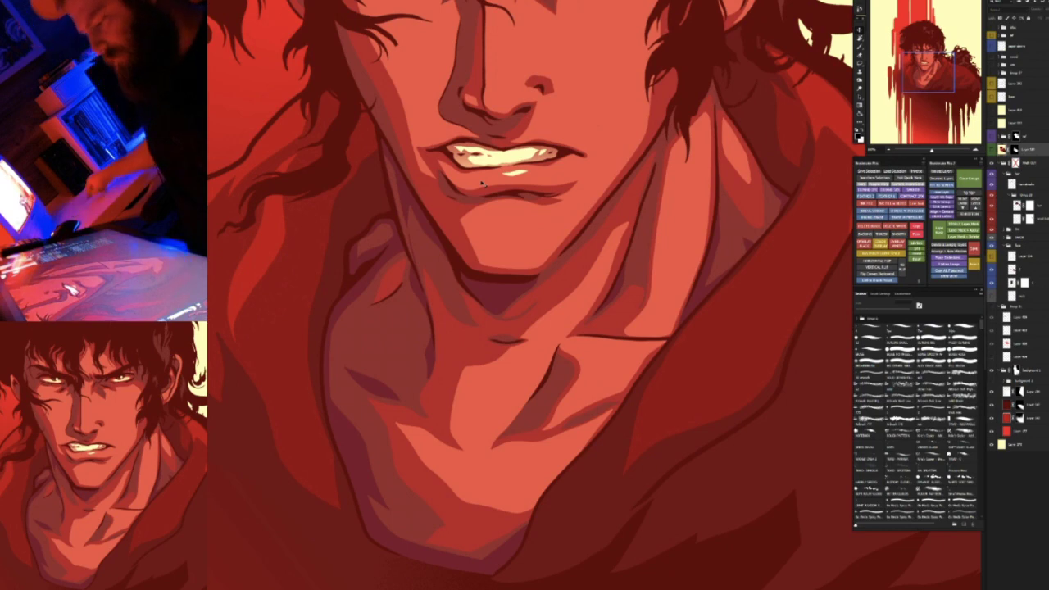
Show the rendered shading layer over the flat red portrait, with the whole head and shoulders in view
{"action": "left_click", "coordinate": [888, 150]}
{"action": "left_click_drag", "start_coordinate": [922, 88], "coordinate": [922, 76]}
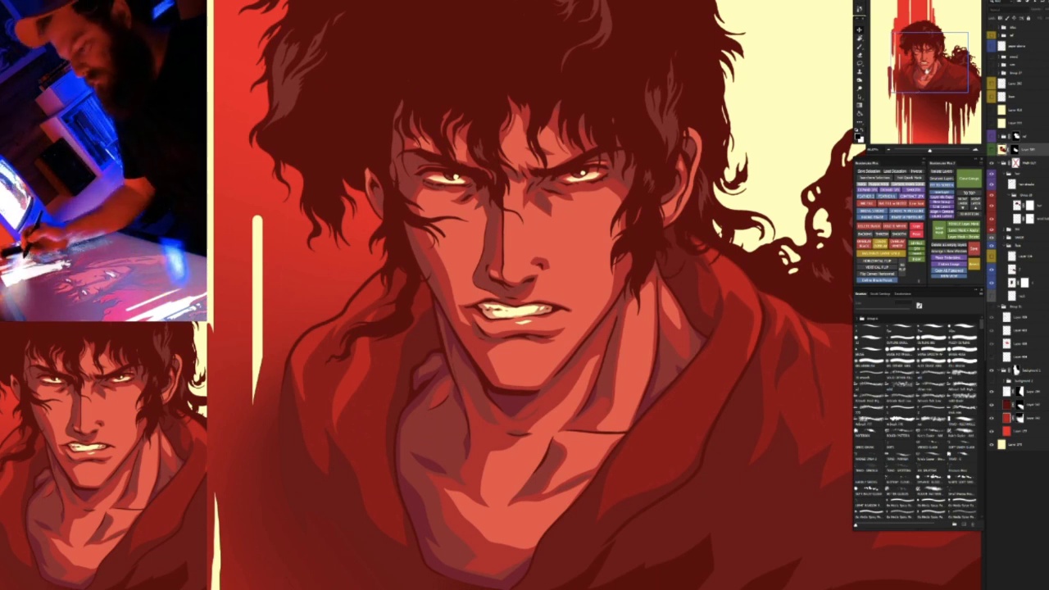
{"action": "left_click", "coordinate": [890, 150]}
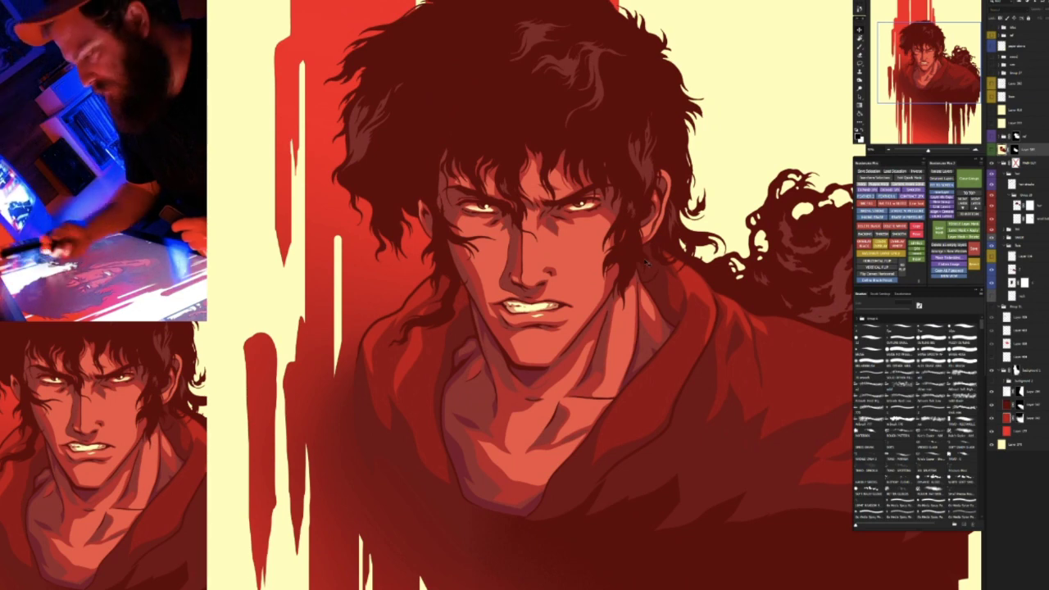
{"action": "left_click", "coordinate": [991, 150]}
{"action": "left_click_drag", "start_coordinate": [540, 367], "coordinate": [456, 372]}
Test soft highlight strokes on the rendered portrait's cheek and undo them, leaving the face as it was
{"action": "left_click", "coordinate": [931, 329]}
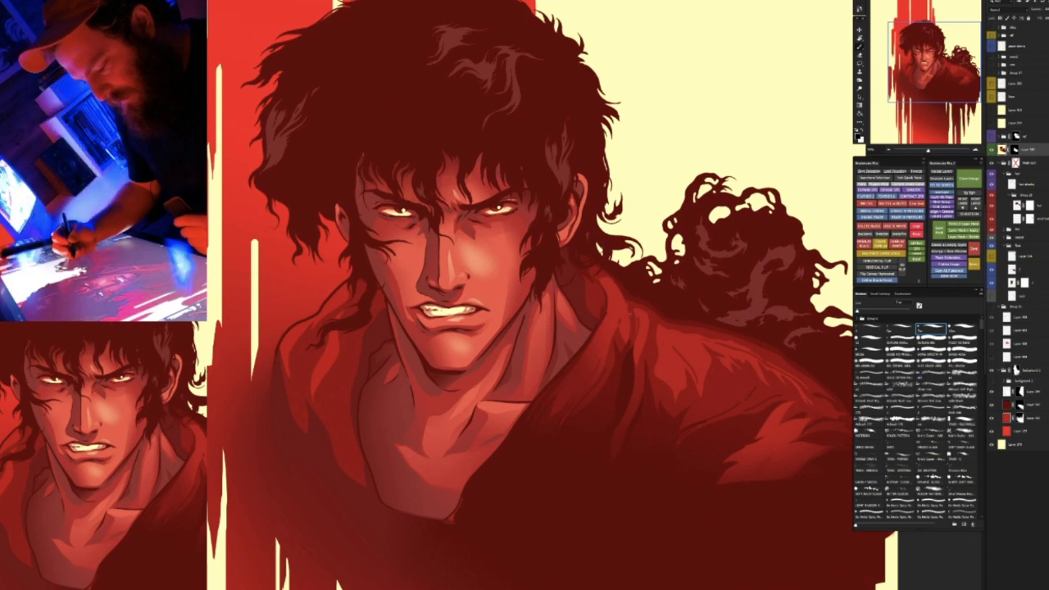
{"action": "left_click_drag", "start_coordinate": [639, 252], "coordinate": [674, 257]}
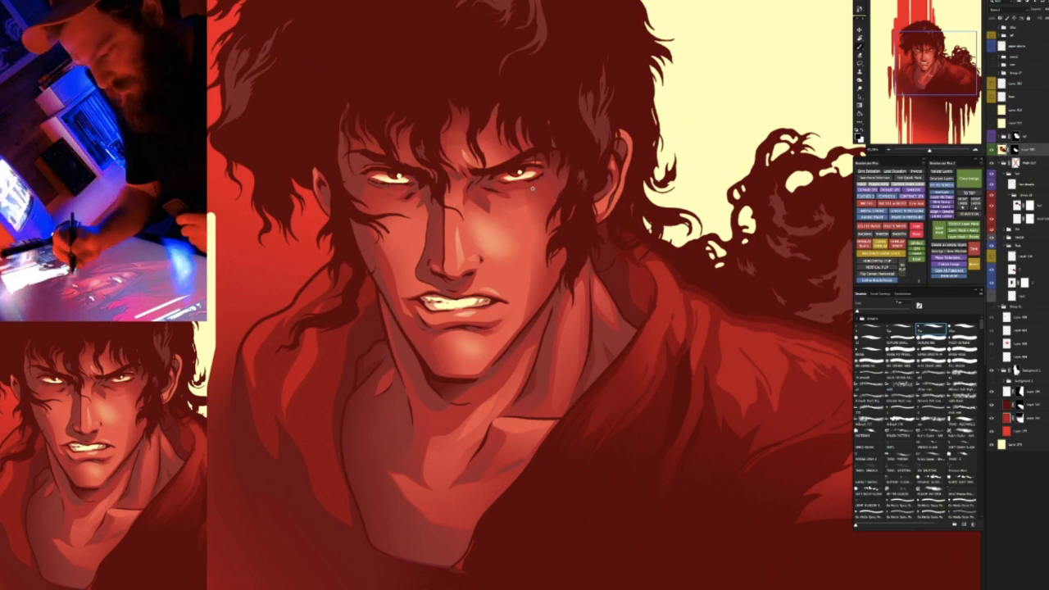
{"action": "scroll", "coordinate": [547, 229], "scroll_direction": "up", "scroll_amount": 3}
{"action": "left_click_drag", "start_coordinate": [507, 242], "coordinate": [567, 239]}
{"action": "key", "text": "ctrl+z"}
{"action": "left_click_drag", "start_coordinate": [503, 195], "coordinate": [514, 237]}
{"action": "left_click_drag", "start_coordinate": [511, 236], "coordinate": [562, 231]}
{"action": "mouse_move", "coordinate": [454, 254]}
{"action": "left_mouse_down"}
{"action": "mouse_move", "coordinate": [564, 239]}
{"action": "mouse_move", "coordinate": [522, 324]}
{"action": "left_mouse_up"}
{"action": "key", "text": "ctrl+z"}
{"action": "key", "text": "ctrl+z"}
{"action": "key", "text": "ctrl+z"}
{"action": "key", "text": "ctrl+z"}
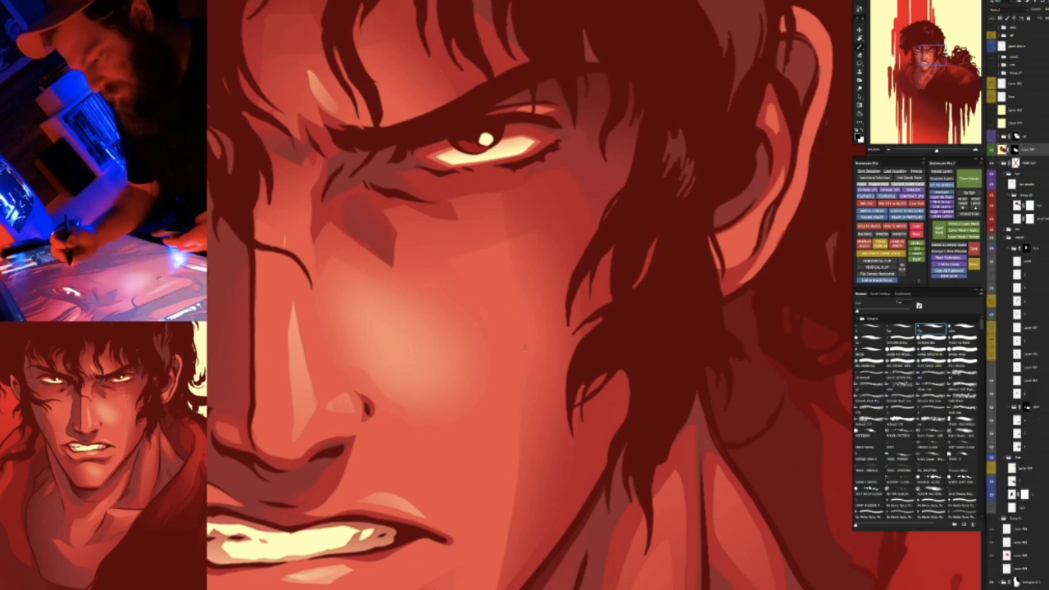
{"action": "scroll", "coordinate": [629, 205], "scroll_direction": "down", "scroll_amount": 5}
{"action": "key", "text": "ctrl+plus"}
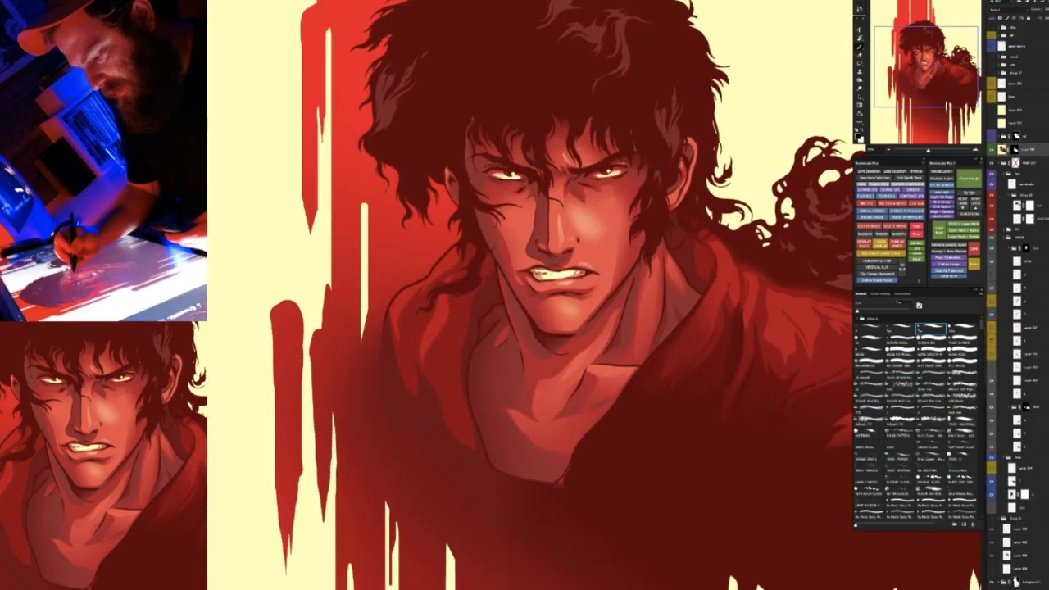
Hide the rendered shading layer so the portrait shows only its flat red colours
{"action": "left_click_drag", "start_coordinate": [653, 189], "coordinate": [614, 257]}
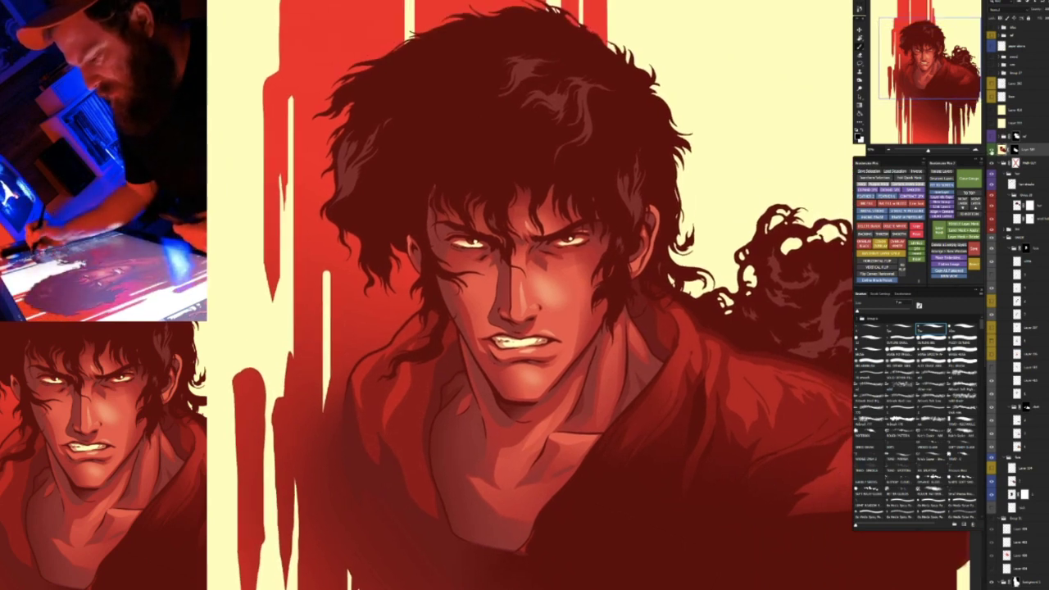
{"action": "left_click", "coordinate": [991, 151]}
{"action": "left_click_drag", "start_coordinate": [649, 294], "coordinate": [626, 237]}
{"action": "key", "text": "v"}
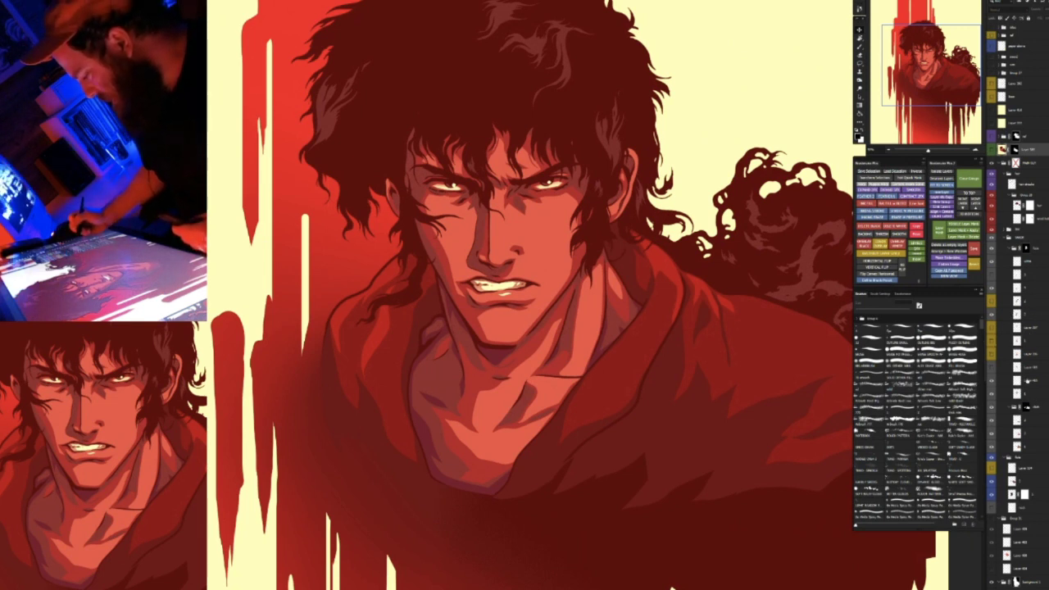
Turn on a shading layer of the flat portrait and examine its grain on the face and neck
{"action": "left_click", "coordinate": [992, 369]}
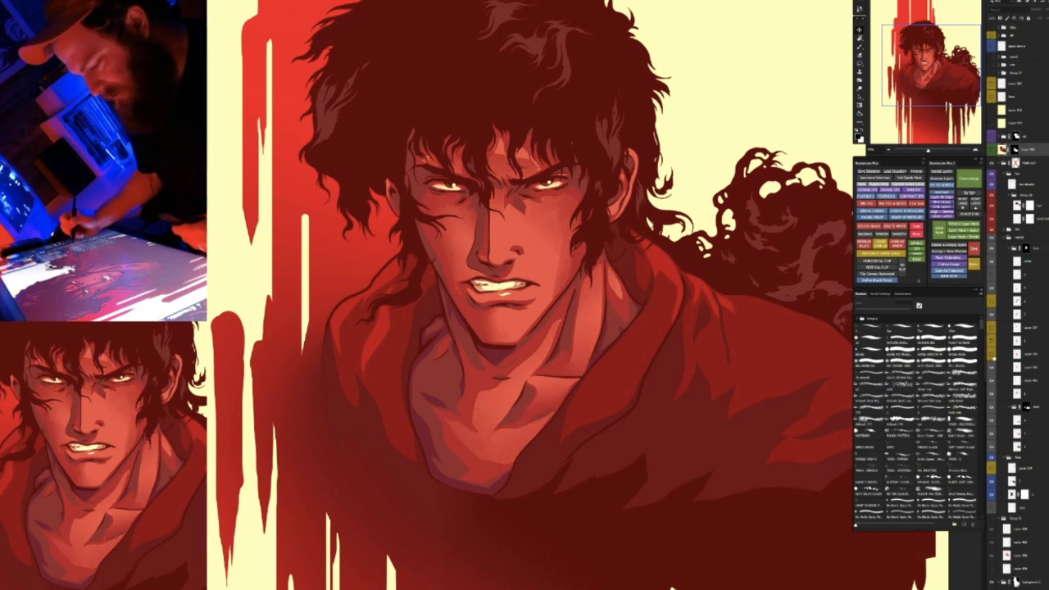
{"action": "scroll", "coordinate": [563, 284], "scroll_direction": "up", "scroll_amount": 5}
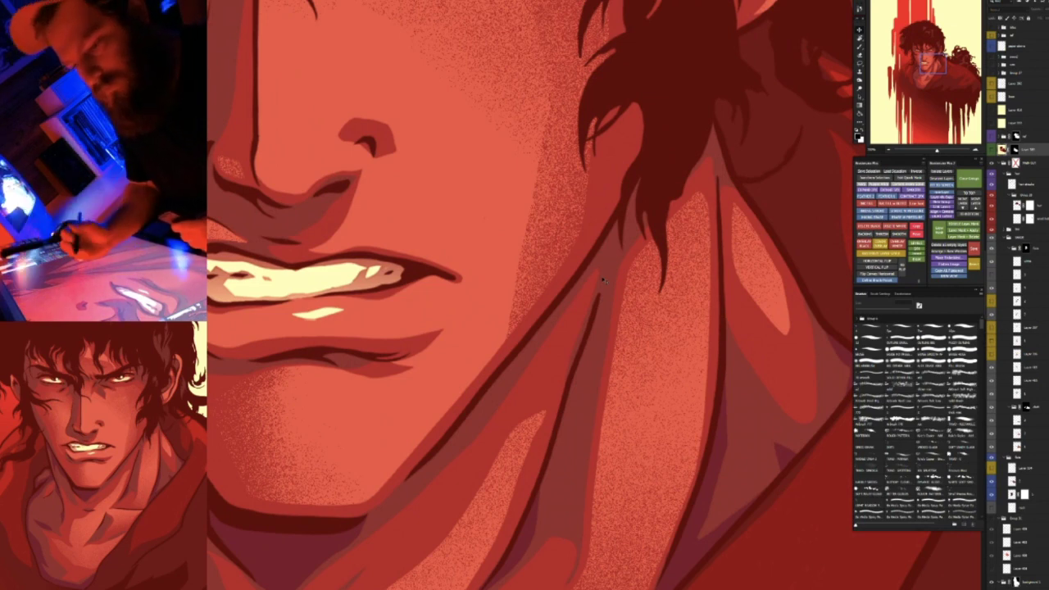
{"action": "scroll", "coordinate": [603, 280], "scroll_direction": "down", "scroll_amount": 4}
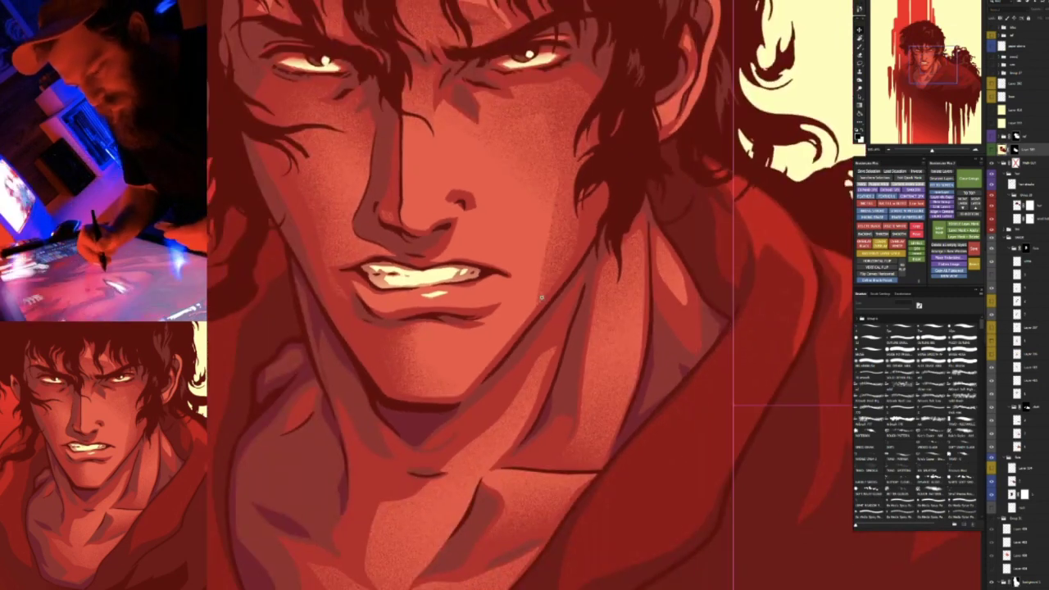
{"action": "scroll", "coordinate": [542, 297], "scroll_direction": "down", "scroll_amount": 3}
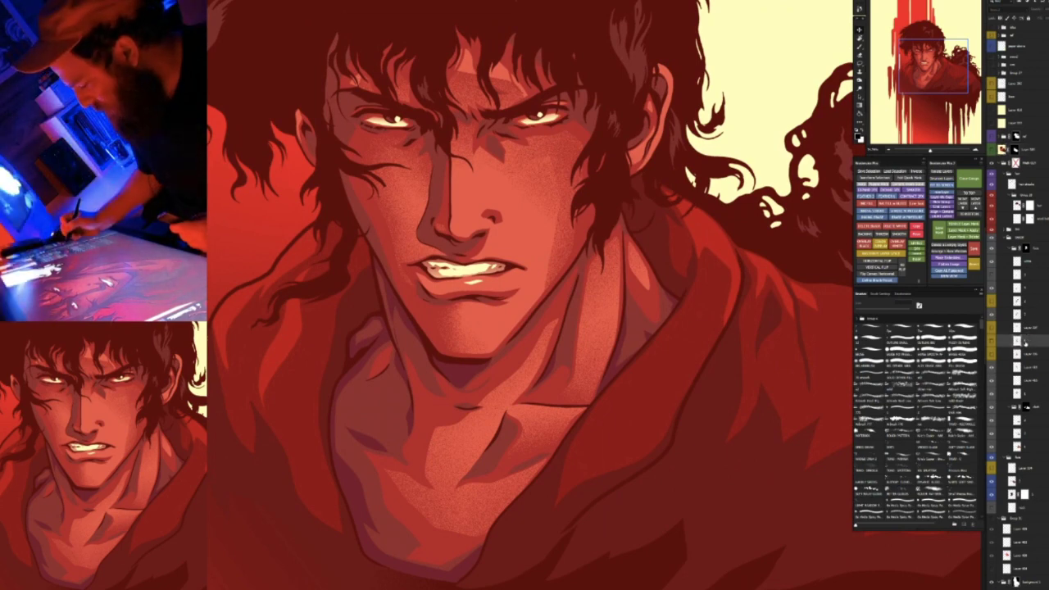
Toggle the skin's grain and gradient shading layers to compare them with the flat colours
{"action": "key", "text": "ctrl+t"}
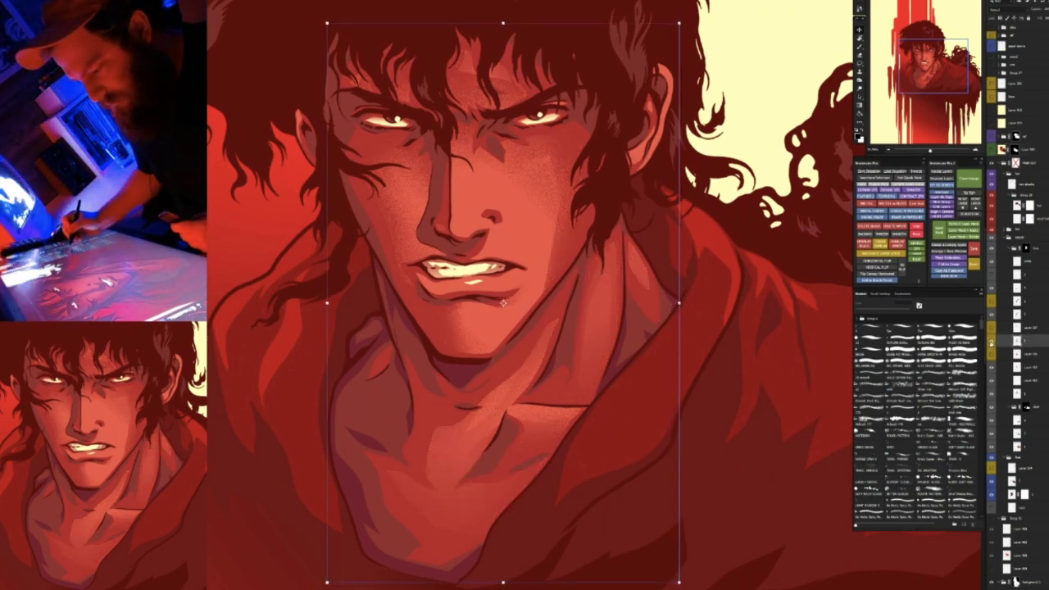
{"action": "key", "text": "Return"}
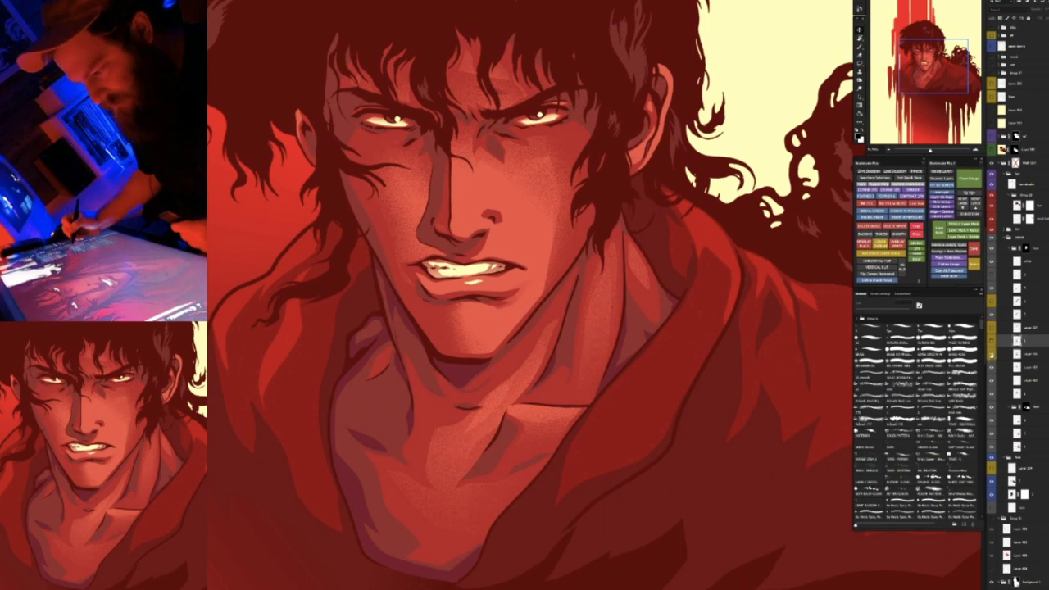
{"action": "left_click", "coordinate": [991, 370]}
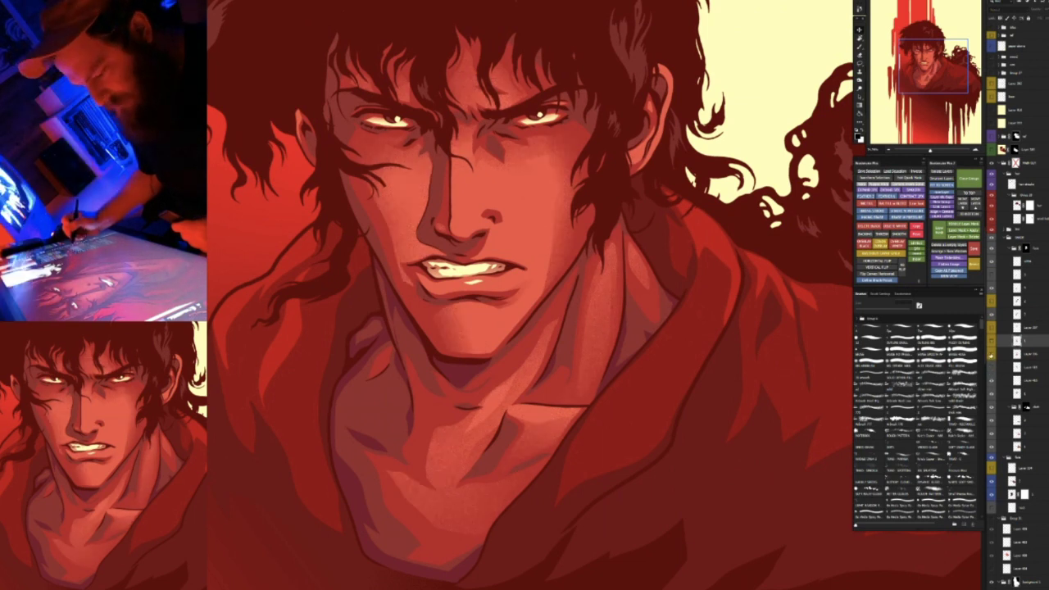
{"action": "left_click", "coordinate": [990, 355]}
{"action": "left_click", "coordinate": [991, 354]}
{"action": "left_click", "coordinate": [991, 355]}
{"action": "left_click", "coordinate": [990, 355]}
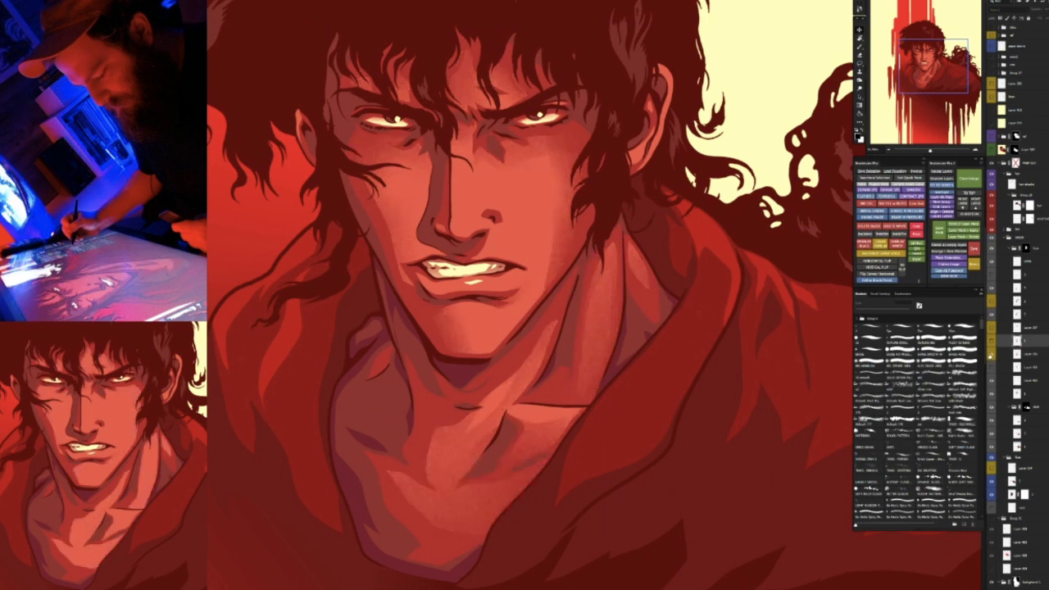
{"action": "left_click", "coordinate": [991, 355]}
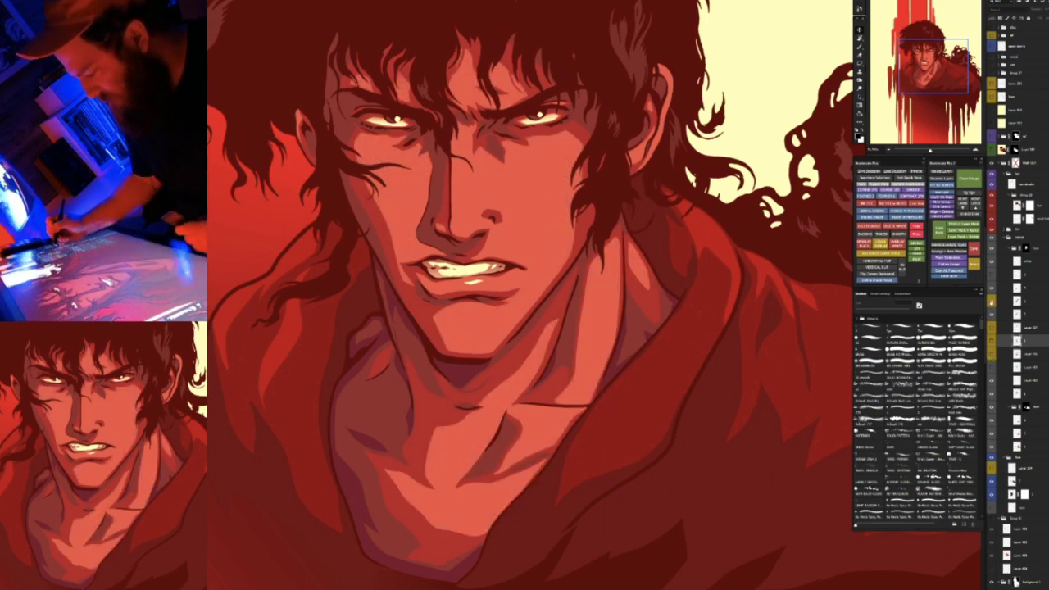
{"action": "left_click", "coordinate": [990, 302]}
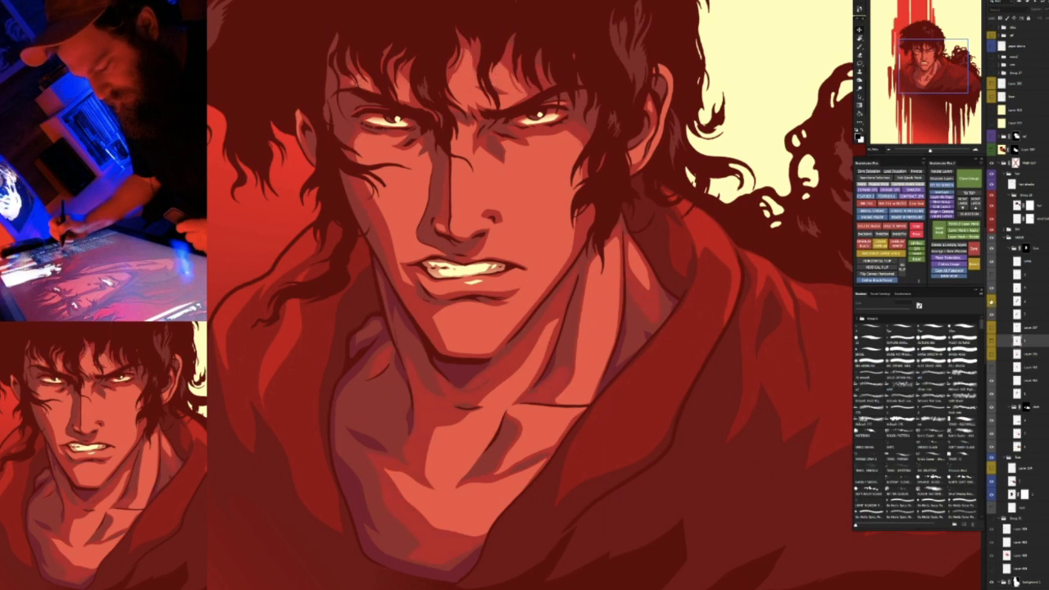
{"action": "left_click_drag", "start_coordinate": [526, 295], "coordinate": [561, 343]}
{"action": "key", "text": "b"}
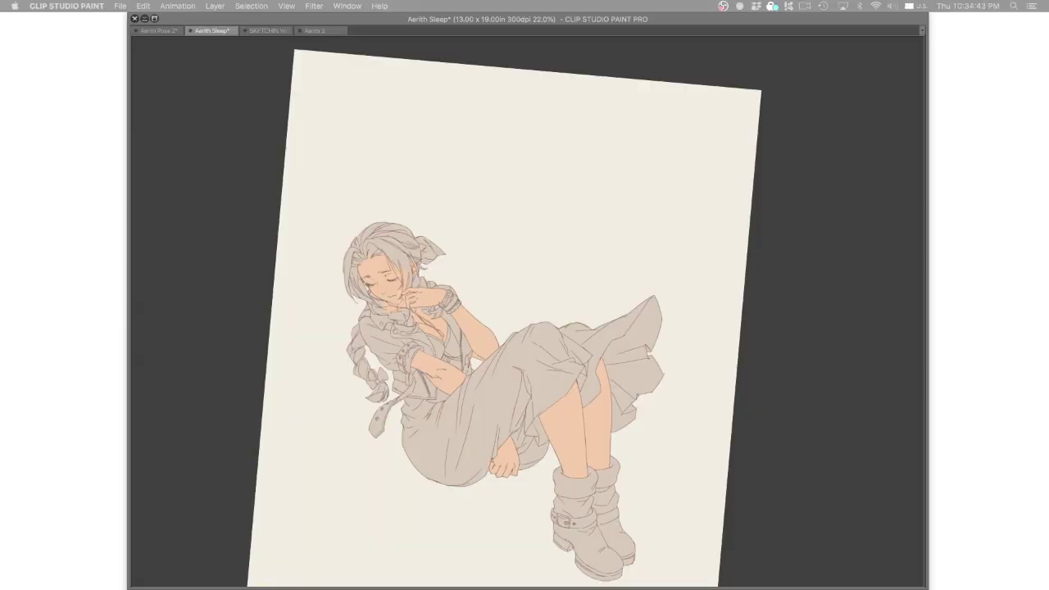
Switch to the Aerith Sleep drawing in Clip Studio Paint, toggle Layer 3's visibility, and select the Skin layer
{"action": "left_click", "coordinate": [668, 96]}
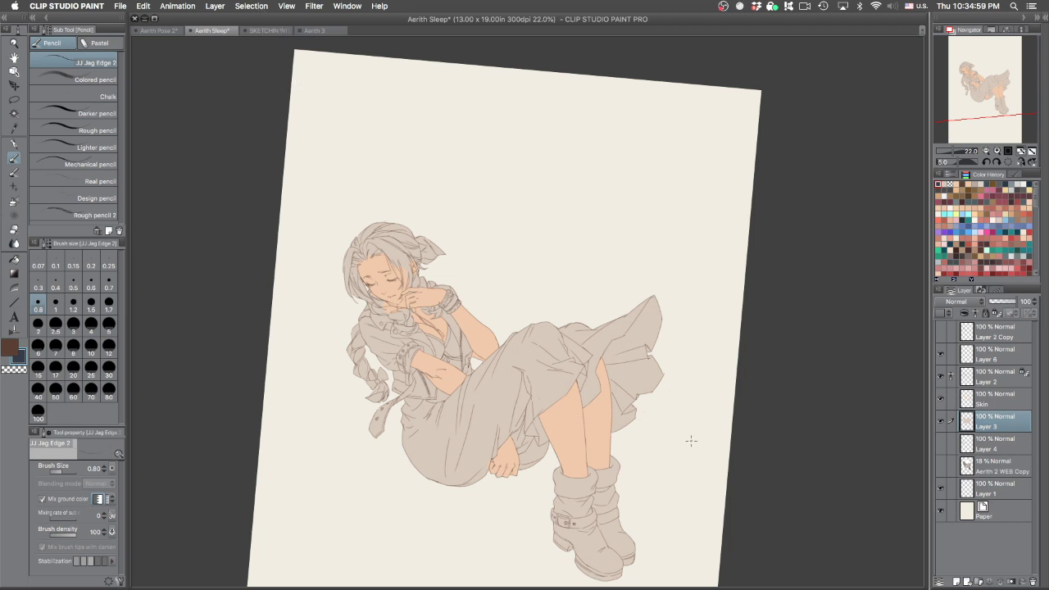
{"action": "left_click", "coordinate": [943, 421]}
{"action": "left_click", "coordinate": [942, 421]}
{"action": "left_click", "coordinate": [972, 399]}
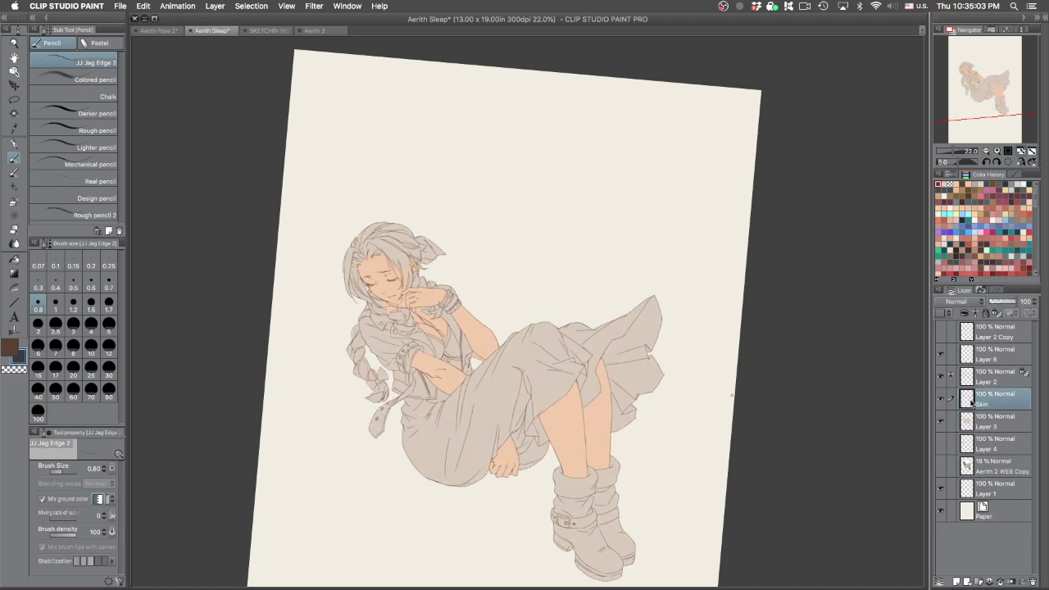
Choose a peach colour, test a stroke with an enlarged pen on the sleeping figure's hair, and undo it
{"action": "left_click_drag", "start_coordinate": [545, 389], "coordinate": [656, 388]}
{"action": "left_click_drag", "start_coordinate": [446, 287], "coordinate": [514, 425]}
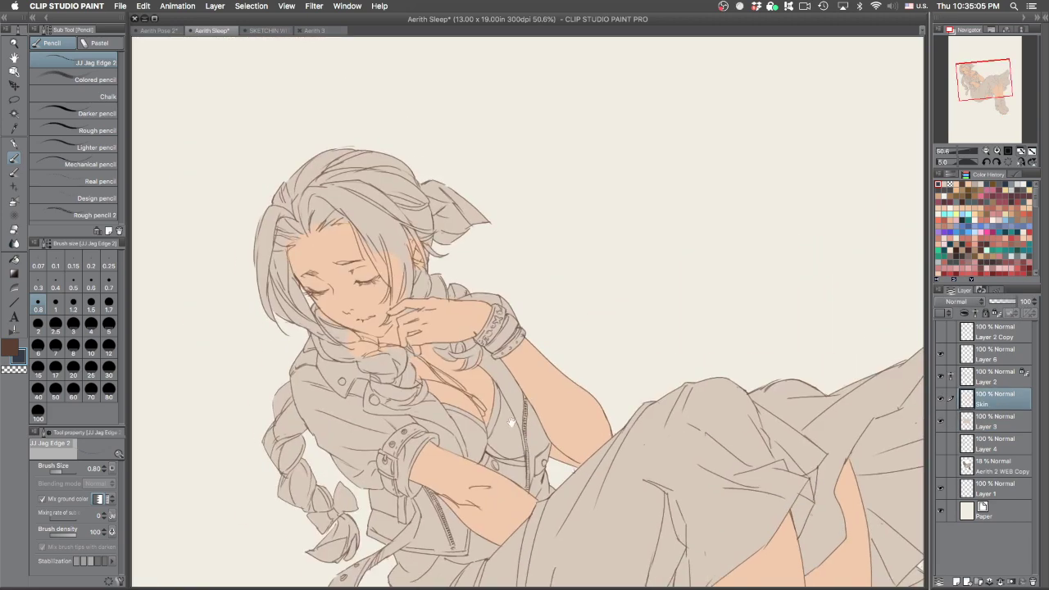
{"action": "left_click_drag", "start_coordinate": [393, 361], "coordinate": [459, 361]}
{"action": "key", "text": "p"}
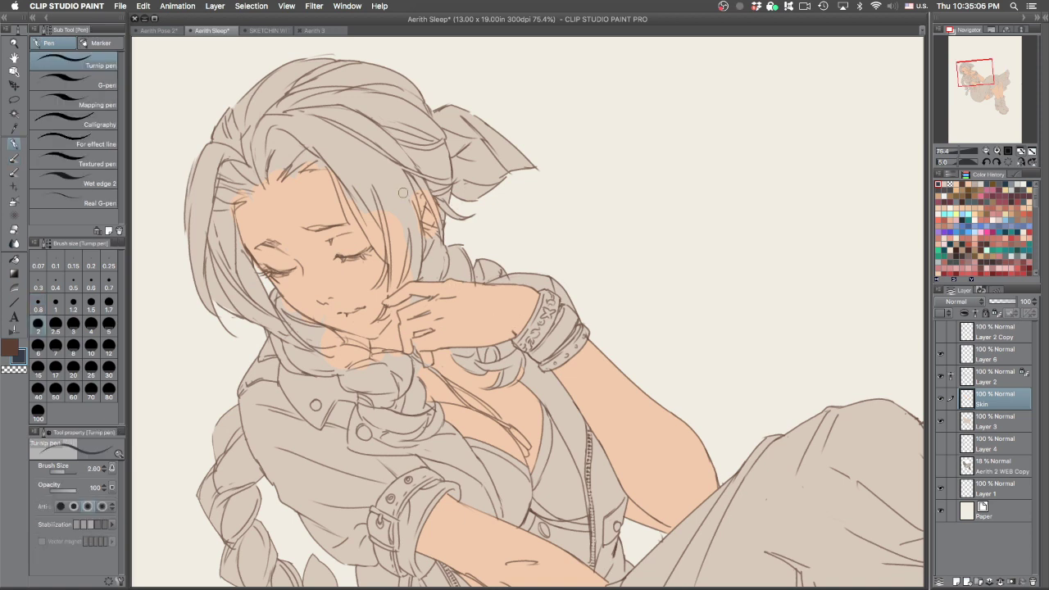
{"action": "left_click", "coordinate": [974, 208]}
{"action": "key", "text": "p"}
{"action": "key", "text": "bracketright"}
{"action": "key", "text": "bracketright"}
{"action": "key", "text": "bracketright"}
{"action": "key", "text": "bracketright"}
{"action": "key", "text": "bracketright"}
{"action": "mouse_move", "coordinate": [301, 107]}
{"action": "left_mouse_down"}
{"action": "mouse_move", "coordinate": [334, 103]}
{"action": "mouse_move", "coordinate": [320, 128]}
{"action": "mouse_move", "coordinate": [265, 130]}
{"action": "mouse_move", "coordinate": [326, 113]}
{"action": "mouse_move", "coordinate": [314, 136]}
{"action": "mouse_move", "coordinate": [317, 91]}
{"action": "left_mouse_up"}
{"action": "key", "text": "super+z"}
Test enlarged watercolour brush strokes, undo them, and switch to the Transparent watercolor brush
{"action": "key", "text": "b"}
{"action": "key", "text": "bracketright"}
{"action": "key", "text": "bracketright"}
{"action": "key", "text": "bracketright"}
{"action": "key", "text": "bracketright"}
{"action": "key", "text": "bracketright"}
{"action": "key", "text": "bracketright"}
{"action": "key", "text": "bracketright"}
{"action": "key", "text": "bracketright"}
{"action": "key", "text": "super+z"}
{"action": "key", "text": "super+z"}
{"action": "key", "text": "period"}
{"action": "key", "text": "period"}
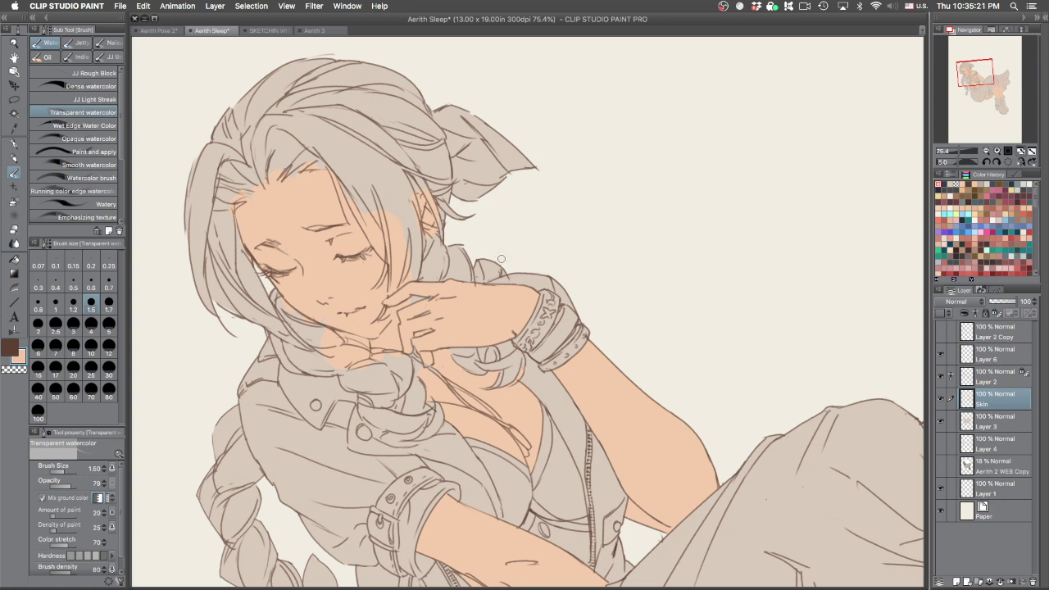
Set the Transparent watercolor brush size to 8.00
{"action": "key", "text": "bracketright"}
{"action": "key", "text": "bracketright"}
{"action": "key", "text": "bracketright"}
{"action": "key", "text": "bracketright"}
{"action": "key", "text": "bracketright"}
{"action": "key", "text": "bracketright"}
{"action": "key", "text": "bracketright"}
{"action": "key", "text": "bracketright"}
{"action": "key", "text": "bracketright"}
{"action": "key", "text": "bracketright"}
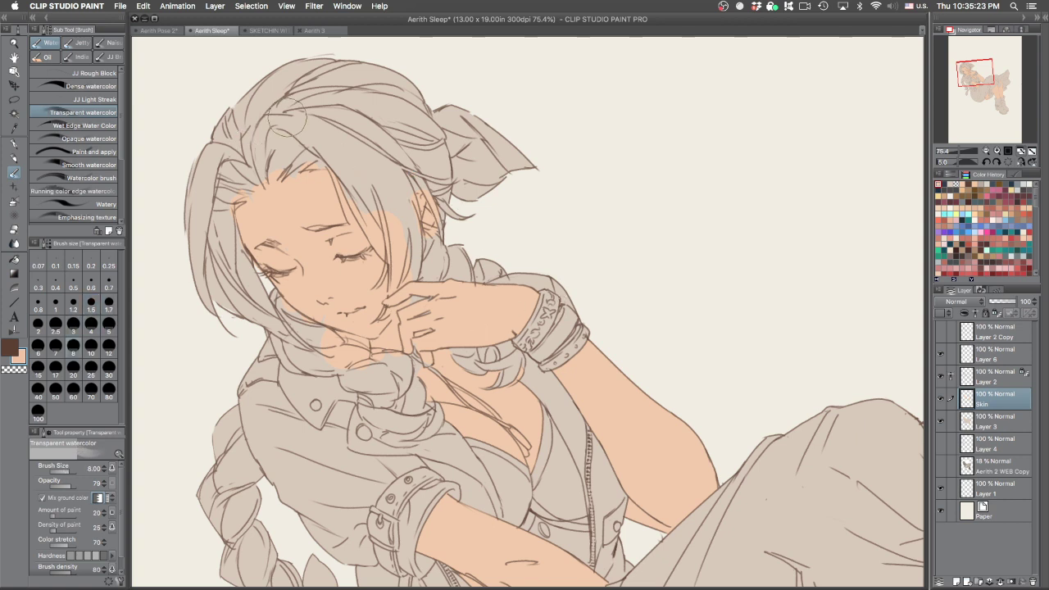
Try the Colored pencil and Dense watercolor brushes on the hair, undo the peach patch, and pick light blue for the Turnip pen
{"action": "key", "text": "p"}
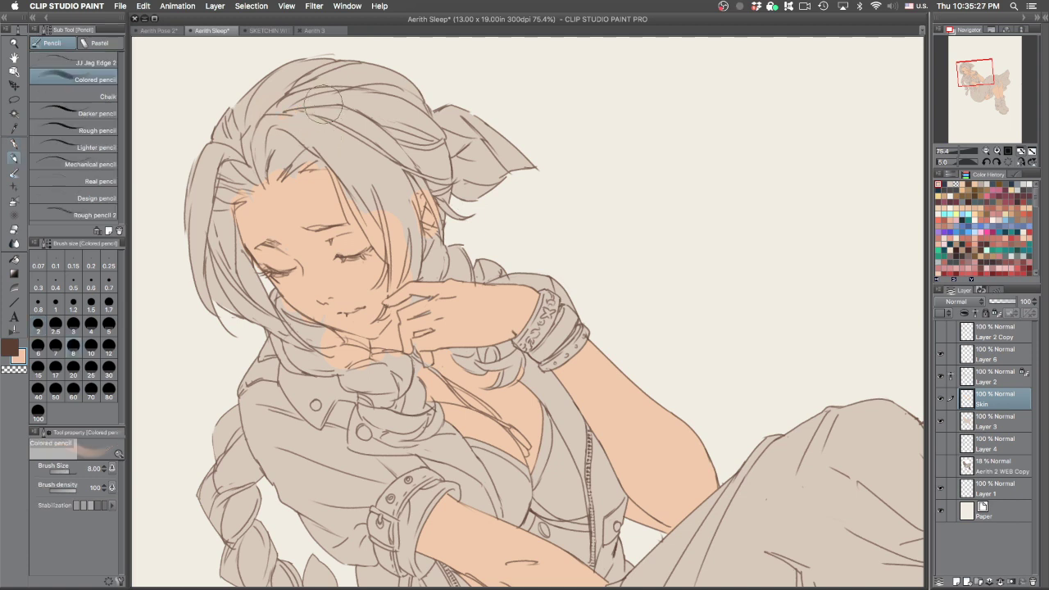
{"action": "key", "text": "b"}
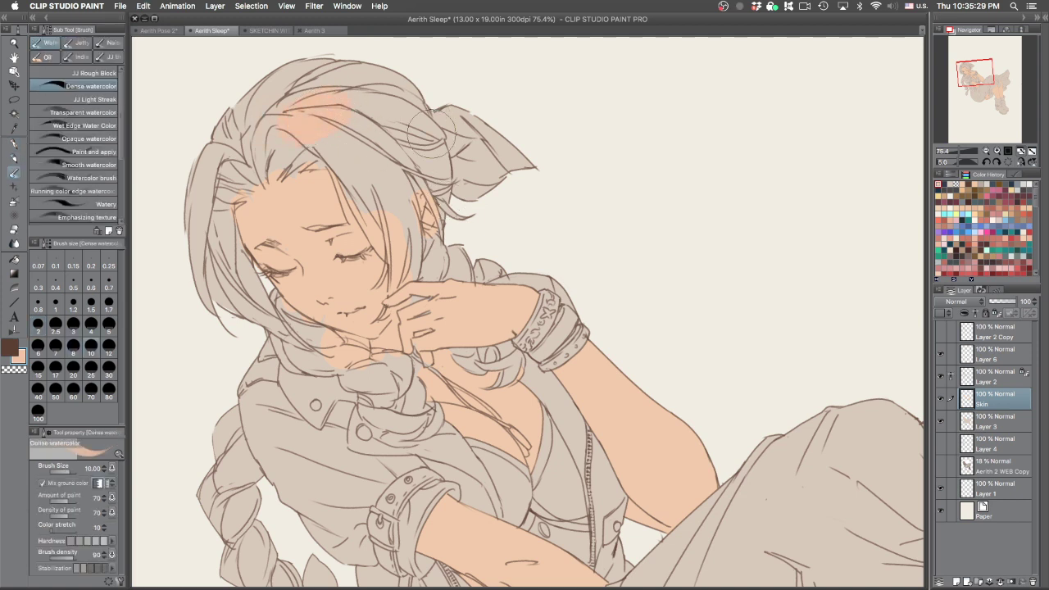
{"action": "key", "text": "p"}
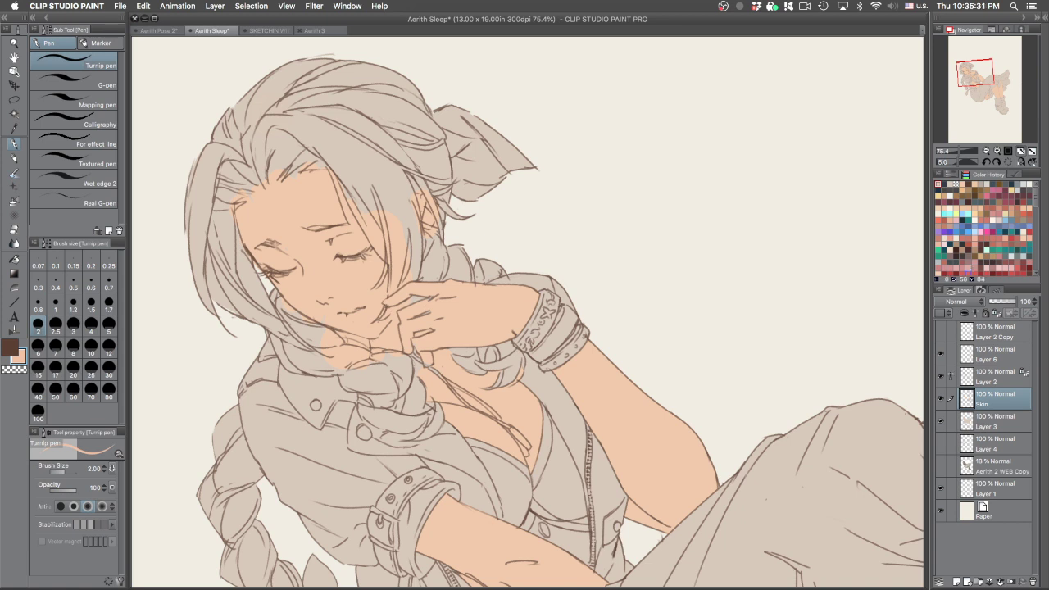
{"action": "left_click", "coordinate": [987, 225]}
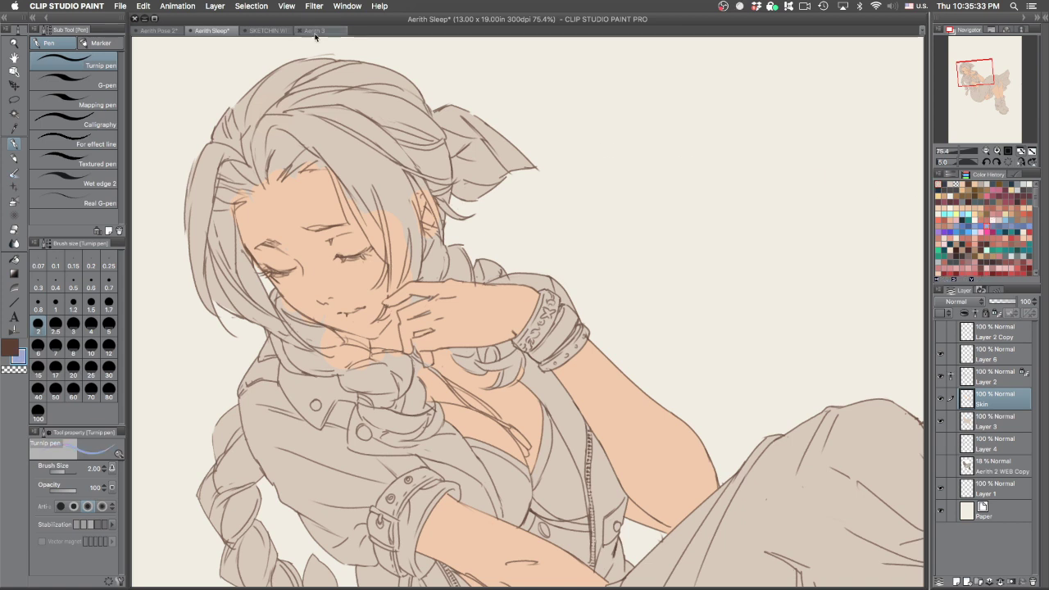
Sample brown from the hair in the Aerith Pose 2 painting and return to the Aerith Sleep drawing
{"action": "left_click", "coordinate": [161, 31]}
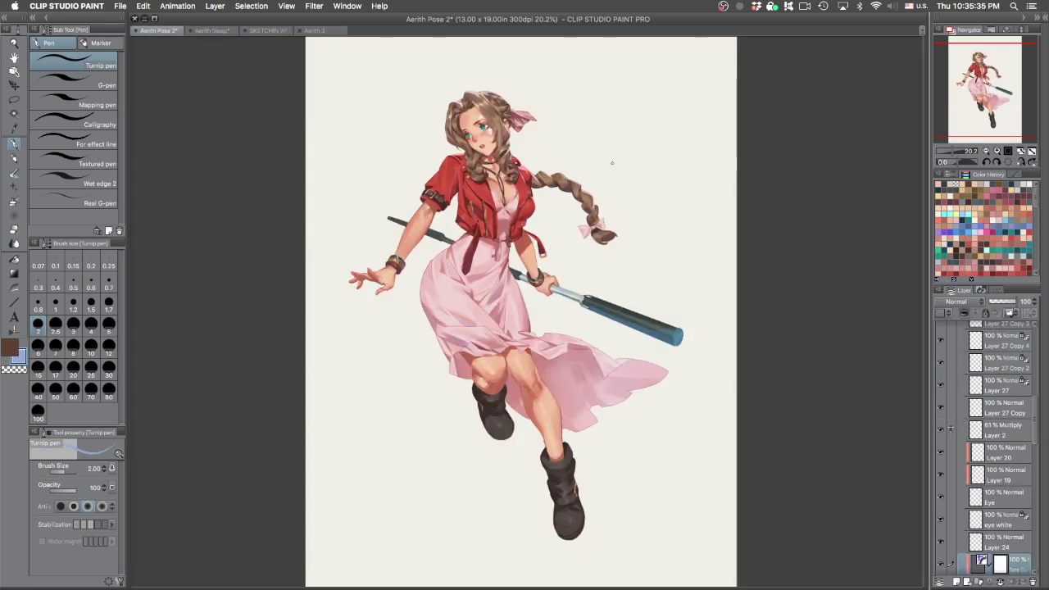
{"action": "left_click", "coordinate": [319, 33]}
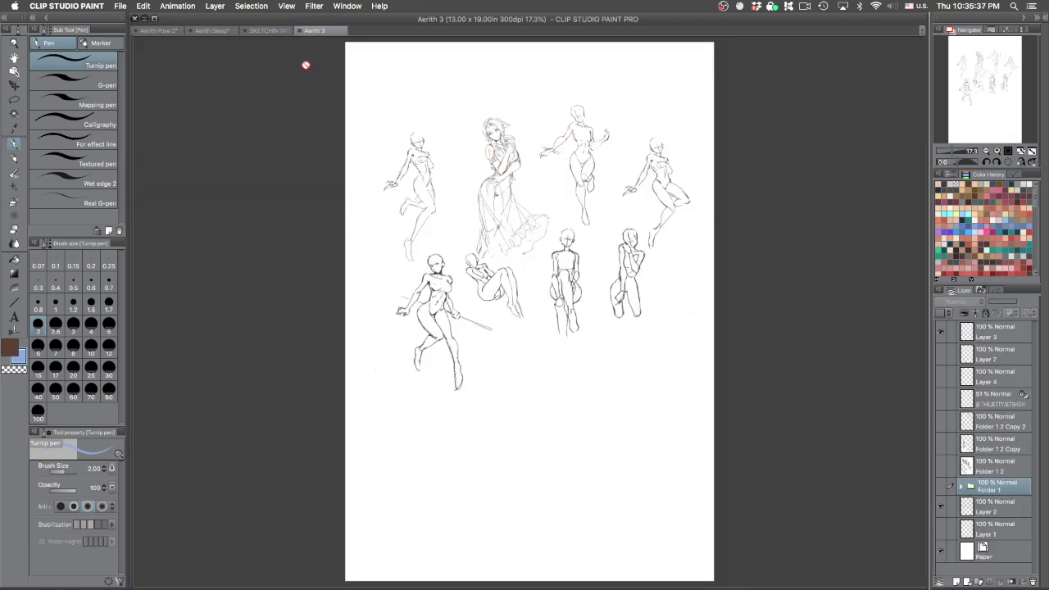
{"action": "left_click", "coordinate": [158, 30]}
{"action": "scroll", "coordinate": [527, 145], "scroll_direction": "up", "scroll_amount": 5}
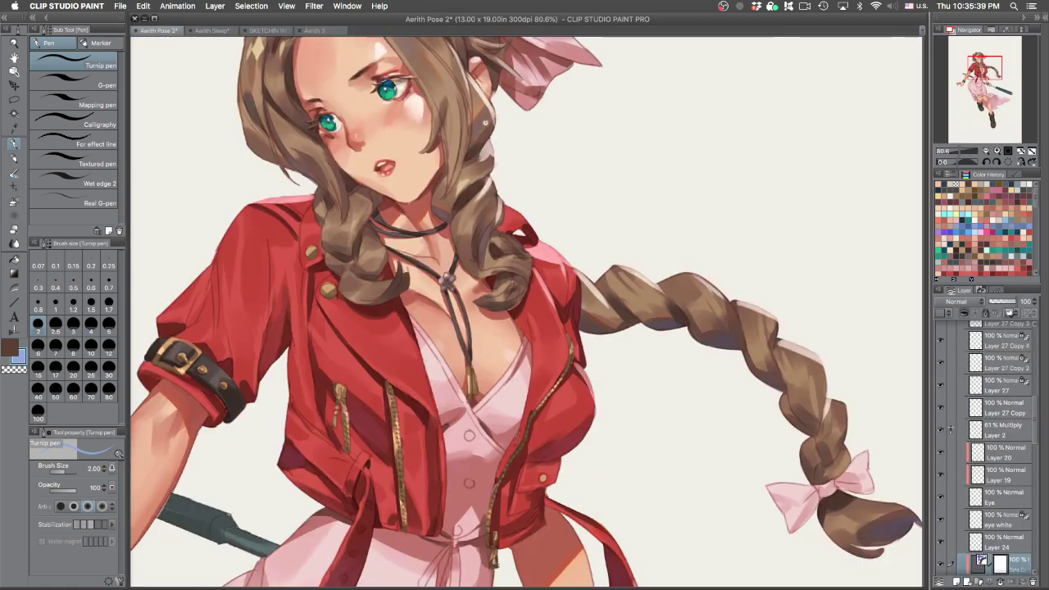
{"action": "scroll", "coordinate": [489, 122], "scroll_direction": "up", "scroll_amount": 4}
{"action": "left_click", "coordinate": [406, 93], "text": "alt"}
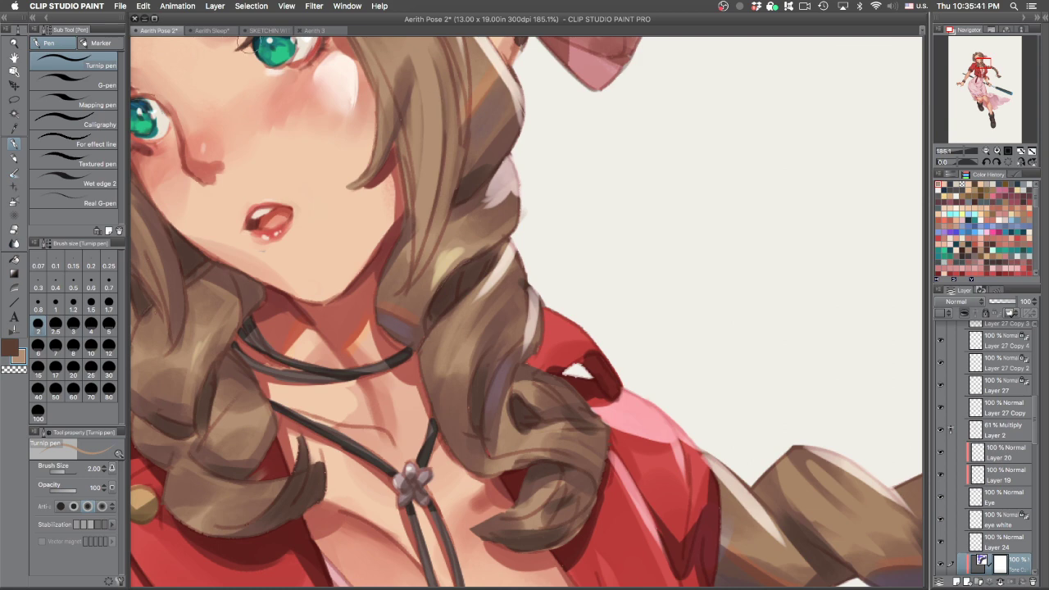
{"action": "left_click", "coordinate": [212, 30]}
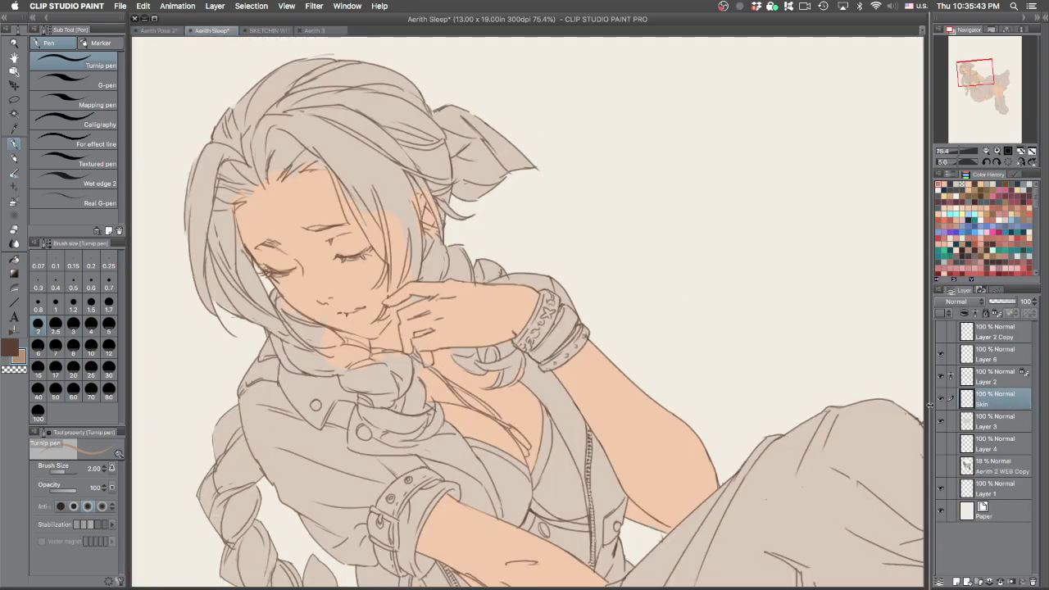
Try a brown G-pen stroke on the outer front hair lock, undo it, and fill that lock with brown
{"action": "left_click", "coordinate": [79, 82]}
{"action": "left_click_drag", "start_coordinate": [216, 147], "coordinate": [192, 250]}
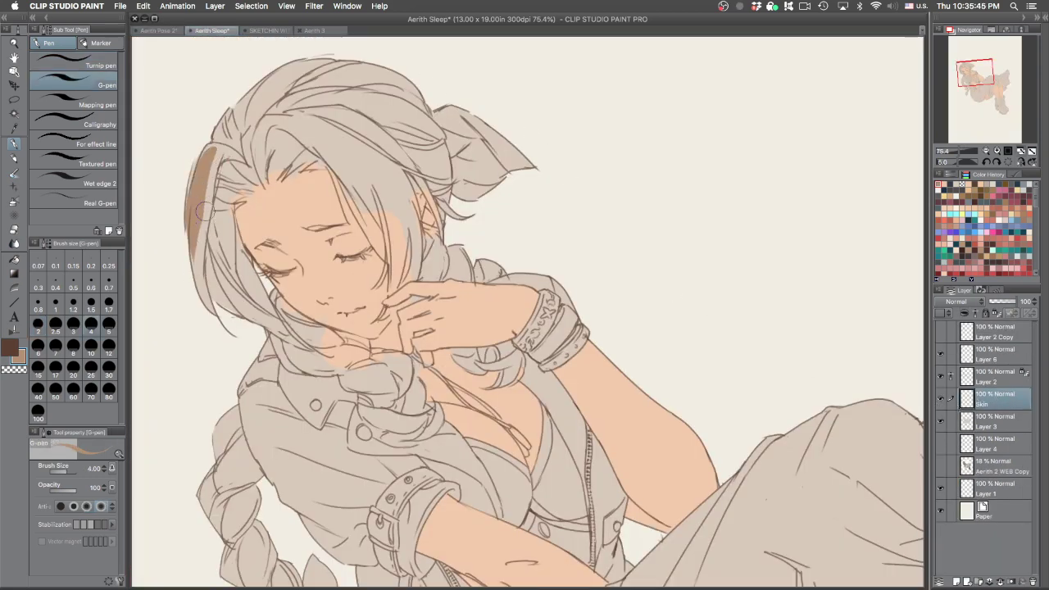
{"action": "key", "text": "g"}
{"action": "key", "text": "ctrl+z"}
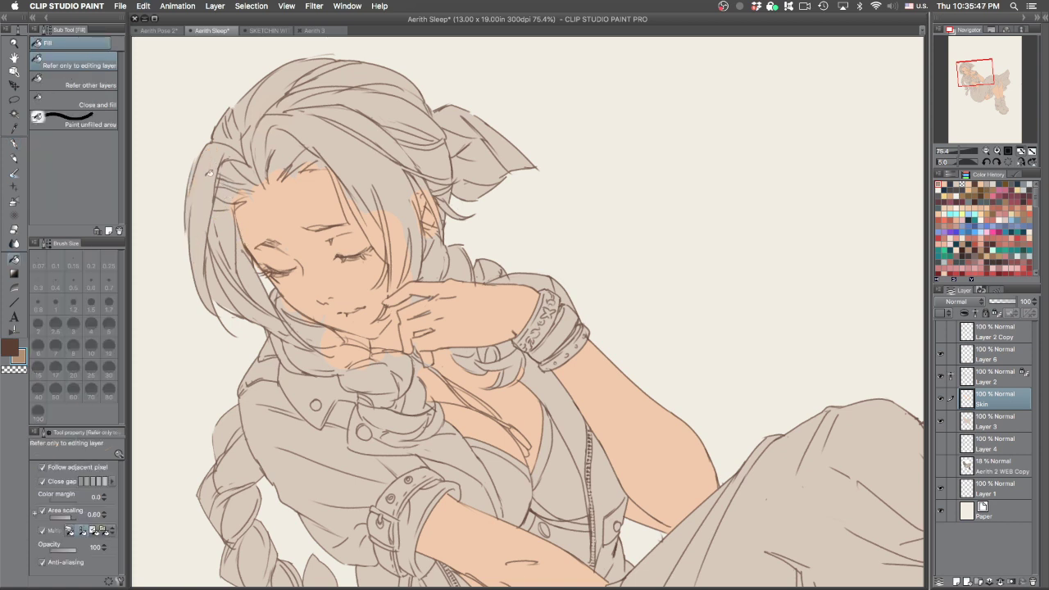
{"action": "left_click", "coordinate": [211, 179]}
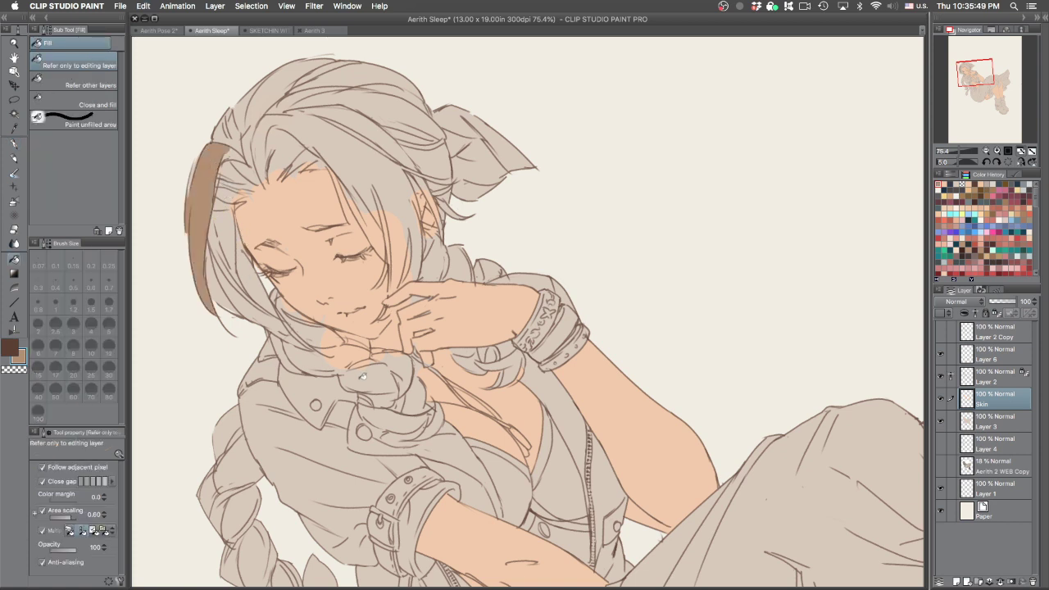
Fill the inner strands of the front hair lock beside the face with brown
{"action": "left_click", "coordinate": [255, 283]}
{"action": "left_click", "coordinate": [225, 233]}
{"action": "left_click", "coordinate": [239, 264]}
{"action": "left_click", "coordinate": [221, 275]}
{"action": "left_click", "coordinate": [219, 284]}
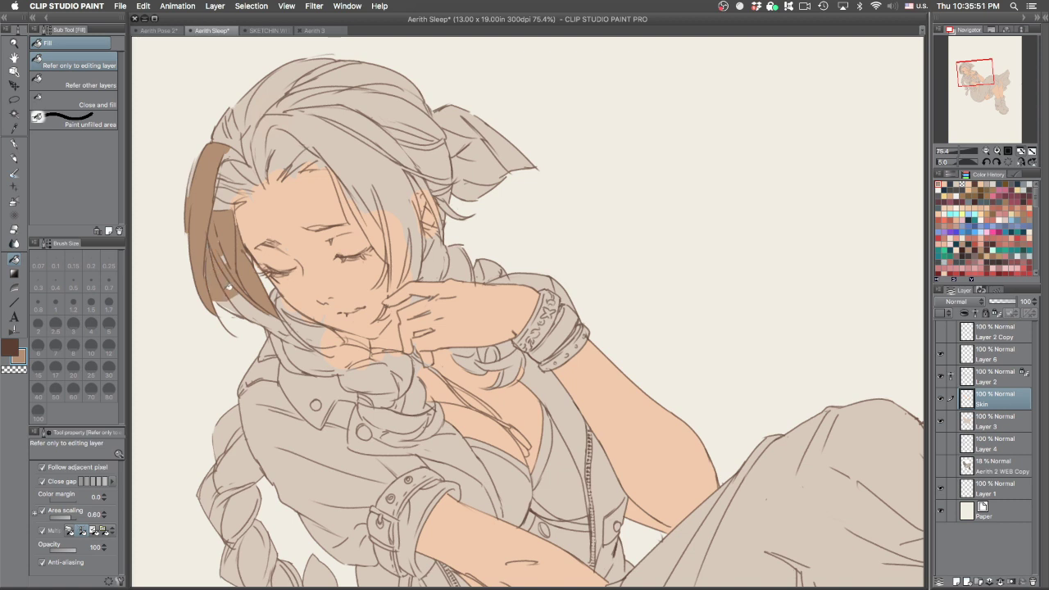
{"action": "left_click", "coordinate": [263, 307]}
{"action": "left_click", "coordinate": [231, 300]}
Start a brown Turnip pen edge along the hair from the front lock towards the crown and undo the last three strokes
{"action": "key", "text": "p"}
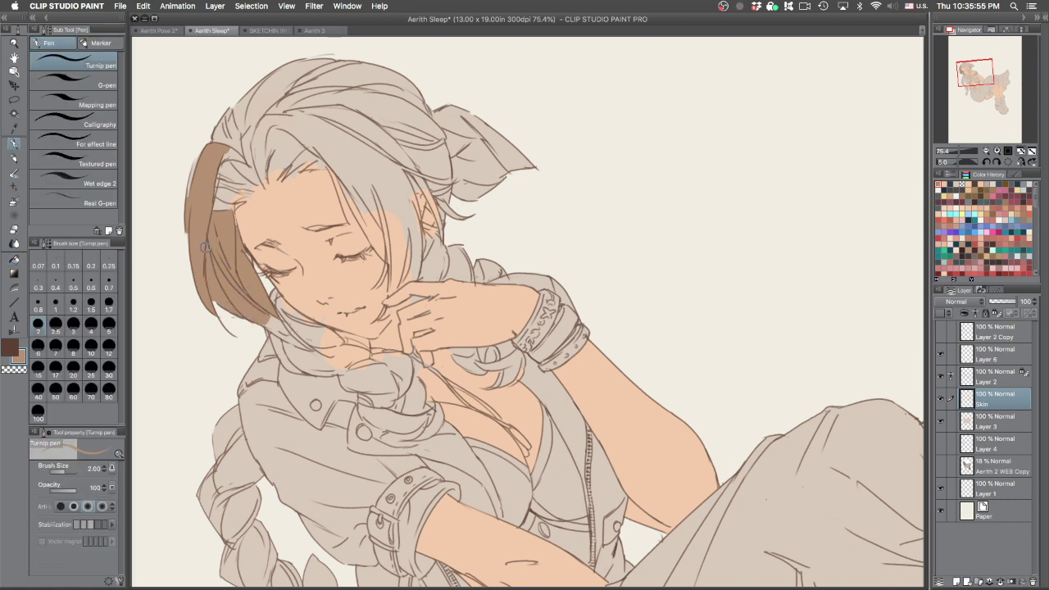
{"action": "scroll", "coordinate": [210, 216], "scroll_direction": "up", "scroll_amount": 2}
{"action": "mouse_move", "coordinate": [211, 218]}
{"action": "left_mouse_down"}
{"action": "mouse_move", "coordinate": [188, 313]}
{"action": "mouse_move", "coordinate": [194, 258]}
{"action": "mouse_move", "coordinate": [218, 379]}
{"action": "mouse_move", "coordinate": [191, 273]}
{"action": "mouse_move", "coordinate": [195, 344]}
{"action": "left_mouse_up"}
{"action": "left_click_drag", "start_coordinate": [190, 278], "coordinate": [194, 359]}
{"action": "left_click_drag", "start_coordinate": [422, 121], "coordinate": [382, 150]}
{"action": "left_click_drag", "start_coordinate": [220, 273], "coordinate": [250, 273]}
{"action": "mouse_move", "coordinate": [189, 291]}
{"action": "left_mouse_down"}
{"action": "mouse_move", "coordinate": [207, 240]}
{"action": "mouse_move", "coordinate": [212, 272]}
{"action": "mouse_move", "coordinate": [188, 266]}
{"action": "mouse_move", "coordinate": [261, 169]}
{"action": "left_mouse_up"}
{"action": "key", "text": "super+z"}
{"action": "key", "text": "super+z"}
{"action": "key", "text": "super+z"}
Paint a brown edge inside the crown outline around the back of the head to below the ear with the Turnip pen
{"action": "mouse_move", "coordinate": [189, 293]}
{"action": "left_mouse_down"}
{"action": "mouse_move", "coordinate": [231, 191]}
{"action": "mouse_move", "coordinate": [304, 136]}
{"action": "left_mouse_up"}
{"action": "left_click_drag", "start_coordinate": [385, 83], "coordinate": [330, 128]}
{"action": "left_click_drag", "start_coordinate": [215, 275], "coordinate": [272, 200]}
{"action": "key", "text": "super+z"}
{"action": "mouse_move", "coordinate": [215, 286]}
{"action": "left_mouse_down"}
{"action": "mouse_move", "coordinate": [290, 187]}
{"action": "mouse_move", "coordinate": [314, 306]}
{"action": "left_mouse_up"}
{"action": "mouse_move", "coordinate": [263, 354]}
{"action": "left_mouse_down"}
{"action": "mouse_move", "coordinate": [295, 298]}
{"action": "mouse_move", "coordinate": [355, 253]}
{"action": "mouse_move", "coordinate": [302, 282]}
{"action": "left_mouse_up"}
{"action": "key", "text": "super+z"}
{"action": "mouse_move", "coordinate": [389, 253]}
{"action": "left_mouse_down"}
{"action": "mouse_move", "coordinate": [367, 251]}
{"action": "mouse_move", "coordinate": [341, 277]}
{"action": "left_mouse_up"}
{"action": "left_click_drag", "start_coordinate": [580, 168], "coordinate": [502, 160]}
{"action": "mouse_move", "coordinate": [585, 278]}
{"action": "left_mouse_down"}
{"action": "mouse_move", "coordinate": [595, 266]}
{"action": "mouse_move", "coordinate": [573, 295]}
{"action": "left_mouse_up"}
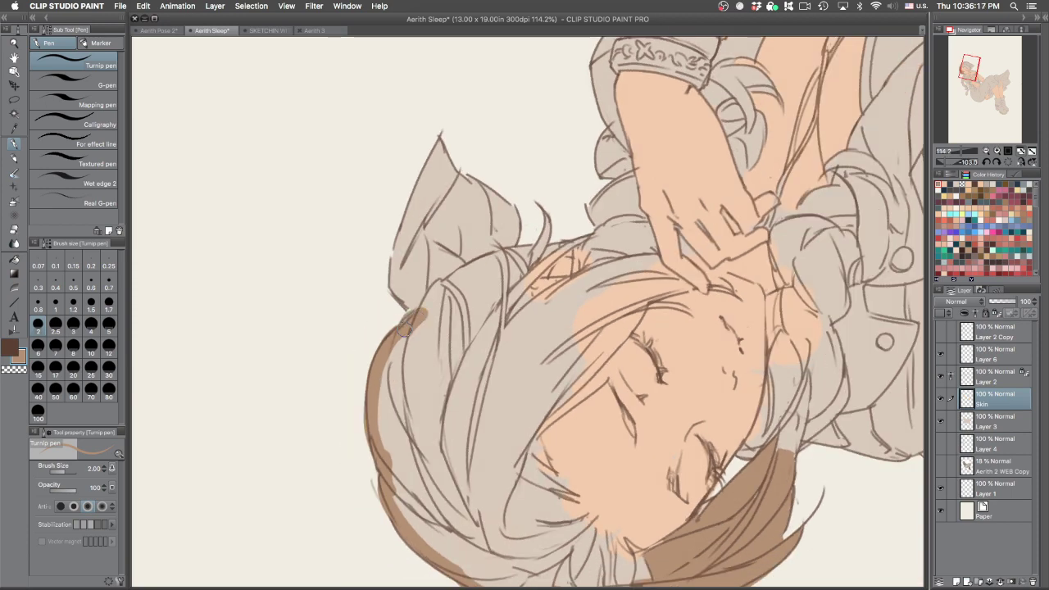
{"action": "mouse_move", "coordinate": [425, 310]}
{"action": "left_mouse_down"}
{"action": "mouse_move", "coordinate": [467, 279]}
{"action": "mouse_move", "coordinate": [437, 287]}
{"action": "mouse_move", "coordinate": [446, 290]}
{"action": "mouse_move", "coordinate": [426, 319]}
{"action": "mouse_move", "coordinate": [465, 281]}
{"action": "mouse_move", "coordinate": [452, 281]}
{"action": "mouse_move", "coordinate": [574, 271]}
{"action": "mouse_move", "coordinate": [462, 277]}
{"action": "mouse_move", "coordinate": [567, 252]}
{"action": "mouse_move", "coordinate": [537, 251]}
{"action": "left_mouse_up"}
{"action": "left_click_drag", "start_coordinate": [775, 199], "coordinate": [427, 414]}
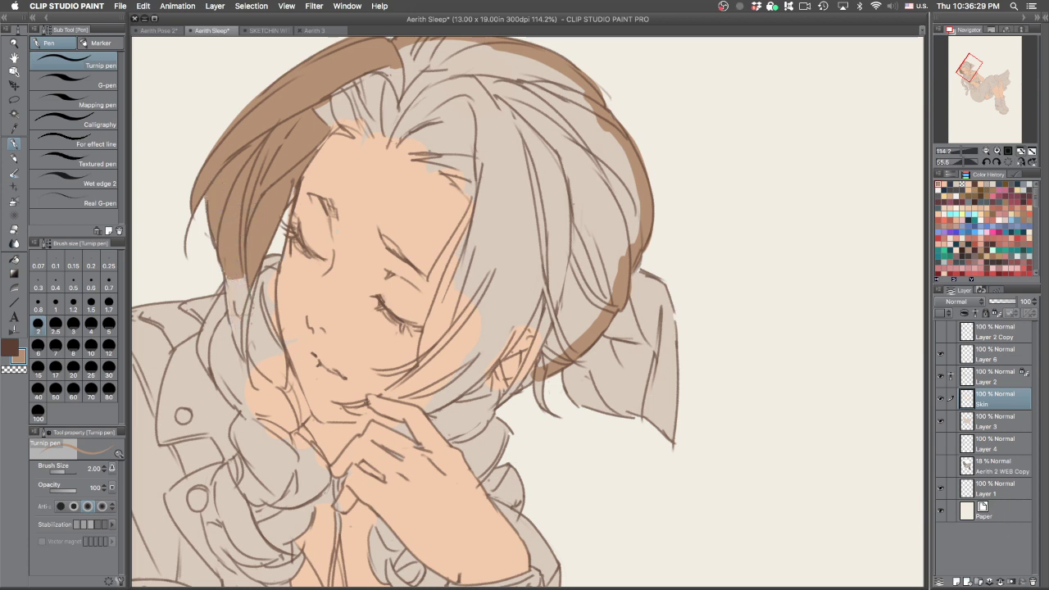
Set the Turnip pen size to 1.20 and paint the lower tip of the front hair lock brown
{"action": "key", "text": "bracketleft"}
{"action": "key", "text": "bracketleft"}
{"action": "key", "text": "bracketleft"}
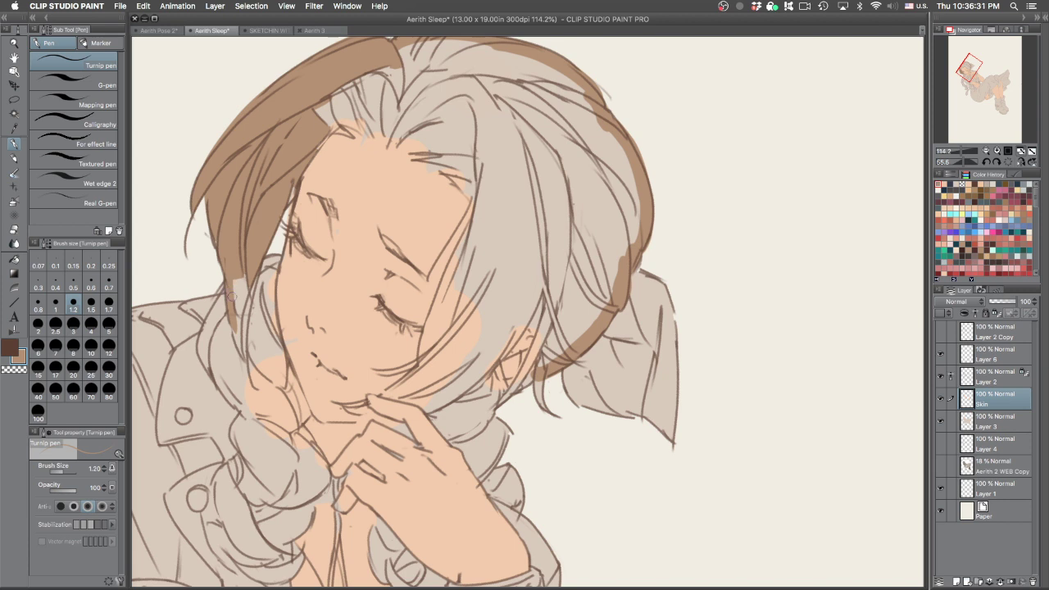
{"action": "left_click_drag", "start_coordinate": [235, 304], "coordinate": [244, 344]}
{"action": "mouse_move", "coordinate": [234, 280]}
{"action": "left_mouse_down"}
{"action": "mouse_move", "coordinate": [237, 313]}
{"action": "mouse_move", "coordinate": [246, 273]}
{"action": "mouse_move", "coordinate": [265, 253]}
{"action": "mouse_move", "coordinate": [245, 299]}
{"action": "mouse_move", "coordinate": [274, 246]}
{"action": "mouse_move", "coordinate": [322, 214]}
{"action": "mouse_move", "coordinate": [245, 312]}
{"action": "mouse_move", "coordinate": [254, 283]}
{"action": "mouse_move", "coordinate": [245, 351]}
{"action": "left_mouse_up"}
{"action": "left_click_drag", "start_coordinate": [233, 315], "coordinate": [241, 353]}
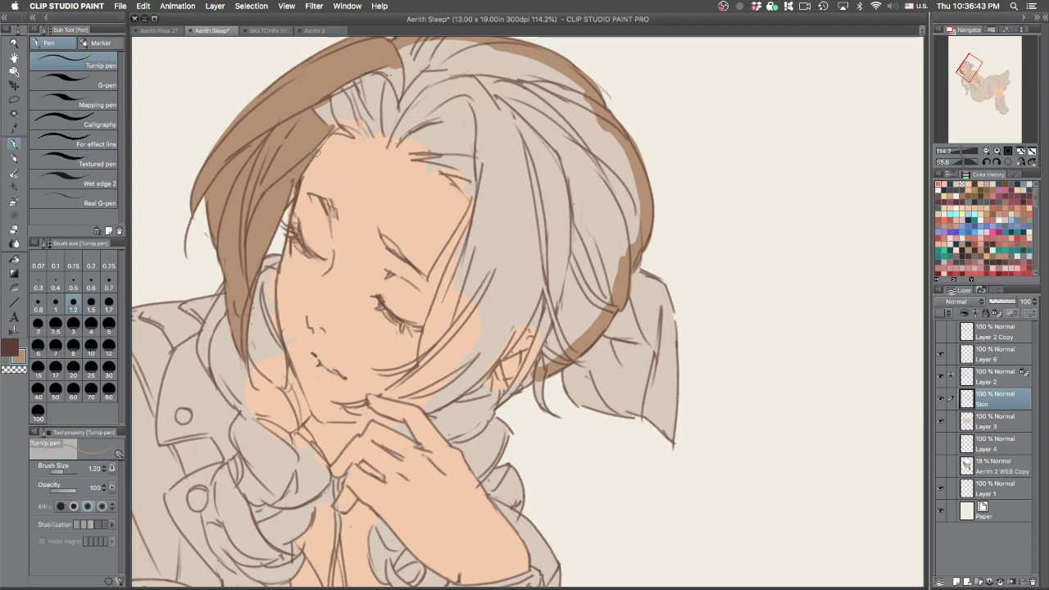
Paint brown along the hairline by the forehead and down the inner and outer edges of the front braid
{"action": "left_click_drag", "start_coordinate": [319, 146], "coordinate": [351, 117]}
{"action": "mouse_move", "coordinate": [277, 258]}
{"action": "left_mouse_down"}
{"action": "mouse_move", "coordinate": [273, 319]}
{"action": "mouse_move", "coordinate": [275, 271]}
{"action": "mouse_move", "coordinate": [276, 307]}
{"action": "mouse_move", "coordinate": [270, 299]}
{"action": "mouse_move", "coordinate": [290, 386]}
{"action": "mouse_move", "coordinate": [273, 326]}
{"action": "mouse_move", "coordinate": [302, 406]}
{"action": "left_mouse_up"}
{"action": "left_click_drag", "start_coordinate": [291, 369], "coordinate": [305, 410]}
{"action": "left_click_drag", "start_coordinate": [230, 296], "coordinate": [212, 341]}
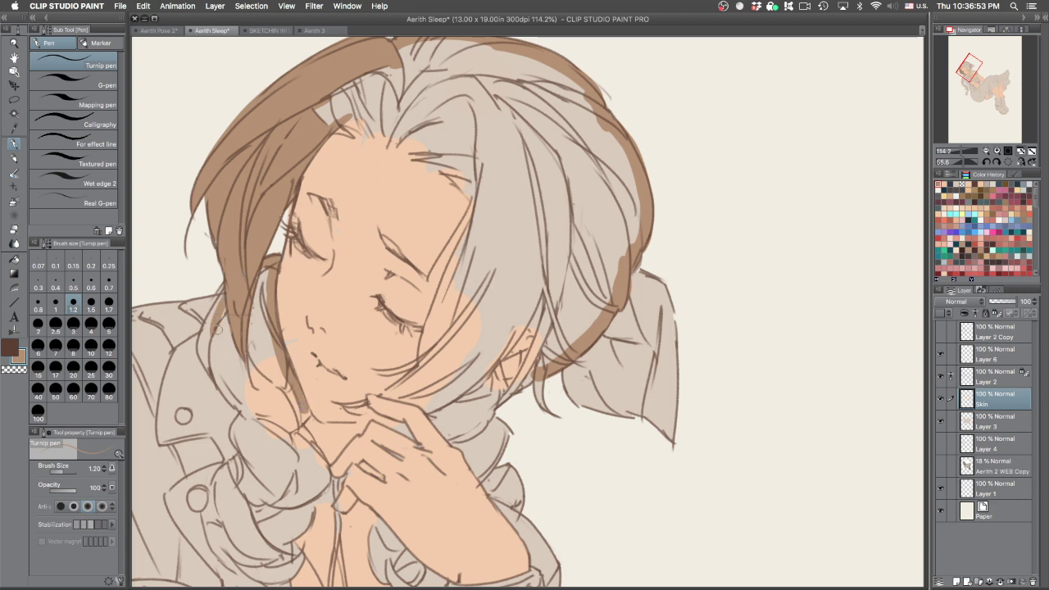
{"action": "mouse_move", "coordinate": [225, 289]}
{"action": "left_mouse_down"}
{"action": "mouse_move", "coordinate": [208, 355]}
{"action": "mouse_move", "coordinate": [202, 339]}
{"action": "mouse_move", "coordinate": [210, 364]}
{"action": "mouse_move", "coordinate": [223, 310]}
{"action": "left_mouse_up"}
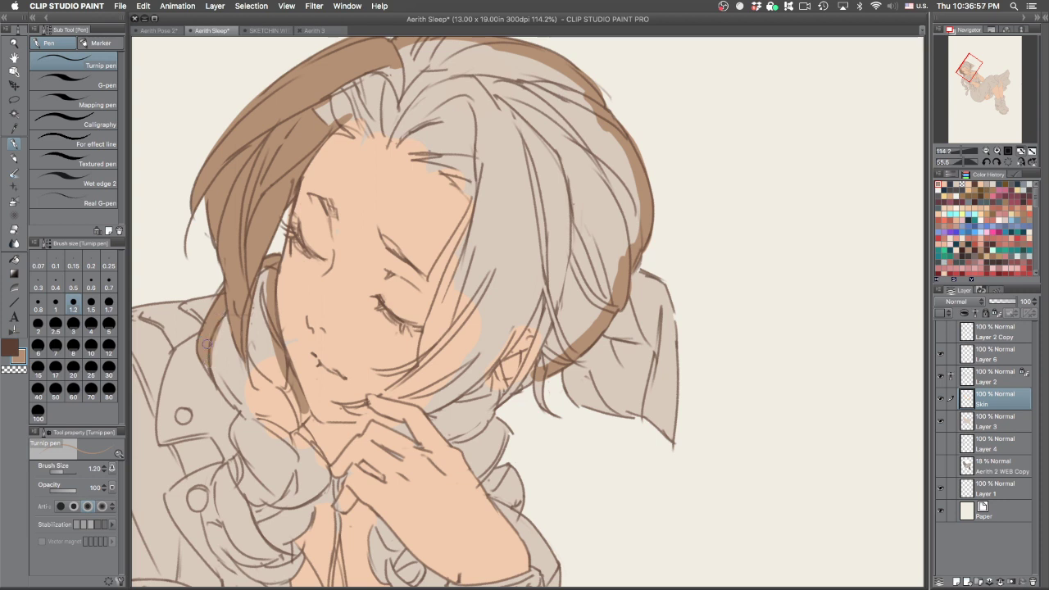
{"action": "left_click_drag", "start_coordinate": [207, 359], "coordinate": [252, 419]}
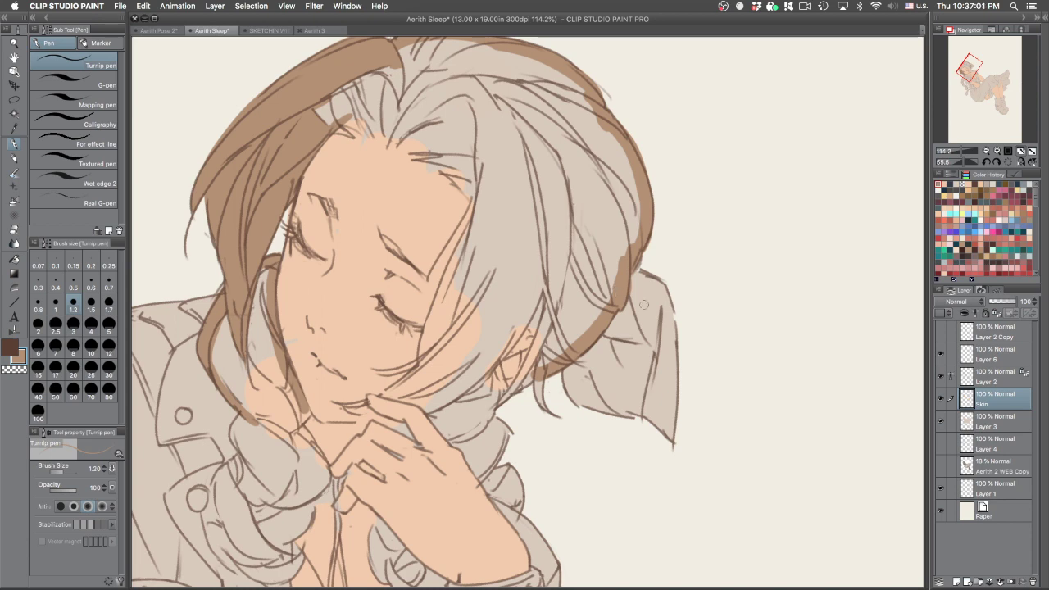
Outline the braid segment below the chin in brown, undoing three stray strokes and redrawing its edge
{"action": "left_click_drag", "start_coordinate": [678, 331], "coordinate": [673, 269]}
{"action": "mouse_move", "coordinate": [319, 519]}
{"action": "left_mouse_down"}
{"action": "mouse_move", "coordinate": [409, 336]}
{"action": "mouse_move", "coordinate": [399, 362]}
{"action": "mouse_move", "coordinate": [430, 377]}
{"action": "left_mouse_up"}
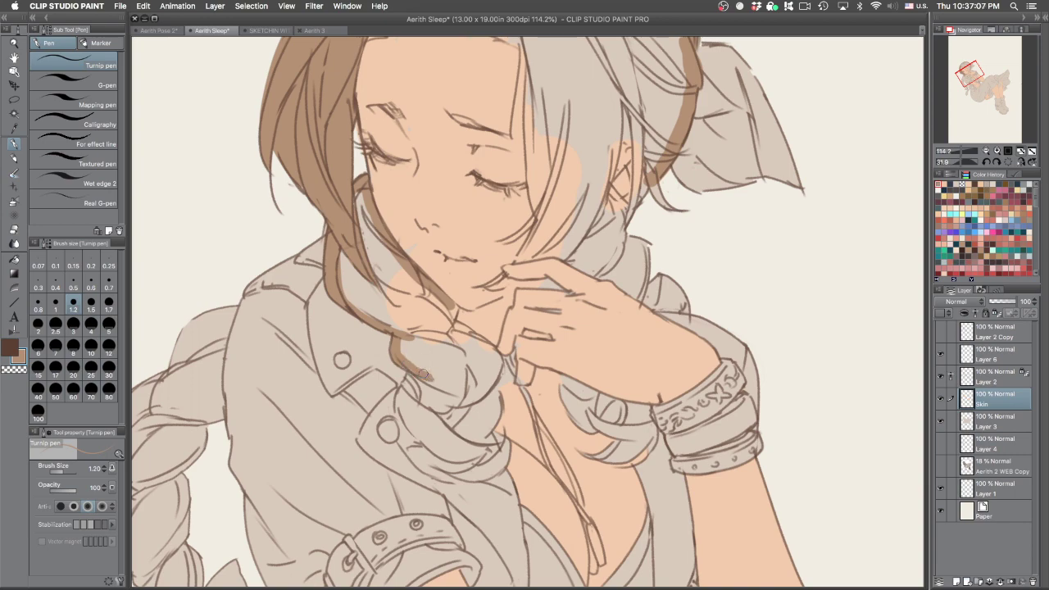
{"action": "mouse_move", "coordinate": [631, 376]}
{"action": "left_mouse_down"}
{"action": "mouse_move", "coordinate": [650, 304]}
{"action": "mouse_move", "coordinate": [502, 197]}
{"action": "left_mouse_up"}
{"action": "mouse_move", "coordinate": [580, 362]}
{"action": "left_mouse_down"}
{"action": "mouse_move", "coordinate": [600, 358]}
{"action": "mouse_move", "coordinate": [535, 387]}
{"action": "mouse_move", "coordinate": [566, 351]}
{"action": "mouse_move", "coordinate": [537, 390]}
{"action": "mouse_move", "coordinate": [568, 353]}
{"action": "mouse_move", "coordinate": [511, 346]}
{"action": "mouse_move", "coordinate": [452, 374]}
{"action": "left_mouse_up"}
{"action": "key", "text": "super+z"}
{"action": "key", "text": "super+z"}
{"action": "key", "text": "super+z"}
{"action": "left_click_drag", "start_coordinate": [479, 340], "coordinate": [450, 374]}
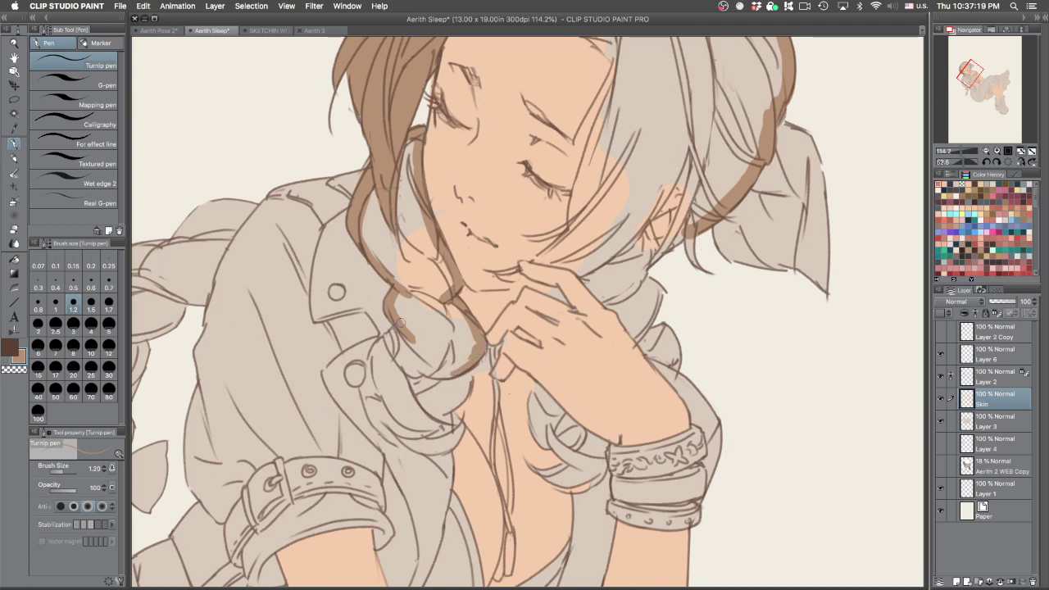
{"action": "left_click_drag", "start_coordinate": [399, 324], "coordinate": [458, 368]}
Fill the outlined upper braid sections and the segment below the chin with brown
{"action": "key", "text": "g"}
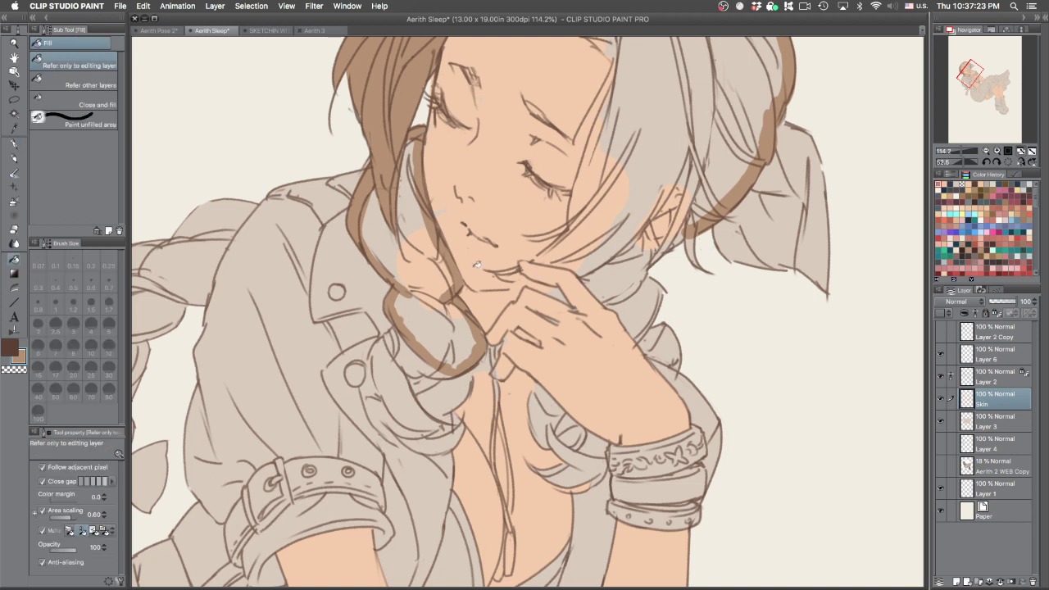
{"action": "left_click", "coordinate": [415, 194]}
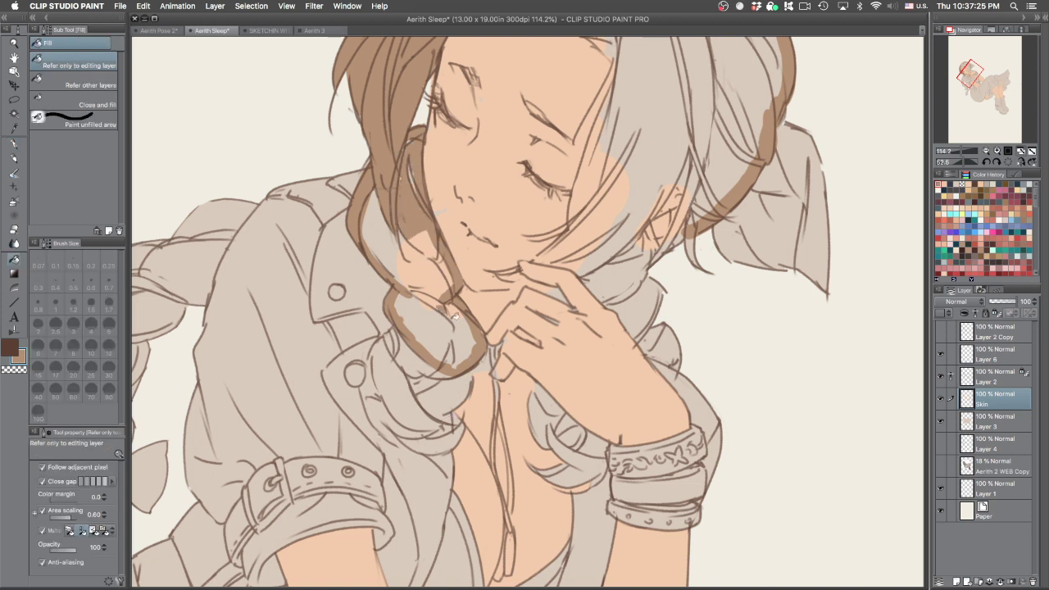
{"action": "left_click", "coordinate": [459, 326]}
{"action": "left_click", "coordinate": [426, 242]}
{"action": "left_click", "coordinate": [439, 253]}
{"action": "left_click", "coordinate": [390, 240]}
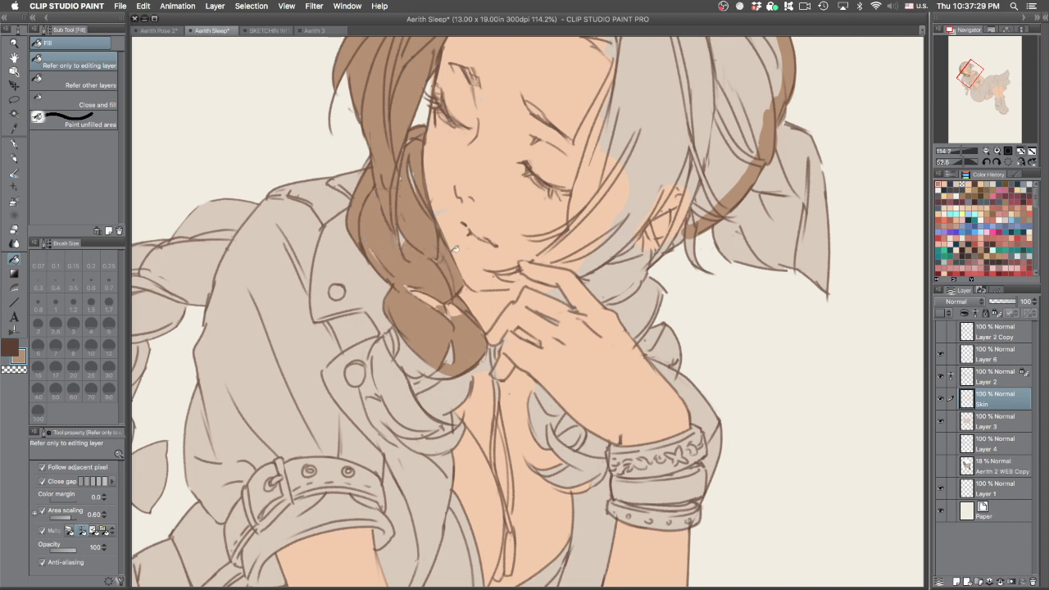
Cover the remaining gaps and lower edge of the braid segment below the chin with brown Turnip pen strokes
{"action": "key", "text": "p"}
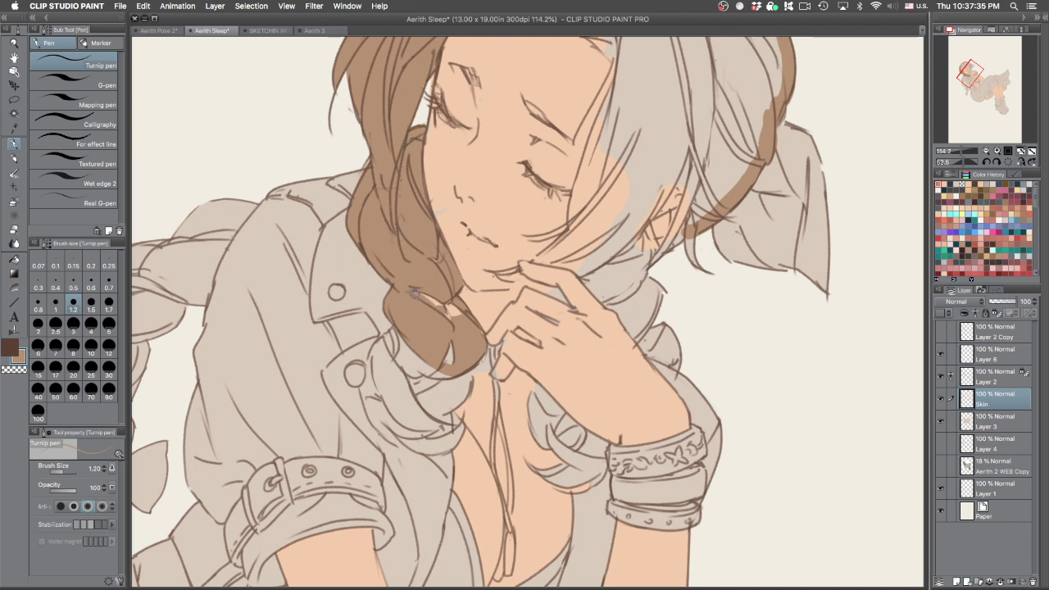
{"action": "left_click_drag", "start_coordinate": [452, 336], "coordinate": [448, 354]}
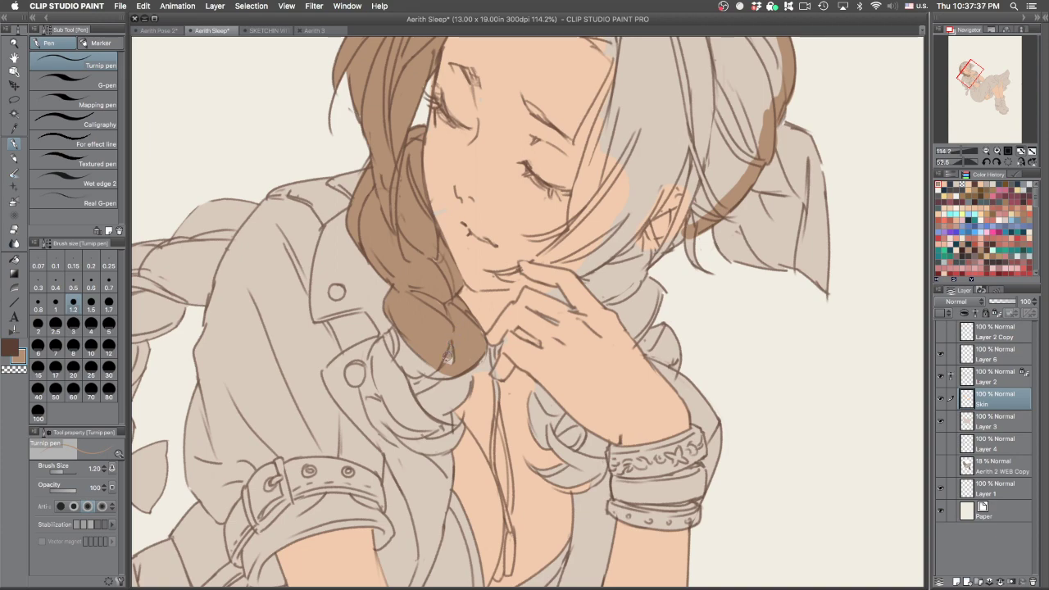
{"action": "left_click_drag", "start_coordinate": [659, 322], "coordinate": [598, 183]}
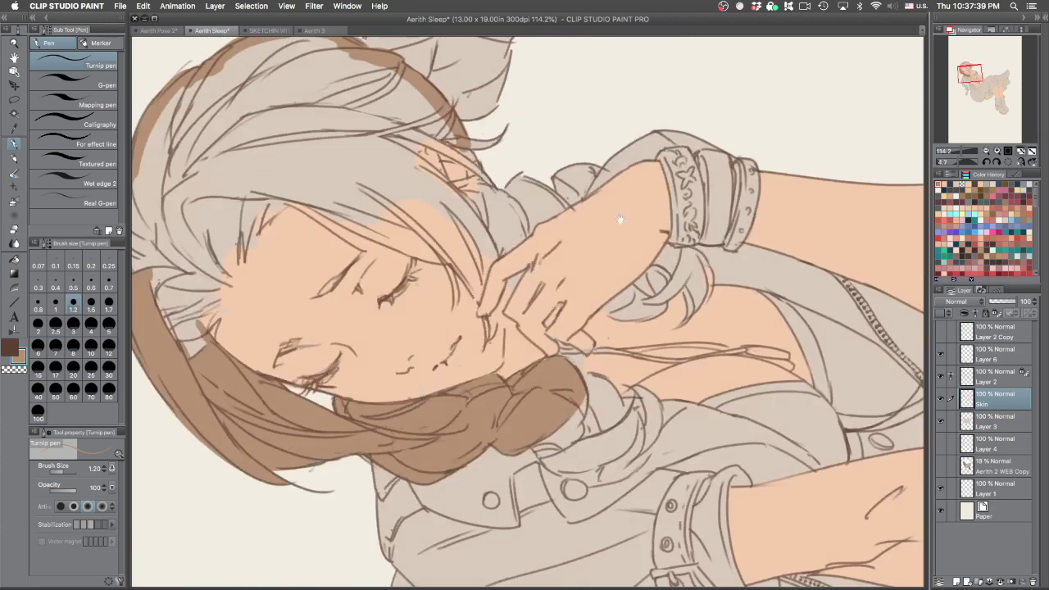
{"action": "scroll", "coordinate": [551, 358], "scroll_direction": "up", "scroll_amount": 4}
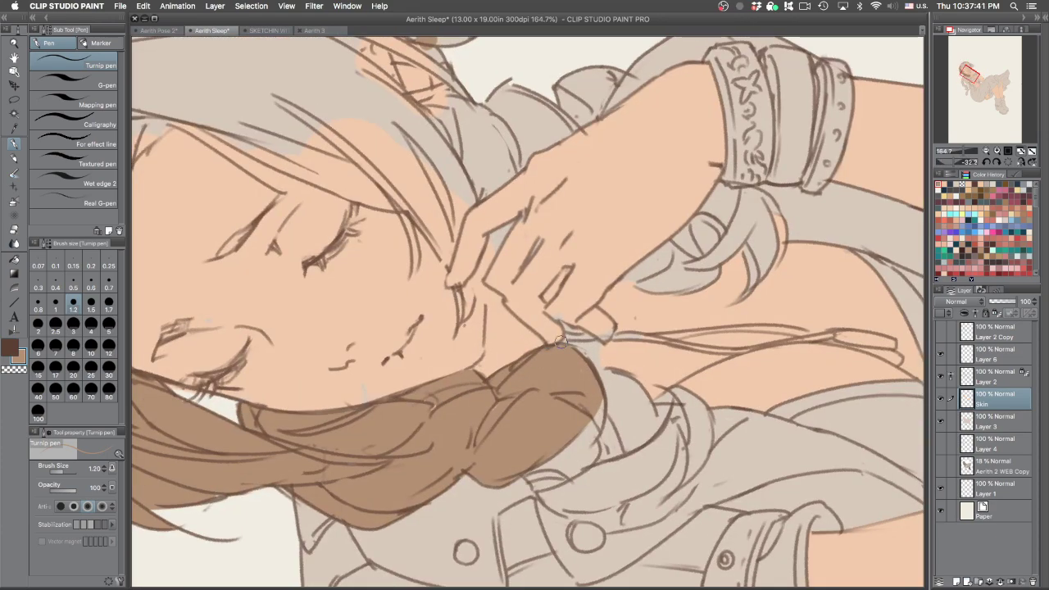
{"action": "scroll", "coordinate": [622, 432], "scroll_direction": "down", "scroll_amount": 3}
{"action": "left_click_drag", "start_coordinate": [623, 432], "coordinate": [586, 235]}
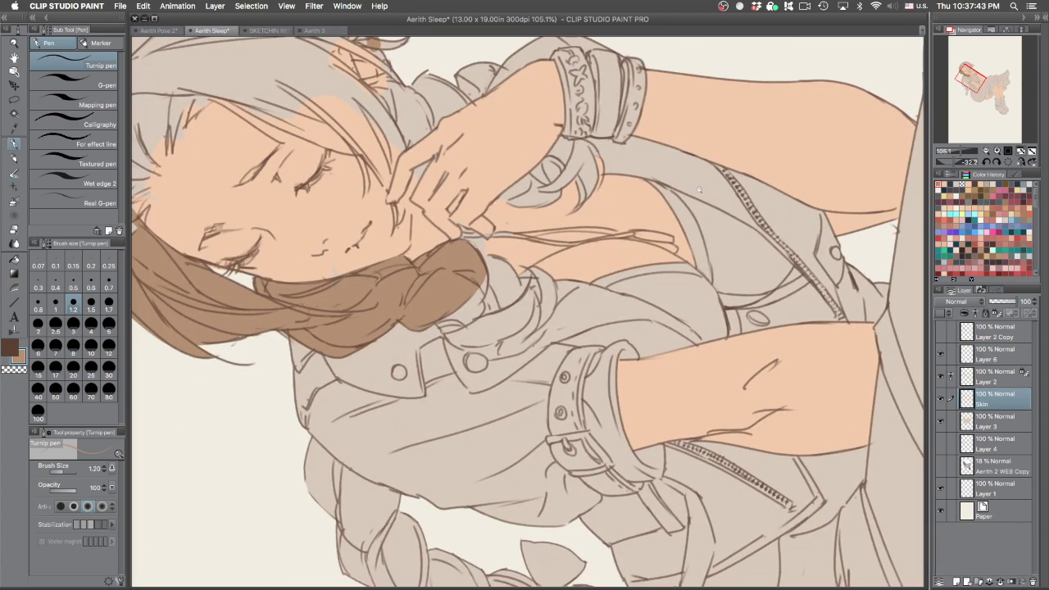
{"action": "left_click_drag", "start_coordinate": [670, 188], "coordinate": [518, 442]}
{"action": "left_click", "coordinate": [590, 244], "text": "super"}
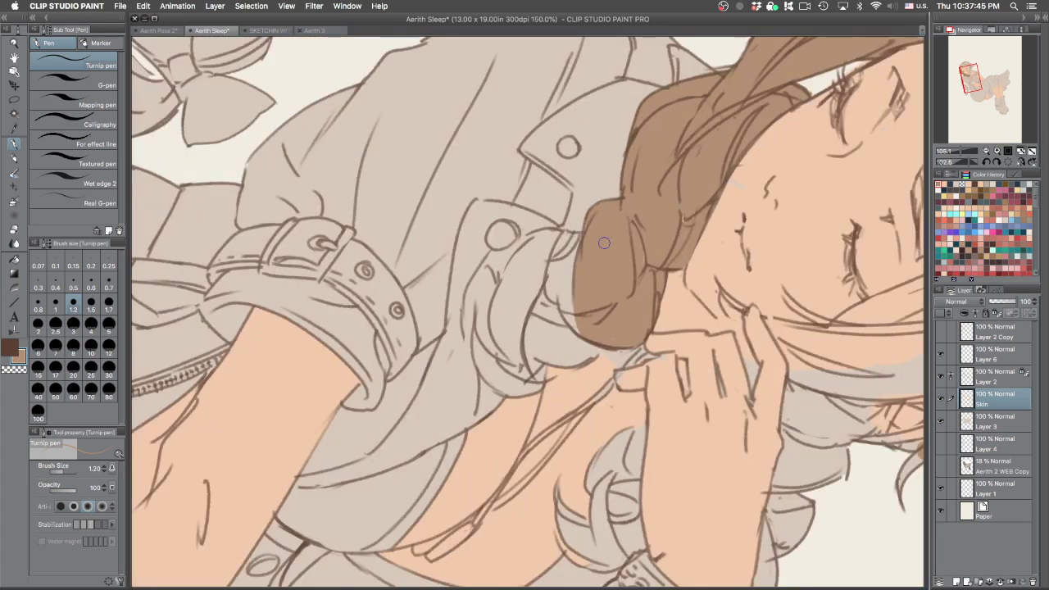
{"action": "mouse_move", "coordinate": [581, 239]}
{"action": "left_mouse_down"}
{"action": "mouse_move", "coordinate": [563, 238]}
{"action": "mouse_move", "coordinate": [561, 293]}
{"action": "left_mouse_up"}
{"action": "mouse_move", "coordinate": [568, 244]}
{"action": "left_mouse_down"}
{"action": "mouse_move", "coordinate": [569, 302]}
{"action": "mouse_move", "coordinate": [574, 245]}
{"action": "mouse_move", "coordinate": [556, 299]}
{"action": "mouse_move", "coordinate": [575, 321]}
{"action": "left_mouse_up"}
Outline the lowest braid segments over the jacket collar in brown, redoing the strokes that stray
{"action": "left_click_drag", "start_coordinate": [744, 218], "coordinate": [531, 76]}
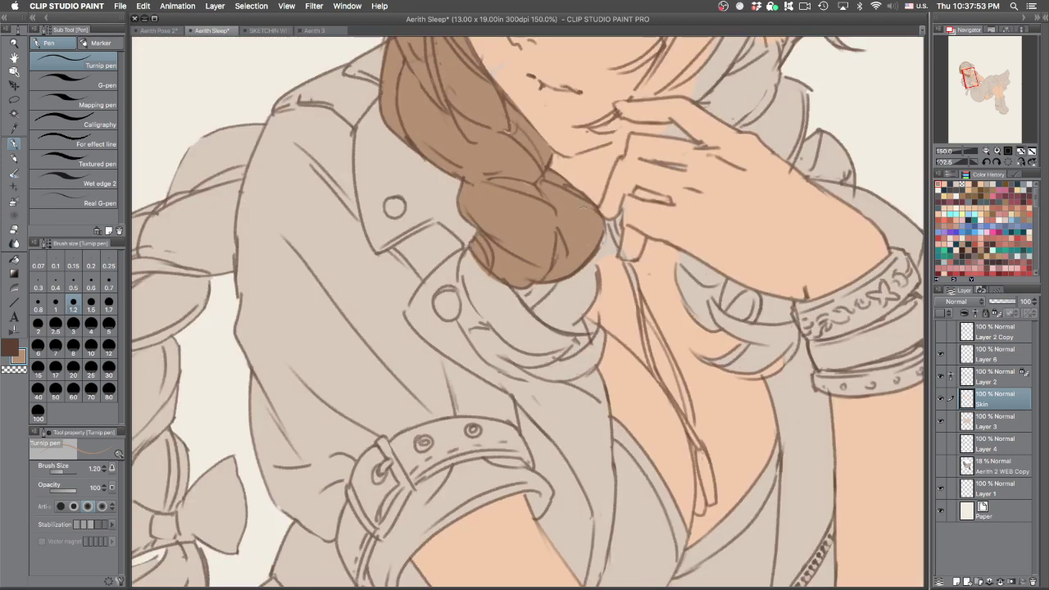
{"action": "left_click_drag", "start_coordinate": [471, 249], "coordinate": [471, 292]}
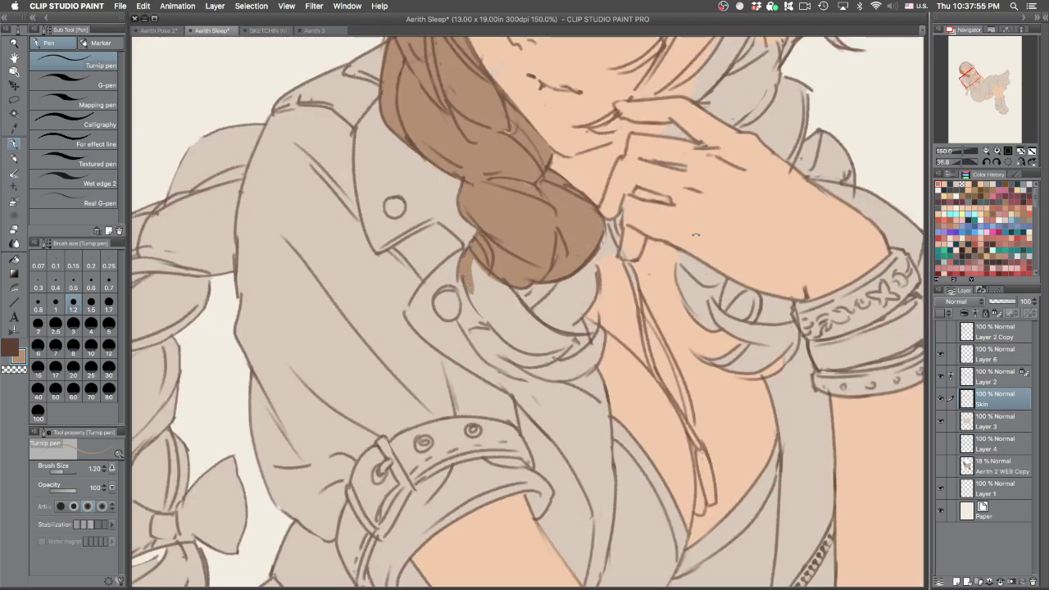
{"action": "left_click_drag", "start_coordinate": [593, 258], "coordinate": [583, 328]}
{"action": "key", "text": "super+z"}
{"action": "mouse_move", "coordinate": [592, 260]}
{"action": "left_mouse_down"}
{"action": "mouse_move", "coordinate": [590, 295]}
{"action": "mouse_move", "coordinate": [603, 261]}
{"action": "mouse_move", "coordinate": [585, 252]}
{"action": "mouse_move", "coordinate": [563, 308]}
{"action": "mouse_move", "coordinate": [591, 279]}
{"action": "mouse_move", "coordinate": [547, 313]}
{"action": "left_mouse_up"}
{"action": "left_click_drag", "start_coordinate": [525, 260], "coordinate": [574, 293]}
{"action": "left_click_drag", "start_coordinate": [532, 253], "coordinate": [493, 349]}
{"action": "key", "text": "super+z"}
{"action": "mouse_move", "coordinate": [540, 242]}
{"action": "left_mouse_down"}
{"action": "mouse_move", "coordinate": [490, 318]}
{"action": "mouse_move", "coordinate": [495, 354]}
{"action": "left_mouse_up"}
{"action": "left_click_drag", "start_coordinate": [526, 271], "coordinate": [487, 312]}
{"action": "mouse_move", "coordinate": [566, 322]}
{"action": "left_mouse_down"}
{"action": "mouse_move", "coordinate": [593, 303]}
{"action": "mouse_move", "coordinate": [585, 357]}
{"action": "left_mouse_up"}
{"action": "mouse_move", "coordinate": [603, 305]}
{"action": "left_mouse_down"}
{"action": "mouse_move", "coordinate": [596, 350]}
{"action": "mouse_move", "coordinate": [597, 336]}
{"action": "mouse_move", "coordinate": [593, 350]}
{"action": "mouse_move", "coordinate": [552, 365]}
{"action": "mouse_move", "coordinate": [577, 342]}
{"action": "mouse_move", "coordinate": [562, 361]}
{"action": "mouse_move", "coordinate": [578, 357]}
{"action": "left_mouse_up"}
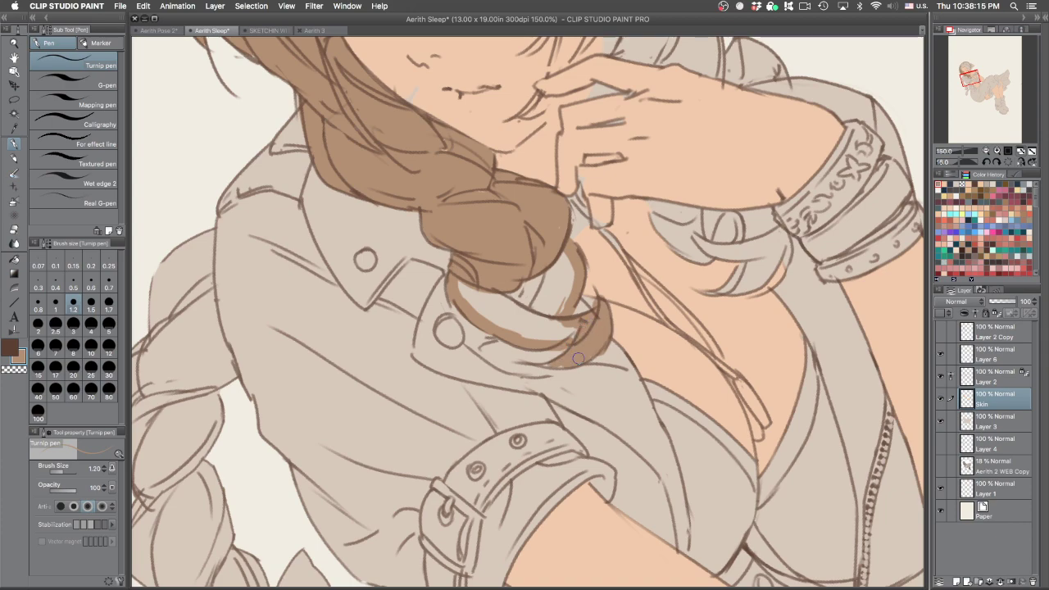
Raise the Turnip pen size to 5.00 and paint the inside of the lowest braid segments brown
{"action": "mouse_move", "coordinate": [527, 426]}
{"action": "left_mouse_down"}
{"action": "mouse_move", "coordinate": [427, 393]}
{"action": "mouse_move", "coordinate": [348, 214]}
{"action": "left_mouse_up"}
{"action": "left_click_drag", "start_coordinate": [461, 321], "coordinate": [503, 280]}
{"action": "mouse_move", "coordinate": [489, 350]}
{"action": "left_mouse_down"}
{"action": "mouse_move", "coordinate": [501, 305]}
{"action": "mouse_move", "coordinate": [517, 309]}
{"action": "mouse_move", "coordinate": [535, 198]}
{"action": "mouse_move", "coordinate": [561, 338]}
{"action": "left_mouse_up"}
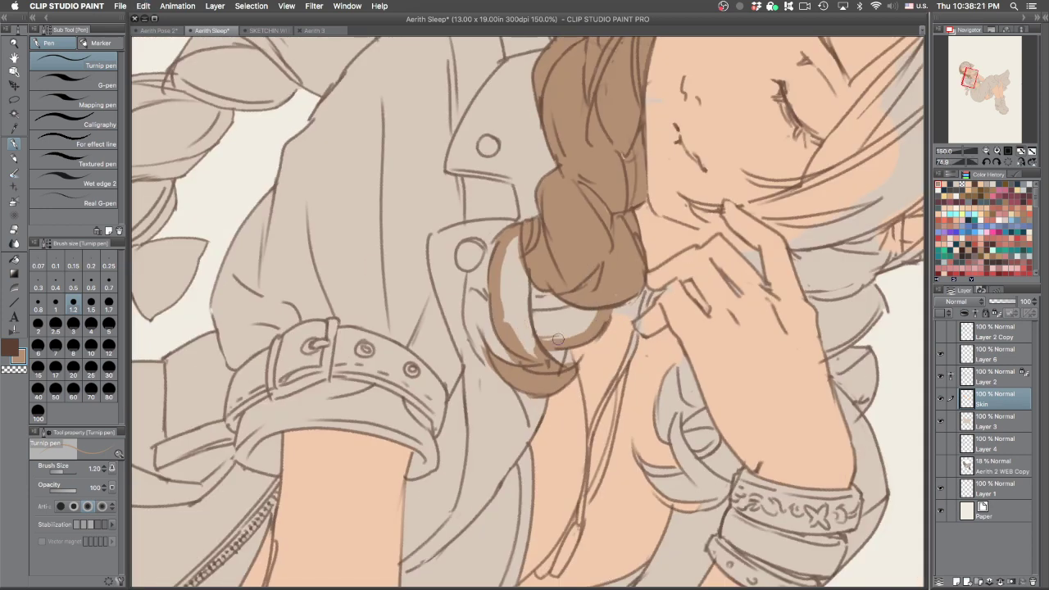
{"action": "key", "text": "]"}
{"action": "key", "text": "]"}
{"action": "key", "text": "]"}
{"action": "key", "text": "]"}
{"action": "key", "text": "]"}
{"action": "key", "text": "]"}
{"action": "key", "text": "]"}
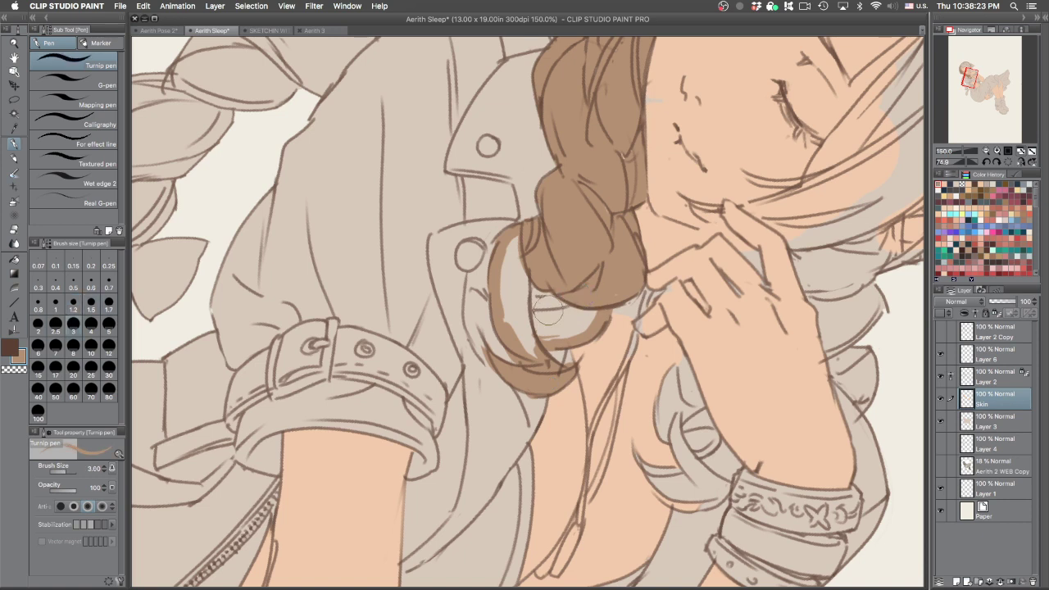
{"action": "mouse_move", "coordinate": [537, 349]}
{"action": "left_mouse_down"}
{"action": "mouse_move", "coordinate": [520, 324]}
{"action": "mouse_move", "coordinate": [512, 262]}
{"action": "mouse_move", "coordinate": [508, 307]}
{"action": "mouse_move", "coordinate": [574, 309]}
{"action": "left_mouse_up"}
{"action": "scroll", "coordinate": [636, 260], "scroll_direction": "down", "scroll_amount": 3}
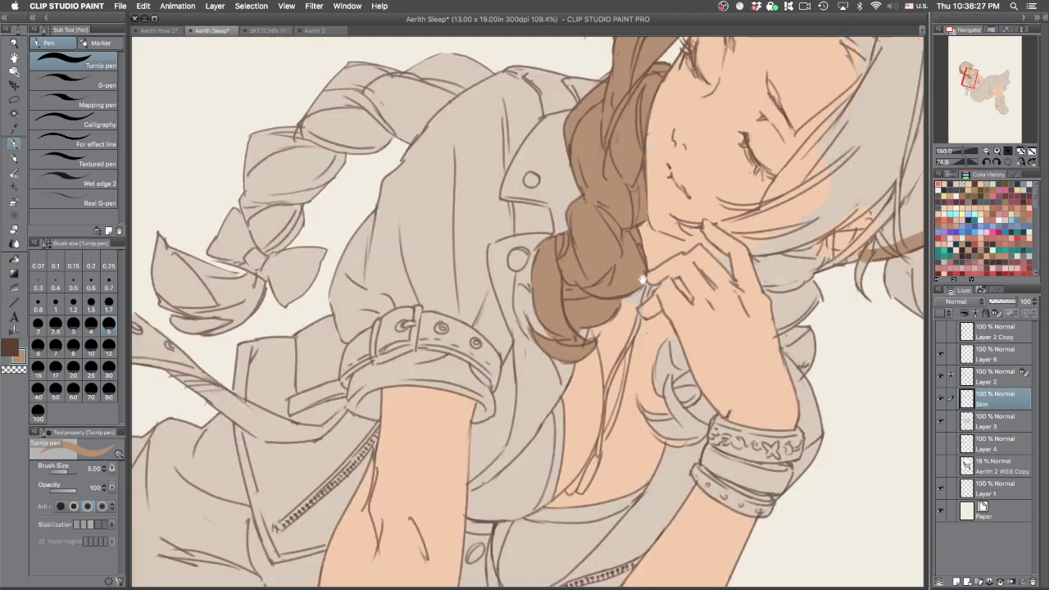
Set the Turnip pen size to 1.70 and paint brown strands along the hairline above the forehead
{"action": "left_click_drag", "start_coordinate": [736, 249], "coordinate": [599, 329]}
{"action": "left_click_drag", "start_coordinate": [696, 306], "coordinate": [660, 213]}
{"action": "mouse_move", "coordinate": [540, 336]}
{"action": "left_mouse_down"}
{"action": "mouse_move", "coordinate": [457, 408]}
{"action": "mouse_move", "coordinate": [569, 309]}
{"action": "left_mouse_up"}
{"action": "left_click_drag", "start_coordinate": [621, 338], "coordinate": [569, 402]}
{"action": "left_click_drag", "start_coordinate": [505, 345], "coordinate": [493, 396]}
{"action": "key", "text": "["}
{"action": "key", "text": "["}
{"action": "key", "text": "["}
{"action": "key", "text": "["}
{"action": "key", "text": "["}
{"action": "mouse_move", "coordinate": [368, 154]}
{"action": "left_mouse_down"}
{"action": "mouse_move", "coordinate": [390, 160]}
{"action": "mouse_move", "coordinate": [380, 152]}
{"action": "mouse_move", "coordinate": [394, 149]}
{"action": "mouse_move", "coordinate": [391, 123]}
{"action": "left_mouse_up"}
{"action": "mouse_move", "coordinate": [393, 165]}
{"action": "left_mouse_down"}
{"action": "mouse_move", "coordinate": [385, 119]}
{"action": "mouse_move", "coordinate": [418, 131]}
{"action": "mouse_move", "coordinate": [413, 109]}
{"action": "mouse_move", "coordinate": [429, 164]}
{"action": "left_mouse_up"}
{"action": "mouse_move", "coordinate": [428, 114]}
{"action": "left_mouse_down"}
{"action": "mouse_move", "coordinate": [431, 162]}
{"action": "mouse_move", "coordinate": [449, 128]}
{"action": "left_mouse_up"}
{"action": "mouse_move", "coordinate": [440, 166]}
{"action": "left_mouse_down"}
{"action": "mouse_move", "coordinate": [485, 122]}
{"action": "mouse_move", "coordinate": [513, 139]}
{"action": "left_mouse_up"}
Paint the brown edge of the long bang running down the side of the face, undoing two stray strokes
{"action": "mouse_move", "coordinate": [449, 167]}
{"action": "left_mouse_down"}
{"action": "mouse_move", "coordinate": [518, 152]}
{"action": "mouse_move", "coordinate": [469, 169]}
{"action": "mouse_move", "coordinate": [529, 188]}
{"action": "mouse_move", "coordinate": [500, 274]}
{"action": "left_mouse_up"}
{"action": "left_click_drag", "start_coordinate": [504, 228], "coordinate": [494, 284]}
{"action": "key", "text": "super+z"}
{"action": "key", "text": "super+z"}
{"action": "left_click_drag", "start_coordinate": [516, 202], "coordinate": [493, 353]}
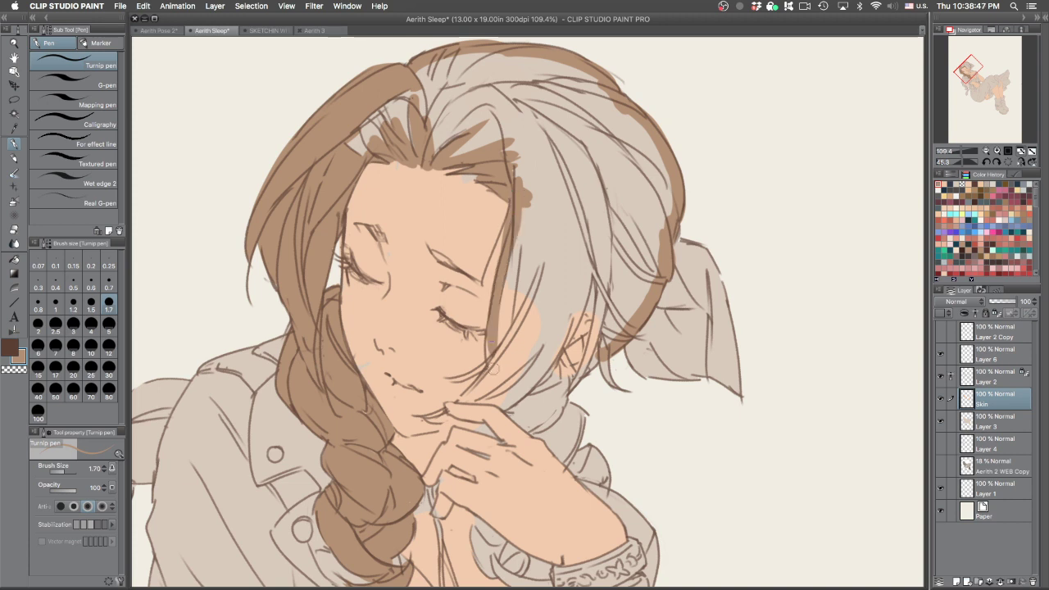
{"action": "left_click_drag", "start_coordinate": [489, 317], "coordinate": [489, 370]}
Try brown strokes at the lower tip of the long bang and along the strands near the ear, undoing them
{"action": "left_click_drag", "start_coordinate": [644, 391], "coordinate": [646, 387]}
{"action": "left_click_drag", "start_coordinate": [496, 356], "coordinate": [463, 382]}
{"action": "key", "text": "super+z"}
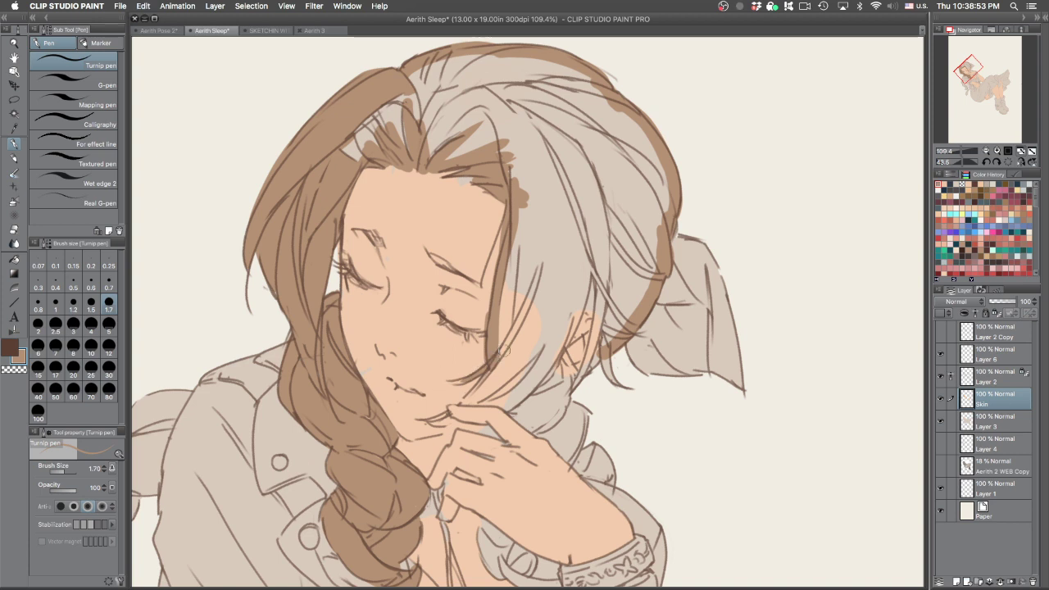
{"action": "key", "text": "super+z"}
{"action": "key", "text": "super+z"}
{"action": "left_click_drag", "start_coordinate": [485, 365], "coordinate": [451, 385]}
{"action": "key", "text": "super+z"}
{"action": "key", "text": "super+z"}
{"action": "mouse_move", "coordinate": [544, 353]}
{"action": "left_mouse_down"}
{"action": "mouse_move", "coordinate": [568, 354]}
{"action": "mouse_move", "coordinate": [602, 330]}
{"action": "left_mouse_up"}
{"action": "key", "text": "super+z"}
{"action": "key", "text": "super+z"}
{"action": "left_click_drag", "start_coordinate": [550, 380], "coordinate": [537, 414]}
{"action": "key", "text": "super+z"}
Set the Turnip pen size to 1.00 and paint the lower tips of the bang strands above the hand brown
{"action": "key", "text": "bracketleft"}
{"action": "key", "text": "bracketleft"}
{"action": "key", "text": "bracketleft"}
{"action": "left_click_drag", "start_coordinate": [548, 376], "coordinate": [567, 426]}
{"action": "key", "text": "super+z"}
{"action": "left_click_drag", "start_coordinate": [549, 374], "coordinate": [562, 410]}
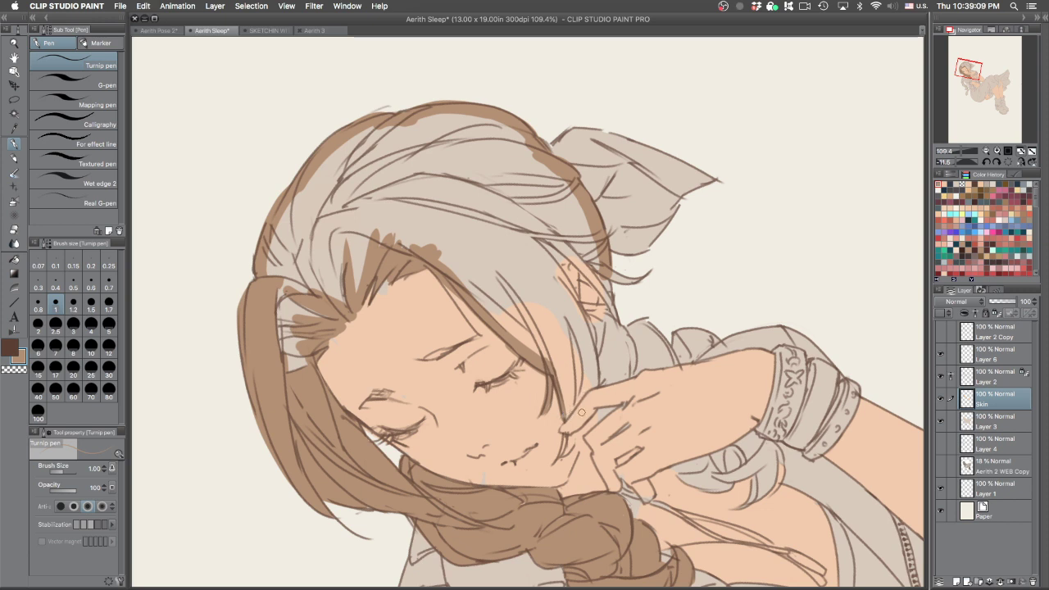
Fill the long bang, its lower strands and the hair below the ear with brown
{"action": "key", "text": "g"}
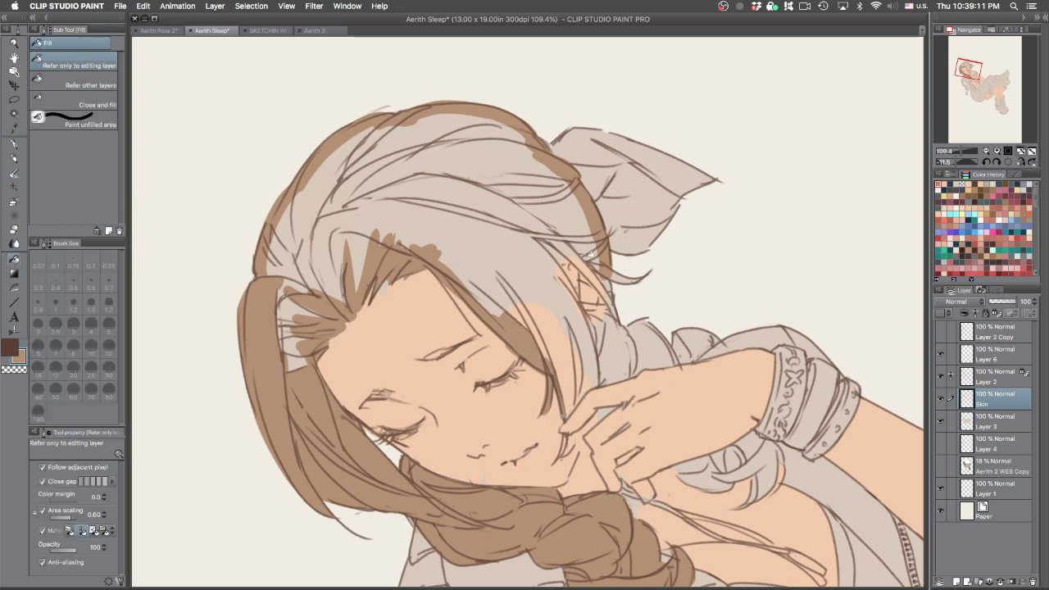
{"action": "left_click", "coordinate": [548, 288]}
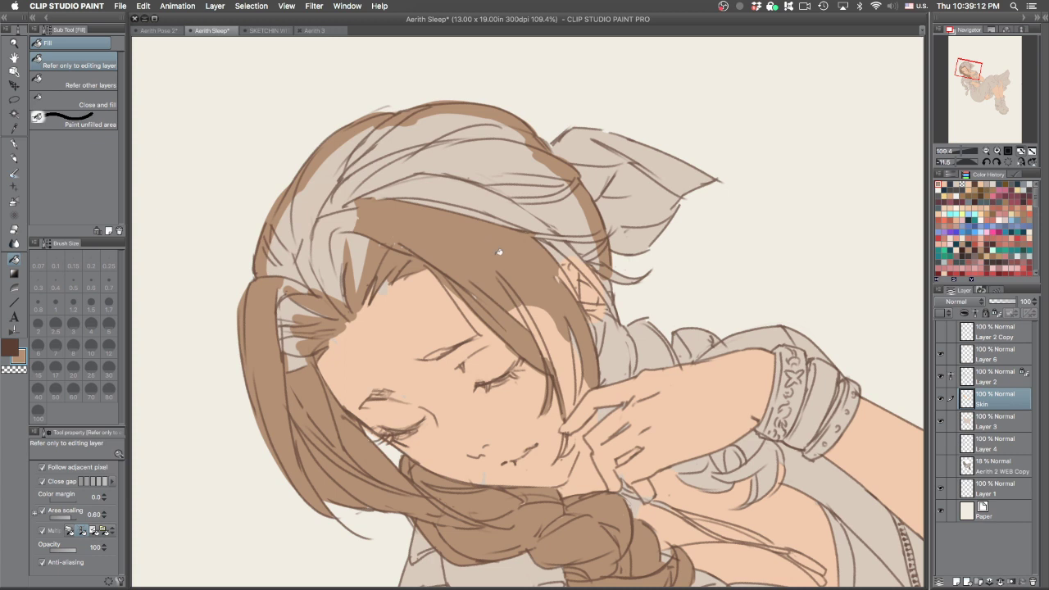
{"action": "left_click", "coordinate": [559, 338]}
{"action": "left_click", "coordinate": [522, 311]}
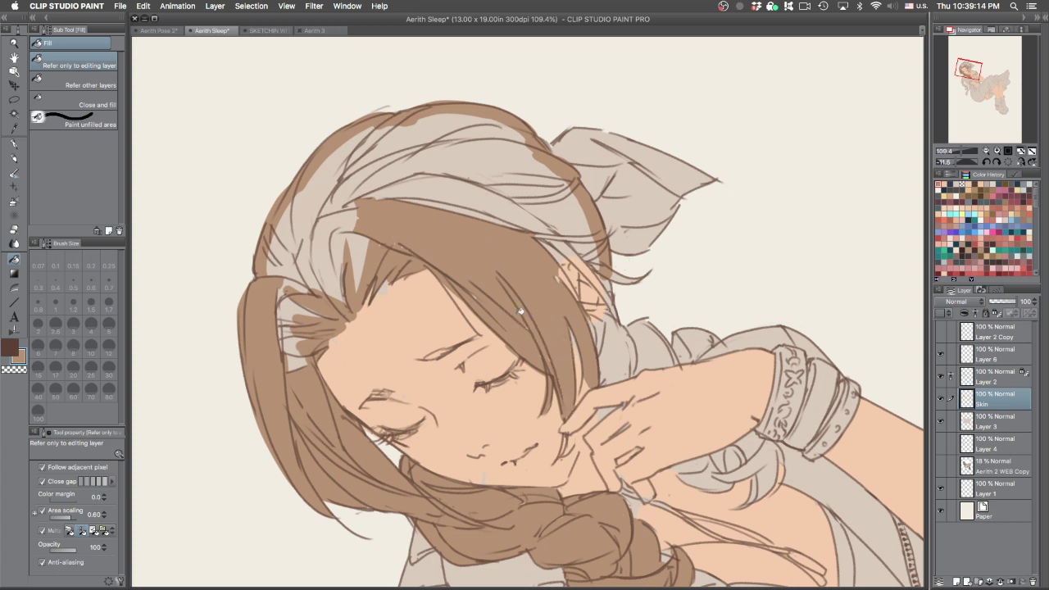
{"action": "left_click", "coordinate": [621, 339]}
{"action": "key", "text": "p"}
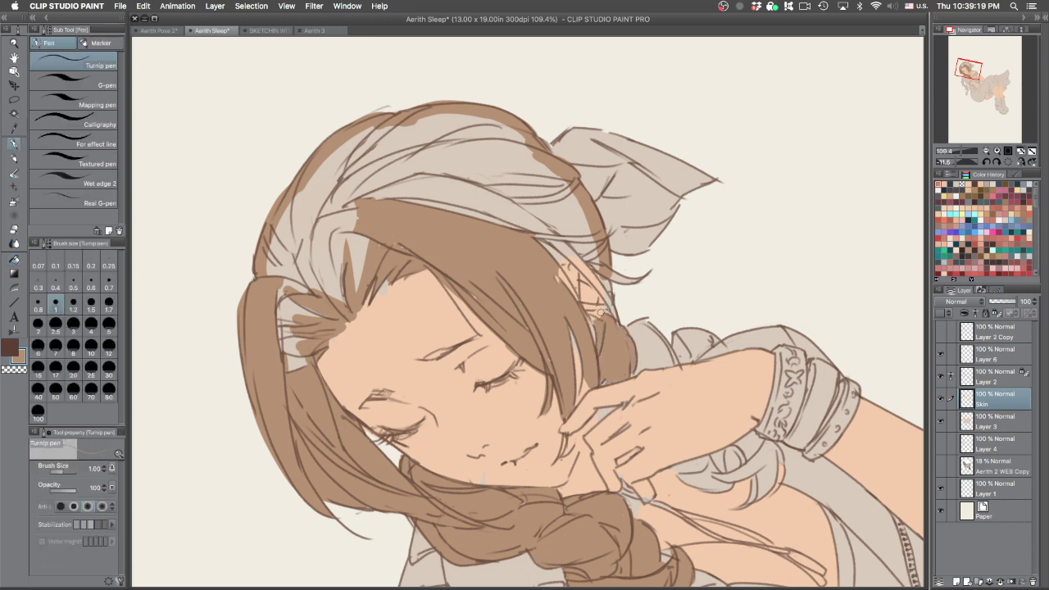
{"action": "key", "text": "g"}
{"action": "left_click", "coordinate": [601, 317]}
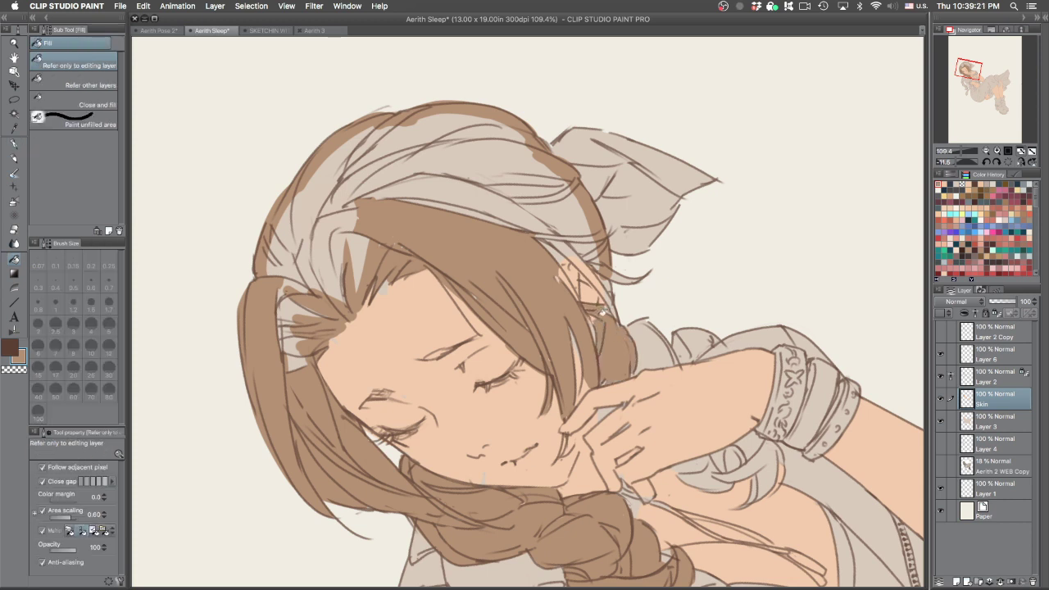
{"action": "left_click_drag", "start_coordinate": [739, 271], "coordinate": [615, 491]}
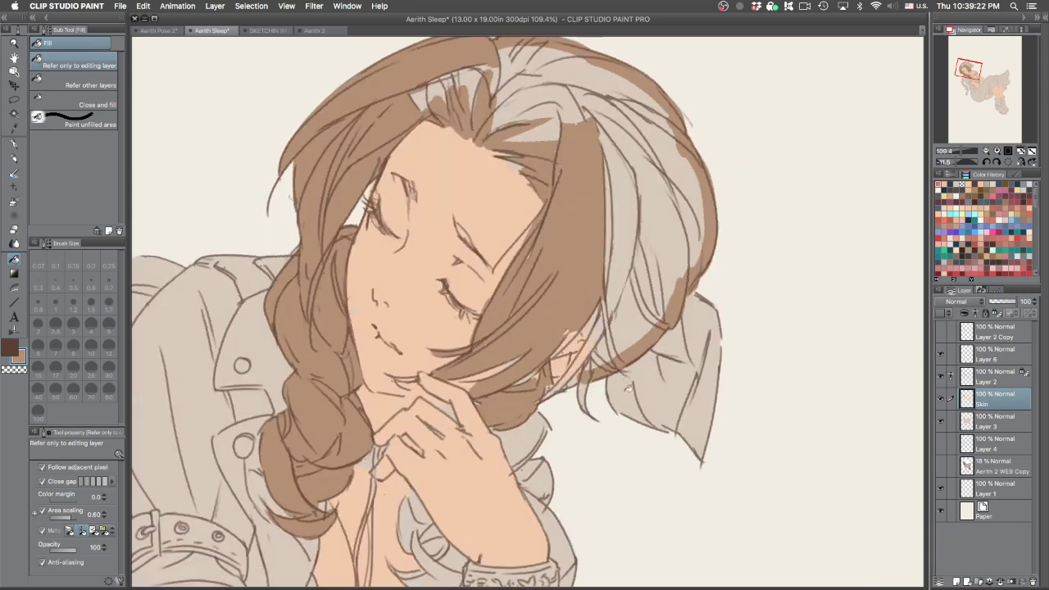
Fill the strands at the back and top of the head with brown
{"action": "left_click", "coordinate": [624, 260]}
{"action": "left_click", "coordinate": [646, 280]}
{"action": "left_click", "coordinate": [632, 315]}
{"action": "left_click", "coordinate": [671, 233]}
{"action": "left_click", "coordinate": [674, 161]}
{"action": "left_click", "coordinate": [645, 104]}
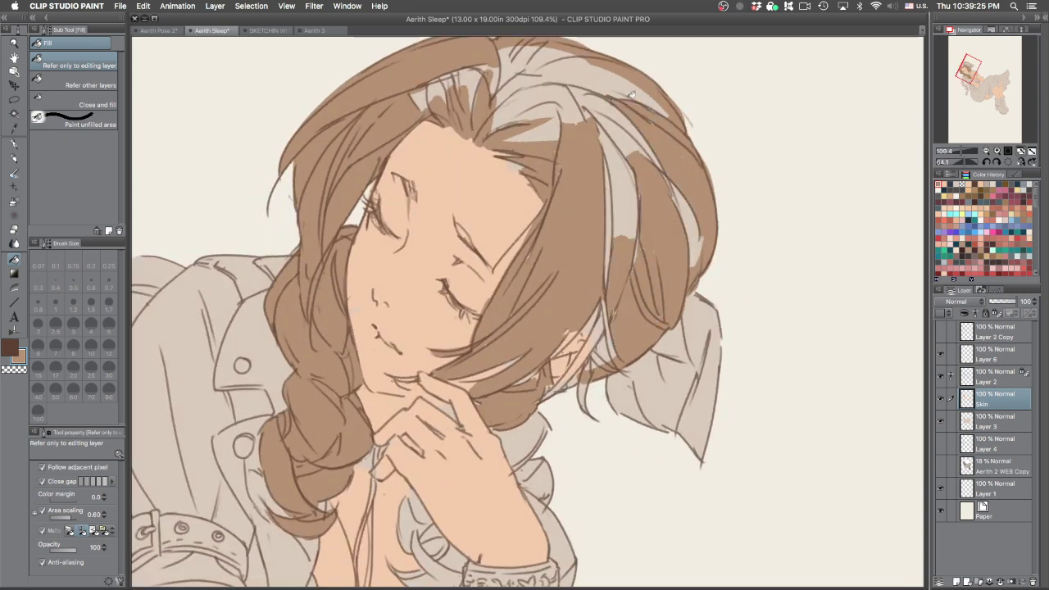
{"action": "left_click", "coordinate": [643, 102]}
{"action": "left_click", "coordinate": [543, 62]}
{"action": "left_click", "coordinate": [524, 62]}
{"action": "left_click", "coordinate": [548, 91]}
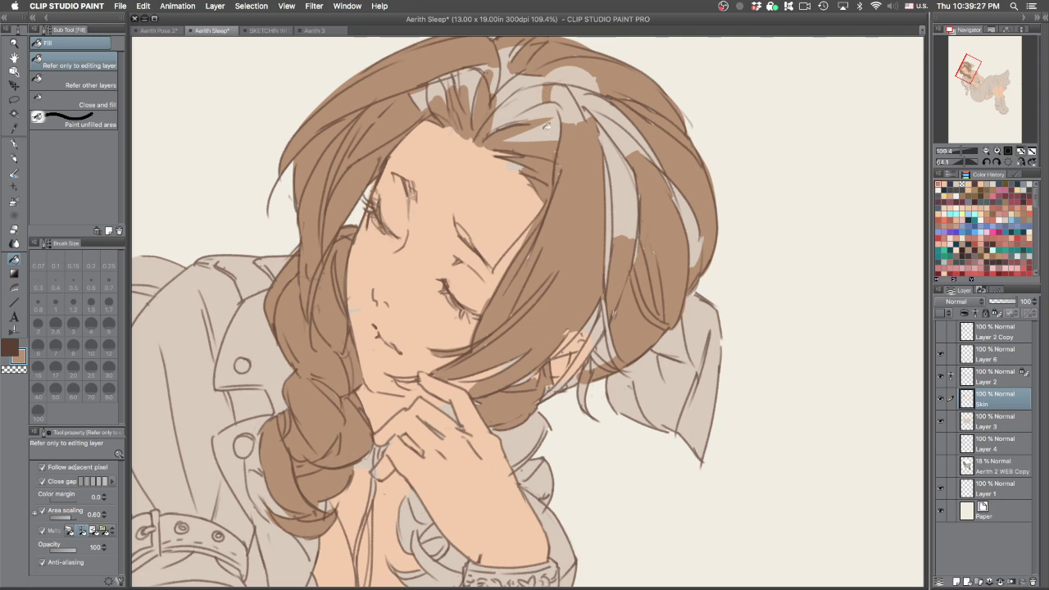
Fill the remaining strands running back from the parting with brown, undoing the last fill at the crown
{"action": "left_click_drag", "start_coordinate": [564, 290], "coordinate": [531, 404]}
{"action": "left_click_drag", "start_coordinate": [628, 328], "coordinate": [604, 238]}
{"action": "left_click", "coordinate": [565, 249]}
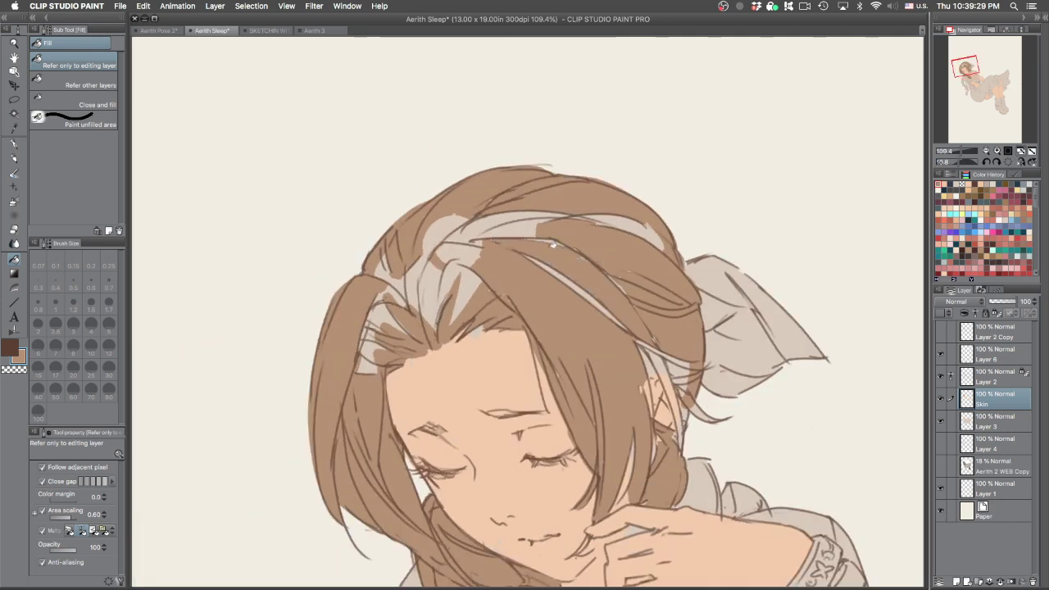
{"action": "left_click", "coordinate": [522, 230]}
{"action": "left_click", "coordinate": [508, 217]}
{"action": "left_click", "coordinate": [449, 227]}
{"action": "left_click", "coordinate": [456, 249]}
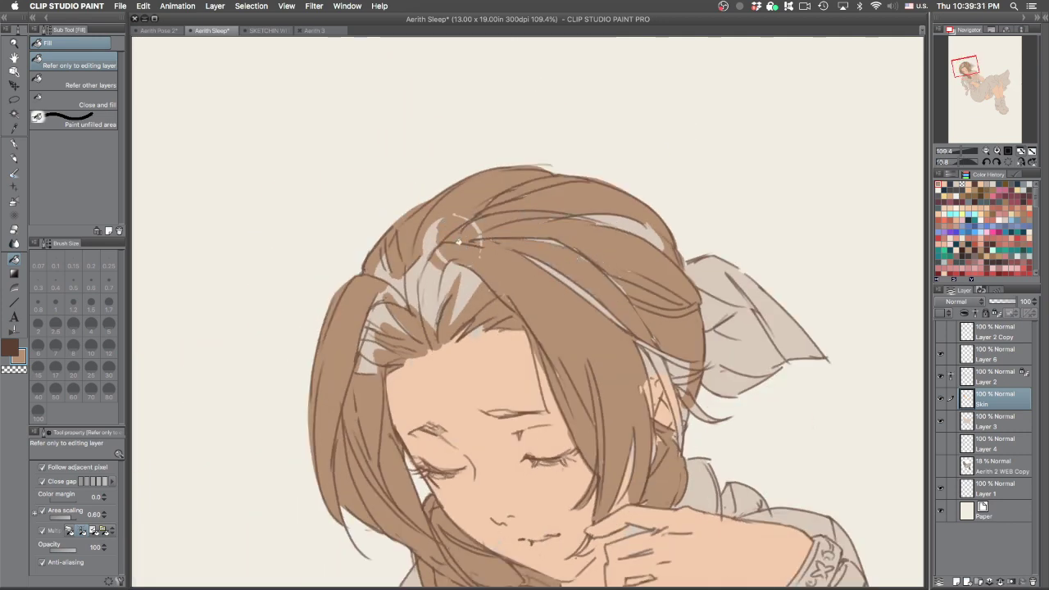
{"action": "key", "text": "super+z"}
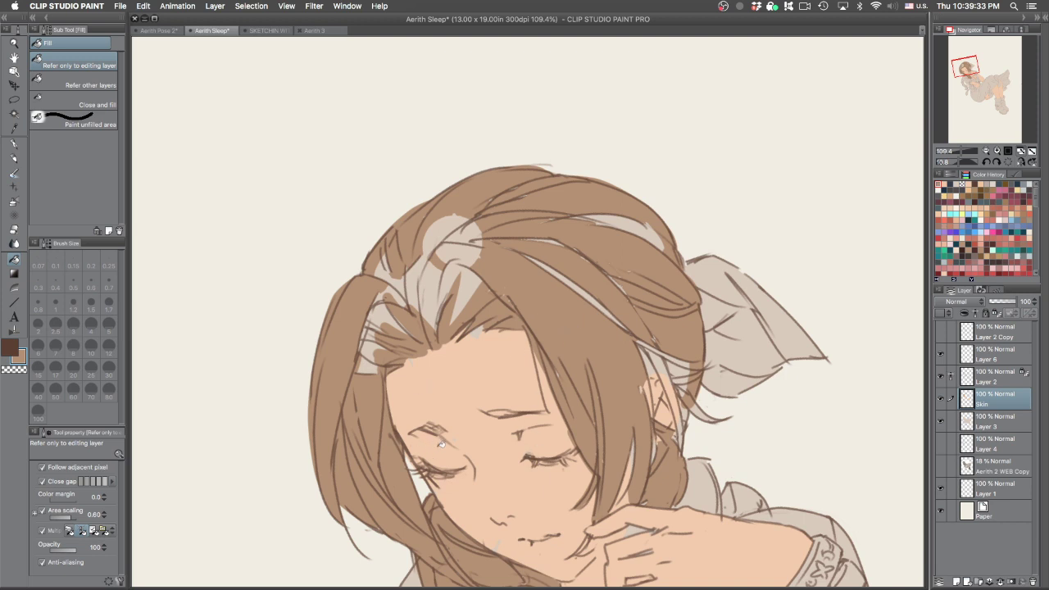
Set the Turnip pen size to 6.00 and paint the unfilled patches around the crown and parting brown
{"action": "key", "text": "p"}
{"action": "key", "text": "bracketright"}
{"action": "key", "text": "bracketright"}
{"action": "key", "text": "bracketright"}
{"action": "key", "text": "bracketright"}
{"action": "key", "text": "bracketright"}
{"action": "key", "text": "bracketright"}
{"action": "key", "text": "bracketright"}
{"action": "key", "text": "bracketright"}
{"action": "key", "text": "bracketright"}
{"action": "mouse_move", "coordinate": [485, 270]}
{"action": "left_mouse_down"}
{"action": "mouse_move", "coordinate": [452, 301]}
{"action": "mouse_move", "coordinate": [484, 264]}
{"action": "mouse_move", "coordinate": [429, 314]}
{"action": "mouse_move", "coordinate": [455, 267]}
{"action": "mouse_move", "coordinate": [426, 259]}
{"action": "left_mouse_up"}
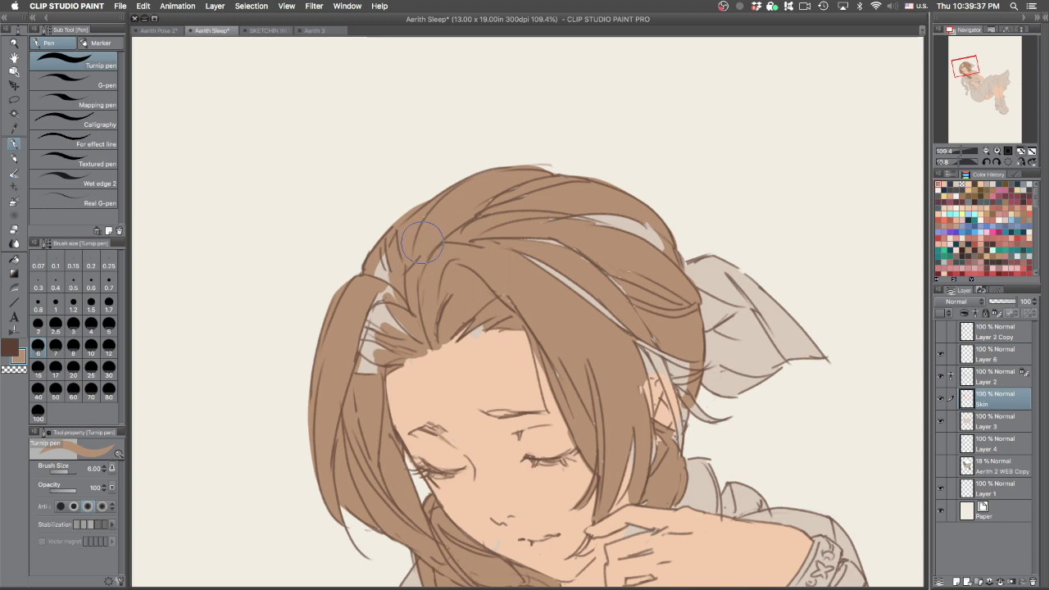
Reduce the Turnip pen size to 3.00 and paint the remaining gaps beside the parting and above the forehead brown
{"action": "key", "text": "bracketleft"}
{"action": "key", "text": "bracketleft"}
{"action": "mouse_move", "coordinate": [410, 303]}
{"action": "left_mouse_down"}
{"action": "mouse_move", "coordinate": [392, 340]}
{"action": "mouse_move", "coordinate": [373, 328]}
{"action": "mouse_move", "coordinate": [404, 279]}
{"action": "mouse_move", "coordinate": [385, 258]}
{"action": "mouse_move", "coordinate": [416, 238]}
{"action": "left_mouse_up"}
{"action": "key", "text": "bracketleft"}
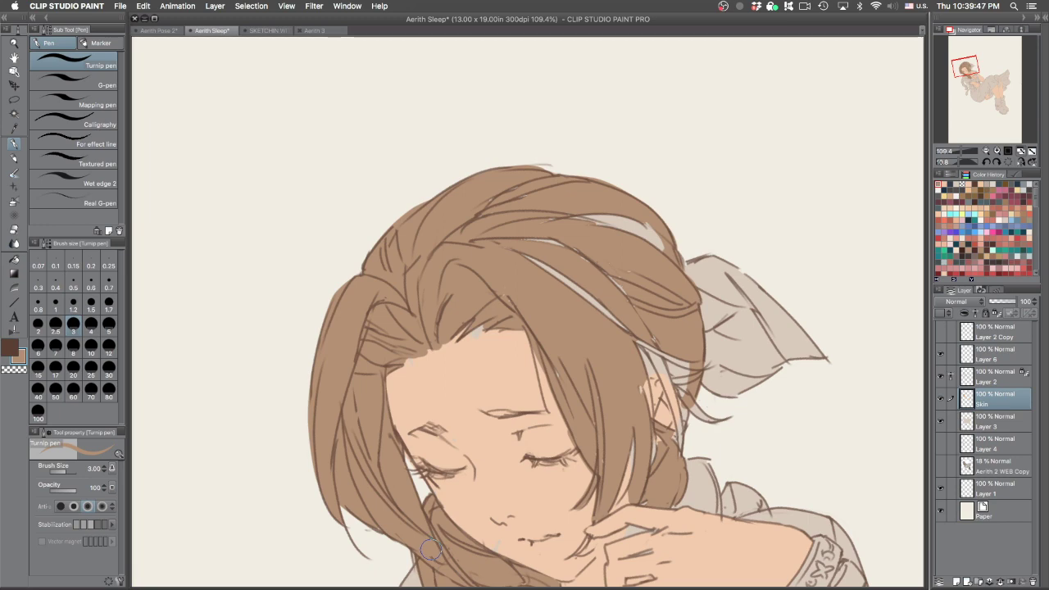
Paint the leftover light streaks between the strands at the back of the head brown with the Turnip pen
{"action": "key", "text": "g"}
{"action": "left_click_drag", "start_coordinate": [665, 306], "coordinate": [619, 233]}
{"action": "key", "text": "minus"}
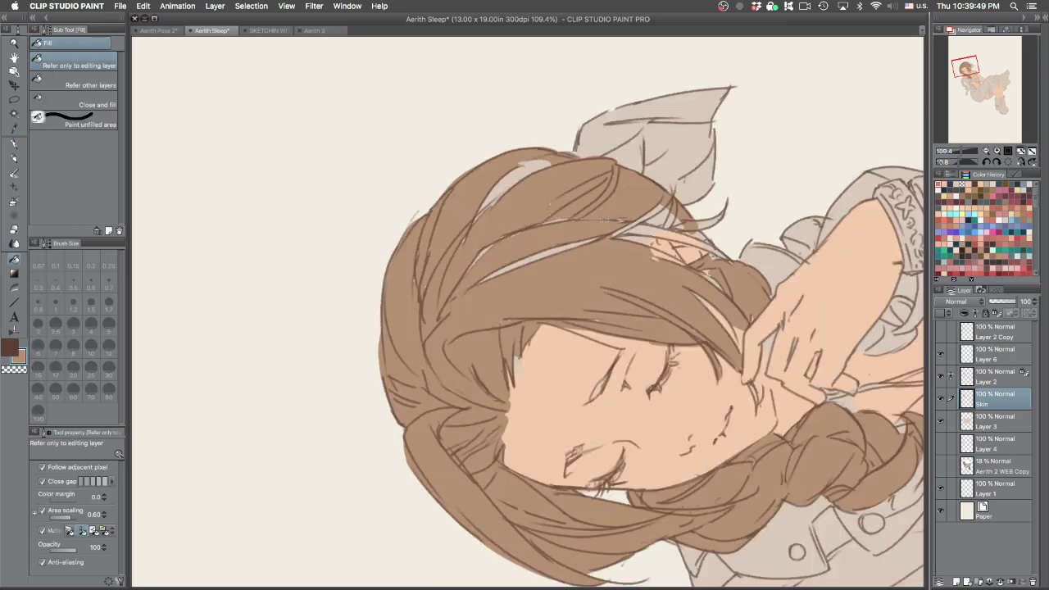
{"action": "key", "text": "p"}
{"action": "mouse_move", "coordinate": [531, 174]}
{"action": "left_mouse_down"}
{"action": "mouse_move", "coordinate": [549, 172]}
{"action": "mouse_move", "coordinate": [522, 172]}
{"action": "left_mouse_up"}
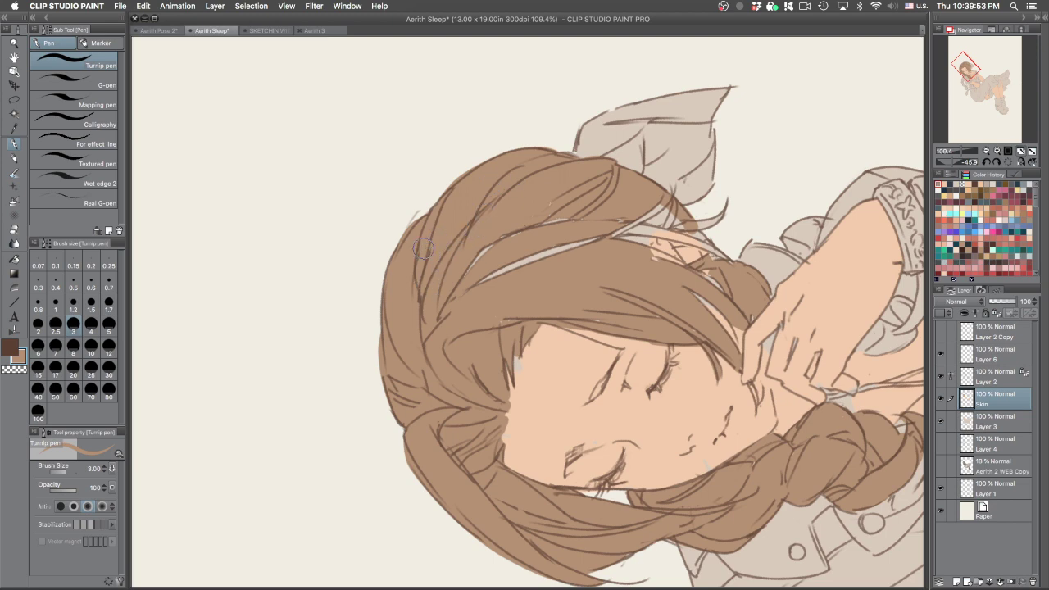
{"action": "mouse_move", "coordinate": [544, 248]}
{"action": "left_mouse_down"}
{"action": "mouse_move", "coordinate": [484, 288]}
{"action": "mouse_move", "coordinate": [514, 272]}
{"action": "mouse_move", "coordinate": [482, 254]}
{"action": "mouse_move", "coordinate": [510, 238]}
{"action": "mouse_move", "coordinate": [481, 381]}
{"action": "left_mouse_up"}
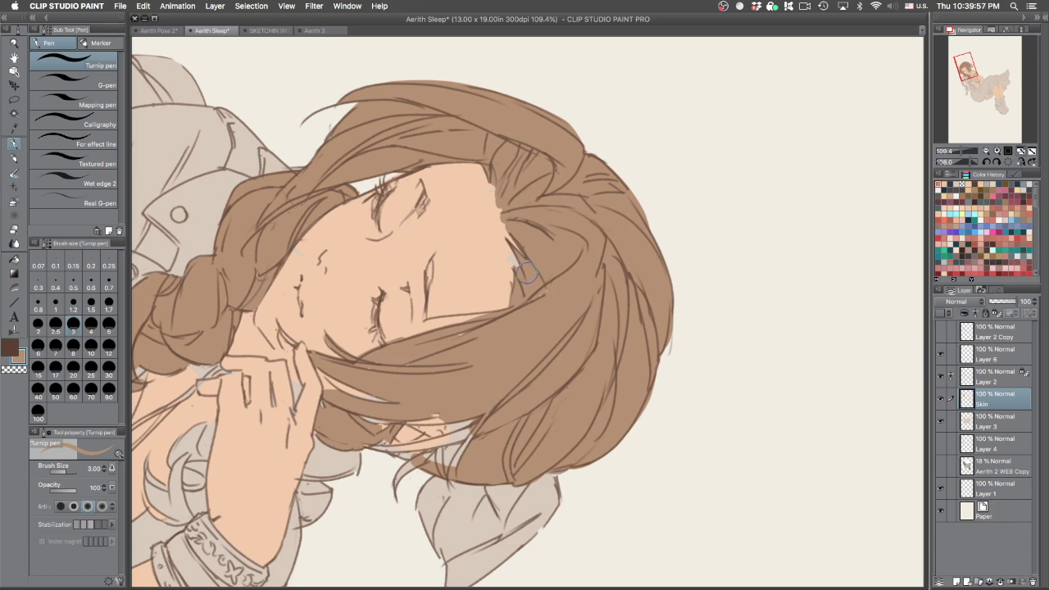
{"action": "left_click_drag", "start_coordinate": [554, 361], "coordinate": [613, 387]}
{"action": "left_click_drag", "start_coordinate": [640, 458], "coordinate": [605, 397]}
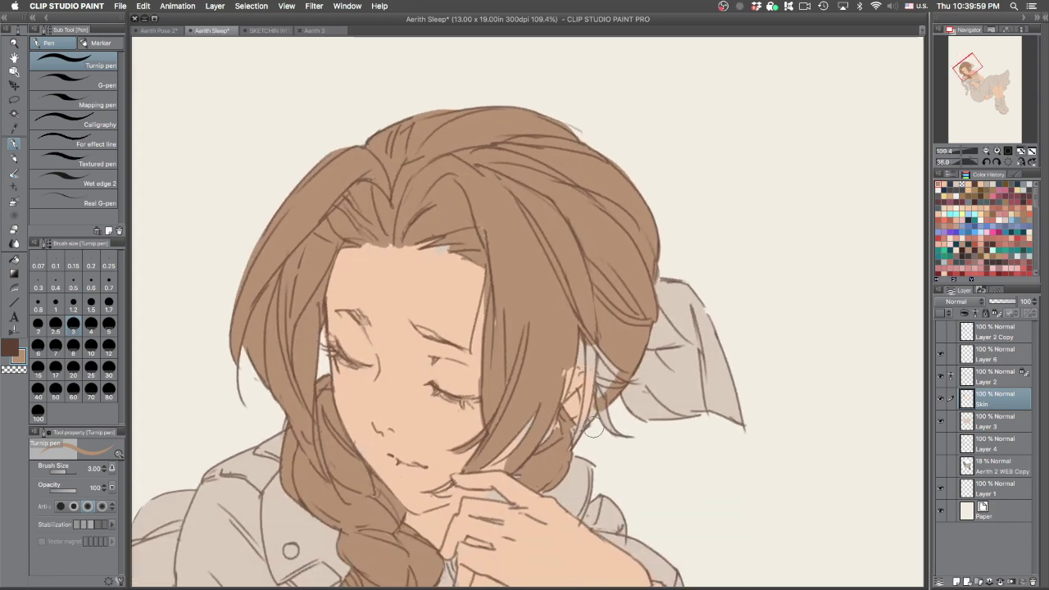
Fill the hair behind the ear with brown and paint the thin strands around the ear with the Turnip pen at size 1.20
{"action": "key", "text": "g"}
{"action": "left_click", "coordinate": [607, 367]}
{"action": "key", "text": "p"}
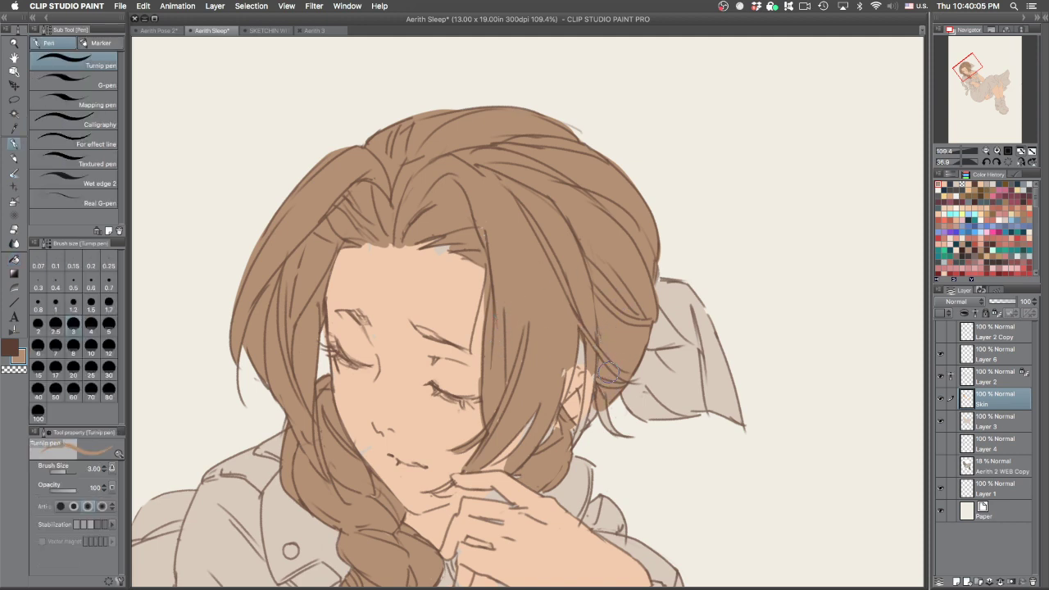
{"action": "key", "text": "["}
{"action": "key", "text": "bracketleft"}
{"action": "key", "text": "bracketleft"}
{"action": "key", "text": "bracketleft"}
{"action": "key", "text": "bracketleft"}
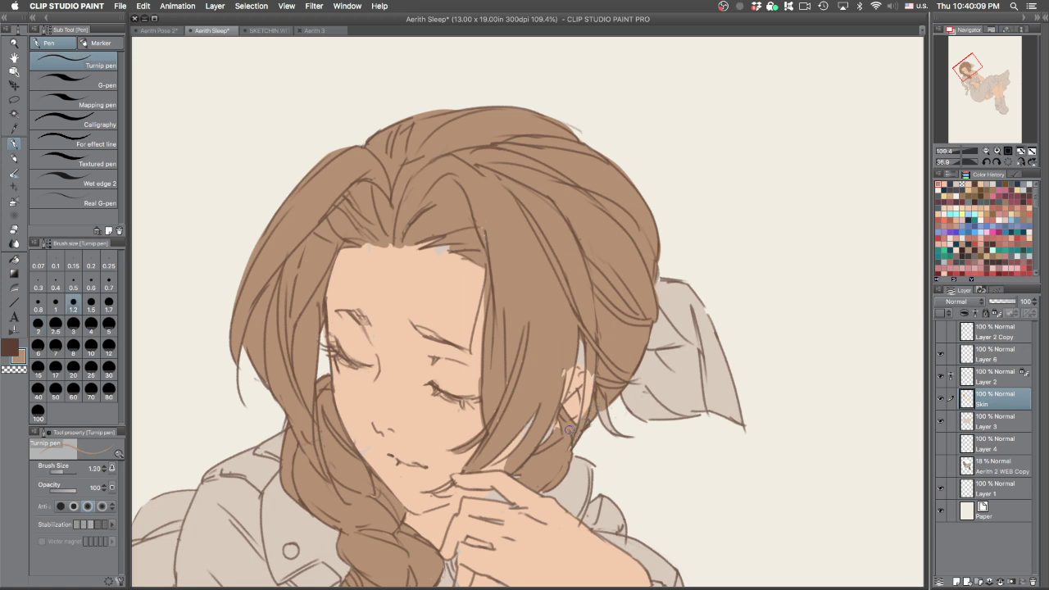
{"action": "left_click_drag", "start_coordinate": [555, 423], "coordinate": [543, 443]}
{"action": "left_click_drag", "start_coordinate": [589, 369], "coordinate": [579, 446]}
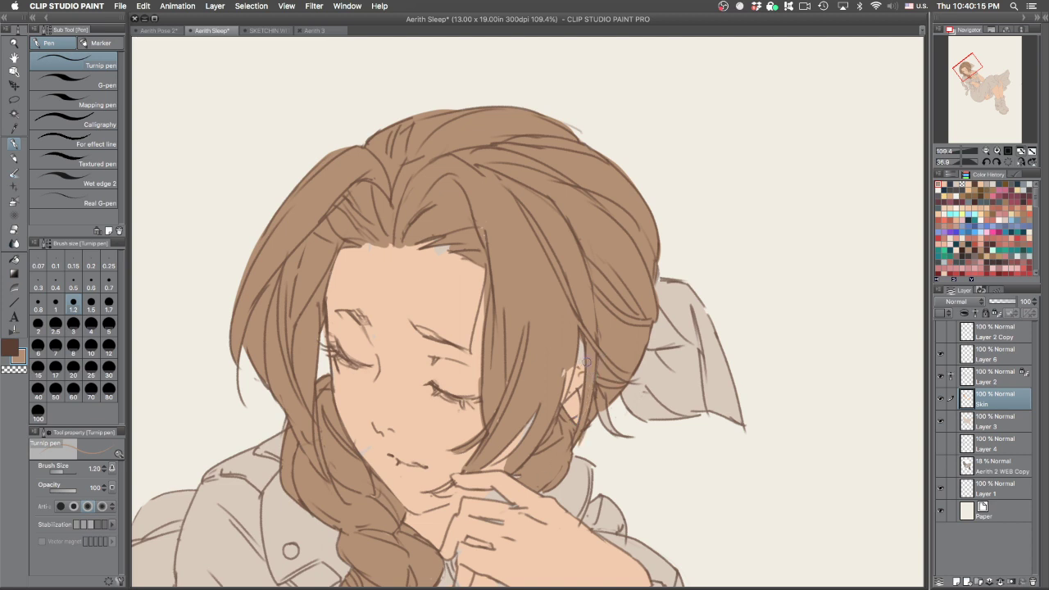
Try a brown stroke on the thin strand beside the ear and undo it
{"action": "left_click_drag", "start_coordinate": [669, 379], "coordinate": [618, 306]}
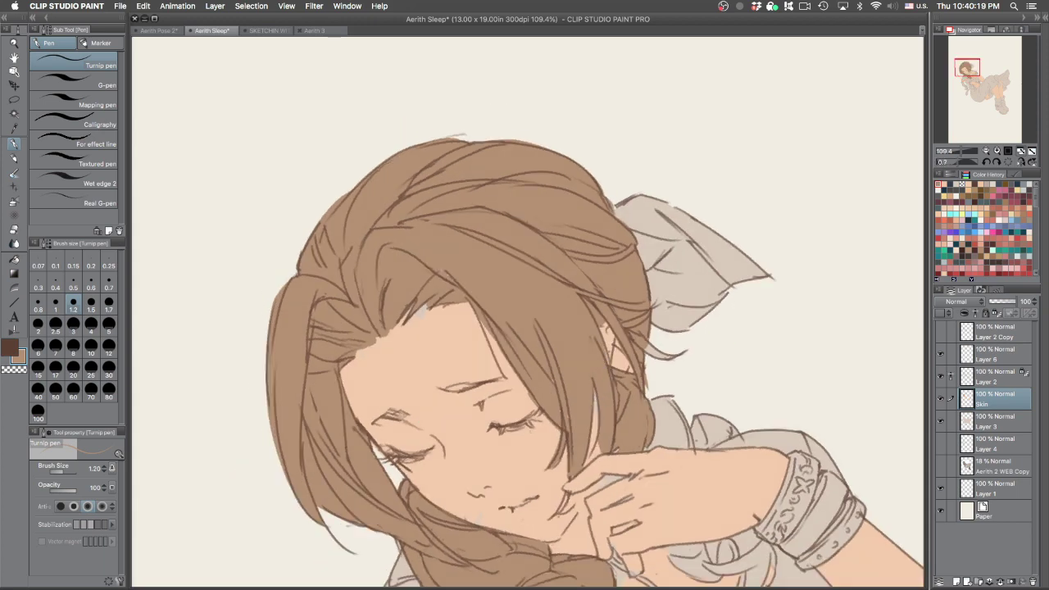
{"action": "left_click_drag", "start_coordinate": [614, 318], "coordinate": [604, 334]}
{"action": "key", "text": "super+z"}
{"action": "key", "text": "super+minus"}
{"action": "mouse_move", "coordinate": [703, 248]}
{"action": "left_mouse_down"}
{"action": "mouse_move", "coordinate": [537, 334]}
{"action": "mouse_move", "coordinate": [592, 360]}
{"action": "mouse_move", "coordinate": [519, 403]}
{"action": "left_mouse_up"}
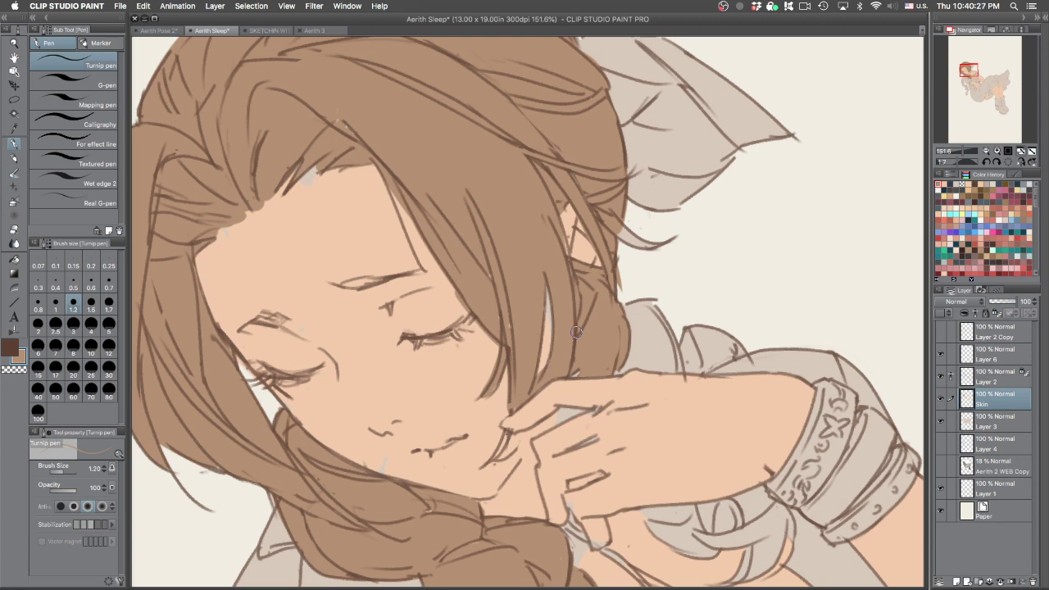
Check the flat colours over the whole head by hiding the Skin layer and showing it again
{"action": "scroll", "coordinate": [577, 333], "scroll_direction": "down", "scroll_amount": 5}
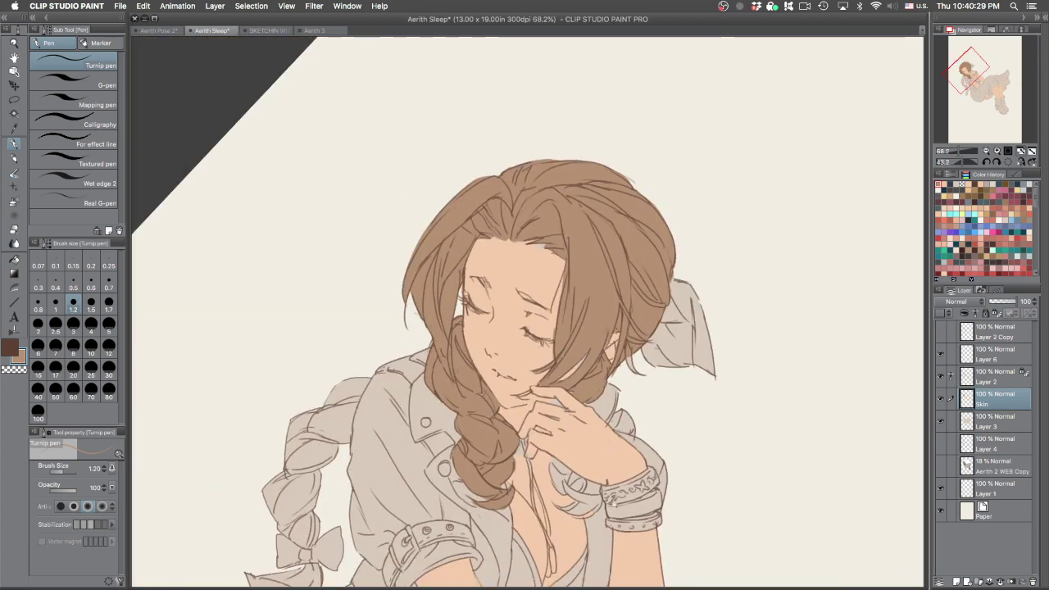
{"action": "scroll", "coordinate": [589, 391], "scroll_direction": "up", "scroll_amount": 2}
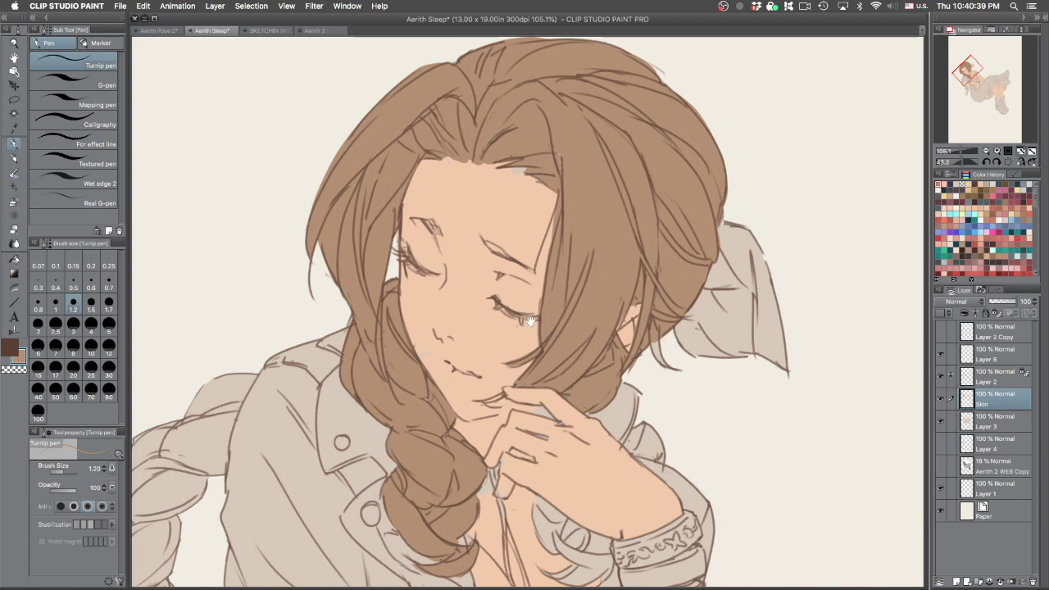
{"action": "left_click", "coordinate": [944, 398]}
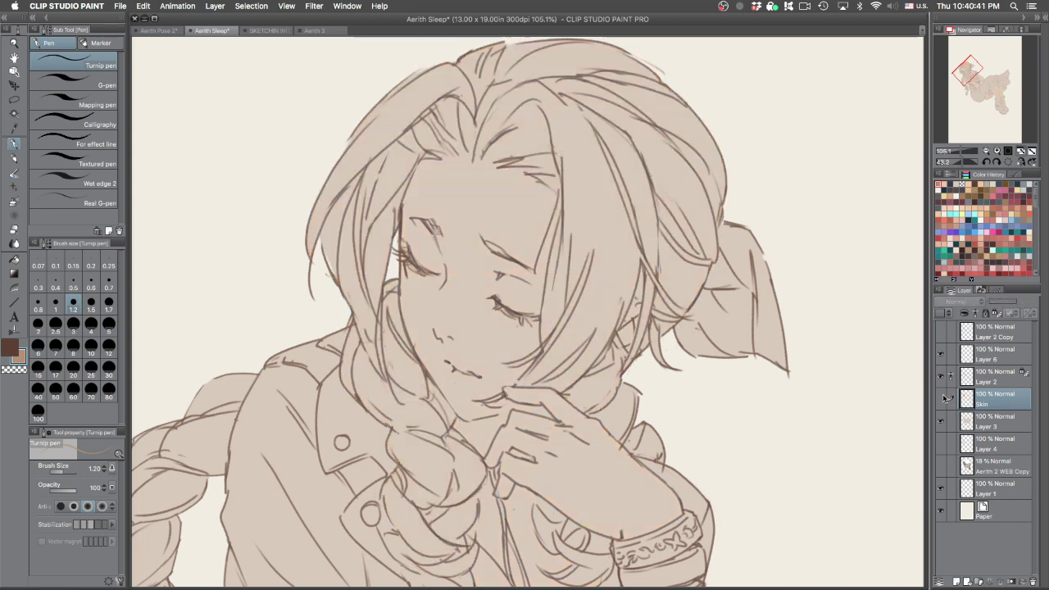
{"action": "left_click", "coordinate": [944, 398]}
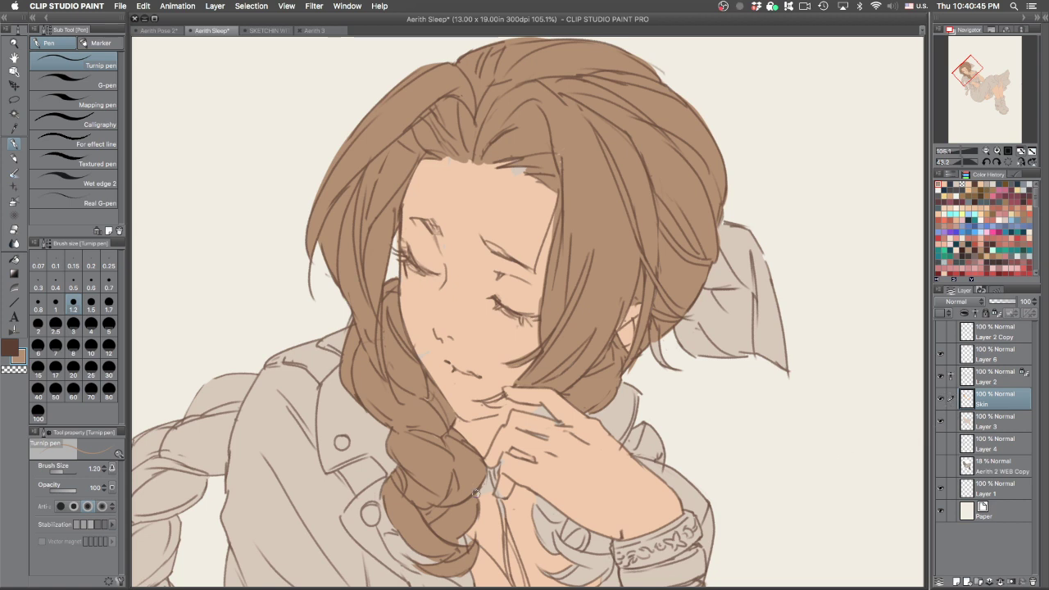
{"action": "scroll", "coordinate": [543, 374], "scroll_direction": "up", "scroll_amount": 2}
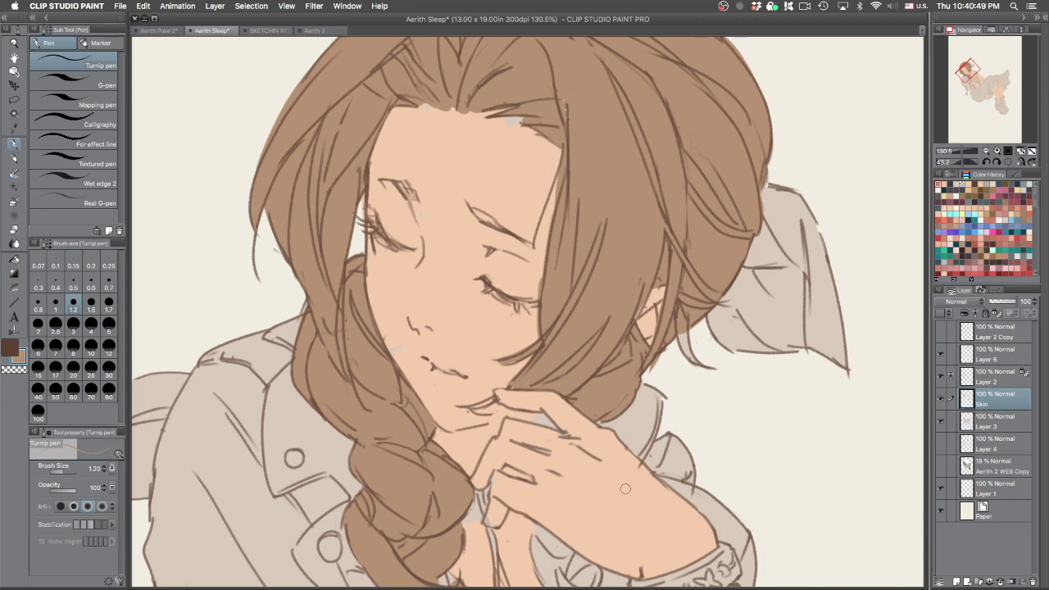
Try Lasso selections along the lower braid's inner edge and the hair beside the cheek, and clear the selection
{"action": "key", "text": "m"}
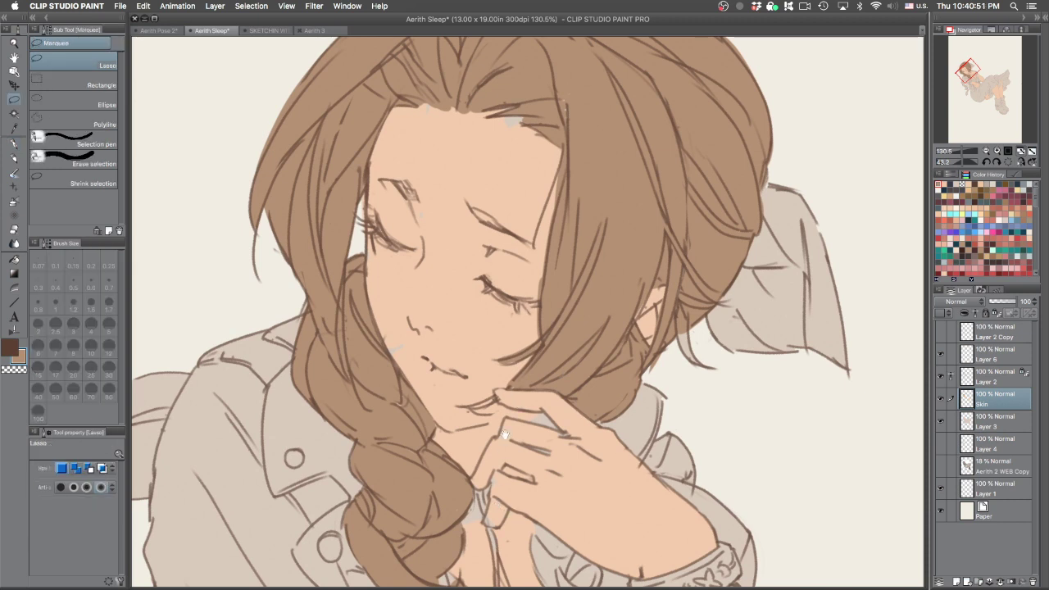
{"action": "left_click_drag", "start_coordinate": [506, 432], "coordinate": [532, 315]}
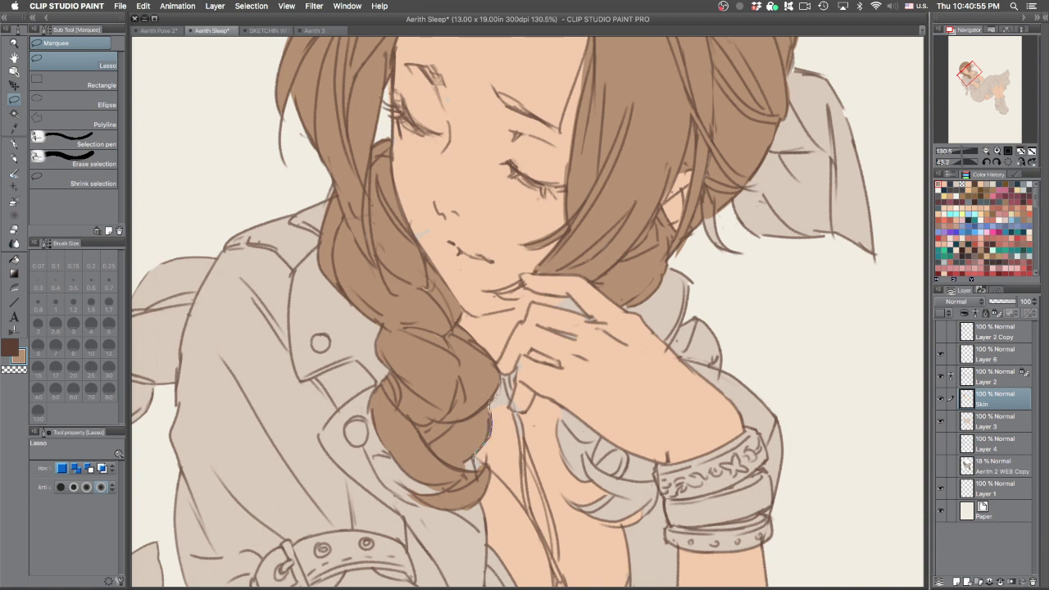
{"action": "left_click_drag", "start_coordinate": [476, 459], "coordinate": [485, 404]}
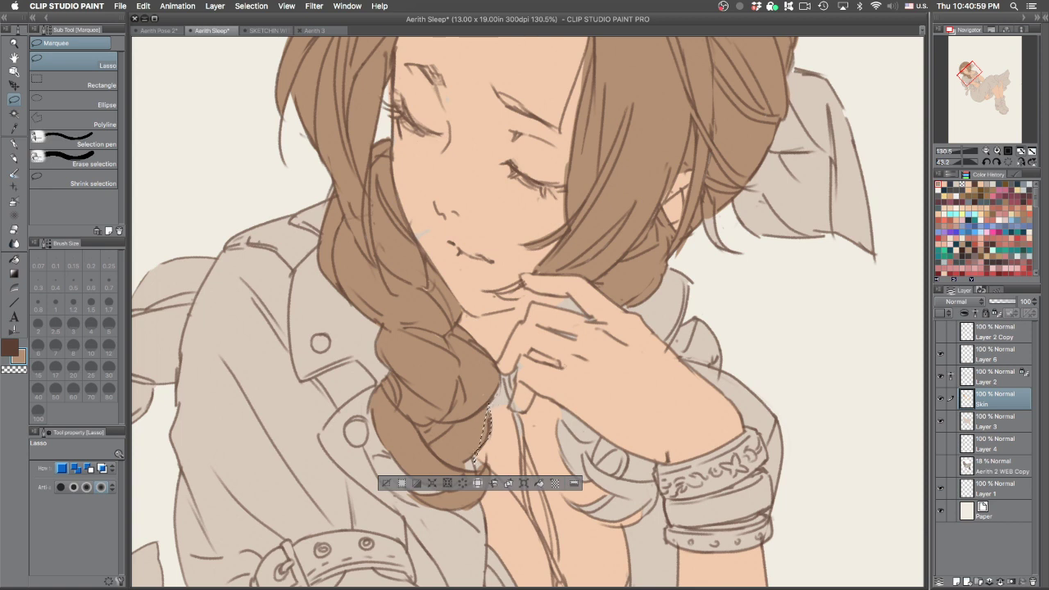
{"action": "left_click_drag", "start_coordinate": [445, 319], "coordinate": [450, 415]}
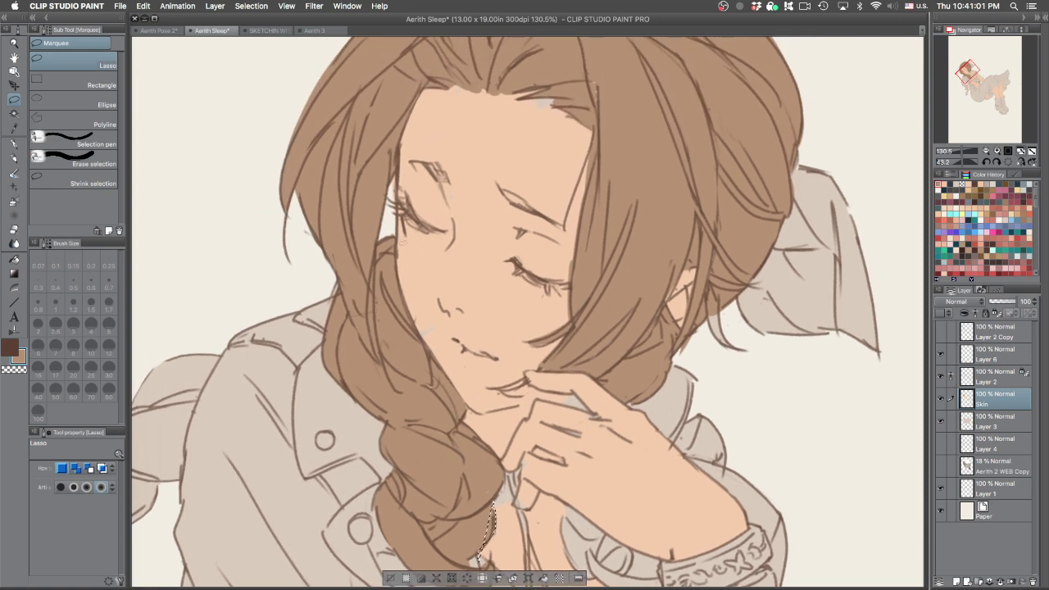
{"action": "mouse_move", "coordinate": [396, 226]}
{"action": "left_mouse_down"}
{"action": "mouse_move", "coordinate": [397, 268]}
{"action": "mouse_move", "coordinate": [425, 345]}
{"action": "left_mouse_up"}
{"action": "key", "text": "super+z"}
{"action": "left_click_drag", "start_coordinate": [409, 240], "coordinate": [428, 244]}
{"action": "left_click_drag", "start_coordinate": [401, 273], "coordinate": [383, 211]}
{"action": "mouse_move", "coordinate": [375, 170]}
{"action": "left_mouse_down"}
{"action": "mouse_move", "coordinate": [379, 229]}
{"action": "mouse_move", "coordinate": [451, 367]}
{"action": "left_mouse_up"}
{"action": "key", "text": "super+d"}
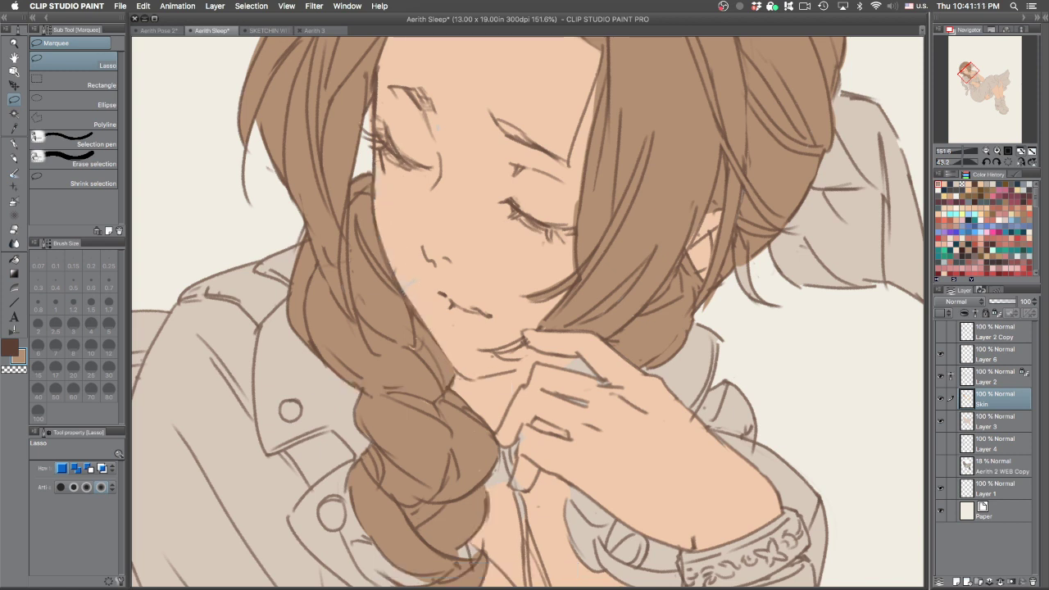
{"action": "left_click_drag", "start_coordinate": [375, 187], "coordinate": [401, 296]}
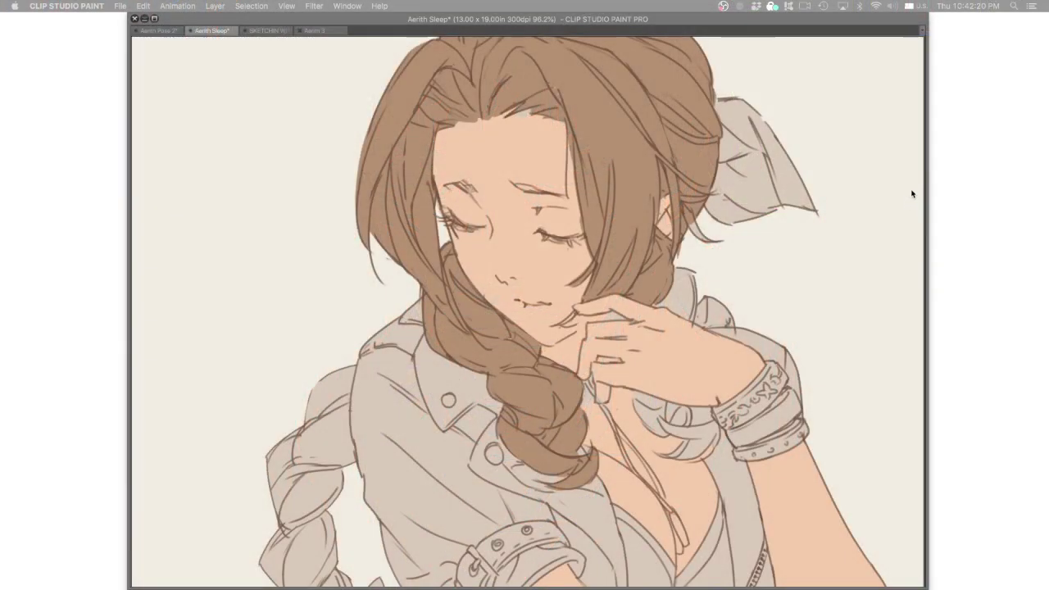
Show the hidden palettes, select and deselect the Hair layer's painted area, and make the Skin layer active
{"action": "key", "text": "Tab"}
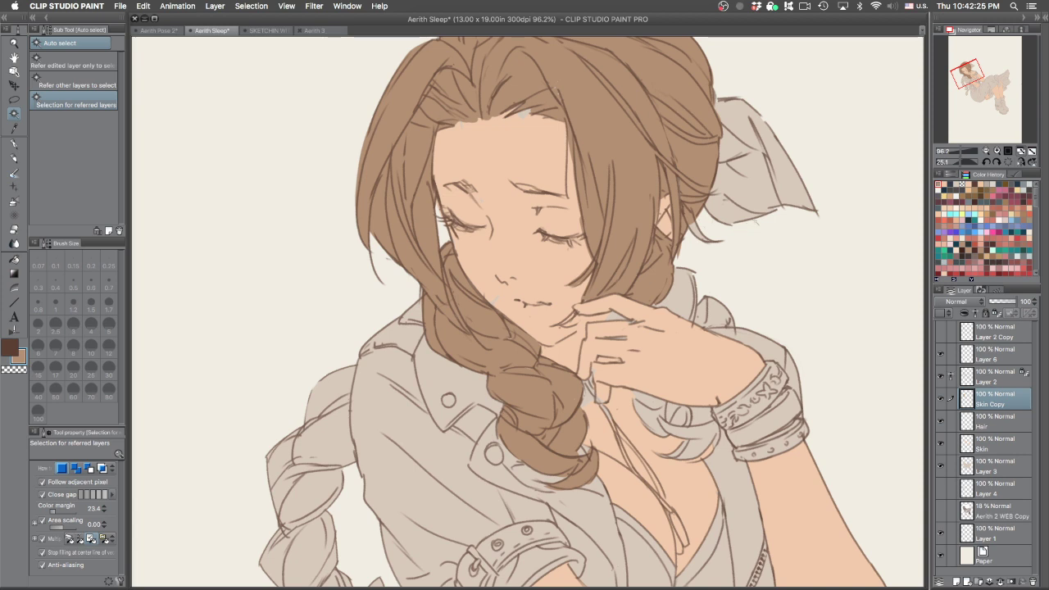
{"action": "left_click", "coordinate": [966, 421], "text": "super"}
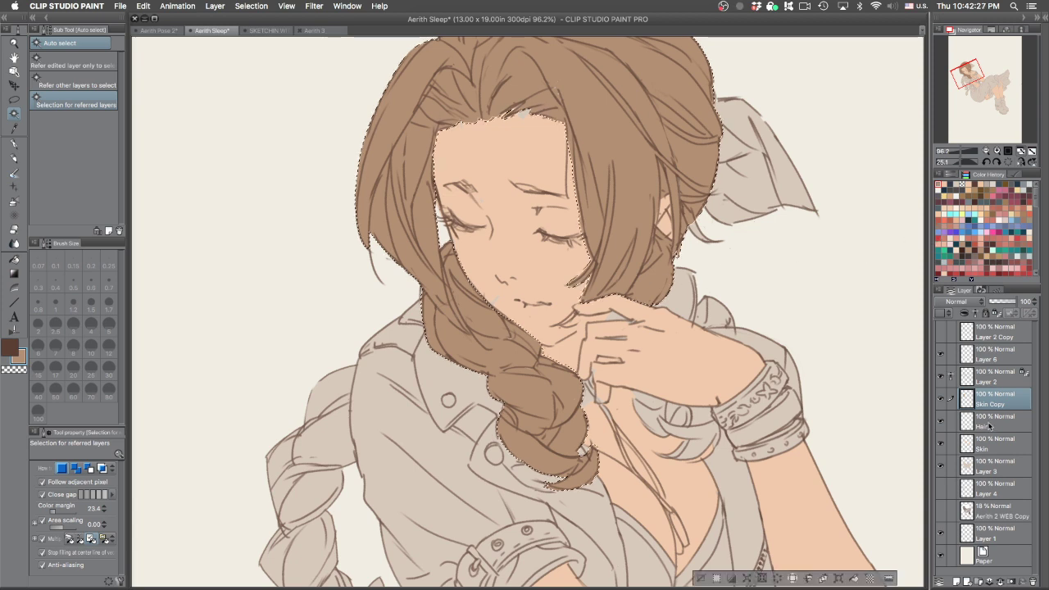
{"action": "left_click", "coordinate": [1005, 424]}
{"action": "left_click", "coordinate": [1000, 443]}
{"action": "key", "text": "p"}
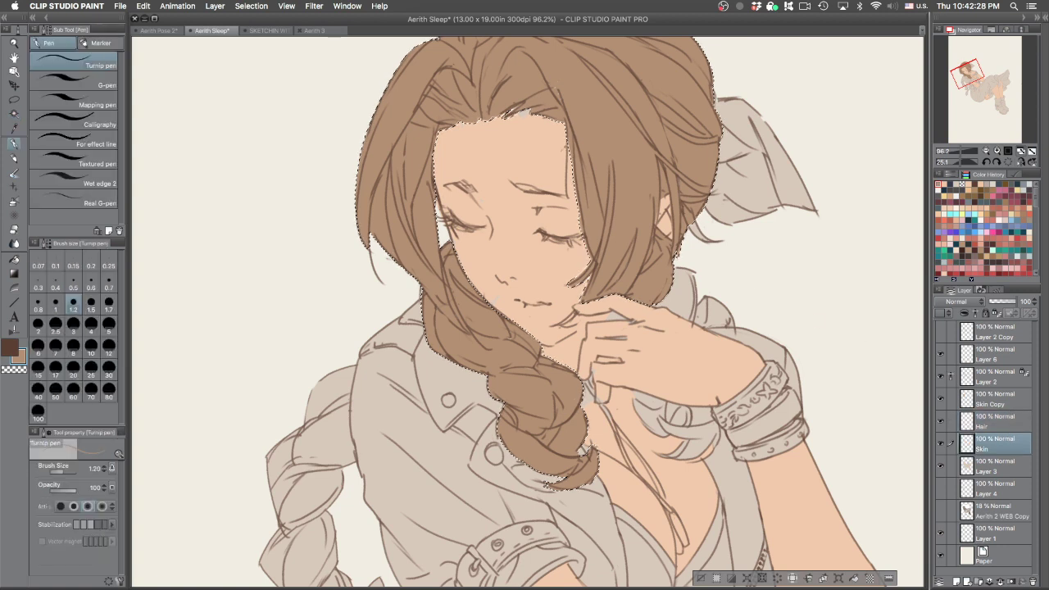
{"action": "key", "text": "ctrl+d"}
Sample the skin tone from the forehead and paint over the light gap at the hairline with the G-pen at size 4.00
{"action": "key", "text": "p"}
{"action": "left_click", "coordinate": [513, 128]}
{"action": "key", "text": "super+z"}
{"action": "left_click", "coordinate": [531, 125], "text": "alt"}
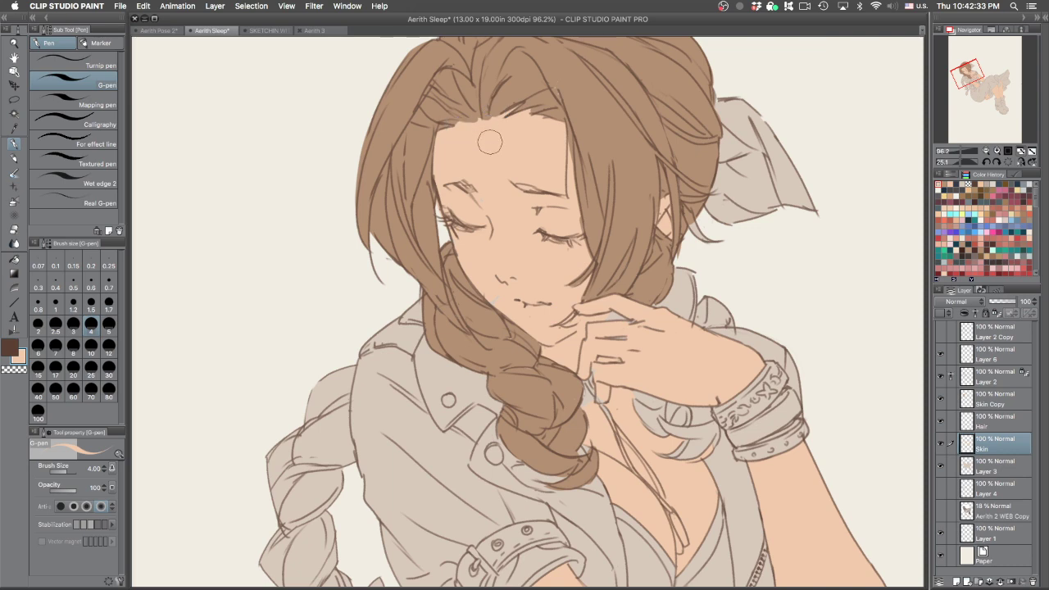
Set the G-pen size to 1.70 and paint the unfilled gaps on the fingers with the skin tone
{"action": "left_click_drag", "start_coordinate": [631, 300], "coordinate": [634, 321]}
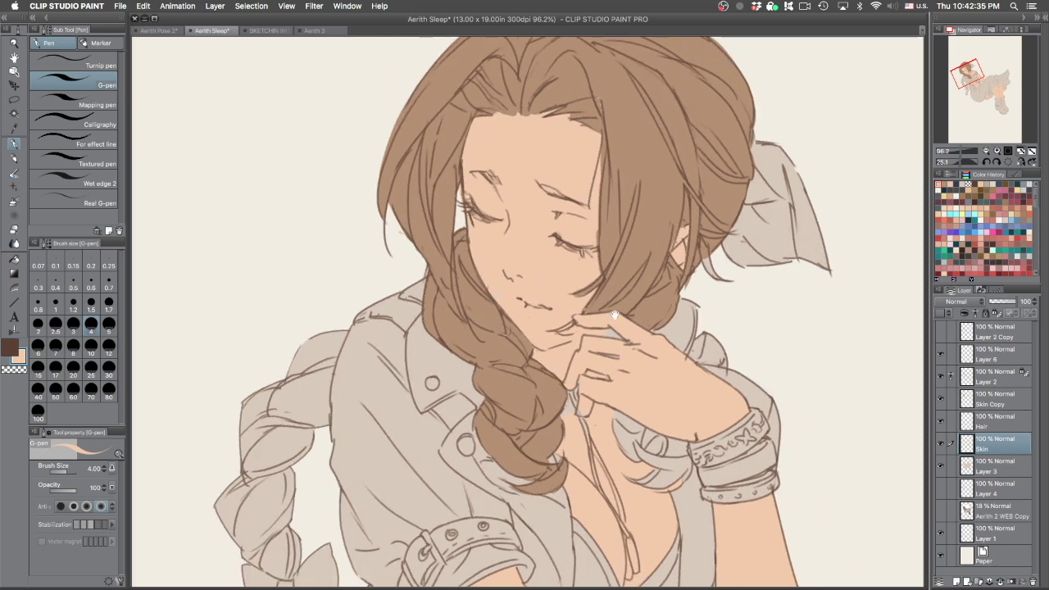
{"action": "left_click_drag", "start_coordinate": [496, 267], "coordinate": [569, 264]}
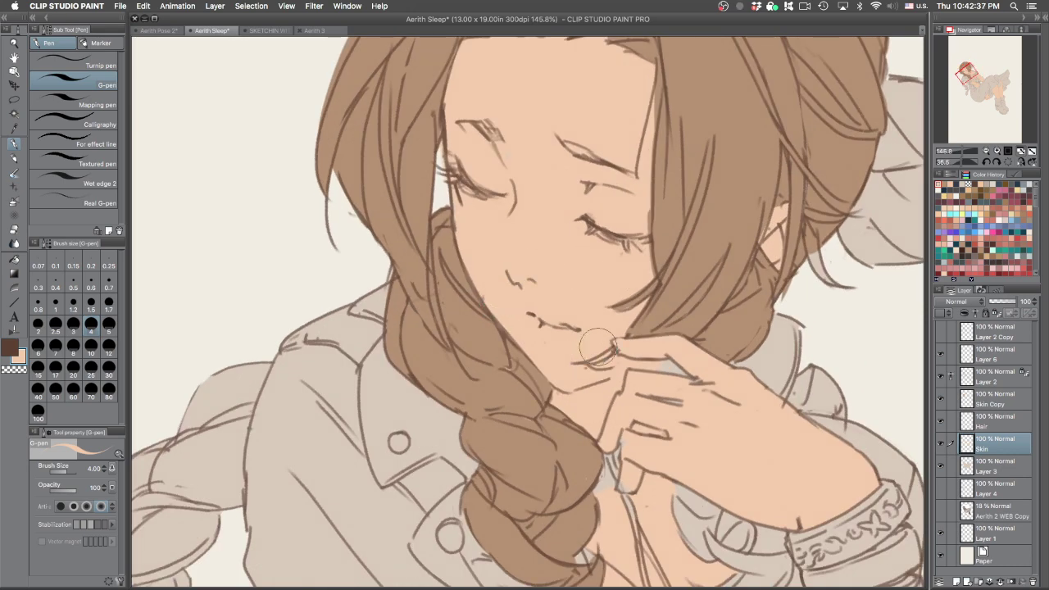
{"action": "key", "text": "bracketleft"}
{"action": "key", "text": "bracketleft"}
{"action": "key", "text": "bracketleft"}
{"action": "key", "text": "bracketleft"}
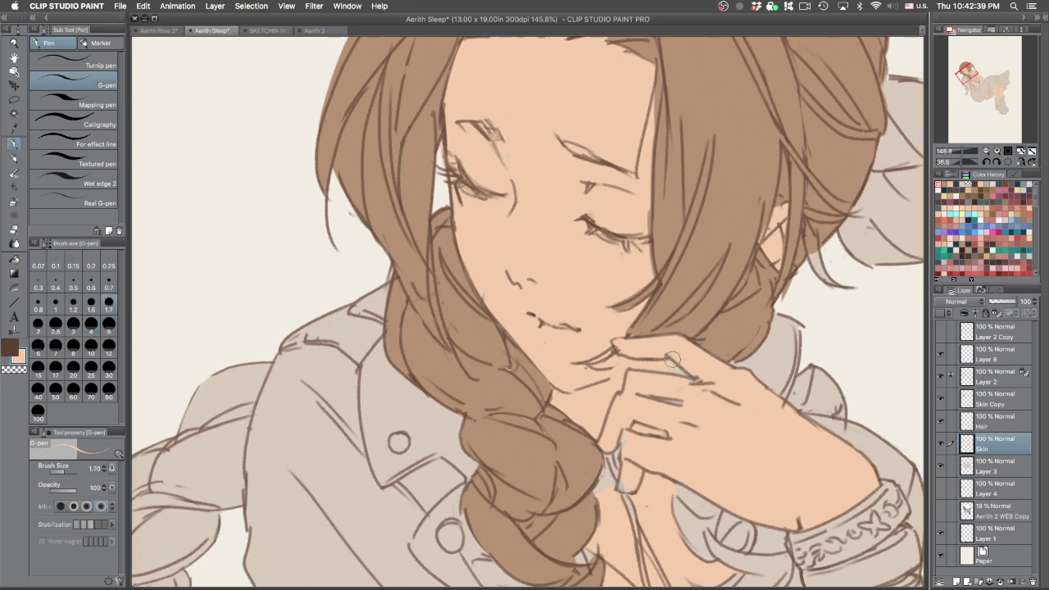
{"action": "left_click_drag", "start_coordinate": [762, 345], "coordinate": [776, 407]}
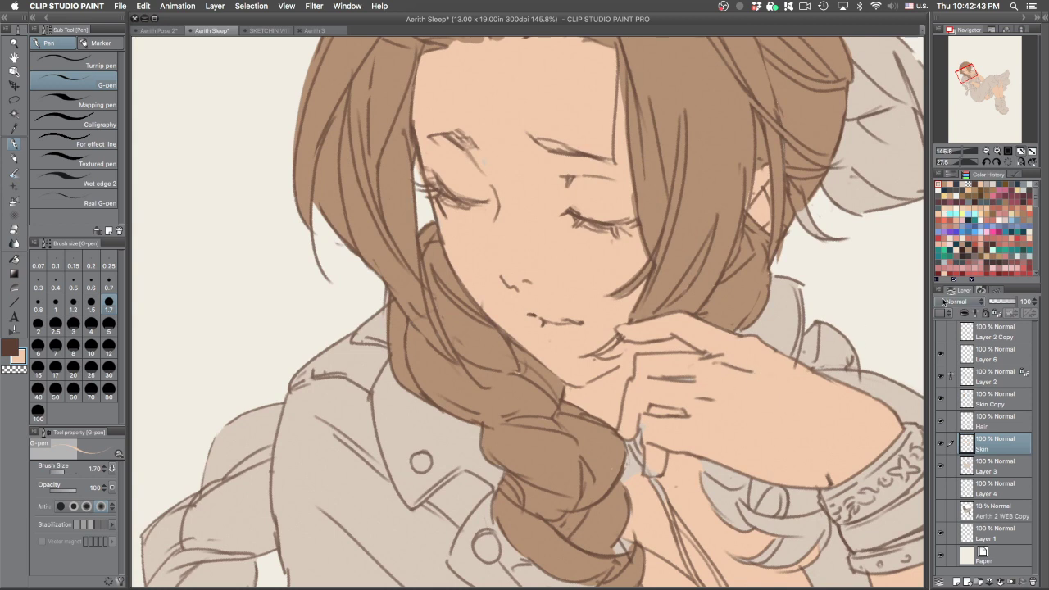
On the Hair layer, sample the hair colour and paint the strand tip beside the fingertips with the G-pen at size 1.00
{"action": "left_click", "coordinate": [1002, 425]}
{"action": "left_click", "coordinate": [712, 252], "text": "alt"}
{"action": "key", "text": "bracketleft"}
{"action": "key", "text": "bracketleft"}
{"action": "key", "text": "bracketleft"}
{"action": "mouse_move", "coordinate": [629, 332]}
{"action": "left_mouse_down"}
{"action": "mouse_move", "coordinate": [638, 326]}
{"action": "mouse_move", "coordinate": [594, 358]}
{"action": "mouse_move", "coordinate": [611, 353]}
{"action": "left_mouse_up"}
{"action": "key", "text": "super+z"}
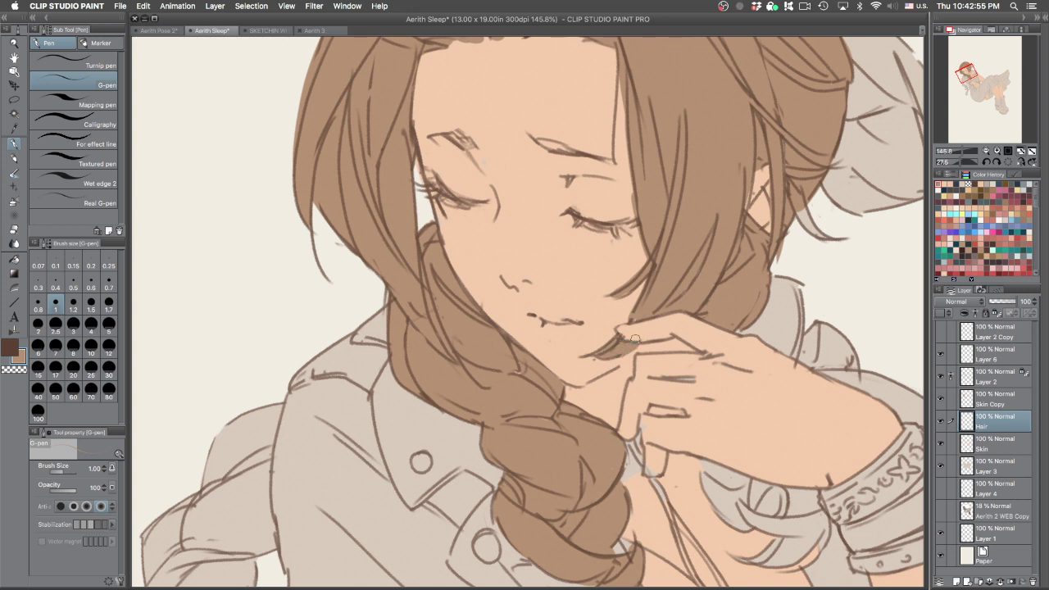
{"action": "key", "text": "super+z"}
{"action": "left_click_drag", "start_coordinate": [639, 346], "coordinate": [671, 343]}
{"action": "left_click_drag", "start_coordinate": [721, 309], "coordinate": [685, 280]}
Fill the braid sections behind the hand and the curls below the wrist with the hair colour on the Hair layer
{"action": "scroll", "coordinate": [685, 280], "scroll_direction": "down", "scroll_amount": 2}
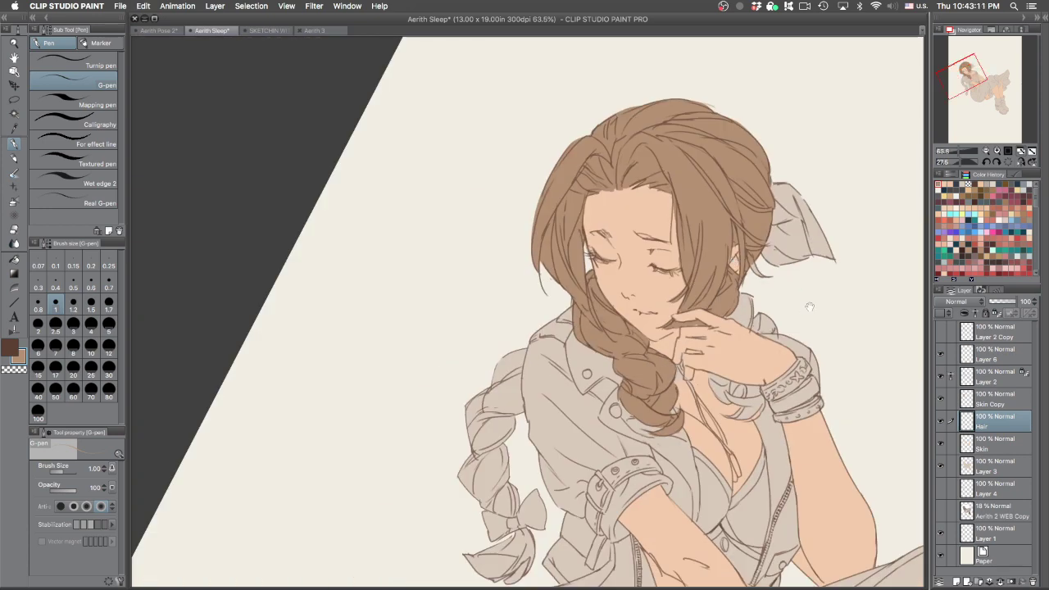
{"action": "scroll", "coordinate": [737, 364], "scroll_direction": "up", "scroll_amount": 2}
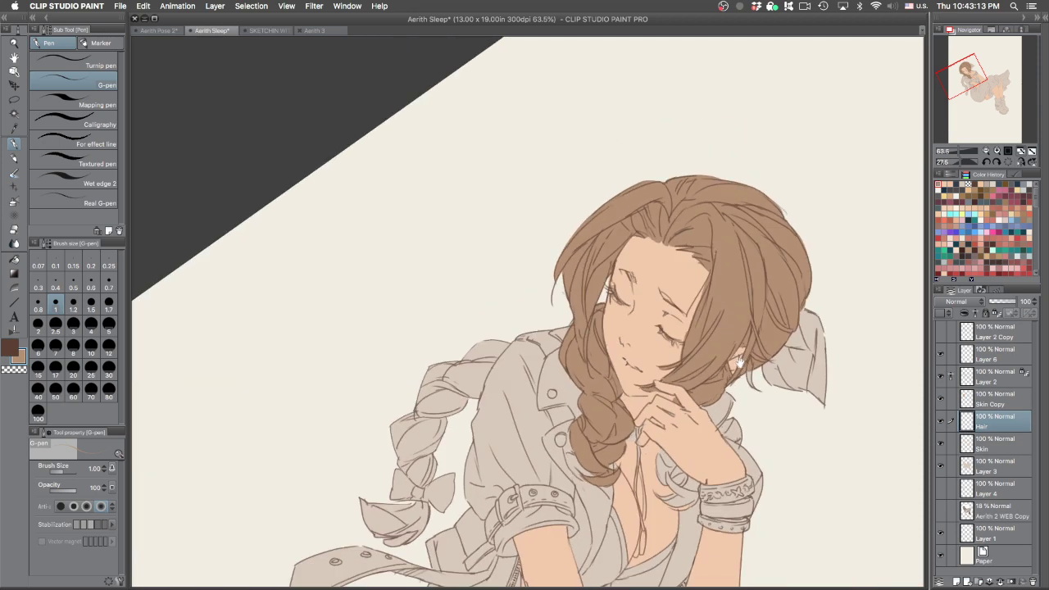
{"action": "scroll", "coordinate": [739, 383], "scroll_direction": "up", "scroll_amount": 1}
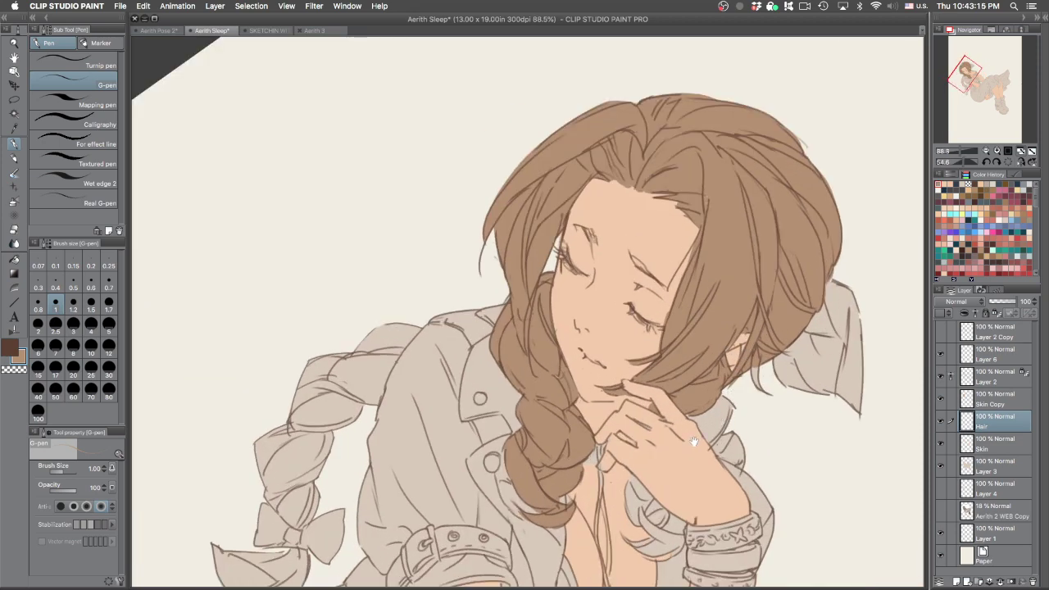
{"action": "scroll", "coordinate": [713, 435], "scroll_direction": "up", "scroll_amount": 1}
{"action": "scroll", "coordinate": [679, 291], "scroll_direction": "up", "scroll_amount": 1}
{"action": "key", "text": "g"}
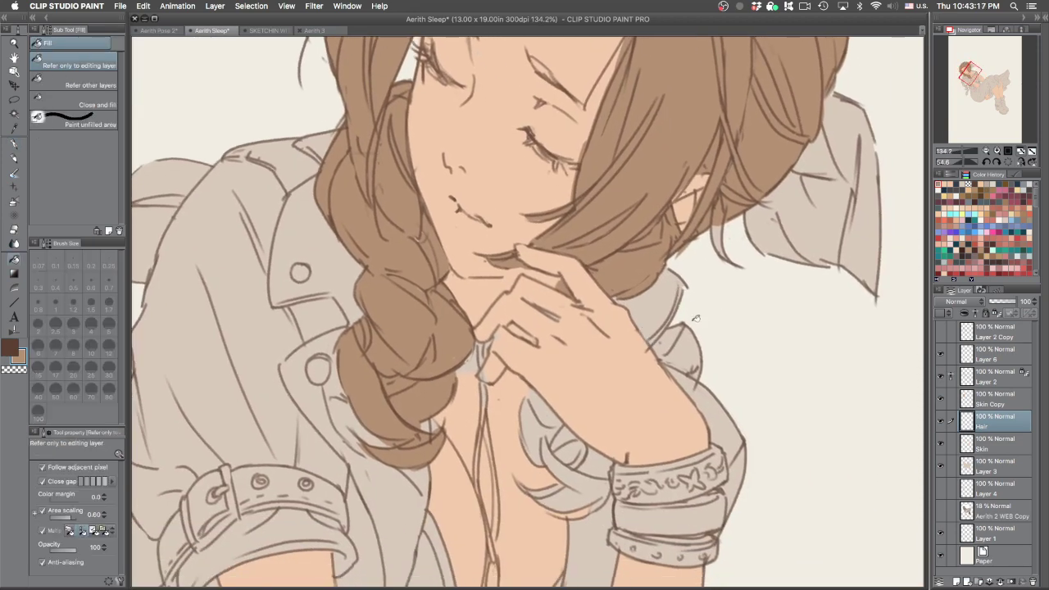
{"action": "left_click", "coordinate": [660, 313]}
{"action": "left_click", "coordinate": [680, 353]}
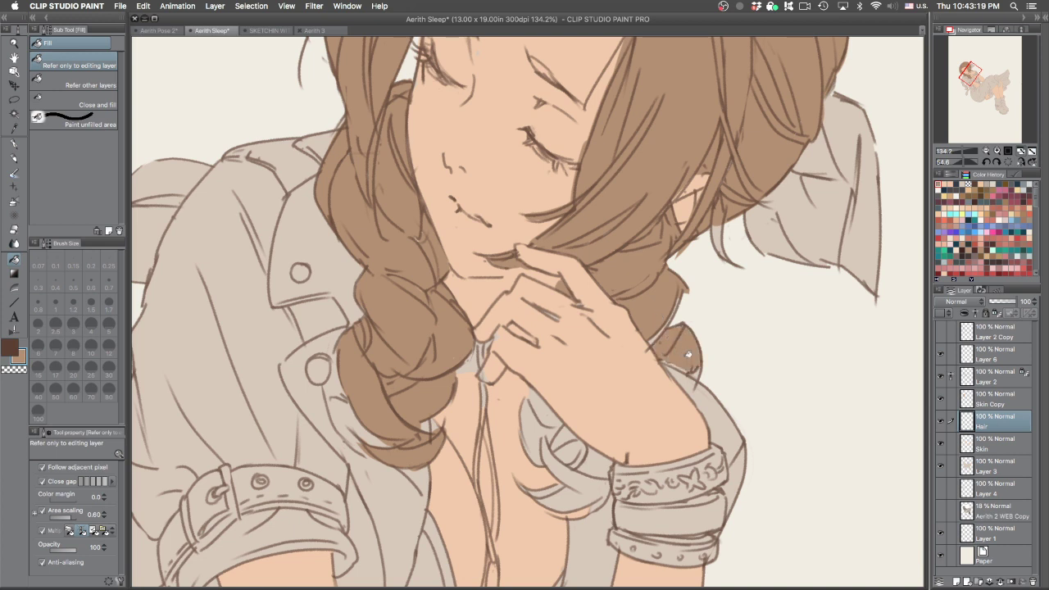
{"action": "left_click", "coordinate": [598, 483]}
{"action": "left_click", "coordinate": [585, 456]}
{"action": "left_click", "coordinate": [566, 435]}
{"action": "left_click", "coordinate": [544, 432]}
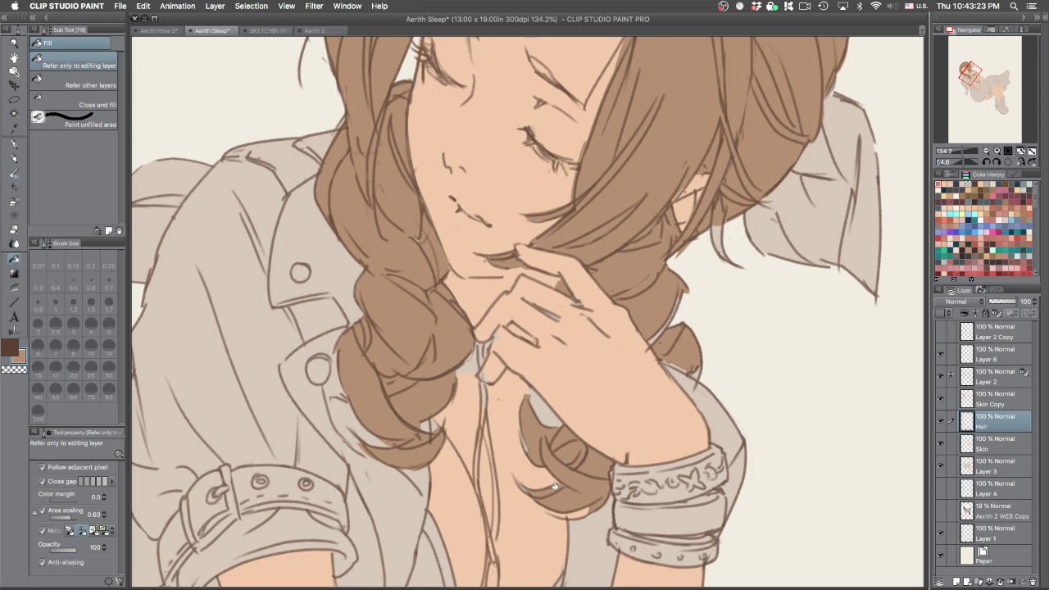
Touch up the hair flats on the curl below the hand and around the neighbouring strands with the Turnip pen at size 1.20
{"action": "key", "text": "p"}
{"action": "key", "text": "c"}
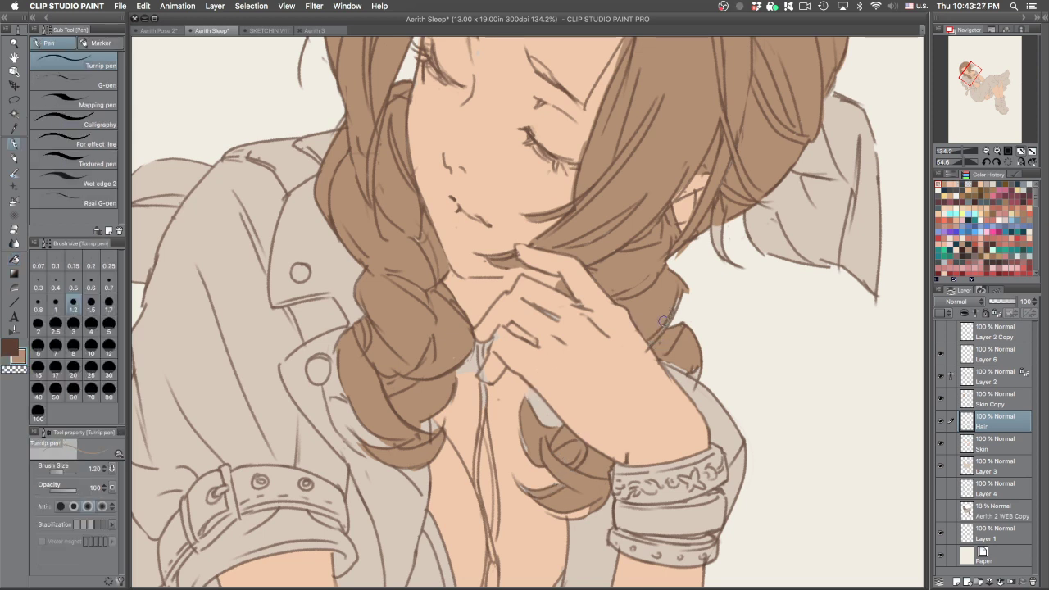
{"action": "key", "text": "c"}
{"action": "key", "text": "c"}
{"action": "mouse_move", "coordinate": [687, 368]}
{"action": "left_mouse_down"}
{"action": "mouse_move", "coordinate": [694, 372]}
{"action": "mouse_move", "coordinate": [714, 221]}
{"action": "mouse_move", "coordinate": [702, 195]}
{"action": "left_mouse_up"}
{"action": "mouse_move", "coordinate": [722, 376]}
{"action": "left_mouse_down"}
{"action": "mouse_move", "coordinate": [707, 417]}
{"action": "mouse_move", "coordinate": [743, 362]}
{"action": "mouse_move", "coordinate": [747, 280]}
{"action": "left_mouse_up"}
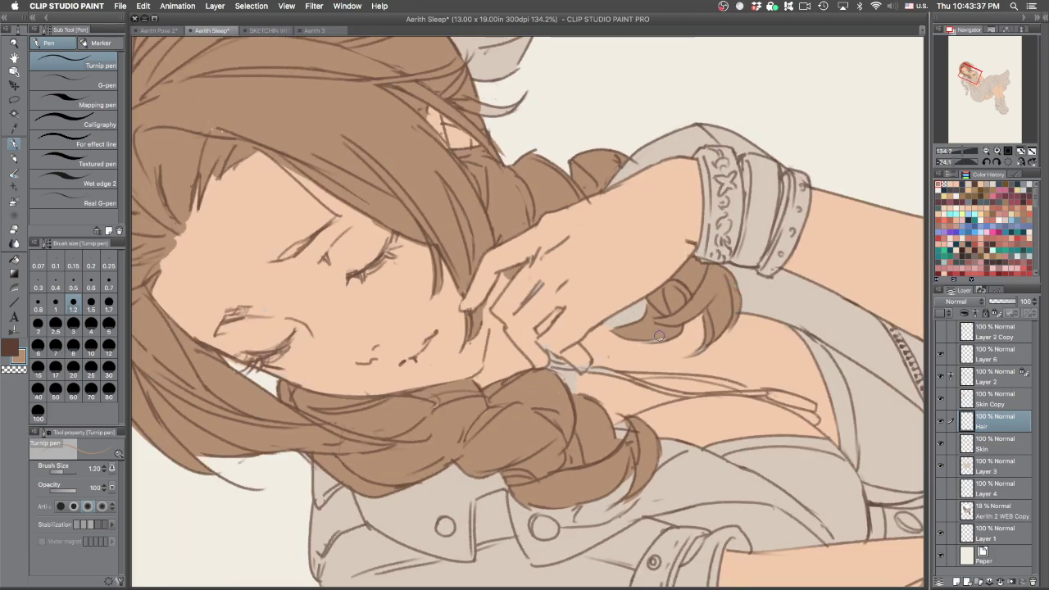
{"action": "left_click_drag", "start_coordinate": [765, 232], "coordinate": [493, 417]}
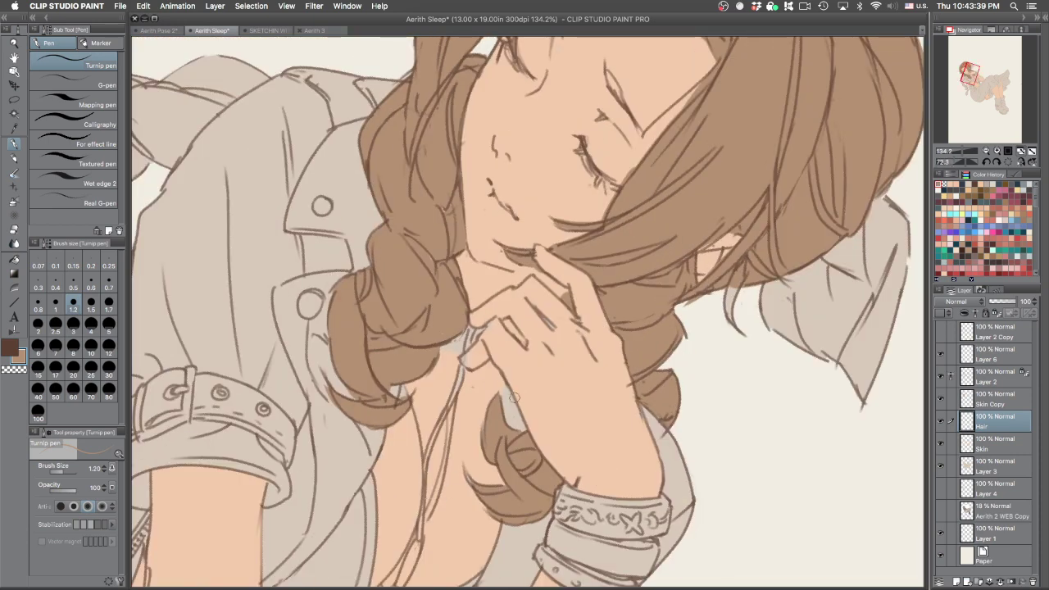
{"action": "key", "text": "super+z"}
{"action": "left_click_drag", "start_coordinate": [467, 471], "coordinate": [488, 486]}
{"action": "key", "text": "super+z"}
{"action": "left_click_drag", "start_coordinate": [660, 219], "coordinate": [550, 156]}
{"action": "left_click_drag", "start_coordinate": [590, 274], "coordinate": [566, 304]}
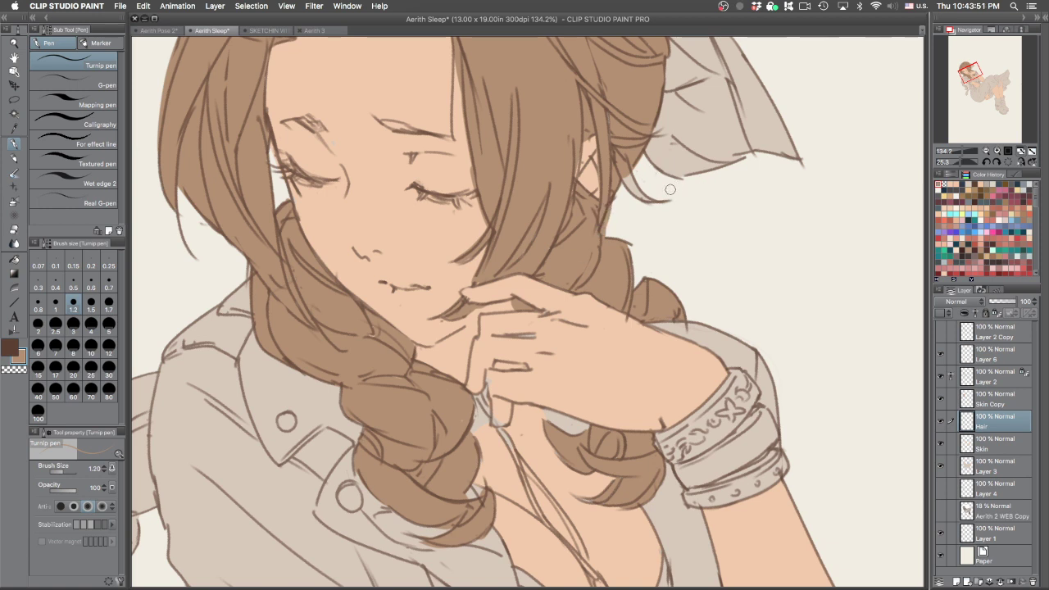
Toggle the line art on Layer 2 to check the flats, and make that layer active with the Turnip pen set to transparent colour
{"action": "key", "text": "g"}
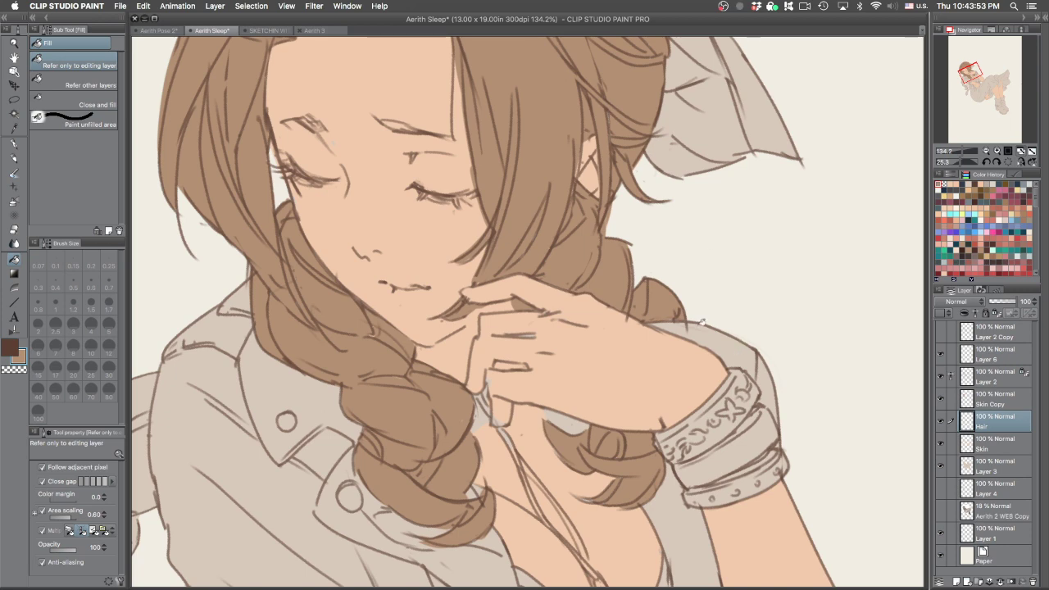
{"action": "left_click", "coordinate": [940, 376]}
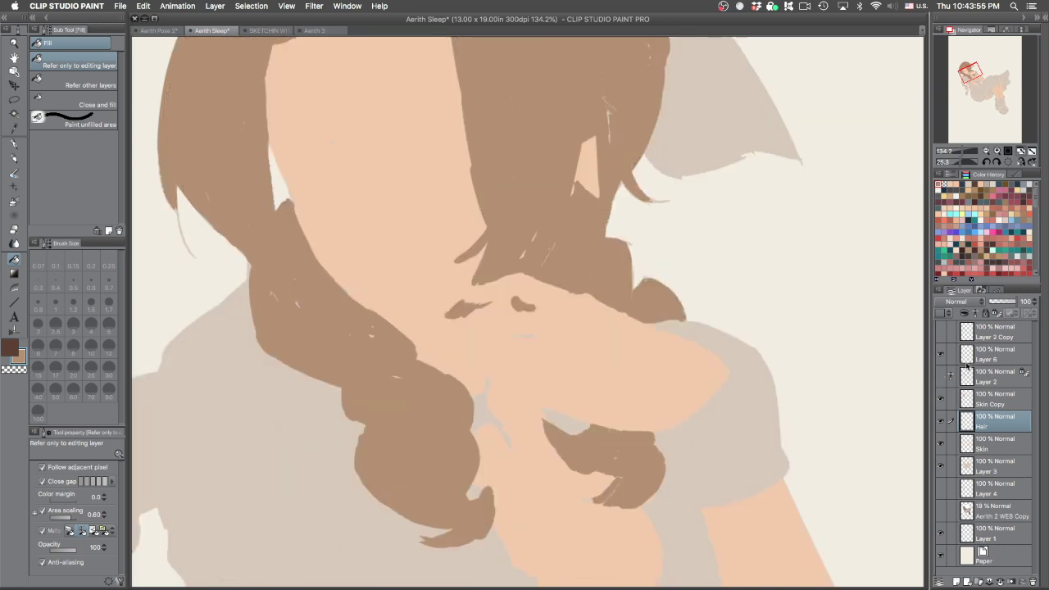
{"action": "left_click", "coordinate": [942, 376]}
{"action": "left_click", "coordinate": [983, 376]}
{"action": "key", "text": "p"}
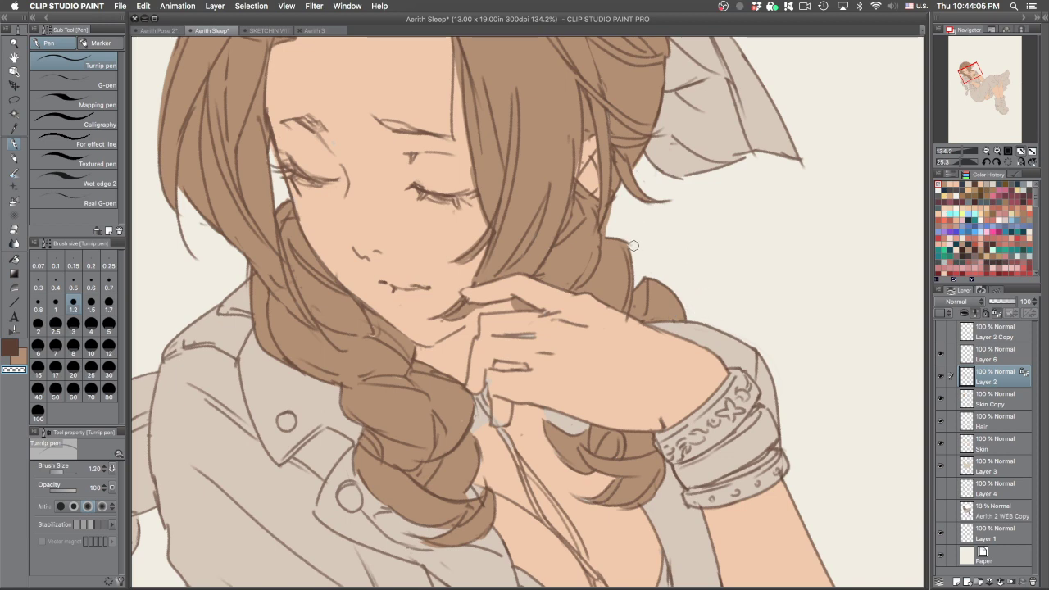
{"action": "scroll", "coordinate": [754, 298], "scroll_direction": "down", "scroll_amount": 5}
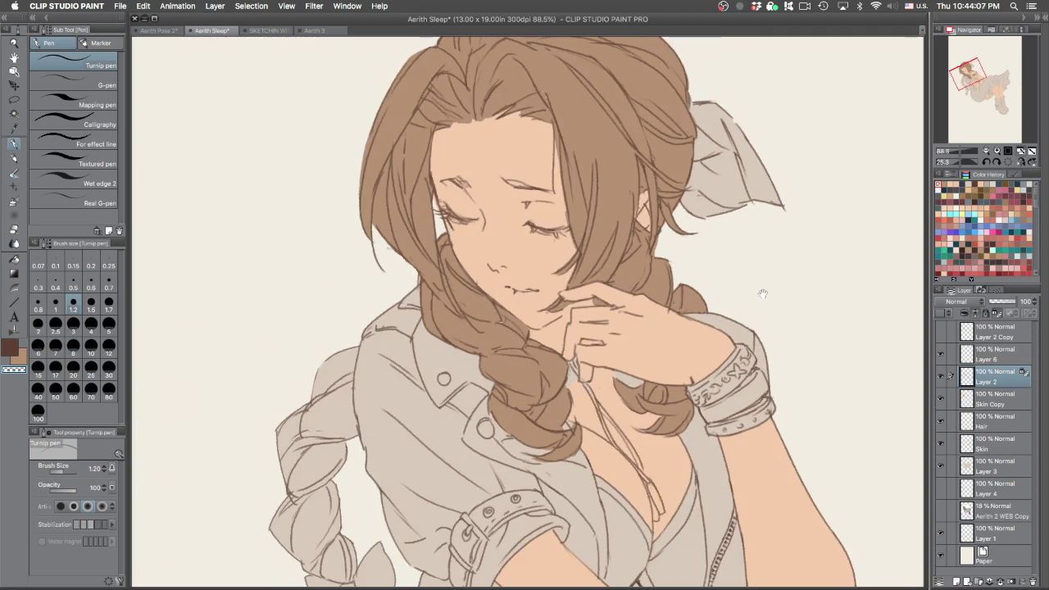
{"action": "scroll", "coordinate": [725, 371], "scroll_direction": "up", "scroll_amount": 3}
{"action": "left_click_drag", "start_coordinate": [725, 370], "coordinate": [711, 261]}
{"action": "scroll", "coordinate": [773, 266], "scroll_direction": "down", "scroll_amount": 2}
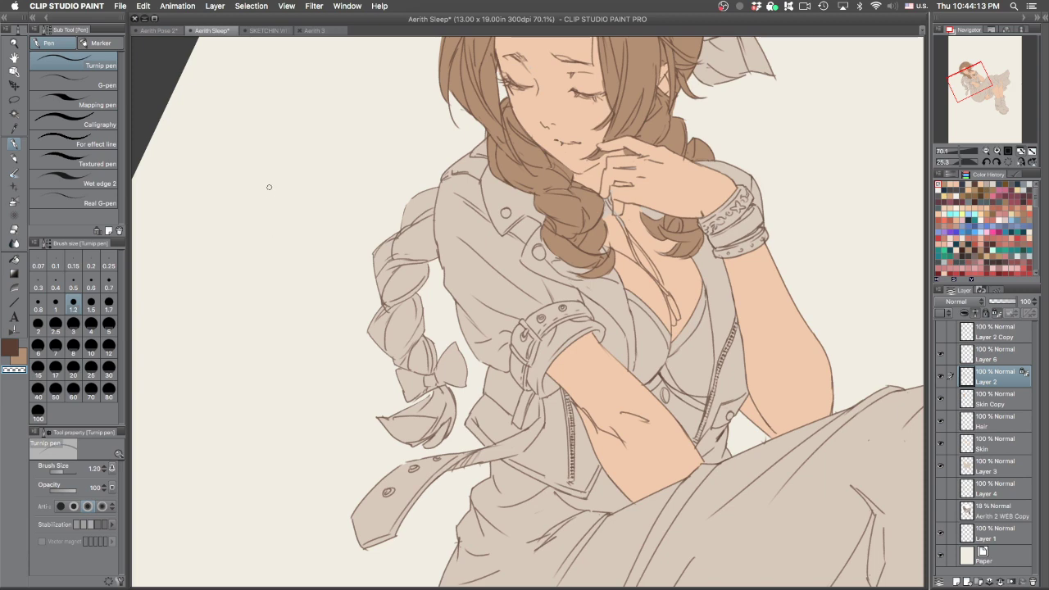
Sample the red of the jacket in the Aerith Pose 2 document and return to the Aerith Sleep document
{"action": "left_click", "coordinate": [163, 33]}
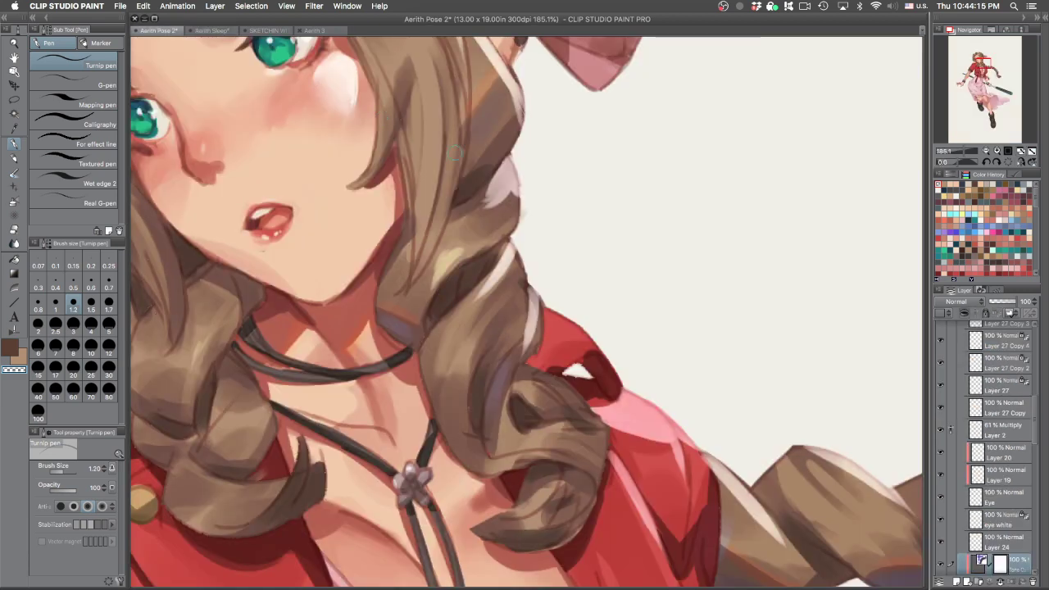
{"action": "left_click_drag", "start_coordinate": [586, 385], "coordinate": [611, 214]}
{"action": "scroll", "coordinate": [583, 320], "scroll_direction": "down", "scroll_amount": 3}
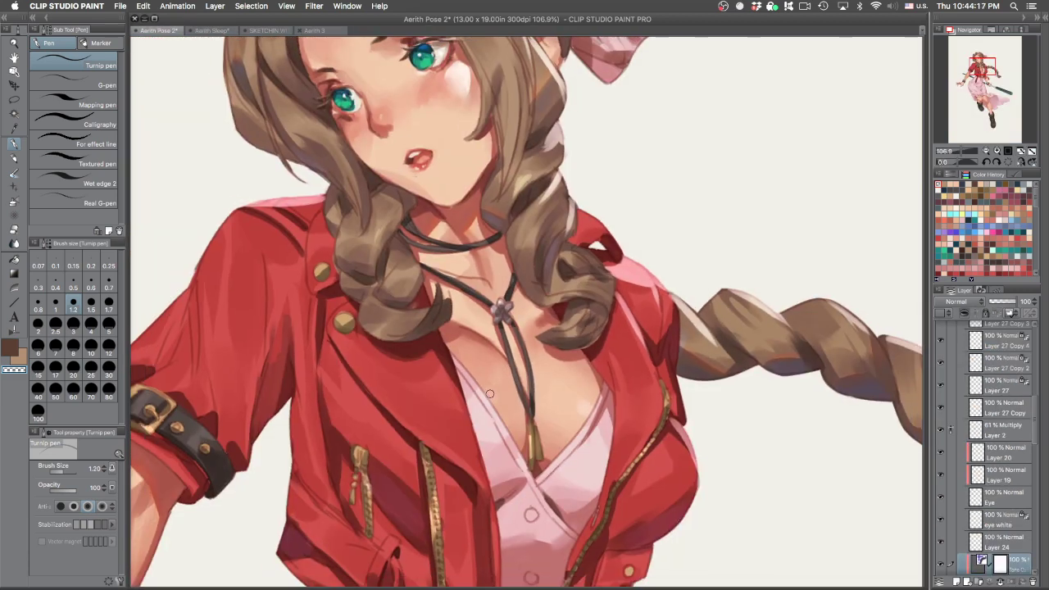
{"action": "key", "text": "g"}
{"action": "left_click", "coordinate": [445, 351], "text": "alt"}
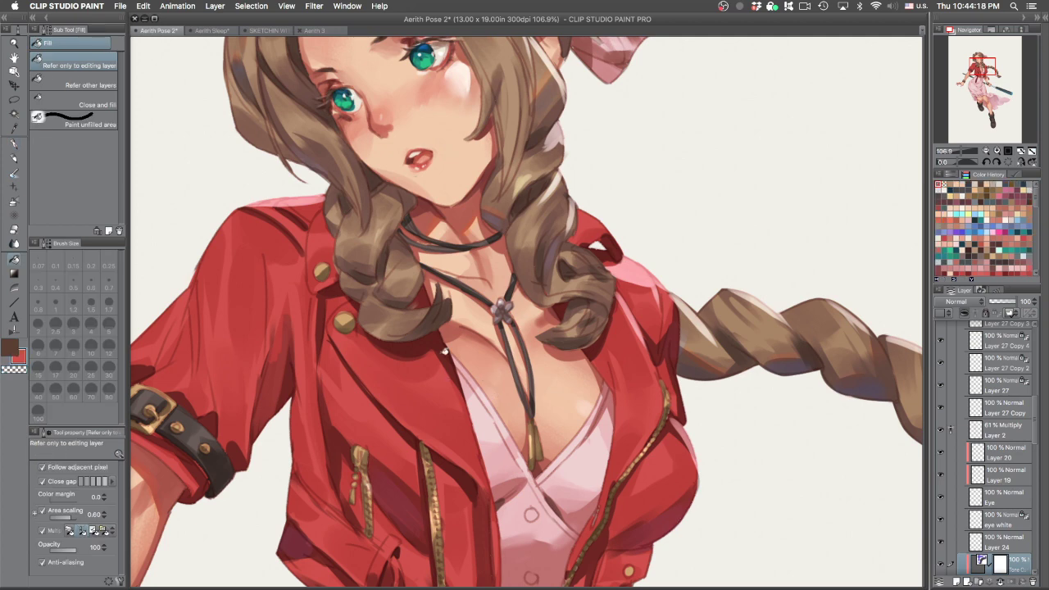
{"action": "left_click", "coordinate": [270, 32]}
{"action": "left_click", "coordinate": [211, 31]}
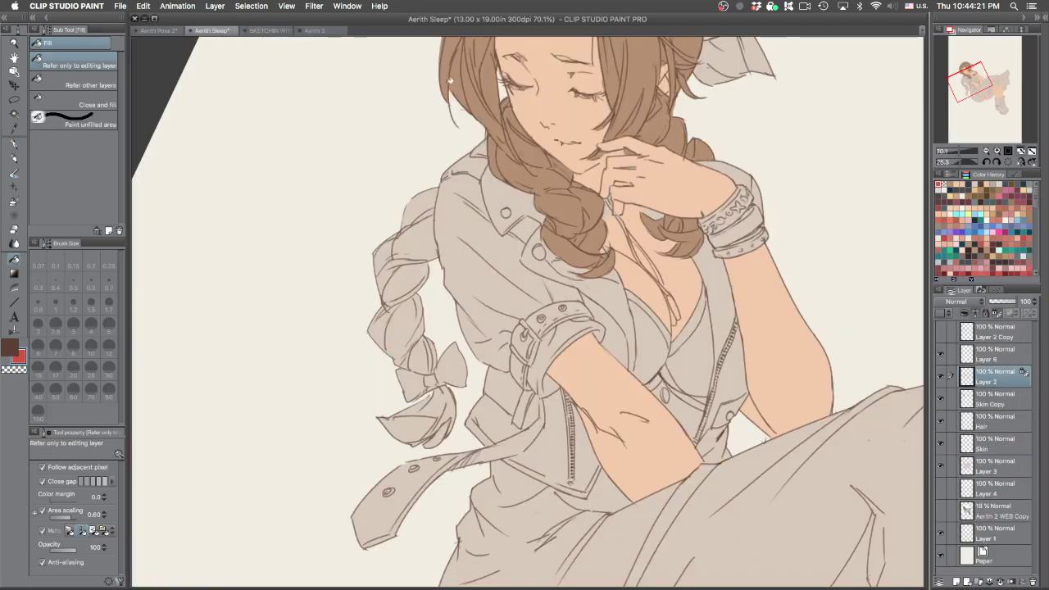
Check the Skin Copy and Hair layers by toggling them, merge Skin Copy down into Hair, and add a new layer above it
{"action": "left_click_drag", "start_coordinate": [627, 304], "coordinate": [578, 321]}
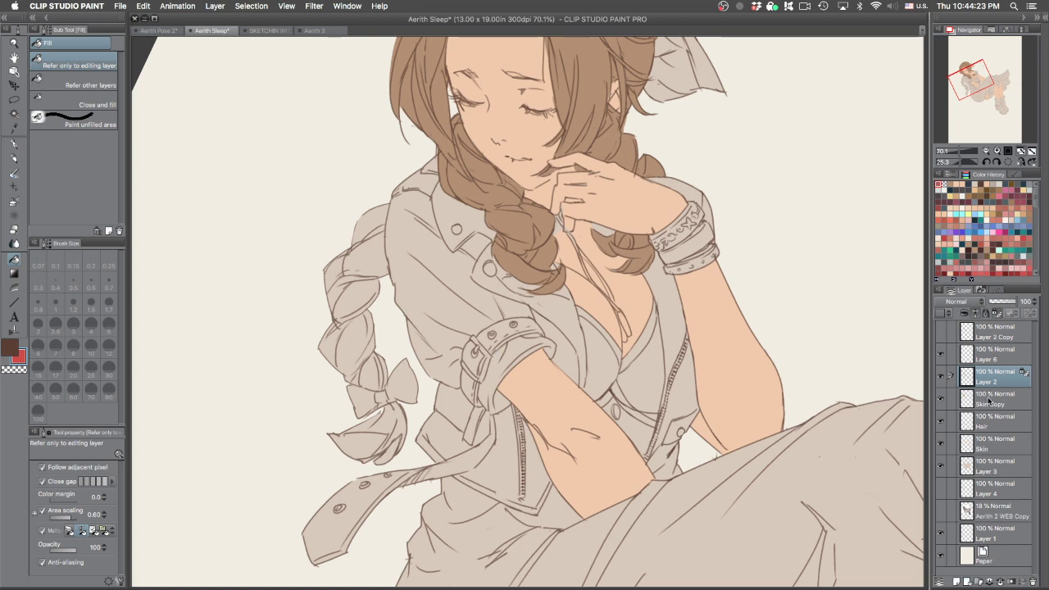
{"action": "left_click", "coordinate": [990, 401]}
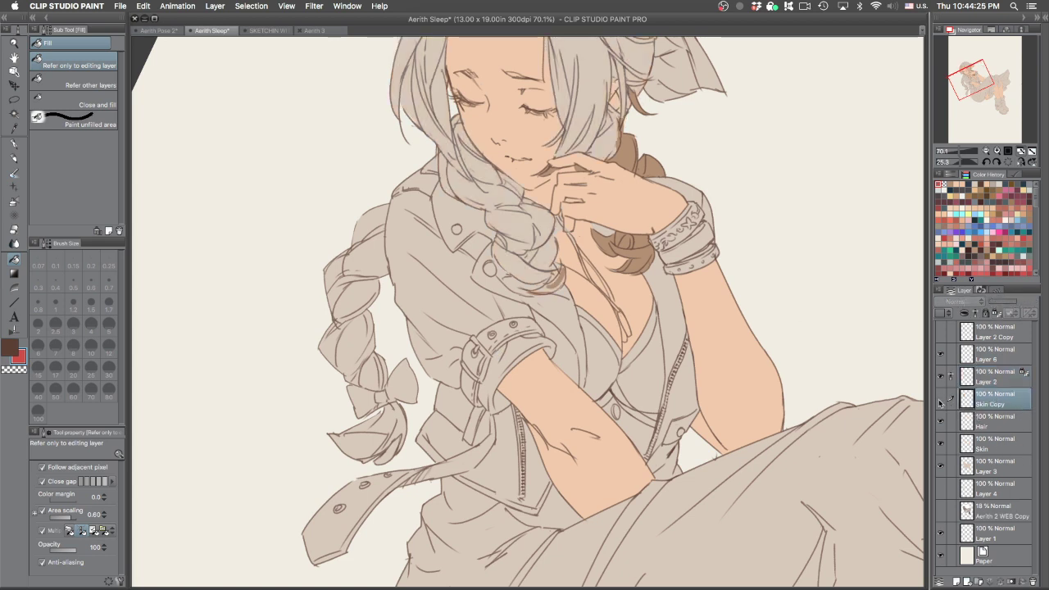
{"action": "left_click", "coordinate": [941, 421]}
{"action": "left_click", "coordinate": [940, 421]}
{"action": "left_click", "coordinate": [941, 420]}
{"action": "left_click", "coordinate": [981, 422]}
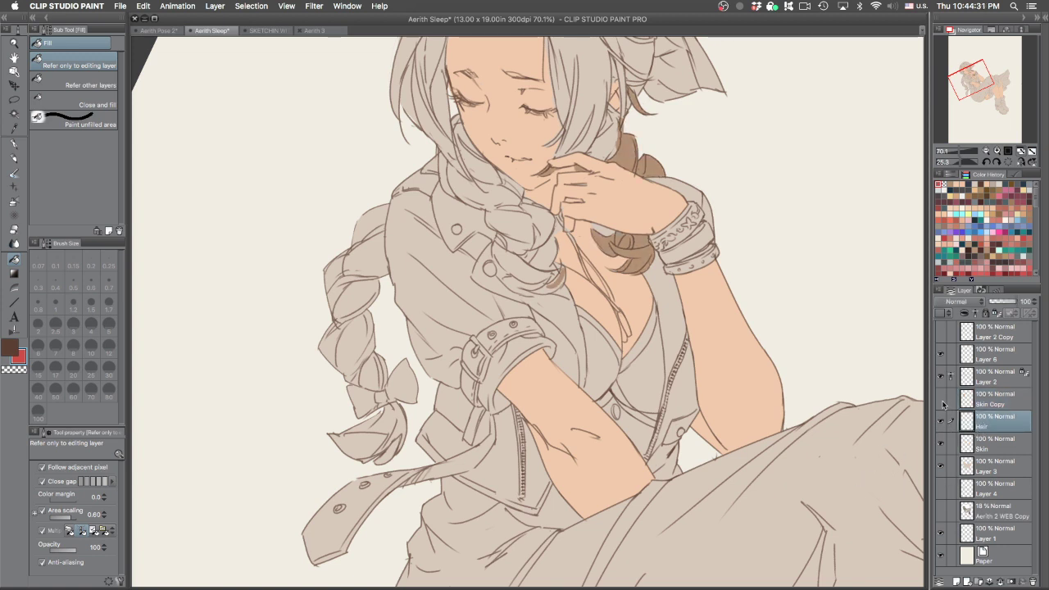
{"action": "left_click", "coordinate": [941, 403]}
{"action": "left_click", "coordinate": [989, 402]}
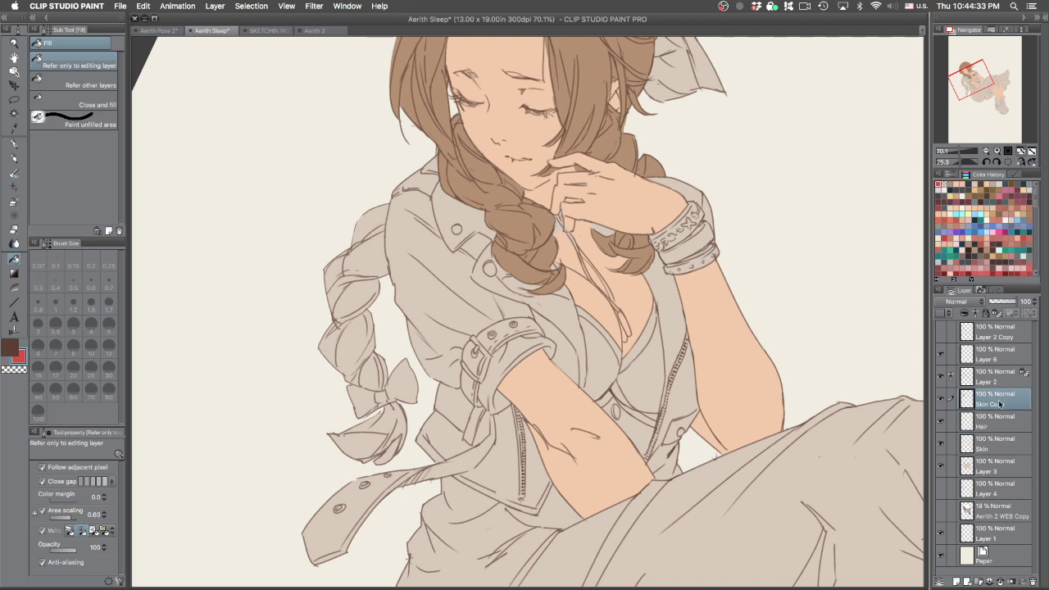
{"action": "key", "text": "super+e"}
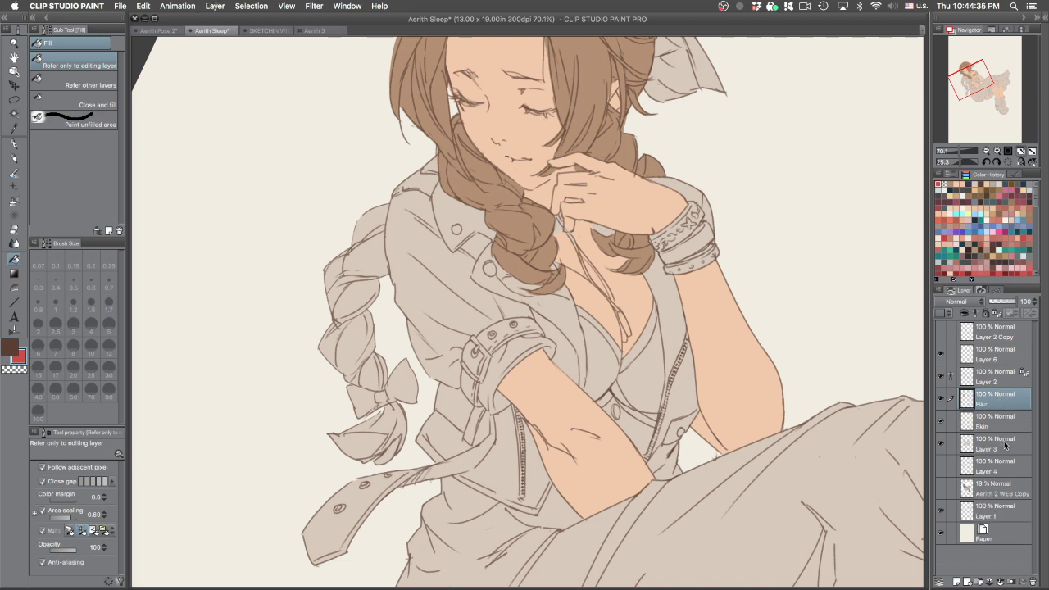
{"action": "left_click", "coordinate": [941, 399]}
{"action": "left_click", "coordinate": [941, 399]}
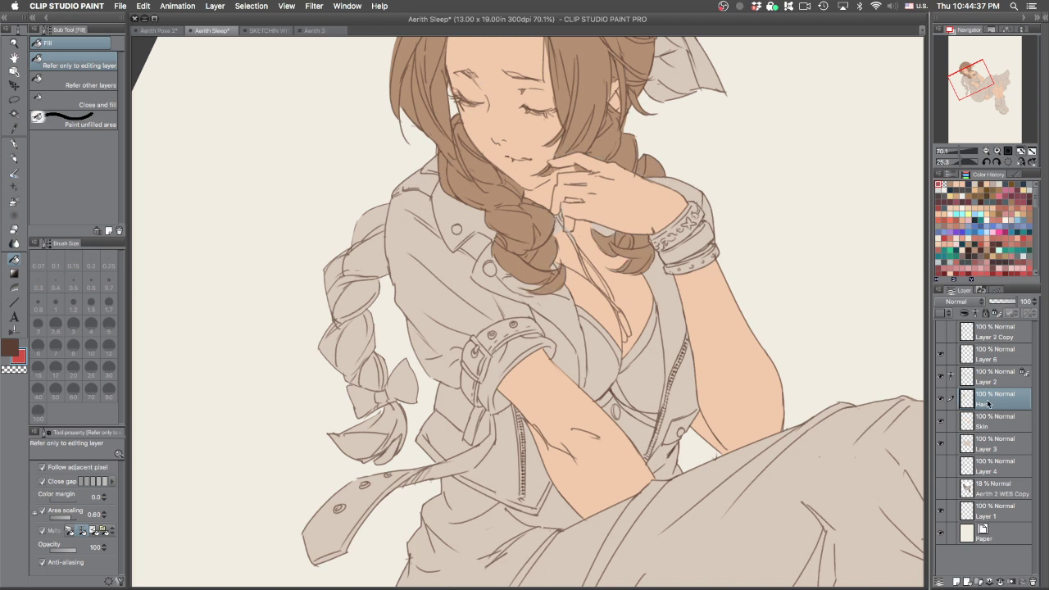
{"action": "left_click", "coordinate": [955, 582]}
Try a red fill that refers to other layers and a Turnip pen stroke on the jacket front, and undo both
{"action": "key", "text": "g"}
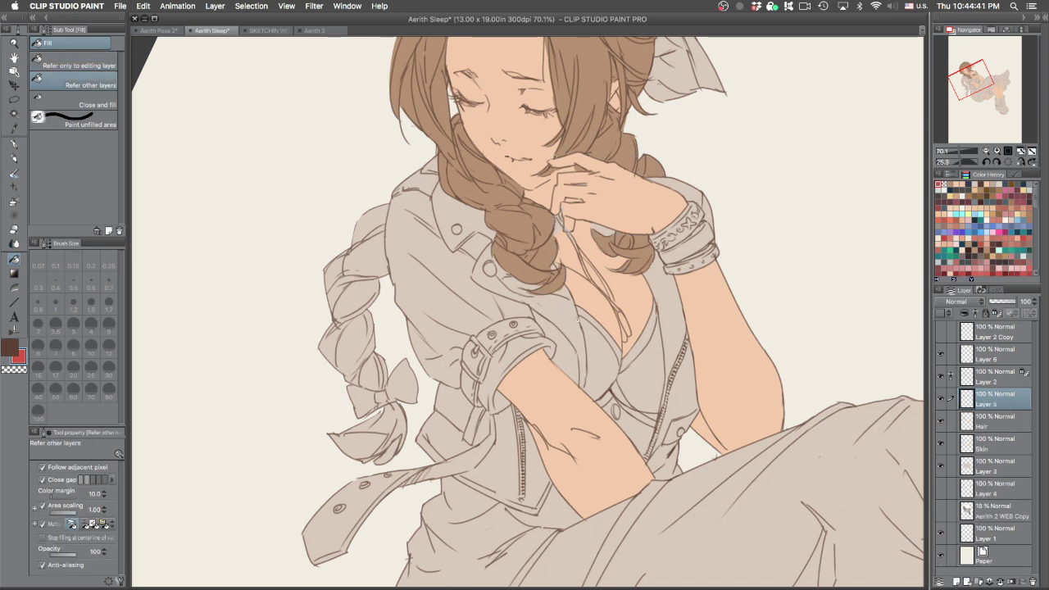
{"action": "scroll", "coordinate": [580, 320], "scroll_direction": "up", "scroll_amount": 2}
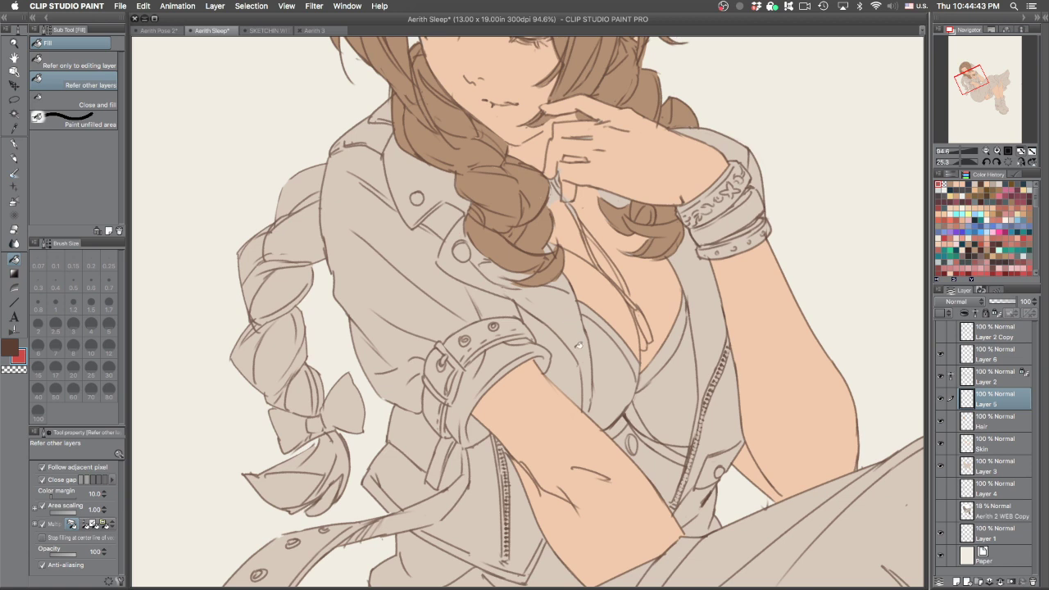
{"action": "left_click", "coordinate": [583, 351]}
{"action": "key", "text": "super+z"}
{"action": "key", "text": "p"}
{"action": "scroll", "coordinate": [590, 389], "scroll_direction": "up", "scroll_amount": 1}
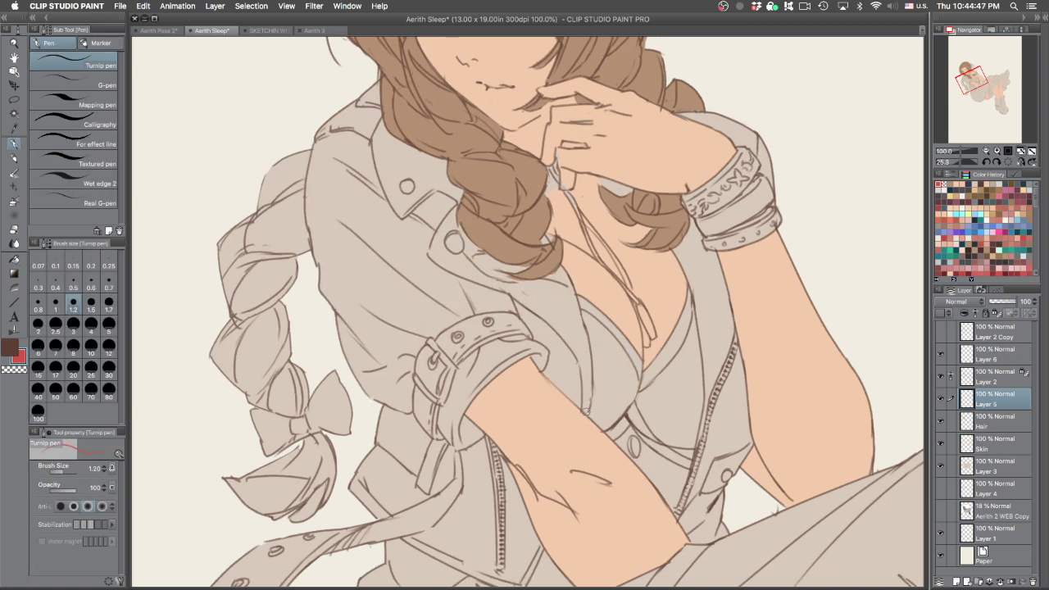
{"action": "left_click_drag", "start_coordinate": [585, 414], "coordinate": [588, 397]}
{"action": "key", "text": "super+z"}
{"action": "key", "text": "super+z"}
{"action": "key", "text": "super+z"}
{"action": "key", "text": "super+z"}
Move the new layer below the Hair layer and rename it Jacket
{"action": "left_click_drag", "start_coordinate": [992, 400], "coordinate": [989, 424]}
{"action": "double_click", "coordinate": [989, 426]}
{"action": "type", "text": "Jacket"}
{"action": "key", "text": "Return"}
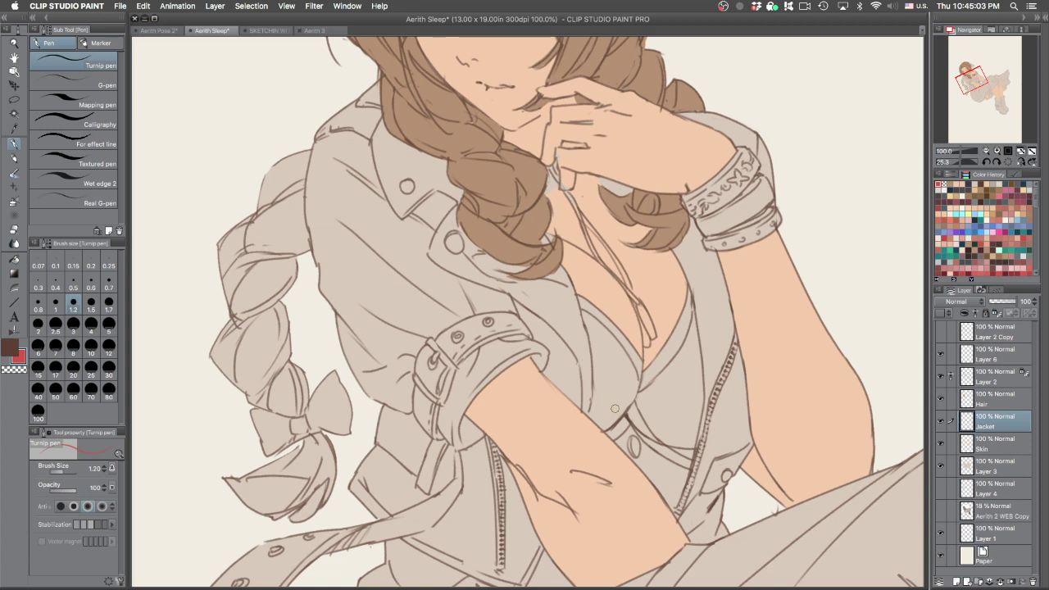
Fill the jacket's upper sleeve and front panel with the sampled red on the Jacket layer, referring only to the editing layer
{"action": "key", "text": "g"}
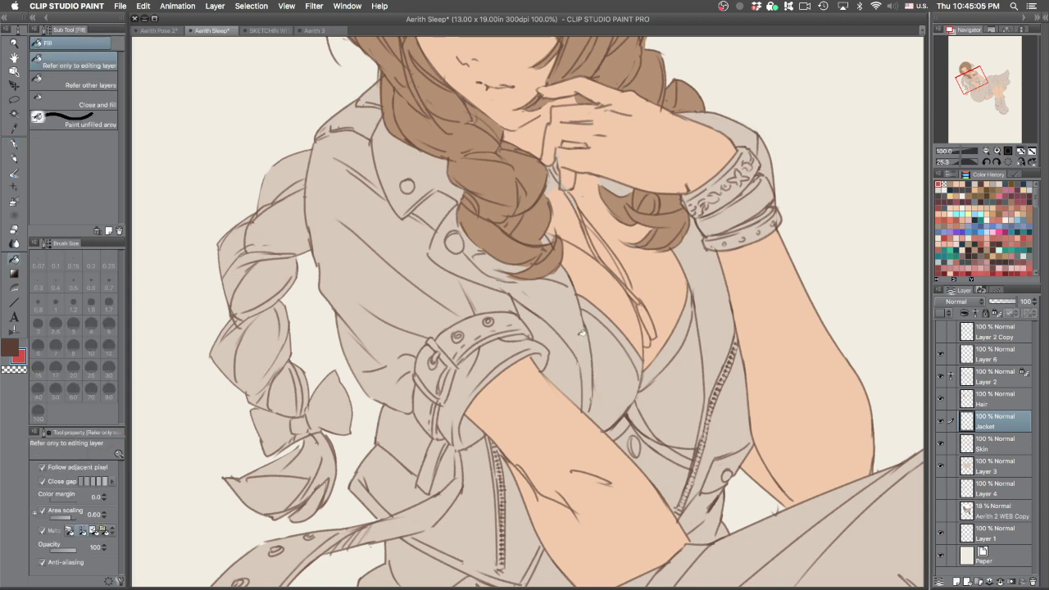
{"action": "left_click", "coordinate": [571, 304]}
{"action": "mouse_move", "coordinate": [582, 346]}
{"action": "left_mouse_down"}
{"action": "mouse_move", "coordinate": [583, 410]}
{"action": "mouse_move", "coordinate": [565, 338]}
{"action": "mouse_move", "coordinate": [497, 284]}
{"action": "mouse_move", "coordinate": [442, 217]}
{"action": "mouse_move", "coordinate": [463, 266]}
{"action": "mouse_move", "coordinate": [448, 286]}
{"action": "left_mouse_up"}
{"action": "mouse_move", "coordinate": [379, 339]}
{"action": "left_mouse_down"}
{"action": "mouse_move", "coordinate": [386, 371]}
{"action": "mouse_move", "coordinate": [392, 364]}
{"action": "mouse_move", "coordinate": [365, 350]}
{"action": "left_mouse_up"}
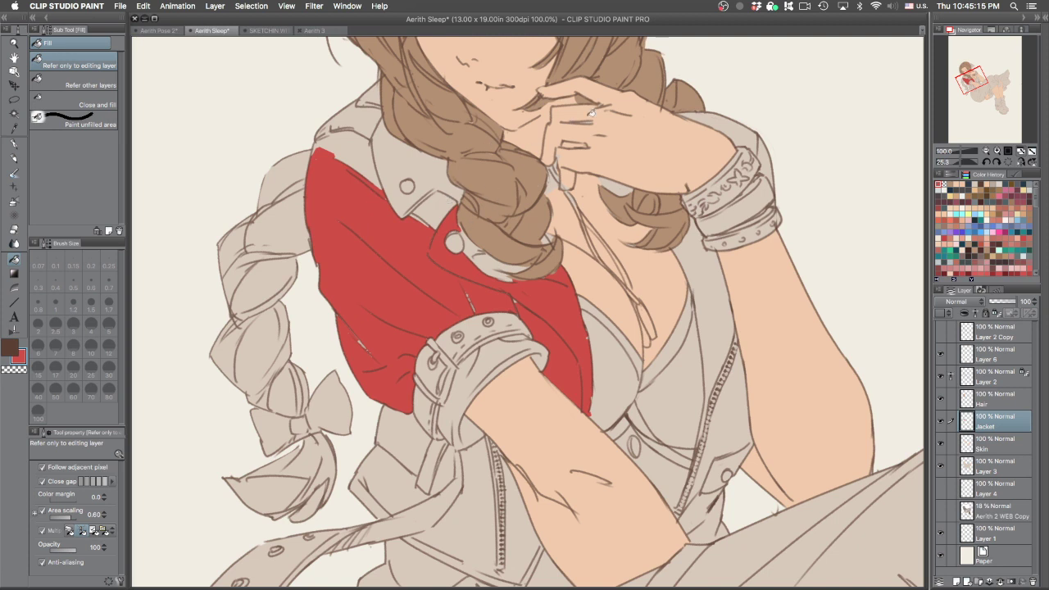
Fill the jacket's collar, pocket flap and rolled sleeve cuff with red on the Jacket layer
{"action": "mouse_move", "coordinate": [436, 197]}
{"action": "left_mouse_down"}
{"action": "mouse_move", "coordinate": [428, 172]}
{"action": "mouse_move", "coordinate": [395, 158]}
{"action": "mouse_move", "coordinate": [377, 166]}
{"action": "mouse_move", "coordinate": [374, 99]}
{"action": "left_mouse_up"}
{"action": "left_click_drag", "start_coordinate": [508, 431], "coordinate": [513, 373]}
{"action": "left_click_drag", "start_coordinate": [547, 295], "coordinate": [509, 299]}
{"action": "left_click", "coordinate": [523, 281]}
{"action": "left_click", "coordinate": [473, 319]}
{"action": "left_click", "coordinate": [462, 353]}
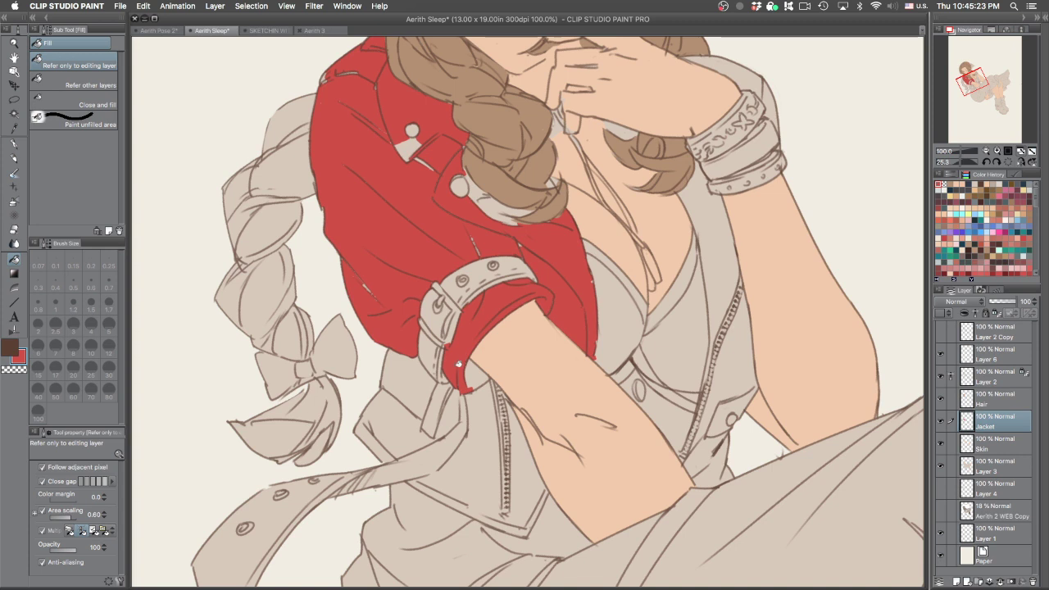
{"action": "left_click_drag", "start_coordinate": [475, 371], "coordinate": [472, 383]}
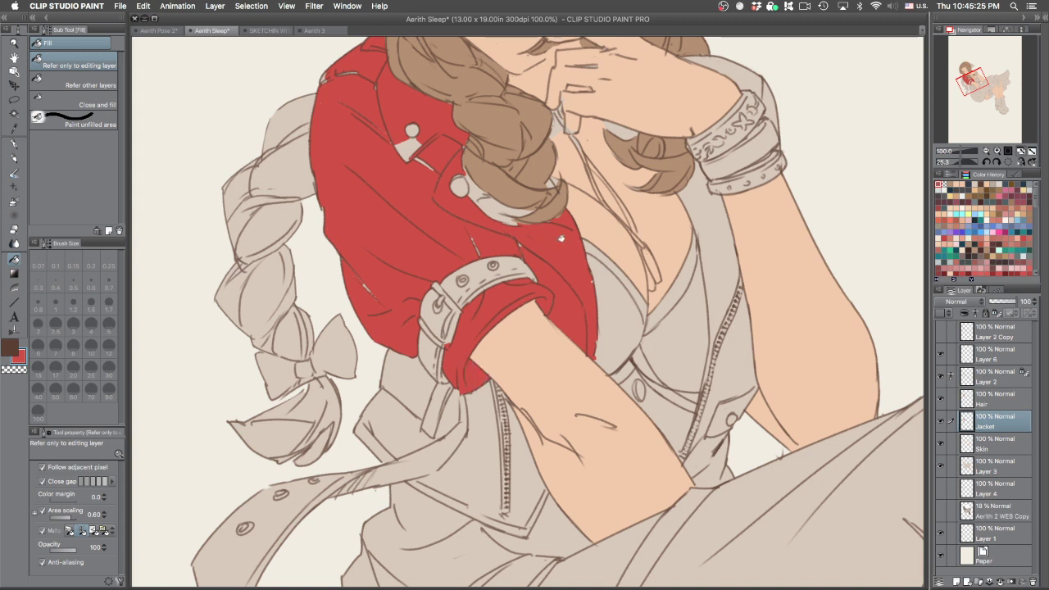
Paint red over the gaps at the shoulder seam, collar snap and flap button with the Turnip pen
{"action": "key", "text": "p"}
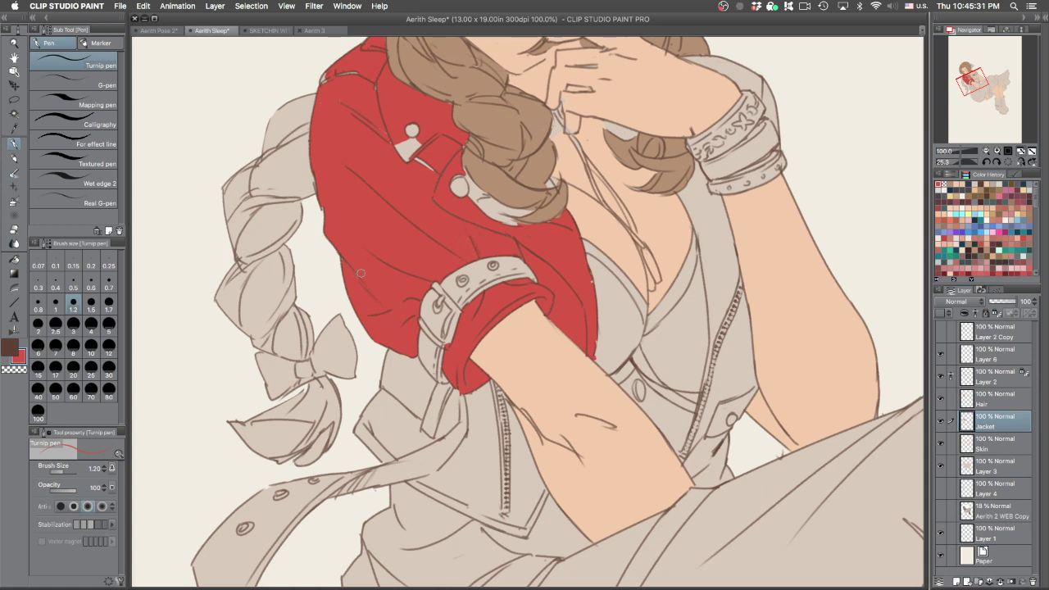
{"action": "mouse_move", "coordinate": [324, 85]}
{"action": "left_mouse_down"}
{"action": "mouse_move", "coordinate": [329, 75]}
{"action": "mouse_move", "coordinate": [359, 75]}
{"action": "left_mouse_up"}
{"action": "left_click_drag", "start_coordinate": [411, 126], "coordinate": [402, 154]}
{"action": "mouse_move", "coordinate": [404, 158]}
{"action": "left_mouse_down"}
{"action": "mouse_move", "coordinate": [409, 136]}
{"action": "mouse_move", "coordinate": [421, 143]}
{"action": "left_mouse_up"}
{"action": "left_click_drag", "start_coordinate": [449, 185], "coordinate": [479, 205]}
{"action": "left_click_drag", "start_coordinate": [462, 170], "coordinate": [479, 194]}
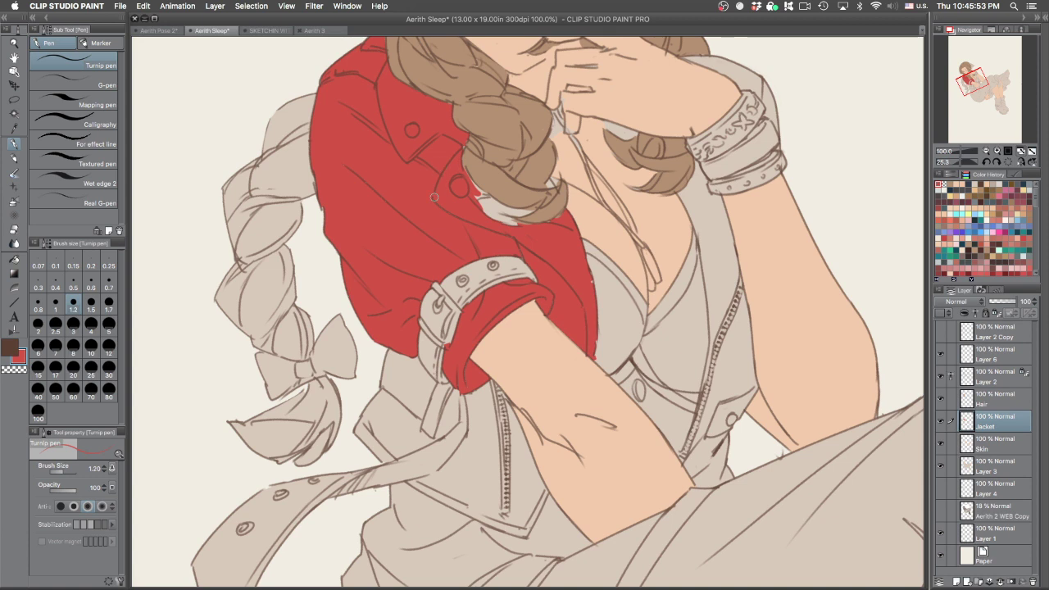
{"action": "left_click_drag", "start_coordinate": [482, 191], "coordinate": [494, 201]}
Flip the canvas horizontally and paint the gap between the hair curl and the jacket front red
{"action": "left_click", "coordinate": [1022, 162]}
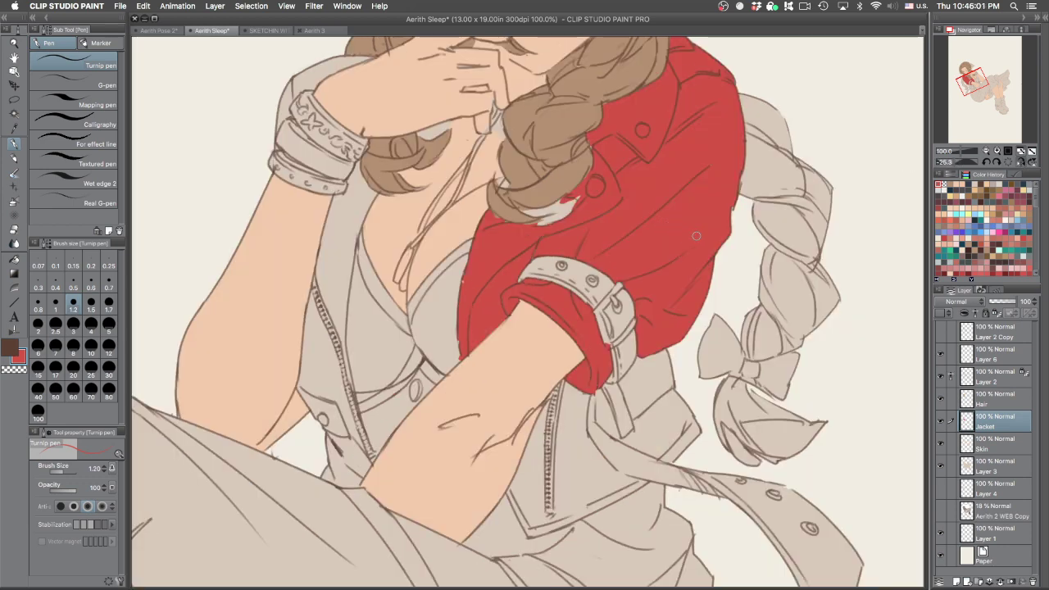
{"action": "left_click_drag", "start_coordinate": [705, 186], "coordinate": [645, 128]}
{"action": "mouse_move", "coordinate": [534, 186]}
{"action": "left_mouse_down"}
{"action": "mouse_move", "coordinate": [516, 216]}
{"action": "mouse_move", "coordinate": [528, 190]}
{"action": "mouse_move", "coordinate": [522, 199]}
{"action": "left_mouse_up"}
{"action": "key", "text": "super+z"}
{"action": "key", "text": "super+z"}
{"action": "mouse_move", "coordinate": [529, 195]}
{"action": "left_mouse_down"}
{"action": "mouse_move", "coordinate": [517, 220]}
{"action": "mouse_move", "coordinate": [520, 205]}
{"action": "mouse_move", "coordinate": [503, 223]}
{"action": "mouse_move", "coordinate": [513, 202]}
{"action": "mouse_move", "coordinate": [493, 218]}
{"action": "mouse_move", "coordinate": [504, 212]}
{"action": "left_mouse_up"}
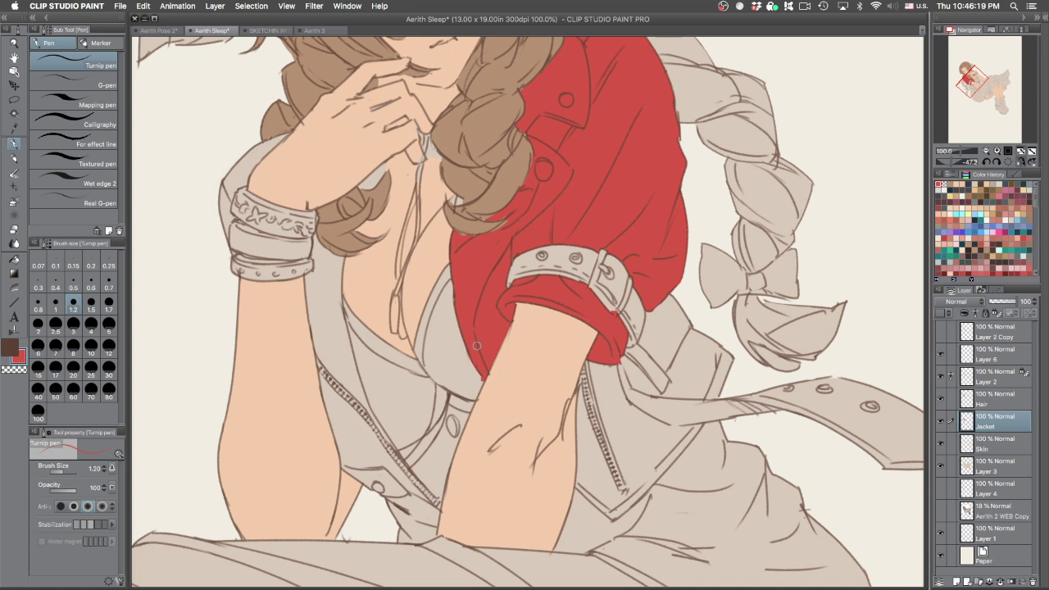
Fill the opposite front panel of the jacket, including its strip beside the zipper and lower hem, with red
{"action": "key", "text": "g"}
{"action": "left_click", "coordinate": [343, 352]}
{"action": "left_click", "coordinate": [356, 415]}
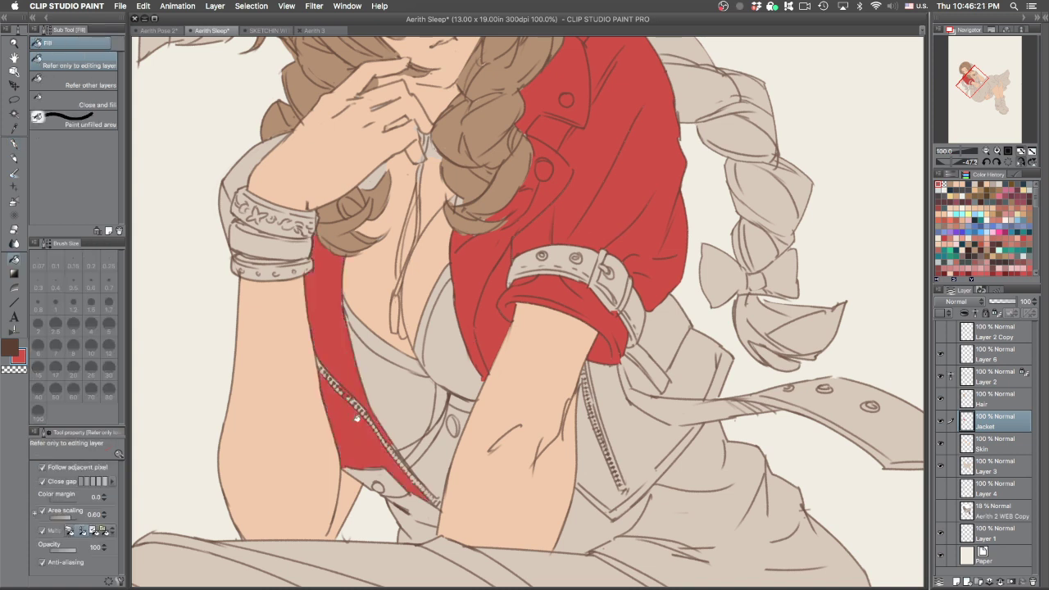
{"action": "left_click", "coordinate": [393, 477]}
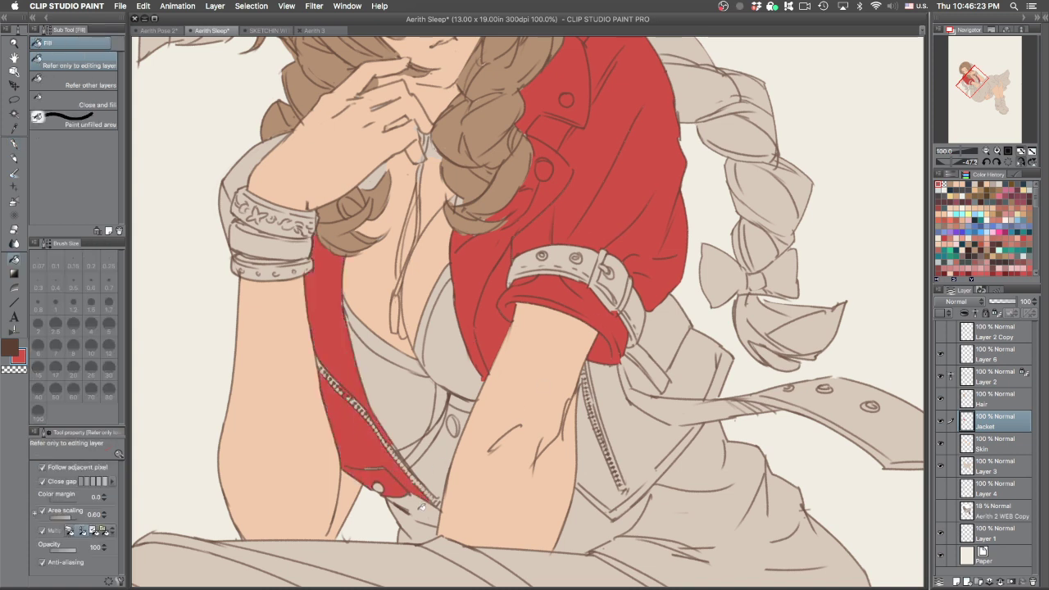
{"action": "left_click", "coordinate": [420, 518]}
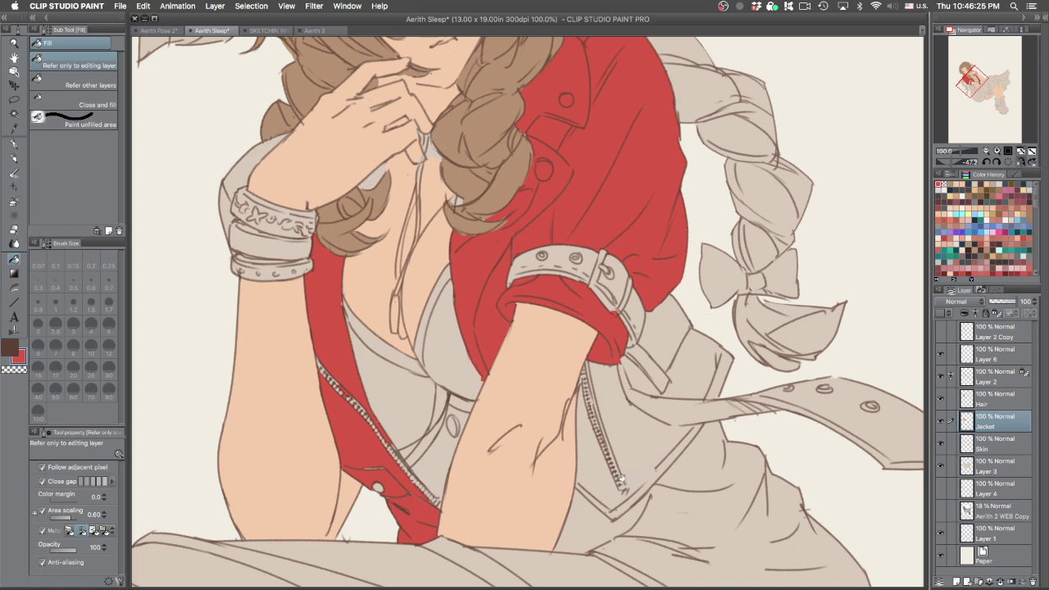
Fill the jacket's side below the sleeve, its pointed hem and the base of the loose strap with red
{"action": "mouse_move", "coordinate": [595, 487]}
{"action": "left_mouse_down"}
{"action": "mouse_move", "coordinate": [640, 448]}
{"action": "mouse_move", "coordinate": [693, 377]}
{"action": "mouse_move", "coordinate": [675, 323]}
{"action": "mouse_move", "coordinate": [658, 369]}
{"action": "left_mouse_up"}
{"action": "left_click_drag", "start_coordinate": [714, 403], "coordinate": [708, 408]}
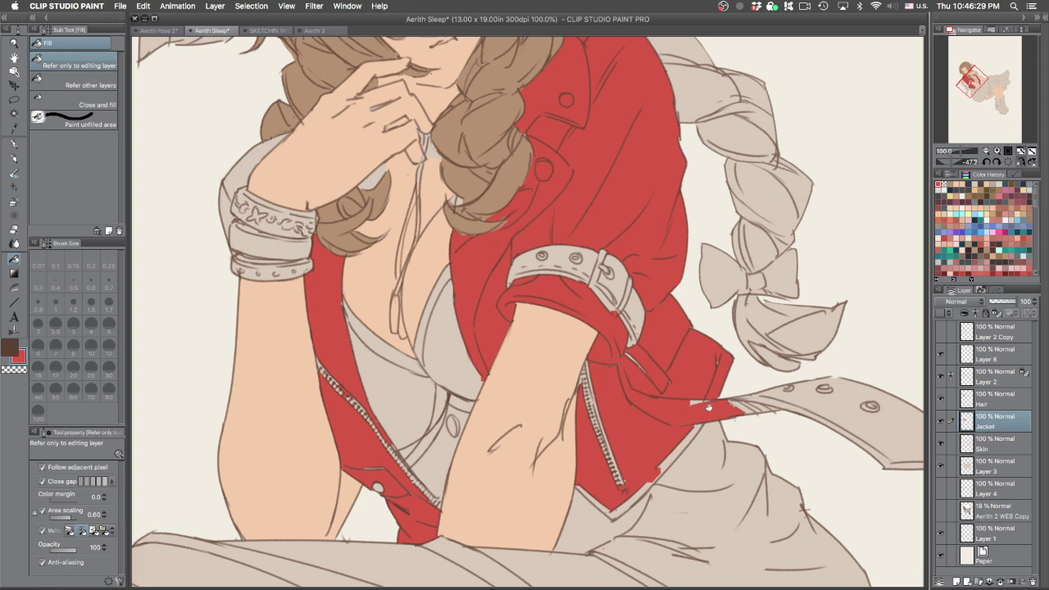
{"action": "left_click", "coordinate": [619, 502]}
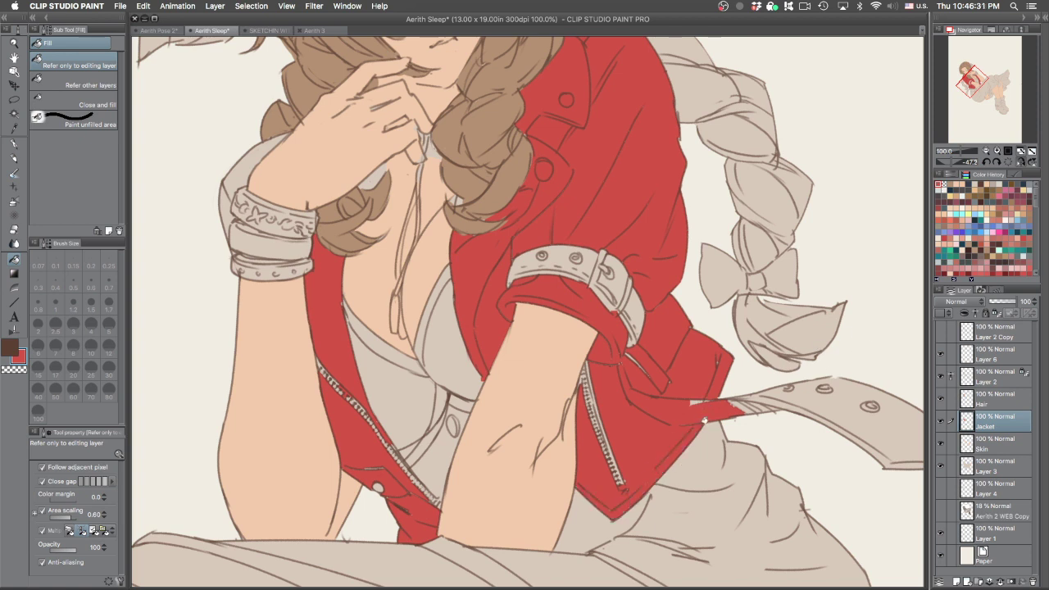
Paint the remaining gaps at the strap's base and its twisted lower section red with the Turnip pen
{"action": "key", "text": "p"}
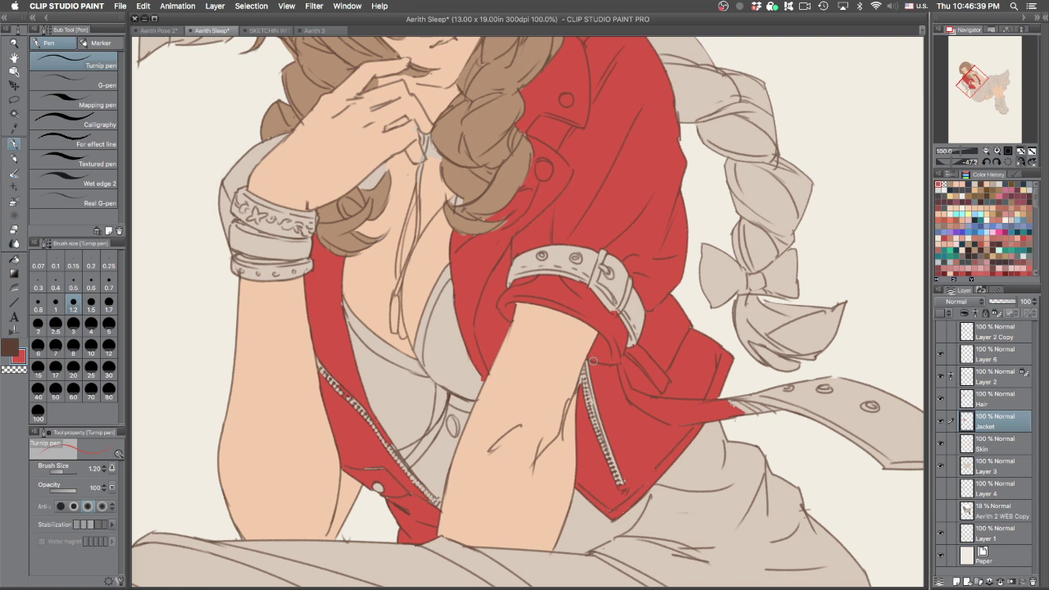
{"action": "scroll", "coordinate": [625, 359], "scroll_direction": "down", "scroll_amount": 5}
{"action": "scroll", "coordinate": [625, 359], "scroll_direction": "right", "scroll_amount": 2}
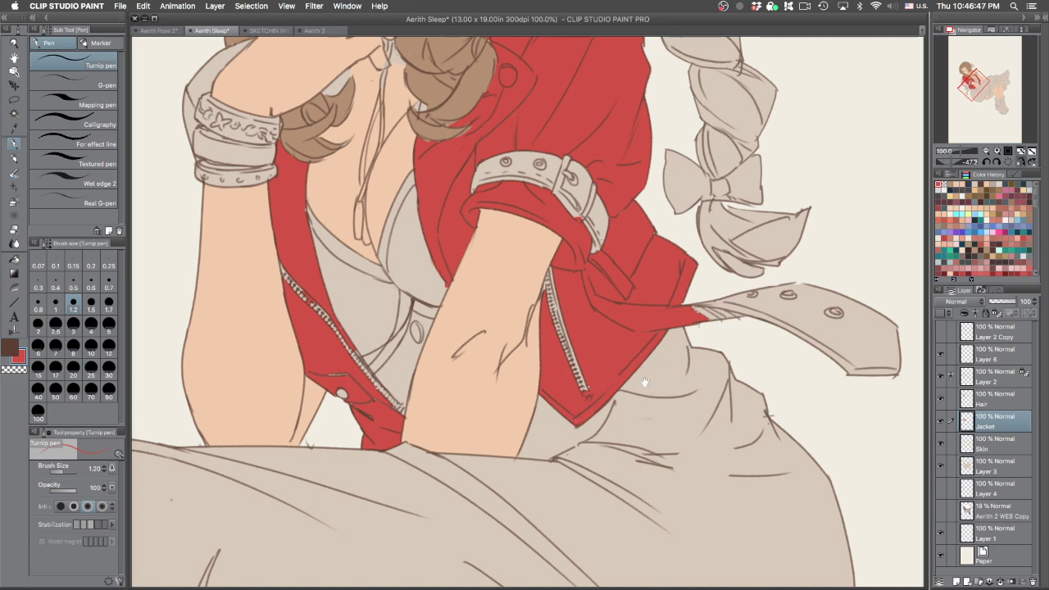
{"action": "left_click_drag", "start_coordinate": [667, 370], "coordinate": [550, 396]}
{"action": "left_click_drag", "start_coordinate": [711, 347], "coordinate": [701, 145]}
{"action": "scroll", "coordinate": [607, 245], "scroll_direction": "up", "scroll_amount": 1}
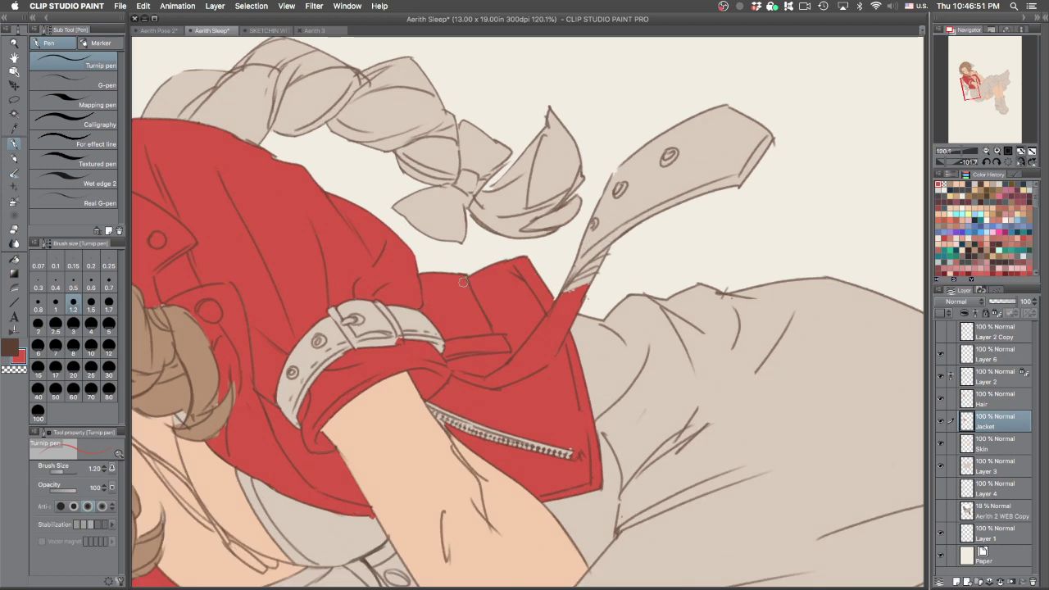
{"action": "mouse_move", "coordinate": [588, 272]}
{"action": "left_mouse_down"}
{"action": "mouse_move", "coordinate": [597, 240]}
{"action": "mouse_move", "coordinate": [571, 294]}
{"action": "mouse_move", "coordinate": [624, 213]}
{"action": "left_mouse_up"}
{"action": "left_click_drag", "start_coordinate": [564, 305], "coordinate": [612, 190]}
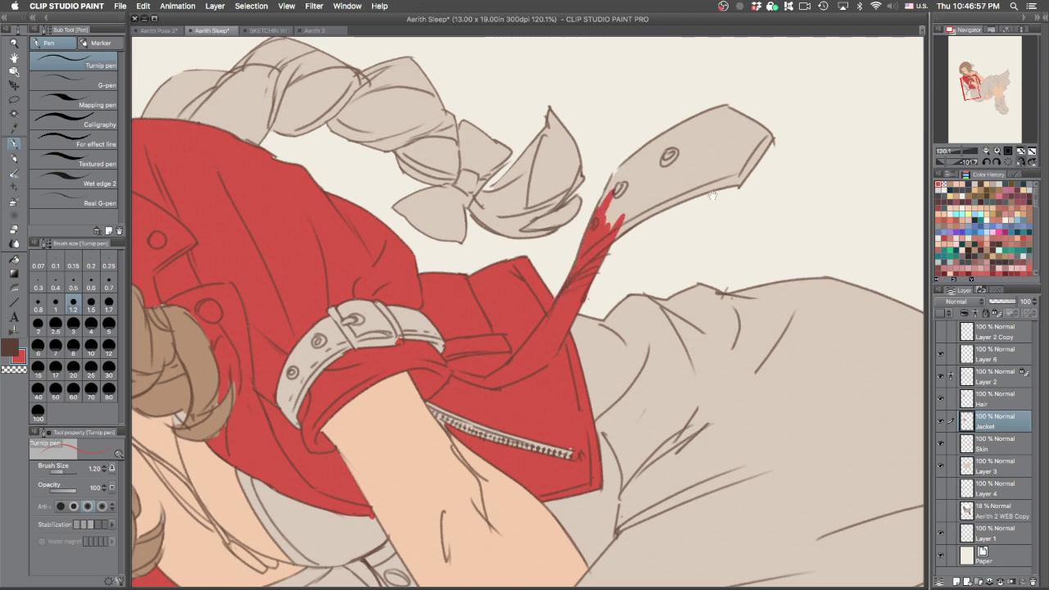
Outline the outer edge of the loose strap in red up to its tip, undoing the stray strokes
{"action": "left_click_drag", "start_coordinate": [711, 196], "coordinate": [665, 77]}
{"action": "left_click_drag", "start_coordinate": [556, 142], "coordinate": [550, 174]}
{"action": "mouse_move", "coordinate": [560, 137]}
{"action": "left_mouse_down"}
{"action": "mouse_move", "coordinate": [551, 198]}
{"action": "mouse_move", "coordinate": [475, 333]}
{"action": "left_mouse_up"}
{"action": "mouse_move", "coordinate": [602, 220]}
{"action": "left_mouse_down"}
{"action": "mouse_move", "coordinate": [584, 208]}
{"action": "mouse_move", "coordinate": [468, 320]}
{"action": "left_mouse_up"}
{"action": "key", "text": "ctrl+z"}
{"action": "mouse_move", "coordinate": [524, 206]}
{"action": "left_mouse_down"}
{"action": "mouse_move", "coordinate": [472, 327]}
{"action": "mouse_move", "coordinate": [520, 207]}
{"action": "left_mouse_up"}
{"action": "key", "text": "ctrl+z"}
{"action": "key", "text": "ctrl+z"}
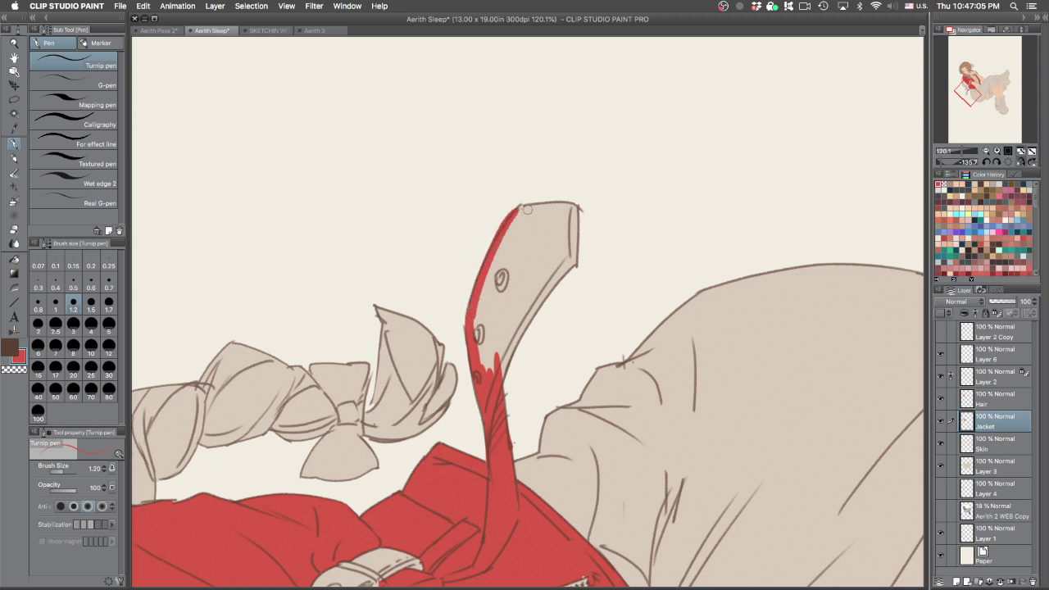
Close the red outline around the strap's end and inner edge, and fill the strap with red
{"action": "left_click_drag", "start_coordinate": [592, 186], "coordinate": [592, 96]}
{"action": "mouse_move", "coordinate": [465, 233]}
{"action": "left_mouse_down"}
{"action": "mouse_move", "coordinate": [502, 200]}
{"action": "mouse_move", "coordinate": [535, 246]}
{"action": "mouse_move", "coordinate": [537, 358]}
{"action": "left_mouse_up"}
{"action": "left_click_drag", "start_coordinate": [531, 313], "coordinate": [547, 379]}
{"action": "left_click_drag", "start_coordinate": [649, 272], "coordinate": [561, 374]}
{"action": "key", "text": "g"}
{"action": "left_click", "coordinate": [508, 302]}
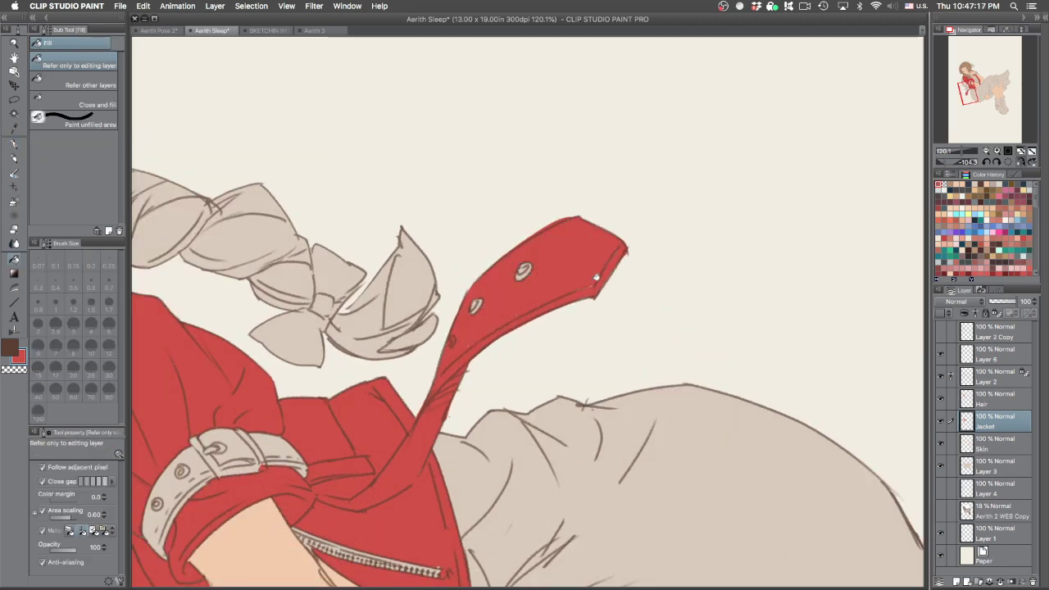
Paint red over the strap's eyelets and leftover edge gaps with the Turnip pen
{"action": "key", "text": "p"}
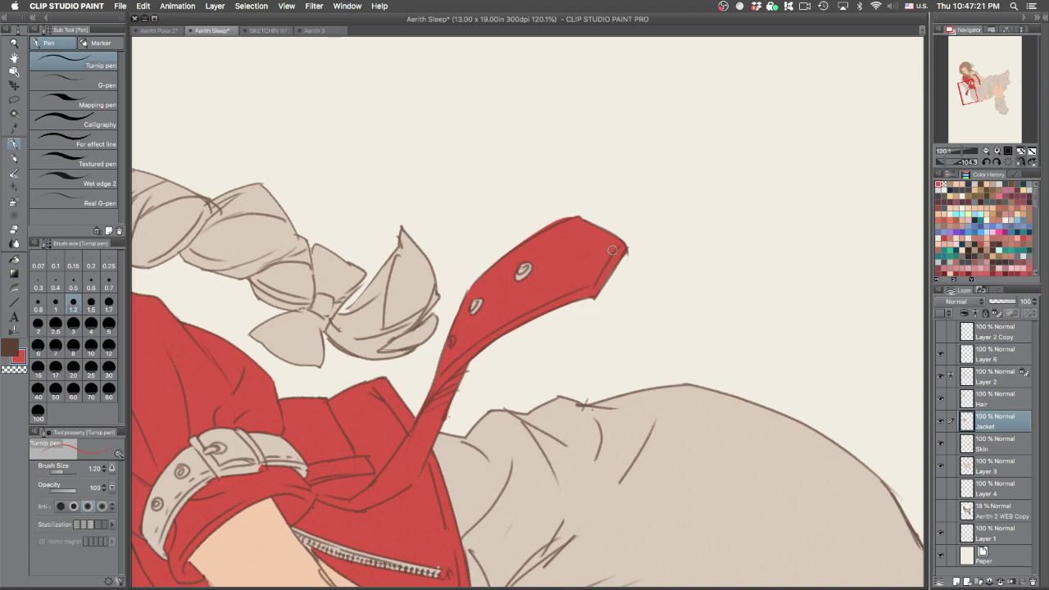
{"action": "left_click_drag", "start_coordinate": [516, 266], "coordinate": [485, 303]}
{"action": "left_click_drag", "start_coordinate": [464, 421], "coordinate": [713, 211]}
{"action": "left_click_drag", "start_coordinate": [689, 334], "coordinate": [547, 363]}
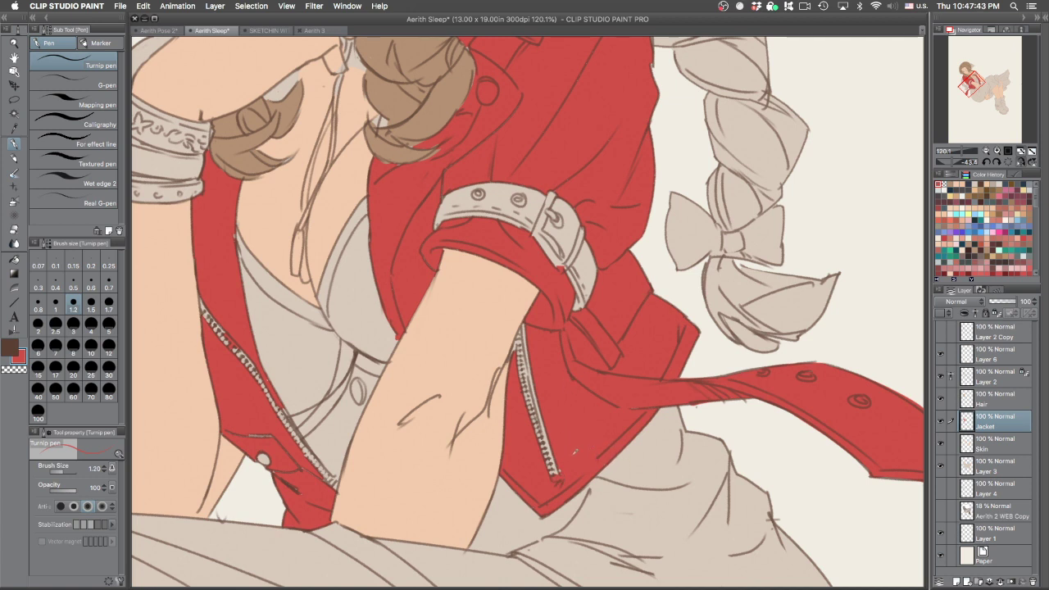
Set the Turnip pen size to 1.7 and paint red over the upper zipper and snap on the open jacket front
{"action": "key", "text": "bracketright"}
{"action": "key", "text": "bracketright"}
{"action": "key", "text": "bracketright"}
{"action": "key", "text": "bracketright"}
{"action": "key", "text": "bracketright"}
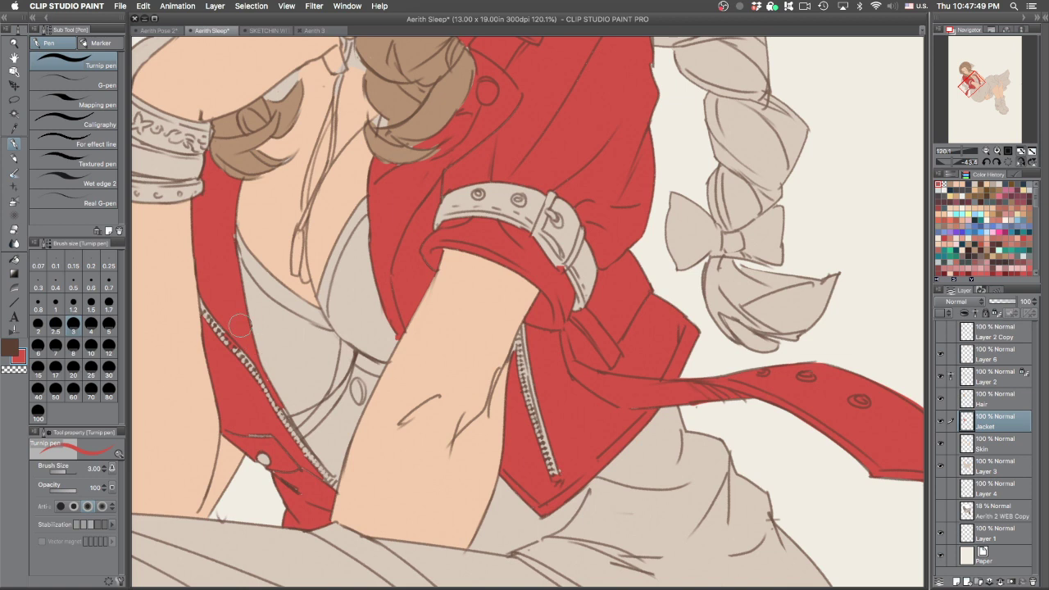
{"action": "left_click_drag", "start_coordinate": [208, 312], "coordinate": [227, 344]}
{"action": "key", "text": "super+z"}
{"action": "key", "text": "bracketleft"}
{"action": "key", "text": "bracketleft"}
{"action": "key", "text": "bracketleft"}
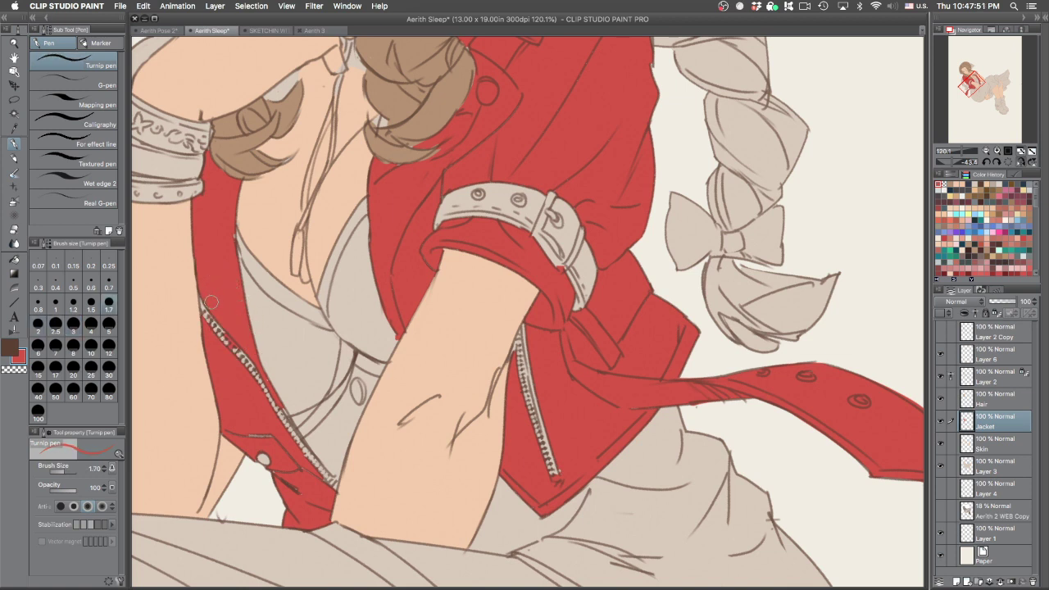
{"action": "mouse_move", "coordinate": [204, 300]}
{"action": "left_mouse_down"}
{"action": "mouse_move", "coordinate": [217, 327]}
{"action": "mouse_move", "coordinate": [224, 320]}
{"action": "mouse_move", "coordinate": [278, 410]}
{"action": "left_mouse_up"}
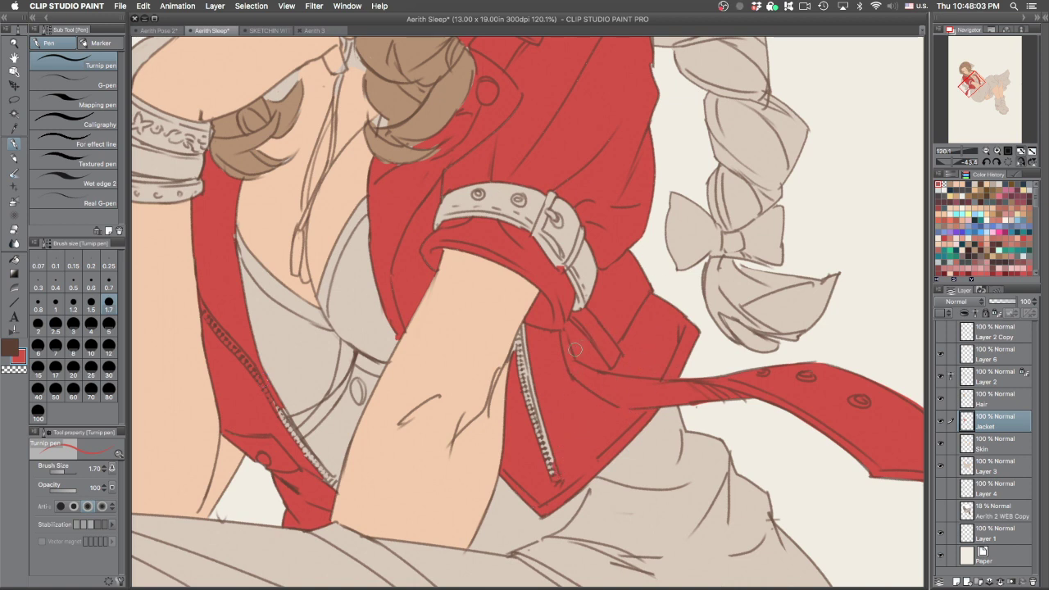
Touch up the jacket's red along the braid, button flap and rolled cuff edges with the Turnip pen
{"action": "left_click_drag", "start_coordinate": [695, 447], "coordinate": [584, 360]}
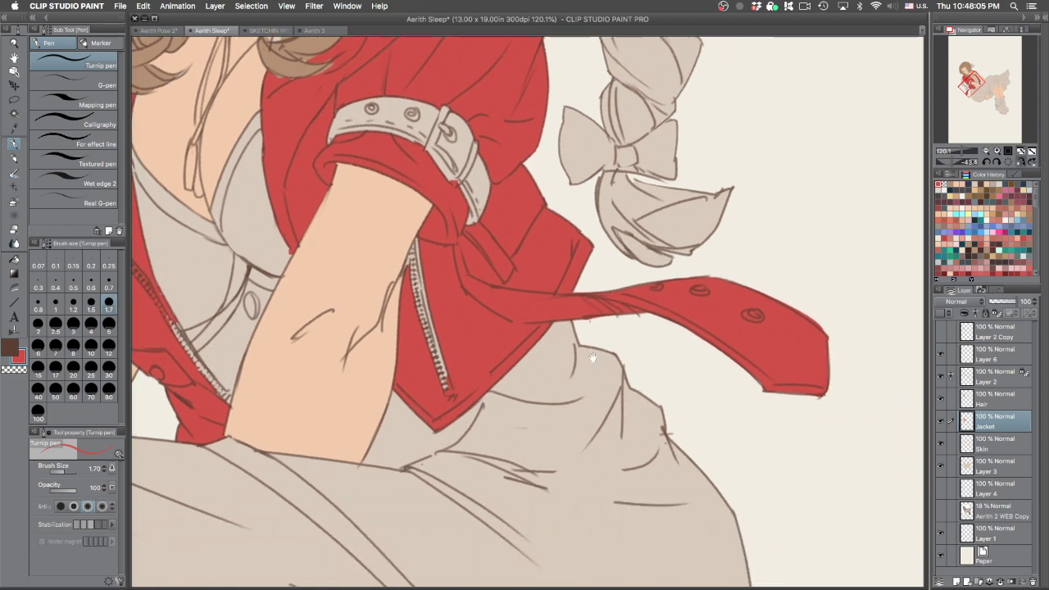
{"action": "scroll", "coordinate": [654, 320], "scroll_direction": "down", "scroll_amount": 3}
{"action": "scroll", "coordinate": [461, 139], "scroll_direction": "up", "scroll_amount": 5}
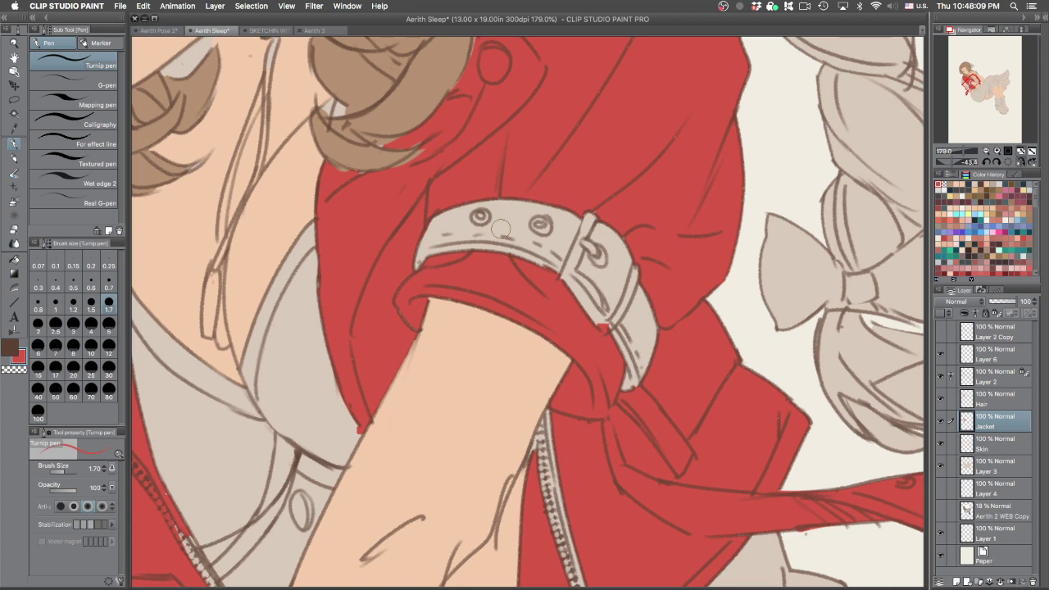
{"action": "scroll", "coordinate": [502, 252], "scroll_direction": "up", "scroll_amount": 5}
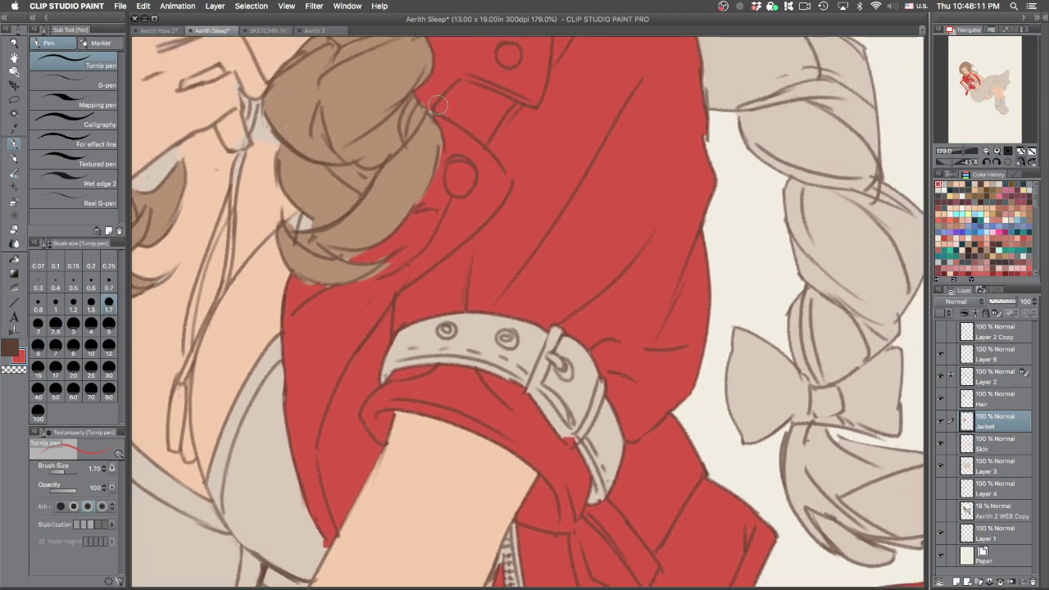
{"action": "left_click_drag", "start_coordinate": [436, 108], "coordinate": [426, 94]}
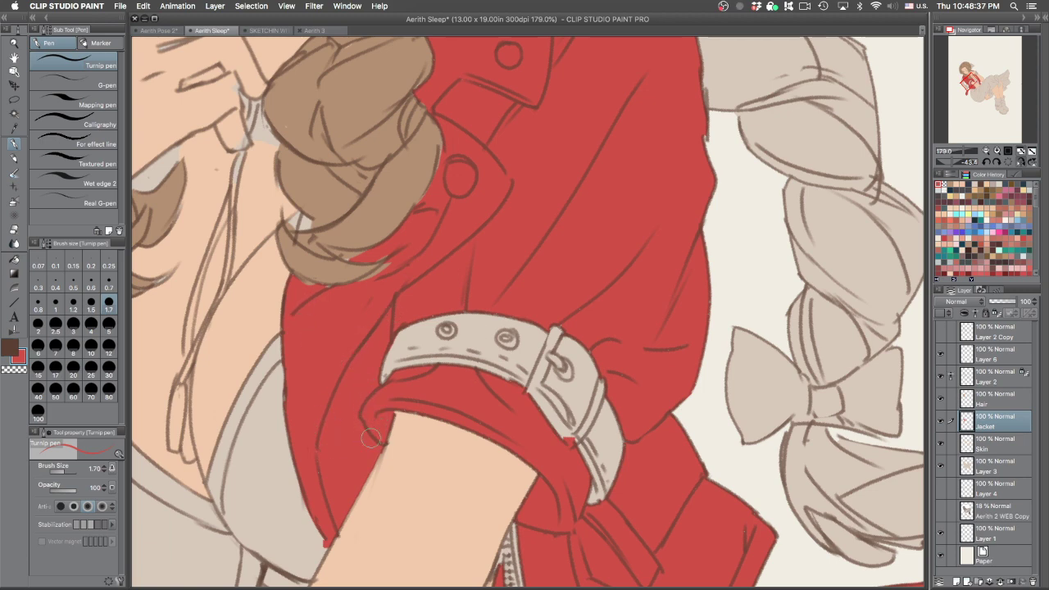
Set the Turnip pen's brush size to 1
{"action": "left_click", "coordinate": [465, 329], "text": "alt"}
{"action": "left_click_drag", "start_coordinate": [735, 348], "coordinate": [644, 361]}
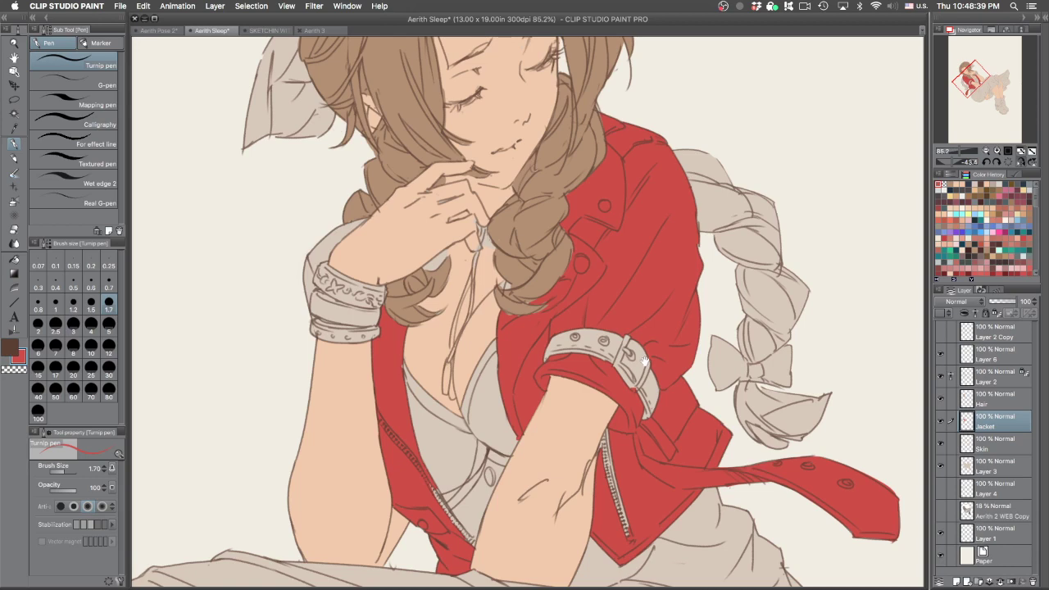
{"action": "left_click_drag", "start_coordinate": [344, 367], "coordinate": [382, 346]}
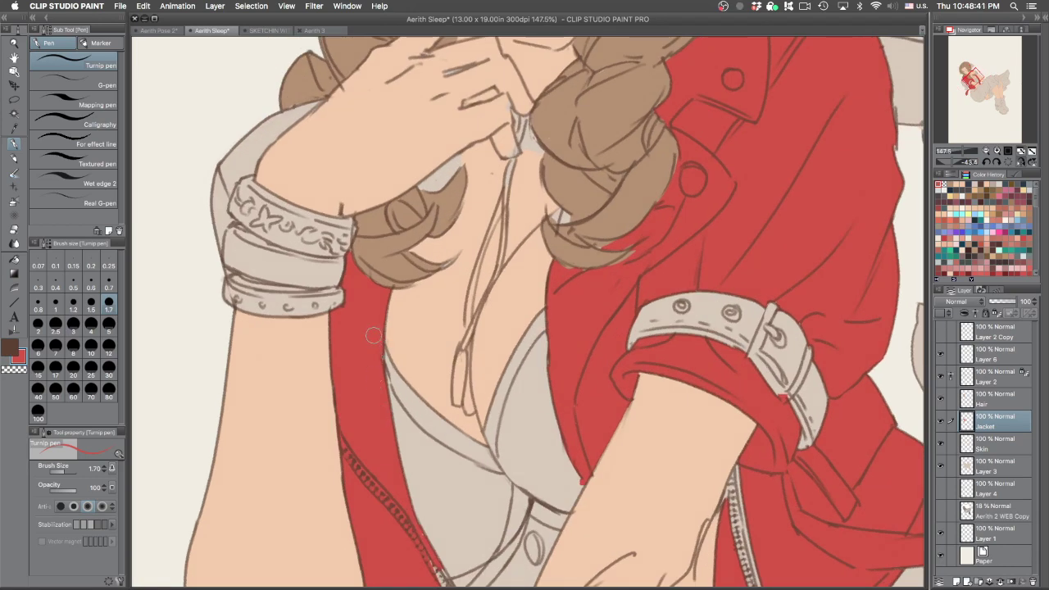
{"action": "scroll", "coordinate": [616, 320], "scroll_direction": "down", "scroll_amount": 3}
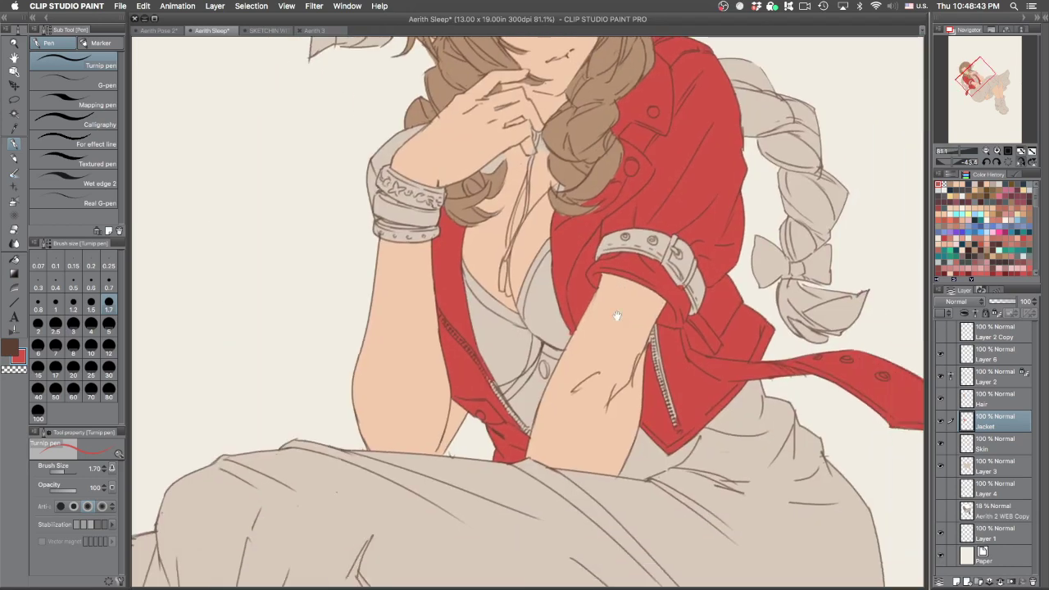
{"action": "scroll", "coordinate": [615, 321], "scroll_direction": "up", "scroll_amount": 2}
{"action": "key", "text": "bracketleft"}
{"action": "key", "text": "bracketleft"}
{"action": "key", "text": "bracketleft"}
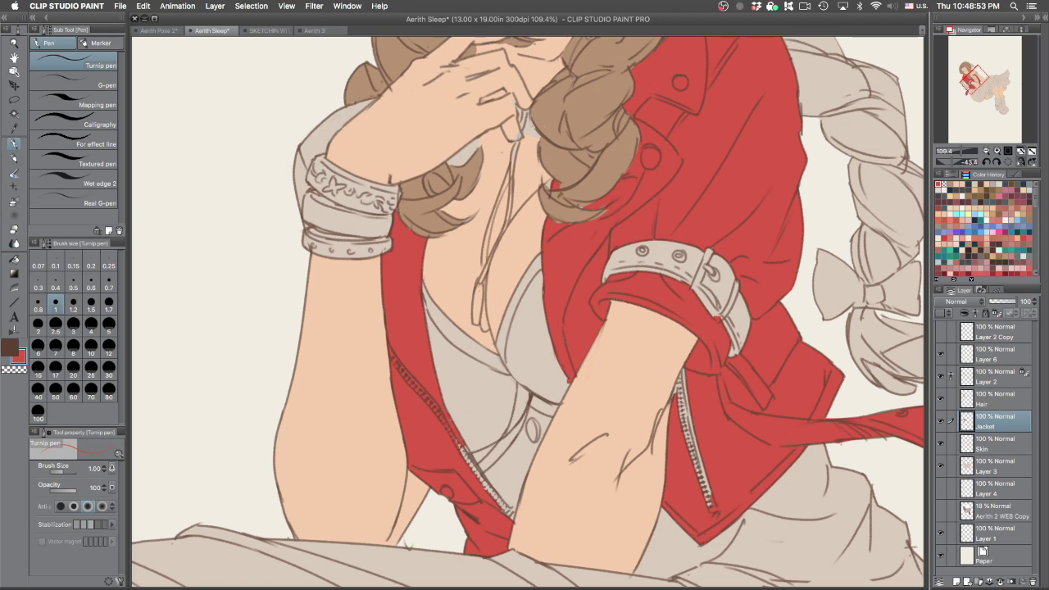
{"action": "key", "text": "Tab"}
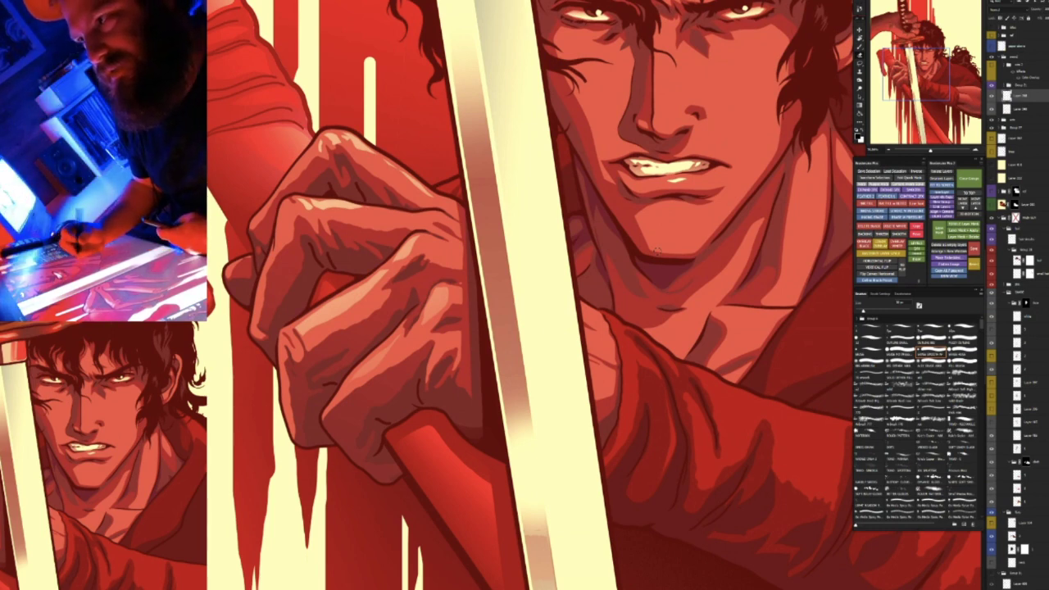
{"action": "scroll", "coordinate": [653, 258], "scroll_direction": "up", "scroll_amount": 2}
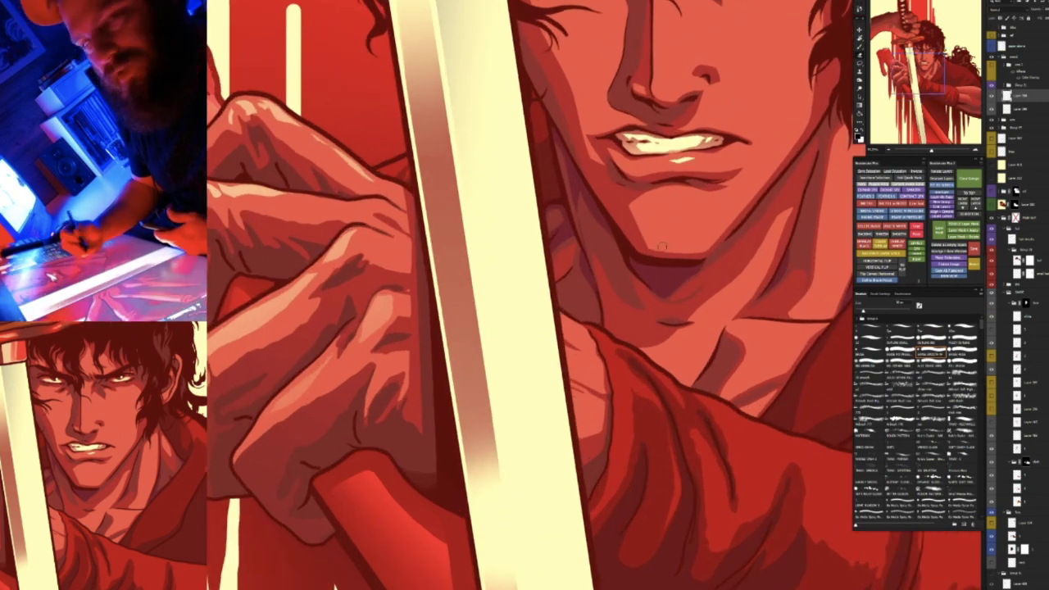
{"action": "left_click_drag", "start_coordinate": [686, 288], "coordinate": [549, 324]}
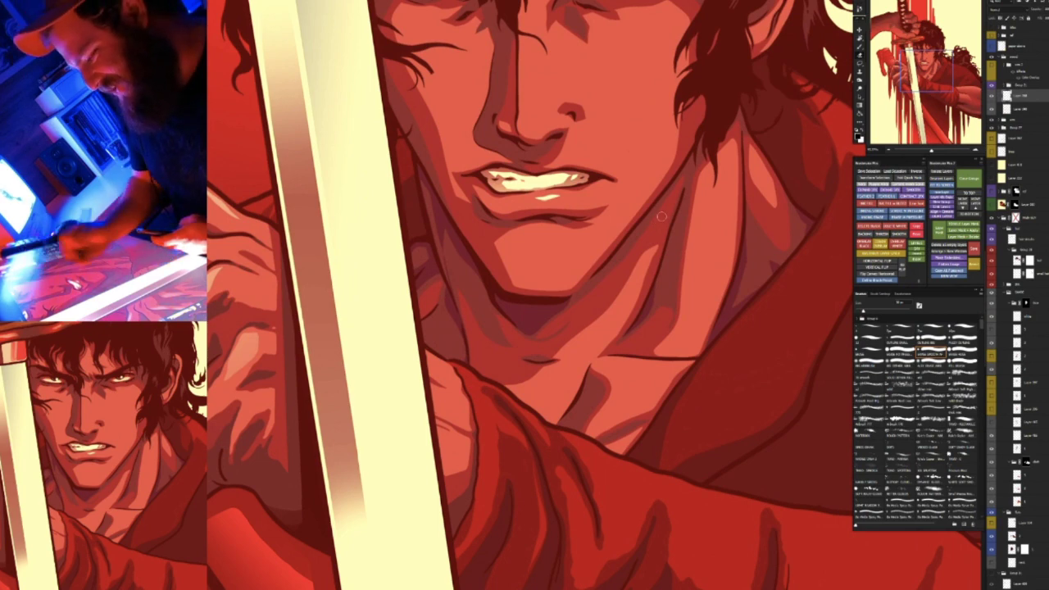
{"action": "left_click_drag", "start_coordinate": [675, 219], "coordinate": [622, 348]}
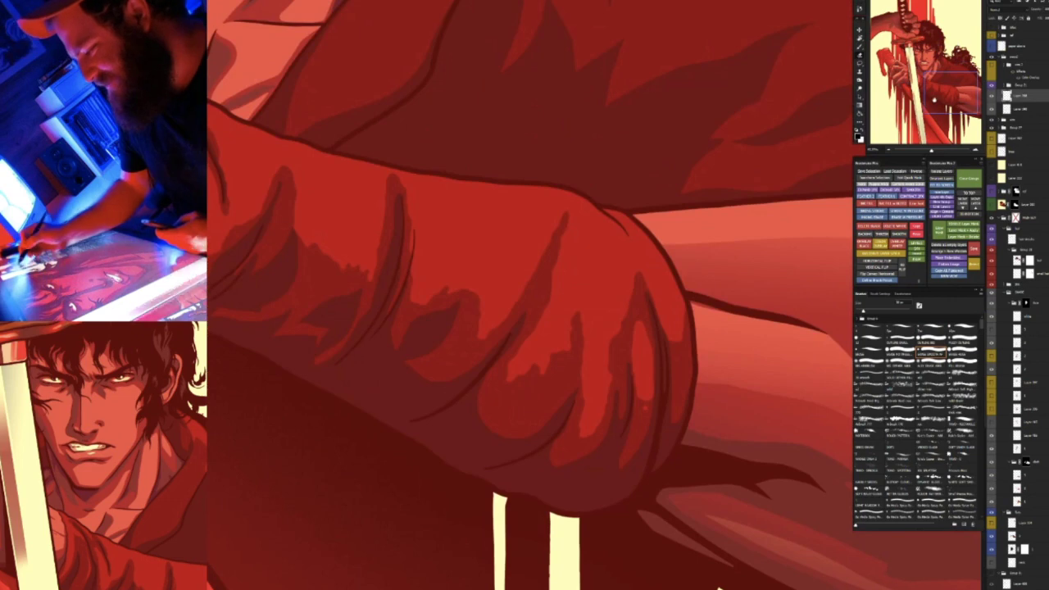
{"action": "scroll", "coordinate": [671, 311], "scroll_direction": "down", "scroll_amount": 5}
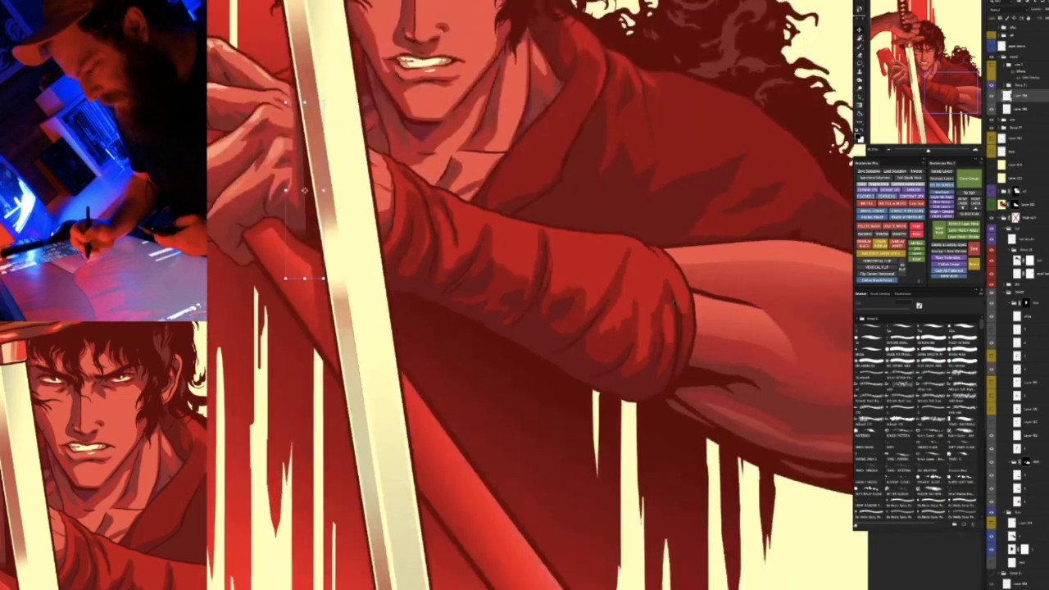
Compare the sleeve's shading with and without its mid-tone shadow layer by toggling that layer's visibility
{"action": "left_click_drag", "start_coordinate": [680, 214], "coordinate": [685, 252]}
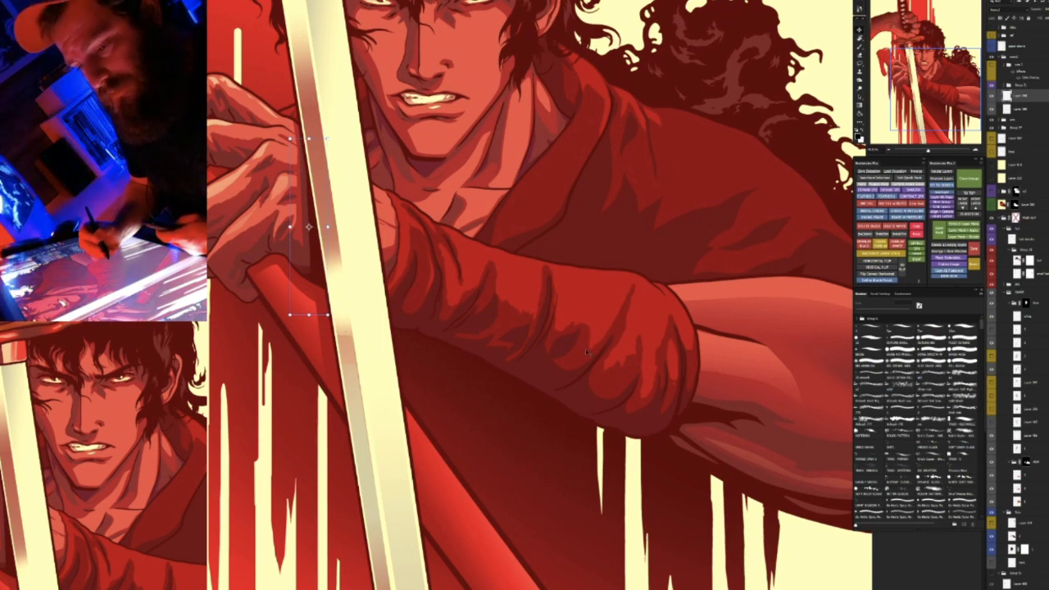
{"action": "left_click_drag", "start_coordinate": [588, 354], "coordinate": [614, 285]}
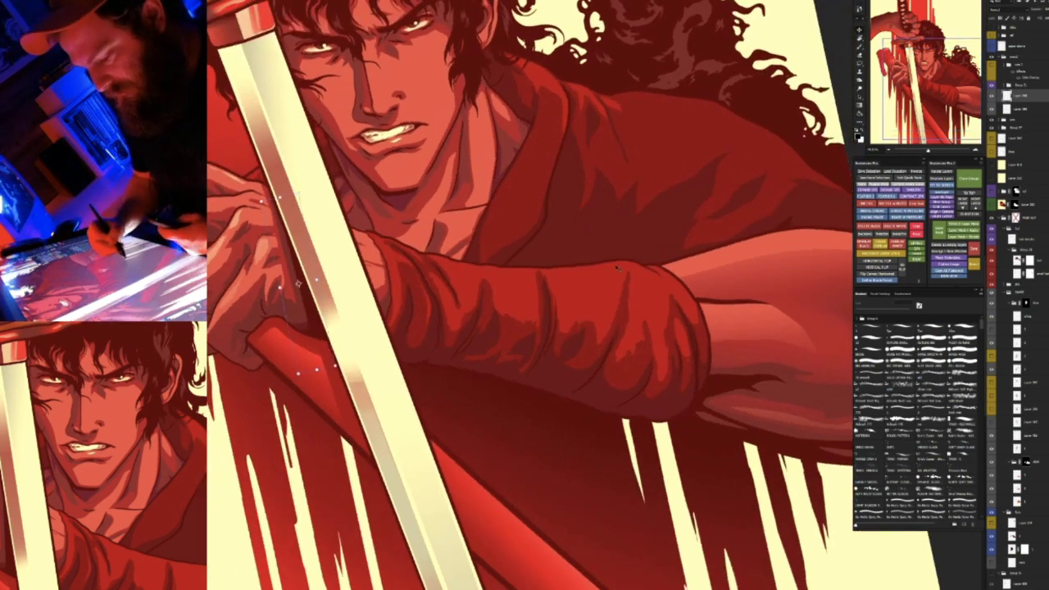
{"action": "scroll", "coordinate": [616, 264], "scroll_direction": "up", "scroll_amount": 5}
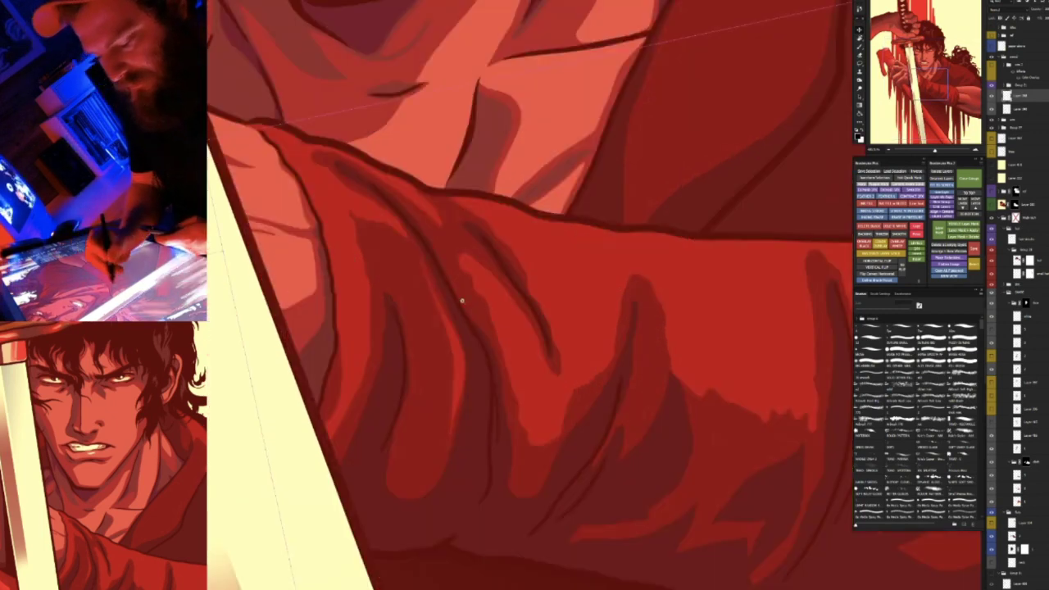
{"action": "key", "text": "ctrl+comma"}
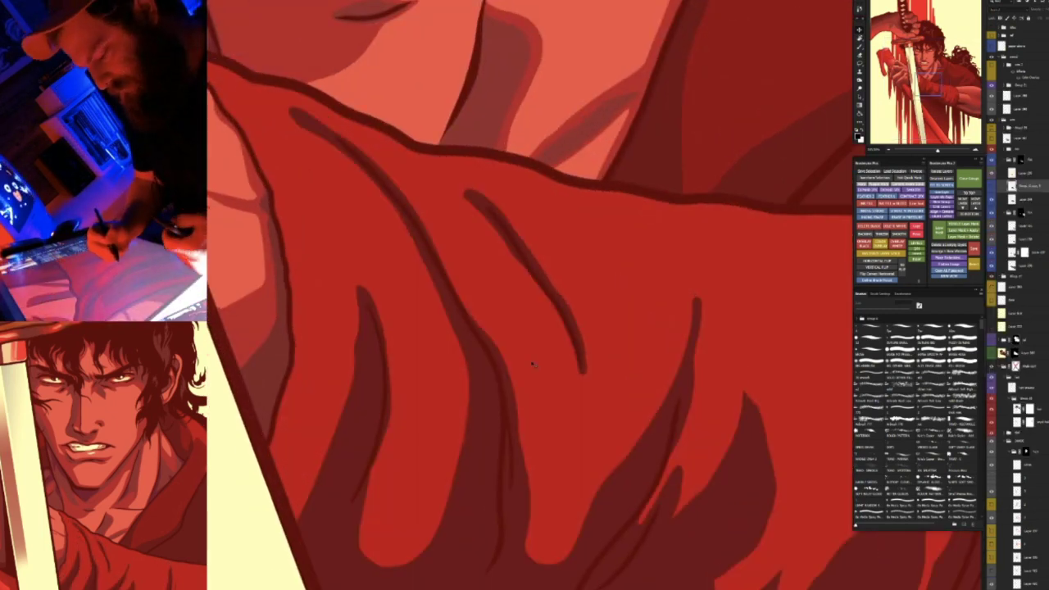
{"action": "key", "text": "ctrl+comma"}
Erase the stray mid-tone streaks inside the bright red sliver beside the sleeve's long fold line
{"action": "scroll", "coordinate": [526, 344], "scroll_direction": "up", "scroll_amount": 3}
{"action": "left_click_drag", "start_coordinate": [530, 356], "coordinate": [631, 325]}
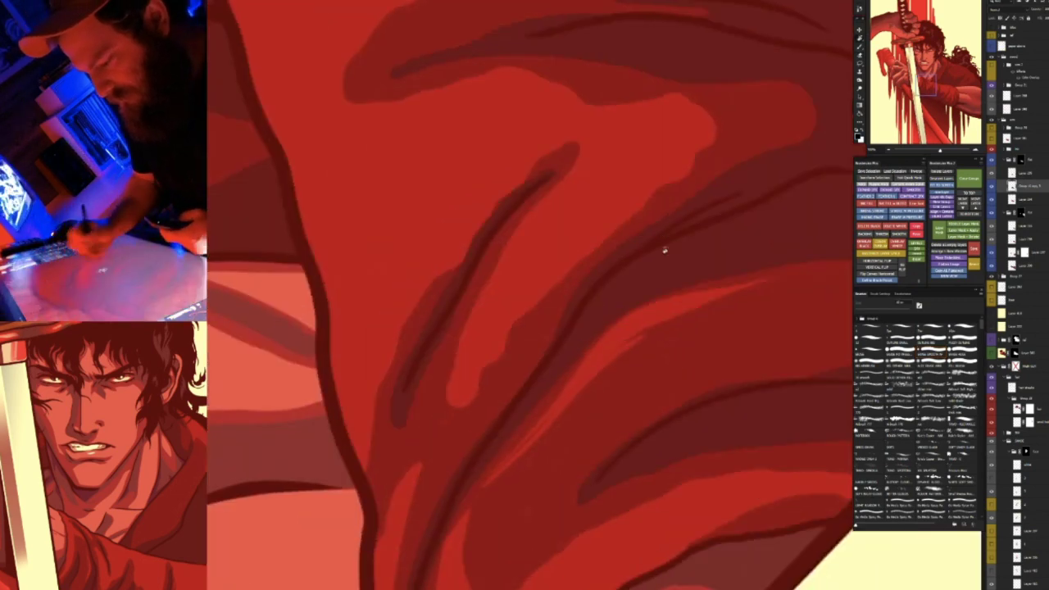
{"action": "left_click_drag", "start_coordinate": [632, 385], "coordinate": [625, 323]}
{"action": "left_click", "coordinate": [873, 349]}
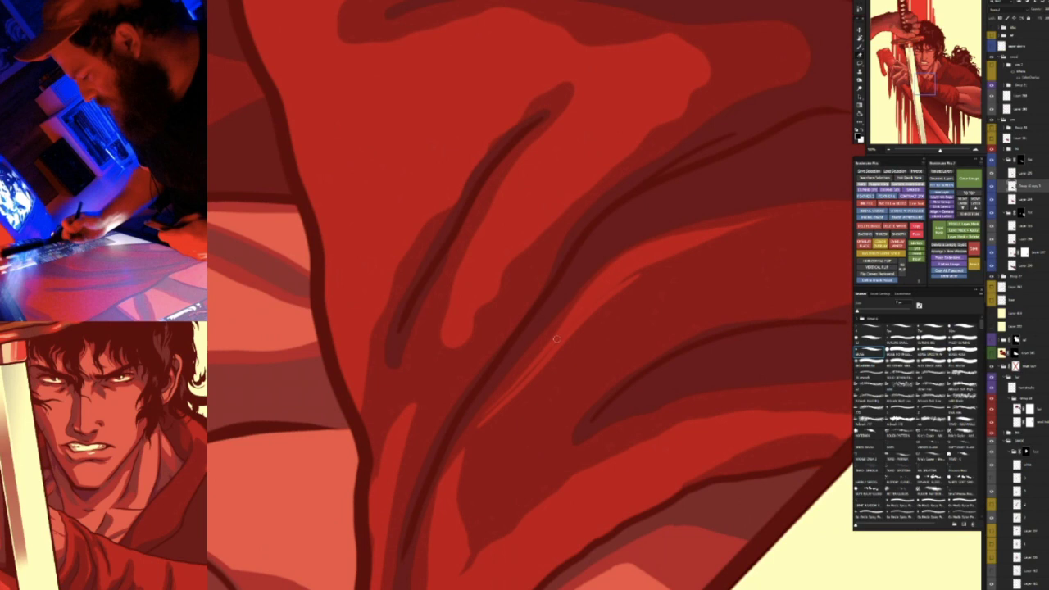
{"action": "left_click_drag", "start_coordinate": [500, 394], "coordinate": [574, 307]}
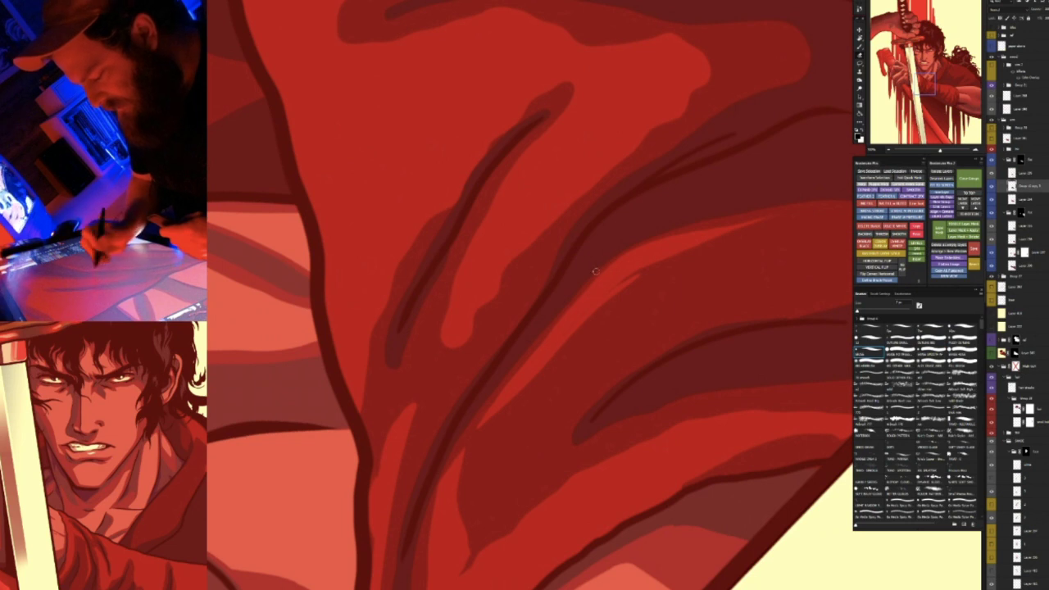
{"action": "key", "text": "b"}
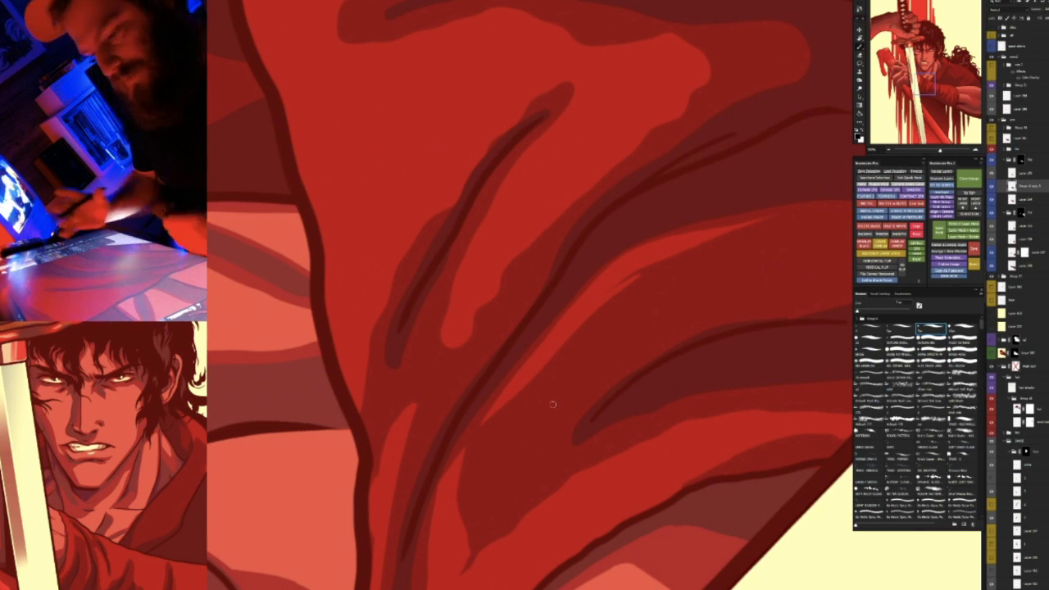
Clean the upper end of the bright sliver by erasing along it and painting mid-tone red over its tip
{"action": "key", "text": "r"}
{"action": "mouse_move", "coordinate": [647, 356]}
{"action": "left_mouse_down"}
{"action": "mouse_move", "coordinate": [667, 295]}
{"action": "mouse_move", "coordinate": [550, 389]}
{"action": "left_mouse_up"}
{"action": "key", "text": "space"}
{"action": "key", "text": "e"}
{"action": "mouse_move", "coordinate": [513, 333]}
{"action": "left_mouse_down"}
{"action": "mouse_move", "coordinate": [525, 317]}
{"action": "mouse_move", "coordinate": [569, 304]}
{"action": "mouse_move", "coordinate": [551, 423]}
{"action": "left_mouse_up"}
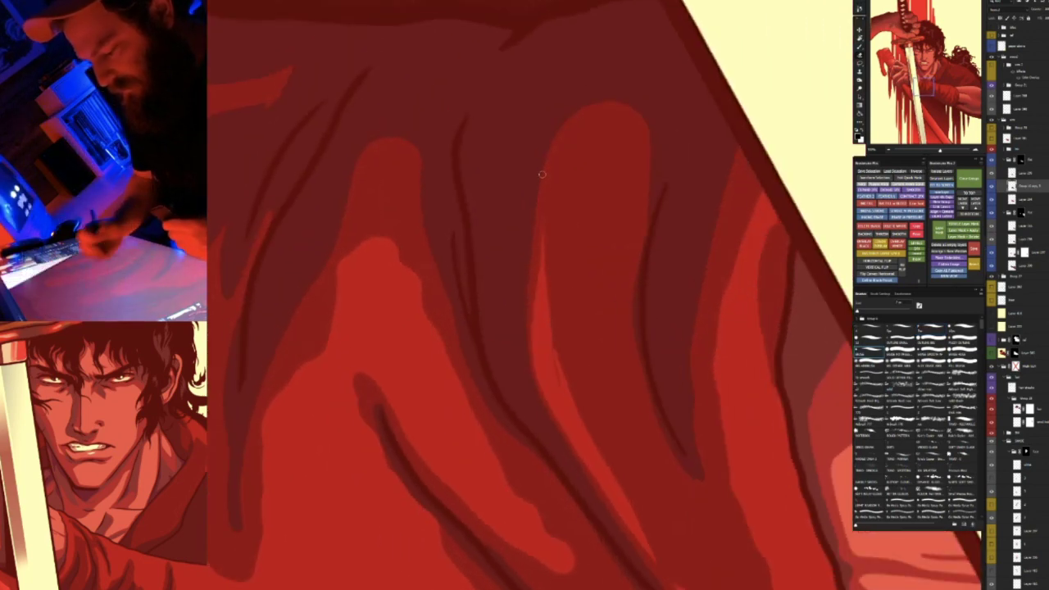
{"action": "key", "text": "b"}
{"action": "mouse_move", "coordinate": [546, 230]}
{"action": "left_mouse_down"}
{"action": "mouse_move", "coordinate": [526, 326]}
{"action": "mouse_move", "coordinate": [533, 313]}
{"action": "left_mouse_up"}
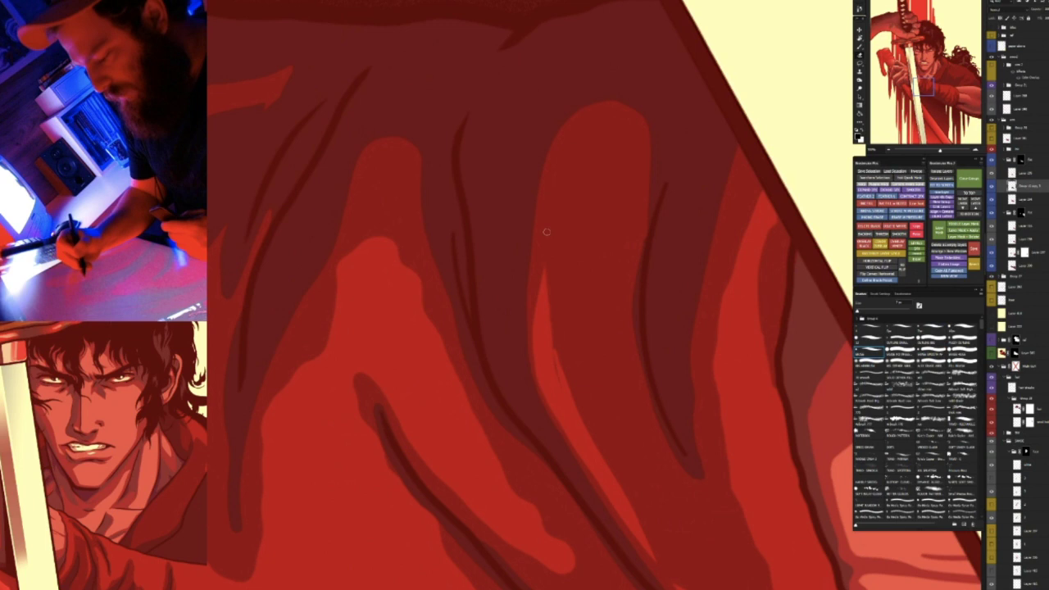
Erase the mid-tone along the bright sliver to smooth its edges and sharpen its pointed end
{"action": "scroll", "coordinate": [555, 260], "scroll_direction": "up", "scroll_amount": 2}
{"action": "left_click_drag", "start_coordinate": [555, 262], "coordinate": [553, 169]}
{"action": "key", "text": "e"}
{"action": "left_click_drag", "start_coordinate": [536, 128], "coordinate": [524, 212]}
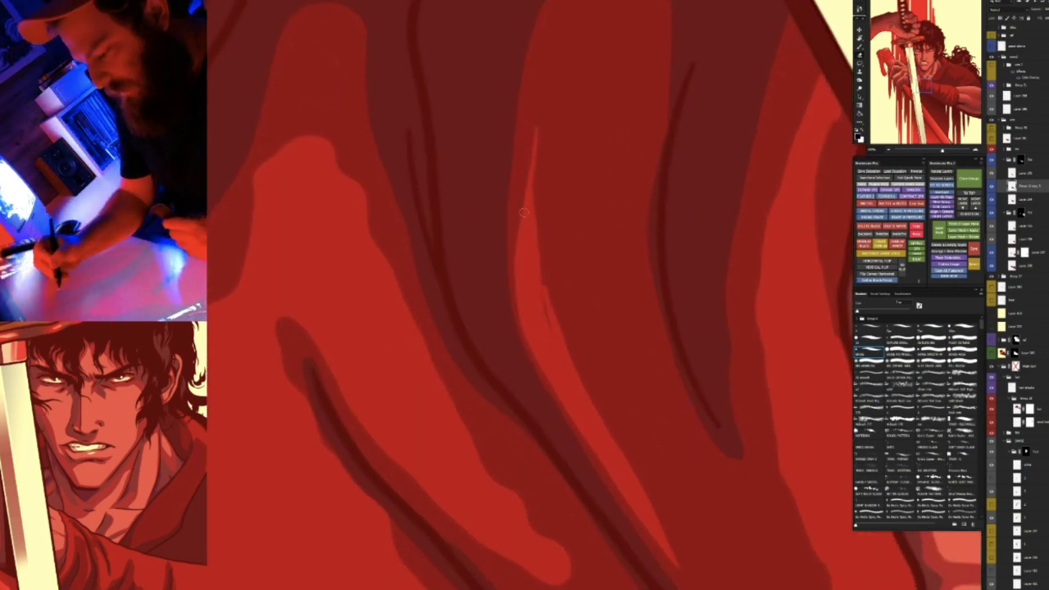
{"action": "mouse_move", "coordinate": [536, 131]}
{"action": "left_mouse_down"}
{"action": "mouse_move", "coordinate": [555, 323]}
{"action": "mouse_move", "coordinate": [625, 377]}
{"action": "mouse_move", "coordinate": [595, 390]}
{"action": "left_mouse_up"}
{"action": "key", "text": "r"}
{"action": "left_click_drag", "start_coordinate": [621, 175], "coordinate": [564, 276]}
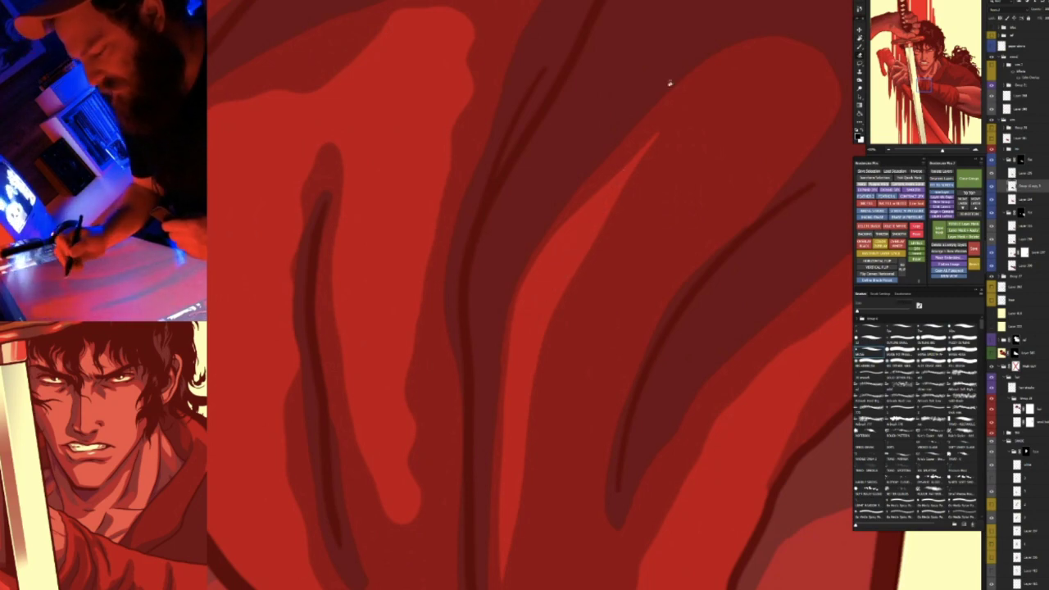
Refine the taper and side edges of the bright sliver with mid-tone strokes along the long fold
{"action": "left_click_drag", "start_coordinate": [701, 101], "coordinate": [584, 160]}
{"action": "key", "text": "r"}
{"action": "mouse_move", "coordinate": [567, 216]}
{"action": "left_mouse_down"}
{"action": "mouse_move", "coordinate": [713, 295]}
{"action": "mouse_move", "coordinate": [606, 418]}
{"action": "left_mouse_up"}
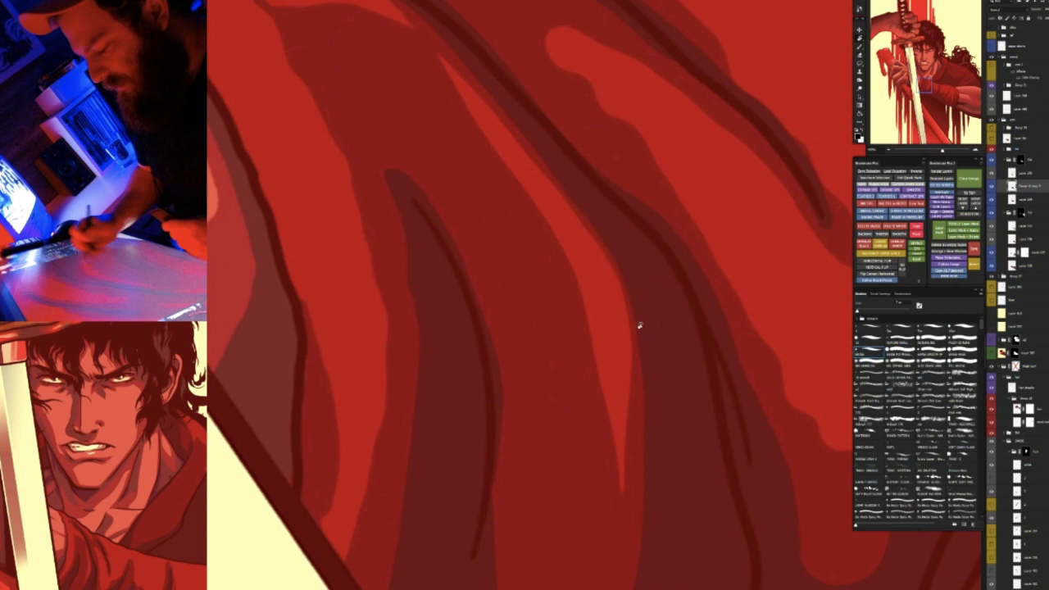
{"action": "left_click_drag", "start_coordinate": [576, 259], "coordinate": [615, 426]}
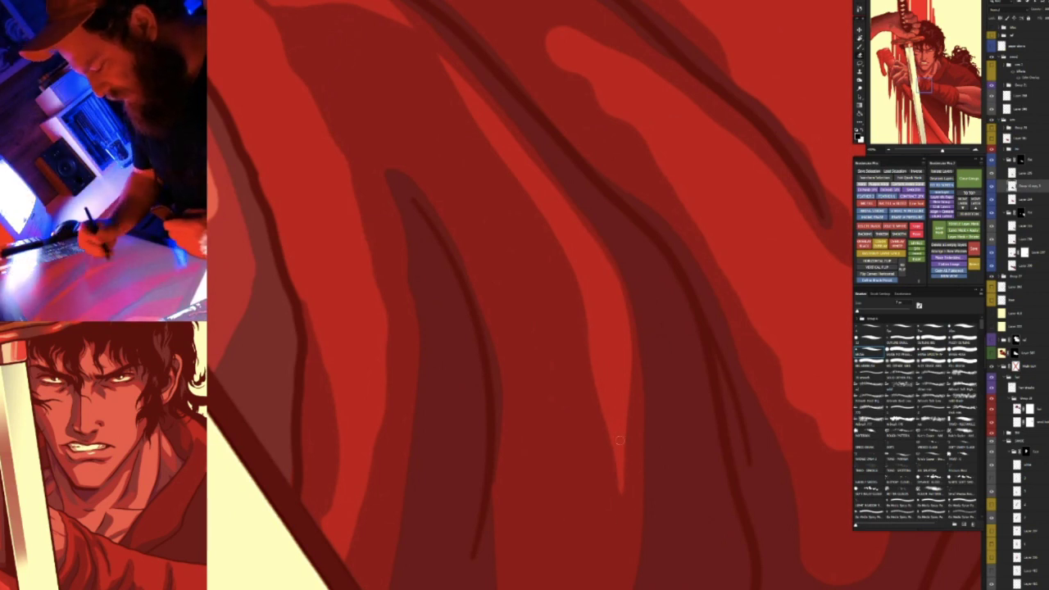
{"action": "left_click_drag", "start_coordinate": [604, 290], "coordinate": [681, 328]}
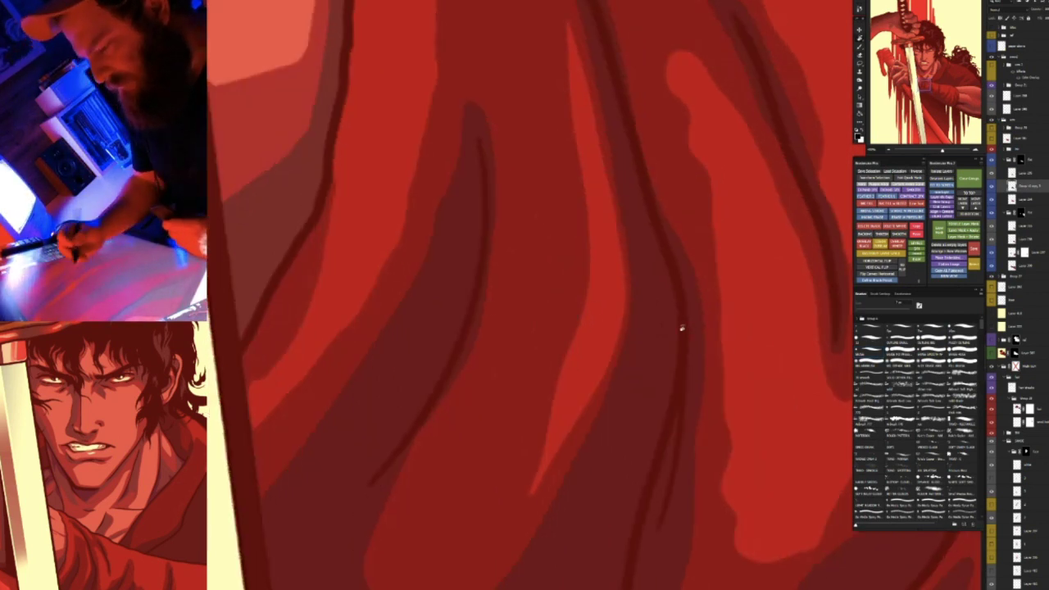
{"action": "mouse_move", "coordinate": [574, 42]}
{"action": "left_mouse_down"}
{"action": "mouse_move", "coordinate": [621, 279]}
{"action": "mouse_move", "coordinate": [604, 379]}
{"action": "left_mouse_up"}
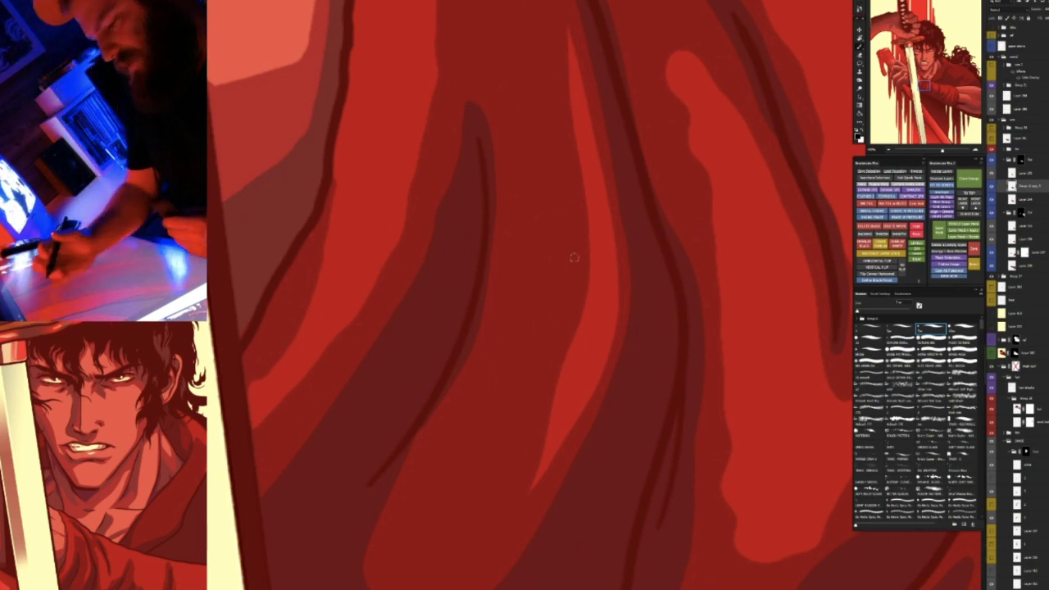
{"action": "mouse_move", "coordinate": [705, 277]}
{"action": "left_mouse_down"}
{"action": "mouse_move", "coordinate": [680, 228]}
{"action": "mouse_move", "coordinate": [623, 334]}
{"action": "left_mouse_up"}
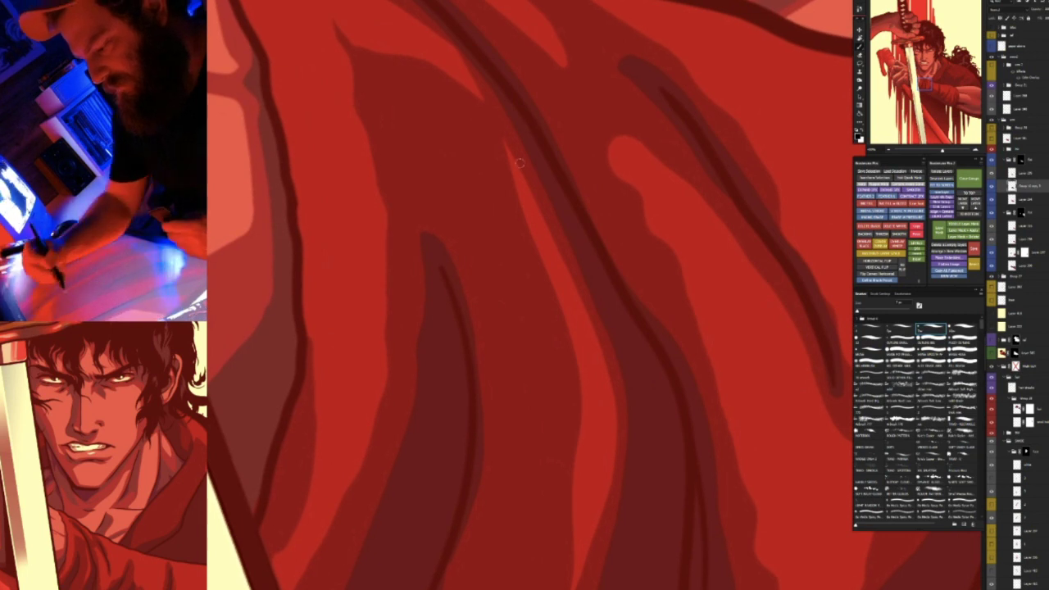
Paint mid-tone red around the short neighbouring fold to round its tip and smooth its side edge
{"action": "mouse_move", "coordinate": [558, 328]}
{"action": "left_mouse_down"}
{"action": "mouse_move", "coordinate": [672, 309]}
{"action": "mouse_move", "coordinate": [665, 290]}
{"action": "left_mouse_up"}
{"action": "scroll", "coordinate": [668, 285], "scroll_direction": "down", "scroll_amount": 3}
{"action": "left_click_drag", "start_coordinate": [642, 326], "coordinate": [662, 268]}
{"action": "mouse_move", "coordinate": [609, 331]}
{"action": "left_mouse_down"}
{"action": "mouse_move", "coordinate": [641, 320]}
{"action": "mouse_move", "coordinate": [628, 342]}
{"action": "mouse_move", "coordinate": [646, 344]}
{"action": "left_mouse_up"}
{"action": "scroll", "coordinate": [635, 320], "scroll_direction": "up", "scroll_amount": 3}
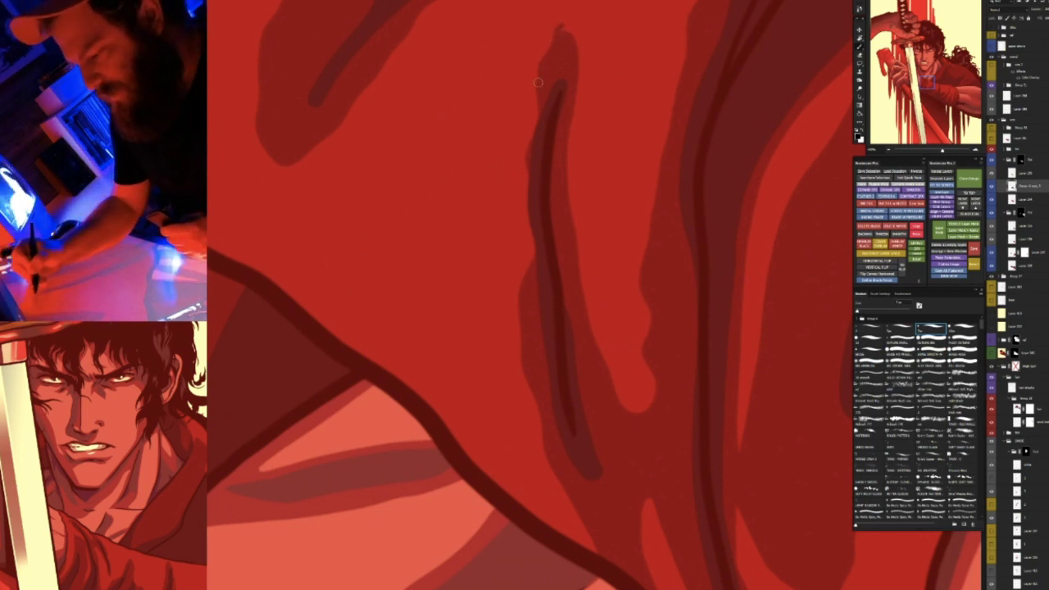
{"action": "mouse_move", "coordinate": [563, 31]}
{"action": "left_mouse_down"}
{"action": "mouse_move", "coordinate": [539, 89]}
{"action": "mouse_move", "coordinate": [530, 176]}
{"action": "mouse_move", "coordinate": [533, 333]}
{"action": "left_mouse_up"}
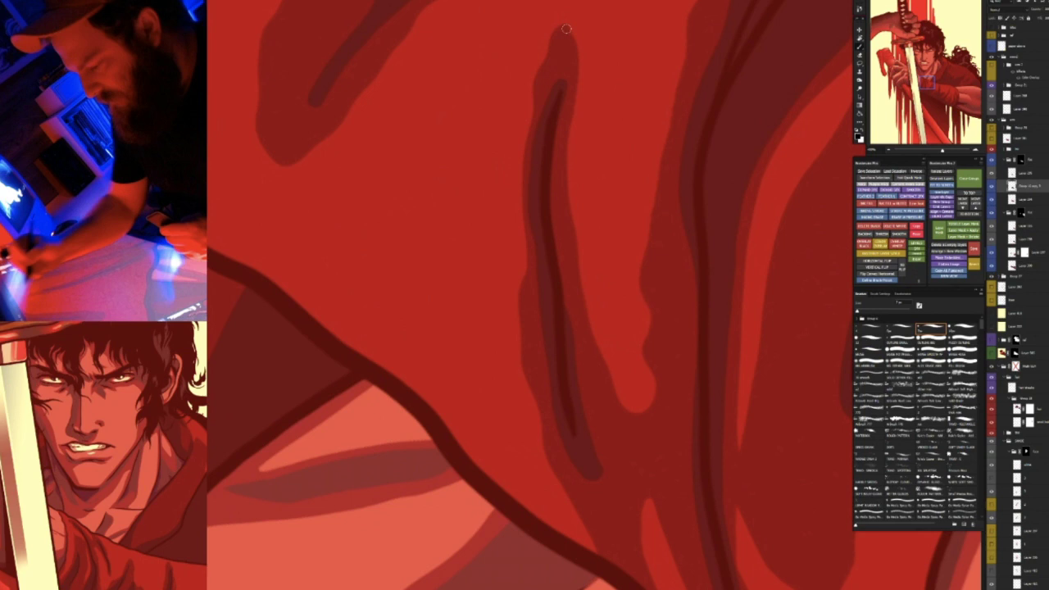
{"action": "mouse_move", "coordinate": [562, 26]}
{"action": "left_mouse_down"}
{"action": "mouse_move", "coordinate": [575, 59]}
{"action": "mouse_move", "coordinate": [566, 164]}
{"action": "mouse_move", "coordinate": [576, 279]}
{"action": "left_mouse_up"}
Smooth the bumpy lower mid-tone contour of the short fold up to its tip
{"action": "key", "text": "r"}
{"action": "left_click_drag", "start_coordinate": [688, 345], "coordinate": [650, 398]}
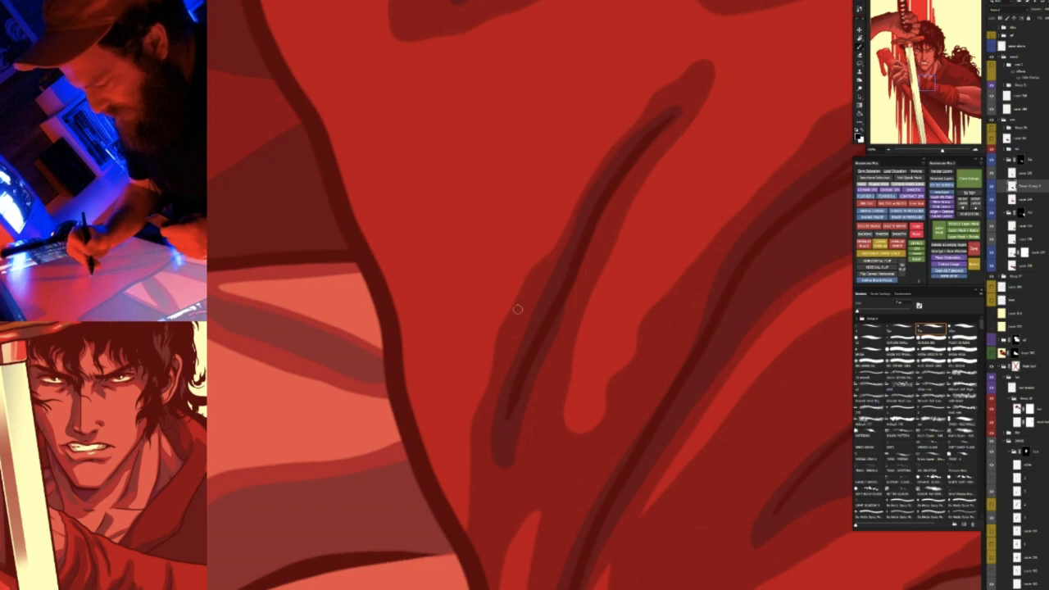
{"action": "left_click_drag", "start_coordinate": [522, 287], "coordinate": [552, 248]}
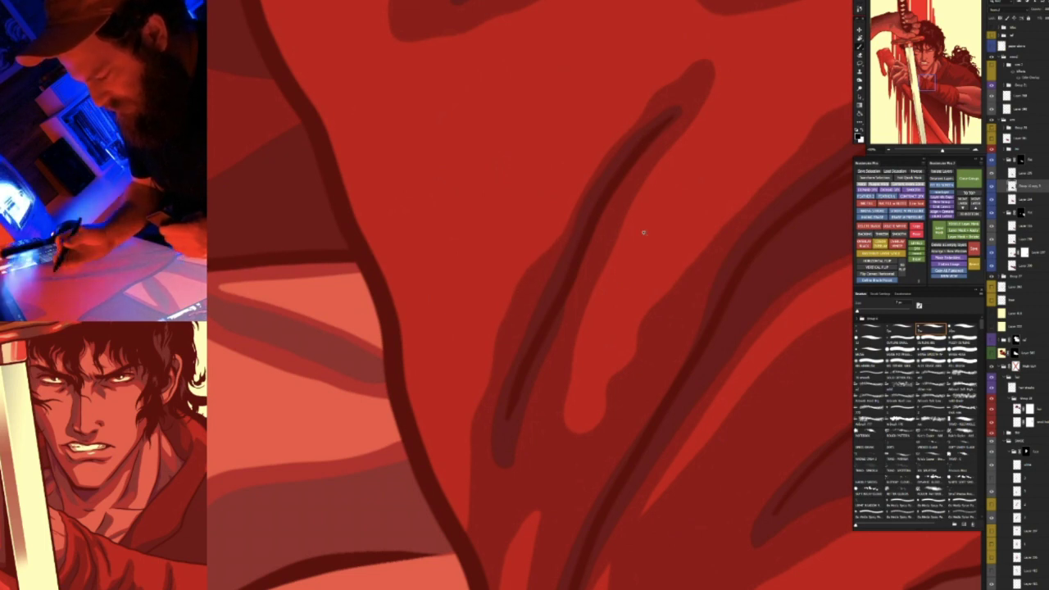
{"action": "key", "text": "ctrl+minus"}
{"action": "key", "text": "ctrl+equal"}
{"action": "left_click_drag", "start_coordinate": [647, 206], "coordinate": [496, 339]}
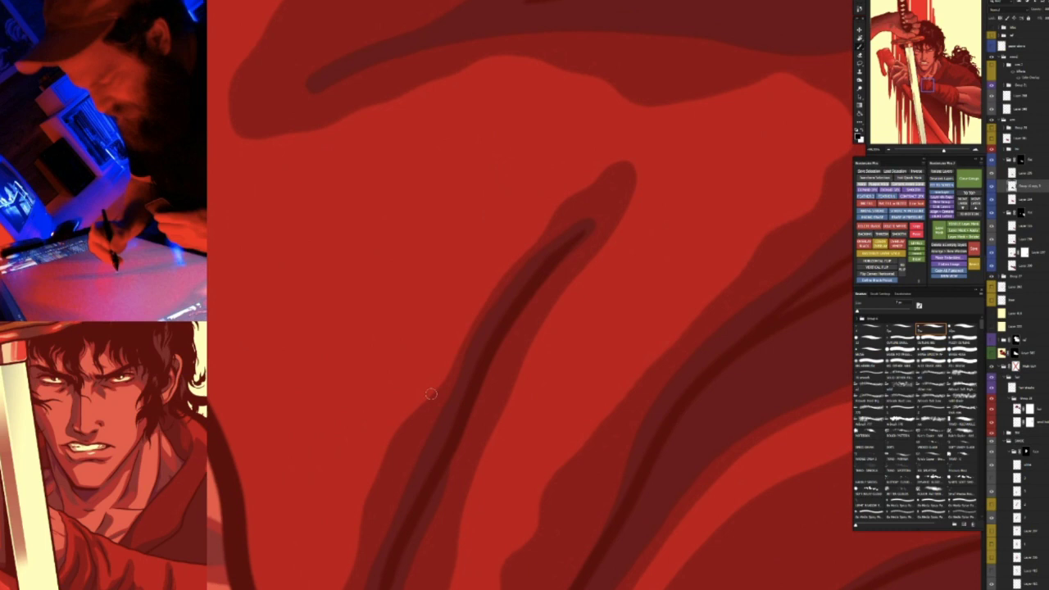
{"action": "mouse_move", "coordinate": [440, 391]}
{"action": "left_mouse_down"}
{"action": "mouse_move", "coordinate": [492, 292]}
{"action": "mouse_move", "coordinate": [590, 208]}
{"action": "left_mouse_up"}
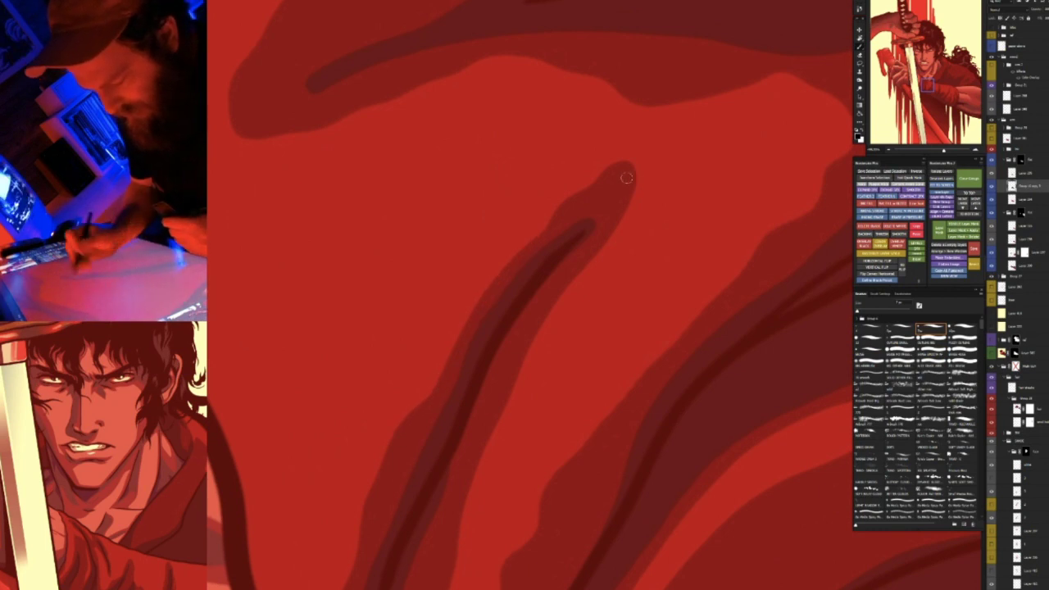
Even out the lower mid-tone edge around the tip of the next fold across the sleeve
{"action": "key", "text": "ctrl+minus"}
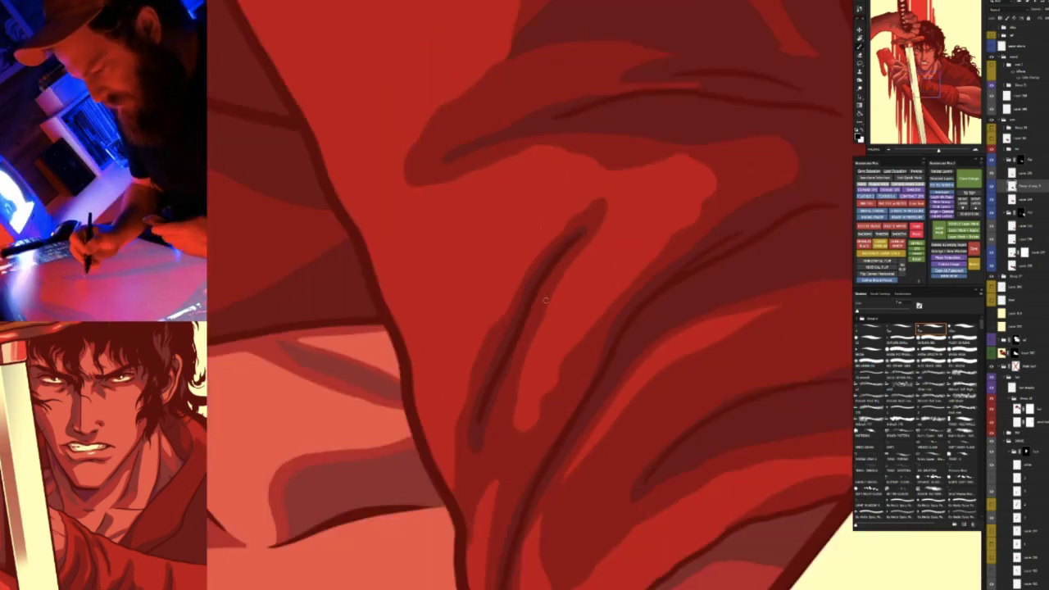
{"action": "left_click_drag", "start_coordinate": [615, 165], "coordinate": [559, 167]}
{"action": "left_click_drag", "start_coordinate": [459, 262], "coordinate": [547, 412]}
{"action": "key", "text": "ctrl+plus"}
{"action": "key", "text": "ctrl+plus"}
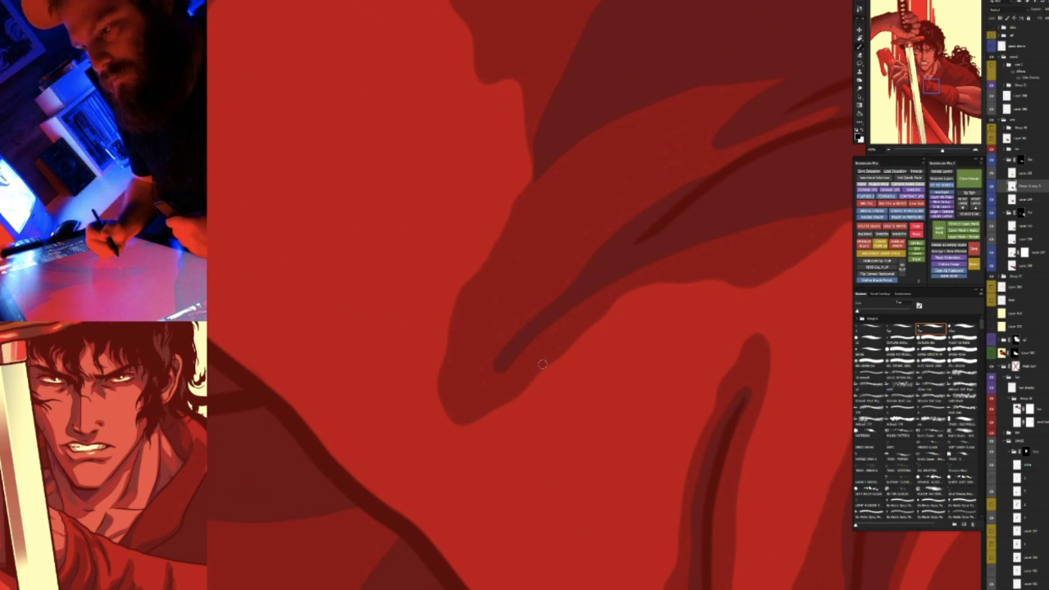
{"action": "key", "text": "ctrl+plus"}
{"action": "left_click_drag", "start_coordinate": [555, 325], "coordinate": [554, 359]}
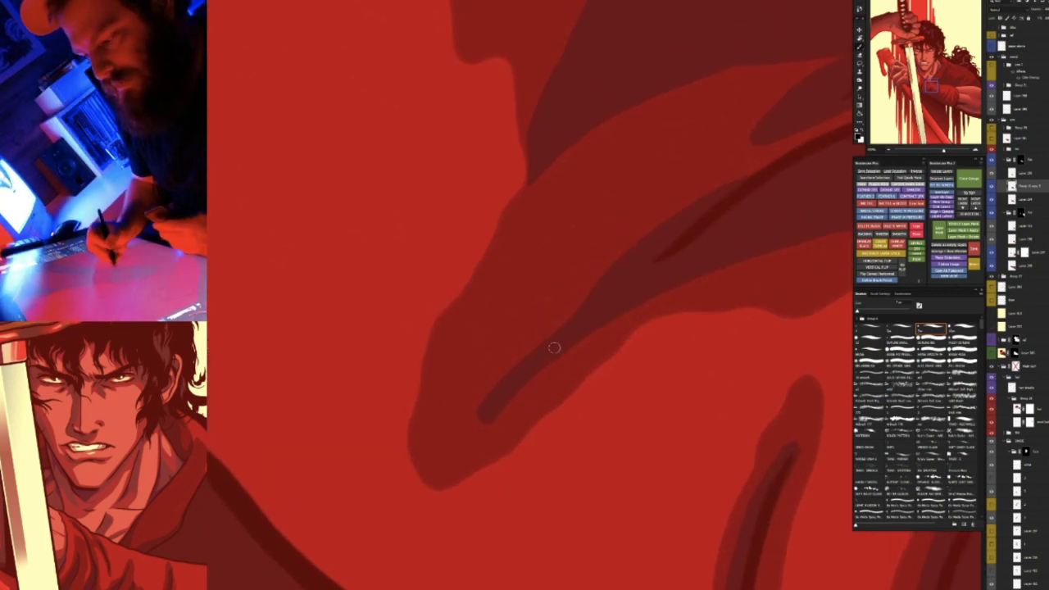
Smooth the mid-tone contour on both sides of that fold's rounded tip with eraser and brush, undoing one stroke
{"action": "key", "text": "e"}
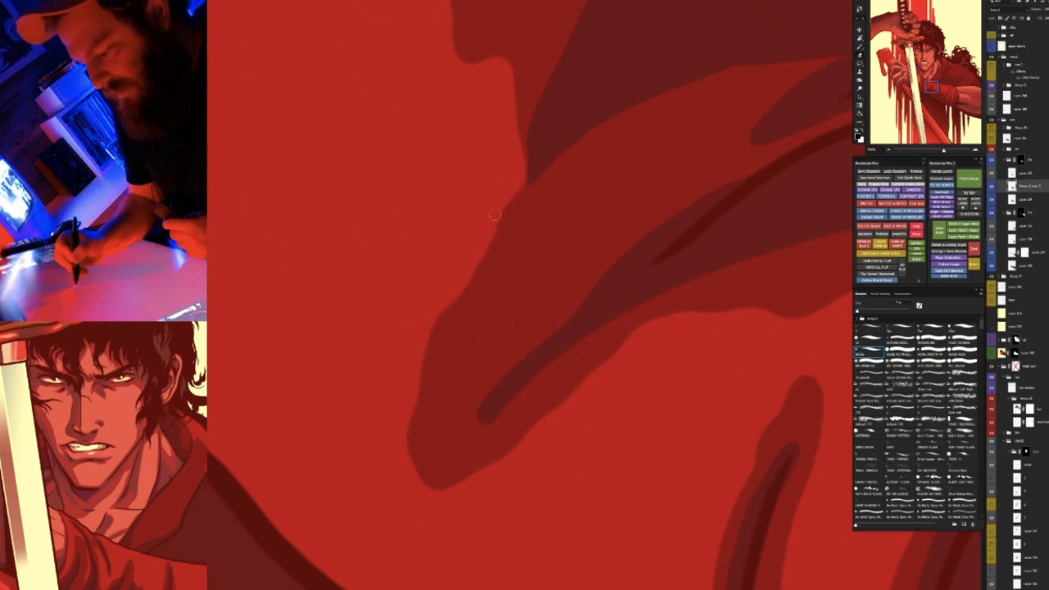
{"action": "key", "text": "b"}
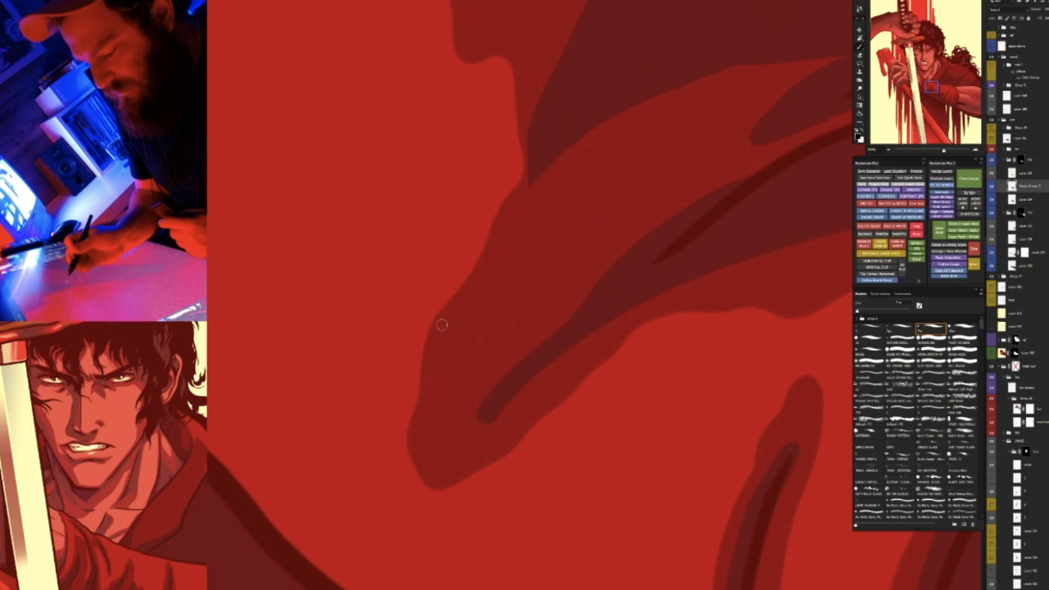
{"action": "key", "text": "r"}
{"action": "mouse_move", "coordinate": [480, 412]}
{"action": "left_mouse_down"}
{"action": "mouse_move", "coordinate": [566, 463]}
{"action": "mouse_move", "coordinate": [548, 379]}
{"action": "left_mouse_up"}
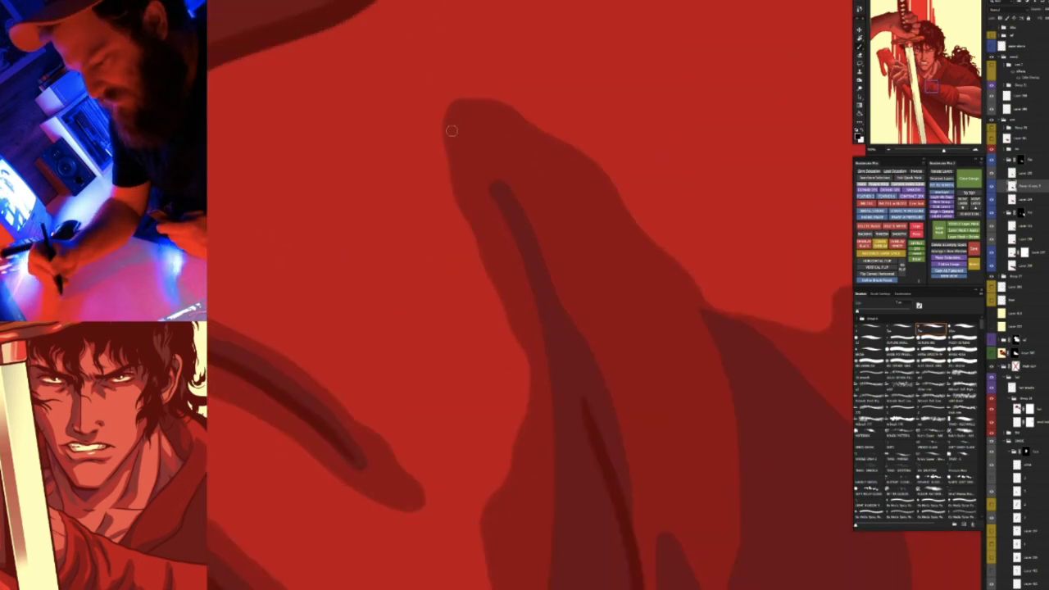
{"action": "left_click_drag", "start_coordinate": [456, 191], "coordinate": [517, 321]}
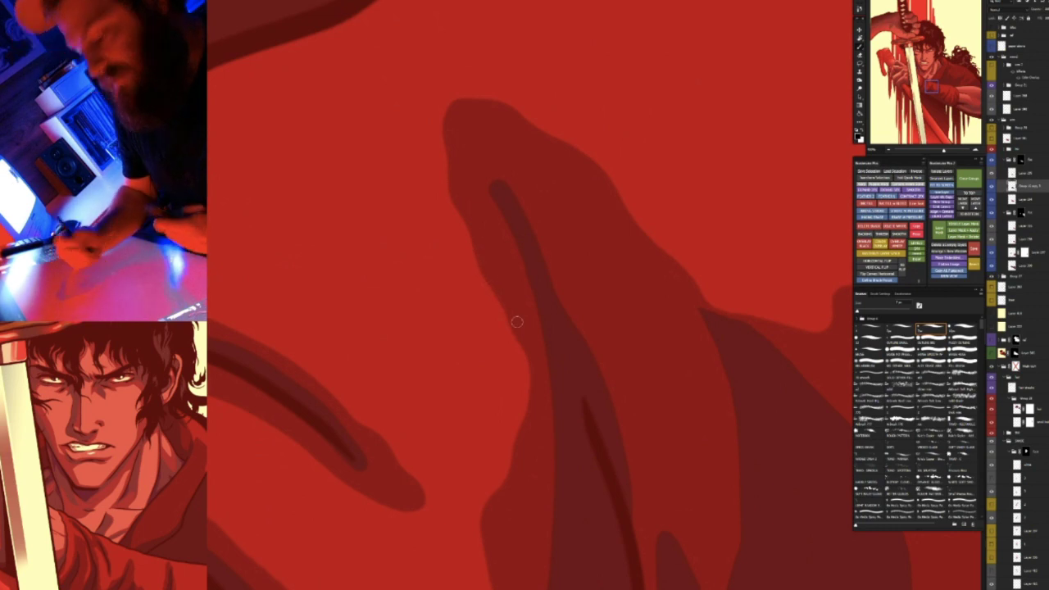
{"action": "key", "text": "ctrl+z"}
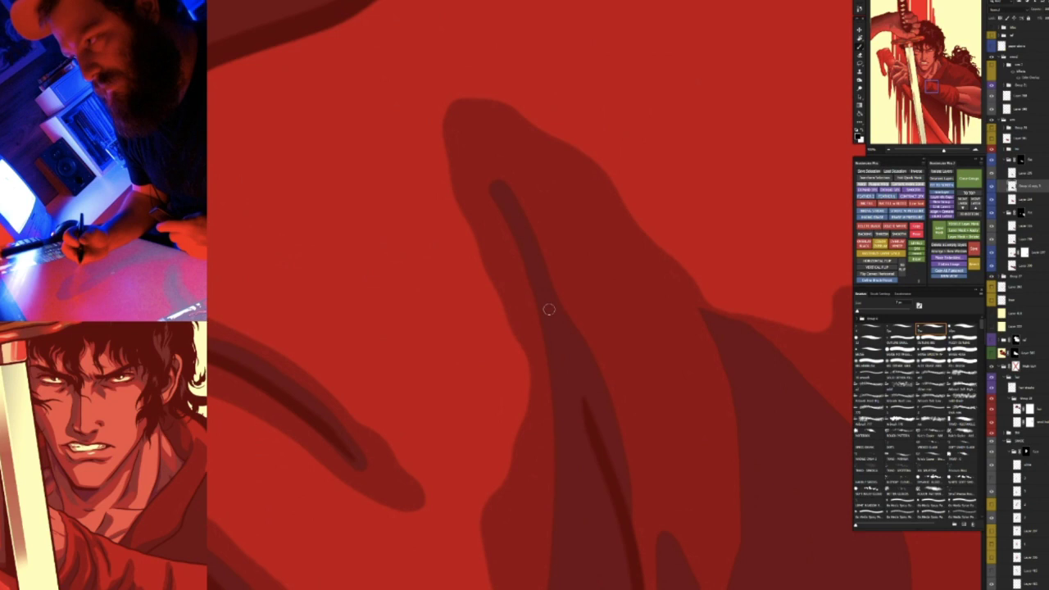
{"action": "left_click_drag", "start_coordinate": [546, 306], "coordinate": [528, 251]}
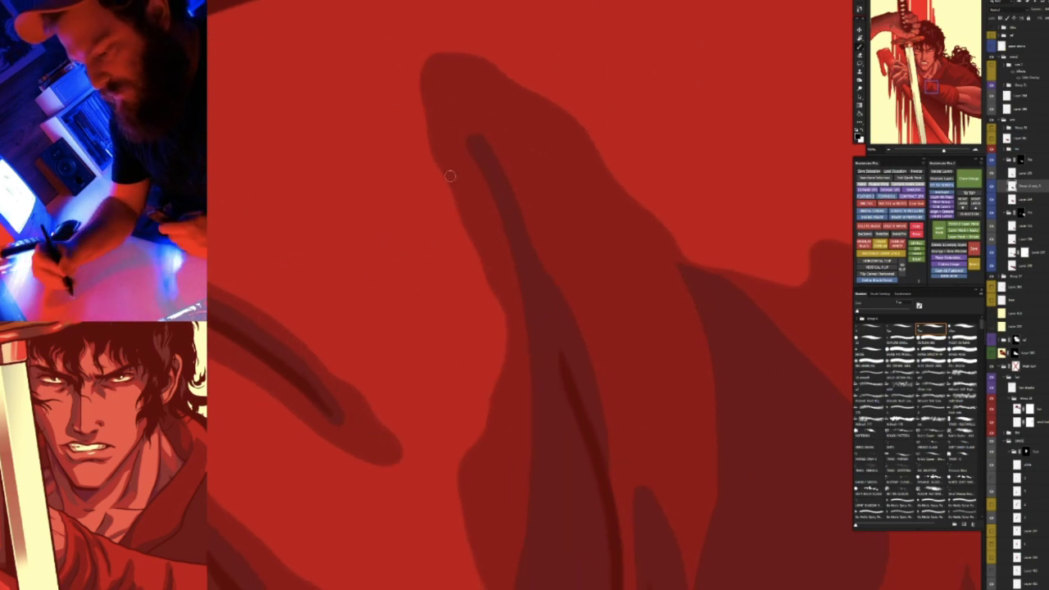
{"action": "left_click_drag", "start_coordinate": [504, 309], "coordinate": [502, 373]}
Try a short mid-tone stroke across the open bright red area between the sleeve folds and undo it
{"action": "scroll", "coordinate": [631, 317], "scroll_direction": "down", "scroll_amount": 2}
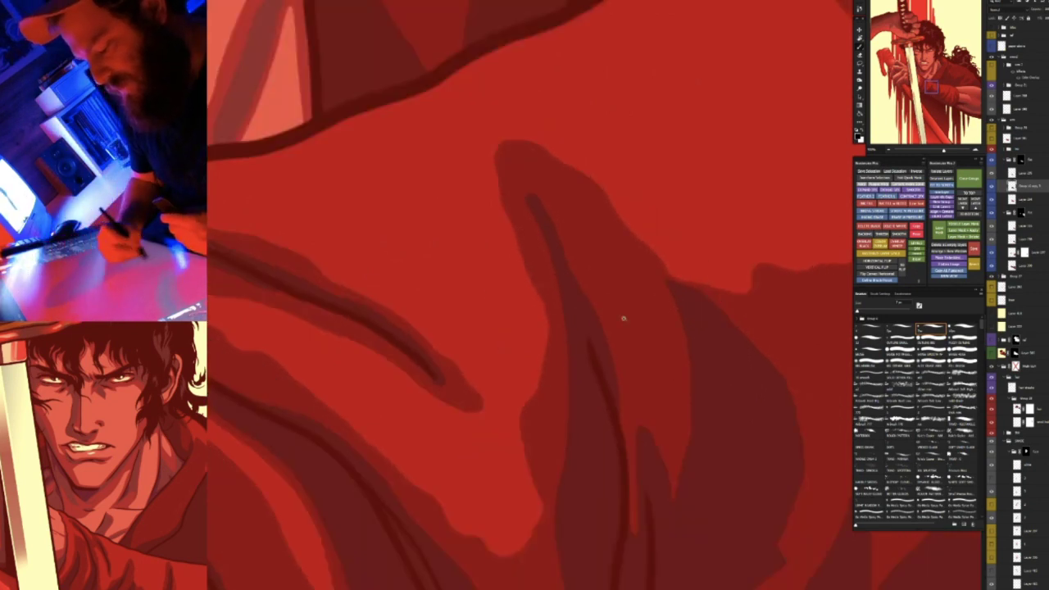
{"action": "scroll", "coordinate": [575, 359], "scroll_direction": "up", "scroll_amount": 2}
{"action": "left_click_drag", "start_coordinate": [560, 401], "coordinate": [590, 308]}
{"action": "left_click_drag", "start_coordinate": [662, 279], "coordinate": [543, 350]}
{"action": "key", "text": "r"}
{"action": "left_click_drag", "start_coordinate": [610, 409], "coordinate": [709, 280]}
{"action": "left_click_drag", "start_coordinate": [608, 231], "coordinate": [518, 456]}
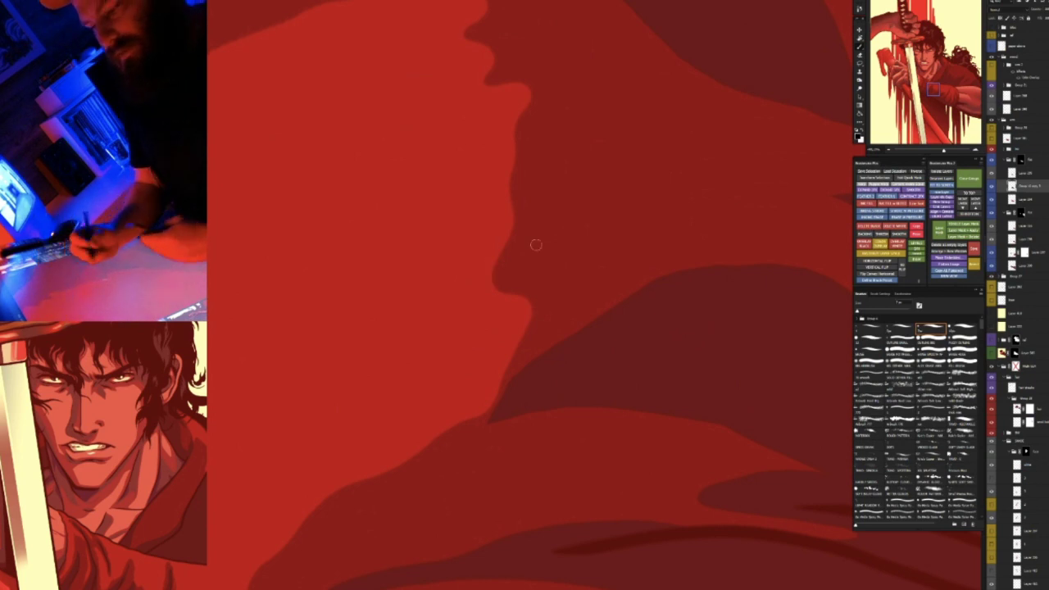
{"action": "left_click_drag", "start_coordinate": [503, 248], "coordinate": [692, 246]}
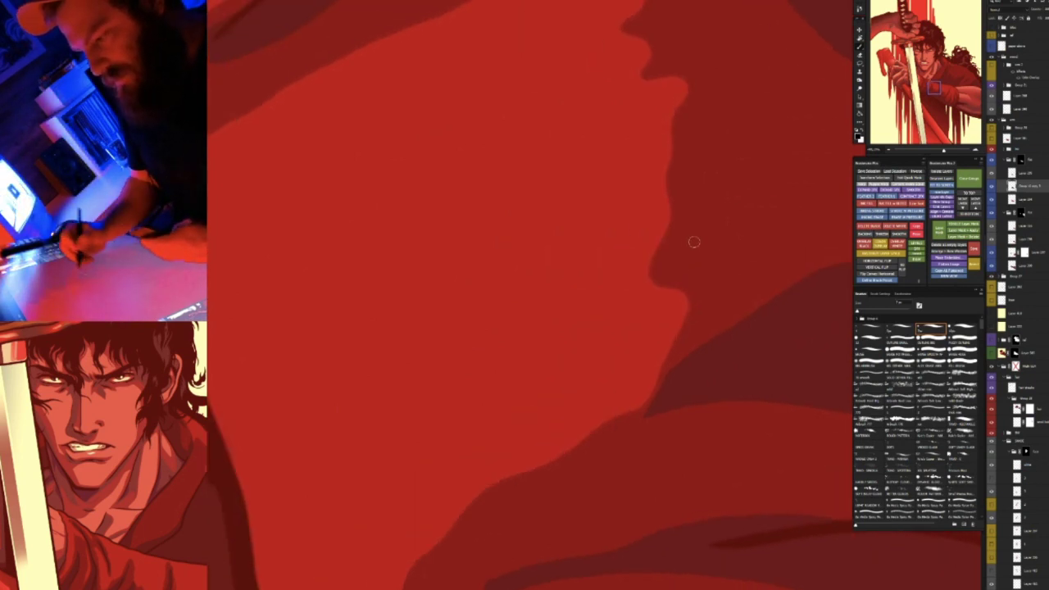
{"action": "mouse_move", "coordinate": [506, 164]}
{"action": "left_mouse_down"}
{"action": "mouse_move", "coordinate": [497, 212]}
{"action": "mouse_move", "coordinate": [459, 243]}
{"action": "mouse_move", "coordinate": [428, 303]}
{"action": "mouse_move", "coordinate": [423, 354]}
{"action": "left_mouse_up"}
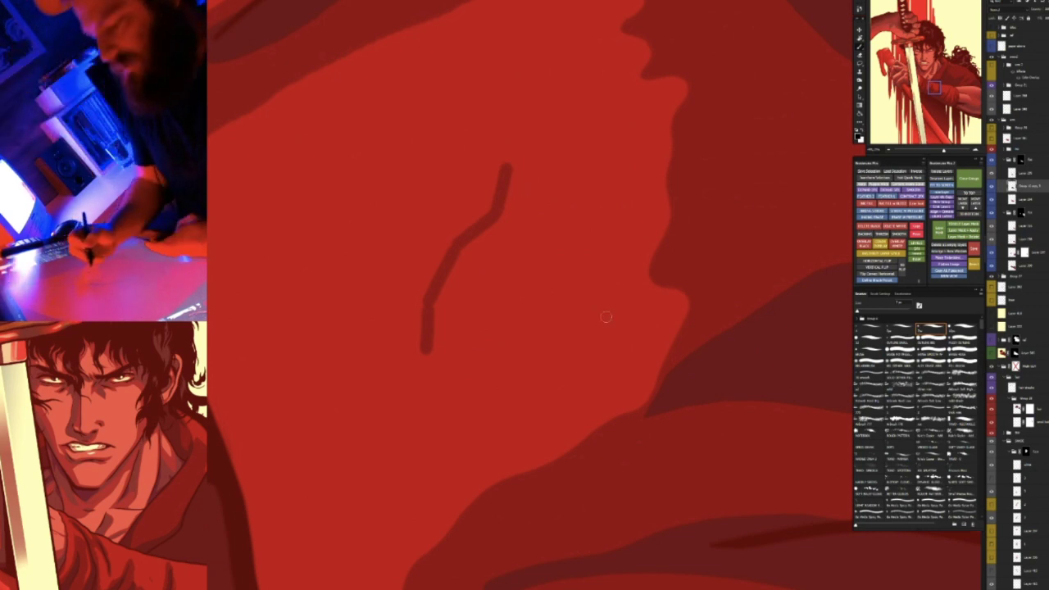
{"action": "key", "text": "ctrl+z"}
{"action": "key", "text": "ctrl+z"}
{"action": "key", "text": "ctrl+z"}
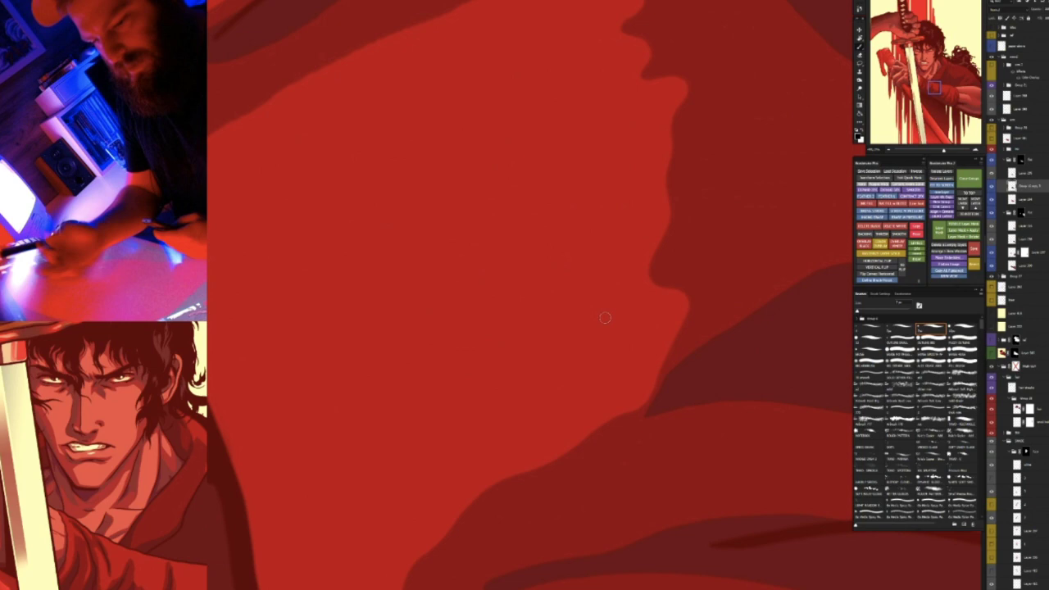
Select the layer directly above the mid-tone layer, which holds the darkest fold shadows of the sleeve
{"action": "left_click_drag", "start_coordinate": [710, 221], "coordinate": [602, 394]}
{"action": "key", "text": "Escape"}
{"action": "scroll", "coordinate": [703, 281], "scroll_direction": "down", "scroll_amount": 3}
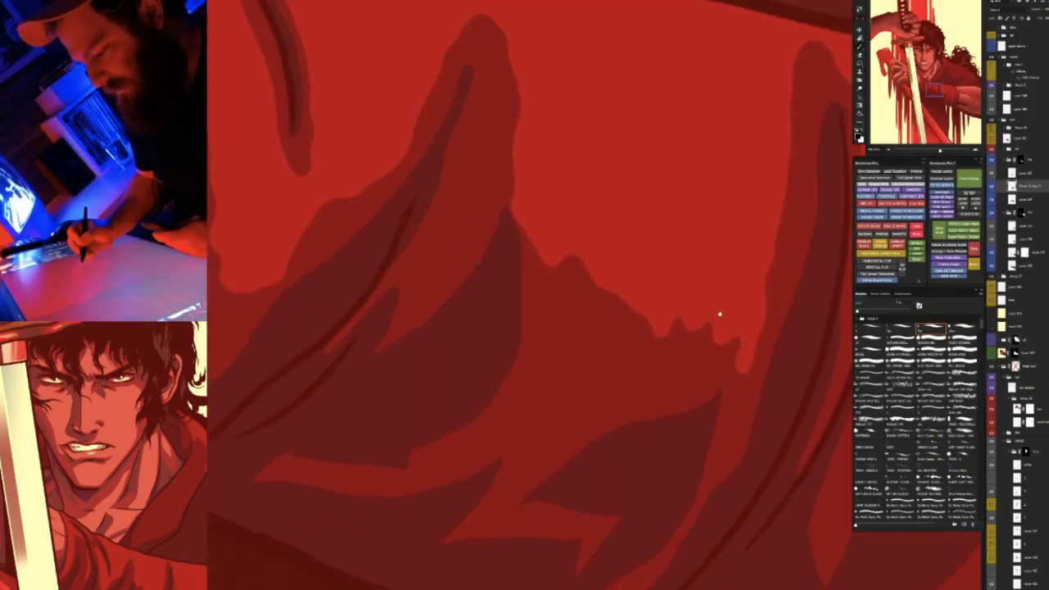
{"action": "left_click_drag", "start_coordinate": [721, 307], "coordinate": [603, 352]}
{"action": "left_click_drag", "start_coordinate": [686, 295], "coordinate": [585, 347]}
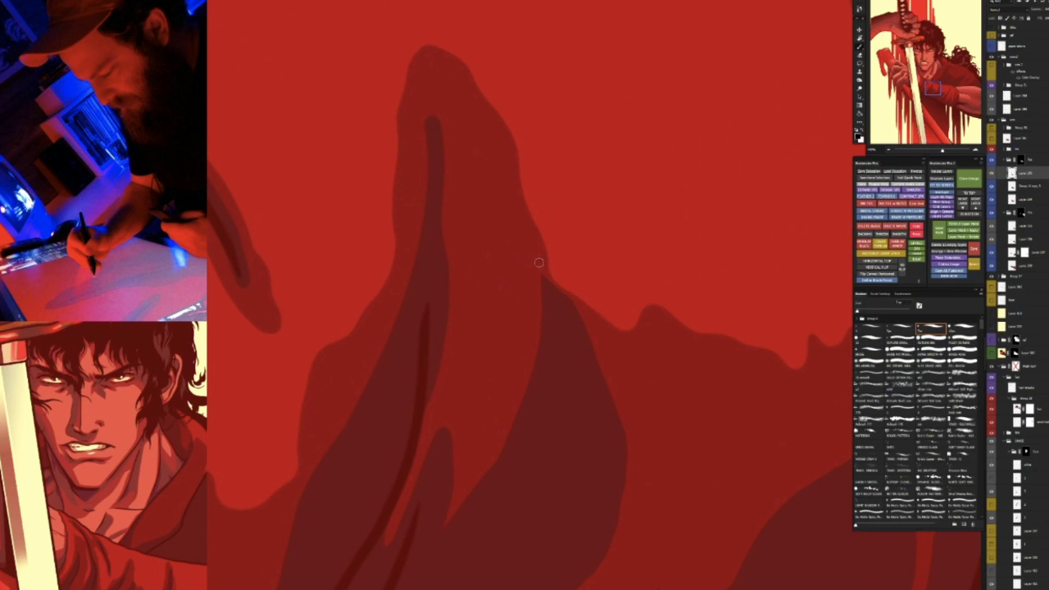
Erase a thin sliver of dark shadow between the two crease lines of the fold, redoing the first attempt with cleaner strokes
{"action": "left_click_drag", "start_coordinate": [539, 261], "coordinate": [634, 145]}
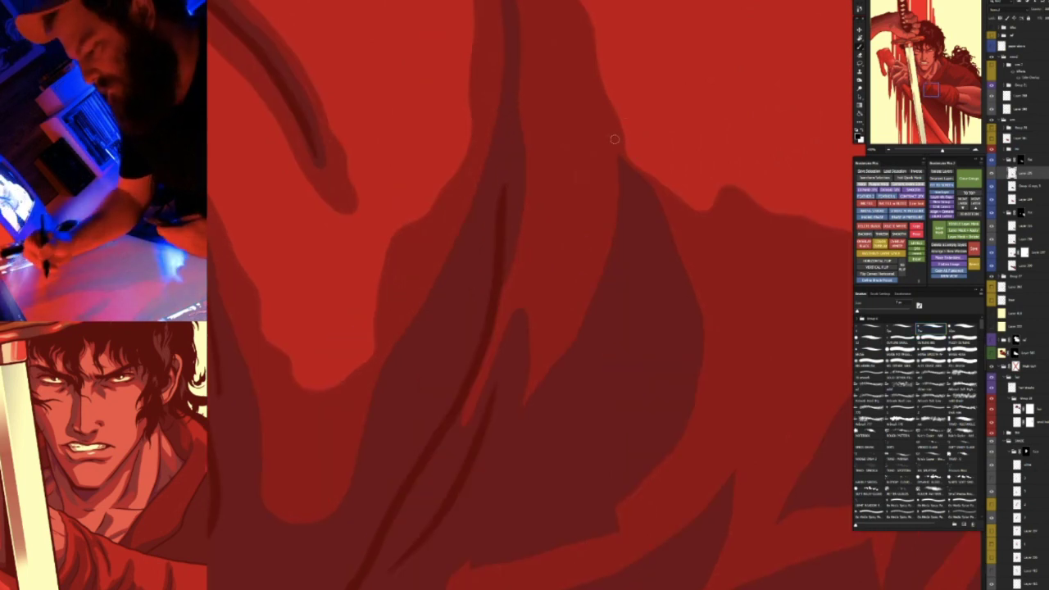
{"action": "left_click_drag", "start_coordinate": [615, 407], "coordinate": [396, 358]}
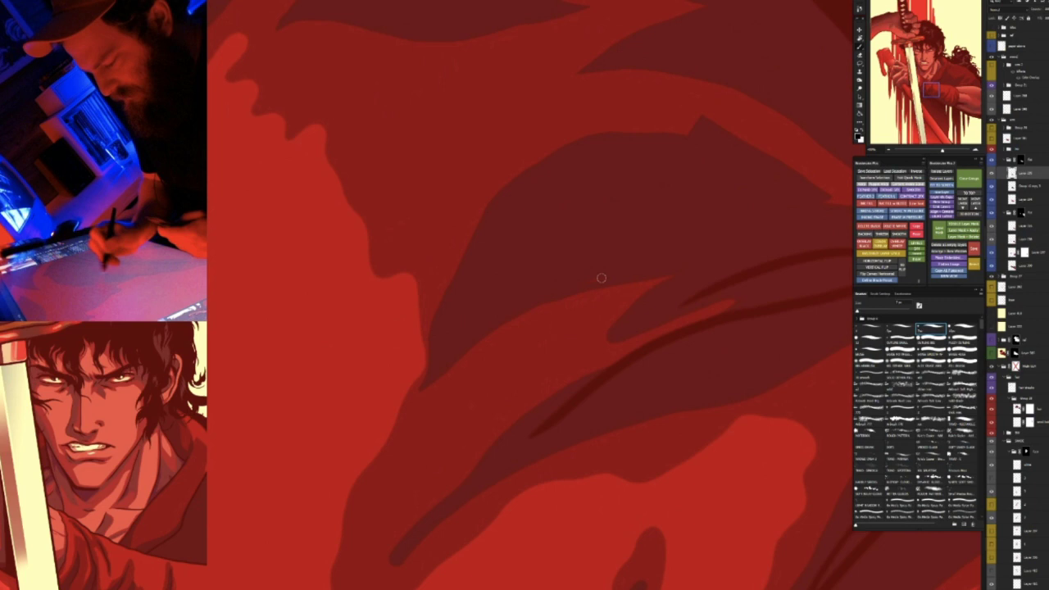
{"action": "left_click_drag", "start_coordinate": [582, 279], "coordinate": [650, 253]}
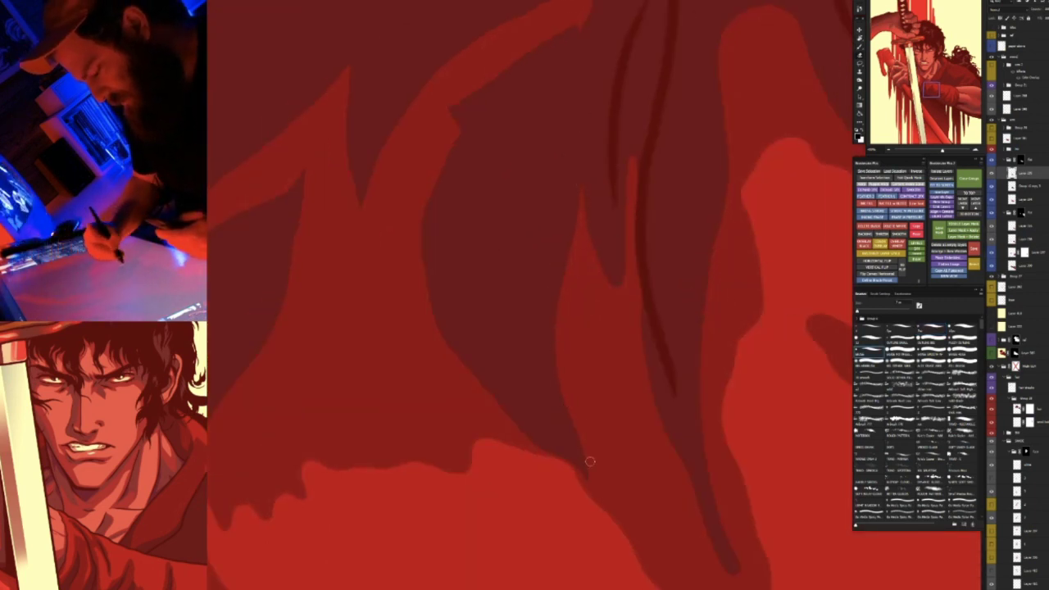
{"action": "left_click_drag", "start_coordinate": [637, 497], "coordinate": [575, 506]}
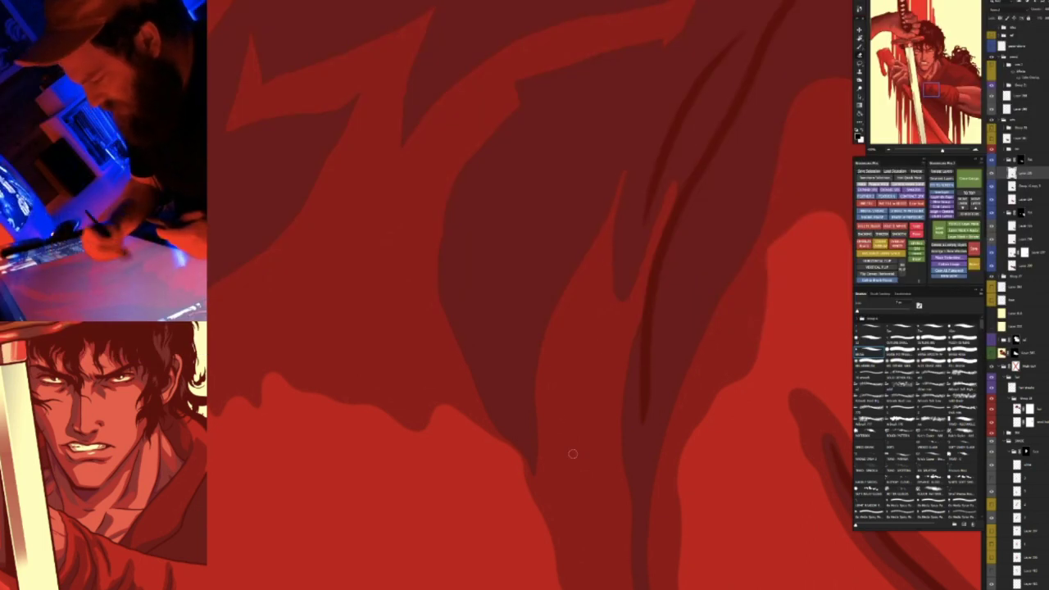
{"action": "key", "text": "b"}
{"action": "key", "text": "e"}
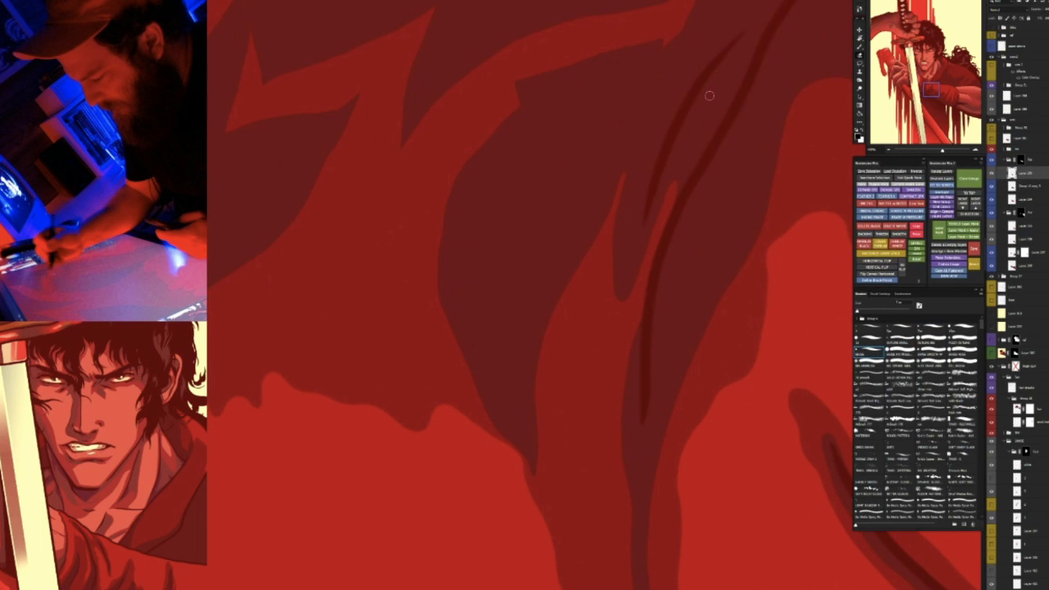
{"action": "left_click_drag", "start_coordinate": [714, 139], "coordinate": [632, 241]}
{"action": "left_click_drag", "start_coordinate": [697, 185], "coordinate": [661, 156]}
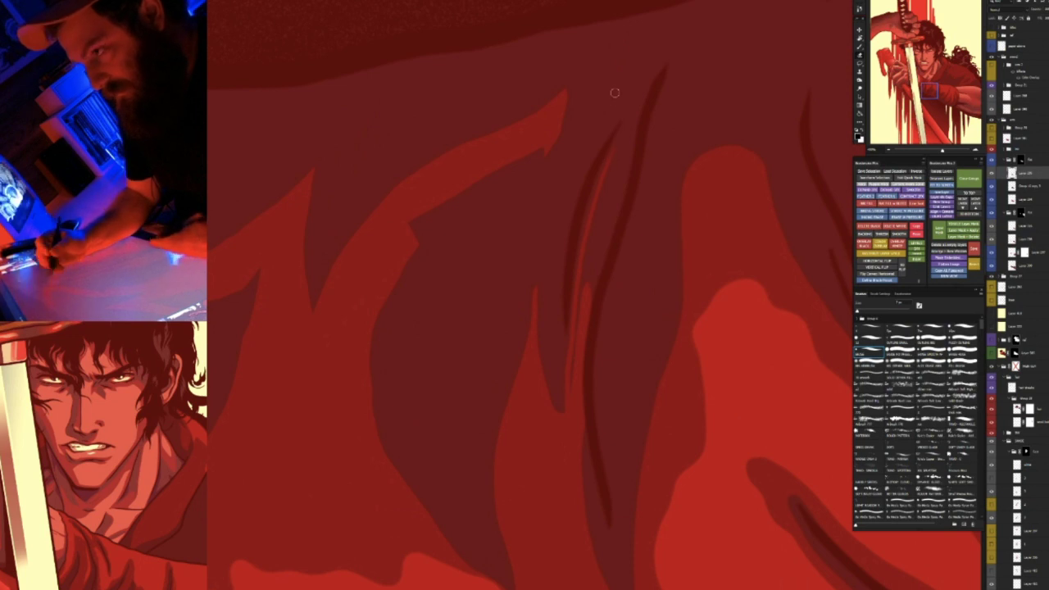
{"action": "key", "text": "ctrl+z"}
{"action": "left_click_drag", "start_coordinate": [593, 199], "coordinate": [570, 383]}
{"action": "left_click_drag", "start_coordinate": [608, 161], "coordinate": [586, 299]}
{"action": "left_click_drag", "start_coordinate": [594, 213], "coordinate": [575, 363]}
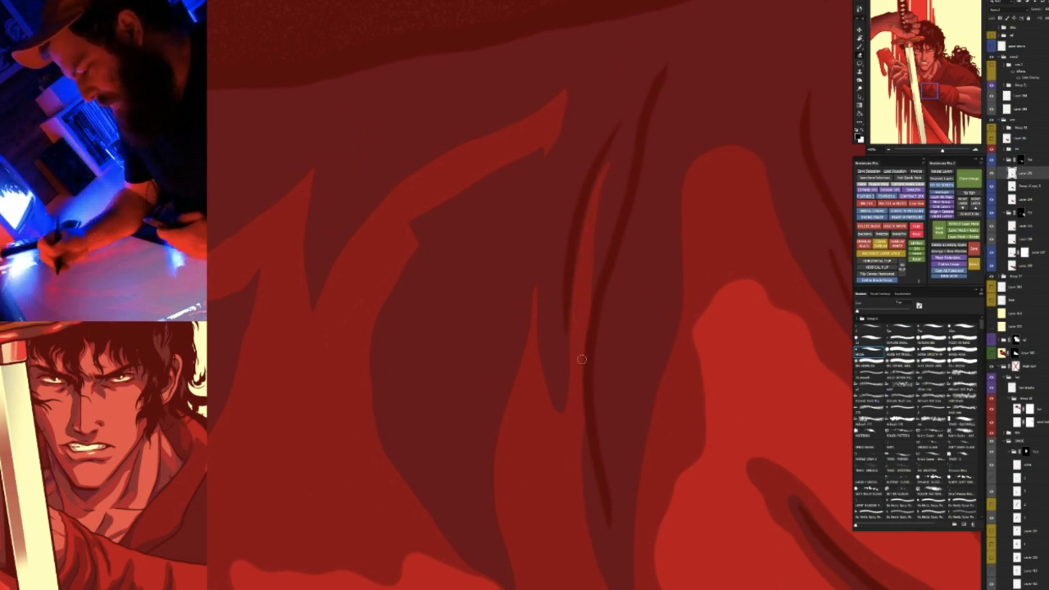
Taper the narrow end of the dark shadow inside the long fold's tip, undoing one stroke along the way
{"action": "key", "text": "r"}
{"action": "mouse_move", "coordinate": [680, 171]}
{"action": "left_mouse_down"}
{"action": "mouse_move", "coordinate": [734, 257]}
{"action": "mouse_move", "coordinate": [736, 313]}
{"action": "left_mouse_up"}
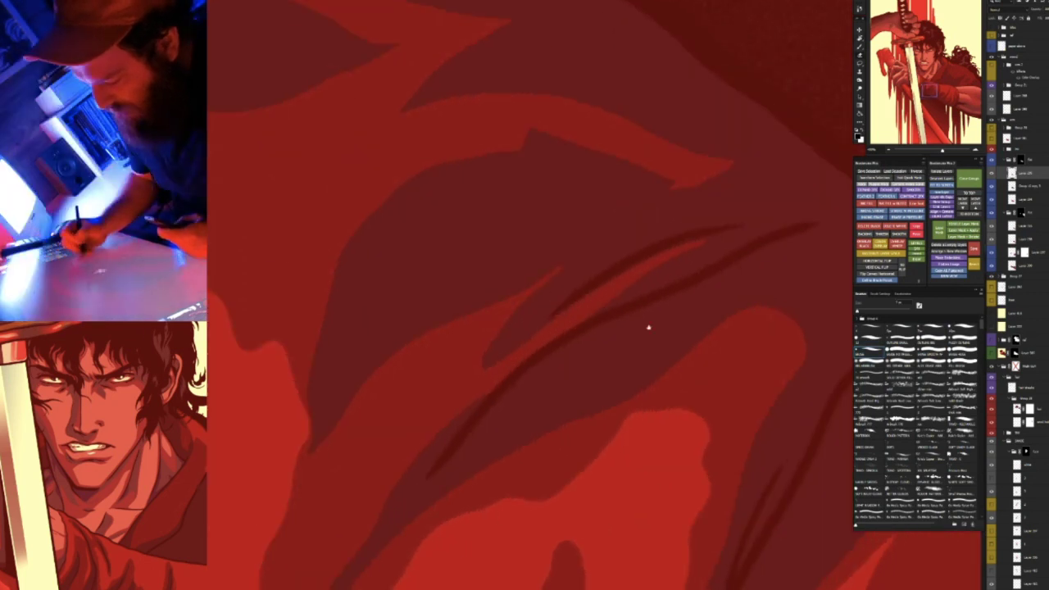
{"action": "key", "text": "space"}
{"action": "left_click_drag", "start_coordinate": [636, 354], "coordinate": [644, 287]}
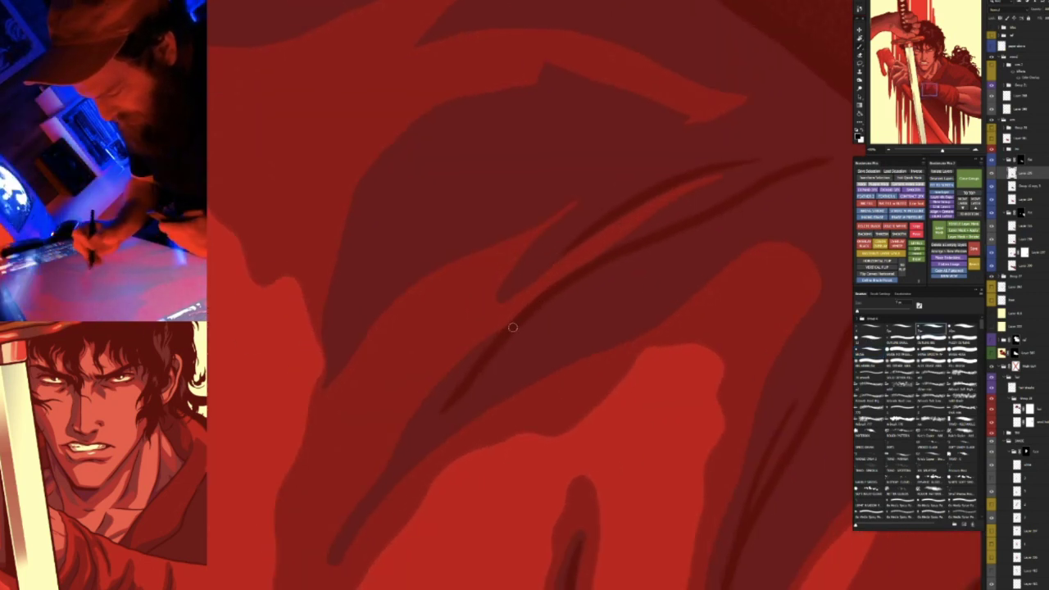
{"action": "key", "text": "space"}
{"action": "left_click_drag", "start_coordinate": [528, 356], "coordinate": [603, 276]}
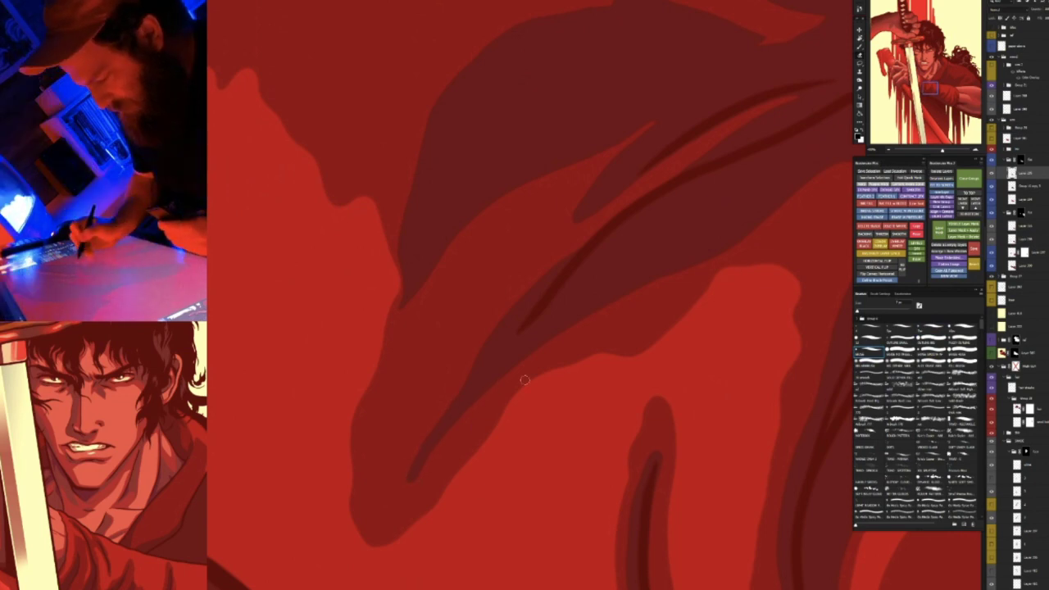
{"action": "key", "text": "b"}
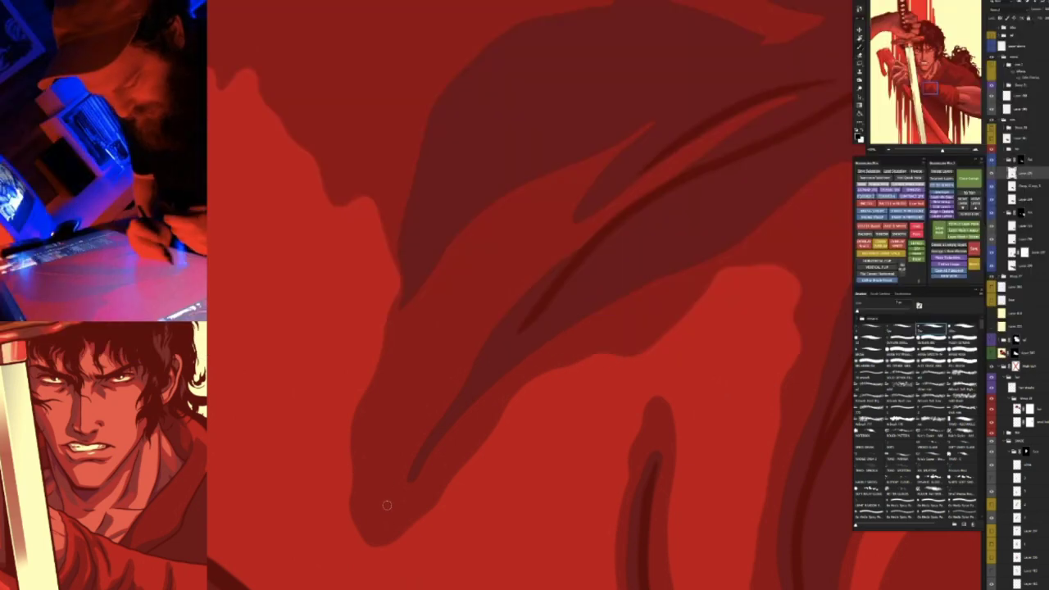
{"action": "key", "text": "ctrl+z"}
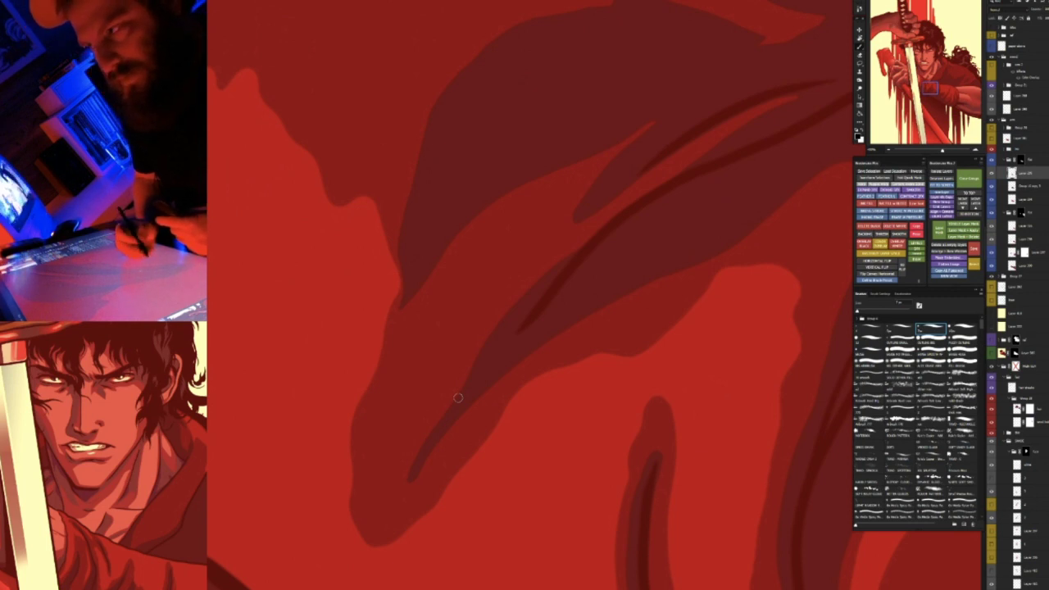
{"action": "left_click_drag", "start_coordinate": [458, 398], "coordinate": [579, 468]}
{"action": "left_click_drag", "start_coordinate": [425, 163], "coordinate": [445, 198]}
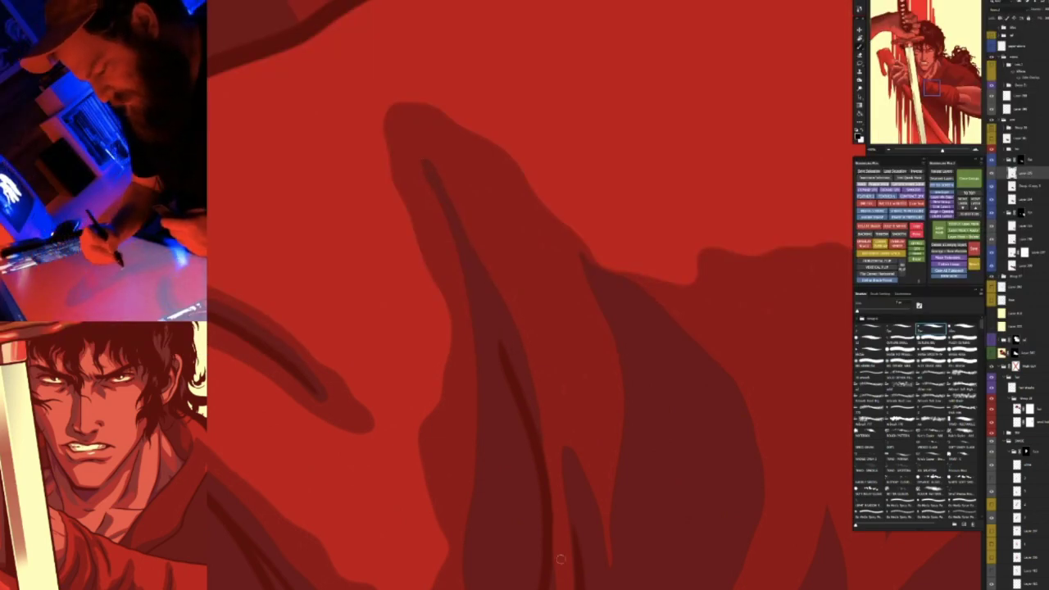
{"action": "left_click_drag", "start_coordinate": [427, 164], "coordinate": [456, 220]}
{"action": "key", "text": "ctrl+0"}
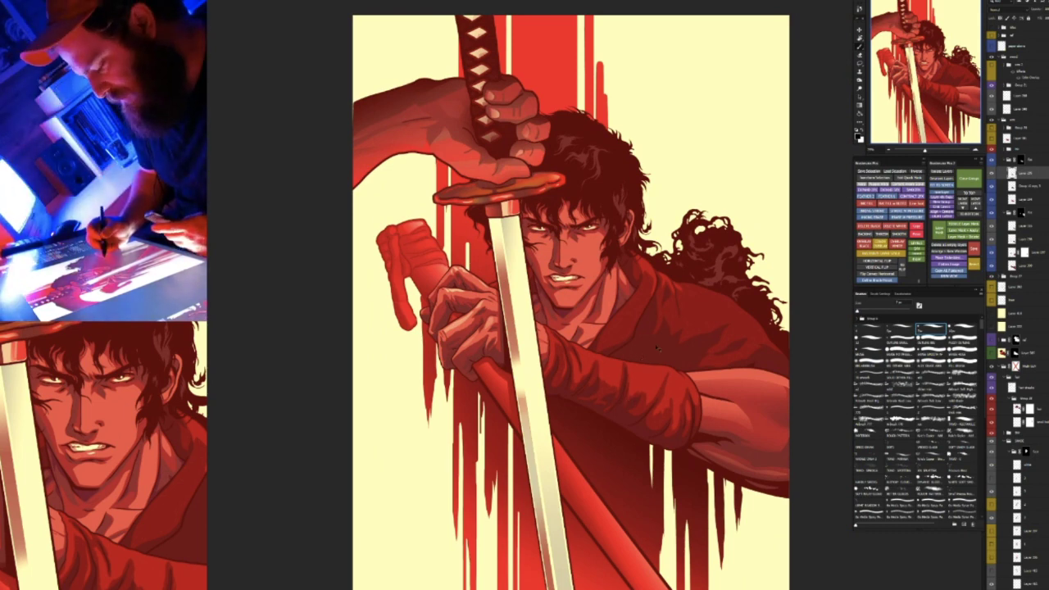
{"action": "left_click_drag", "start_coordinate": [656, 348], "coordinate": [693, 339]}
{"action": "key", "text": "r"}
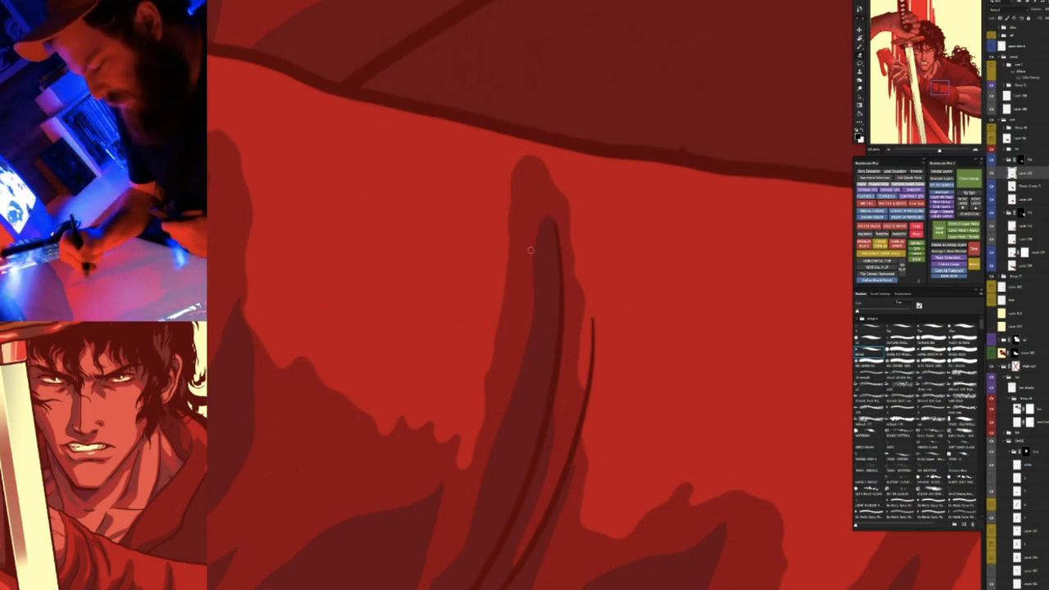
{"action": "key", "text": "b"}
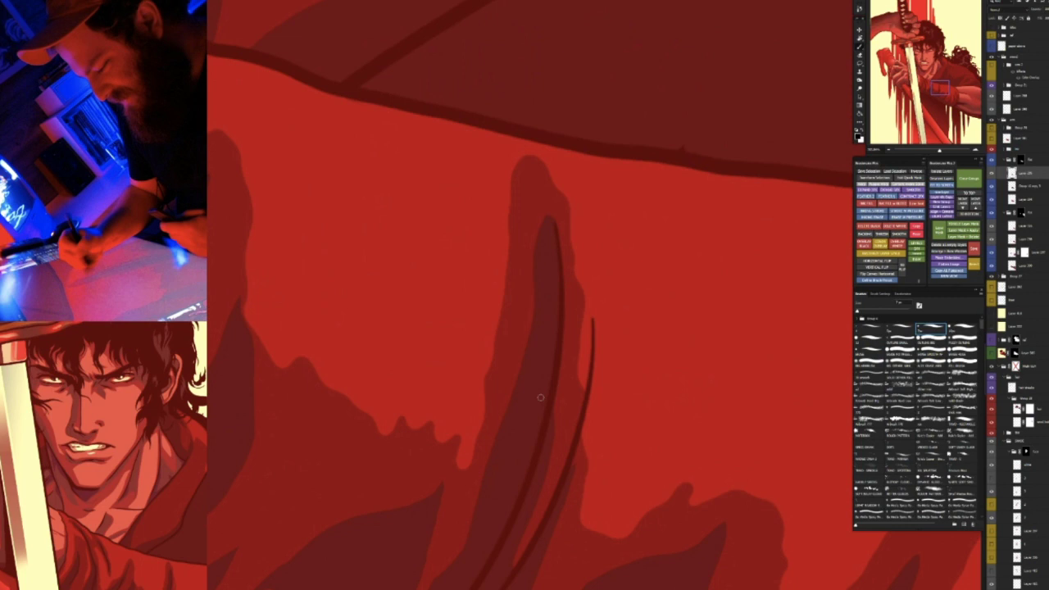
{"action": "key", "text": "r"}
{"action": "mouse_move", "coordinate": [616, 399]}
{"action": "left_mouse_down"}
{"action": "mouse_move", "coordinate": [658, 394]}
{"action": "mouse_move", "coordinate": [669, 180]}
{"action": "left_mouse_up"}
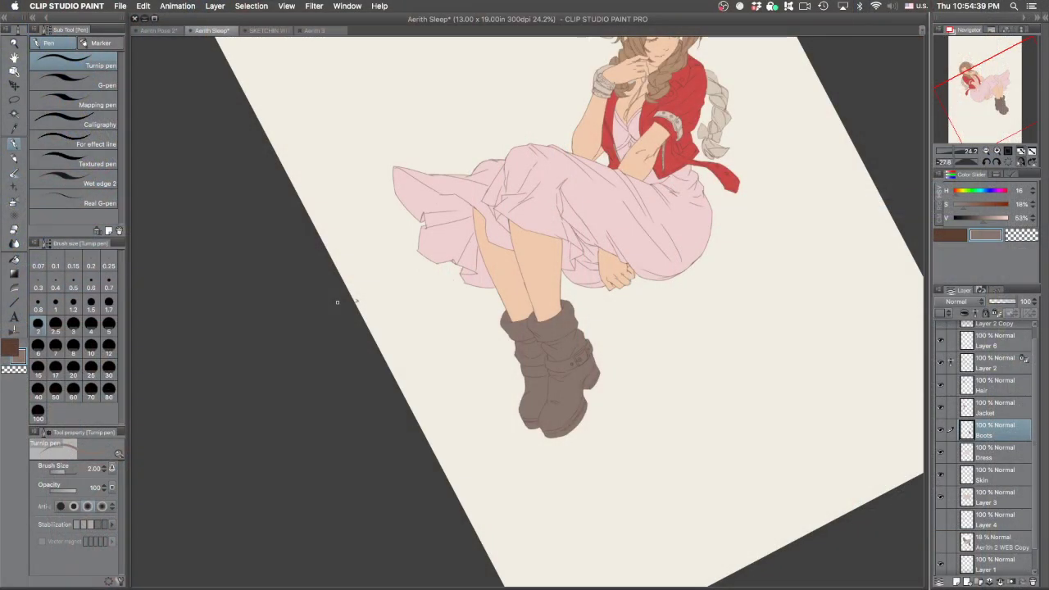
Shift the Boots layer's colour to hue -3, saturation -5 and luminosity -5 after toggling the layer's visibility off and on
{"action": "scroll", "coordinate": [641, 257], "scroll_direction": "up", "scroll_amount": 1}
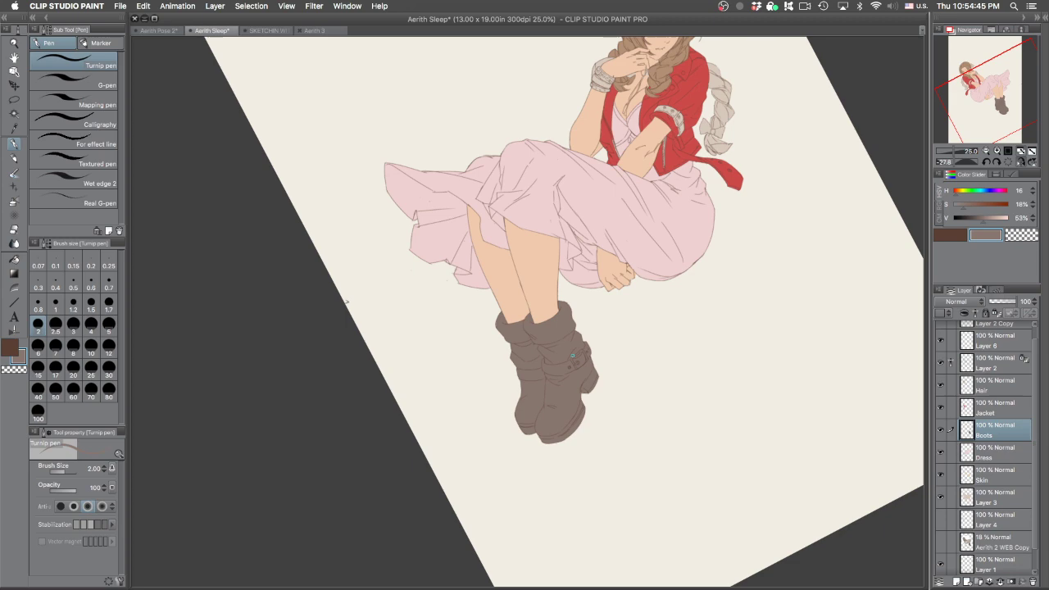
{"action": "scroll", "coordinate": [614, 418], "scroll_direction": "up", "scroll_amount": 5}
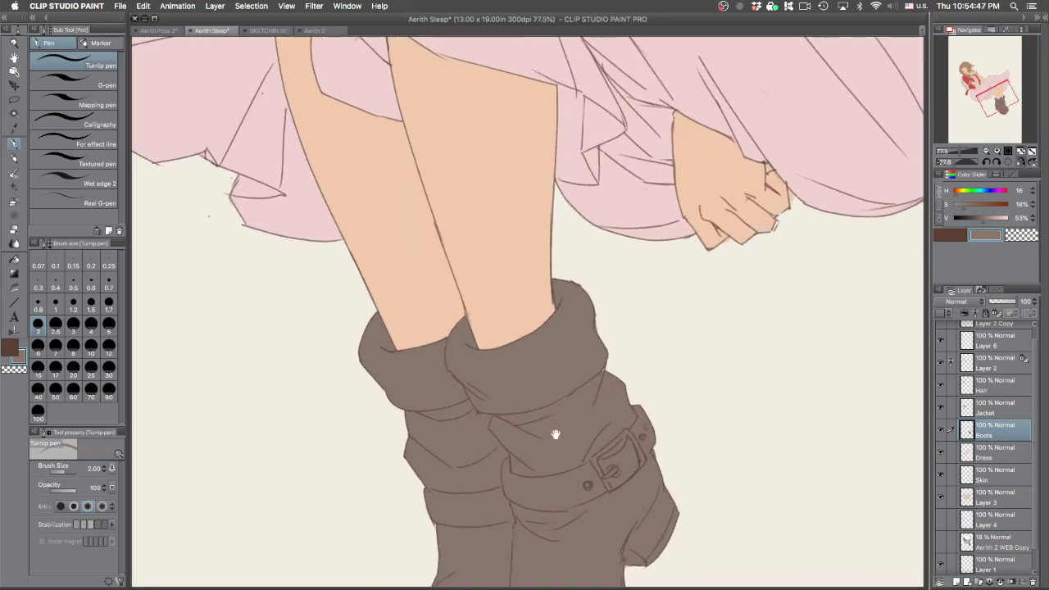
{"action": "left_click", "coordinate": [939, 431]}
{"action": "left_click", "coordinate": [939, 431]}
{"action": "scroll", "coordinate": [737, 442], "scroll_direction": "down", "scroll_amount": 4}
{"action": "scroll", "coordinate": [738, 445], "scroll_direction": "right", "scroll_amount": 5}
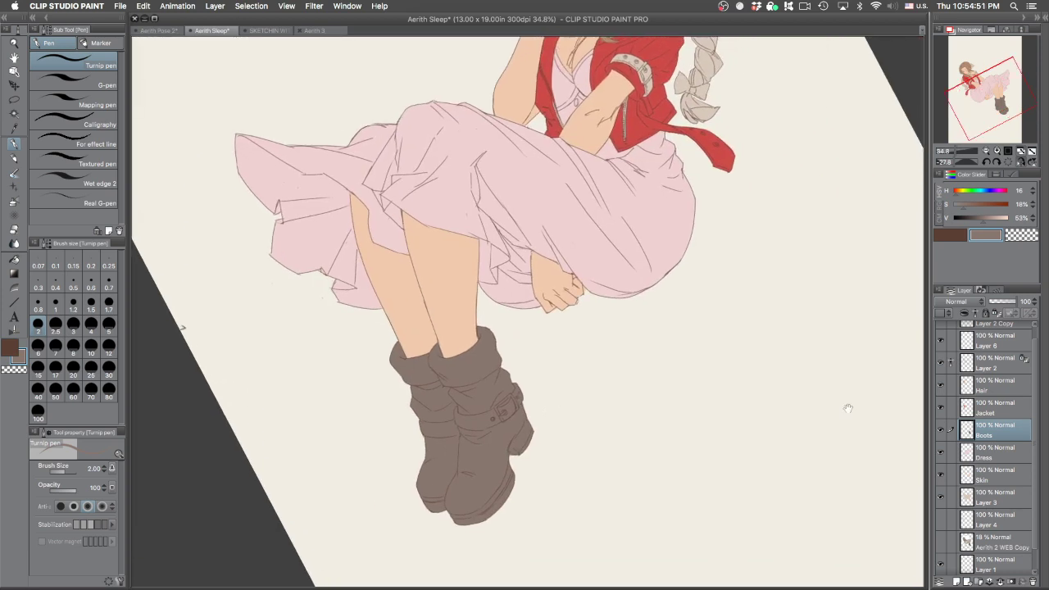
{"action": "key", "text": "super+u"}
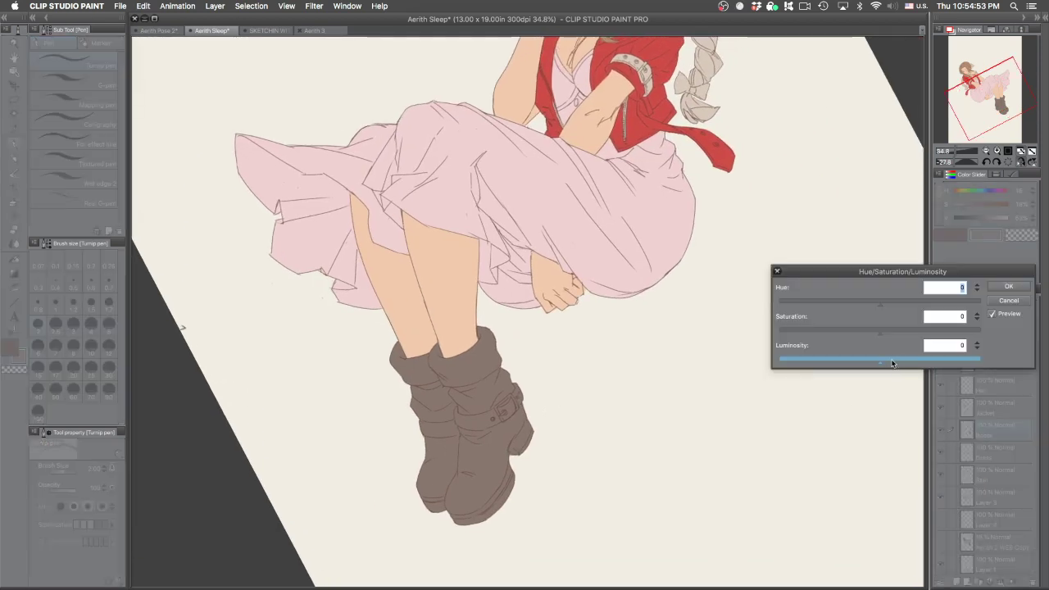
{"action": "left_click_drag", "start_coordinate": [884, 365], "coordinate": [875, 304]}
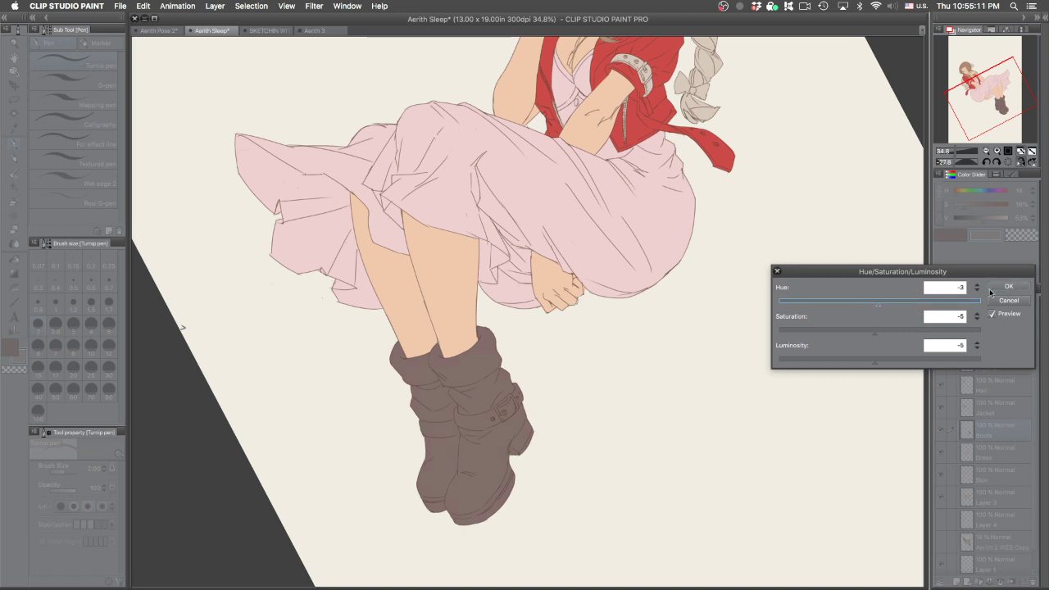
{"action": "left_click", "coordinate": [1008, 286]}
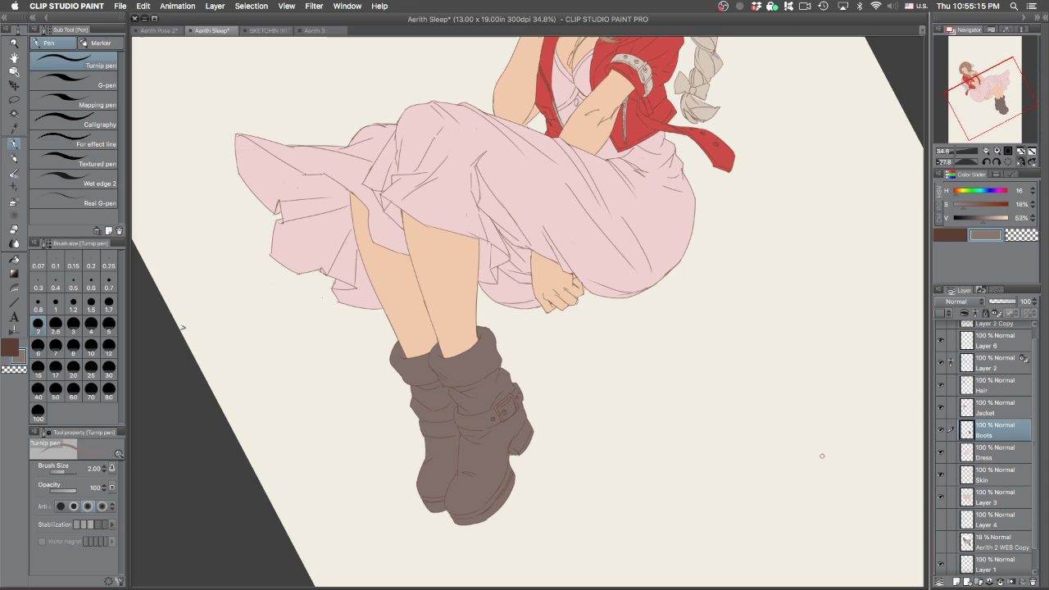
Sample the brown hair colour for the Fill tool, try filling the top section of the back braid on the Boots layer, and undo it
{"action": "scroll", "coordinate": [699, 223], "scroll_direction": "up", "scroll_amount": 5}
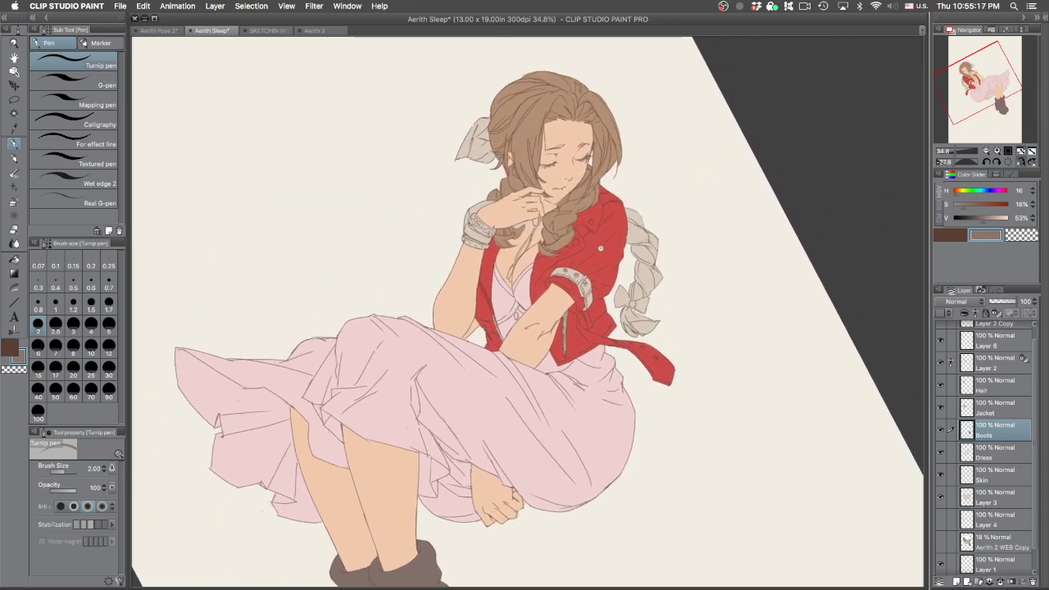
{"action": "scroll", "coordinate": [598, 249], "scroll_direction": "up", "scroll_amount": 3}
{"action": "key", "text": "g"}
{"action": "scroll", "coordinate": [633, 182], "scroll_direction": "up", "scroll_amount": 6}
{"action": "left_click", "coordinate": [519, 122], "text": "alt"}
{"action": "left_click", "coordinate": [736, 215]}
{"action": "key", "text": "super+z"}
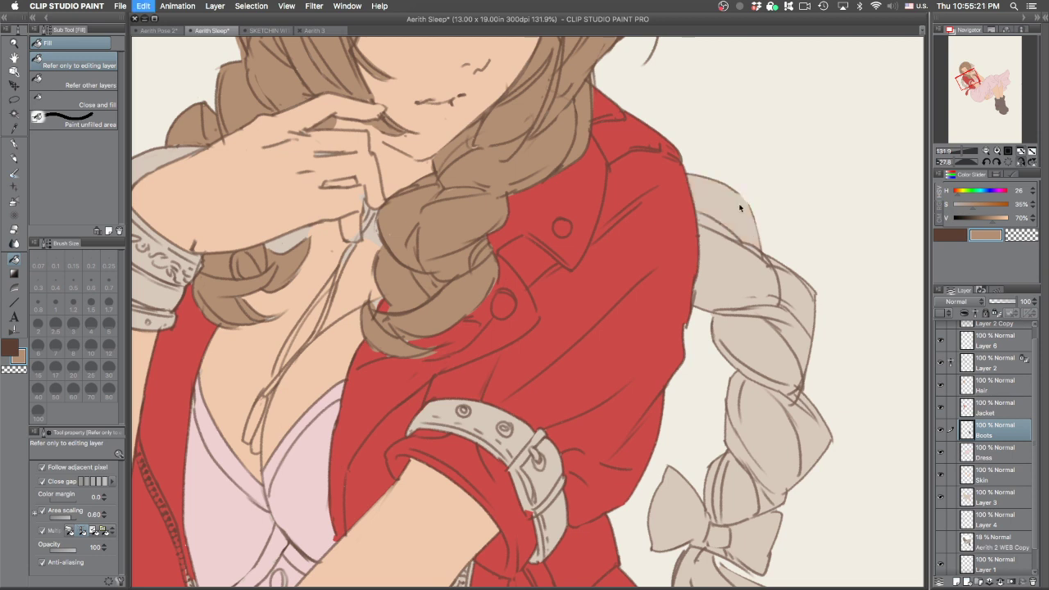
Fill the upper sections of the back braid with the sampled hair brown on the Hair layer
{"action": "left_click", "coordinate": [993, 385]}
{"action": "left_click", "coordinate": [736, 215]}
{"action": "left_click", "coordinate": [742, 281]}
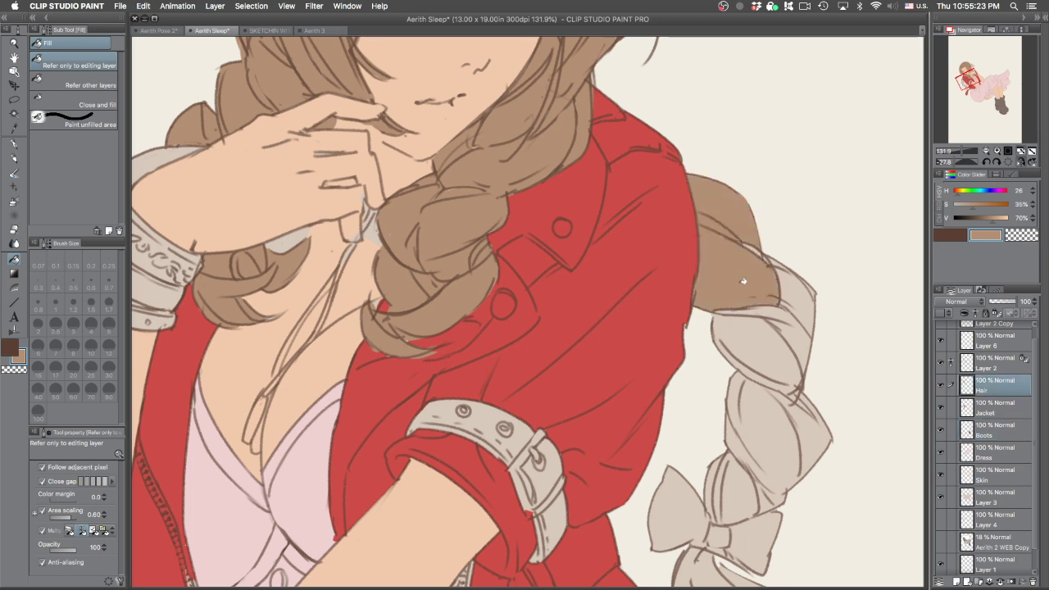
{"action": "left_click", "coordinate": [803, 295]}
{"action": "left_click", "coordinate": [785, 348]}
{"action": "left_click", "coordinate": [778, 413]}
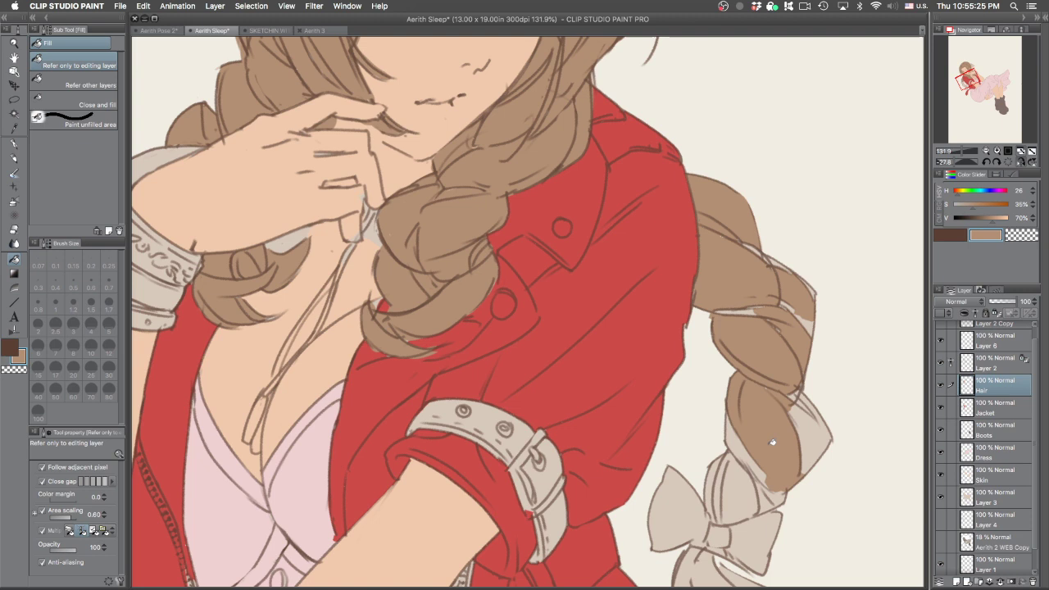
{"action": "left_click", "coordinate": [823, 421]}
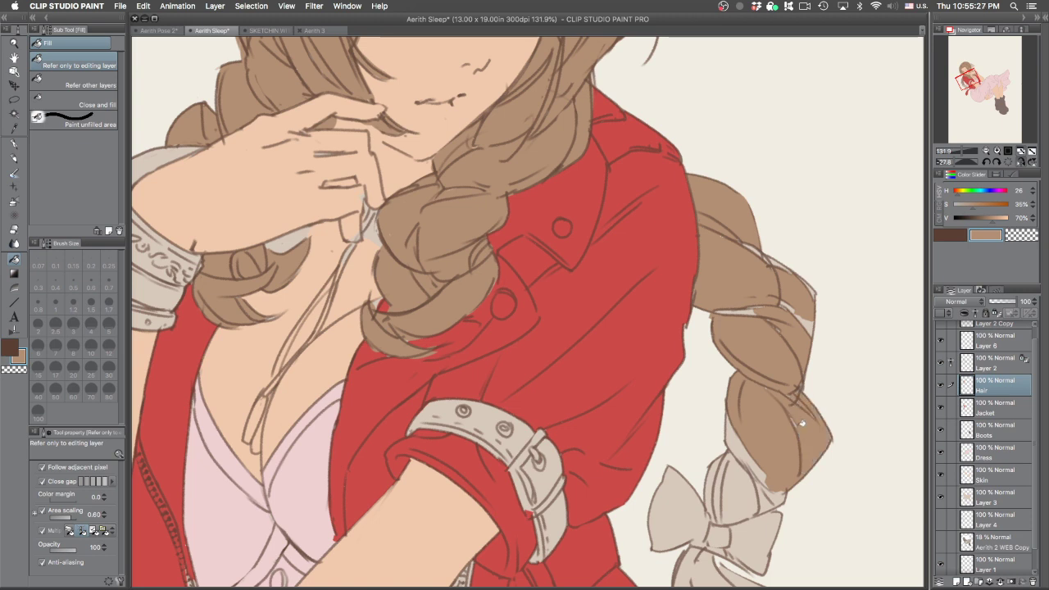
Fill the remaining braid sections just above the bow with the same brown
{"action": "left_click", "coordinate": [758, 459]}
{"action": "left_click", "coordinate": [740, 488]}
{"action": "left_click_drag", "start_coordinate": [765, 477], "coordinate": [758, 352]}
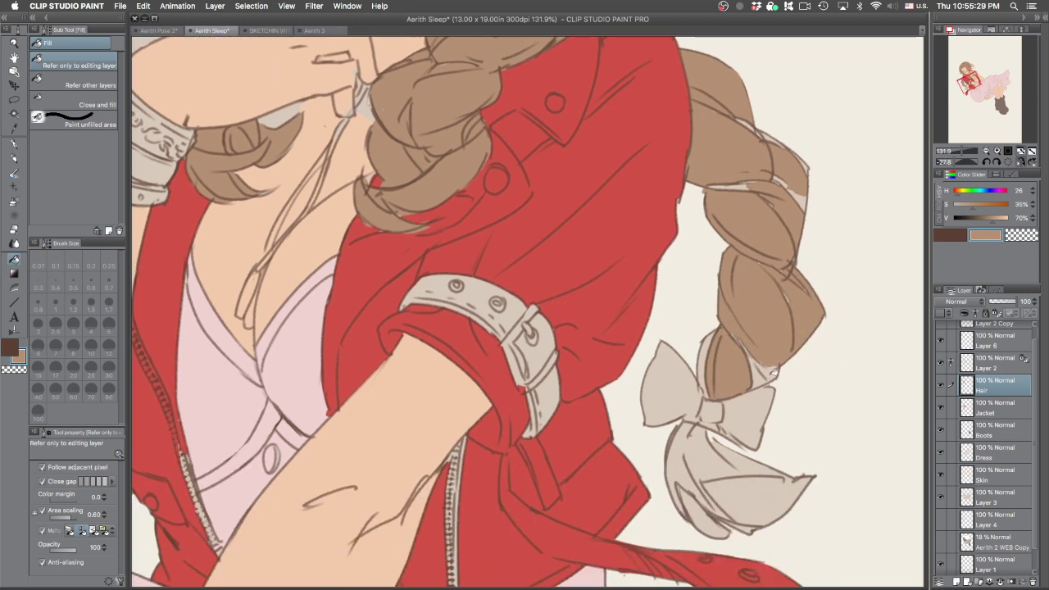
{"action": "left_click", "coordinate": [768, 377]}
{"action": "left_click", "coordinate": [710, 377]}
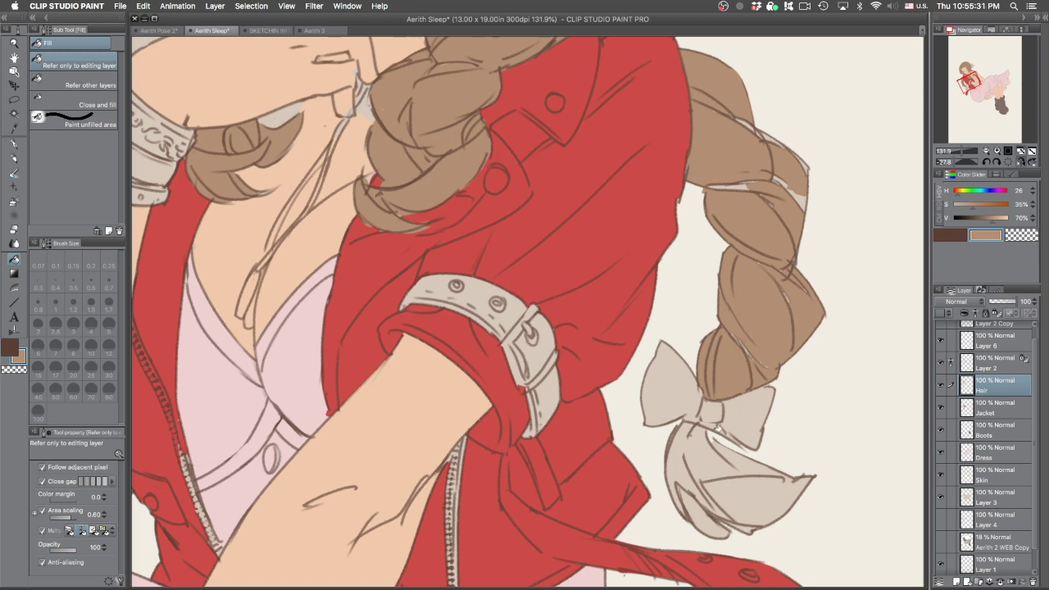
Fill the strands of the braid's tail below the bow with hair brown, undoing one misplaced fill along the way
{"action": "mouse_move", "coordinate": [755, 493]}
{"action": "left_mouse_down"}
{"action": "mouse_move", "coordinate": [741, 469]}
{"action": "mouse_move", "coordinate": [711, 467]}
{"action": "left_mouse_up"}
{"action": "key", "text": "super+z"}
{"action": "left_click", "coordinate": [703, 454]}
{"action": "left_click", "coordinate": [706, 514]}
{"action": "left_click", "coordinate": [699, 480]}
{"action": "left_click", "coordinate": [681, 463]}
{"action": "left_click", "coordinate": [679, 492]}
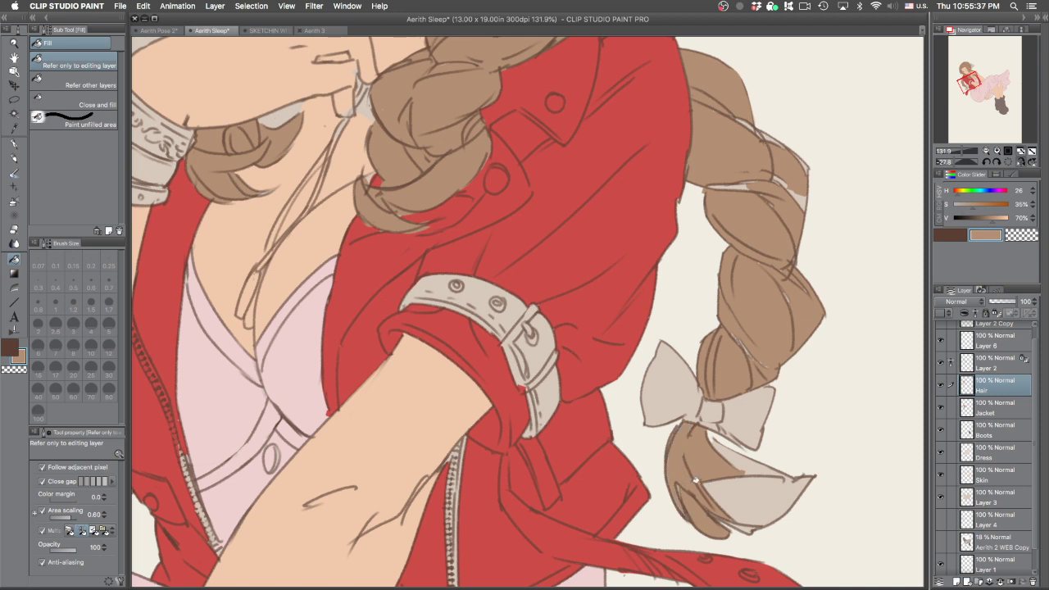
{"action": "left_click", "coordinate": [757, 497]}
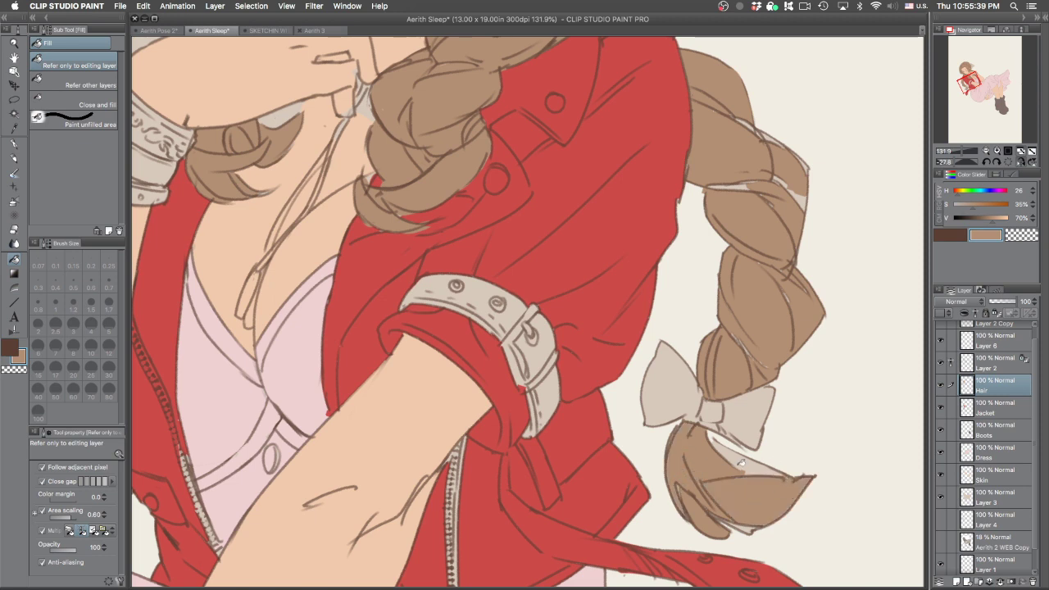
Paint brown over the unfilled gaps along the braid and its tail with the Turnip pen
{"action": "key", "text": "p"}
{"action": "mouse_move", "coordinate": [727, 458]}
{"action": "left_mouse_down"}
{"action": "mouse_move", "coordinate": [769, 472]}
{"action": "mouse_move", "coordinate": [778, 489]}
{"action": "mouse_move", "coordinate": [821, 326]}
{"action": "left_mouse_up"}
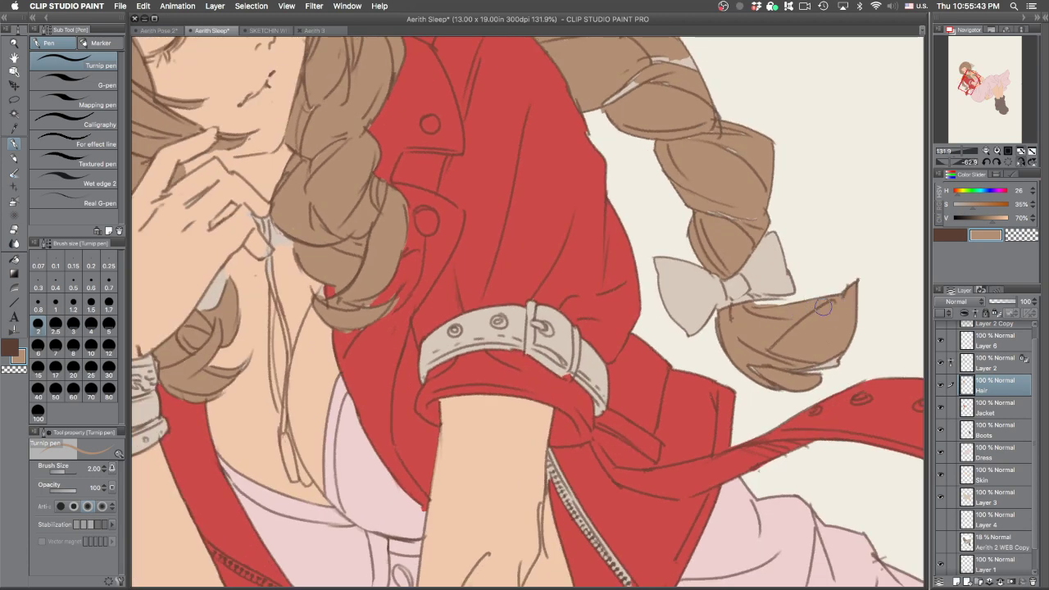
{"action": "left_click_drag", "start_coordinate": [805, 332], "coordinate": [728, 411]}
{"action": "left_click_drag", "start_coordinate": [766, 340], "coordinate": [681, 481]}
{"action": "mouse_move", "coordinate": [652, 220]}
{"action": "left_mouse_down"}
{"action": "mouse_move", "coordinate": [644, 204]}
{"action": "mouse_move", "coordinate": [620, 216]}
{"action": "left_mouse_up"}
{"action": "left_click_drag", "start_coordinate": [638, 154], "coordinate": [666, 171]}
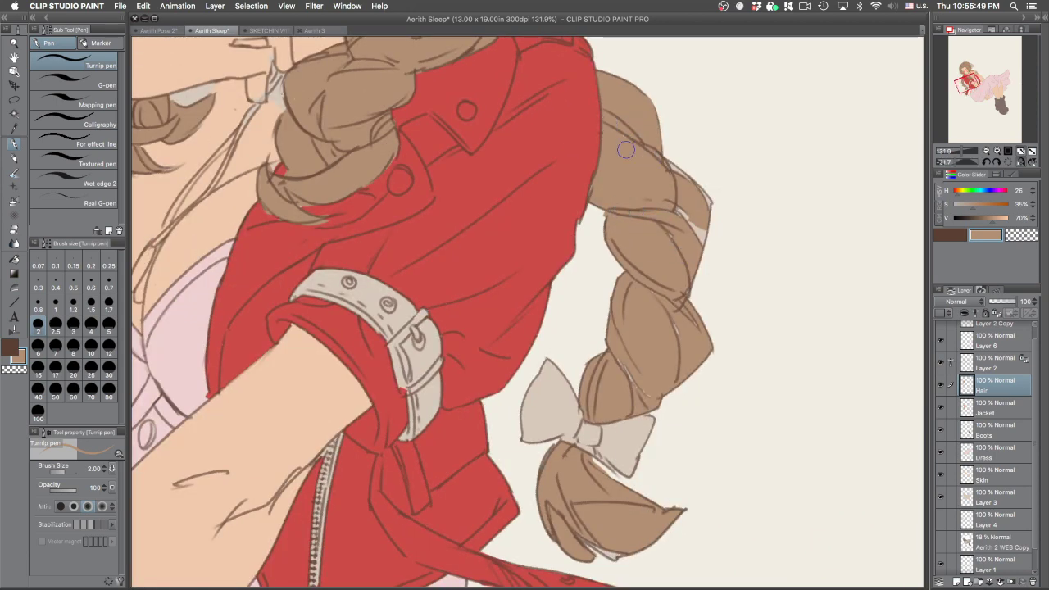
{"action": "mouse_move", "coordinate": [686, 224]}
{"action": "left_mouse_down"}
{"action": "mouse_move", "coordinate": [683, 270]}
{"action": "mouse_move", "coordinate": [700, 221]}
{"action": "mouse_move", "coordinate": [693, 248]}
{"action": "mouse_move", "coordinate": [672, 227]}
{"action": "mouse_move", "coordinate": [654, 260]}
{"action": "mouse_move", "coordinate": [695, 252]}
{"action": "mouse_move", "coordinate": [676, 190]}
{"action": "left_mouse_up"}
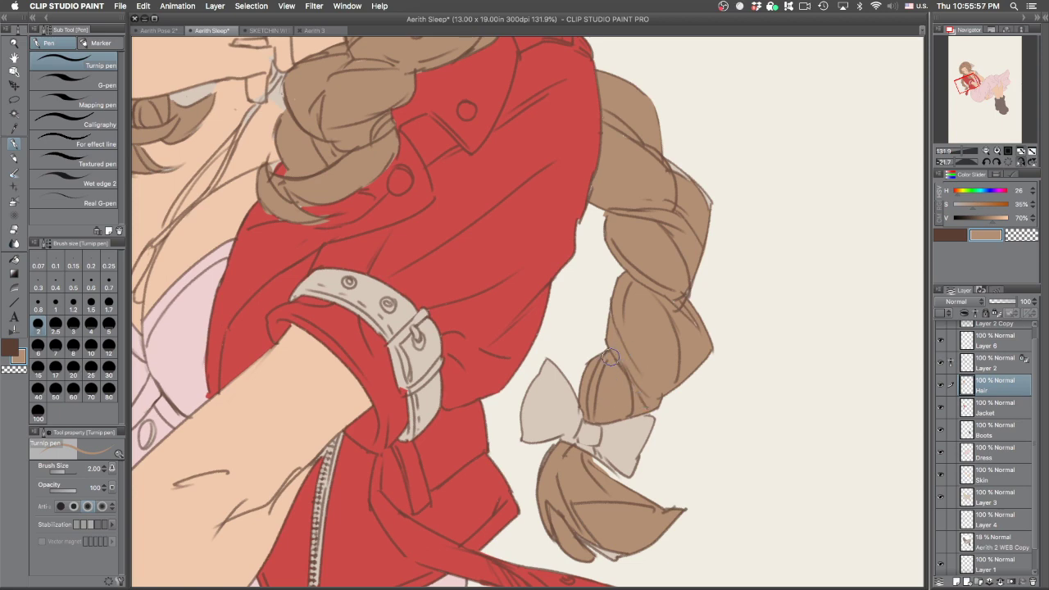
{"action": "left_click_drag", "start_coordinate": [590, 541], "coordinate": [620, 558]}
{"action": "mouse_move", "coordinate": [745, 463]}
{"action": "left_mouse_down"}
{"action": "mouse_move", "coordinate": [681, 537]}
{"action": "mouse_move", "coordinate": [717, 508]}
{"action": "left_mouse_up"}
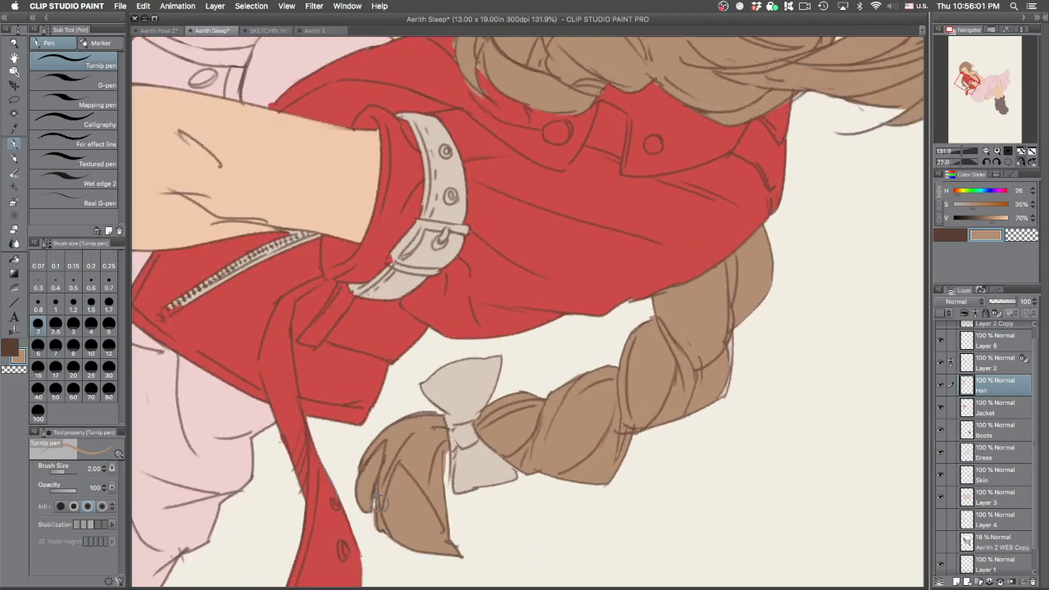
Erase the pale grey base colour poking out at the braid's outer bend on Layer 3, using transparent colour
{"action": "left_click", "coordinate": [965, 500]}
{"action": "key", "text": "c"}
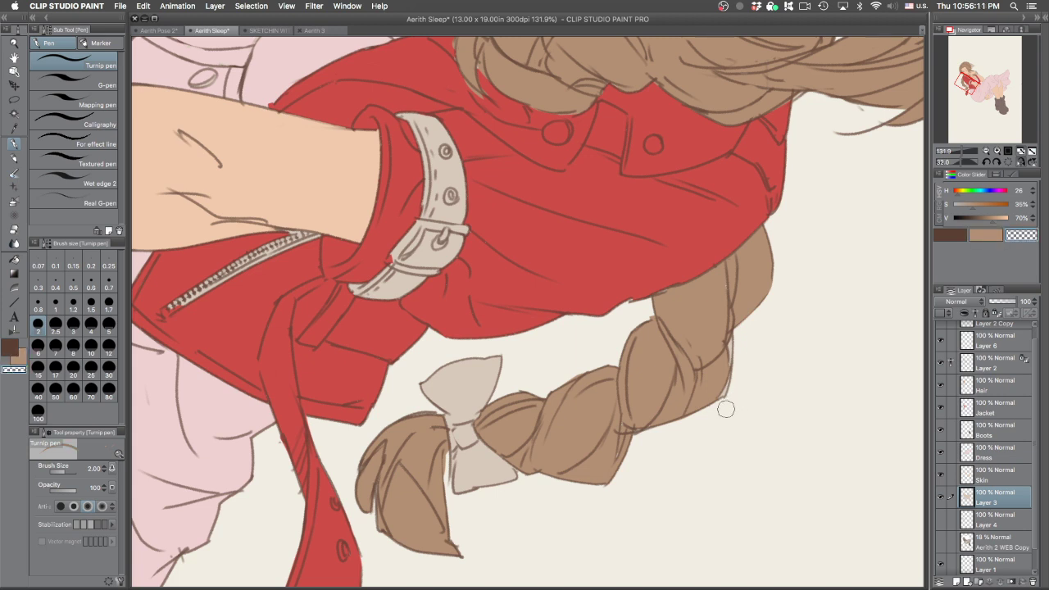
{"action": "mouse_move", "coordinate": [739, 342]}
{"action": "left_mouse_down"}
{"action": "mouse_move", "coordinate": [740, 368]}
{"action": "mouse_move", "coordinate": [739, 355]}
{"action": "left_mouse_up"}
Unlock Layer 2 and clean up the stray outline at the braid's outer bend, undoing unwanted strokes along the way
{"action": "left_click", "coordinate": [1000, 365]}
{"action": "key", "text": "c"}
{"action": "left_click_drag", "start_coordinate": [722, 400], "coordinate": [730, 380]}
{"action": "key", "text": "super+z"}
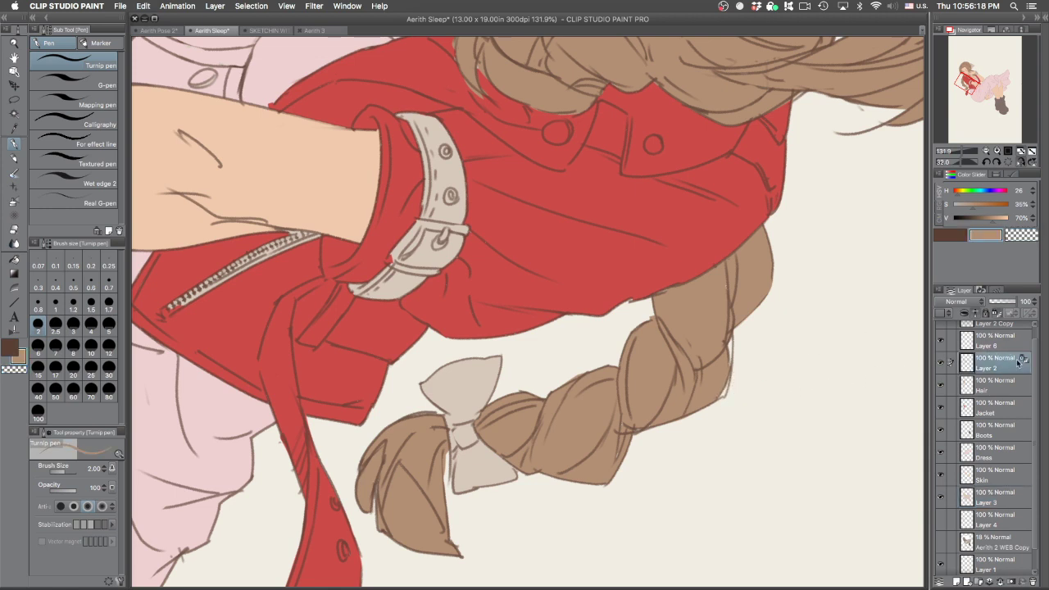
{"action": "left_click", "coordinate": [940, 363]}
{"action": "left_click", "coordinate": [940, 363]}
{"action": "mouse_move", "coordinate": [726, 415]}
{"action": "left_mouse_down"}
{"action": "mouse_move", "coordinate": [740, 381]}
{"action": "mouse_move", "coordinate": [721, 406]}
{"action": "mouse_move", "coordinate": [737, 383]}
{"action": "mouse_move", "coordinate": [726, 403]}
{"action": "mouse_move", "coordinate": [739, 300]}
{"action": "mouse_move", "coordinate": [740, 351]}
{"action": "left_mouse_up"}
{"action": "key", "text": "super+z"}
{"action": "scroll", "coordinate": [732, 395], "scroll_direction": "up", "scroll_amount": 5}
{"action": "key", "text": "super+z"}
{"action": "key", "text": "c"}
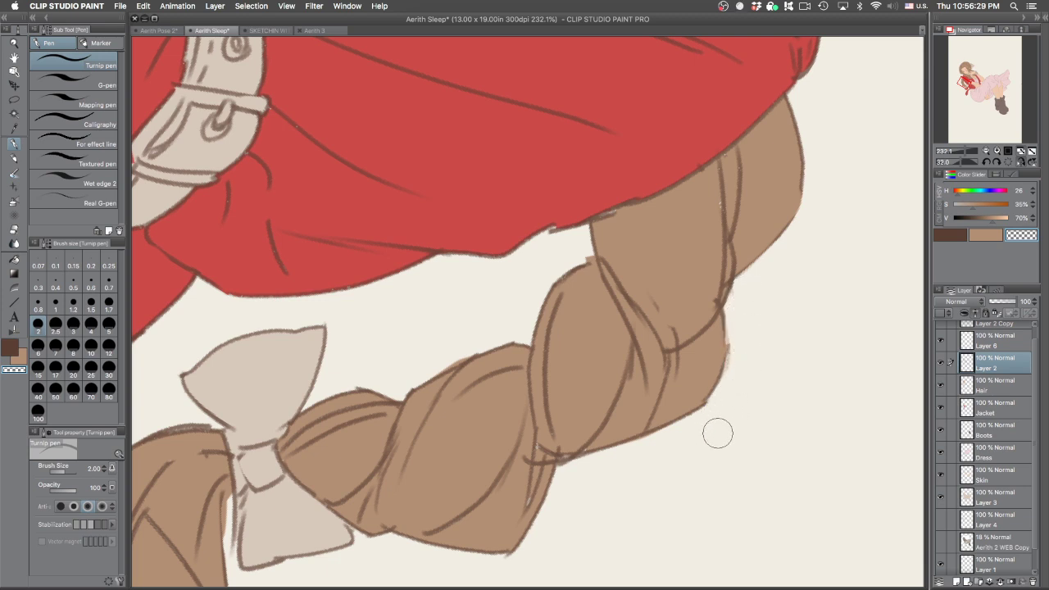
Sample the dress's pale pink for the Fill tool, try filling the braid's bow on Layer 2, and undo it
{"action": "scroll", "coordinate": [695, 368], "scroll_direction": "down", "scroll_amount": 7}
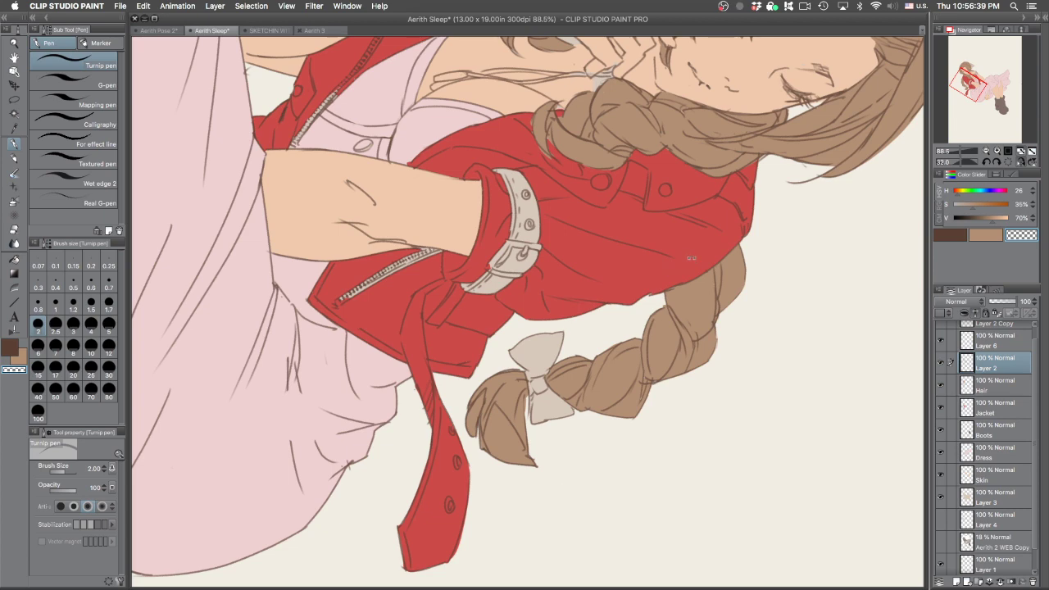
{"action": "left_click_drag", "start_coordinate": [693, 263], "coordinate": [597, 233]}
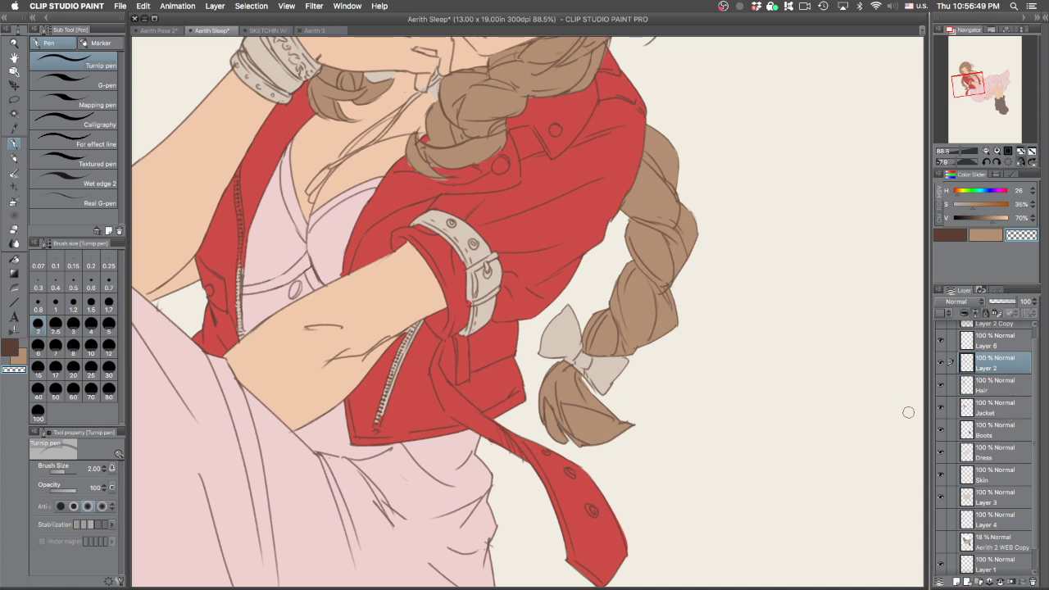
{"action": "key", "text": "g"}
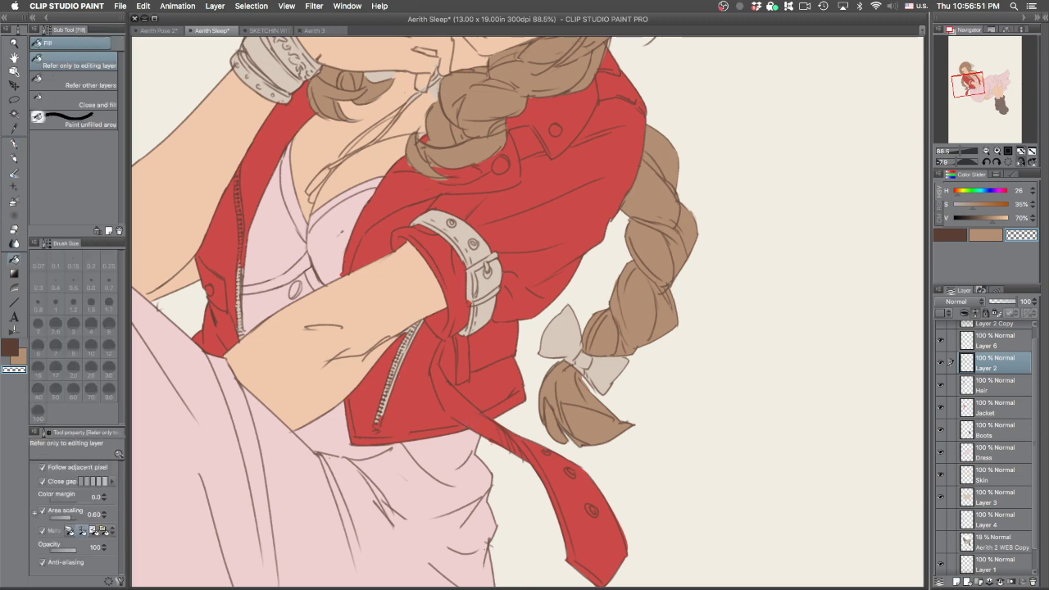
{"action": "left_click", "coordinate": [342, 233], "text": "alt"}
{"action": "scroll", "coordinate": [548, 375], "scroll_direction": "up", "scroll_amount": 6}
{"action": "key", "text": "g"}
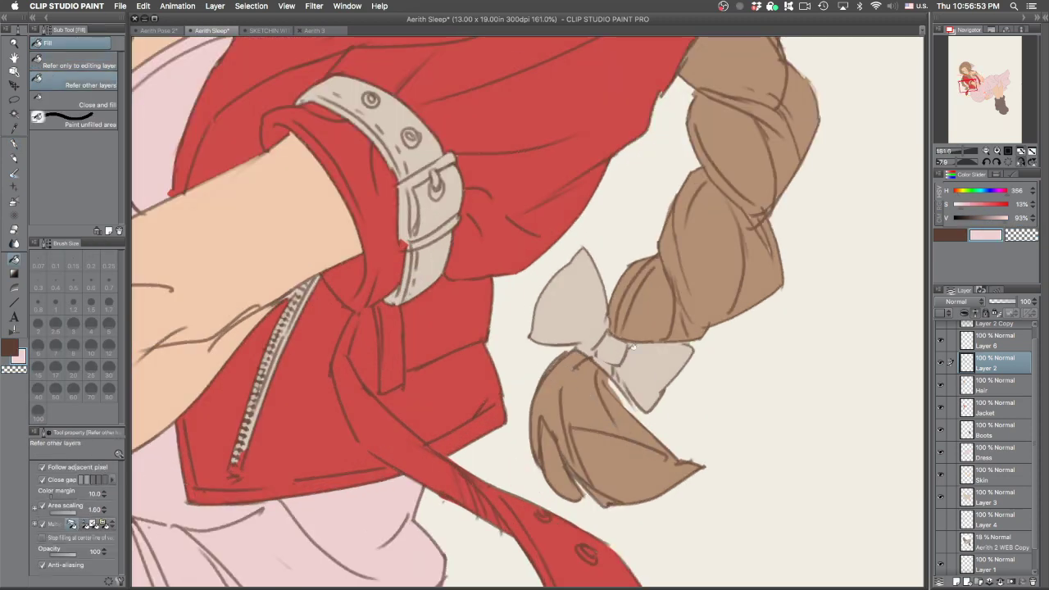
{"action": "left_click", "coordinate": [579, 289]}
{"action": "key", "text": "super+z"}
Try filling the bow's loops and knot pale pink on the Hair layer and check the result by toggling the layer's visibility
{"action": "left_click", "coordinate": [996, 385]}
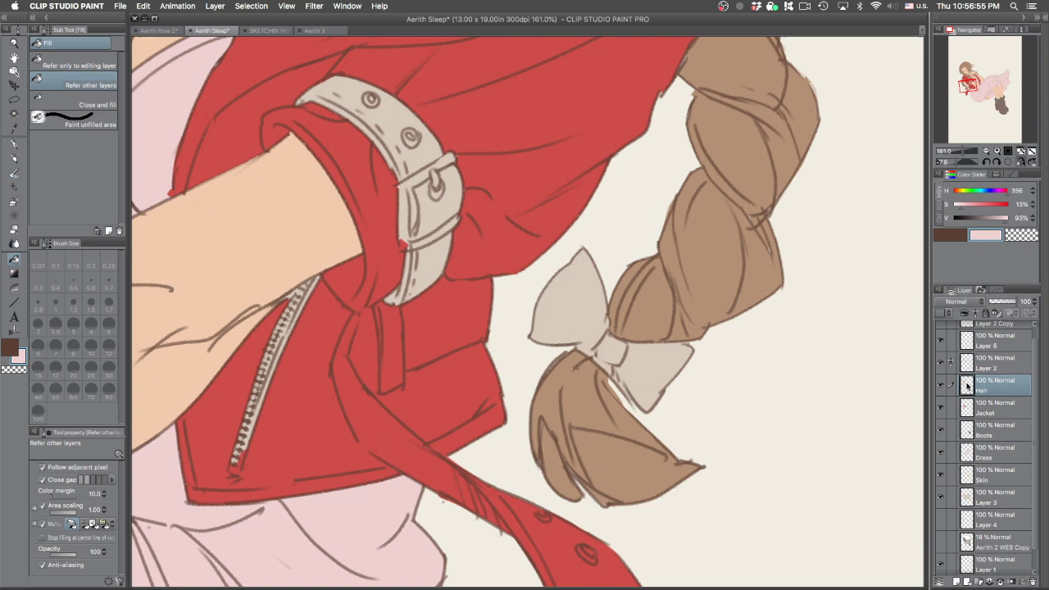
{"action": "left_click", "coordinate": [590, 319]}
{"action": "left_click", "coordinate": [651, 377]}
{"action": "left_click", "coordinate": [613, 352]}
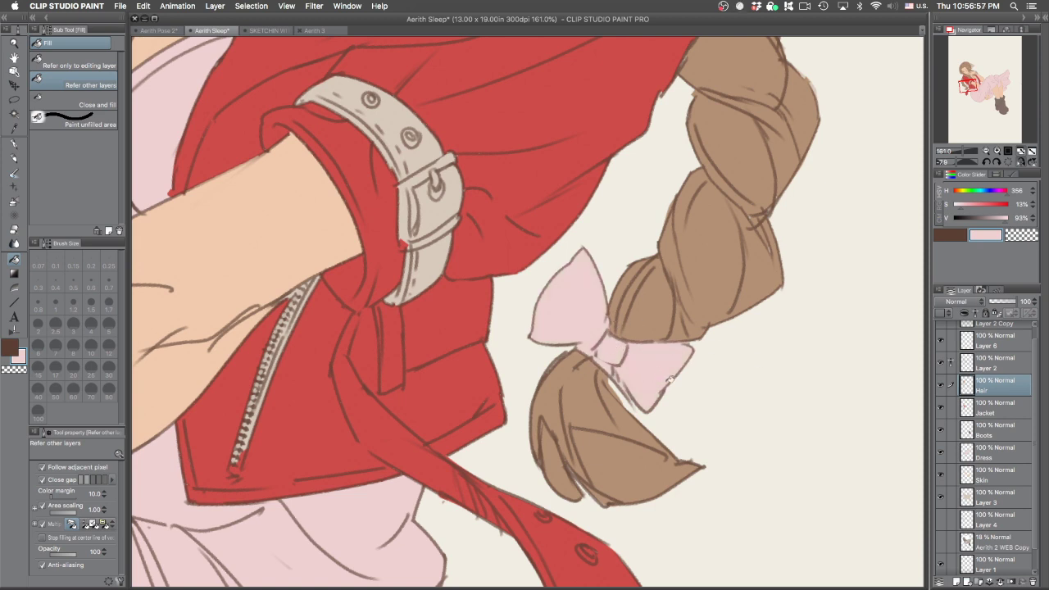
{"action": "key", "text": "p"}
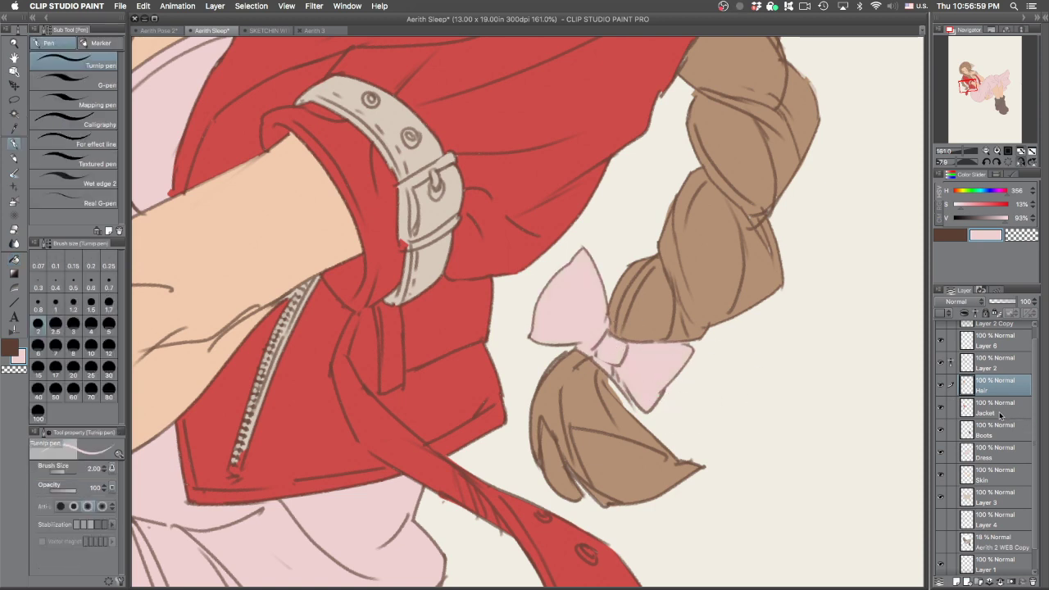
{"action": "scroll", "coordinate": [606, 320], "scroll_direction": "up", "scroll_amount": 3}
{"action": "key", "text": "c"}
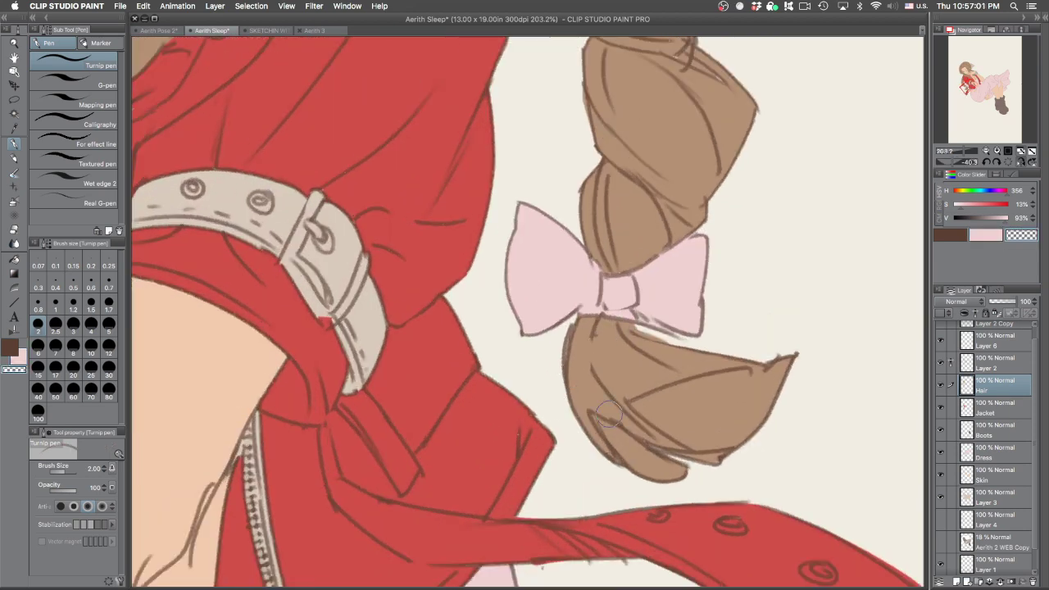
{"action": "left_click", "coordinate": [942, 385]}
{"action": "left_click", "coordinate": [942, 385]}
{"action": "left_click", "coordinate": [941, 386]}
{"action": "left_click", "coordinate": [943, 385]}
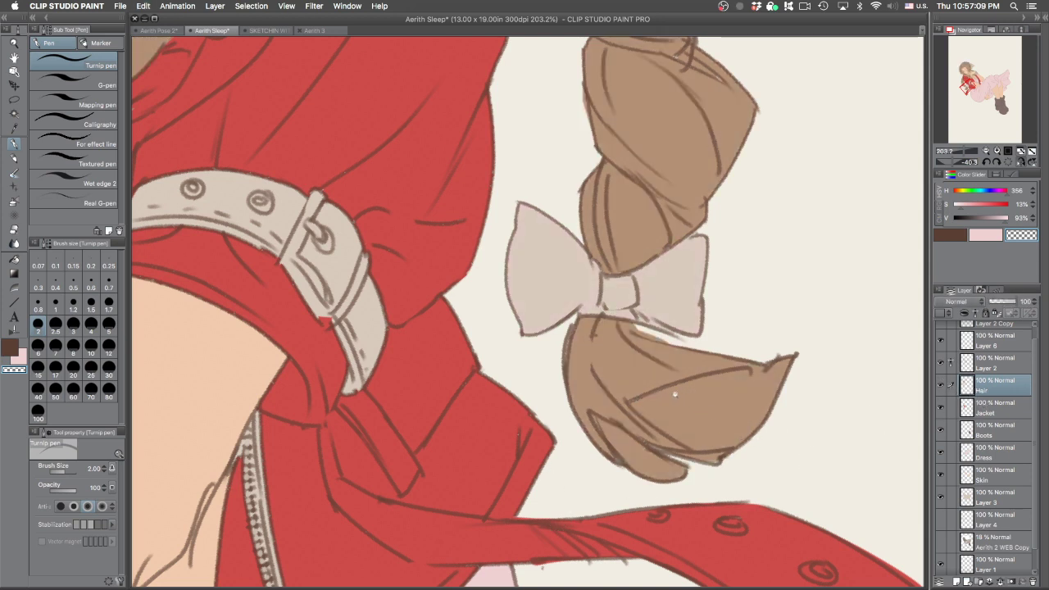
Add a new layer above the Hair layer and name it Pink
{"action": "scroll", "coordinate": [680, 394], "scroll_direction": "down", "scroll_amount": 3}
{"action": "left_click", "coordinate": [955, 582]}
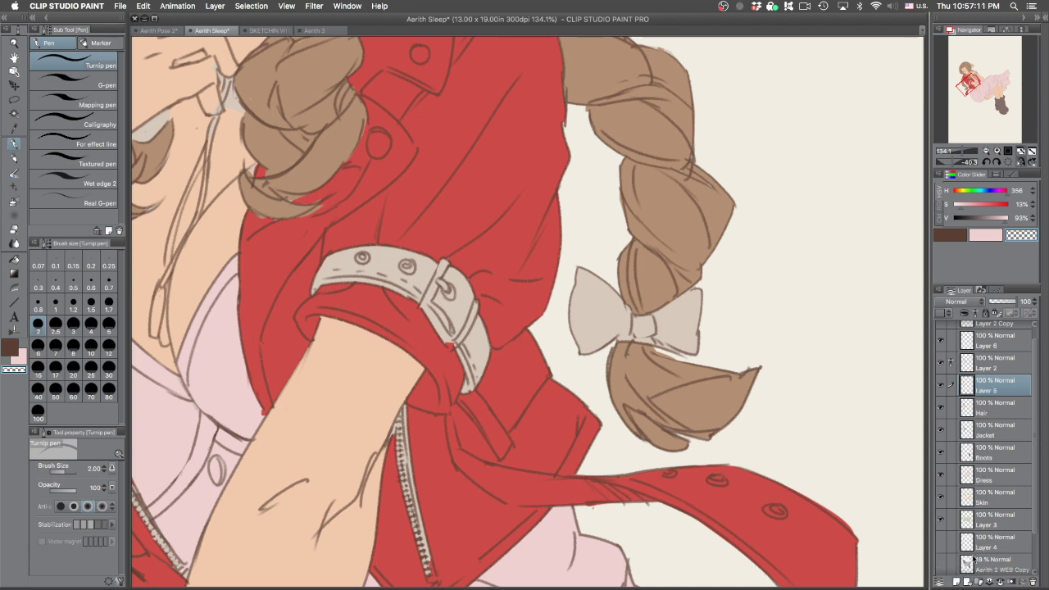
{"action": "double_click", "coordinate": [985, 391]}
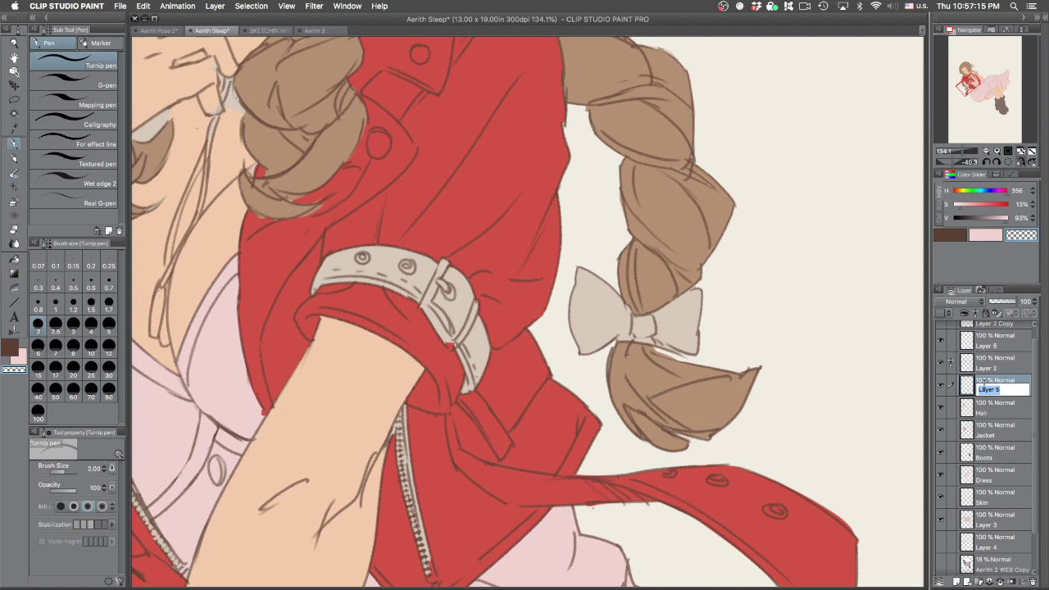
{"action": "type", "text": "Pr"}
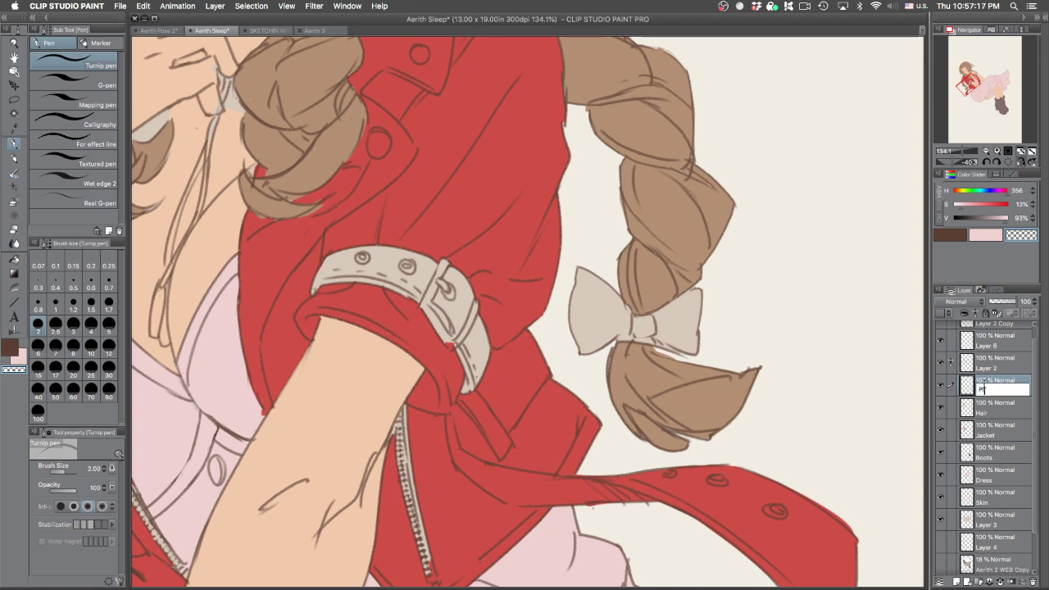
{"action": "type", "text": "nk"}
{"action": "key", "text": "Return"}
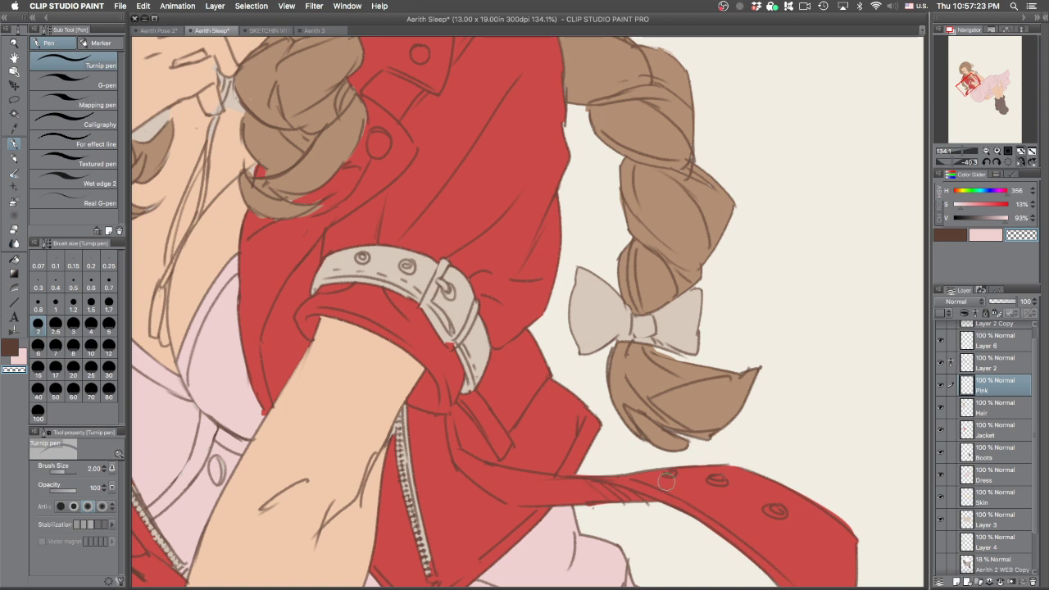
Fill both loops and the knot of the braid's bow with pale pink on the Pink layer
{"action": "key", "text": "g"}
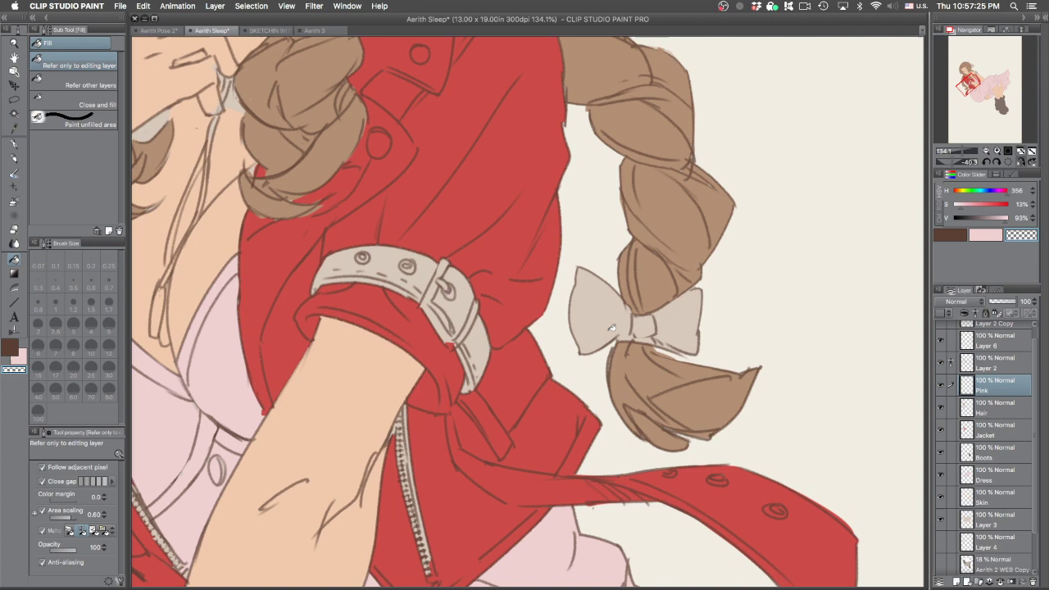
{"action": "scroll", "coordinate": [604, 326], "scroll_direction": "up", "scroll_amount": 3}
{"action": "left_click_drag", "start_coordinate": [709, 396], "coordinate": [633, 495]}
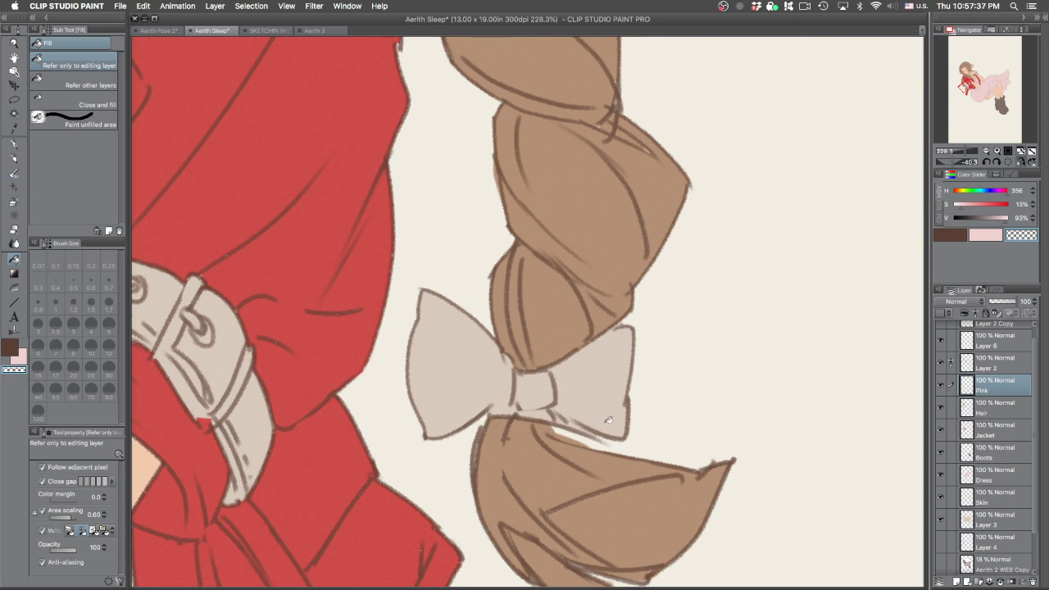
{"action": "key", "text": "c"}
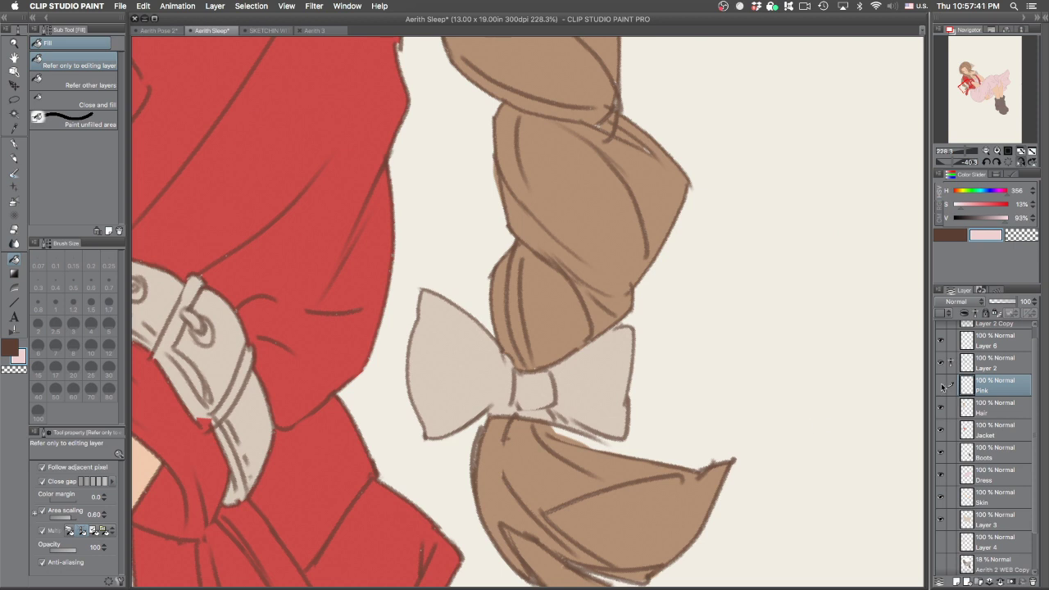
{"action": "left_click", "coordinate": [594, 385]}
{"action": "left_click", "coordinate": [535, 387]}
{"action": "left_click", "coordinate": [465, 379]}
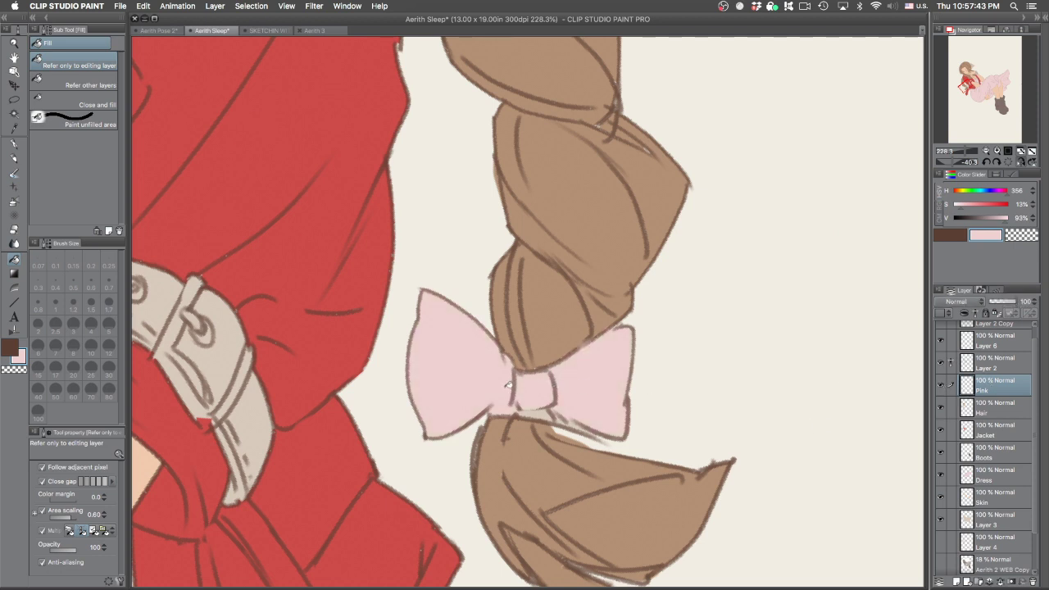
Paint the unfilled gap beneath the bow's knot on the Hair layer with the braid's sampled brown
{"action": "key", "text": "p"}
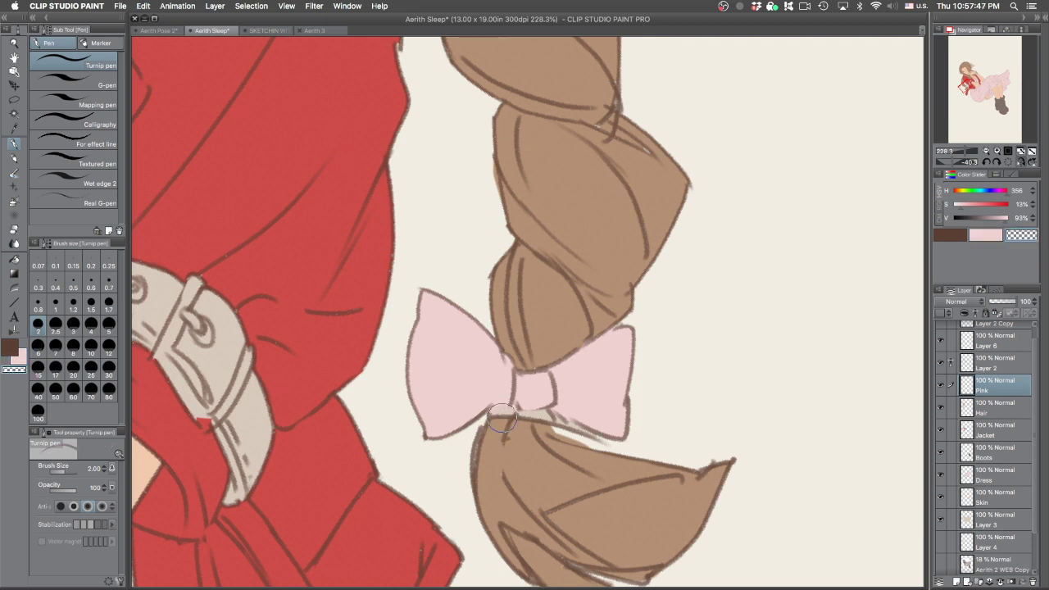
{"action": "left_click", "coordinate": [1013, 408]}
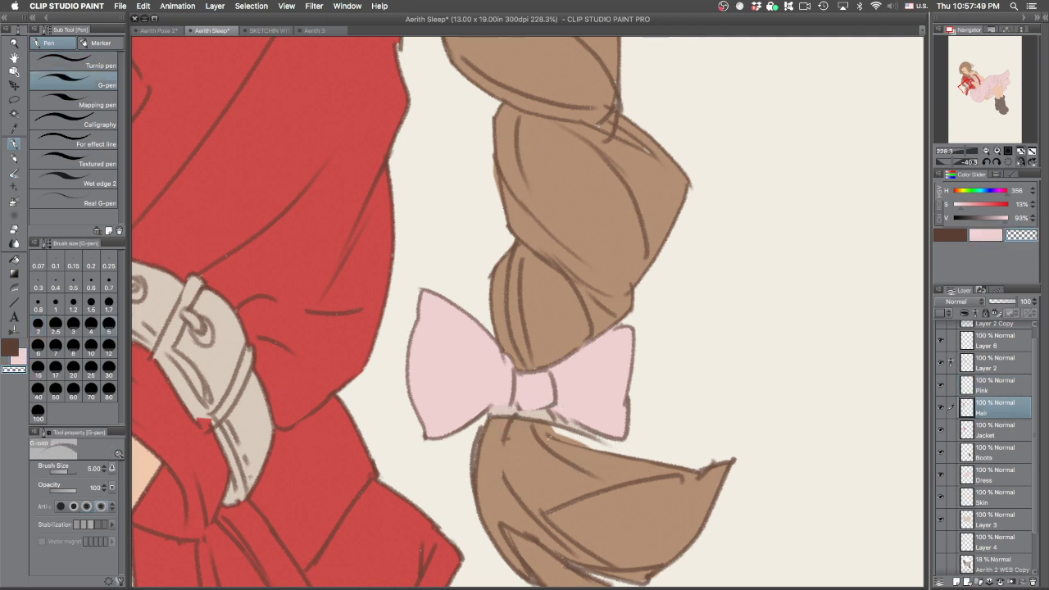
{"action": "left_click", "coordinate": [562, 461], "text": "alt"}
{"action": "mouse_move", "coordinate": [515, 426]}
{"action": "left_mouse_down"}
{"action": "mouse_move", "coordinate": [500, 416]}
{"action": "mouse_move", "coordinate": [516, 407]}
{"action": "mouse_move", "coordinate": [584, 441]}
{"action": "left_mouse_up"}
{"action": "mouse_move", "coordinate": [770, 344]}
{"action": "left_mouse_down"}
{"action": "mouse_move", "coordinate": [730, 457]}
{"action": "mouse_move", "coordinate": [731, 447]}
{"action": "left_mouse_up"}
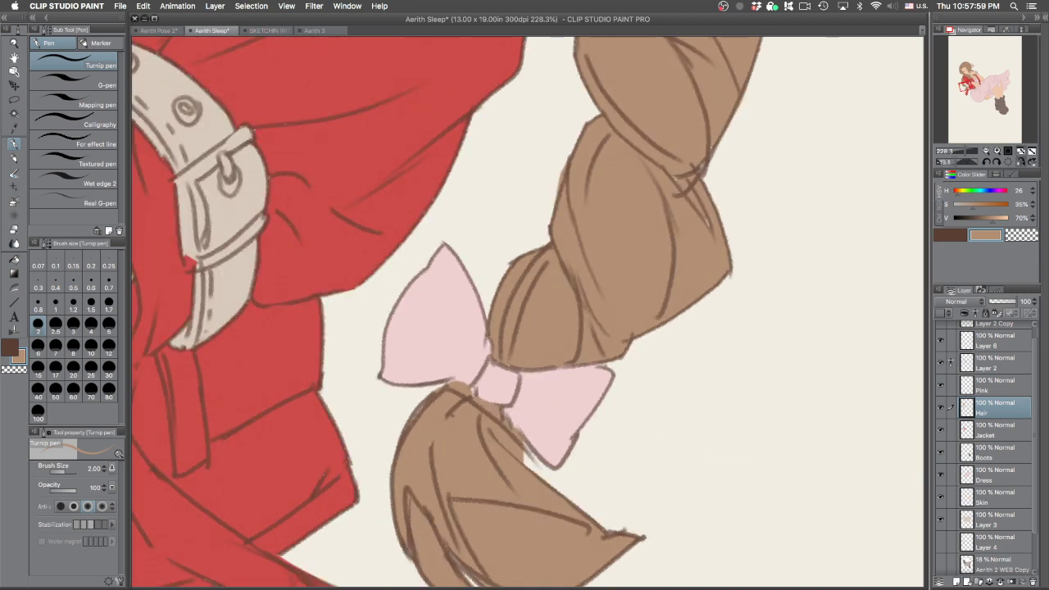
Erase the stray outline between the bow's knot and the braid's tail on Layer 2, using the Turnip pen at size 0.7 with transparent colour
{"action": "scroll", "coordinate": [516, 422], "scroll_direction": "up", "scroll_amount": 3}
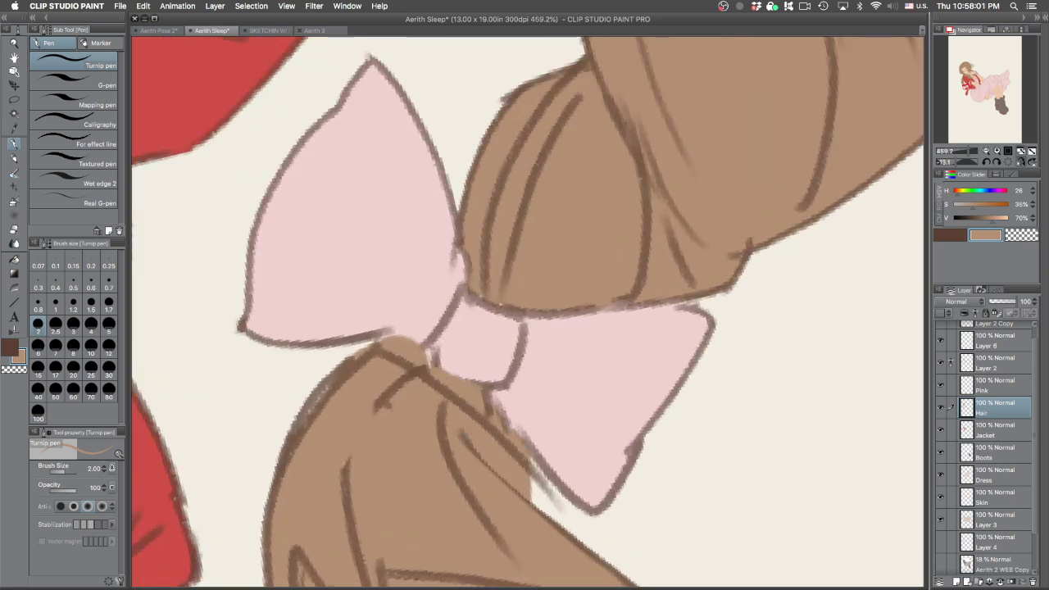
{"action": "left_click", "coordinate": [995, 363]}
{"action": "key", "text": "c"}
{"action": "key", "text": "bracketleft"}
{"action": "key", "text": "bracketleft"}
{"action": "key", "text": "bracketleft"}
{"action": "key", "text": "bracketleft"}
{"action": "key", "text": "bracketleft"}
{"action": "key", "text": "bracketleft"}
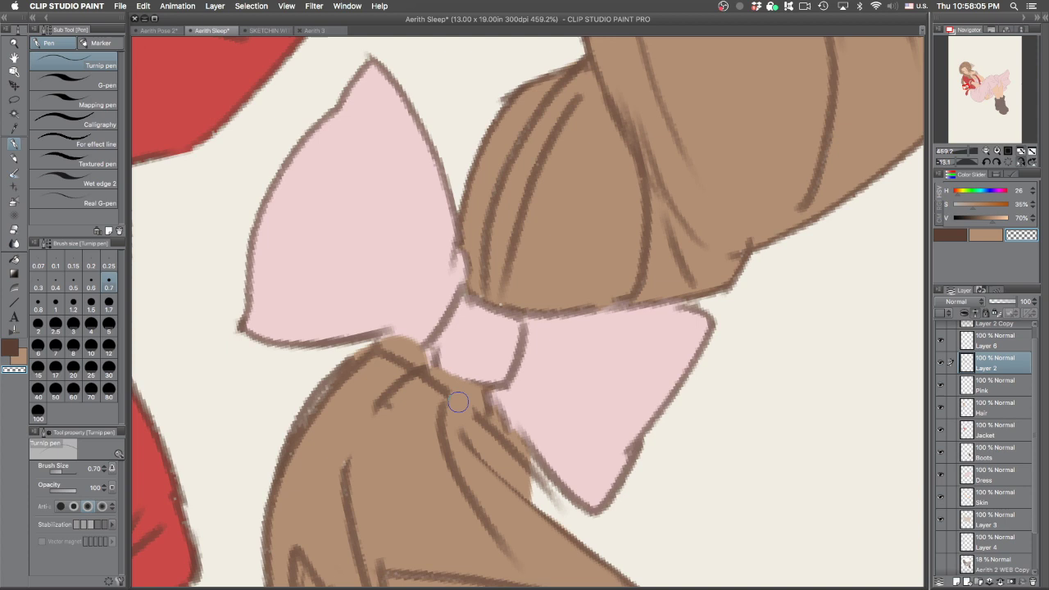
{"action": "left_click_drag", "start_coordinate": [410, 361], "coordinate": [378, 354]}
{"action": "mouse_move", "coordinate": [533, 443]}
{"action": "left_mouse_down"}
{"action": "mouse_move", "coordinate": [482, 423]}
{"action": "mouse_move", "coordinate": [474, 402]}
{"action": "mouse_move", "coordinate": [511, 472]}
{"action": "left_mouse_up"}
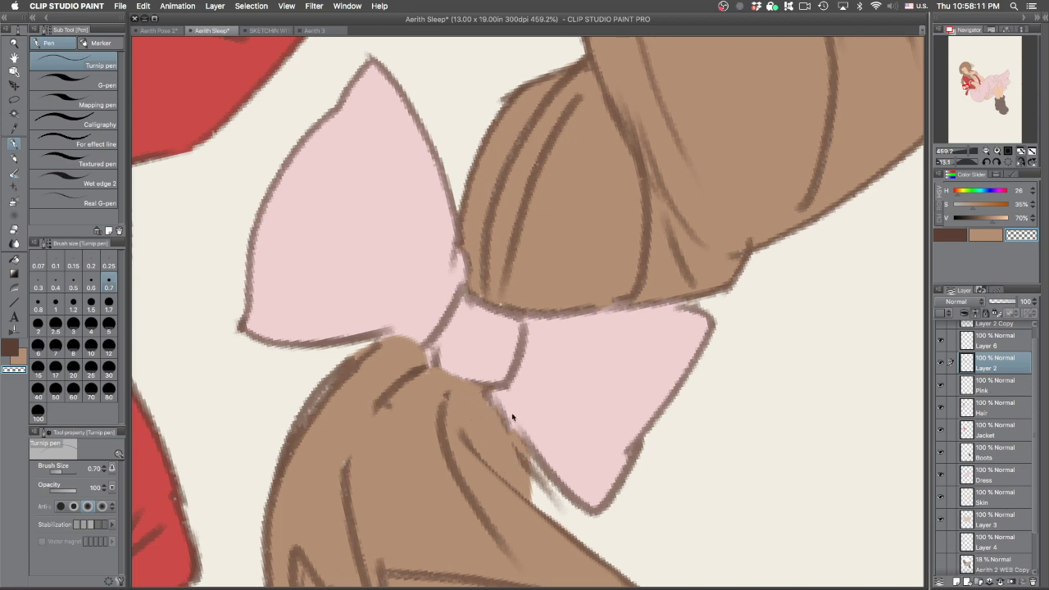
{"action": "left_click_drag", "start_coordinate": [501, 361], "coordinate": [454, 379]}
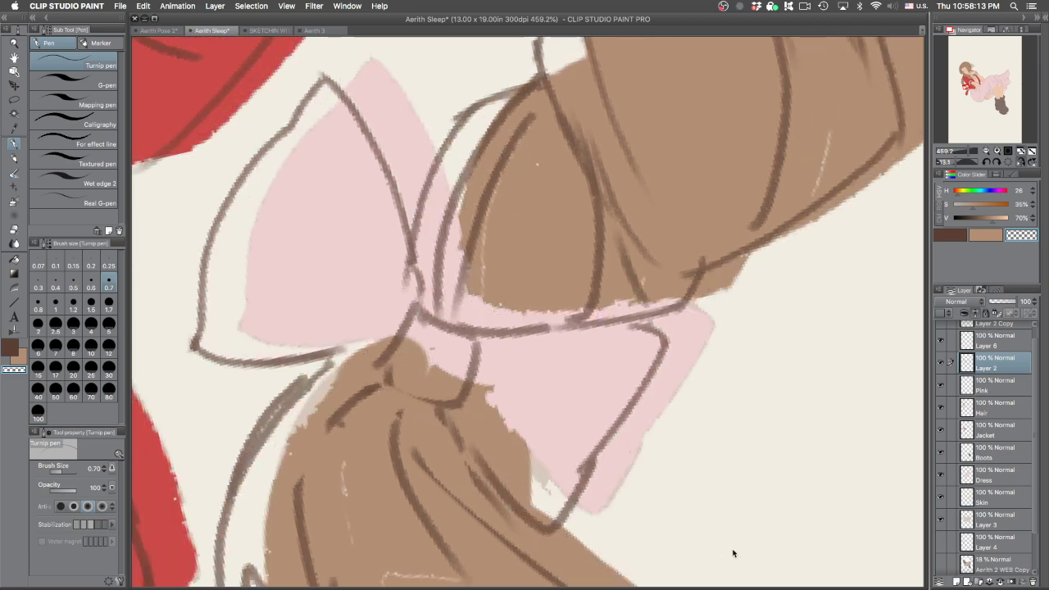
Paint the unfilled gap between the fingers and the front braid on the Skin layer, using the G-pen and the sampled skin tone
{"action": "scroll", "coordinate": [719, 375], "scroll_direction": "down", "scroll_amount": 10}
{"action": "left_click_drag", "start_coordinate": [715, 429], "coordinate": [624, 430]}
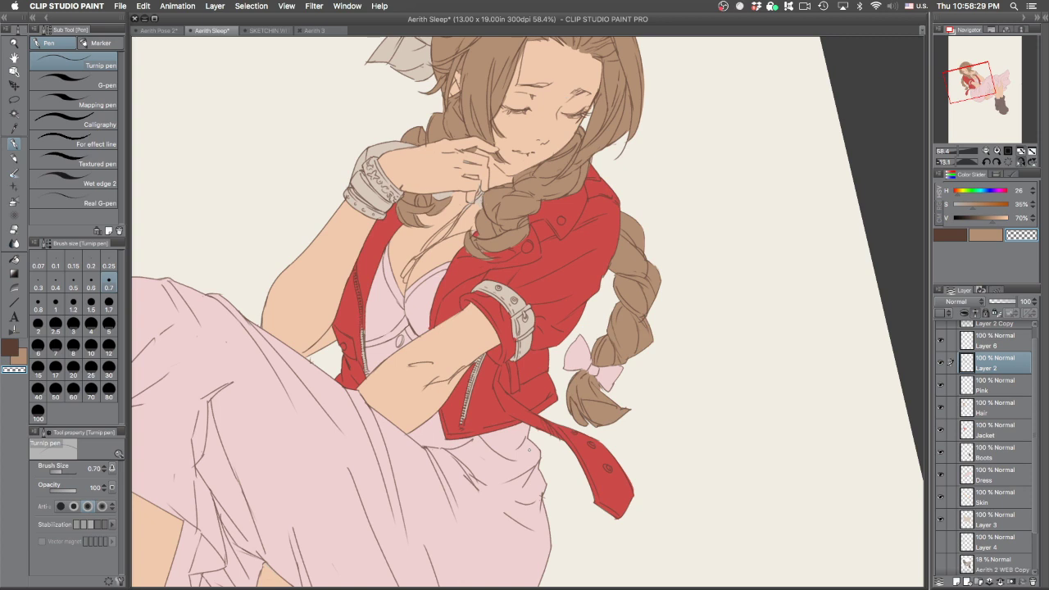
{"action": "left_click", "coordinate": [986, 494]}
{"action": "scroll", "coordinate": [524, 146], "scroll_direction": "up", "scroll_amount": 5}
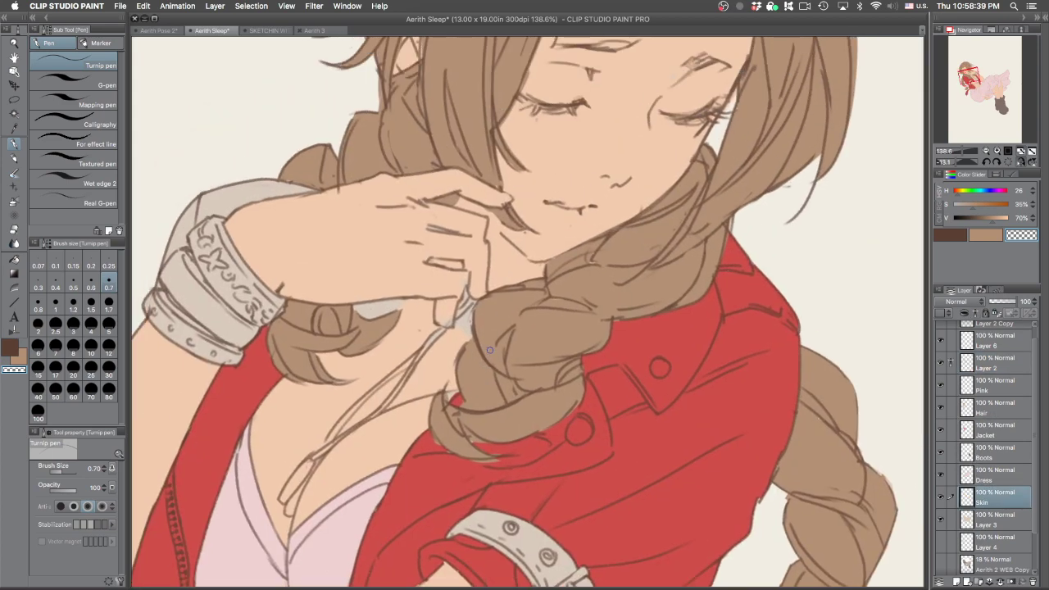
{"action": "key", "text": "p"}
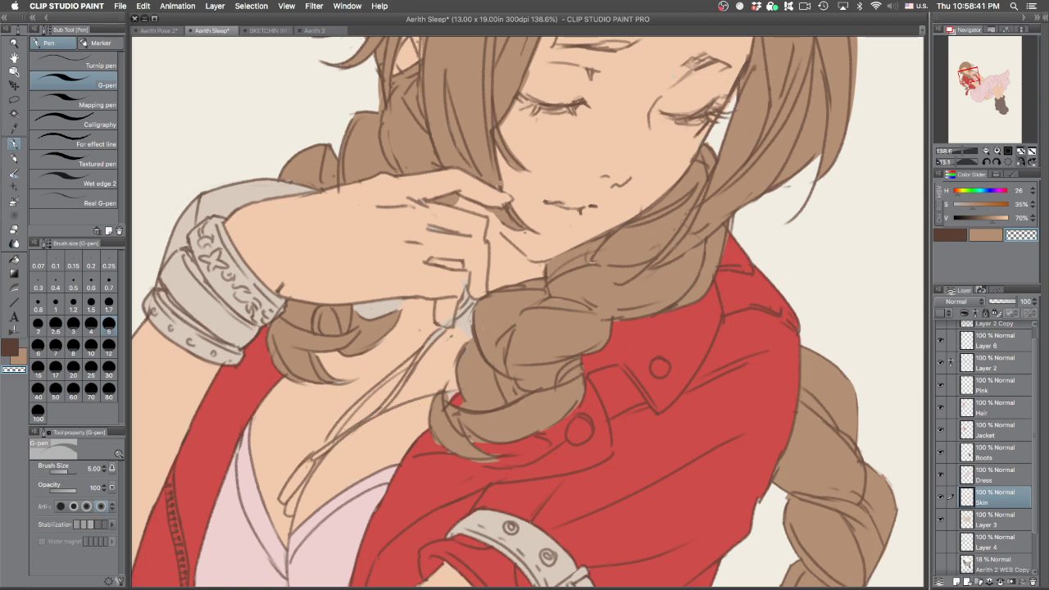
{"action": "left_click", "coordinate": [445, 349], "text": "alt"}
{"action": "left_click_drag", "start_coordinate": [462, 337], "coordinate": [471, 294]}
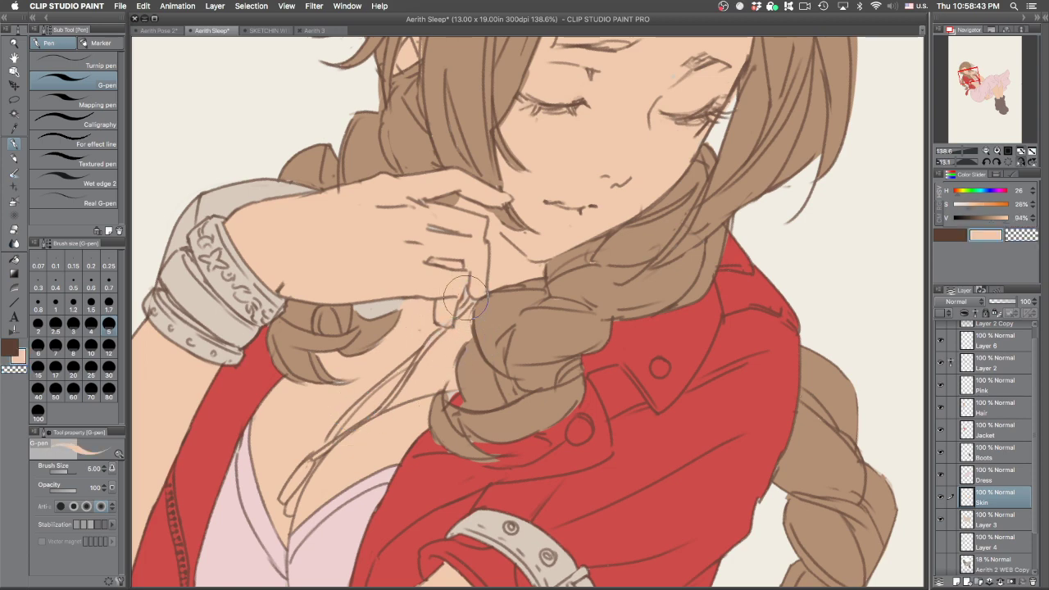
Make the Jacket layer active and reduce the Mapping pen's brush size to 1.5
{"action": "scroll", "coordinate": [581, 280], "scroll_direction": "down", "scroll_amount": 5}
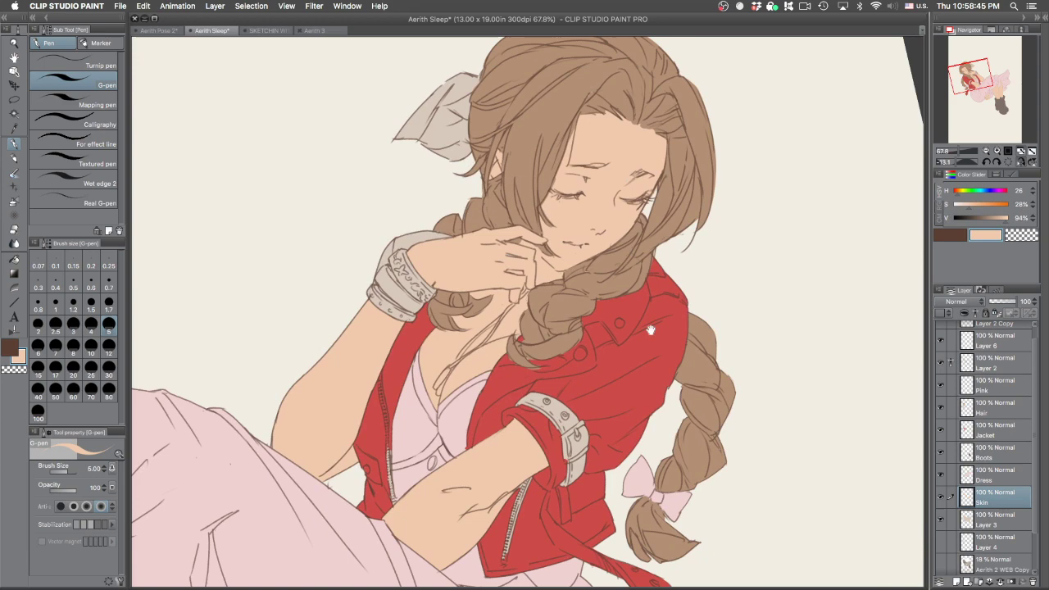
{"action": "scroll", "coordinate": [733, 419], "scroll_direction": "down", "scroll_amount": 3}
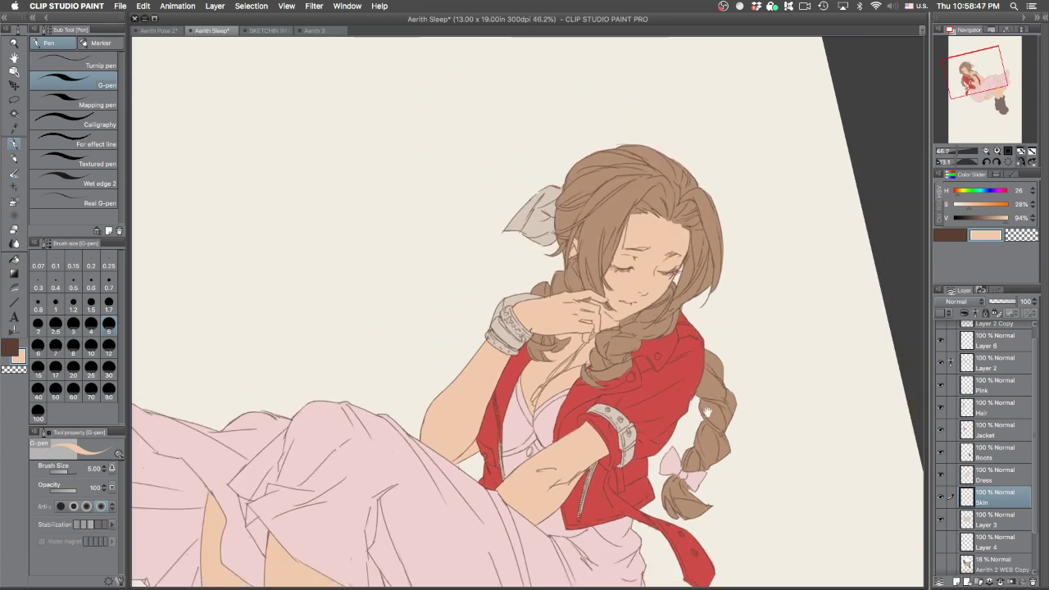
{"action": "scroll", "coordinate": [681, 394], "scroll_direction": "up", "scroll_amount": 1}
{"action": "scroll", "coordinate": [680, 394], "scroll_direction": "up", "scroll_amount": 3}
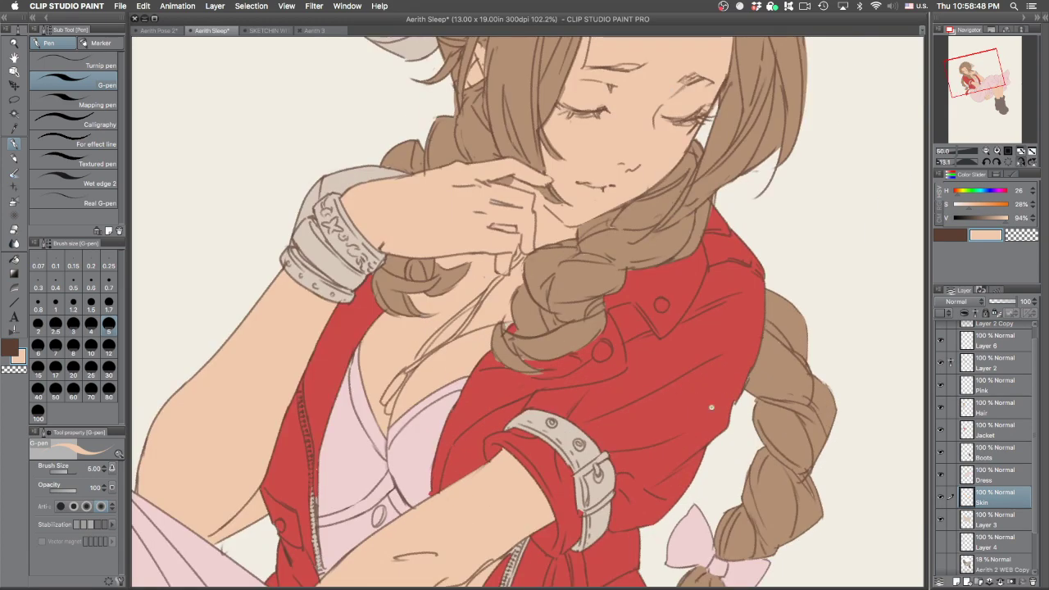
{"action": "left_click", "coordinate": [689, 359], "text": "shift+super"}
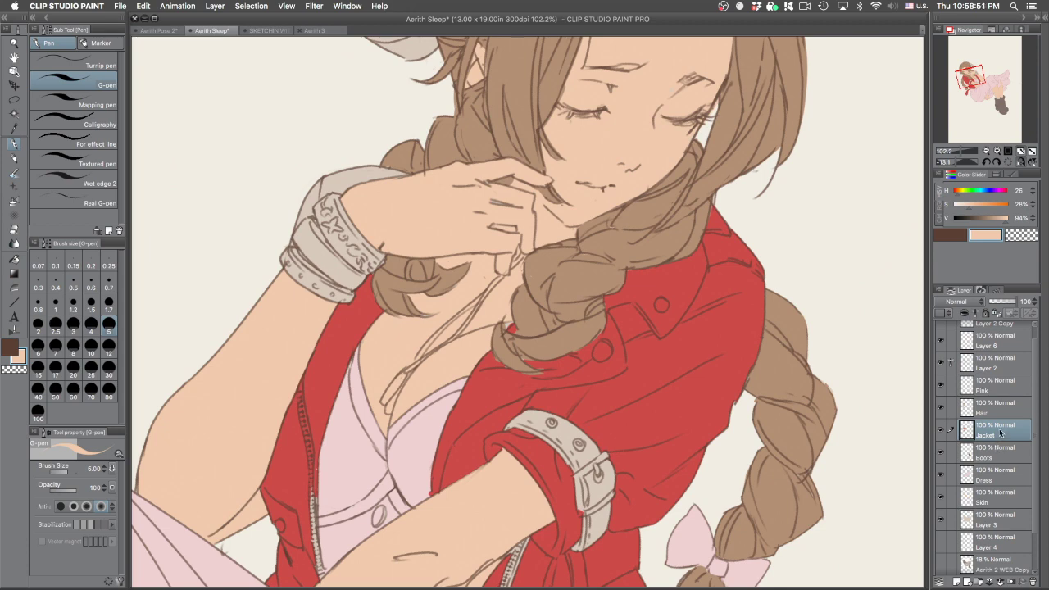
{"action": "key", "text": "p"}
{"action": "scroll", "coordinate": [357, 340], "scroll_direction": "up", "scroll_amount": 3}
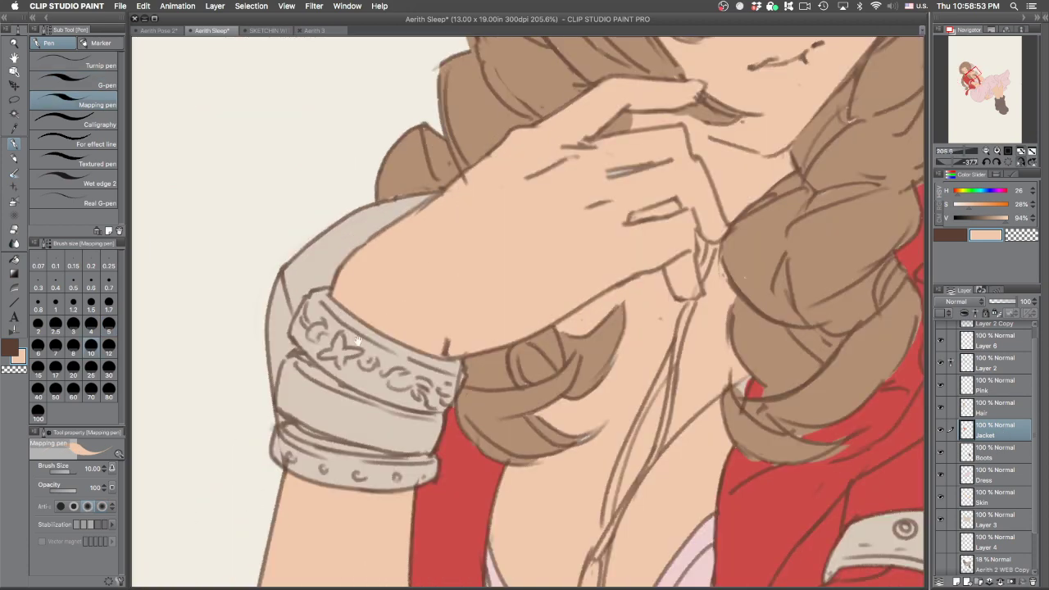
{"action": "left_click_drag", "start_coordinate": [357, 340], "coordinate": [344, 394]}
{"action": "key", "text": "["}
{"action": "key", "text": "["}
{"action": "key", "text": "["}
{"action": "key", "text": "["}
{"action": "key", "text": "["}
{"action": "key", "text": "["}
{"action": "key", "text": "["}
{"action": "key", "text": "["}
{"action": "key", "text": "["}
{"action": "key", "text": "["}
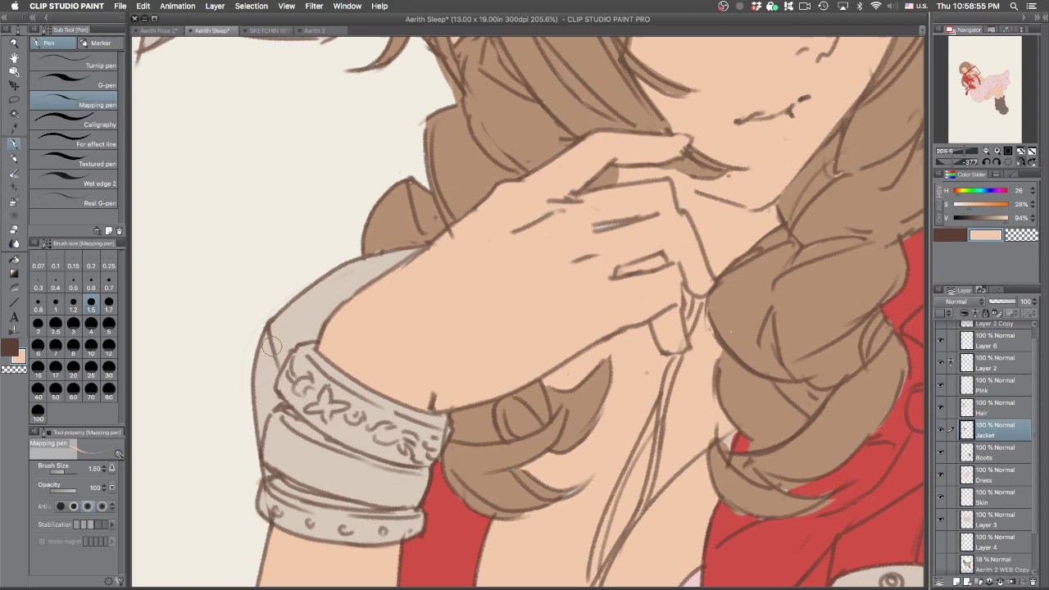
Fill the sleeve areas behind the raised wrist with the jacket's sampled red, using the Fill tool set to refer to other layers
{"action": "key", "text": "g"}
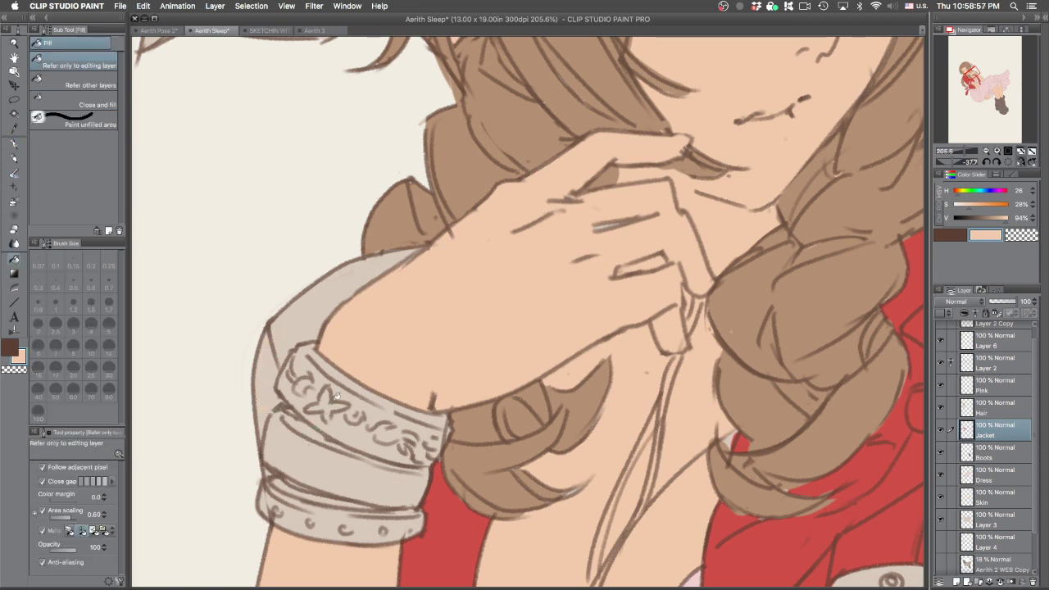
{"action": "left_click", "coordinate": [810, 534], "text": "alt"}
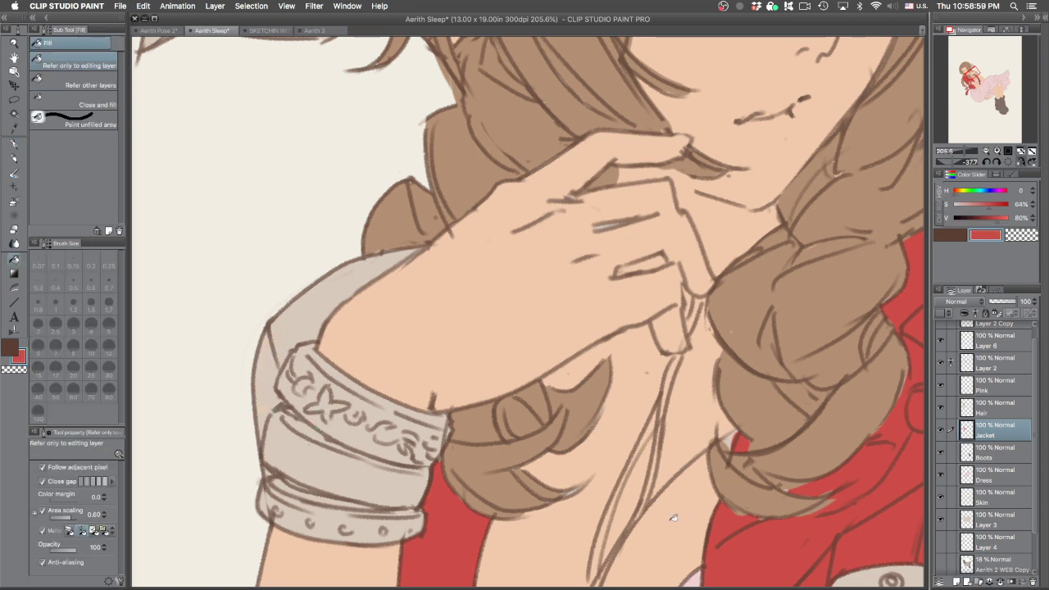
{"action": "left_click", "coordinate": [80, 82]}
{"action": "left_click", "coordinate": [304, 322]}
{"action": "left_click", "coordinate": [270, 365]}
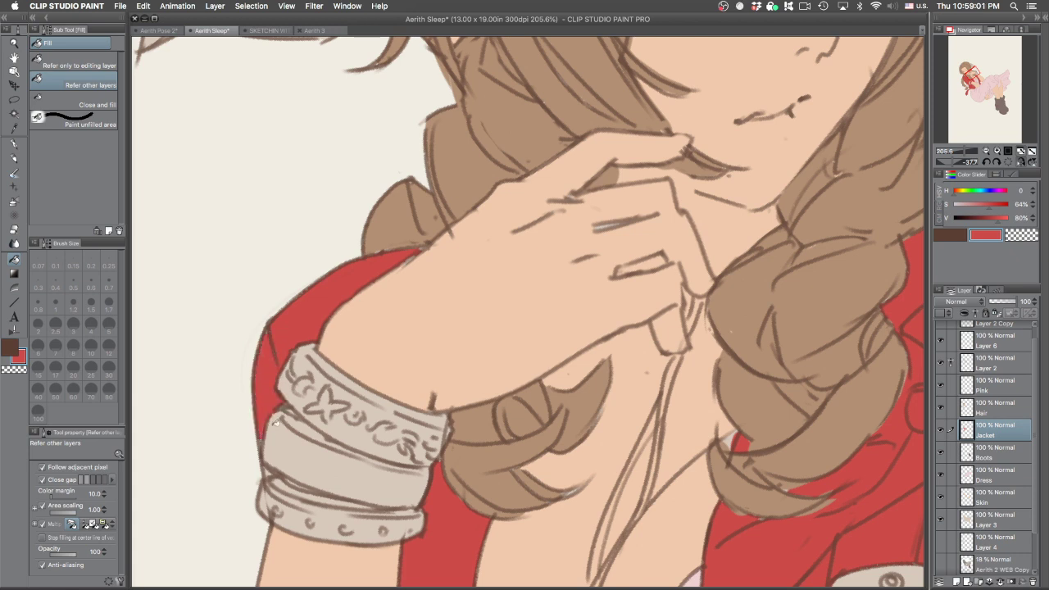
Touch up the upper edge of the sleeve behind the raised wrist in red with the Turnip pen at size 0.5
{"action": "key", "text": "p"}
{"action": "key", "text": "bracketleft"}
{"action": "key", "text": "bracketleft"}
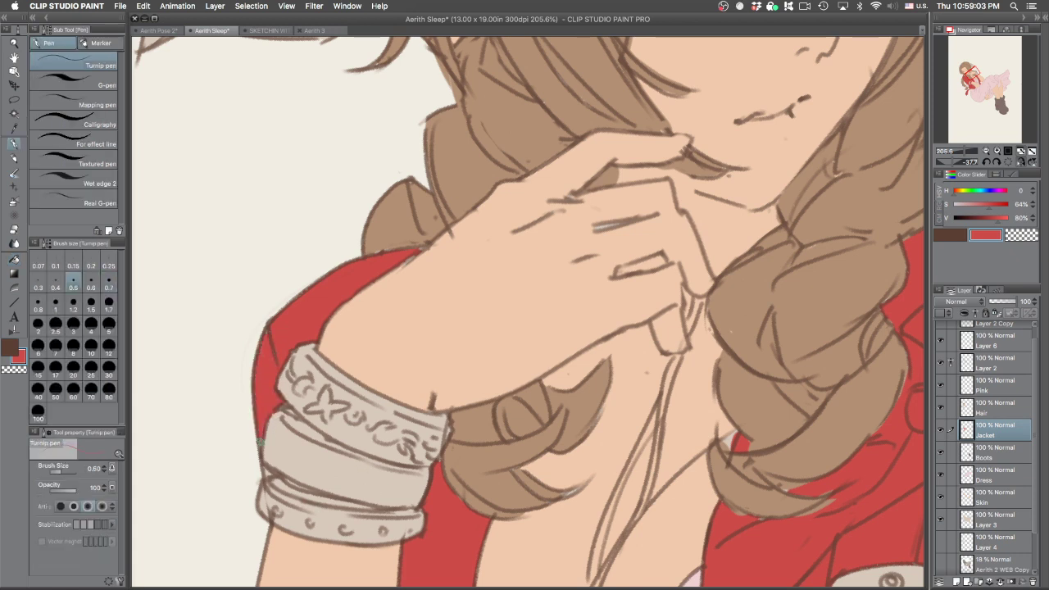
{"action": "key", "text": "super+z"}
{"action": "left_click_drag", "start_coordinate": [391, 255], "coordinate": [305, 290]}
{"action": "scroll", "coordinate": [332, 334], "scroll_direction": "down", "scroll_amount": 7}
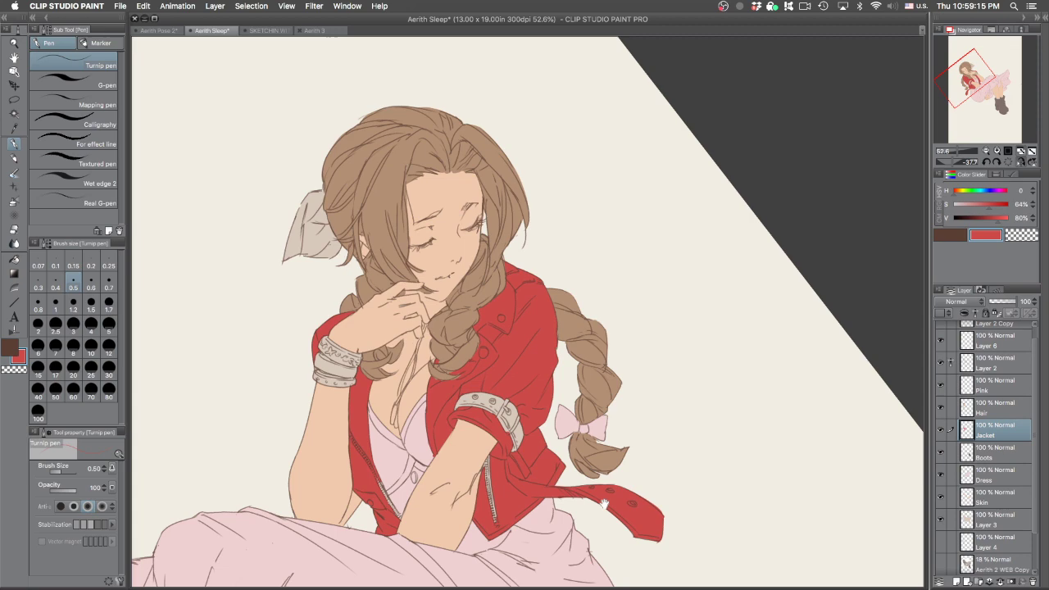
Examine the flat colours across the whole figure for missed or unfilled areas
{"action": "left_click_drag", "start_coordinate": [586, 480], "coordinate": [567, 404]}
{"action": "left_click_drag", "start_coordinate": [688, 434], "coordinate": [607, 536]}
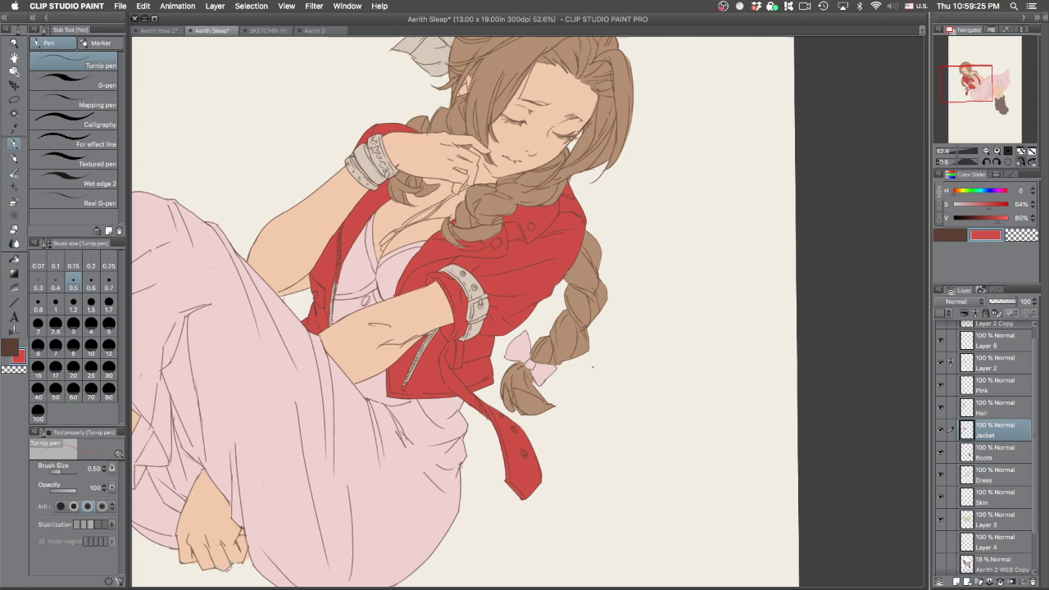
{"action": "left_click_drag", "start_coordinate": [668, 255], "coordinate": [566, 164]}
{"action": "left_click_drag", "start_coordinate": [564, 176], "coordinate": [584, 204]}
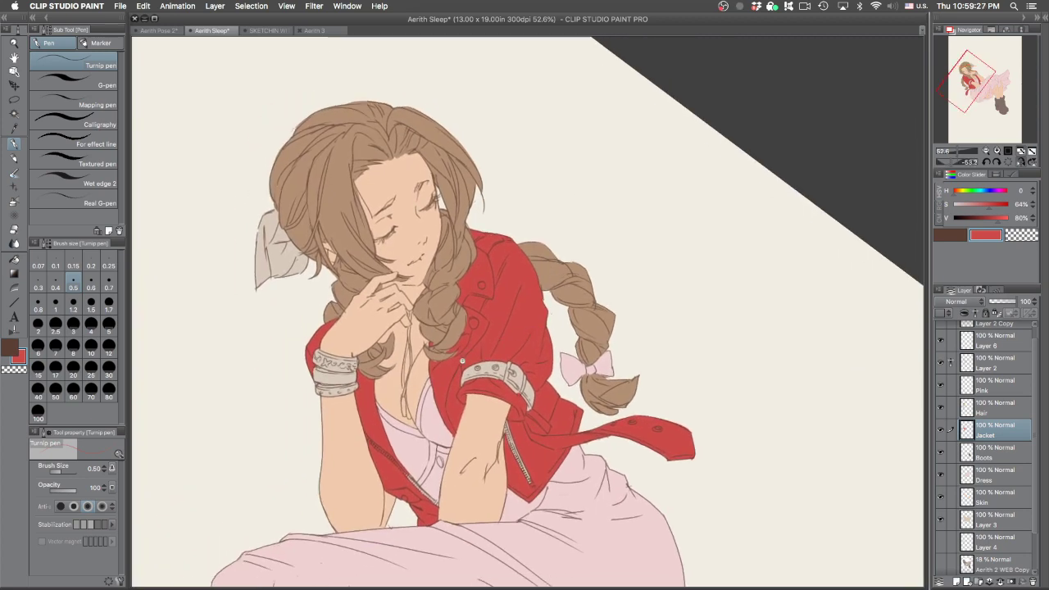
{"action": "left_click_drag", "start_coordinate": [462, 361], "coordinate": [525, 364]}
{"action": "left_click_drag", "start_coordinate": [646, 427], "coordinate": [665, 381]}
{"action": "left_click_drag", "start_coordinate": [626, 472], "coordinate": [610, 413]}
{"action": "scroll", "coordinate": [611, 412], "scroll_direction": "down", "scroll_amount": 5}
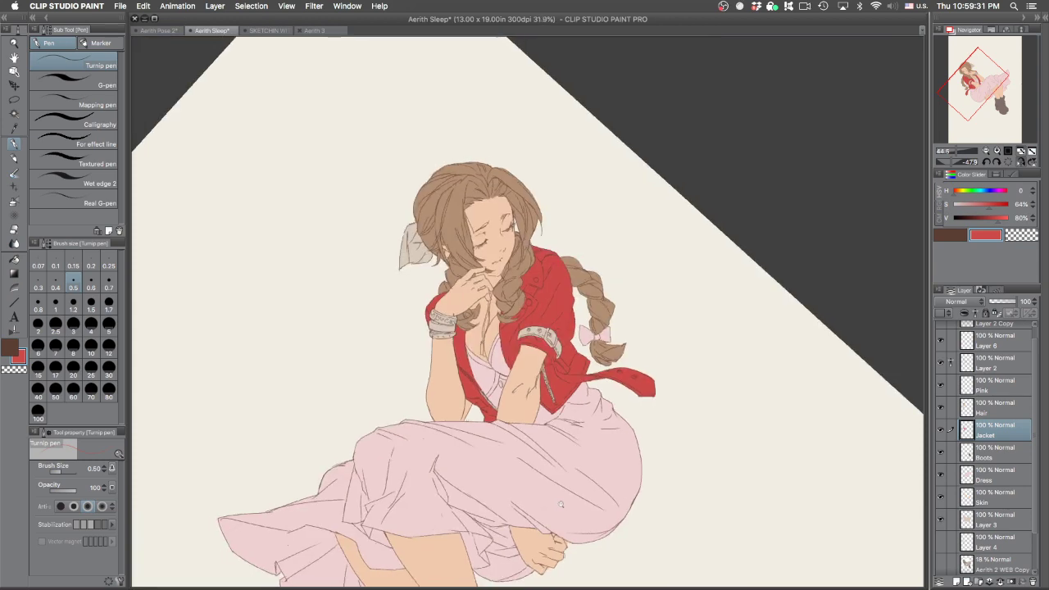
{"action": "left_click_drag", "start_coordinate": [612, 449], "coordinate": [571, 307]}
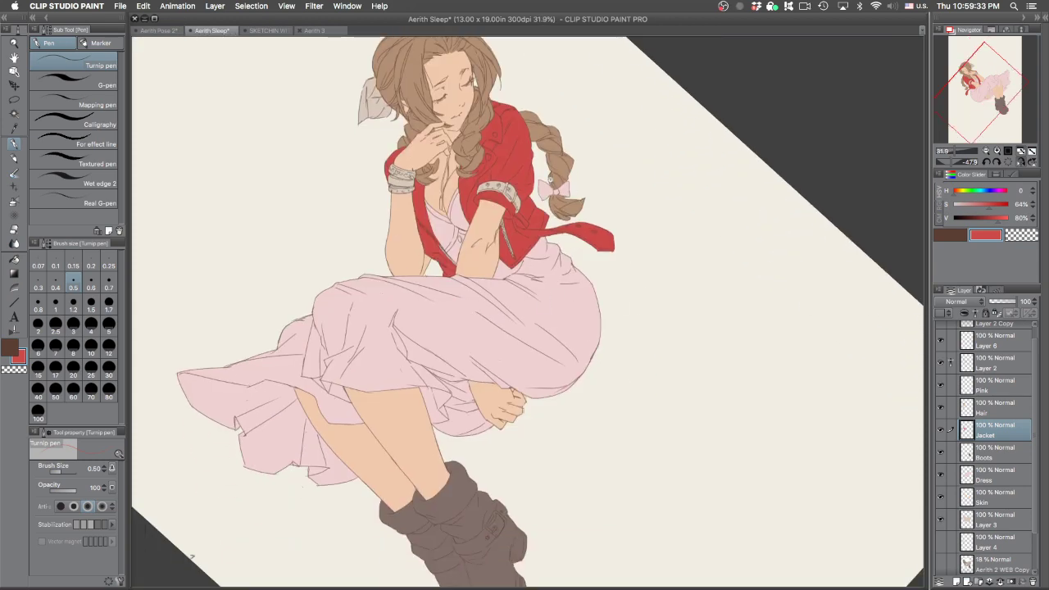
Fill the large bow behind the head with the dress's sampled pale pink on the Pink layer, referring to other layers
{"action": "scroll", "coordinate": [549, 179], "scroll_direction": "up", "scroll_amount": 5}
{"action": "key", "text": "g"}
{"action": "left_click", "coordinate": [584, 207], "text": "alt"}
{"action": "left_click_drag", "start_coordinate": [392, 134], "coordinate": [465, 329]}
{"action": "scroll", "coordinate": [286, 157], "scroll_direction": "up", "scroll_amount": 2}
{"action": "left_click_drag", "start_coordinate": [287, 161], "coordinate": [696, 363]}
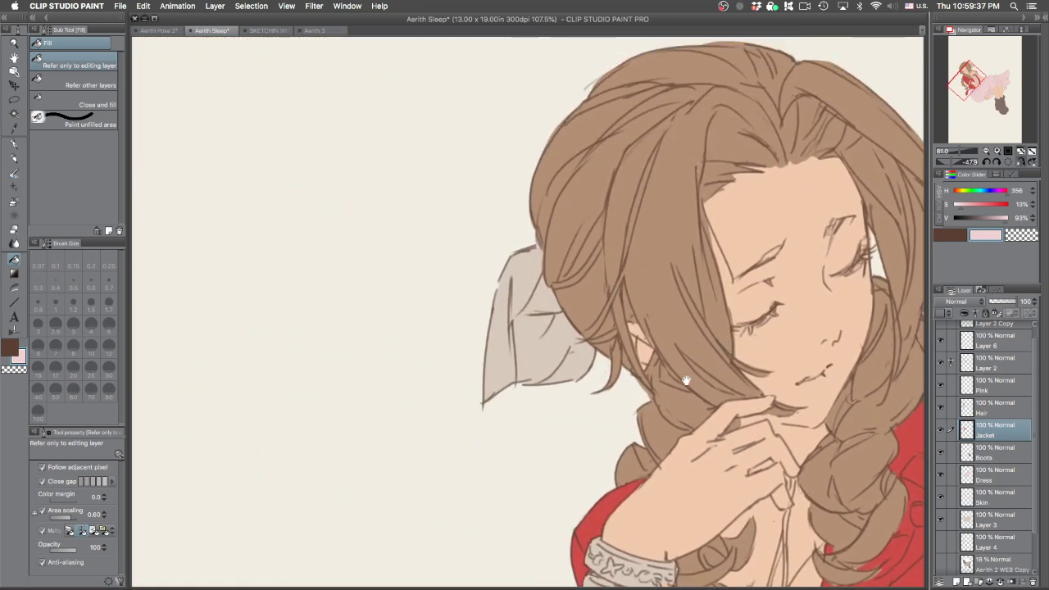
{"action": "key", "text": "g"}
{"action": "left_click", "coordinate": [1003, 412]}
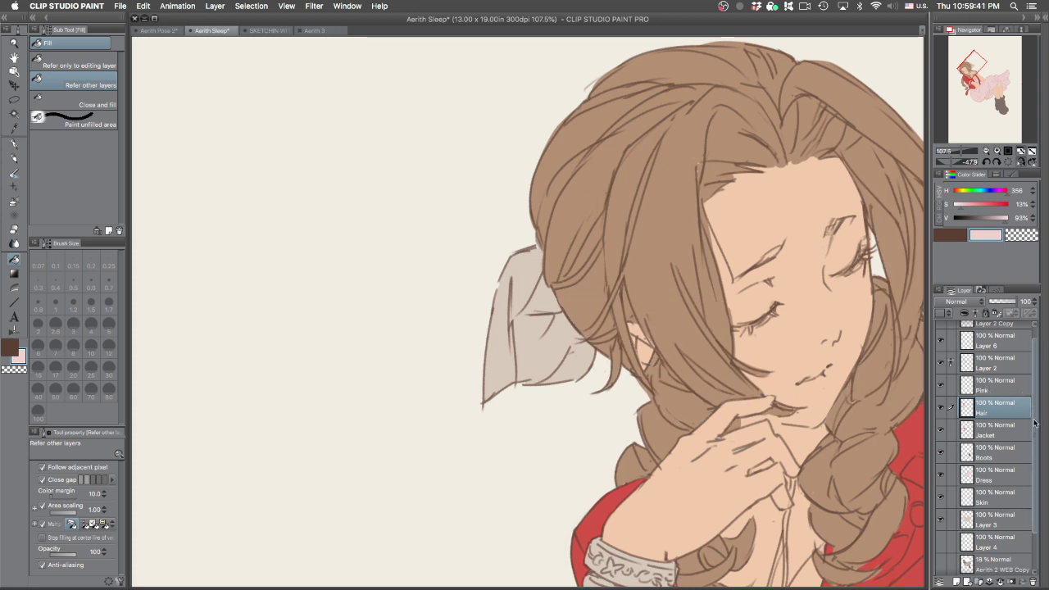
{"action": "left_click", "coordinate": [998, 389]}
{"action": "left_click", "coordinate": [578, 356]}
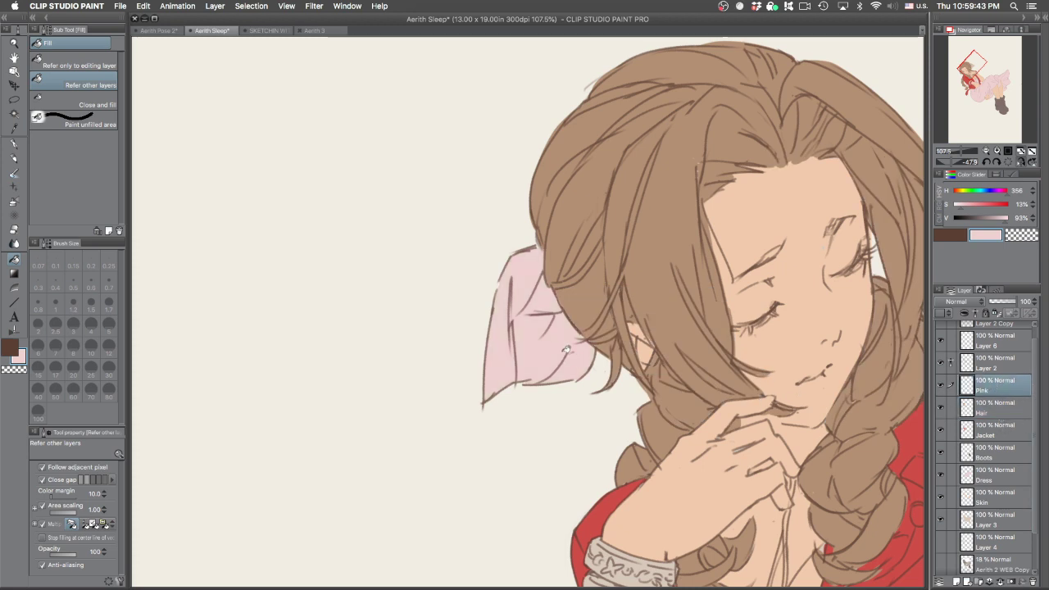
{"action": "key", "text": "p"}
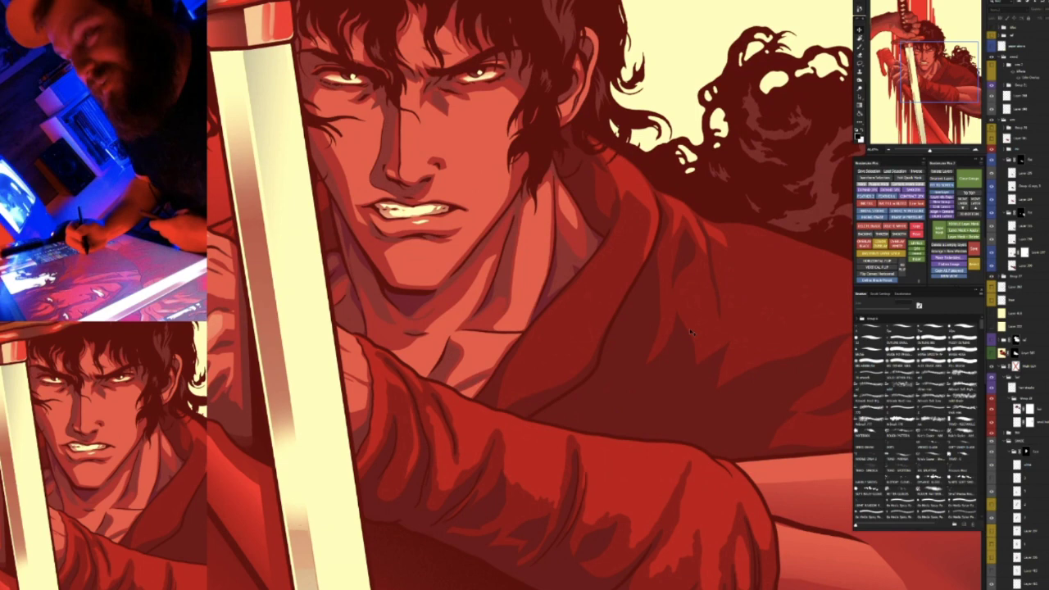
Examine the shading on the swordsman's torso and raised sleeve from different zoom levels and canvas angles
{"action": "scroll", "coordinate": [699, 298], "scroll_direction": "down", "scroll_amount": 4}
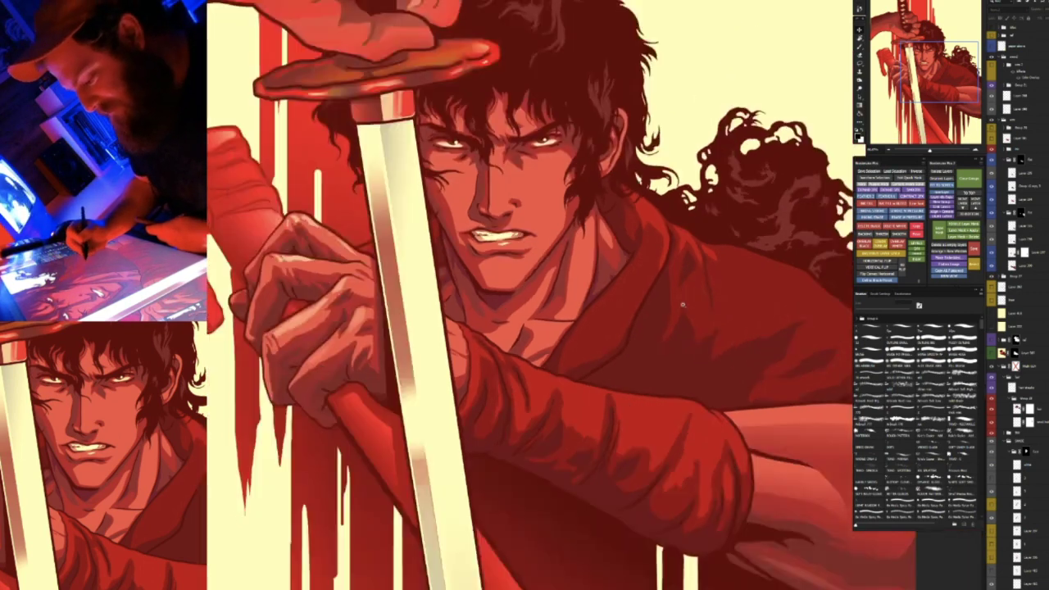
{"action": "scroll", "coordinate": [698, 300], "scroll_direction": "up", "scroll_amount": 1}
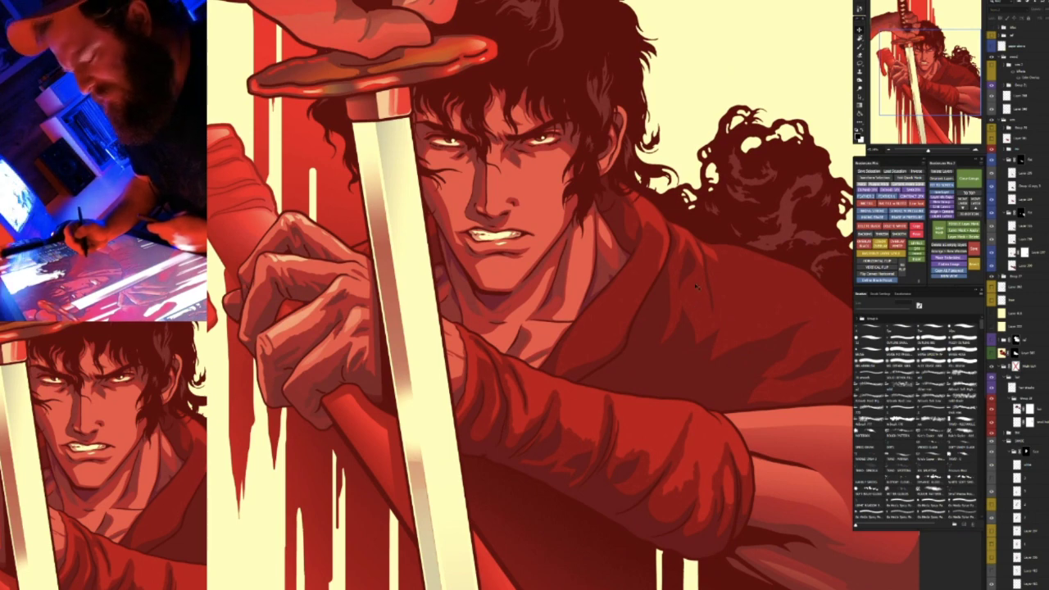
{"action": "left_click_drag", "start_coordinate": [706, 375], "coordinate": [684, 272]}
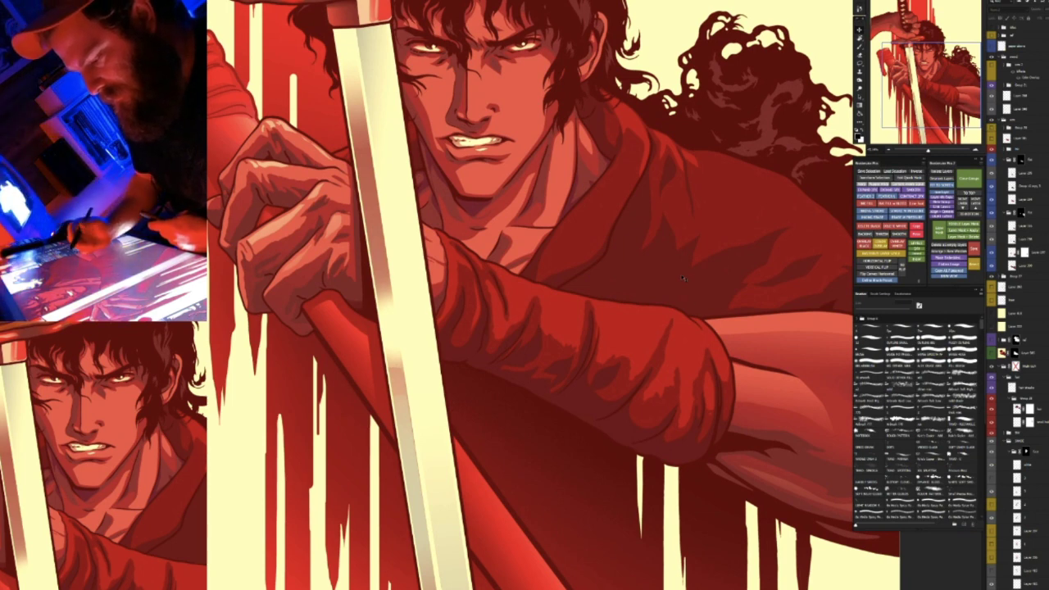
{"action": "key", "text": "r"}
{"action": "left_click_drag", "start_coordinate": [697, 300], "coordinate": [708, 274]}
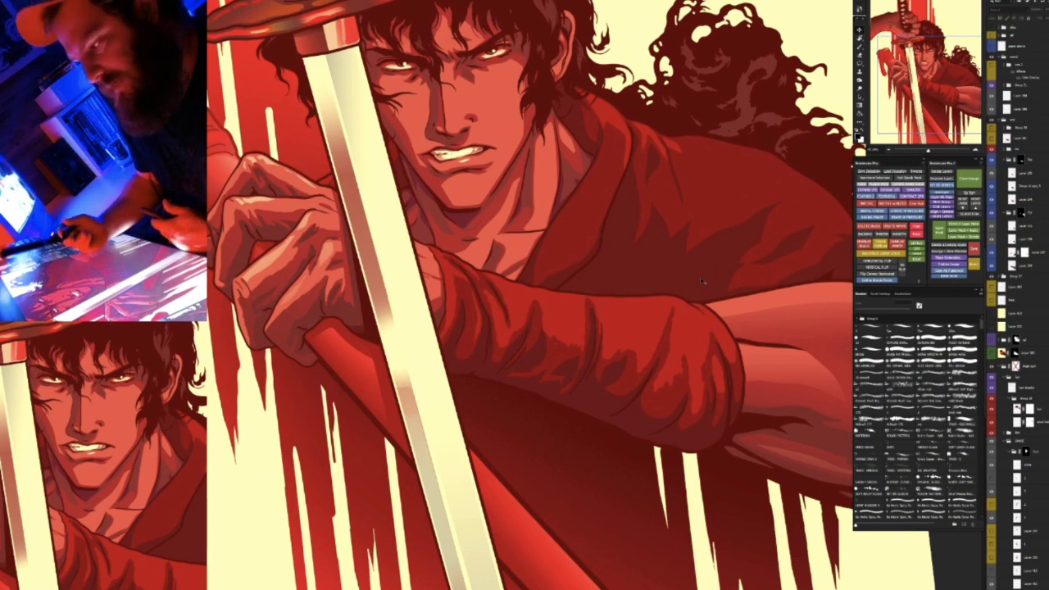
{"action": "key", "text": "Escape"}
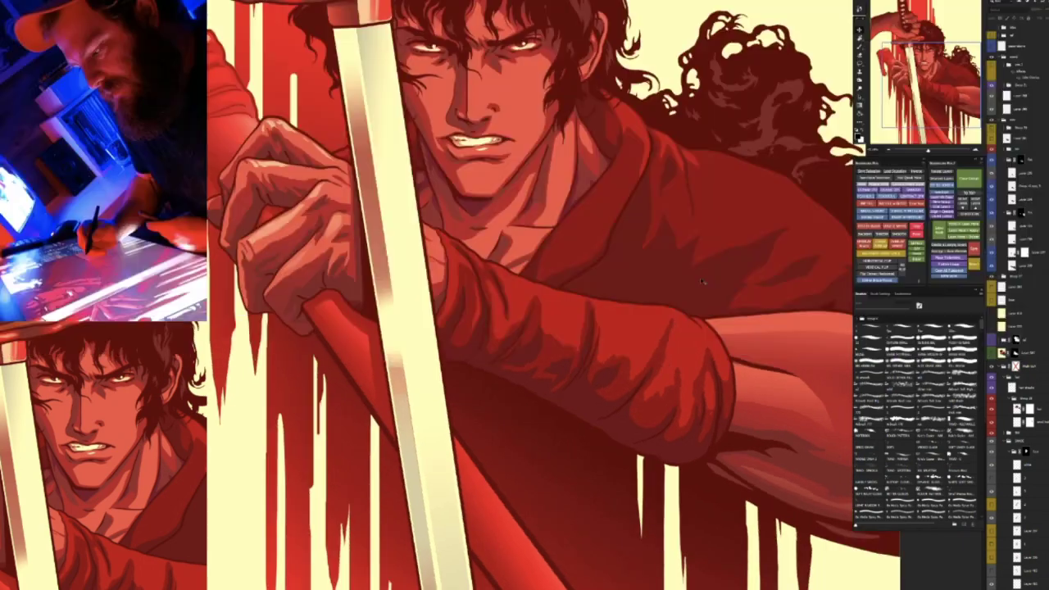
{"action": "scroll", "coordinate": [644, 328], "scroll_direction": "up", "scroll_amount": 5}
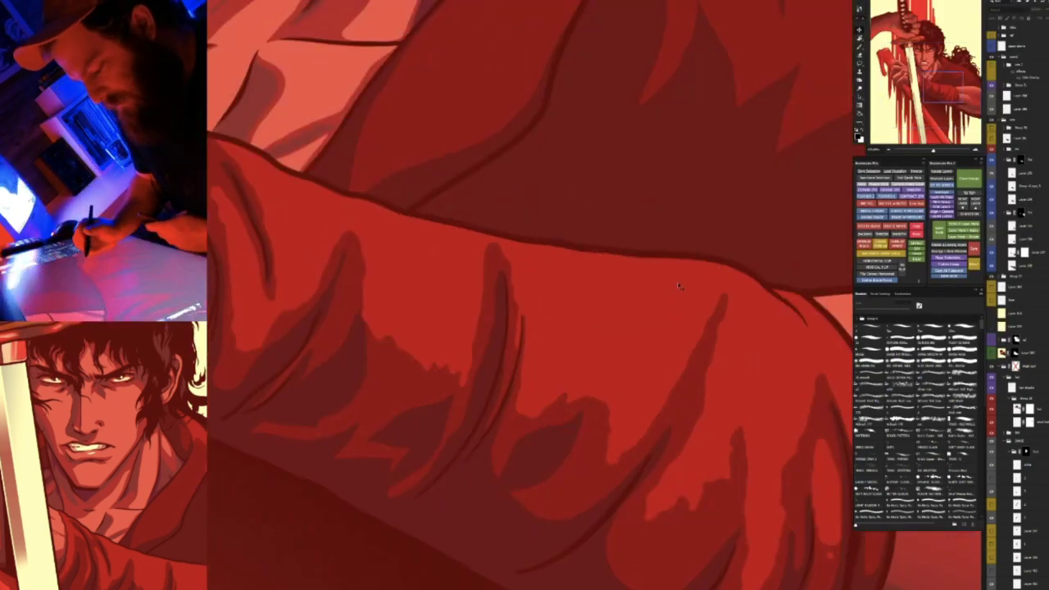
{"action": "key", "text": "r"}
{"action": "left_click_drag", "start_coordinate": [665, 368], "coordinate": [709, 262]}
{"action": "left_click_drag", "start_coordinate": [677, 366], "coordinate": [681, 334]}
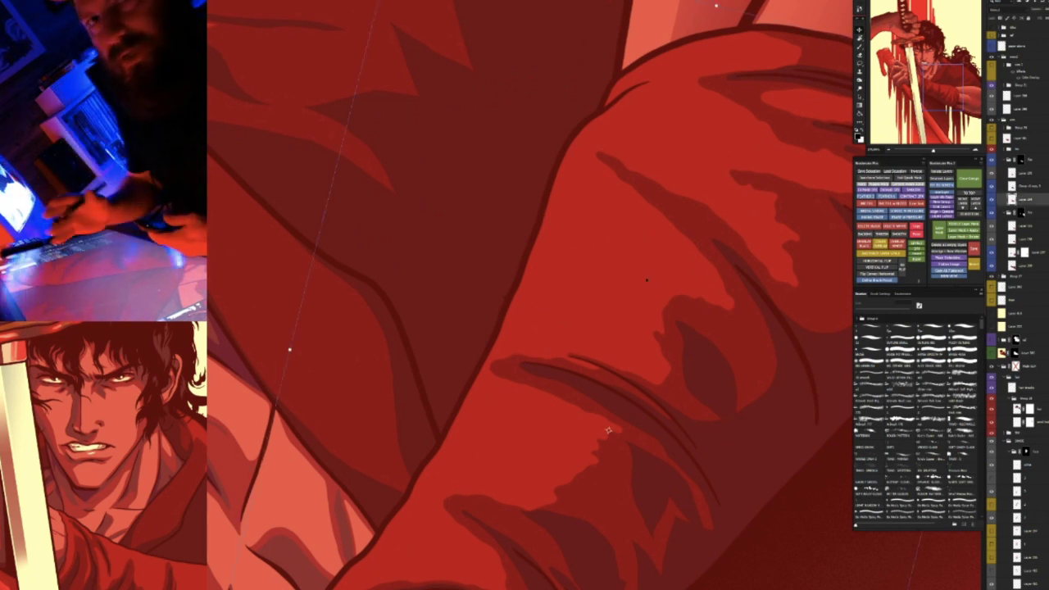
Add a new layer for the swordsman's sleeve and sample a bright red from the artwork for the Brush tool
{"action": "key", "text": "ctrl+alt+shift+n"}
{"action": "key", "text": "b"}
{"action": "scroll", "coordinate": [650, 306], "scroll_direction": "down", "scroll_amount": 5}
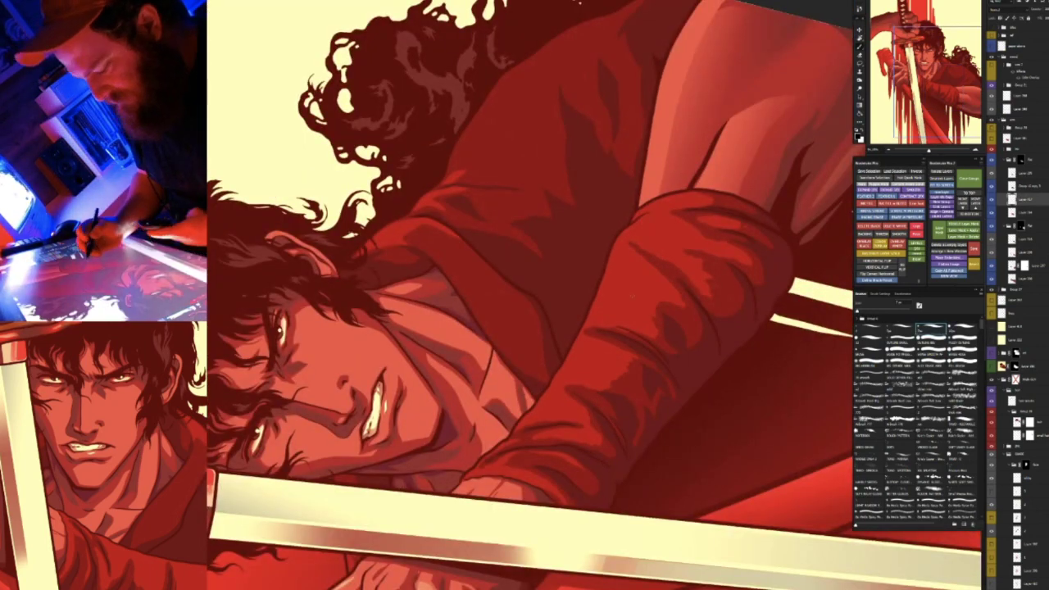
{"action": "left_click", "coordinate": [776, 494], "text": "alt"}
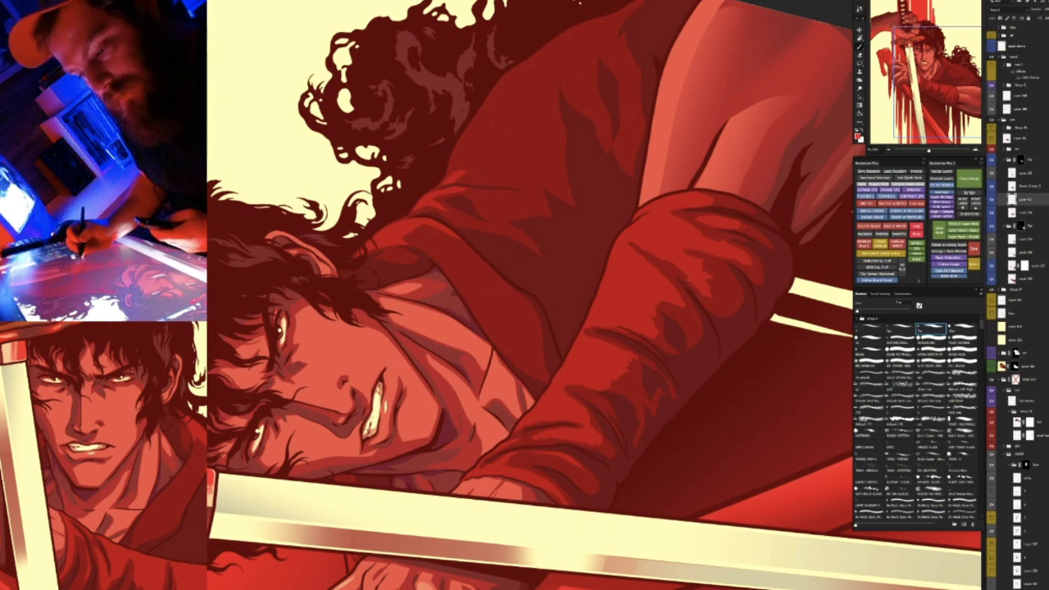
Select a narrow highlight along the sleeve's outer edge at the elbow and shade it with a grainy lighter red instead of a flat fill
{"action": "left_click_drag", "start_coordinate": [689, 277], "coordinate": [717, 246]}
{"action": "scroll", "coordinate": [697, 196], "scroll_direction": "up", "scroll_amount": 5}
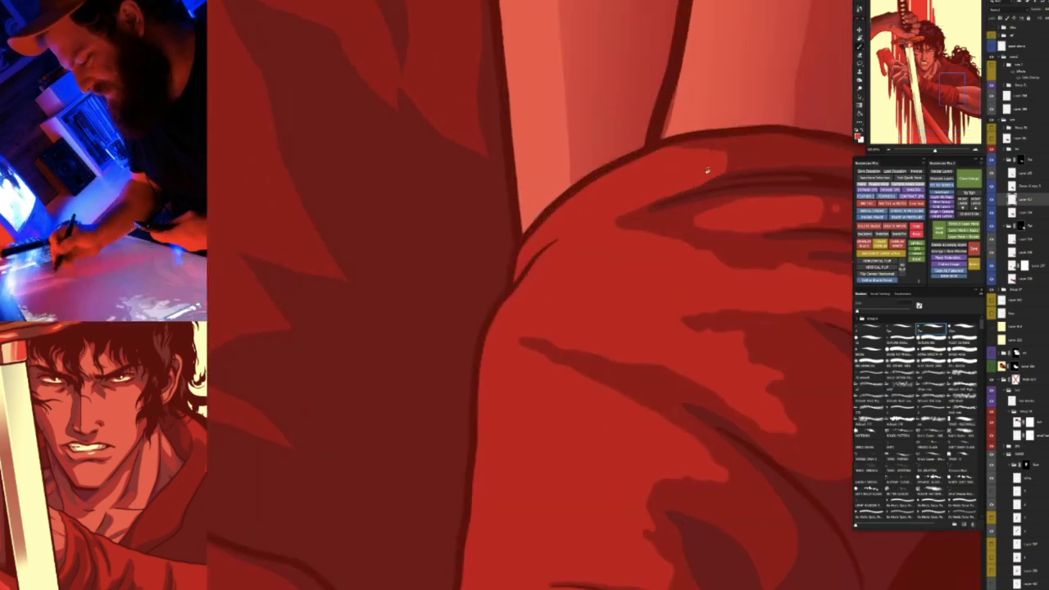
{"action": "left_click_drag", "start_coordinate": [707, 169], "coordinate": [581, 113]}
{"action": "mouse_move", "coordinate": [498, 282]}
{"action": "left_mouse_down"}
{"action": "mouse_move", "coordinate": [529, 246]}
{"action": "mouse_move", "coordinate": [551, 164]}
{"action": "mouse_move", "coordinate": [545, 144]}
{"action": "left_mouse_up"}
{"action": "left_click_drag", "start_coordinate": [511, 205], "coordinate": [497, 289]}
{"action": "key", "text": "alt+BackSpace"}
{"action": "left_click_drag", "start_coordinate": [442, 365], "coordinate": [620, 143]}
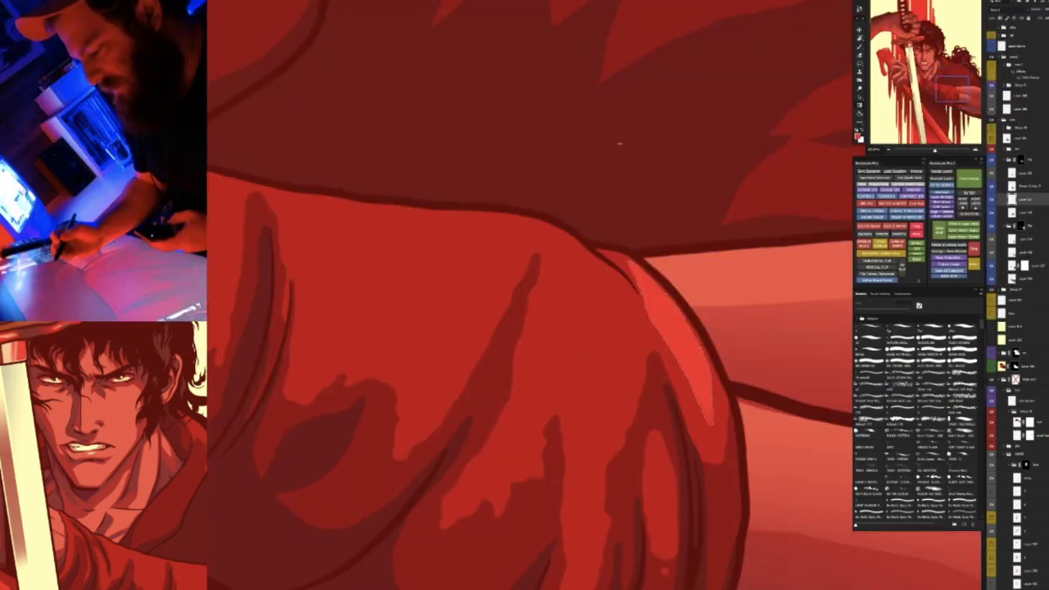
{"action": "key", "text": "ctrl+z"}
{"action": "left_click_drag", "start_coordinate": [626, 254], "coordinate": [680, 443]}
{"action": "left_click_drag", "start_coordinate": [680, 332], "coordinate": [706, 402]}
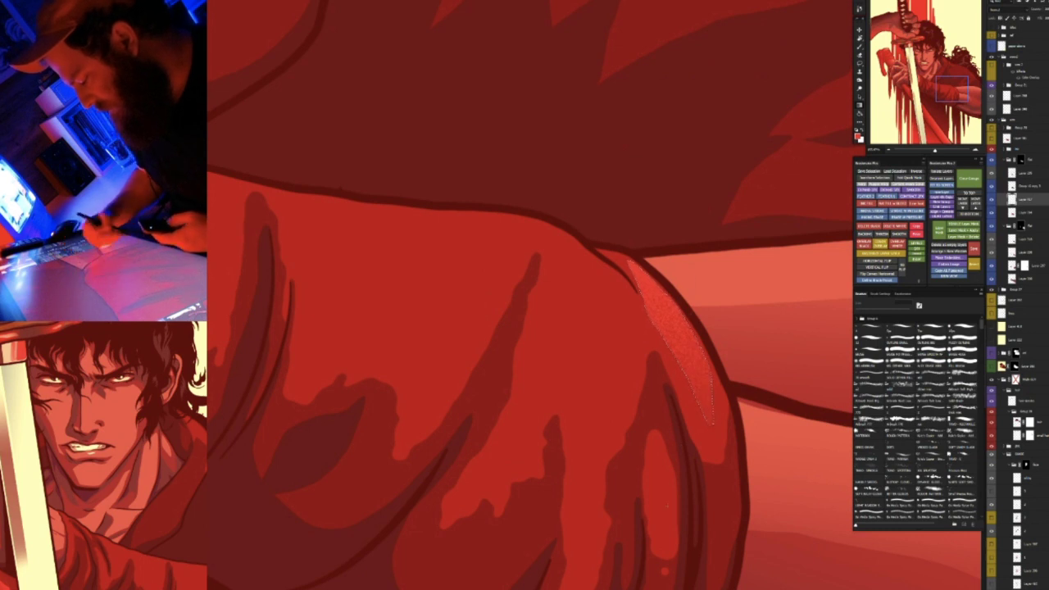
Outline two tapered highlights between the folds beside the elbow highlight and shade them with the grainy lighter red
{"action": "mouse_move", "coordinate": [562, 243]}
{"action": "left_mouse_down"}
{"action": "mouse_move", "coordinate": [534, 352]}
{"action": "mouse_move", "coordinate": [533, 428]}
{"action": "mouse_move", "coordinate": [574, 375]}
{"action": "mouse_move", "coordinate": [580, 268]}
{"action": "left_mouse_up"}
{"action": "mouse_move", "coordinate": [591, 313]}
{"action": "left_mouse_down"}
{"action": "mouse_move", "coordinate": [601, 410]}
{"action": "mouse_move", "coordinate": [639, 324]}
{"action": "mouse_move", "coordinate": [607, 264]}
{"action": "left_mouse_up"}
{"action": "left_click_drag", "start_coordinate": [594, 217], "coordinate": [596, 385]}
{"action": "key", "text": "r"}
{"action": "mouse_move", "coordinate": [674, 431]}
{"action": "left_mouse_down"}
{"action": "mouse_move", "coordinate": [702, 180]}
{"action": "mouse_move", "coordinate": [548, 146]}
{"action": "left_mouse_up"}
{"action": "key", "text": "ctrl+z"}
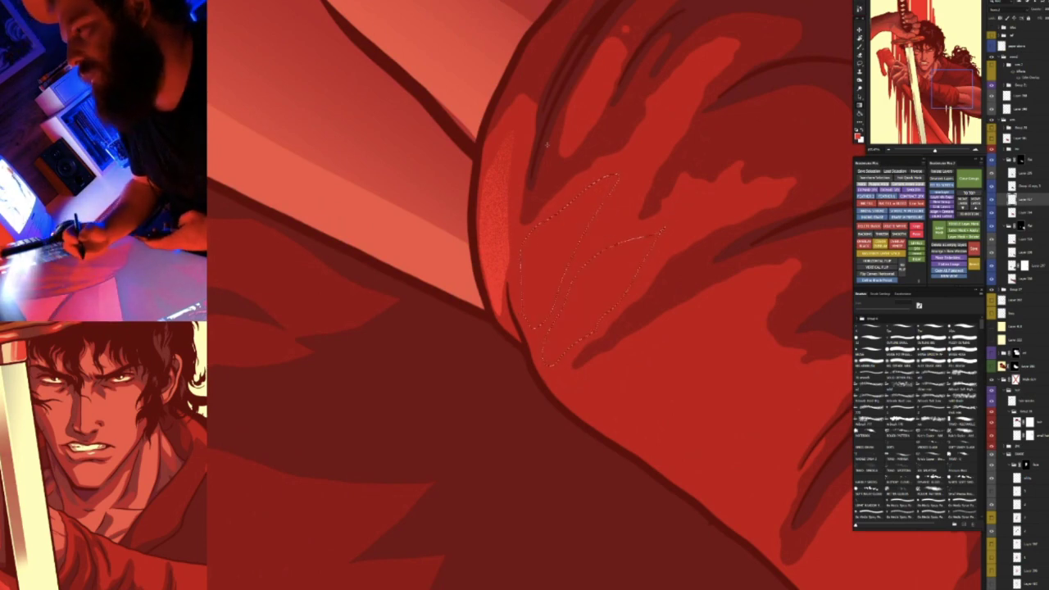
{"action": "key", "text": "ctrl+shift+z"}
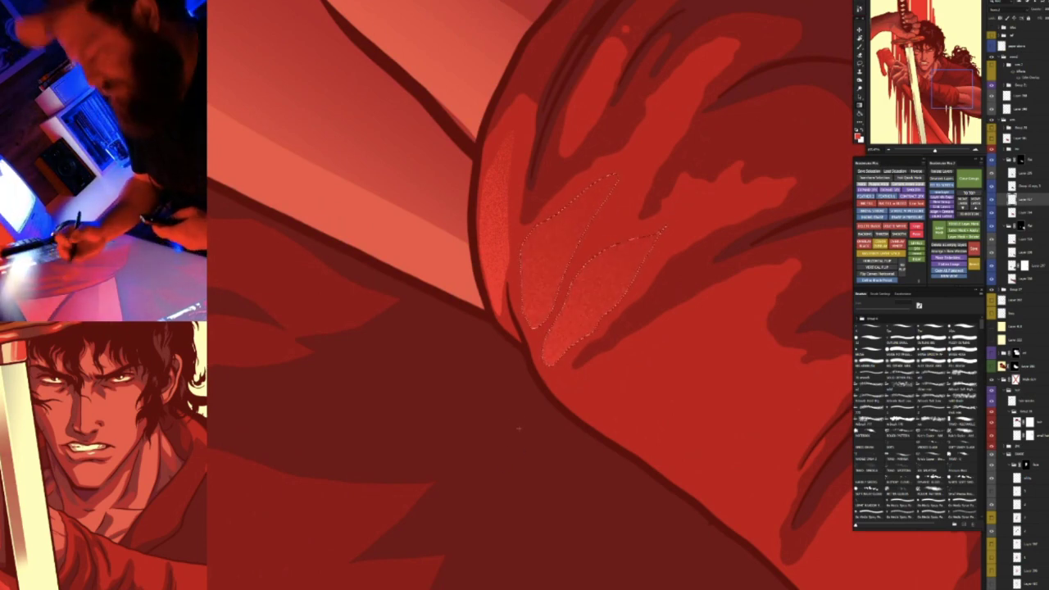
Outline three highlight shapes across the forearm folds next to the elbow and shade them with a grainy light-red gradient
{"action": "left_click_drag", "start_coordinate": [659, 472], "coordinate": [554, 413]}
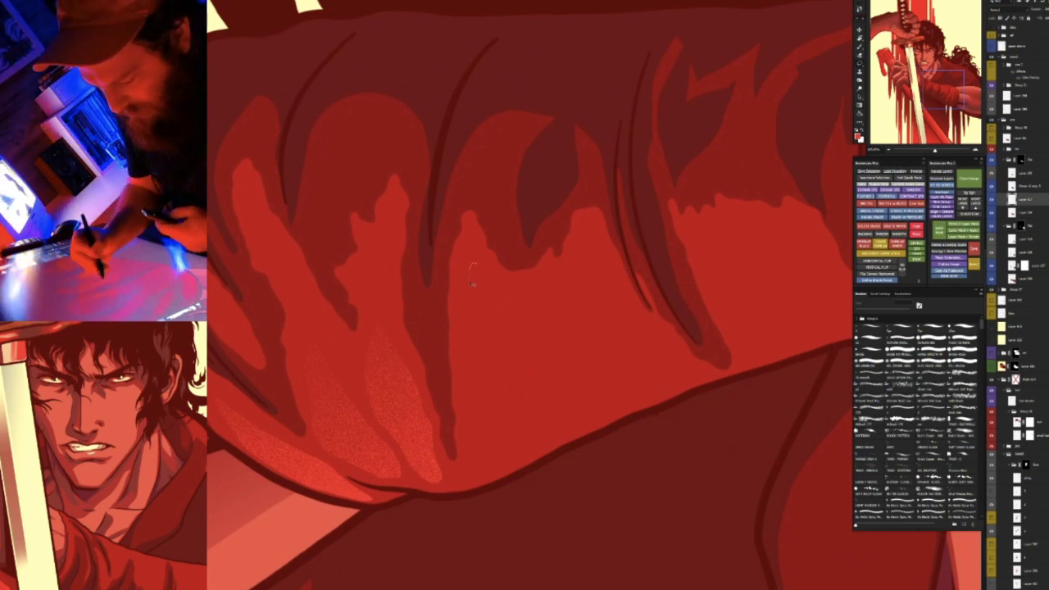
{"action": "left_click_drag", "start_coordinate": [475, 452], "coordinate": [525, 386]}
{"action": "left_click_drag", "start_coordinate": [531, 322], "coordinate": [474, 248]}
{"action": "mouse_move", "coordinate": [525, 393]}
{"action": "left_mouse_down"}
{"action": "mouse_move", "coordinate": [539, 315]}
{"action": "mouse_move", "coordinate": [550, 314]}
{"action": "mouse_move", "coordinate": [521, 426]}
{"action": "mouse_move", "coordinate": [545, 269]}
{"action": "left_mouse_up"}
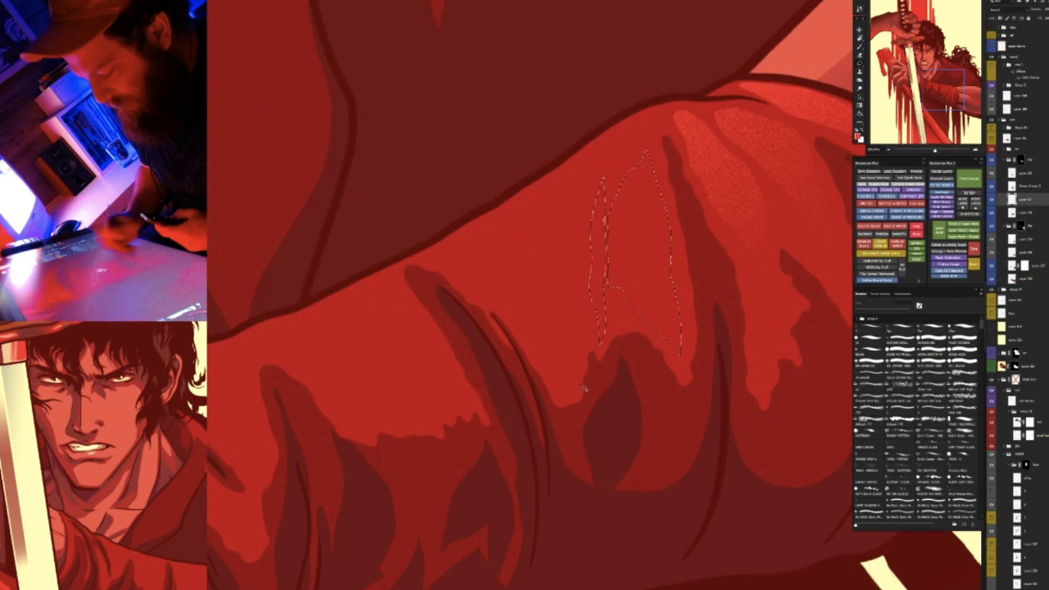
{"action": "mouse_move", "coordinate": [443, 245]}
{"action": "left_mouse_down"}
{"action": "mouse_move", "coordinate": [599, 158]}
{"action": "mouse_move", "coordinate": [566, 259]}
{"action": "mouse_move", "coordinate": [500, 279]}
{"action": "mouse_move", "coordinate": [434, 262]}
{"action": "mouse_move", "coordinate": [433, 251]}
{"action": "left_mouse_up"}
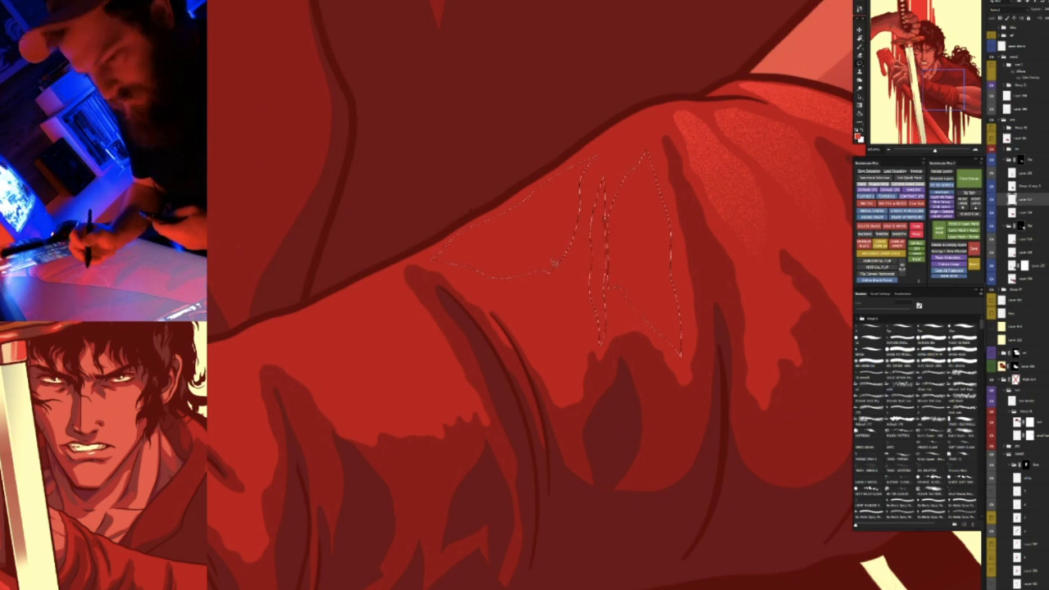
{"action": "key", "text": "r"}
{"action": "mouse_move", "coordinate": [547, 234]}
{"action": "left_mouse_down"}
{"action": "mouse_move", "coordinate": [620, 172]}
{"action": "mouse_move", "coordinate": [539, 518]}
{"action": "left_mouse_up"}
{"action": "key", "text": "g"}
{"action": "key", "text": "ctrl+d"}
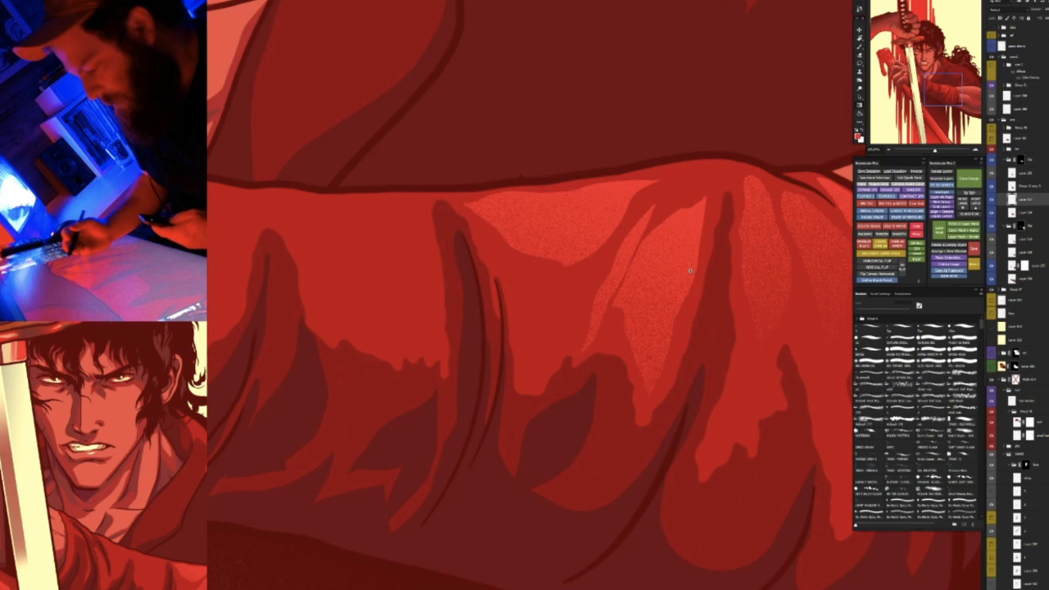
{"action": "left_click_drag", "start_coordinate": [703, 254], "coordinate": [656, 304]}
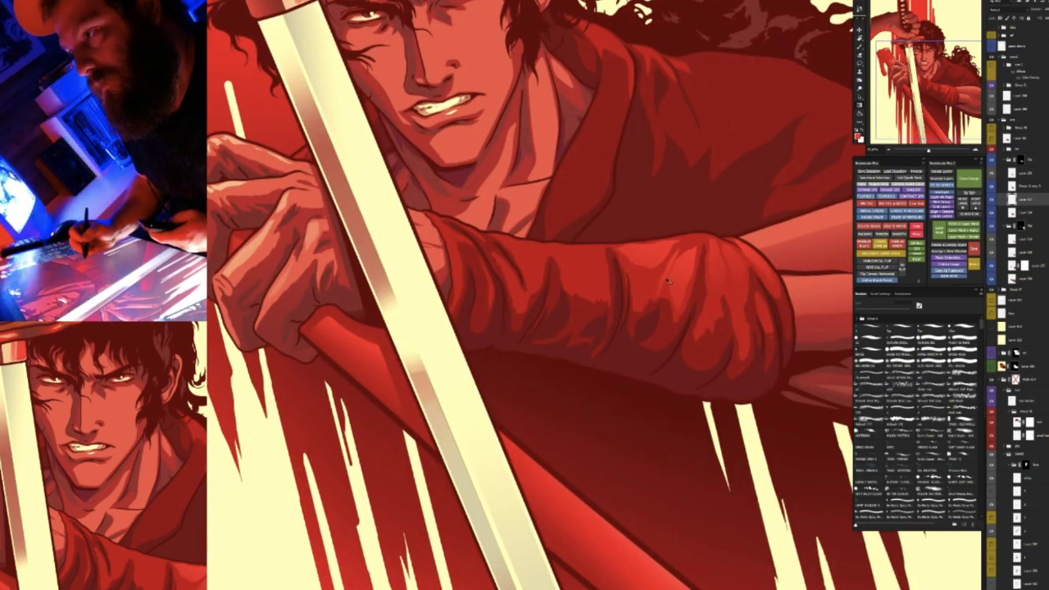
Add a slim grainy light-red highlight beside the dark double fold in the middle of the forearm
{"action": "left_click_drag", "start_coordinate": [668, 281], "coordinate": [714, 246]}
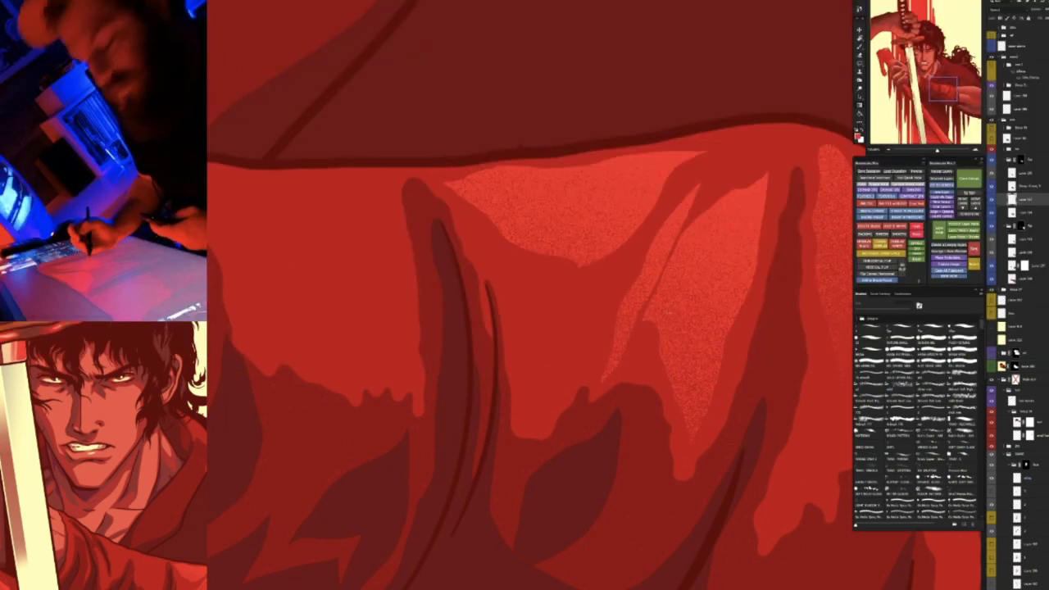
{"action": "left_click_drag", "start_coordinate": [679, 341], "coordinate": [555, 351]}
{"action": "mouse_move", "coordinate": [495, 201]}
{"action": "left_mouse_down"}
{"action": "mouse_move", "coordinate": [487, 358]}
{"action": "mouse_move", "coordinate": [496, 361]}
{"action": "mouse_move", "coordinate": [513, 164]}
{"action": "left_mouse_up"}
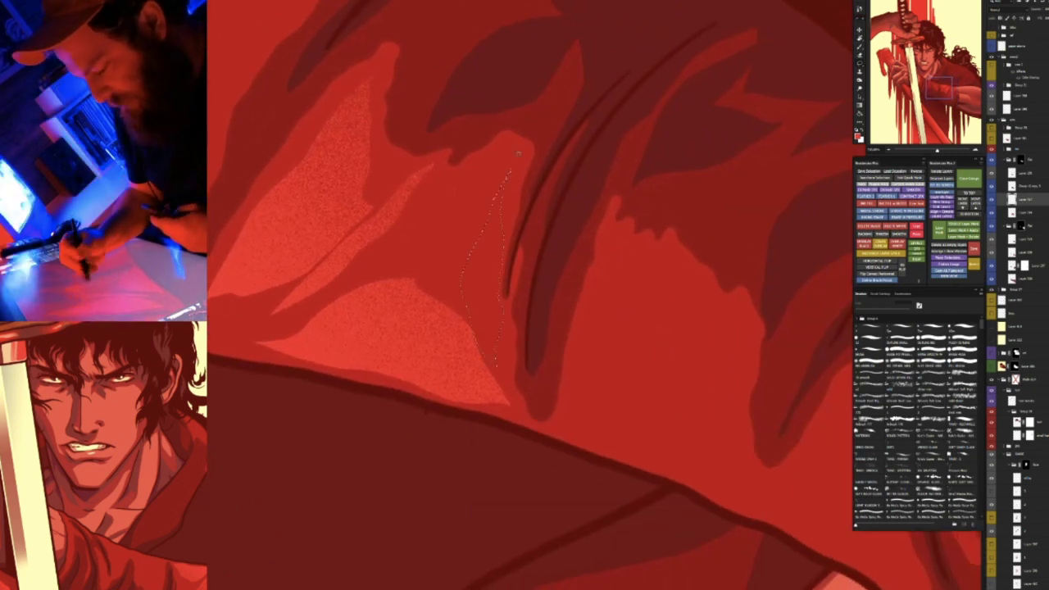
{"action": "left_click_drag", "start_coordinate": [496, 204], "coordinate": [503, 223]}
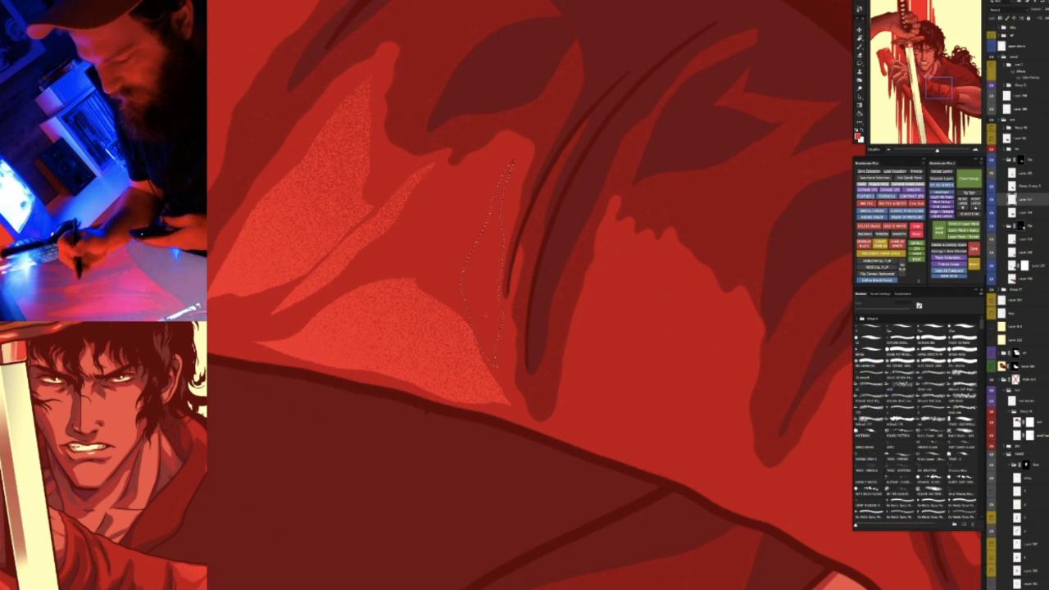
{"action": "key", "text": "alt+BackSpace"}
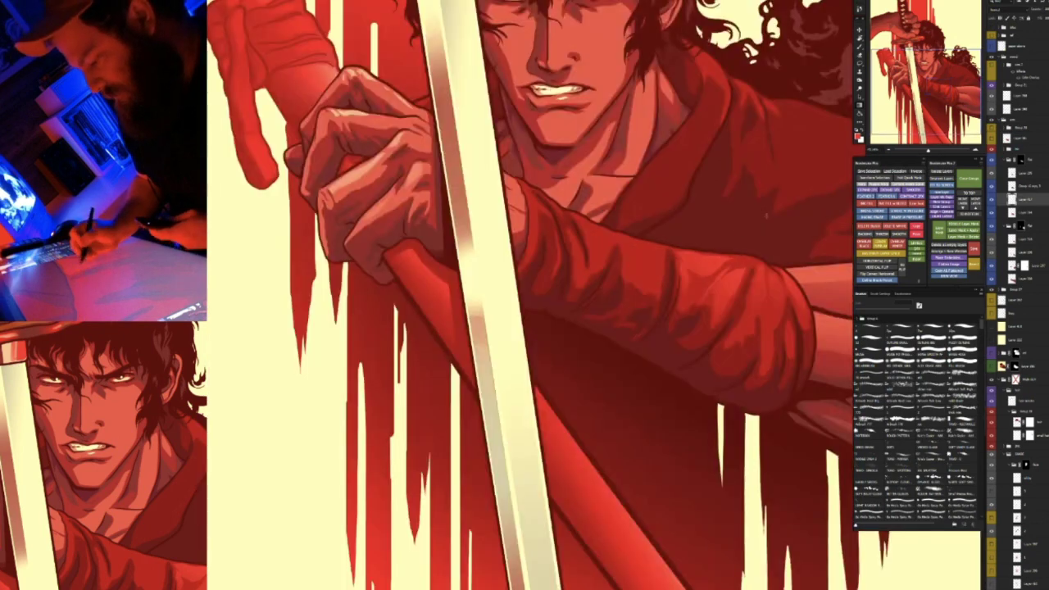
Outline the lit area between the two central forearm folds along the sleeve's upper edge and shade it with a grainy light-red gradient
{"action": "scroll", "coordinate": [681, 276], "scroll_direction": "up", "scroll_amount": 5}
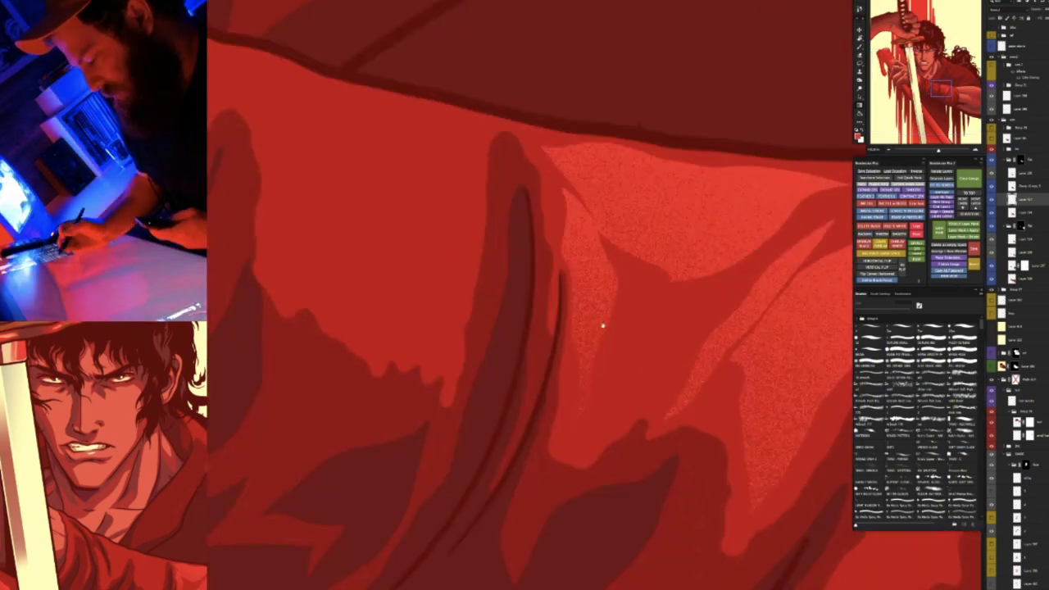
{"action": "left_click_drag", "start_coordinate": [533, 219], "coordinate": [632, 370]}
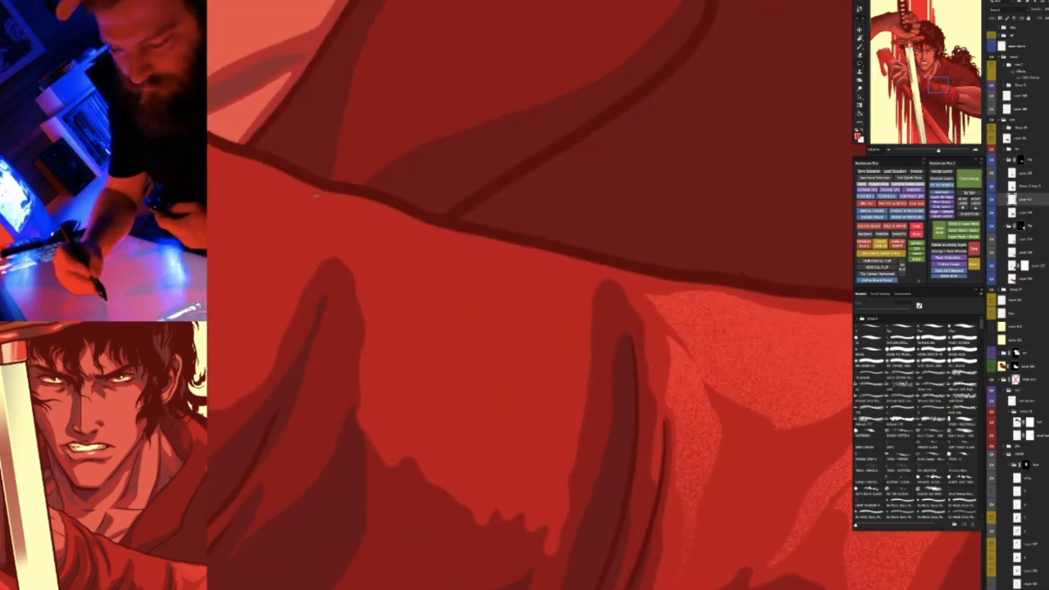
{"action": "mouse_move", "coordinate": [356, 249]}
{"action": "left_mouse_down"}
{"action": "mouse_move", "coordinate": [397, 324]}
{"action": "mouse_move", "coordinate": [525, 418]}
{"action": "mouse_move", "coordinate": [557, 370]}
{"action": "mouse_move", "coordinate": [554, 277]}
{"action": "mouse_move", "coordinate": [320, 197]}
{"action": "left_mouse_up"}
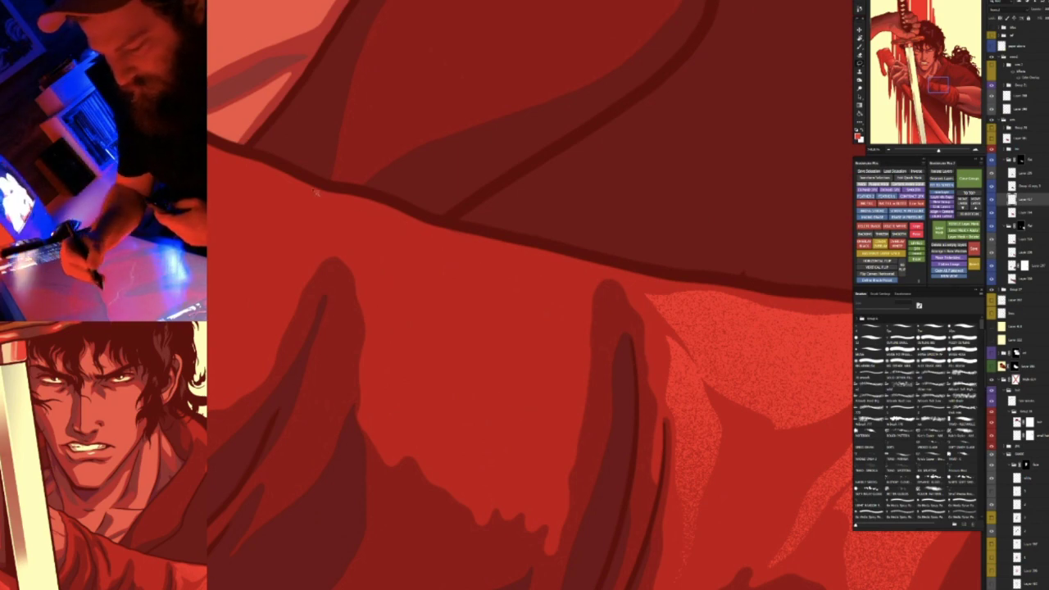
{"action": "key", "text": "g"}
{"action": "left_click_drag", "start_coordinate": [419, 224], "coordinate": [490, 392]}
{"action": "key", "text": "ctrl+minus"}
{"action": "key", "text": "ctrl+minus"}
{"action": "key", "text": "ctrl+minus"}
{"action": "key", "text": "r"}
{"action": "left_click_drag", "start_coordinate": [599, 184], "coordinate": [668, 319]}
{"action": "left_click_drag", "start_coordinate": [654, 380], "coordinate": [625, 398]}
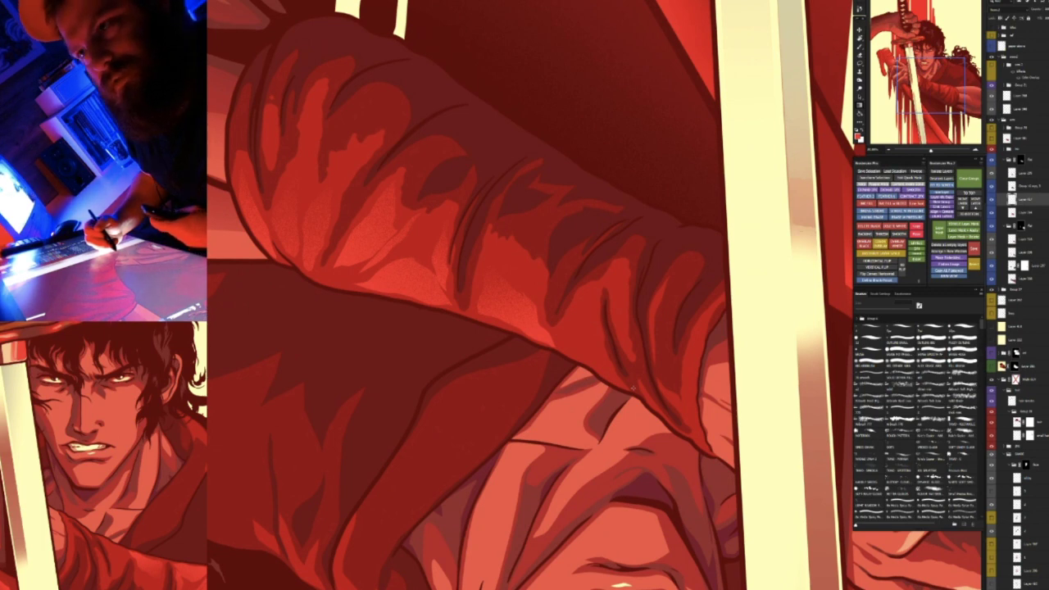
Outline two highlight shapes on the folds toward the wrist, shade them with the grainy light red and clear the selection
{"action": "left_click_drag", "start_coordinate": [632, 350], "coordinate": [662, 377]}
{"action": "key", "text": "r"}
{"action": "left_click_drag", "start_coordinate": [662, 378], "coordinate": [634, 402]}
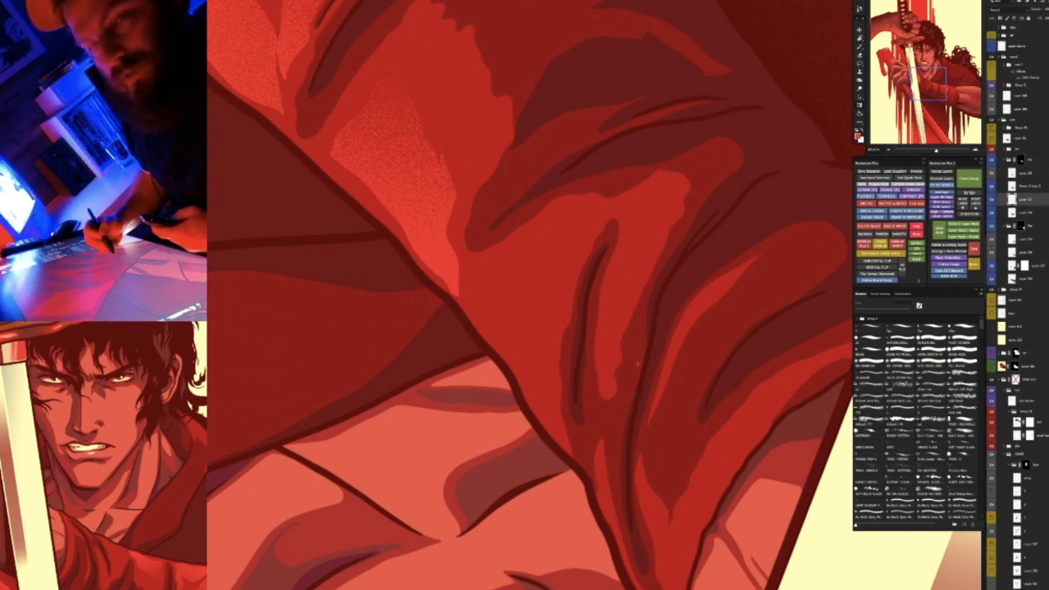
{"action": "scroll", "coordinate": [637, 358], "scroll_direction": "up", "scroll_amount": 1}
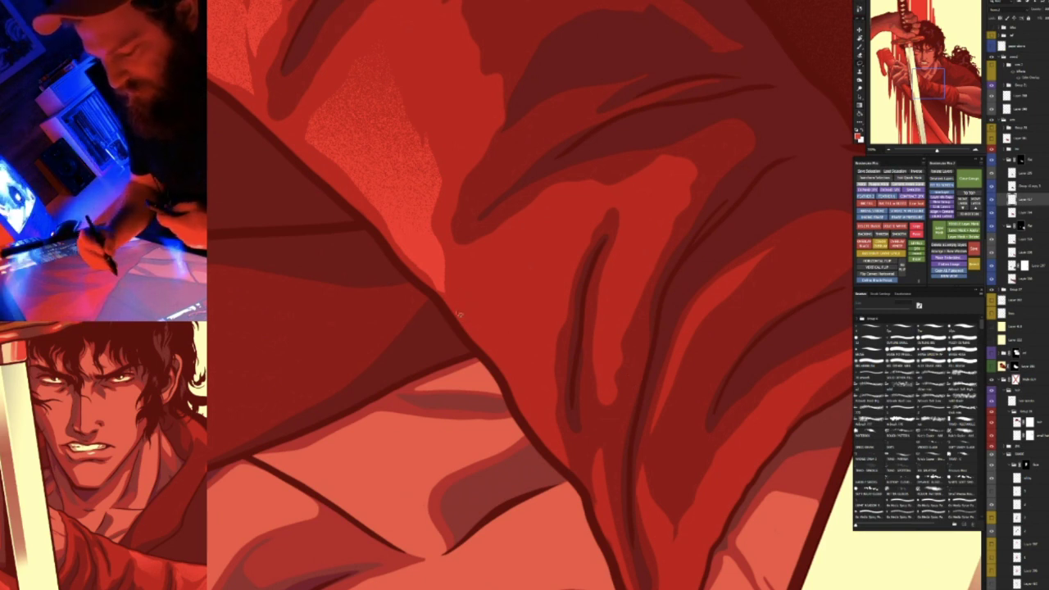
{"action": "mouse_move", "coordinate": [463, 262]}
{"action": "left_mouse_down"}
{"action": "mouse_move", "coordinate": [529, 238]}
{"action": "mouse_move", "coordinate": [506, 336]}
{"action": "mouse_move", "coordinate": [517, 283]}
{"action": "left_mouse_up"}
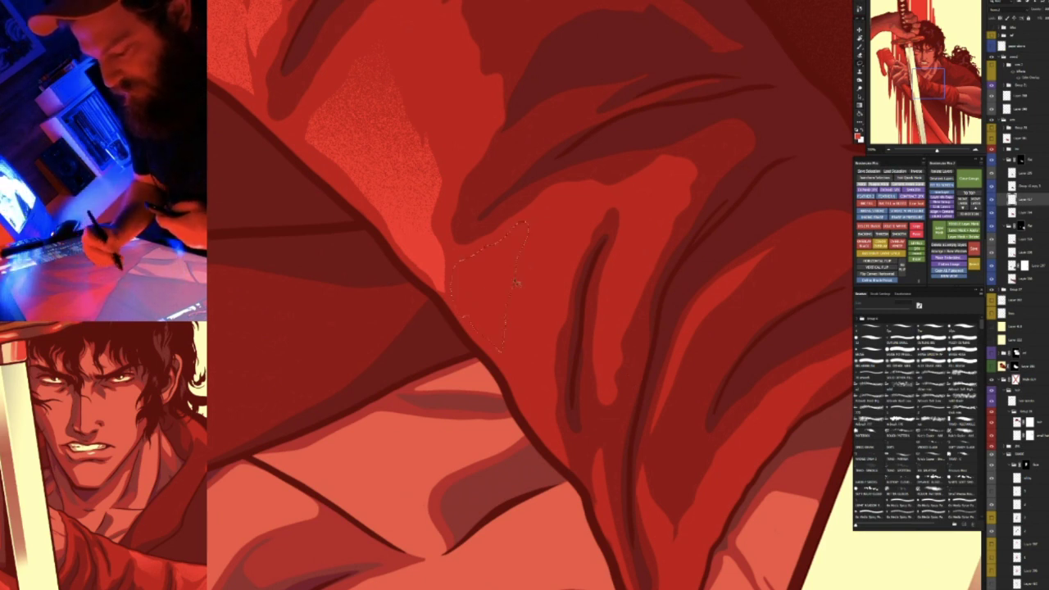
{"action": "mouse_move", "coordinate": [551, 407]}
{"action": "left_mouse_down"}
{"action": "mouse_move", "coordinate": [555, 301]}
{"action": "mouse_move", "coordinate": [573, 240]}
{"action": "mouse_move", "coordinate": [525, 291]}
{"action": "mouse_move", "coordinate": [507, 354]}
{"action": "left_mouse_up"}
{"action": "left_click_drag", "start_coordinate": [477, 322], "coordinate": [541, 405]}
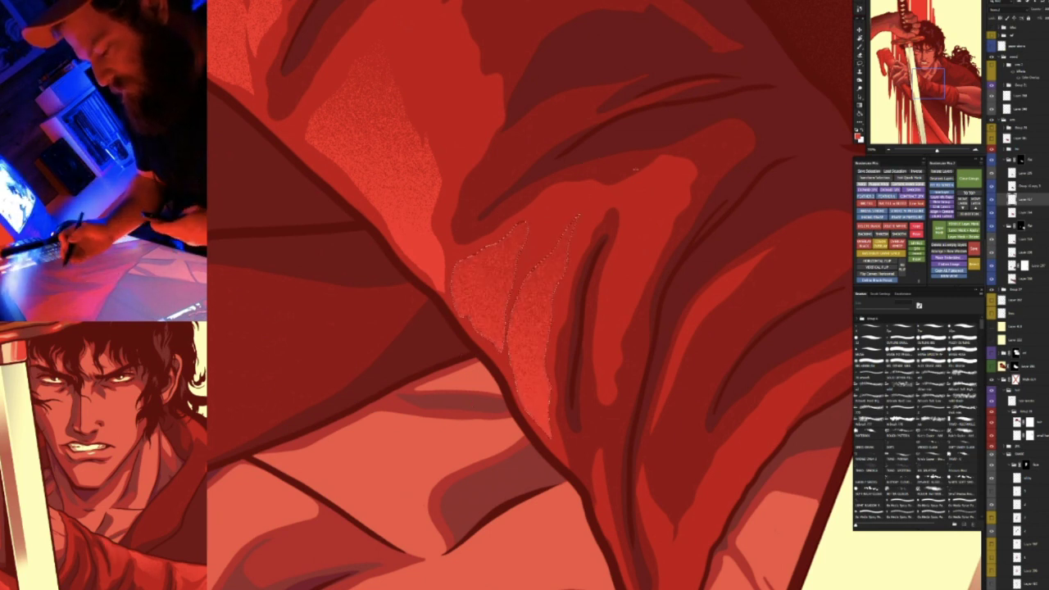
{"action": "key", "text": "Escape"}
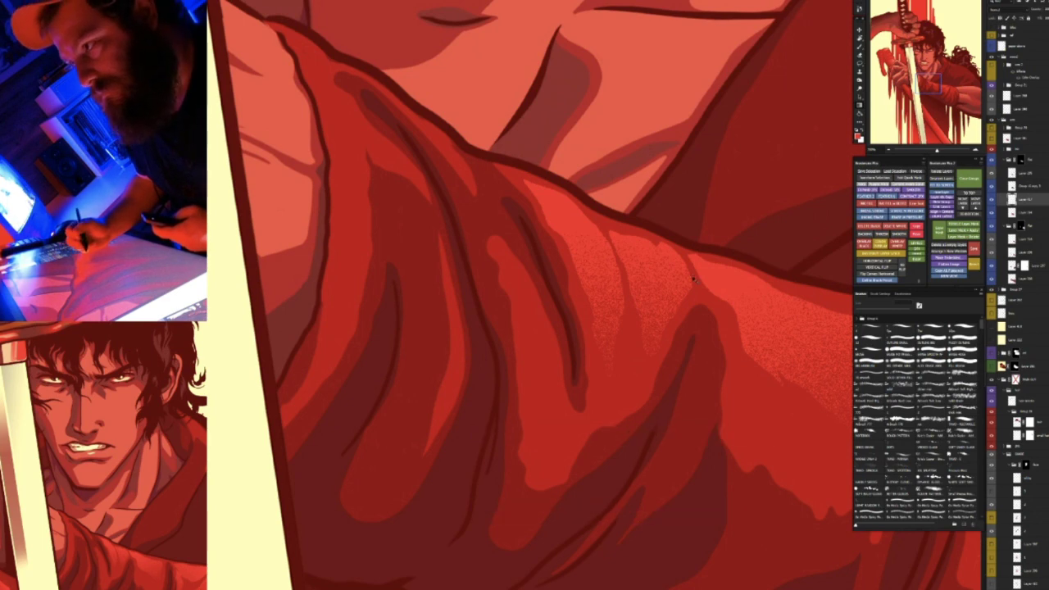
Examine the sleeve highlights near the wrist up close and against the whole illustration
{"action": "scroll", "coordinate": [693, 279], "scroll_direction": "down", "scroll_amount": 6}
{"action": "left_click_drag", "start_coordinate": [623, 346], "coordinate": [620, 288]}
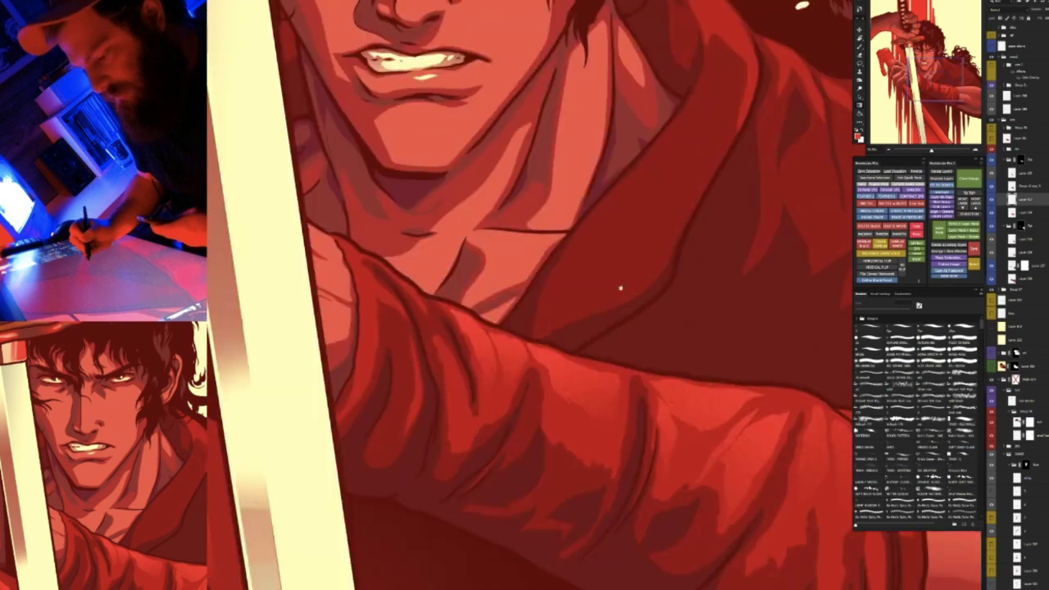
{"action": "key", "text": "ctrl+minus"}
{"action": "key", "text": "ctrl+plus"}
{"action": "key", "text": "ctrl+plus"}
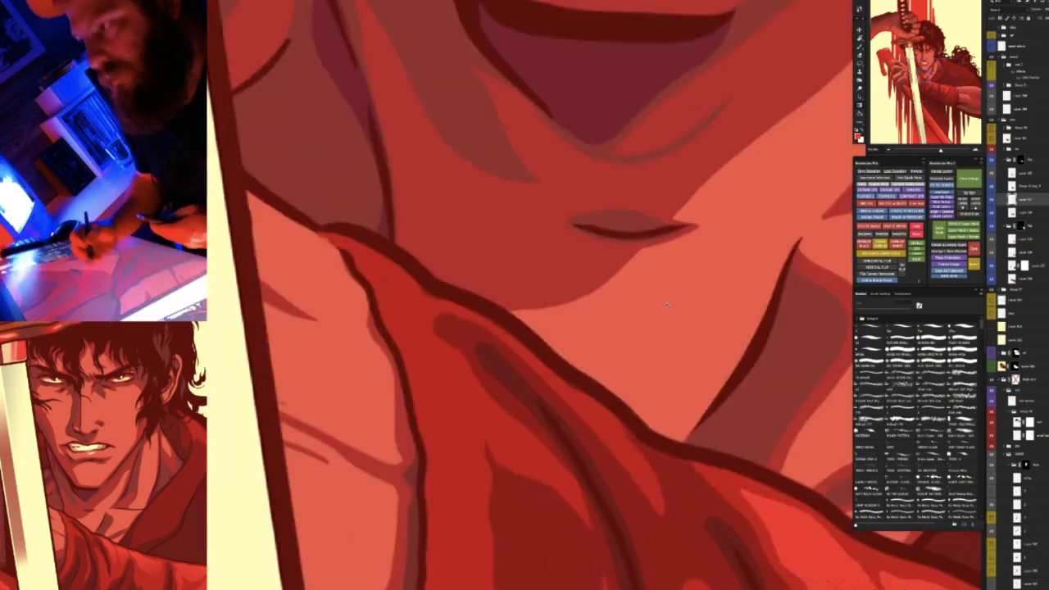
{"action": "key", "text": "ctrl+minus"}
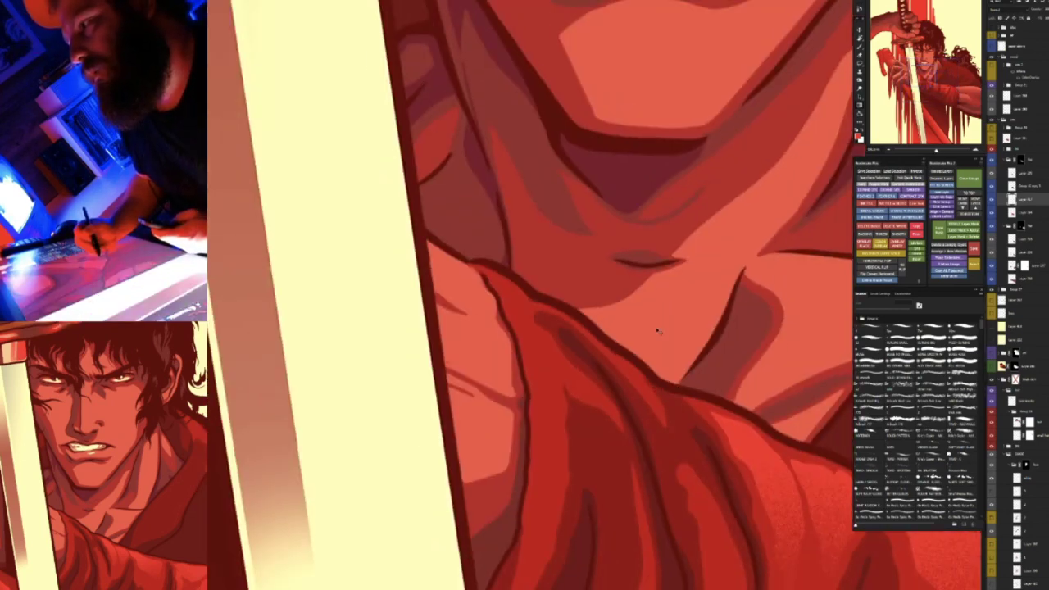
{"action": "key", "text": "ctrl+minus"}
{"action": "key", "text": "ctrl+minus"}
{"action": "key", "text": "ctrl+minus"}
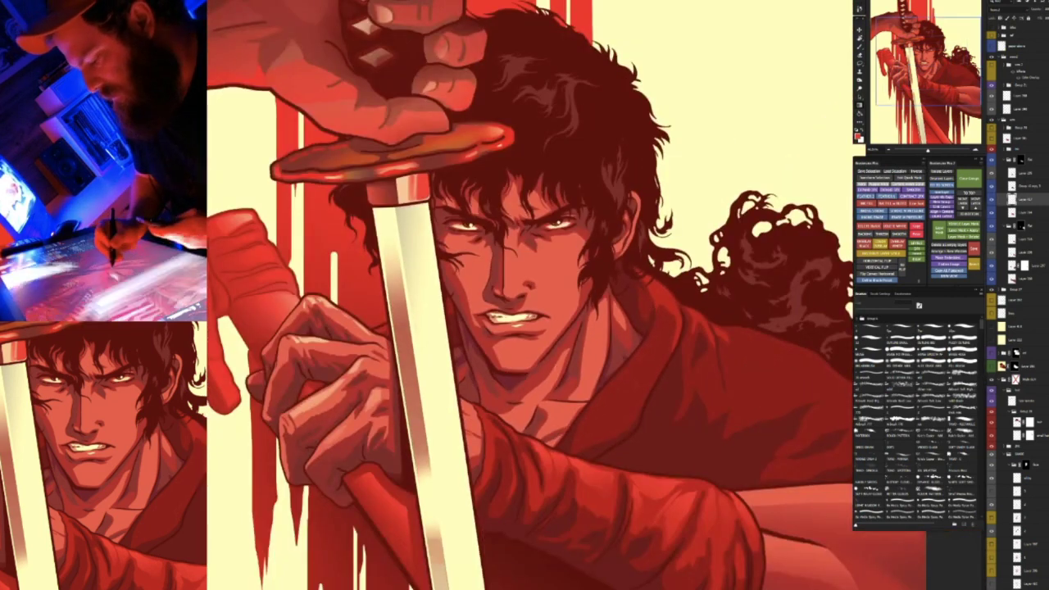
Collapse the layer groups and isolate the torso artwork by hiding the sword and arm artwork and the pale tint layer
{"action": "left_click", "coordinate": [968, 179]}
{"action": "left_click", "coordinate": [992, 97]}
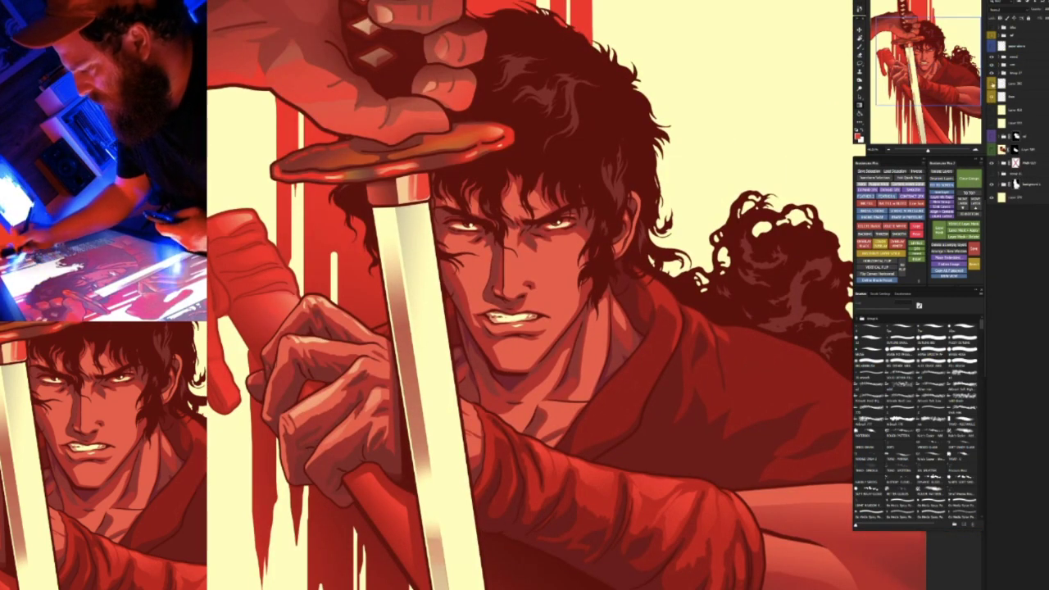
{"action": "left_click", "coordinate": [991, 84]}
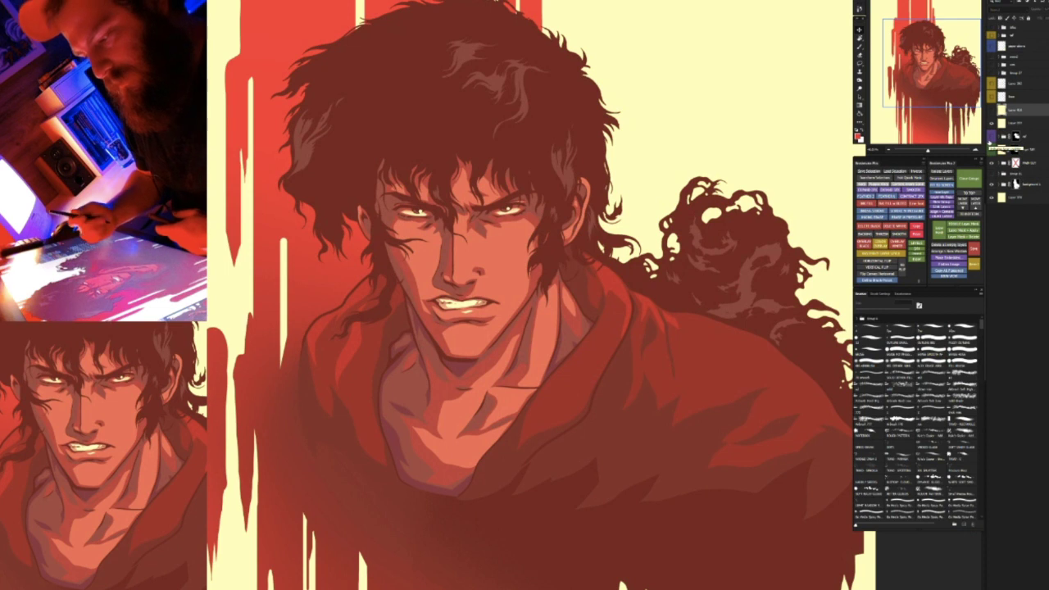
{"action": "left_click", "coordinate": [1004, 149]}
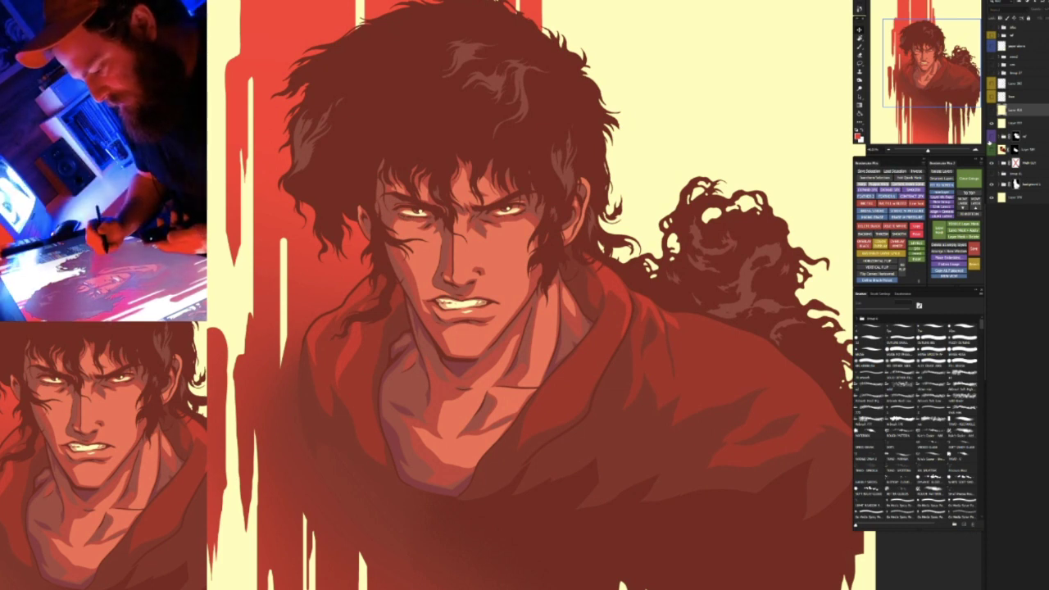
{"action": "left_click", "coordinate": [993, 123]}
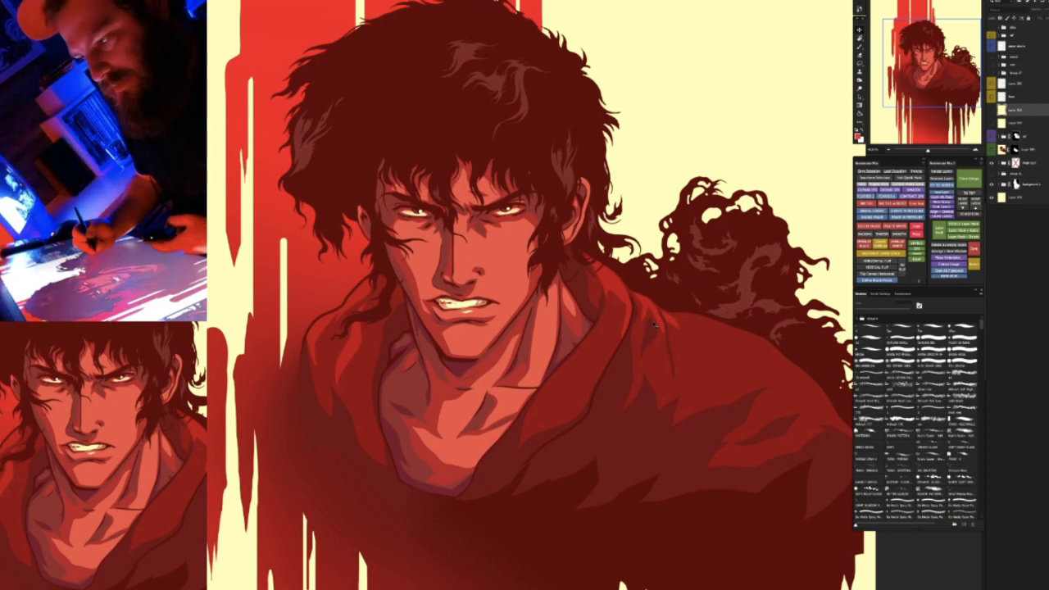
Show the rough sketch lines and the pale tint layer over the torso artwork, with the whole canvas in view
{"action": "left_click_drag", "start_coordinate": [642, 328], "coordinate": [646, 331]}
{"action": "scroll", "coordinate": [646, 330], "scroll_direction": "up", "scroll_amount": 3}
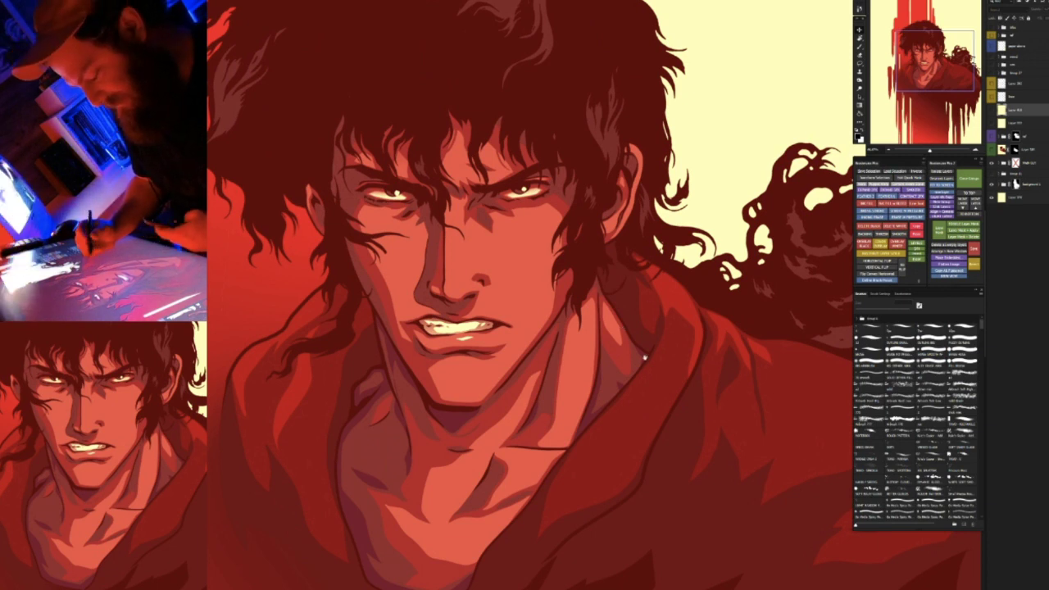
{"action": "scroll", "coordinate": [625, 326], "scroll_direction": "down", "scroll_amount": 2}
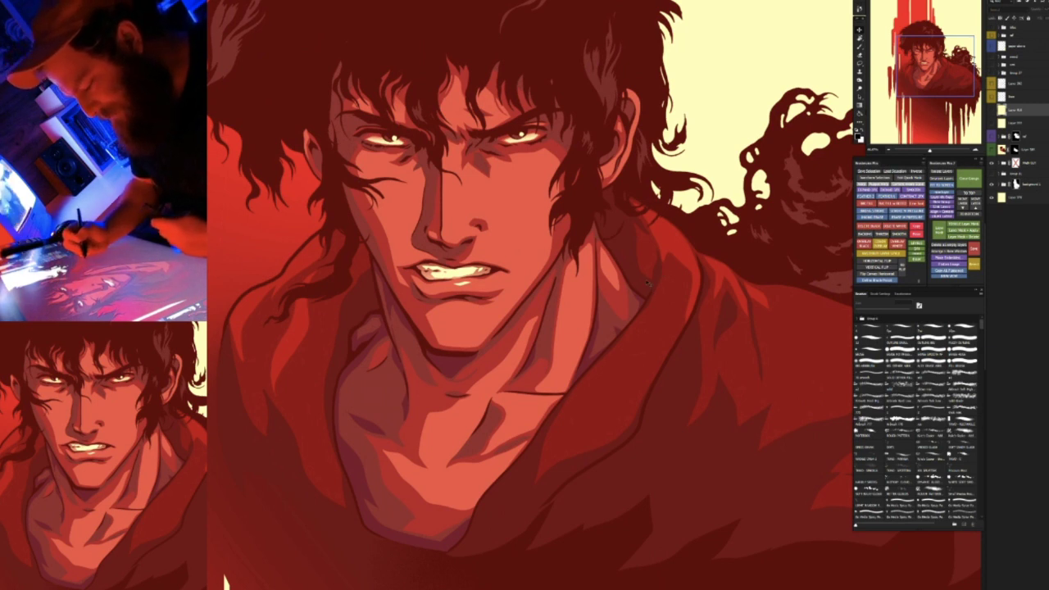
{"action": "key", "text": "ctrl+0"}
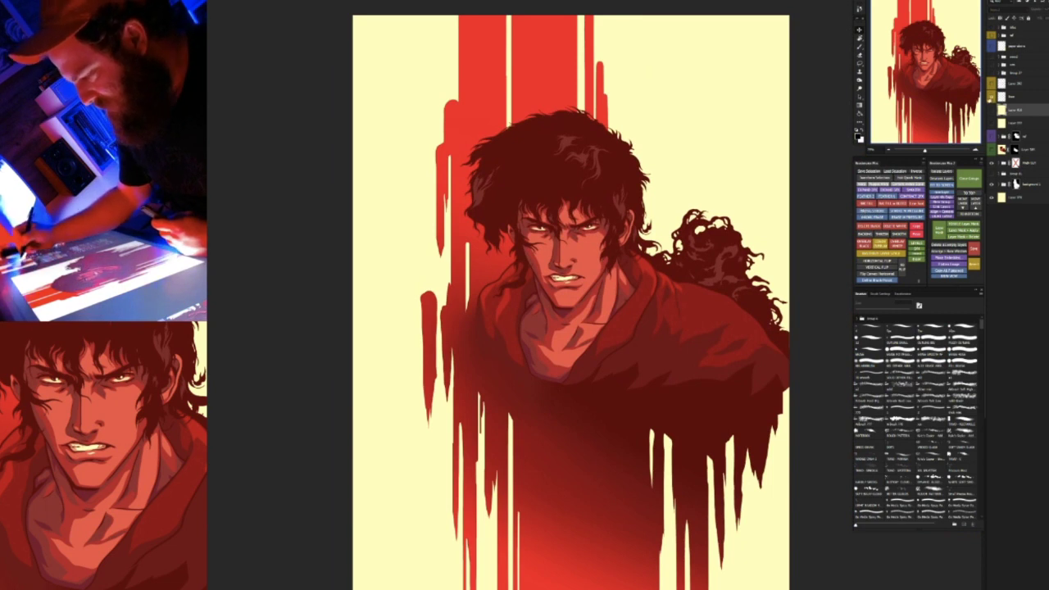
{"action": "left_click", "coordinate": [991, 97]}
{"action": "left_click", "coordinate": [991, 89]}
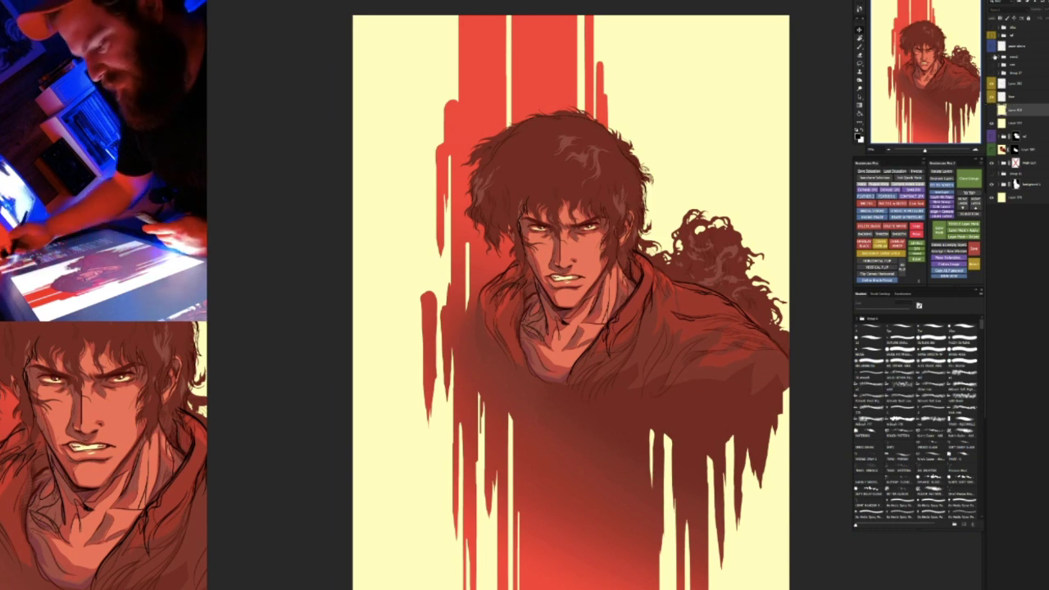
Move the pale tint layer above the rough sketch layers so it fades both the torso artwork and the sketch
{"action": "key", "text": "ctrl+plus"}
{"action": "key", "text": "ctrl+plus"}
{"action": "key", "text": "ctrl+plus"}
{"action": "left_click_drag", "start_coordinate": [1017, 110], "coordinate": [1017, 79]}
{"action": "left_click_drag", "start_coordinate": [698, 377], "coordinate": [696, 376]}
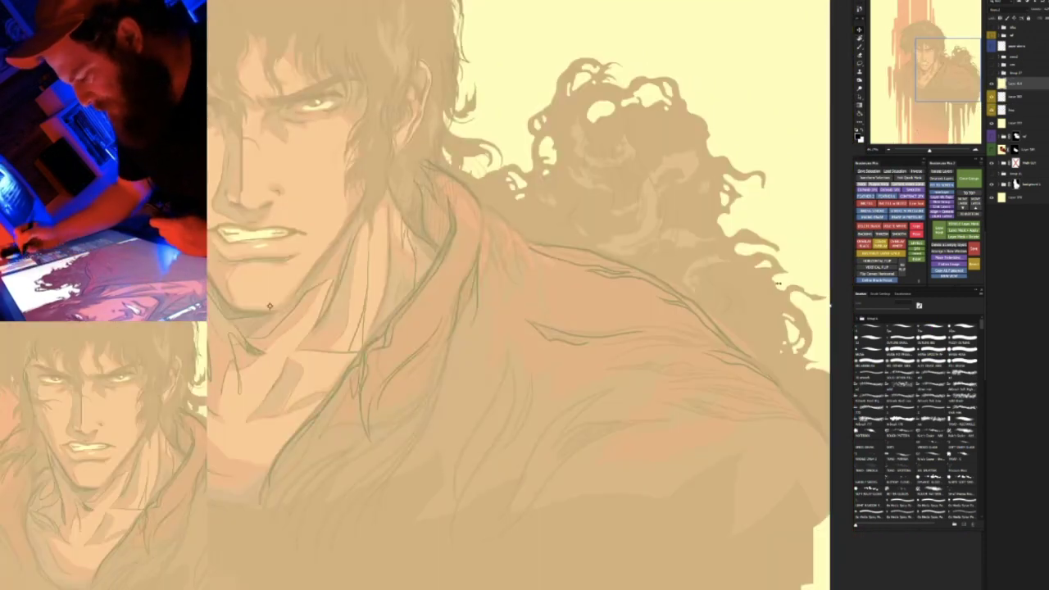
Add a new blank layer above the pale tint for inking, with the canvas rotated toward the shoulder
{"action": "key", "text": "r"}
{"action": "left_click_drag", "start_coordinate": [756, 323], "coordinate": [554, 121]}
{"action": "key", "text": "ctrl+shift+n"}
{"action": "key", "text": "Return"}
{"action": "key", "text": "b"}
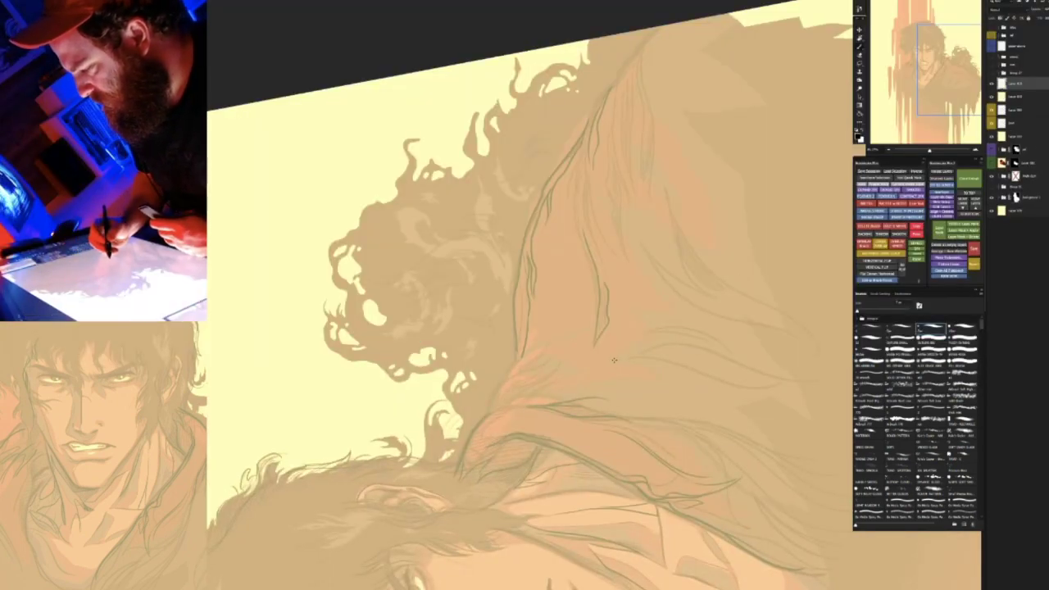
Ink the outer edge of the narrow fold along the top of the shoulder in black, following the sketch
{"action": "left_click_drag", "start_coordinate": [617, 341], "coordinate": [643, 333]}
{"action": "left_click_drag", "start_coordinate": [486, 333], "coordinate": [623, 371]}
{"action": "scroll", "coordinate": [623, 371], "scroll_direction": "up", "scroll_amount": 2}
{"action": "scroll", "coordinate": [622, 372], "scroll_direction": "left", "scroll_amount": 2}
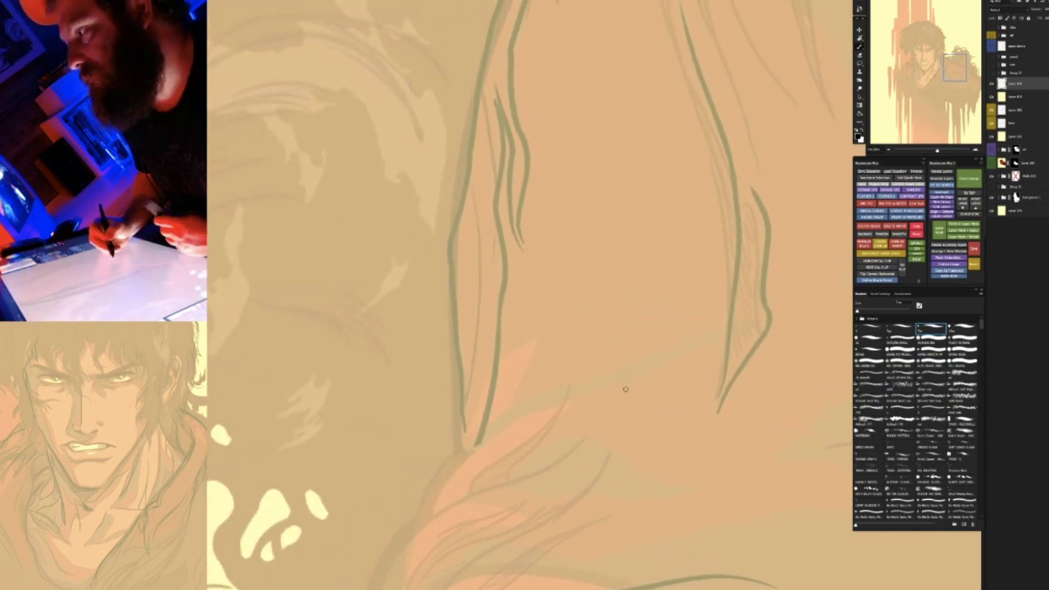
{"action": "key", "text": "r"}
{"action": "left_click_drag", "start_coordinate": [637, 456], "coordinate": [653, 449]}
{"action": "mouse_move", "coordinate": [623, 376]}
{"action": "left_mouse_down"}
{"action": "mouse_move", "coordinate": [663, 460]}
{"action": "mouse_move", "coordinate": [639, 323]}
{"action": "left_mouse_up"}
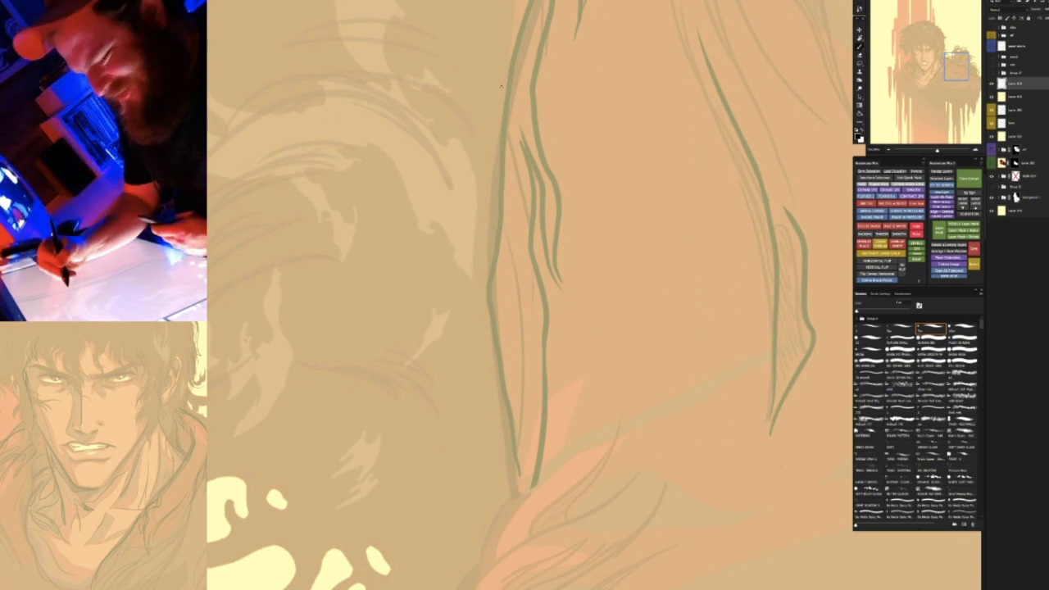
{"action": "mouse_move", "coordinate": [504, 139]}
{"action": "left_mouse_down"}
{"action": "mouse_move", "coordinate": [537, 91]}
{"action": "mouse_move", "coordinate": [520, 96]}
{"action": "mouse_move", "coordinate": [504, 300]}
{"action": "mouse_move", "coordinate": [550, 535]}
{"action": "left_mouse_up"}
{"action": "key", "text": "ctrl+plus"}
{"action": "key", "text": "r"}
{"action": "mouse_move", "coordinate": [692, 283]}
{"action": "left_mouse_down"}
{"action": "mouse_move", "coordinate": [675, 368]}
{"action": "mouse_move", "coordinate": [560, 409]}
{"action": "left_mouse_up"}
Clean up the collar-side tip of the shoulder fold with the Eraser and ink the fold's inner edge
{"action": "key", "text": "e"}
{"action": "mouse_move", "coordinate": [547, 72]}
{"action": "left_mouse_down"}
{"action": "mouse_move", "coordinate": [562, 140]}
{"action": "mouse_move", "coordinate": [554, 81]}
{"action": "mouse_move", "coordinate": [542, 159]}
{"action": "left_mouse_up"}
{"action": "left_click_drag", "start_coordinate": [502, 104], "coordinate": [515, 174]}
{"action": "key", "text": "b"}
{"action": "mouse_move", "coordinate": [502, 72]}
{"action": "left_mouse_down"}
{"action": "mouse_move", "coordinate": [483, 144]}
{"action": "mouse_move", "coordinate": [502, 316]}
{"action": "mouse_move", "coordinate": [567, 494]}
{"action": "left_mouse_up"}
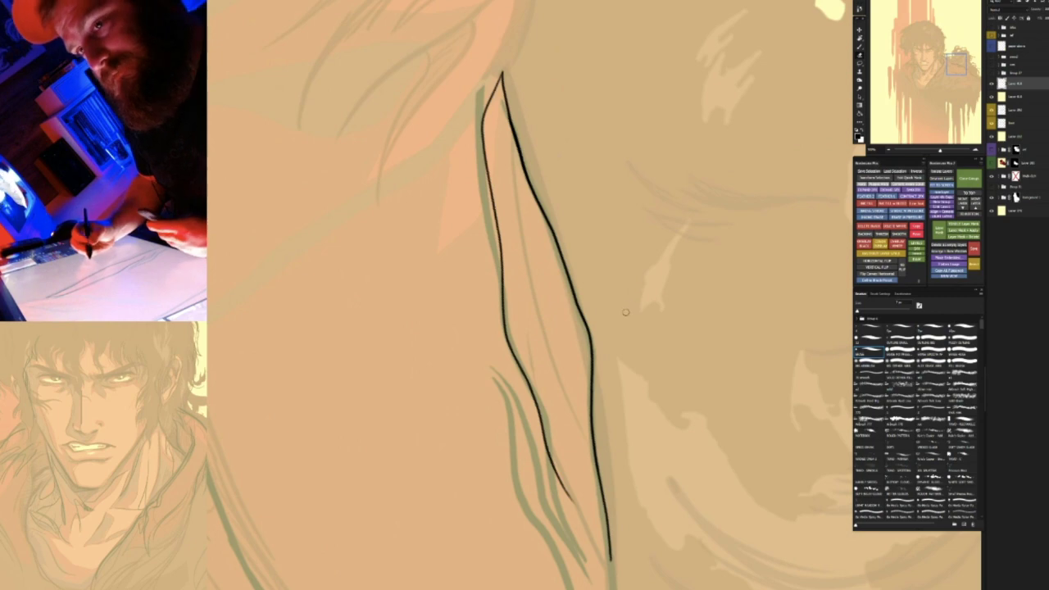
{"action": "key", "text": "r"}
{"action": "mouse_move", "coordinate": [507, 340]}
{"action": "left_mouse_down"}
{"action": "mouse_move", "coordinate": [588, 375]}
{"action": "mouse_move", "coordinate": [653, 297]}
{"action": "mouse_move", "coordinate": [632, 307]}
{"action": "left_mouse_up"}
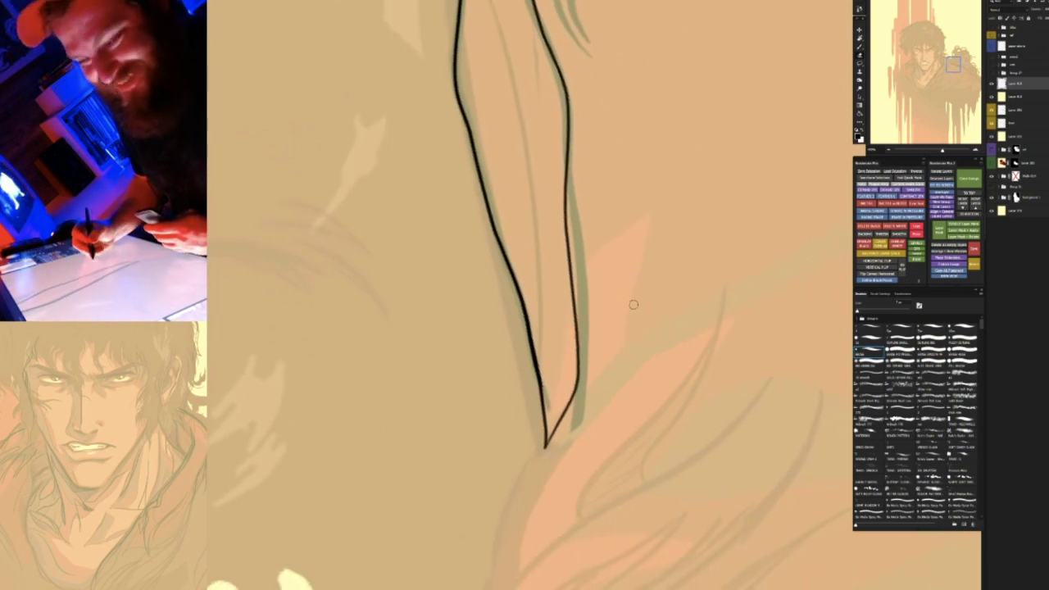
Thicken the fold's outer edge with a longer black stroke and trim its collar-side end with the Eraser
{"action": "key", "text": "e"}
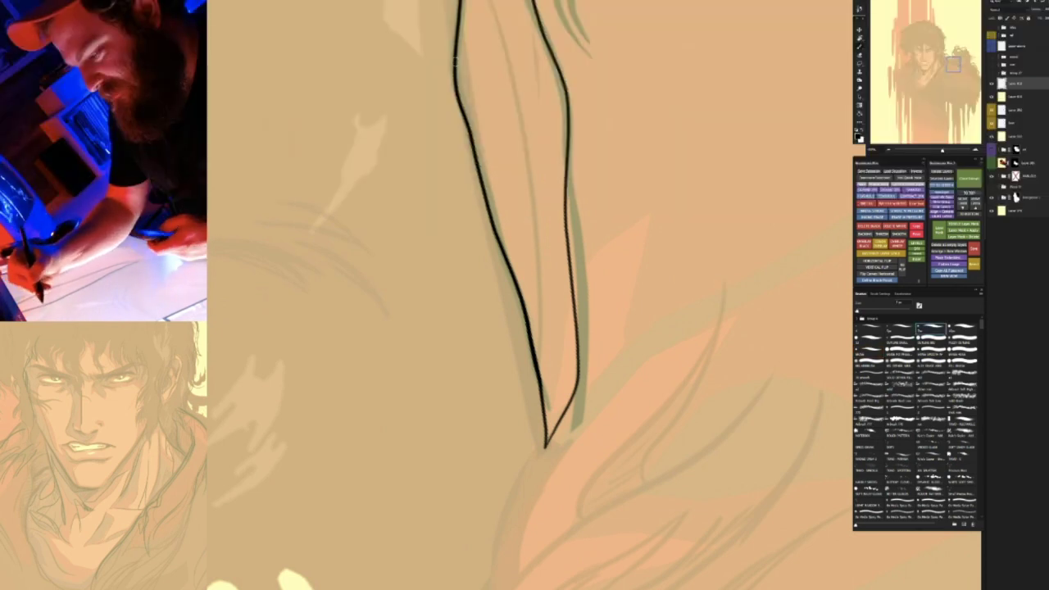
{"action": "mouse_move", "coordinate": [456, 80]}
{"action": "left_mouse_down"}
{"action": "mouse_move", "coordinate": [543, 392]}
{"action": "mouse_move", "coordinate": [535, 495]}
{"action": "left_mouse_up"}
{"action": "key", "text": "e"}
{"action": "left_click_drag", "start_coordinate": [536, 400], "coordinate": [539, 474]}
Redraw the fold's inner edge with a heavier line from the collar-side tip and thicken the outer edge beside it
{"action": "key", "text": "r"}
{"action": "mouse_move", "coordinate": [645, 272]}
{"action": "left_mouse_down"}
{"action": "mouse_move", "coordinate": [618, 345]}
{"action": "mouse_move", "coordinate": [550, 401]}
{"action": "left_mouse_up"}
{"action": "key", "text": "b"}
{"action": "mouse_move", "coordinate": [563, 150]}
{"action": "left_mouse_down"}
{"action": "mouse_move", "coordinate": [547, 223]}
{"action": "mouse_move", "coordinate": [633, 507]}
{"action": "left_mouse_up"}
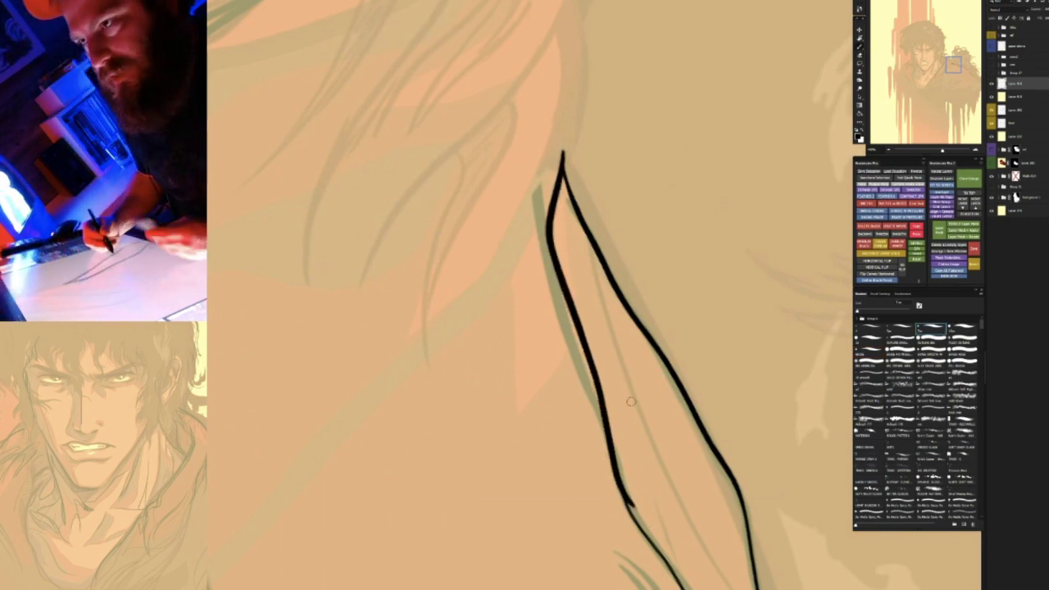
{"action": "mouse_move", "coordinate": [642, 333]}
{"action": "left_mouse_down"}
{"action": "mouse_move", "coordinate": [630, 338]}
{"action": "mouse_move", "coordinate": [518, 290]}
{"action": "left_mouse_up"}
{"action": "left_click_drag", "start_coordinate": [439, 110], "coordinate": [476, 220]}
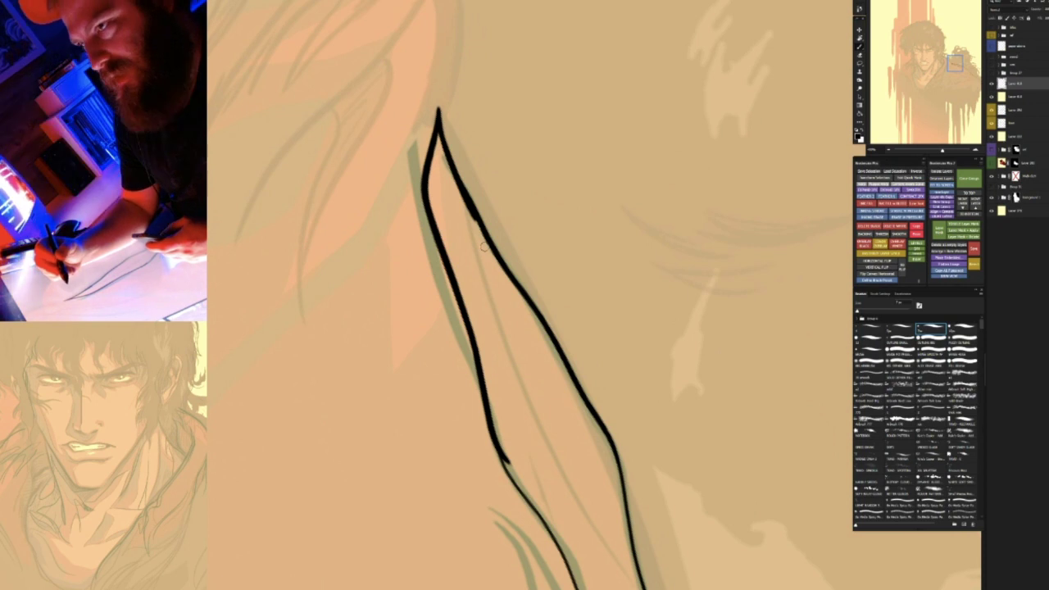
{"action": "key", "text": "e"}
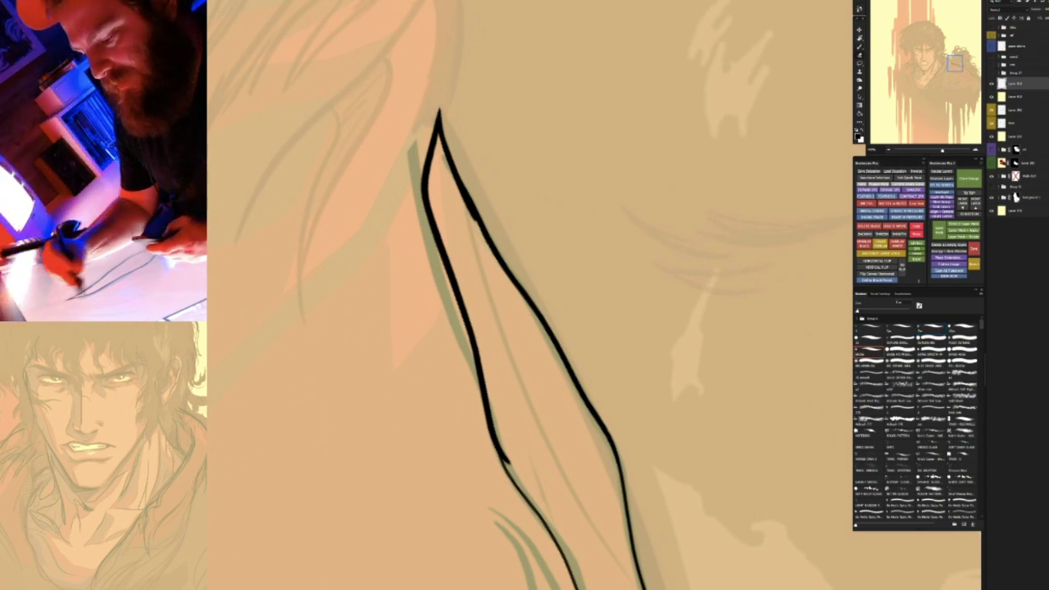
{"action": "mouse_move", "coordinate": [608, 322]}
{"action": "left_mouse_down"}
{"action": "mouse_move", "coordinate": [590, 201]}
{"action": "mouse_move", "coordinate": [527, 117]}
{"action": "left_mouse_up"}
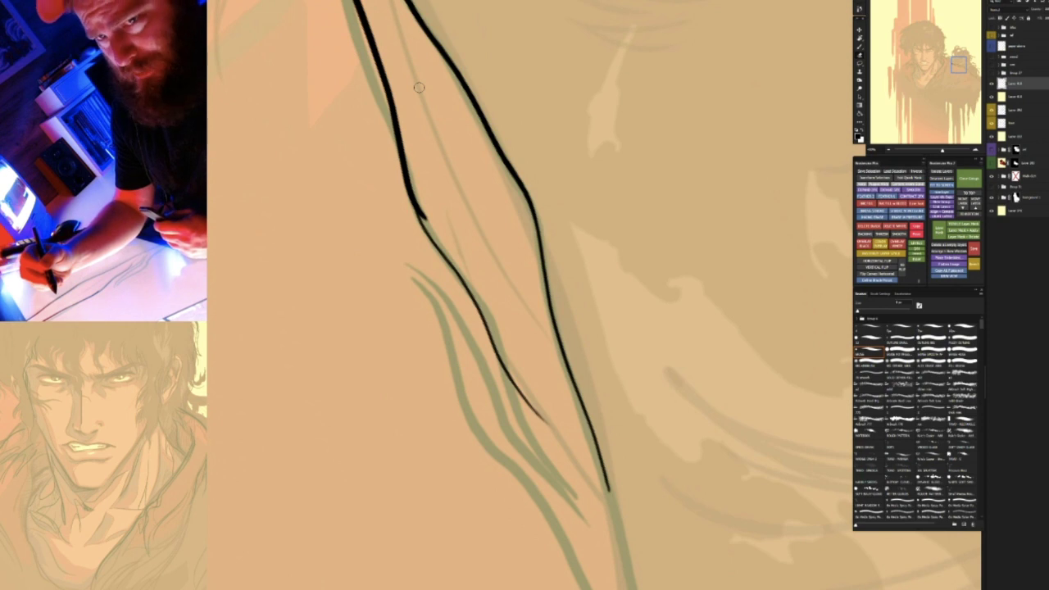
{"action": "mouse_move", "coordinate": [549, 302]}
{"action": "left_mouse_down"}
{"action": "mouse_move", "coordinate": [419, 117]}
{"action": "mouse_move", "coordinate": [540, 248]}
{"action": "left_mouse_up"}
{"action": "key", "text": "b"}
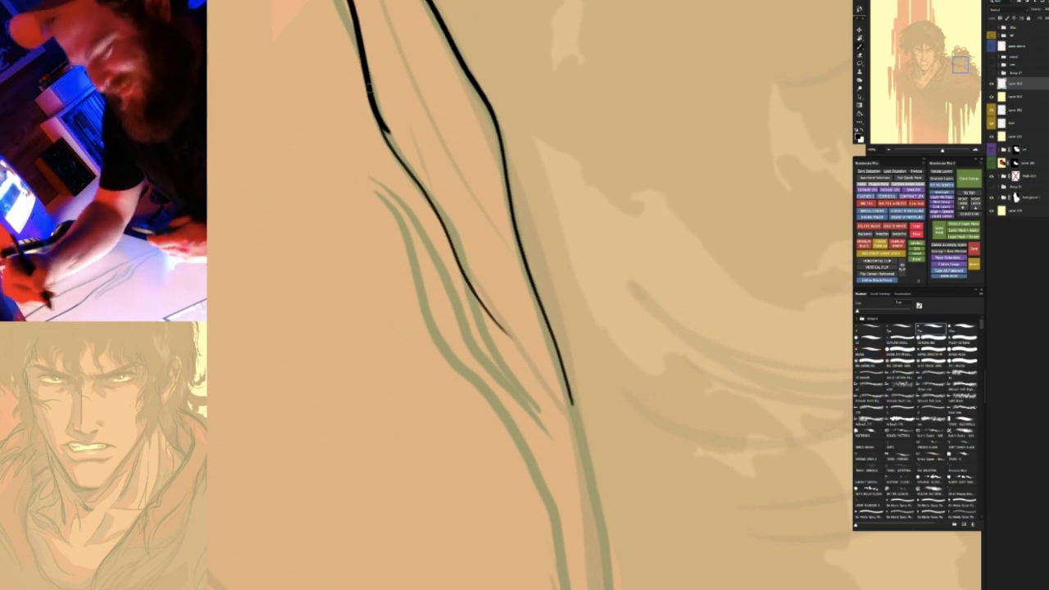
{"action": "left_click_drag", "start_coordinate": [370, 92], "coordinate": [418, 178]}
{"action": "key", "text": "ctrl+z"}
{"action": "mouse_move", "coordinate": [367, 92]}
{"action": "left_mouse_down"}
{"action": "mouse_move", "coordinate": [388, 142]}
{"action": "mouse_move", "coordinate": [438, 201]}
{"action": "left_mouse_up"}
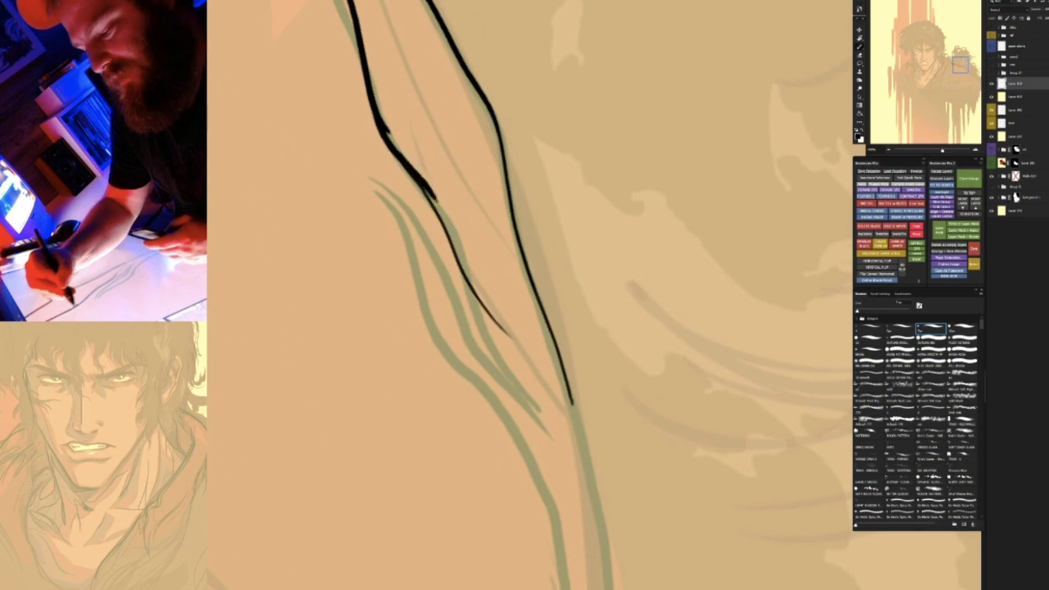
{"action": "key", "text": "ctrl+z"}
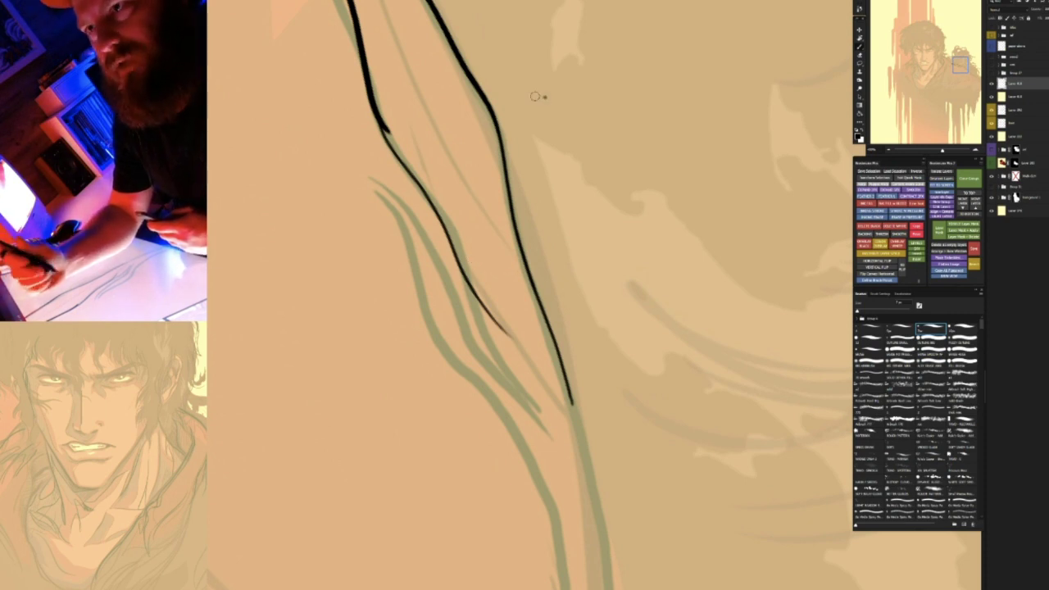
Continue the fold's inner edge with a heavy stroke that meets the outer edge in a point at the arm-side end
{"action": "left_click_drag", "start_coordinate": [534, 97], "coordinate": [560, 95]}
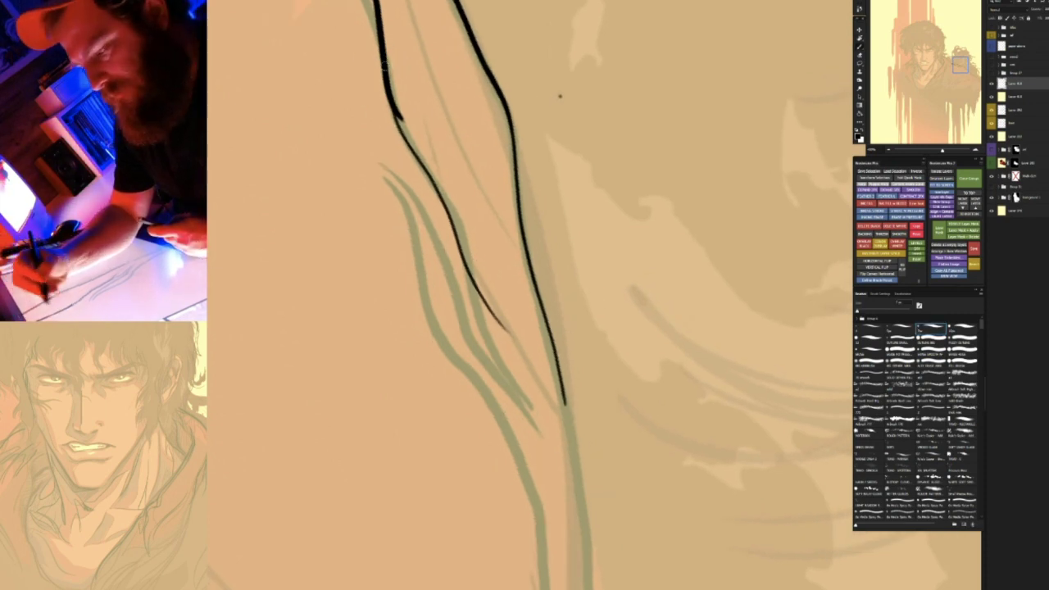
{"action": "mouse_move", "coordinate": [386, 86]}
{"action": "left_mouse_down"}
{"action": "mouse_move", "coordinate": [470, 277]}
{"action": "mouse_move", "coordinate": [565, 410]}
{"action": "left_mouse_up"}
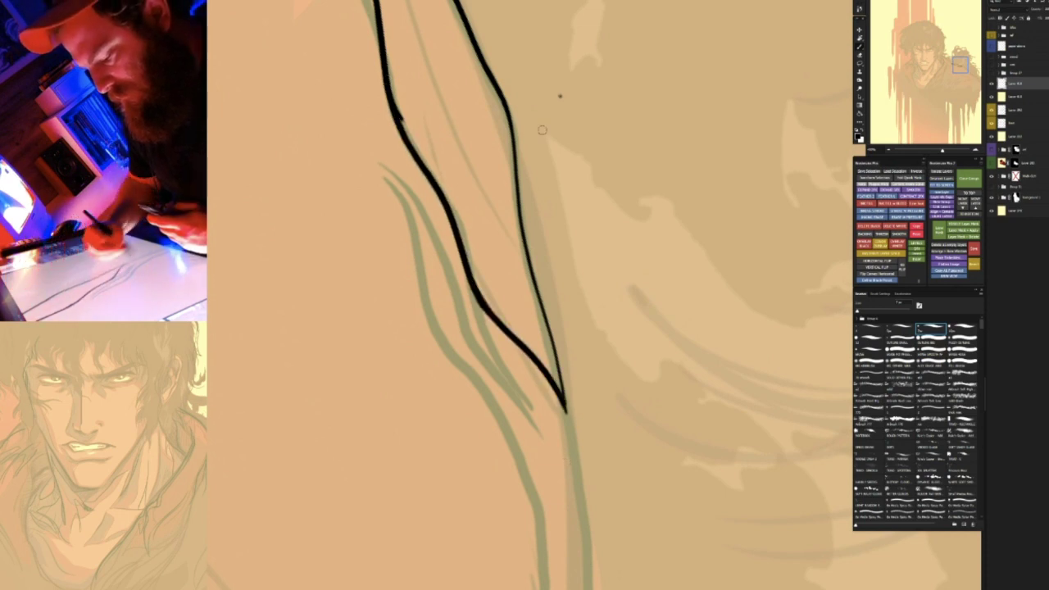
{"action": "left_click_drag", "start_coordinate": [560, 140], "coordinate": [394, 364]}
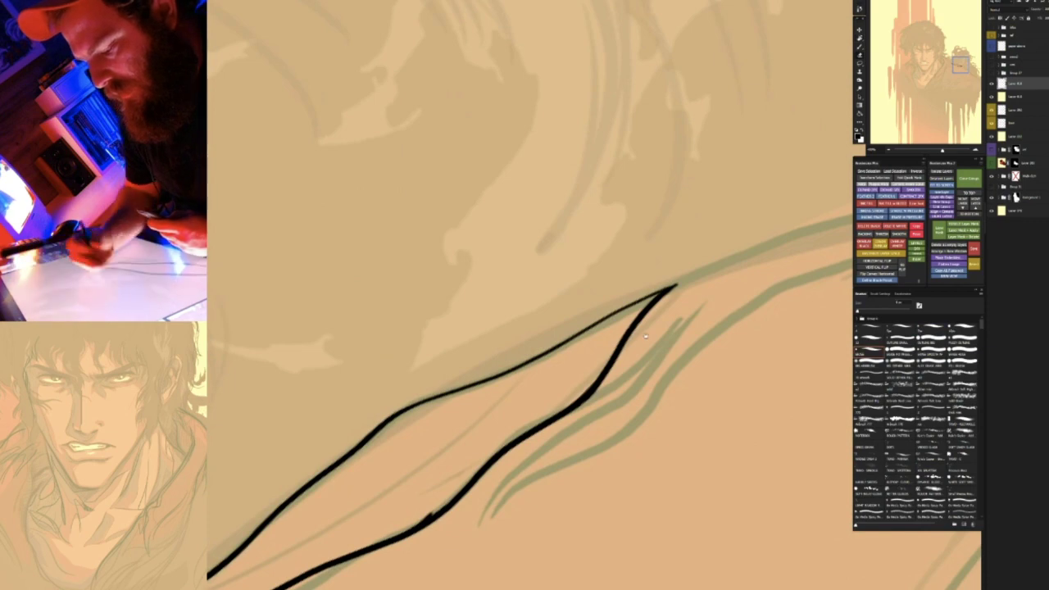
Examine the closed shoulder fold outline from several angles and against the whole illustration
{"action": "left_click_drag", "start_coordinate": [590, 353], "coordinate": [544, 189]}
{"action": "left_click_drag", "start_coordinate": [543, 232], "coordinate": [615, 130]}
{"action": "mouse_move", "coordinate": [610, 171]}
{"action": "left_mouse_down"}
{"action": "mouse_move", "coordinate": [599, 155]}
{"action": "mouse_move", "coordinate": [459, 205]}
{"action": "mouse_move", "coordinate": [562, 265]}
{"action": "mouse_move", "coordinate": [580, 353]}
{"action": "left_mouse_up"}
{"action": "key", "text": "Escape"}
{"action": "key", "text": "ctrl+0"}
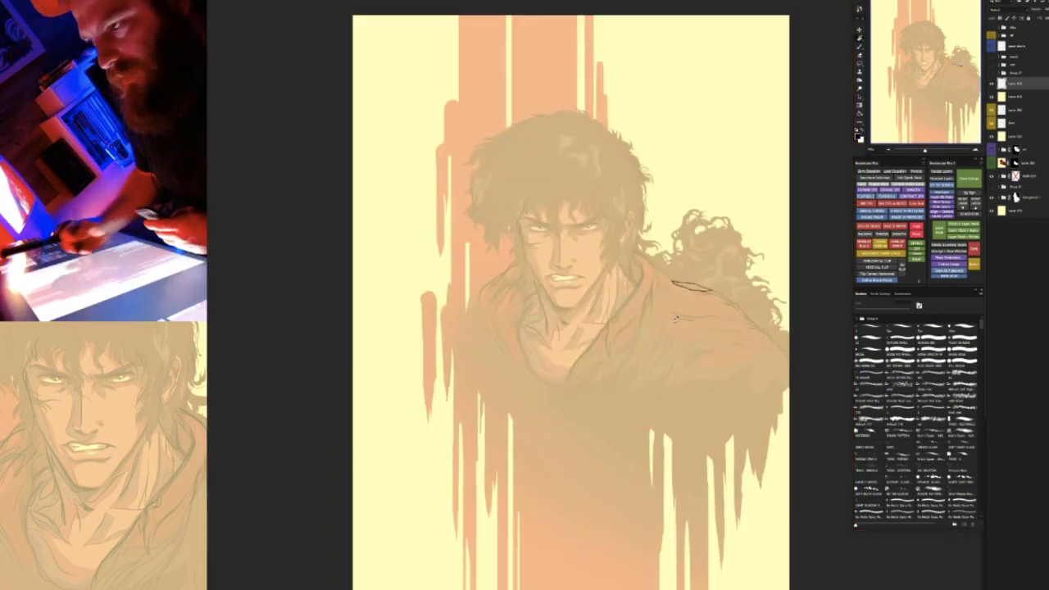
{"action": "left_click_drag", "start_coordinate": [679, 302], "coordinate": [695, 300]}
{"action": "left_click_drag", "start_coordinate": [680, 337], "coordinate": [530, 349]}
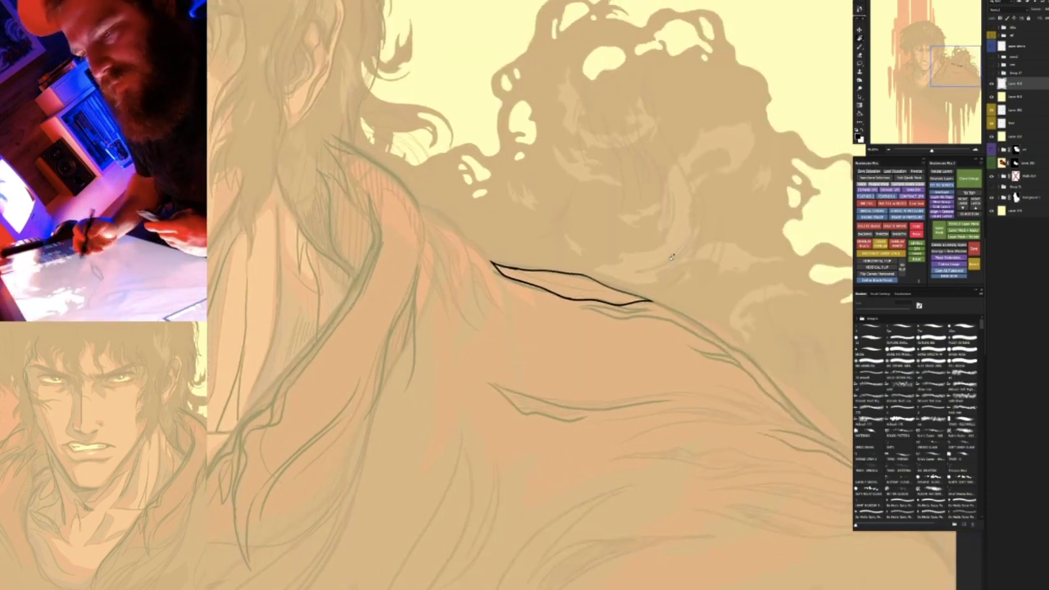
{"action": "mouse_move", "coordinate": [616, 394]}
{"action": "left_mouse_down"}
{"action": "mouse_move", "coordinate": [691, 330]}
{"action": "mouse_move", "coordinate": [675, 249]}
{"action": "left_mouse_up"}
{"action": "left_click_drag", "start_coordinate": [586, 303], "coordinate": [603, 307]}
{"action": "mouse_move", "coordinate": [589, 315]}
{"action": "left_mouse_down"}
{"action": "mouse_move", "coordinate": [577, 268]}
{"action": "mouse_move", "coordinate": [546, 265]}
{"action": "left_mouse_up"}
Thicken both edges at the arm-side tip of the shoulder fold with repeated black strokes
{"action": "left_click_drag", "start_coordinate": [425, 14], "coordinate": [412, 210]}
{"action": "key", "text": "ctrl+z"}
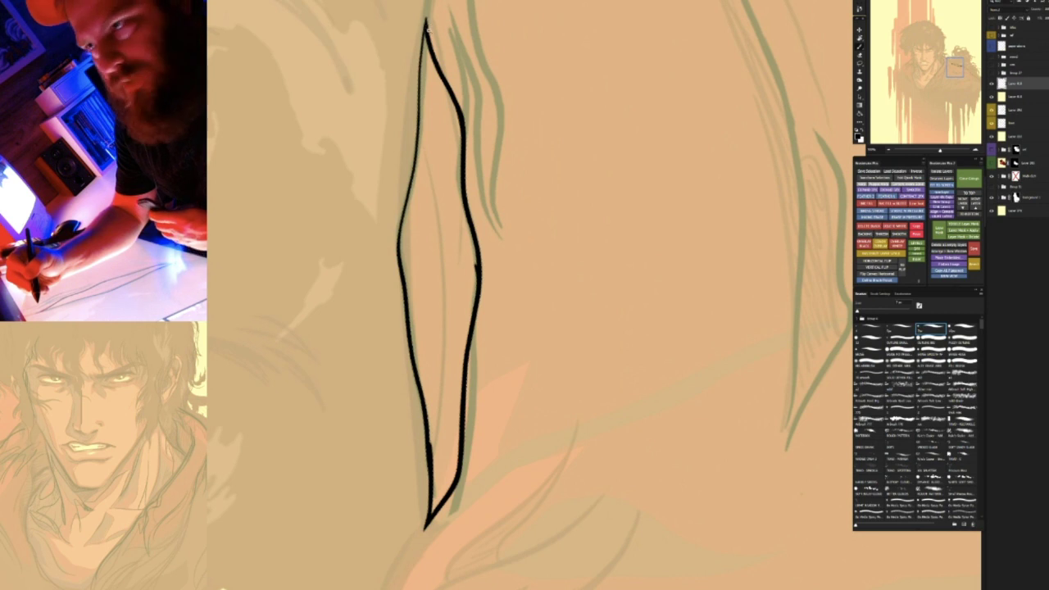
{"action": "key", "text": "ctrl+plus"}
{"action": "left_click_drag", "start_coordinate": [426, 30], "coordinate": [463, 112]}
{"action": "left_click_drag", "start_coordinate": [438, 39], "coordinate": [445, 230]}
{"action": "left_click_drag", "start_coordinate": [439, 51], "coordinate": [470, 162]}
{"action": "left_click_drag", "start_coordinate": [437, 84], "coordinate": [444, 248]}
{"action": "left_click_drag", "start_coordinate": [432, 131], "coordinate": [444, 233]}
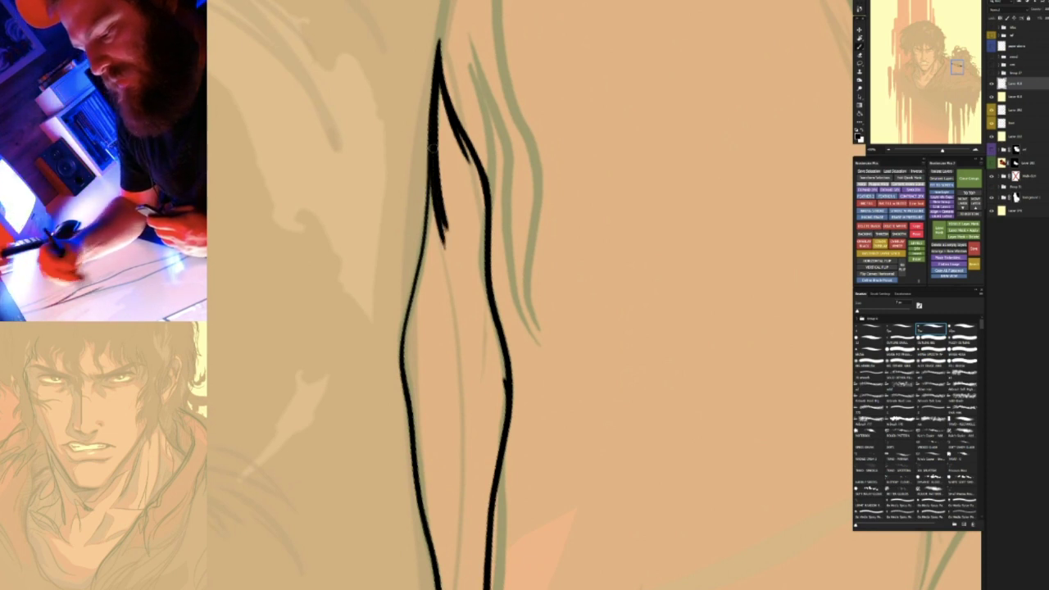
Black in the space between the two edges at the fold's arm-side end with dense brush strokes
{"action": "left_click_drag", "start_coordinate": [436, 87], "coordinate": [447, 190]}
{"action": "left_click_drag", "start_coordinate": [440, 87], "coordinate": [452, 186]}
{"action": "mouse_move", "coordinate": [442, 85]}
{"action": "left_mouse_down"}
{"action": "mouse_move", "coordinate": [458, 173]}
{"action": "mouse_move", "coordinate": [467, 174]}
{"action": "left_mouse_up"}
{"action": "mouse_move", "coordinate": [459, 136]}
{"action": "left_mouse_down"}
{"action": "mouse_move", "coordinate": [477, 170]}
{"action": "mouse_move", "coordinate": [451, 187]}
{"action": "mouse_move", "coordinate": [470, 155]}
{"action": "mouse_move", "coordinate": [473, 176]}
{"action": "mouse_move", "coordinate": [437, 238]}
{"action": "left_mouse_up"}
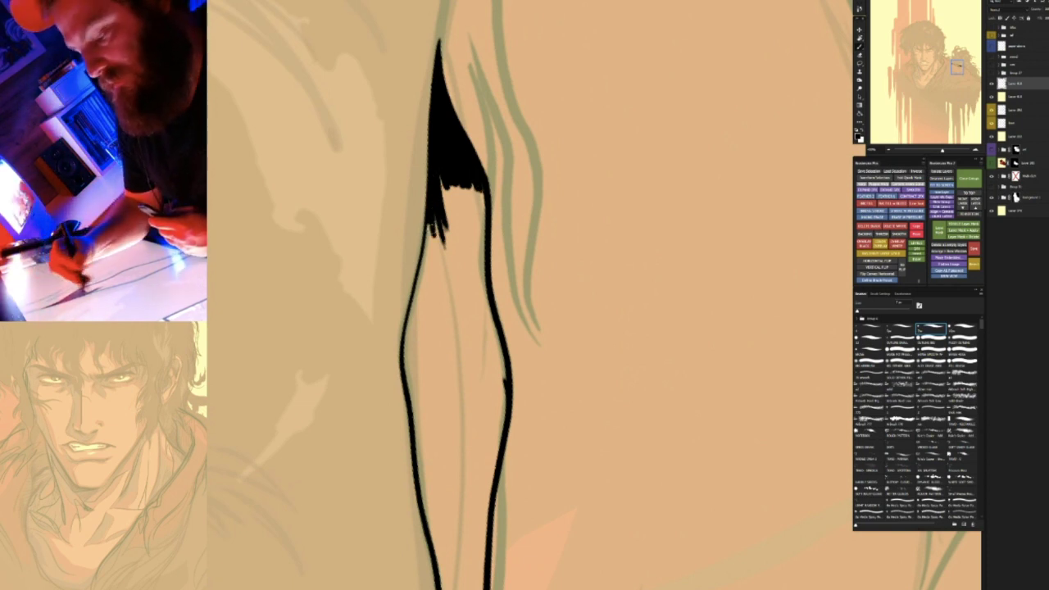
{"action": "mouse_move", "coordinate": [436, 163]}
{"action": "left_mouse_down"}
{"action": "mouse_move", "coordinate": [456, 217]}
{"action": "mouse_move", "coordinate": [469, 172]}
{"action": "mouse_move", "coordinate": [484, 223]}
{"action": "left_mouse_up"}
{"action": "left_click_drag", "start_coordinate": [485, 224], "coordinate": [478, 75]}
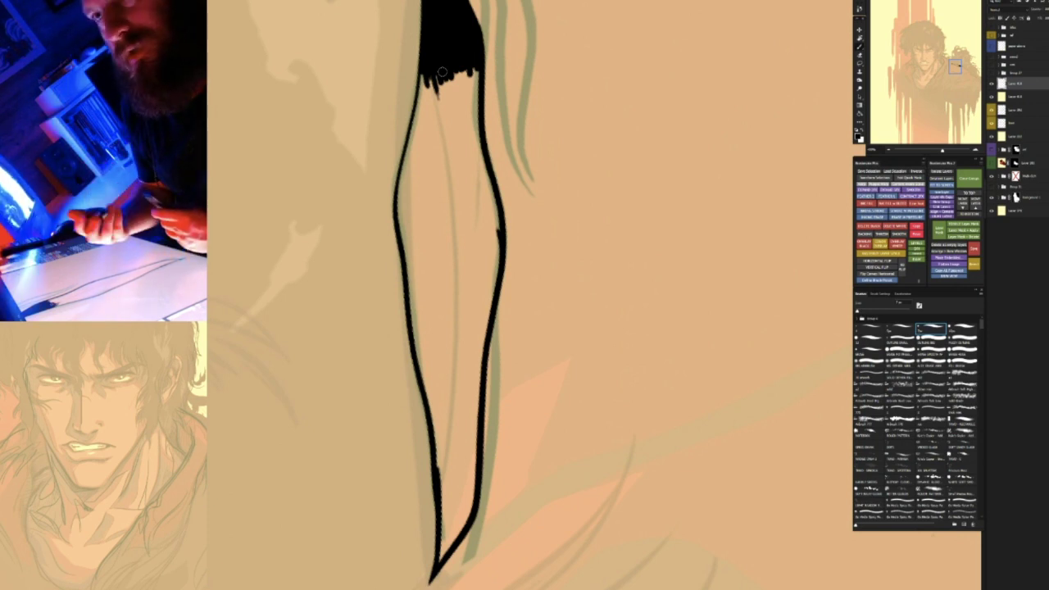
Select the unfilled interior of the fold outline with the Magic Wand and try filling it with black
{"action": "left_click_drag", "start_coordinate": [510, 256], "coordinate": [497, 199]}
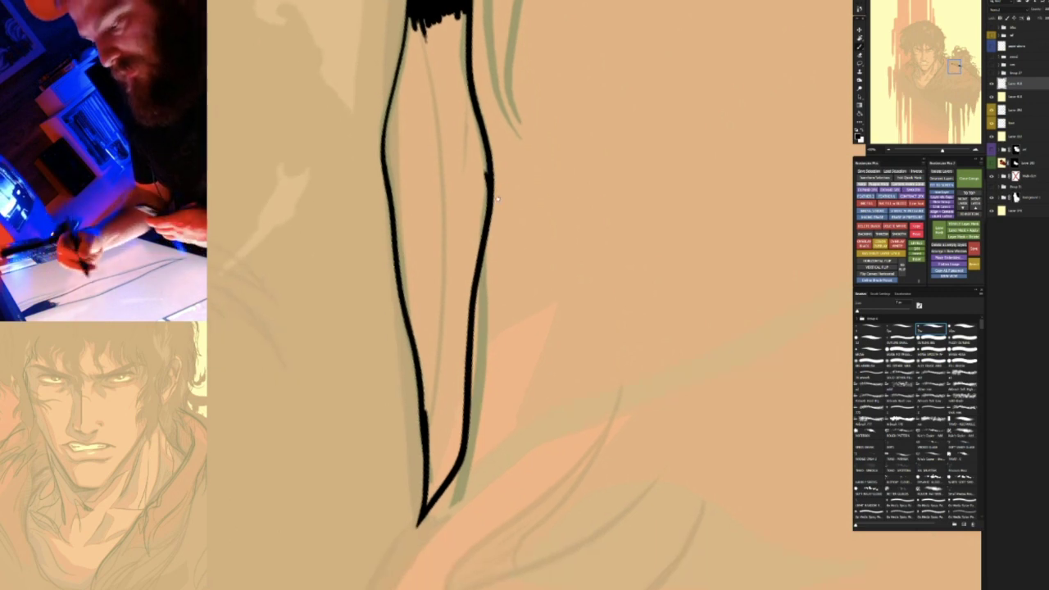
{"action": "key", "text": "w"}
{"action": "left_click", "coordinate": [431, 109]}
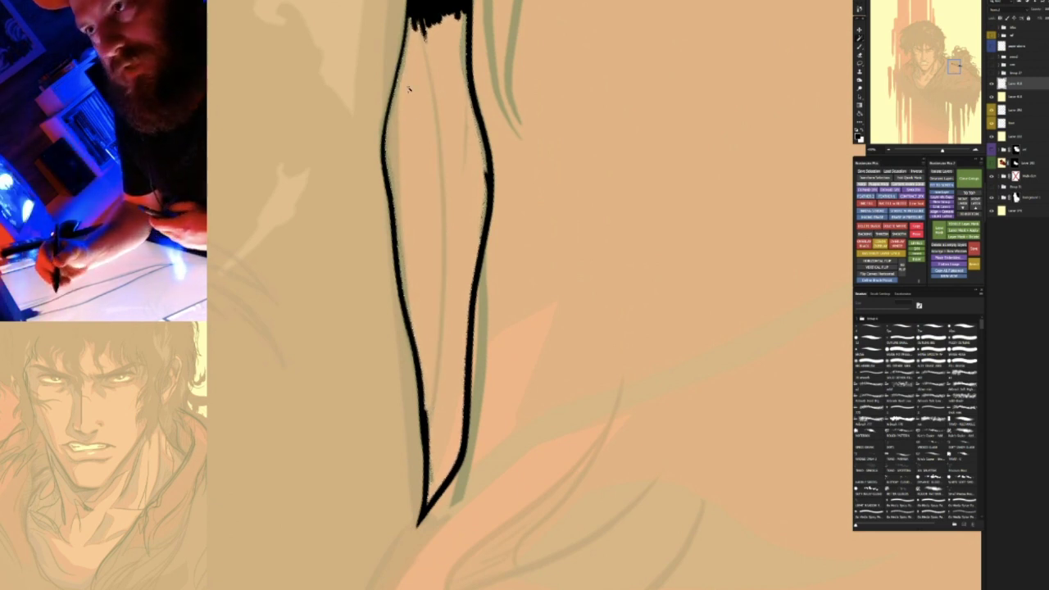
{"action": "key", "text": "alt+BackSpace"}
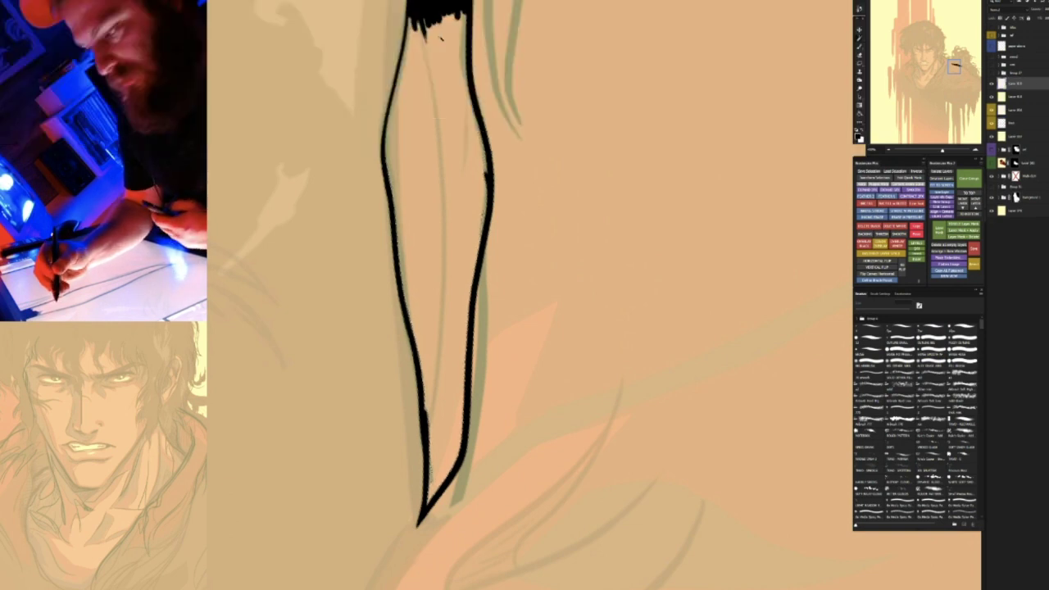
{"action": "key", "text": "b"}
{"action": "key", "text": "ctrl+z"}
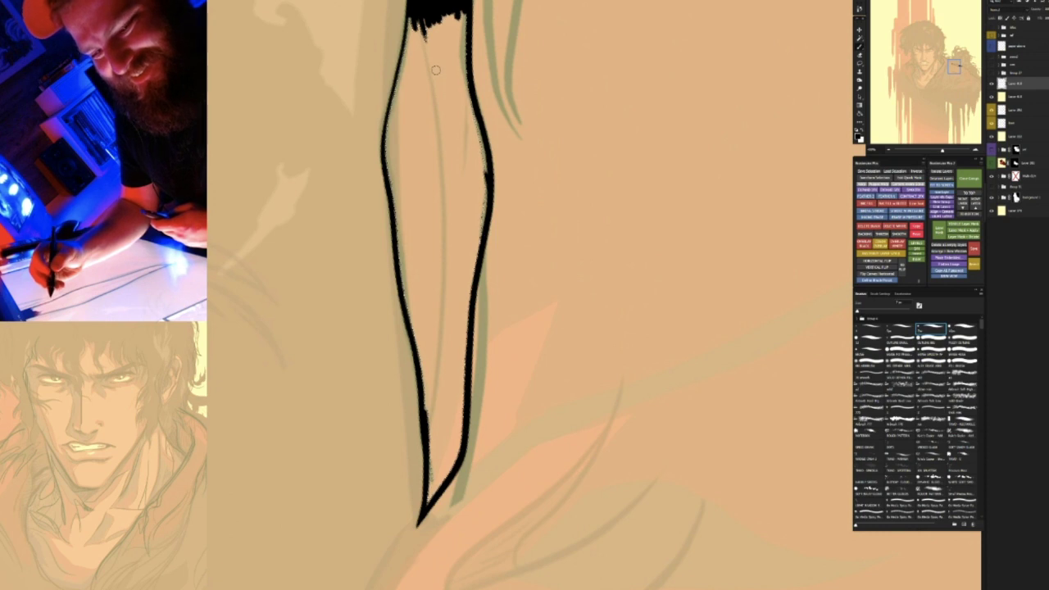
{"action": "key", "text": "alt+BackSpace"}
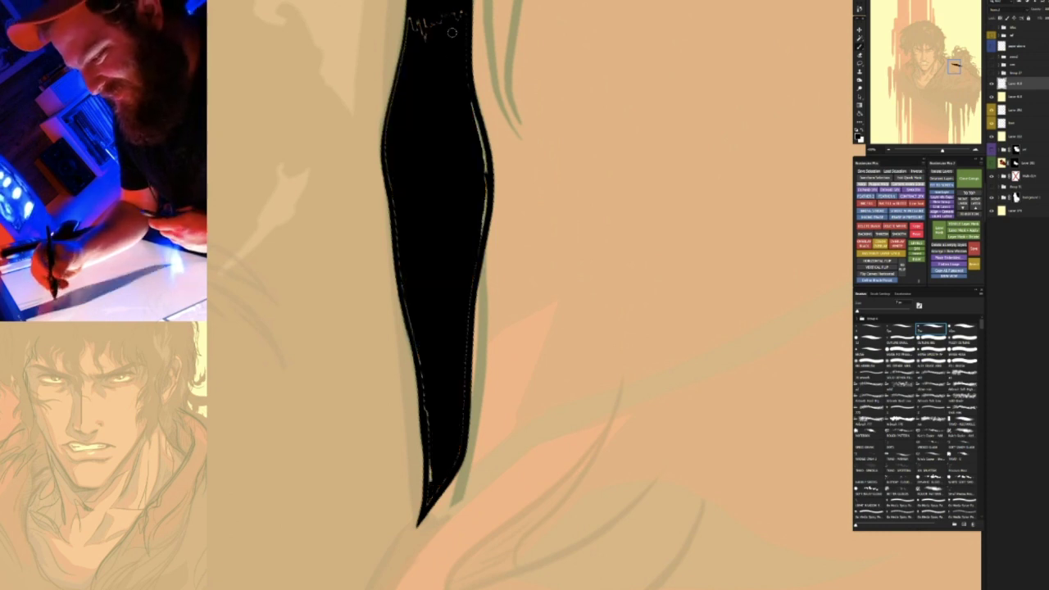
{"action": "key", "text": "alt+BackSpace"}
{"action": "key", "text": "ctrl+z"}
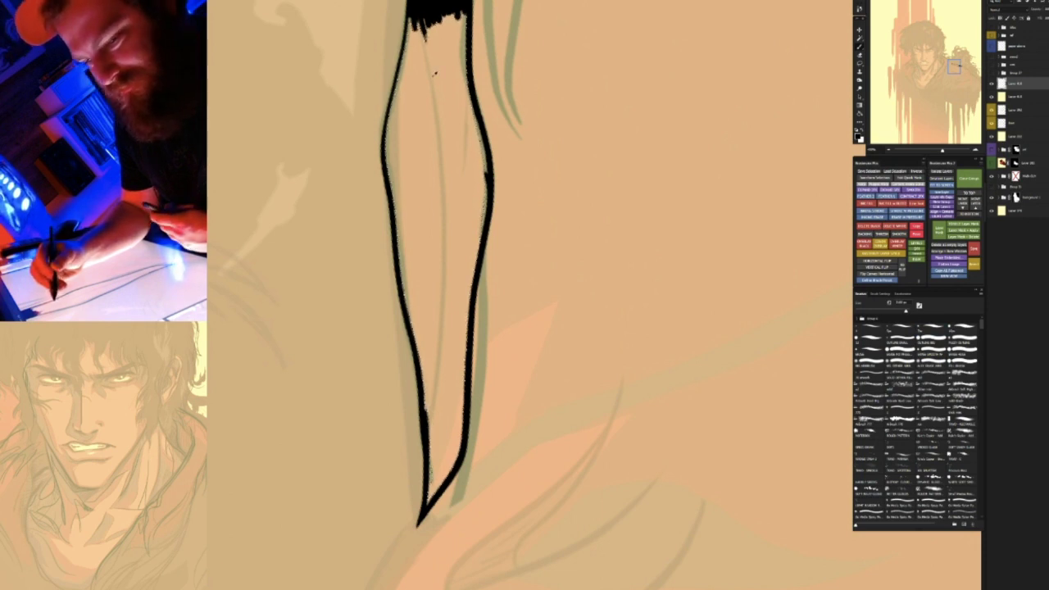
Fill the remaining interior of the shoulder fold with solid black on a separate fill layer
{"action": "left_click", "coordinate": [433, 80]}
{"action": "left_click", "coordinate": [424, 21]}
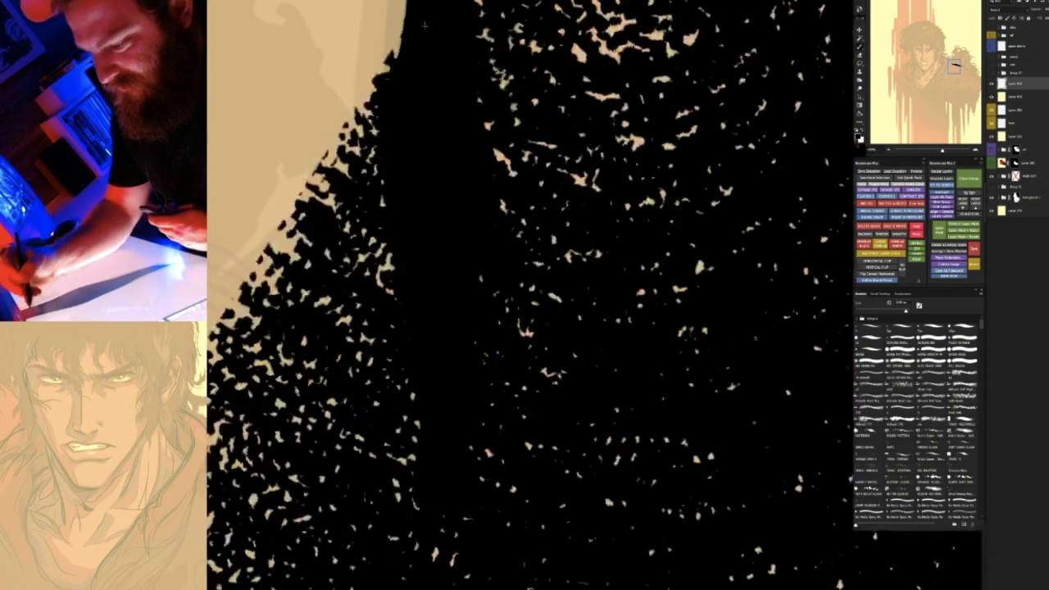
{"action": "key", "text": "ctrl+z"}
{"action": "left_click", "coordinate": [423, 20]}
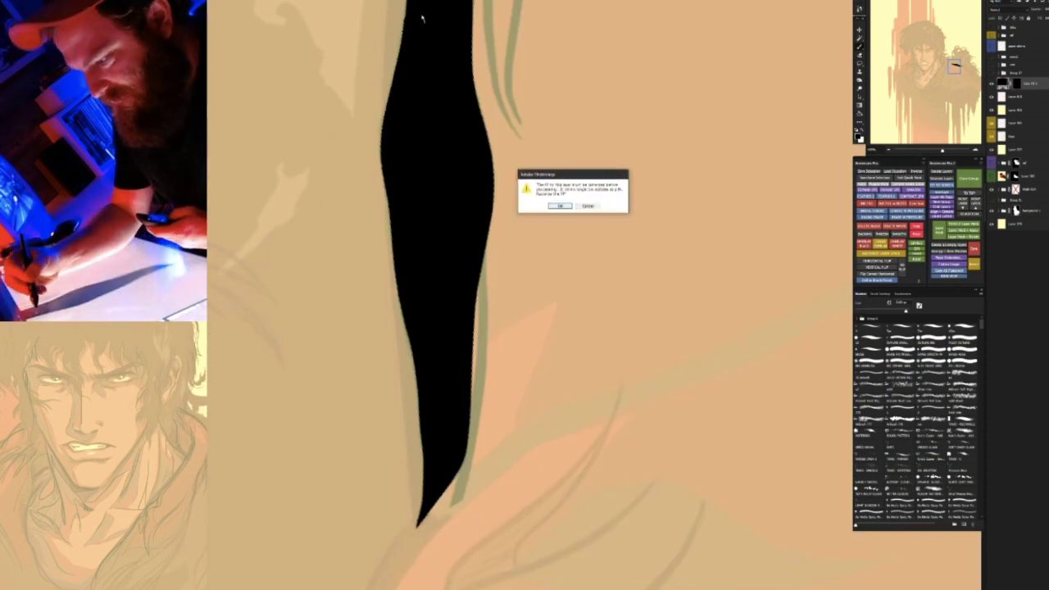
{"action": "key", "text": "Return"}
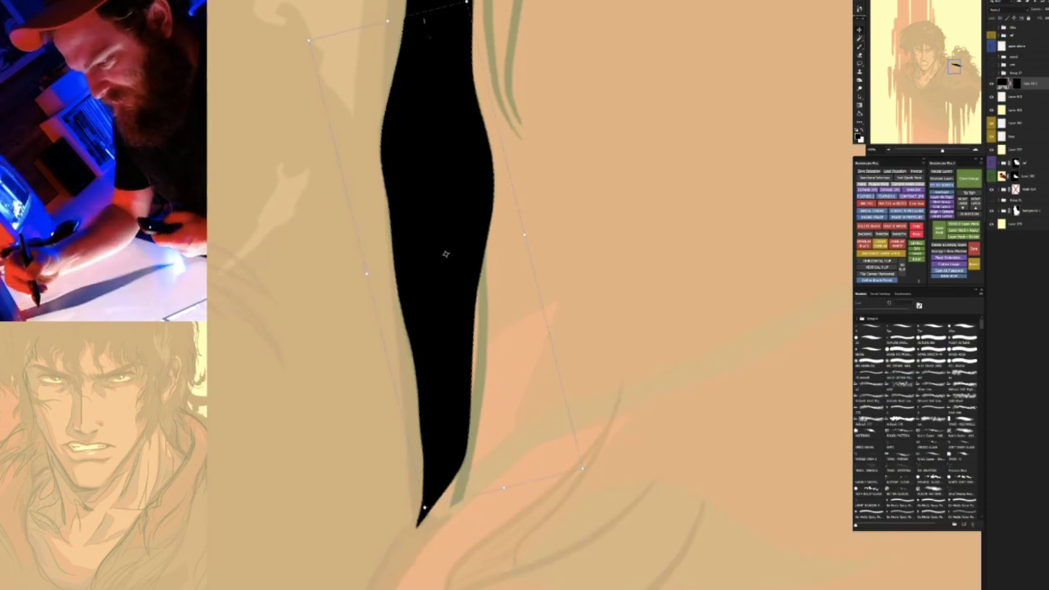
{"action": "key", "text": "b"}
{"action": "left_click", "coordinate": [424, 25]}
{"action": "key", "text": "Escape"}
{"action": "key", "text": "v"}
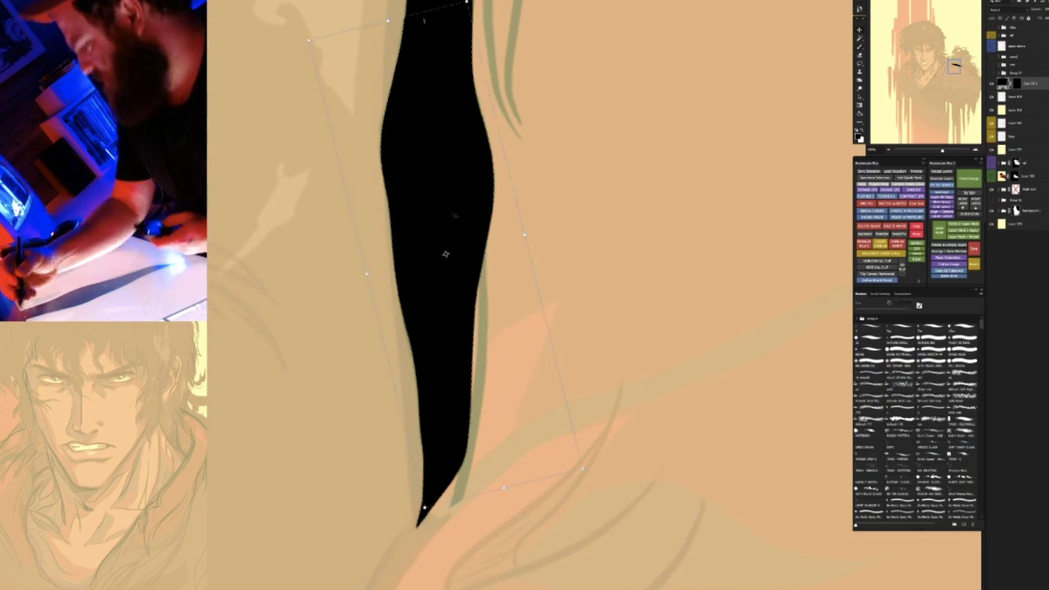
{"action": "key", "text": "Return"}
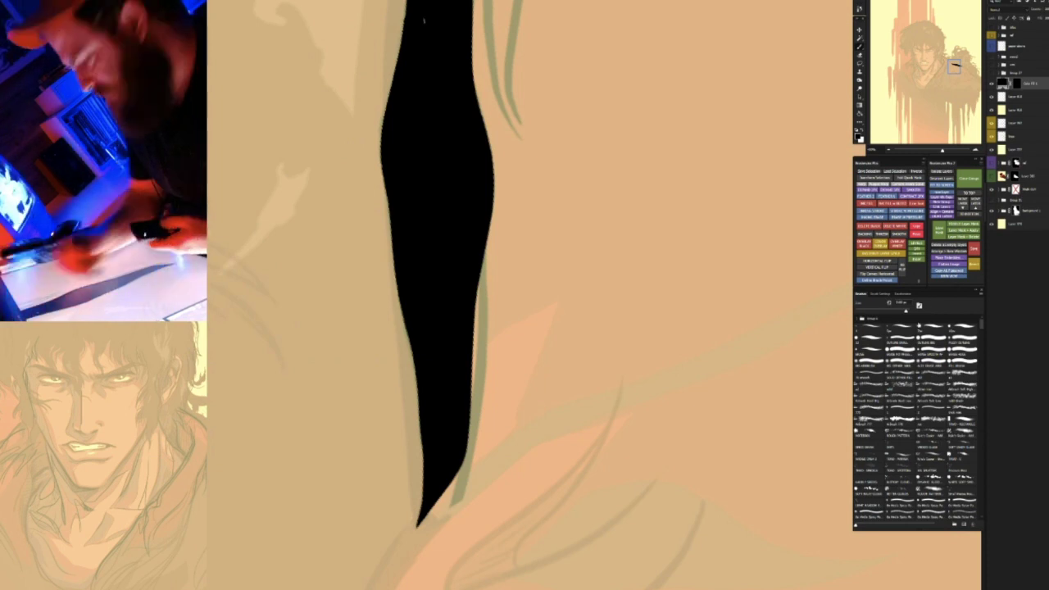
Finish the black fill of the shoulder fold and merge its fill layer into the ink layer below
{"action": "left_click", "coordinate": [899, 328]}
{"action": "left_click", "coordinate": [424, 16]}
{"action": "key", "text": "Return"}
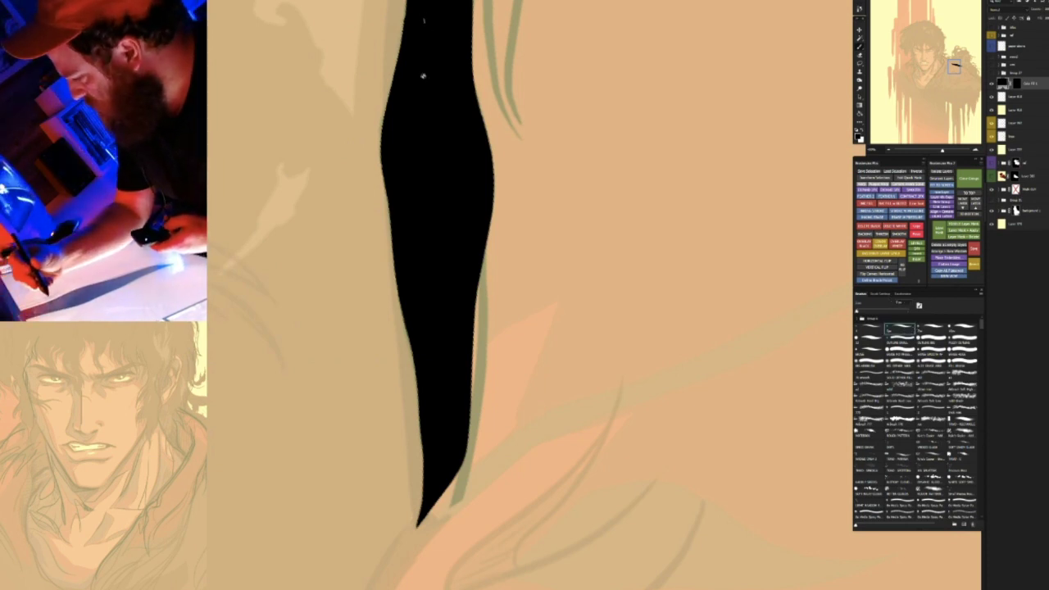
{"action": "key", "text": "ctrl+e"}
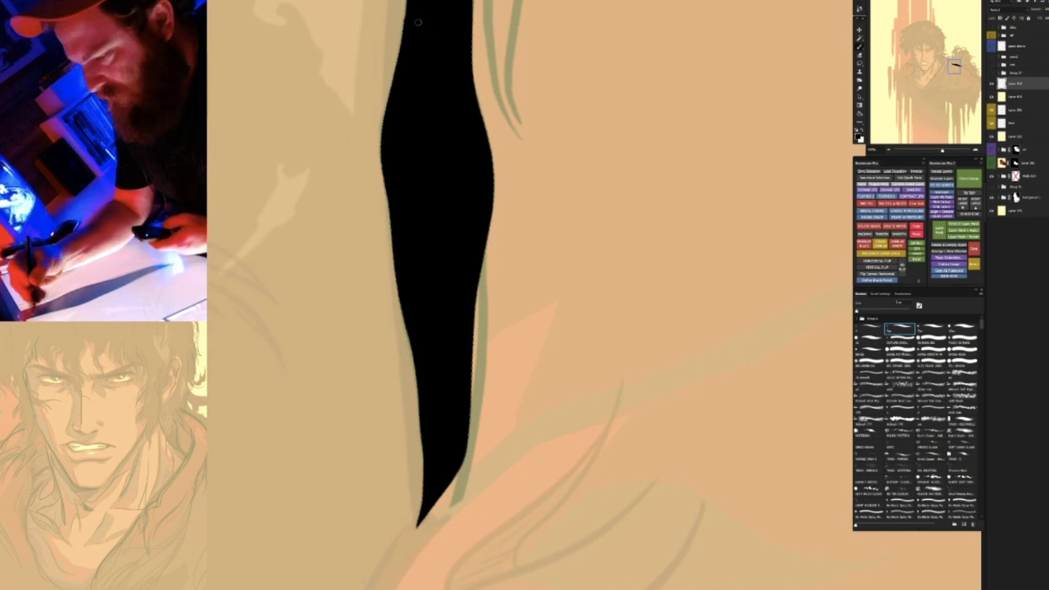
Smooth the long outer edge of the solid shoulder fold by erasing the rough contour and re-inking it with a clean stroke
{"action": "mouse_move", "coordinate": [418, 47]}
{"action": "left_mouse_down"}
{"action": "mouse_move", "coordinate": [354, 79]}
{"action": "mouse_move", "coordinate": [357, 178]}
{"action": "mouse_move", "coordinate": [386, 276]}
{"action": "left_mouse_up"}
{"action": "key", "text": "ctrl+z"}
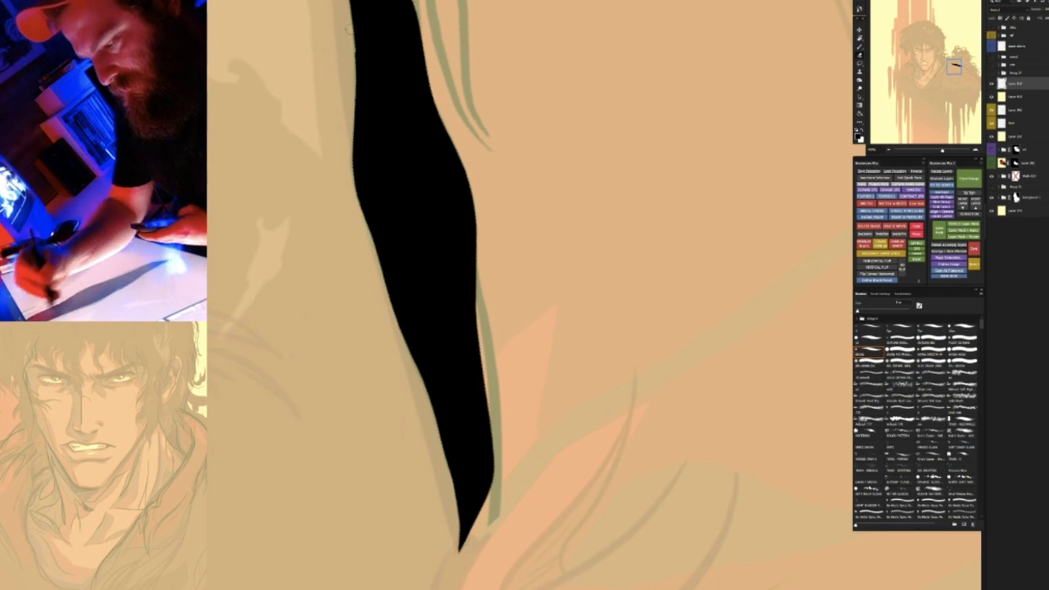
{"action": "mouse_move", "coordinate": [353, 54]}
{"action": "left_mouse_down"}
{"action": "mouse_move", "coordinate": [369, 216]}
{"action": "mouse_move", "coordinate": [414, 364]}
{"action": "left_mouse_up"}
{"action": "left_click_drag", "start_coordinate": [352, 105], "coordinate": [379, 261]}
{"action": "mouse_move", "coordinate": [353, 131]}
{"action": "left_mouse_down"}
{"action": "mouse_move", "coordinate": [364, 209]}
{"action": "mouse_move", "coordinate": [422, 385]}
{"action": "left_mouse_up"}
{"action": "left_click_drag", "start_coordinate": [436, 300], "coordinate": [451, 224]}
{"action": "key", "text": "b"}
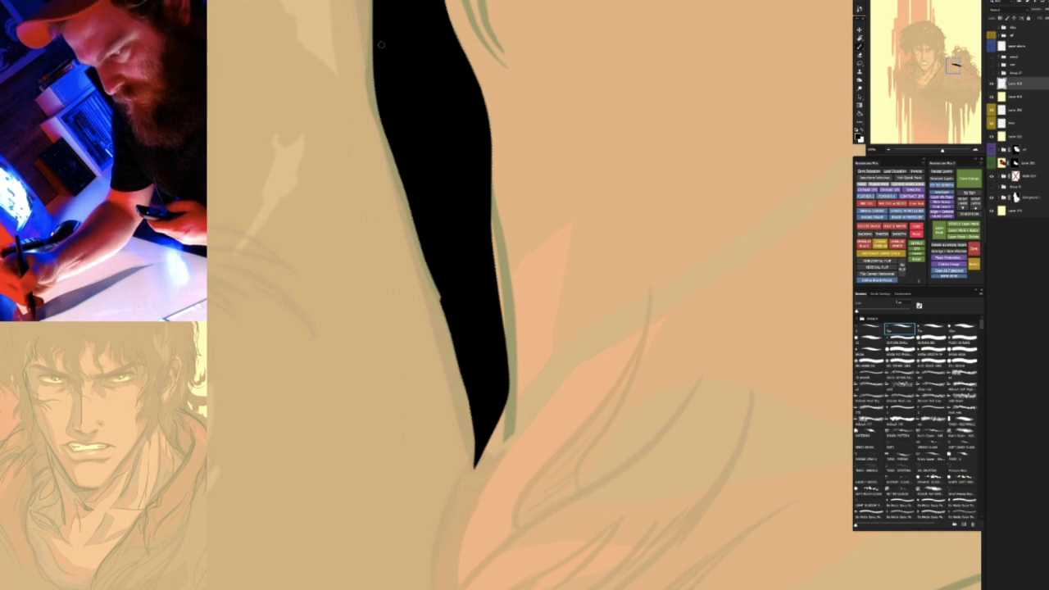
{"action": "mouse_move", "coordinate": [375, 34]}
{"action": "left_mouse_down"}
{"action": "mouse_move", "coordinate": [387, 150]}
{"action": "mouse_move", "coordinate": [449, 328]}
{"action": "left_mouse_up"}
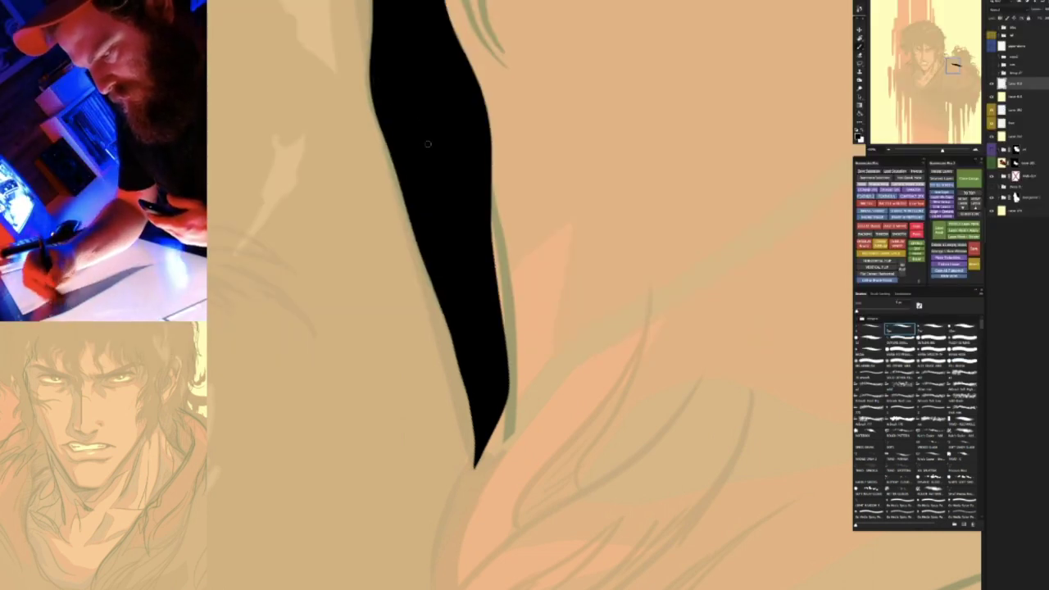
Ink the two long edges of the next sketched fold along the shoulder contour, beyond the solid black fold's tip
{"action": "key", "text": "ctrl+0"}
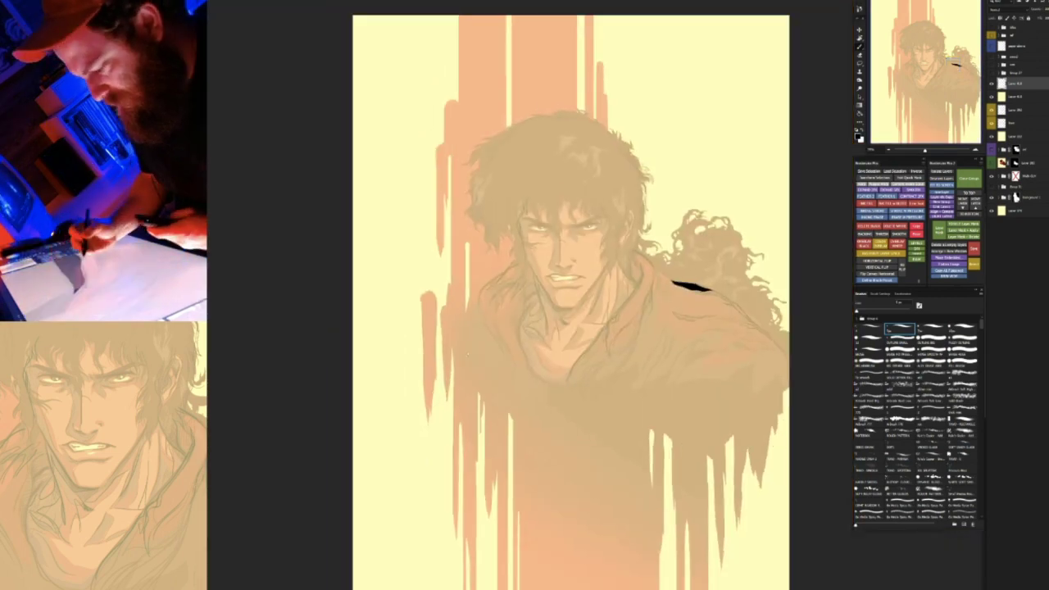
{"action": "left_click_drag", "start_coordinate": [697, 292], "coordinate": [721, 232]}
{"action": "left_click_drag", "start_coordinate": [629, 283], "coordinate": [512, 461]}
{"action": "left_click_drag", "start_coordinate": [632, 398], "coordinate": [647, 422]}
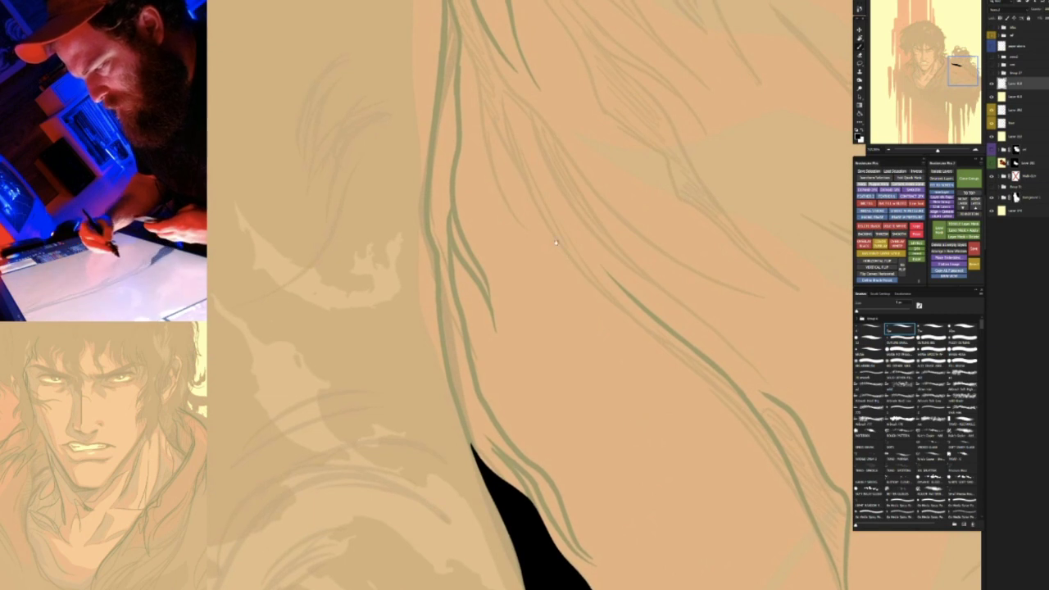
{"action": "left_click_drag", "start_coordinate": [566, 258], "coordinate": [590, 344]}
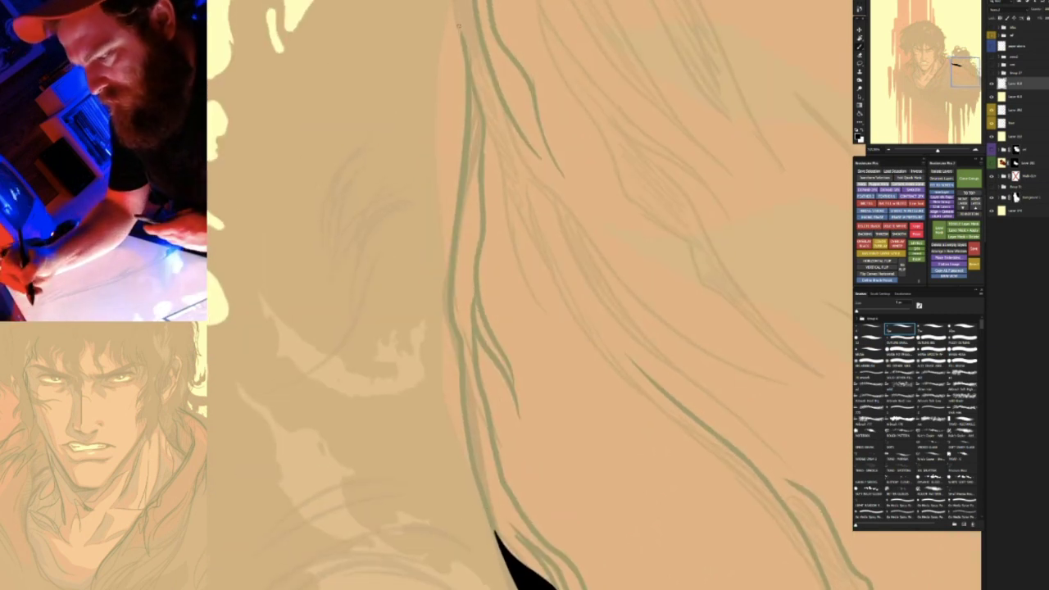
{"action": "mouse_move", "coordinate": [460, 18]}
{"action": "left_mouse_down"}
{"action": "mouse_move", "coordinate": [455, 321]}
{"action": "mouse_move", "coordinate": [495, 518]}
{"action": "left_mouse_up"}
{"action": "left_click_drag", "start_coordinate": [633, 255], "coordinate": [650, 286]}
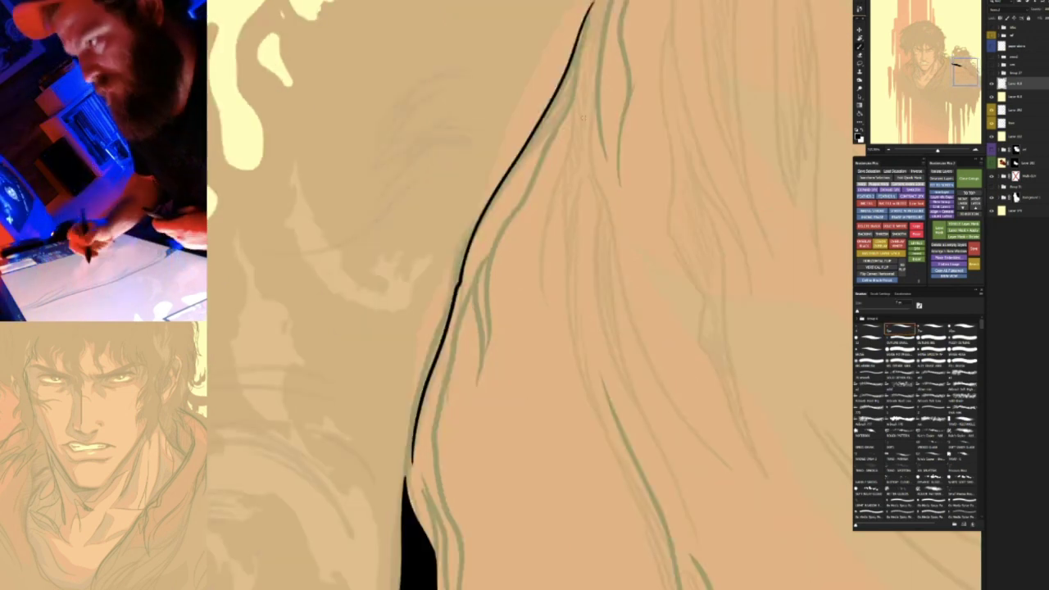
{"action": "mouse_move", "coordinate": [592, 2]}
{"action": "left_mouse_down"}
{"action": "mouse_move", "coordinate": [572, 100]}
{"action": "mouse_move", "coordinate": [492, 320]}
{"action": "left_mouse_up"}
Trim the end of the new fold's outer line nearest the solid shoulder fold with the Eraser, leaving a gap
{"action": "left_click_drag", "start_coordinate": [636, 219], "coordinate": [642, 248]}
{"action": "left_click_drag", "start_coordinate": [445, 397], "coordinate": [496, 490]}
{"action": "key", "text": "e"}
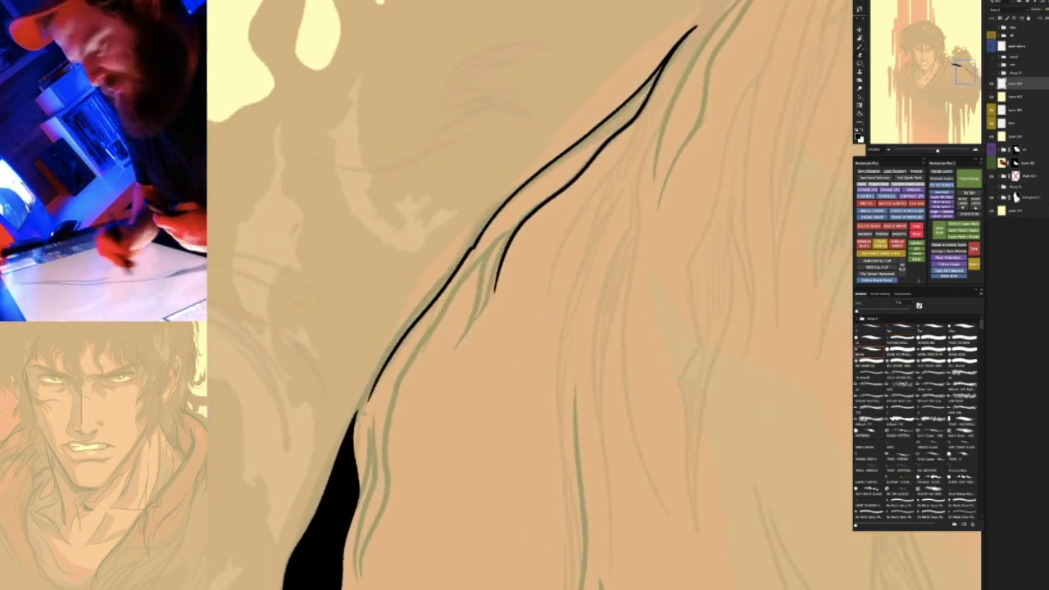
{"action": "left_click_drag", "start_coordinate": [368, 401], "coordinate": [396, 352]}
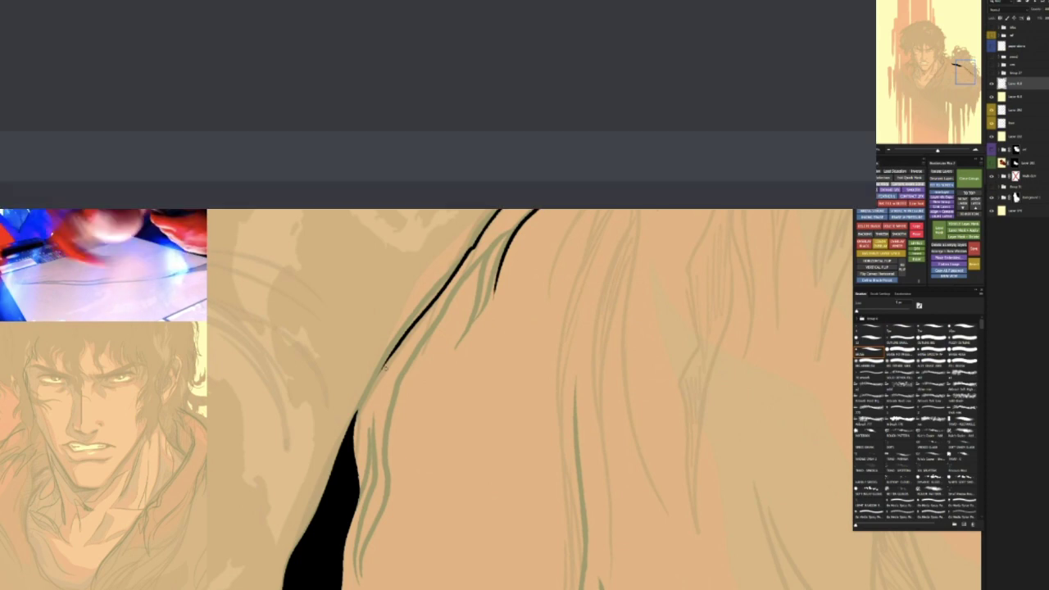
{"action": "mouse_move", "coordinate": [635, 244]}
{"action": "left_mouse_down"}
{"action": "mouse_move", "coordinate": [662, 349]}
{"action": "mouse_move", "coordinate": [604, 392]}
{"action": "left_mouse_up"}
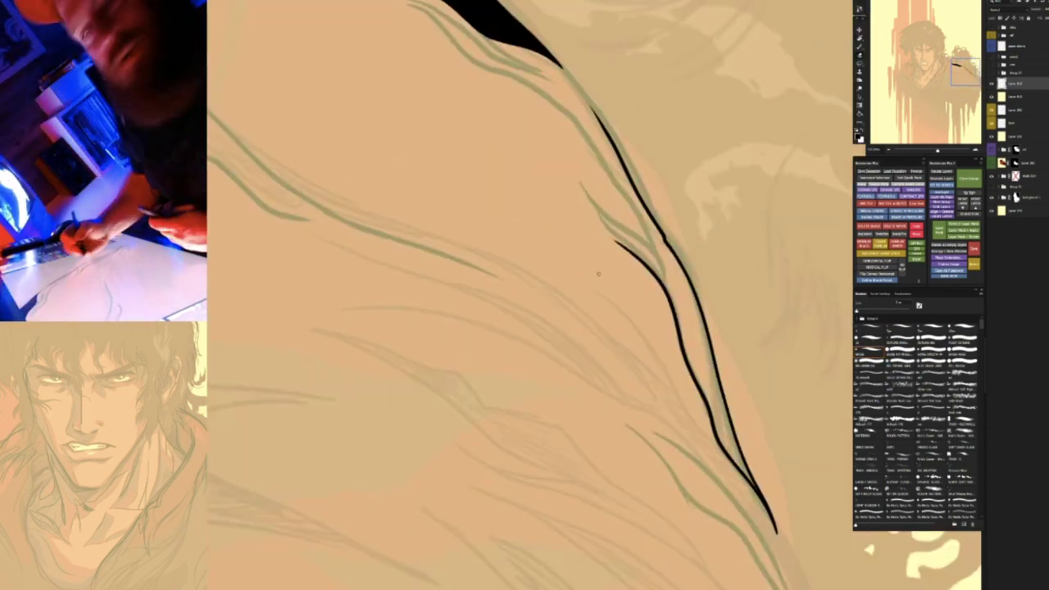
{"action": "left_click_drag", "start_coordinate": [622, 311], "coordinate": [462, 361]}
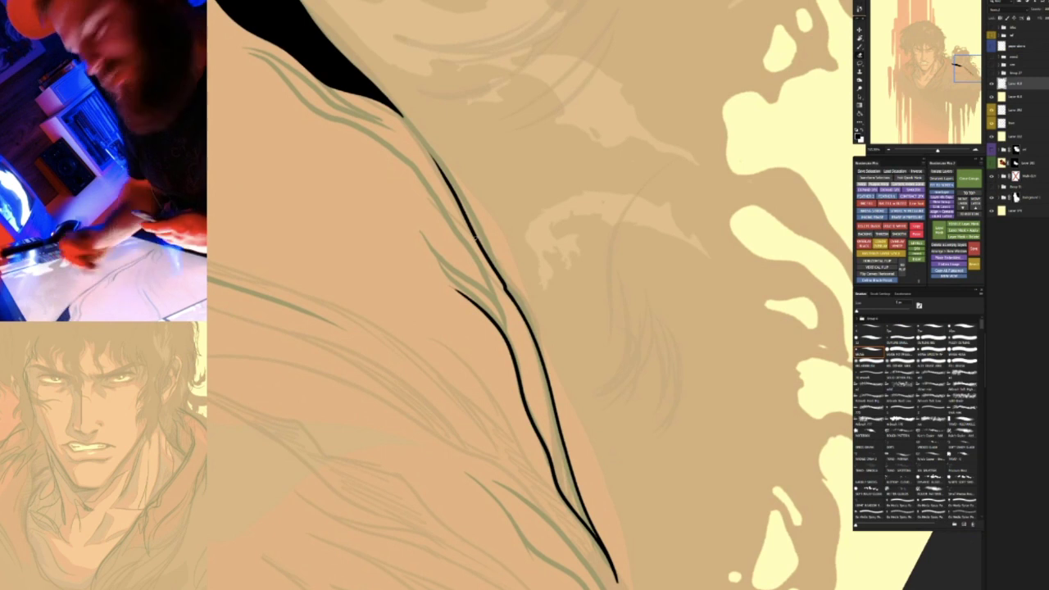
{"action": "left_click_drag", "start_coordinate": [449, 182], "coordinate": [390, 106]}
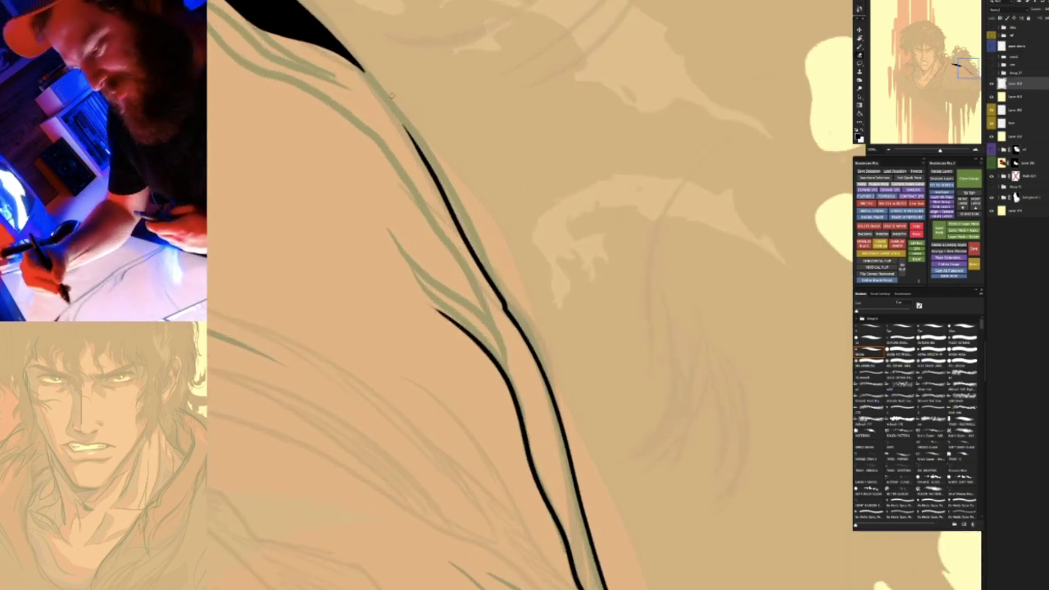
Ink the inner edges of the new fold's long and short branches so they form a fork along the sketch
{"action": "key", "text": "ctrl+plus"}
{"action": "key", "text": "b"}
{"action": "left_click_drag", "start_coordinate": [359, 69], "coordinate": [524, 390]}
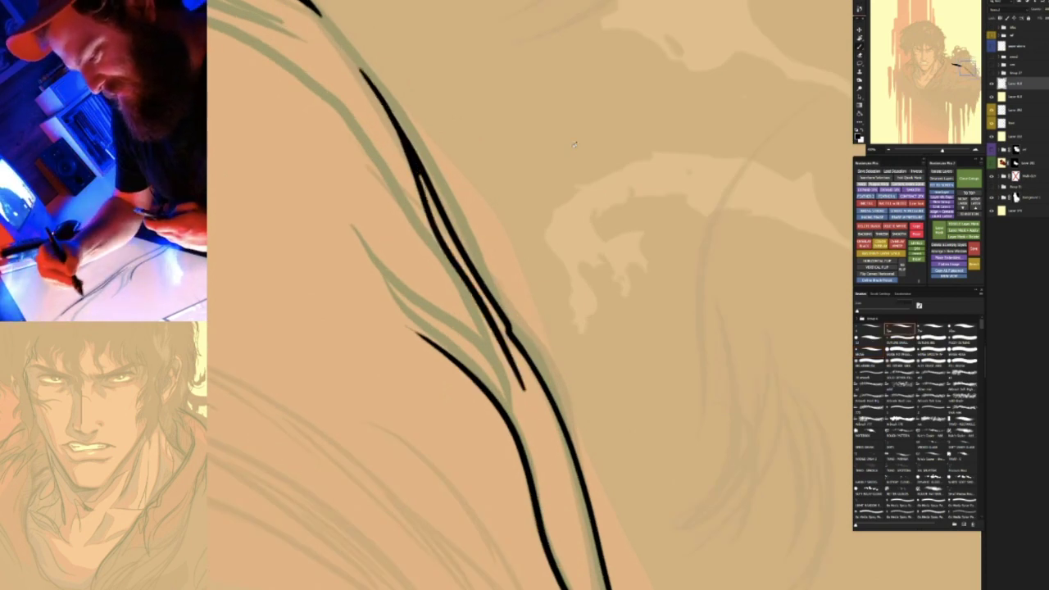
{"action": "left_click_drag", "start_coordinate": [535, 130], "coordinate": [601, 173]}
{"action": "left_click_drag", "start_coordinate": [388, 190], "coordinate": [475, 368]}
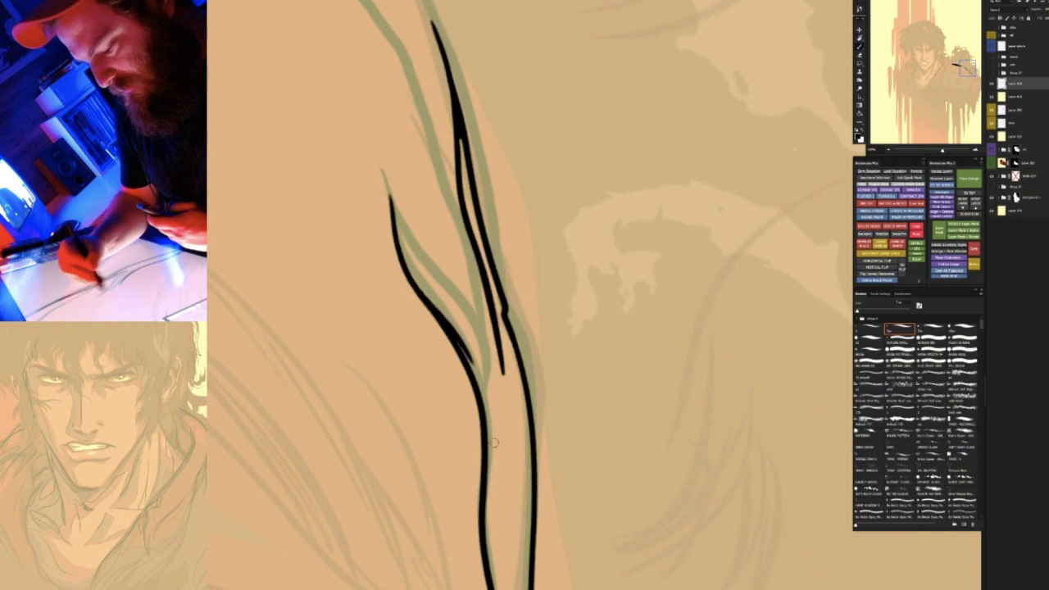
{"action": "left_click_drag", "start_coordinate": [390, 200], "coordinate": [502, 396]}
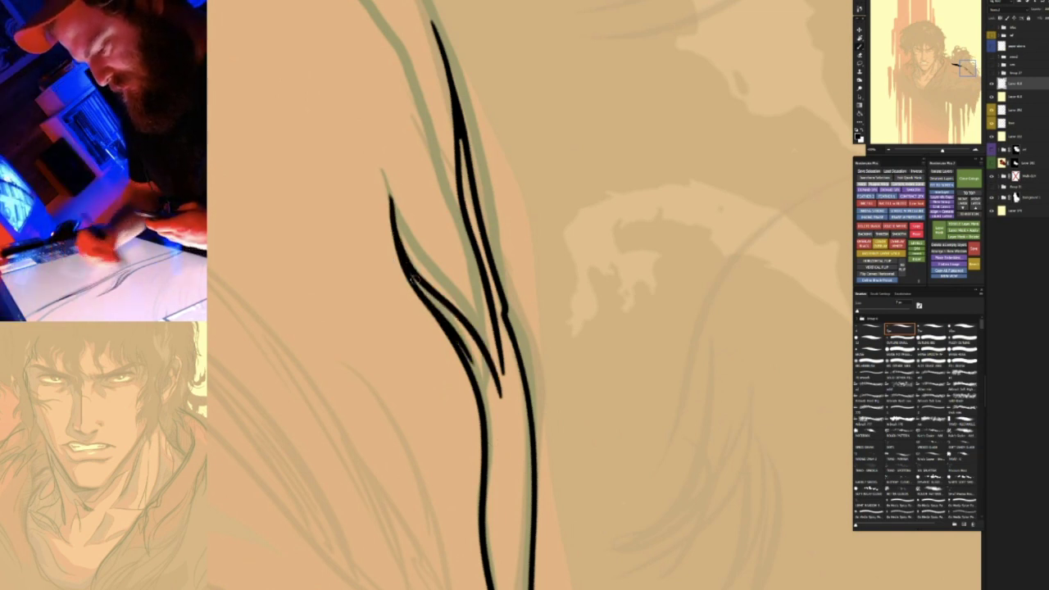
{"action": "left_click_drag", "start_coordinate": [492, 305], "coordinate": [494, 404]}
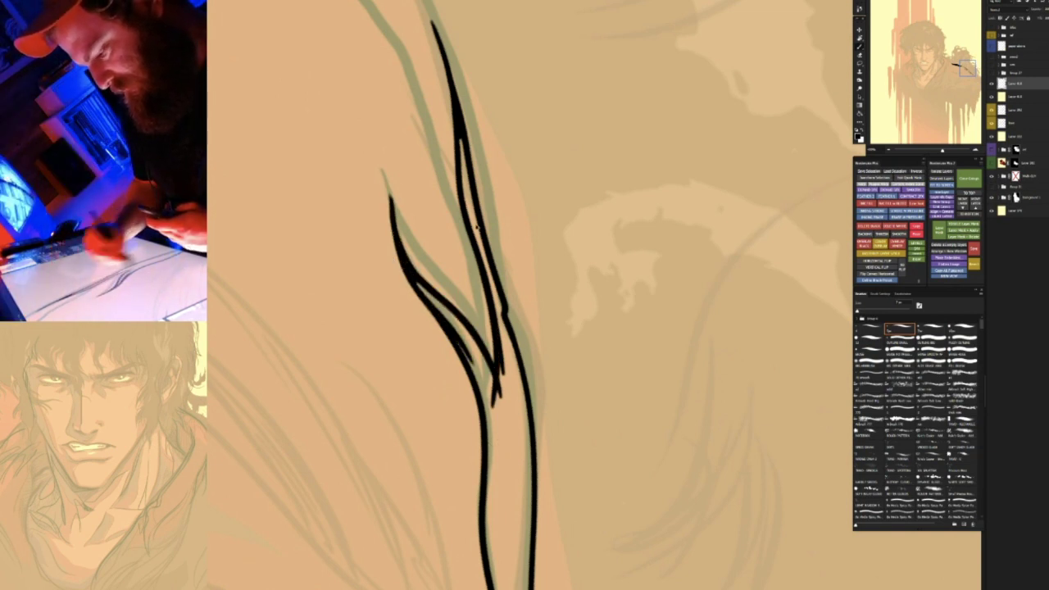
{"action": "key", "text": "ctrl+z"}
{"action": "left_click_drag", "start_coordinate": [477, 248], "coordinate": [495, 408]}
{"action": "left_click_drag", "start_coordinate": [499, 357], "coordinate": [499, 393]}
Try filling the forked fold's interior with black from a Magic Wand selection, and undo the fill
{"action": "mouse_move", "coordinate": [458, 343]}
{"action": "left_mouse_down"}
{"action": "mouse_move", "coordinate": [473, 369]}
{"action": "mouse_move", "coordinate": [635, 402]}
{"action": "mouse_move", "coordinate": [680, 335]}
{"action": "left_mouse_up"}
{"action": "key", "text": "r"}
{"action": "left_click_drag", "start_coordinate": [670, 287], "coordinate": [681, 276]}
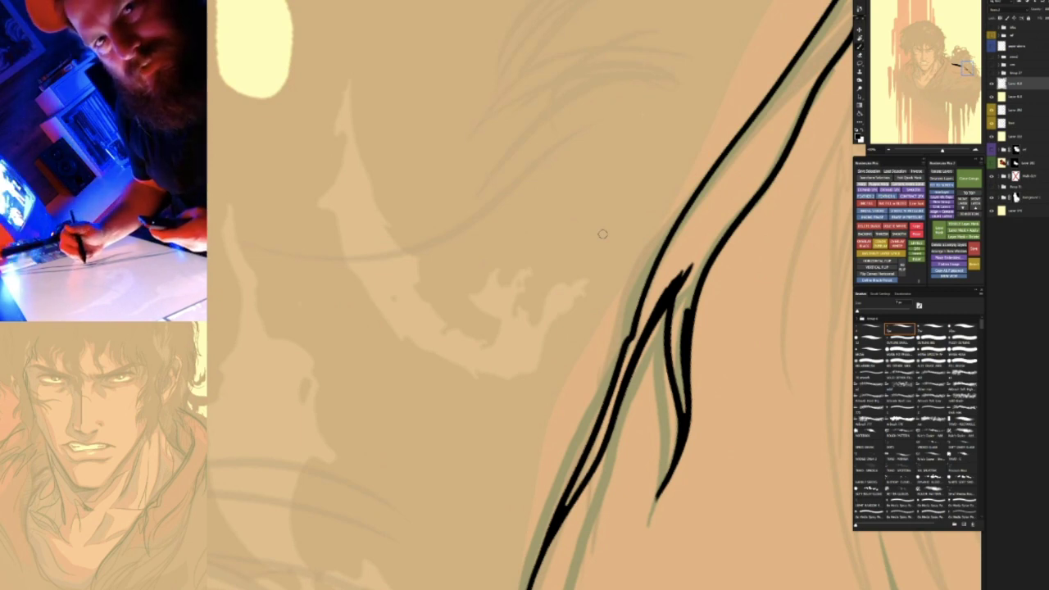
{"action": "left_click_drag", "start_coordinate": [684, 252], "coordinate": [407, 375]}
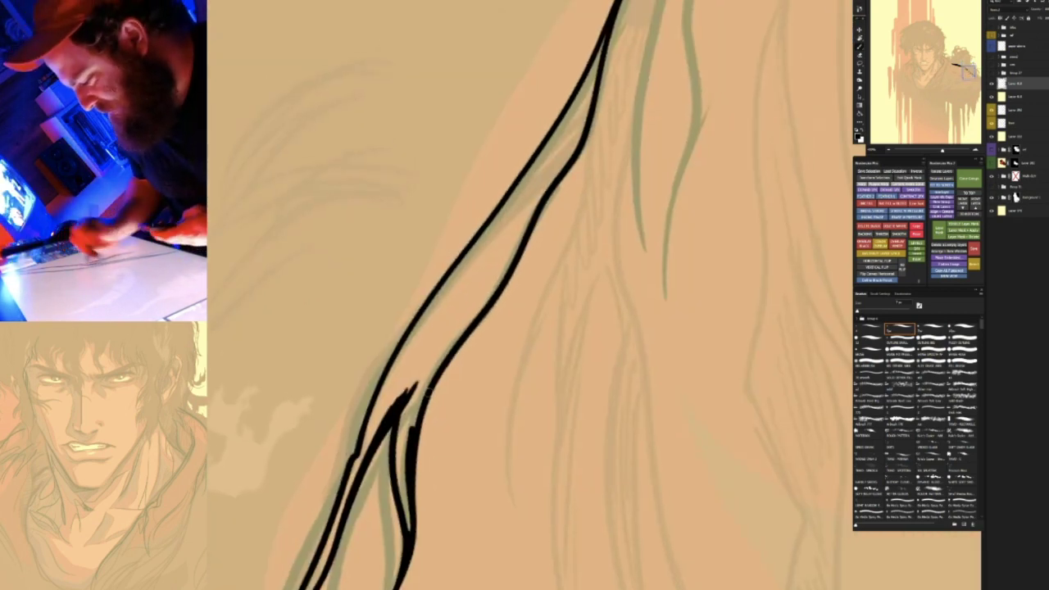
{"action": "left_click_drag", "start_coordinate": [586, 274], "coordinate": [557, 276]}
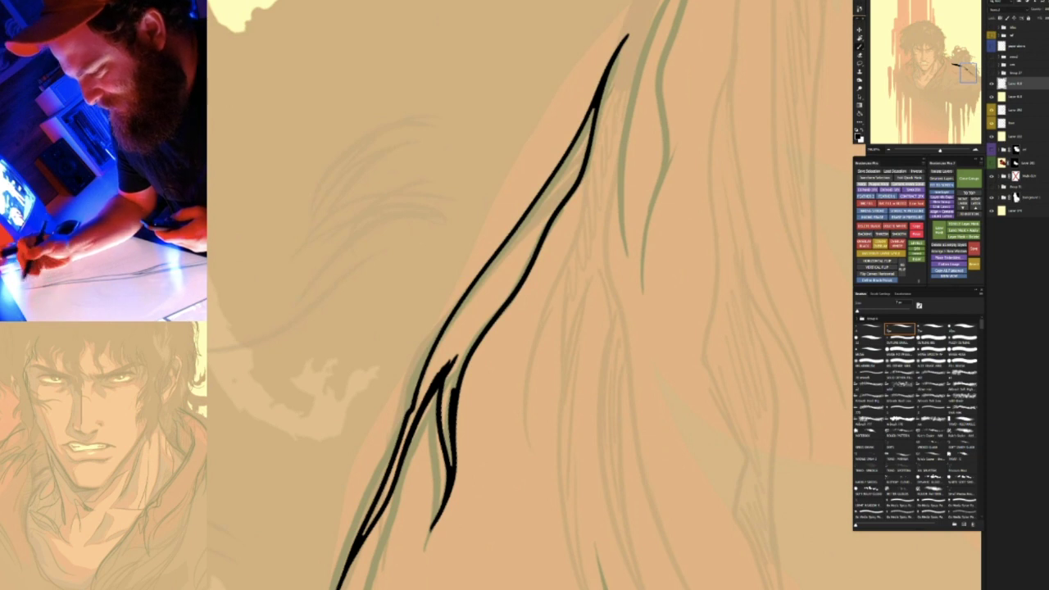
{"action": "left_click_drag", "start_coordinate": [533, 311], "coordinate": [529, 275]}
{"action": "key", "text": "w"}
{"action": "left_click", "coordinate": [447, 302]}
{"action": "left_click", "coordinate": [444, 364], "text": "shift"}
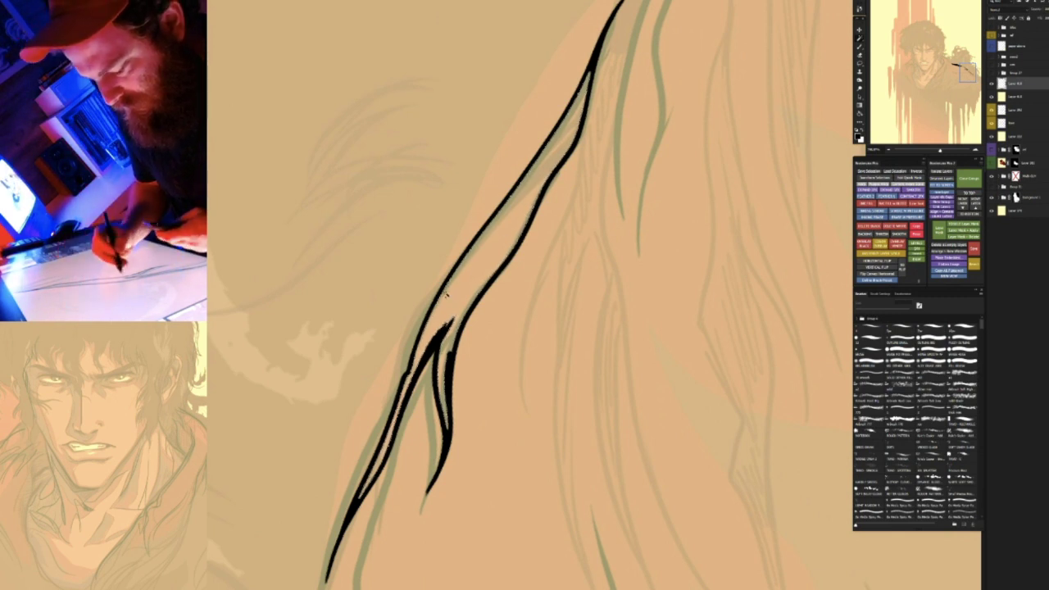
{"action": "left_click", "coordinate": [515, 267], "text": "ctrl"}
{"action": "left_click", "coordinate": [552, 202]}
{"action": "key", "text": "v"}
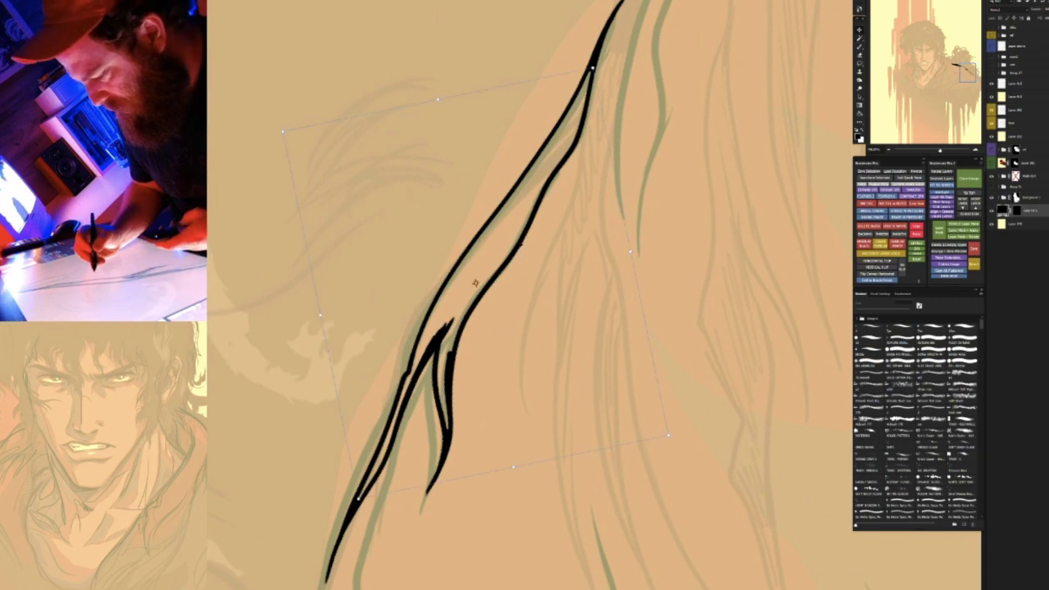
{"action": "key", "text": "Return"}
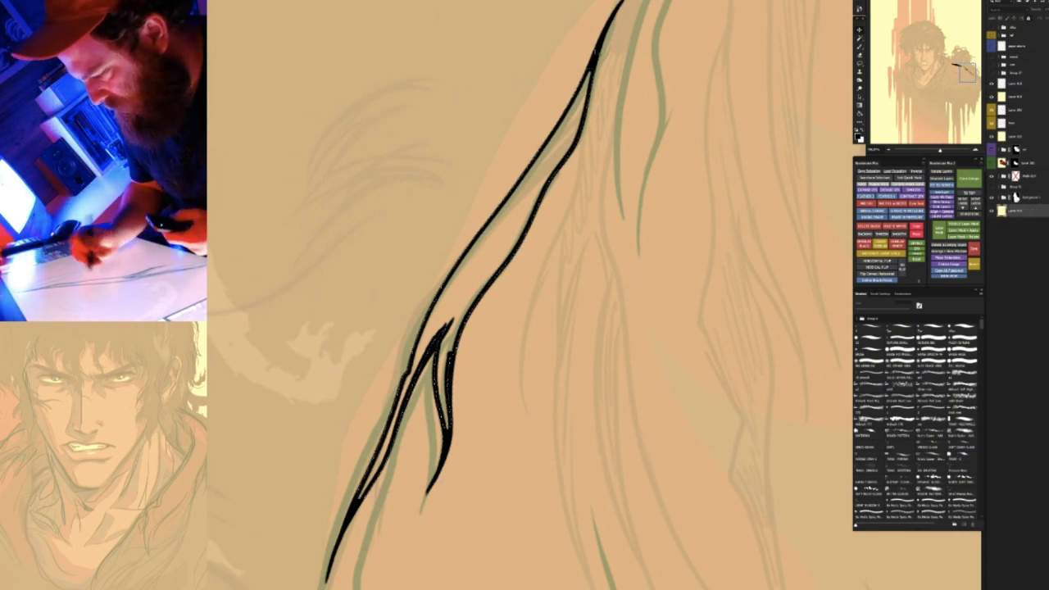
{"action": "left_click", "coordinate": [501, 237]}
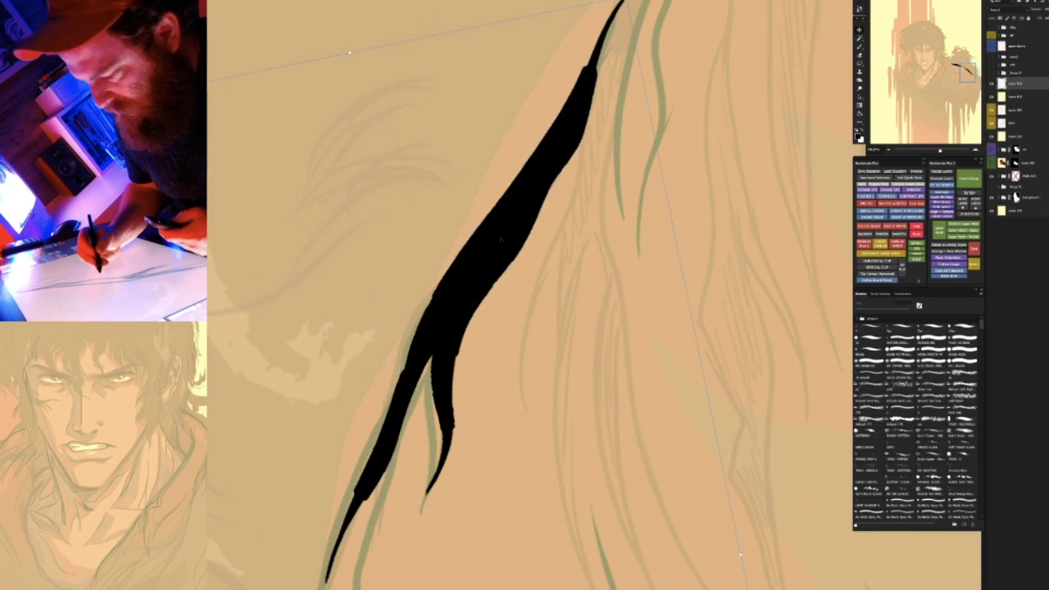
{"action": "key", "text": "ctrl+z"}
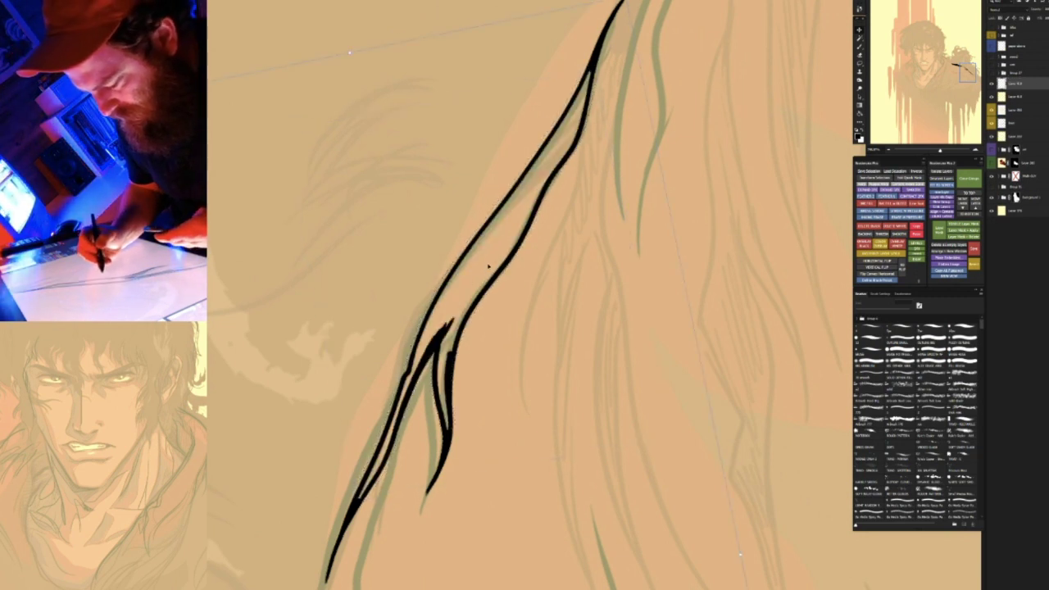
Black in the narrow gaps inside both branches of the forked fold and their junction with short brush strokes
{"action": "key", "text": "b"}
{"action": "left_click_drag", "start_coordinate": [387, 447], "coordinate": [363, 495]}
{"action": "left_click_drag", "start_coordinate": [396, 420], "coordinate": [381, 445]}
{"action": "left_click_drag", "start_coordinate": [410, 375], "coordinate": [400, 398]}
{"action": "left_click_drag", "start_coordinate": [432, 331], "coordinate": [401, 396]}
{"action": "mouse_move", "coordinate": [441, 312]}
{"action": "left_mouse_down"}
{"action": "mouse_move", "coordinate": [410, 370]}
{"action": "mouse_move", "coordinate": [426, 351]}
{"action": "left_mouse_up"}
{"action": "left_click_drag", "start_coordinate": [447, 403], "coordinate": [443, 429]}
{"action": "left_click_drag", "start_coordinate": [454, 313], "coordinate": [441, 404]}
{"action": "left_click_drag", "start_coordinate": [446, 361], "coordinate": [440, 382]}
{"action": "left_click_drag", "start_coordinate": [457, 313], "coordinate": [448, 352]}
Select the open interior of the forked fold's main body with the Magic Wand and fill it with solid black
{"action": "key", "text": "r"}
{"action": "mouse_move", "coordinate": [611, 218]}
{"action": "left_mouse_down"}
{"action": "mouse_move", "coordinate": [666, 282]}
{"action": "mouse_move", "coordinate": [623, 293]}
{"action": "left_mouse_up"}
{"action": "key", "text": "r"}
{"action": "mouse_move", "coordinate": [574, 222]}
{"action": "left_mouse_down"}
{"action": "mouse_move", "coordinate": [627, 328]}
{"action": "mouse_move", "coordinate": [722, 354]}
{"action": "left_mouse_up"}
{"action": "left_click_drag", "start_coordinate": [666, 412], "coordinate": [524, 276]}
{"action": "key", "text": "w"}
{"action": "left_click", "coordinate": [558, 311]}
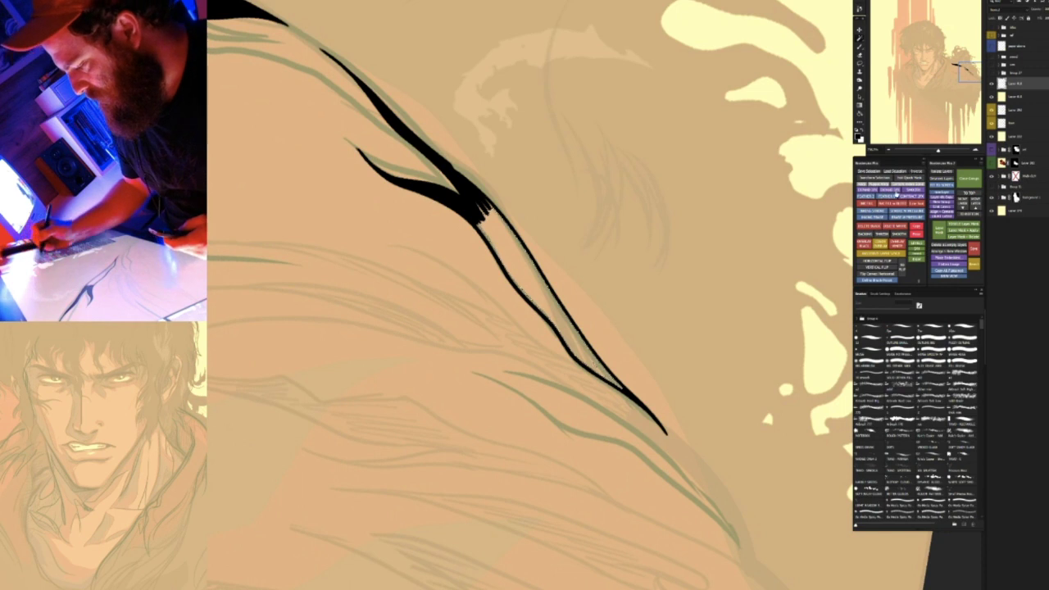
{"action": "left_click", "coordinate": [883, 206]}
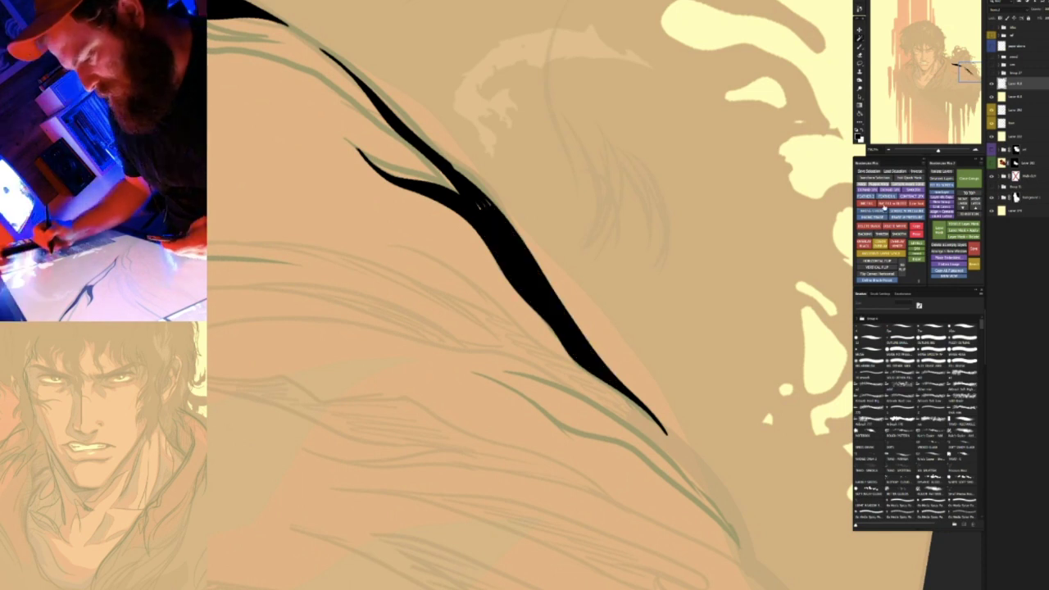
{"action": "key", "text": "r"}
{"action": "left_click_drag", "start_coordinate": [672, 314], "coordinate": [640, 381]}
{"action": "key", "text": "b"}
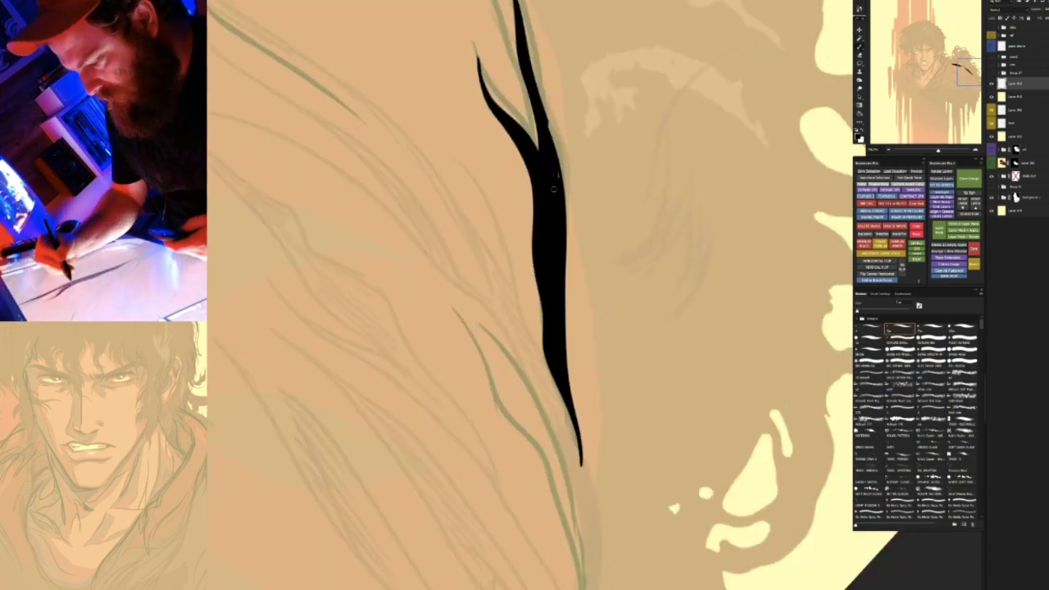
Extend the forked fold's short branch into a longer tapered tip with a black brush stroke
{"action": "left_click_drag", "start_coordinate": [630, 256], "coordinate": [607, 280]}
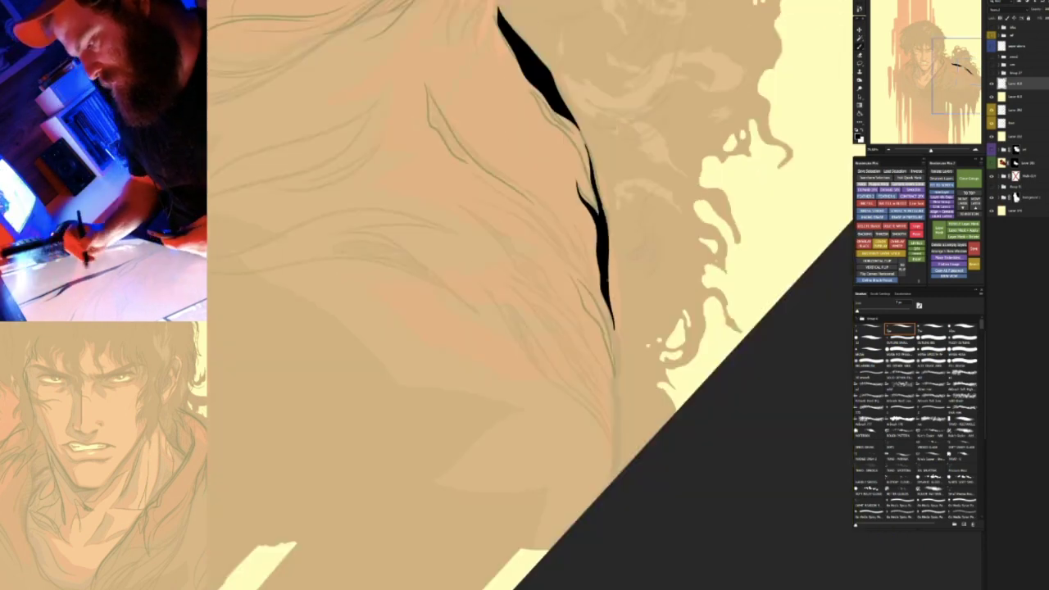
{"action": "left_click_drag", "start_coordinate": [616, 200], "coordinate": [649, 200]}
{"action": "left_click_drag", "start_coordinate": [510, 235], "coordinate": [509, 304]}
{"action": "left_click_drag", "start_coordinate": [460, 163], "coordinate": [475, 217]}
{"action": "key", "text": "ctrl+z"}
{"action": "left_click_drag", "start_coordinate": [462, 166], "coordinate": [502, 270]}
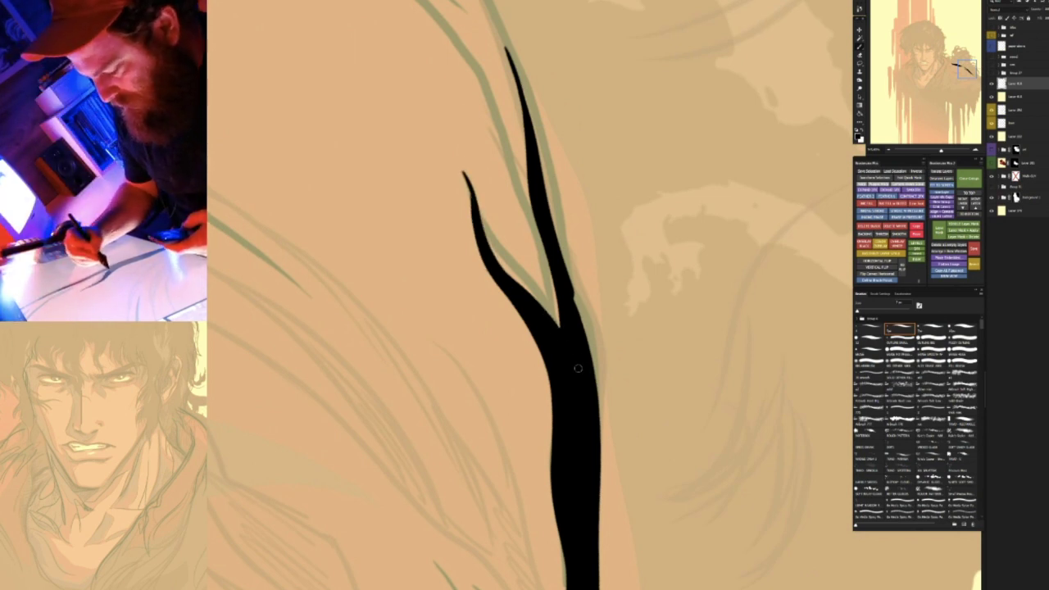
{"action": "left_click_drag", "start_coordinate": [508, 245], "coordinate": [496, 381]}
{"action": "key", "text": "e"}
{"action": "key", "text": "b"}
{"action": "left_click_drag", "start_coordinate": [457, 316], "coordinate": [484, 399]}
Erase a thin sliver inside the inner edge of the solid shoulder fold to split off a fine tapered line
{"action": "mouse_move", "coordinate": [496, 209]}
{"action": "left_mouse_down"}
{"action": "mouse_move", "coordinate": [447, 210]}
{"action": "mouse_move", "coordinate": [545, 203]}
{"action": "mouse_move", "coordinate": [485, 407]}
{"action": "mouse_move", "coordinate": [491, 174]}
{"action": "left_mouse_up"}
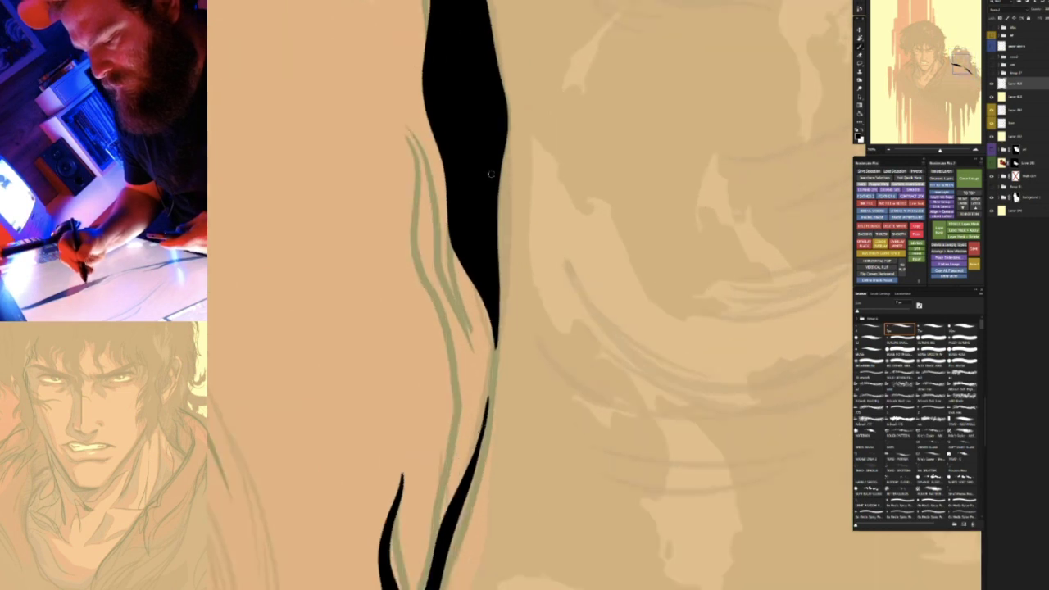
{"action": "key", "text": "e"}
{"action": "mouse_move", "coordinate": [446, 146]}
{"action": "left_mouse_down"}
{"action": "mouse_move", "coordinate": [426, 91]}
{"action": "mouse_move", "coordinate": [431, 15]}
{"action": "left_mouse_up"}
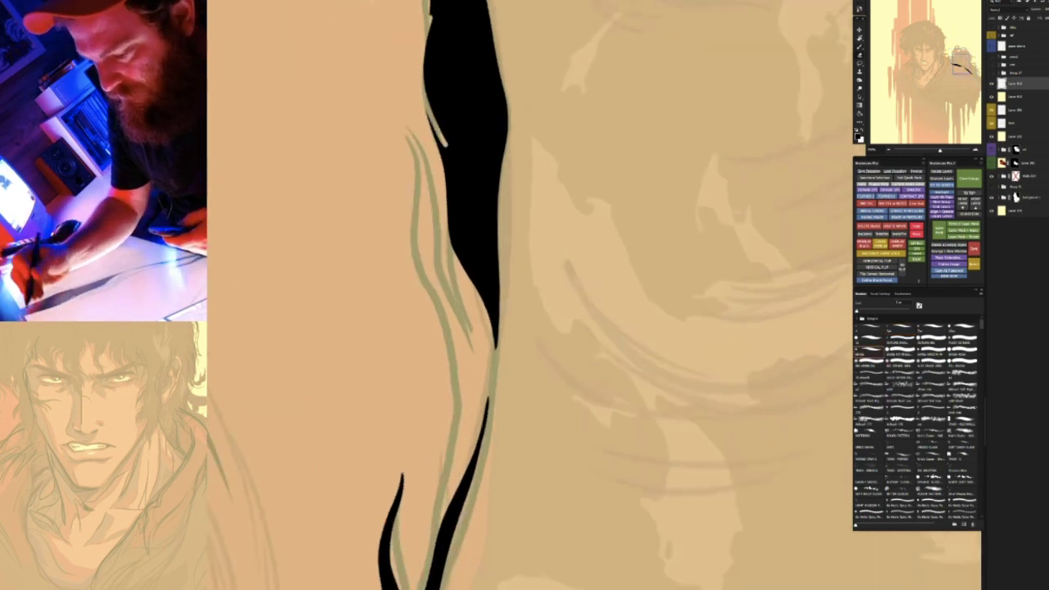
{"action": "key", "text": "ctrl+z"}
{"action": "left_click_drag", "start_coordinate": [443, 144], "coordinate": [424, 83]}
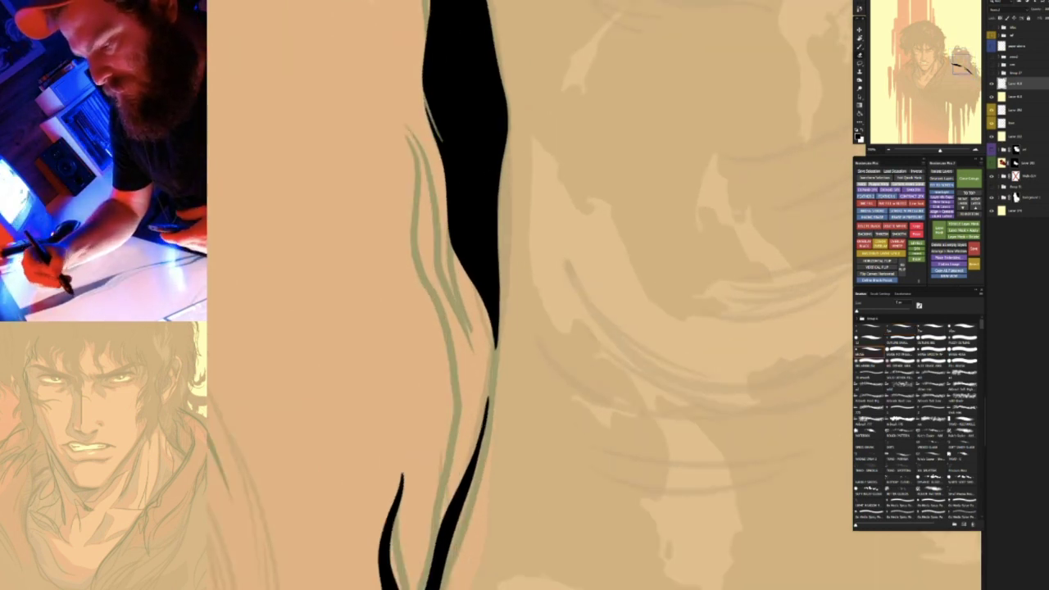
{"action": "key", "text": "ctrl+z"}
{"action": "left_click_drag", "start_coordinate": [445, 142], "coordinate": [424, 60]}
Outline a narrow tapered fold beside the solid shoulder fold with two long black strokes meeting at a point
{"action": "left_click_drag", "start_coordinate": [399, 112], "coordinate": [457, 435]}
{"action": "left_click_drag", "start_coordinate": [398, 99], "coordinate": [479, 348]}
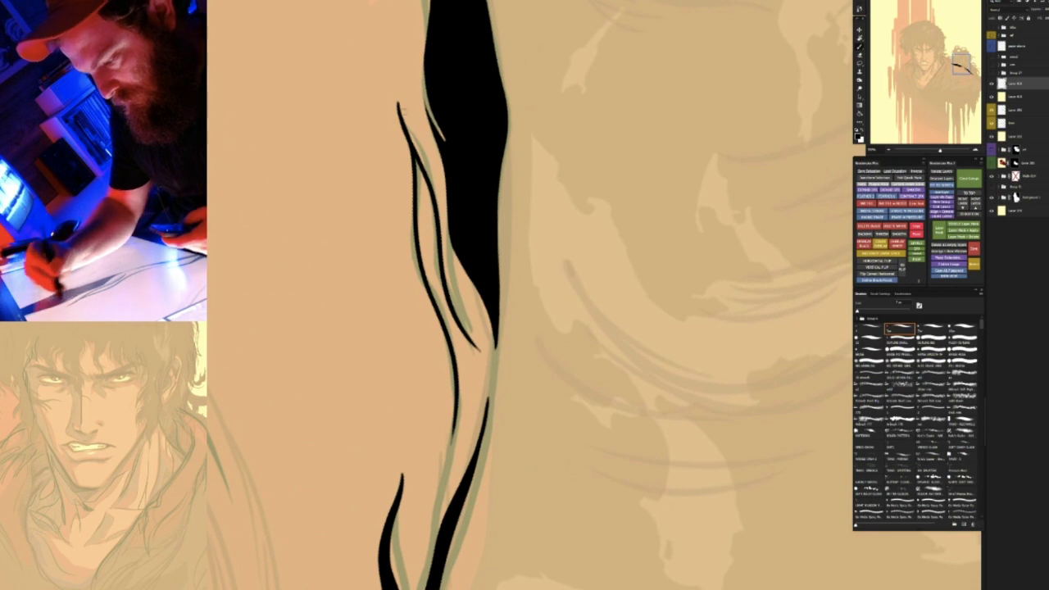
{"action": "key", "text": "ctrl+z"}
{"action": "mouse_move", "coordinate": [394, 108]}
{"action": "left_mouse_down"}
{"action": "mouse_move", "coordinate": [433, 187]}
{"action": "mouse_move", "coordinate": [469, 375]}
{"action": "left_mouse_up"}
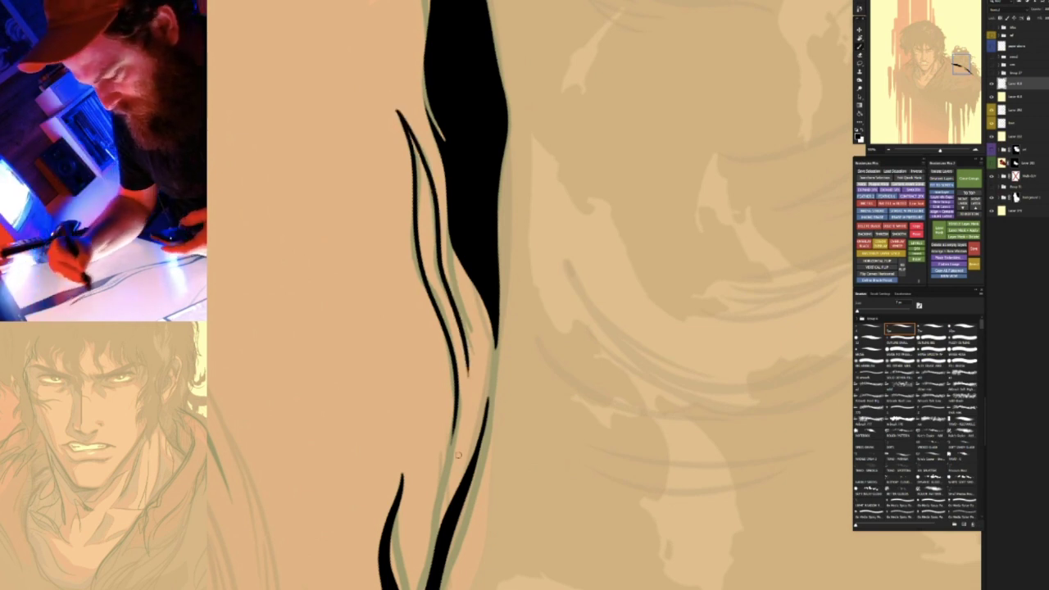
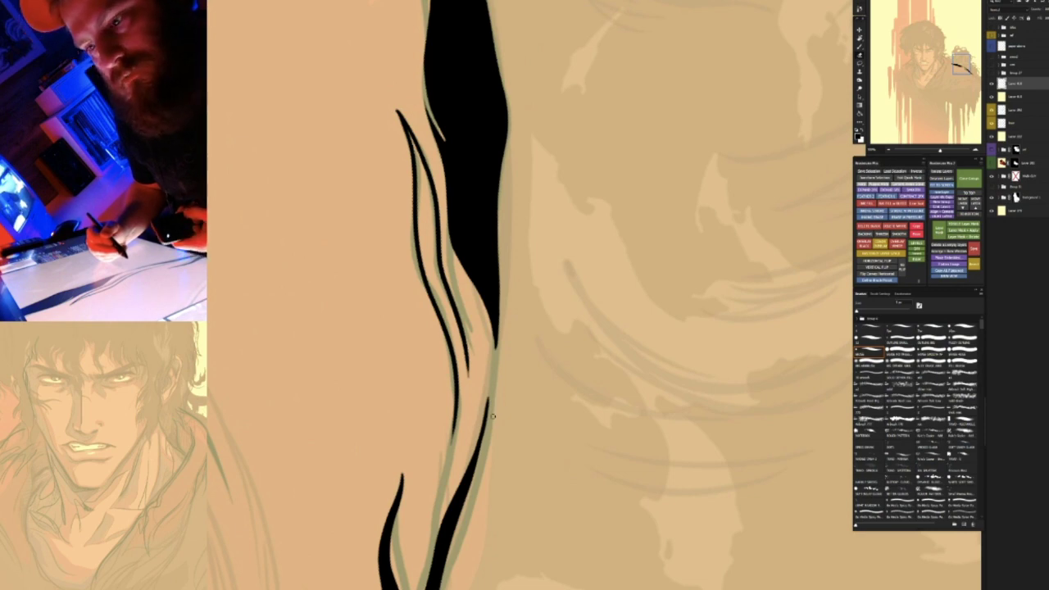
Continue the narrow fold's outline along the sketch lines, splitting its open end into long tapering branches
{"action": "key", "text": "r"}
{"action": "left_click_drag", "start_coordinate": [492, 416], "coordinate": [635, 201]}
{"action": "mouse_move", "coordinate": [655, 379]}
{"action": "left_mouse_down"}
{"action": "mouse_move", "coordinate": [518, 357]}
{"action": "mouse_move", "coordinate": [403, 359]}
{"action": "left_mouse_up"}
{"action": "left_click", "coordinate": [900, 329]}
{"action": "mouse_move", "coordinate": [420, 82]}
{"action": "left_mouse_down"}
{"action": "mouse_move", "coordinate": [416, 149]}
{"action": "mouse_move", "coordinate": [485, 302]}
{"action": "left_mouse_up"}
{"action": "left_click_drag", "start_coordinate": [417, 94], "coordinate": [379, 138]}
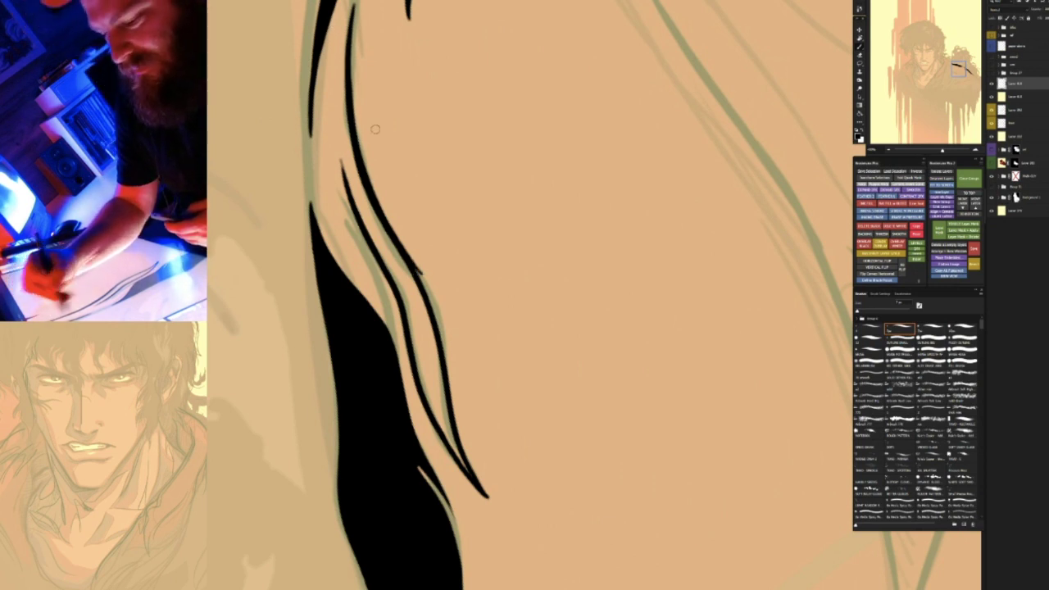
{"action": "mouse_move", "coordinate": [339, 147]}
{"action": "left_mouse_down"}
{"action": "mouse_move", "coordinate": [405, 285]}
{"action": "mouse_move", "coordinate": [436, 397]}
{"action": "left_mouse_up"}
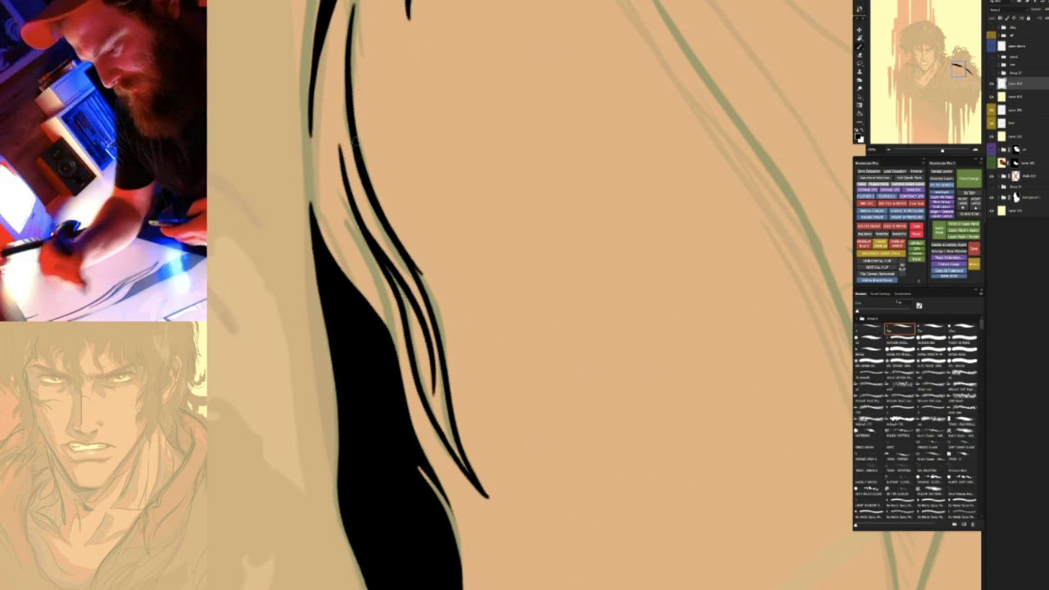
Thicken the narrow fold's long outer branch and start blacking in the gap where its branches meet
{"action": "mouse_move", "coordinate": [351, 6]}
{"action": "left_mouse_down"}
{"action": "mouse_move", "coordinate": [348, 49]}
{"action": "mouse_move", "coordinate": [455, 399]}
{"action": "left_mouse_up"}
{"action": "left_click_drag", "start_coordinate": [353, 106], "coordinate": [404, 253]}
{"action": "key", "text": "ctrl+z"}
{"action": "key", "text": "ctrl+z"}
{"action": "mouse_move", "coordinate": [349, 44]}
{"action": "left_mouse_down"}
{"action": "mouse_move", "coordinate": [376, 190]}
{"action": "mouse_move", "coordinate": [452, 395]}
{"action": "left_mouse_up"}
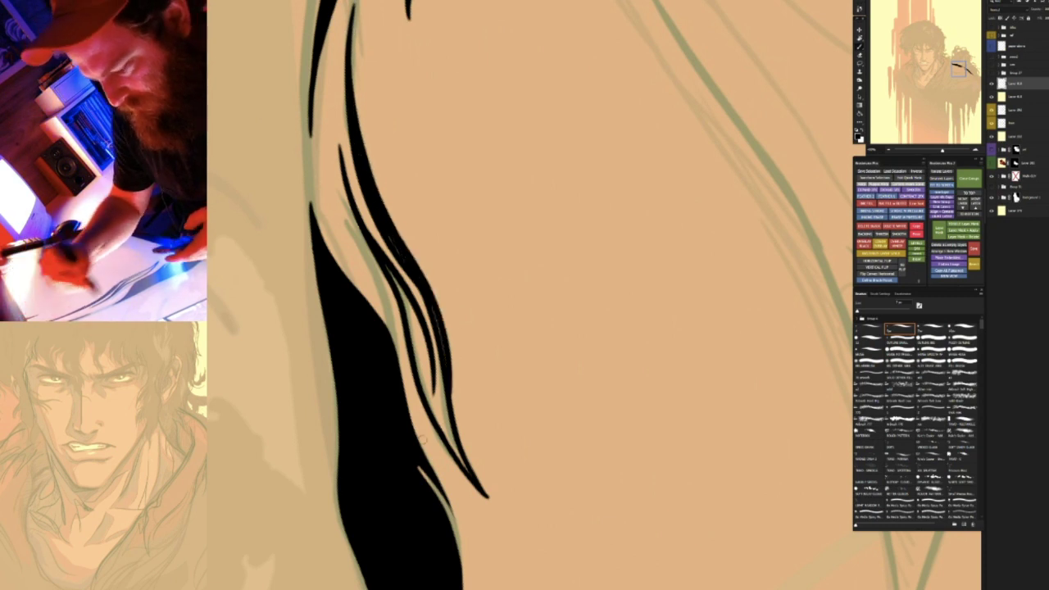
{"action": "left_click_drag", "start_coordinate": [398, 260], "coordinate": [434, 337]}
{"action": "left_click_drag", "start_coordinate": [417, 296], "coordinate": [437, 377]}
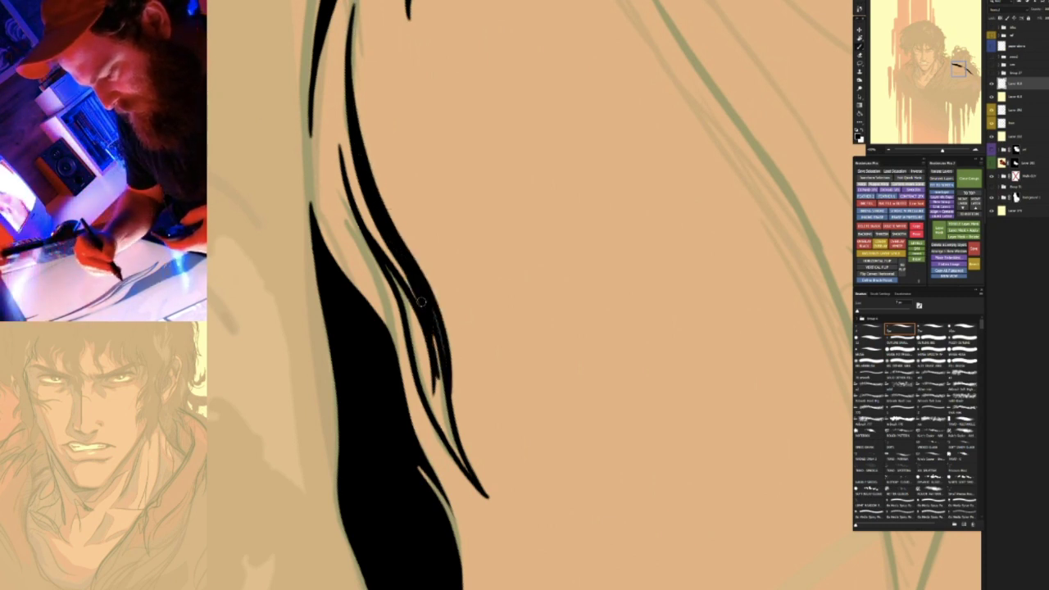
{"action": "mouse_move", "coordinate": [381, 261]}
{"action": "left_mouse_down"}
{"action": "mouse_move", "coordinate": [403, 312]}
{"action": "mouse_move", "coordinate": [399, 288]}
{"action": "mouse_move", "coordinate": [413, 303]}
{"action": "mouse_move", "coordinate": [421, 296]}
{"action": "mouse_move", "coordinate": [441, 362]}
{"action": "left_mouse_up"}
Black in the narrow fold's remaining interior from its pointed tip up to the fork with short brush strokes
{"action": "key", "text": "r"}
{"action": "left_click_drag", "start_coordinate": [571, 492], "coordinate": [471, 466]}
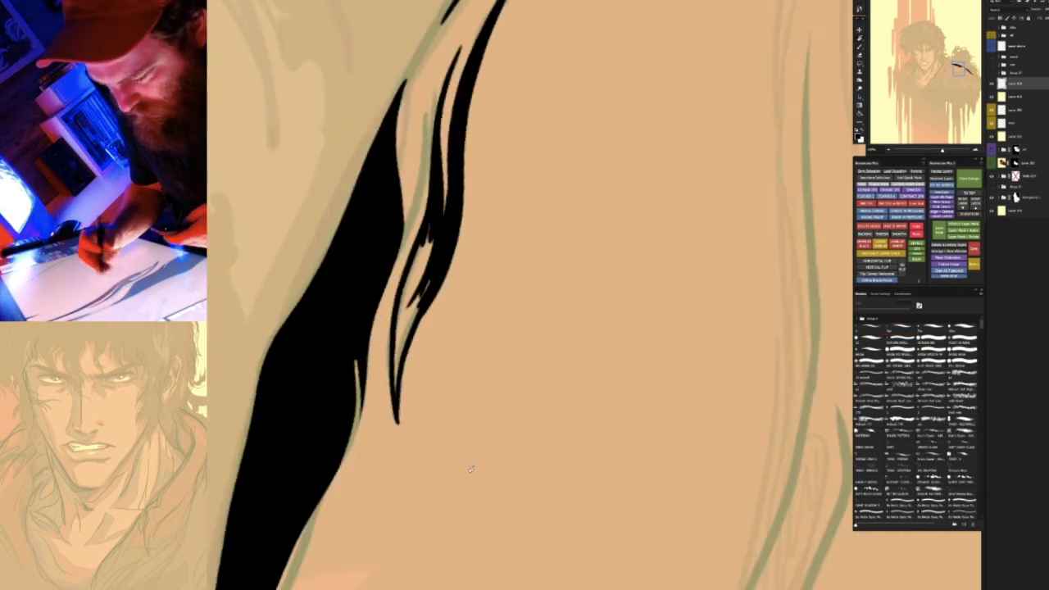
{"action": "left_click_drag", "start_coordinate": [396, 400], "coordinate": [402, 315]}
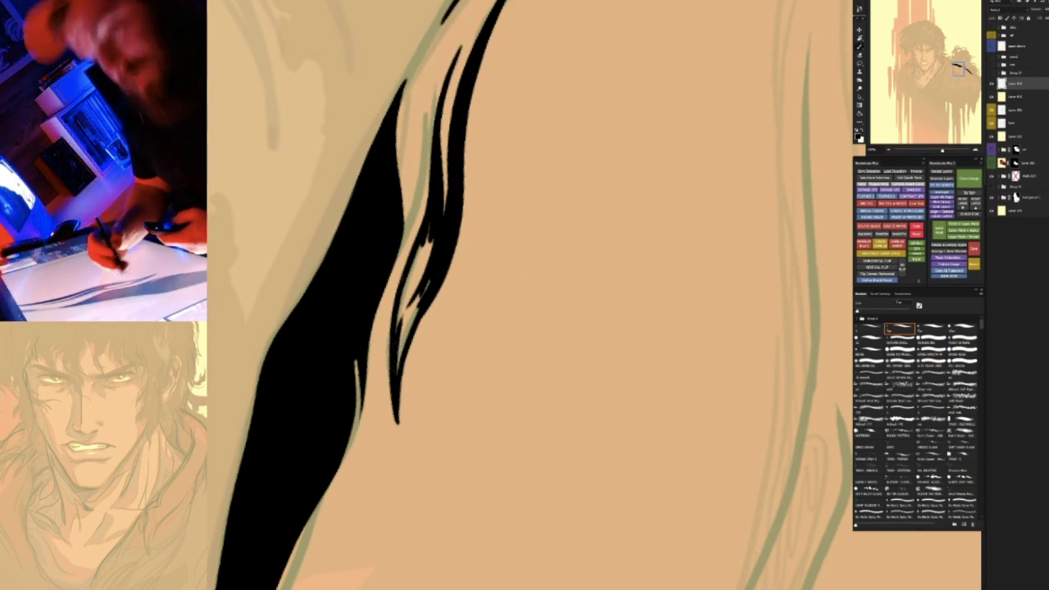
{"action": "left_click_drag", "start_coordinate": [397, 386], "coordinate": [432, 279]}
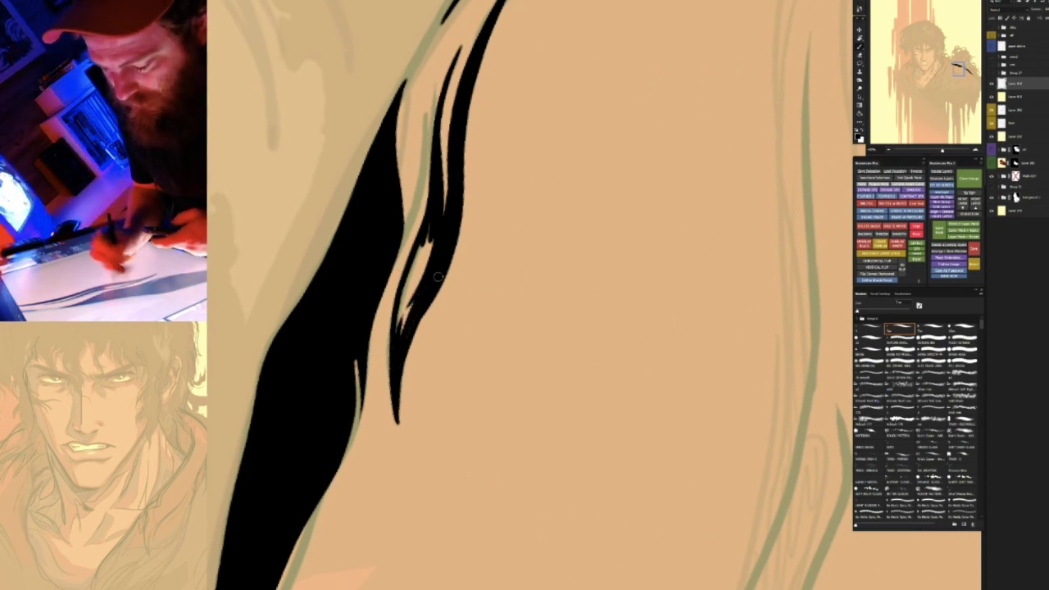
{"action": "mouse_move", "coordinate": [400, 347]}
{"action": "left_mouse_down"}
{"action": "mouse_move", "coordinate": [413, 277]}
{"action": "mouse_move", "coordinate": [418, 290]}
{"action": "left_mouse_up"}
{"action": "left_click_drag", "start_coordinate": [429, 227], "coordinate": [421, 250]}
{"action": "left_click_drag", "start_coordinate": [407, 289], "coordinate": [431, 243]}
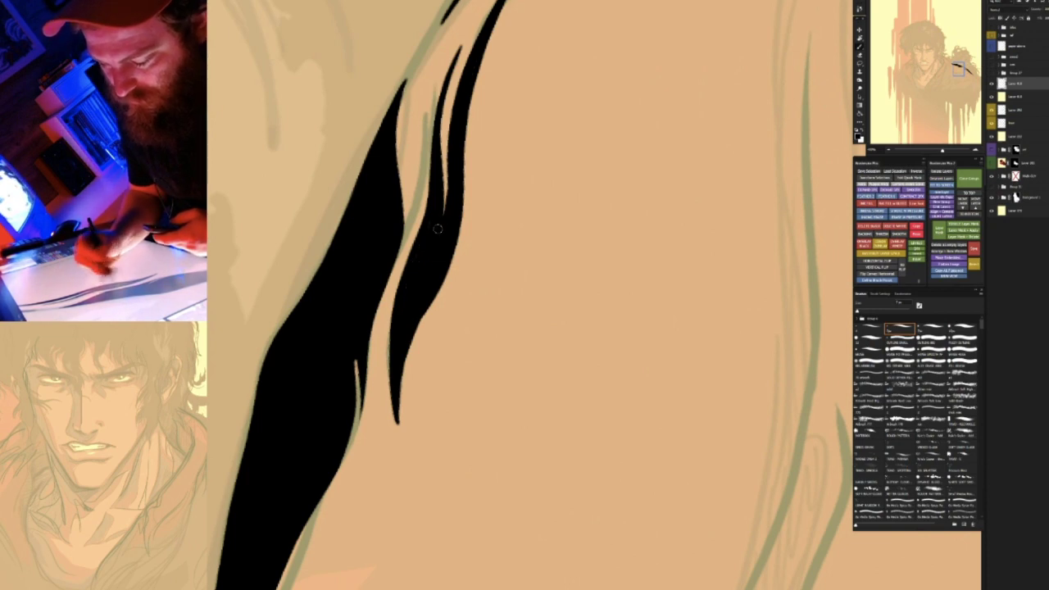
Extend the long tip of the large forked fold with a tapered stroke and add a fine line alongside it
{"action": "left_click_drag", "start_coordinate": [531, 105], "coordinate": [434, 108]}
{"action": "key", "text": "Escape"}
{"action": "mouse_move", "coordinate": [727, 311]}
{"action": "left_mouse_down"}
{"action": "mouse_move", "coordinate": [424, 305]}
{"action": "mouse_move", "coordinate": [565, 453]}
{"action": "left_mouse_up"}
{"action": "key", "text": "r"}
{"action": "left_click_drag", "start_coordinate": [517, 359], "coordinate": [611, 358]}
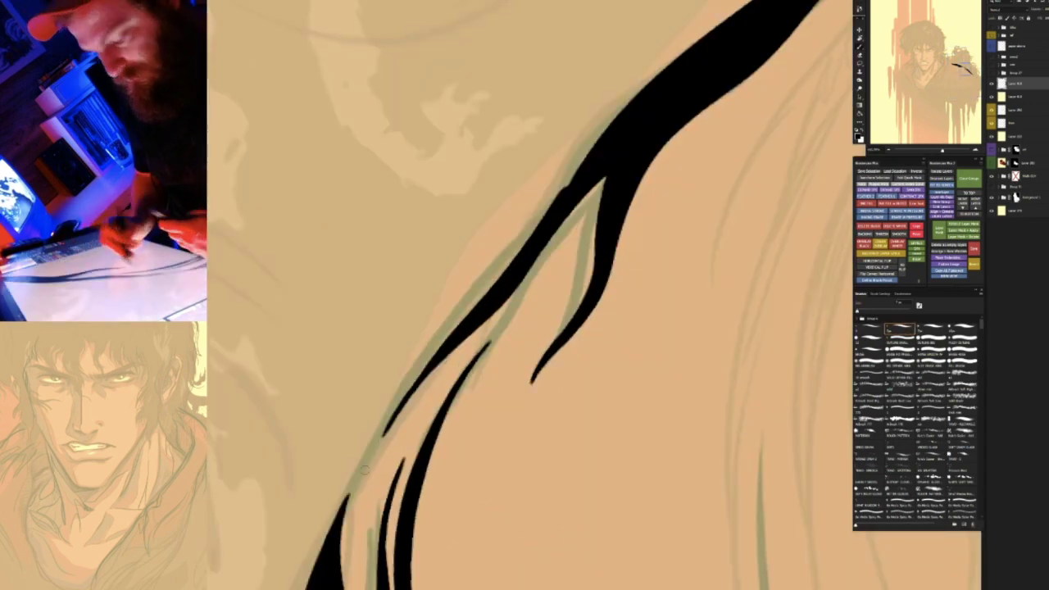
{"action": "left_click_drag", "start_coordinate": [365, 470], "coordinate": [432, 359]}
{"action": "left_click_drag", "start_coordinate": [408, 418], "coordinate": [547, 244]}
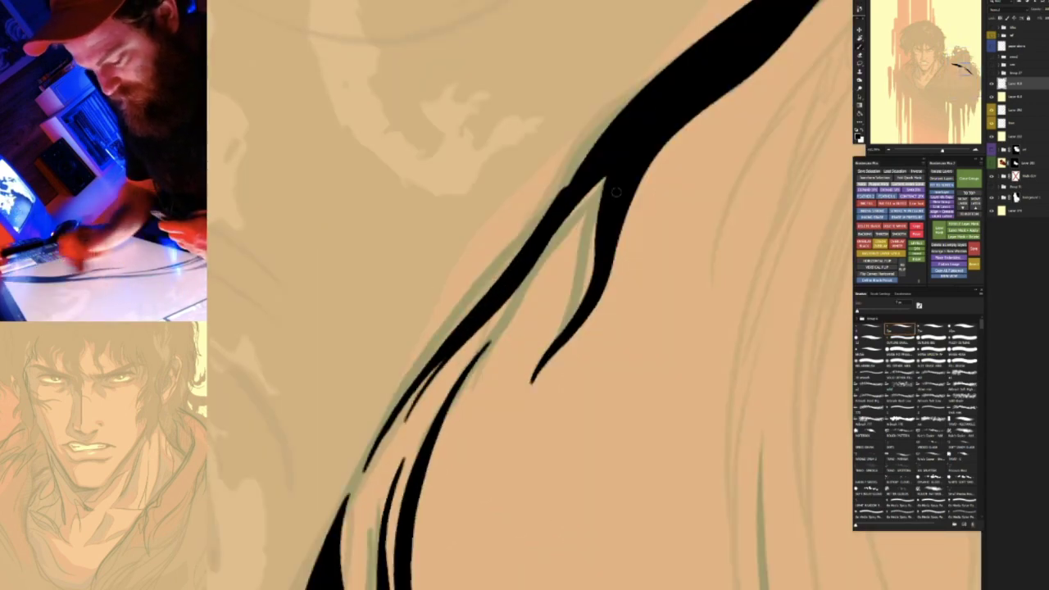
Widen the far end of the solid upper-arm fold with a long tapered stroke and black in the gap
{"action": "left_click_drag", "start_coordinate": [616, 193], "coordinate": [283, 472]}
{"action": "left_click_drag", "start_coordinate": [592, 120], "coordinate": [451, 234]}
{"action": "left_click_drag", "start_coordinate": [487, 187], "coordinate": [291, 434]}
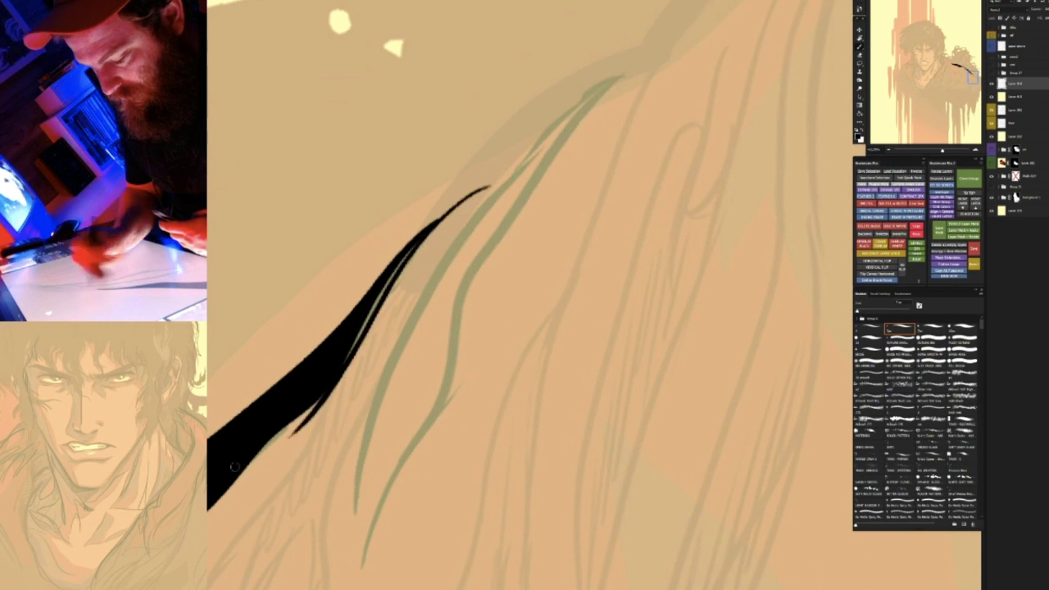
{"action": "left_click_drag", "start_coordinate": [416, 242], "coordinate": [343, 364]}
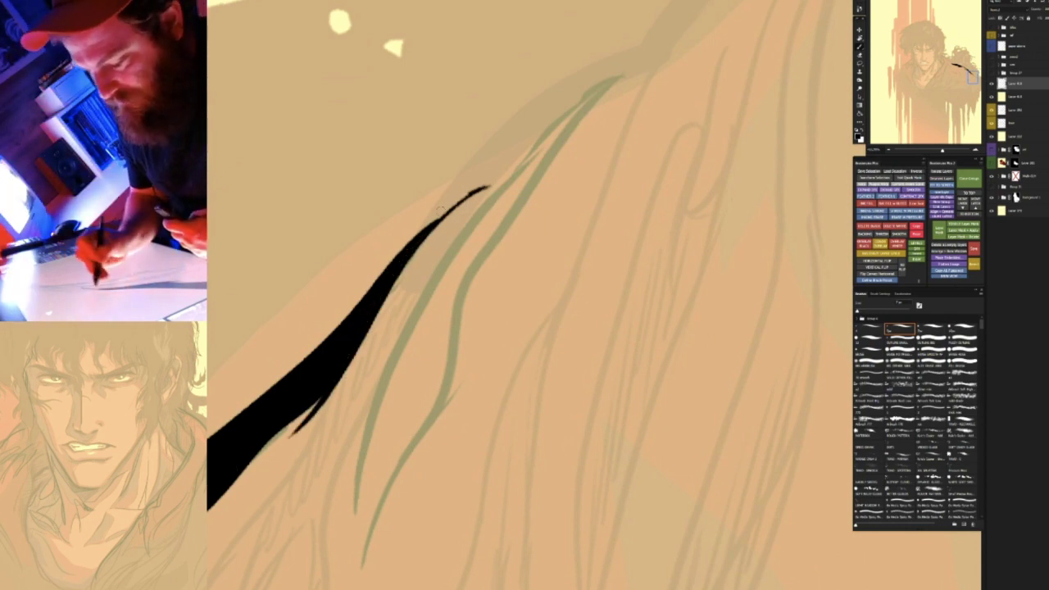
{"action": "left_click_drag", "start_coordinate": [479, 190], "coordinate": [389, 256]}
Trim the upper-arm fold's far tip with the eraser into a thinner, shorter point
{"action": "key", "text": "e"}
{"action": "mouse_move", "coordinate": [432, 216]}
{"action": "left_mouse_down"}
{"action": "mouse_move", "coordinate": [462, 196]}
{"action": "mouse_move", "coordinate": [418, 249]}
{"action": "left_mouse_up"}
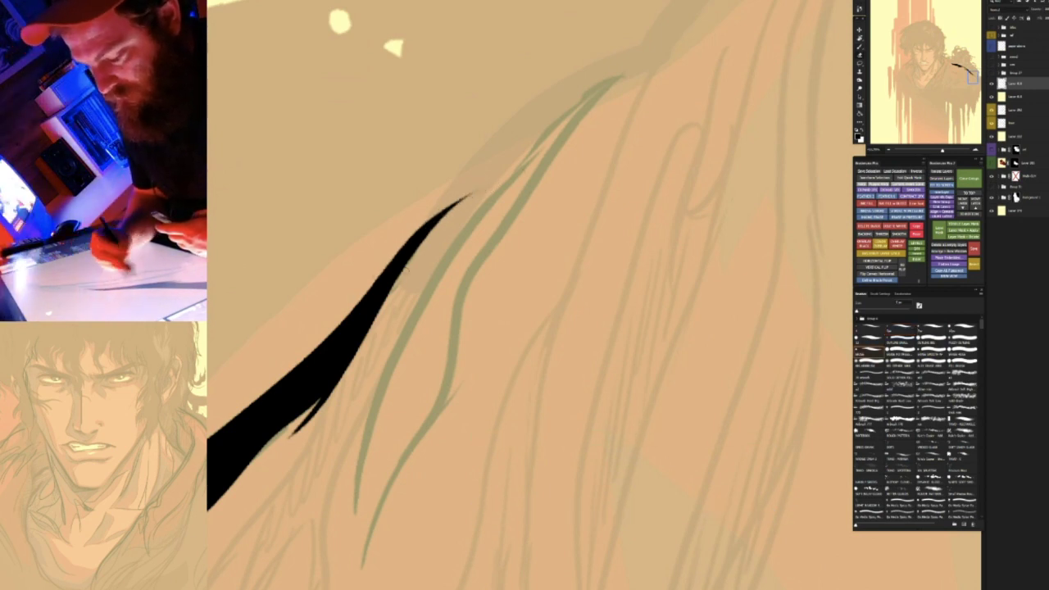
{"action": "mouse_move", "coordinate": [473, 197]}
{"action": "left_mouse_down"}
{"action": "mouse_move", "coordinate": [360, 363]}
{"action": "mouse_move", "coordinate": [403, 269]}
{"action": "left_mouse_up"}
{"action": "key", "text": "ctrl+z"}
{"action": "key", "text": "ctrl+z"}
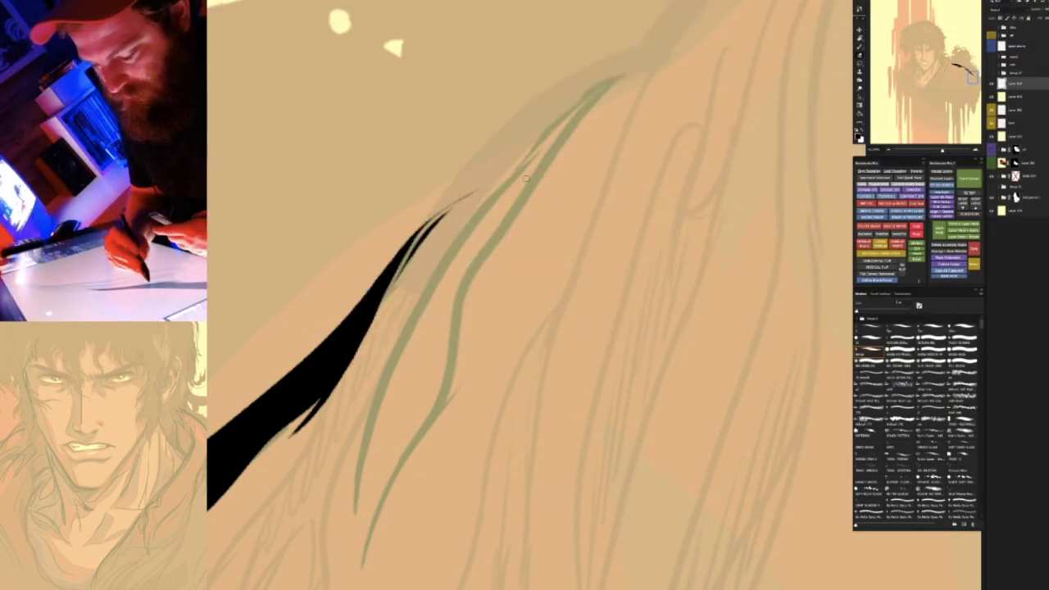
{"action": "key", "text": "ctrl+z"}
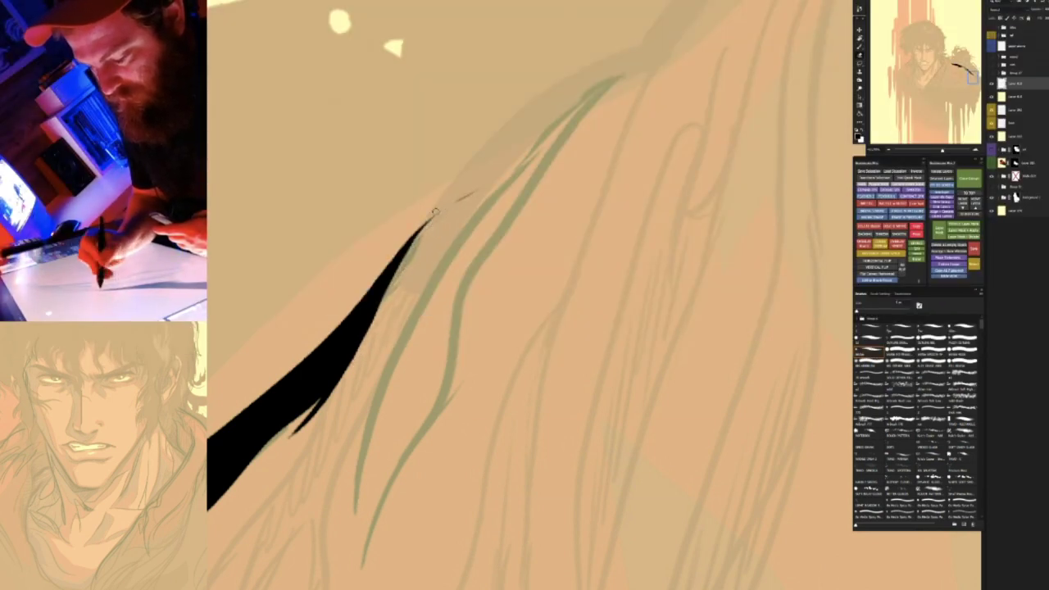
Outline the leaf-shaped fold beyond the upper-arm fold with two curved black strokes and erase the overshoot at its lower point
{"action": "key", "text": "ctrl+0"}
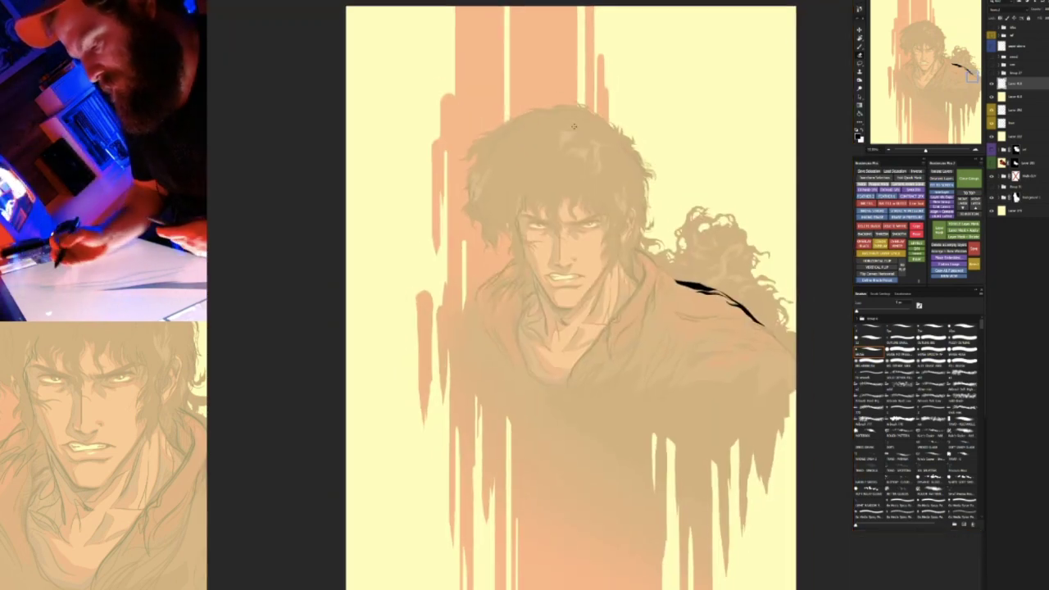
{"action": "mouse_move", "coordinate": [735, 330]}
{"action": "left_mouse_down"}
{"action": "mouse_move", "coordinate": [588, 320]}
{"action": "mouse_move", "coordinate": [628, 282]}
{"action": "left_mouse_up"}
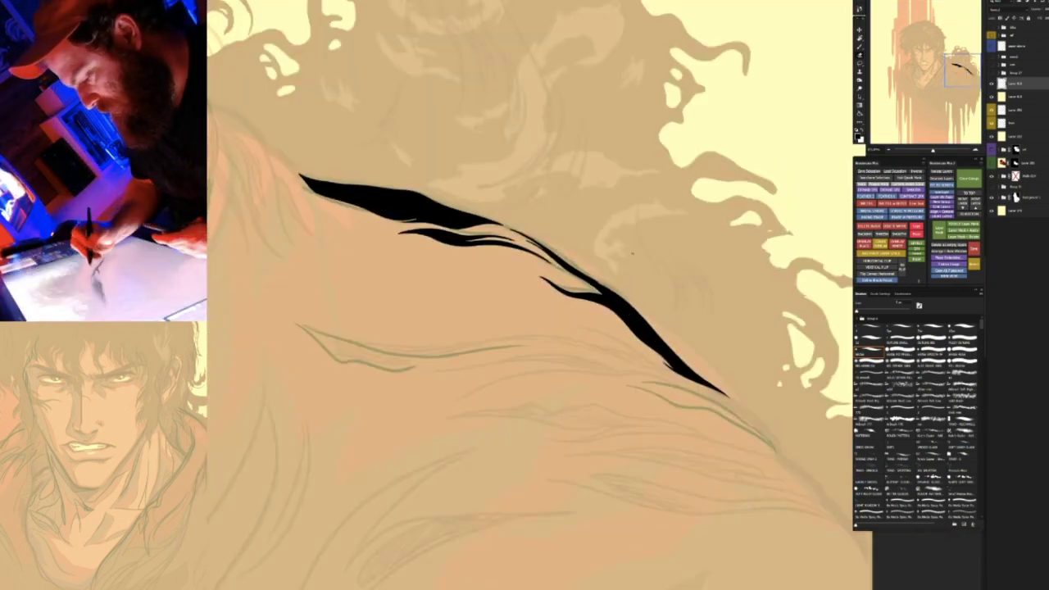
{"action": "key", "text": "r"}
{"action": "mouse_move", "coordinate": [660, 434]}
{"action": "left_mouse_down"}
{"action": "mouse_move", "coordinate": [702, 181]}
{"action": "mouse_move", "coordinate": [639, 176]}
{"action": "mouse_move", "coordinate": [590, 276]}
{"action": "mouse_move", "coordinate": [620, 277]}
{"action": "left_mouse_up"}
{"action": "key", "text": "r"}
{"action": "left_click_drag", "start_coordinate": [632, 225], "coordinate": [609, 216]}
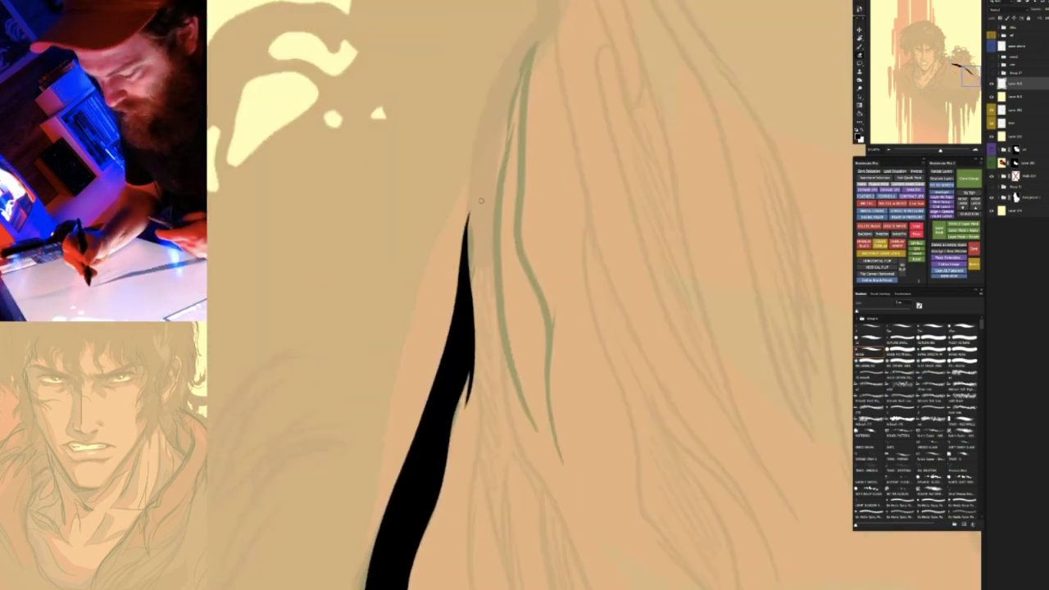
{"action": "left_click", "coordinate": [899, 329]}
{"action": "mouse_move", "coordinate": [536, 41]}
{"action": "left_mouse_down"}
{"action": "mouse_move", "coordinate": [517, 86]}
{"action": "mouse_move", "coordinate": [495, 211]}
{"action": "mouse_move", "coordinate": [497, 385]}
{"action": "mouse_move", "coordinate": [568, 451]}
{"action": "left_mouse_up"}
{"action": "mouse_move", "coordinate": [524, 96]}
{"action": "left_mouse_down"}
{"action": "mouse_move", "coordinate": [516, 240]}
{"action": "mouse_move", "coordinate": [591, 483]}
{"action": "left_mouse_up"}
{"action": "key", "text": "r"}
{"action": "left_click_drag", "start_coordinate": [696, 467], "coordinate": [530, 466]}
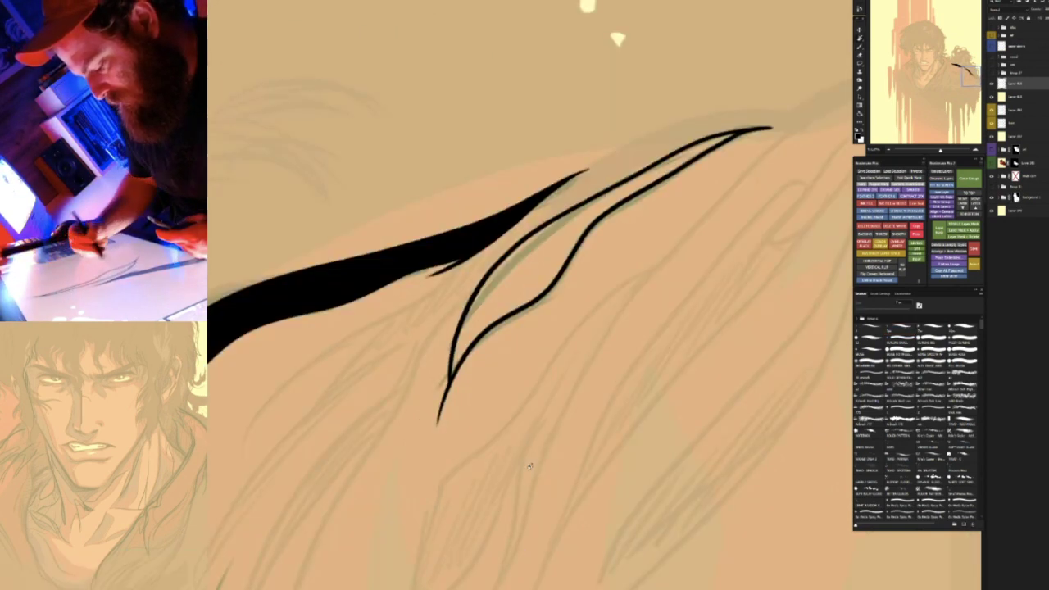
{"action": "mouse_move", "coordinate": [447, 410]}
{"action": "left_mouse_down"}
{"action": "mouse_move", "coordinate": [436, 440]}
{"action": "mouse_move", "coordinate": [439, 413]}
{"action": "left_mouse_up"}
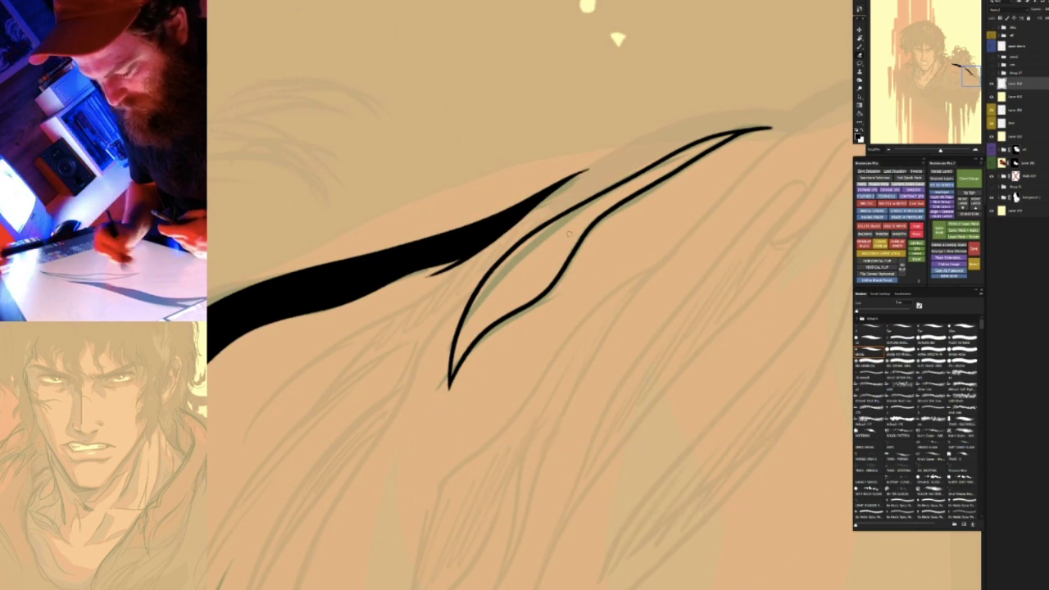
Select the leaf-shaped fold's interior with the Magic Wand and fill it with solid black
{"action": "key", "text": "r"}
{"action": "left_click_drag", "start_coordinate": [570, 234], "coordinate": [524, 253]}
{"action": "key", "text": "w"}
{"action": "left_click", "coordinate": [516, 287]}
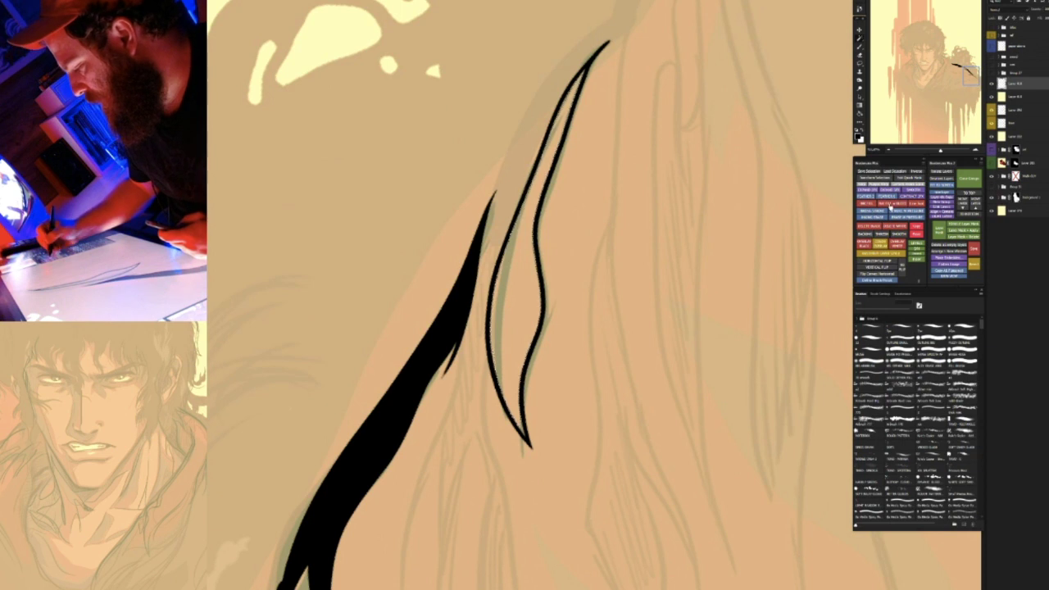
{"action": "left_click", "coordinate": [890, 207]}
{"action": "left_click", "coordinate": [551, 173]}
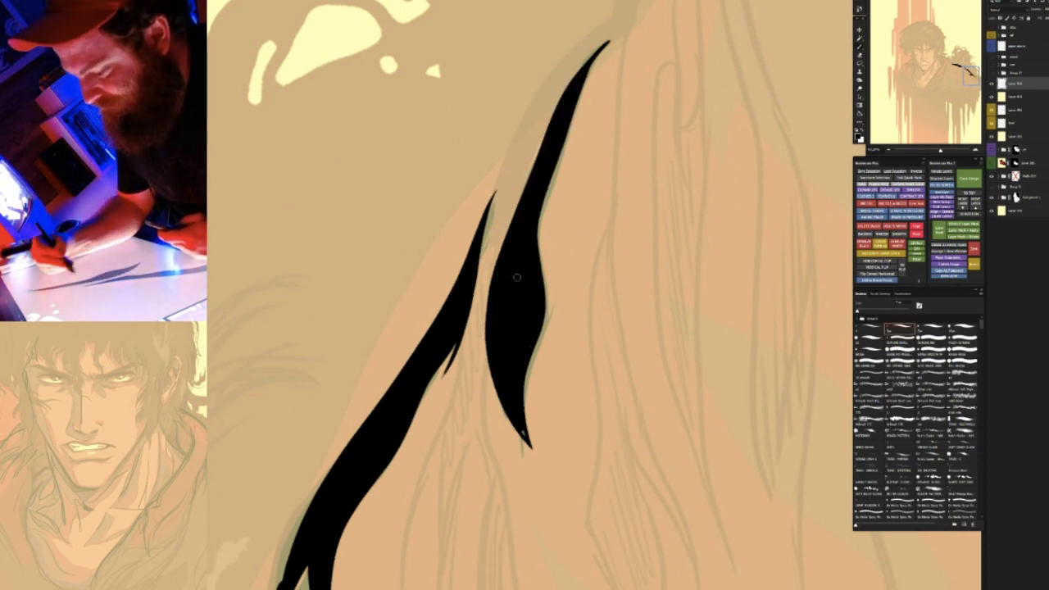
Reveal the full-colour artwork and apply a bright red colour overlay to the inked folds layer
{"action": "key", "text": "Escape"}
{"action": "key", "text": "ctrl+0"}
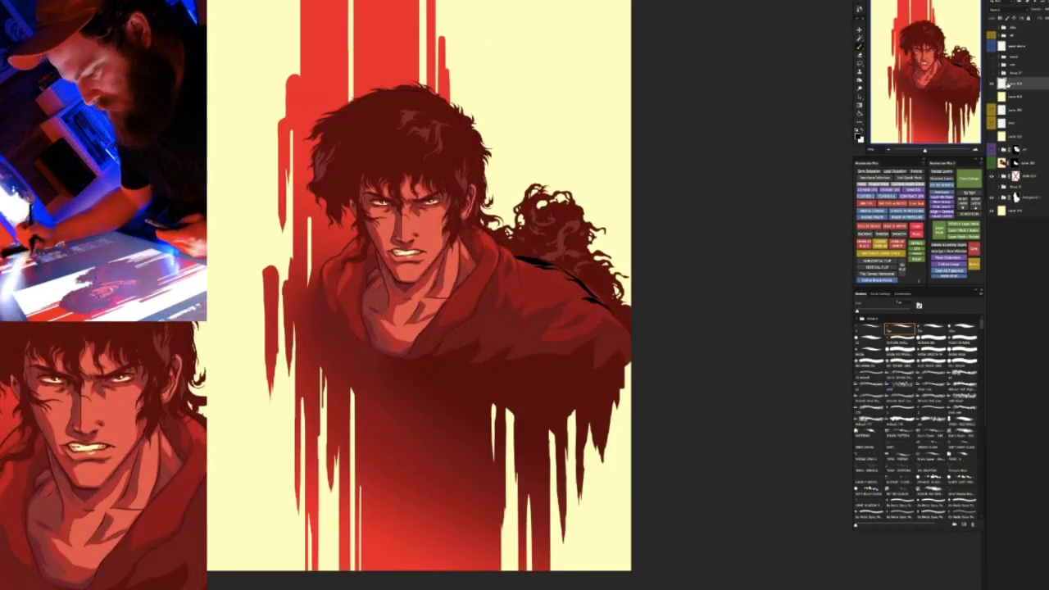
{"action": "left_click", "coordinate": [881, 244]}
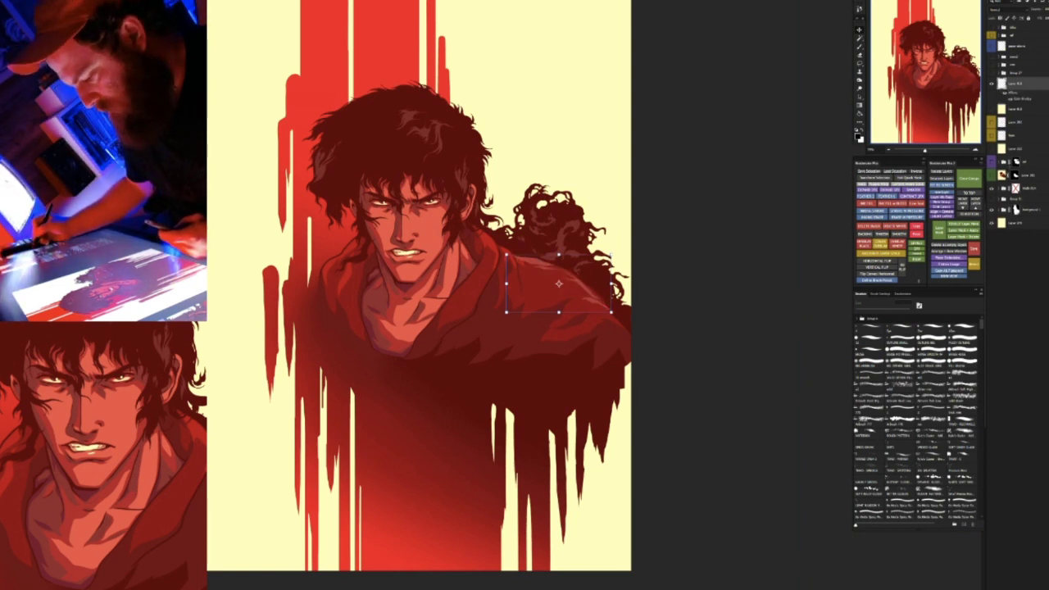
Nudge the whole red folds layer slightly toward the outer contour of the shoulder
{"action": "key", "text": "r"}
{"action": "left_click_drag", "start_coordinate": [693, 433], "coordinate": [706, 233]}
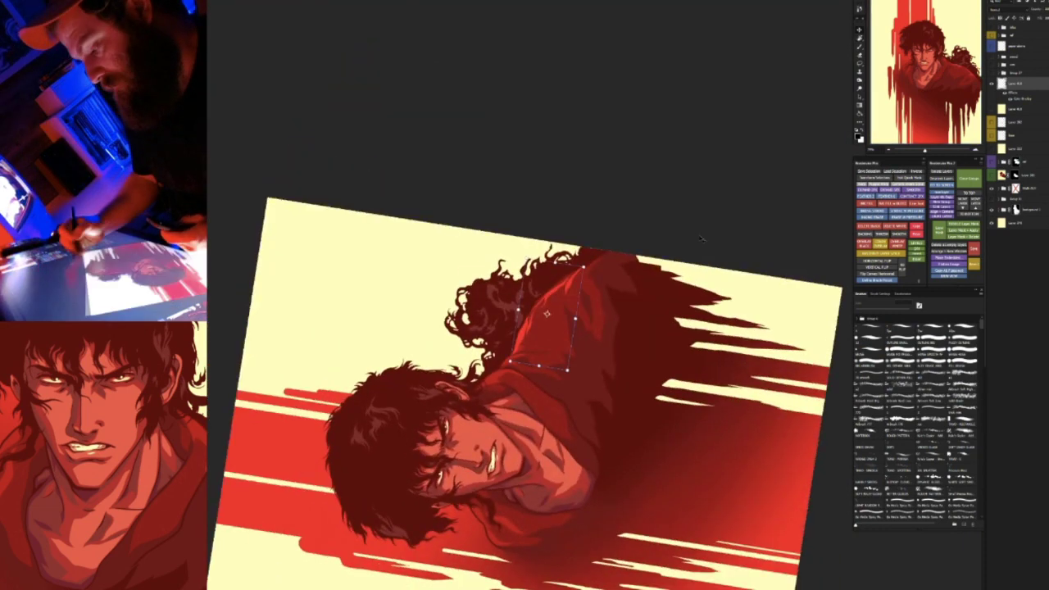
{"action": "key", "text": "Return"}
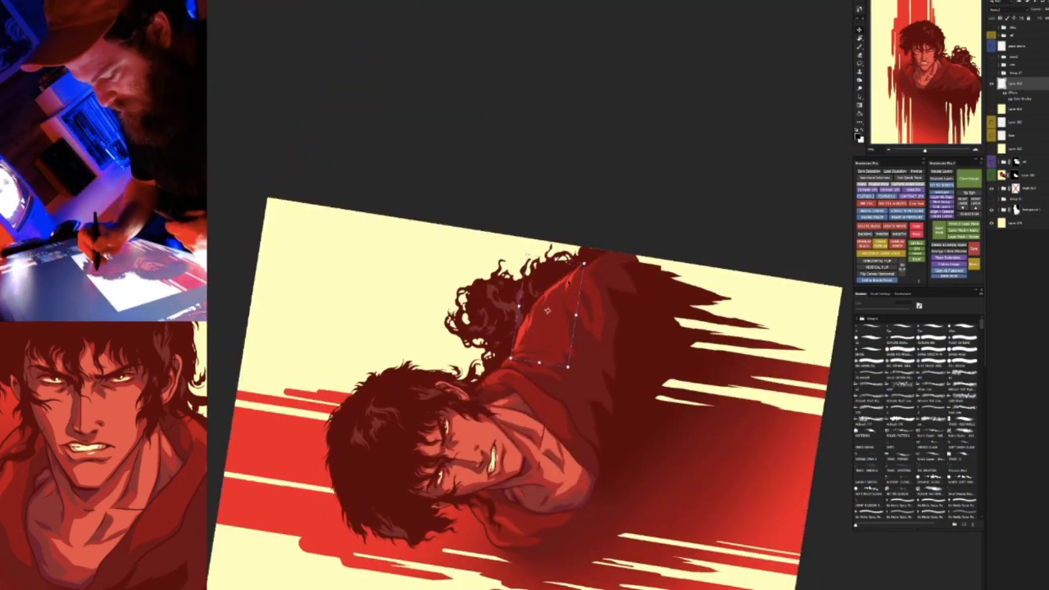
Lasso the separate leaf-shaped fold near the end of the arm, adjust its position with the Move tool and deselect it
{"action": "scroll", "coordinate": [554, 290], "scroll_direction": "up", "scroll_amount": 6}
{"action": "key", "text": "r"}
{"action": "key", "text": "b"}
{"action": "mouse_move", "coordinate": [631, 327]}
{"action": "left_mouse_down"}
{"action": "mouse_move", "coordinate": [631, 269]}
{"action": "mouse_move", "coordinate": [581, 412]}
{"action": "left_mouse_up"}
{"action": "key", "text": "l"}
{"action": "mouse_move", "coordinate": [497, 273]}
{"action": "left_mouse_down"}
{"action": "mouse_move", "coordinate": [541, 395]}
{"action": "mouse_move", "coordinate": [489, 216]}
{"action": "mouse_move", "coordinate": [496, 269]}
{"action": "left_mouse_up"}
{"action": "key", "text": "v"}
{"action": "left_click_drag", "start_coordinate": [509, 223], "coordinate": [510, 234]}
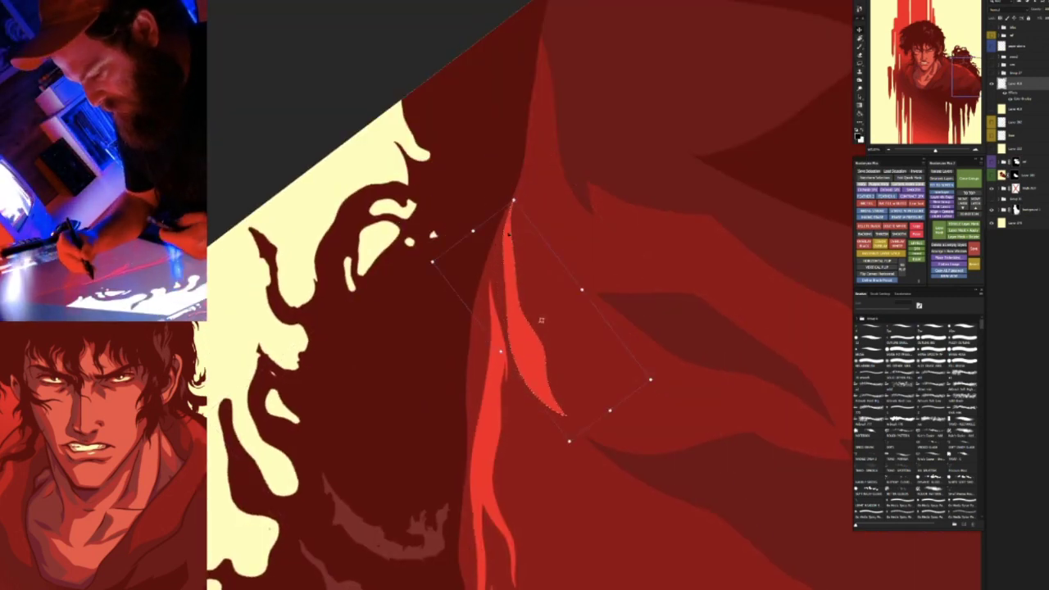
{"action": "key", "text": "ctrl+d"}
{"action": "key", "text": "Escape"}
Fine-tune the position of the red folds layer so the highlights follow the shoulder's edge
{"action": "scroll", "coordinate": [510, 234], "scroll_direction": "down", "scroll_amount": 6}
{"action": "mouse_move", "coordinate": [775, 260]}
{"action": "left_mouse_down"}
{"action": "mouse_move", "coordinate": [664, 241]}
{"action": "mouse_move", "coordinate": [638, 251]}
{"action": "left_mouse_up"}
{"action": "left_click_drag", "start_coordinate": [583, 286], "coordinate": [665, 258]}
{"action": "key", "text": "r"}
{"action": "left_click_drag", "start_coordinate": [662, 302], "coordinate": [590, 391]}
{"action": "left_click_drag", "start_coordinate": [655, 157], "coordinate": [588, 283]}
{"action": "left_click_drag", "start_coordinate": [578, 212], "coordinate": [567, 202]}
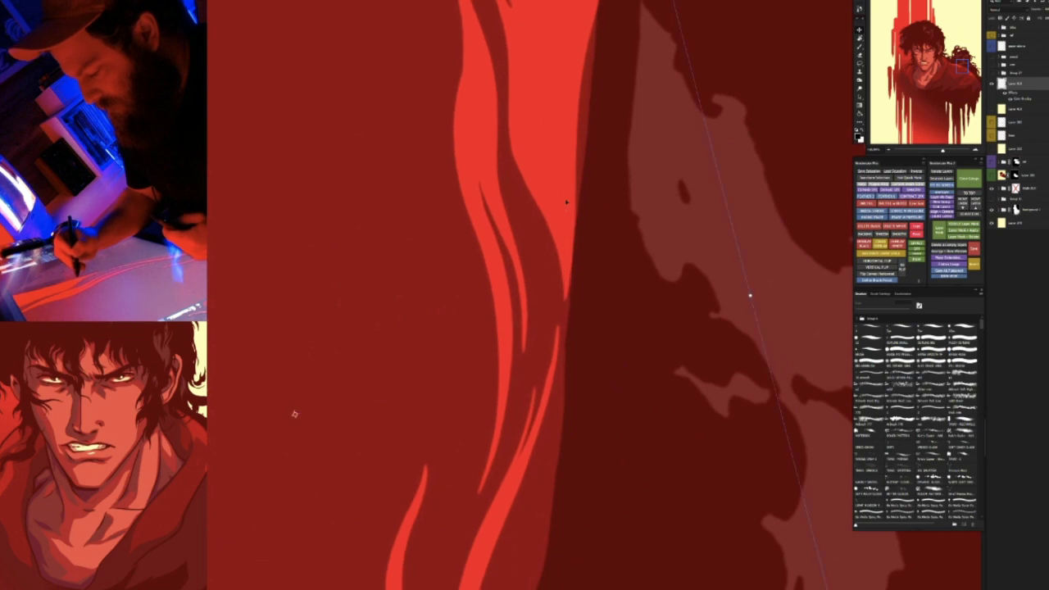
{"action": "key", "text": "Escape"}
{"action": "key", "text": "ctrl+0"}
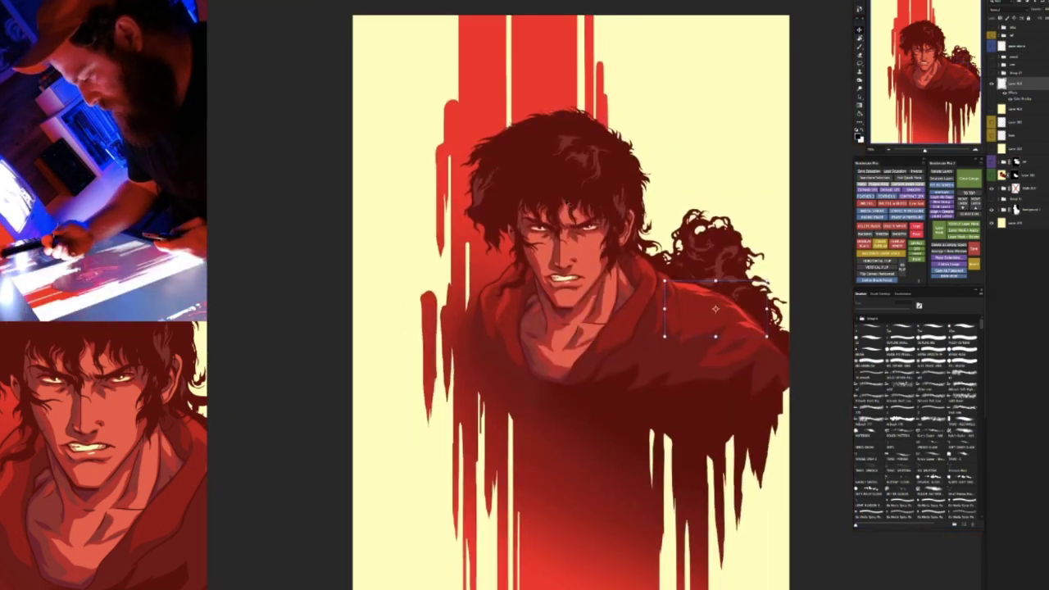
{"action": "left_click_drag", "start_coordinate": [728, 295], "coordinate": [689, 267]}
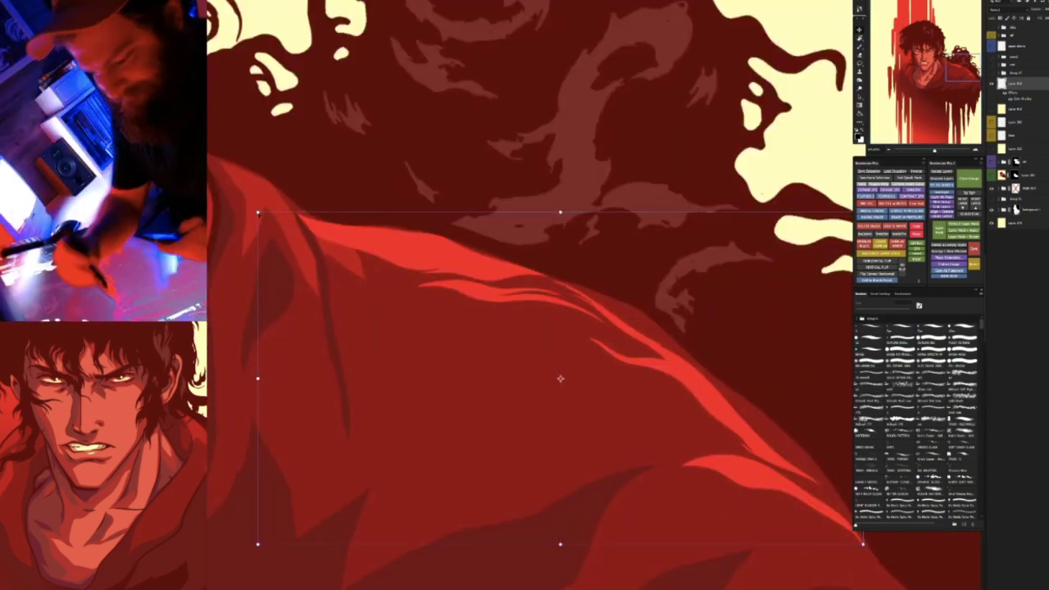
{"action": "left_click_drag", "start_coordinate": [259, 213], "coordinate": [260, 213]}
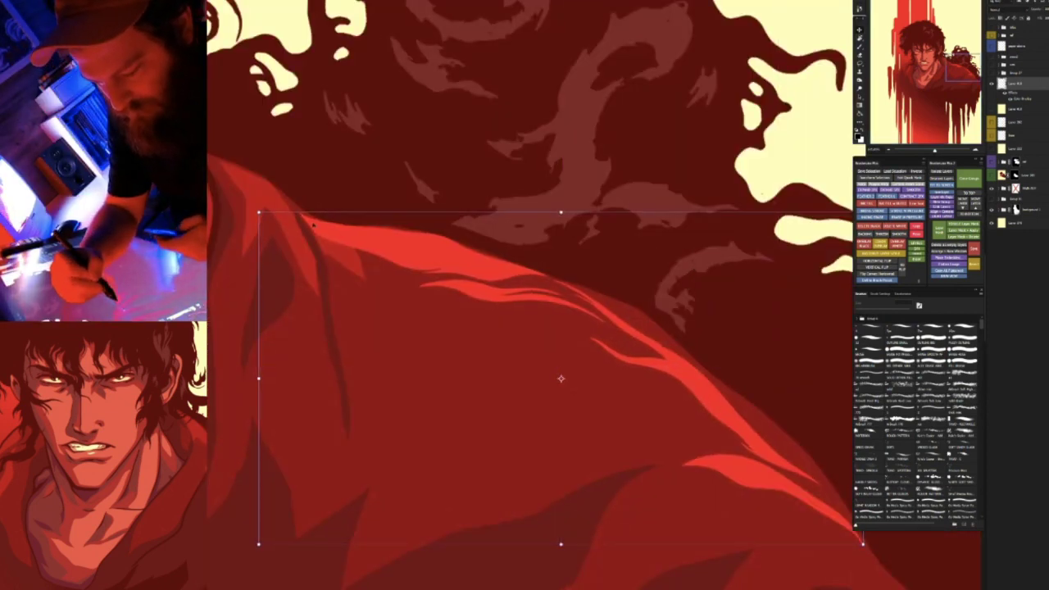
Select the shoulder's middle shading layer and erase stray shading beside the pointed tip of the bright red highlight
{"action": "left_click_drag", "start_coordinate": [441, 284], "coordinate": [646, 315]}
{"action": "left_click_drag", "start_coordinate": [639, 426], "coordinate": [658, 192]}
{"action": "left_click_drag", "start_coordinate": [574, 368], "coordinate": [620, 193]}
{"action": "left_click_drag", "start_coordinate": [696, 170], "coordinate": [637, 125]}
{"action": "left_click", "coordinate": [530, 144]}
{"action": "key", "text": "b"}
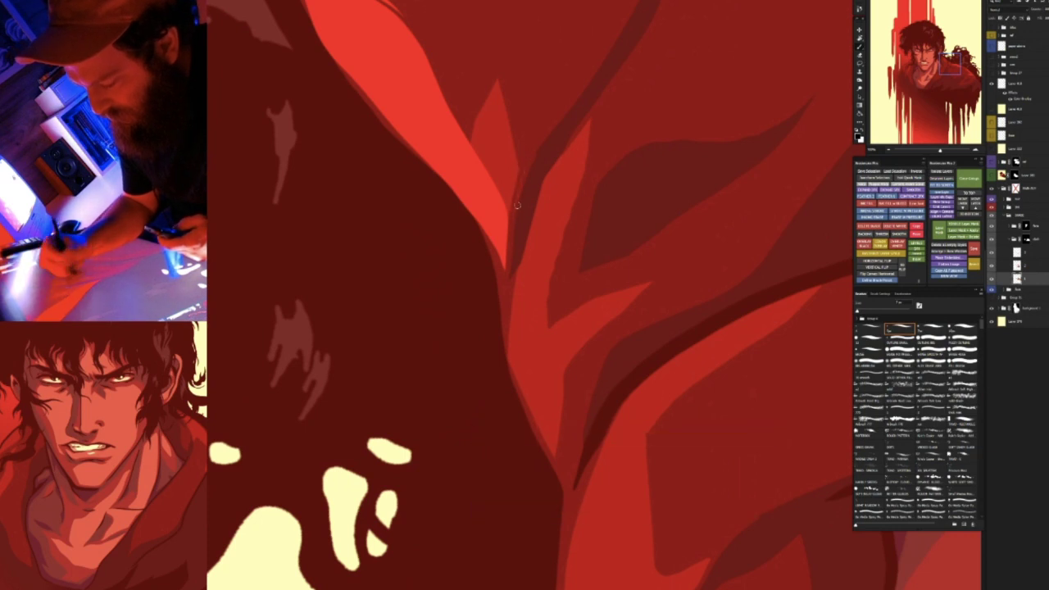
{"action": "key", "text": "v"}
{"action": "left_click", "coordinate": [504, 218]}
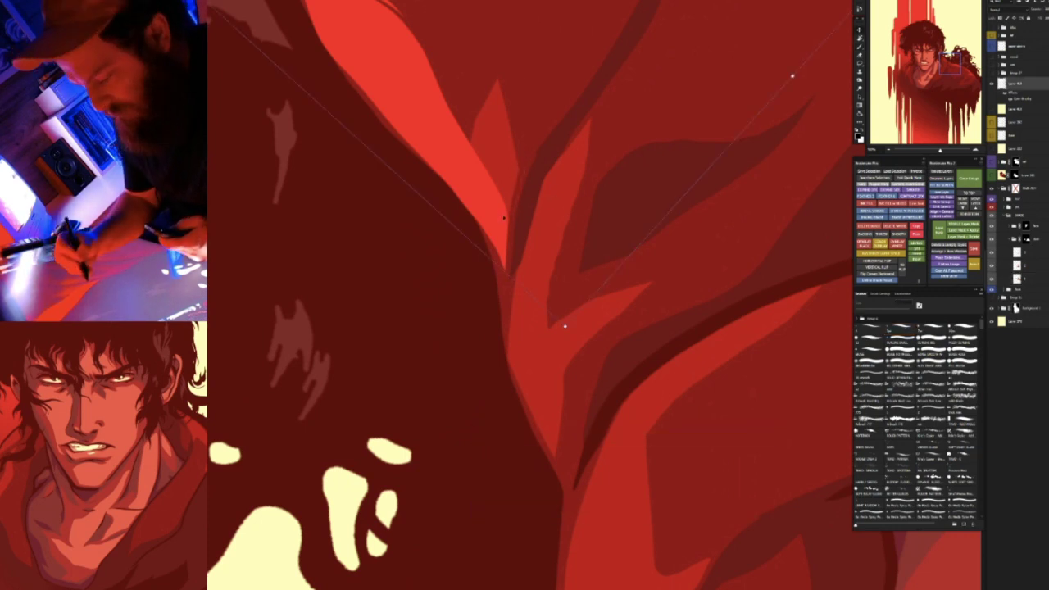
{"action": "left_click", "coordinate": [525, 221]}
{"action": "key", "text": "e"}
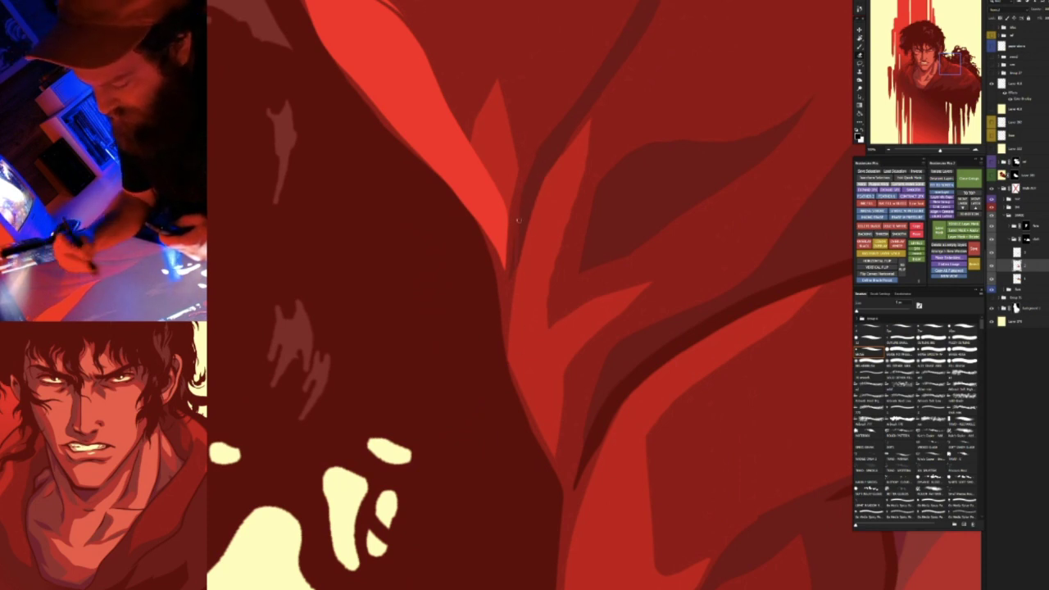
Brush a thin shadow edge onto the shading layer along the fold between the collar and the highlight's tip
{"action": "mouse_move", "coordinate": [542, 172]}
{"action": "left_mouse_down"}
{"action": "mouse_move", "coordinate": [744, 386]}
{"action": "mouse_move", "coordinate": [494, 375]}
{"action": "left_mouse_up"}
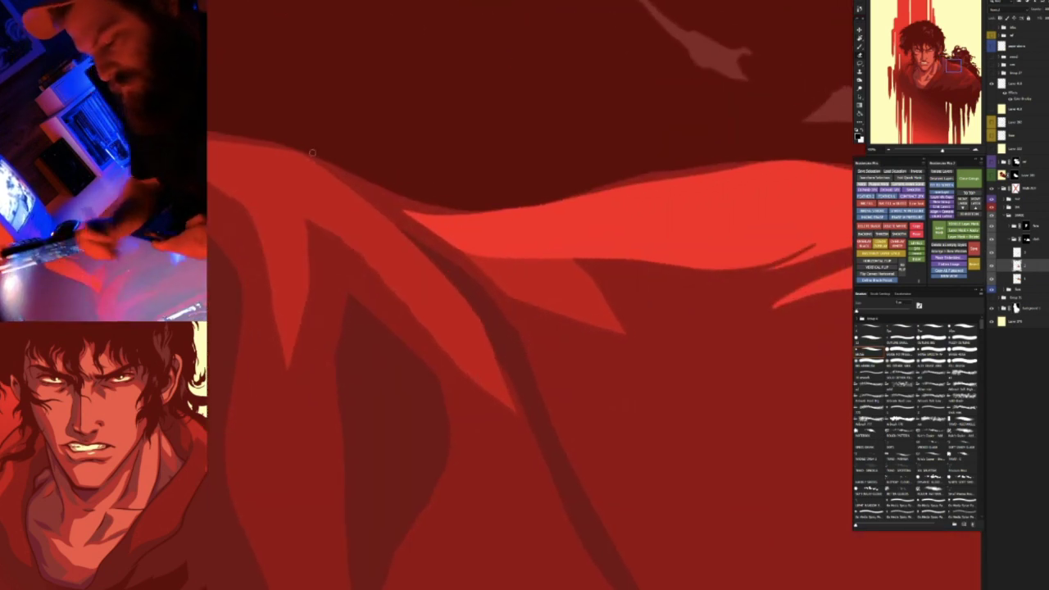
{"action": "key", "text": "b"}
{"action": "left_click_drag", "start_coordinate": [324, 164], "coordinate": [440, 259]}
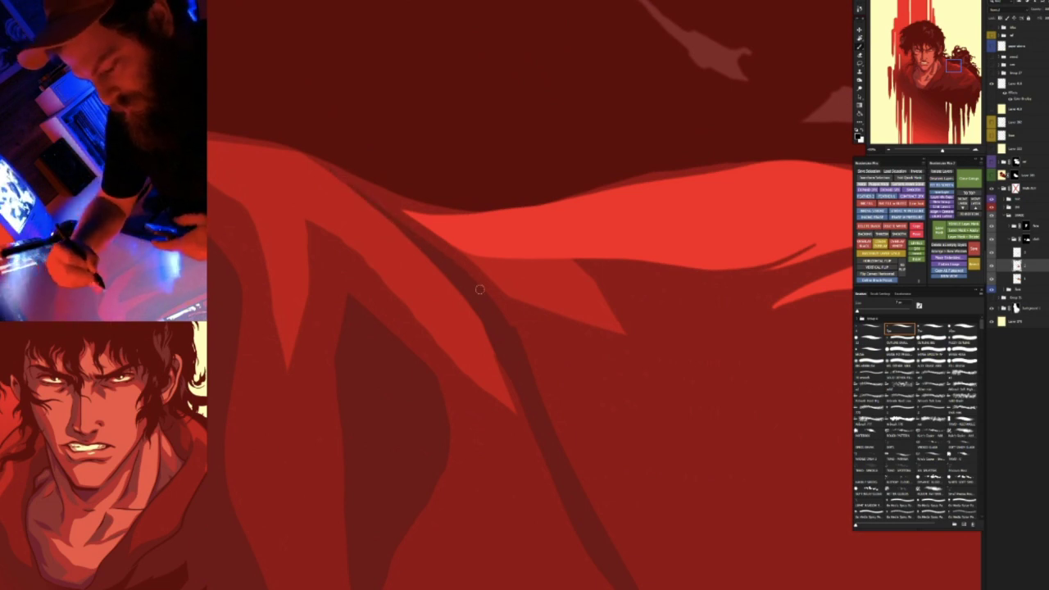
{"action": "key", "text": "r"}
{"action": "left_click_drag", "start_coordinate": [440, 127], "coordinate": [477, 61]}
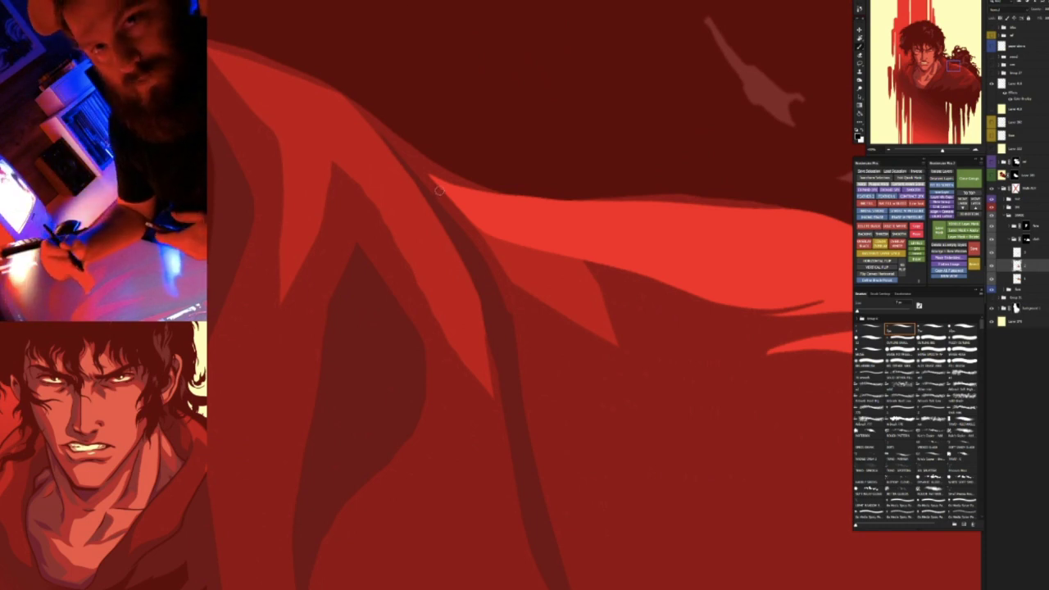
Select the bright red highlight layer and paint a thin highlight along the outer edge of the fold nearest the collar
{"action": "key", "text": "r"}
{"action": "left_click_drag", "start_coordinate": [442, 145], "coordinate": [459, 98]}
{"action": "left_click", "coordinate": [524, 203], "text": "ctrl"}
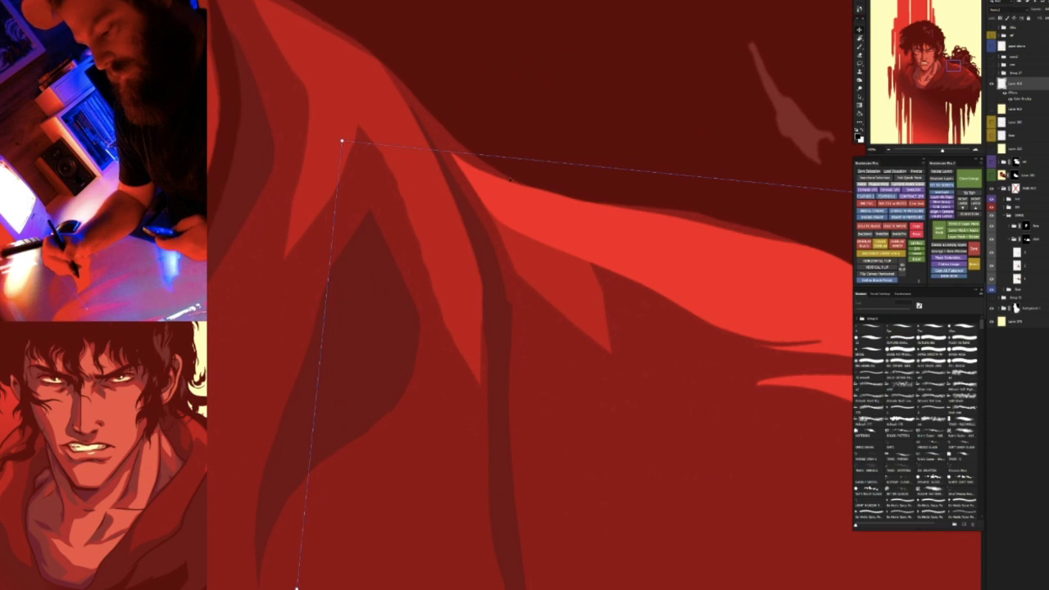
{"action": "key", "text": "b"}
{"action": "mouse_move", "coordinate": [374, 63]}
{"action": "left_mouse_down"}
{"action": "mouse_move", "coordinate": [454, 208]}
{"action": "mouse_move", "coordinate": [463, 275]}
{"action": "left_mouse_up"}
{"action": "mouse_move", "coordinate": [378, 65]}
{"action": "left_mouse_down"}
{"action": "mouse_move", "coordinate": [451, 190]}
{"action": "mouse_move", "coordinate": [464, 283]}
{"action": "left_mouse_up"}
Paint a second curved stroke inside that fold to outline the inner side of the new highlight
{"action": "key", "text": "r"}
{"action": "left_click_drag", "start_coordinate": [597, 407], "coordinate": [608, 200]}
{"action": "key", "text": "space"}
{"action": "mouse_move", "coordinate": [650, 404]}
{"action": "left_mouse_down"}
{"action": "mouse_move", "coordinate": [512, 221]}
{"action": "mouse_move", "coordinate": [490, 223]}
{"action": "mouse_move", "coordinate": [475, 261]}
{"action": "left_mouse_up"}
{"action": "key", "text": "e"}
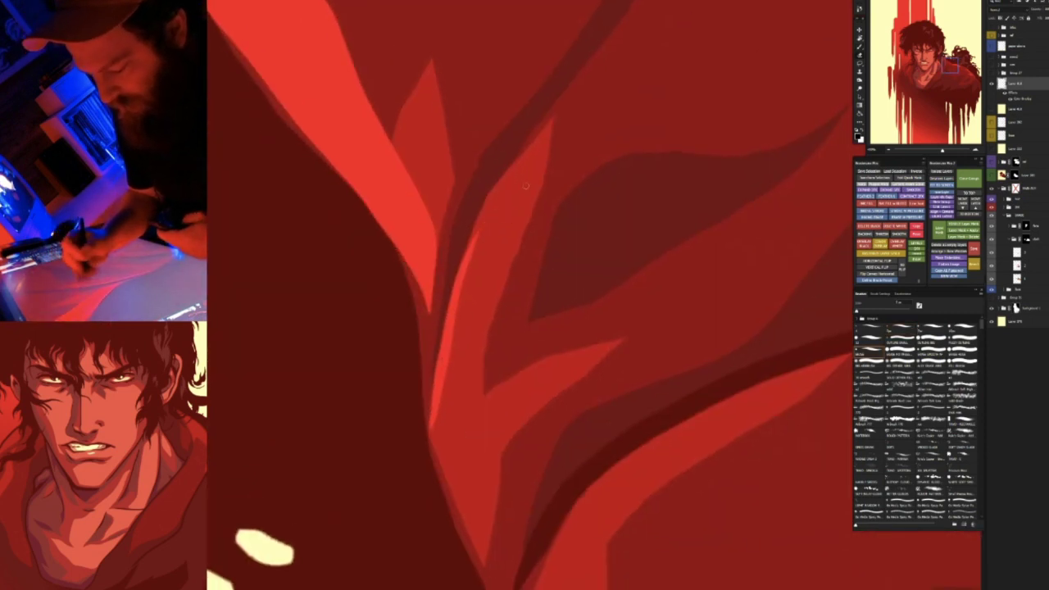
{"action": "key", "text": "space"}
{"action": "left_click_drag", "start_coordinate": [552, 238], "coordinate": [616, 115]}
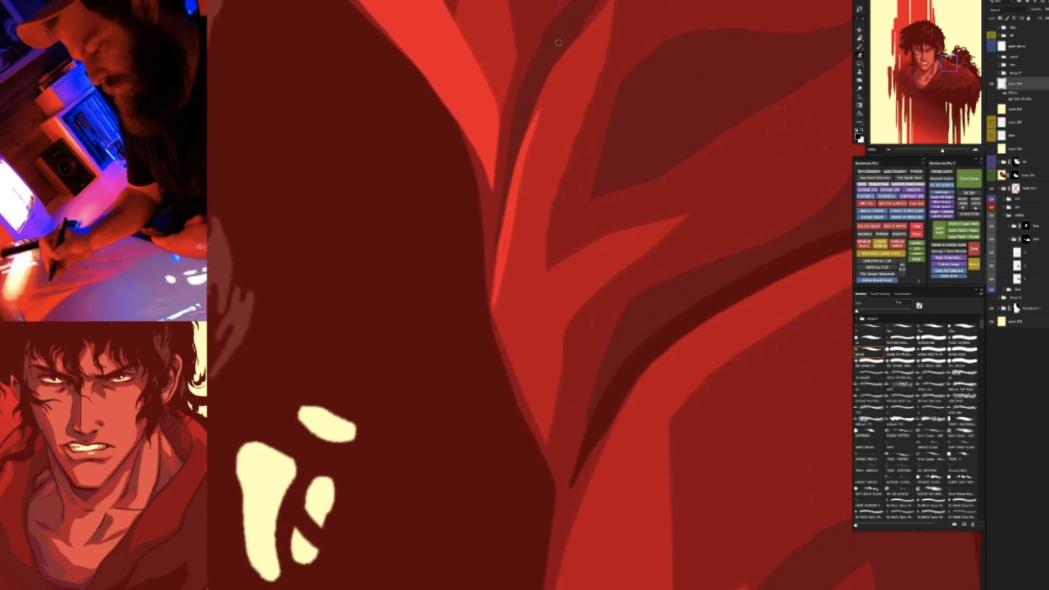
{"action": "key", "text": "b"}
{"action": "left_click_drag", "start_coordinate": [549, 80], "coordinate": [522, 373]}
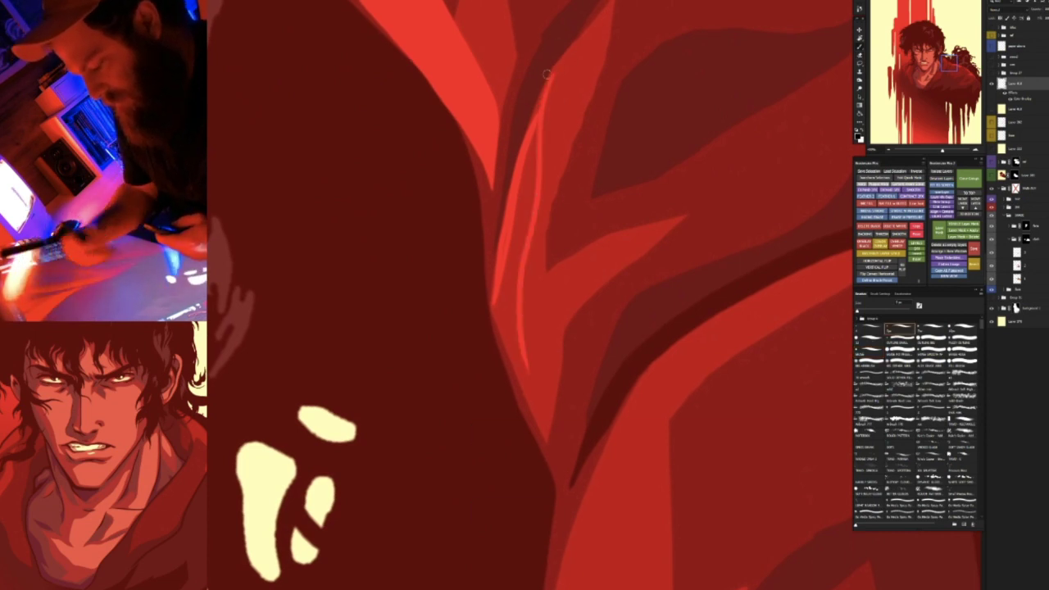
Rework the upper tip of the outlined highlight with alternating eraser and brush strokes
{"action": "left_click", "coordinate": [869, 352]}
{"action": "left_click_drag", "start_coordinate": [557, 69], "coordinate": [541, 107]}
{"action": "key", "text": "b"}
{"action": "left_click_drag", "start_coordinate": [558, 71], "coordinate": [524, 142]}
{"action": "key", "text": "e"}
{"action": "left_click_drag", "start_coordinate": [559, 68], "coordinate": [544, 90]}
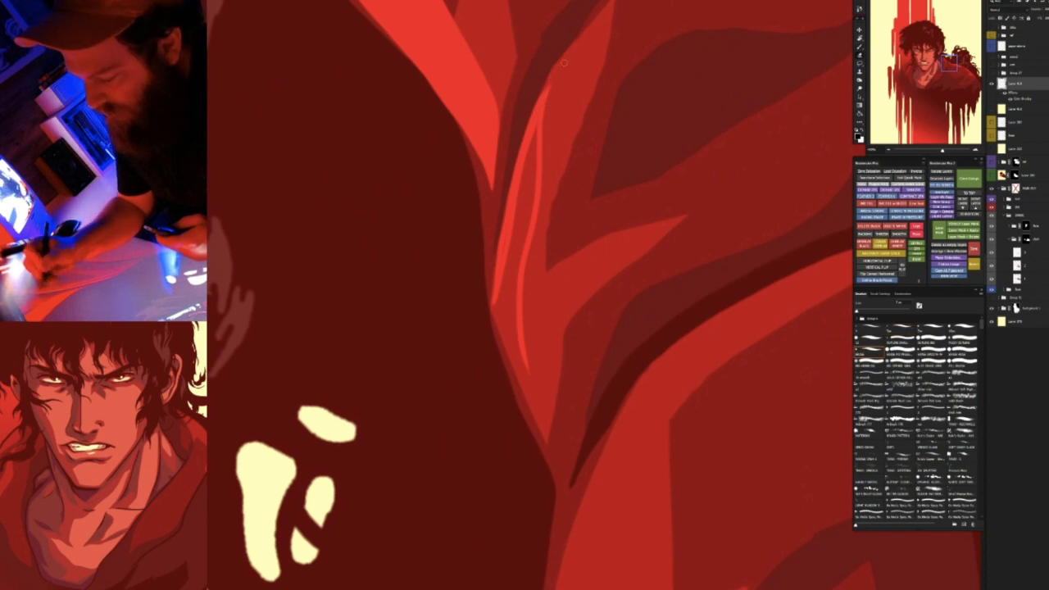
Join the highlight's two contours at its lower end and trim the outer edge with the eraser
{"action": "left_click", "coordinate": [899, 329]}
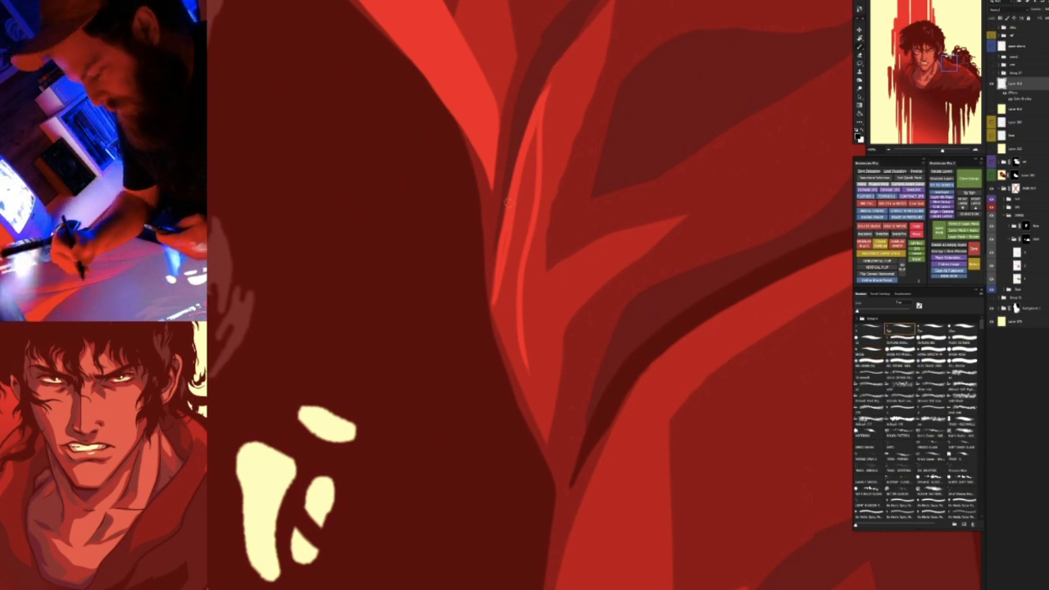
{"action": "left_click_drag", "start_coordinate": [495, 305], "coordinate": [531, 384]}
{"action": "key", "text": "e"}
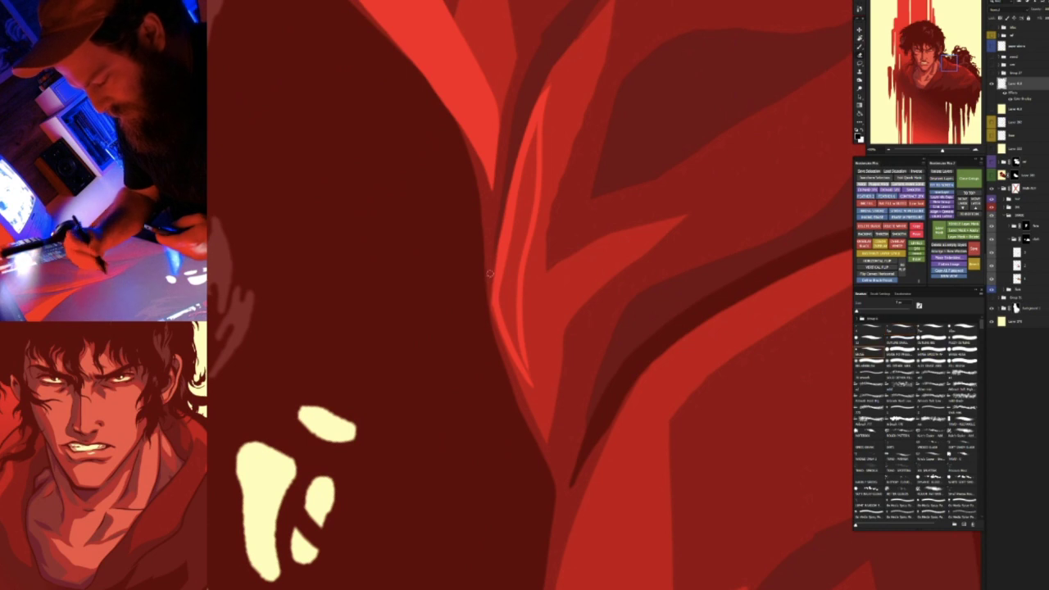
{"action": "left_click_drag", "start_coordinate": [493, 269], "coordinate": [489, 278]}
{"action": "key", "text": "r"}
{"action": "left_click_drag", "start_coordinate": [581, 209], "coordinate": [633, 320]}
{"action": "left_click_drag", "start_coordinate": [490, 300], "coordinate": [481, 316]}
Fill the outlined fold highlight with solid bright red from its lower point up to its tapered tip
{"action": "key", "text": "r"}
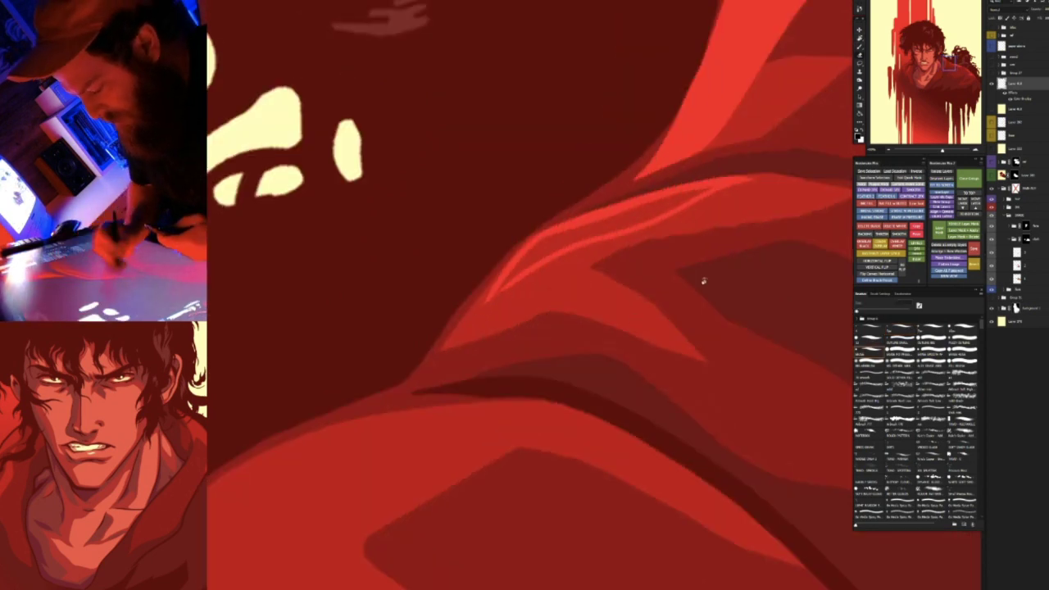
{"action": "left_click_drag", "start_coordinate": [703, 281], "coordinate": [704, 270]}
{"action": "key", "text": "b"}
{"action": "mouse_move", "coordinate": [502, 295]}
{"action": "left_mouse_down"}
{"action": "mouse_move", "coordinate": [571, 241]}
{"action": "mouse_move", "coordinate": [560, 238]}
{"action": "mouse_move", "coordinate": [518, 283]}
{"action": "left_mouse_up"}
{"action": "key", "text": "e"}
{"action": "key", "text": "r"}
{"action": "left_click_drag", "start_coordinate": [705, 257], "coordinate": [695, 228]}
{"action": "key", "text": "b"}
{"action": "left_click_drag", "start_coordinate": [515, 272], "coordinate": [573, 222]}
{"action": "mouse_move", "coordinate": [516, 271]}
{"action": "left_mouse_down"}
{"action": "mouse_move", "coordinate": [538, 244]}
{"action": "mouse_move", "coordinate": [578, 224]}
{"action": "left_mouse_up"}
{"action": "left_click_drag", "start_coordinate": [525, 253], "coordinate": [576, 217]}
{"action": "left_click_drag", "start_coordinate": [652, 241], "coordinate": [590, 320]}
{"action": "mouse_move", "coordinate": [611, 235]}
{"action": "left_mouse_down"}
{"action": "mouse_move", "coordinate": [519, 306]}
{"action": "mouse_move", "coordinate": [578, 251]}
{"action": "left_mouse_up"}
{"action": "mouse_move", "coordinate": [556, 272]}
{"action": "left_mouse_down"}
{"action": "mouse_move", "coordinate": [598, 239]}
{"action": "mouse_move", "coordinate": [588, 250]}
{"action": "left_mouse_up"}
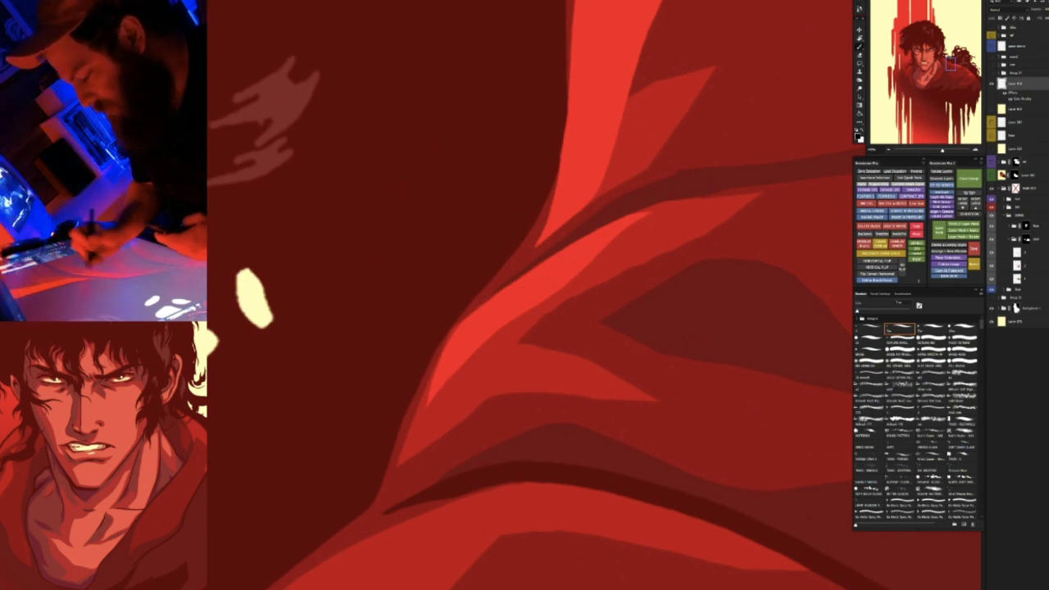
Examine the new shoulder highlights against the whole illustration
{"action": "key", "text": "r"}
{"action": "left_click_drag", "start_coordinate": [591, 195], "coordinate": [677, 352]}
{"action": "key", "text": "b"}
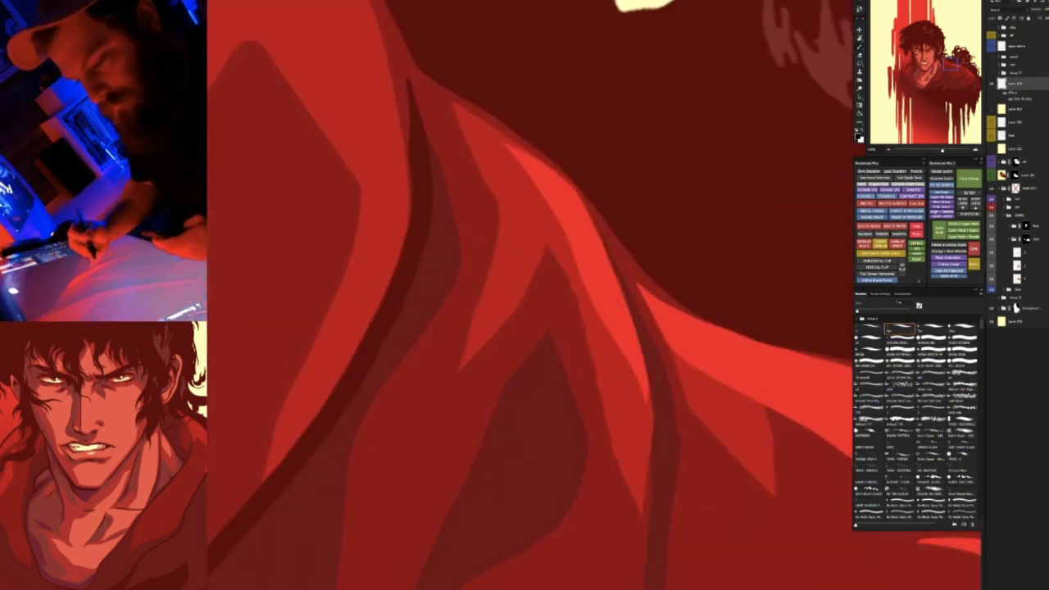
{"action": "key", "text": "ctrl+0"}
{"action": "key", "text": "ctrl+minus"}
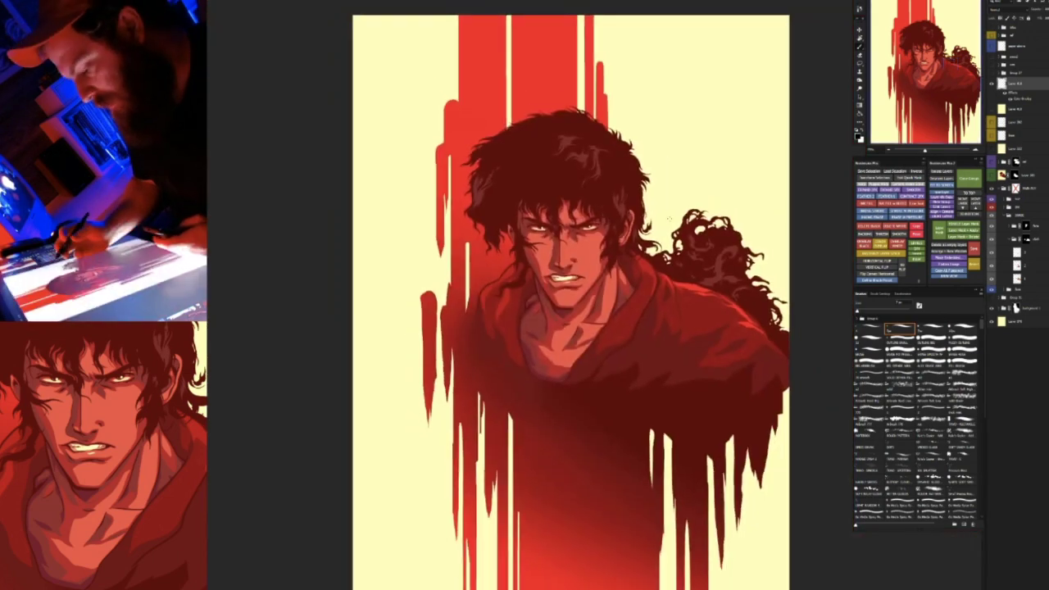
{"action": "left_click_drag", "start_coordinate": [724, 375], "coordinate": [650, 367]}
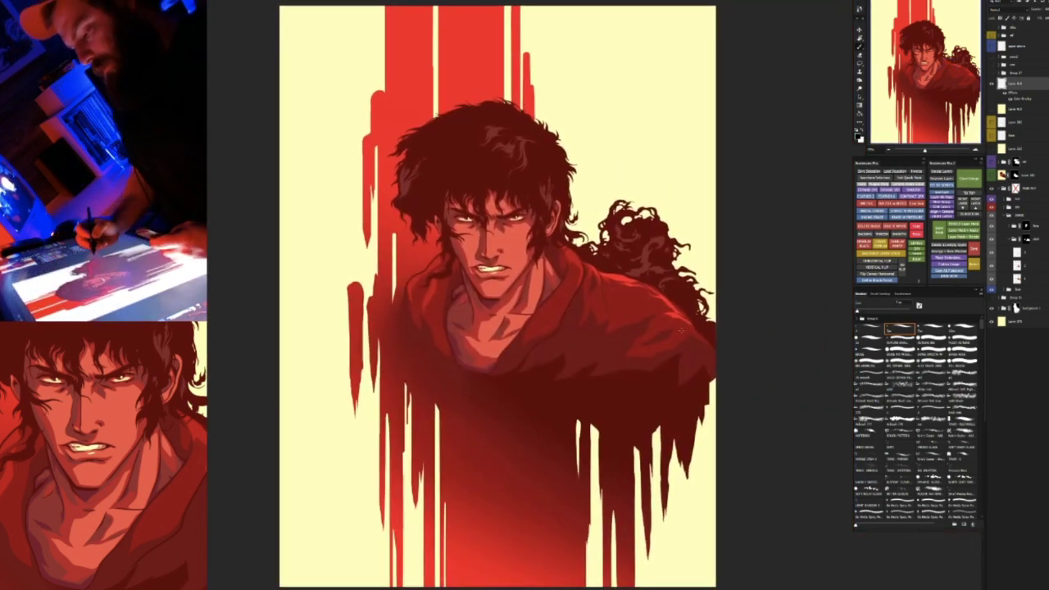
{"action": "left_click_drag", "start_coordinate": [587, 245], "coordinate": [626, 207]}
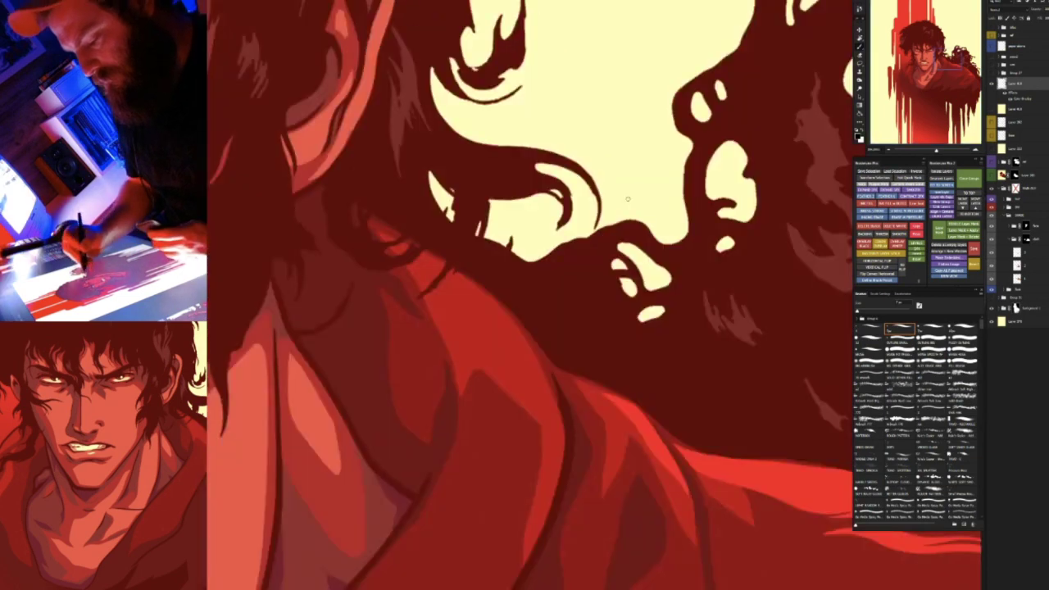
Select the hood's lower shading layer and toggle its visibility off and on to check what it covers
{"action": "key", "text": "v"}
{"action": "left_click", "coordinate": [532, 389], "text": "ctrl"}
{"action": "key", "text": "ctrl+comma"}
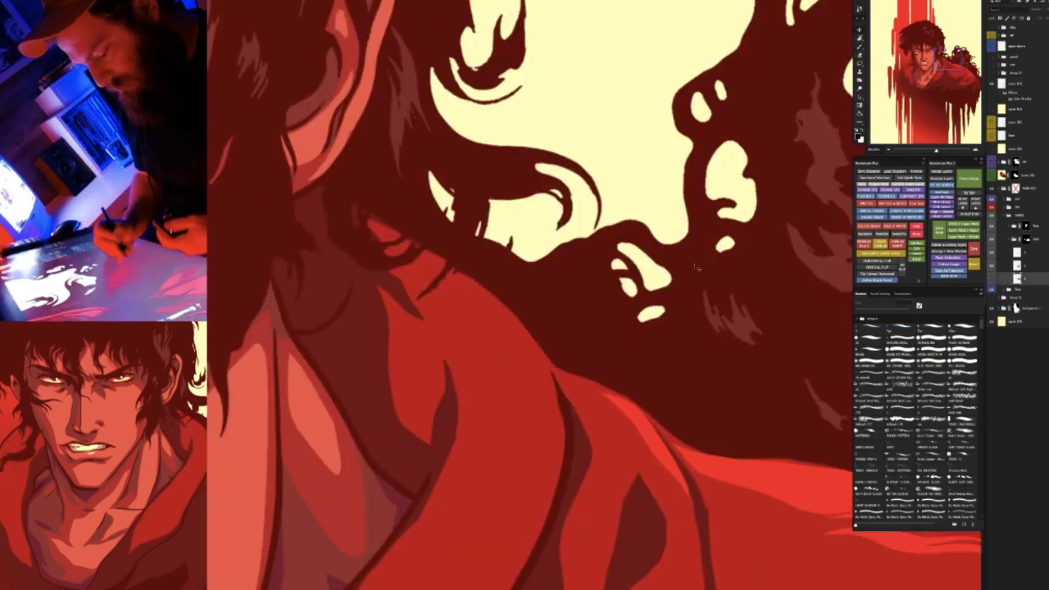
{"action": "key", "text": "ctrl+comma"}
Brush the shading around the hood's outer edge down to the curl of hair beside the neck
{"action": "key", "text": "r"}
{"action": "left_click_drag", "start_coordinate": [475, 418], "coordinate": [695, 360]}
{"action": "left_click_drag", "start_coordinate": [652, 406], "coordinate": [688, 414]}
{"action": "key", "text": "r"}
{"action": "left_click_drag", "start_coordinate": [700, 447], "coordinate": [558, 221]}
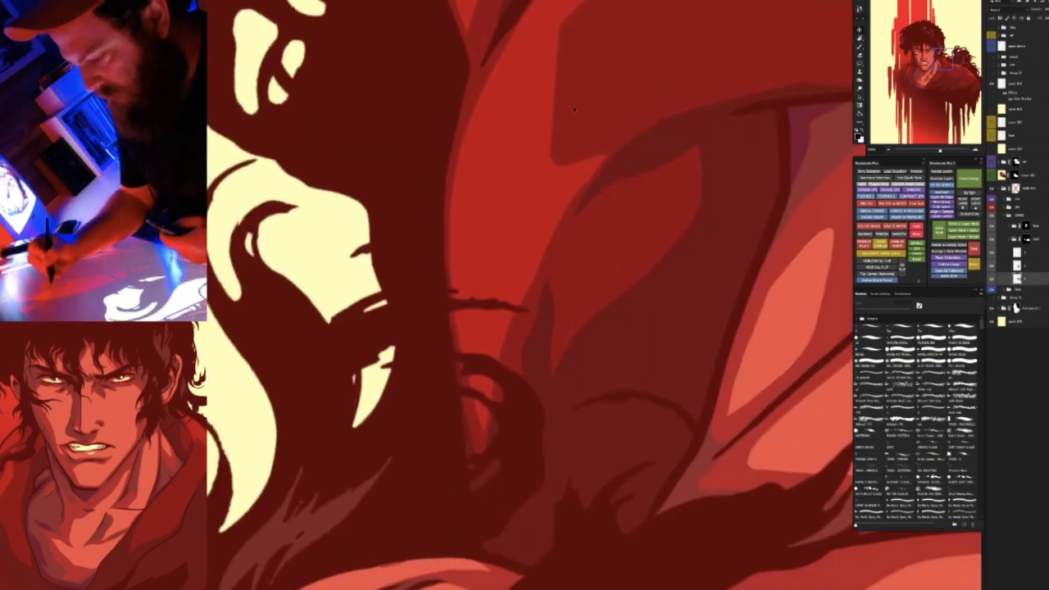
{"action": "key", "text": "b"}
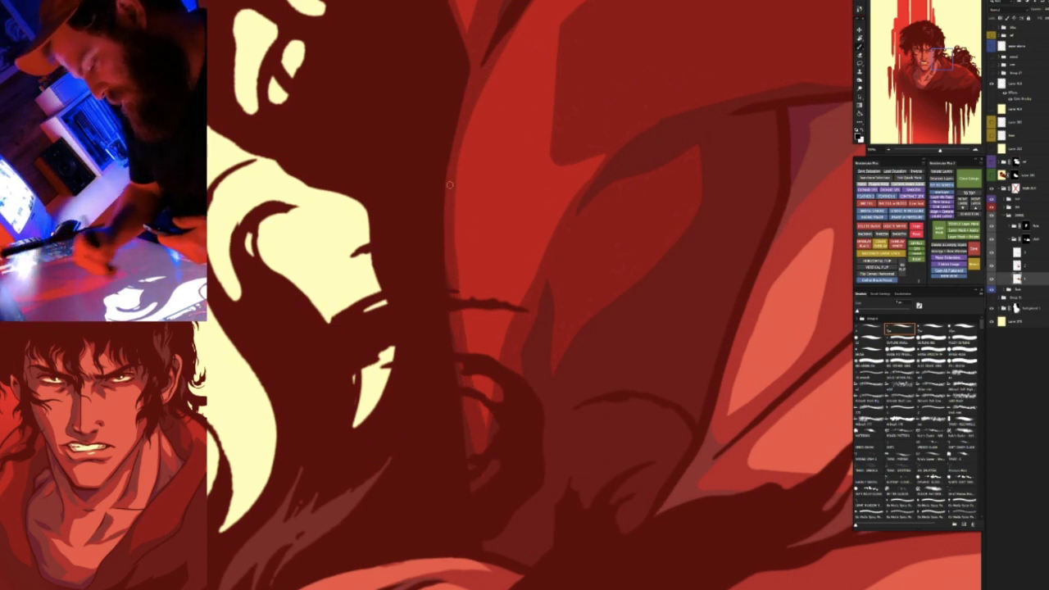
{"action": "key", "text": "r"}
{"action": "left_click_drag", "start_coordinate": [559, 438], "coordinate": [620, 431]}
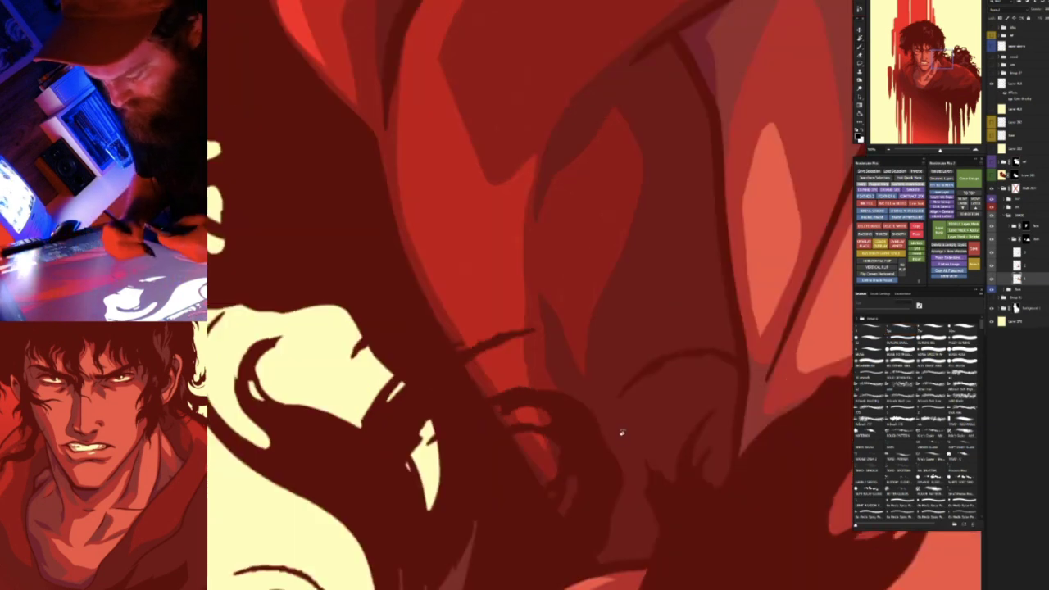
{"action": "key", "text": "b"}
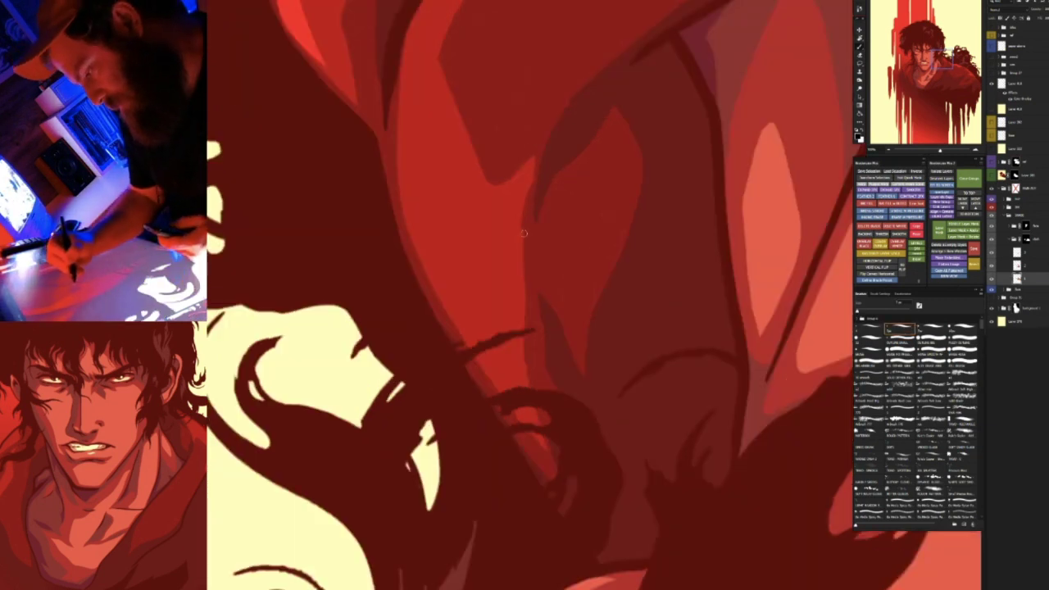
{"action": "left_click_drag", "start_coordinate": [523, 316], "coordinate": [543, 449]}
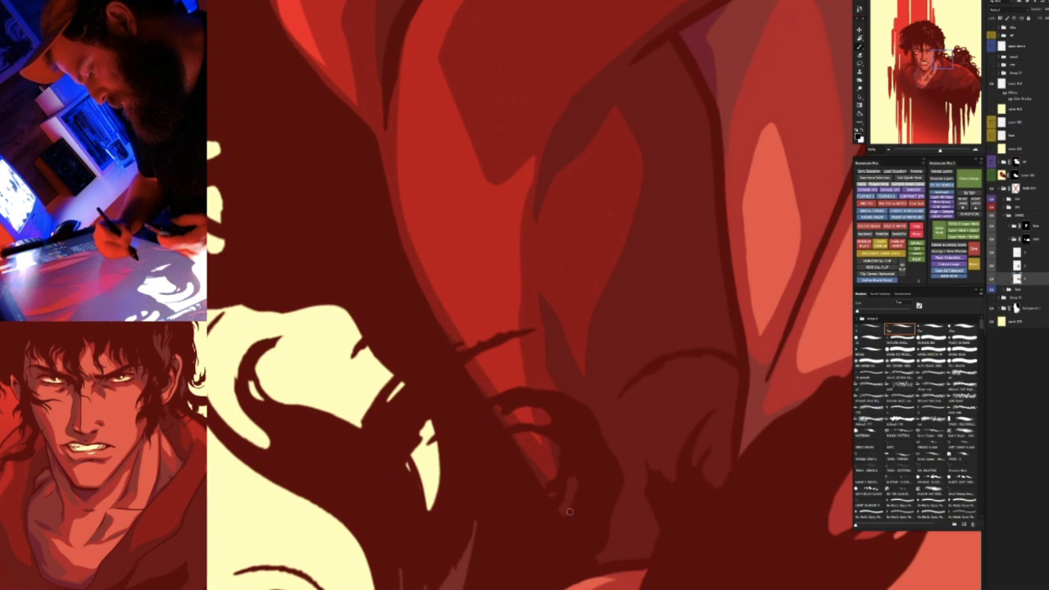
Refine the hood's outer edge beside the hair on the middle shading layer with the eraser and brush
{"action": "key", "text": "r"}
{"action": "left_click_drag", "start_coordinate": [656, 459], "coordinate": [586, 477]}
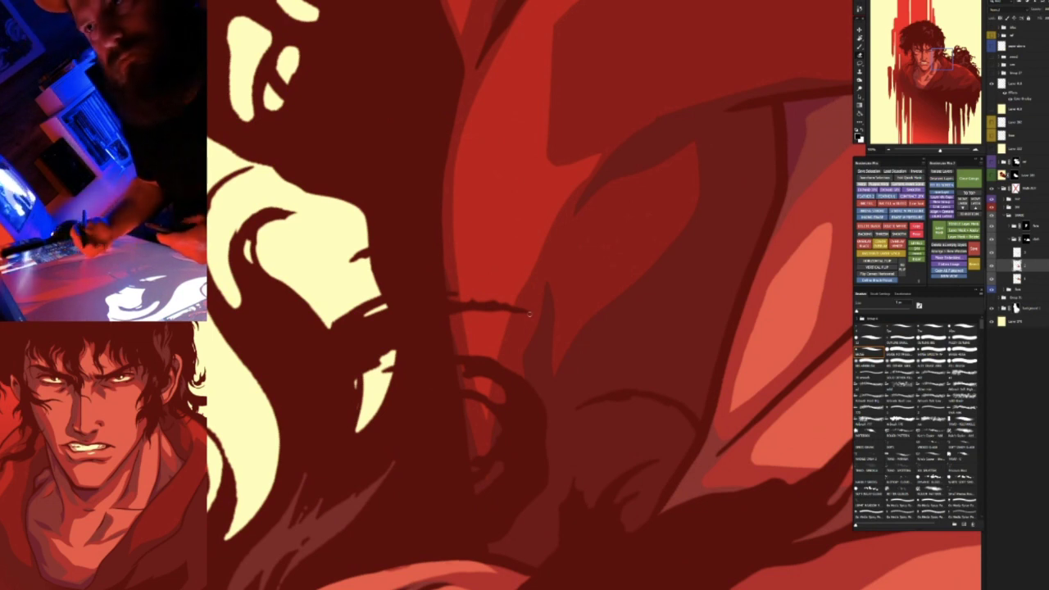
{"action": "key", "text": "r"}
{"action": "left_click_drag", "start_coordinate": [601, 387], "coordinate": [635, 360]}
{"action": "left_click_drag", "start_coordinate": [649, 324], "coordinate": [624, 392]}
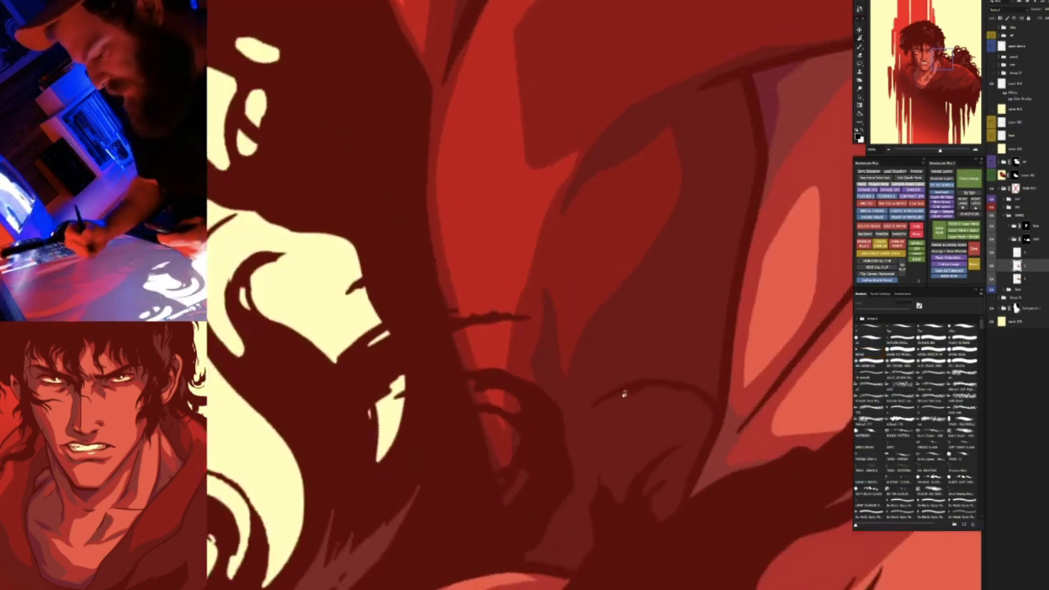
{"action": "key", "text": "b"}
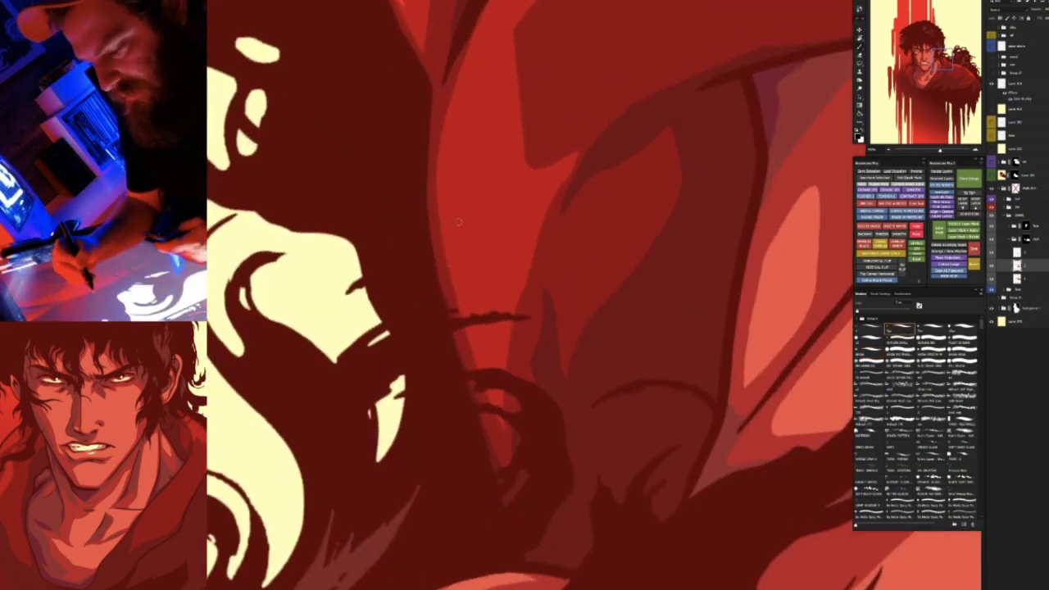
{"action": "left_click_drag", "start_coordinate": [444, 214], "coordinate": [424, 132]}
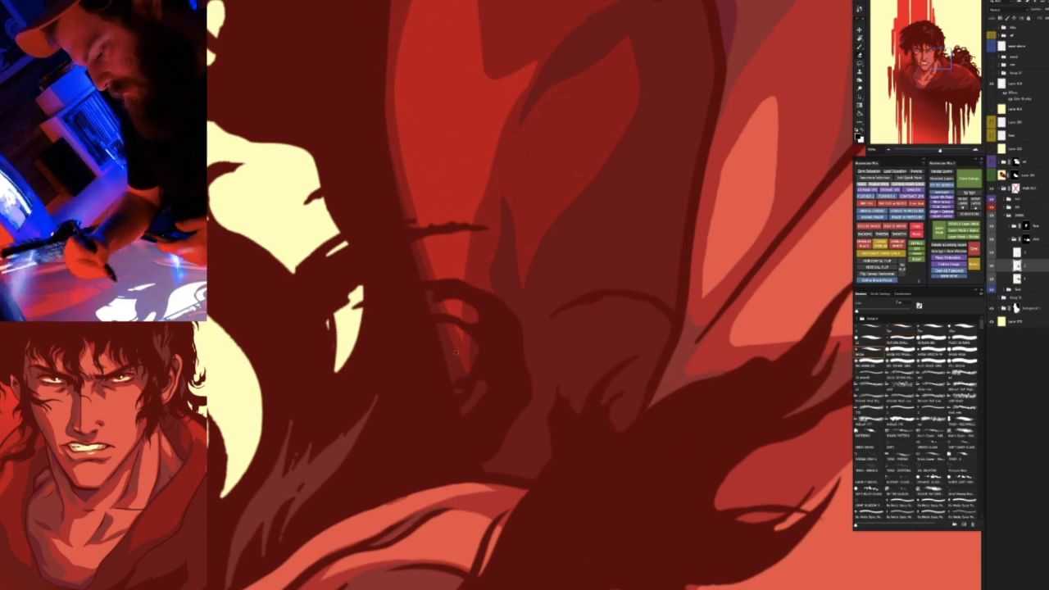
{"action": "key", "text": "b"}
{"action": "left_click_drag", "start_coordinate": [481, 287], "coordinate": [490, 271]}
{"action": "key", "text": "ctrl+z"}
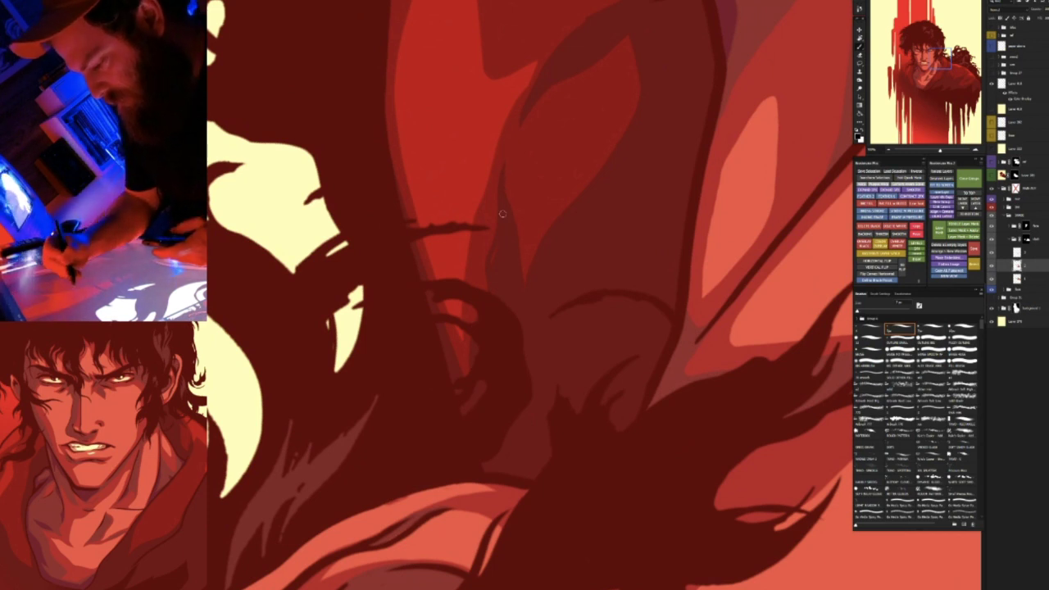
Paint a smooth dark shadow band along the hood's inner fold where it meets the neck opening
{"action": "key", "text": "r"}
{"action": "mouse_move", "coordinate": [565, 168]}
{"action": "left_mouse_down"}
{"action": "mouse_move", "coordinate": [726, 242]}
{"action": "mouse_move", "coordinate": [571, 369]}
{"action": "left_mouse_up"}
{"action": "key", "text": "space"}
{"action": "key", "text": "r"}
{"action": "left_click_drag", "start_coordinate": [672, 412], "coordinate": [713, 269]}
{"action": "key", "text": "e"}
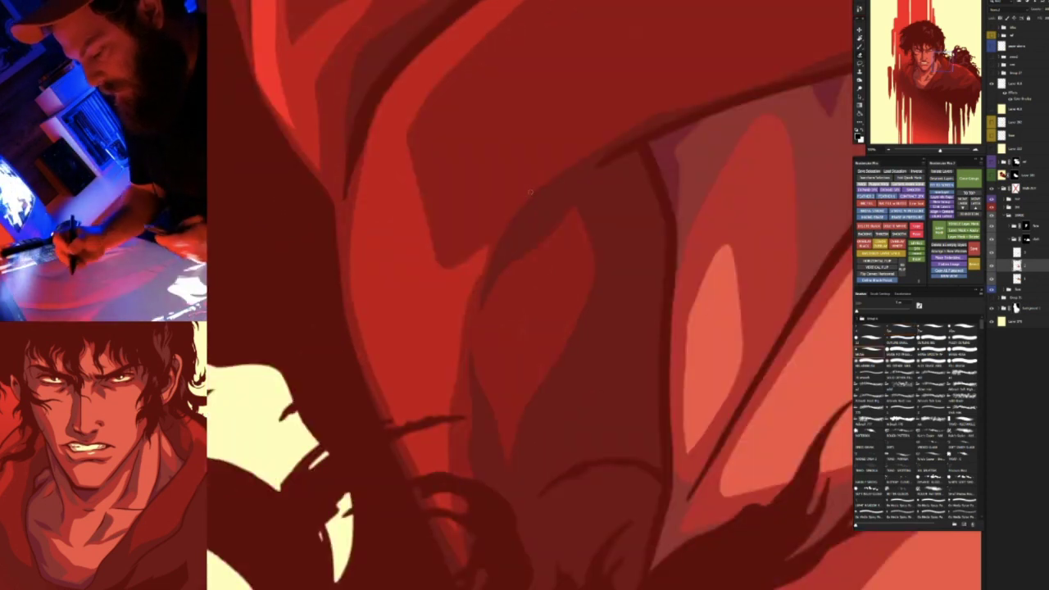
{"action": "key", "text": "r"}
{"action": "left_click_drag", "start_coordinate": [726, 80], "coordinate": [524, 74]}
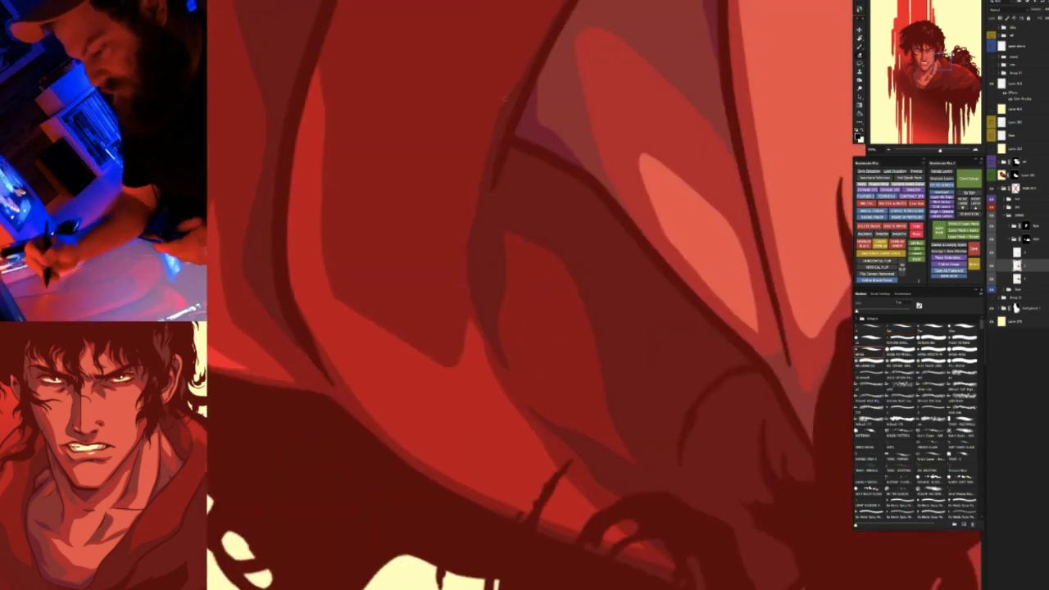
{"action": "key", "text": "b"}
{"action": "mouse_move", "coordinate": [547, 32]}
{"action": "left_mouse_down"}
{"action": "mouse_move", "coordinate": [498, 116]}
{"action": "mouse_move", "coordinate": [467, 230]}
{"action": "mouse_move", "coordinate": [489, 334]}
{"action": "left_mouse_up"}
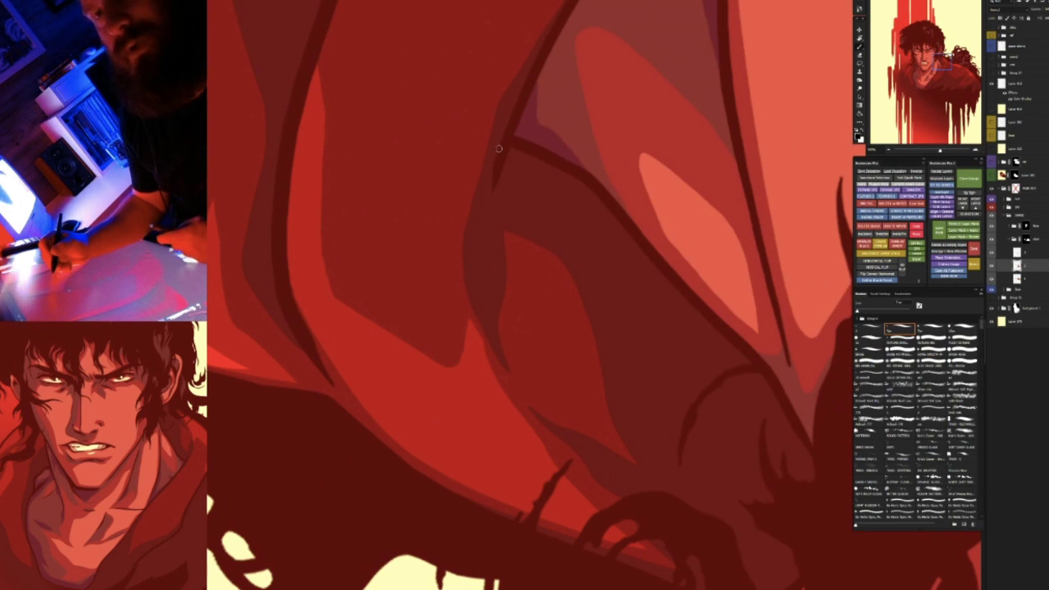
Extend the dark shadow band further along the collar line beside the neck
{"action": "key", "text": "r"}
{"action": "mouse_move", "coordinate": [631, 263]}
{"action": "left_mouse_down"}
{"action": "mouse_move", "coordinate": [647, 356]}
{"action": "mouse_move", "coordinate": [704, 314]}
{"action": "mouse_move", "coordinate": [620, 195]}
{"action": "mouse_move", "coordinate": [592, 191]}
{"action": "left_mouse_up"}
{"action": "left_click_drag", "start_coordinate": [505, 162], "coordinate": [533, 321]}
{"action": "key", "text": "b"}
{"action": "mouse_move", "coordinate": [481, 13]}
{"action": "left_mouse_down"}
{"action": "mouse_move", "coordinate": [450, 280]}
{"action": "mouse_move", "coordinate": [464, 368]}
{"action": "left_mouse_up"}
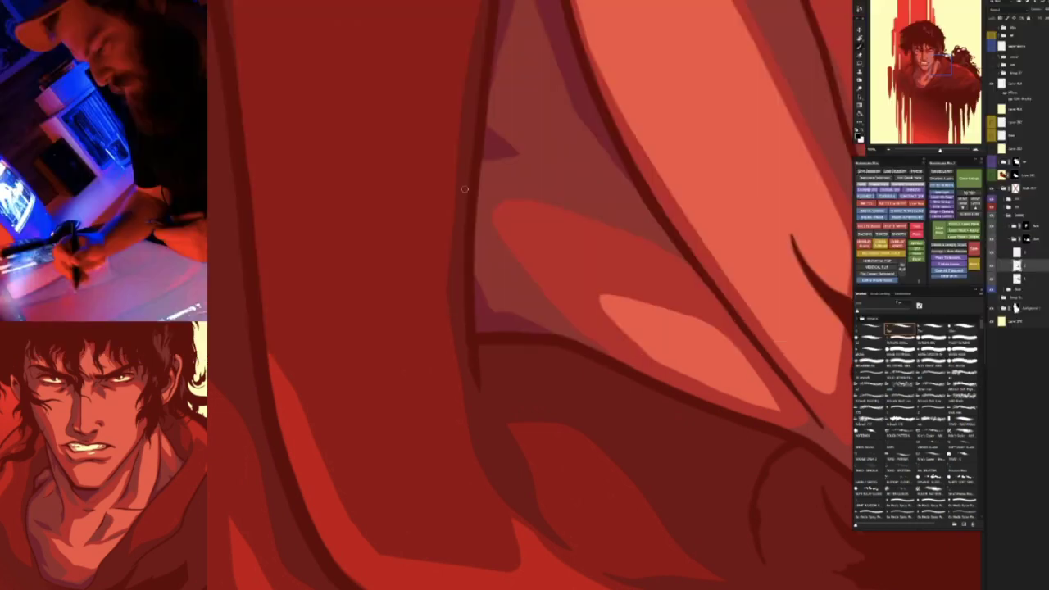
{"action": "scroll", "coordinate": [570, 222], "scroll_direction": "down", "scroll_amount": 3}
{"action": "left_click_drag", "start_coordinate": [570, 222], "coordinate": [537, 330]}
{"action": "left_click_drag", "start_coordinate": [580, 42], "coordinate": [505, 98]}
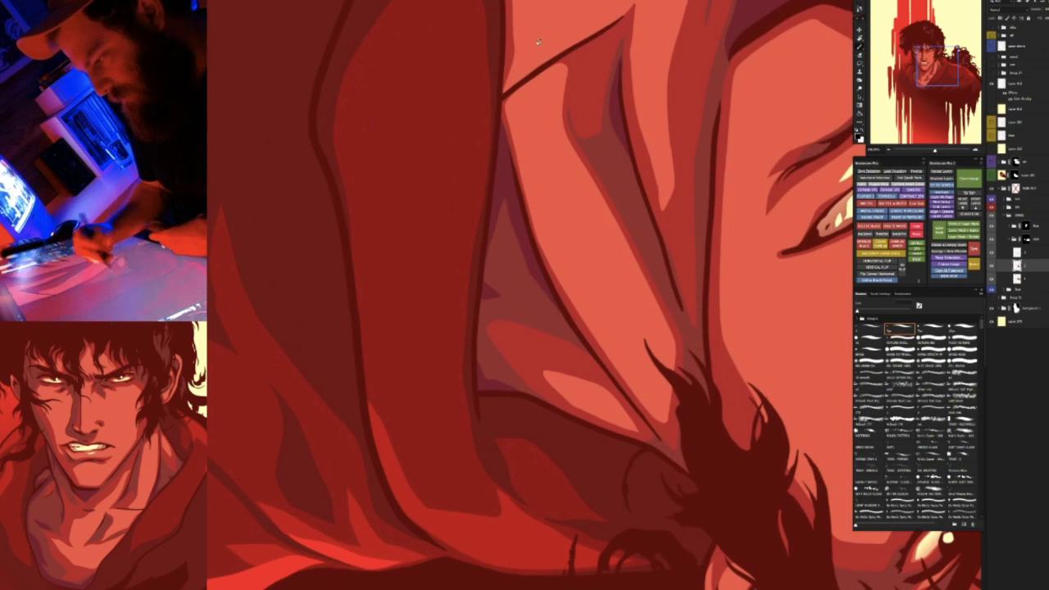
Brush the shadow band down the collar's inner line to the corner where the neck opening ends
{"action": "left_click_drag", "start_coordinate": [535, 42], "coordinate": [423, 13]}
{"action": "scroll", "coordinate": [423, 11], "scroll_direction": "up", "scroll_amount": 2}
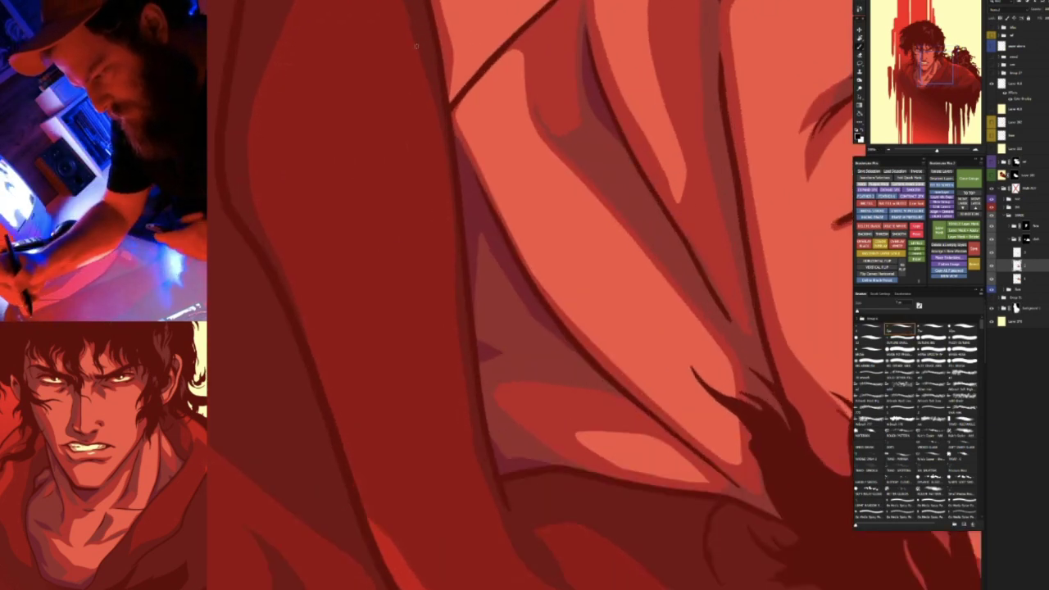
{"action": "left_click_drag", "start_coordinate": [445, 171], "coordinate": [477, 460]}
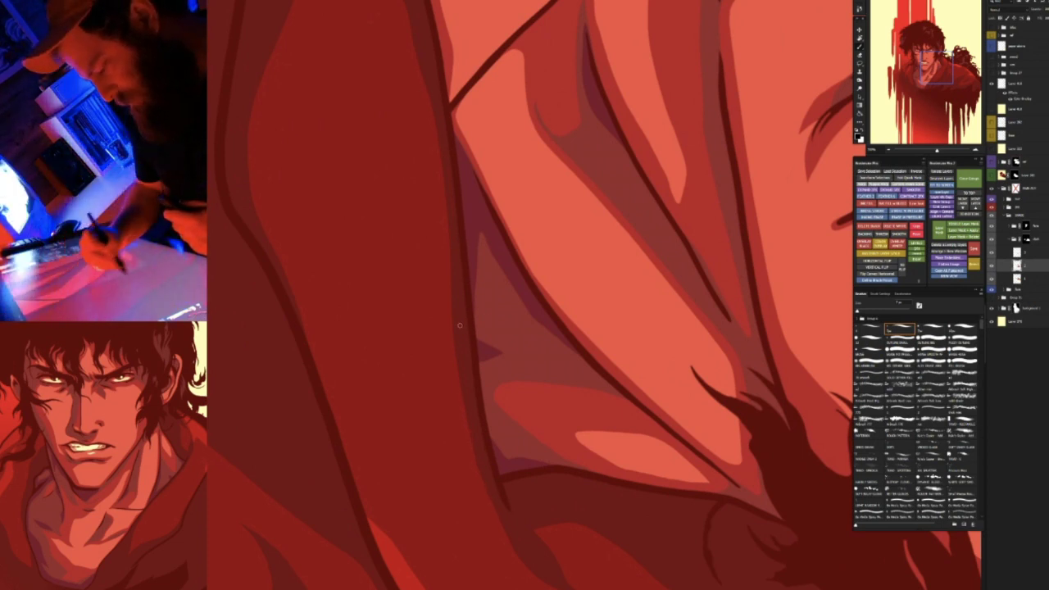
{"action": "mouse_move", "coordinate": [536, 426]}
{"action": "left_mouse_down"}
{"action": "mouse_move", "coordinate": [524, 352]}
{"action": "mouse_move", "coordinate": [532, 292]}
{"action": "left_mouse_up"}
Smooth the shadow's curved edge below the collar corner with the eraser, down to the fold beside the hair
{"action": "scroll", "coordinate": [532, 293], "scroll_direction": "up", "scroll_amount": 3}
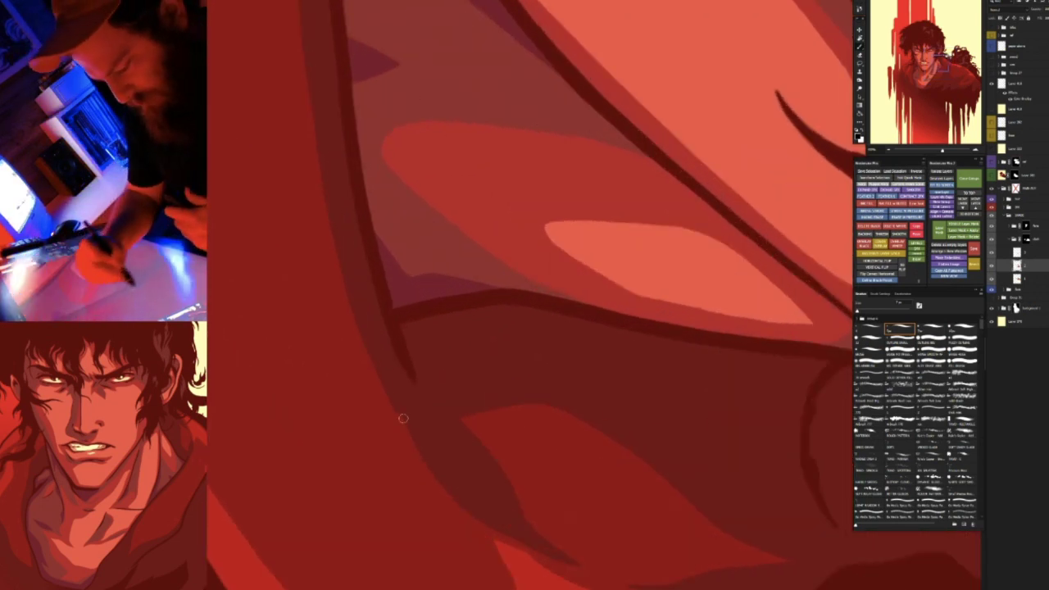
{"action": "key", "text": "r"}
{"action": "left_click_drag", "start_coordinate": [513, 533], "coordinate": [582, 504]}
{"action": "left_click_drag", "start_coordinate": [457, 310], "coordinate": [541, 233]}
{"action": "key", "text": "e"}
{"action": "left_click_drag", "start_coordinate": [428, 229], "coordinate": [424, 265]}
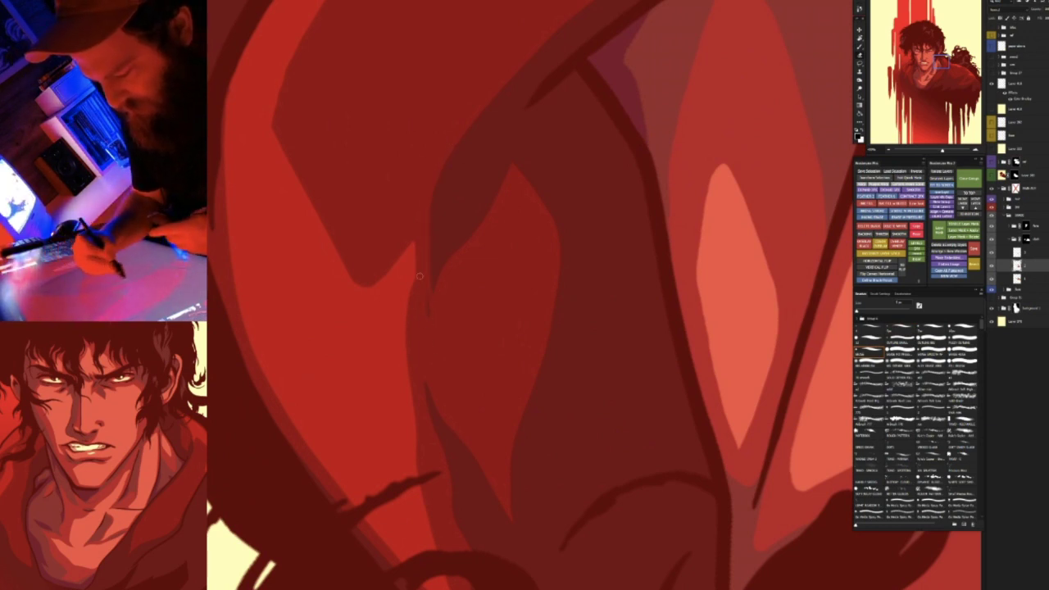
{"action": "left_click_drag", "start_coordinate": [428, 264], "coordinate": [421, 300]}
{"action": "key", "text": "r"}
{"action": "left_click_drag", "start_coordinate": [493, 152], "coordinate": [421, 177]}
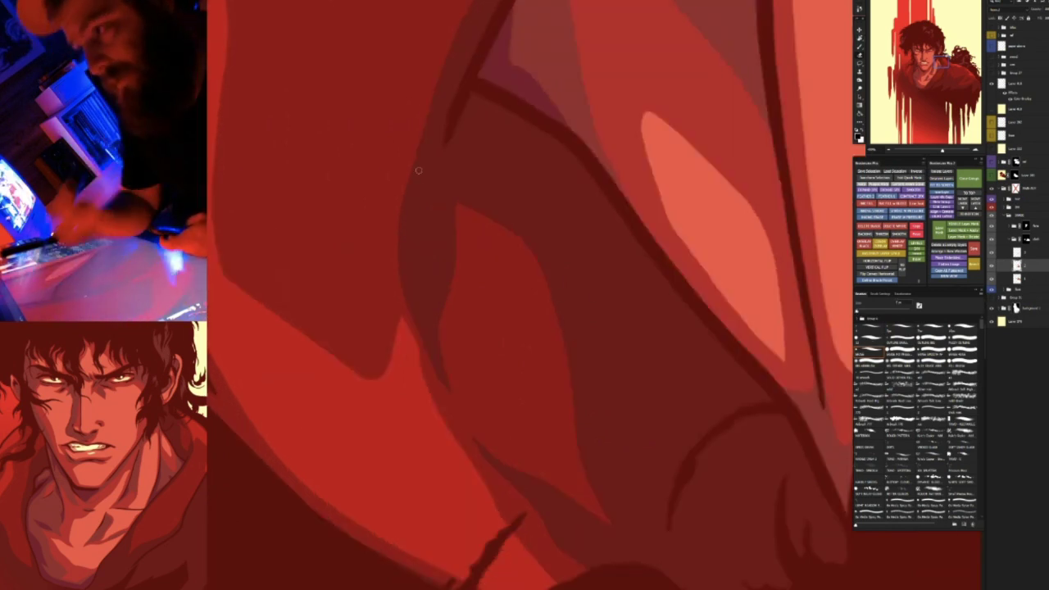
{"action": "key", "text": "r"}
{"action": "left_click_drag", "start_coordinate": [434, 160], "coordinate": [447, 136]}
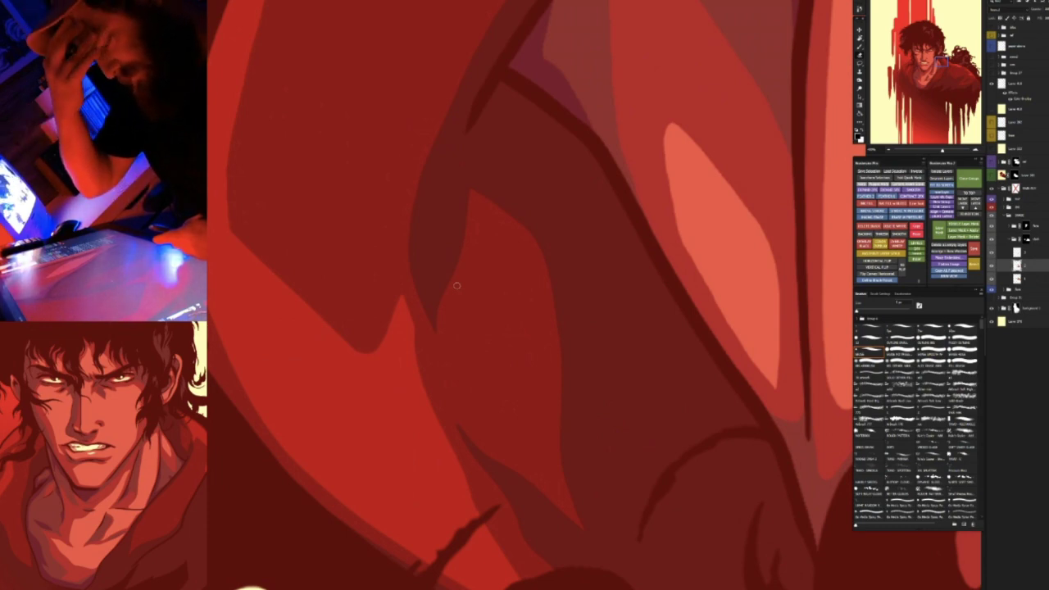
Brush the dark fold shadow below the shoulder seam with a pointed upper tip and a tapered lower end
{"action": "key", "text": "ctrl+0"}
{"action": "key", "text": "ctrl+minus"}
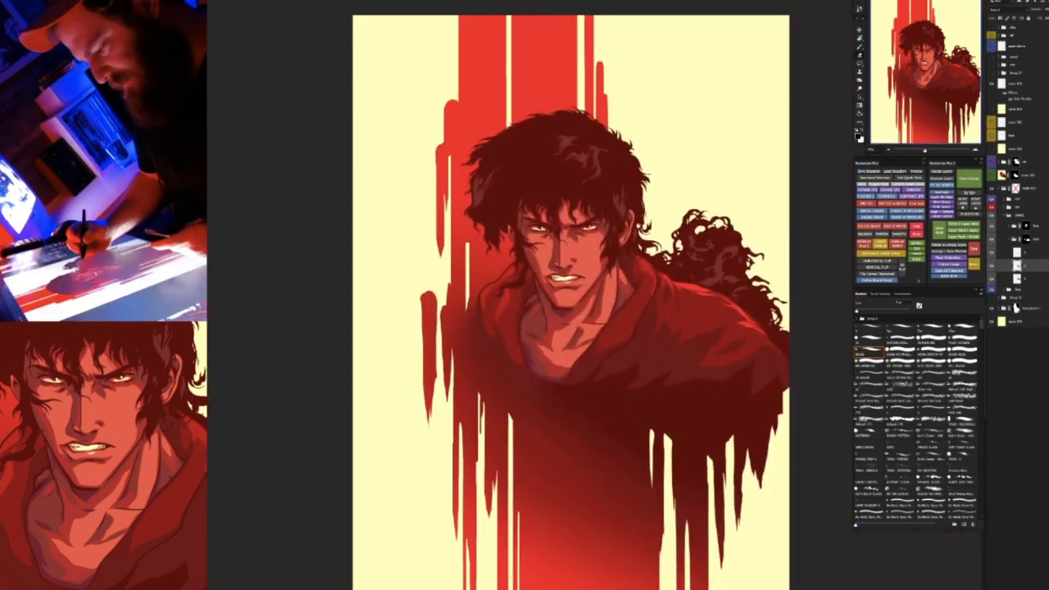
{"action": "left_click_drag", "start_coordinate": [694, 344], "coordinate": [555, 335]}
{"action": "left_click_drag", "start_coordinate": [538, 281], "coordinate": [600, 230]}
{"action": "key", "text": "v"}
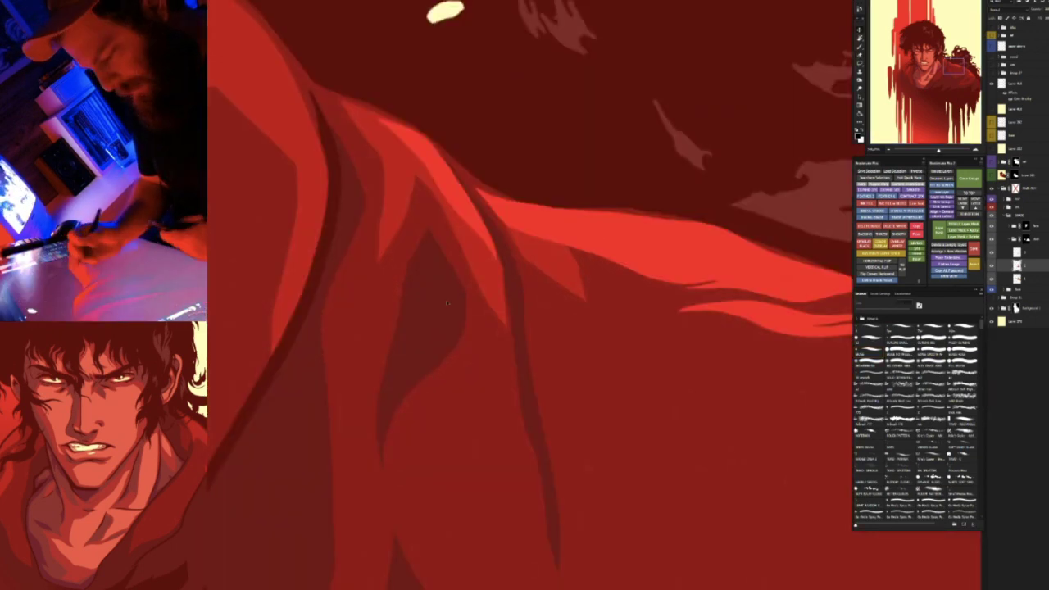
{"action": "key", "text": "b"}
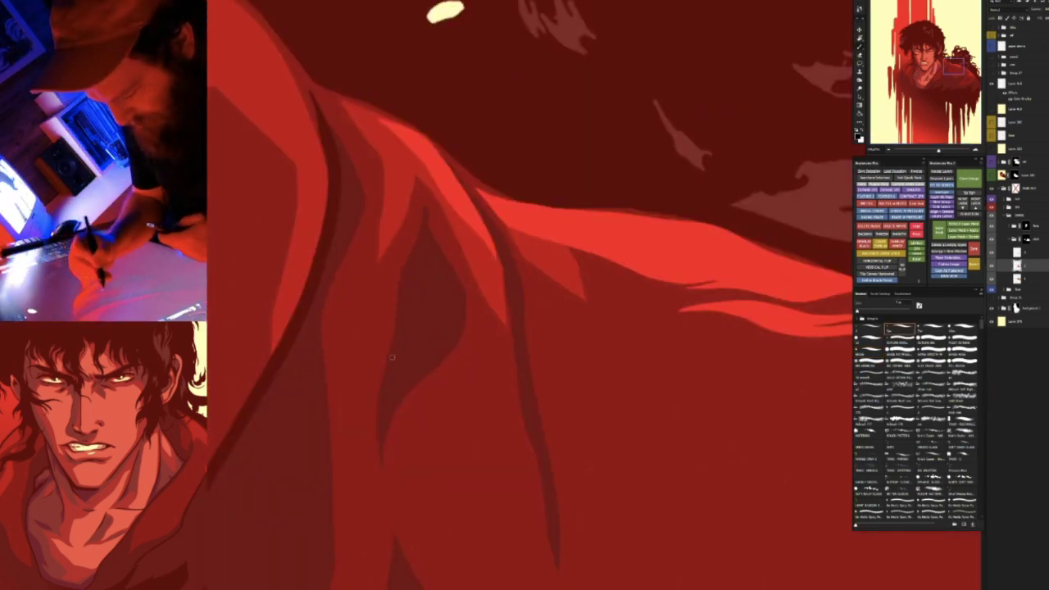
{"action": "left_click_drag", "start_coordinate": [393, 356], "coordinate": [424, 196]}
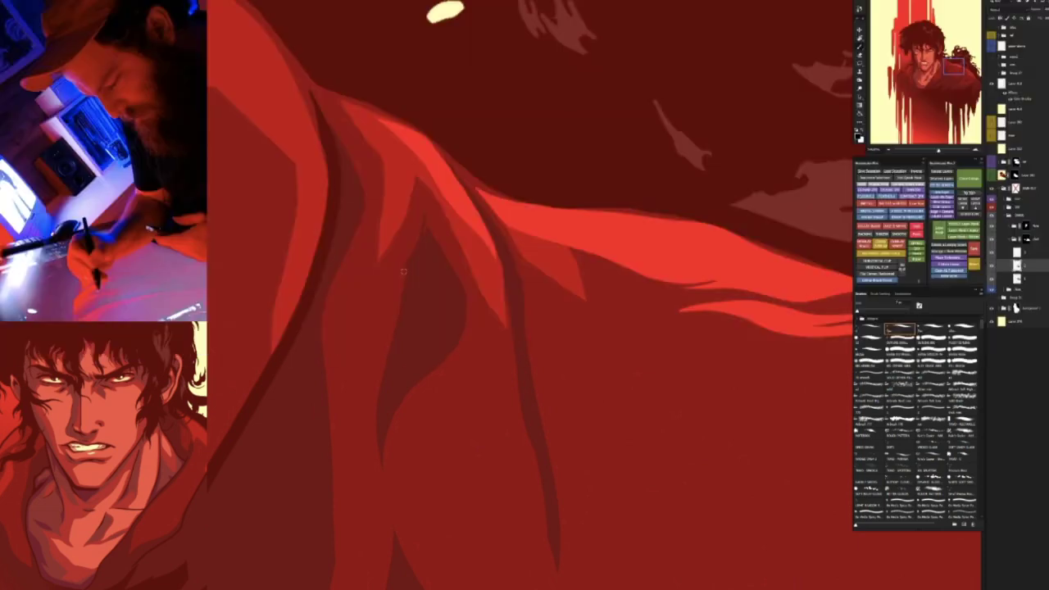
{"action": "left_click_drag", "start_coordinate": [383, 362], "coordinate": [379, 472]}
{"action": "mouse_move", "coordinate": [450, 320]}
{"action": "left_mouse_down"}
{"action": "mouse_move", "coordinate": [450, 353]}
{"action": "mouse_move", "coordinate": [552, 251]}
{"action": "left_mouse_up"}
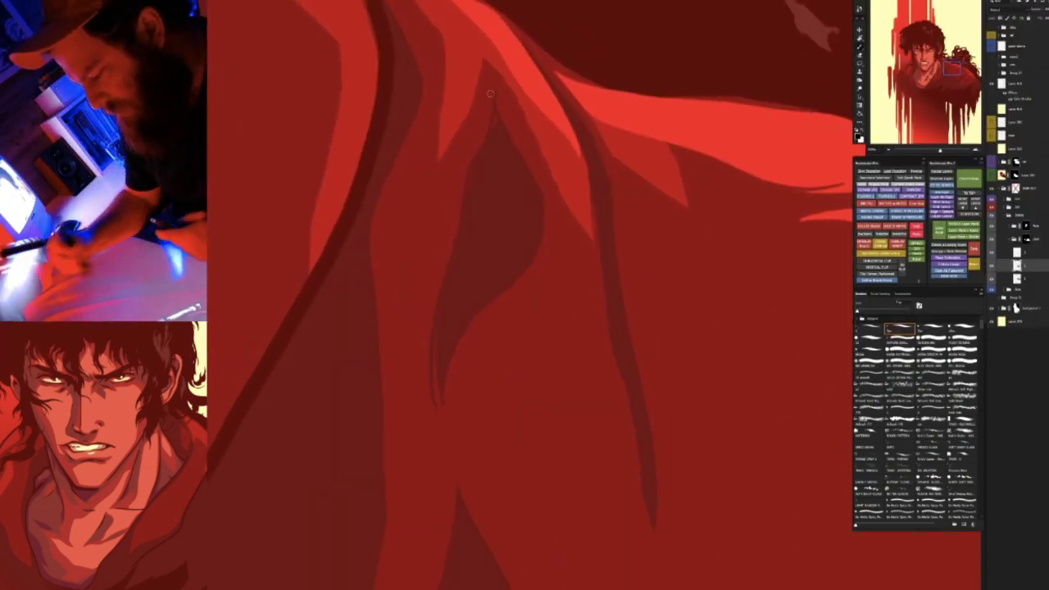
Refine the shoulder fold shadow's outline and split lower tip with the brush and eraser
{"action": "key", "text": "e"}
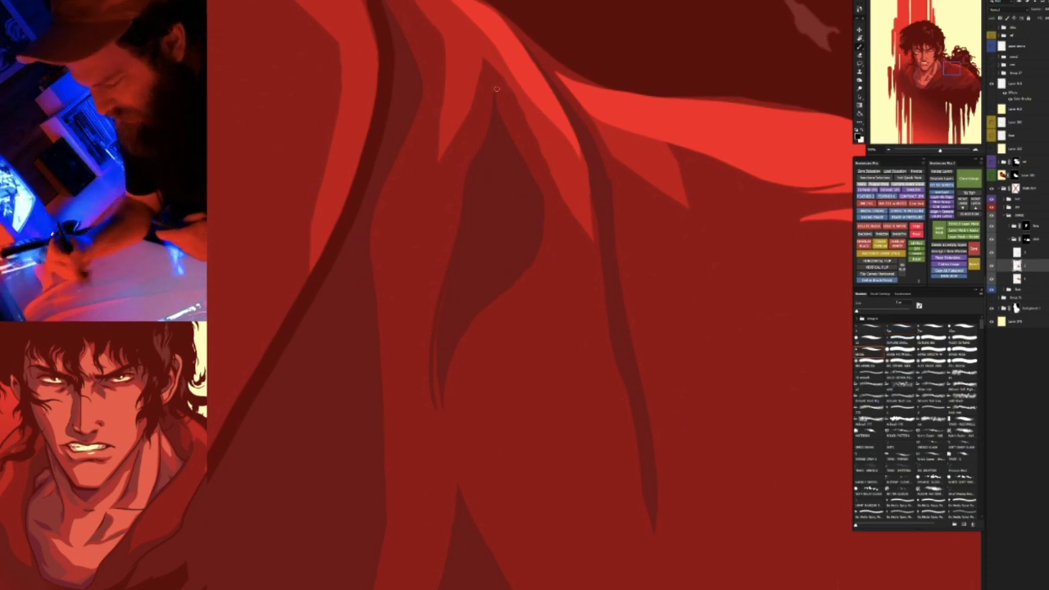
{"action": "key", "text": "ctrl+plus"}
{"action": "key", "text": "b"}
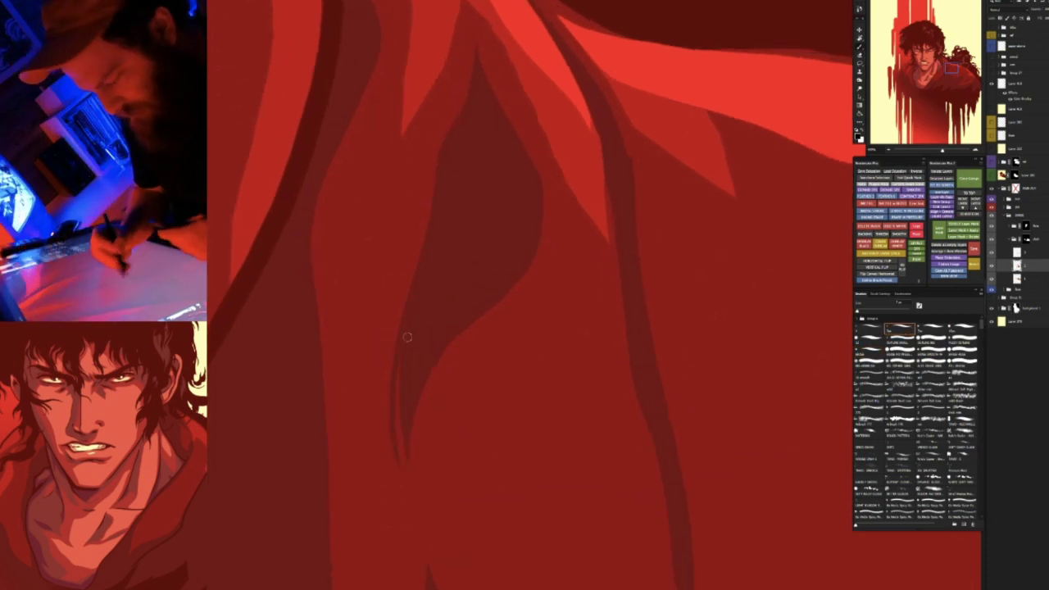
{"action": "key", "text": "r"}
{"action": "left_click_drag", "start_coordinate": [419, 355], "coordinate": [429, 369]}
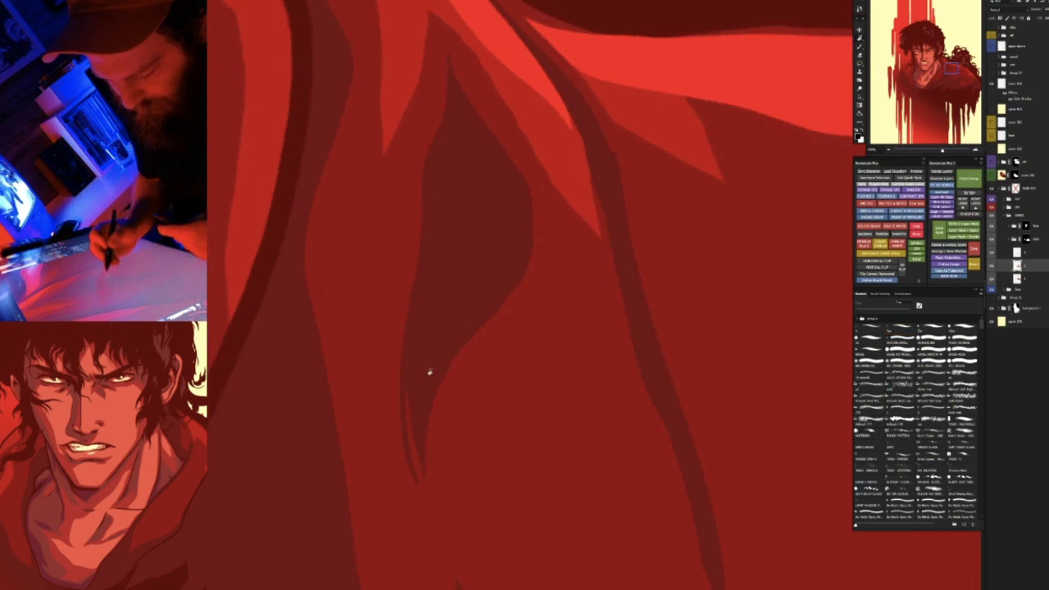
{"action": "key", "text": "."}
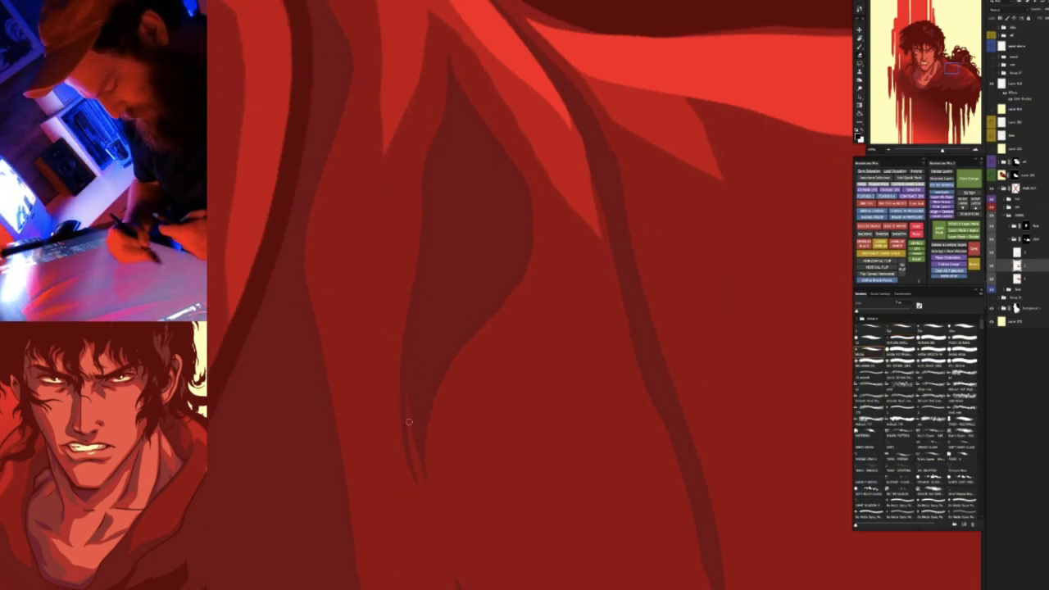
{"action": "key", "text": "r"}
{"action": "left_click_drag", "start_coordinate": [643, 370], "coordinate": [545, 442]}
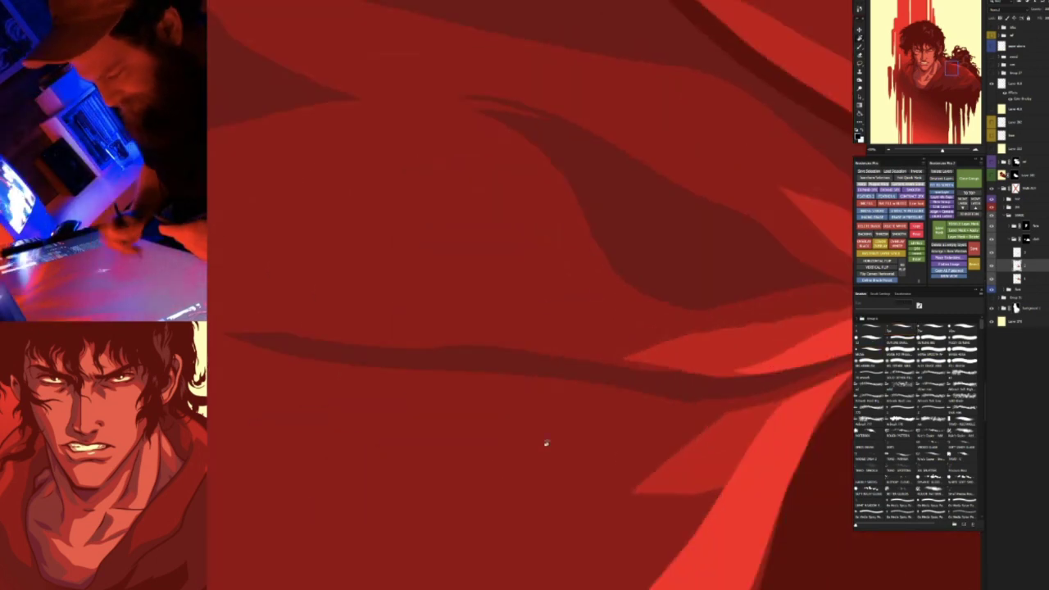
{"action": "key", "text": "r"}
{"action": "left_click_drag", "start_coordinate": [508, 60], "coordinate": [605, 79]}
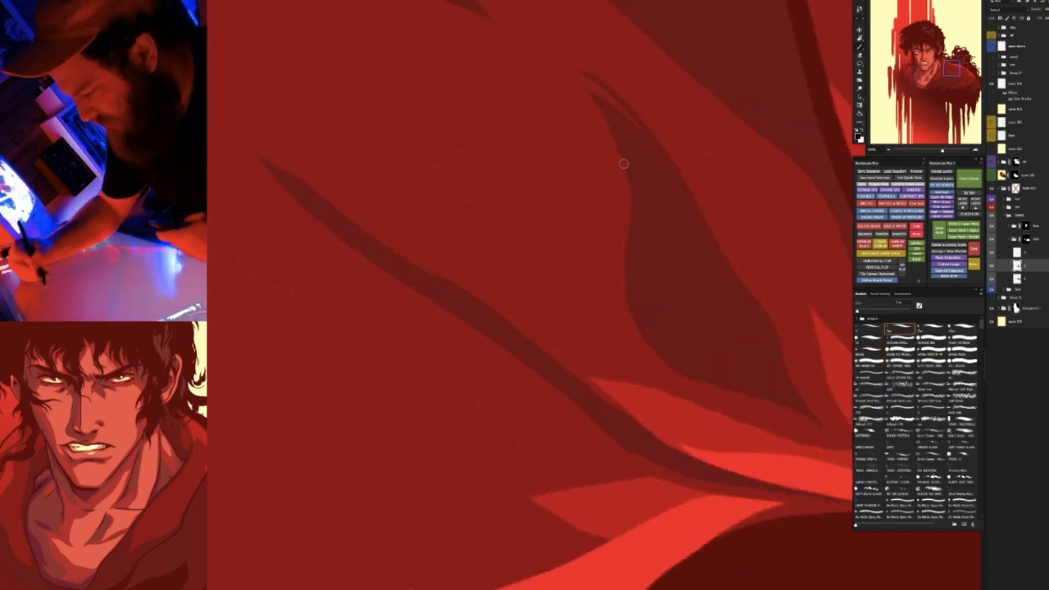
{"action": "left_click_drag", "start_coordinate": [672, 339], "coordinate": [677, 194]}
{"action": "key", "text": "."}
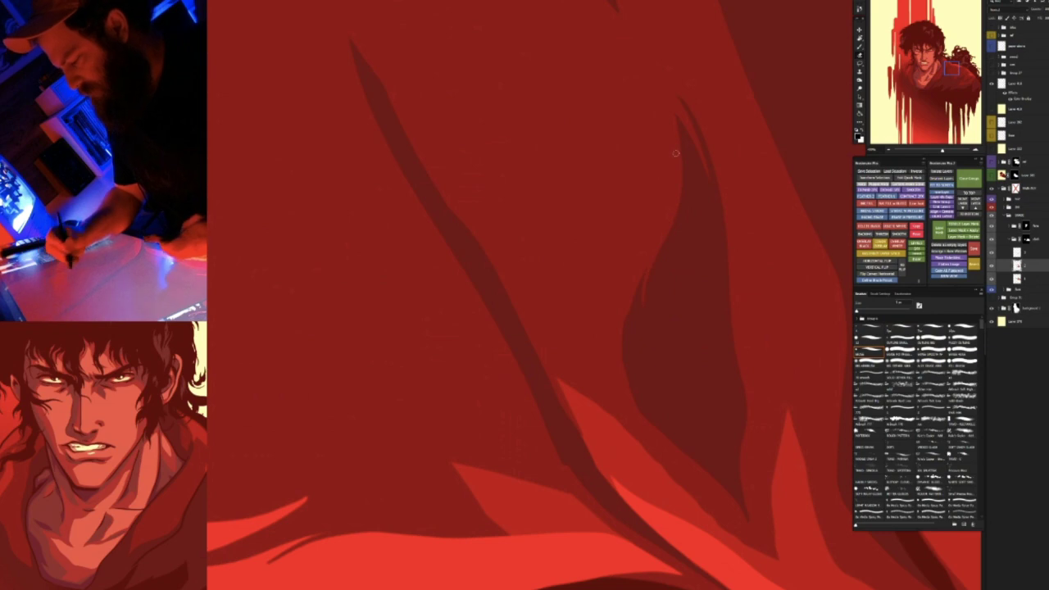
Show the line art and sketch layers over the painting to compare the shoulder and chest folds, and hide them again
{"action": "left_click", "coordinate": [990, 136]}
{"action": "left_click", "coordinate": [991, 124]}
{"action": "key", "text": "Escape"}
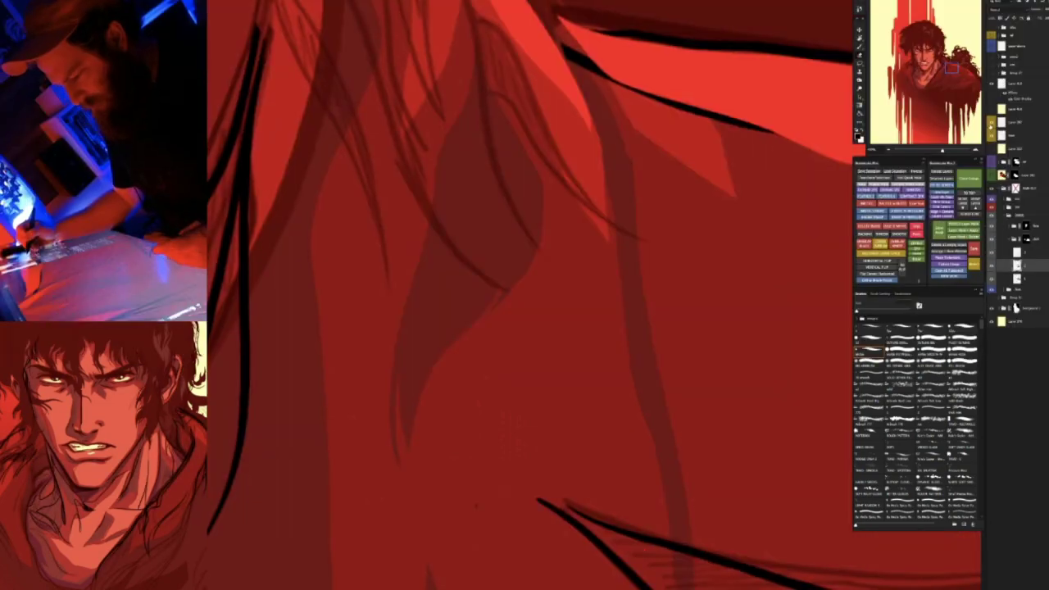
{"action": "key", "text": "ctrl+minus"}
{"action": "key", "text": "ctrl+0"}
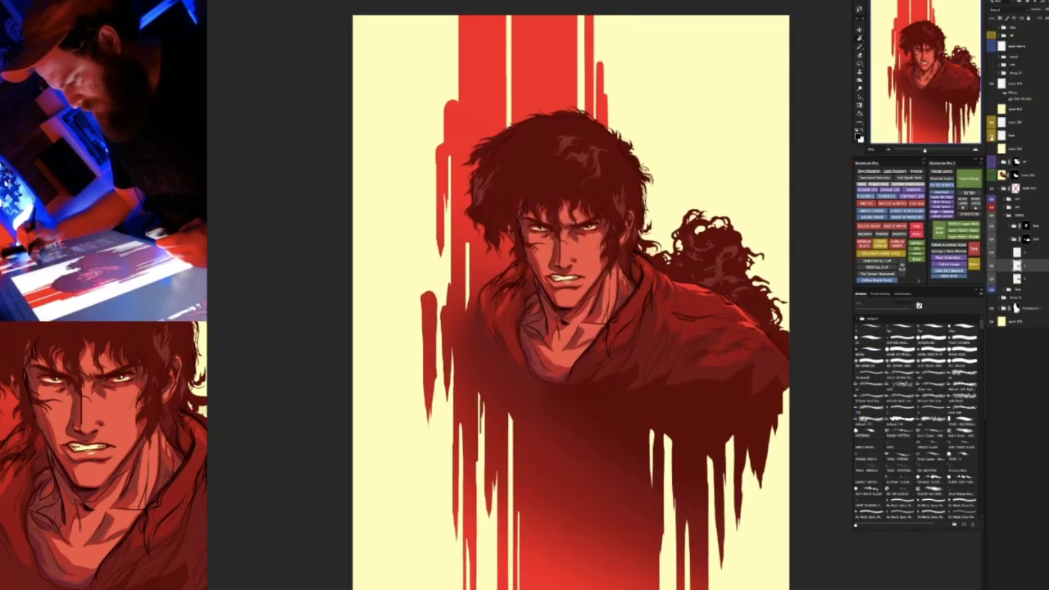
{"action": "left_click", "coordinate": [990, 123]}
{"action": "left_click", "coordinate": [990, 135]}
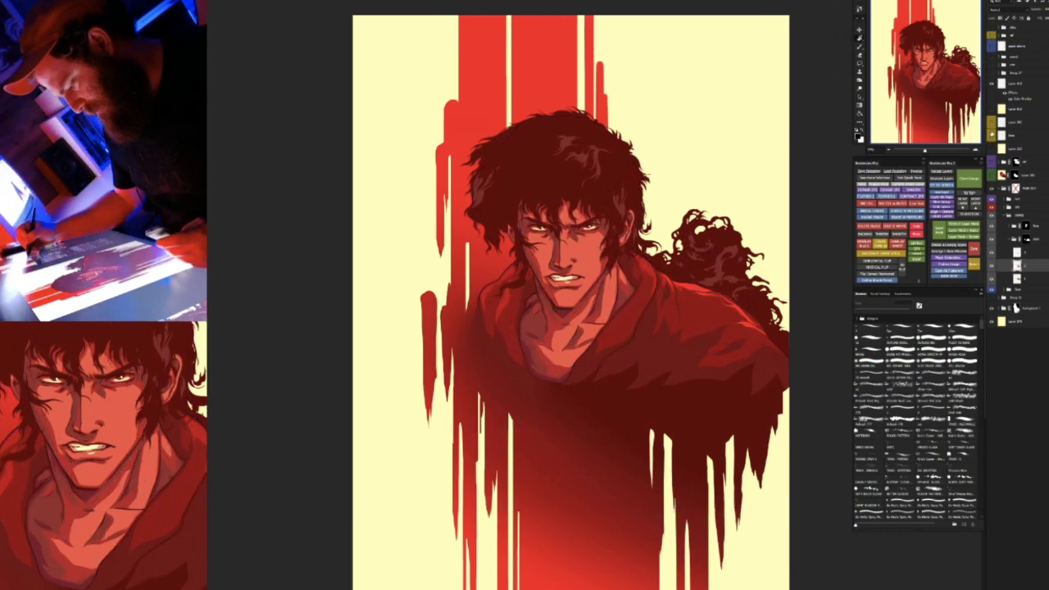
{"action": "left_click", "coordinate": [992, 136]}
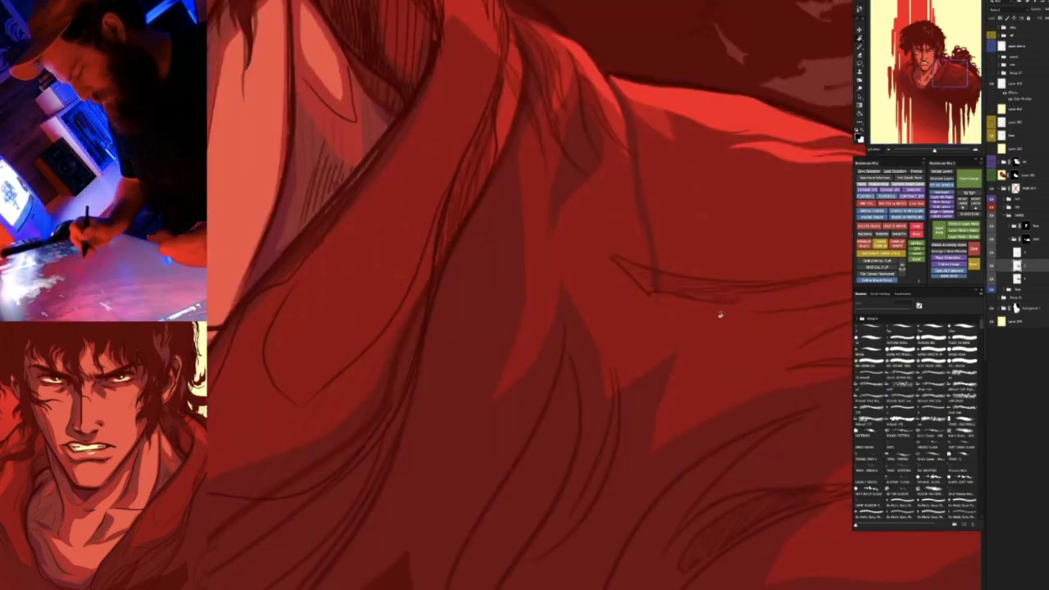
{"action": "left_click_drag", "start_coordinate": [661, 533], "coordinate": [712, 267]}
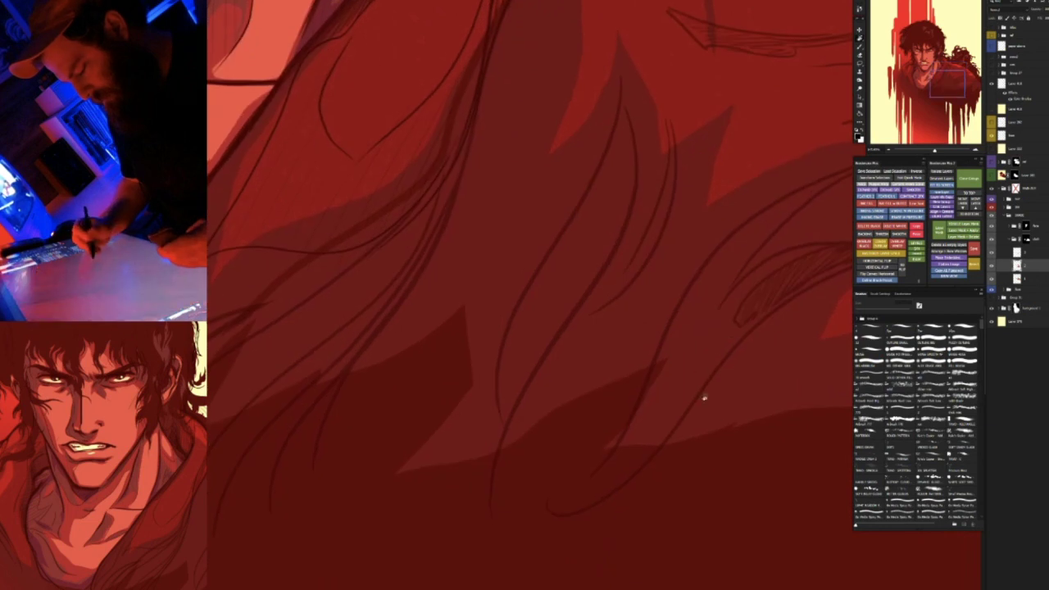
{"action": "left_click_drag", "start_coordinate": [738, 413], "coordinate": [737, 369]}
{"action": "left_click", "coordinate": [991, 137]}
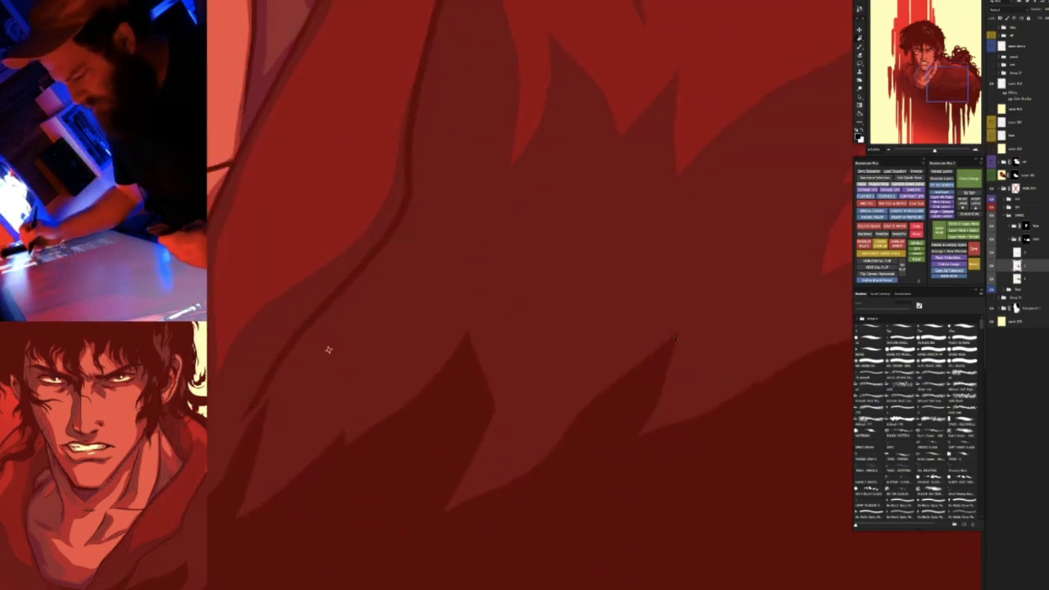
Select the top shading layer in the clothing group and check the chest folds against the sketch
{"action": "left_click", "coordinate": [648, 475], "text": "ctrl"}
{"action": "key", "text": "ctrl+comma"}
{"action": "key", "text": "ctrl+z"}
{"action": "key", "text": "ctrl+shift+z"}
{"action": "key", "text": "ctrl+z"}
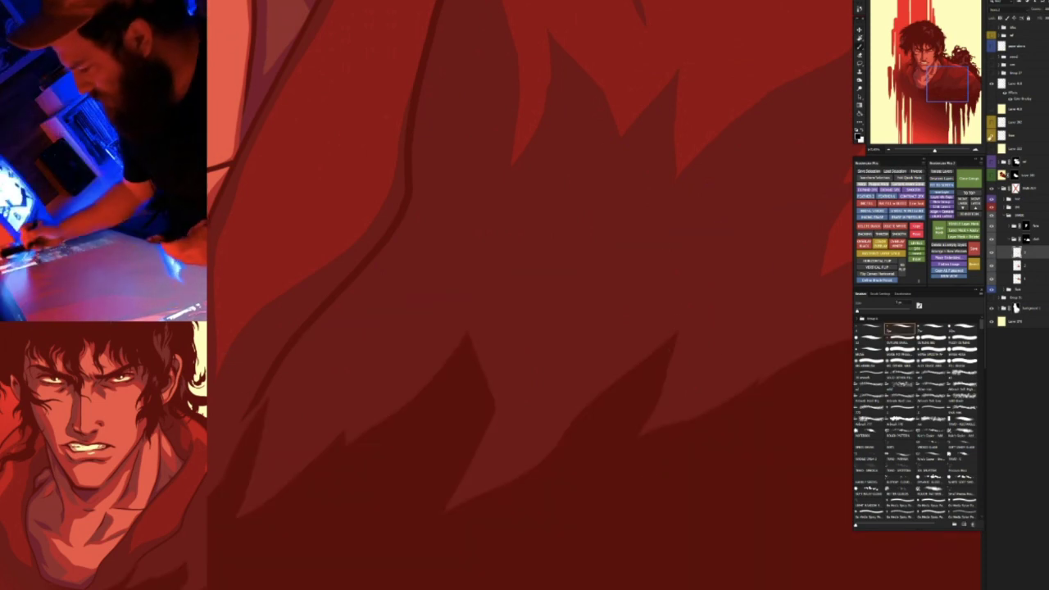
{"action": "left_click", "coordinate": [990, 136]}
{"action": "left_click", "coordinate": [990, 137]}
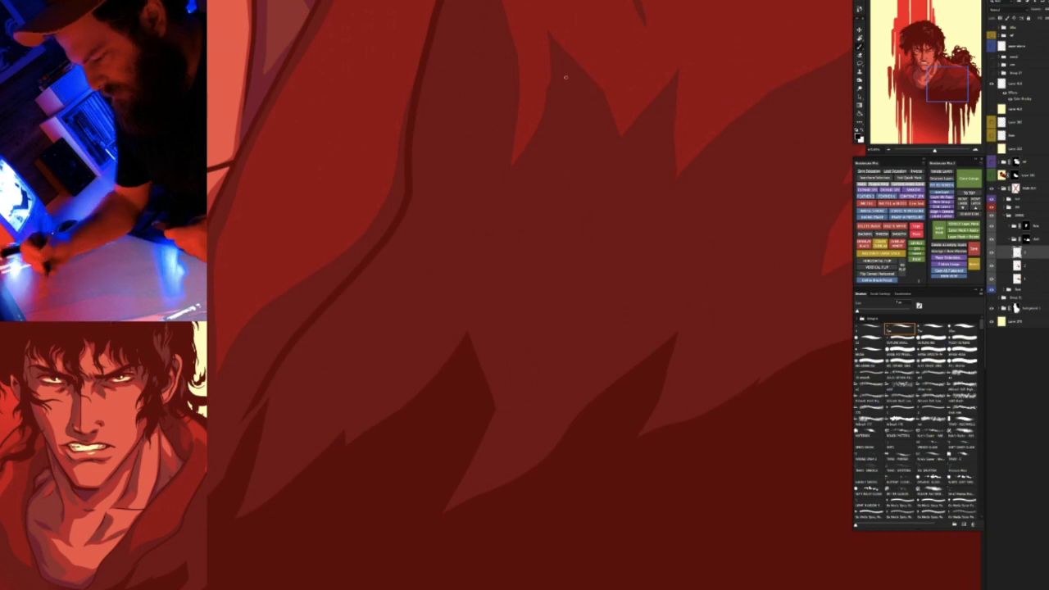
Lasso a leaf-shaped fold between the chest highlights and fill it with the darkest red shadow
{"action": "left_click_drag", "start_coordinate": [568, 77], "coordinate": [530, 397]}
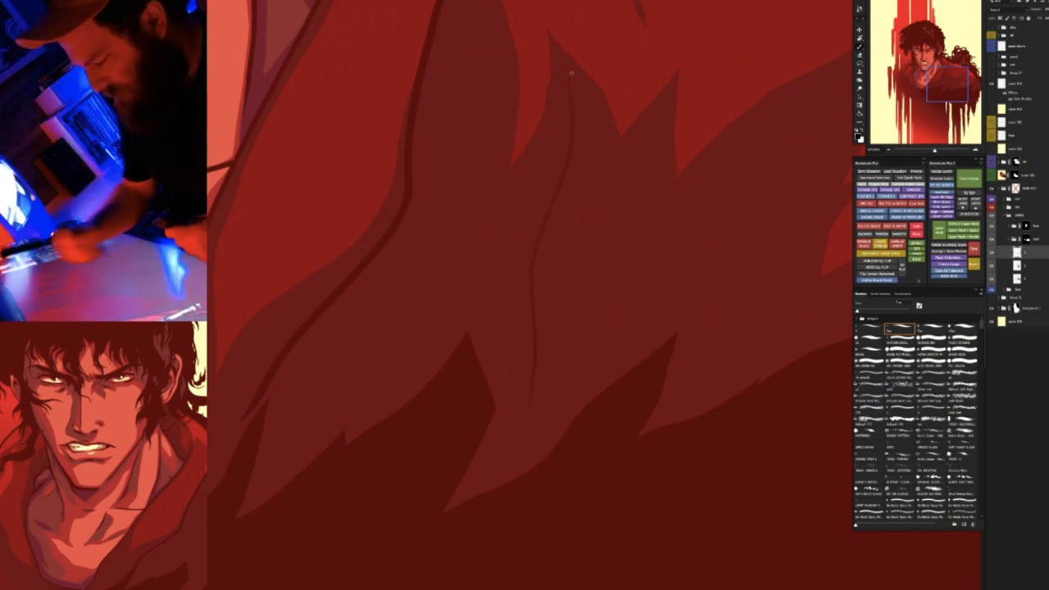
{"action": "key", "text": "ctrl+z"}
{"action": "mouse_move", "coordinate": [568, 74]}
{"action": "left_mouse_down"}
{"action": "mouse_move", "coordinate": [543, 375]}
{"action": "mouse_move", "coordinate": [630, 265]}
{"action": "mouse_move", "coordinate": [635, 216]}
{"action": "mouse_move", "coordinate": [628, 222]}
{"action": "mouse_move", "coordinate": [611, 141]}
{"action": "left_mouse_up"}
{"action": "key", "text": "alt+BackSpace"}
{"action": "key", "text": "ctrl+z"}
{"action": "key", "text": "ctrl+d"}
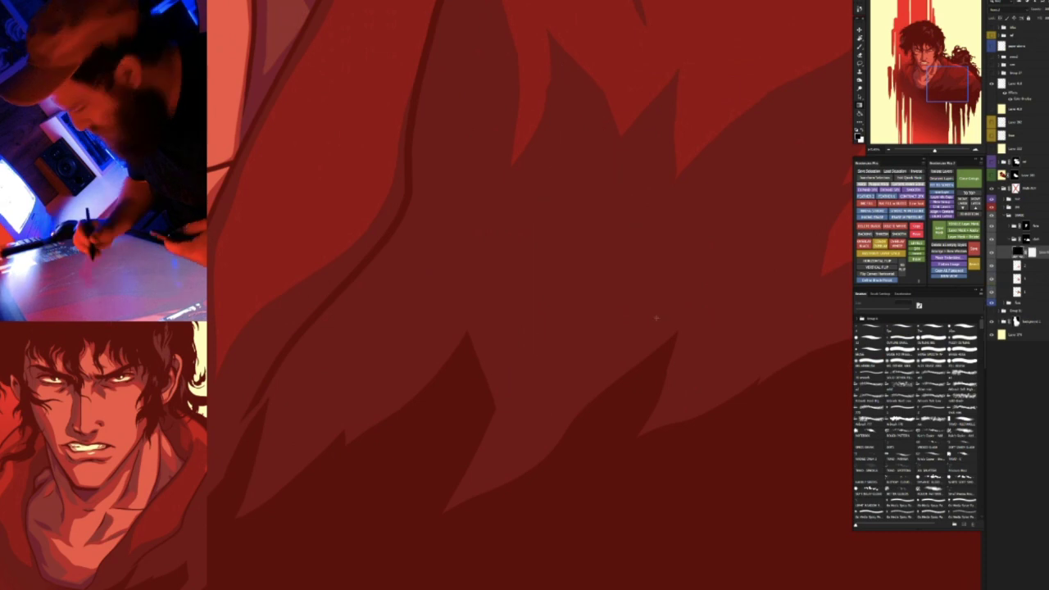
{"action": "key", "text": "ctrl+z"}
{"action": "key", "text": "ctrl+z"}
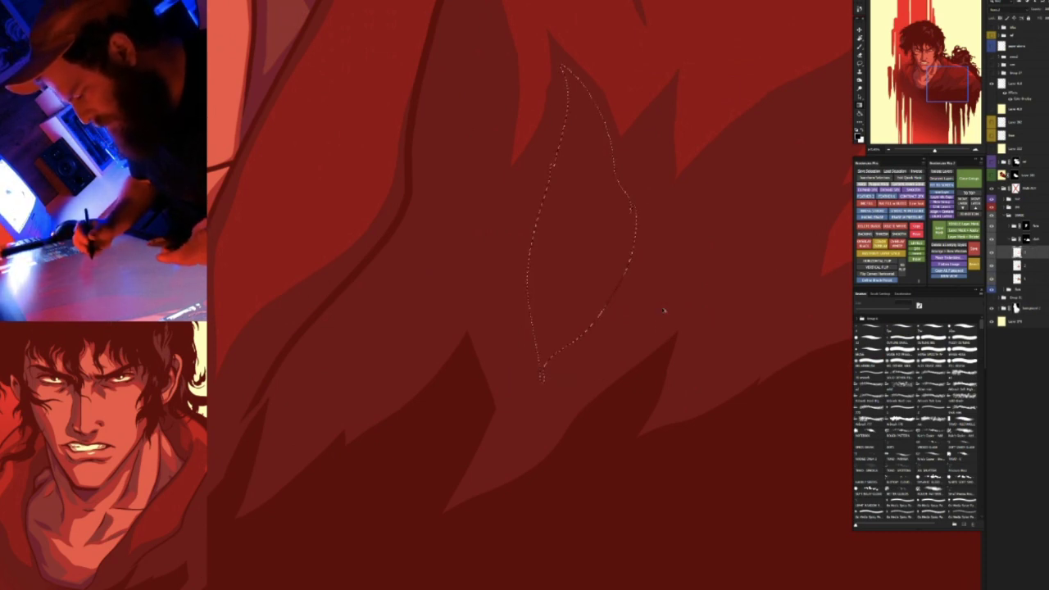
{"action": "key", "text": "alt+BackSpace"}
Touch up the pointed tip of the leaf-shaped shadow and check it against the whole illustration
{"action": "key", "text": "r"}
{"action": "left_click_drag", "start_coordinate": [669, 284], "coordinate": [659, 295]}
{"action": "key", "text": "b"}
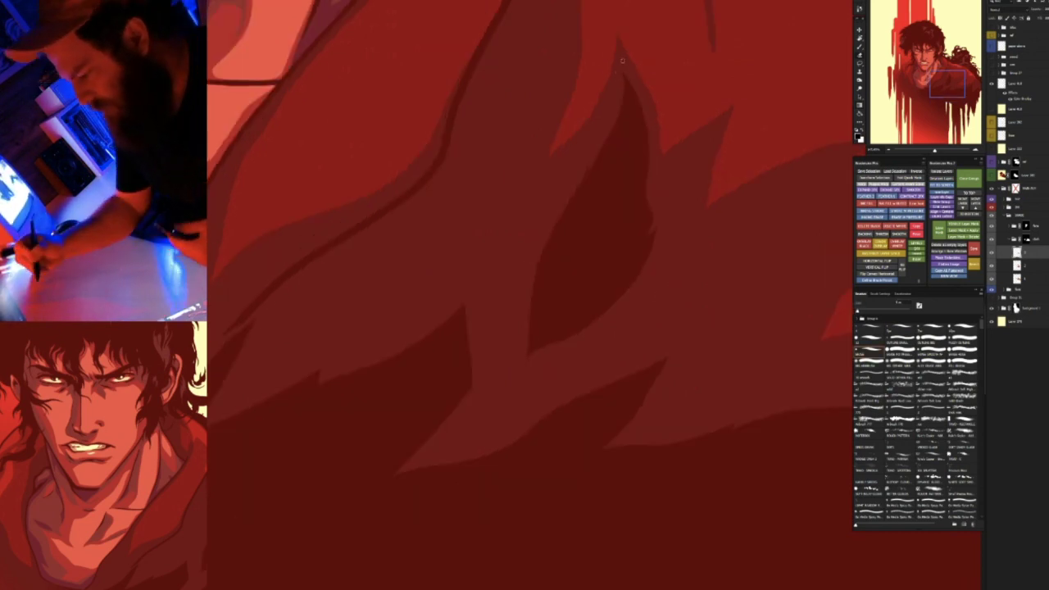
{"action": "key", "text": "r"}
{"action": "left_click_drag", "start_coordinate": [702, 220], "coordinate": [667, 380]}
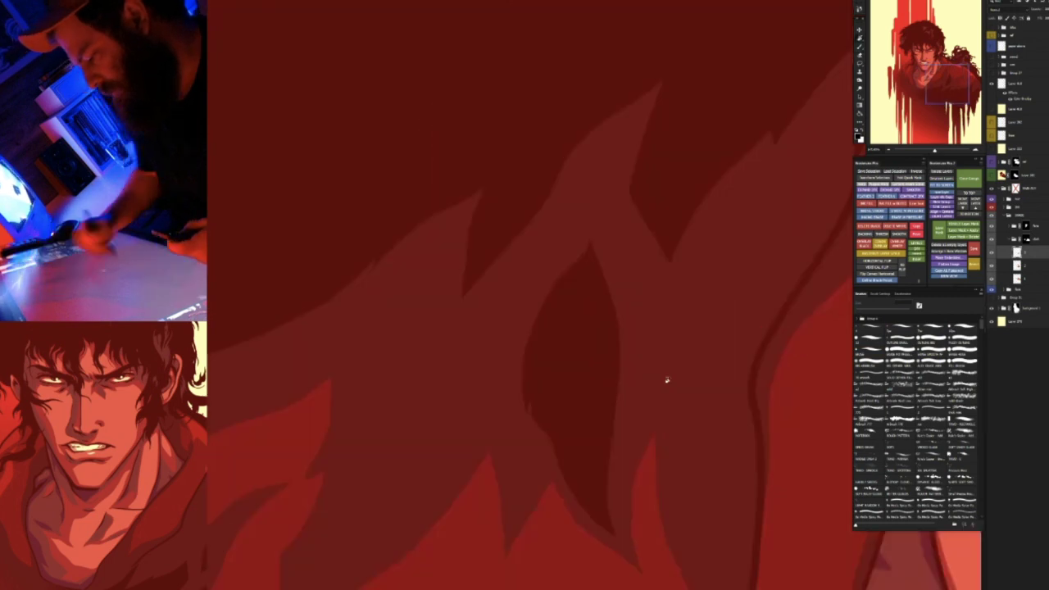
{"action": "key", "text": "ctrl+0"}
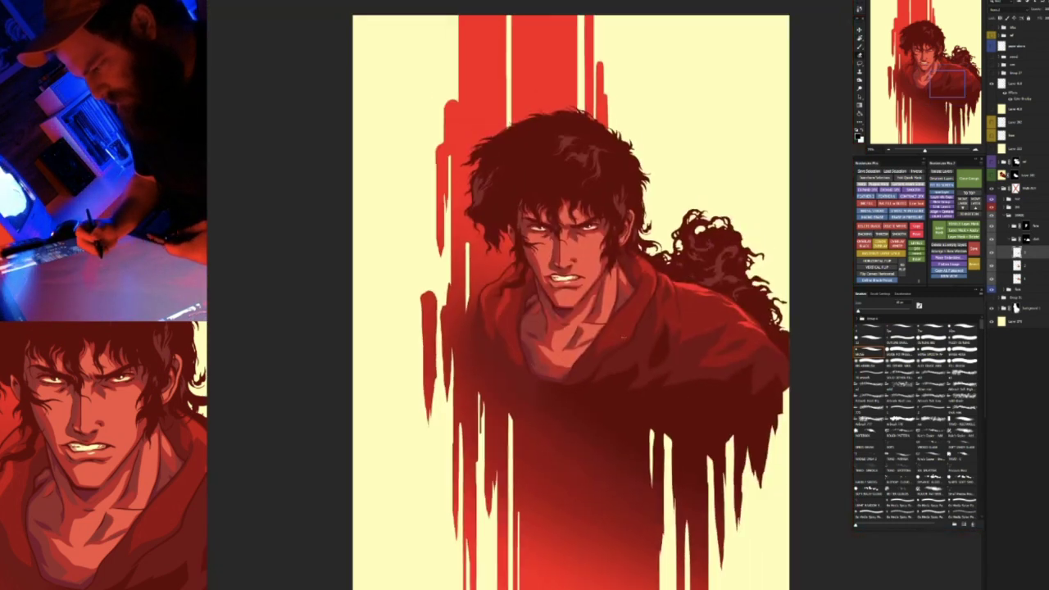
{"action": "left_click_drag", "start_coordinate": [624, 337], "coordinate": [517, 304]}
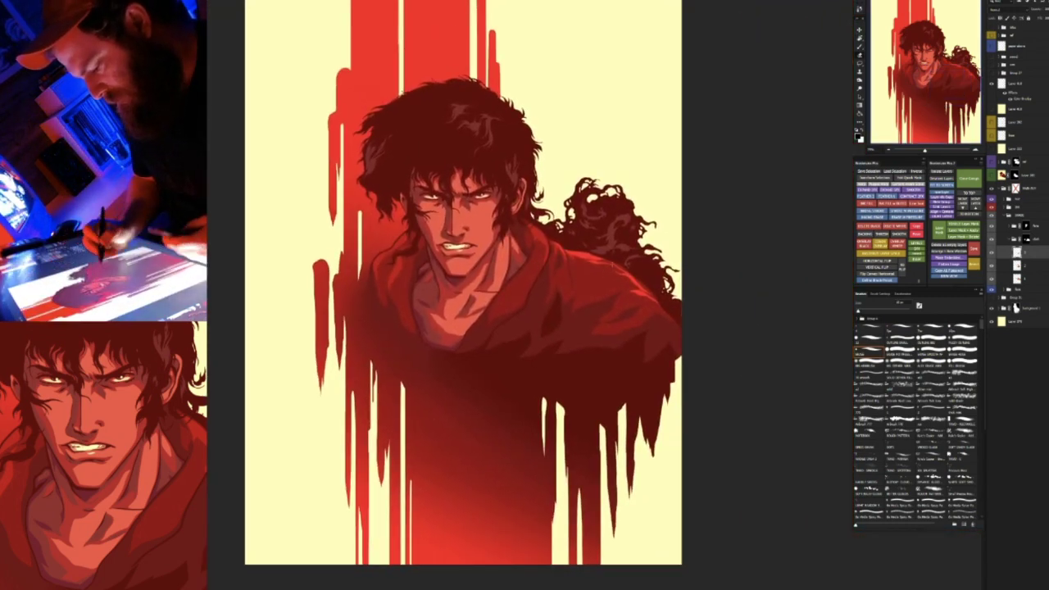
Lasso a thin sliver beside the lower outer edge of the leaf-shaped chest shadow and fill it with the darkest red
{"action": "key", "text": "ctrl+plus"}
{"action": "key", "text": "ctrl+plus"}
{"action": "key", "text": "ctrl+plus"}
{"action": "key", "text": "ctrl+plus"}
{"action": "key", "text": "ctrl+plus"}
{"action": "key", "text": "ctrl+plus"}
{"action": "key", "text": "b"}
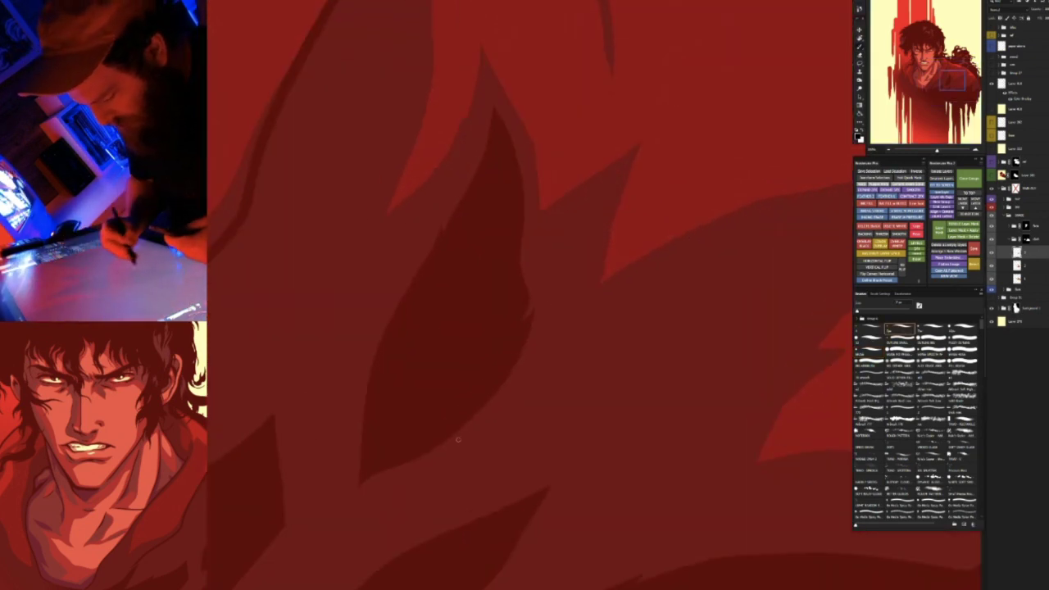
{"action": "key", "text": "l"}
{"action": "mouse_move", "coordinate": [471, 432]}
{"action": "left_mouse_down"}
{"action": "mouse_move", "coordinate": [553, 326]}
{"action": "mouse_move", "coordinate": [416, 470]}
{"action": "mouse_move", "coordinate": [459, 439]}
{"action": "left_mouse_up"}
{"action": "key", "text": "alt+BackSpace"}
{"action": "key", "text": "ctrl+d"}
{"action": "mouse_move", "coordinate": [555, 306]}
{"action": "left_mouse_down"}
{"action": "mouse_move", "coordinate": [443, 450]}
{"action": "mouse_move", "coordinate": [552, 315]}
{"action": "left_mouse_up"}
{"action": "key", "text": "Delete"}
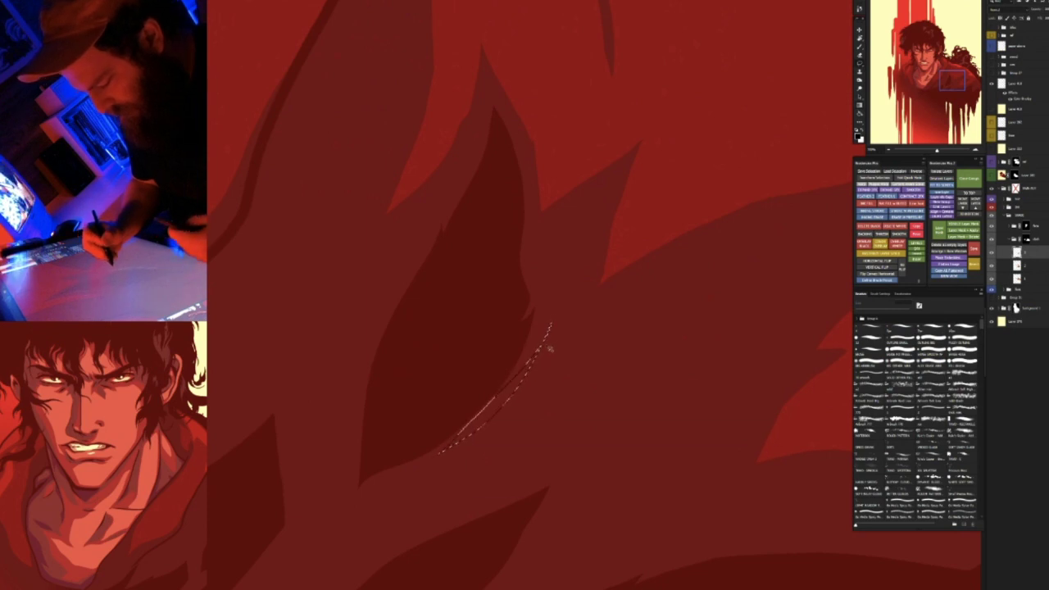
{"action": "key", "text": "b"}
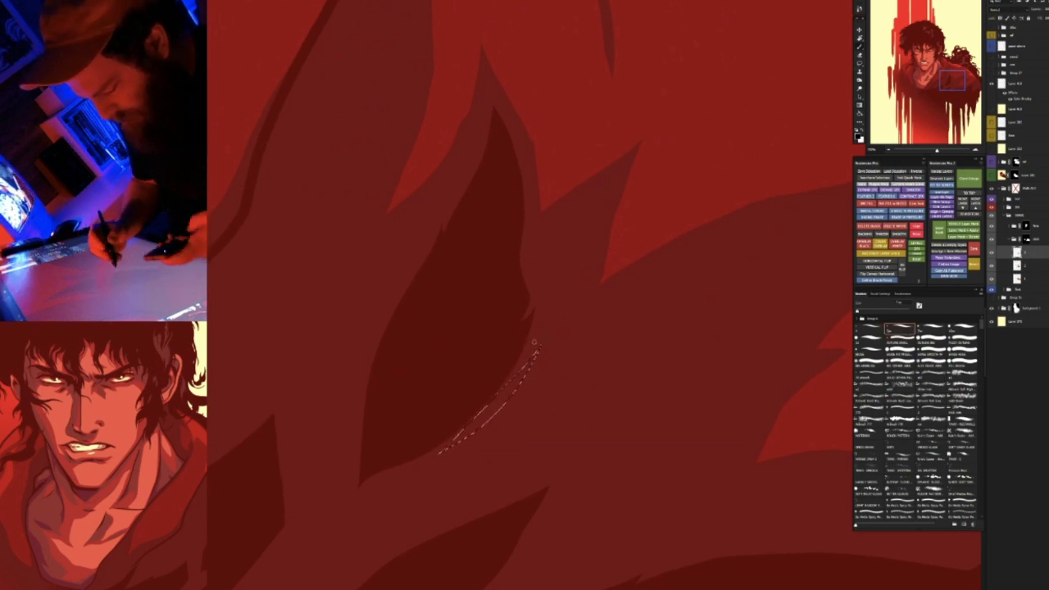
{"action": "left_click_drag", "start_coordinate": [531, 358], "coordinate": [503, 390]}
{"action": "key", "text": "ctrl+d"}
{"action": "key", "text": "l"}
Add a small, narrow darkest-red fold beside the leaf-shaped shadow and check it against the whole illustration
{"action": "key", "text": "r"}
{"action": "mouse_move", "coordinate": [637, 219]}
{"action": "left_mouse_down"}
{"action": "mouse_move", "coordinate": [590, 408]}
{"action": "mouse_move", "coordinate": [571, 410]}
{"action": "left_mouse_up"}
{"action": "key", "text": "e"}
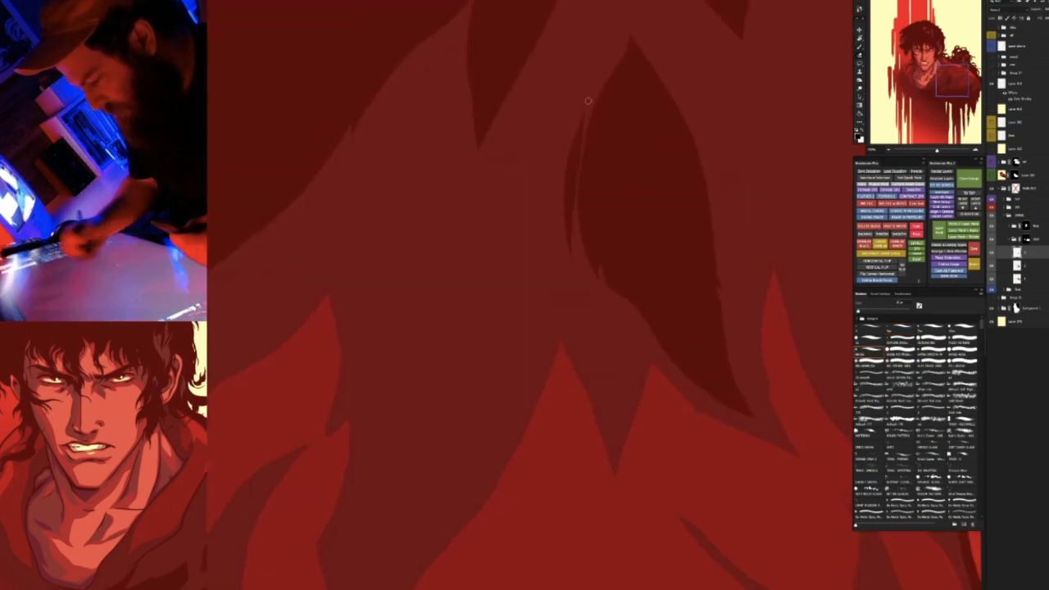
{"action": "mouse_move", "coordinate": [571, 287]}
{"action": "left_mouse_down"}
{"action": "mouse_move", "coordinate": [614, 434]}
{"action": "mouse_move", "coordinate": [572, 287]}
{"action": "left_mouse_up"}
{"action": "key", "text": "alt+BackSpace"}
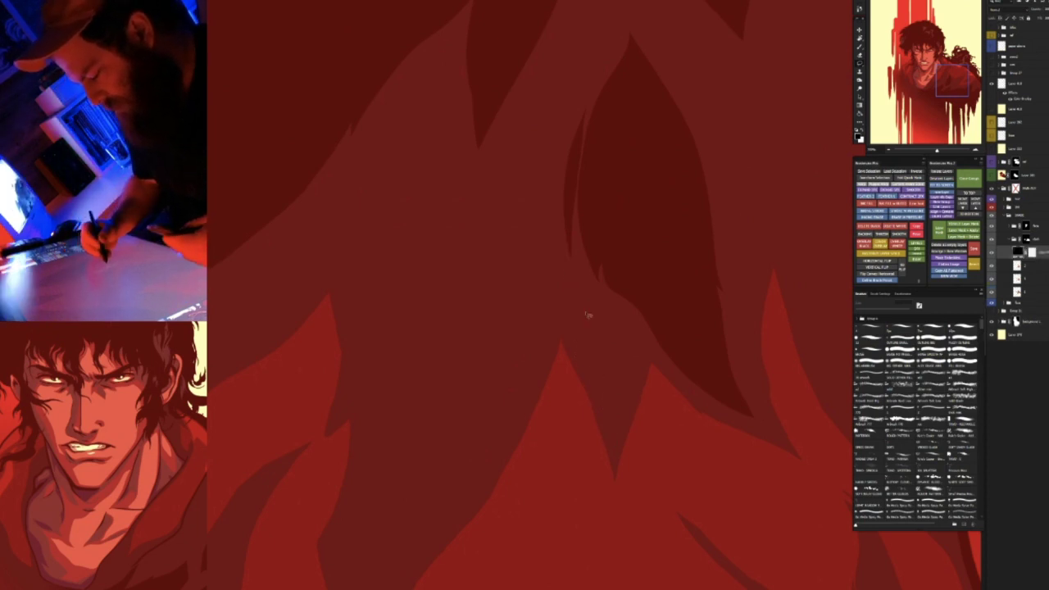
{"action": "key", "text": "e"}
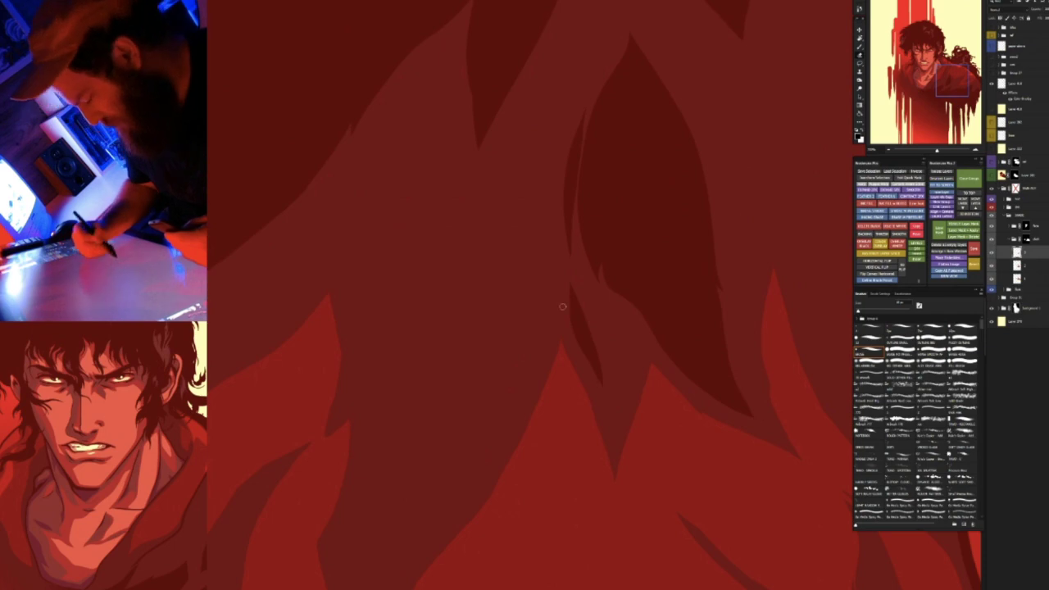
{"action": "key", "text": "Escape"}
{"action": "key", "text": "ctrl+0"}
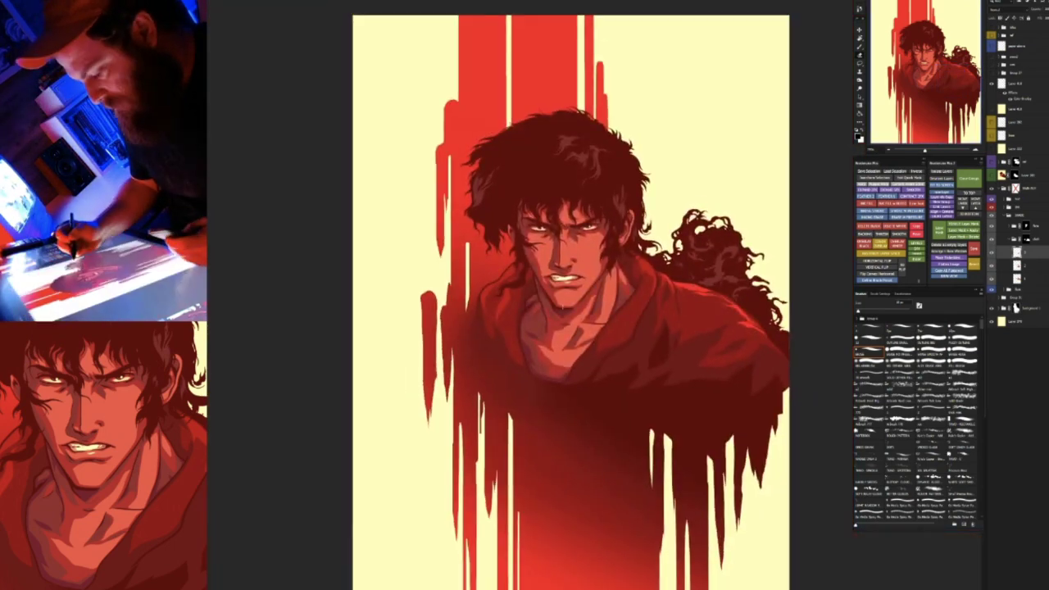
Toggle the sketch layers over the painting to compare the chest folds
{"action": "left_click_drag", "start_coordinate": [687, 336], "coordinate": [770, 283]}
{"action": "key", "text": "b"}
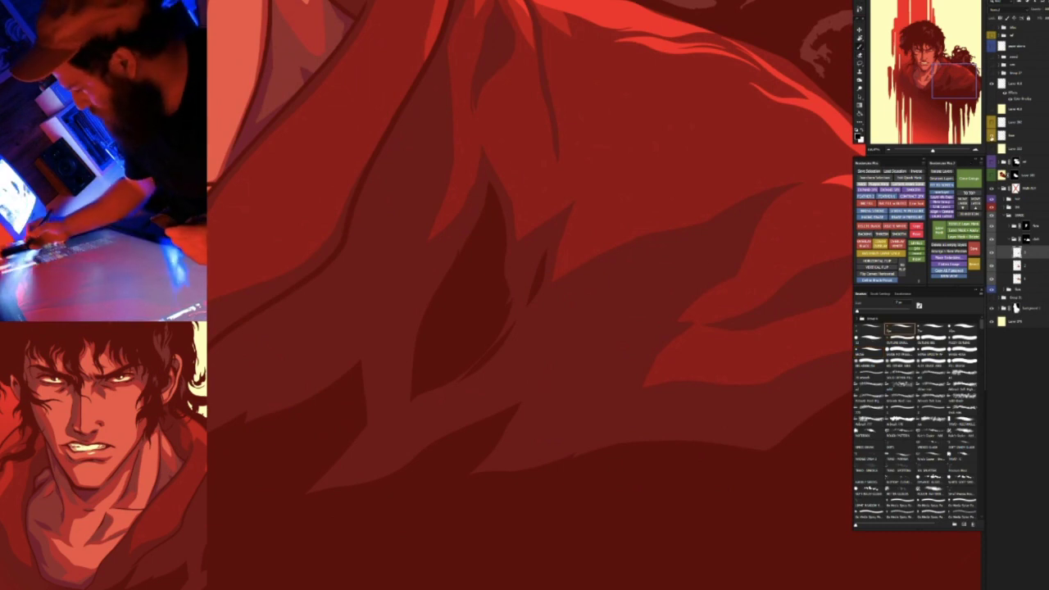
{"action": "left_click", "coordinate": [991, 137]}
{"action": "left_click", "coordinate": [991, 136]}
{"action": "left_click", "coordinate": [992, 123]}
{"action": "left_click", "coordinate": [992, 129]}
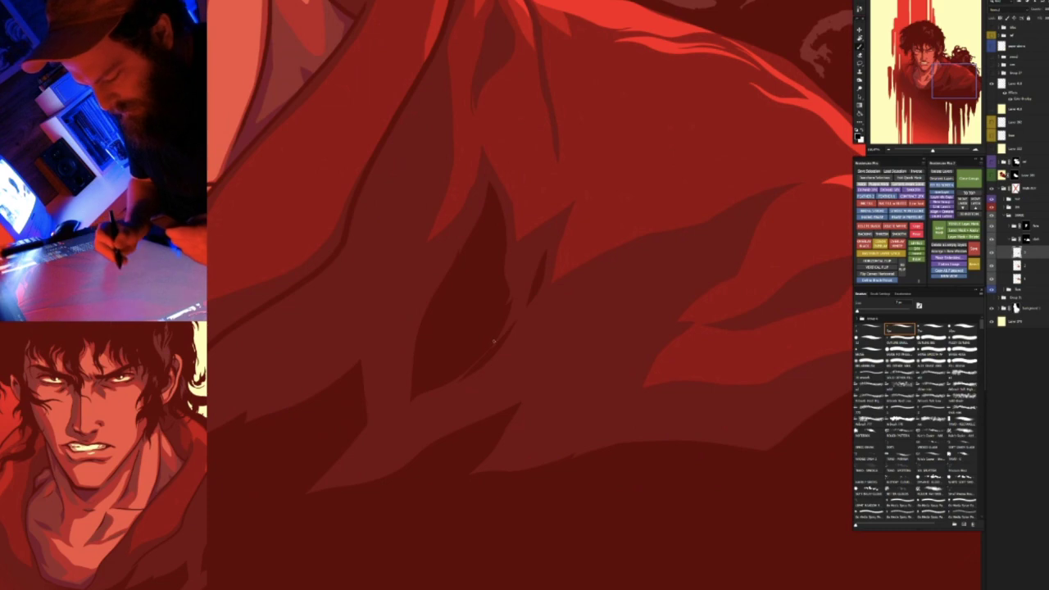
{"action": "key", "text": "ctrl+0"}
Lasso a long tapering fold between the leaf-shaped shadow and the sleeve highlight and fill it with the darkest red
{"action": "left_click_drag", "start_coordinate": [668, 376], "coordinate": [655, 296]}
{"action": "scroll", "coordinate": [655, 298], "scroll_direction": "up", "scroll_amount": 3}
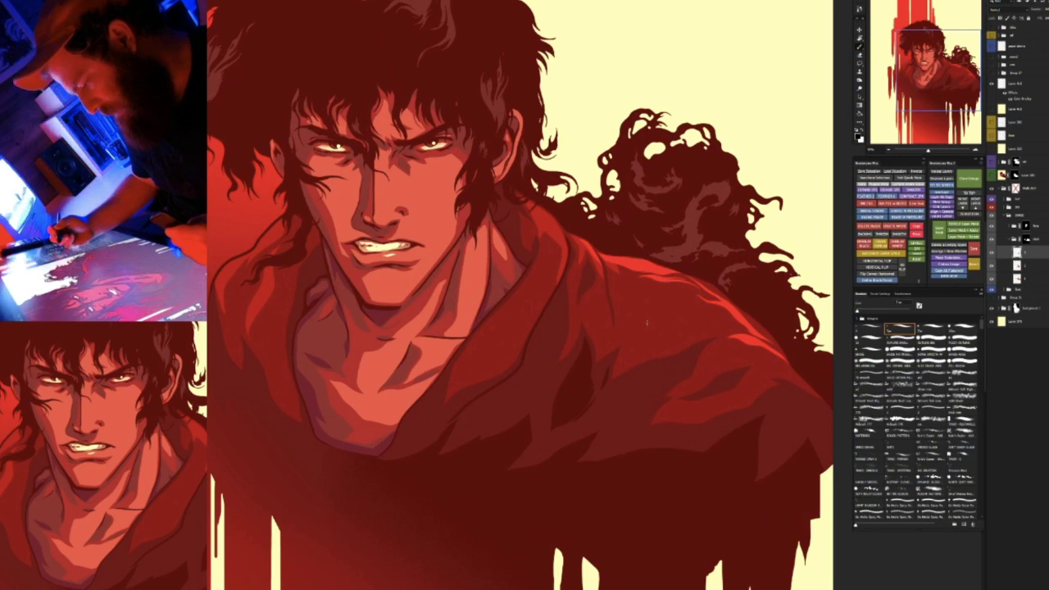
{"action": "scroll", "coordinate": [637, 359], "scroll_direction": "up", "scroll_amount": 4}
{"action": "left_click_drag", "start_coordinate": [637, 388], "coordinate": [629, 286]}
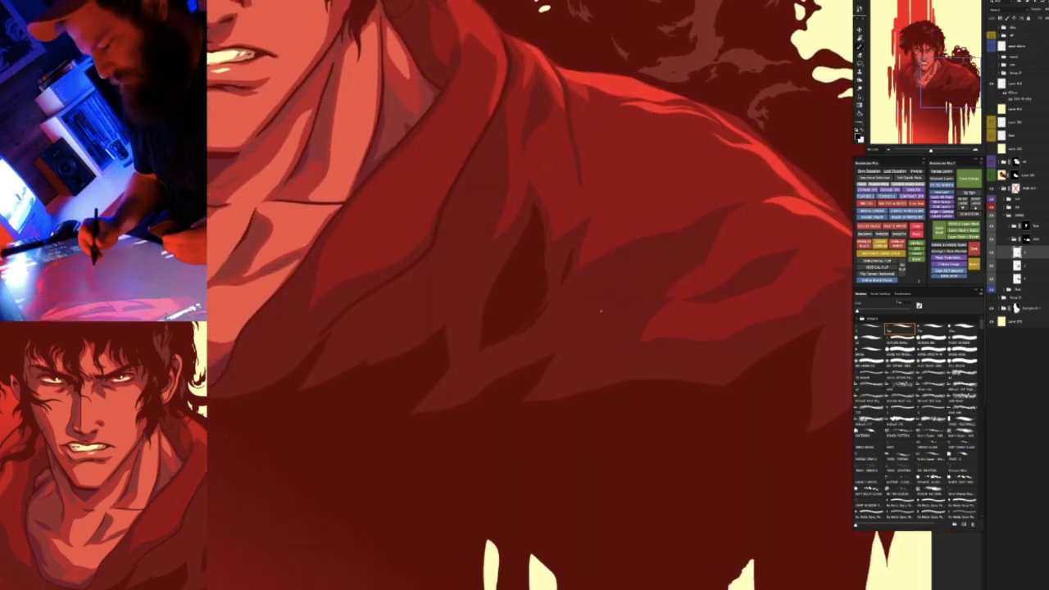
{"action": "scroll", "coordinate": [623, 295], "scroll_direction": "up", "scroll_amount": 5}
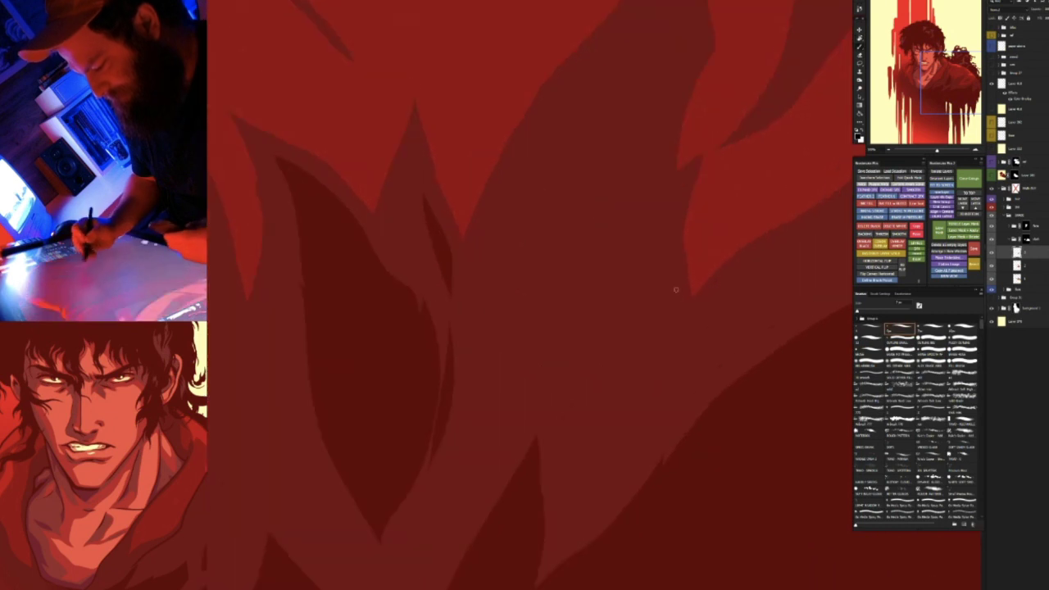
{"action": "mouse_move", "coordinate": [648, 51]}
{"action": "left_mouse_down"}
{"action": "mouse_move", "coordinate": [620, 103]}
{"action": "mouse_move", "coordinate": [595, 272]}
{"action": "mouse_move", "coordinate": [564, 340]}
{"action": "mouse_move", "coordinate": [602, 115]}
{"action": "mouse_move", "coordinate": [642, 15]}
{"action": "left_mouse_up"}
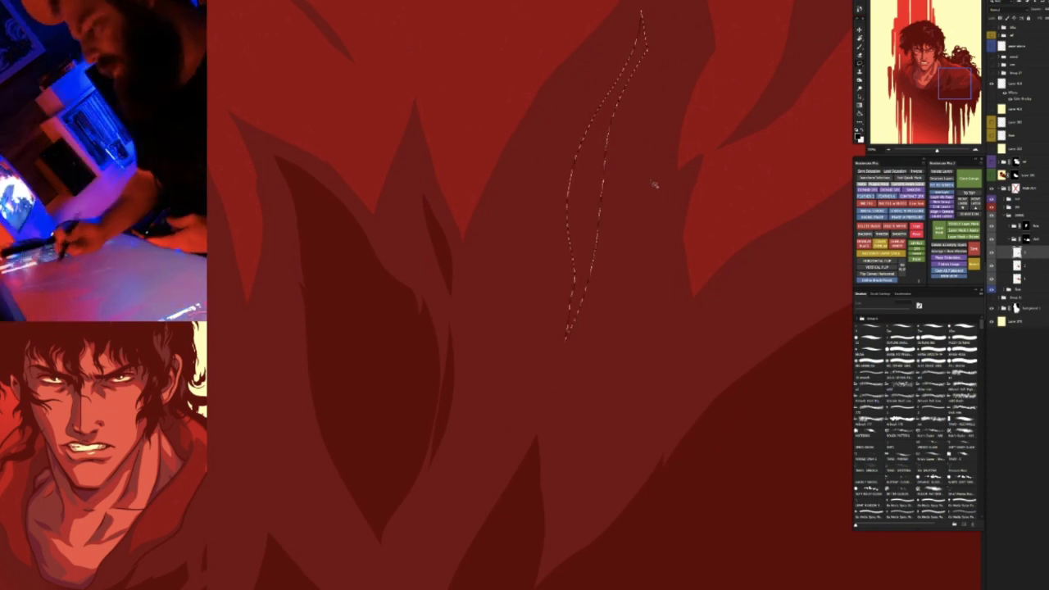
{"action": "key", "text": "alt+BackSpace"}
{"action": "key", "text": "ctrl+d"}
{"action": "key", "text": "Escape"}
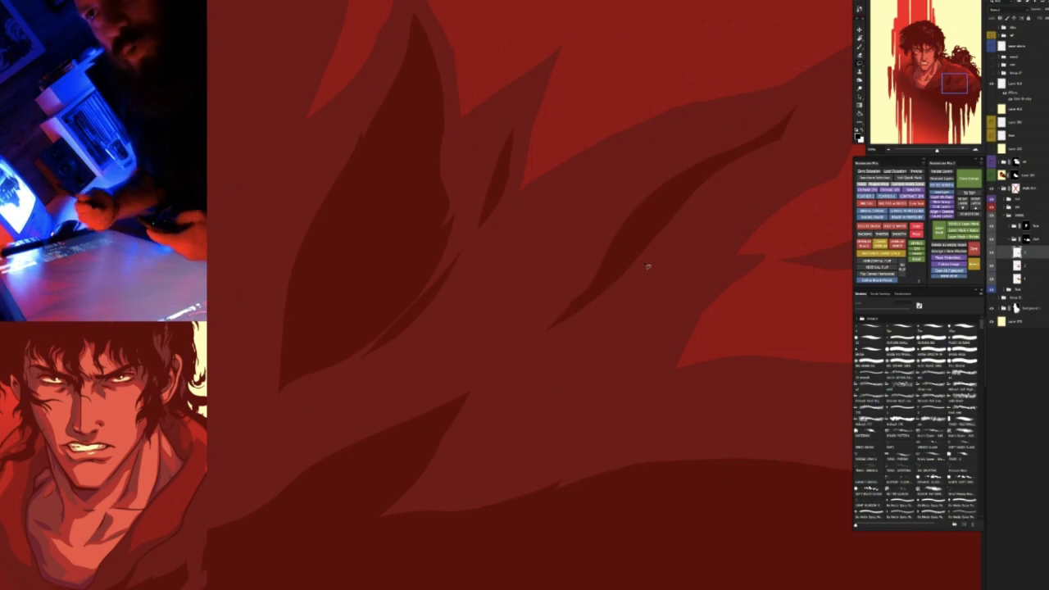
Examine the new chest folds up close and against the whole illustration, including with the canvas rotated
{"action": "key", "text": "ctrl+0"}
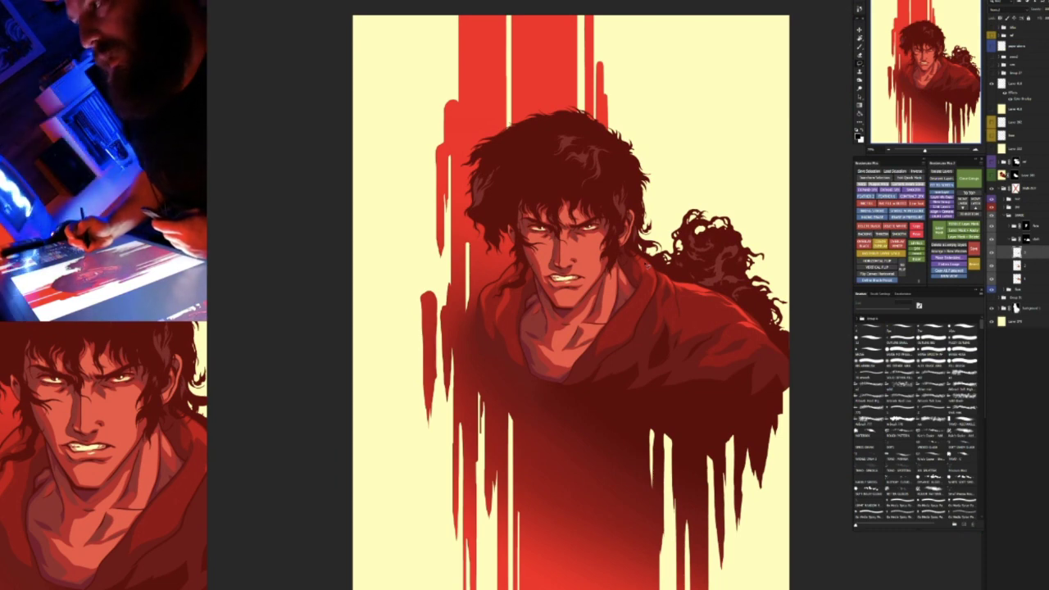
{"action": "scroll", "coordinate": [700, 297], "scroll_direction": "up", "scroll_amount": 5}
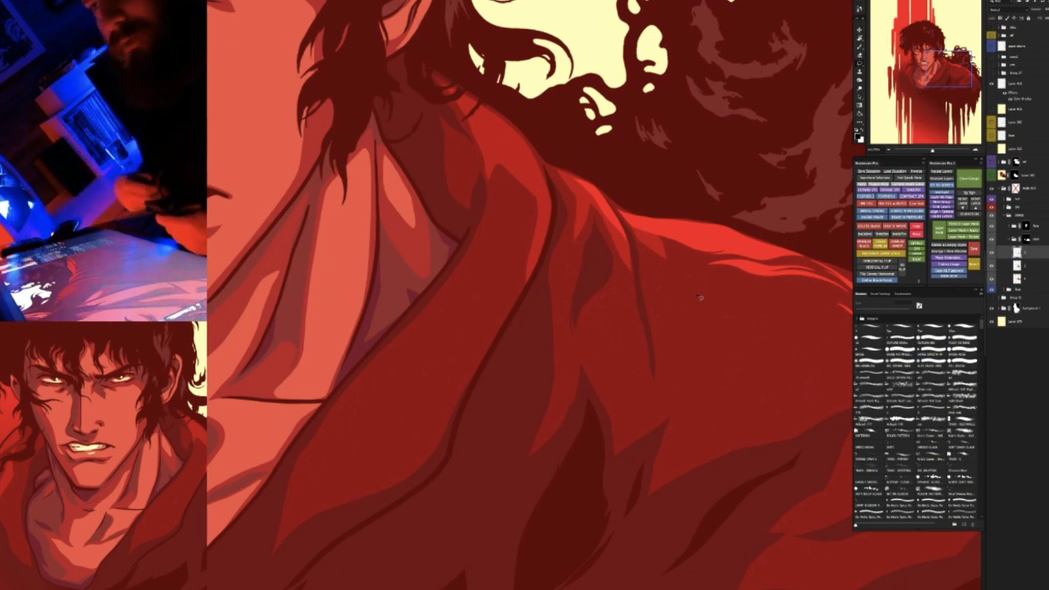
{"action": "left_click_drag", "start_coordinate": [674, 375], "coordinate": [612, 206]}
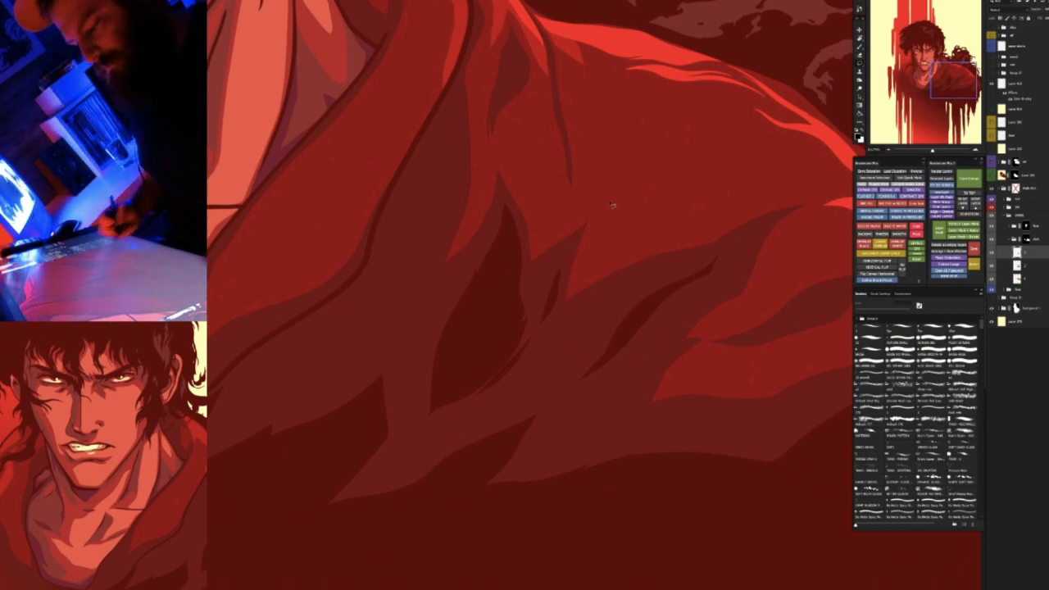
{"action": "key", "text": "ctrl+0"}
{"action": "key", "text": "ctrl+minus"}
{"action": "left_click_drag", "start_coordinate": [702, 328], "coordinate": [576, 285]}
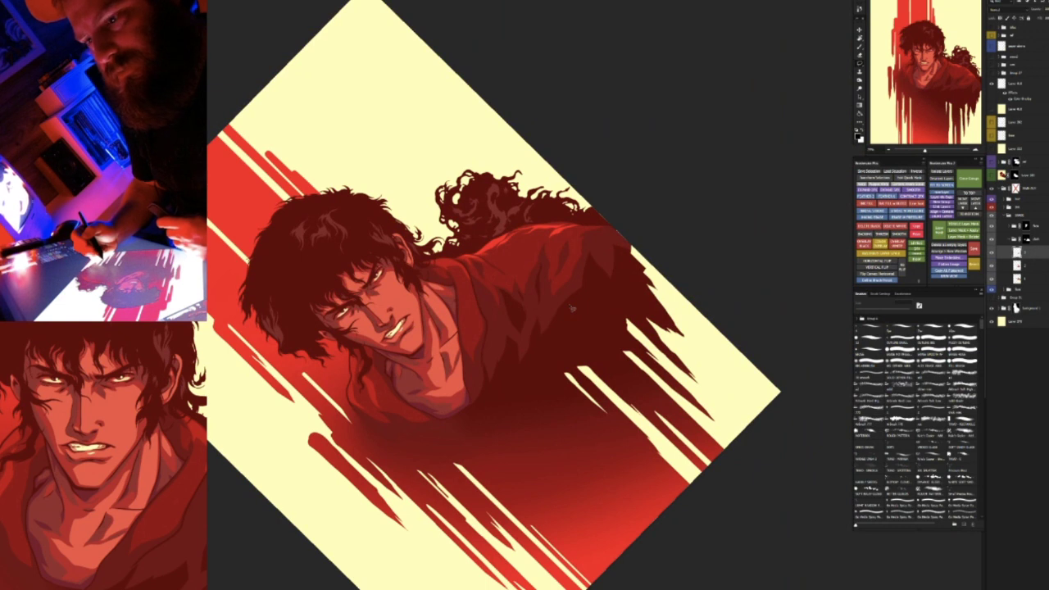
{"action": "key", "text": "Escape"}
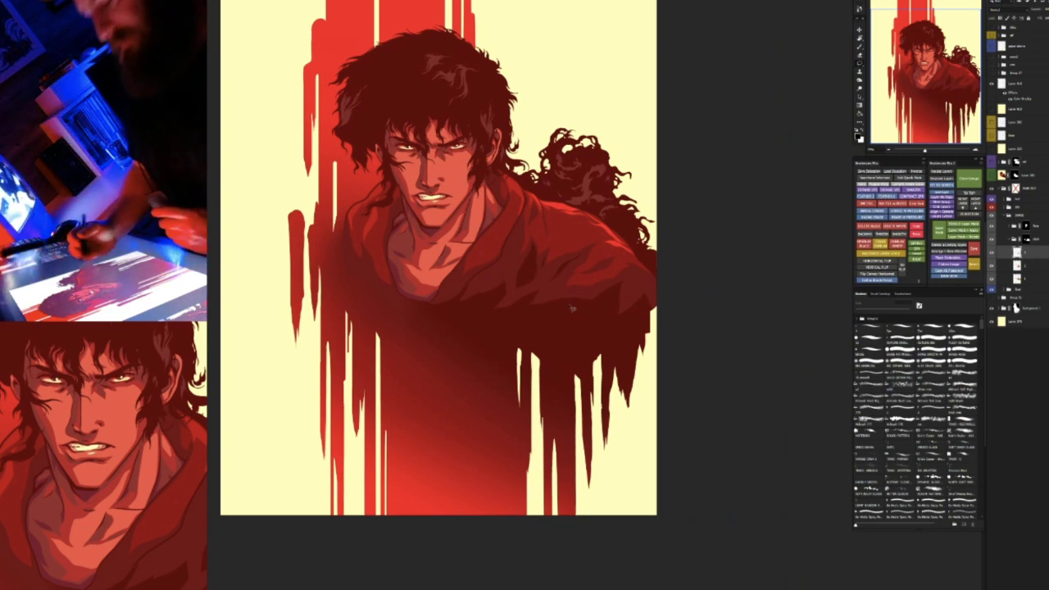
Lasso a narrow shape inside the mid-tone fold on the upper sleeve and fill it with the darkest red shadow
{"action": "left_click_drag", "start_coordinate": [596, 258], "coordinate": [643, 240]}
{"action": "left_click_drag", "start_coordinate": [689, 380], "coordinate": [711, 307]}
{"action": "left_click_drag", "start_coordinate": [648, 343], "coordinate": [524, 306]}
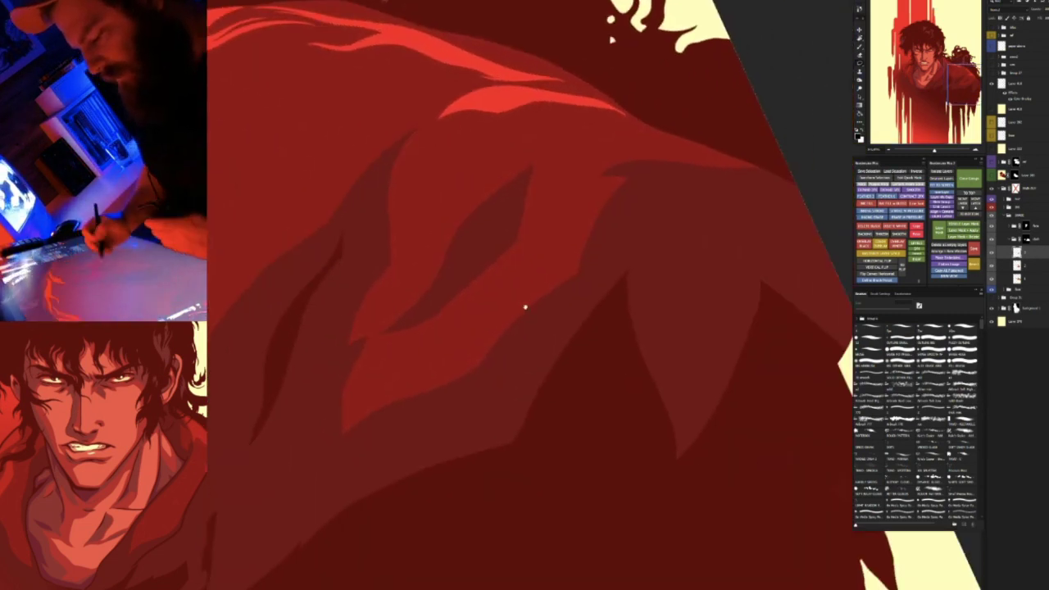
{"action": "mouse_move", "coordinate": [462, 280]}
{"action": "left_mouse_down"}
{"action": "mouse_move", "coordinate": [445, 303]}
{"action": "mouse_move", "coordinate": [487, 255]}
{"action": "mouse_move", "coordinate": [511, 199]}
{"action": "mouse_move", "coordinate": [459, 283]}
{"action": "left_mouse_up"}
{"action": "left_click_drag", "start_coordinate": [510, 205], "coordinate": [528, 179]}
{"action": "mouse_move", "coordinate": [451, 294]}
{"action": "left_mouse_down"}
{"action": "mouse_move", "coordinate": [424, 321]}
{"action": "mouse_move", "coordinate": [452, 290]}
{"action": "mouse_move", "coordinate": [439, 323]}
{"action": "mouse_move", "coordinate": [453, 282]}
{"action": "left_mouse_up"}
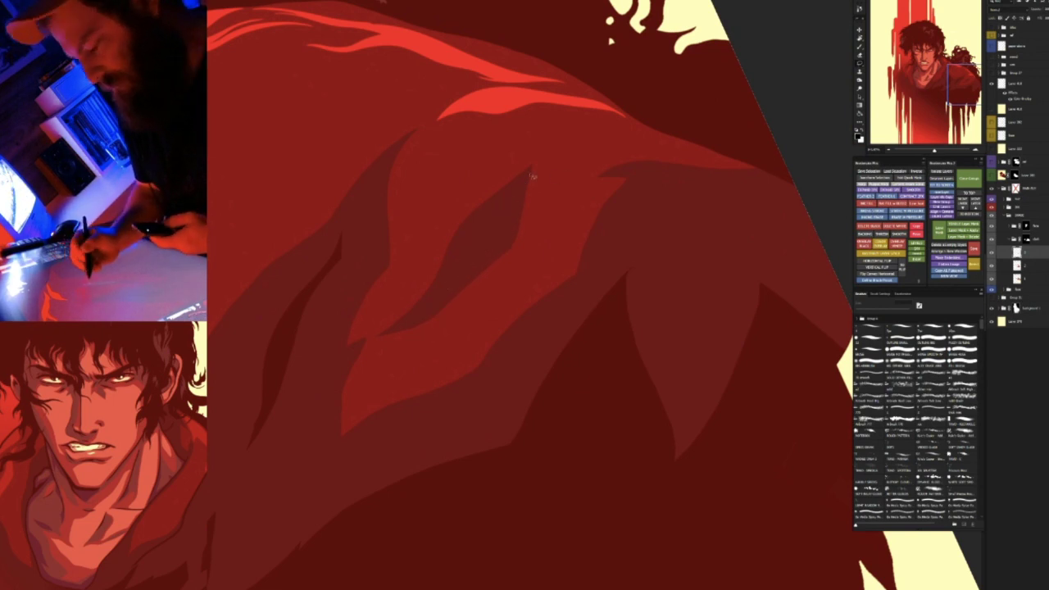
{"action": "key", "text": "alt+BackSpace"}
{"action": "key", "text": "ctrl+d"}
{"action": "key", "text": "Escape"}
Thicken the dark line along the collar's outer edge with a narrow lassoed sliver of shadow
{"action": "left_click_drag", "start_coordinate": [660, 201], "coordinate": [494, 379]}
{"action": "key", "text": "Escape"}
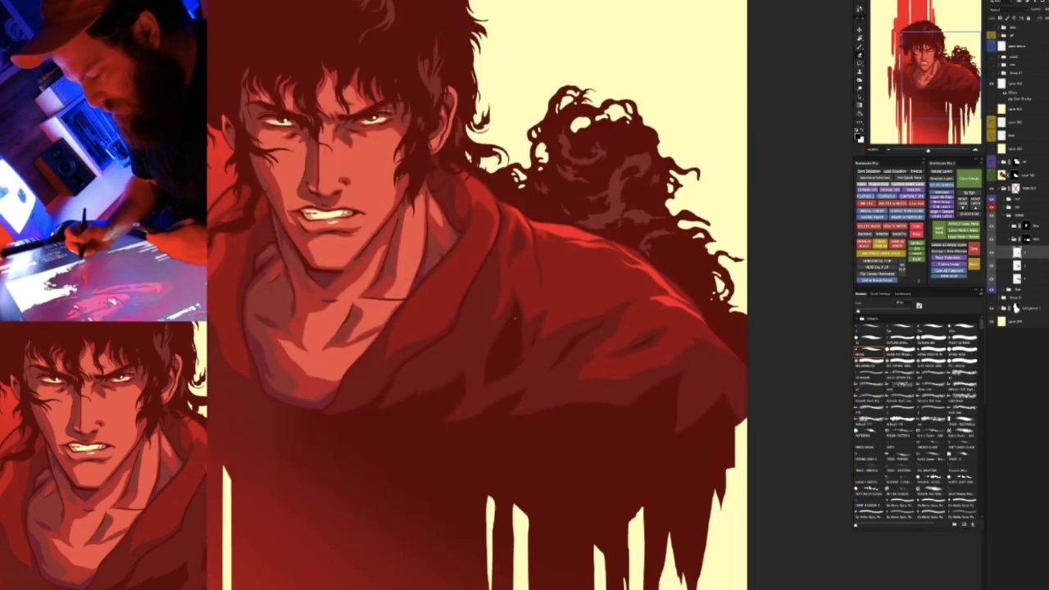
{"action": "left_click_drag", "start_coordinate": [430, 244], "coordinate": [566, 113]}
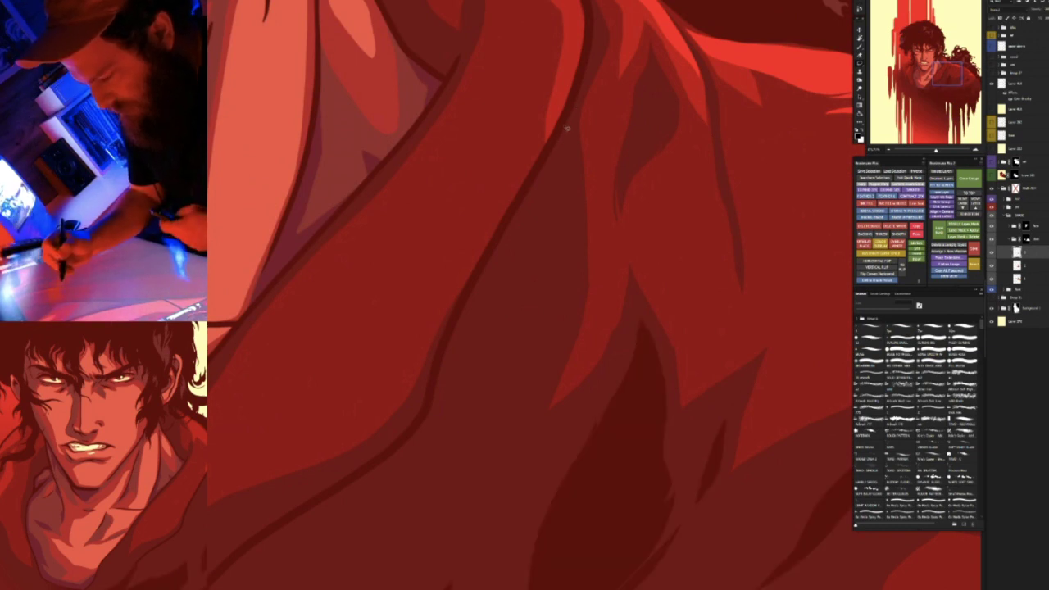
{"action": "mouse_move", "coordinate": [562, 124]}
{"action": "left_mouse_down"}
{"action": "mouse_move", "coordinate": [454, 369]}
{"action": "mouse_move", "coordinate": [440, 371]}
{"action": "mouse_move", "coordinate": [563, 126]}
{"action": "left_mouse_up"}
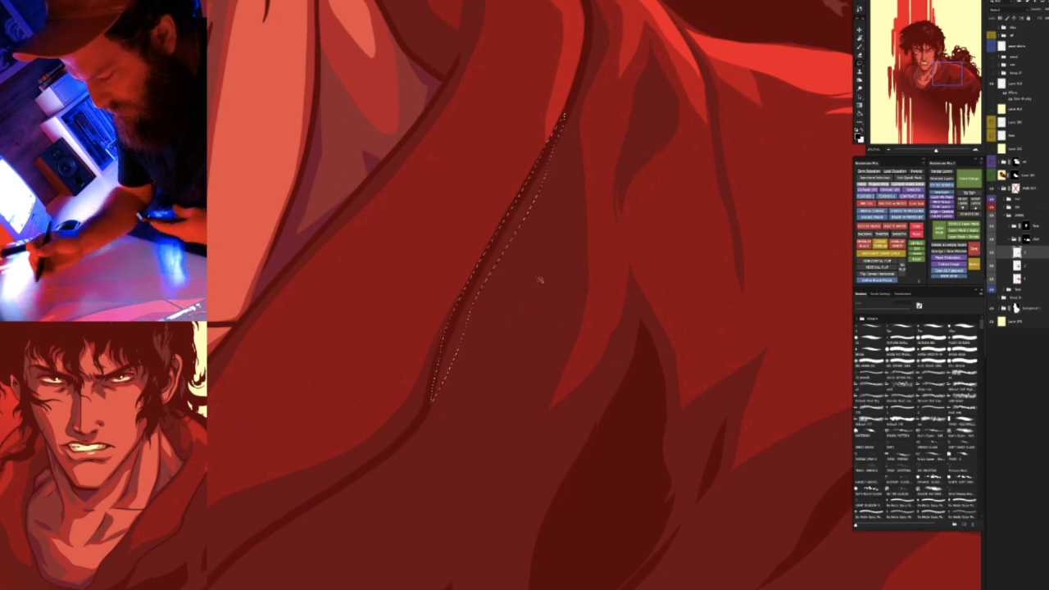
{"action": "key", "text": "ctrl+d"}
{"action": "key", "text": "ctrl+0"}
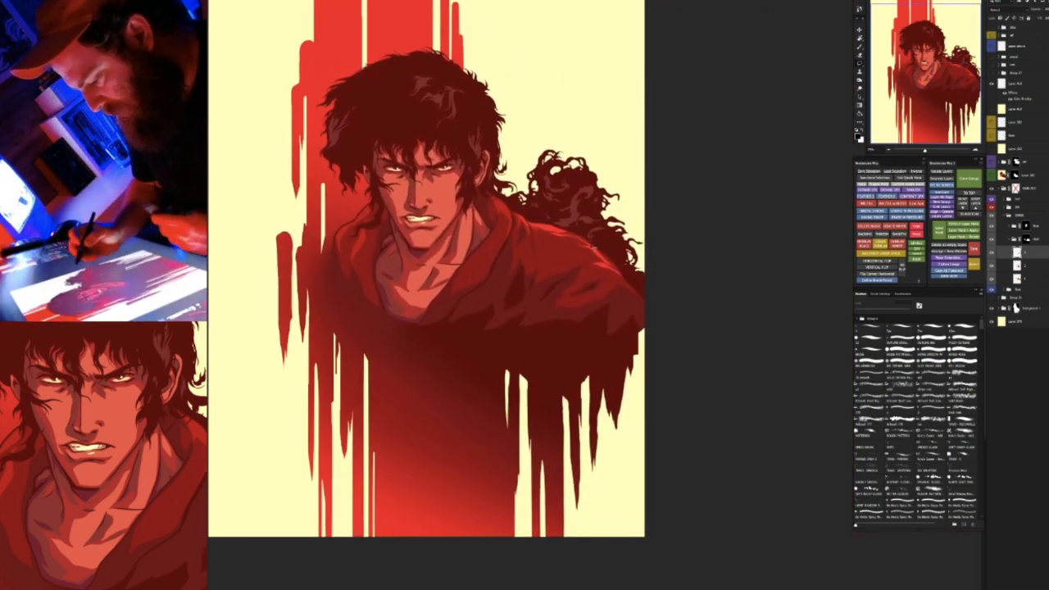
Add a small darkest-red shape inside the shoulder fold next to the collar and check it with the canvas rotated
{"action": "left_click_drag", "start_coordinate": [511, 272], "coordinate": [550, 290]}
{"action": "left_click_drag", "start_coordinate": [585, 159], "coordinate": [608, 157]}
{"action": "mouse_move", "coordinate": [517, 163]}
{"action": "left_mouse_down"}
{"action": "mouse_move", "coordinate": [497, 227]}
{"action": "mouse_move", "coordinate": [524, 188]}
{"action": "mouse_move", "coordinate": [531, 221]}
{"action": "mouse_move", "coordinate": [517, 168]}
{"action": "left_mouse_up"}
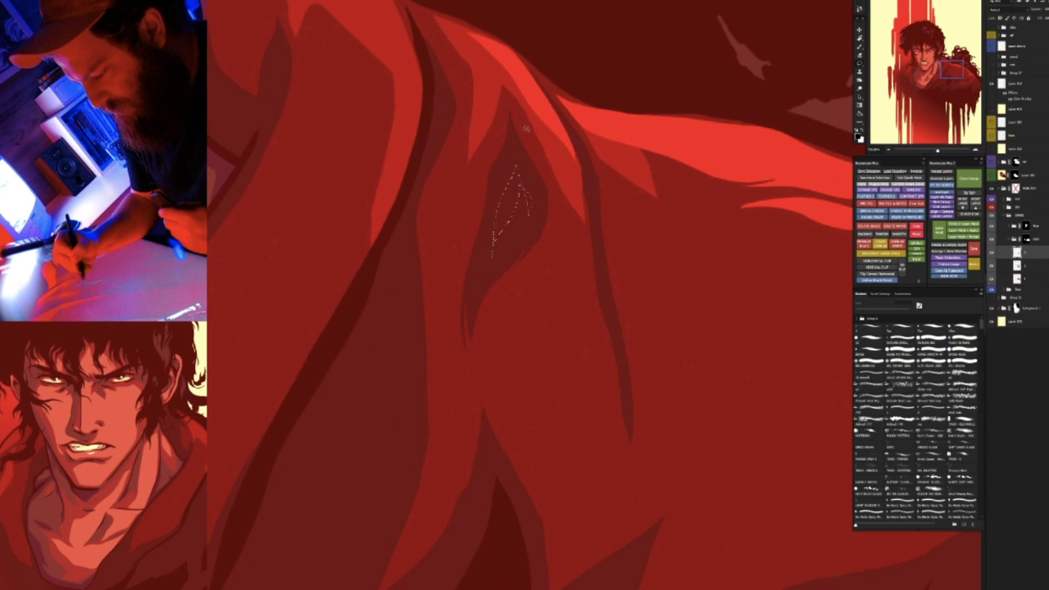
{"action": "key", "text": "Delete"}
{"action": "key", "text": "ctrl+d"}
{"action": "key", "text": "e"}
{"action": "key", "text": "l"}
{"action": "scroll", "coordinate": [492, 213], "scroll_direction": "down", "scroll_amount": 5}
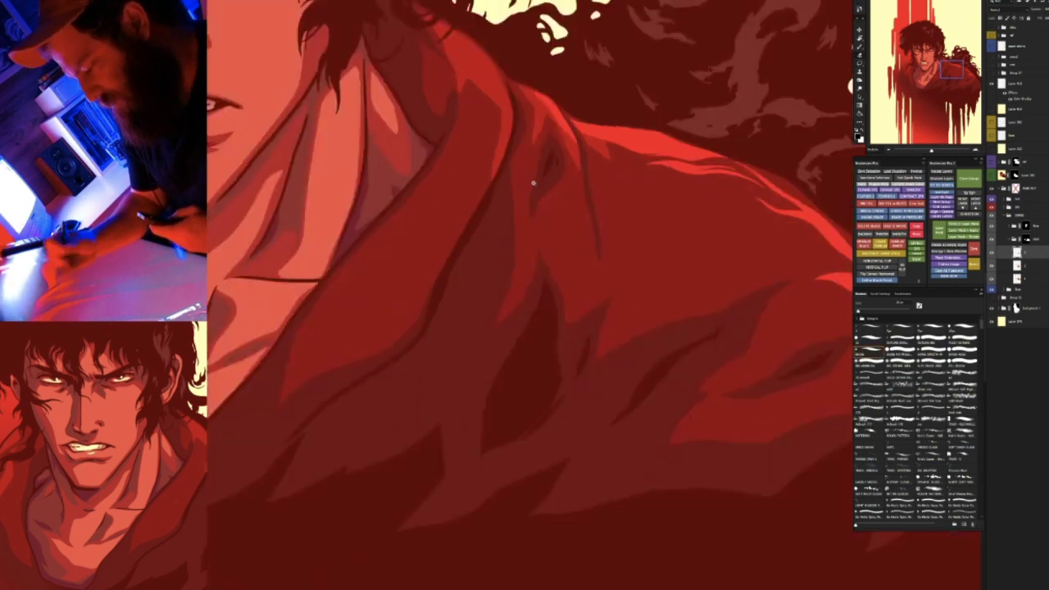
{"action": "mouse_move", "coordinate": [672, 237]}
{"action": "left_mouse_down"}
{"action": "mouse_move", "coordinate": [664, 297]}
{"action": "mouse_move", "coordinate": [693, 245]}
{"action": "left_mouse_up"}
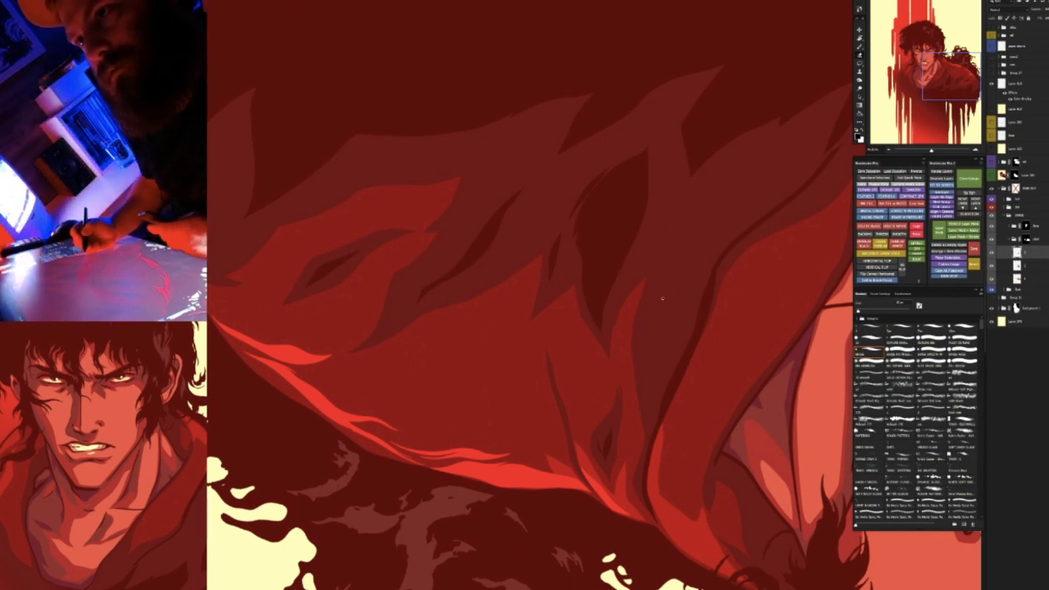
{"action": "key", "text": "r"}
{"action": "key", "text": "Escape"}
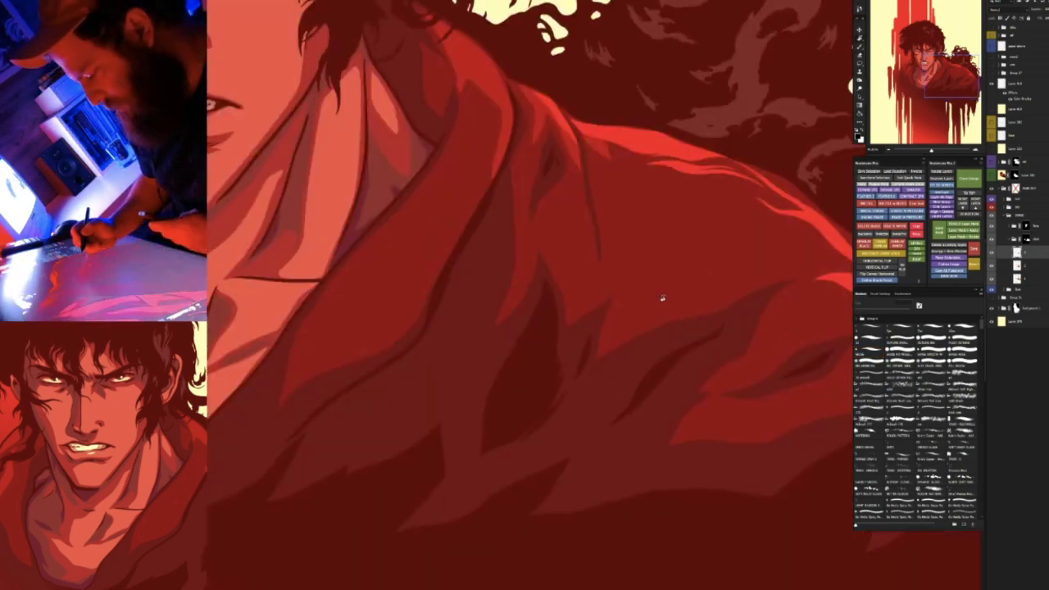
{"action": "key", "text": "ctrl+0"}
Select the lower shading layer and erase along the shoulder fold line to extend the highlight's pointed tip up to it
{"action": "left_click_drag", "start_coordinate": [688, 332], "coordinate": [653, 254]}
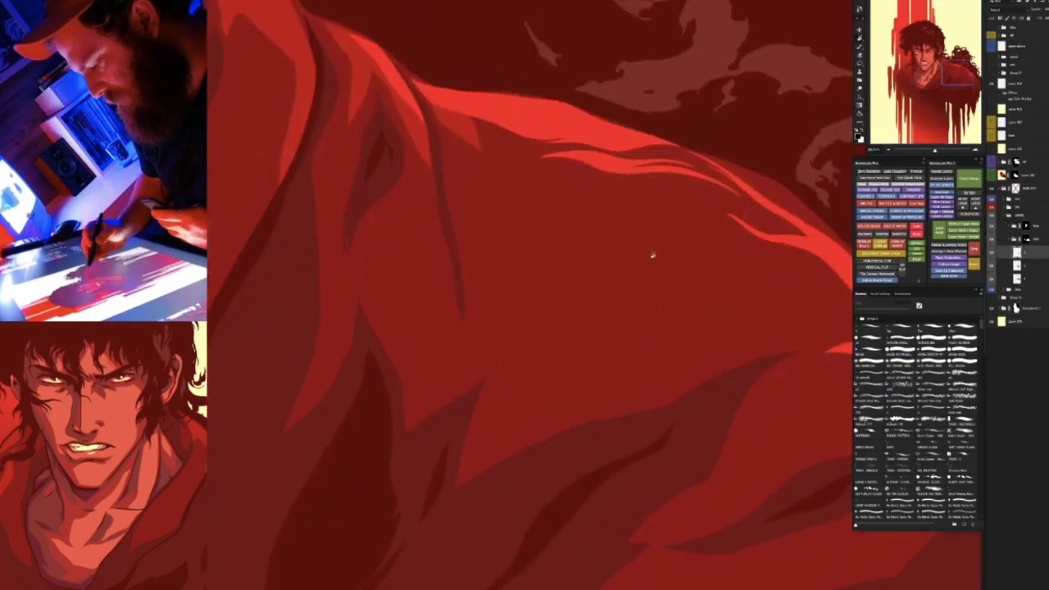
{"action": "left_click", "coordinate": [444, 211], "text": "ctrl"}
{"action": "left_click_drag", "start_coordinate": [444, 196], "coordinate": [463, 189]}
{"action": "key", "text": "e"}
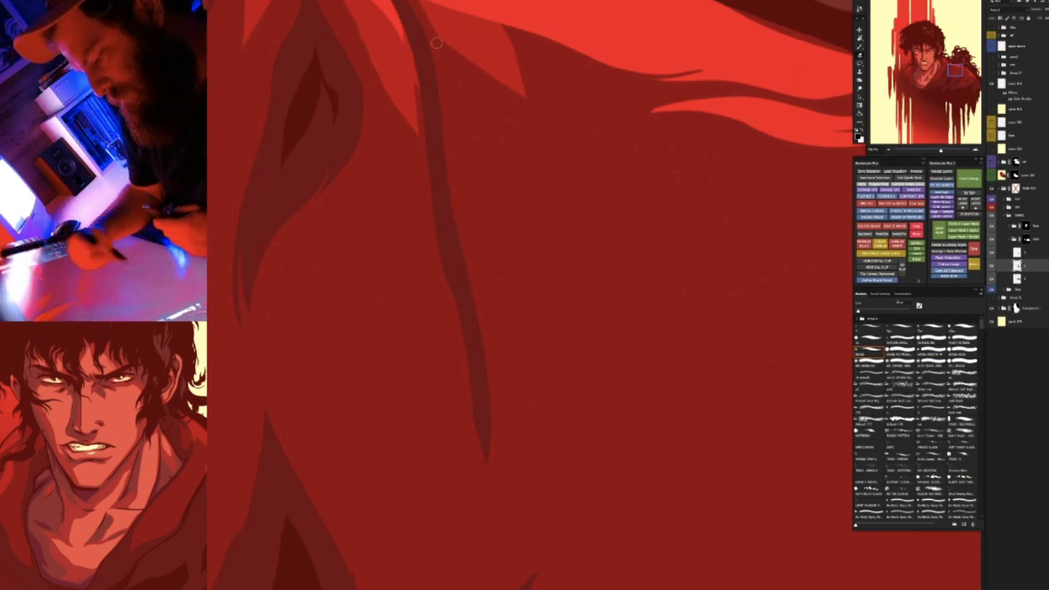
{"action": "left_click", "coordinate": [417, 96], "text": "ctrl"}
{"action": "left_click_drag", "start_coordinate": [416, 85], "coordinate": [430, 160]}
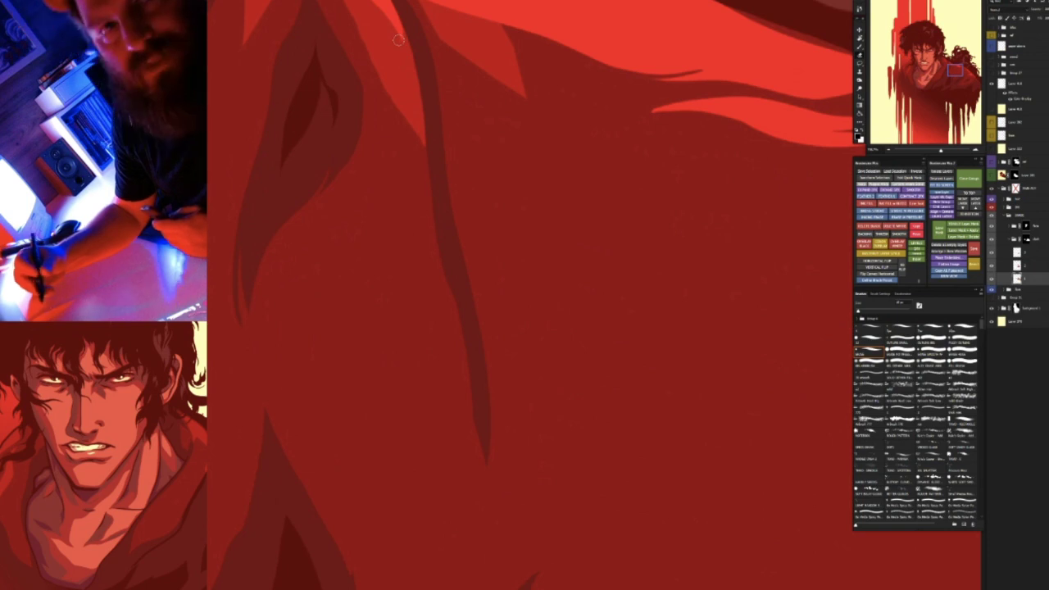
Touch up the highlight's pointed tip along the dark shoulder fold line with fine brush strokes
{"action": "key", "text": "b"}
{"action": "left_click_drag", "start_coordinate": [419, 77], "coordinate": [421, 149]}
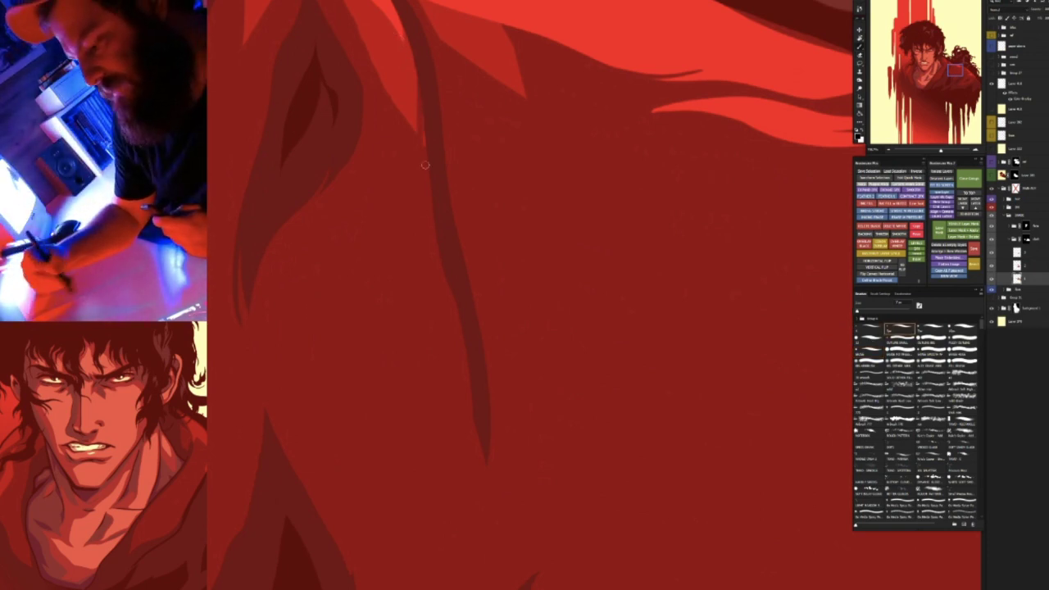
{"action": "left_click_drag", "start_coordinate": [423, 105], "coordinate": [412, 275]}
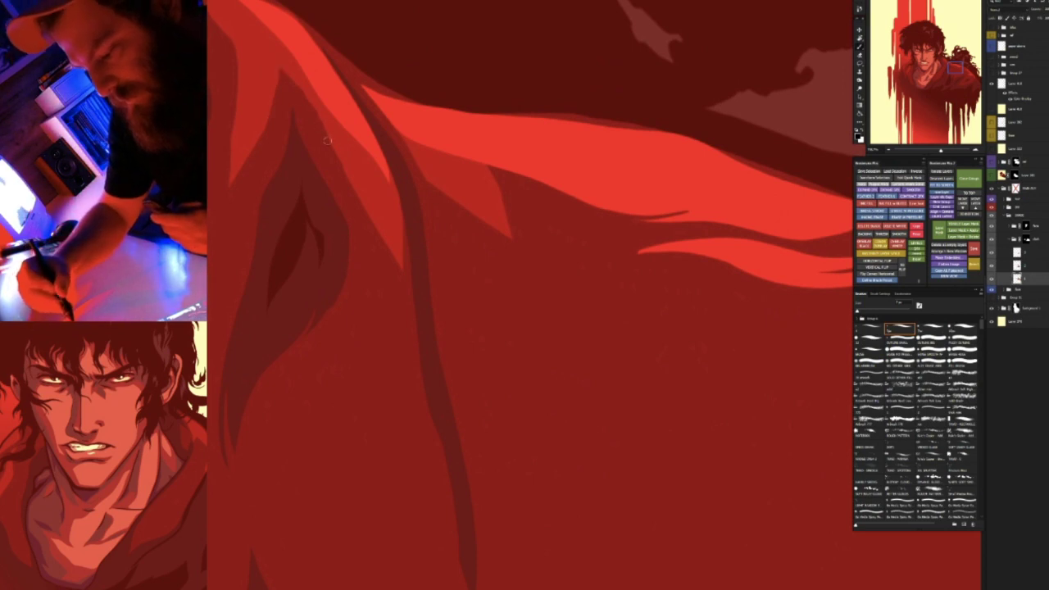
{"action": "key", "text": "."}
{"action": "left_click_drag", "start_coordinate": [328, 134], "coordinate": [350, 185]}
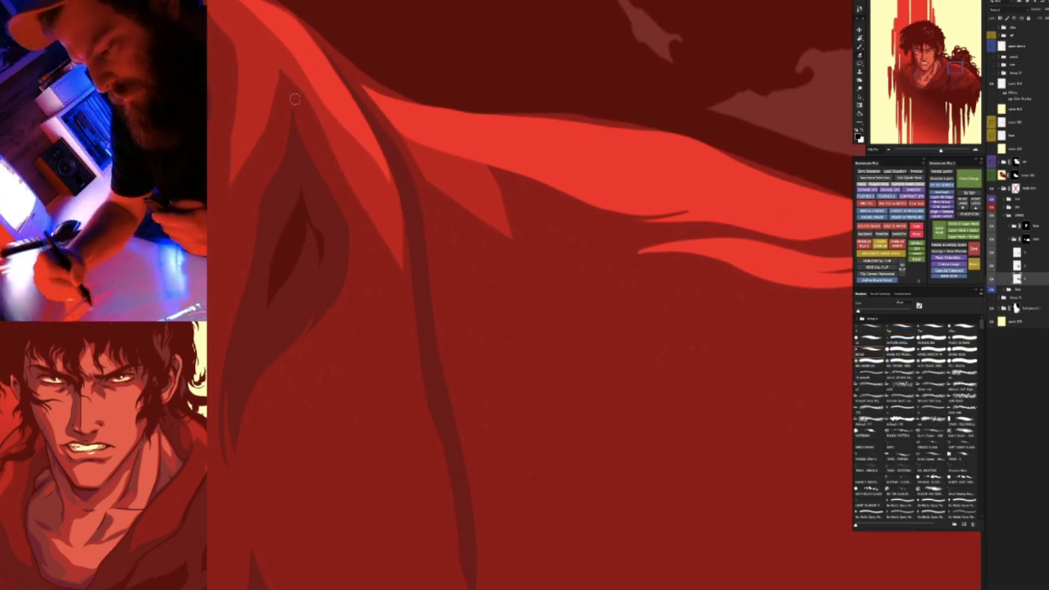
{"action": "key", "text": "b"}
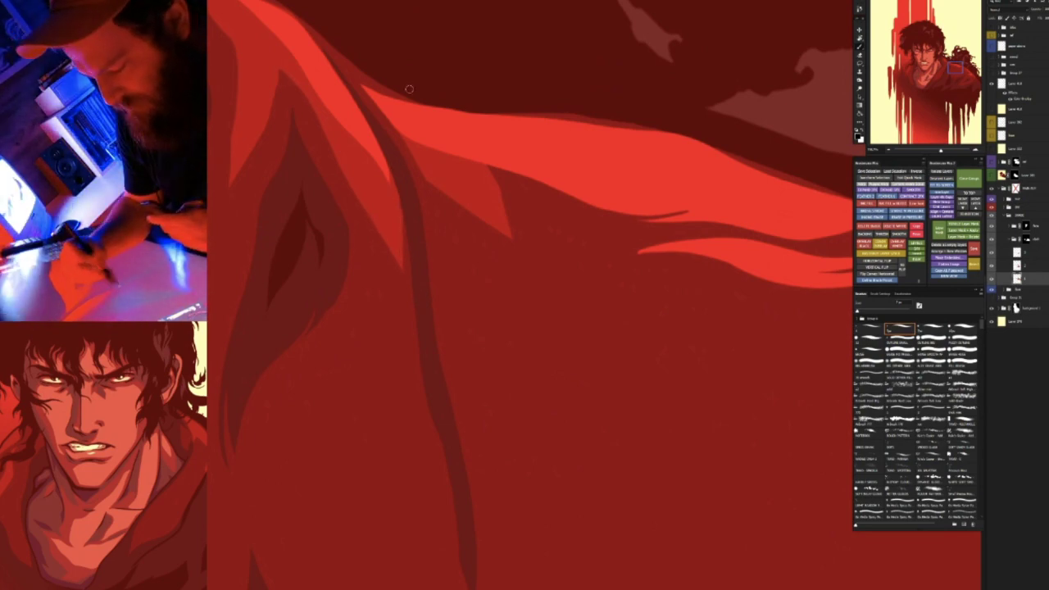
Lasso a curved, tapering shape on the upper sleeve beside the shoulder fold line and clear its shading to form a mid-light red highlight
{"action": "key", "text": "ctrl+minus"}
{"action": "key", "text": "ctrl+minus"}
{"action": "key", "text": "ctrl+minus"}
{"action": "mouse_move", "coordinate": [562, 450]}
{"action": "left_mouse_down"}
{"action": "mouse_move", "coordinate": [677, 279]}
{"action": "mouse_move", "coordinate": [560, 341]}
{"action": "mouse_move", "coordinate": [512, 429]}
{"action": "left_mouse_up"}
{"action": "key", "text": "ctrl+plus"}
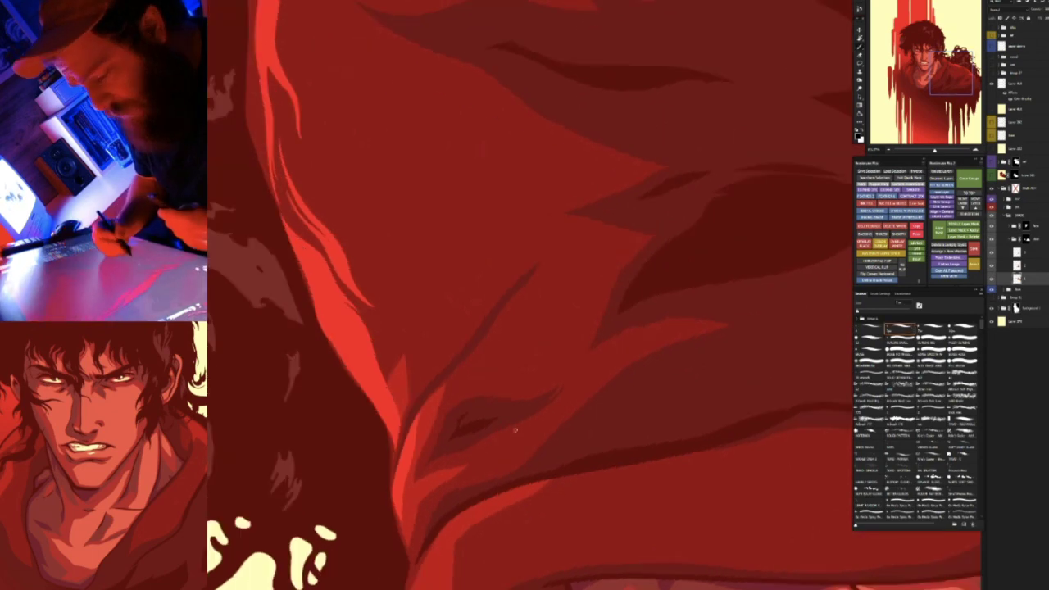
{"action": "left_click_drag", "start_coordinate": [532, 329], "coordinate": [538, 347]}
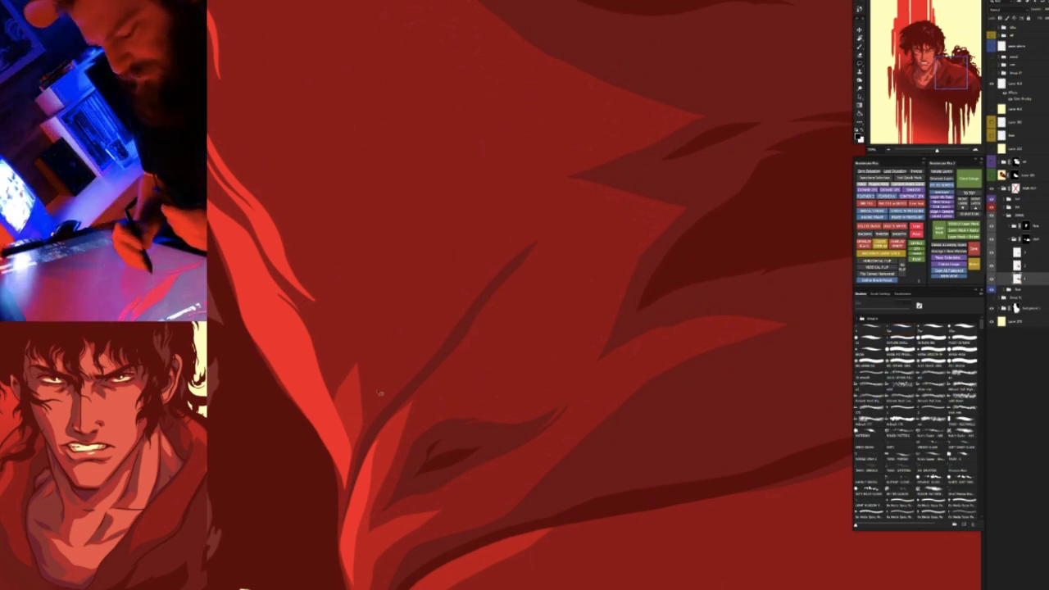
{"action": "mouse_move", "coordinate": [372, 400]}
{"action": "left_mouse_down"}
{"action": "mouse_move", "coordinate": [413, 254]}
{"action": "mouse_move", "coordinate": [491, 153]}
{"action": "mouse_move", "coordinate": [460, 200]}
{"action": "mouse_move", "coordinate": [455, 313]}
{"action": "left_mouse_up"}
{"action": "mouse_move", "coordinate": [432, 354]}
{"action": "left_mouse_down"}
{"action": "mouse_move", "coordinate": [403, 388]}
{"action": "mouse_move", "coordinate": [451, 322]}
{"action": "mouse_move", "coordinate": [439, 375]}
{"action": "left_mouse_up"}
{"action": "key", "text": "Escape"}
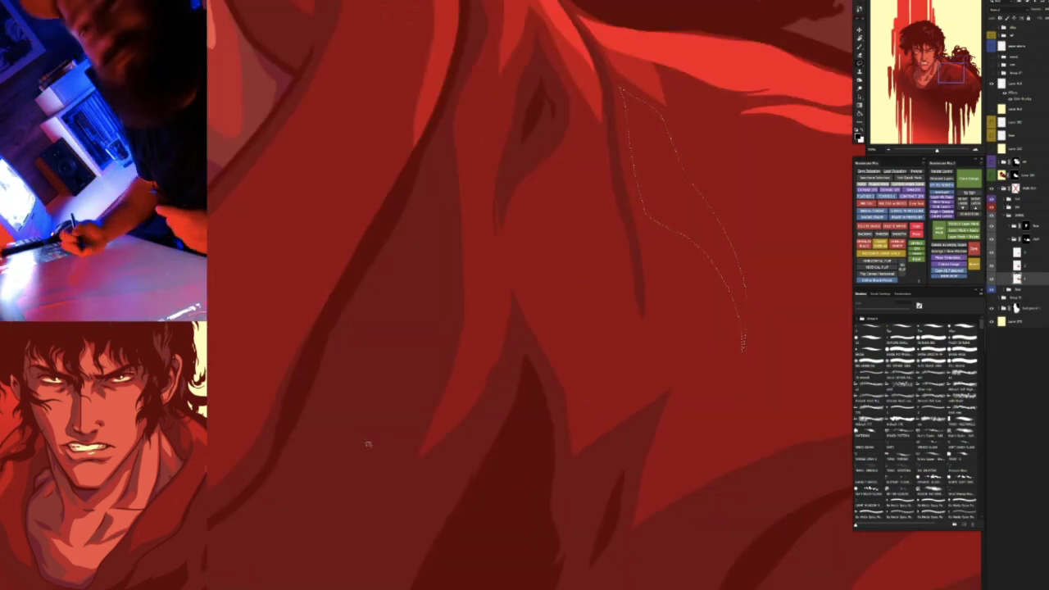
{"action": "left_click_drag", "start_coordinate": [353, 106], "coordinate": [354, 113]}
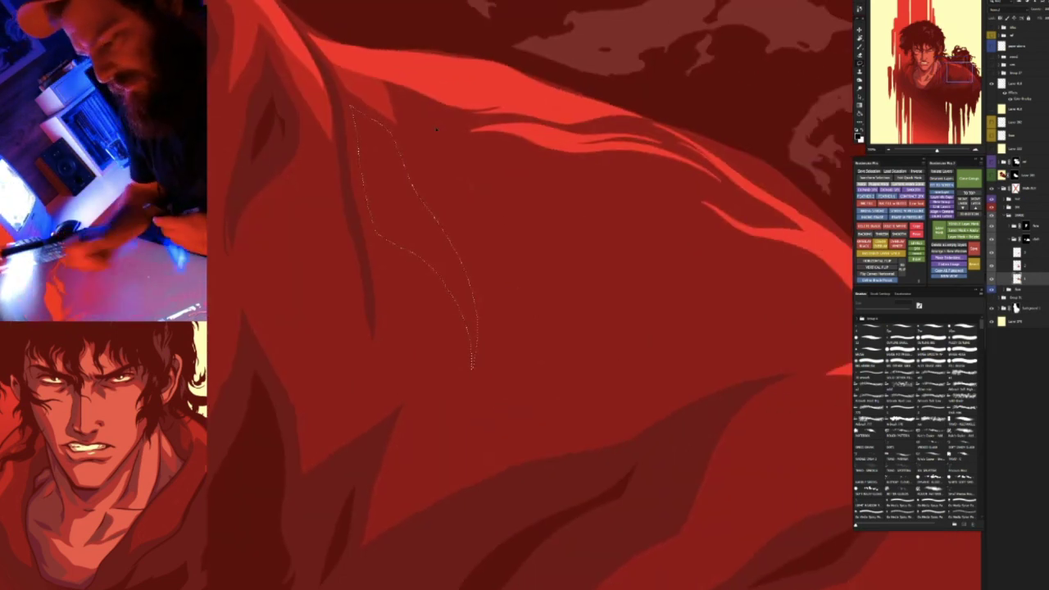
{"action": "key", "text": "v"}
{"action": "key", "text": "Delete"}
{"action": "key", "text": "ctrl+d"}
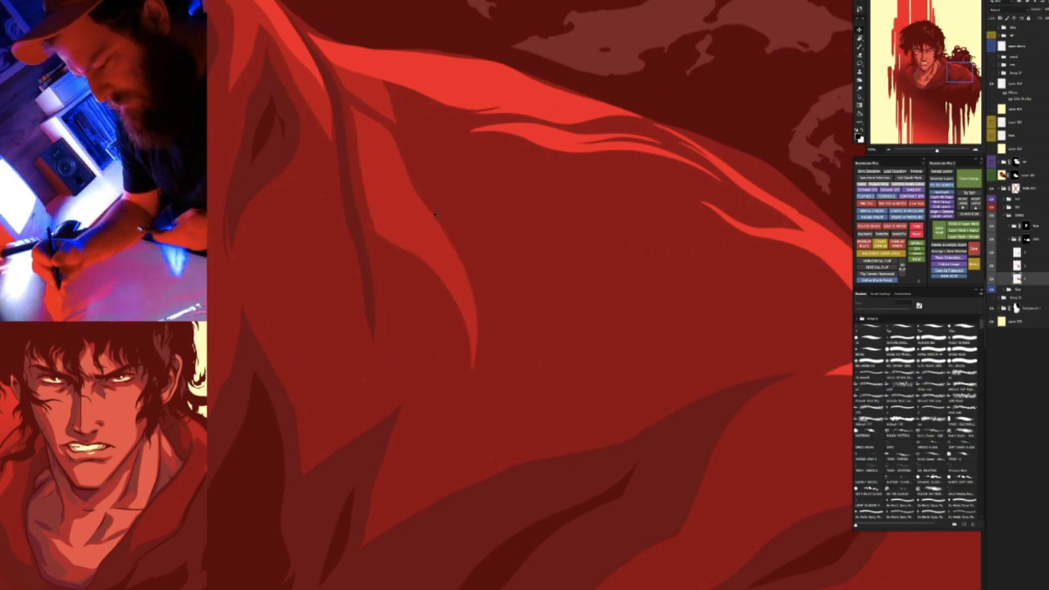
Examine the new tapering sleeve highlight against the collar, shoulder and sleeve folds from several canvas angles
{"action": "left_click_drag", "start_coordinate": [448, 128], "coordinate": [424, 167]}
{"action": "key", "text": "r"}
{"action": "left_click_drag", "start_coordinate": [441, 76], "coordinate": [642, 464]}
{"action": "left_click_drag", "start_coordinate": [689, 541], "coordinate": [614, 363]}
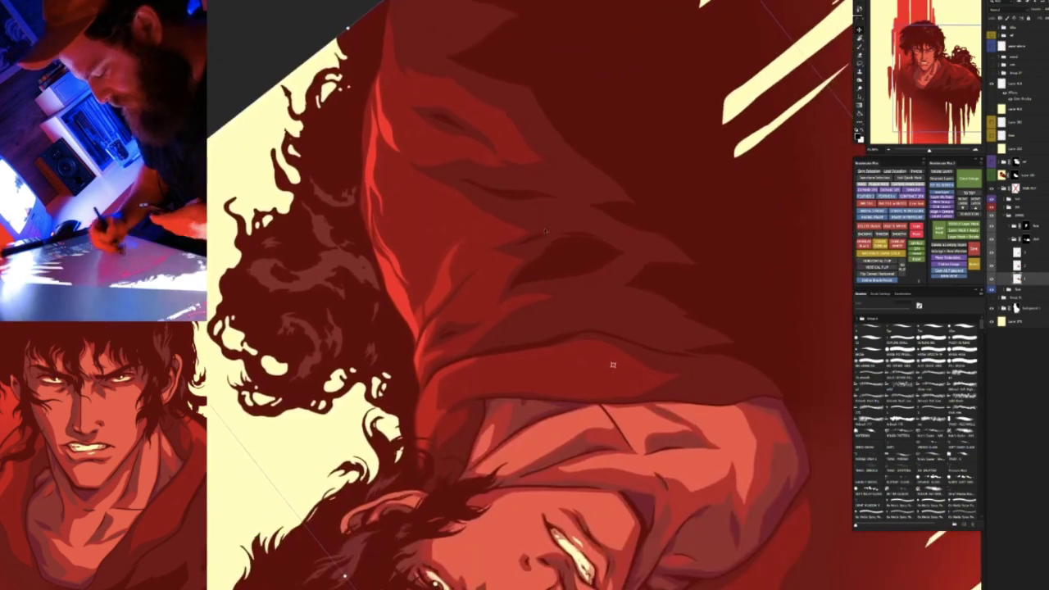
{"action": "left_click_drag", "start_coordinate": [450, 272], "coordinate": [485, 267]}
{"action": "left_click_drag", "start_coordinate": [511, 403], "coordinate": [512, 300]}
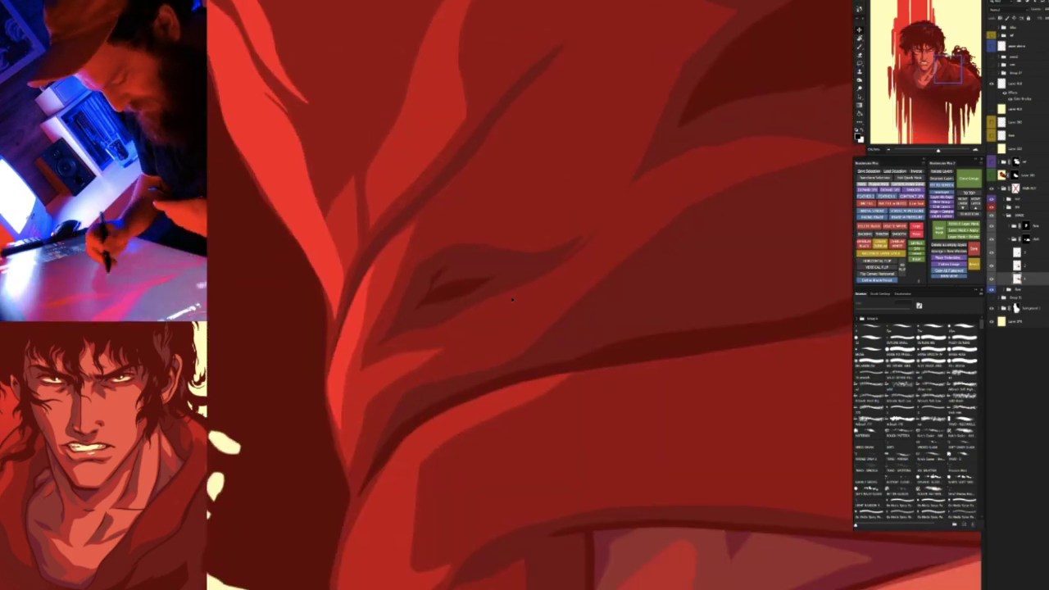
{"action": "key", "text": "b"}
{"action": "left_click_drag", "start_coordinate": [562, 250], "coordinate": [529, 274]}
{"action": "left_click_drag", "start_coordinate": [529, 274], "coordinate": [500, 410]}
{"action": "left_click_drag", "start_coordinate": [480, 279], "coordinate": [397, 173]}
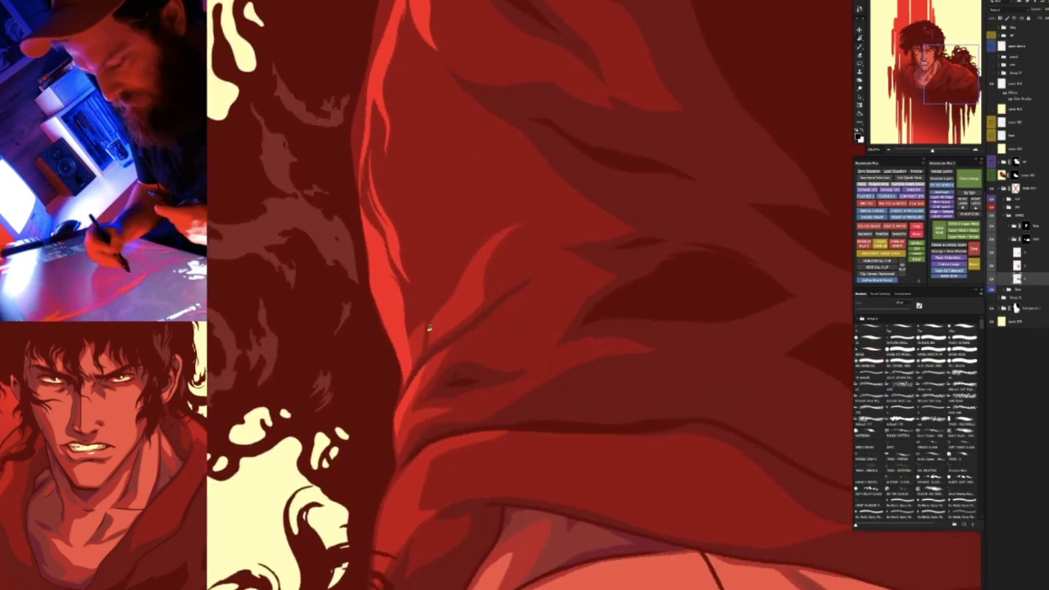
{"action": "left_click_drag", "start_coordinate": [395, 209], "coordinate": [655, 209]}
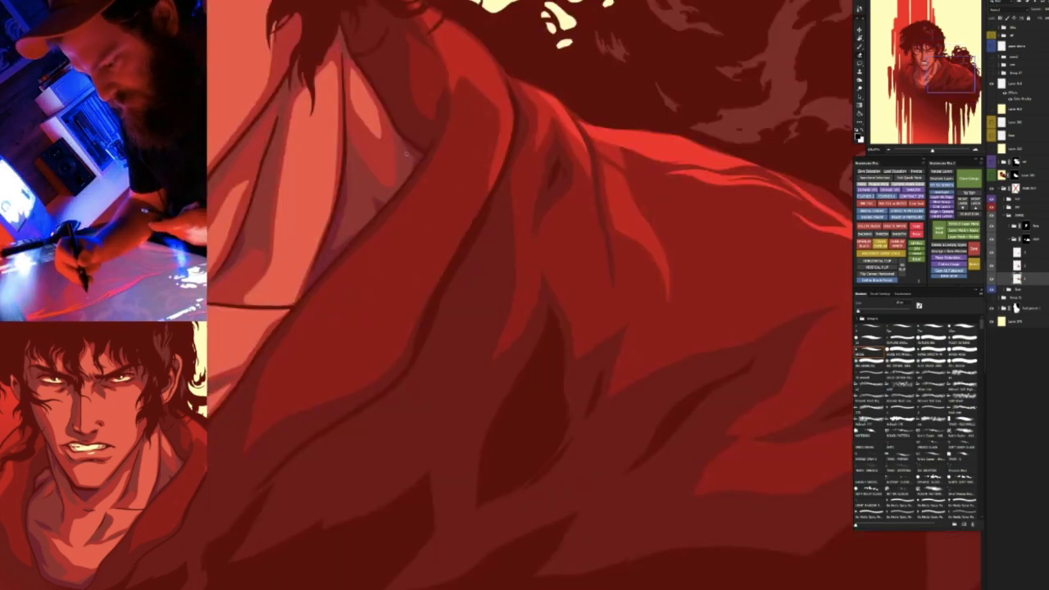
{"action": "left_click_drag", "start_coordinate": [721, 247], "coordinate": [462, 308]}
{"action": "left_click_drag", "start_coordinate": [547, 293], "coordinate": [592, 283]}
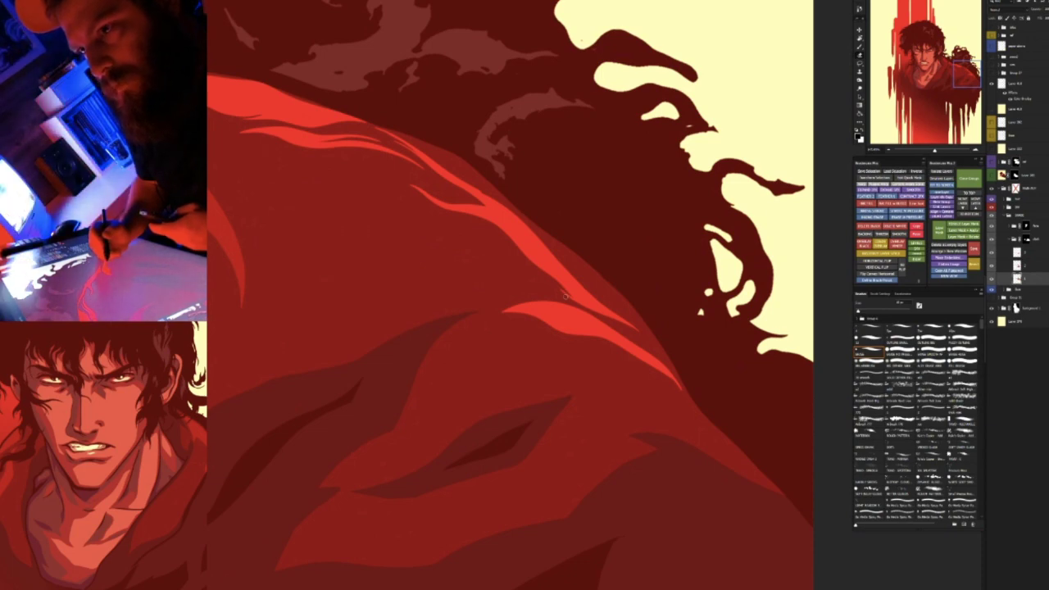
{"action": "left_click_drag", "start_coordinate": [565, 296], "coordinate": [566, 344]}
{"action": "left_click_drag", "start_coordinate": [564, 422], "coordinate": [429, 292]}
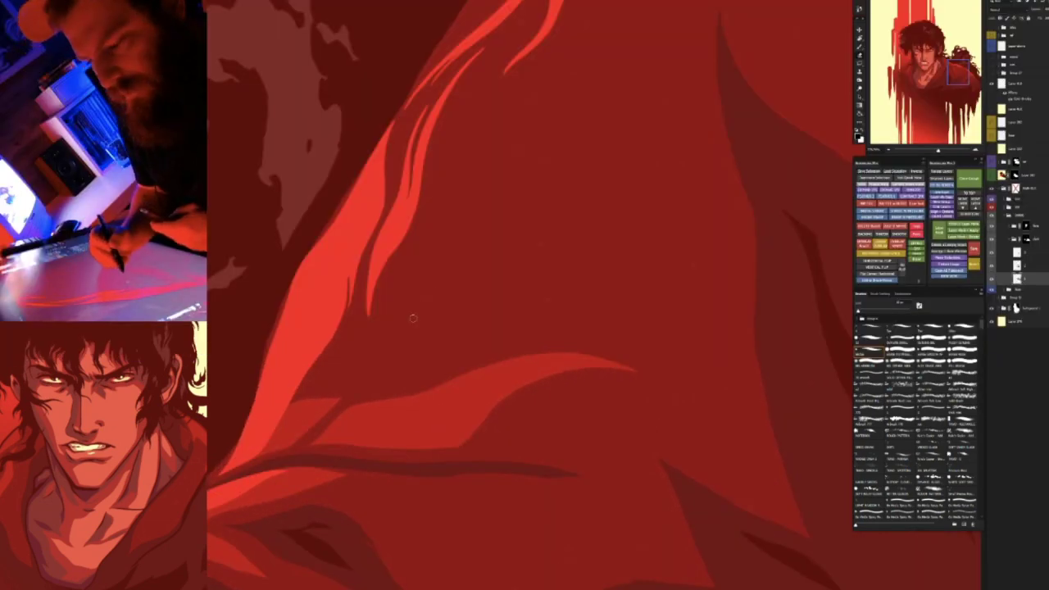
Lasso a narrow strip along the inner edge of the bright shoulder highlight and turn it into a mid-light red transition
{"action": "key", "text": "v"}
{"action": "left_click", "coordinate": [1016, 84]}
{"action": "key", "text": "b"}
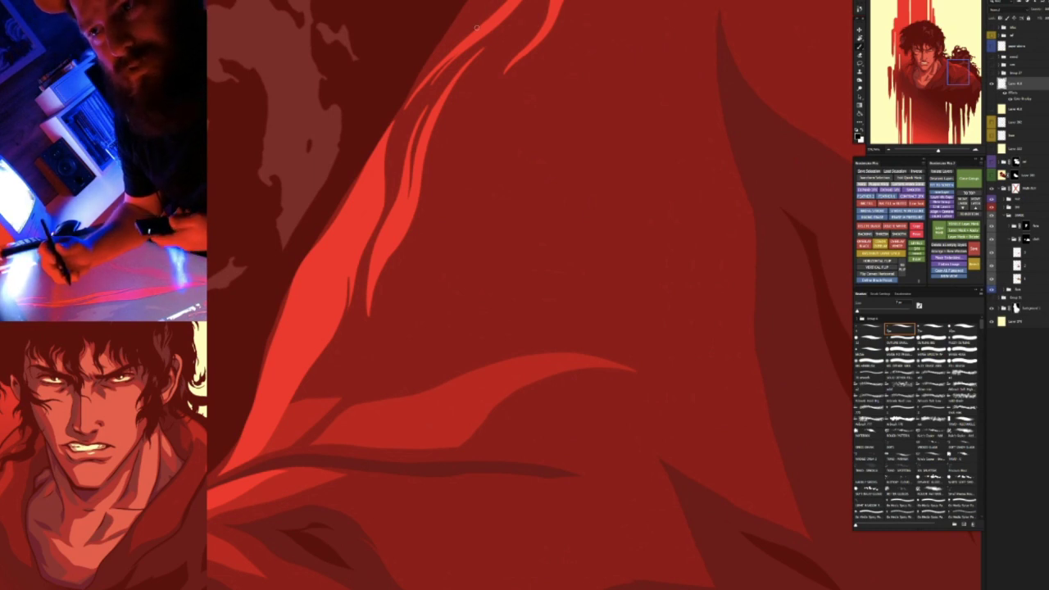
{"action": "key", "text": "r"}
{"action": "mouse_move", "coordinate": [555, 187]}
{"action": "left_mouse_down"}
{"action": "mouse_move", "coordinate": [677, 246]}
{"action": "mouse_move", "coordinate": [593, 410]}
{"action": "left_mouse_up"}
{"action": "key", "text": "space"}
{"action": "mouse_move", "coordinate": [667, 347]}
{"action": "left_mouse_down"}
{"action": "mouse_move", "coordinate": [448, 291]}
{"action": "mouse_move", "coordinate": [302, 302]}
{"action": "left_mouse_up"}
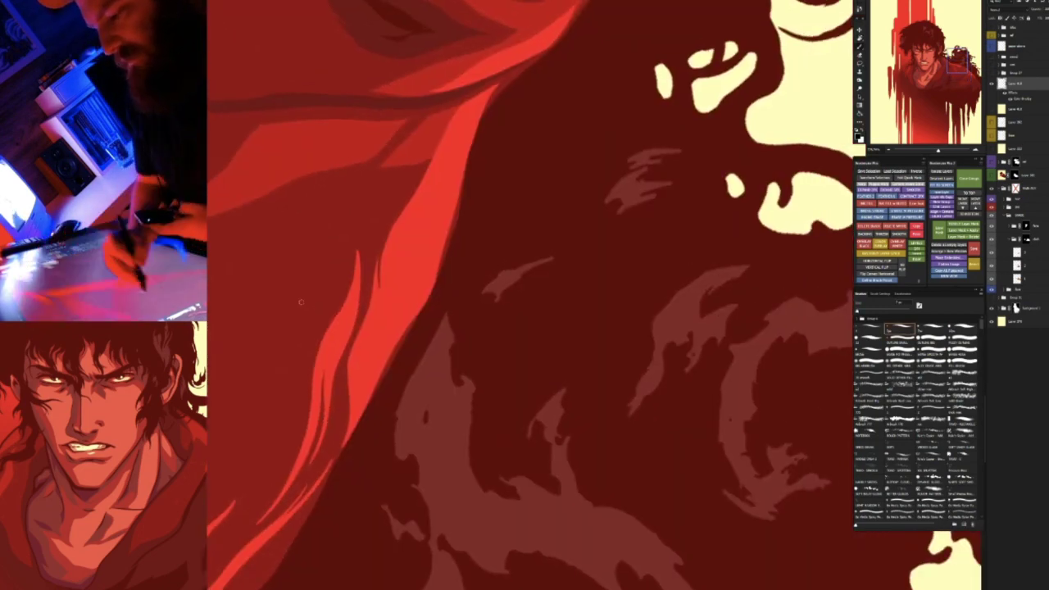
{"action": "key", "text": "l"}
{"action": "mouse_move", "coordinate": [418, 151]}
{"action": "left_mouse_down"}
{"action": "mouse_move", "coordinate": [374, 231]}
{"action": "mouse_move", "coordinate": [362, 377]}
{"action": "left_mouse_up"}
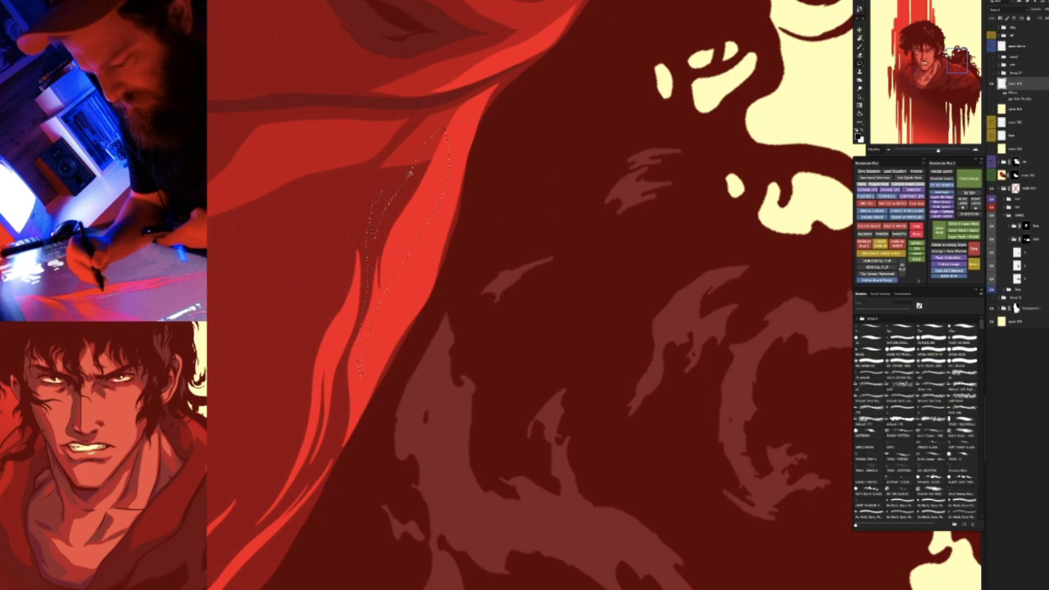
{"action": "key", "text": "ctrl+t"}
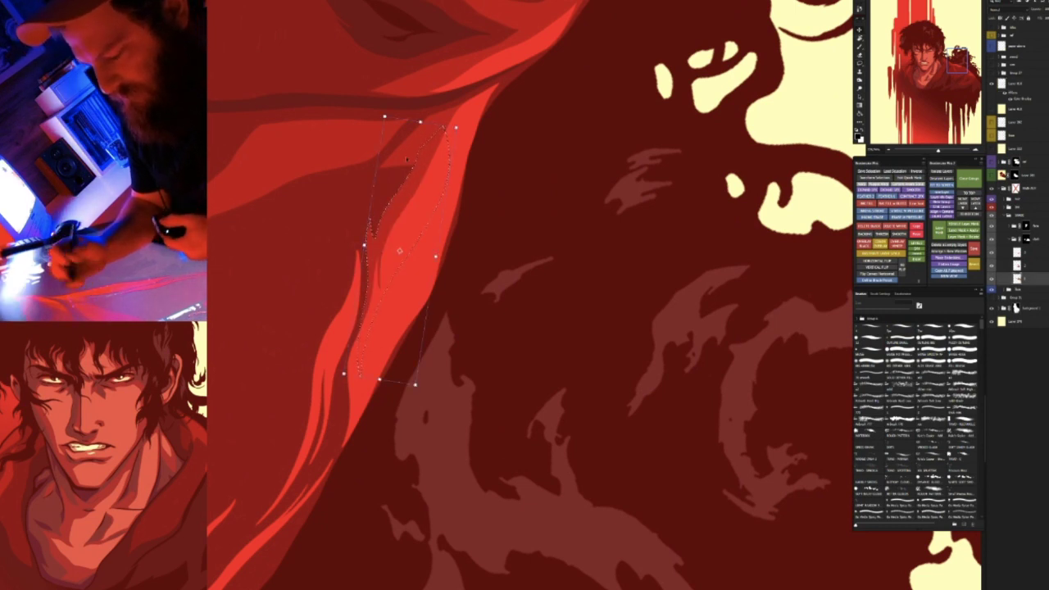
{"action": "key", "text": "Return"}
{"action": "key", "text": "ctrl+d"}
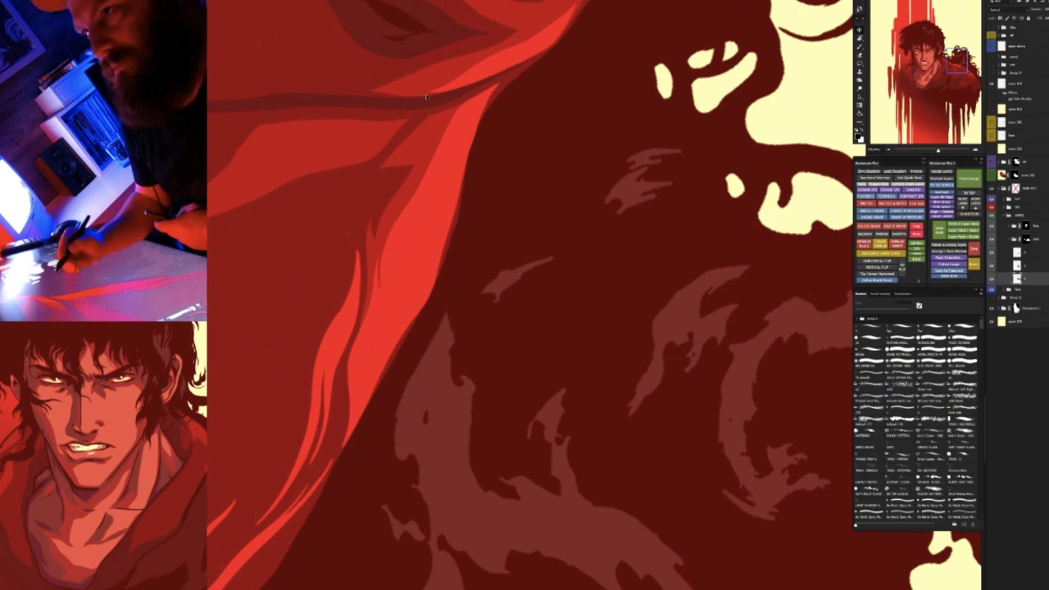
Lasso a thin sliver where the bright shoulder highlight narrows and shade it with the mid-light red
{"action": "key", "text": "r"}
{"action": "left_click_drag", "start_coordinate": [565, 148], "coordinate": [697, 377]}
{"action": "key", "text": "space"}
{"action": "left_click_drag", "start_coordinate": [674, 316], "coordinate": [515, 502]}
{"action": "key", "text": "r"}
{"action": "left_click_drag", "start_coordinate": [687, 395], "coordinate": [596, 299]}
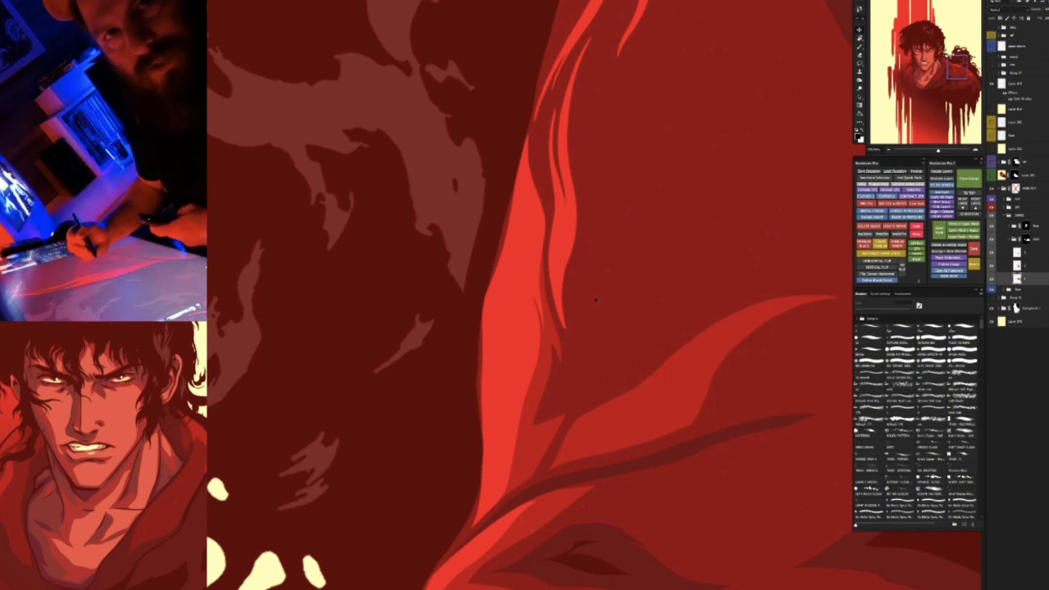
{"action": "left_click_drag", "start_coordinate": [624, 329], "coordinate": [528, 271]}
{"action": "mouse_move", "coordinate": [464, 307]}
{"action": "left_mouse_down"}
{"action": "mouse_move", "coordinate": [443, 361]}
{"action": "mouse_move", "coordinate": [429, 467]}
{"action": "left_mouse_up"}
{"action": "key", "text": "l"}
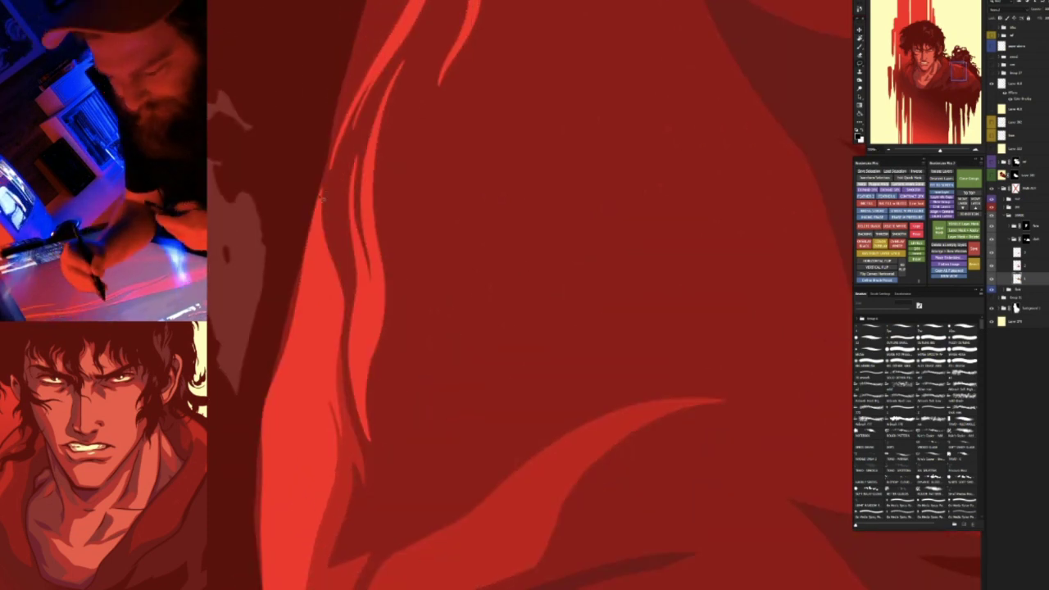
{"action": "mouse_move", "coordinate": [331, 157]}
{"action": "left_mouse_down"}
{"action": "mouse_move", "coordinate": [329, 265]}
{"action": "mouse_move", "coordinate": [345, 312]}
{"action": "mouse_move", "coordinate": [349, 164]}
{"action": "mouse_move", "coordinate": [373, 82]}
{"action": "left_mouse_up"}
{"action": "key", "text": "ctrl+z"}
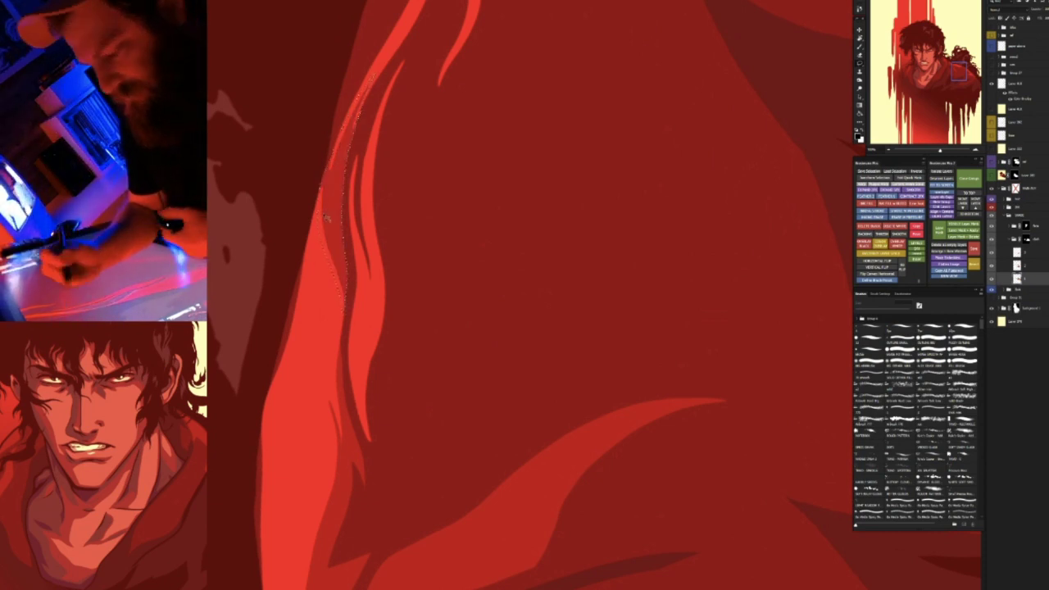
Select the bright highlight layer and refine the highlight's narrow tapering edges with the eraser and a fine brush
{"action": "key", "text": "r"}
{"action": "left_click_drag", "start_coordinate": [361, 83], "coordinate": [298, 230]}
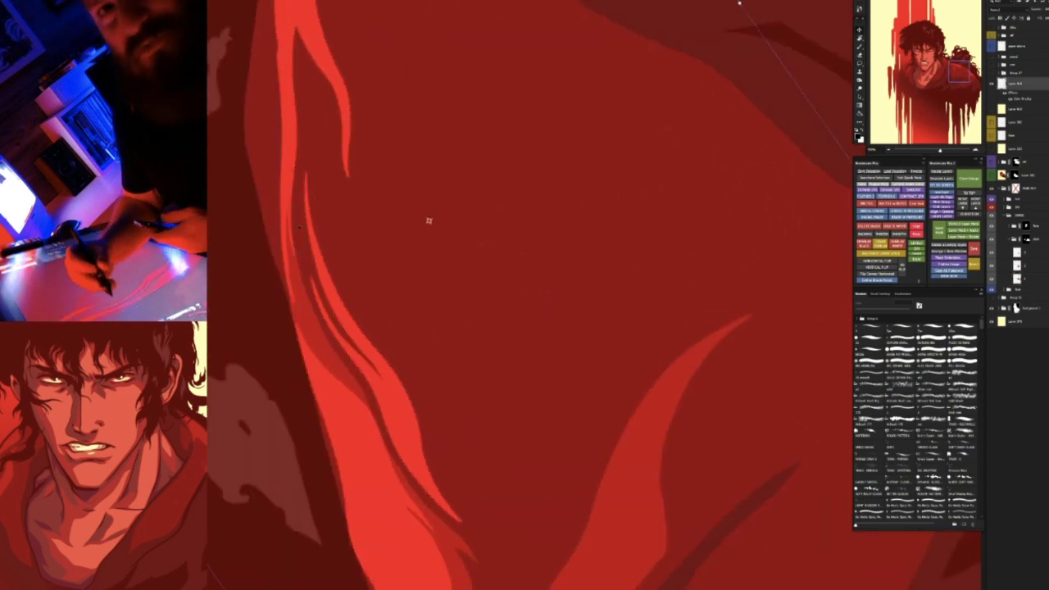
{"action": "key", "text": "e"}
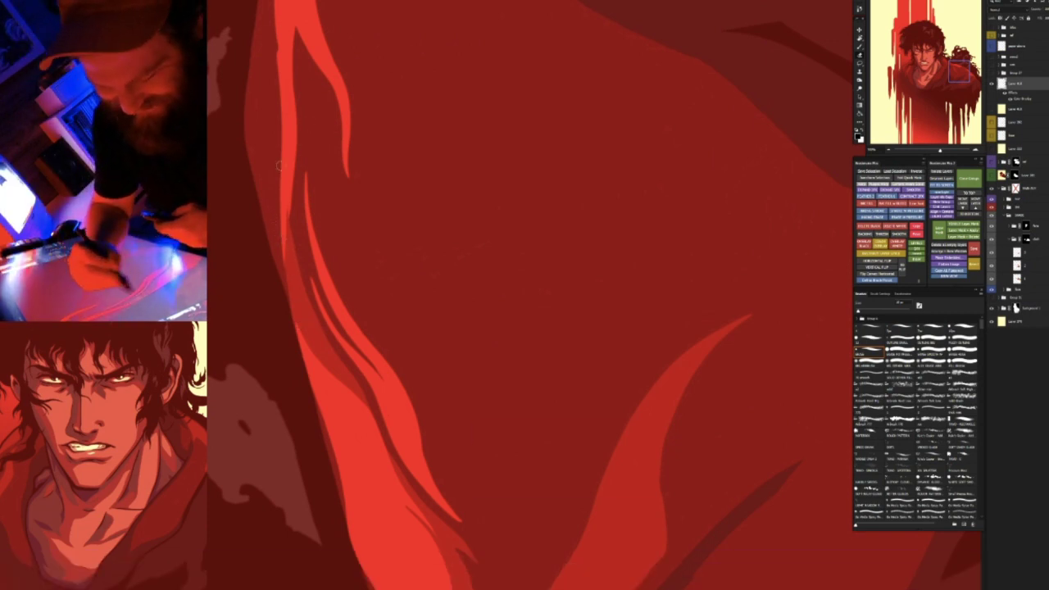
{"action": "key", "text": "b"}
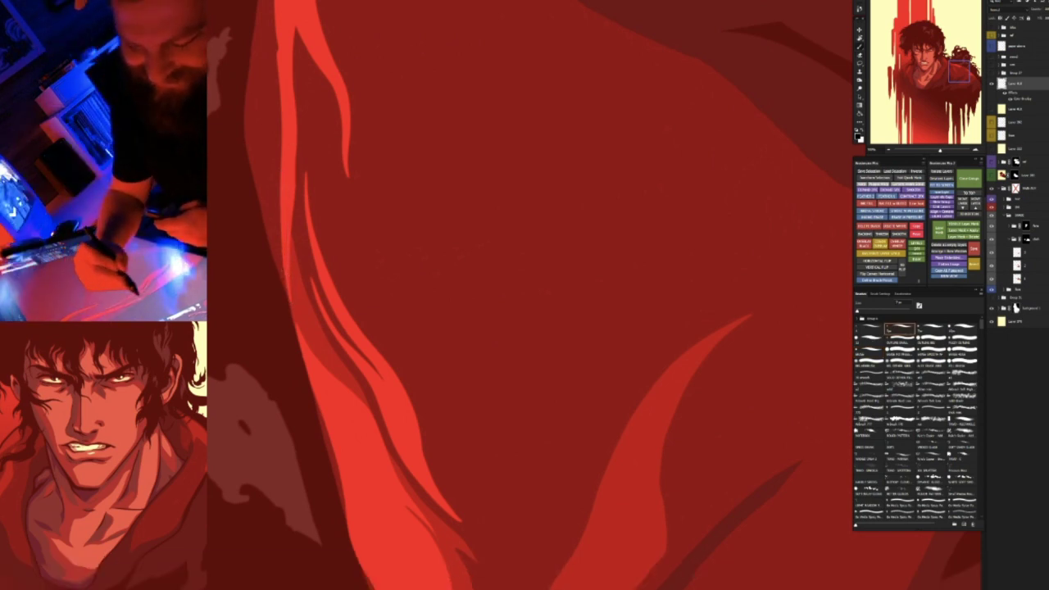
{"action": "key", "text": "e"}
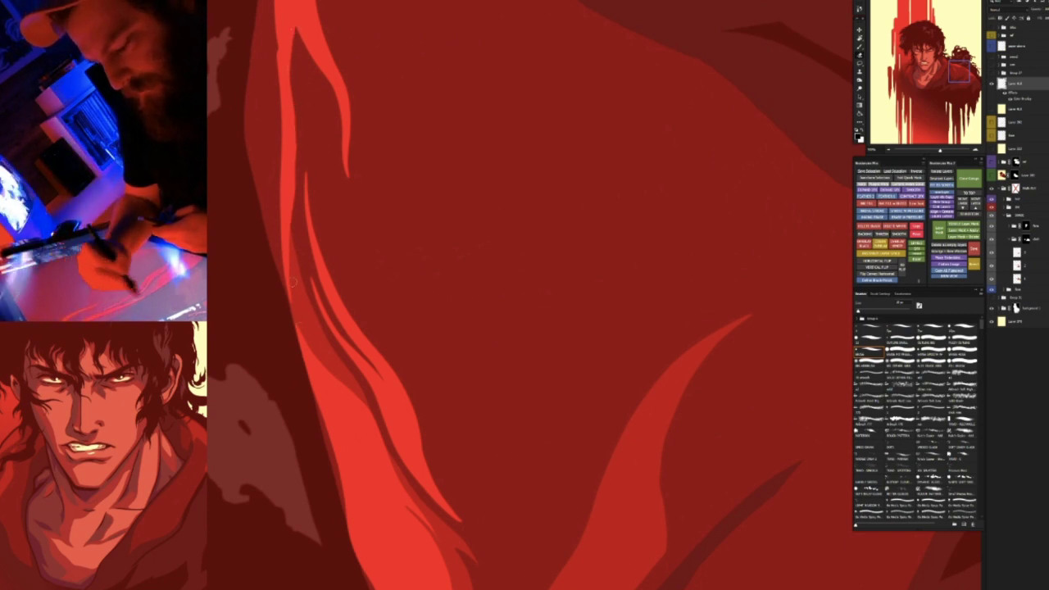
{"action": "left_click_drag", "start_coordinate": [326, 377], "coordinate": [390, 463]}
Check the shoulder highlights against the whole figure and up close with the canvas rotated
{"action": "key", "text": "r"}
{"action": "left_click_drag", "start_coordinate": [543, 509], "coordinate": [330, 433]}
{"action": "left_click_drag", "start_coordinate": [459, 266], "coordinate": [352, 431]}
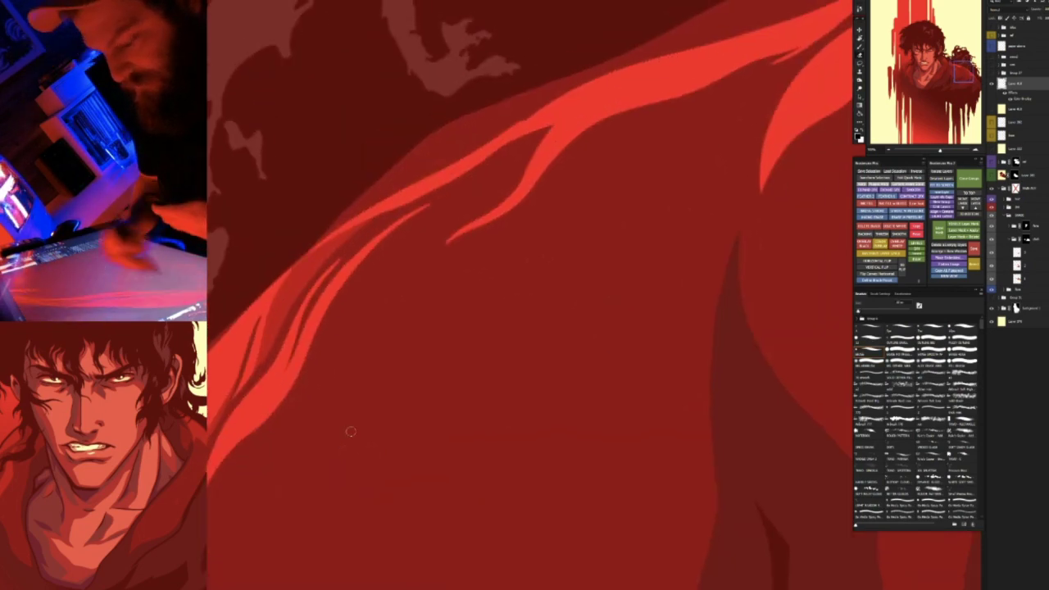
{"action": "scroll", "coordinate": [434, 181], "scroll_direction": "down", "scroll_amount": 5}
{"action": "key", "text": "Escape"}
{"action": "scroll", "coordinate": [585, 402], "scroll_direction": "down", "scroll_amount": 10}
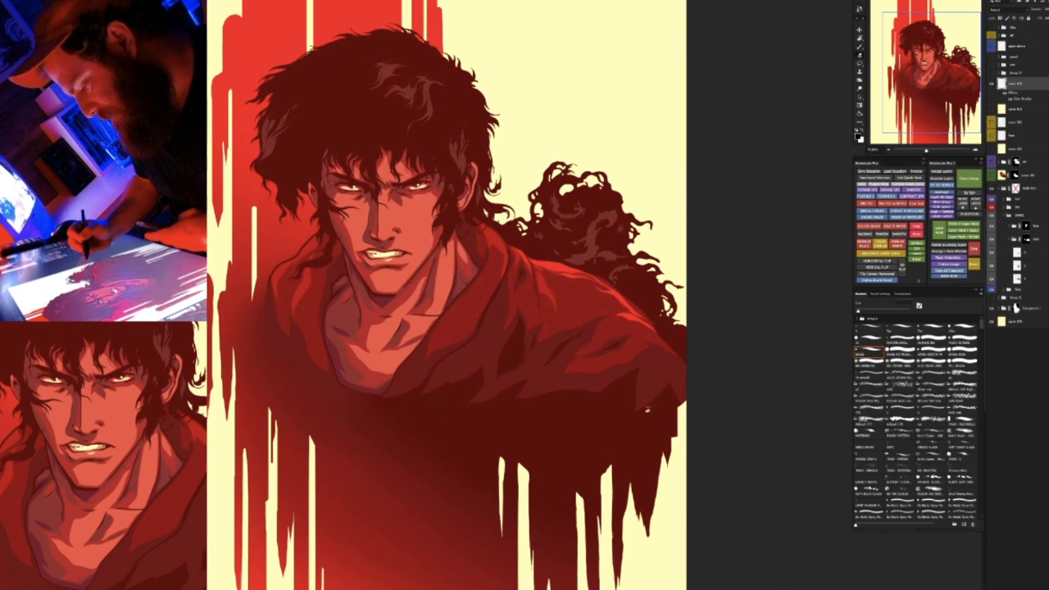
{"action": "key", "text": "r"}
{"action": "left_click_drag", "start_coordinate": [647, 409], "coordinate": [672, 272]}
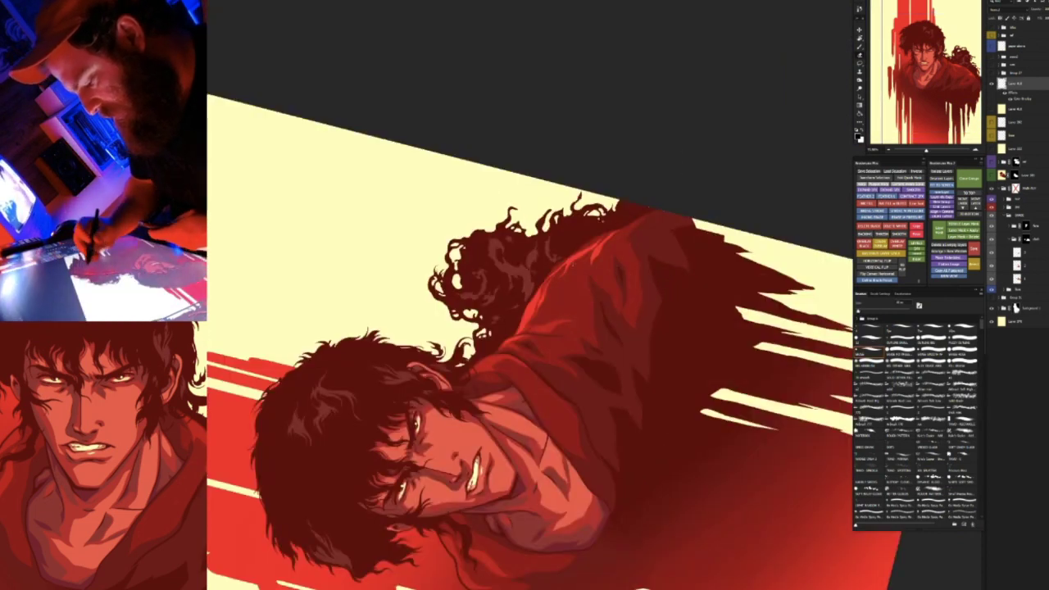
{"action": "scroll", "coordinate": [554, 269], "scroll_direction": "up", "scroll_amount": 10}
{"action": "key", "text": "v"}
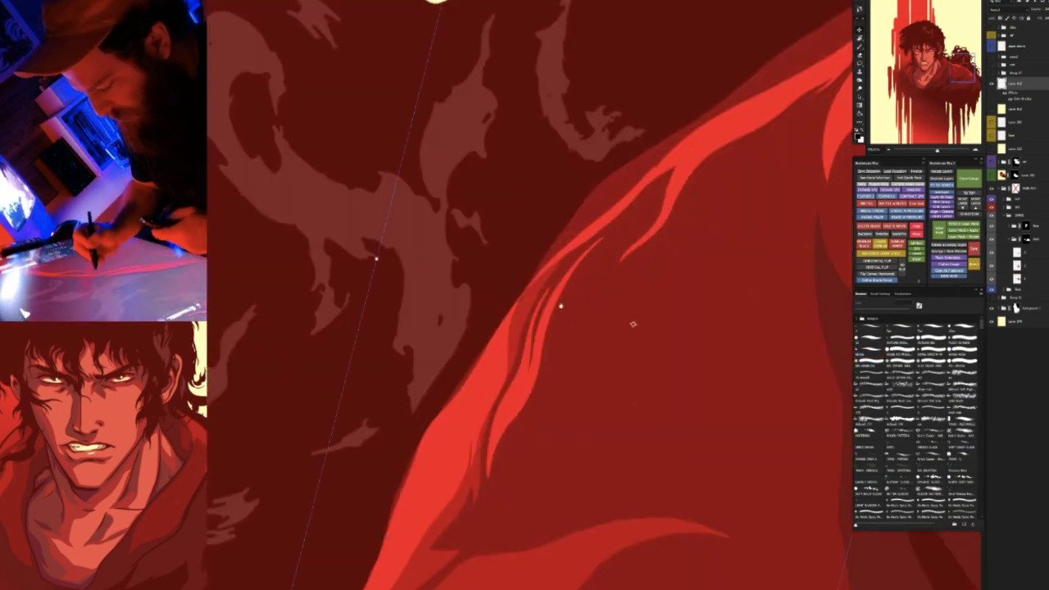
{"action": "left_click_drag", "start_coordinate": [560, 305], "coordinate": [485, 204]}
{"action": "key", "text": "ctrl+plus"}
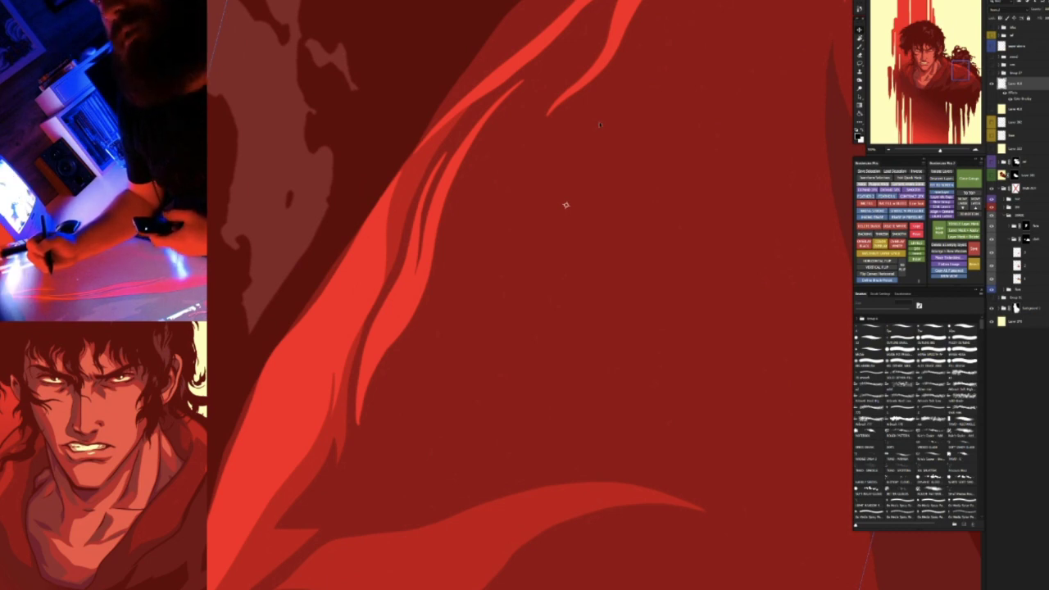
Inspect the bright strips along the shoulder's outer edge at different canvas angles, ending with the lower shading layer selected
{"action": "key", "text": "r"}
{"action": "left_click_drag", "start_coordinate": [600, 125], "coordinate": [574, 120]}
{"action": "left_click_drag", "start_coordinate": [552, 206], "coordinate": [557, 192]}
{"action": "key", "text": "r"}
{"action": "left_click_drag", "start_coordinate": [593, 102], "coordinate": [575, 121]}
{"action": "left_click_drag", "start_coordinate": [526, 202], "coordinate": [487, 166]}
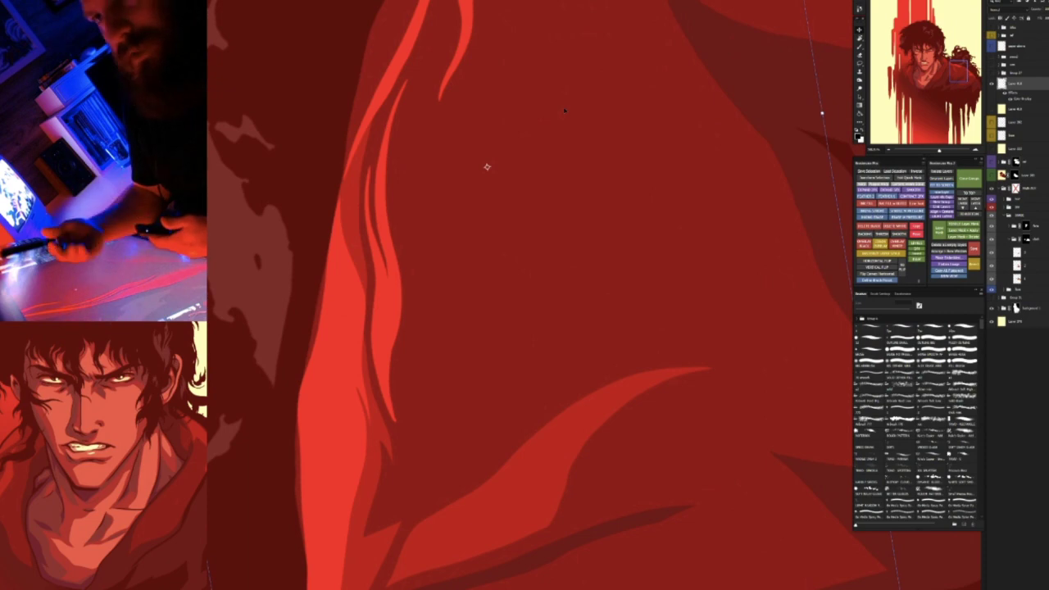
{"action": "left_click_drag", "start_coordinate": [486, 167], "coordinate": [450, 213]}
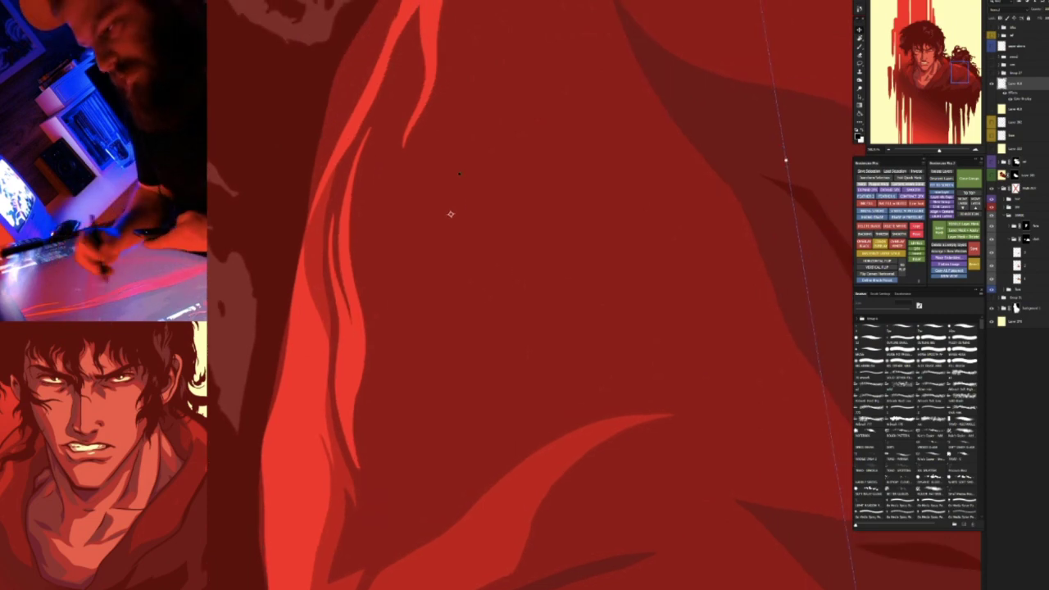
{"action": "left_click", "coordinate": [423, 149]}
{"action": "key", "text": "r"}
{"action": "left_click_drag", "start_coordinate": [490, 104], "coordinate": [697, 348]}
{"action": "left_click_drag", "start_coordinate": [590, 304], "coordinate": [447, 336]}
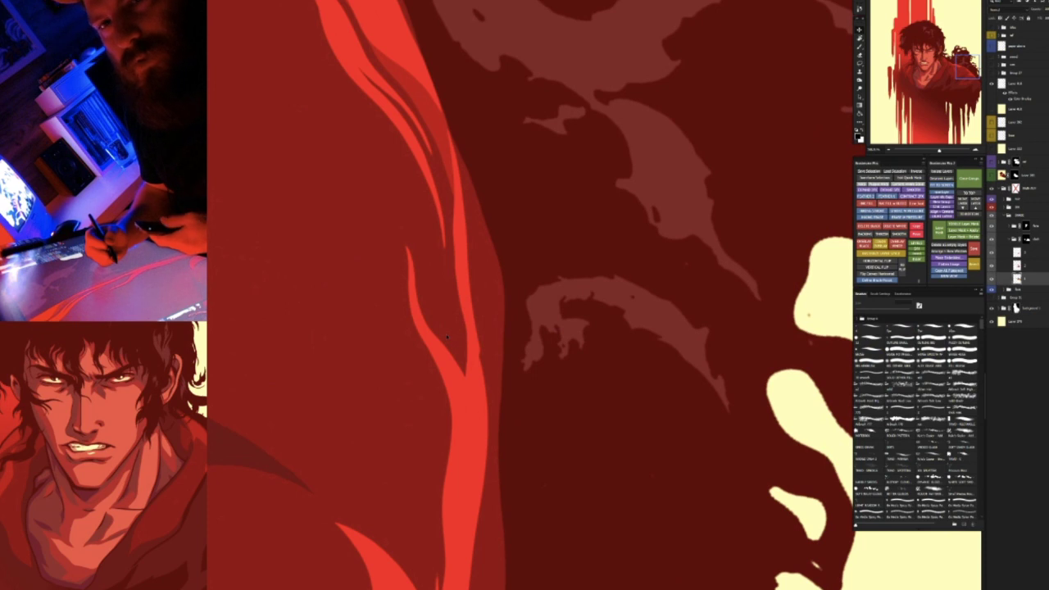
Draw thin mid-light red lines along the inner side of the shoulder highlight's narrow strands
{"action": "key", "text": "b"}
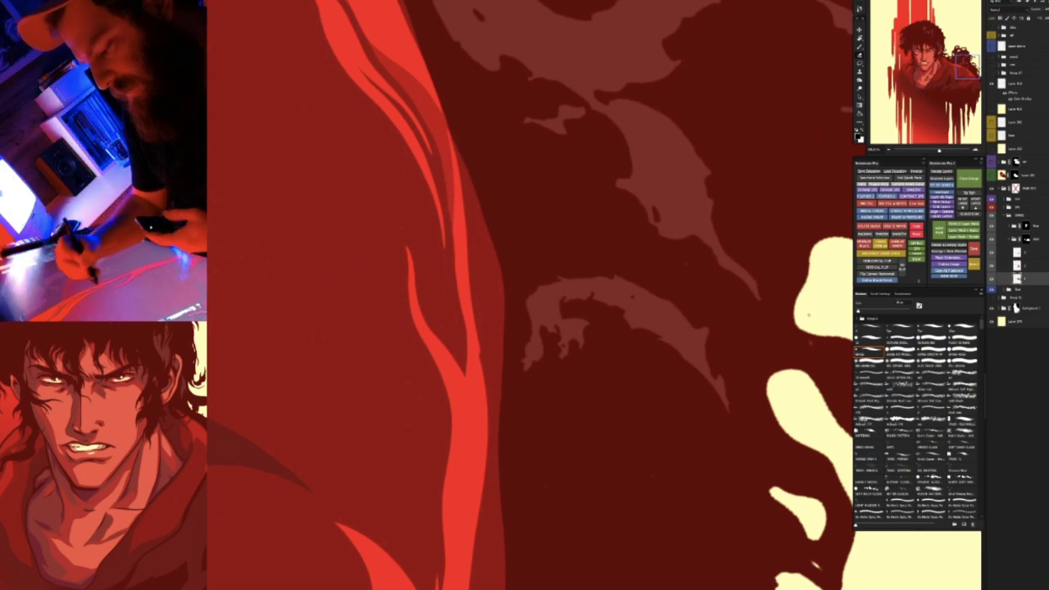
{"action": "key", "text": "r"}
{"action": "left_click_drag", "start_coordinate": [485, 460], "coordinate": [660, 302]}
{"action": "left_click_drag", "start_coordinate": [627, 401], "coordinate": [477, 146]}
{"action": "mouse_move", "coordinate": [422, 200]}
{"action": "left_mouse_down"}
{"action": "mouse_move", "coordinate": [490, 153]}
{"action": "mouse_move", "coordinate": [398, 257]}
{"action": "mouse_move", "coordinate": [315, 447]}
{"action": "left_mouse_up"}
{"action": "key", "text": "e"}
{"action": "key", "text": "ctrl+z"}
{"action": "mouse_move", "coordinate": [338, 361]}
{"action": "left_mouse_down"}
{"action": "mouse_move", "coordinate": [364, 277]}
{"action": "mouse_move", "coordinate": [480, 164]}
{"action": "mouse_move", "coordinate": [370, 251]}
{"action": "left_mouse_up"}
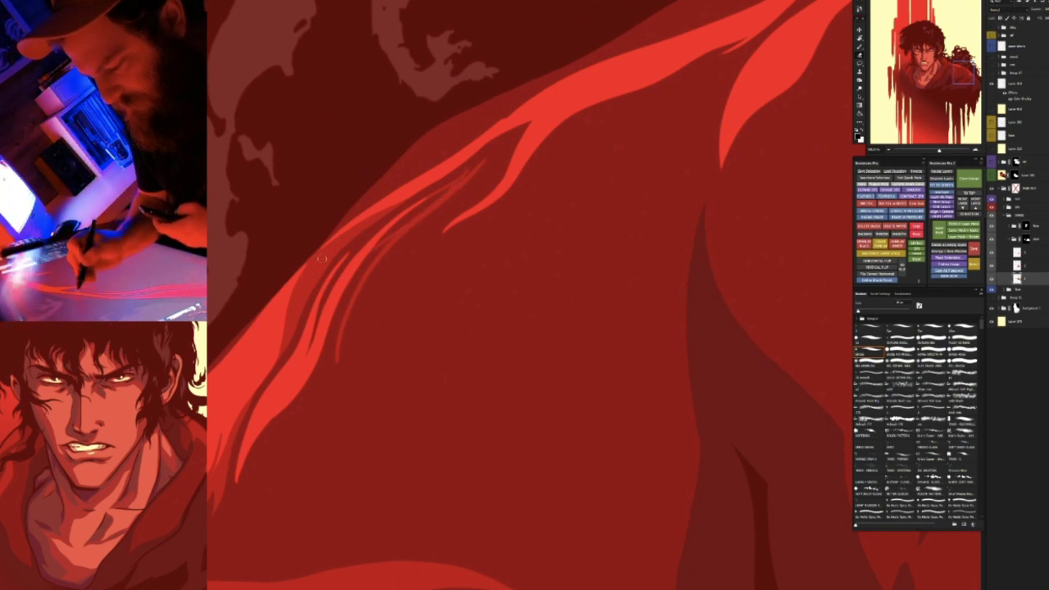
{"action": "key", "text": "ctrl+z"}
{"action": "left_click_drag", "start_coordinate": [460, 179], "coordinate": [395, 232]}
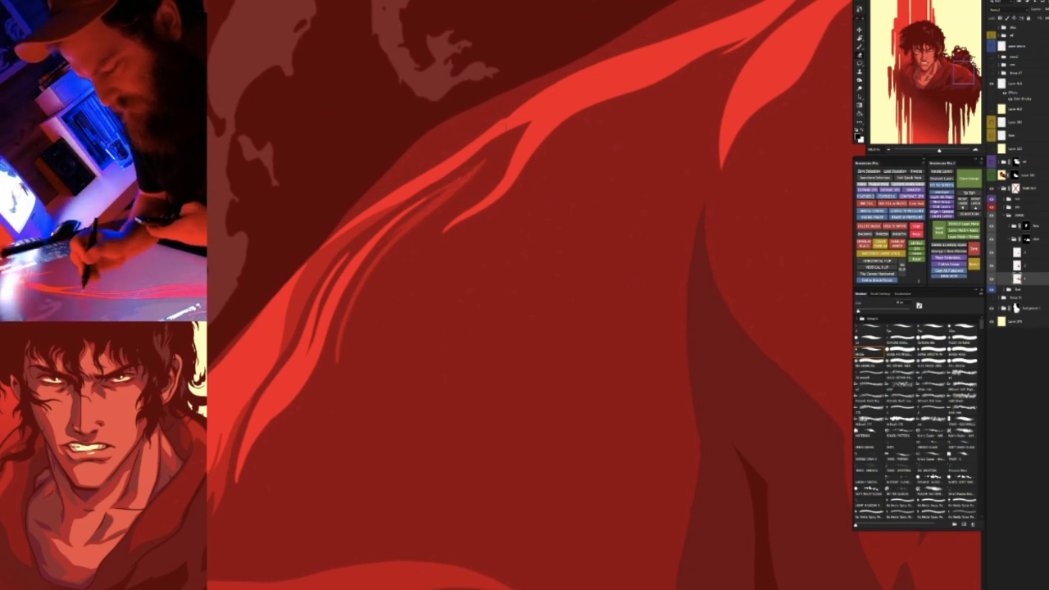
Taper and clean up the mid-light red lines beside the highlight strands, switching between the two fine brushes
{"action": "key", "text": "b"}
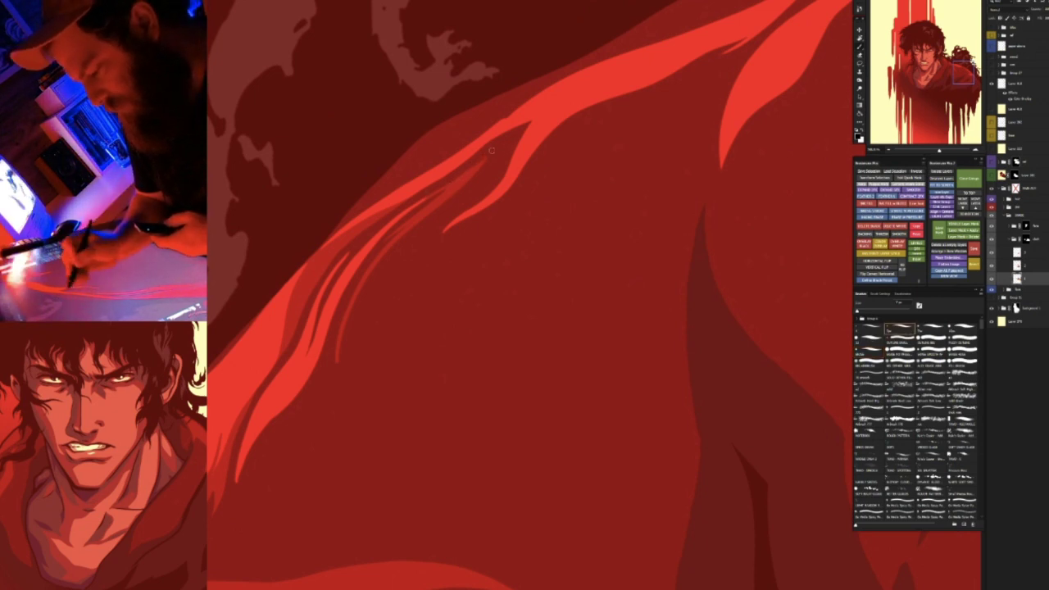
{"action": "left_click_drag", "start_coordinate": [473, 169], "coordinate": [406, 221]}
{"action": "key", "text": "e"}
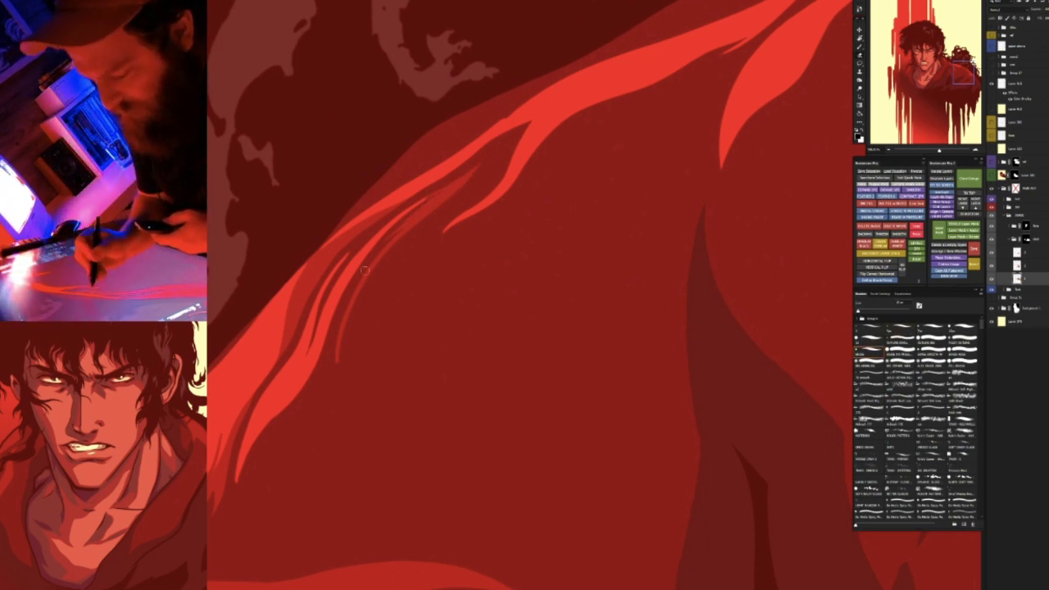
{"action": "key", "text": "comma"}
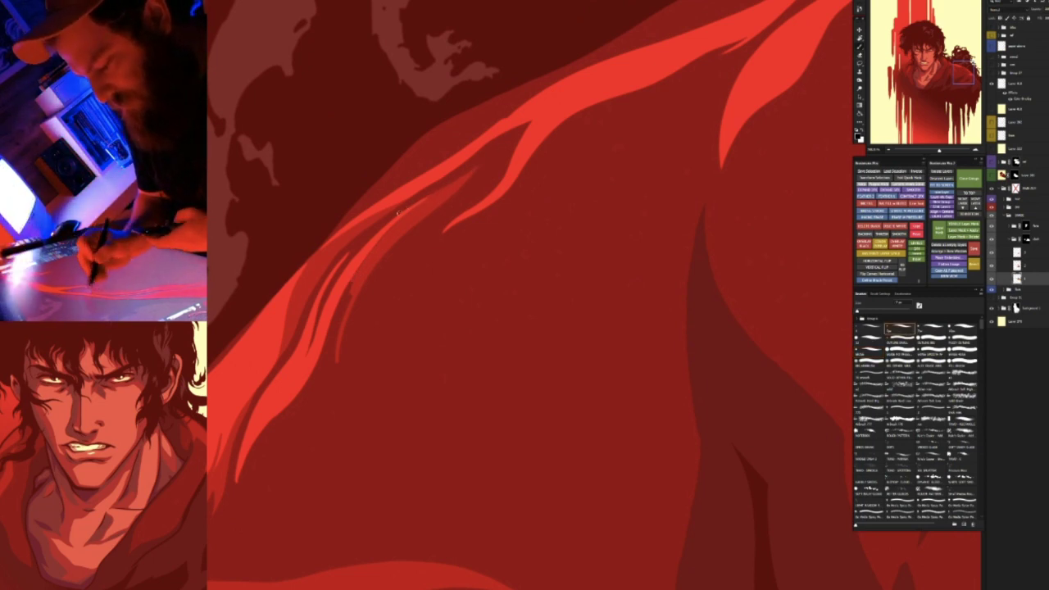
{"action": "key", "text": "e"}
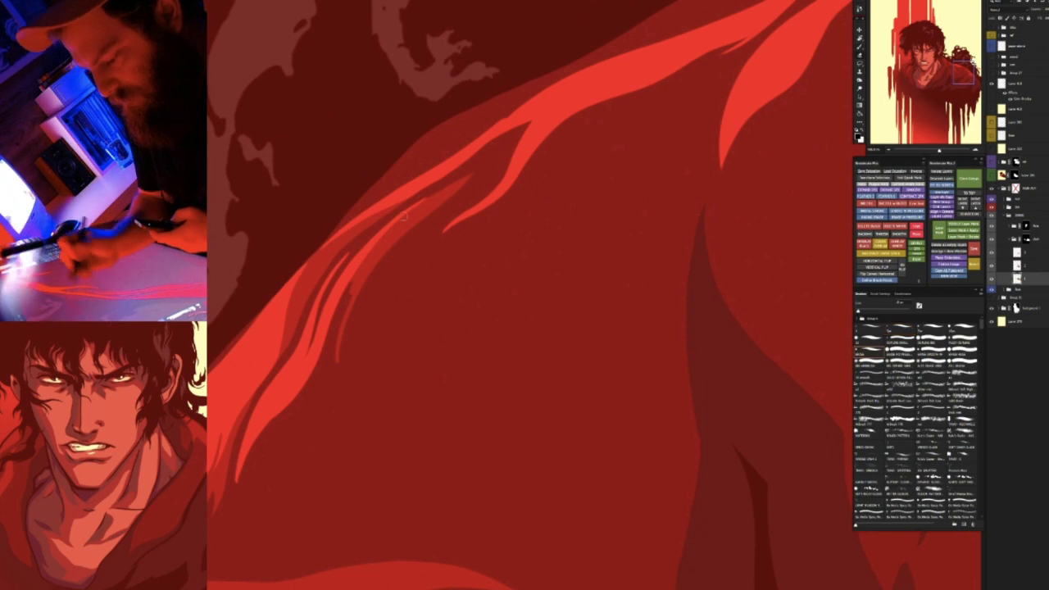
{"action": "key", "text": "comma"}
{"action": "key", "text": "comma"}
{"action": "key", "text": "comma"}
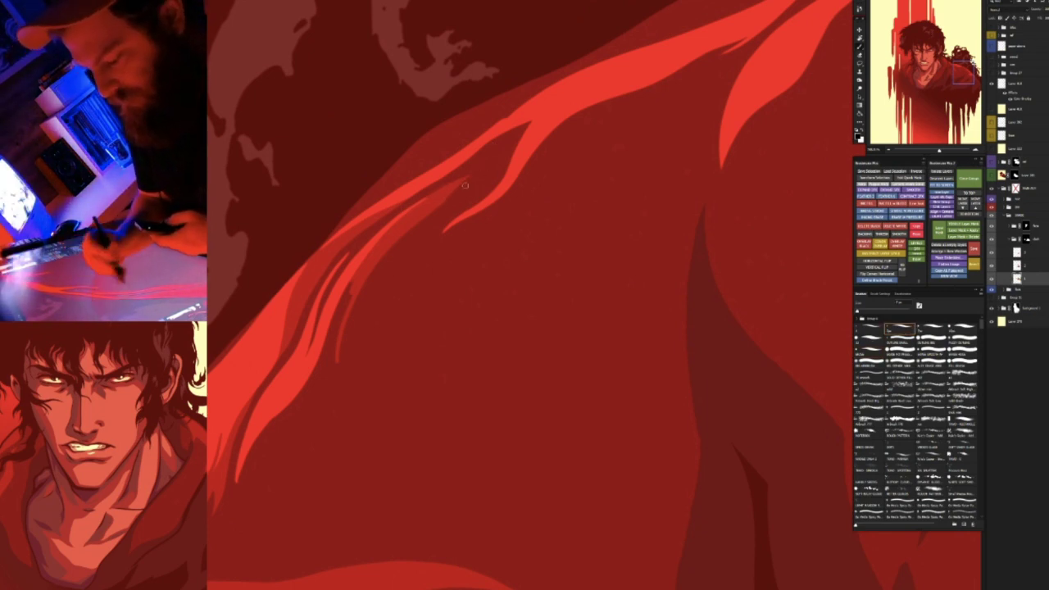
Fill the gap beside the lower highlight strand with mid-light red to form a soft transition band
{"action": "key", "text": "e"}
{"action": "left_click_drag", "start_coordinate": [354, 281], "coordinate": [326, 349]}
{"action": "left_click_drag", "start_coordinate": [350, 295], "coordinate": [330, 357]}
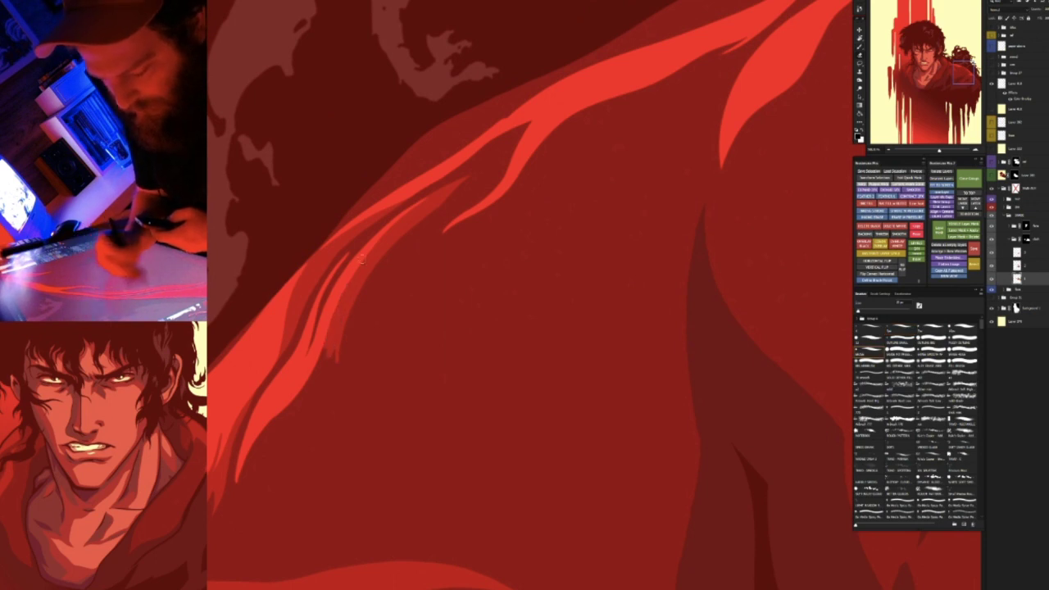
{"action": "mouse_move", "coordinate": [362, 311]}
{"action": "left_mouse_down"}
{"action": "mouse_move", "coordinate": [452, 448]}
{"action": "mouse_move", "coordinate": [368, 254]}
{"action": "left_mouse_up"}
{"action": "key", "text": "b"}
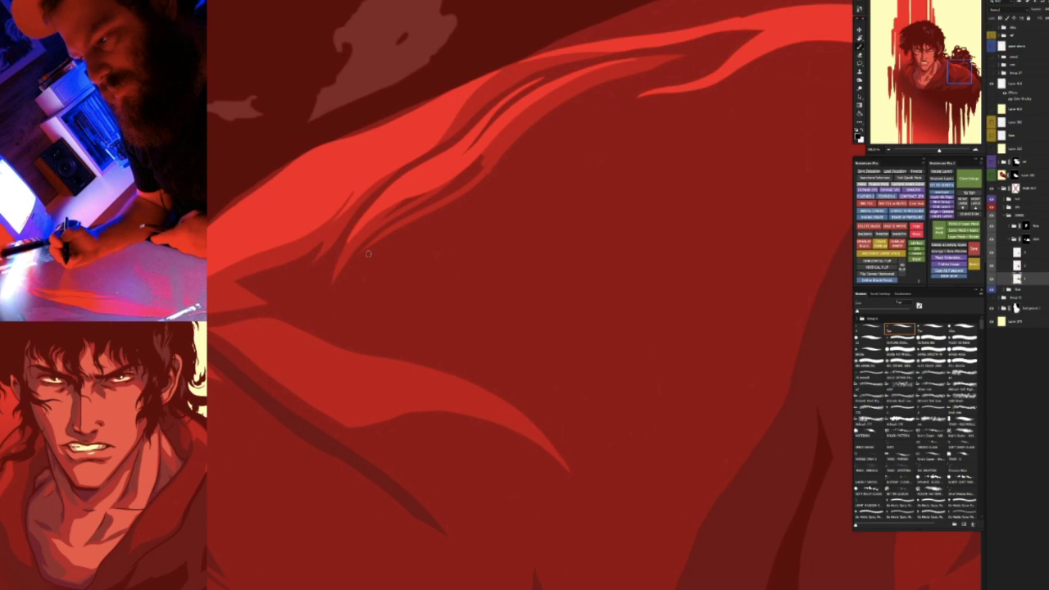
Refine the outer contour of the transition band beside the shoulder highlight with the canvas rotated
{"action": "key", "text": "e"}
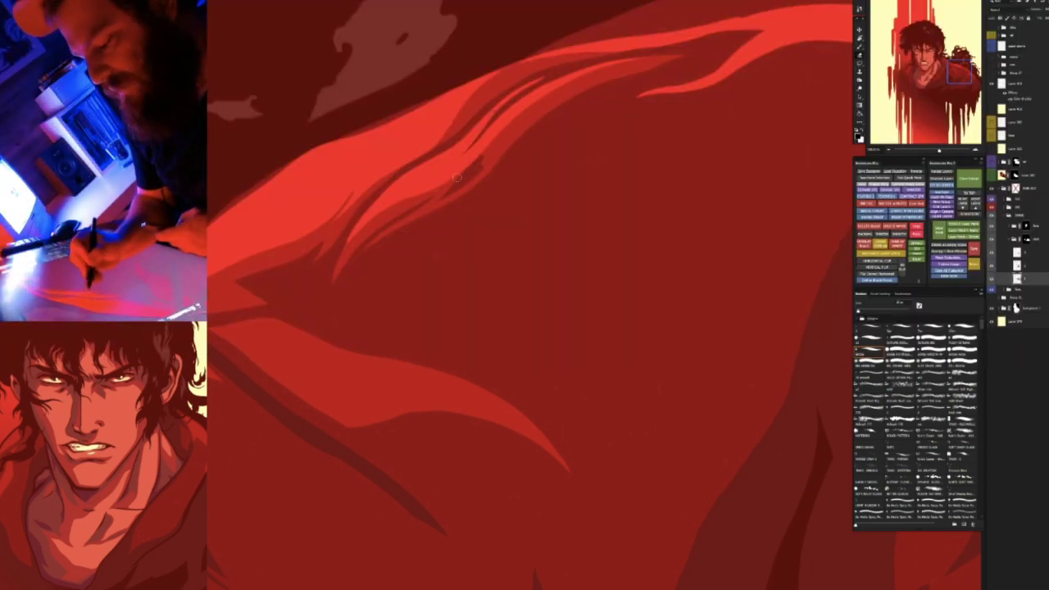
{"action": "key", "text": "r"}
{"action": "left_click_drag", "start_coordinate": [533, 87], "coordinate": [384, 173]}
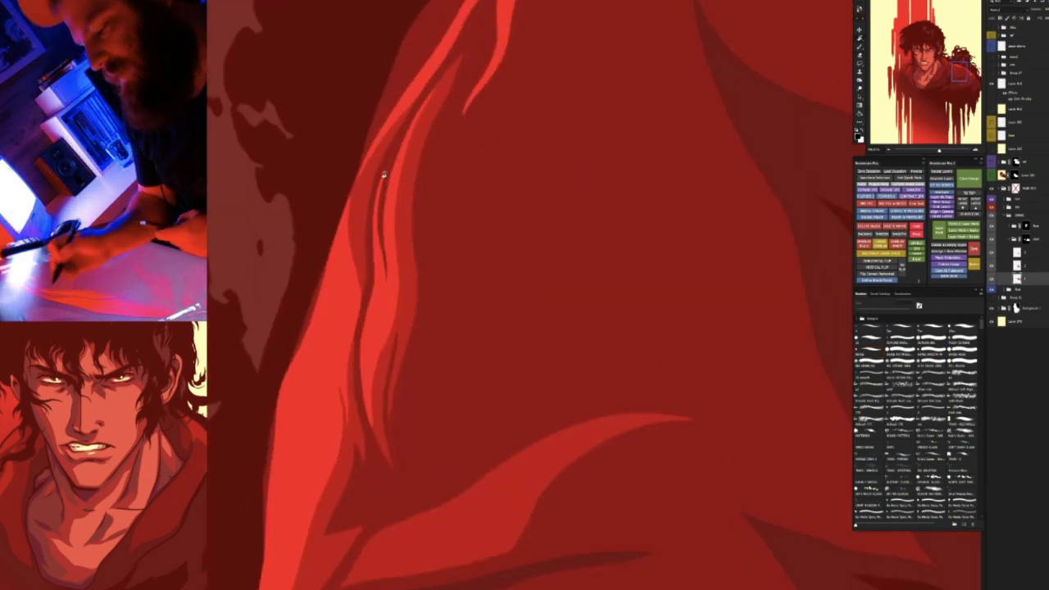
{"action": "key", "text": "b"}
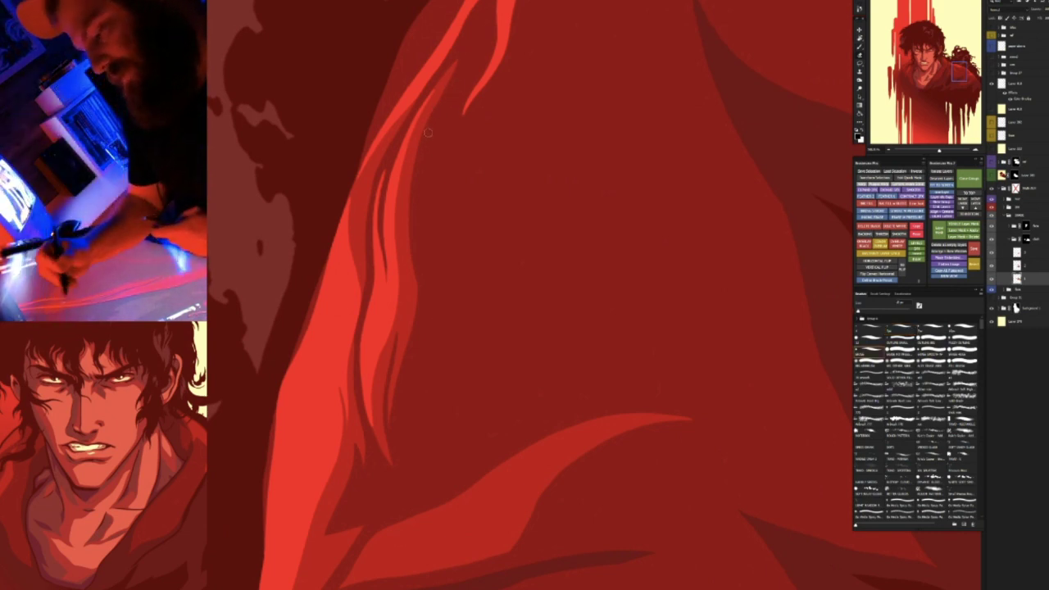
{"action": "key", "text": "e"}
{"action": "left_click_drag", "start_coordinate": [431, 125], "coordinate": [413, 315]}
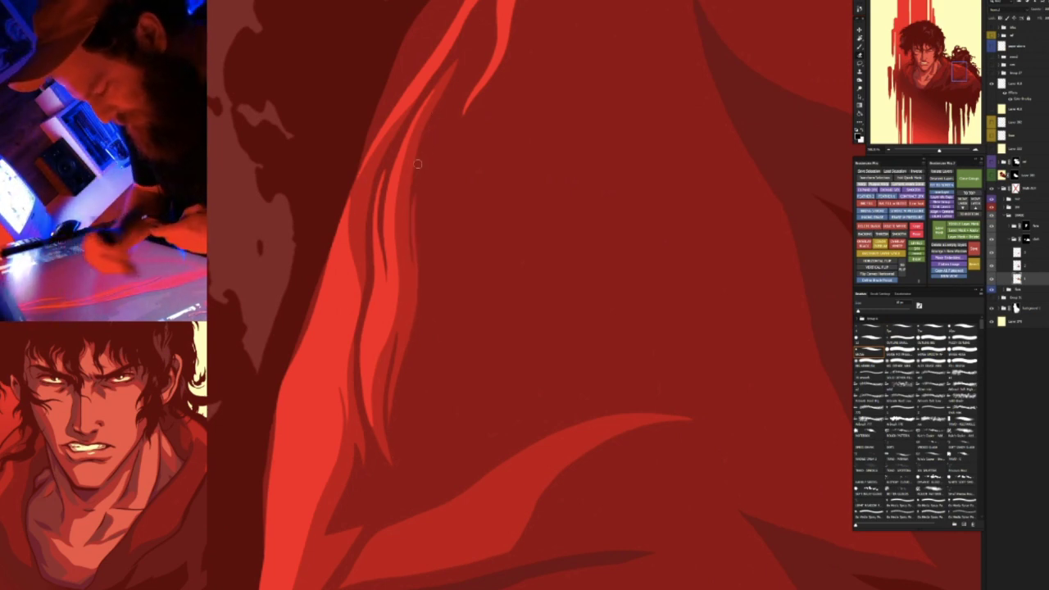
Break up the transition band's outer edge with fine tapered mid-light red strokes
{"action": "left_click_drag", "start_coordinate": [421, 489], "coordinate": [574, 304]}
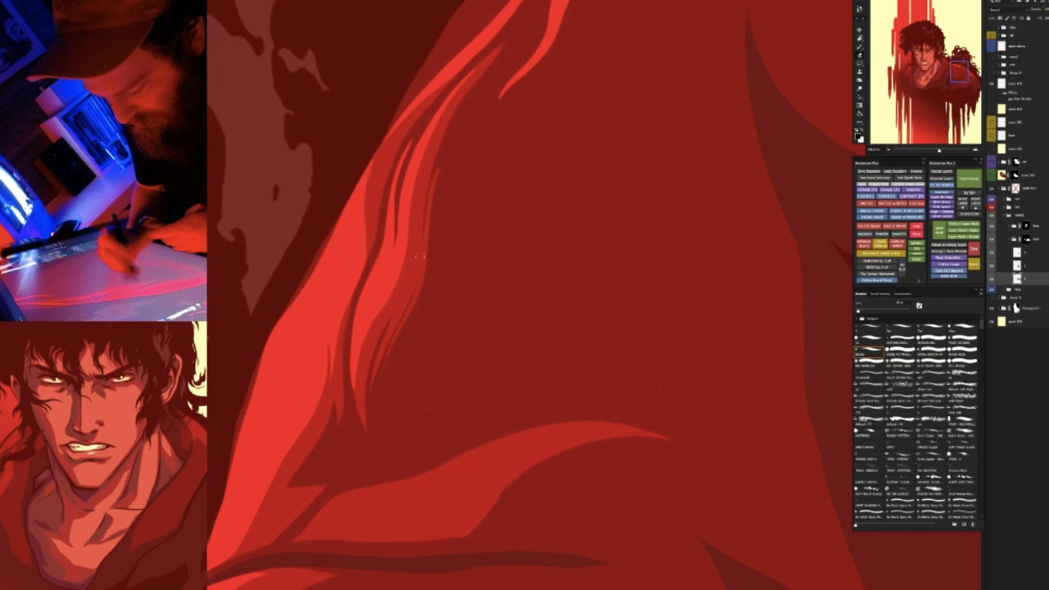
{"action": "key", "text": "e"}
{"action": "key", "text": "b"}
{"action": "mouse_move", "coordinate": [448, 171]}
{"action": "left_mouse_down"}
{"action": "mouse_move", "coordinate": [431, 234]}
{"action": "mouse_move", "coordinate": [341, 351]}
{"action": "mouse_move", "coordinate": [522, 227]}
{"action": "mouse_move", "coordinate": [425, 272]}
{"action": "mouse_move", "coordinate": [441, 149]}
{"action": "left_mouse_up"}
{"action": "key", "text": "e"}
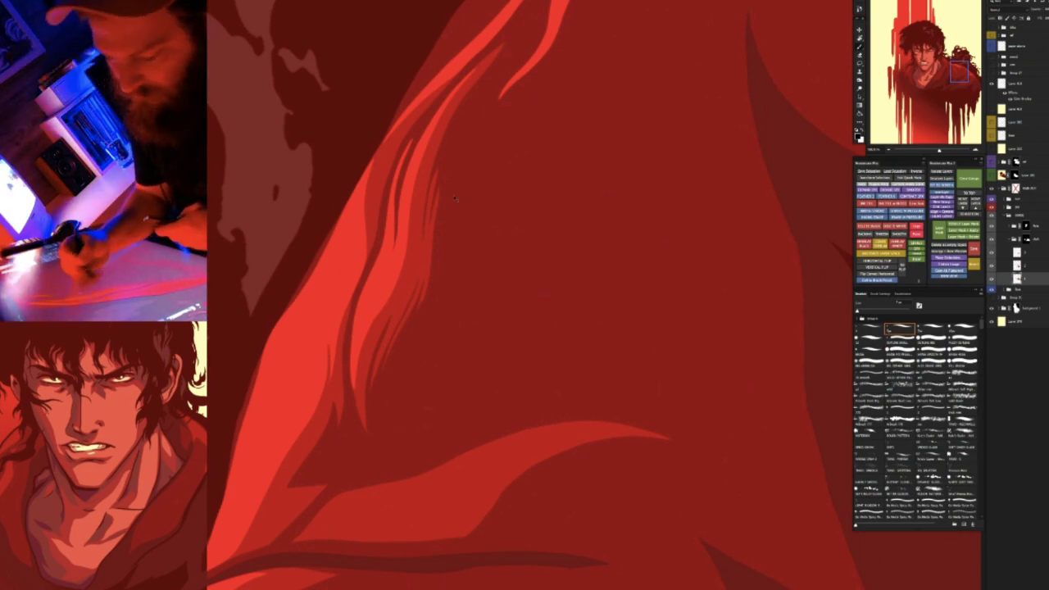
Check the shoulder shading against the whole figure and up close at different canvas angles
{"action": "key", "text": "ctrl+0"}
{"action": "left_click_drag", "start_coordinate": [702, 365], "coordinate": [563, 358]}
{"action": "mouse_move", "coordinate": [565, 298]}
{"action": "left_mouse_down"}
{"action": "mouse_move", "coordinate": [681, 293]}
{"action": "mouse_move", "coordinate": [593, 412]}
{"action": "left_mouse_up"}
{"action": "key", "text": "e"}
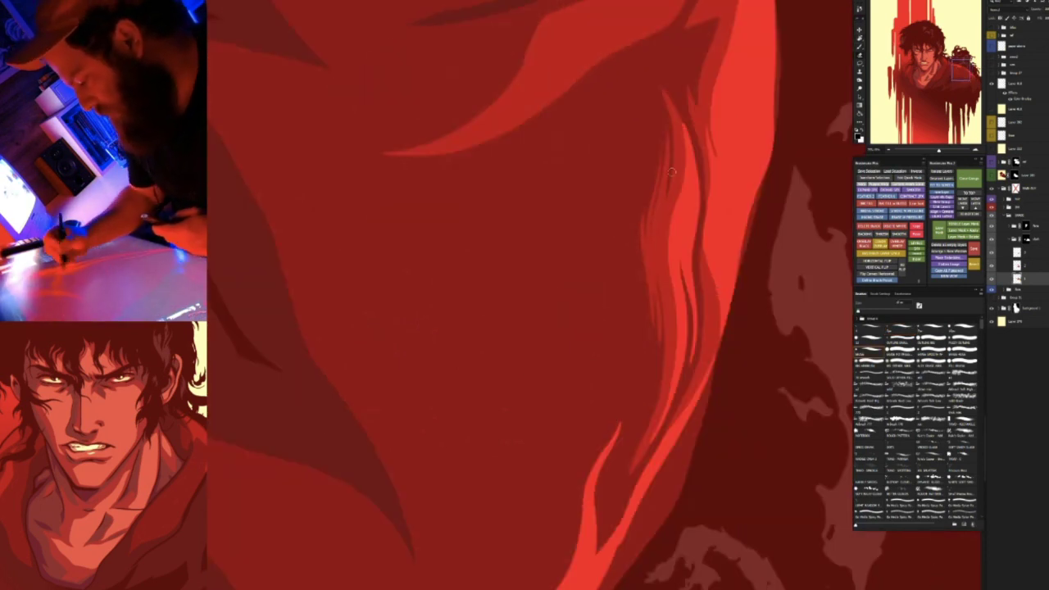
{"action": "mouse_move", "coordinate": [698, 201]}
{"action": "left_mouse_down"}
{"action": "mouse_move", "coordinate": [686, 129]}
{"action": "mouse_move", "coordinate": [647, 126]}
{"action": "left_mouse_up"}
{"action": "left_click_drag", "start_coordinate": [632, 171], "coordinate": [554, 229]}
{"action": "left_click_drag", "start_coordinate": [508, 175], "coordinate": [622, 383]}
{"action": "left_click_drag", "start_coordinate": [633, 155], "coordinate": [589, 143]}
Outline a long tapering mid-light red fold running down from the crease beside the shoulder highlight, redoing the stroke until its curve fits
{"action": "left_click_drag", "start_coordinate": [398, 146], "coordinate": [312, 396]}
{"action": "key", "text": "ctrl+z"}
{"action": "left_click_drag", "start_coordinate": [399, 148], "coordinate": [338, 361]}
{"action": "left_click_drag", "start_coordinate": [399, 137], "coordinate": [352, 379]}
{"action": "key", "text": "ctrl+z"}
{"action": "left_click_drag", "start_coordinate": [402, 146], "coordinate": [339, 452]}
{"action": "key", "text": "ctrl+z"}
{"action": "left_click_drag", "start_coordinate": [398, 135], "coordinate": [327, 482]}
Fill the new tapering fold with mid-light red and trim its pointed tip
{"action": "left_click_drag", "start_coordinate": [360, 377], "coordinate": [357, 414]}
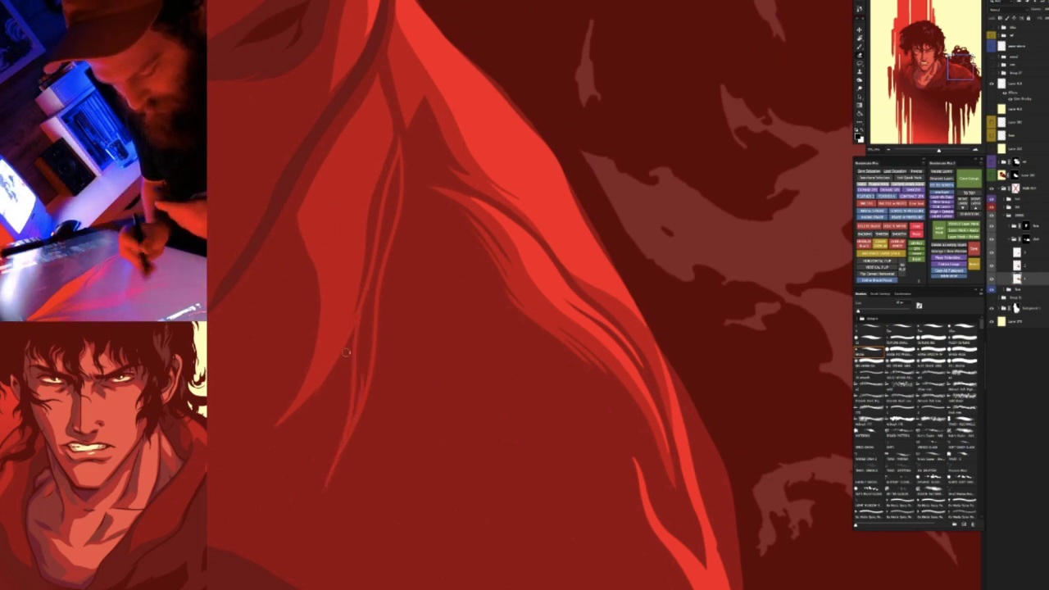
{"action": "left_click_drag", "start_coordinate": [365, 361], "coordinate": [354, 416]}
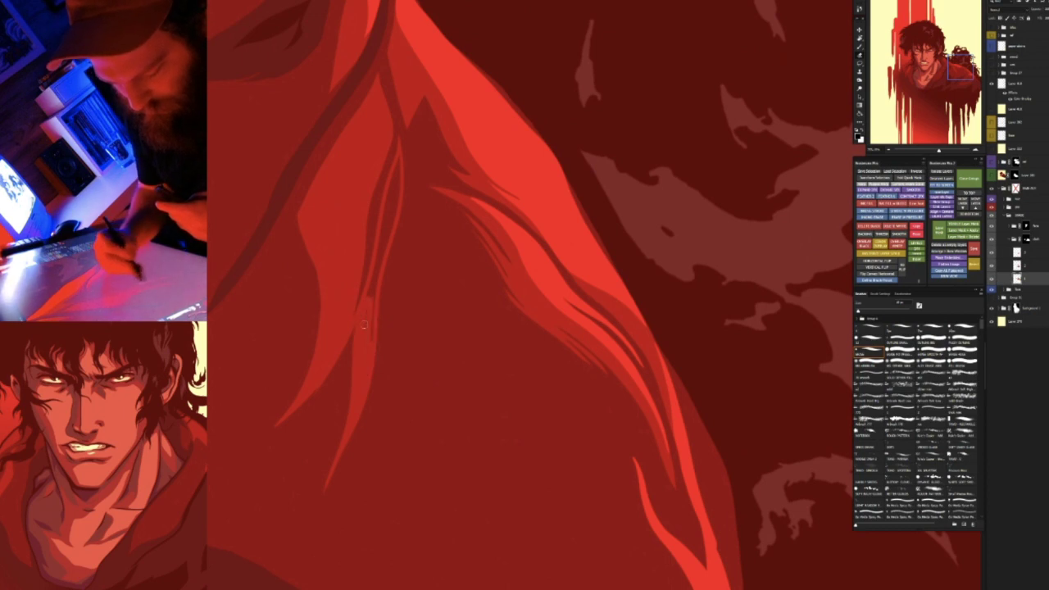
{"action": "left_click_drag", "start_coordinate": [397, 160], "coordinate": [375, 286]}
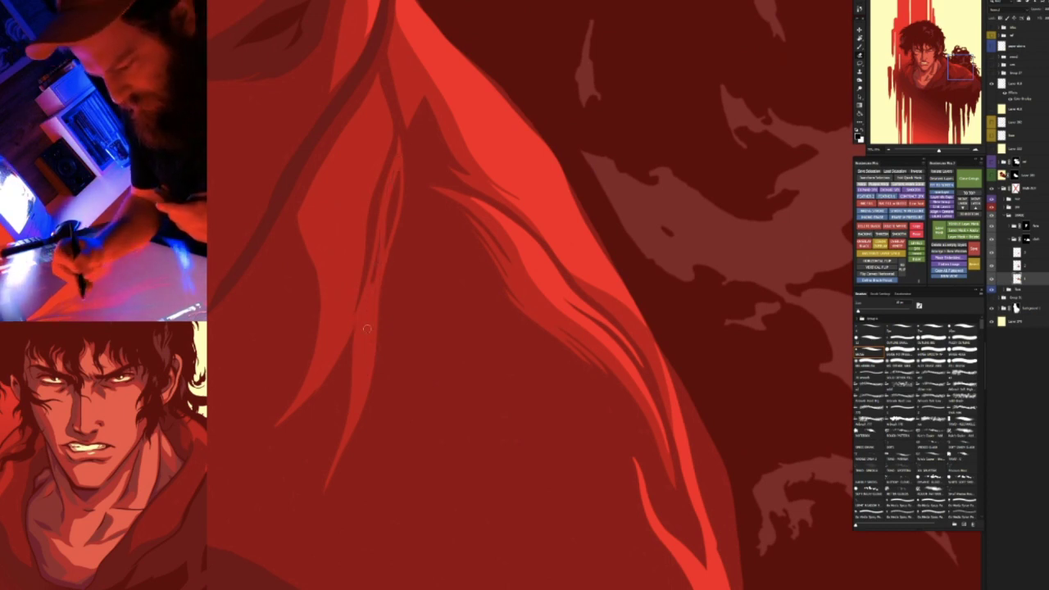
{"action": "left_click_drag", "start_coordinate": [388, 211], "coordinate": [375, 281]}
{"action": "left_click_drag", "start_coordinate": [393, 209], "coordinate": [385, 245]}
{"action": "left_click_drag", "start_coordinate": [397, 181], "coordinate": [393, 206]}
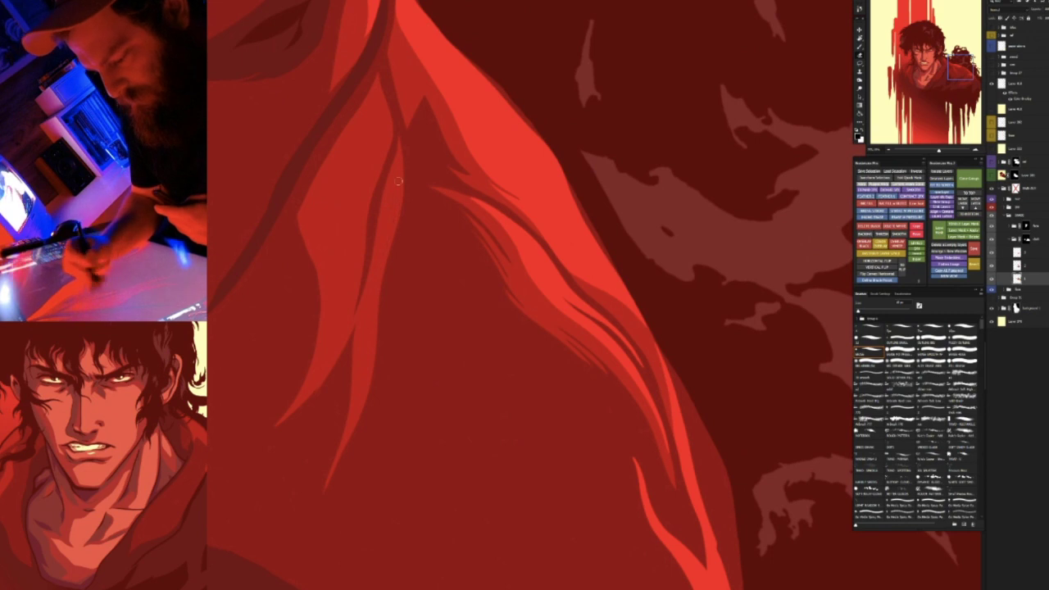
{"action": "key", "text": "b"}
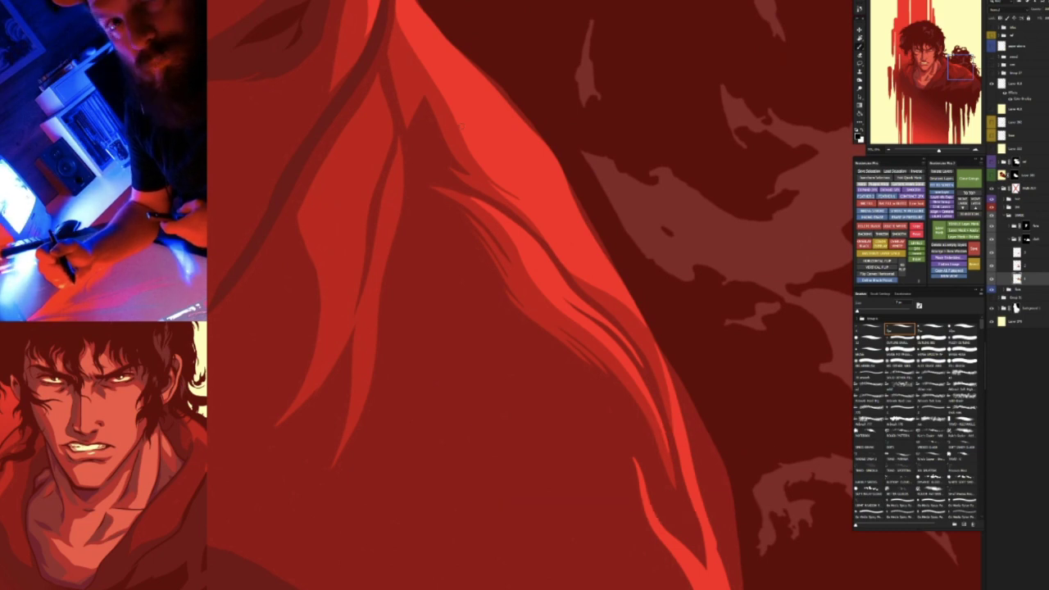
Outline a curved shape beneath the branching sleeve highlight, select its interior and fill it with the mid-light red
{"action": "left_click_drag", "start_coordinate": [482, 427], "coordinate": [383, 374]}
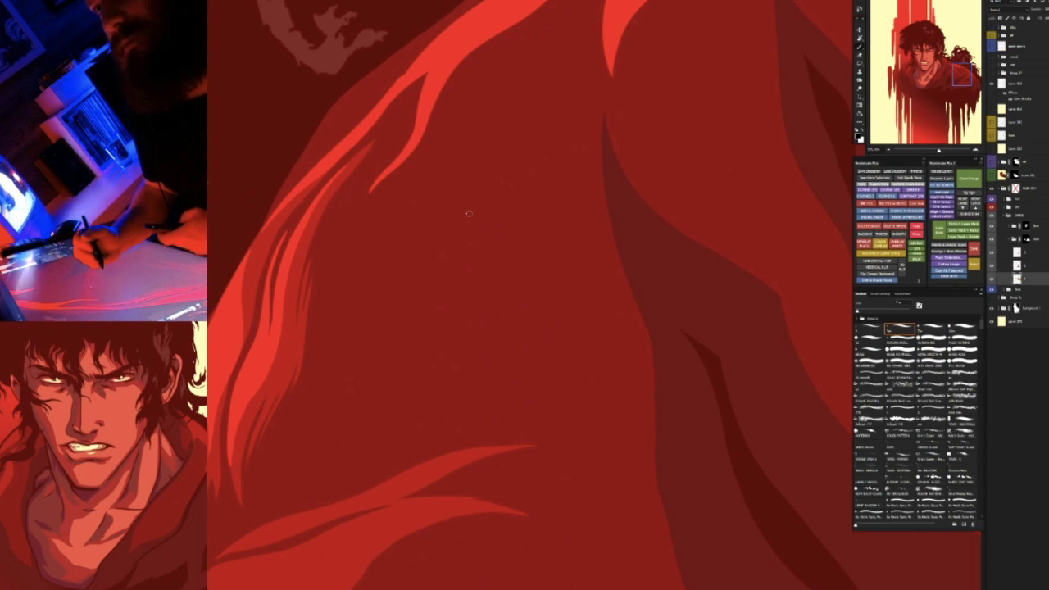
{"action": "left_click_drag", "start_coordinate": [463, 266], "coordinate": [385, 396]}
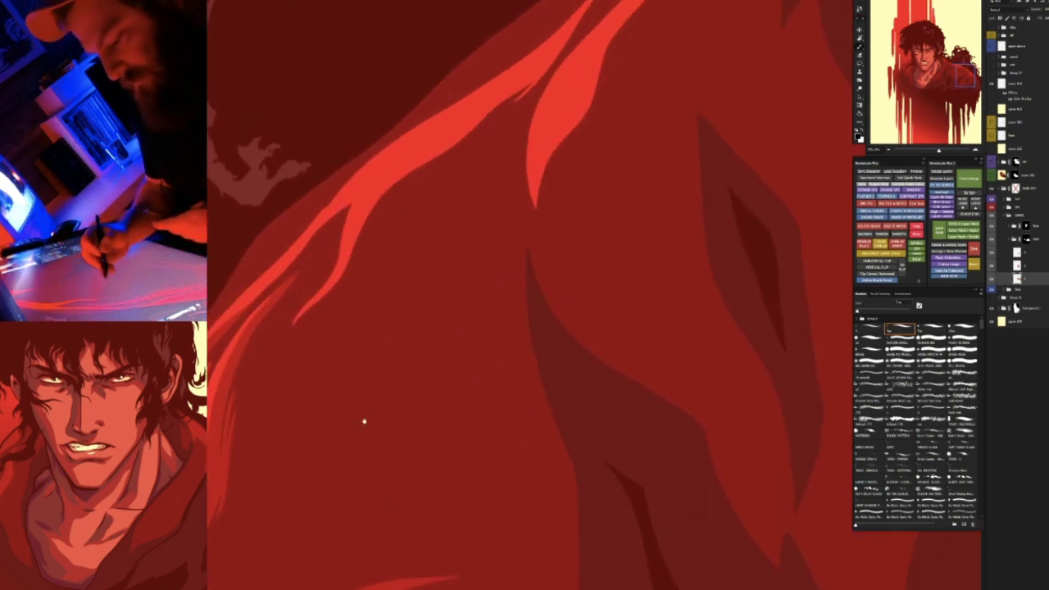
{"action": "key", "text": "e"}
{"action": "left_click_drag", "start_coordinate": [298, 319], "coordinate": [273, 420]}
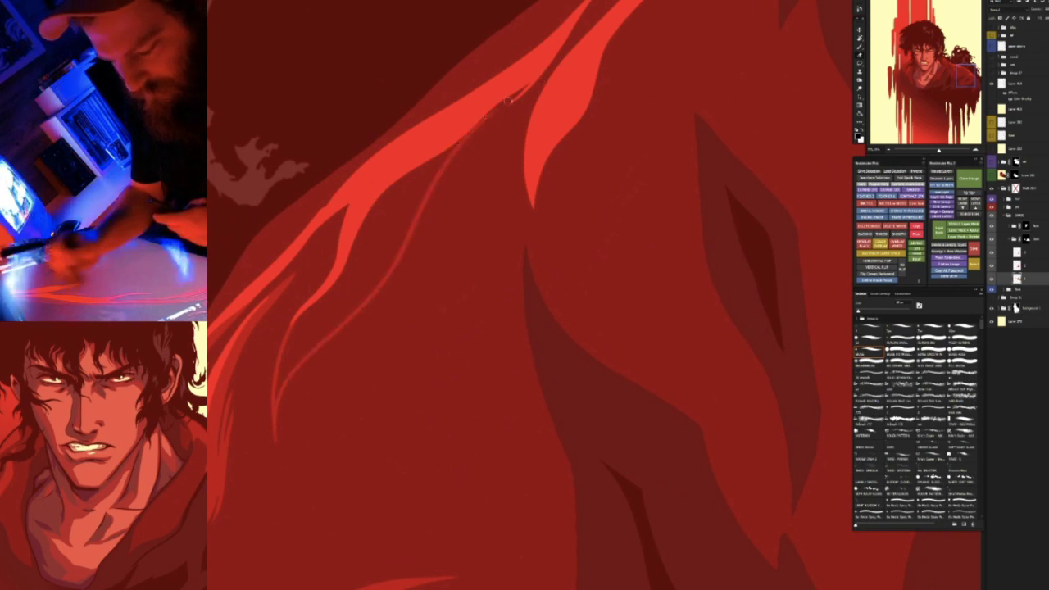
{"action": "mouse_move", "coordinate": [275, 445]}
{"action": "left_mouse_down"}
{"action": "mouse_move", "coordinate": [328, 320]}
{"action": "mouse_move", "coordinate": [510, 103]}
{"action": "left_mouse_up"}
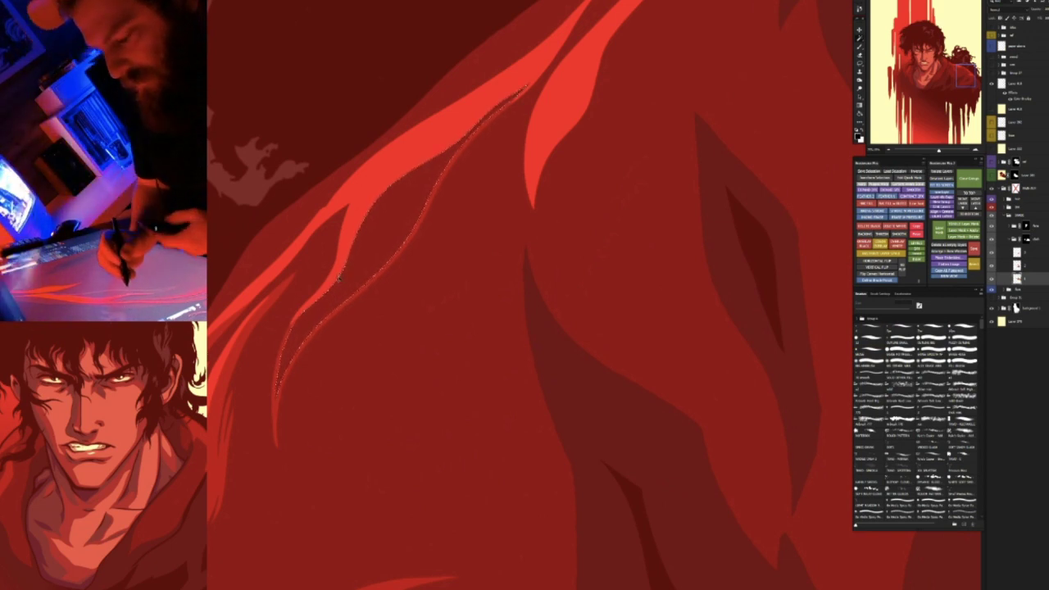
{"action": "key", "text": "alt+BackSpace"}
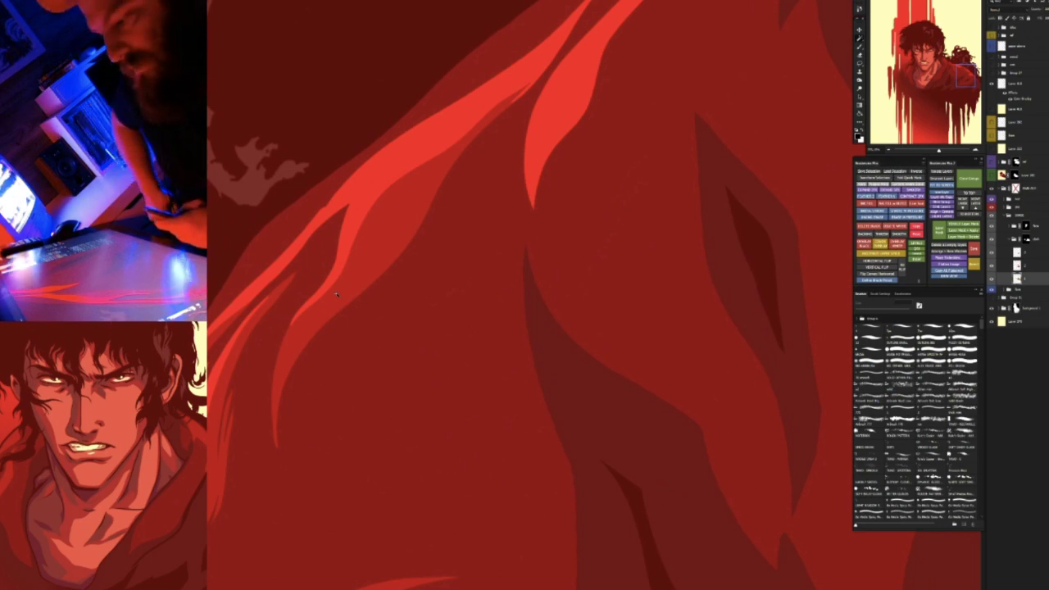
Deselect the filled sleeve transition and refine its edges with thin tapered strokes
{"action": "left_click", "coordinate": [426, 189]}
{"action": "key", "text": "e"}
{"action": "mouse_move", "coordinate": [295, 401]}
{"action": "left_mouse_down"}
{"action": "mouse_move", "coordinate": [349, 300]}
{"action": "mouse_move", "coordinate": [442, 182]}
{"action": "left_mouse_up"}
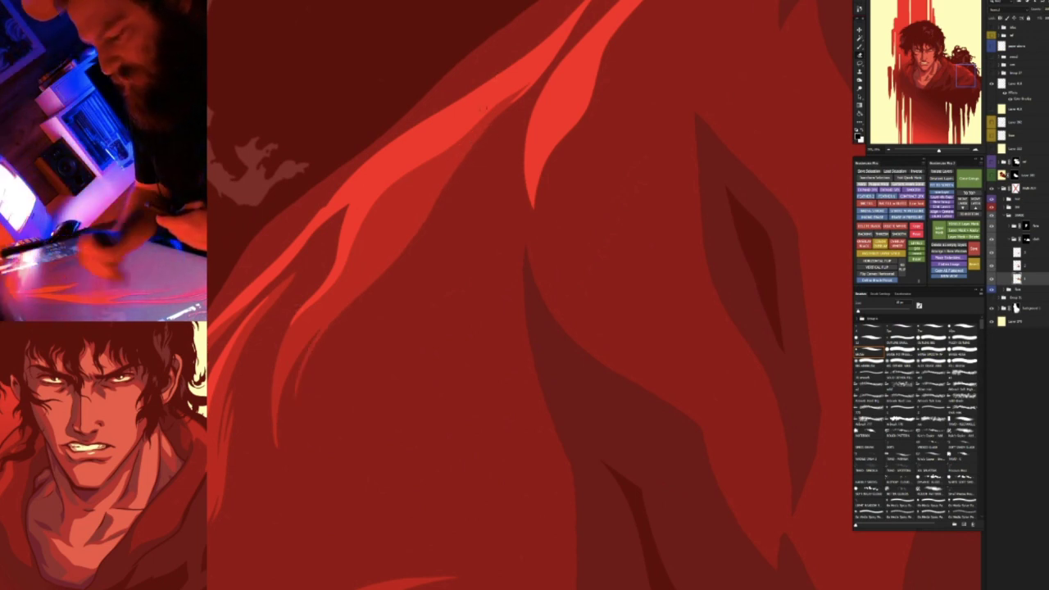
{"action": "key", "text": "b"}
{"action": "mouse_move", "coordinate": [512, 107]}
{"action": "left_mouse_down"}
{"action": "mouse_move", "coordinate": [385, 271]}
{"action": "mouse_move", "coordinate": [332, 318]}
{"action": "left_mouse_up"}
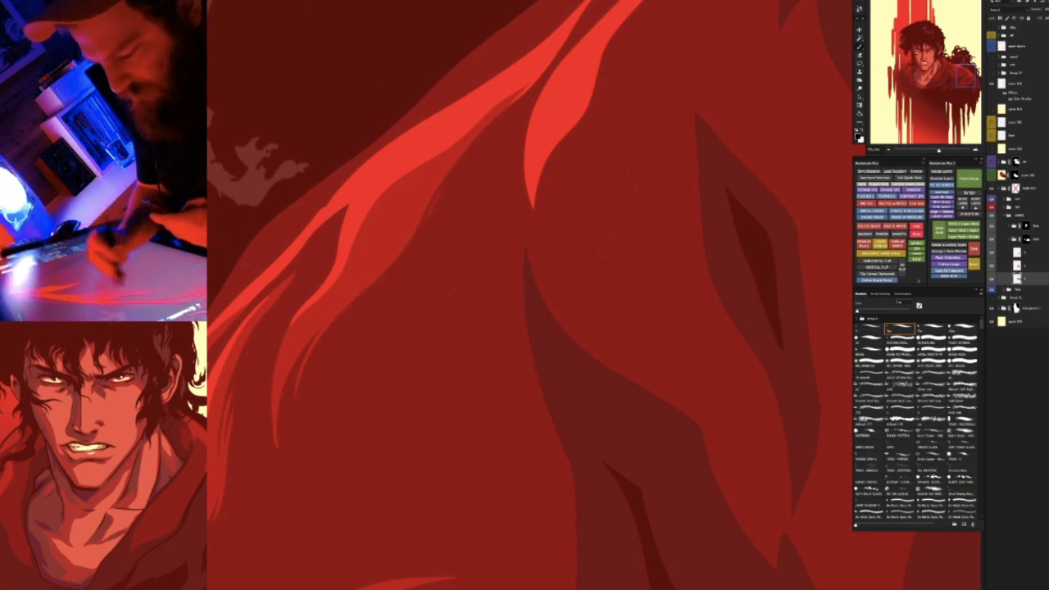
{"action": "left_click_drag", "start_coordinate": [466, 153], "coordinate": [430, 217]}
{"action": "key", "text": "e"}
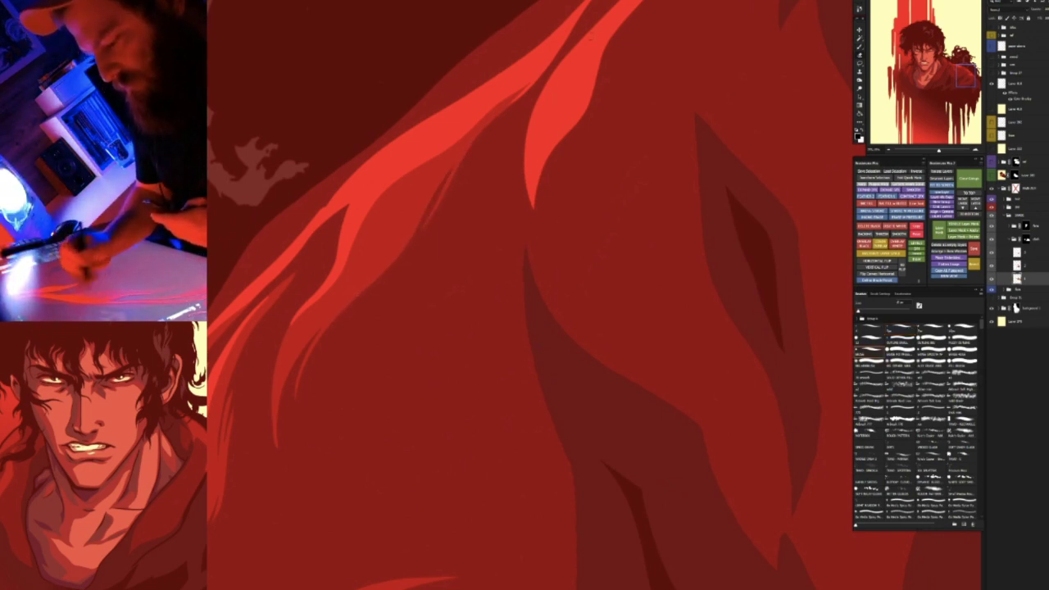
{"action": "key", "text": "comma"}
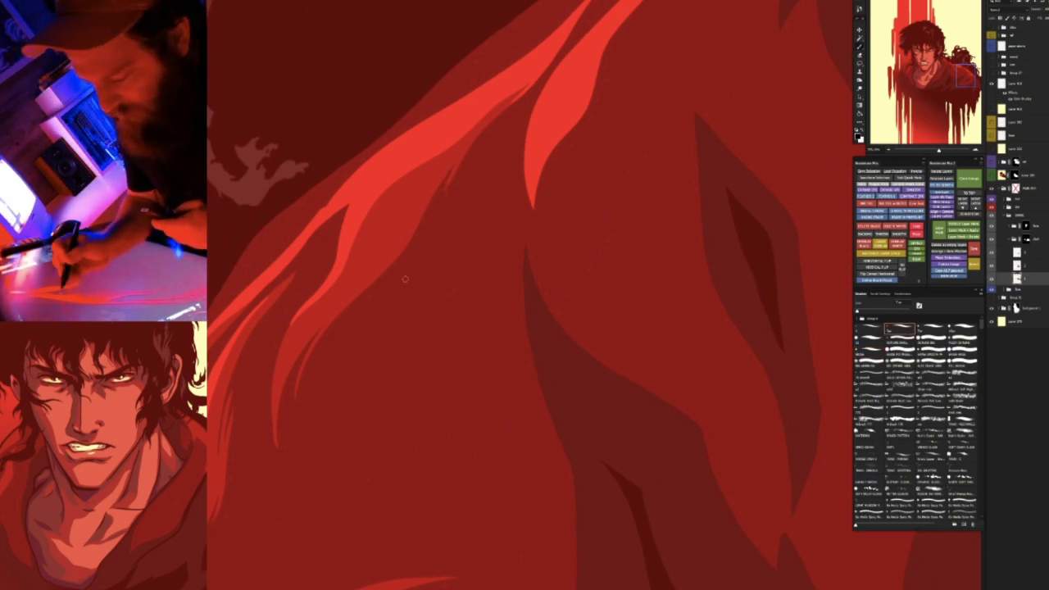
Check the new sleeve transition against the whole figure and at several canvas rotations, ending close to the shoulder
{"action": "key", "text": "ctrl+0"}
{"action": "left_click_drag", "start_coordinate": [702, 369], "coordinate": [548, 329]}
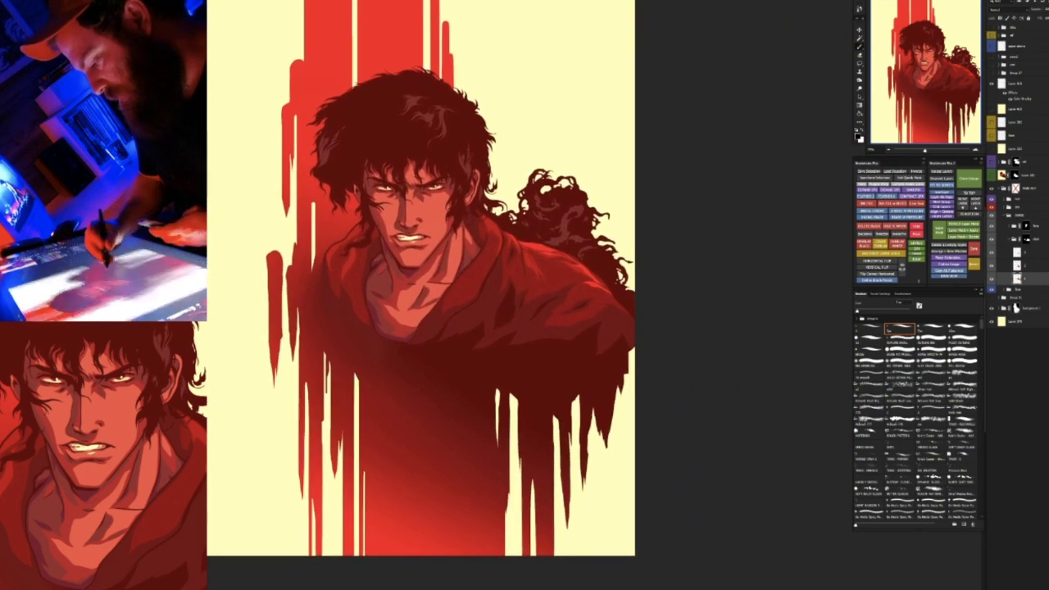
{"action": "key", "text": "r"}
{"action": "left_click_drag", "start_coordinate": [603, 261], "coordinate": [584, 377]}
{"action": "left_click_drag", "start_coordinate": [667, 372], "coordinate": [689, 283]}
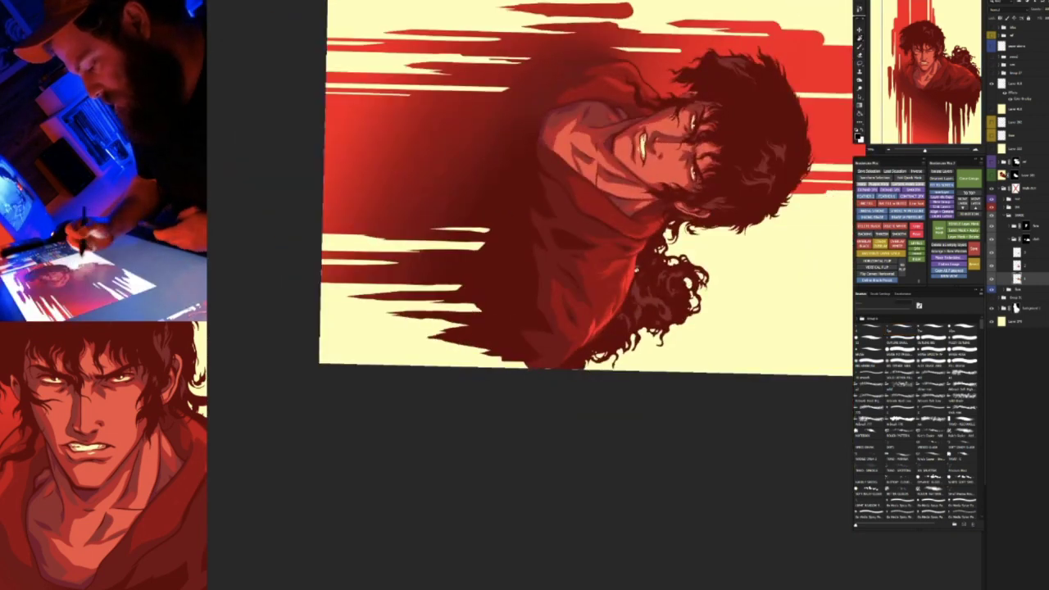
{"action": "left_click_drag", "start_coordinate": [621, 278], "coordinate": [675, 239]}
{"action": "left_click_drag", "start_coordinate": [642, 370], "coordinate": [686, 218]}
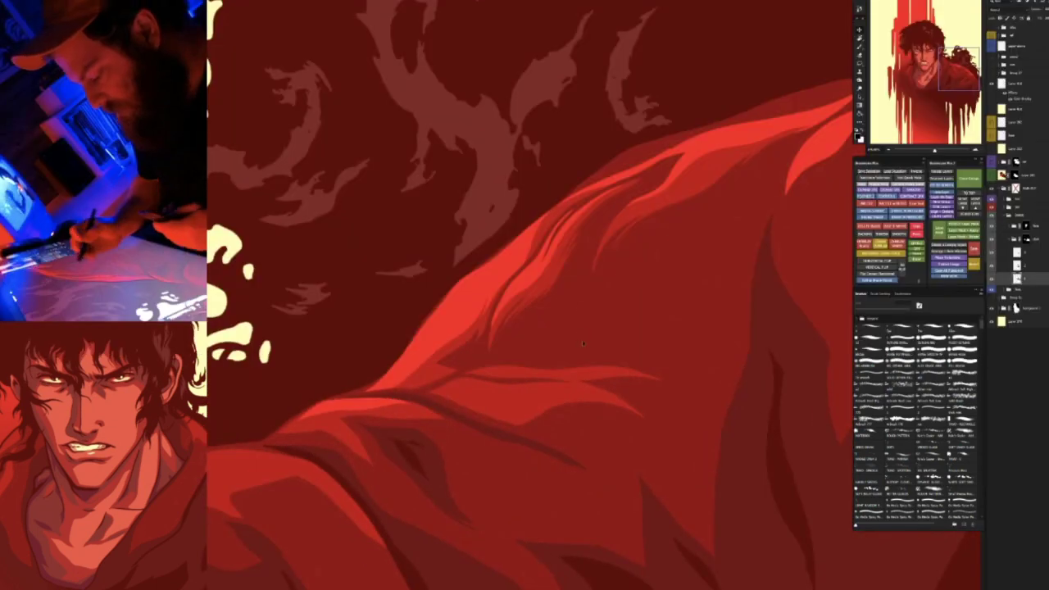
{"action": "left_click_drag", "start_coordinate": [586, 344], "coordinate": [628, 311]}
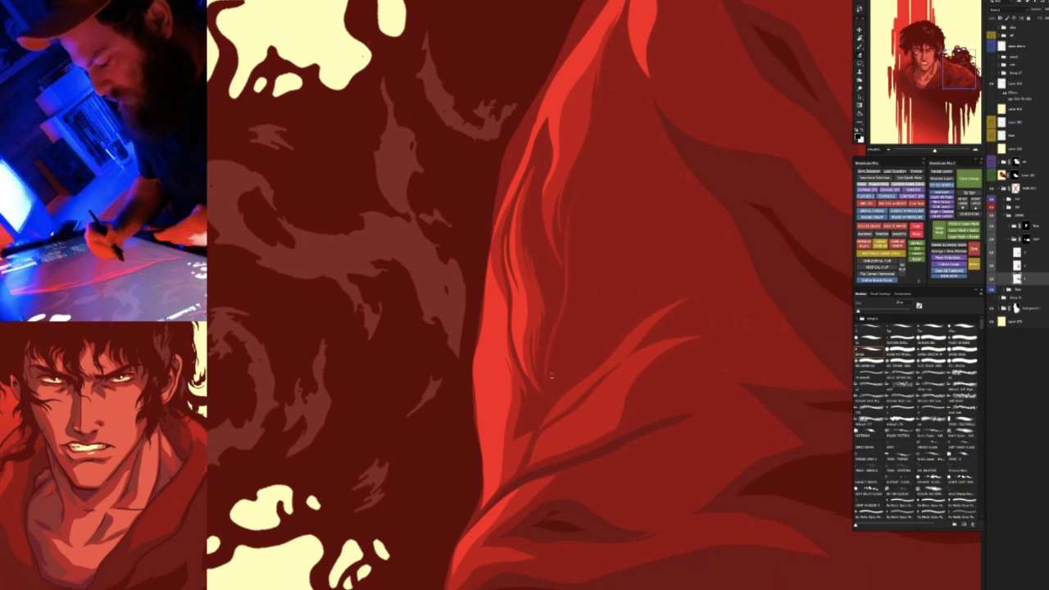
Outline a long tapering fold below the branching sleeve highlight, select its interior, fill it with mid-light red and deselect
{"action": "mouse_move", "coordinate": [586, 334]}
{"action": "left_mouse_down"}
{"action": "mouse_move", "coordinate": [642, 161]}
{"action": "mouse_move", "coordinate": [635, 272]}
{"action": "left_mouse_up"}
{"action": "left_click_drag", "start_coordinate": [566, 367], "coordinate": [631, 269]}
{"action": "key", "text": "r"}
{"action": "mouse_move", "coordinate": [748, 270]}
{"action": "left_mouse_down"}
{"action": "mouse_move", "coordinate": [654, 393]}
{"action": "mouse_move", "coordinate": [525, 353]}
{"action": "left_mouse_up"}
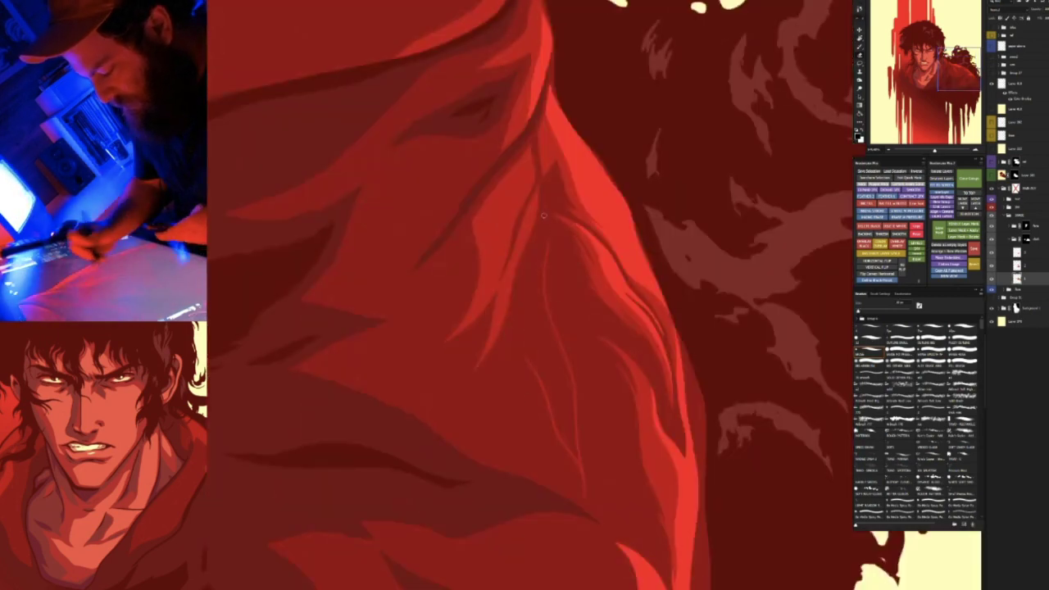
{"action": "left_click_drag", "start_coordinate": [544, 275], "coordinate": [542, 389]}
{"action": "key", "text": "b"}
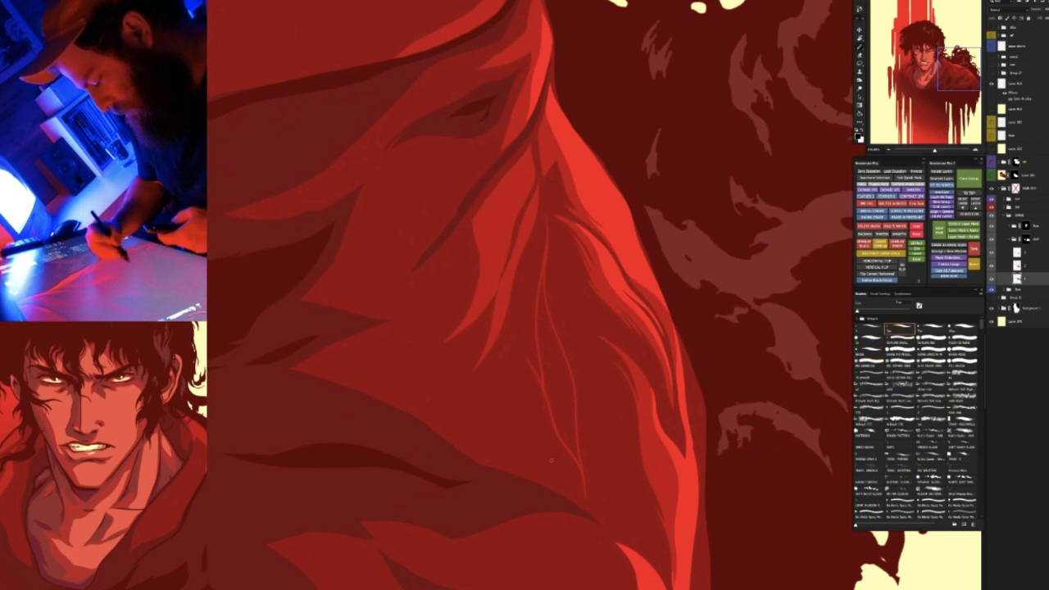
{"action": "key", "text": "w"}
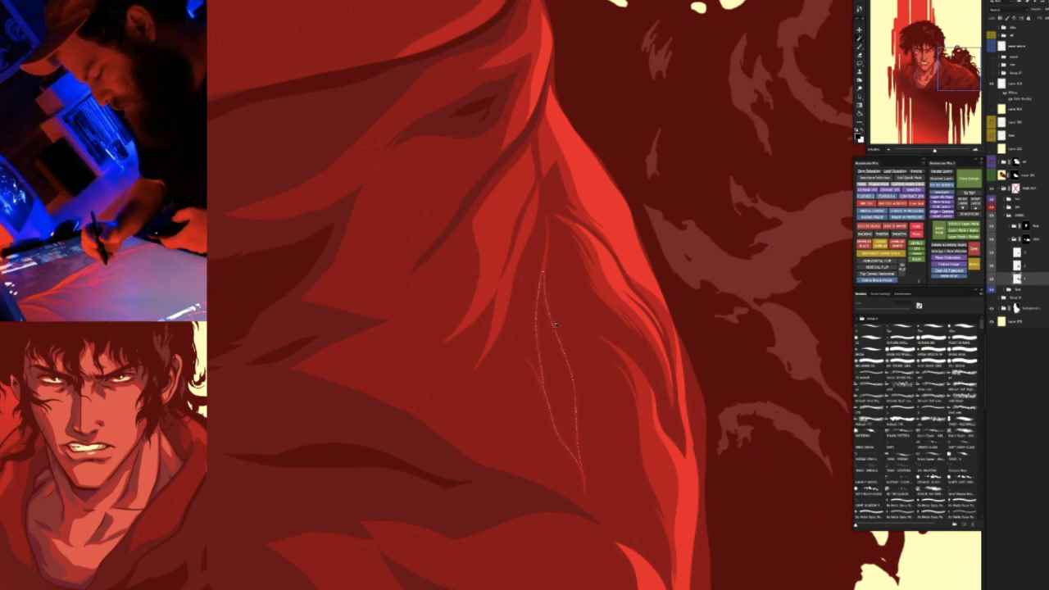
{"action": "key", "text": "alt+BackSpace"}
{"action": "key", "text": "ctrl+d"}
Refine the upper end of the newly filled sleeve fold into a thin pointed tip
{"action": "key", "text": "b"}
{"action": "scroll", "coordinate": [566, 297], "scroll_direction": "up", "scroll_amount": 5}
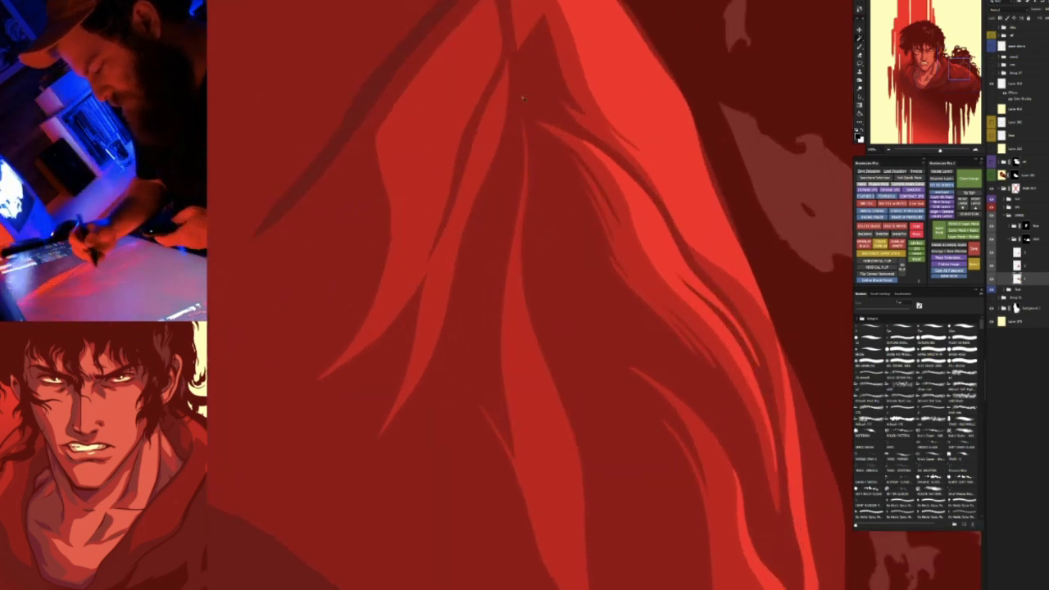
{"action": "key", "text": "b"}
{"action": "left_click_drag", "start_coordinate": [523, 116], "coordinate": [526, 170]}
{"action": "key", "text": "period"}
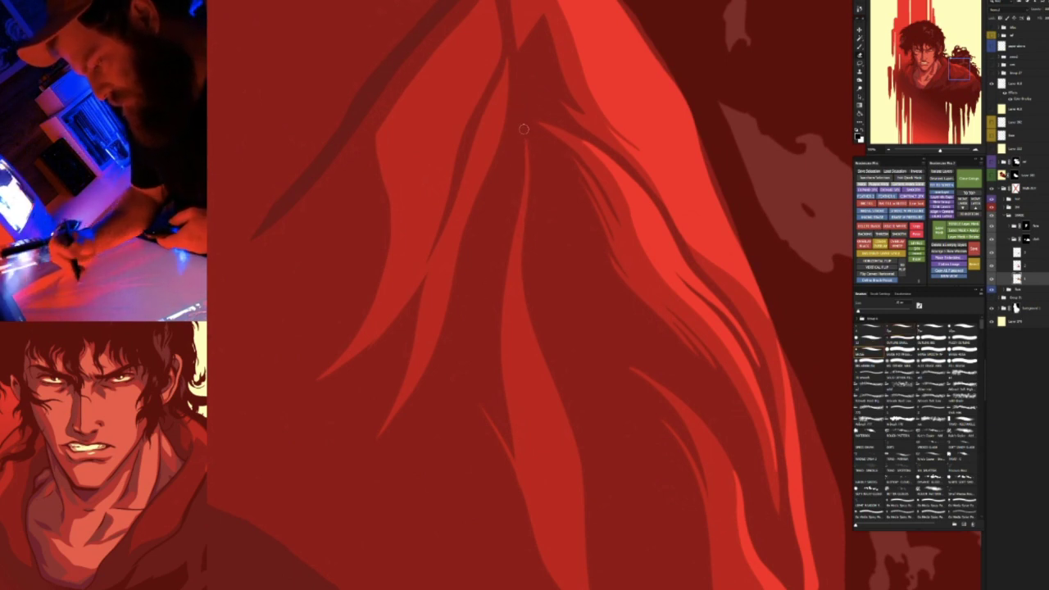
{"action": "key", "text": "comma"}
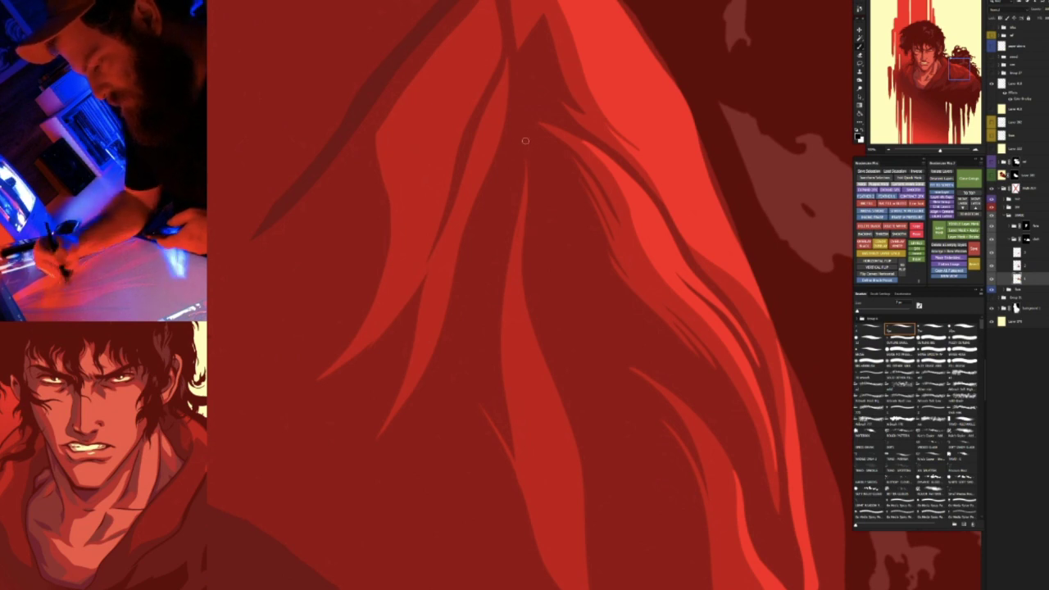
{"action": "key", "text": "period"}
Add a thin curved branch in mid-light red joining the side of the new fold and taper its ends
{"action": "left_click_drag", "start_coordinate": [585, 376], "coordinate": [505, 144]}
{"action": "left_click_drag", "start_coordinate": [391, 91], "coordinate": [449, 327]}
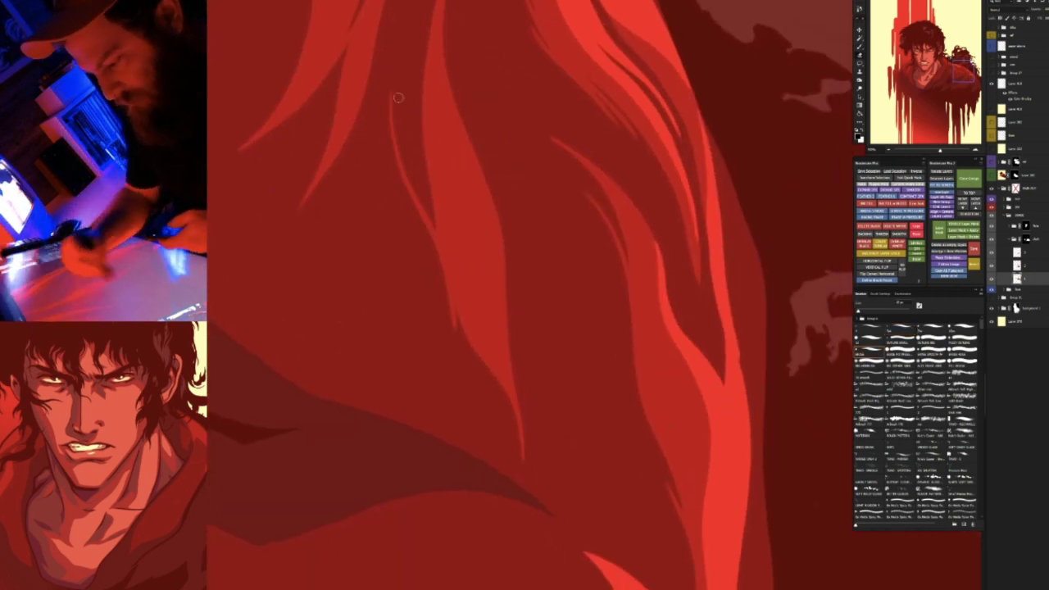
{"action": "key", "text": "ctrl+z"}
{"action": "left_click_drag", "start_coordinate": [386, 106], "coordinate": [441, 303]}
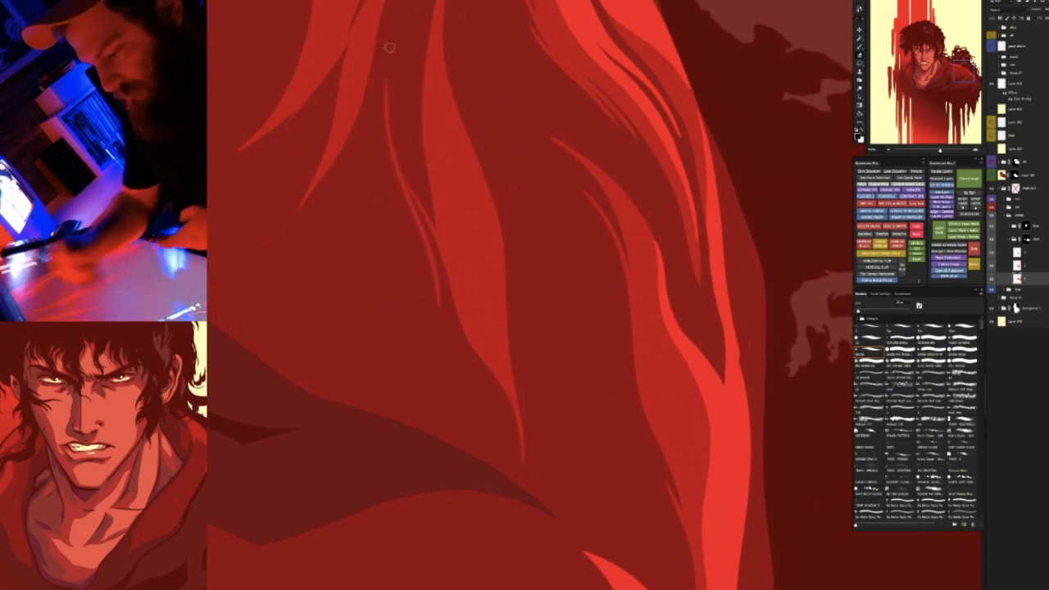
{"action": "left_click_drag", "start_coordinate": [388, 66], "coordinate": [437, 246]}
{"action": "mouse_move", "coordinate": [383, 73]}
{"action": "left_mouse_down"}
{"action": "mouse_move", "coordinate": [389, 139]}
{"action": "mouse_move", "coordinate": [425, 233]}
{"action": "left_mouse_up"}
{"action": "left_click_drag", "start_coordinate": [408, 190], "coordinate": [435, 222]}
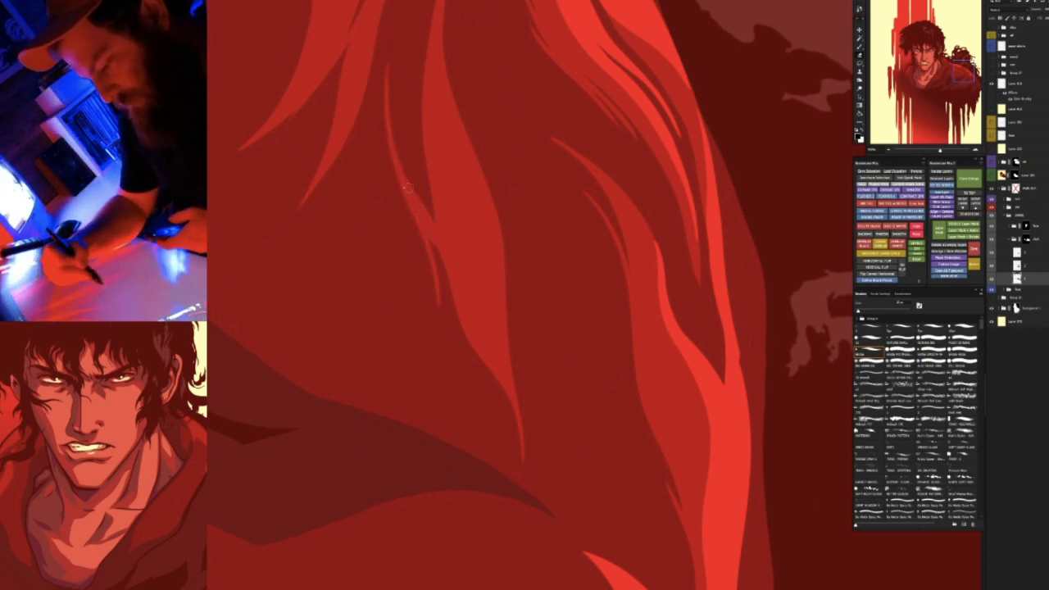
Add fine tapered strokes to the mid-light transition under the outer sleeve highlight
{"action": "key", "text": "r"}
{"action": "mouse_move", "coordinate": [502, 405]}
{"action": "left_mouse_down"}
{"action": "mouse_move", "coordinate": [676, 382]}
{"action": "mouse_move", "coordinate": [687, 345]}
{"action": "left_mouse_up"}
{"action": "left_click_drag", "start_coordinate": [550, 461], "coordinate": [571, 437]}
{"action": "key", "text": "r"}
{"action": "left_click_drag", "start_coordinate": [702, 409], "coordinate": [602, 360]}
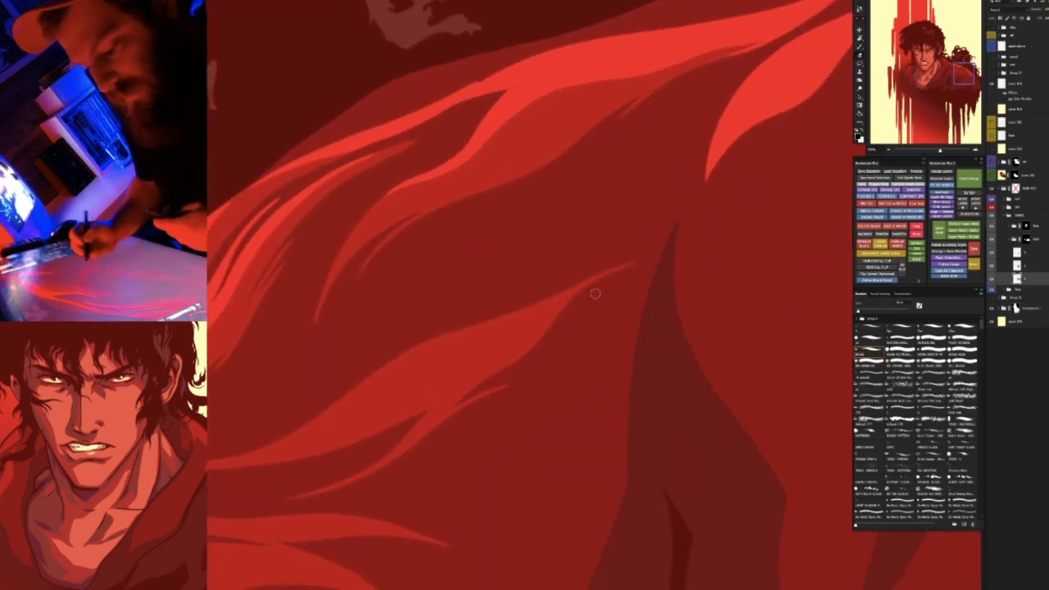
{"action": "key", "text": "b"}
{"action": "mouse_move", "coordinate": [368, 210]}
{"action": "left_mouse_down"}
{"action": "mouse_move", "coordinate": [320, 304]}
{"action": "mouse_move", "coordinate": [314, 343]}
{"action": "mouse_move", "coordinate": [345, 238]}
{"action": "left_mouse_up"}
{"action": "key", "text": "ctrl+z"}
{"action": "key", "text": "e"}
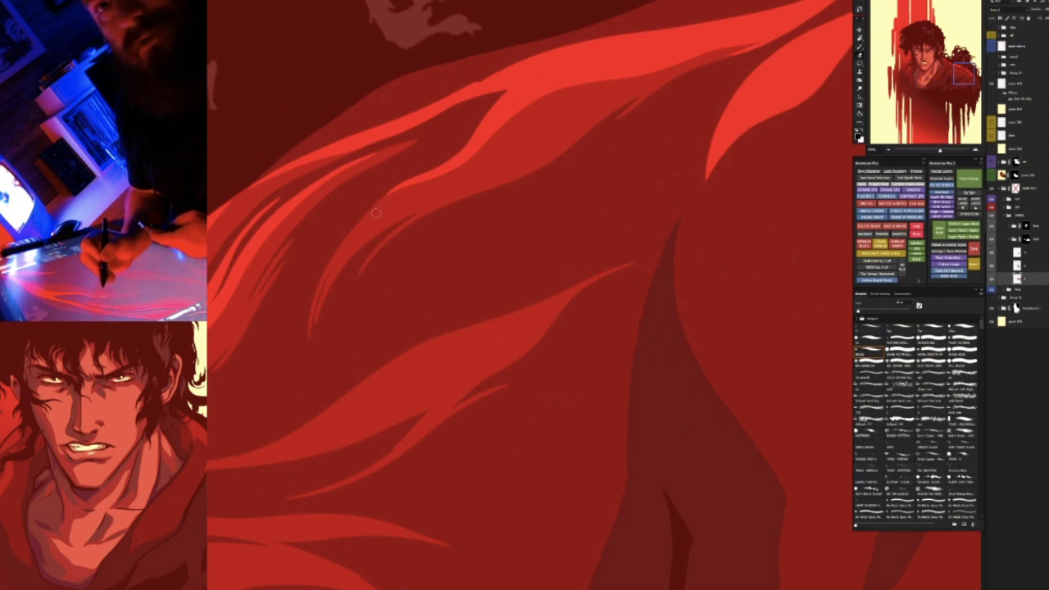
Examine the sleeve folds up close at several canvas rotations and against the whole figure
{"action": "key", "text": "r"}
{"action": "mouse_move", "coordinate": [325, 295]}
{"action": "left_mouse_down"}
{"action": "mouse_move", "coordinate": [306, 349]}
{"action": "mouse_move", "coordinate": [324, 397]}
{"action": "left_mouse_up"}
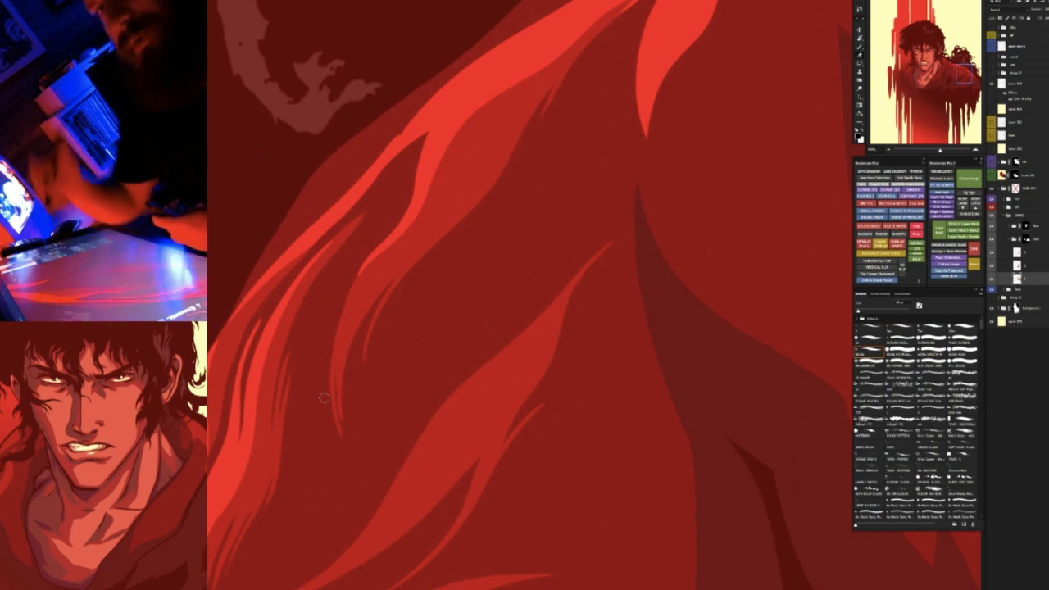
{"action": "left_click_drag", "start_coordinate": [547, 272], "coordinate": [467, 172]}
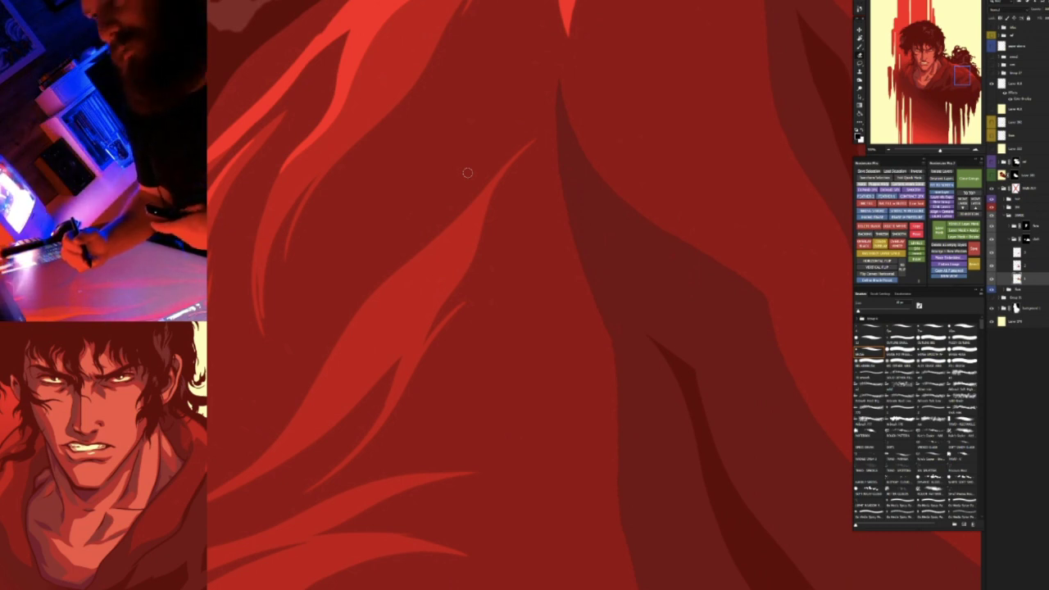
{"action": "mouse_move", "coordinate": [438, 206]}
{"action": "left_mouse_down"}
{"action": "mouse_move", "coordinate": [461, 416]}
{"action": "mouse_move", "coordinate": [481, 438]}
{"action": "left_mouse_up"}
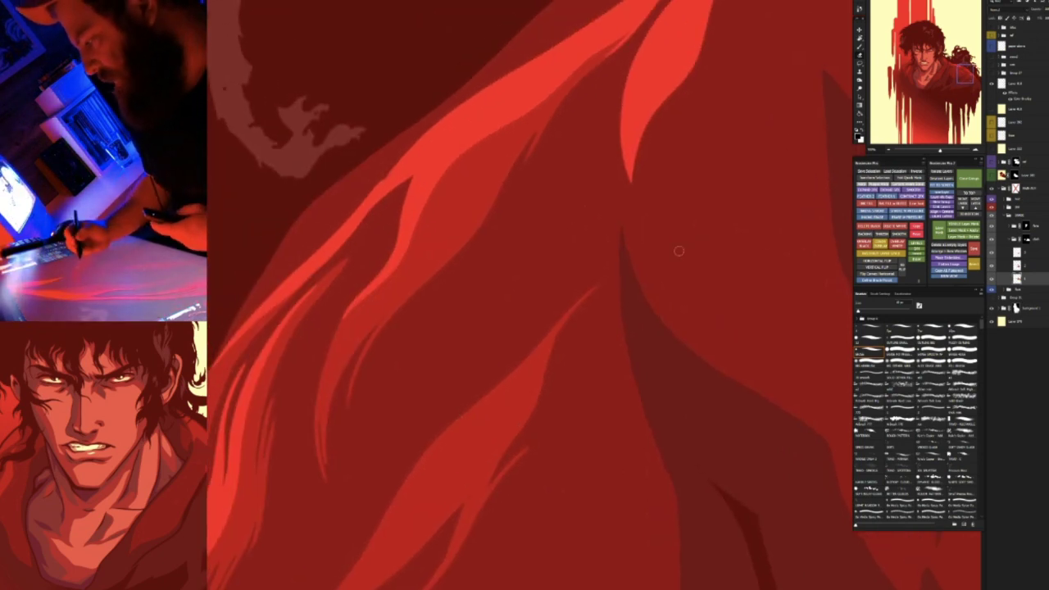
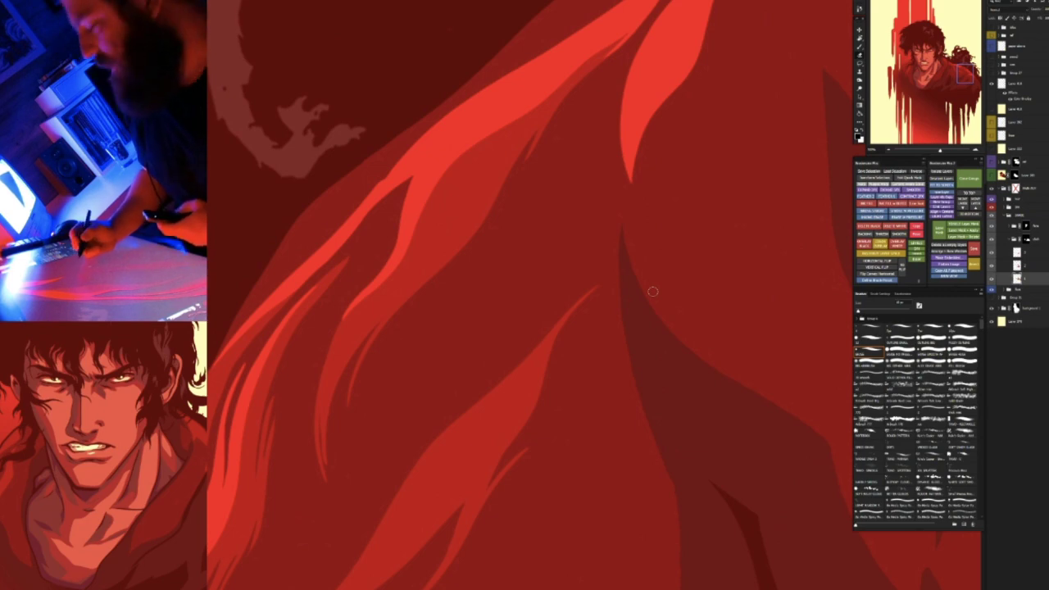
{"action": "left_click_drag", "start_coordinate": [656, 261], "coordinate": [521, 233]}
{"action": "key", "text": "ctrl+0"}
{"action": "left_click_drag", "start_coordinate": [702, 380], "coordinate": [646, 383]}
{"action": "left_click_drag", "start_coordinate": [515, 354], "coordinate": [543, 320]}
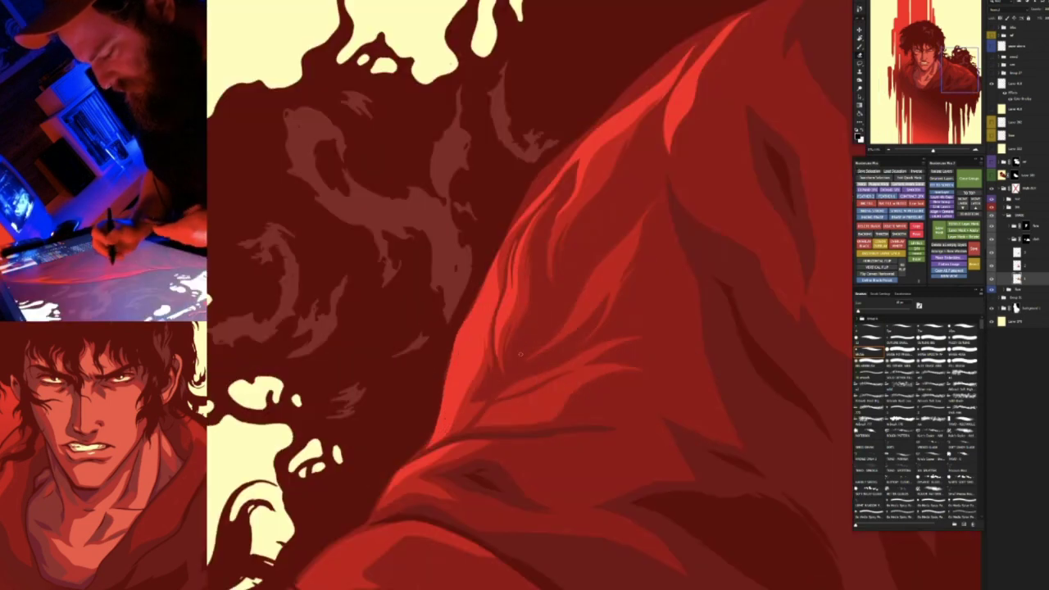
{"action": "key", "text": "ctrl+plus"}
{"action": "key", "text": "ctrl+plus"}
{"action": "mouse_move", "coordinate": [425, 367]}
{"action": "left_mouse_down"}
{"action": "mouse_move", "coordinate": [373, 368]}
{"action": "mouse_move", "coordinate": [303, 484]}
{"action": "left_mouse_up"}
{"action": "left_click_drag", "start_coordinate": [460, 205], "coordinate": [347, 398]}
{"action": "left_click_drag", "start_coordinate": [522, 345], "coordinate": [455, 252]}
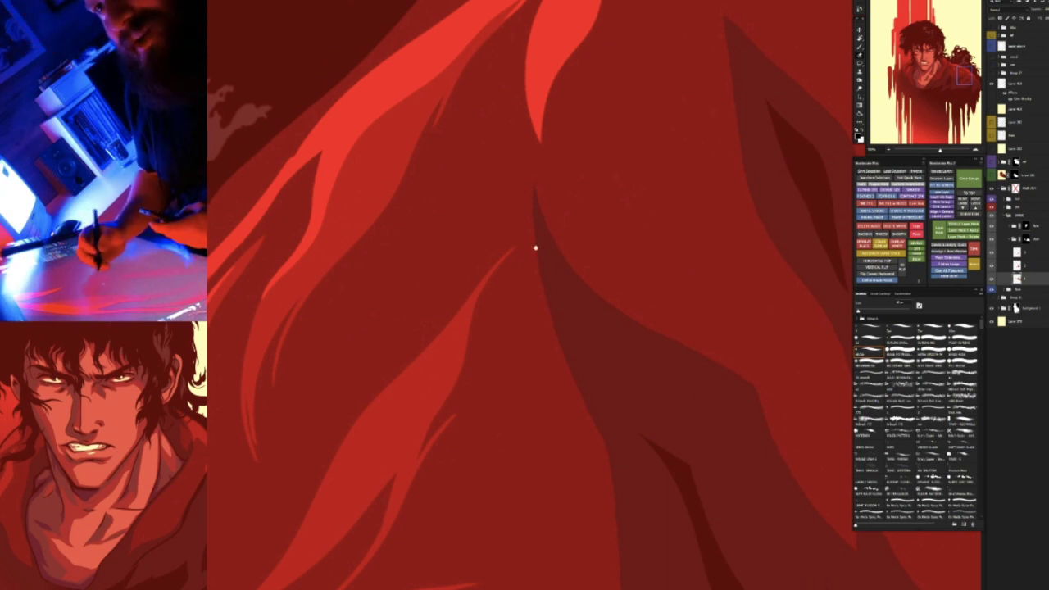
{"action": "left_click_drag", "start_coordinate": [531, 247], "coordinate": [344, 452]}
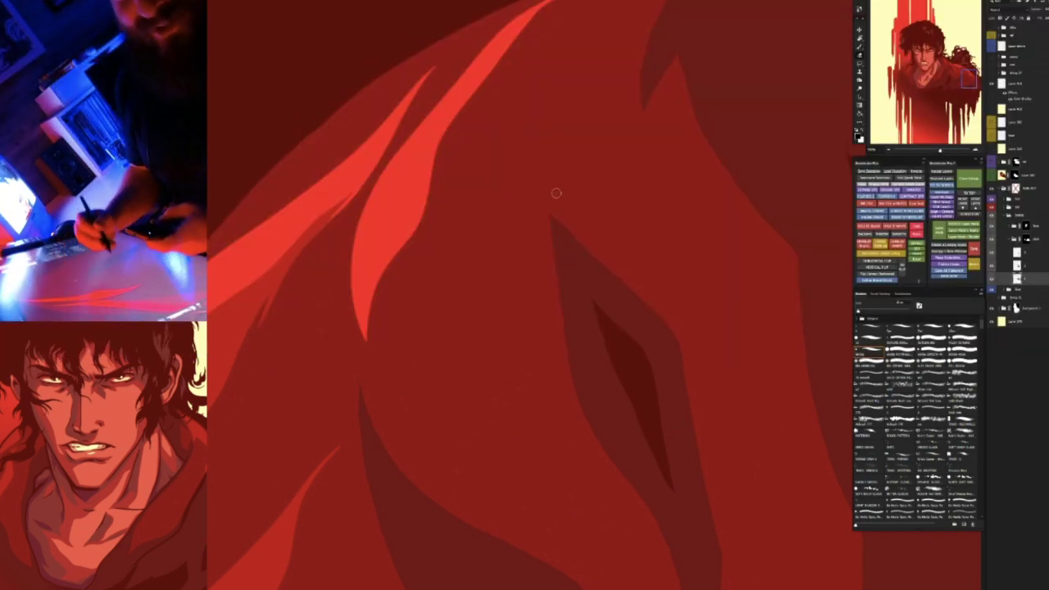
{"action": "key", "text": "r"}
{"action": "left_click_drag", "start_coordinate": [584, 183], "coordinate": [642, 148]}
{"action": "mouse_move", "coordinate": [483, 225]}
{"action": "left_mouse_down"}
{"action": "mouse_move", "coordinate": [387, 260]}
{"action": "mouse_move", "coordinate": [336, 258]}
{"action": "left_mouse_up"}
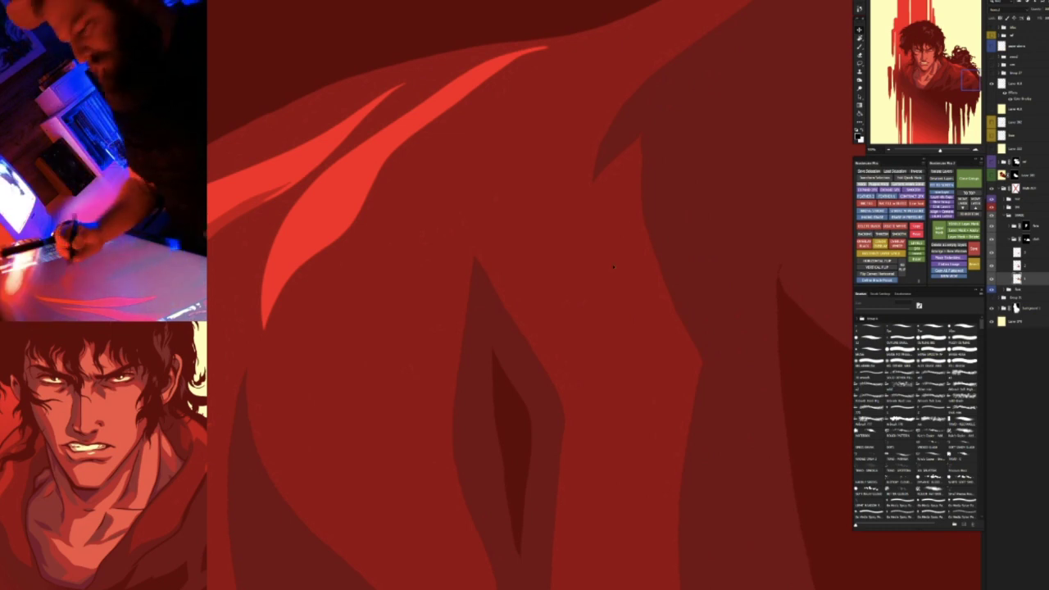
{"action": "key", "text": "ctrl+0"}
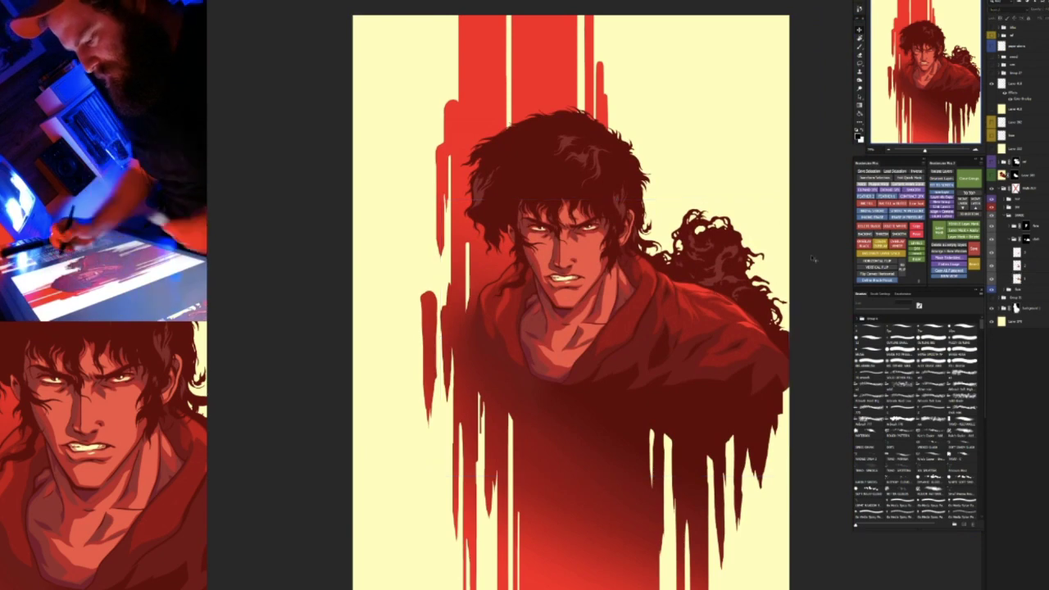
{"action": "left_click_drag", "start_coordinate": [719, 306], "coordinate": [787, 306]}
{"action": "left_click_drag", "start_coordinate": [742, 399], "coordinate": [642, 309]}
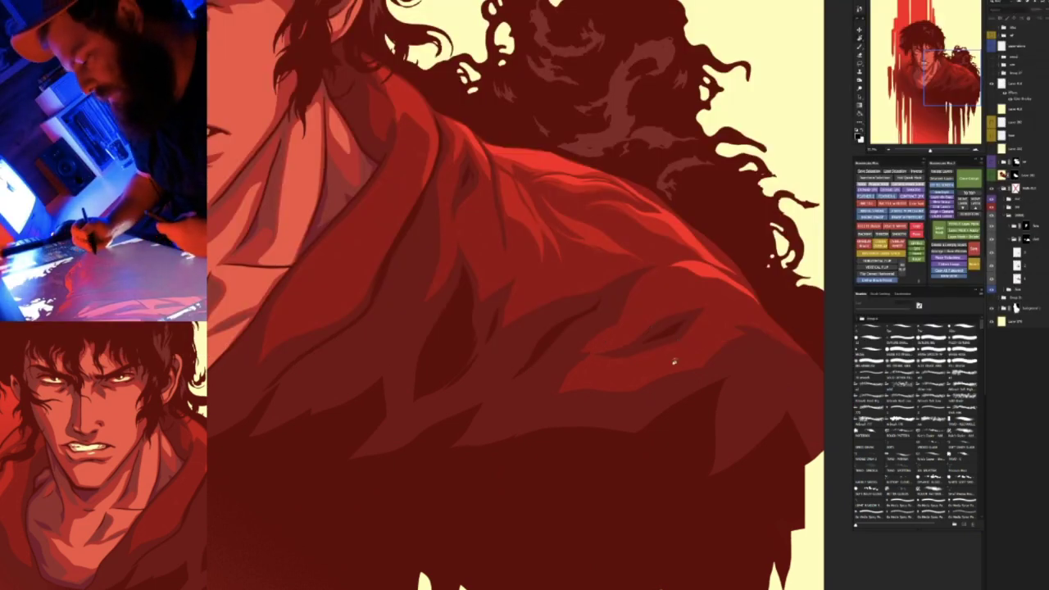
Select a narrow band along the inner edge of the bright upper-arm highlight, extending past its end to a point
{"action": "key", "text": "r"}
{"action": "left_click_drag", "start_coordinate": [712, 267], "coordinate": [728, 236]}
{"action": "key", "text": "r"}
{"action": "left_click_drag", "start_coordinate": [717, 277], "coordinate": [721, 176]}
{"action": "key", "text": "z"}
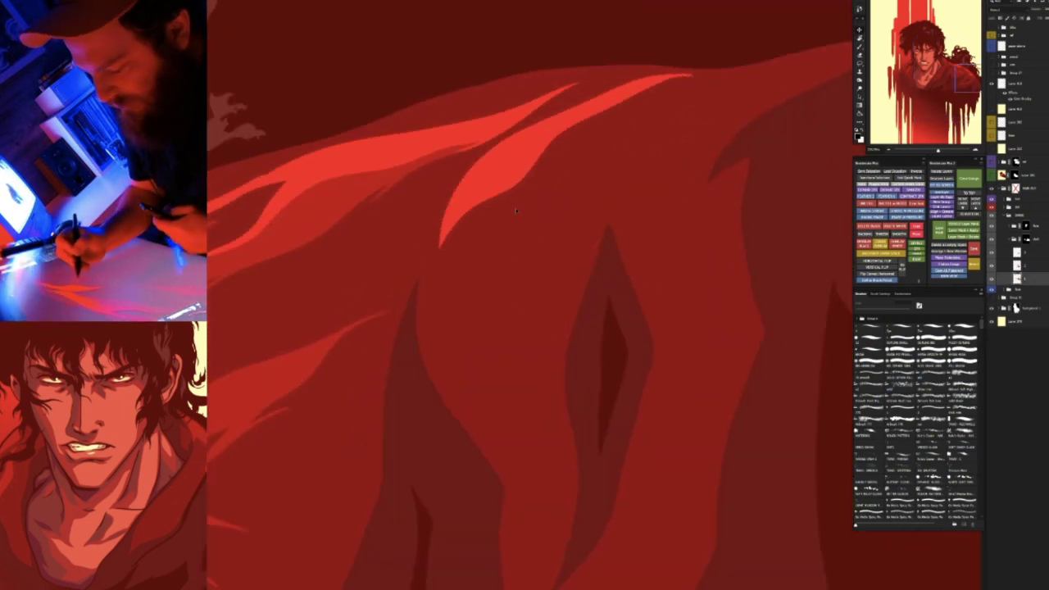
{"action": "mouse_move", "coordinate": [442, 220]}
{"action": "left_mouse_down"}
{"action": "mouse_move", "coordinate": [430, 318]}
{"action": "mouse_move", "coordinate": [485, 232]}
{"action": "mouse_move", "coordinate": [585, 136]}
{"action": "mouse_move", "coordinate": [671, 95]}
{"action": "mouse_move", "coordinate": [728, 88]}
{"action": "mouse_move", "coordinate": [676, 79]}
{"action": "mouse_move", "coordinate": [629, 86]}
{"action": "left_mouse_up"}
{"action": "key", "text": "r"}
{"action": "mouse_move", "coordinate": [635, 190]}
{"action": "left_mouse_down"}
{"action": "mouse_move", "coordinate": [562, 39]}
{"action": "mouse_move", "coordinate": [452, 51]}
{"action": "left_mouse_up"}
{"action": "key", "text": "z"}
{"action": "left_click_drag", "start_coordinate": [452, 51], "coordinate": [464, 36]}
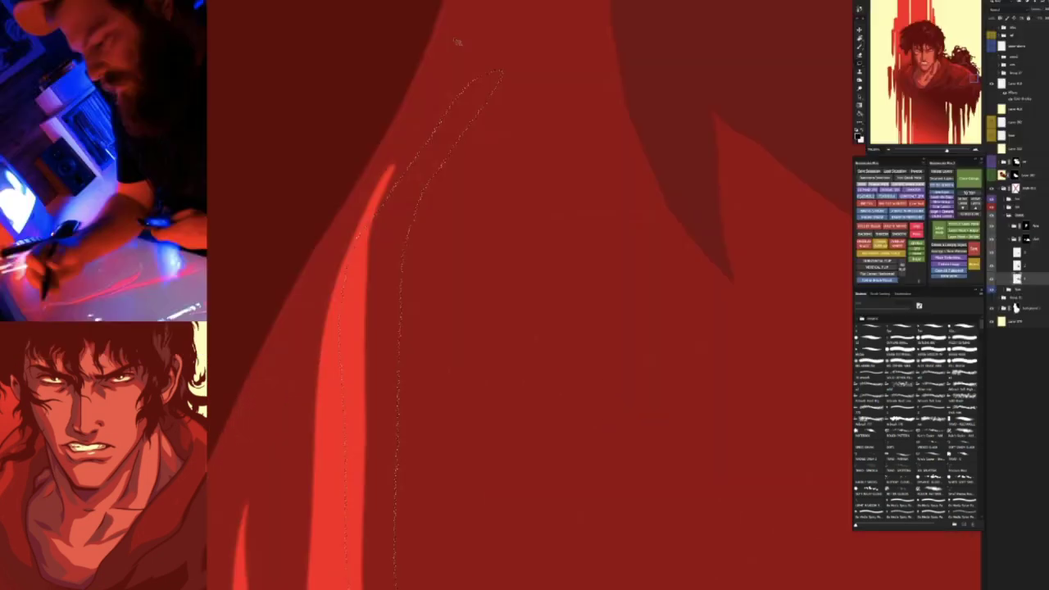
{"action": "mouse_move", "coordinate": [393, 172]}
{"action": "left_mouse_down"}
{"action": "mouse_move", "coordinate": [492, 46]}
{"action": "mouse_move", "coordinate": [432, 164]}
{"action": "mouse_move", "coordinate": [418, 172]}
{"action": "left_mouse_up"}
{"action": "mouse_move", "coordinate": [459, 70]}
{"action": "left_mouse_down"}
{"action": "mouse_move", "coordinate": [510, 32]}
{"action": "mouse_move", "coordinate": [522, 53]}
{"action": "mouse_move", "coordinate": [371, 248]}
{"action": "mouse_move", "coordinate": [518, 31]}
{"action": "left_mouse_up"}
{"action": "key", "text": "v"}
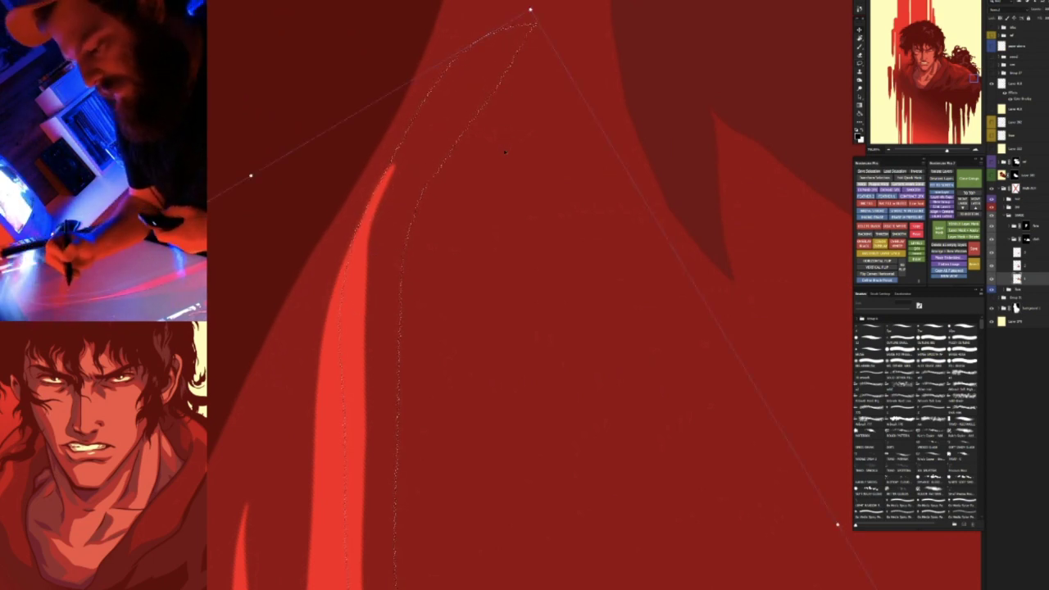
Fill the selected band with mid-light red, deselect it and trim its inner edge into a smooth taper
{"action": "key", "text": "alt+BackSpace"}
{"action": "key", "text": "ctrl+d"}
{"action": "key", "text": "b"}
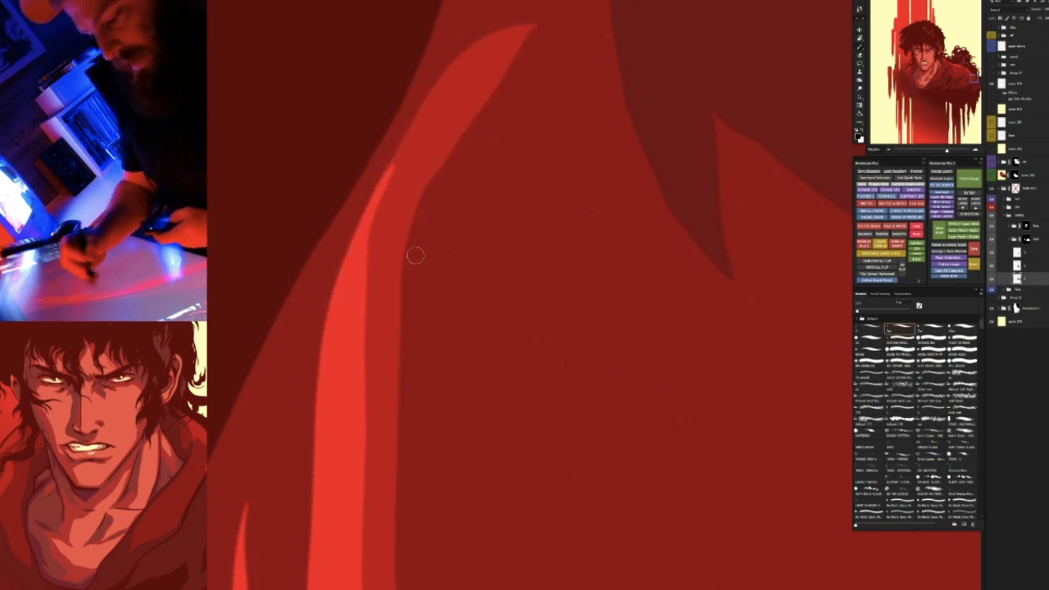
{"action": "mouse_move", "coordinate": [438, 169]}
{"action": "left_mouse_down"}
{"action": "mouse_move", "coordinate": [500, 68]}
{"action": "mouse_move", "coordinate": [558, 20]}
{"action": "left_mouse_up"}
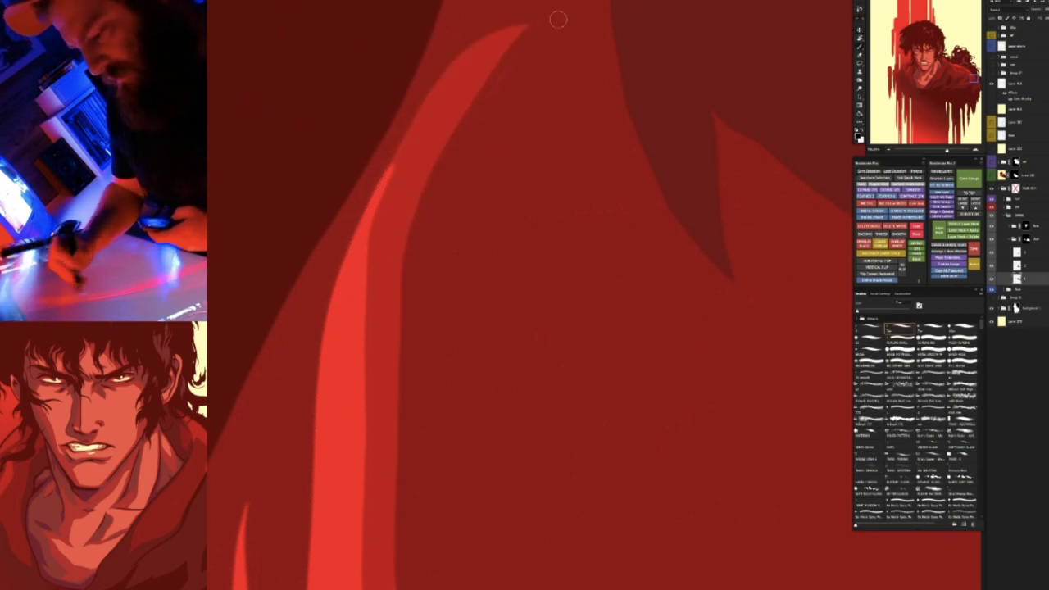
Review the new highlight transition on the whole figure and at a rotated view, ending close on the upper arm
{"action": "key", "text": "ctrl+0"}
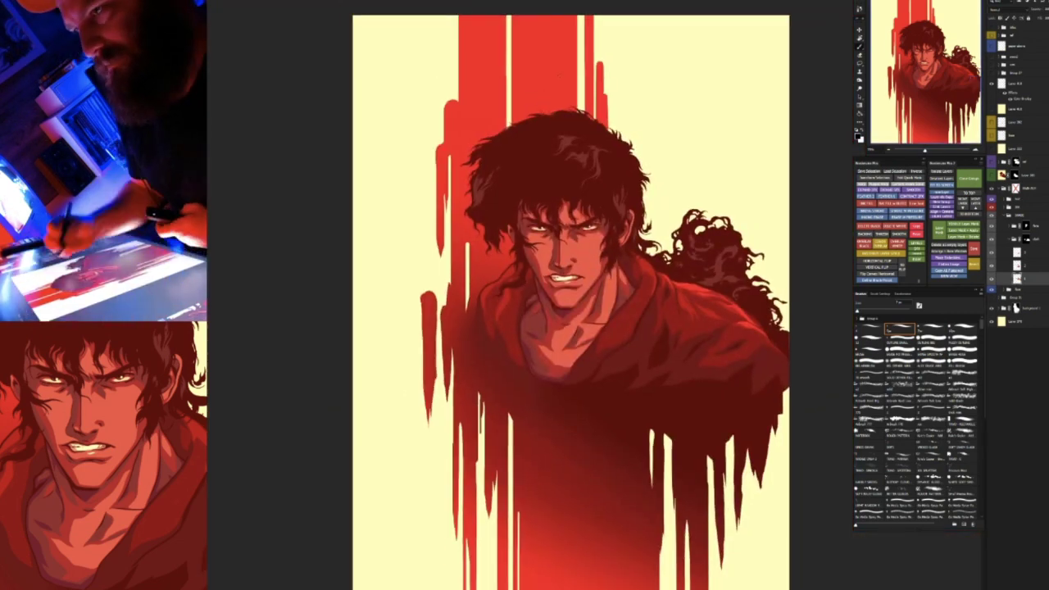
{"action": "left_click_drag", "start_coordinate": [759, 270], "coordinate": [577, 199]}
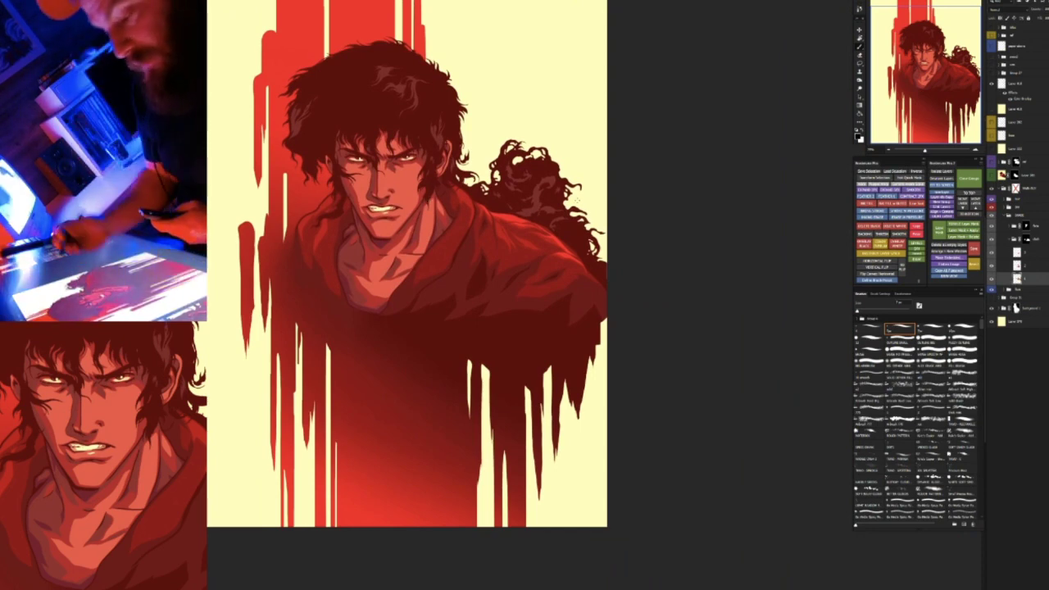
{"action": "key", "text": "r"}
{"action": "mouse_move", "coordinate": [580, 275]}
{"action": "left_mouse_down"}
{"action": "mouse_move", "coordinate": [638, 243]}
{"action": "mouse_move", "coordinate": [500, 254]}
{"action": "left_mouse_up"}
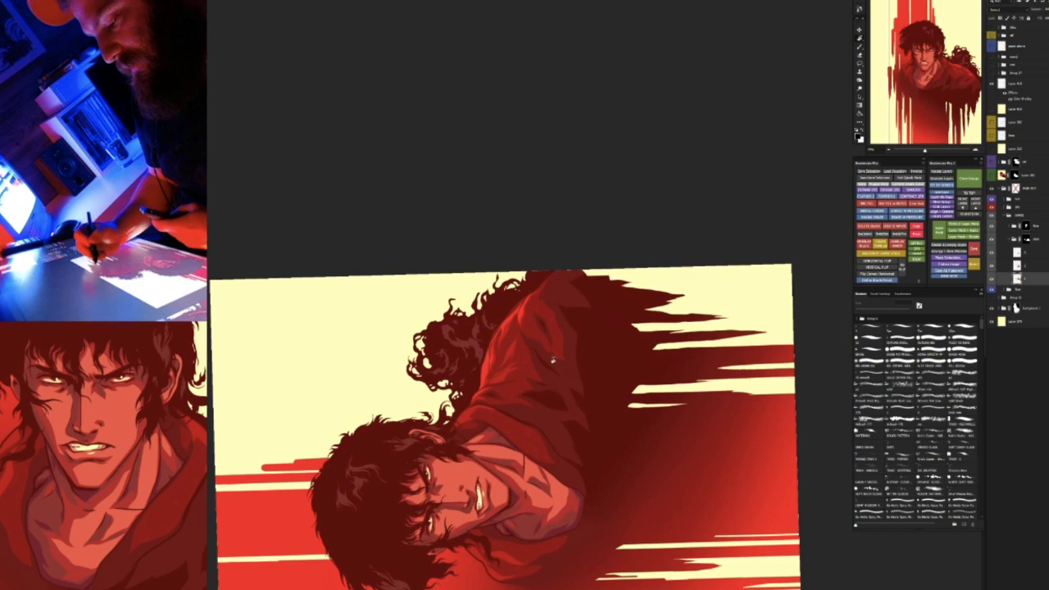
{"action": "left_click_drag", "start_coordinate": [554, 358], "coordinate": [546, 333]}
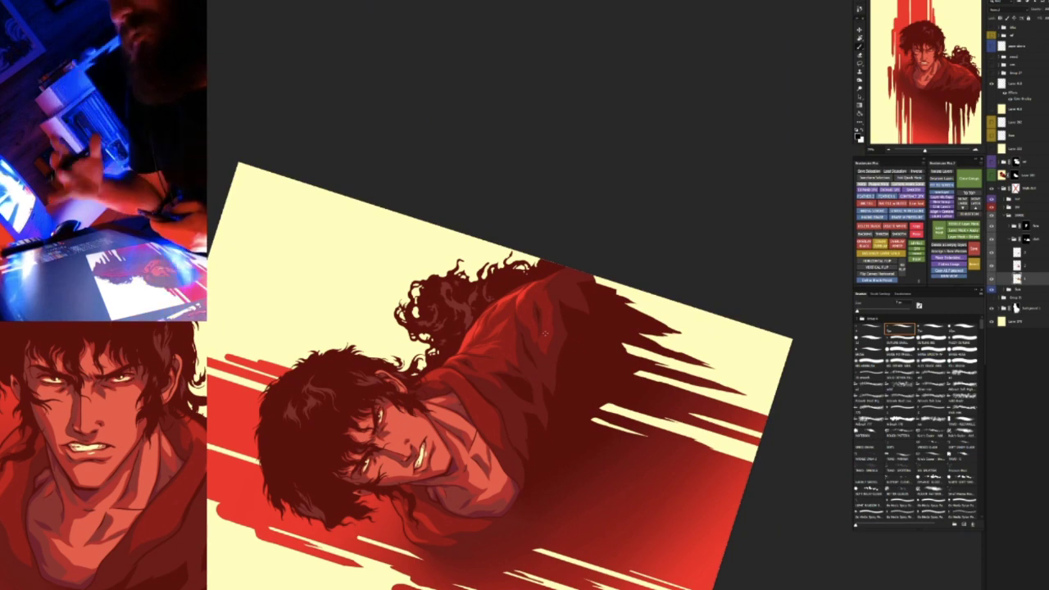
{"action": "left_click_drag", "start_coordinate": [530, 306], "coordinate": [559, 283]}
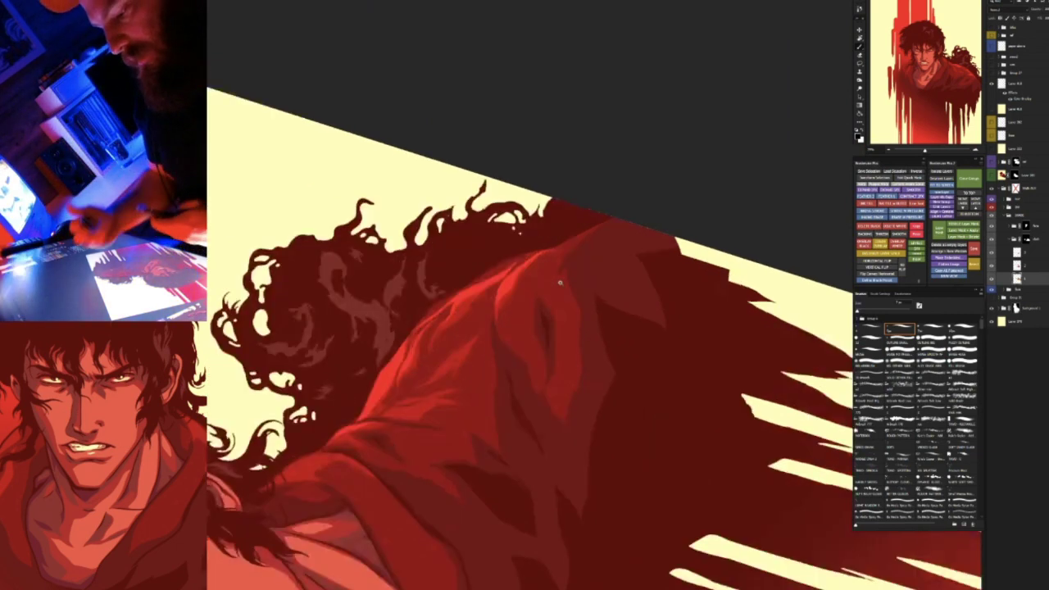
{"action": "scroll", "coordinate": [560, 283], "scroll_direction": "up", "scroll_amount": 1}
{"action": "scroll", "coordinate": [561, 263], "scroll_direction": "up", "scroll_amount": 2}
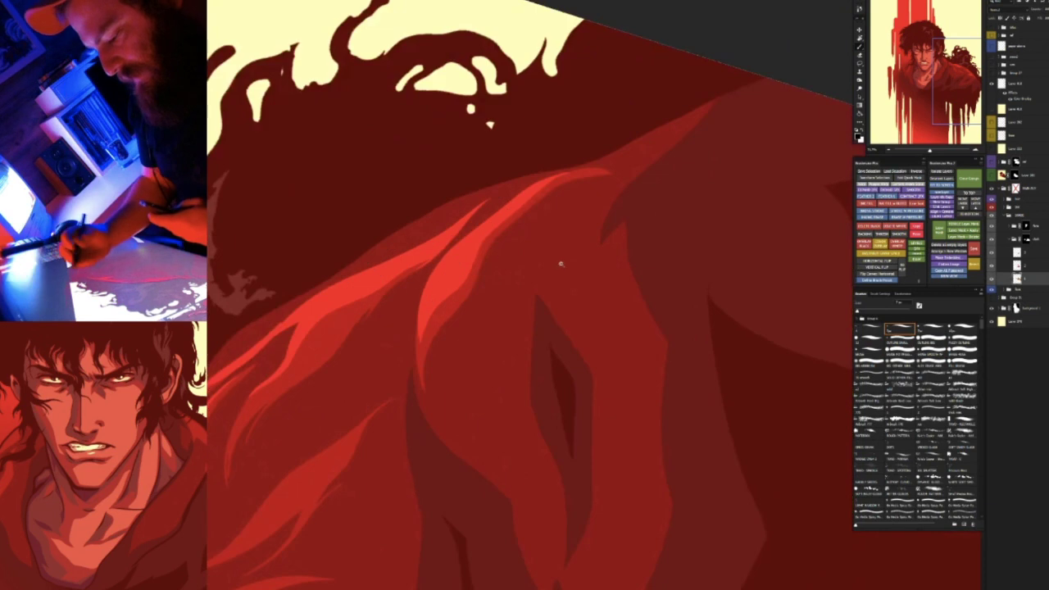
{"action": "scroll", "coordinate": [545, 261], "scroll_direction": "up", "scroll_amount": 1}
{"action": "scroll", "coordinate": [540, 261], "scroll_direction": "up", "scroll_amount": 2}
{"action": "scroll", "coordinate": [468, 241], "scroll_direction": "up", "scroll_amount": 1}
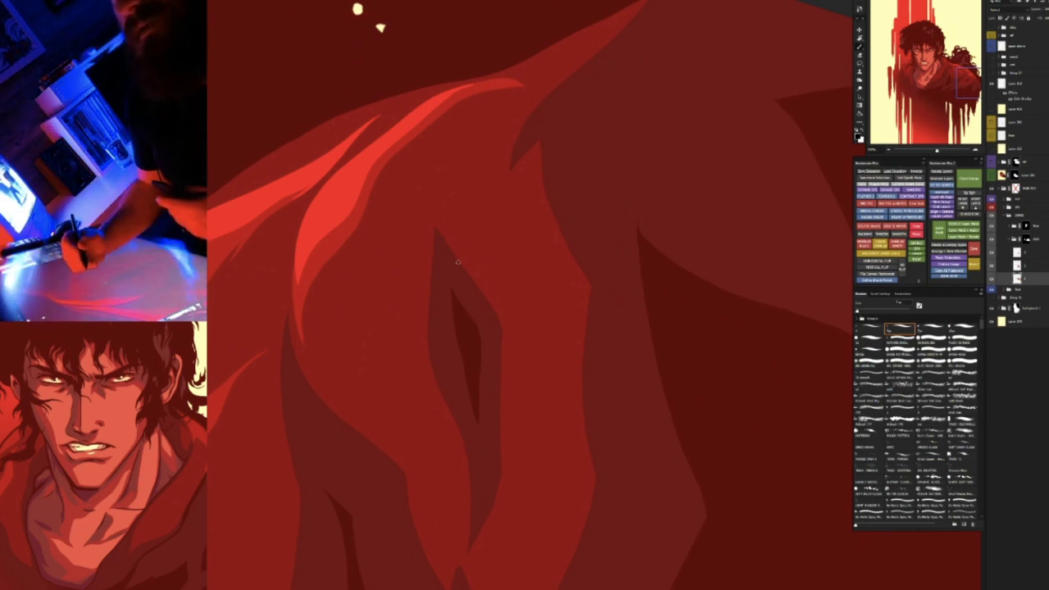
{"action": "key", "text": "ctrl+plus"}
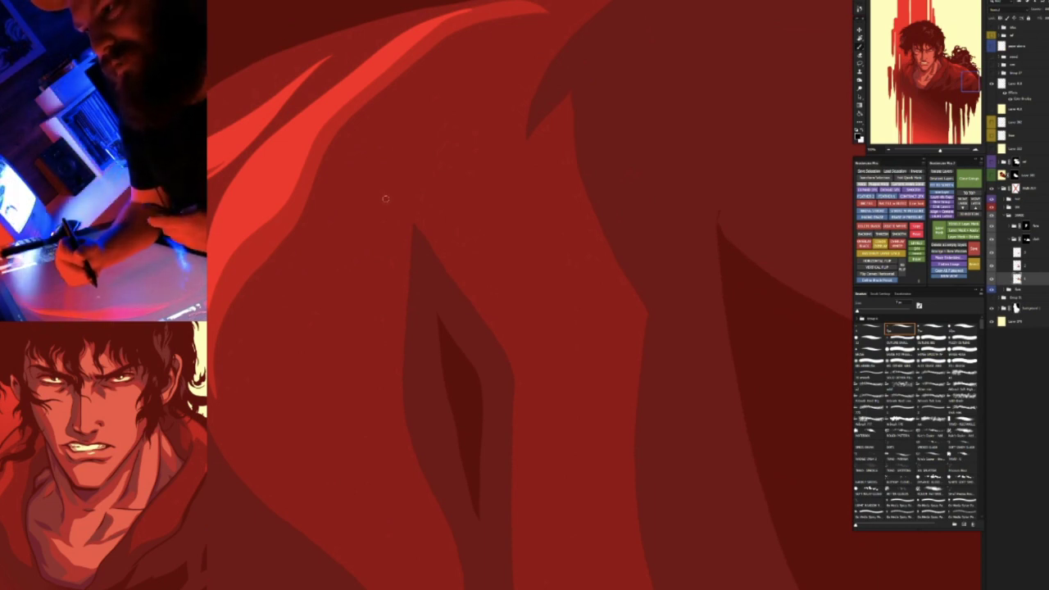
Paint a thin curved mid-light red line beside the tail of the upper-arm highlight's transition and extend that tail to a point
{"action": "left_click_drag", "start_coordinate": [386, 197], "coordinate": [498, 112]}
{"action": "key", "text": "ctrl+plus"}
{"action": "key", "text": "e"}
{"action": "mouse_move", "coordinate": [344, 78]}
{"action": "left_mouse_down"}
{"action": "mouse_move", "coordinate": [311, 145]}
{"action": "mouse_move", "coordinate": [325, 311]}
{"action": "left_mouse_up"}
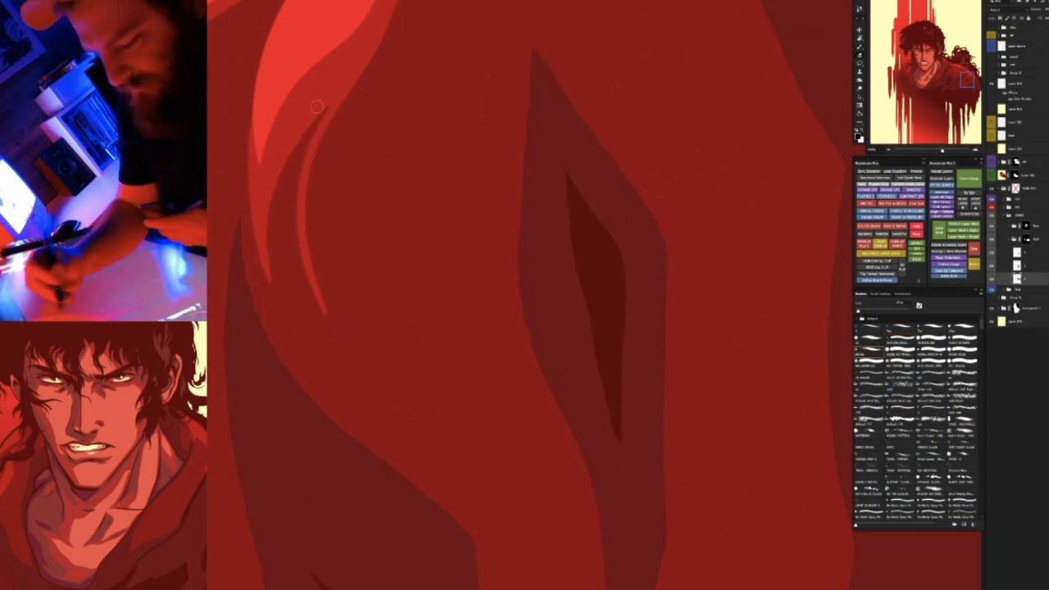
{"action": "left_click_drag", "start_coordinate": [269, 59], "coordinate": [302, 341]}
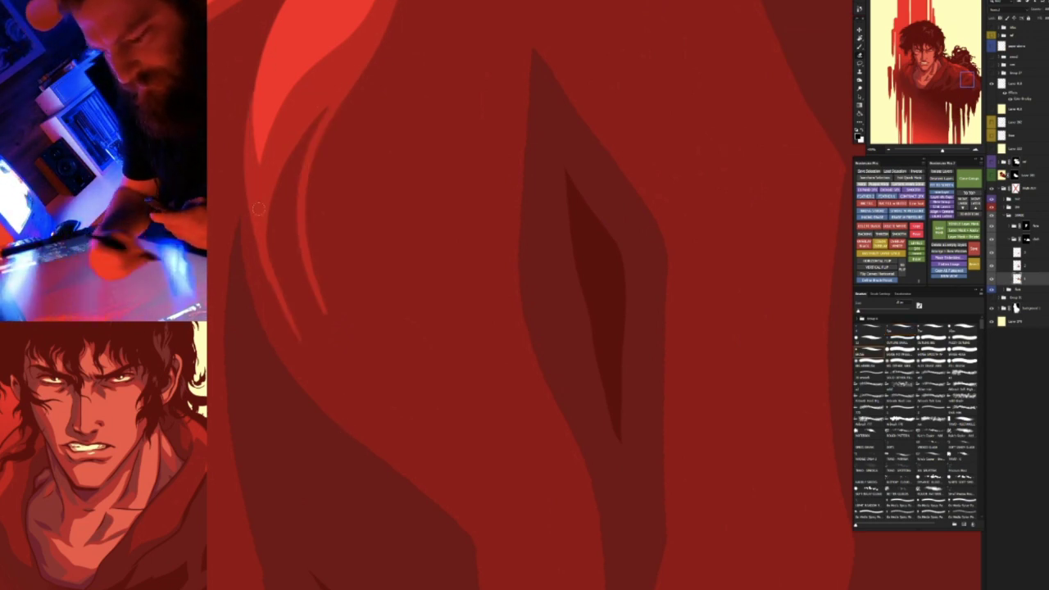
{"action": "left_click_drag", "start_coordinate": [250, 144], "coordinate": [301, 341]}
Rework the tail's tip into a fuller taper and narrow the upper end of the gap between the tail and the thin line
{"action": "left_click_drag", "start_coordinate": [264, 248], "coordinate": [312, 361]}
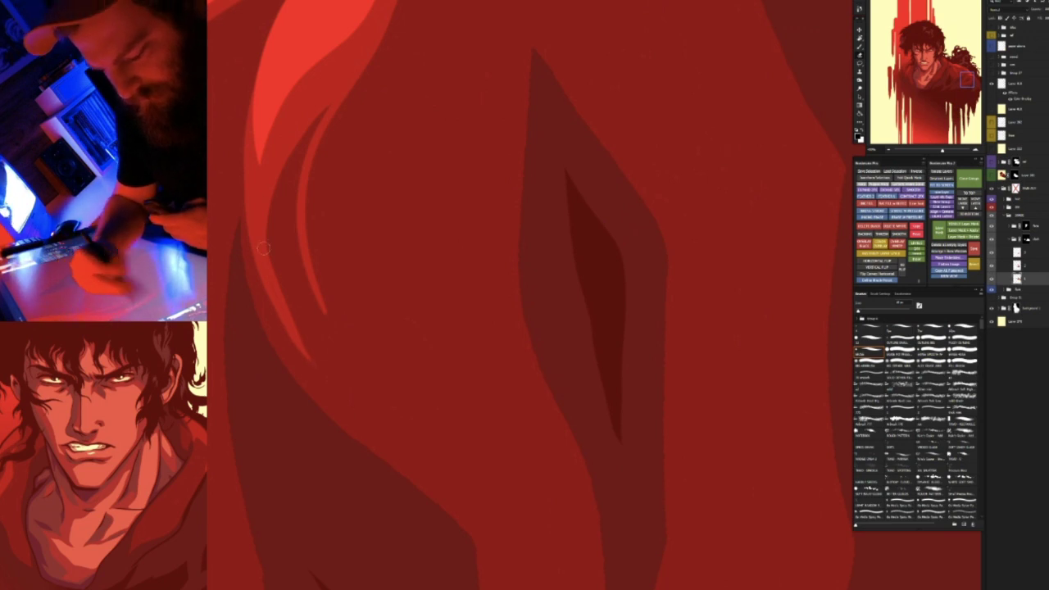
{"action": "key", "text": "ctrl+z"}
{"action": "key", "text": "b"}
{"action": "left_click_drag", "start_coordinate": [242, 236], "coordinate": [370, 385]}
{"action": "key", "text": "e"}
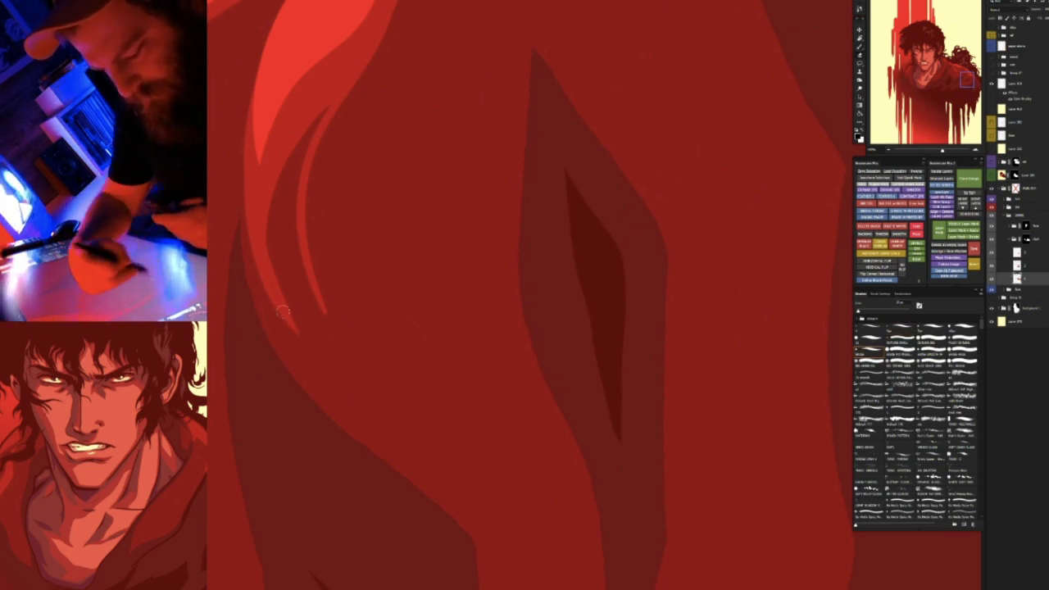
{"action": "left_click_drag", "start_coordinate": [268, 236], "coordinate": [347, 73]}
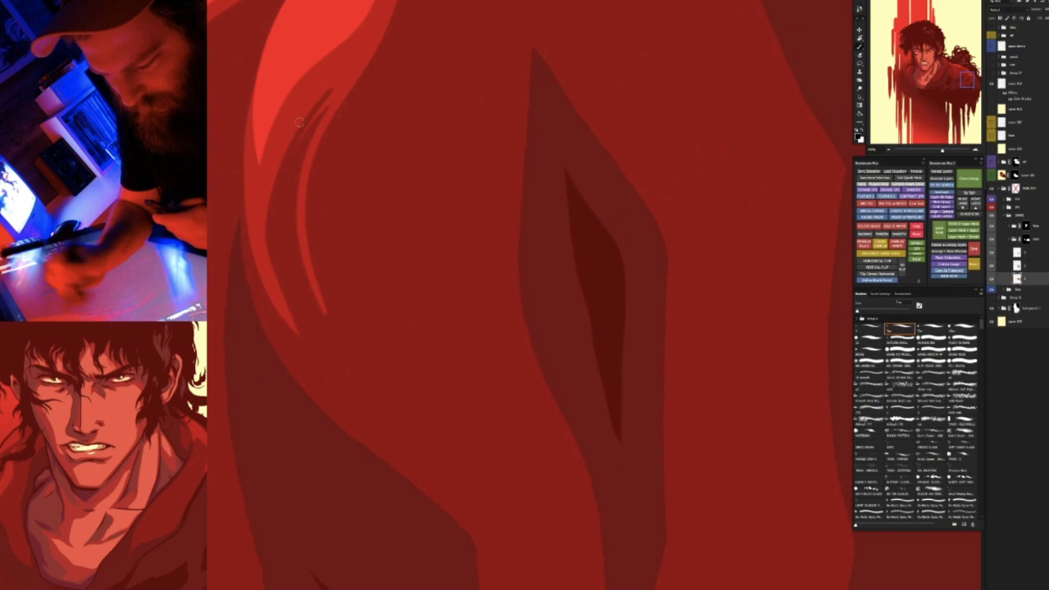
{"action": "left_click_drag", "start_coordinate": [365, 112], "coordinate": [312, 243]}
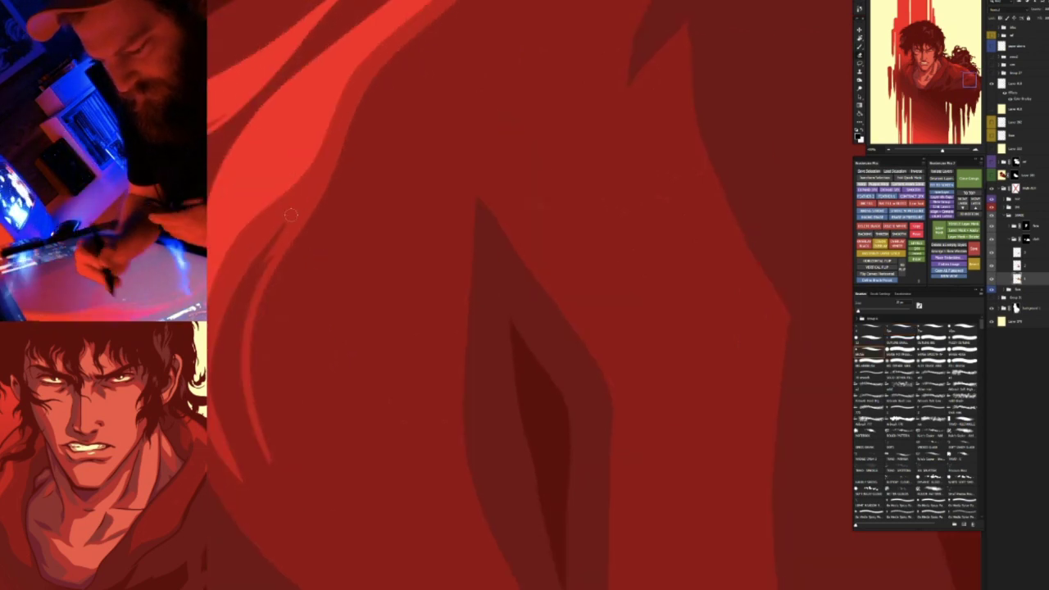
Paint a long curved mid-light red fold along the upper-arm transition, fork its upper end into a taper and fill the gap inside it
{"action": "mouse_move", "coordinate": [317, 533]}
{"action": "left_mouse_down"}
{"action": "mouse_move", "coordinate": [256, 443]}
{"action": "mouse_move", "coordinate": [269, 257]}
{"action": "left_mouse_up"}
{"action": "mouse_move", "coordinate": [342, 554]}
{"action": "left_mouse_down"}
{"action": "mouse_move", "coordinate": [388, 101]}
{"action": "mouse_move", "coordinate": [467, 35]}
{"action": "left_mouse_up"}
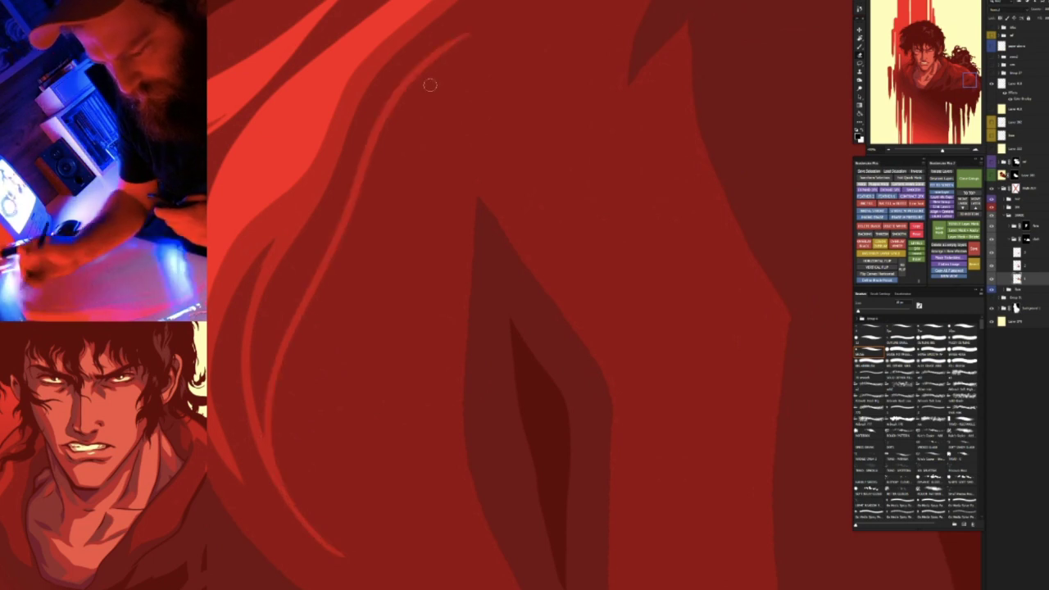
{"action": "left_click_drag", "start_coordinate": [528, 18], "coordinate": [324, 195]}
{"action": "left_click_drag", "start_coordinate": [438, 65], "coordinate": [530, 17]}
{"action": "key", "text": "b"}
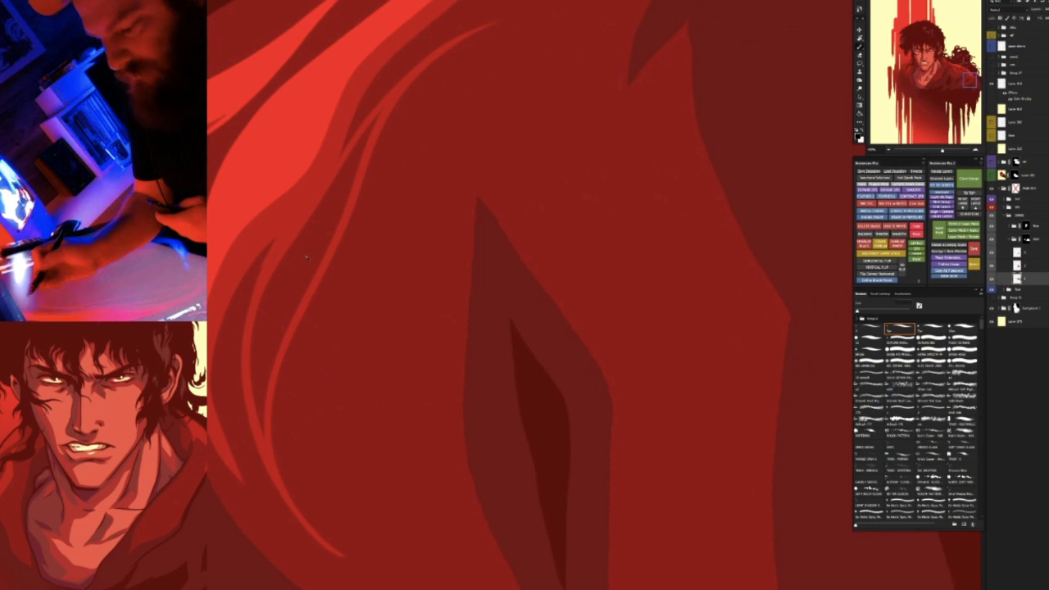
{"action": "left_click_drag", "start_coordinate": [378, 115], "coordinate": [263, 430]}
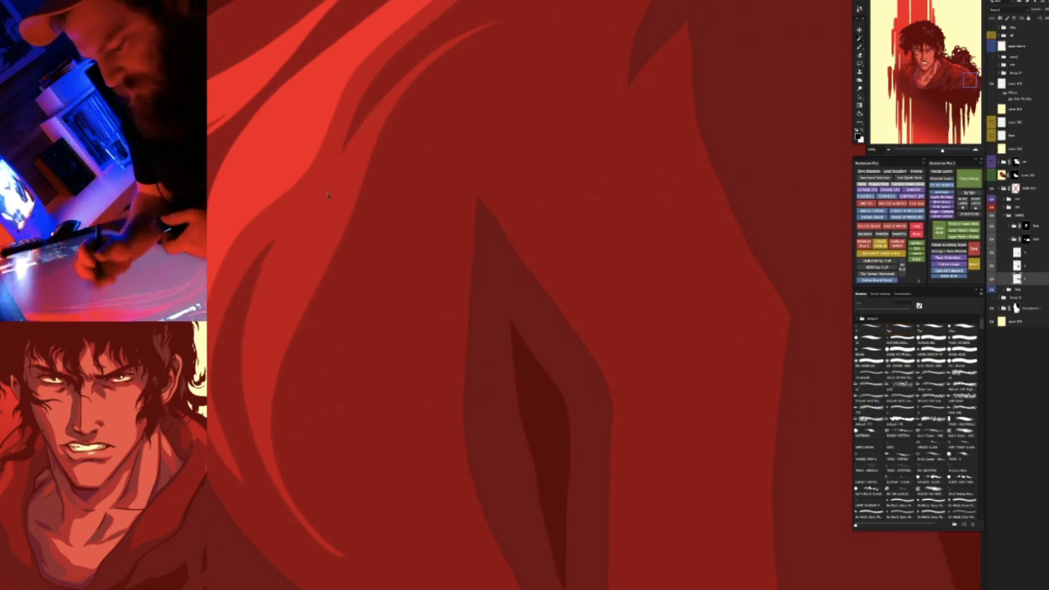
Show the sword and hands again and review the whole figure upright and rotated, ending close on the shoulder and sleeve folds
{"action": "key", "text": "ctrl+0"}
{"action": "left_click_drag", "start_coordinate": [740, 380], "coordinate": [566, 335]}
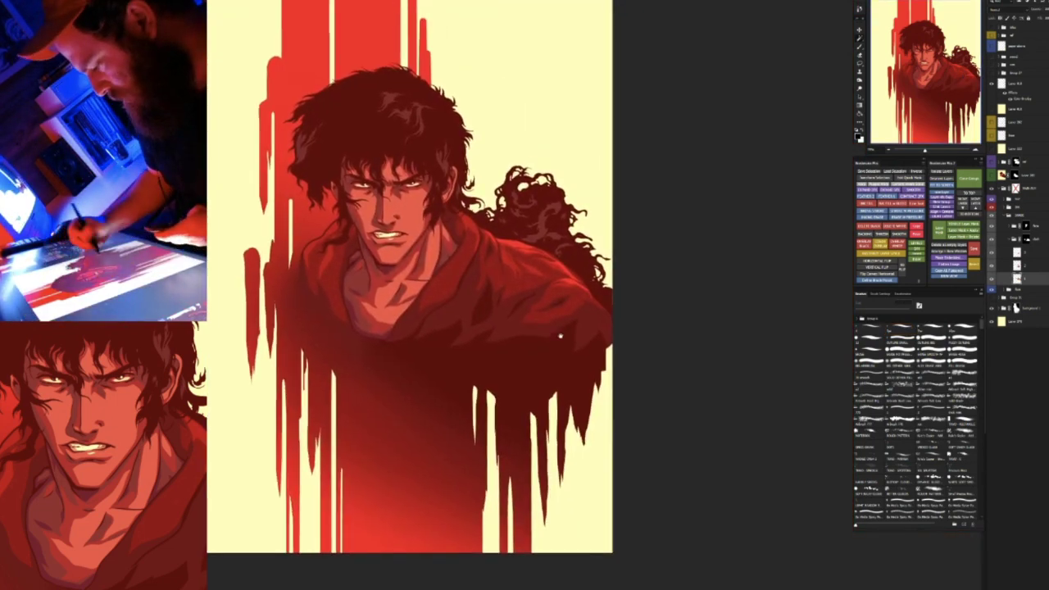
{"action": "left_click_drag", "start_coordinate": [582, 297], "coordinate": [574, 299]}
{"action": "scroll", "coordinate": [575, 298], "scroll_direction": "down", "scroll_amount": 1}
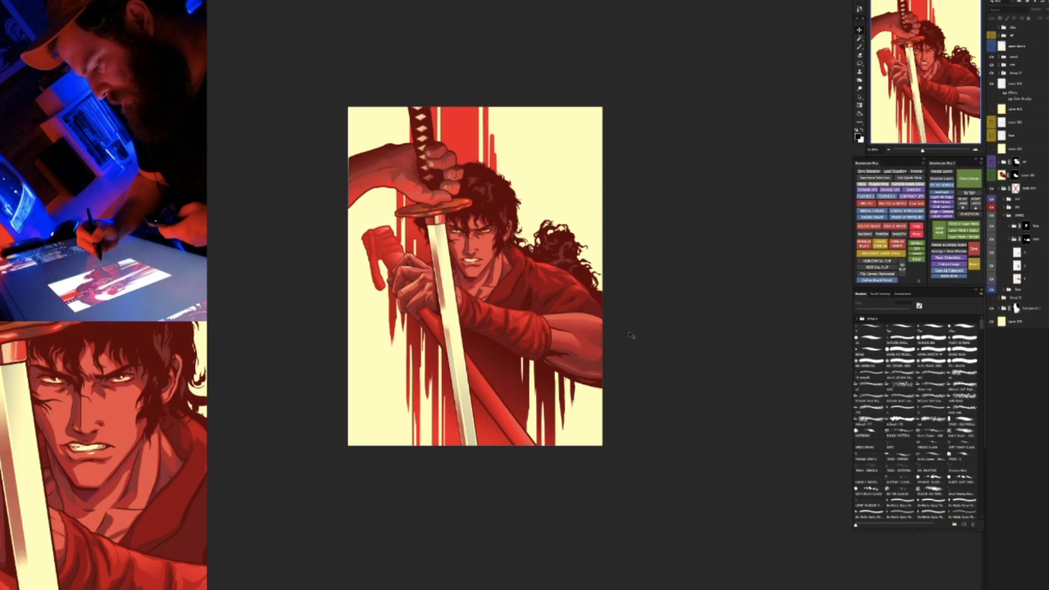
{"action": "key", "text": "r"}
{"action": "left_click_drag", "start_coordinate": [629, 338], "coordinate": [652, 311]}
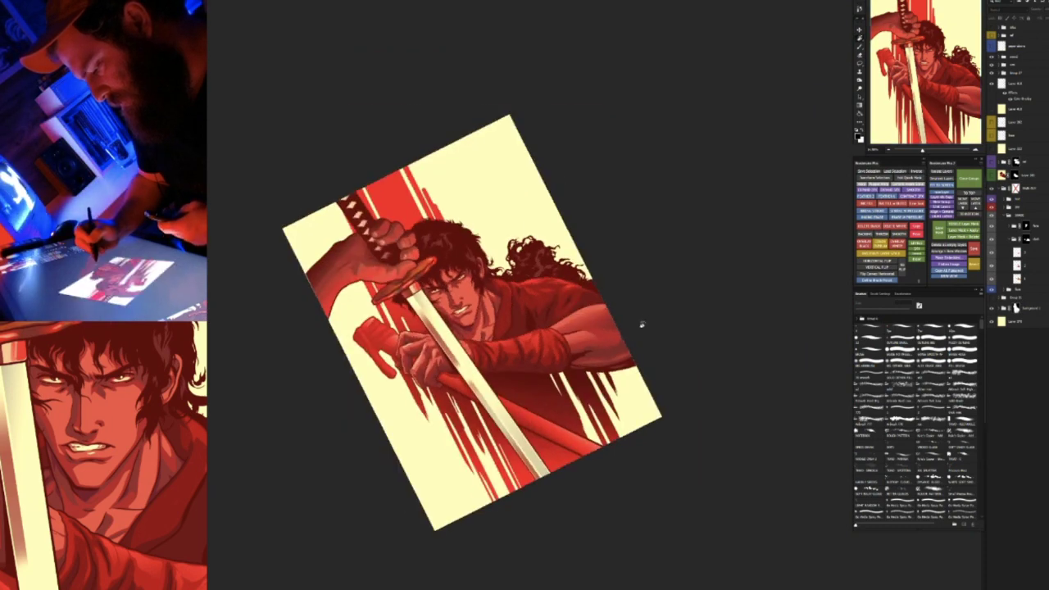
{"action": "left_click_drag", "start_coordinate": [639, 326], "coordinate": [672, 249]}
{"action": "key", "text": "z"}
{"action": "left_click_drag", "start_coordinate": [585, 360], "coordinate": [653, 279]}
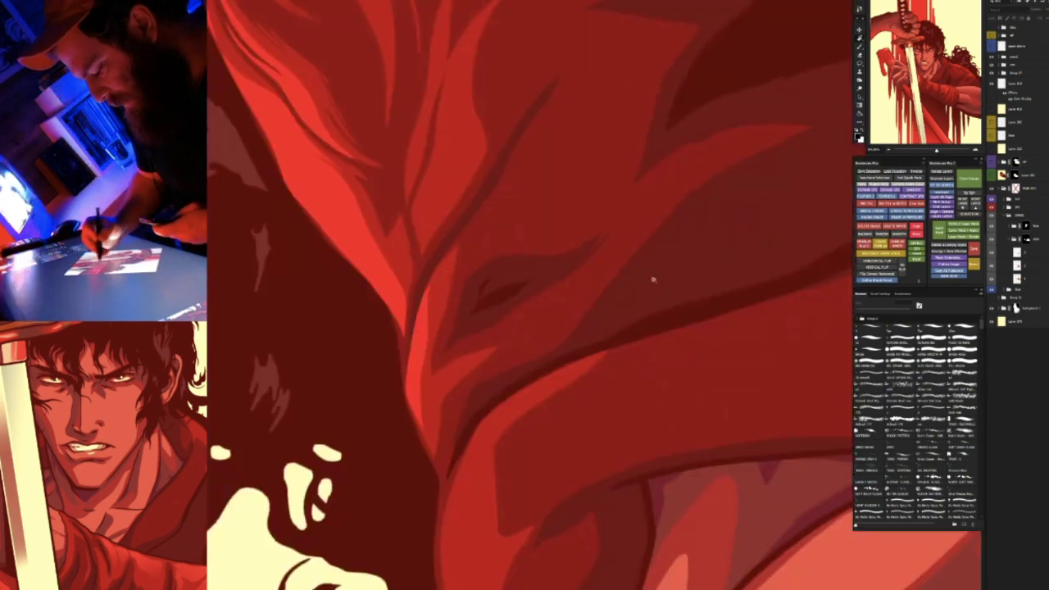
Make the layer under the shoulder folds active and select a long pointed highlight shape inside the mid-light red outer edge of the sleeve
{"action": "key", "text": "v"}
{"action": "left_click", "coordinate": [423, 315]}
{"action": "key", "text": "b"}
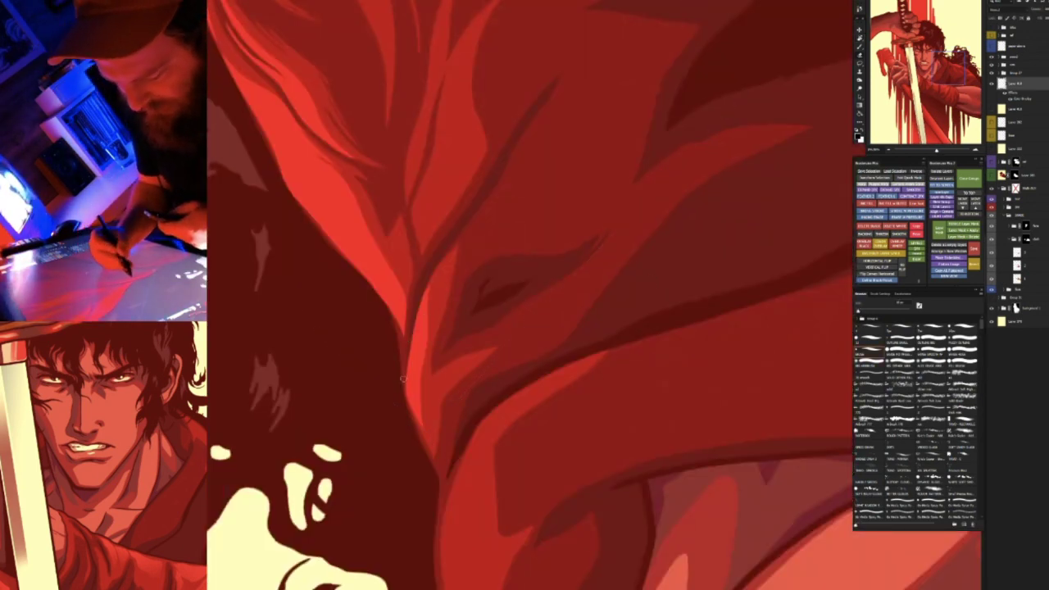
{"action": "scroll", "coordinate": [446, 360], "scroll_direction": "down", "scroll_amount": 6}
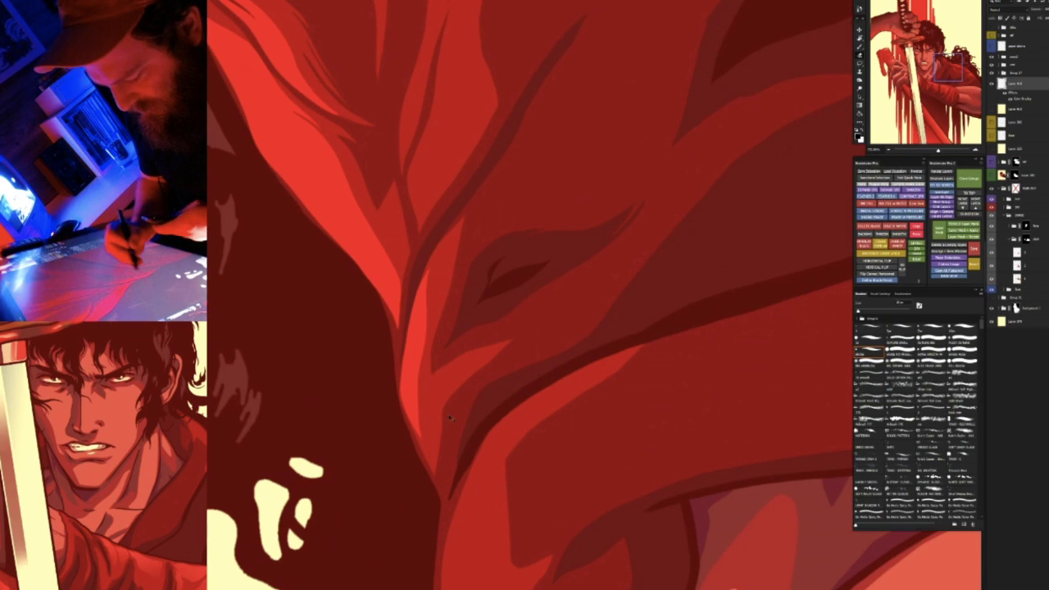
{"action": "left_click_drag", "start_coordinate": [481, 344], "coordinate": [505, 378]}
{"action": "scroll", "coordinate": [522, 321], "scroll_direction": "up", "scroll_amount": 2}
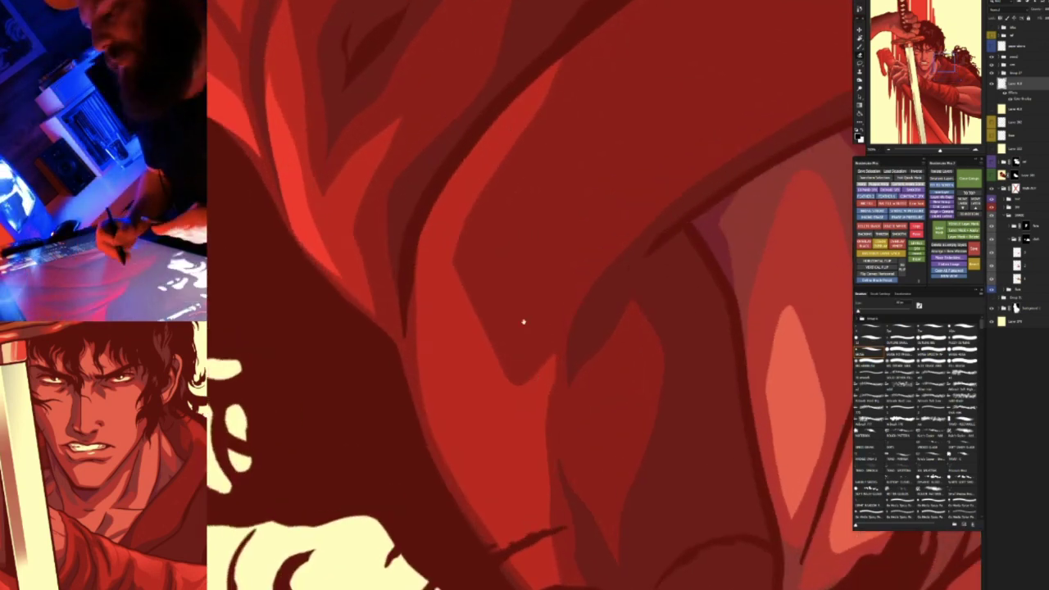
{"action": "left_click_drag", "start_coordinate": [522, 321], "coordinate": [467, 185]}
{"action": "mouse_move", "coordinate": [387, 86]}
{"action": "left_mouse_down"}
{"action": "mouse_move", "coordinate": [380, 127]}
{"action": "mouse_move", "coordinate": [381, 273]}
{"action": "mouse_move", "coordinate": [398, 331]}
{"action": "mouse_move", "coordinate": [444, 397]}
{"action": "mouse_move", "coordinate": [462, 344]}
{"action": "mouse_move", "coordinate": [459, 262]}
{"action": "left_mouse_up"}
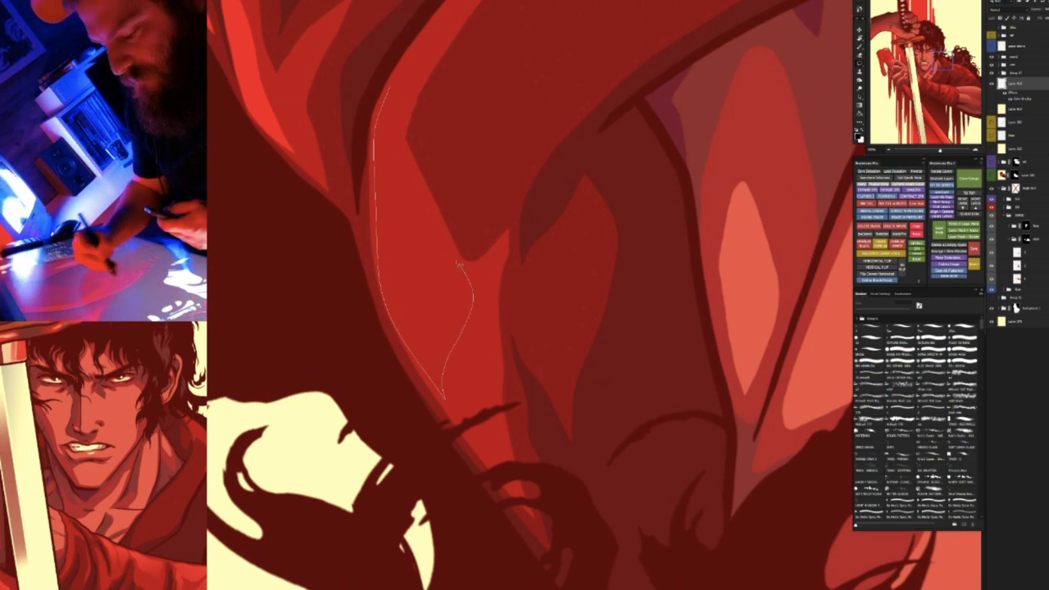
{"action": "left_click_drag", "start_coordinate": [418, 188], "coordinate": [388, 89]}
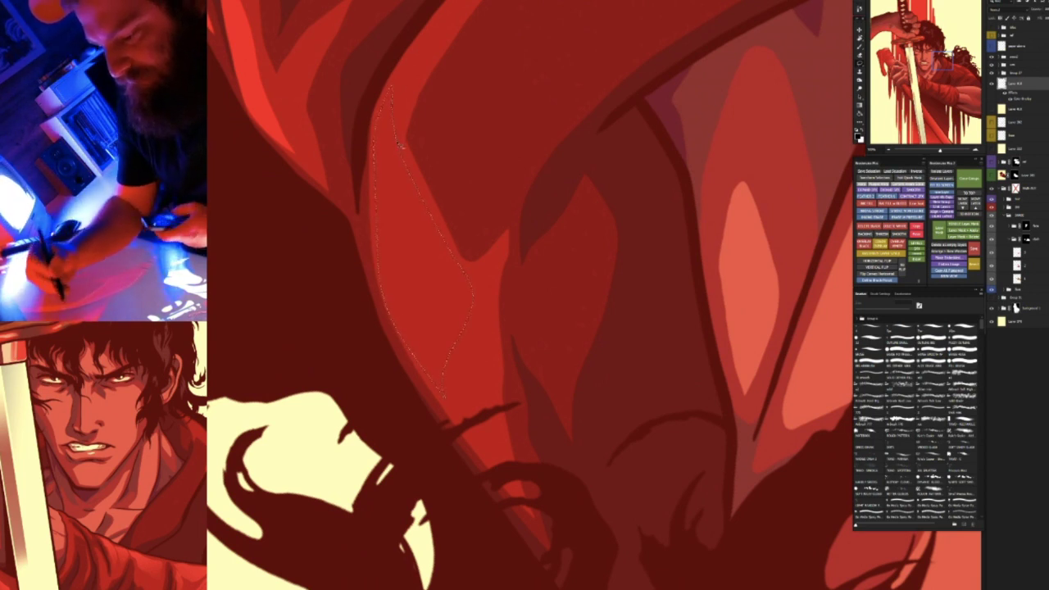
Fill the selected sleeve shape with the bright red sampled from the neighbouring highlight, comparing the result with and without it, and deselect it
{"action": "key", "text": "b"}
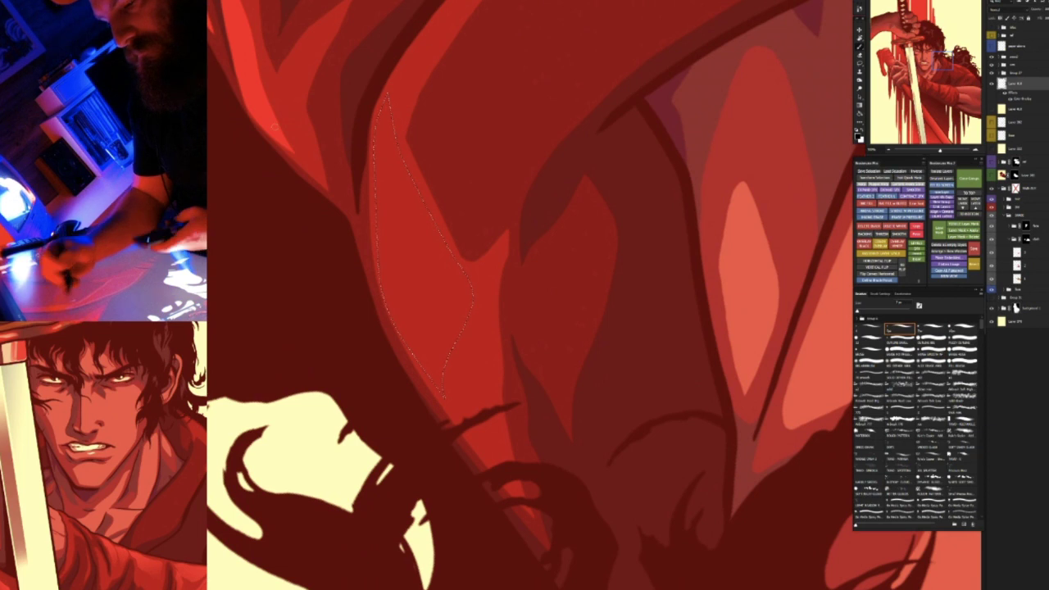
{"action": "left_click", "coordinate": [280, 128], "text": "alt"}
{"action": "key", "text": "alt+BackSpace"}
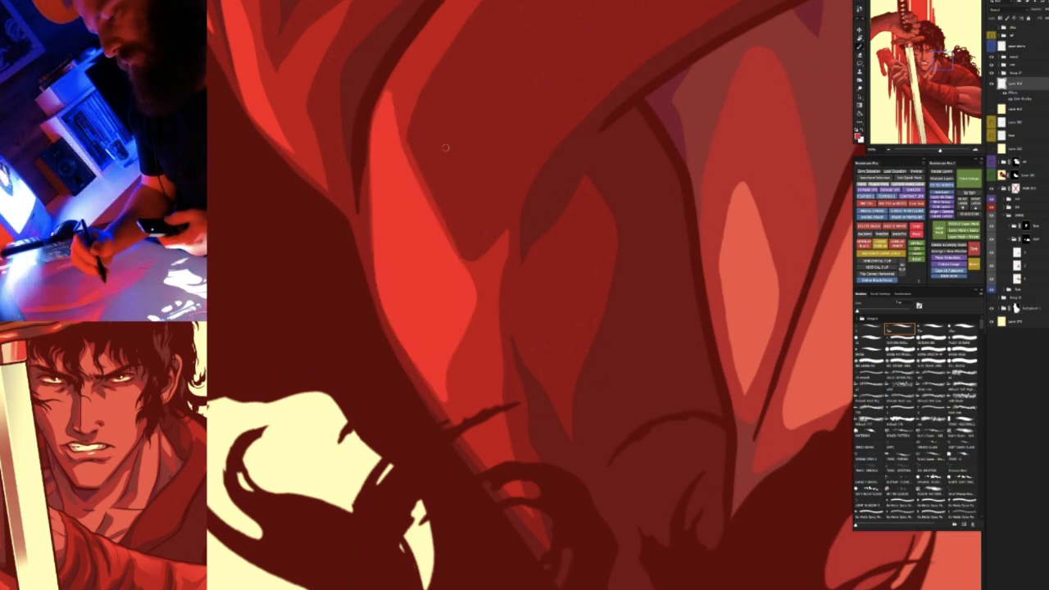
{"action": "key", "text": "ctrl+z"}
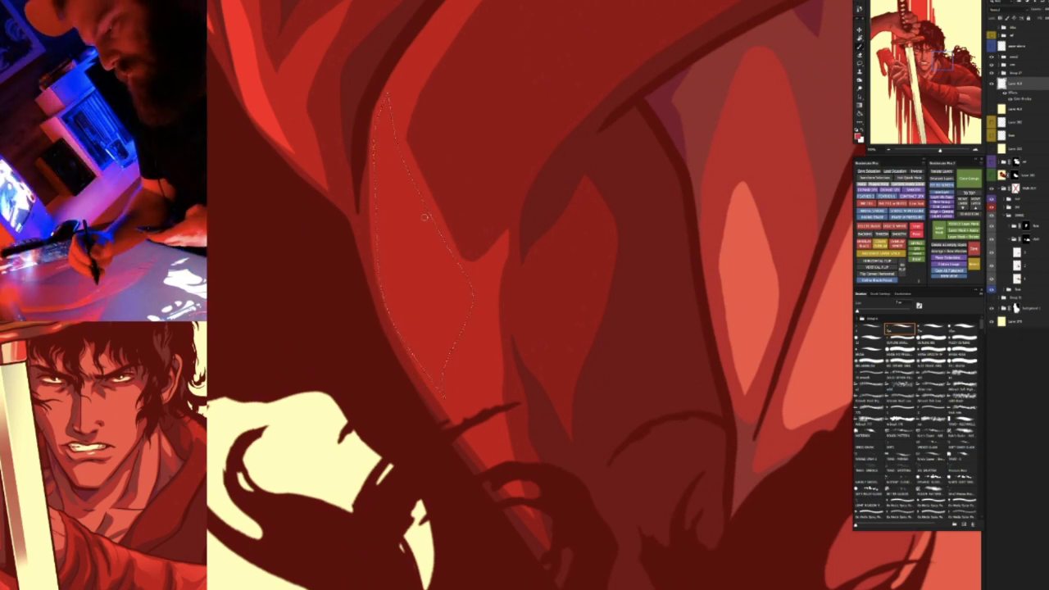
{"action": "key", "text": "ctrl+shift+z"}
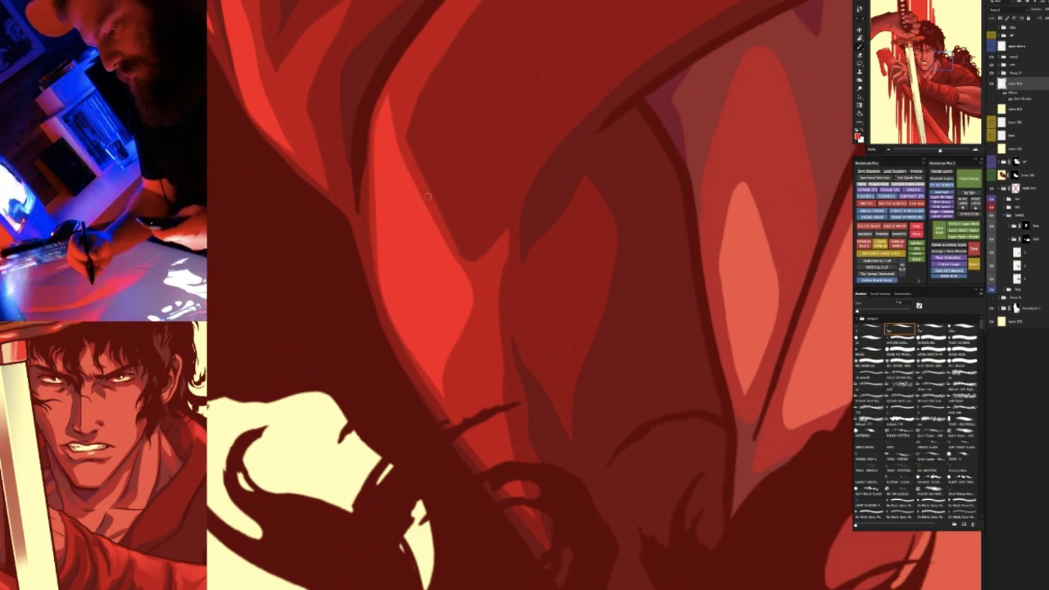
{"action": "key", "text": "Escape"}
Examine the new sleeve highlight on the whole figure, at rotated canvas angles and close up
{"action": "key", "text": "ctrl+0"}
{"action": "left_click_drag", "start_coordinate": [708, 366], "coordinate": [548, 334]}
{"action": "key", "text": "r"}
{"action": "mouse_move", "coordinate": [580, 398]}
{"action": "left_mouse_down"}
{"action": "mouse_move", "coordinate": [639, 427]}
{"action": "mouse_move", "coordinate": [712, 315]}
{"action": "left_mouse_up"}
{"action": "mouse_move", "coordinate": [526, 508]}
{"action": "left_mouse_down"}
{"action": "mouse_move", "coordinate": [552, 420]}
{"action": "mouse_move", "coordinate": [621, 410]}
{"action": "left_mouse_up"}
{"action": "key", "text": "r"}
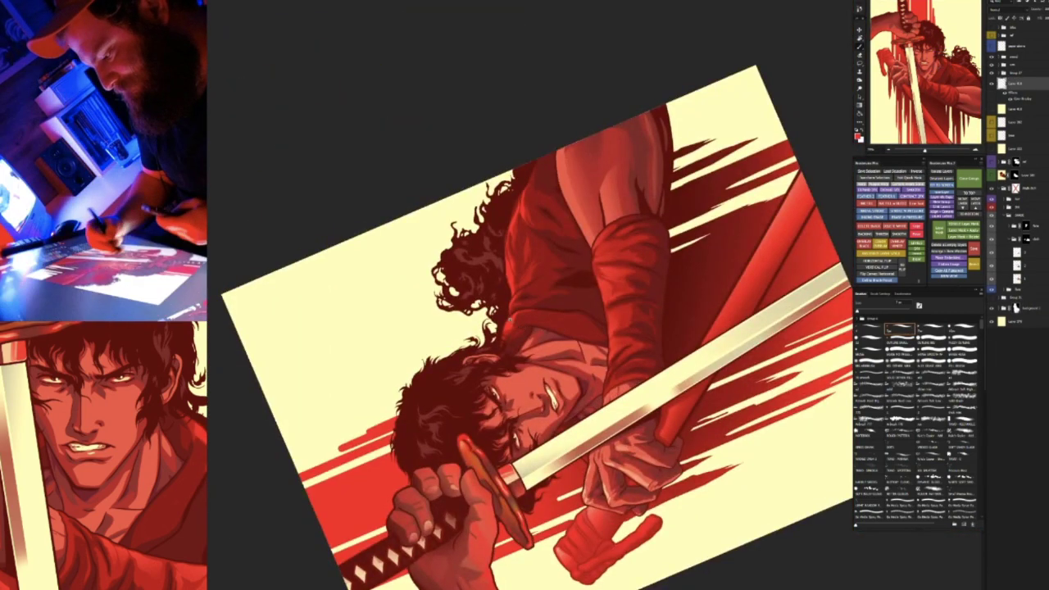
{"action": "key", "text": "ctrl+1"}
{"action": "key", "text": "r"}
{"action": "left_click_drag", "start_coordinate": [426, 276], "coordinate": [516, 313]}
{"action": "left_click_drag", "start_coordinate": [503, 372], "coordinate": [408, 265]}
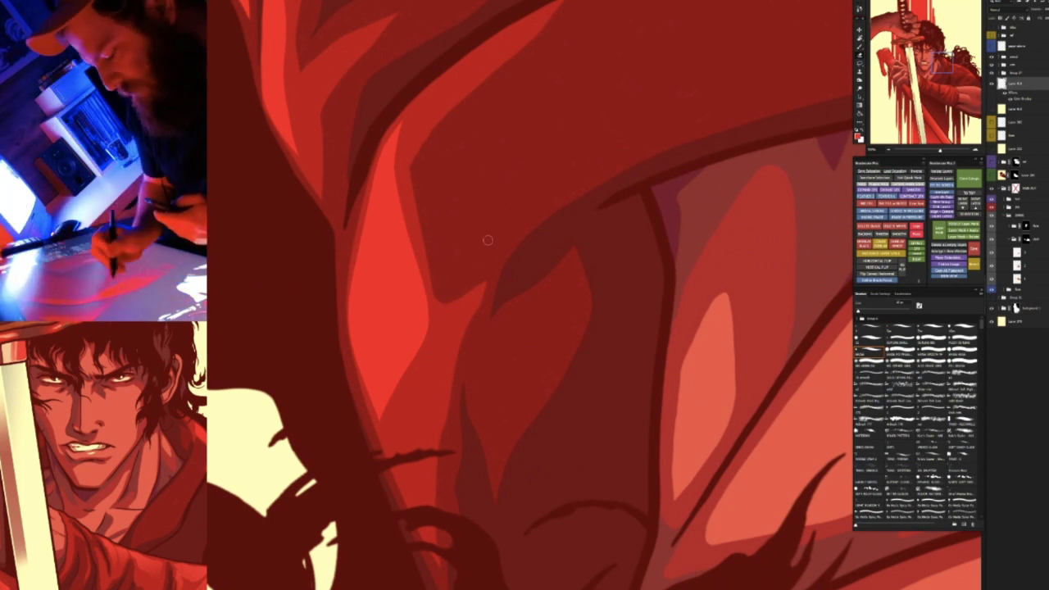
{"action": "key", "text": "b"}
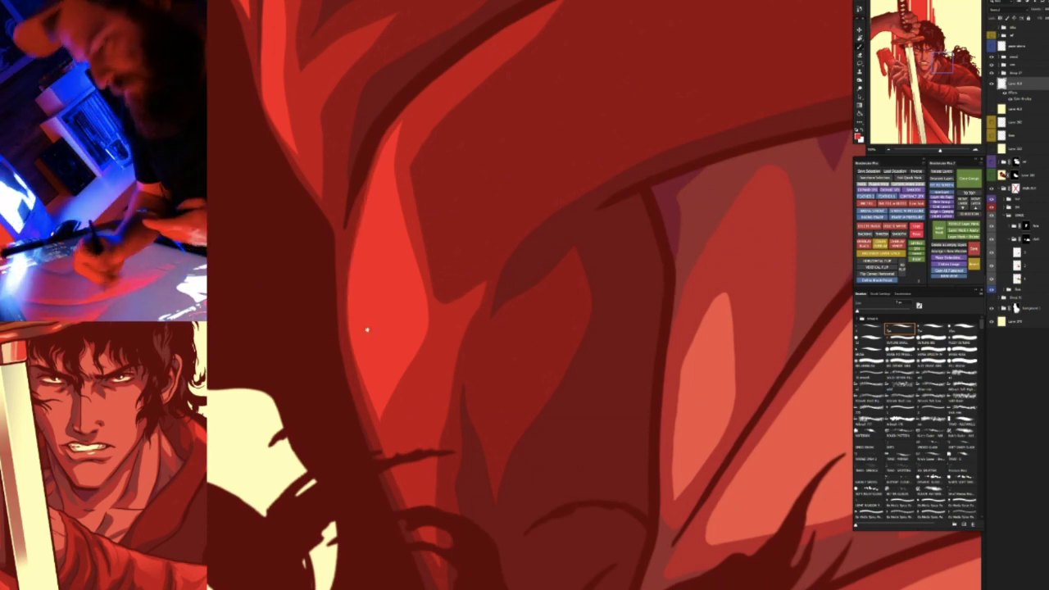
Compare the sleeve highlight with the shoulder folds on the upright full figure and at further canvas rotations
{"action": "key", "text": "ctrl+0"}
{"action": "left_click_drag", "start_coordinate": [633, 328], "coordinate": [407, 290]}
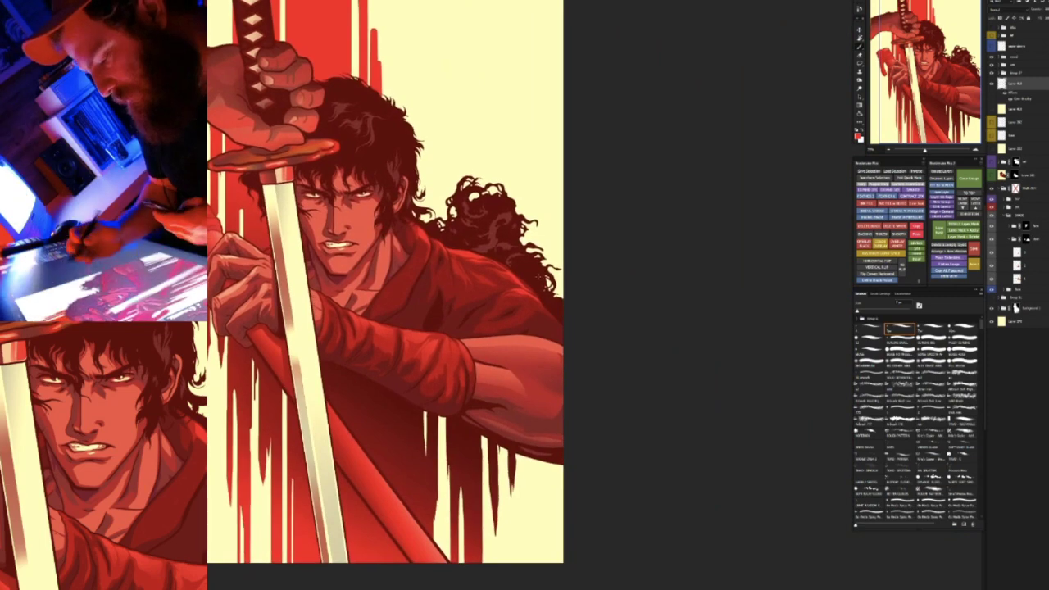
{"action": "left_click_drag", "start_coordinate": [418, 244], "coordinate": [500, 246]}
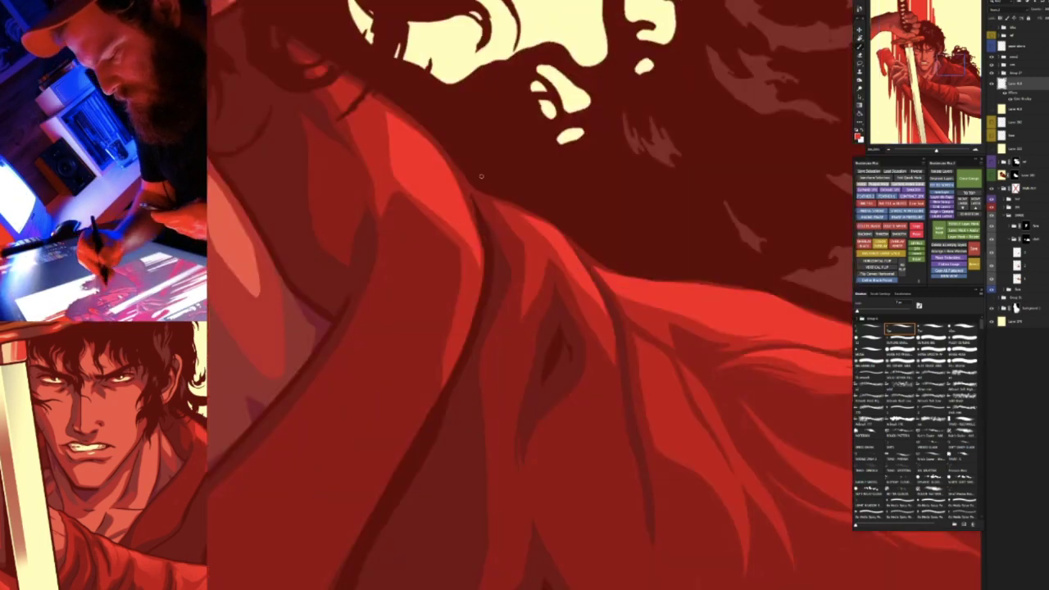
{"action": "key", "text": "r"}
{"action": "mouse_move", "coordinate": [426, 344]}
{"action": "left_mouse_down"}
{"action": "mouse_move", "coordinate": [567, 490]}
{"action": "mouse_move", "coordinate": [658, 349]}
{"action": "left_mouse_up"}
{"action": "mouse_move", "coordinate": [658, 424]}
{"action": "left_mouse_down"}
{"action": "mouse_move", "coordinate": [457, 260]}
{"action": "mouse_move", "coordinate": [456, 246]}
{"action": "mouse_move", "coordinate": [477, 262]}
{"action": "left_mouse_up"}
{"action": "key", "text": "r"}
{"action": "left_click_drag", "start_coordinate": [403, 336], "coordinate": [431, 405]}
On the mid-light red layer, trim the inner edge of the band above the sleeve highlight and shorten its upper end into a clean point
{"action": "left_click", "coordinate": [614, 159], "text": "ctrl"}
{"action": "key", "text": "r"}
{"action": "left_click_drag", "start_coordinate": [409, 370], "coordinate": [363, 227]}
{"action": "mouse_move", "coordinate": [383, 25]}
{"action": "left_mouse_down"}
{"action": "mouse_move", "coordinate": [377, 73]}
{"action": "mouse_move", "coordinate": [303, 251]}
{"action": "mouse_move", "coordinate": [303, 321]}
{"action": "left_mouse_up"}
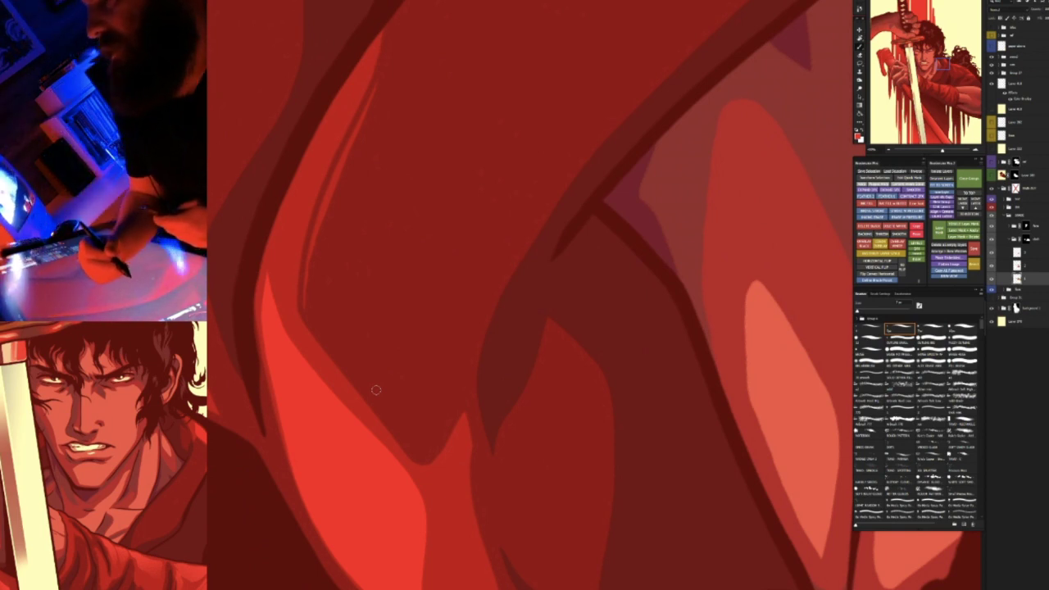
{"action": "mouse_move", "coordinate": [379, 72]}
{"action": "left_mouse_down"}
{"action": "mouse_move", "coordinate": [318, 214]}
{"action": "mouse_move", "coordinate": [306, 313]}
{"action": "left_mouse_up"}
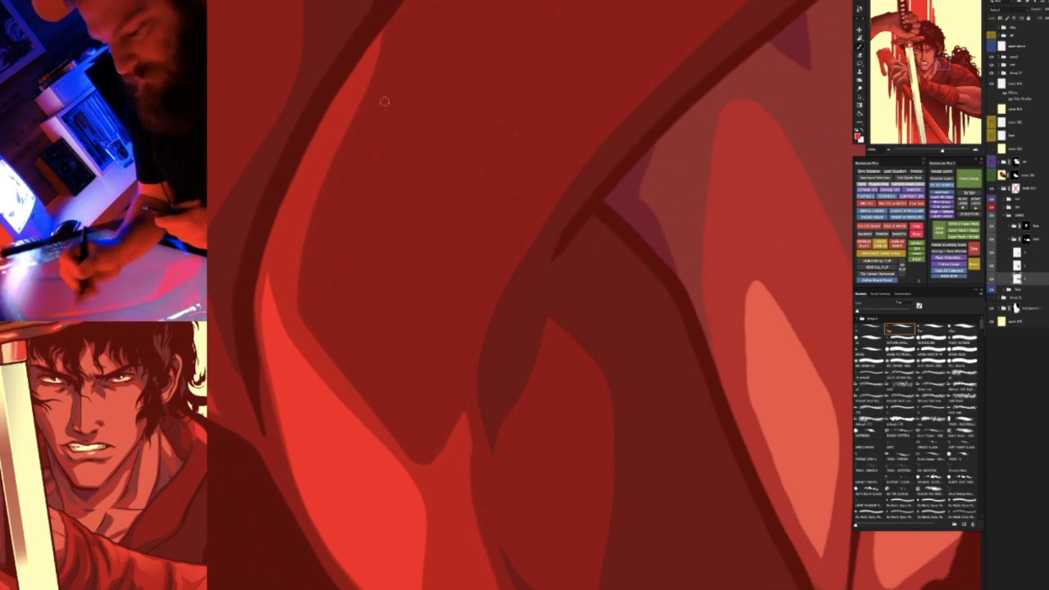
{"action": "left_click_drag", "start_coordinate": [336, 97], "coordinate": [380, 44]}
{"action": "mouse_move", "coordinate": [383, 33]}
{"action": "left_mouse_down"}
{"action": "mouse_move", "coordinate": [364, 54]}
{"action": "mouse_move", "coordinate": [372, 112]}
{"action": "left_mouse_up"}
{"action": "left_click_drag", "start_coordinate": [375, 59], "coordinate": [359, 123]}
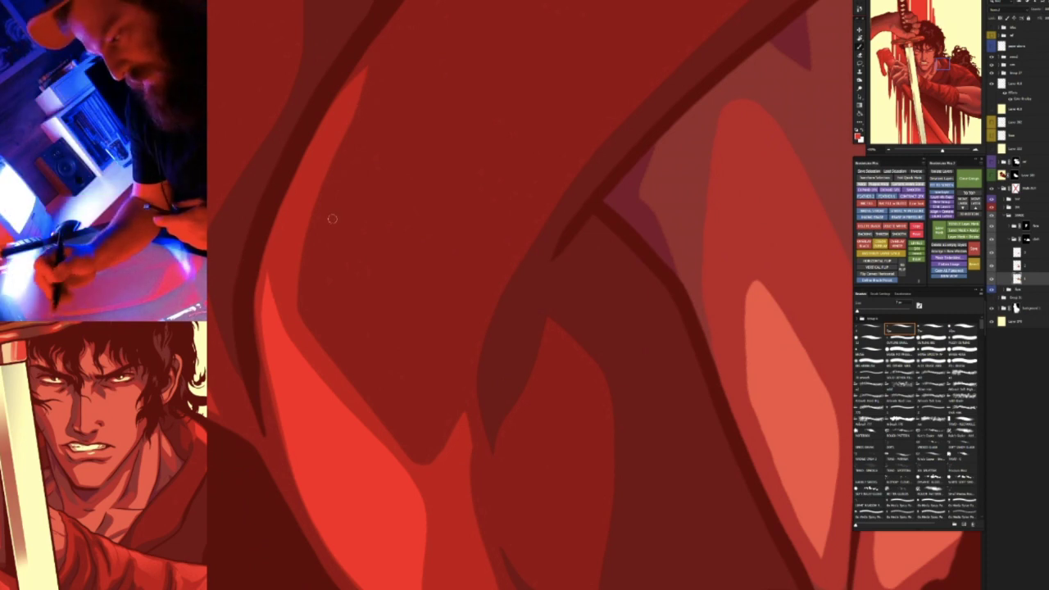
Refine the upper tip of the lighter red highlight along the cloth fold with a brush stroke
{"action": "left_click_drag", "start_coordinate": [371, 52], "coordinate": [354, 136]}
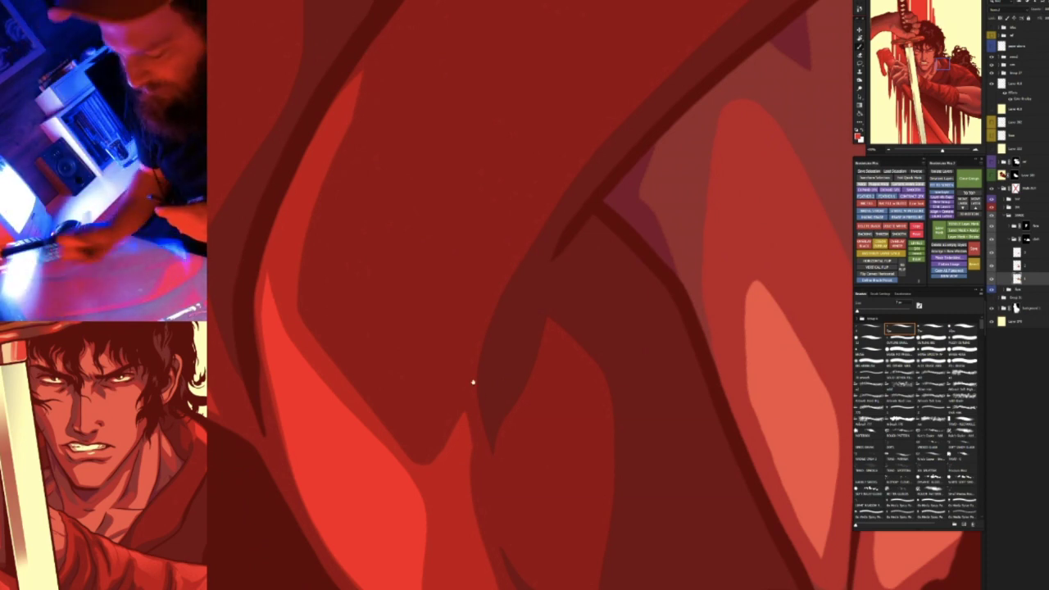
{"action": "left_click_drag", "start_coordinate": [476, 394], "coordinate": [377, 186]}
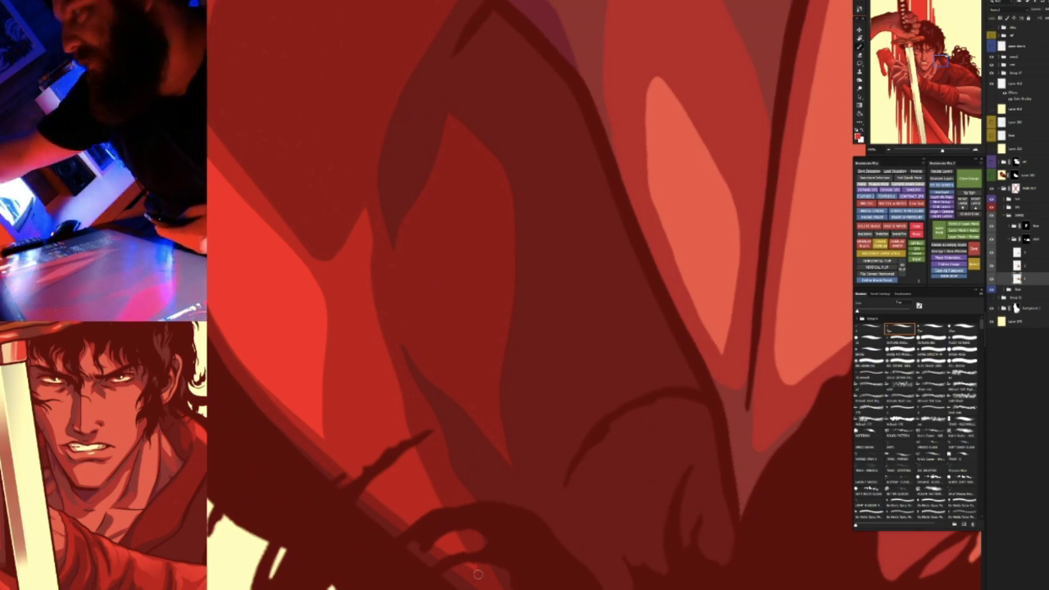
Examine the whole swordsman illustration and the robe's shoulder at several magnifications
{"action": "key", "text": "r"}
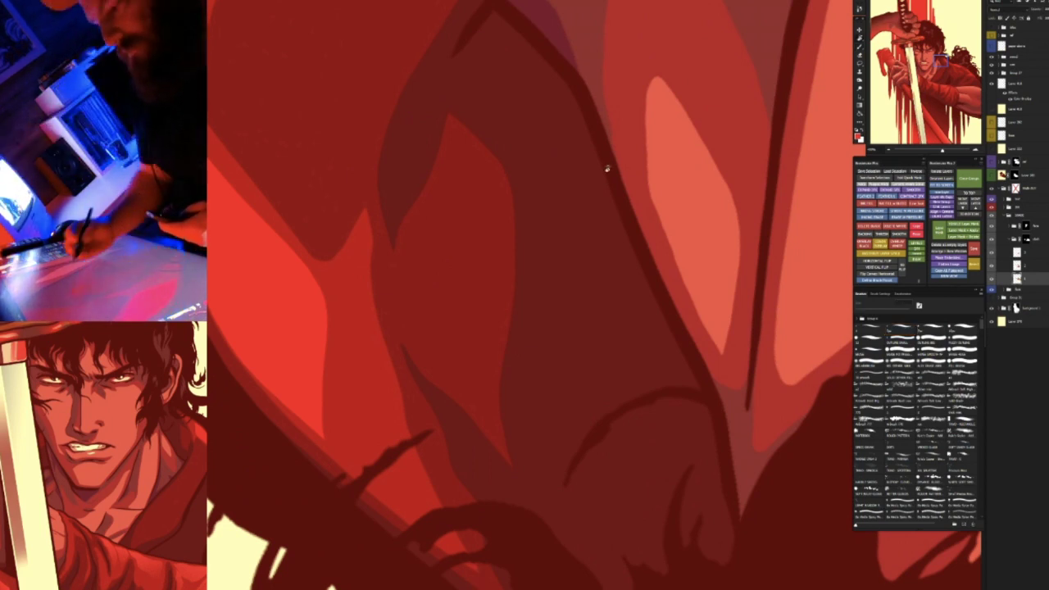
{"action": "key", "text": "Escape"}
{"action": "key", "text": "ctrl+0"}
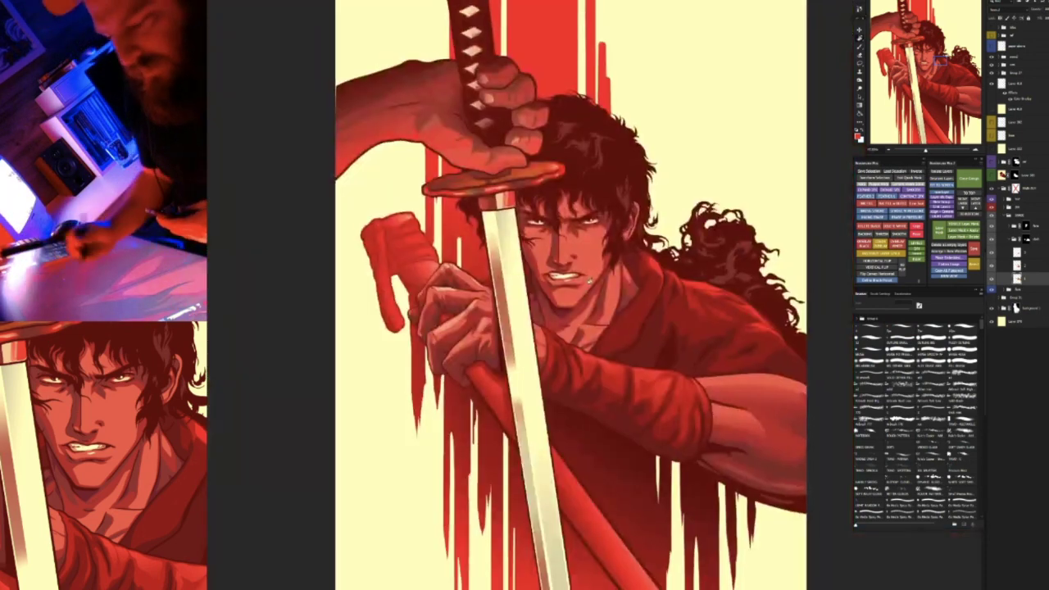
{"action": "key", "text": "b"}
{"action": "left_click_drag", "start_coordinate": [717, 346], "coordinate": [548, 295]}
{"action": "key", "text": "ctrl+plus"}
{"action": "key", "text": "ctrl+plus"}
{"action": "key", "text": "ctrl+plus"}
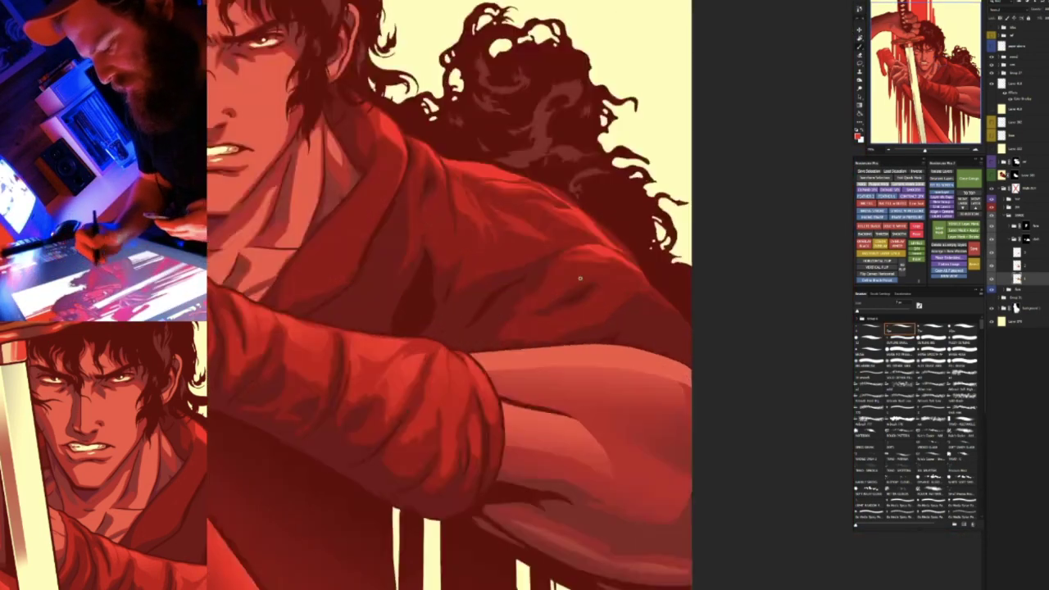
{"action": "key", "text": "ctrl+minus"}
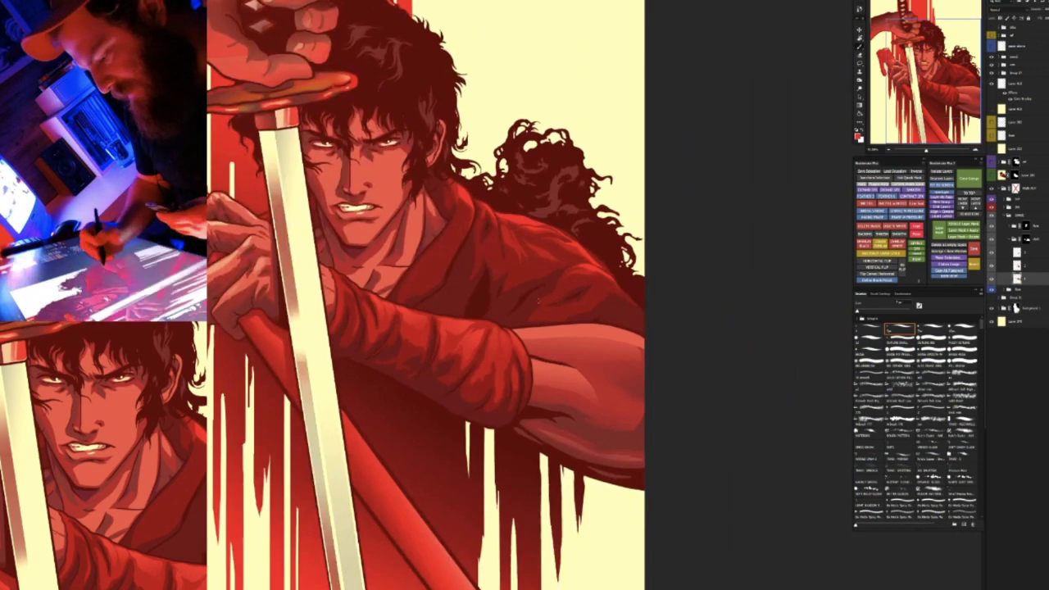
{"action": "key", "text": "ctrl+minus"}
{"action": "scroll", "coordinate": [527, 343], "scroll_direction": "up", "scroll_amount": 2}
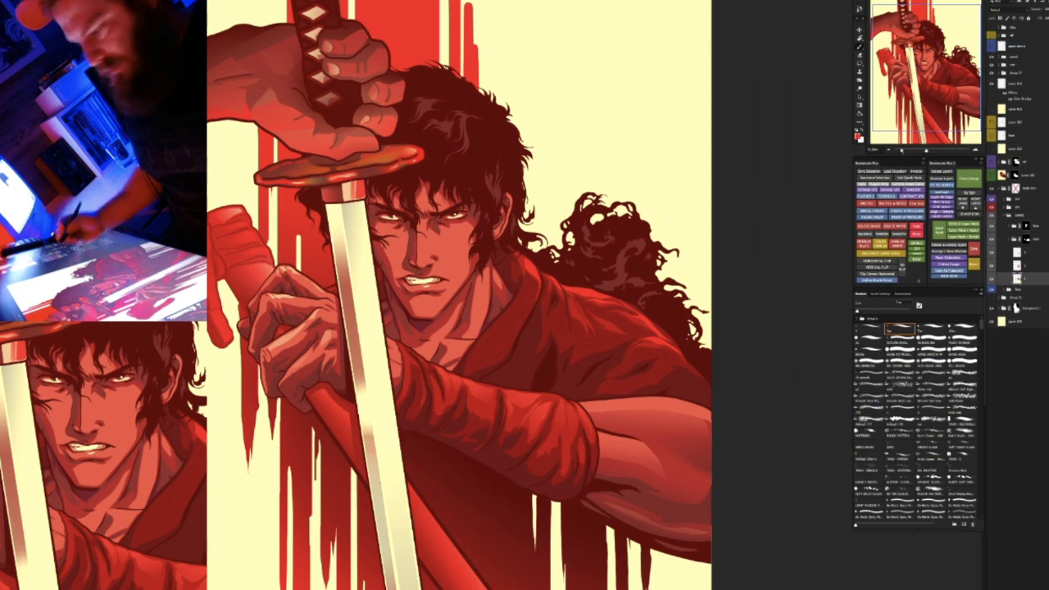
Show the groups with the title lettering, the blood splatter and the background foliage on the full poster
{"action": "left_click", "coordinate": [889, 151]}
{"action": "left_click", "coordinate": [889, 150]}
{"action": "key", "text": "v"}
{"action": "mouse_move", "coordinate": [705, 272]}
{"action": "left_mouse_down"}
{"action": "mouse_move", "coordinate": [814, 263]}
{"action": "mouse_move", "coordinate": [735, 299]}
{"action": "left_mouse_up"}
{"action": "left_click", "coordinate": [807, 287]}
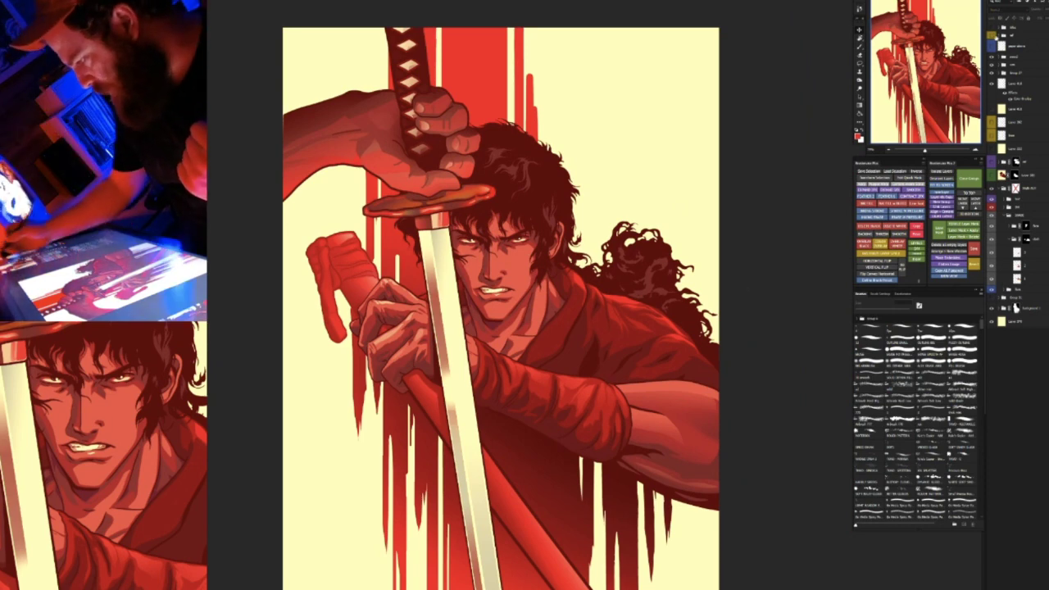
{"action": "left_click", "coordinate": [991, 28]}
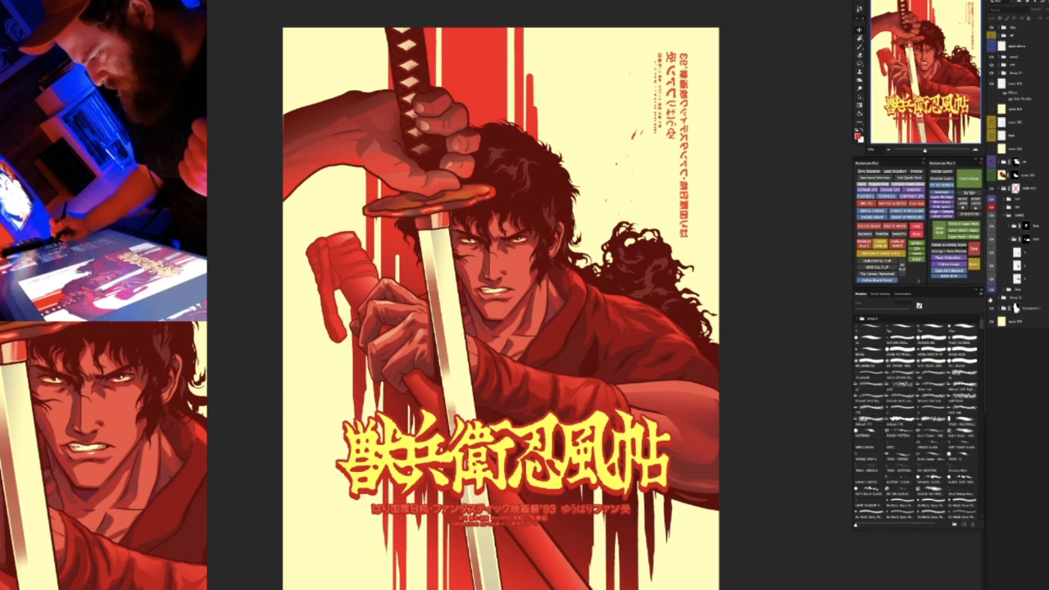
{"action": "left_click", "coordinate": [991, 300]}
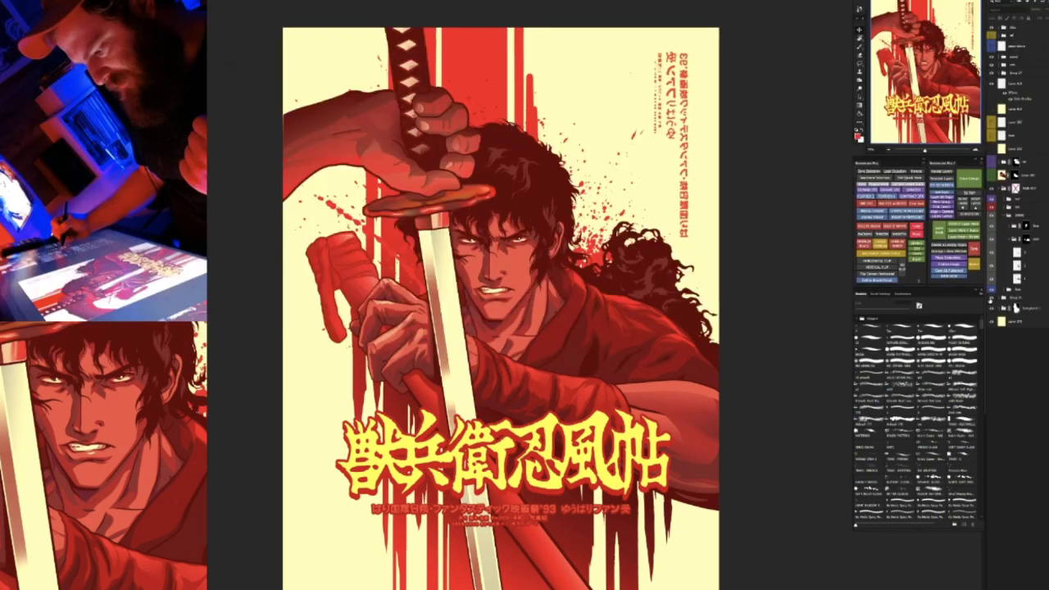
{"action": "left_click", "coordinate": [999, 309]}
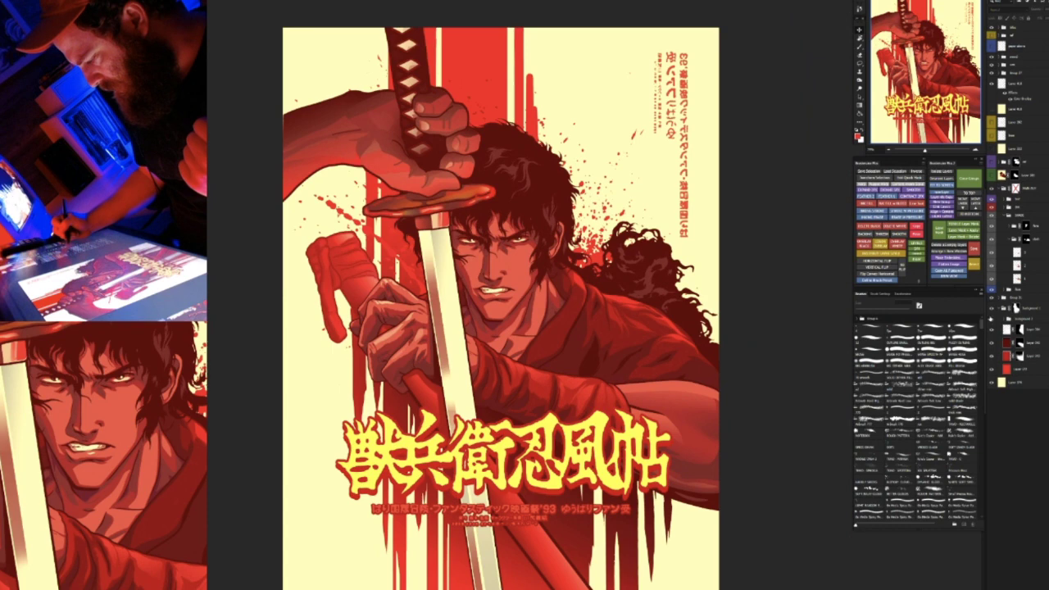
{"action": "left_click", "coordinate": [993, 318]}
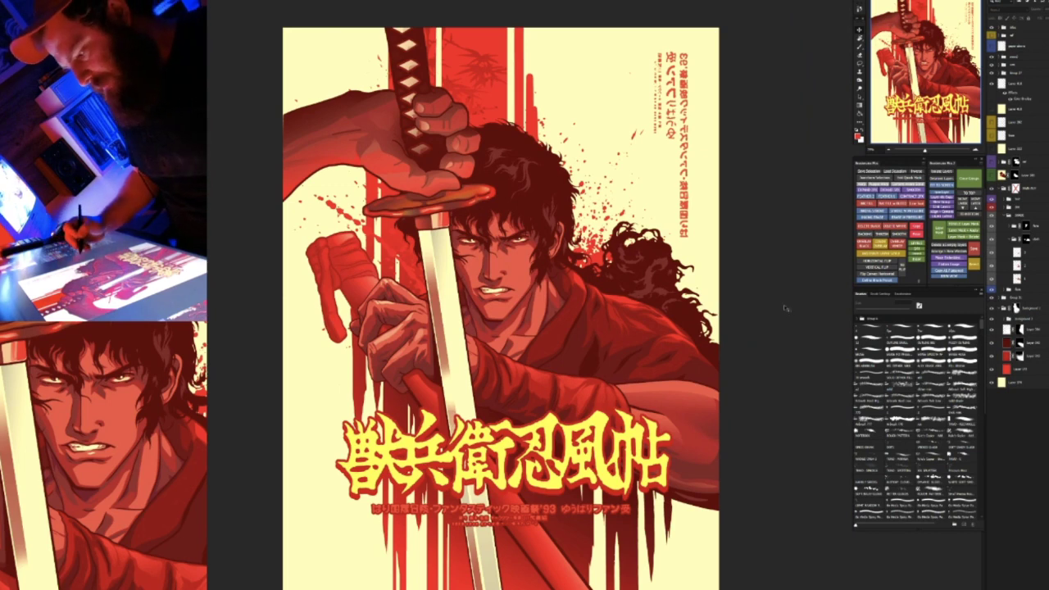
Examine the poster composition with lettering, splatter and foliage at close and distant views
{"action": "scroll", "coordinate": [624, 312], "scroll_direction": "up", "scroll_amount": 3}
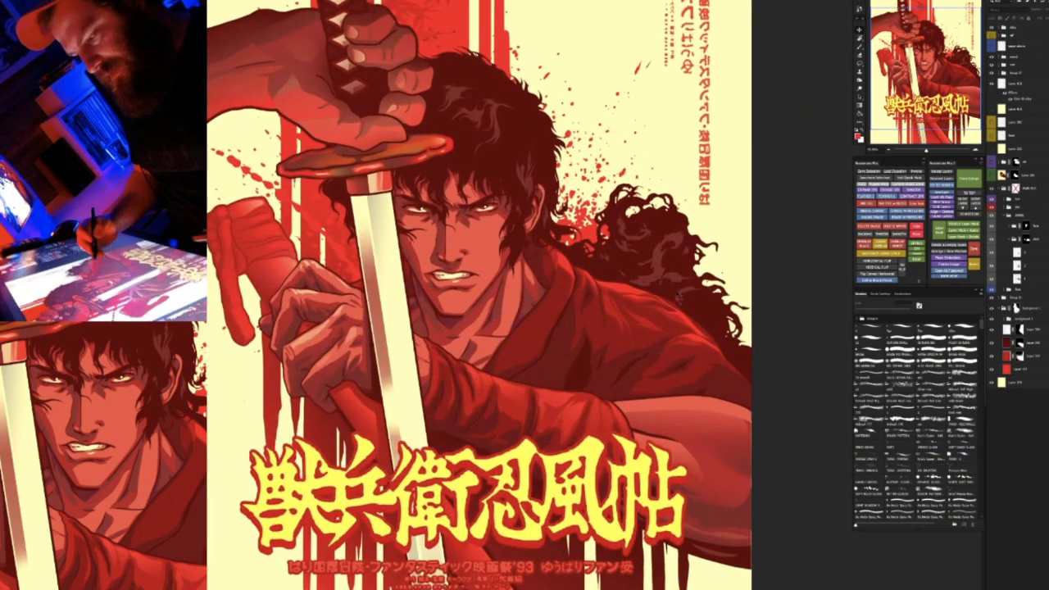
{"action": "scroll", "coordinate": [665, 316], "scroll_direction": "down", "scroll_amount": 3}
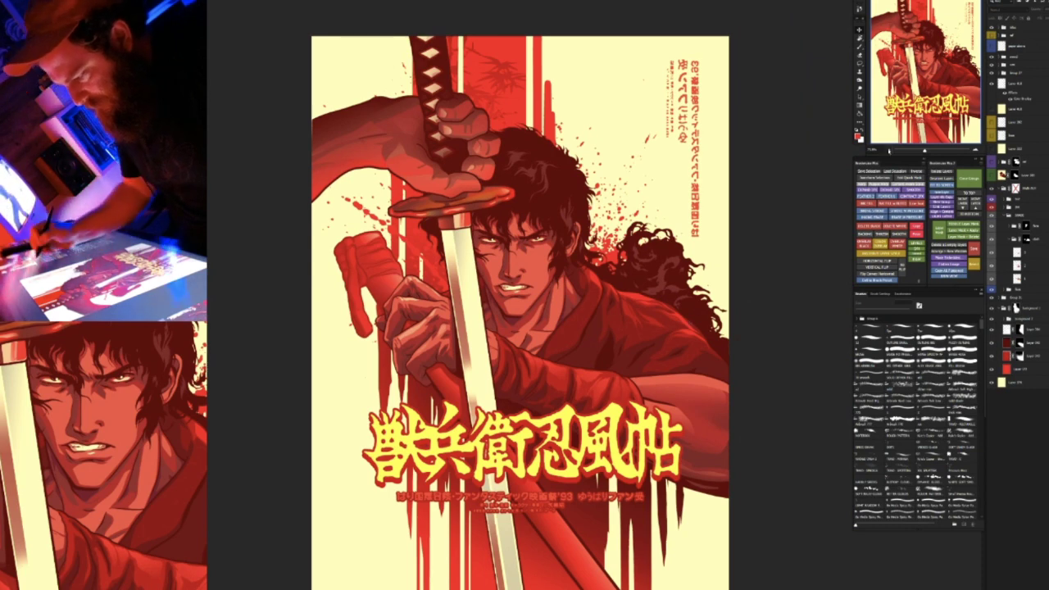
{"action": "key", "text": "ctrl+minus"}
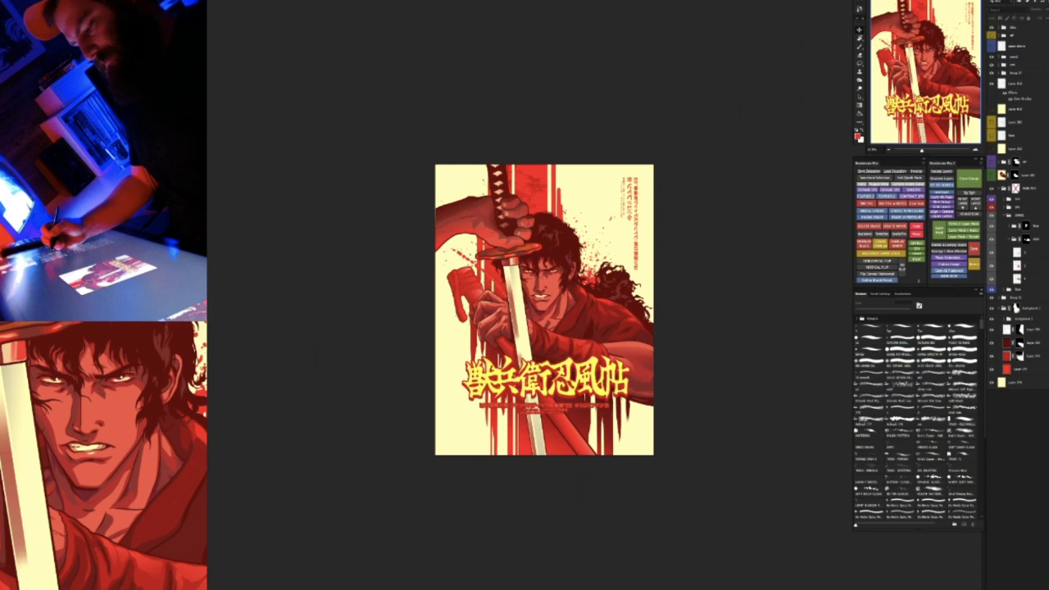
{"action": "key", "text": "ctrl+plus"}
{"action": "key", "text": "ctrl+plus"}
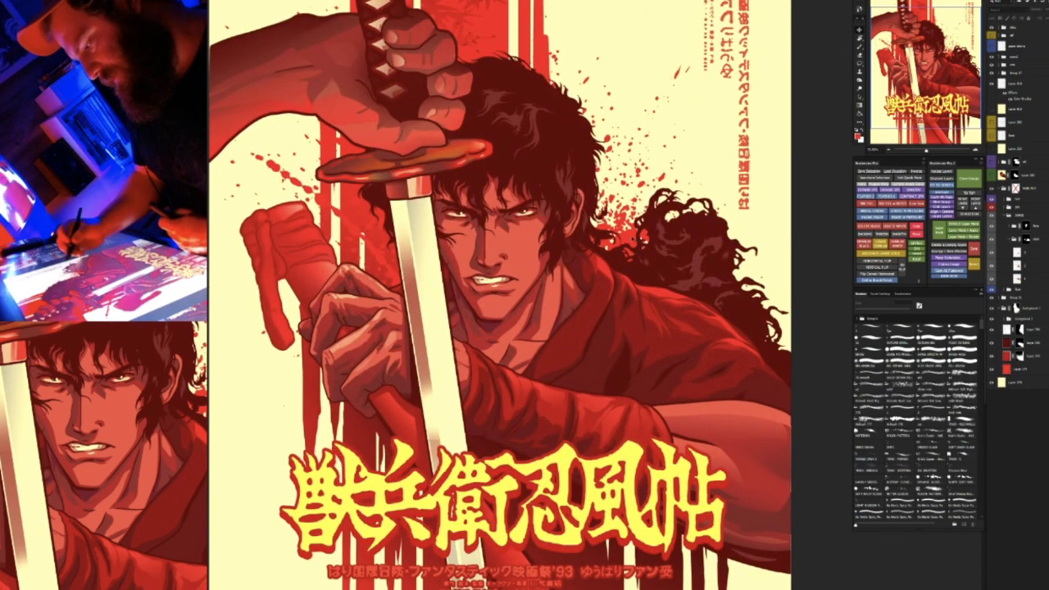
{"action": "left_click", "coordinate": [627, 221]}
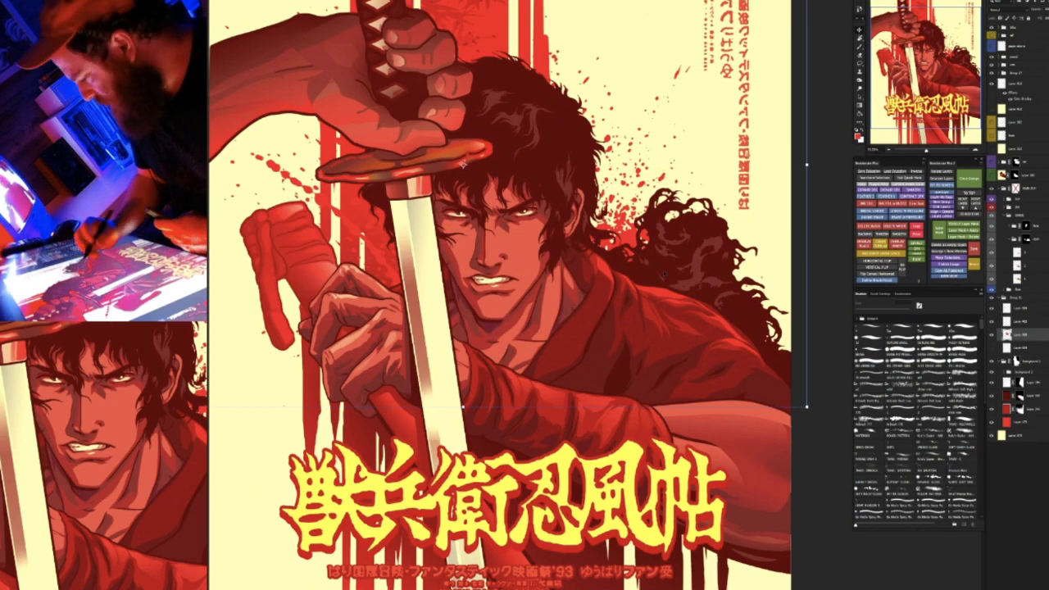
{"action": "key", "text": "ctrl+minus"}
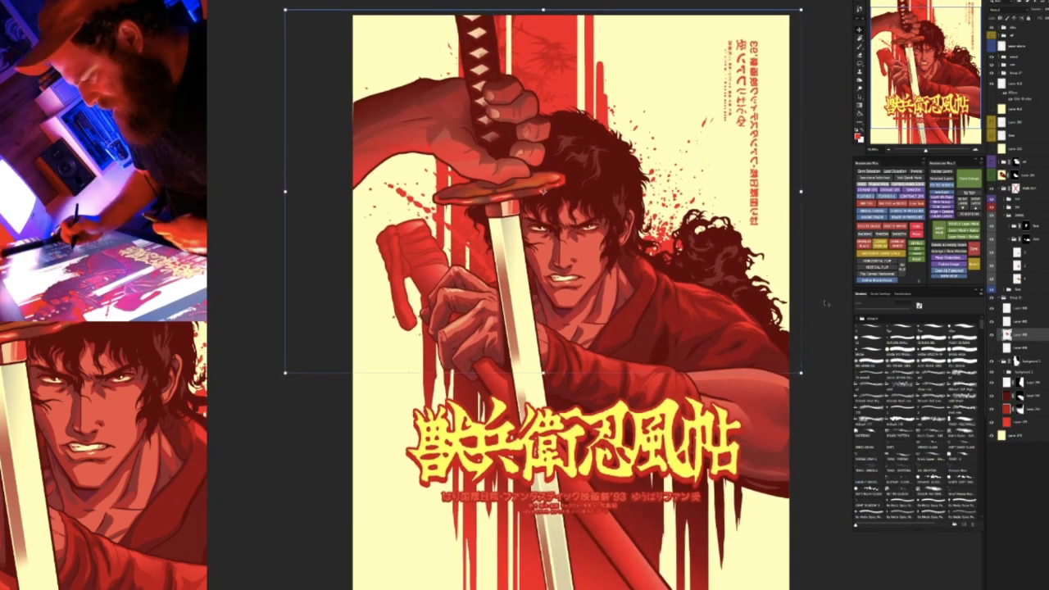
{"action": "left_click_drag", "start_coordinate": [807, 363], "coordinate": [755, 338]}
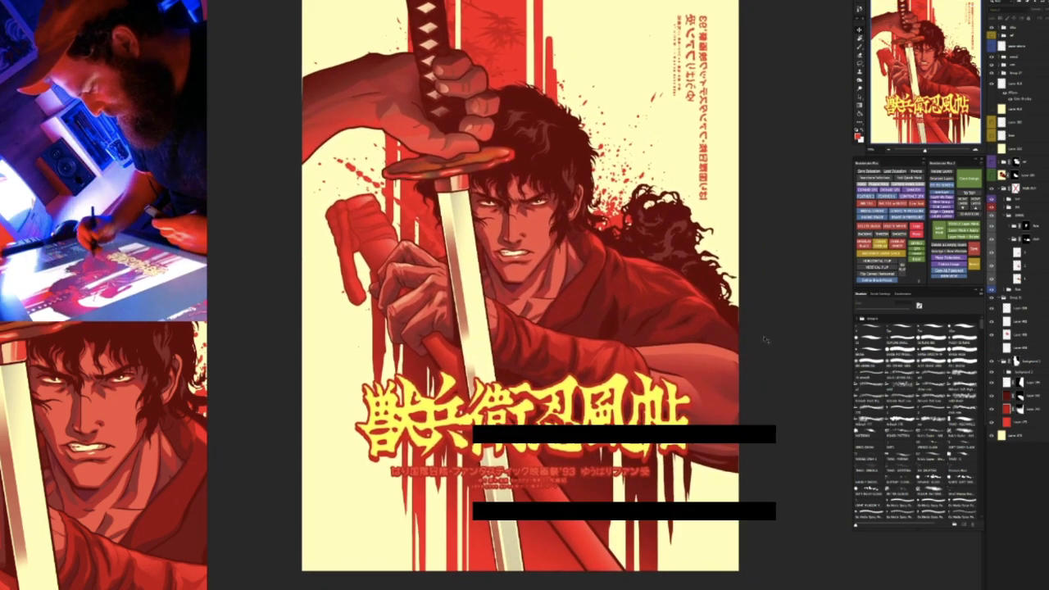
Try the poster without the yellow title, try placing the title across the top, and undo both changes
{"action": "left_click", "coordinate": [685, 401]}
{"action": "key", "text": "Delete"}
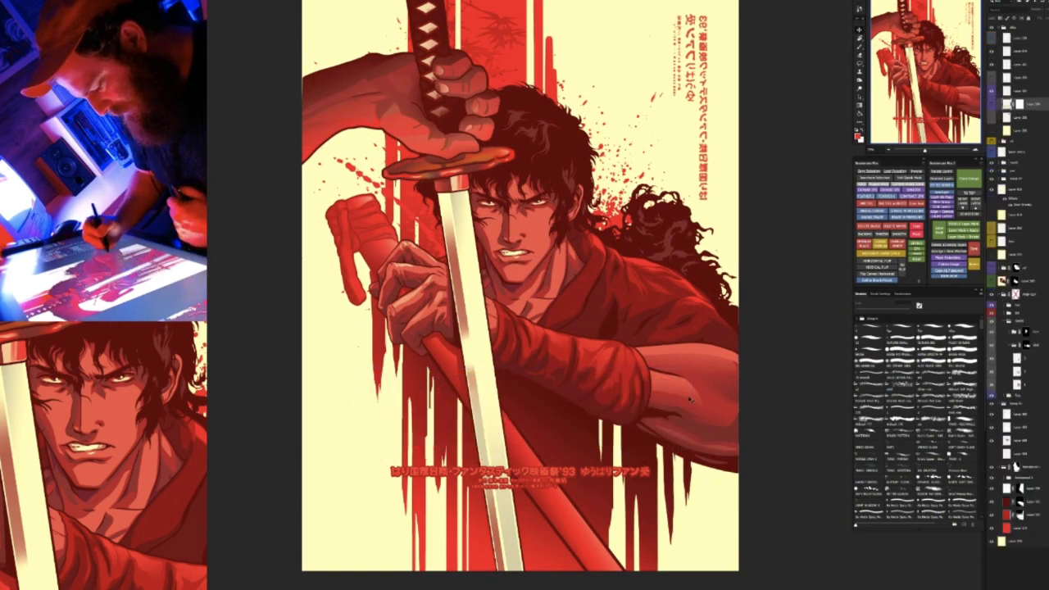
{"action": "key", "text": "ctrl+z"}
{"action": "left_click_drag", "start_coordinate": [685, 382], "coordinate": [664, 14]}
{"action": "left_click_drag", "start_coordinate": [734, 190], "coordinate": [785, 214]}
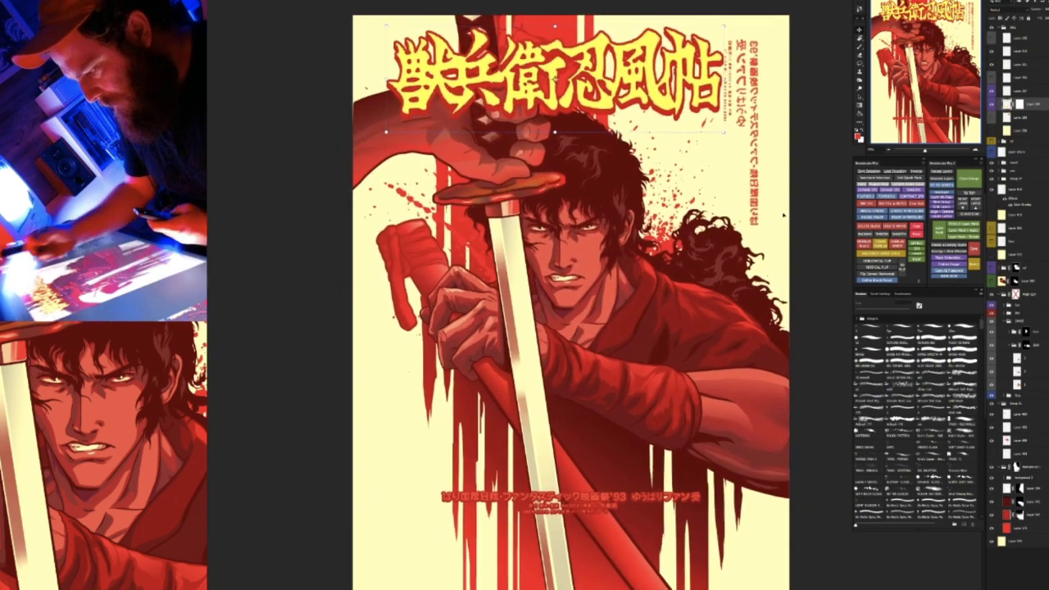
{"action": "key", "text": "ctrl+z"}
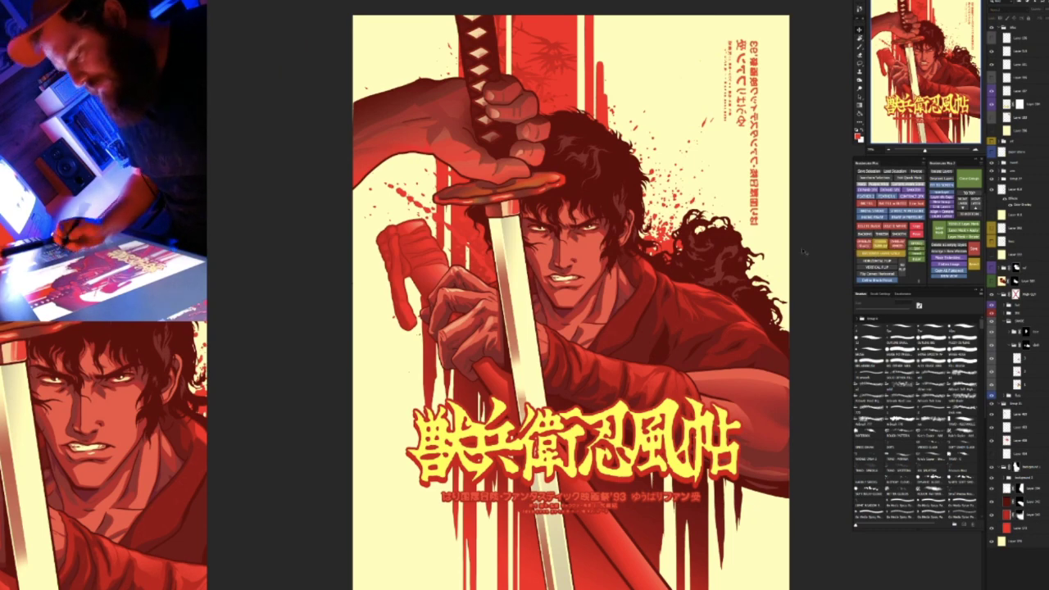
Hide the group containing the title and all other lettering
{"action": "left_click", "coordinate": [991, 29]}
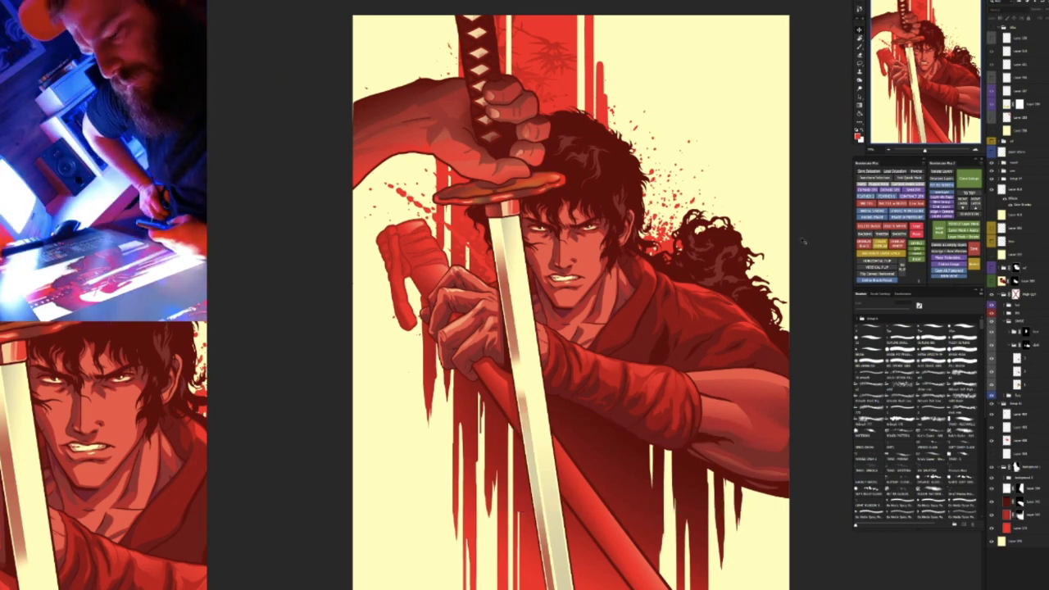
{"action": "left_click_drag", "start_coordinate": [796, 282], "coordinate": [772, 255]}
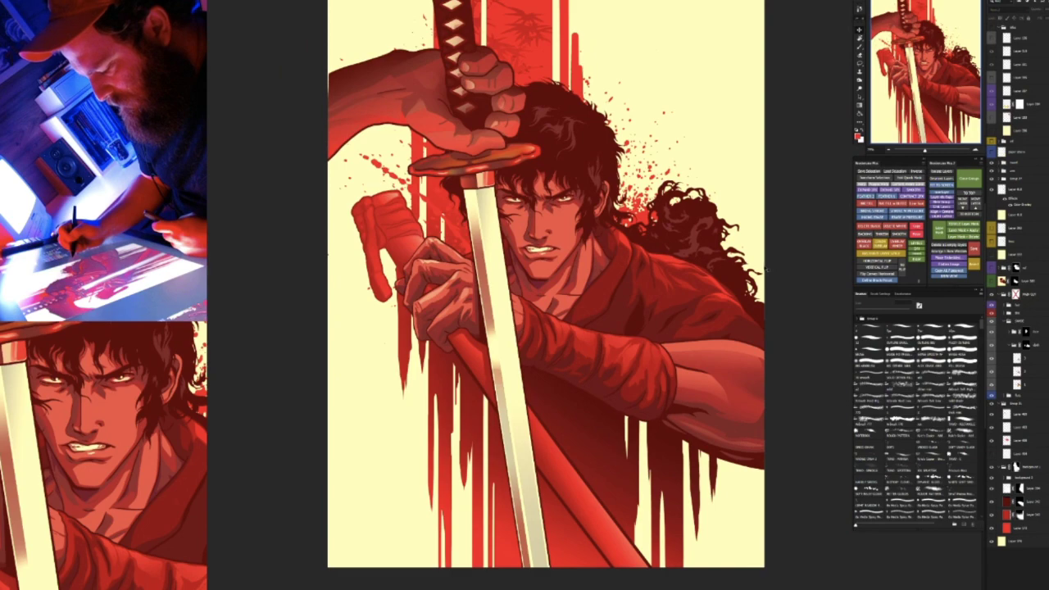
Select the soft shading layer on the bent bare arm and hide it, comparing the visibility of the neighbouring shading layer
{"action": "key", "text": "r"}
{"action": "left_click_drag", "start_coordinate": [711, 428], "coordinate": [687, 234]}
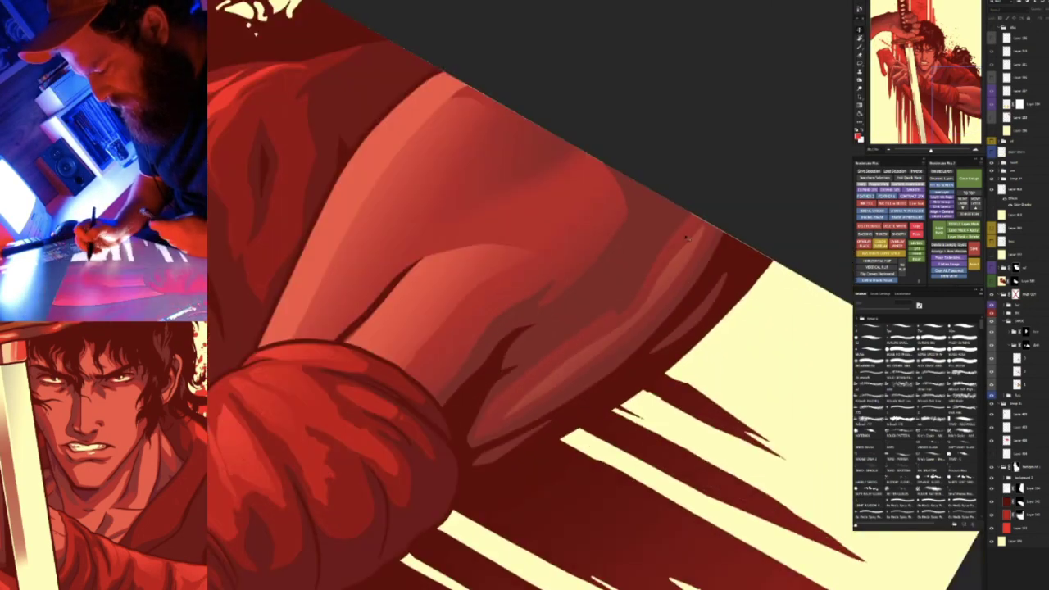
{"action": "key", "text": "Escape"}
{"action": "left_click", "coordinate": [688, 236], "text": "ctrl"}
{"action": "key", "text": "ctrl+comma"}
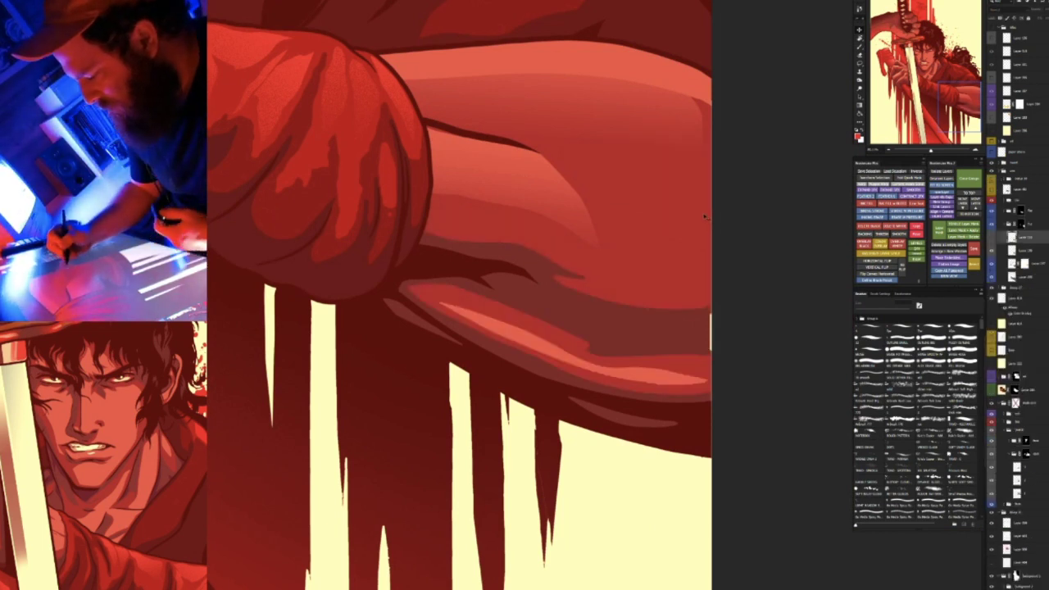
{"action": "left_click", "coordinate": [992, 238]}
{"action": "left_click", "coordinate": [992, 237]}
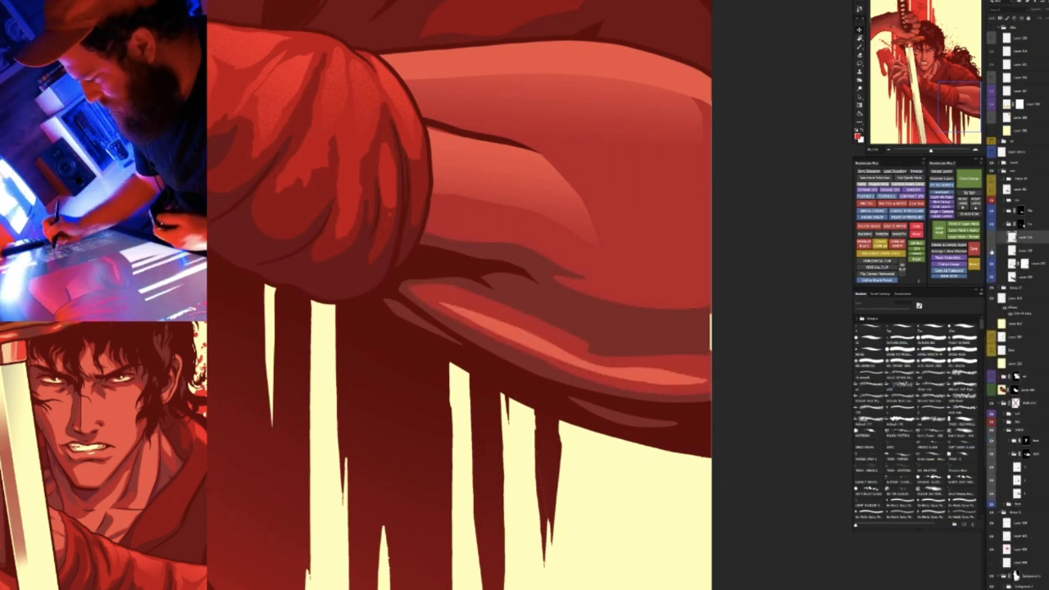
{"action": "left_click", "coordinate": [992, 251]}
{"action": "key", "text": "ctrl+z"}
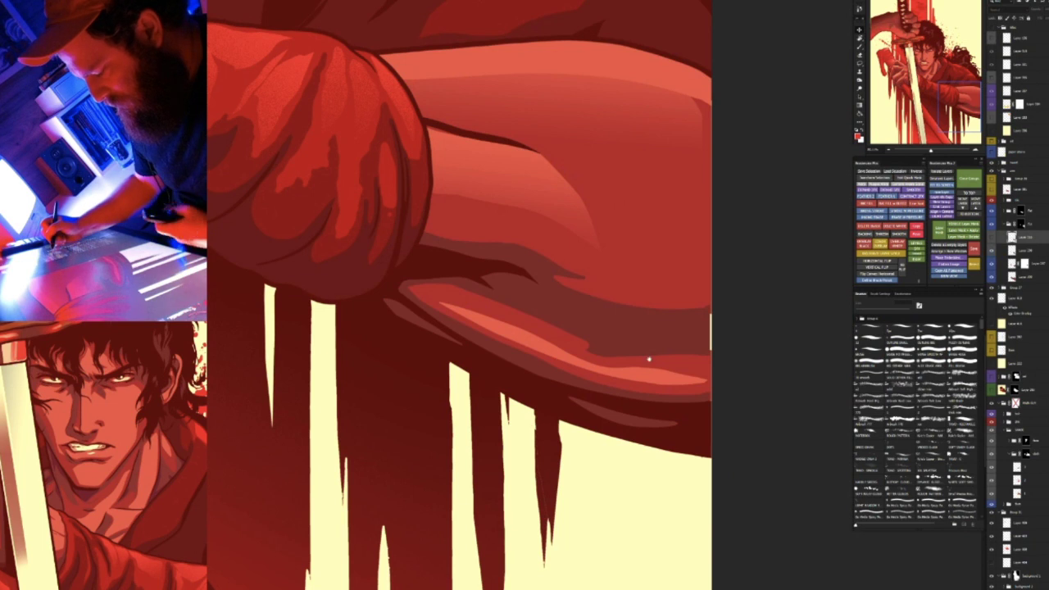
Select the masked shading layer on the bare arm and compare the arm with and without it
{"action": "left_click_drag", "start_coordinate": [649, 358], "coordinate": [513, 401]}
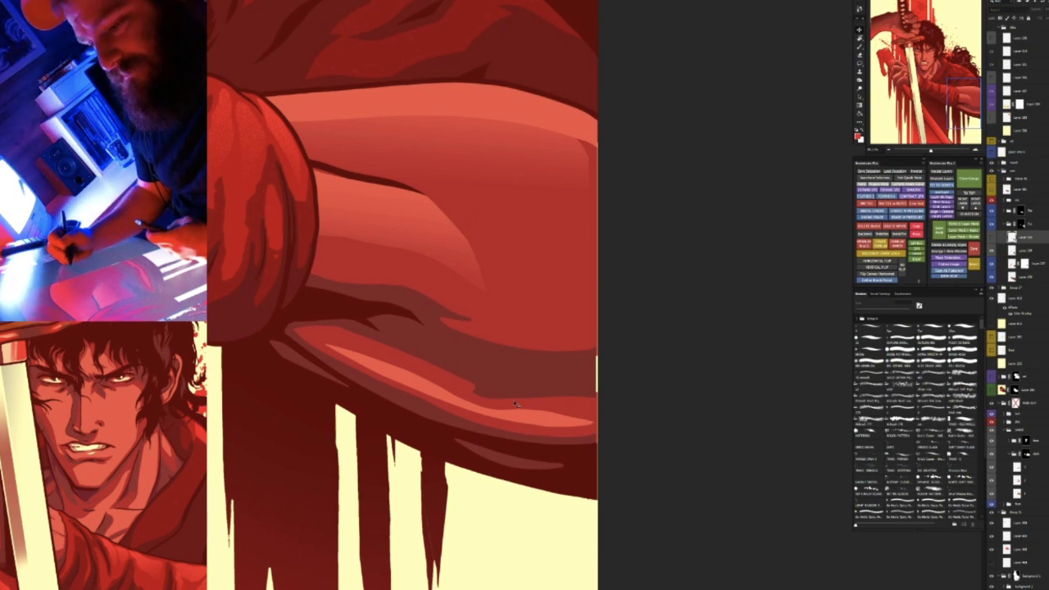
{"action": "left_click", "coordinate": [595, 316]}
{"action": "key", "text": "ctrl+comma"}
{"action": "key", "text": "ctrl+comma"}
{"action": "key", "text": "b"}
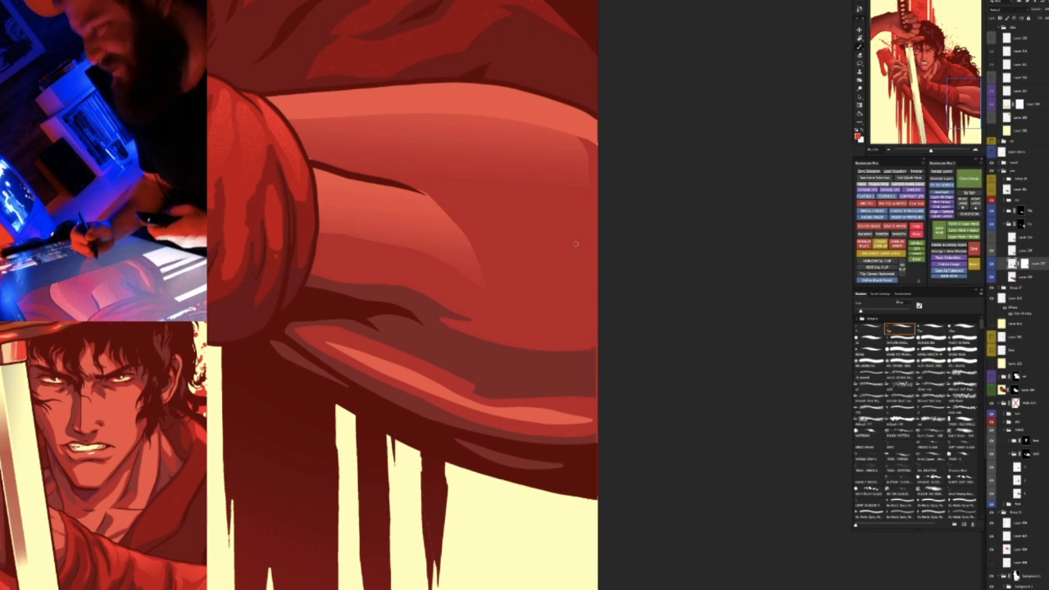
Examine the soft shading on the bent bare arm up close and select the layer beneath the masked shading
{"action": "key", "text": "r"}
{"action": "mouse_move", "coordinate": [600, 155]}
{"action": "left_mouse_down"}
{"action": "mouse_move", "coordinate": [566, 154]}
{"action": "mouse_move", "coordinate": [698, 277]}
{"action": "left_mouse_up"}
{"action": "key", "text": "b"}
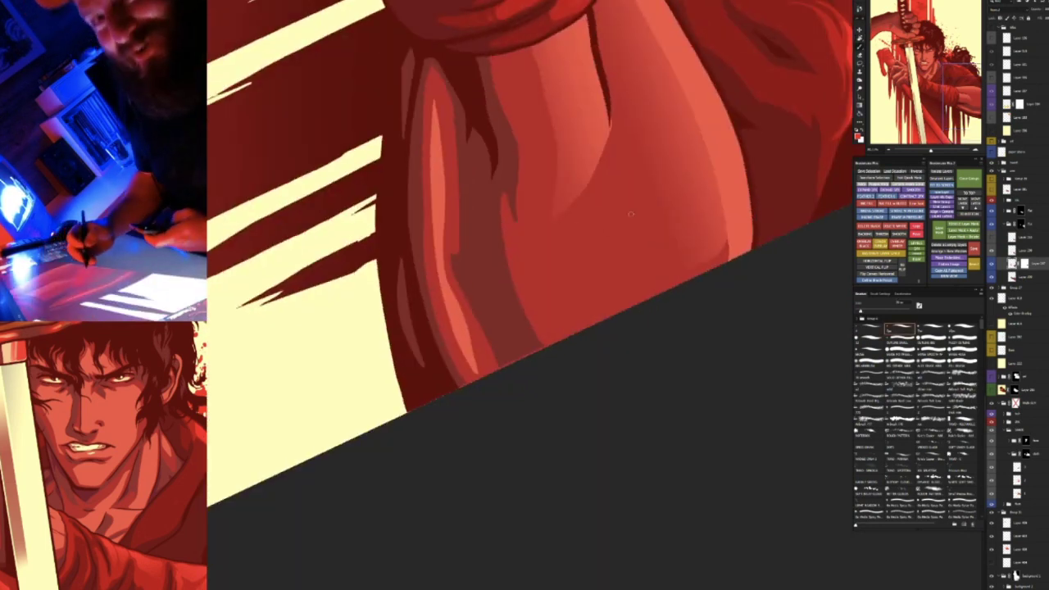
{"action": "scroll", "coordinate": [617, 228], "scroll_direction": "up", "scroll_amount": 3}
{"action": "left_click_drag", "start_coordinate": [629, 198], "coordinate": [485, 335]}
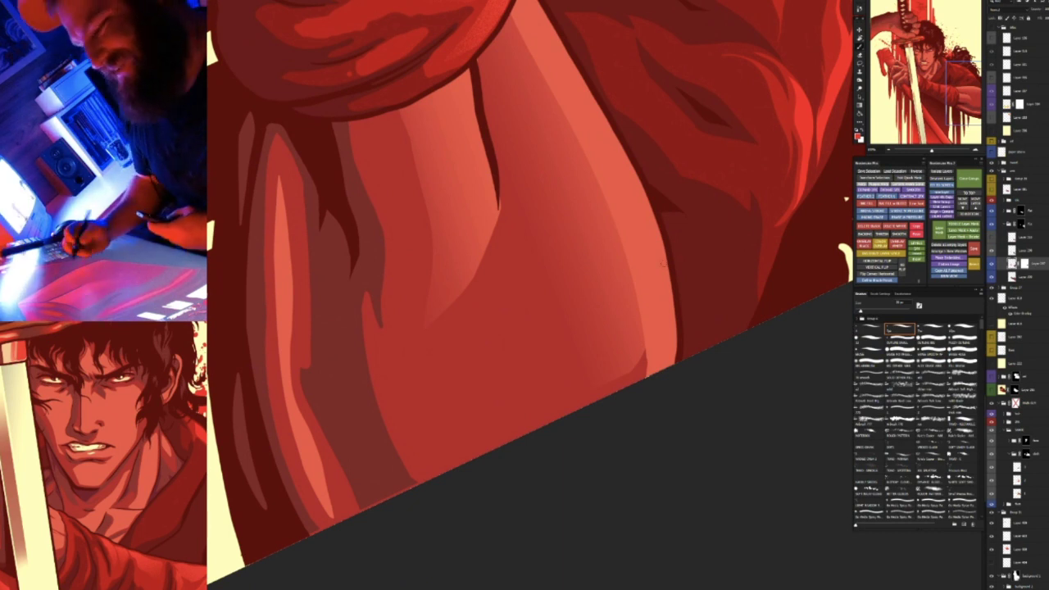
{"action": "key", "text": "r"}
{"action": "mouse_move", "coordinate": [666, 257]}
{"action": "left_mouse_down"}
{"action": "mouse_move", "coordinate": [672, 270]}
{"action": "mouse_move", "coordinate": [656, 286]}
{"action": "mouse_move", "coordinate": [645, 238]}
{"action": "mouse_move", "coordinate": [650, 288]}
{"action": "left_mouse_up"}
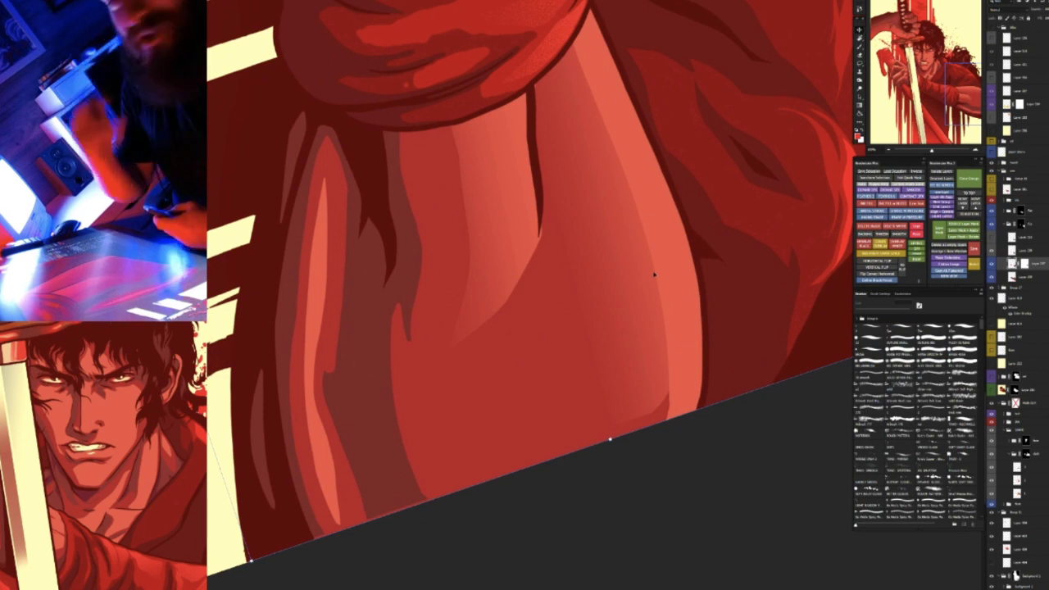
{"action": "key", "text": "b"}
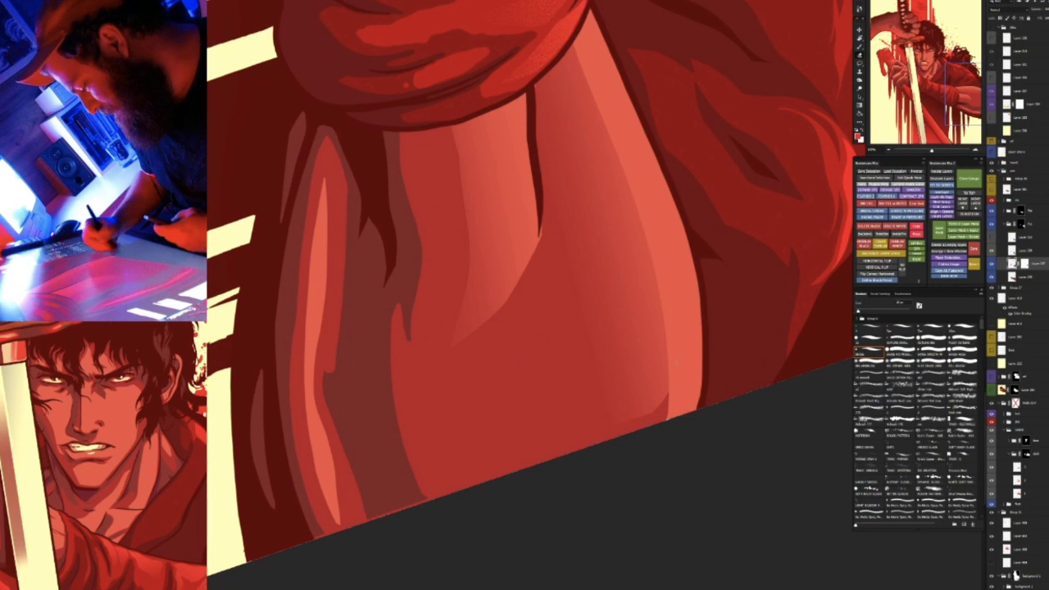
{"action": "left_click", "coordinate": [690, 345], "text": "ctrl"}
{"action": "key", "text": "b"}
{"action": "key", "text": "l"}
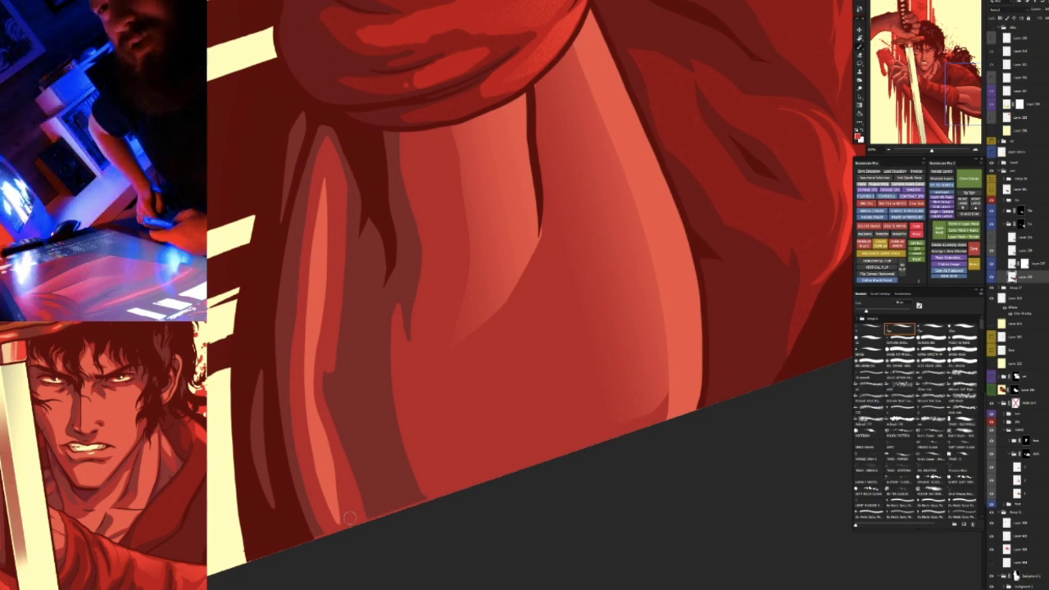
{"action": "key", "text": "Escape"}
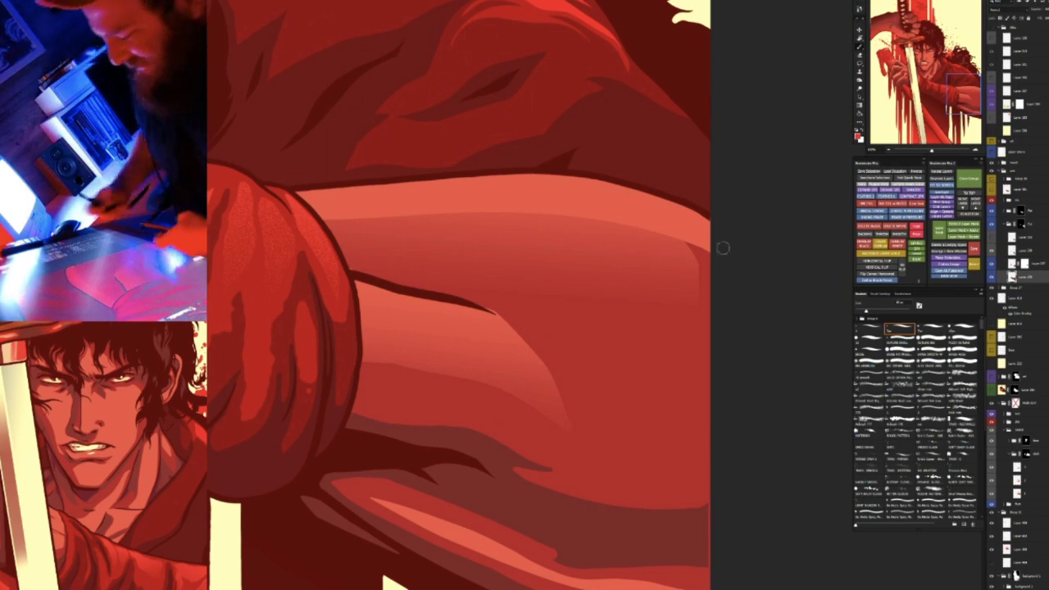
Return to the masked shading layer on the bare arm and compare the muscle shapes with that layer hidden and shown
{"action": "left_click_drag", "start_coordinate": [645, 317], "coordinate": [549, 232]}
{"action": "mouse_move", "coordinate": [529, 392]}
{"action": "left_mouse_down"}
{"action": "mouse_move", "coordinate": [680, 403]}
{"action": "mouse_move", "coordinate": [632, 336]}
{"action": "mouse_move", "coordinate": [600, 258]}
{"action": "left_mouse_up"}
{"action": "left_click_drag", "start_coordinate": [614, 386], "coordinate": [681, 363]}
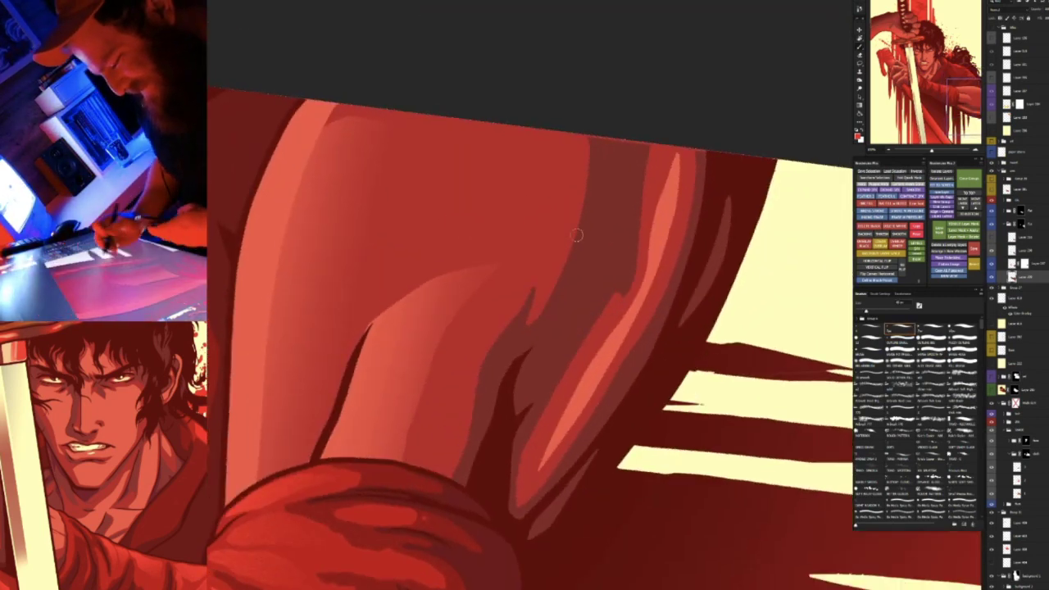
{"action": "key", "text": "v"}
{"action": "left_click", "coordinate": [552, 213]}
{"action": "key", "text": "ctrl+comma"}
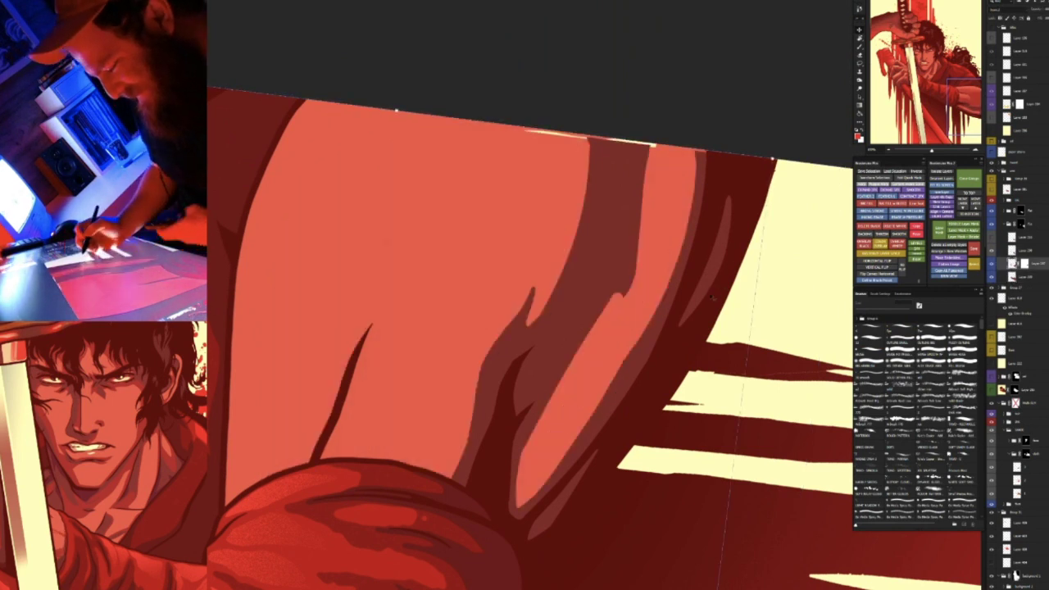
{"action": "key", "text": "ctrl+comma"}
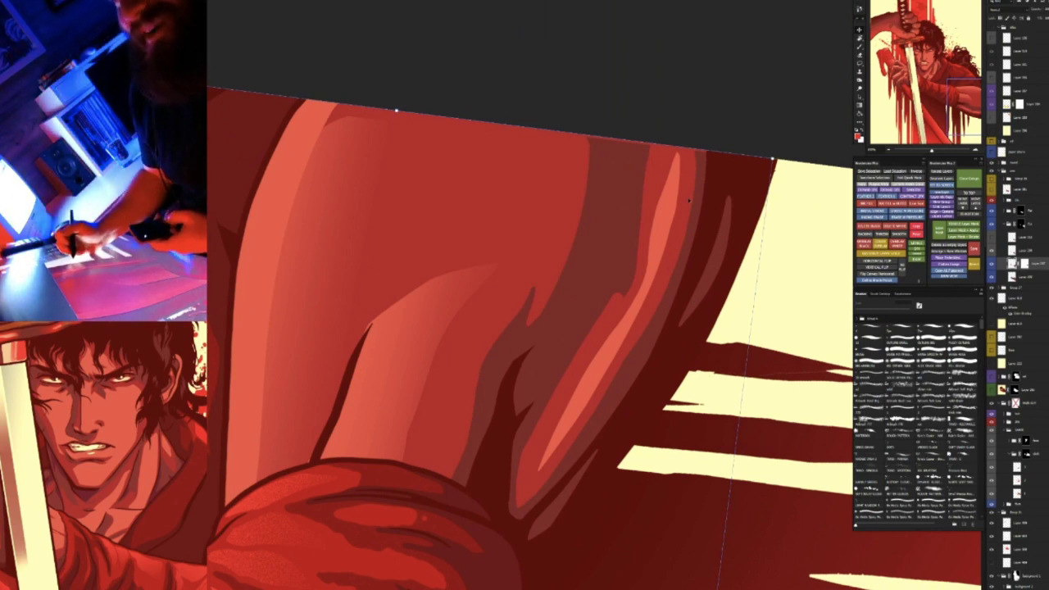
Examine the gradient transitions along the bare arm's crease, inner highlight and outer lit edge
{"action": "key", "text": "Escape"}
{"action": "key", "text": "r"}
{"action": "left_click_drag", "start_coordinate": [686, 205], "coordinate": [617, 352]}
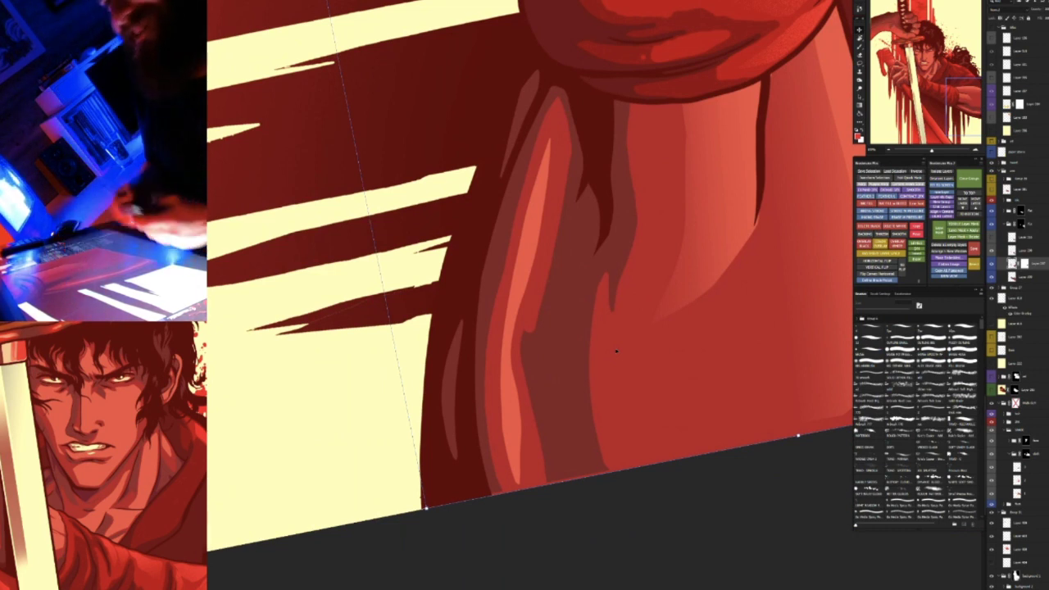
{"action": "left_click_drag", "start_coordinate": [627, 255], "coordinate": [499, 213]}
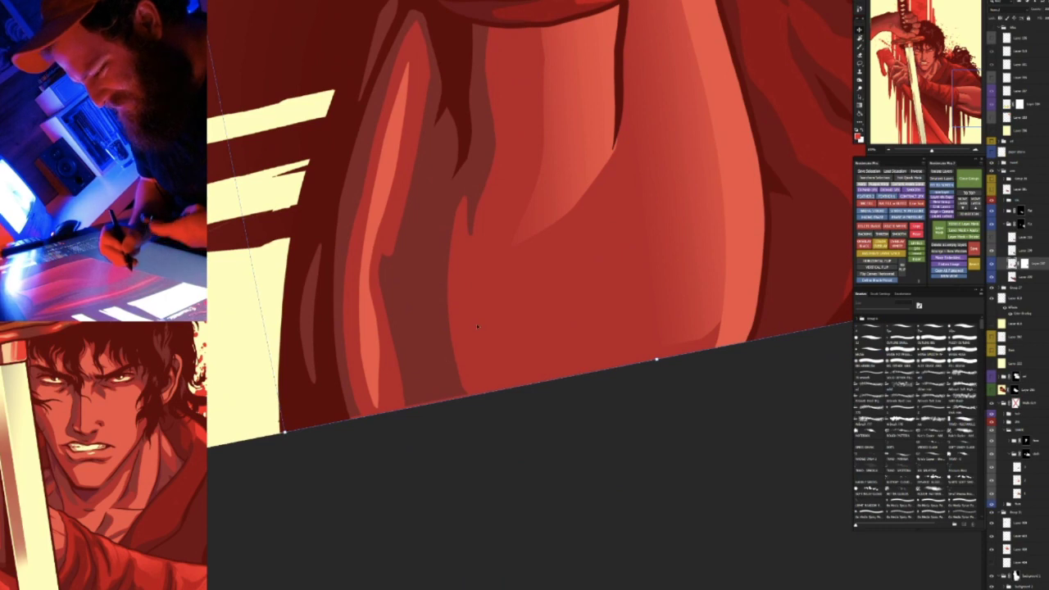
{"action": "left_click_drag", "start_coordinate": [569, 253], "coordinate": [517, 333]}
{"action": "scroll", "coordinate": [541, 290], "scroll_direction": "up", "scroll_amount": 4}
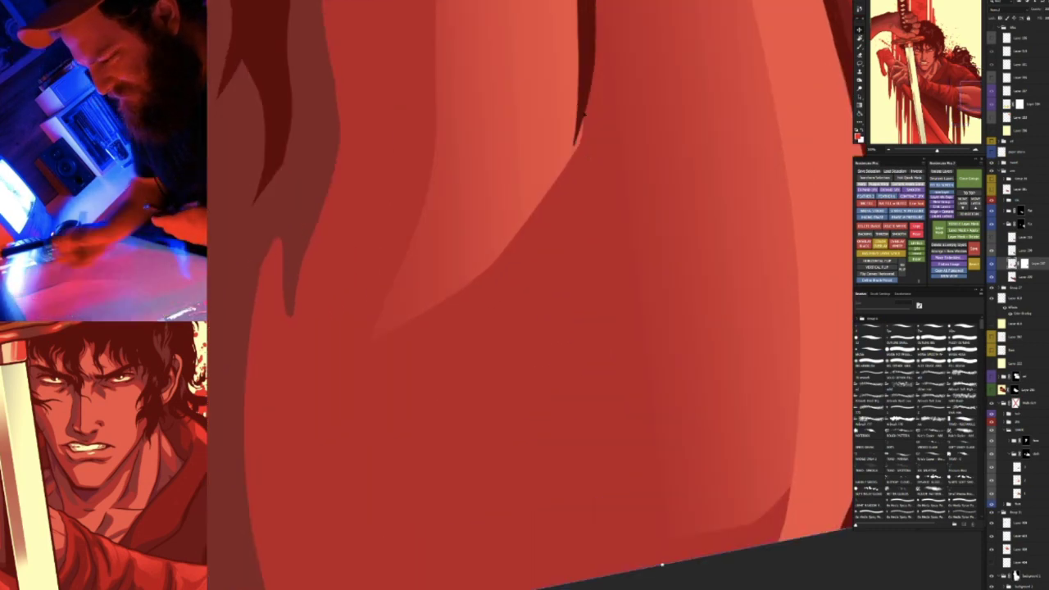
{"action": "scroll", "coordinate": [585, 194], "scroll_direction": "down", "scroll_amount": 4}
{"action": "left_click_drag", "start_coordinate": [585, 195], "coordinate": [538, 291]}
{"action": "key", "text": "b"}
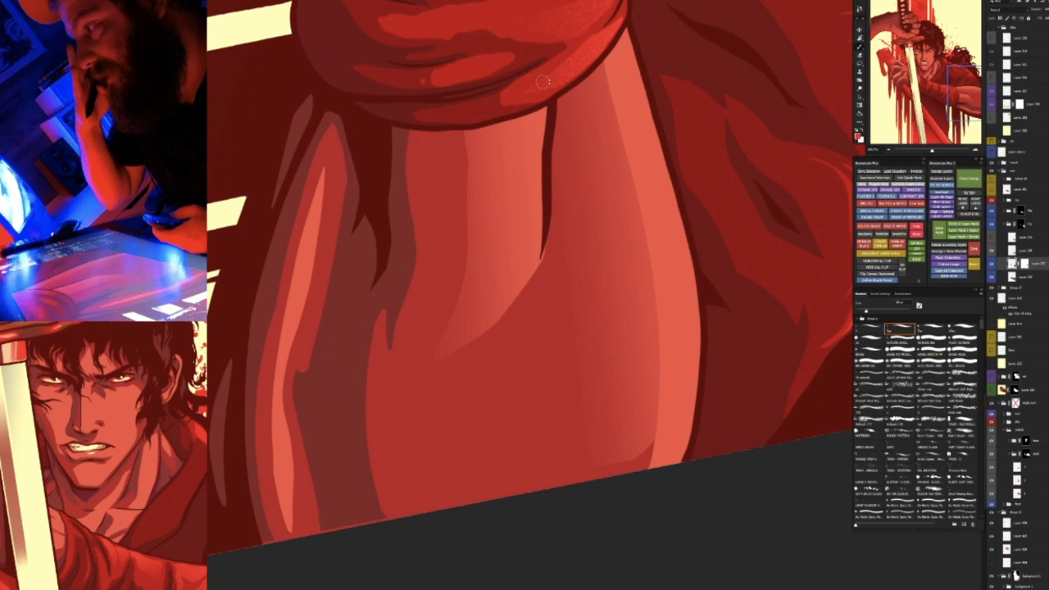
Check the arm once more without the masked shading layer and restore its visibility
{"action": "key", "text": "r"}
{"action": "left_click_drag", "start_coordinate": [575, 127], "coordinate": [546, 128]}
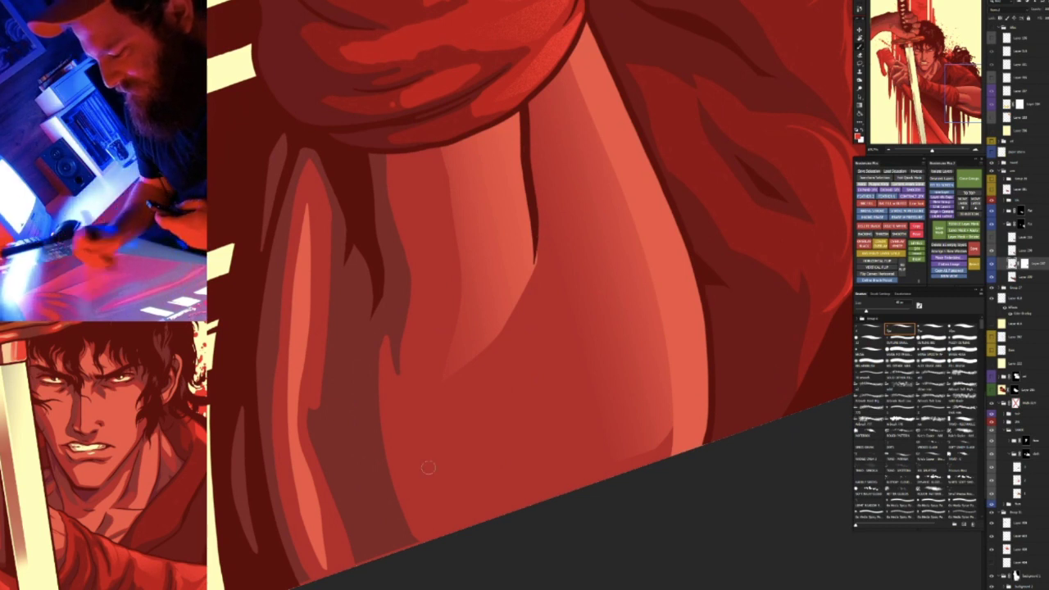
{"action": "key", "text": "ctrl+t"}
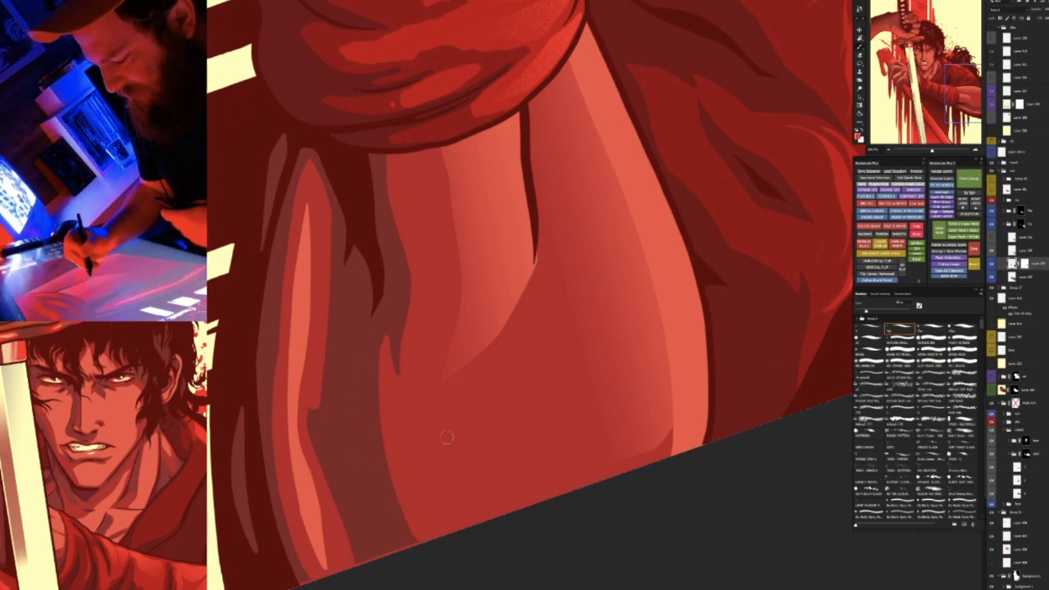
{"action": "key", "text": "ctrl+comma"}
{"action": "key", "text": "ctrl+z"}
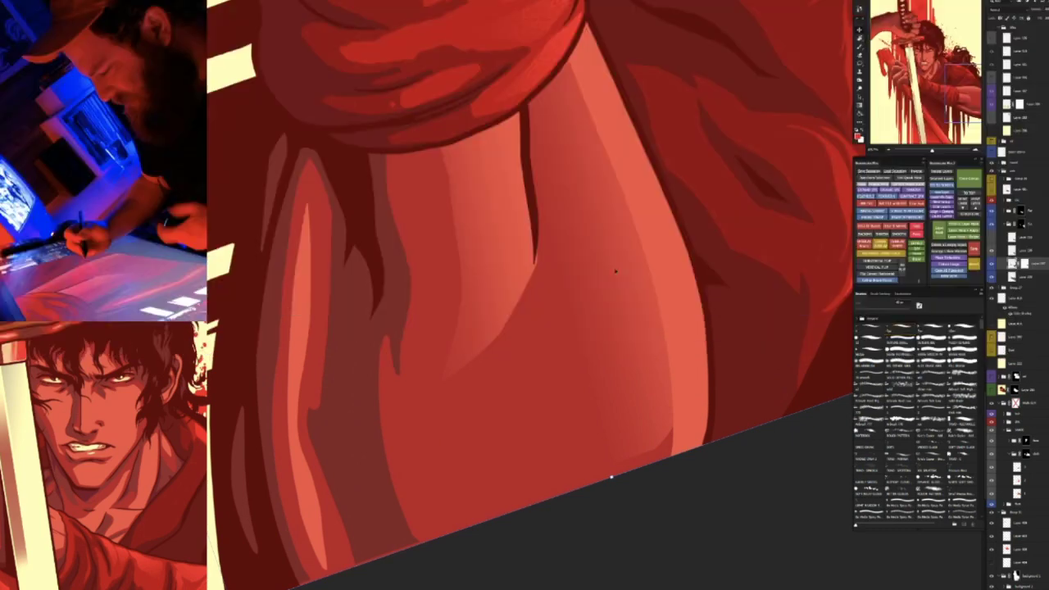
Try disabling the mask of the arm's shading layer and undo the change
{"action": "key", "text": "b"}
{"action": "right_click", "coordinate": [1023, 262]}
{"action": "left_click", "coordinate": [1029, 269]}
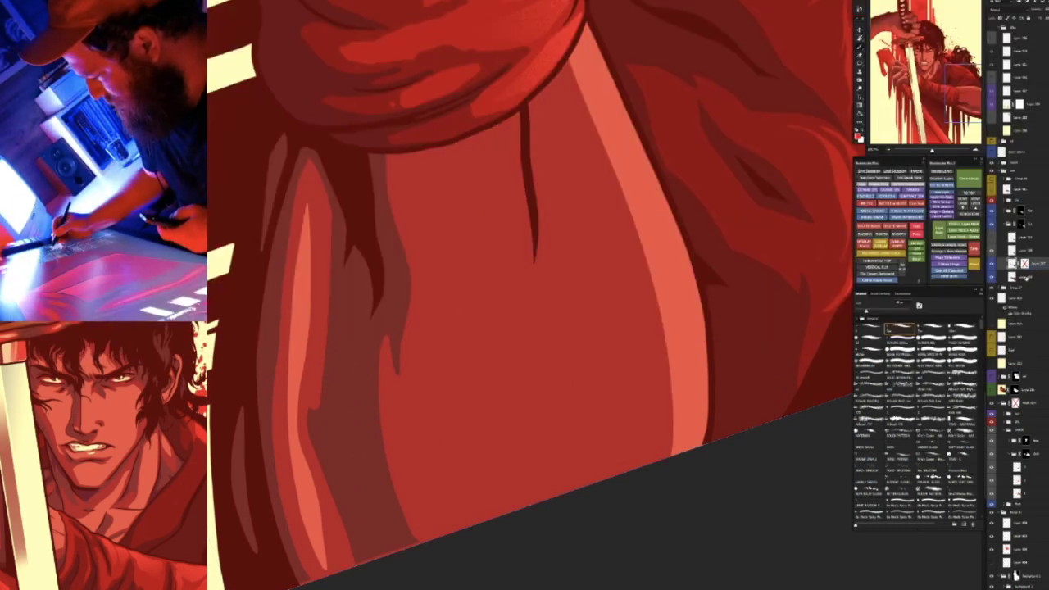
{"action": "key", "text": "Escape"}
{"action": "key", "text": "r"}
{"action": "mouse_move", "coordinate": [655, 429]}
{"action": "left_mouse_down"}
{"action": "mouse_move", "coordinate": [667, 405]}
{"action": "mouse_move", "coordinate": [584, 309]}
{"action": "left_mouse_up"}
{"action": "key", "text": "ctrl+z"}
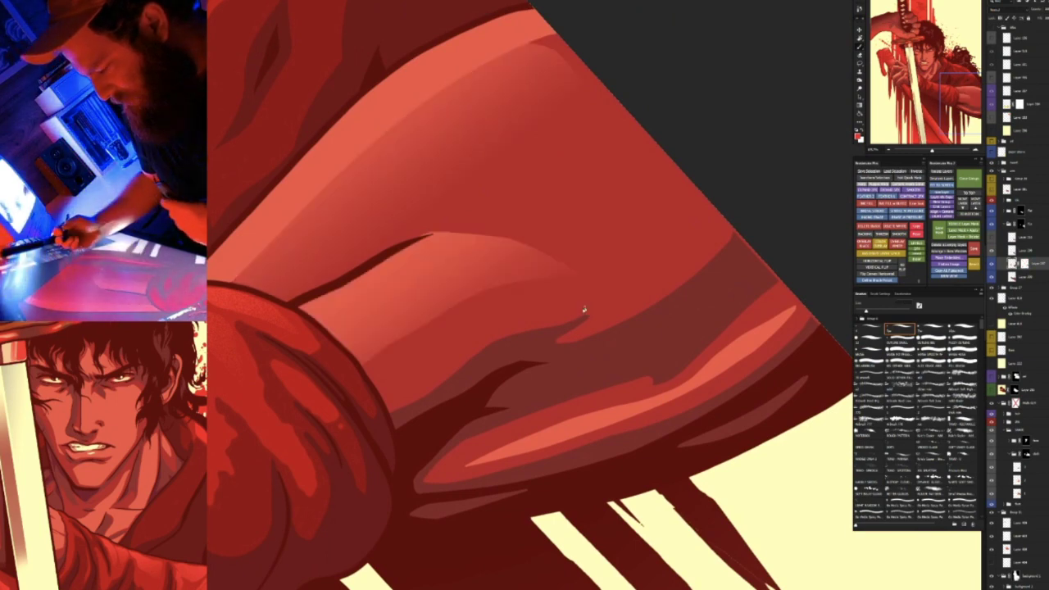
Outline the pointed inner highlight between the dark crease and the wrapped sleeve with a Lasso selection
{"action": "key", "text": "r"}
{"action": "left_click_drag", "start_coordinate": [602, 370], "coordinate": [636, 313]}
{"action": "left_click_drag", "start_coordinate": [576, 374], "coordinate": [607, 268]}
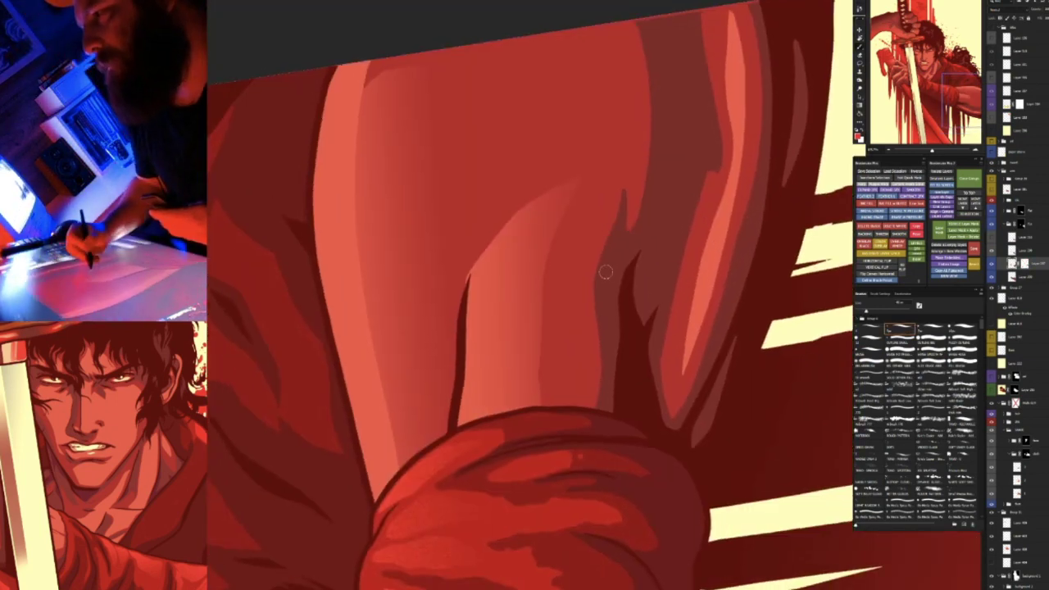
{"action": "key", "text": "l"}
{"action": "key", "text": "r"}
{"action": "mouse_move", "coordinate": [584, 144]}
{"action": "left_mouse_down"}
{"action": "mouse_move", "coordinate": [536, 145]}
{"action": "mouse_move", "coordinate": [544, 178]}
{"action": "mouse_move", "coordinate": [569, 180]}
{"action": "mouse_move", "coordinate": [580, 86]}
{"action": "left_mouse_up"}
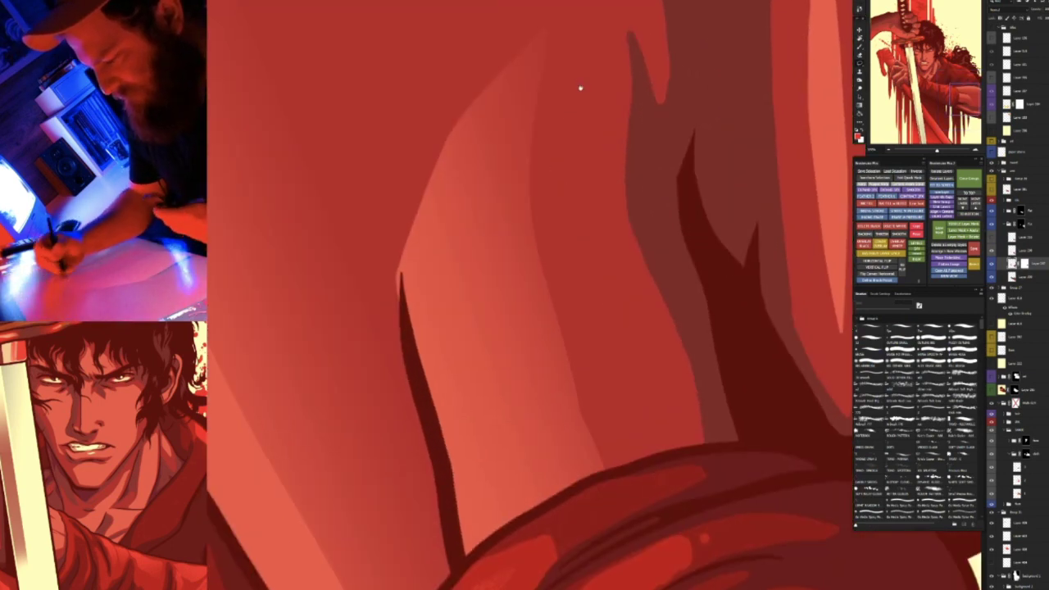
{"action": "left_click_drag", "start_coordinate": [548, 32], "coordinate": [457, 135]}
{"action": "key", "text": "ctrl+z"}
{"action": "key", "text": "r"}
{"action": "mouse_move", "coordinate": [509, 38]}
{"action": "left_mouse_down"}
{"action": "mouse_move", "coordinate": [451, 53]}
{"action": "mouse_move", "coordinate": [373, 86]}
{"action": "mouse_move", "coordinate": [413, 89]}
{"action": "mouse_move", "coordinate": [381, 203]}
{"action": "mouse_move", "coordinate": [396, 330]}
{"action": "mouse_move", "coordinate": [415, 379]}
{"action": "mouse_move", "coordinate": [469, 445]}
{"action": "mouse_move", "coordinate": [629, 548]}
{"action": "mouse_move", "coordinate": [693, 483]}
{"action": "mouse_move", "coordinate": [690, 444]}
{"action": "mouse_move", "coordinate": [498, 243]}
{"action": "mouse_move", "coordinate": [415, 71]}
{"action": "left_mouse_up"}
{"action": "mouse_move", "coordinate": [482, 230]}
{"action": "left_mouse_down"}
{"action": "mouse_move", "coordinate": [412, 152]}
{"action": "mouse_move", "coordinate": [394, 116]}
{"action": "mouse_move", "coordinate": [402, 85]}
{"action": "left_mouse_up"}
{"action": "mouse_move", "coordinate": [372, 313]}
{"action": "left_mouse_down"}
{"action": "mouse_move", "coordinate": [509, 531]}
{"action": "mouse_move", "coordinate": [571, 456]}
{"action": "mouse_move", "coordinate": [537, 381]}
{"action": "mouse_move", "coordinate": [347, 199]}
{"action": "left_mouse_up"}
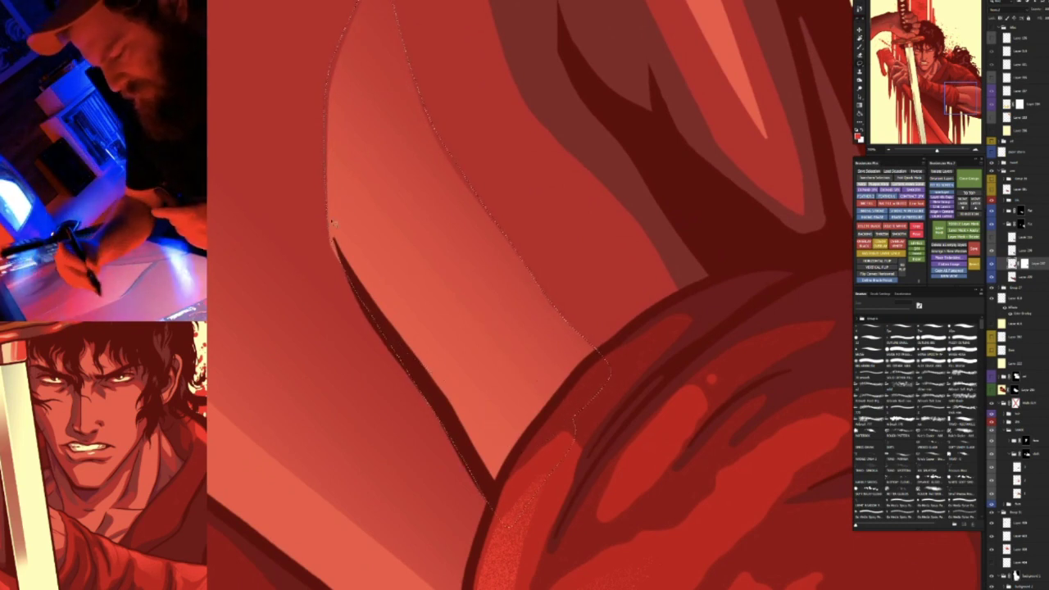
Refine the highlight selection so it follows the dark crease down to the wrapped sleeve
{"action": "mouse_move", "coordinate": [335, 242]}
{"action": "left_mouse_down"}
{"action": "mouse_move", "coordinate": [385, 347]}
{"action": "mouse_move", "coordinate": [469, 440]}
{"action": "left_mouse_up"}
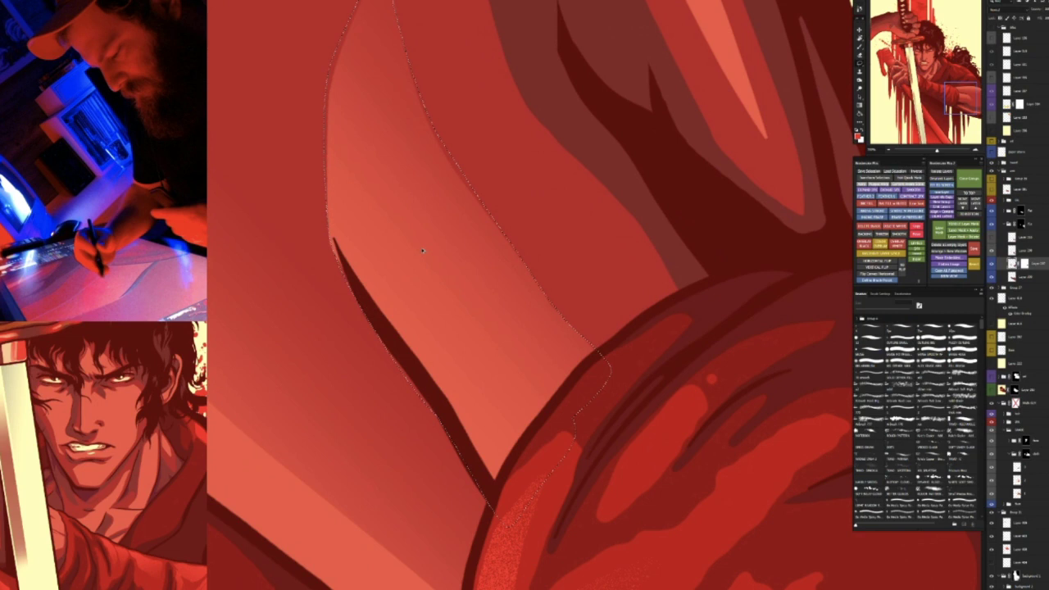
{"action": "mouse_move", "coordinate": [339, 251]}
{"action": "left_mouse_down"}
{"action": "mouse_move", "coordinate": [381, 335]}
{"action": "mouse_move", "coordinate": [473, 416]}
{"action": "mouse_move", "coordinate": [465, 395]}
{"action": "left_mouse_up"}
{"action": "left_click_drag", "start_coordinate": [480, 469], "coordinate": [461, 463]}
{"action": "mouse_move", "coordinate": [337, 202]}
{"action": "left_mouse_down"}
{"action": "mouse_move", "coordinate": [435, 404]}
{"action": "mouse_move", "coordinate": [351, 351]}
{"action": "mouse_move", "coordinate": [339, 326]}
{"action": "left_mouse_up"}
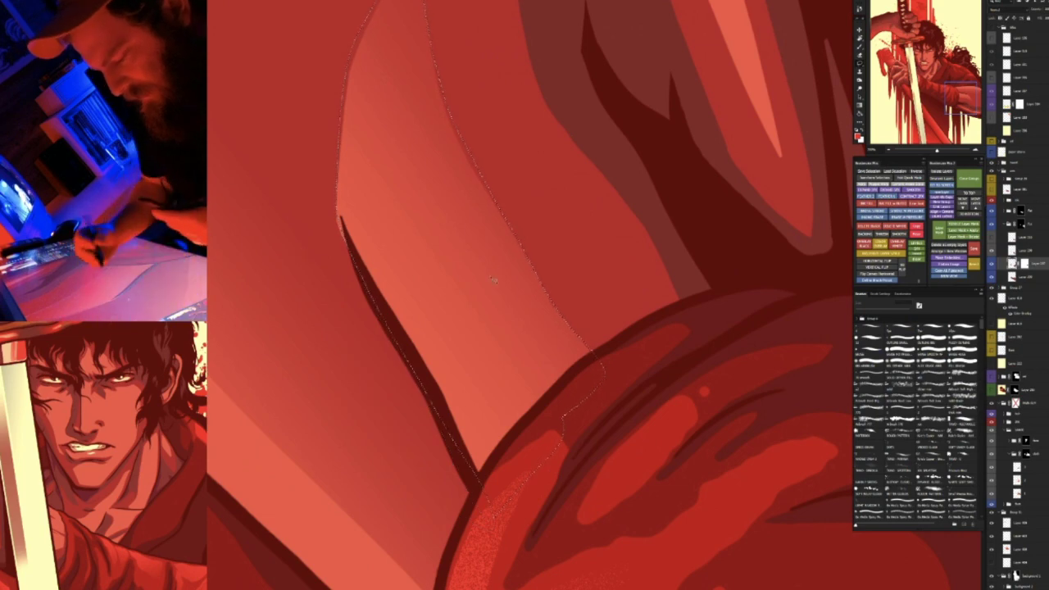
{"action": "mouse_move", "coordinate": [493, 287]}
{"action": "left_mouse_down"}
{"action": "mouse_move", "coordinate": [484, 290]}
{"action": "mouse_move", "coordinate": [487, 255]}
{"action": "mouse_move", "coordinate": [491, 274]}
{"action": "left_mouse_up"}
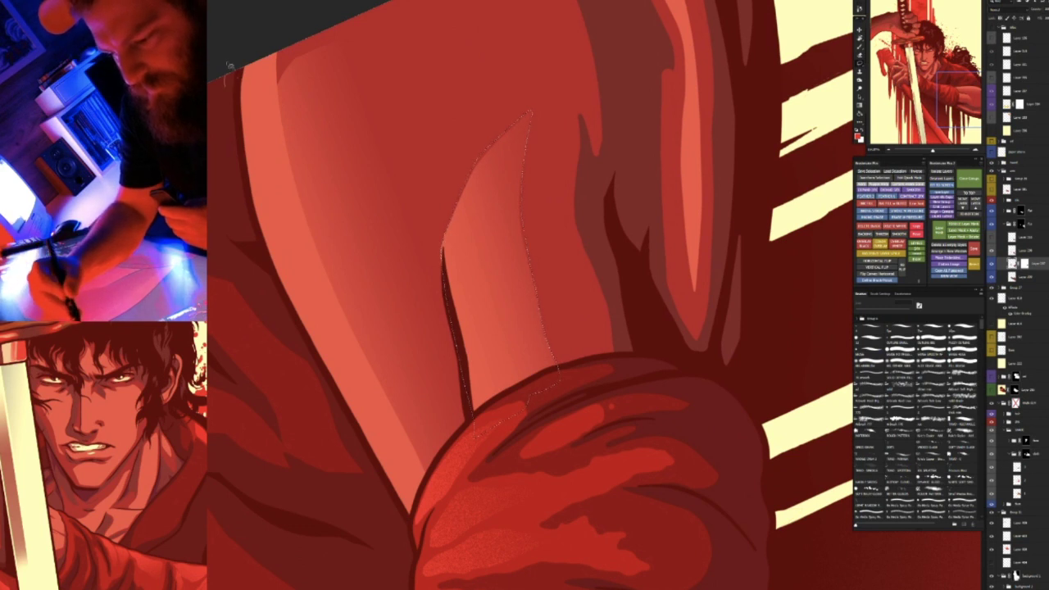
Add the long lit band along the arm's outer edge to the selection
{"action": "left_click_drag", "start_coordinate": [300, 199], "coordinate": [380, 391]}
{"action": "mouse_move", "coordinate": [436, 487]}
{"action": "left_mouse_down"}
{"action": "mouse_move", "coordinate": [448, 518]}
{"action": "mouse_move", "coordinate": [417, 547]}
{"action": "mouse_move", "coordinate": [303, 385]}
{"action": "mouse_move", "coordinate": [226, 82]}
{"action": "left_mouse_up"}
{"action": "key", "text": "Escape"}
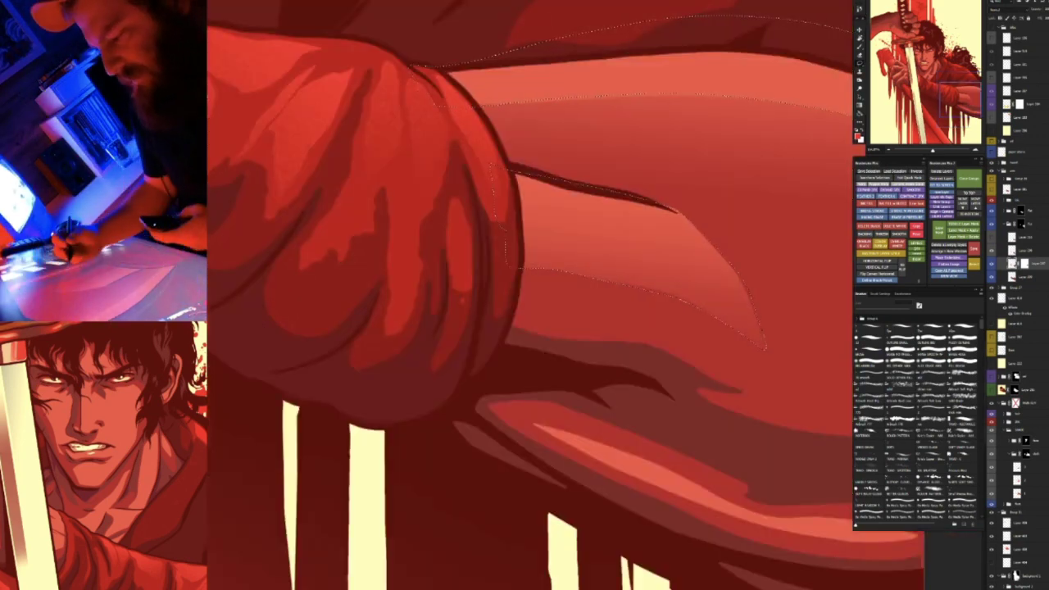
Disable the shading layer's mask and turn the selected highlight shapes on the arm into flat light red
{"action": "left_click_drag", "start_coordinate": [616, 393], "coordinate": [420, 418]}
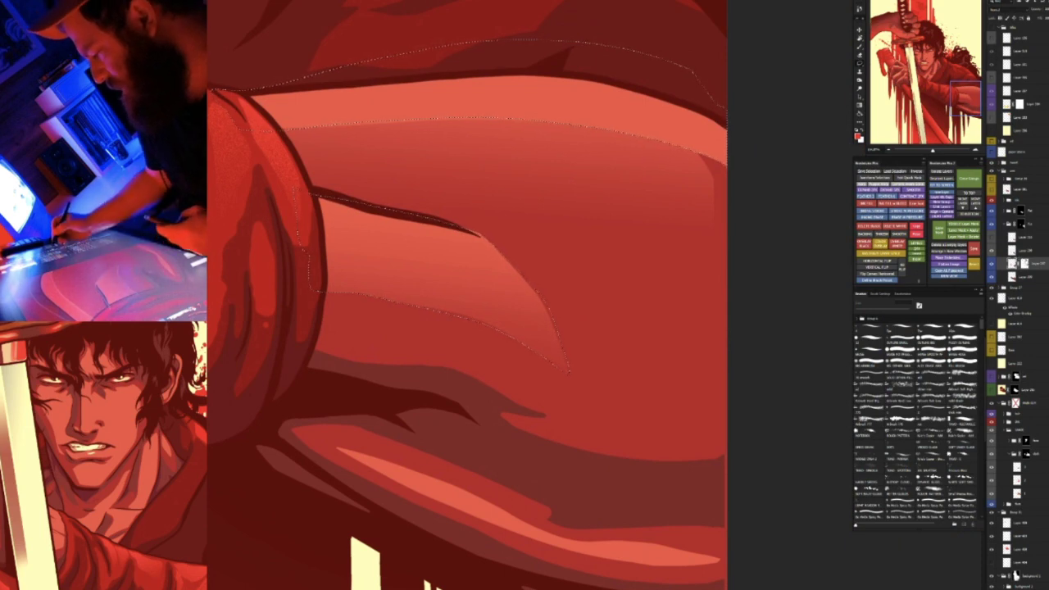
{"action": "right_click", "coordinate": [1024, 264]}
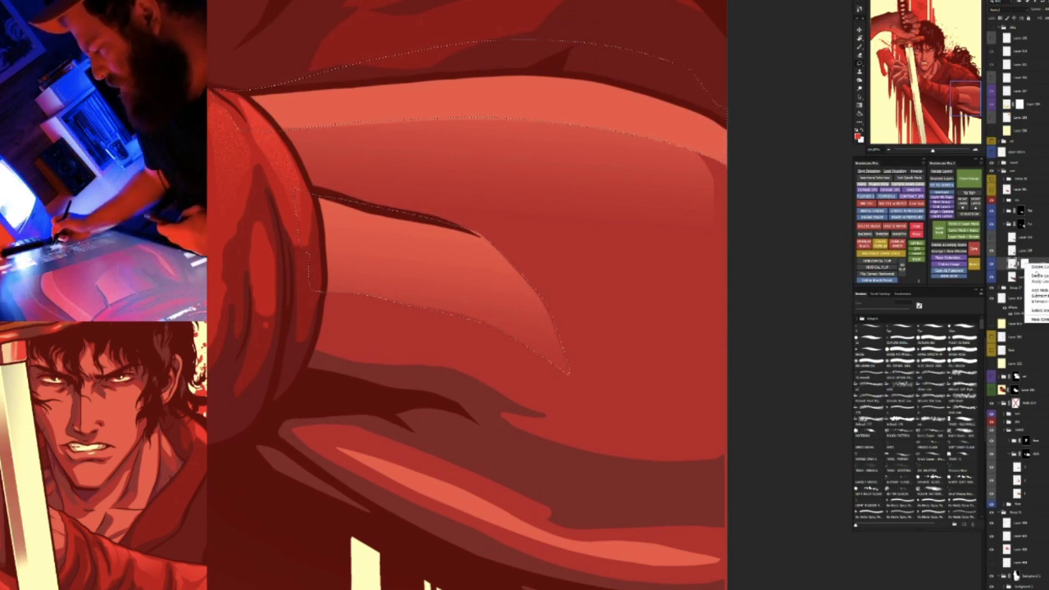
{"action": "left_click", "coordinate": [1034, 270]}
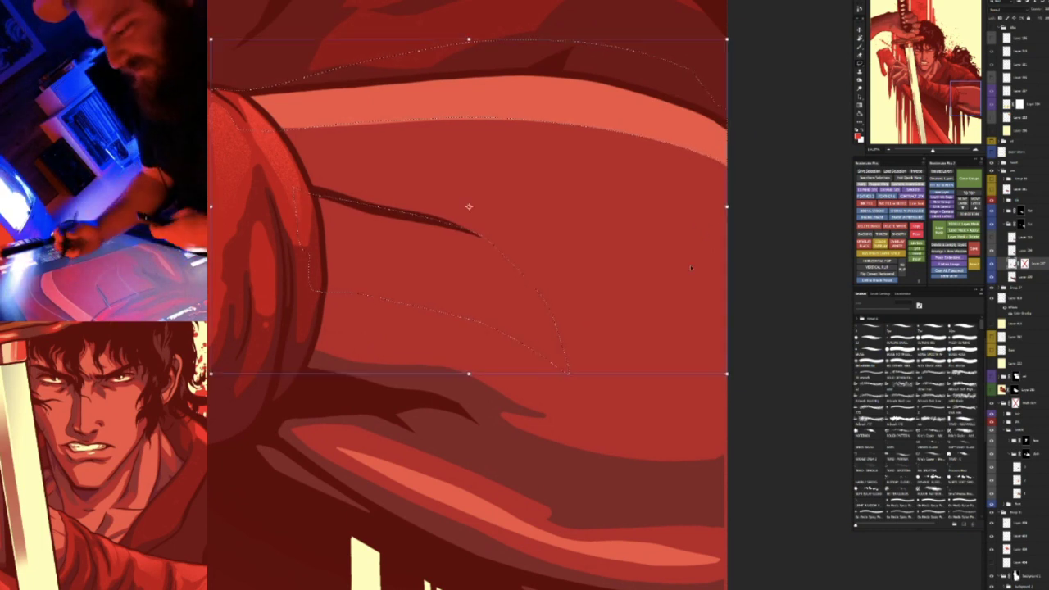
{"action": "key", "text": "v"}
{"action": "key", "text": "alt+BackSpace"}
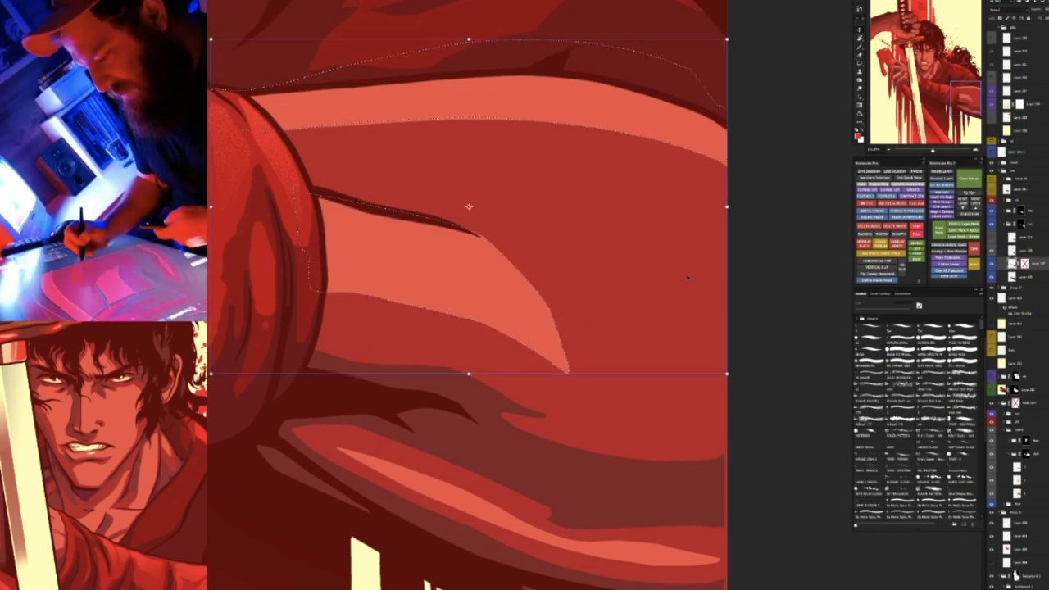
Try a darker red brush stroke over the arm's upper lit band, undo it and invert the selection
{"action": "key", "text": "b"}
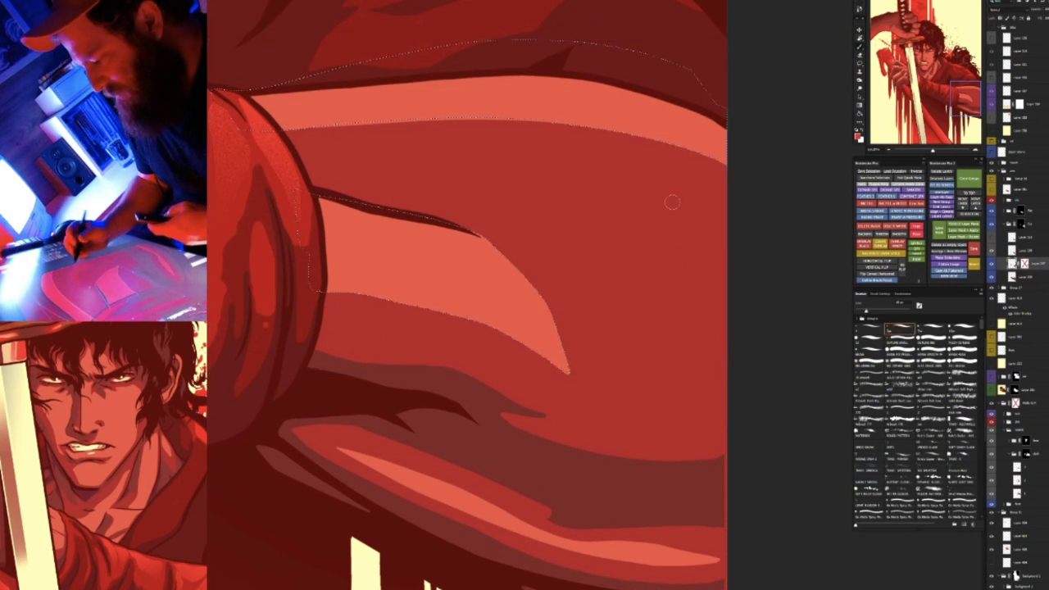
{"action": "left_click", "coordinate": [516, 131]}
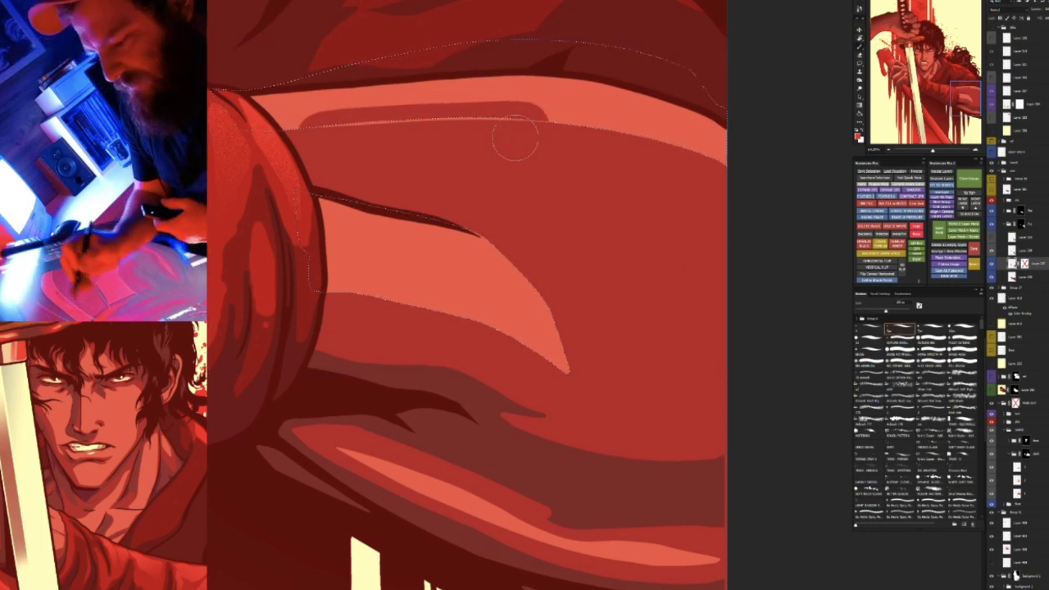
{"action": "key", "text": "ctrl+z"}
{"action": "right_click", "coordinate": [549, 106]}
{"action": "left_click", "coordinate": [566, 119]}
{"action": "key", "text": "b"}
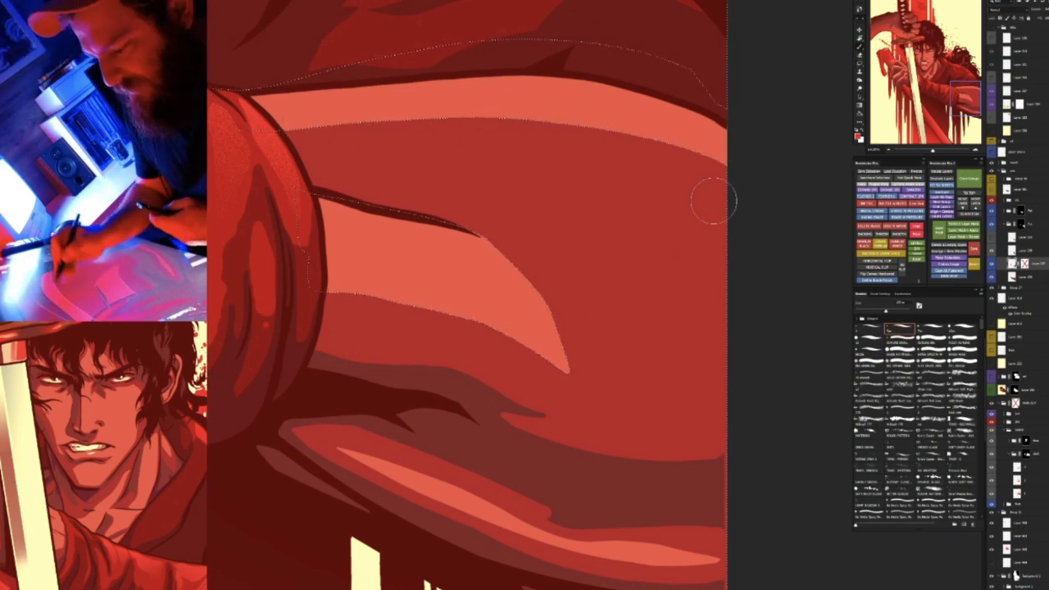
Examine the flat highlight shapes on the bare arm, first within the wider composition and again up close
{"action": "key", "text": "r"}
{"action": "left_click_drag", "start_coordinate": [456, 199], "coordinate": [571, 305]}
{"action": "mouse_move", "coordinate": [611, 422]}
{"action": "left_mouse_down"}
{"action": "mouse_move", "coordinate": [677, 342]}
{"action": "mouse_move", "coordinate": [593, 303]}
{"action": "mouse_move", "coordinate": [615, 319]}
{"action": "left_mouse_up"}
{"action": "left_click_drag", "start_coordinate": [690, 368], "coordinate": [604, 326]}
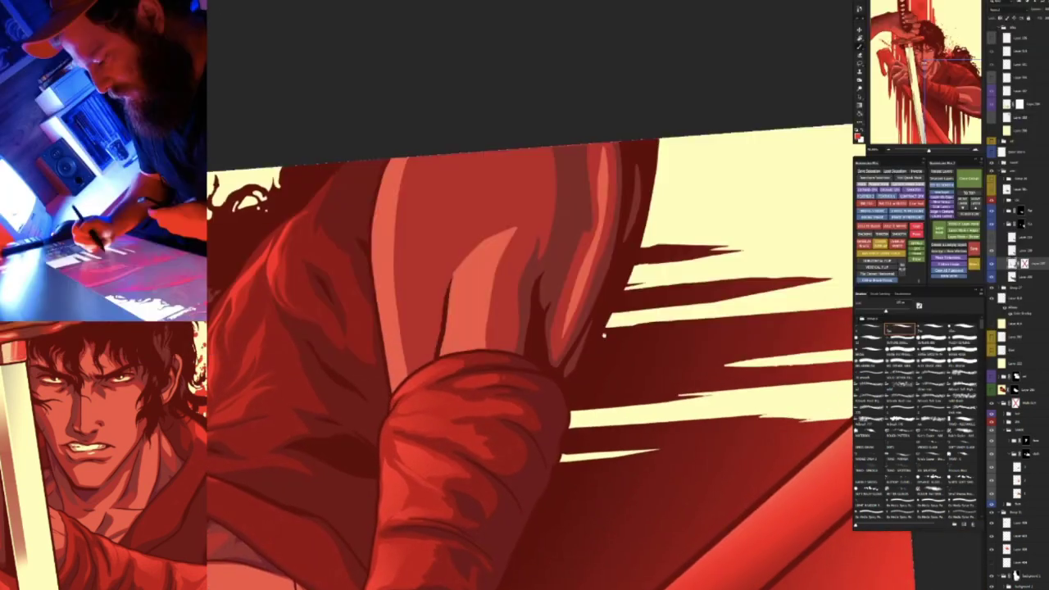
{"action": "key", "text": "Escape"}
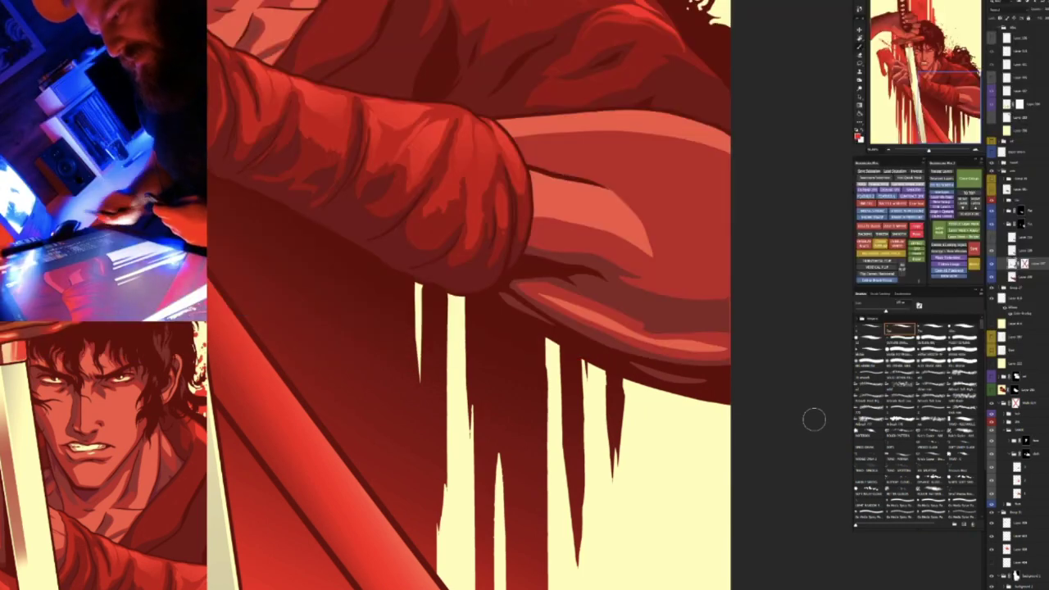
{"action": "key", "text": "r"}
{"action": "mouse_move", "coordinate": [731, 321]}
{"action": "left_mouse_down"}
{"action": "mouse_move", "coordinate": [702, 211]}
{"action": "mouse_move", "coordinate": [620, 125]}
{"action": "mouse_move", "coordinate": [542, 102]}
{"action": "left_mouse_up"}
{"action": "scroll", "coordinate": [581, 230], "scroll_direction": "up", "scroll_amount": 1}
{"action": "scroll", "coordinate": [581, 230], "scroll_direction": "up", "scroll_amount": 1}
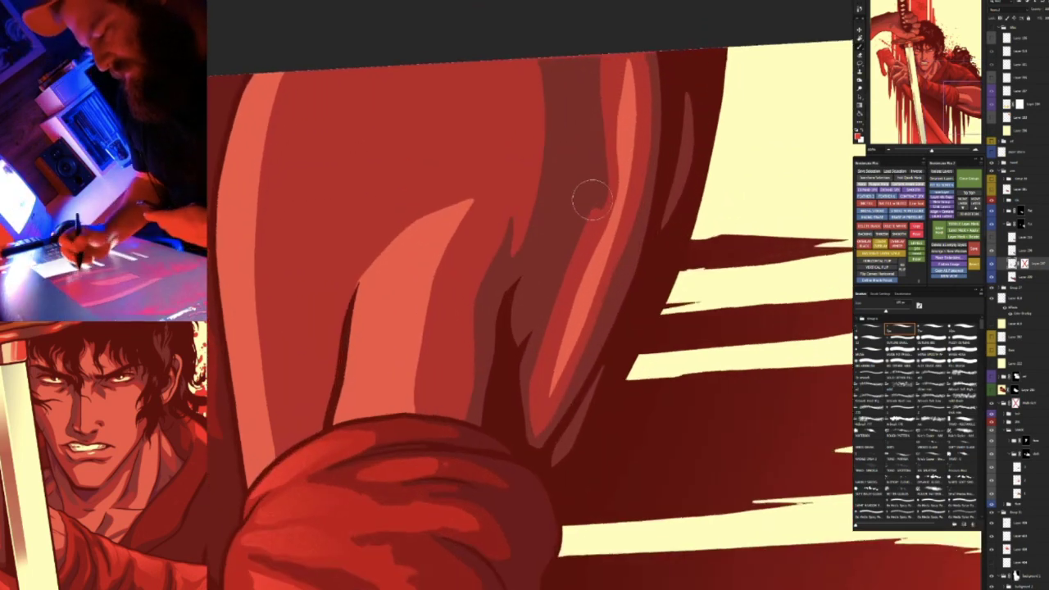
Shrink the brush and refine the outer edge and pointed tip of the light red highlight in the middle of the bare arm
{"action": "key", "text": "r"}
{"action": "left_click_drag", "start_coordinate": [480, 339], "coordinate": [493, 350]}
{"action": "scroll", "coordinate": [369, 303], "scroll_direction": "up", "scroll_amount": 2}
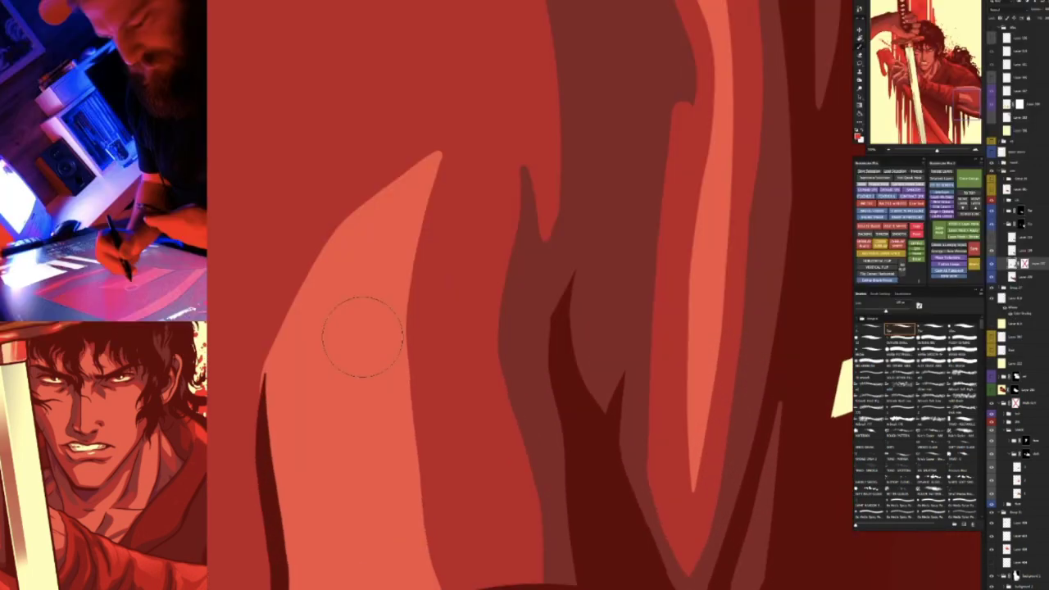
{"action": "left_click_drag", "start_coordinate": [356, 333], "coordinate": [478, 234]}
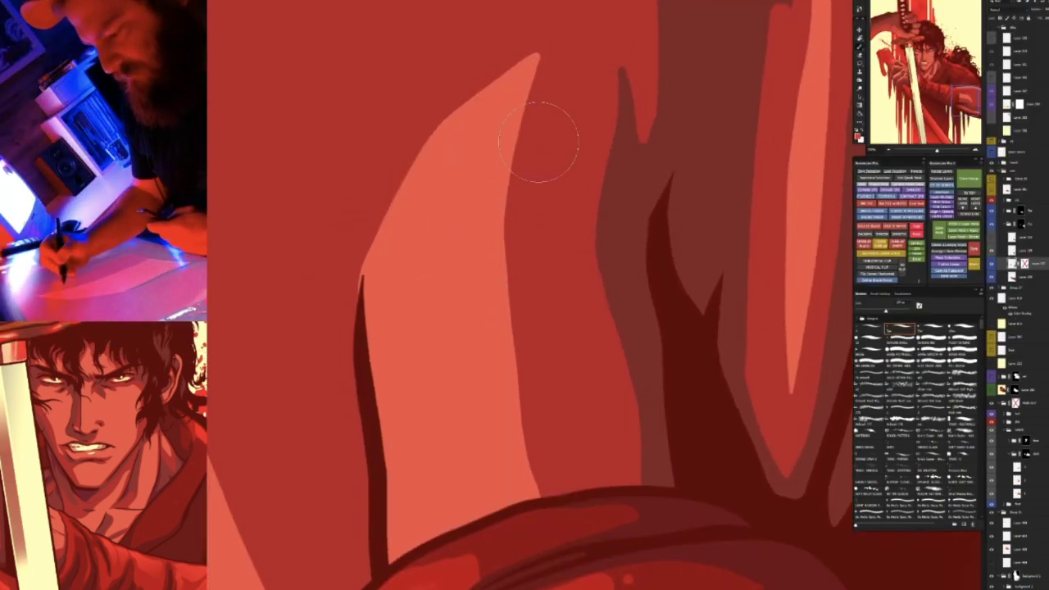
{"action": "key", "text": "["}
{"action": "key", "text": "["}
{"action": "key", "text": "["}
{"action": "key", "text": "["}
{"action": "key", "text": "["}
{"action": "key", "text": "["}
{"action": "key", "text": "bracketleft"}
{"action": "key", "text": "bracketleft"}
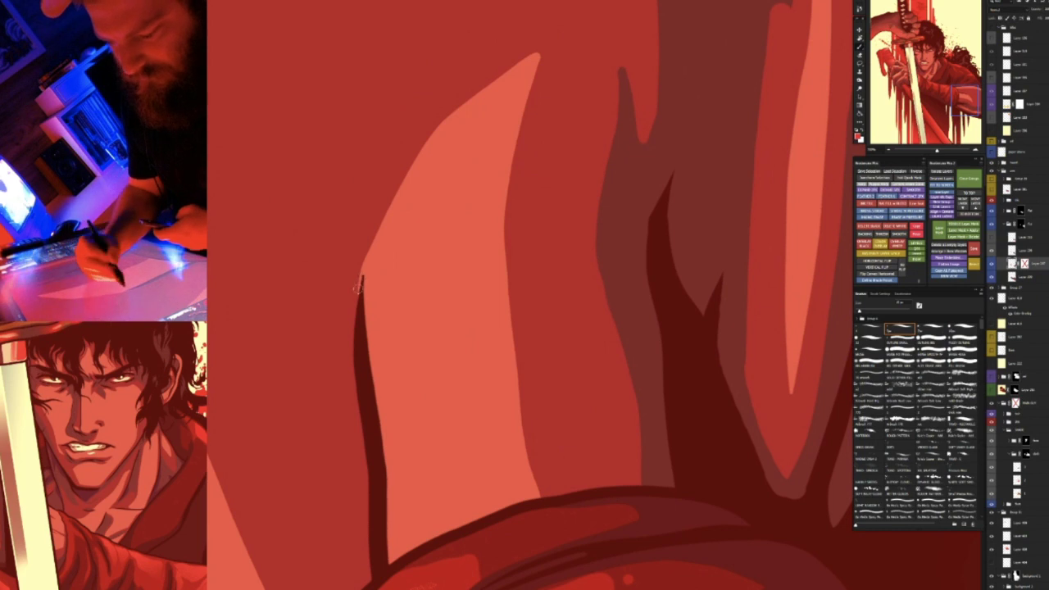
{"action": "left_click_drag", "start_coordinate": [459, 83], "coordinate": [317, 180]}
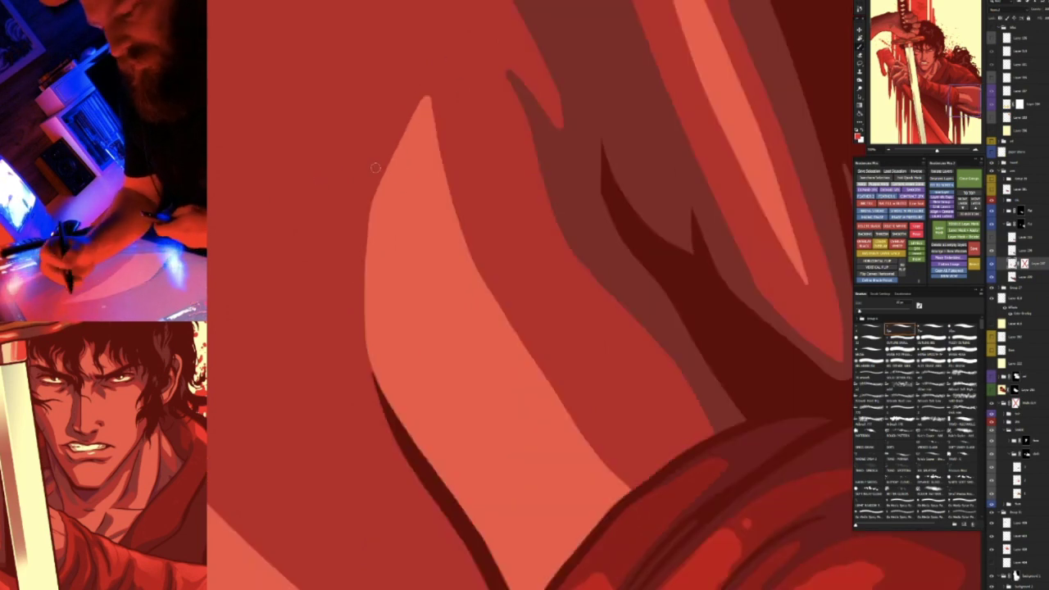
{"action": "left_click_drag", "start_coordinate": [372, 184], "coordinate": [360, 347]}
{"action": "left_click_drag", "start_coordinate": [537, 266], "coordinate": [438, 285]}
{"action": "left_click_drag", "start_coordinate": [336, 121], "coordinate": [373, 279]}
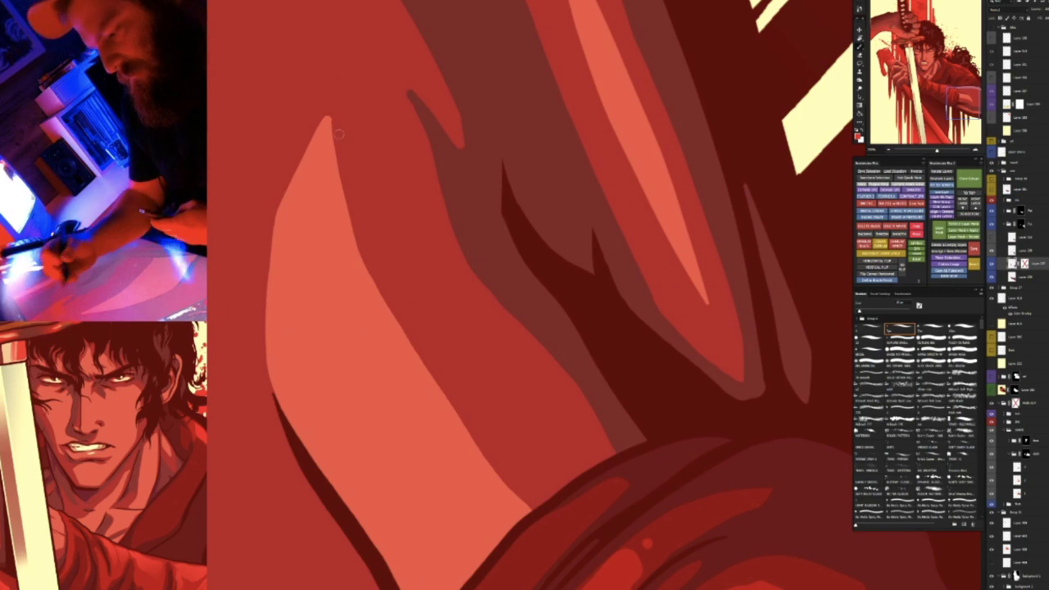
{"action": "left_click_drag", "start_coordinate": [333, 112], "coordinate": [336, 130]}
Check the arm within the whole poster and delete the disabled mask from its highlight layer
{"action": "key", "text": "Escape"}
{"action": "key", "text": "ctrl+0"}
{"action": "left_click_drag", "start_coordinate": [722, 278], "coordinate": [696, 278]}
{"action": "left_click_drag", "start_coordinate": [696, 278], "coordinate": [566, 243]}
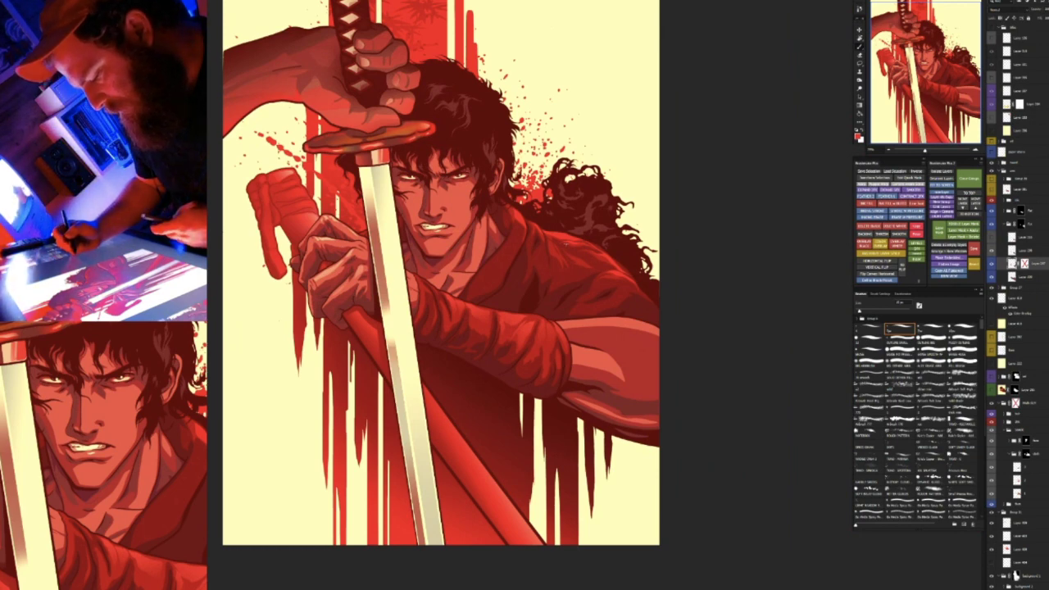
{"action": "left_click_drag", "start_coordinate": [665, 342], "coordinate": [629, 284]}
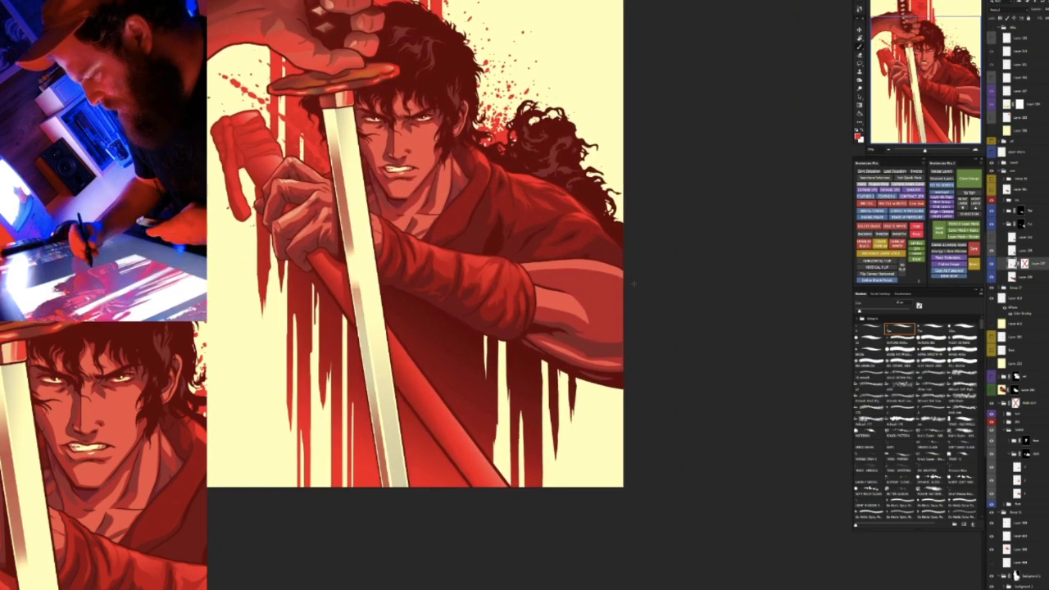
{"action": "right_click", "coordinate": [1024, 263]}
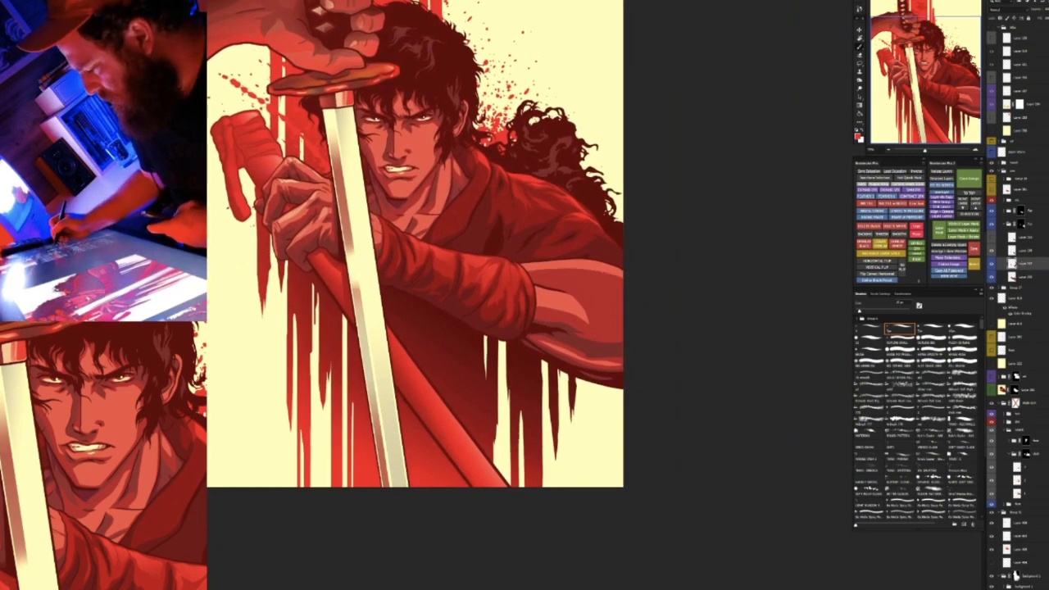
Add a new, empty layer mask to the bare arm's highlight layer
{"action": "scroll", "coordinate": [600, 344], "scroll_direction": "up", "scroll_amount": 3}
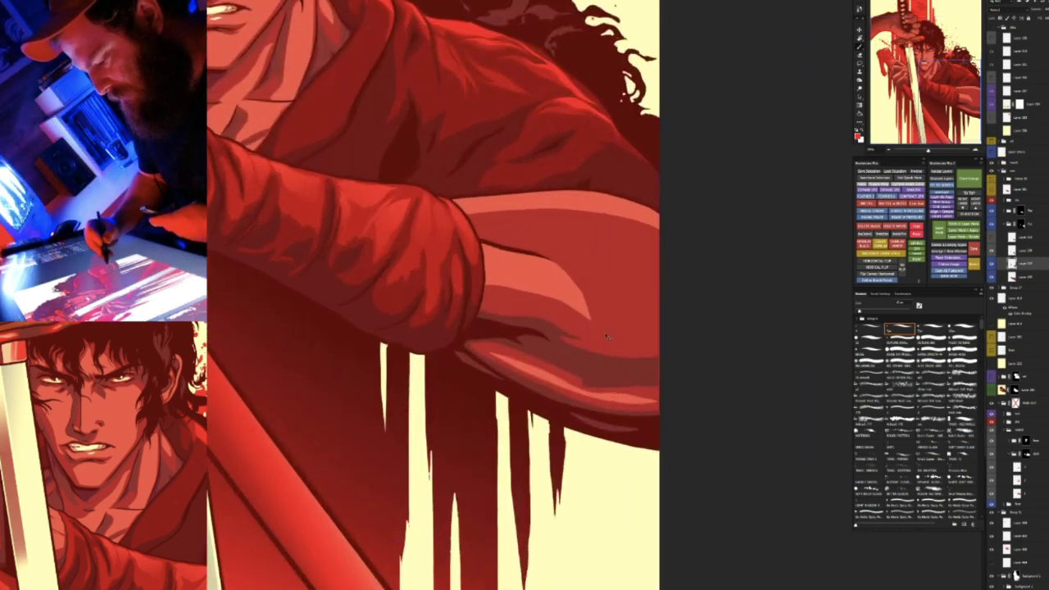
{"action": "scroll", "coordinate": [611, 333], "scroll_direction": "up", "scroll_amount": 4}
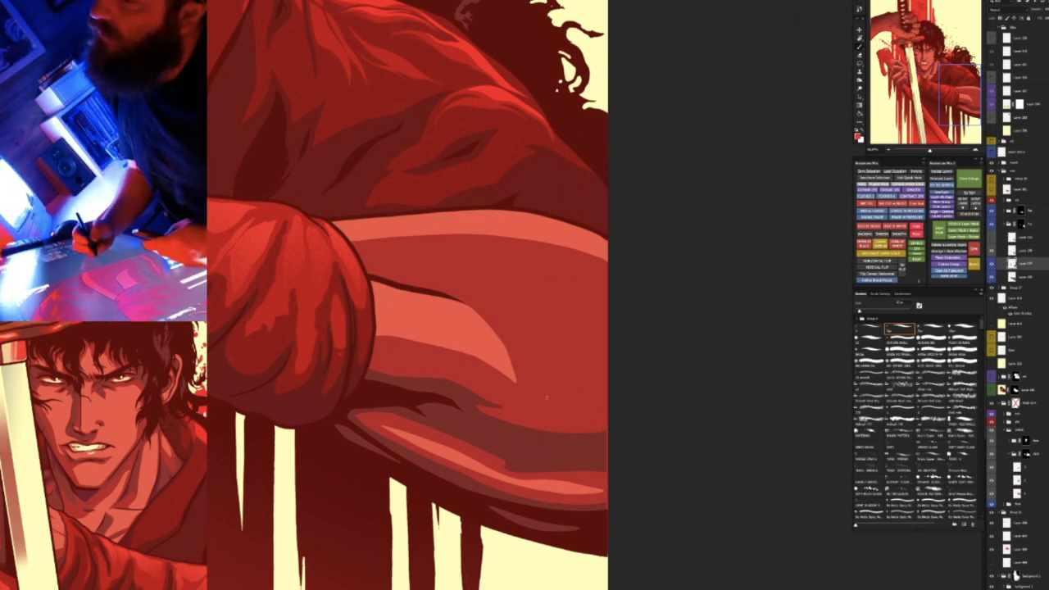
{"action": "left_click_drag", "start_coordinate": [586, 353], "coordinate": [501, 422]}
{"action": "key", "text": "ctrl+plus"}
{"action": "left_click_drag", "start_coordinate": [669, 270], "coordinate": [673, 336]}
{"action": "left_click_drag", "start_coordinate": [636, 263], "coordinate": [541, 405]}
{"action": "left_click_drag", "start_coordinate": [558, 239], "coordinate": [515, 178]}
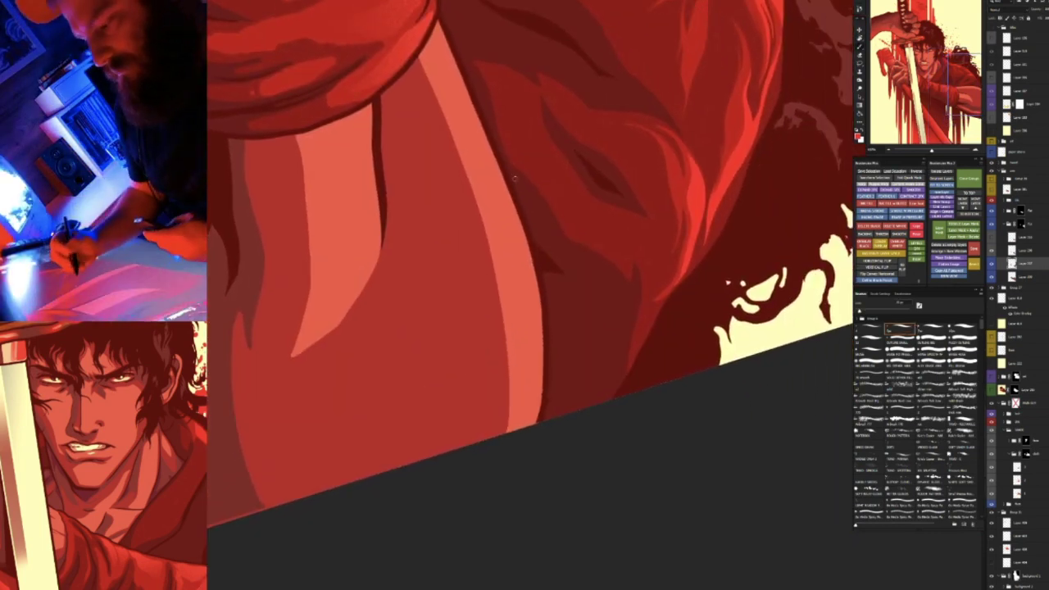
{"action": "key", "text": "ctrl+t"}
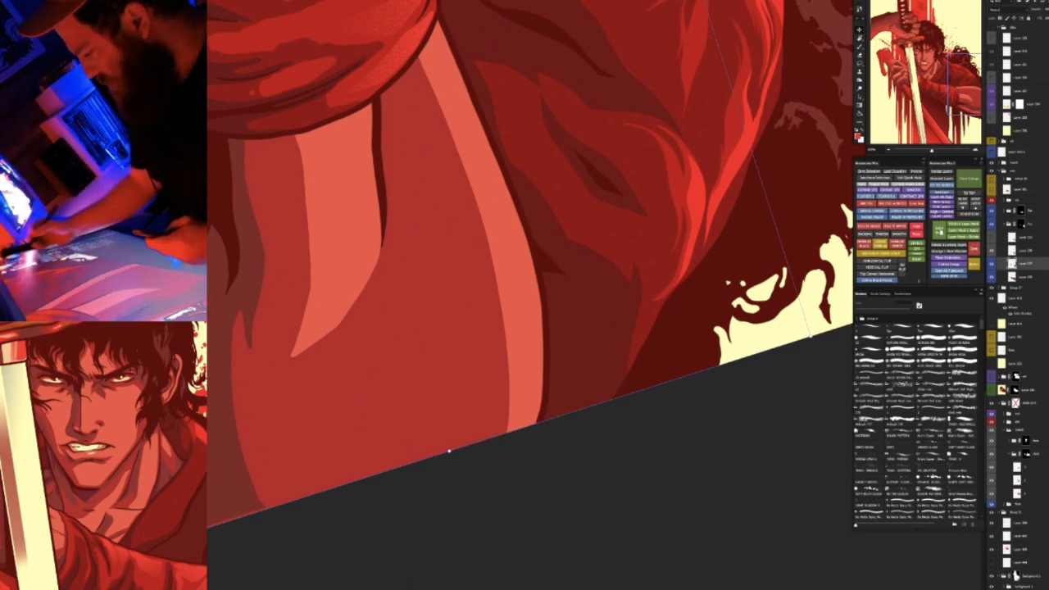
{"action": "left_click", "coordinate": [939, 236]}
{"action": "left_click", "coordinate": [563, 200]}
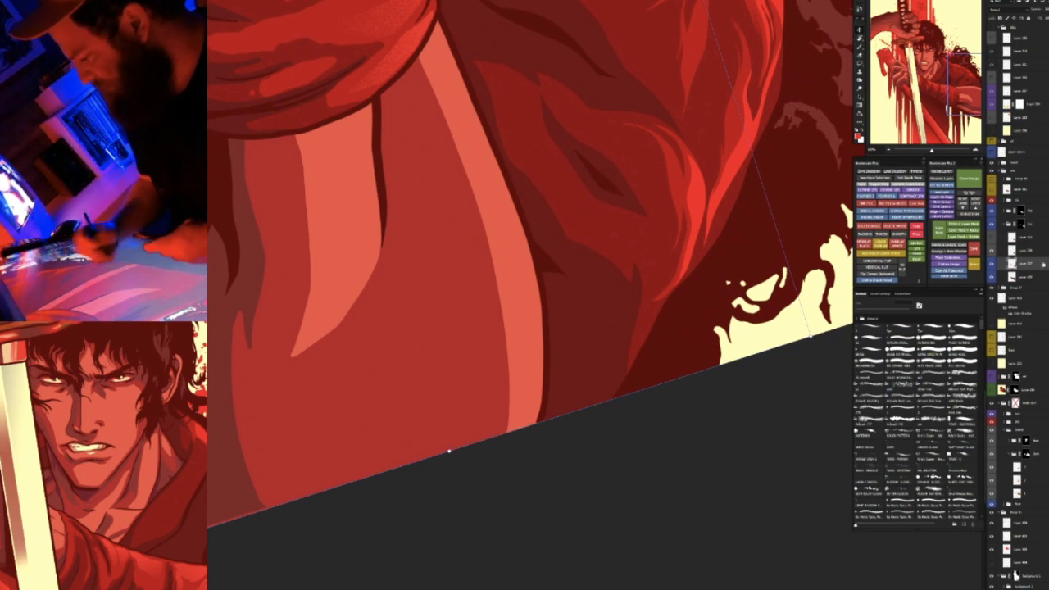
{"action": "left_click", "coordinate": [939, 236]}
Make black the painting colour and select the mid-red area of the bare arm with the Magic Wand
{"action": "key", "text": "b"}
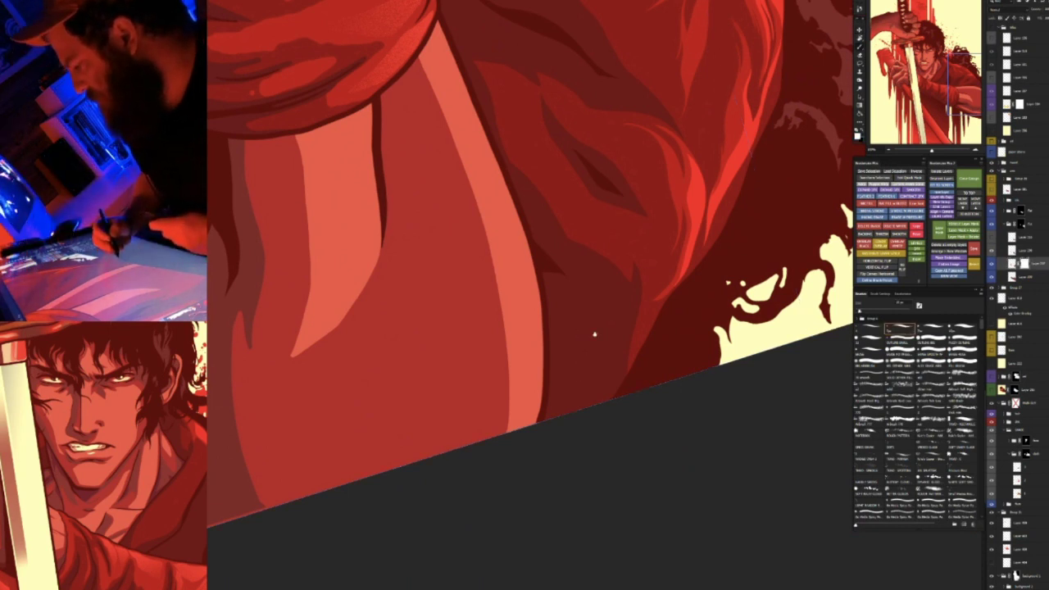
{"action": "left_click_drag", "start_coordinate": [594, 334], "coordinate": [667, 392]}
{"action": "key", "text": "x"}
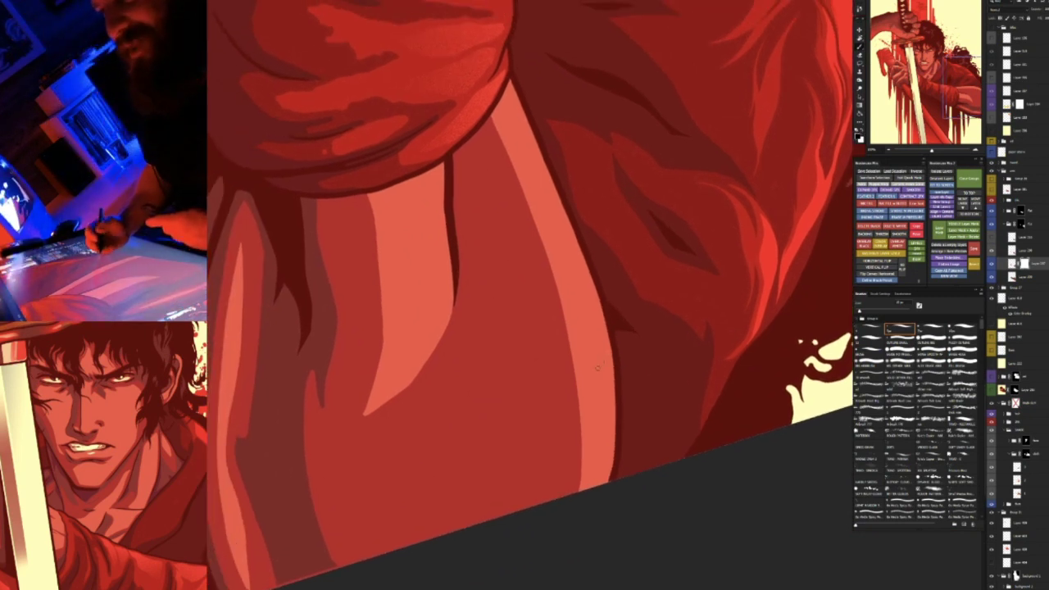
{"action": "scroll", "coordinate": [598, 342], "scroll_direction": "up", "scroll_amount": 1}
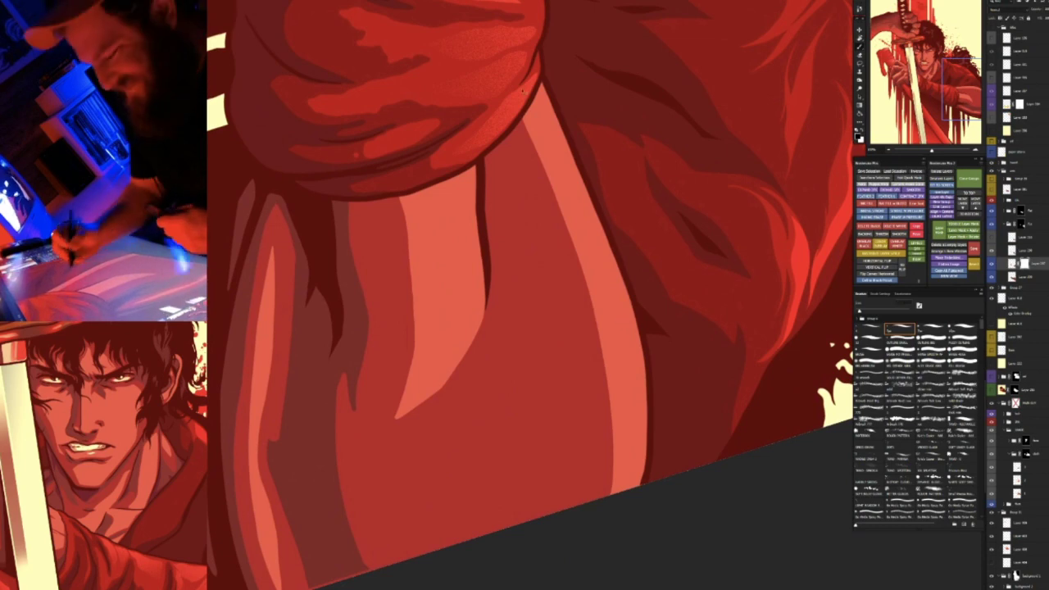
{"action": "key", "text": "l"}
{"action": "key", "text": "w"}
{"action": "left_click", "coordinate": [526, 132]}
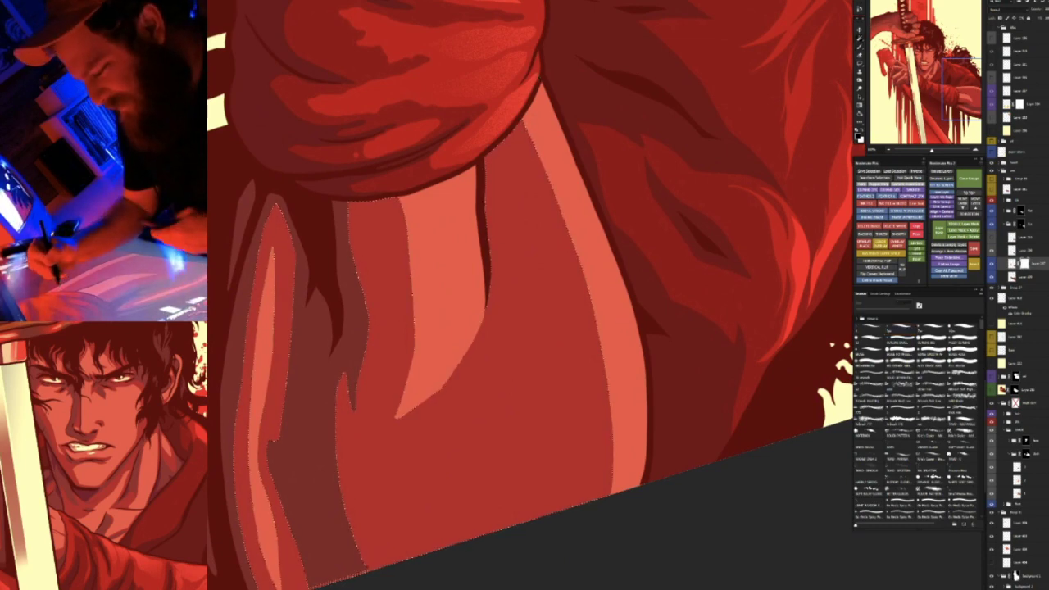
{"action": "key", "text": "r"}
{"action": "left_click_drag", "start_coordinate": [697, 382], "coordinate": [642, 371]}
{"action": "key", "text": "Escape"}
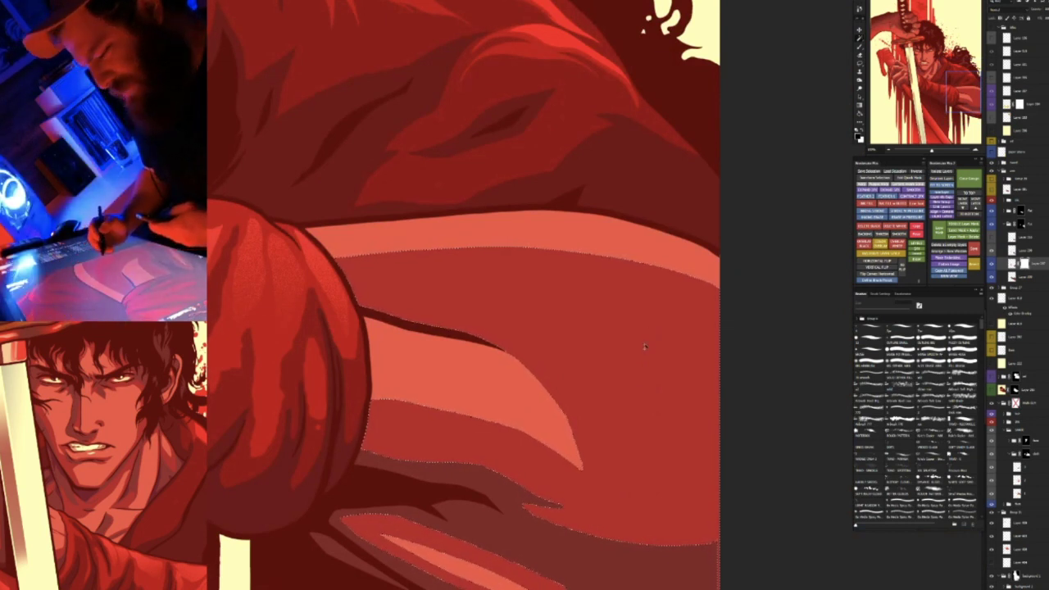
Choose a speckled texture brush for adding grain inside the selected mid-red area of the arm
{"action": "key", "text": "b"}
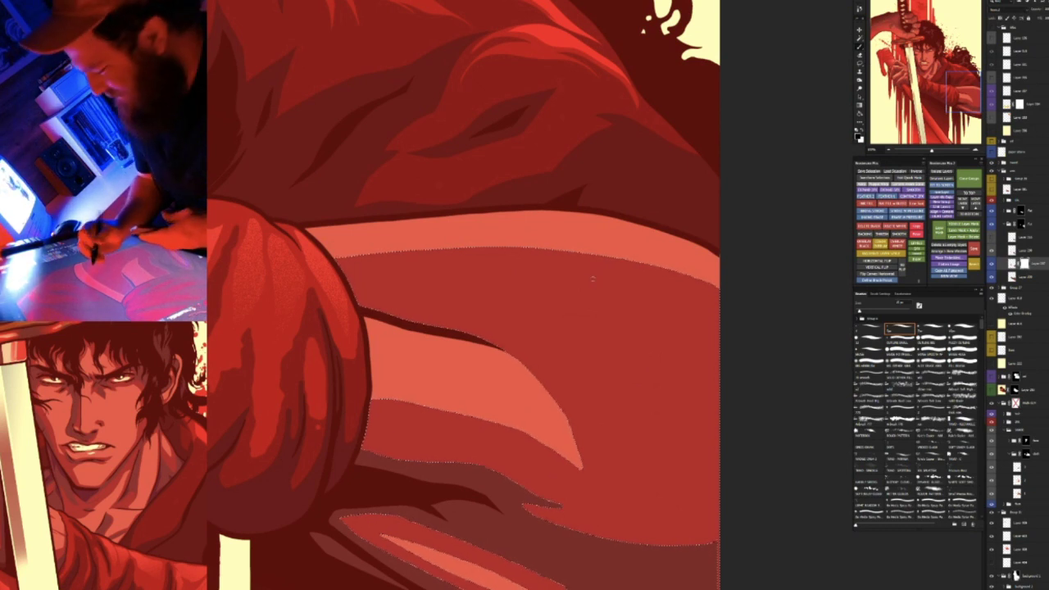
{"action": "left_click", "coordinate": [906, 293]}
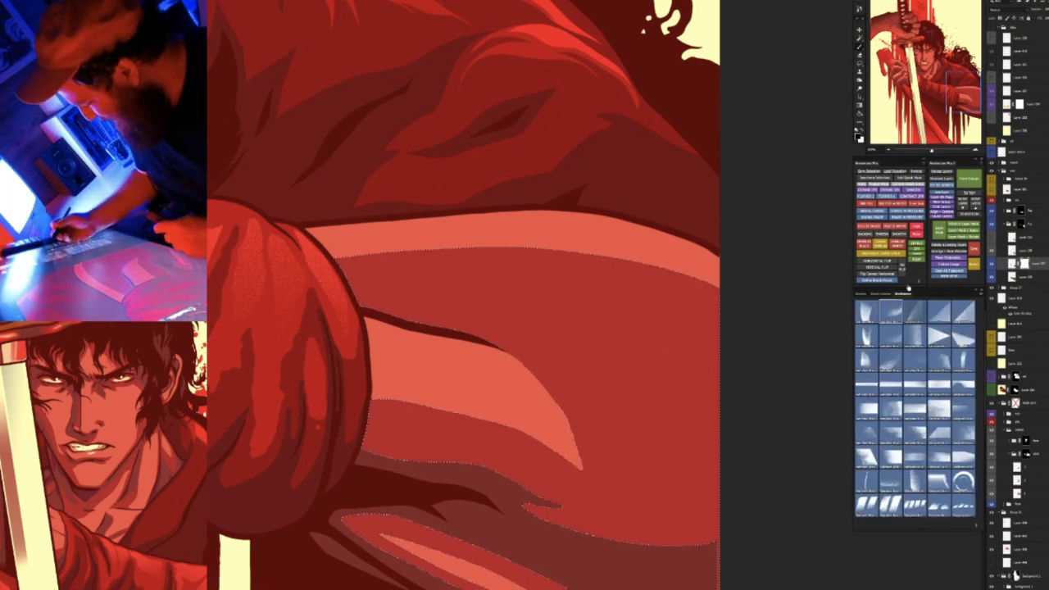
{"action": "left_click", "coordinate": [915, 311]}
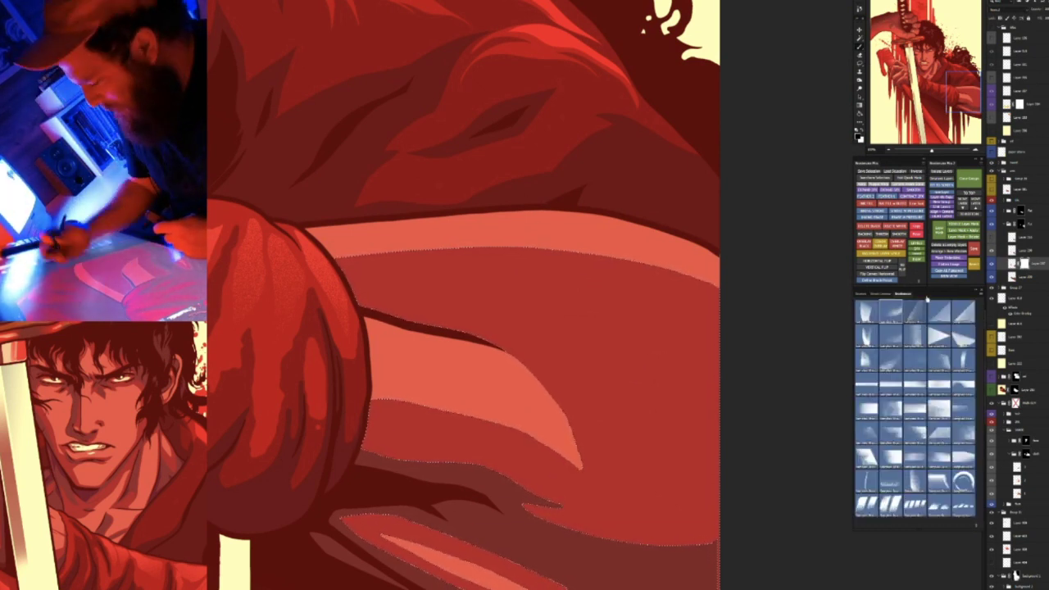
{"action": "left_click", "coordinate": [887, 316]}
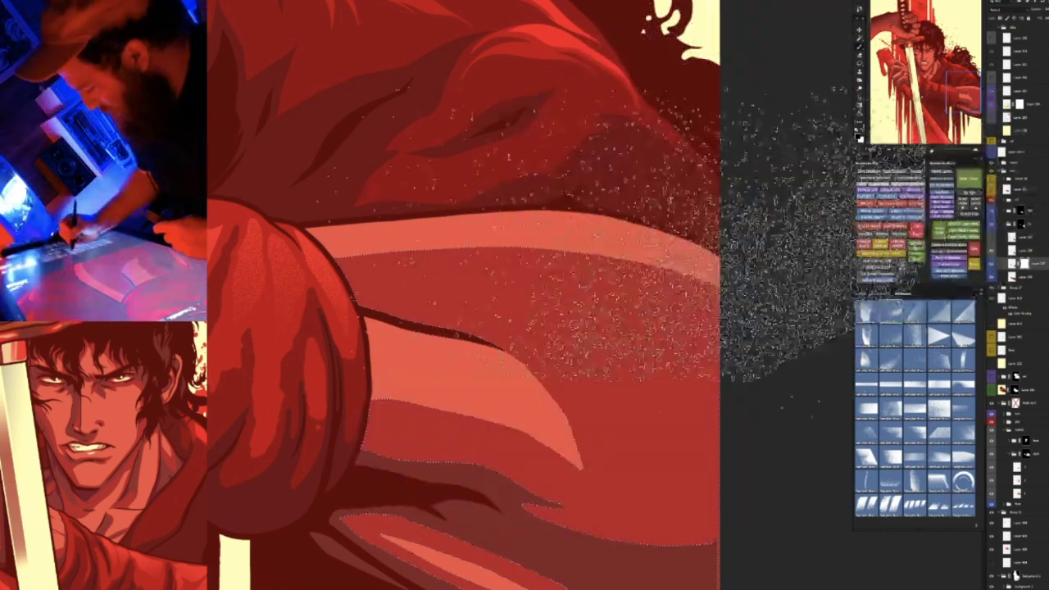
{"action": "key", "text": "ctrl+z"}
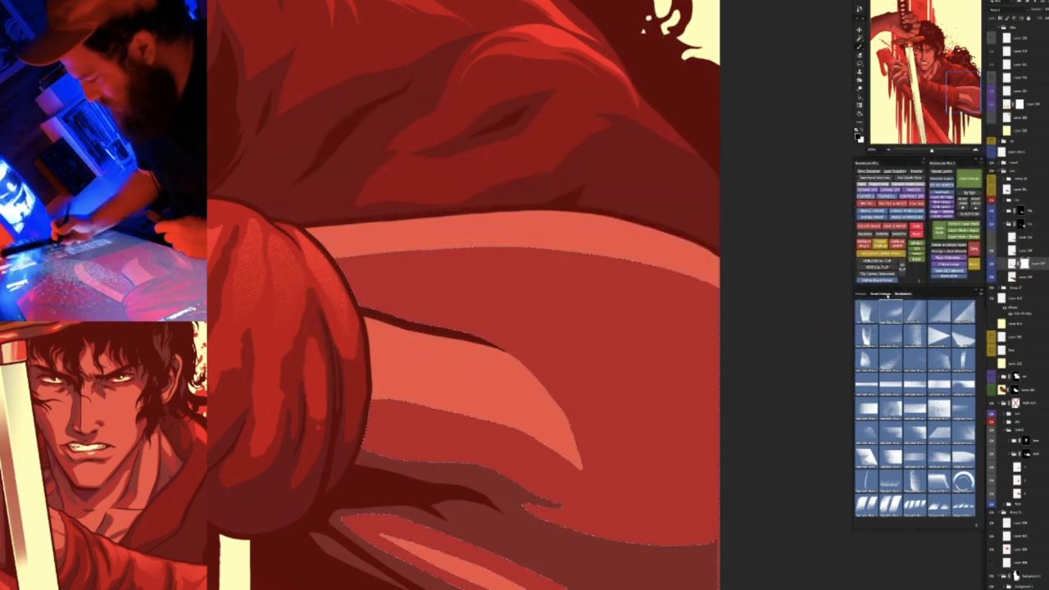
Change the angle control in the speckle brush's shape dynamics and return to the texture brushes
{"action": "left_click", "coordinate": [888, 293]}
{"action": "left_click", "coordinate": [862, 321]}
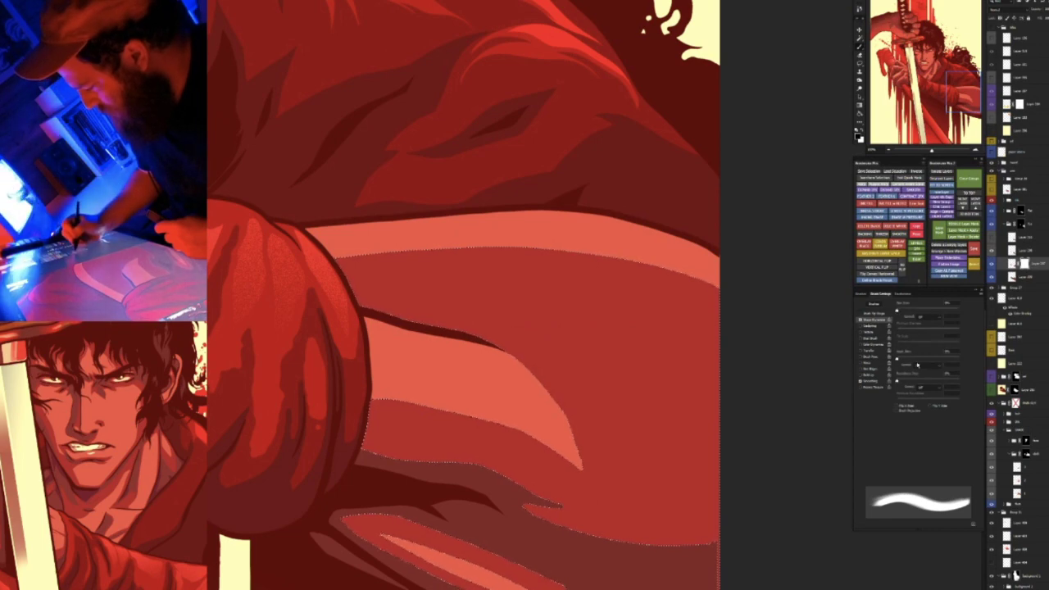
{"action": "left_click", "coordinate": [917, 365]}
{"action": "left_click", "coordinate": [929, 397]}
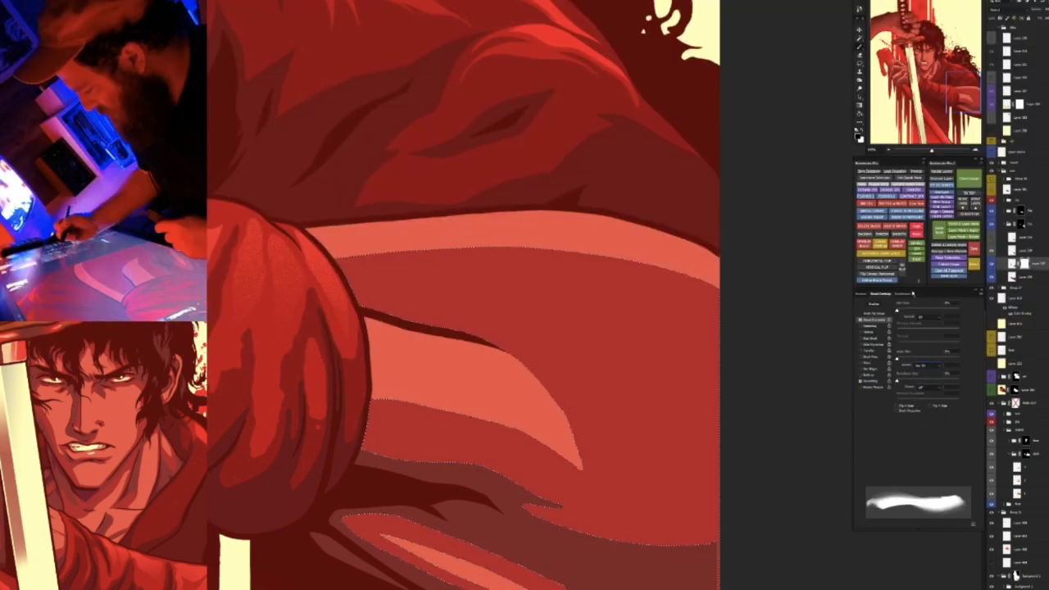
{"action": "left_click", "coordinate": [902, 293]}
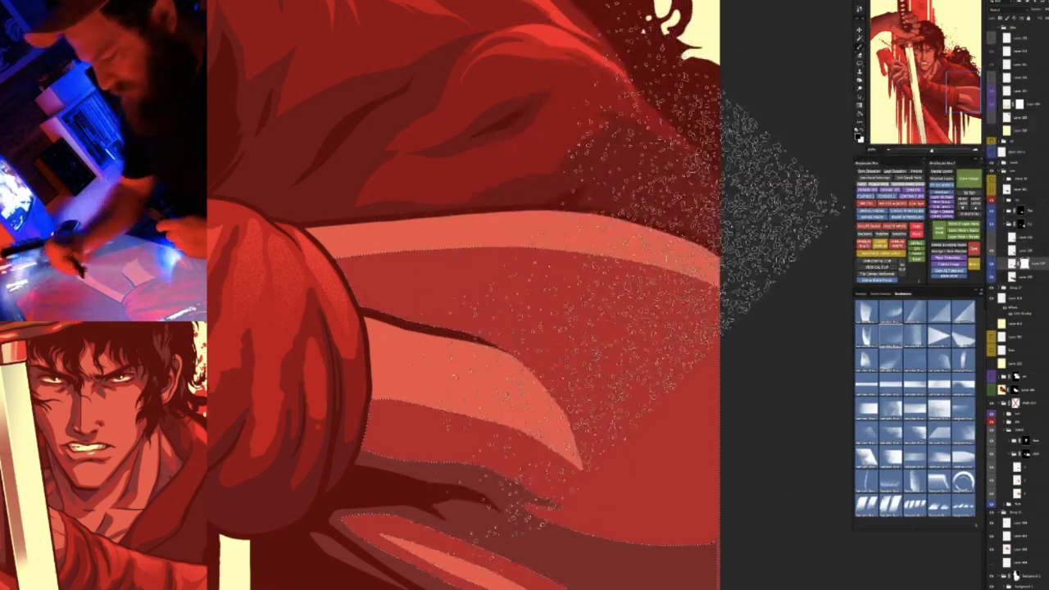
Stipple speckled grain on the layer mask across the upper part of the arm's selected mid-red area
{"action": "key", "text": "ctrl+minus"}
{"action": "key", "text": "ctrl+minus"}
{"action": "key", "text": "ctrl+minus"}
{"action": "key", "text": "ctrl+plus"}
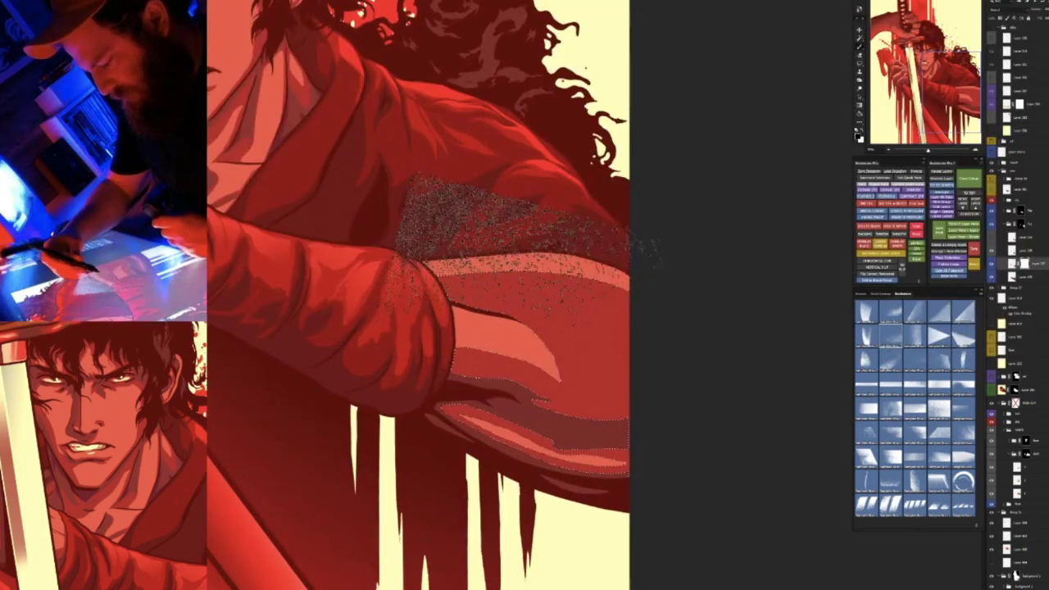
{"action": "key", "text": "r"}
{"action": "left_click_drag", "start_coordinate": [729, 246], "coordinate": [529, 493]}
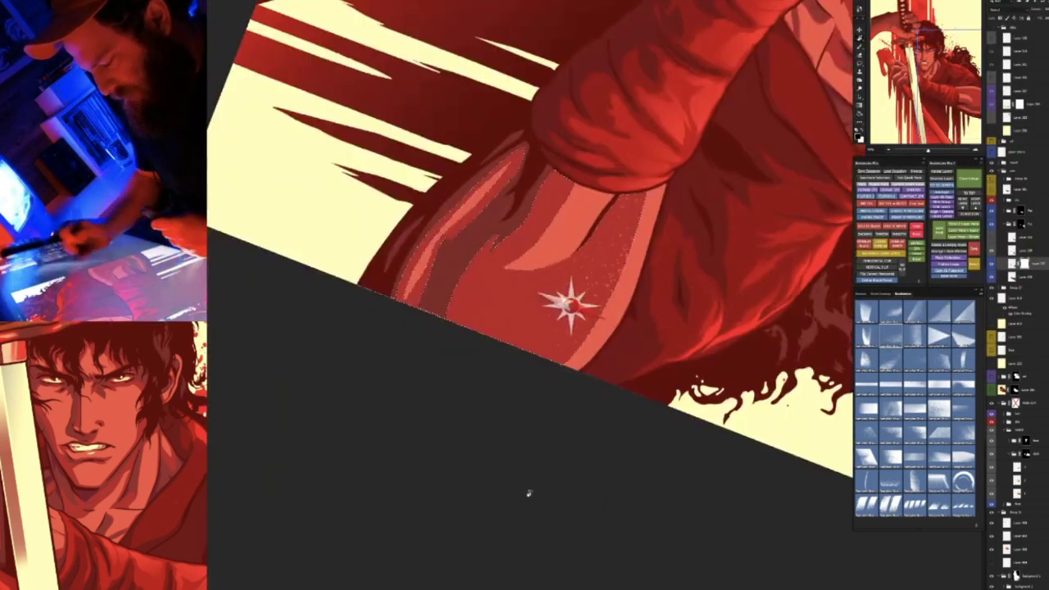
{"action": "key", "text": "Escape"}
{"action": "key", "text": "g"}
{"action": "left_click_drag", "start_coordinate": [531, 256], "coordinate": [538, 348]}
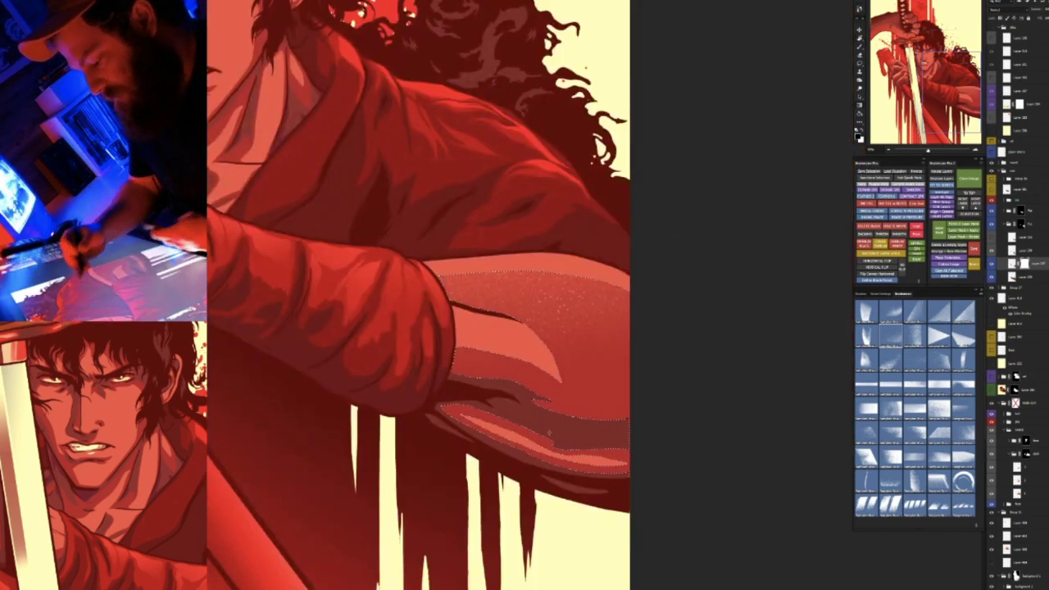
Pick another speckle brush, build up denser grain just below the arm's upper lit band, and check it in the full poster
{"action": "scroll", "coordinate": [599, 340], "scroll_direction": "up", "scroll_amount": 1}
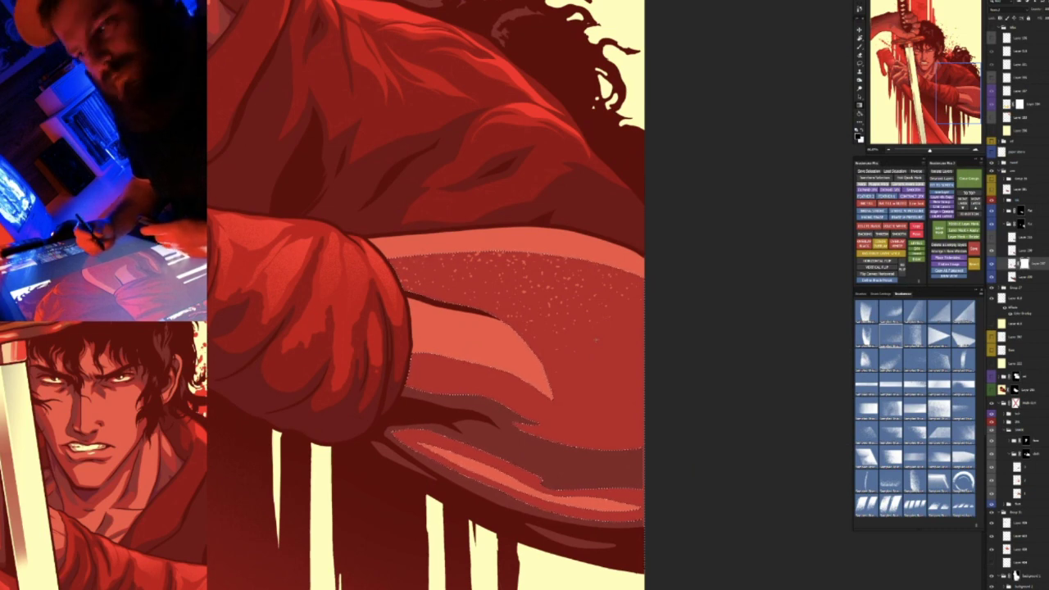
{"action": "left_click", "coordinate": [939, 360]}
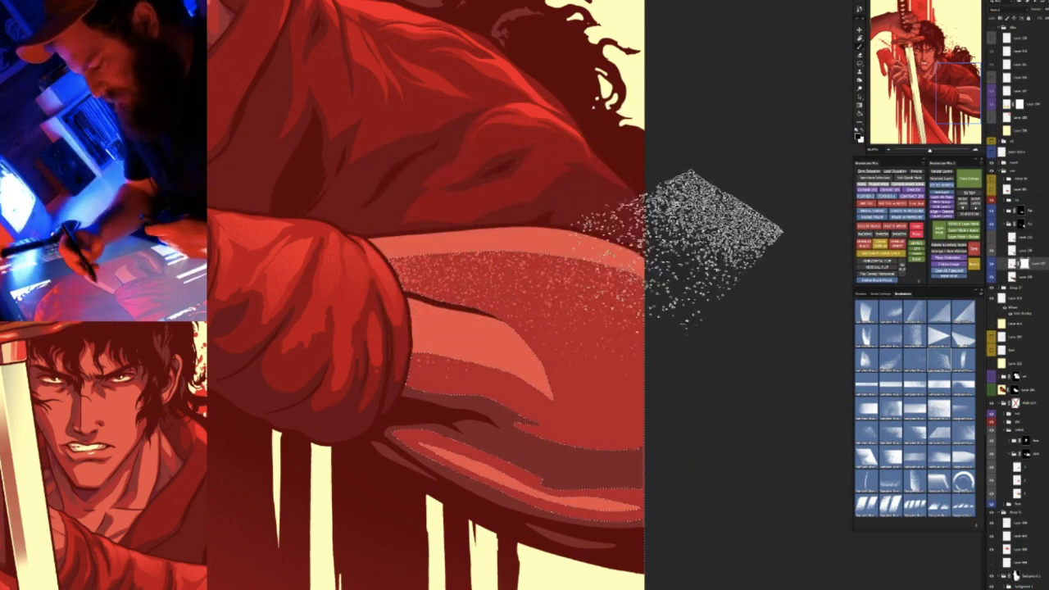
{"action": "key", "text": "ctrl+0"}
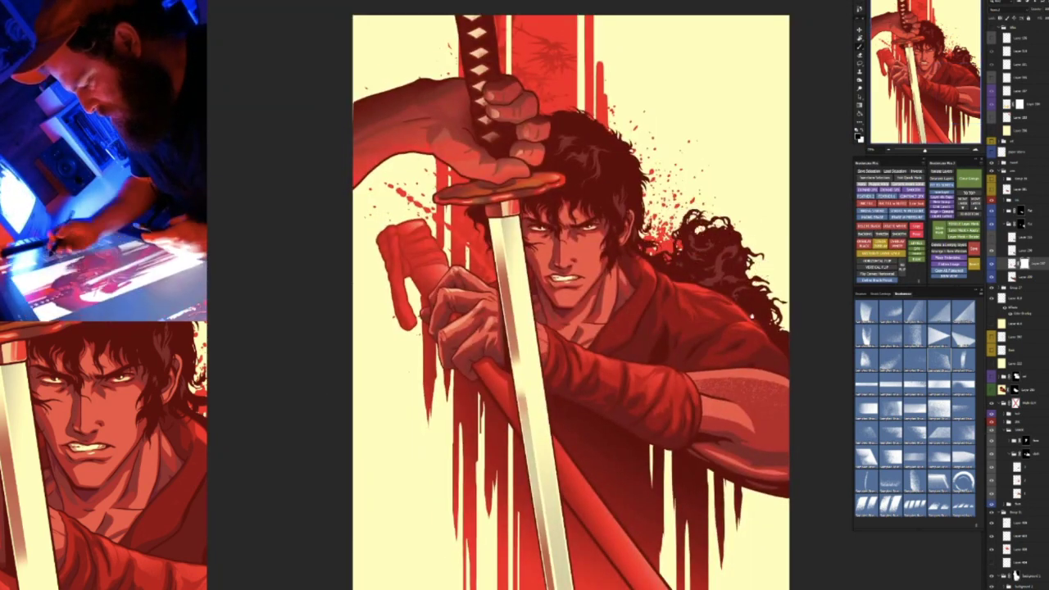
{"action": "left_click_drag", "start_coordinate": [767, 287], "coordinate": [666, 242]}
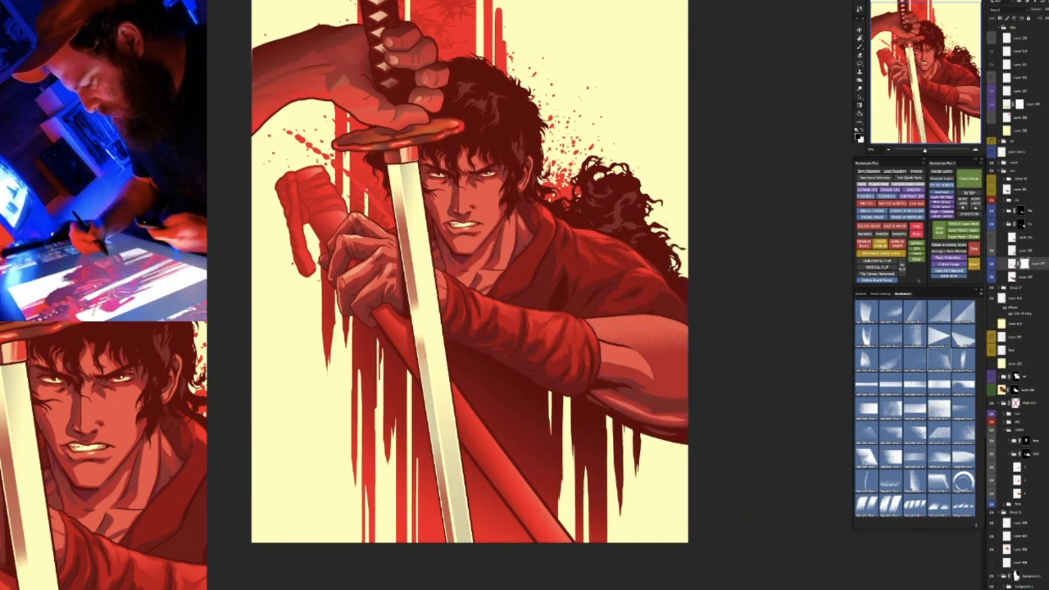
{"action": "scroll", "coordinate": [628, 313], "scroll_direction": "up", "scroll_amount": 5}
{"action": "left_click_drag", "start_coordinate": [583, 354], "coordinate": [735, 365]}
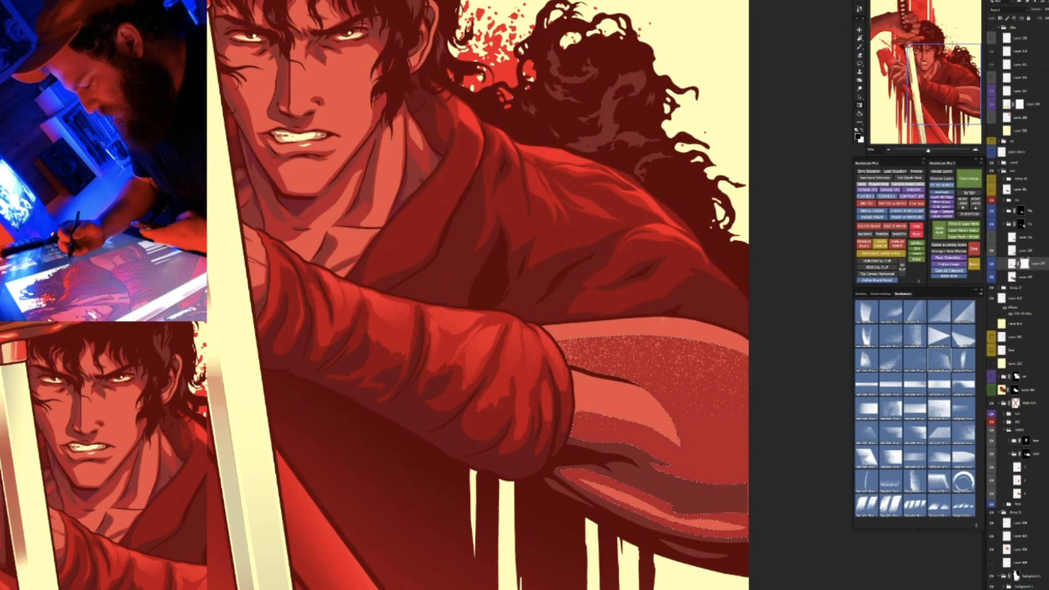
{"action": "left_click_drag", "start_coordinate": [570, 349], "coordinate": [744, 357]}
{"action": "key", "text": "ctrl+0"}
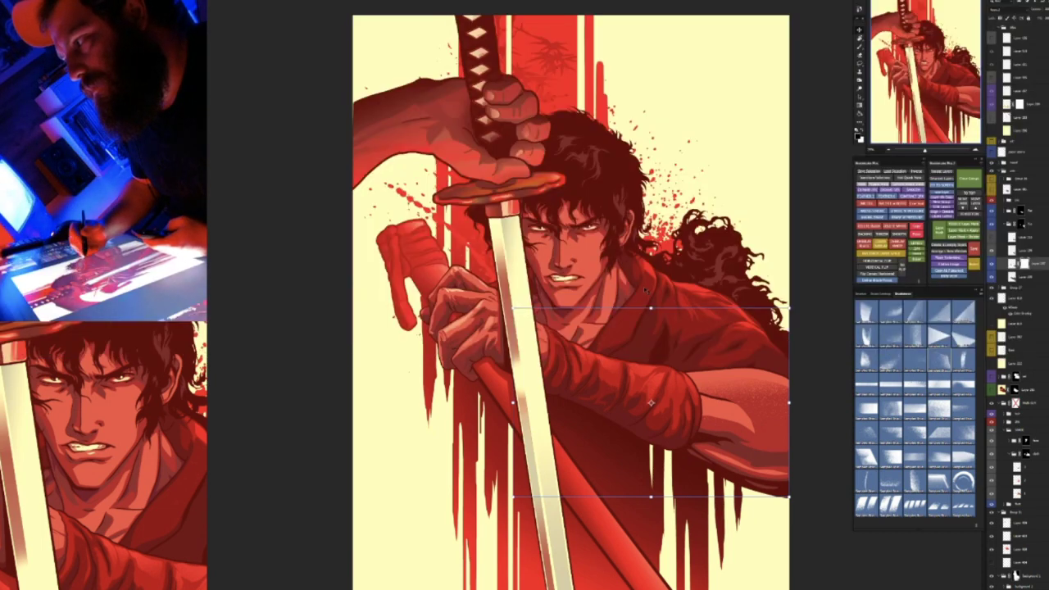
Remove the speckled grain from the arm's layer mask and select the arm's flat mid-red area
{"action": "left_click_drag", "start_coordinate": [694, 335], "coordinate": [622, 312]}
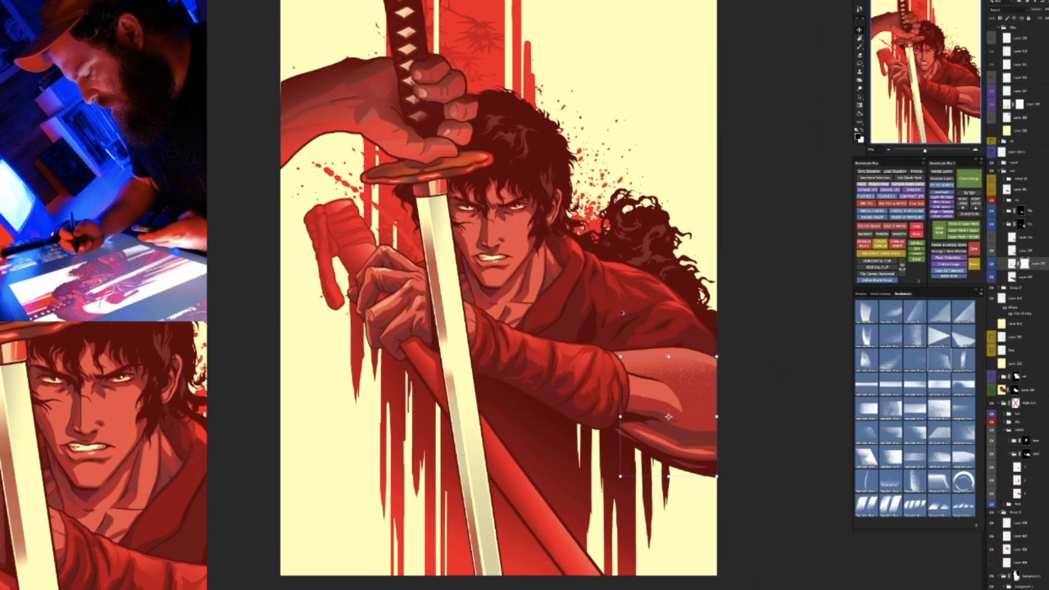
{"action": "key", "text": "ctrl+z"}
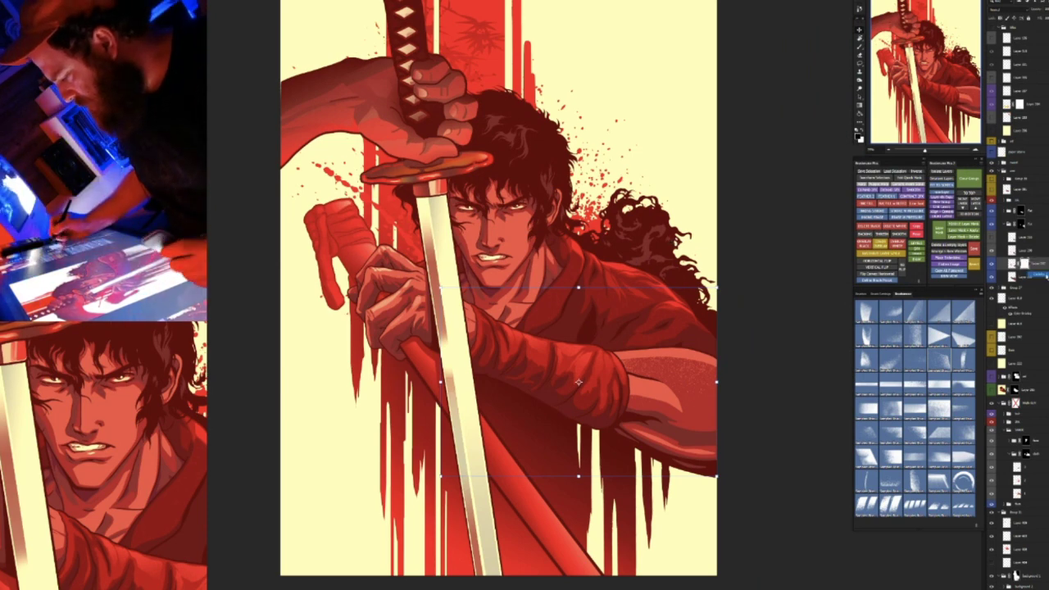
{"action": "key", "text": "ctrl+m"}
{"action": "left_click_drag", "start_coordinate": [656, 338], "coordinate": [537, 324]}
{"action": "scroll", "coordinate": [568, 311], "scroll_direction": "up", "scroll_amount": 2}
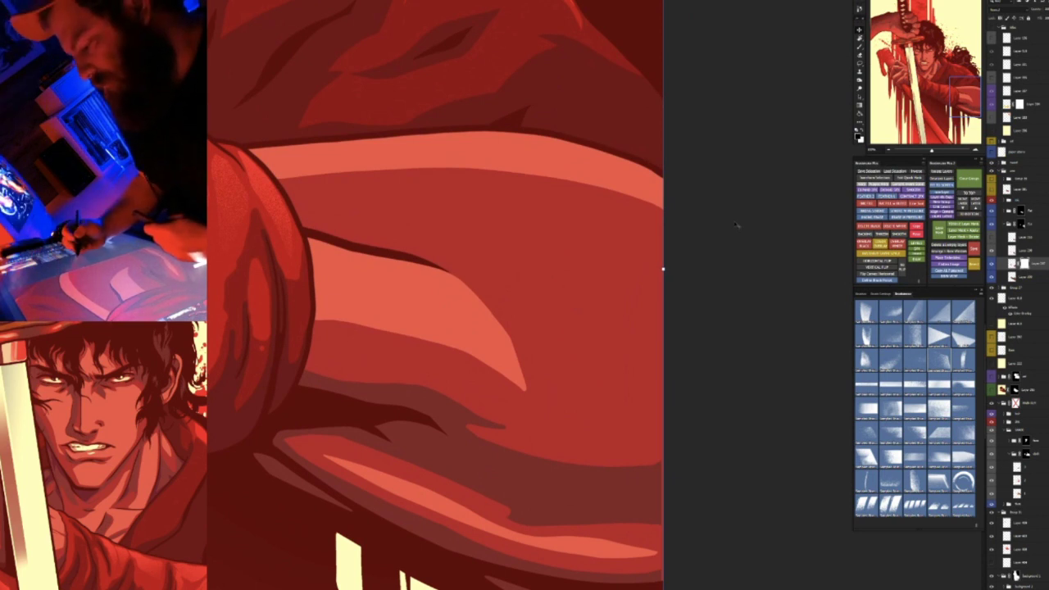
{"action": "key", "text": "w"}
{"action": "left_click", "coordinate": [661, 289]}
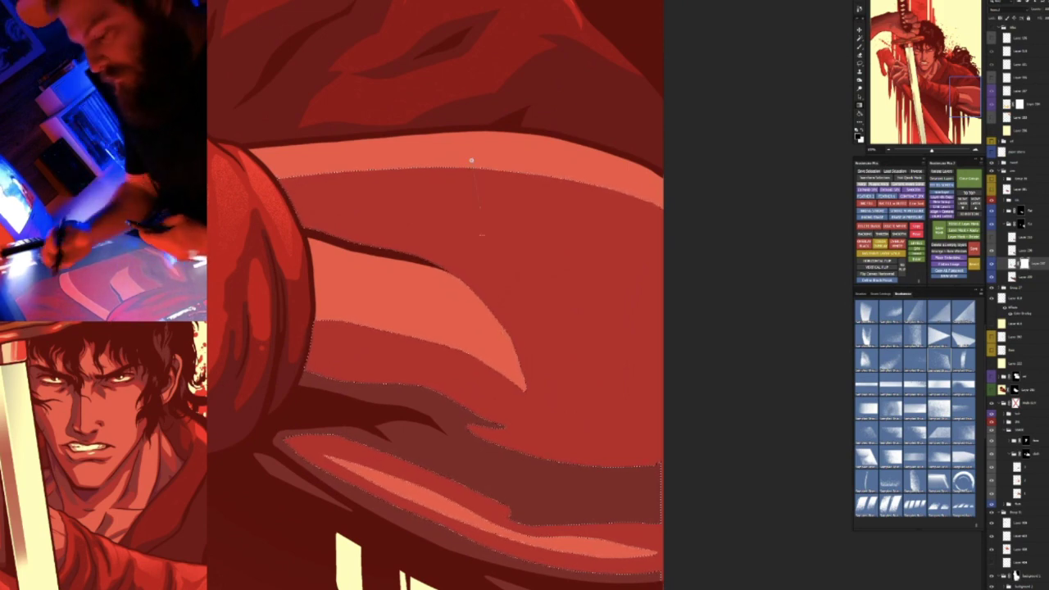
Try a grainy gradient downward from the arm's upper lit band within the selected mid-red area and check it in the full poster
{"action": "left_click_drag", "start_coordinate": [470, 162], "coordinate": [482, 366]}
{"action": "key", "text": "ctrl+d"}
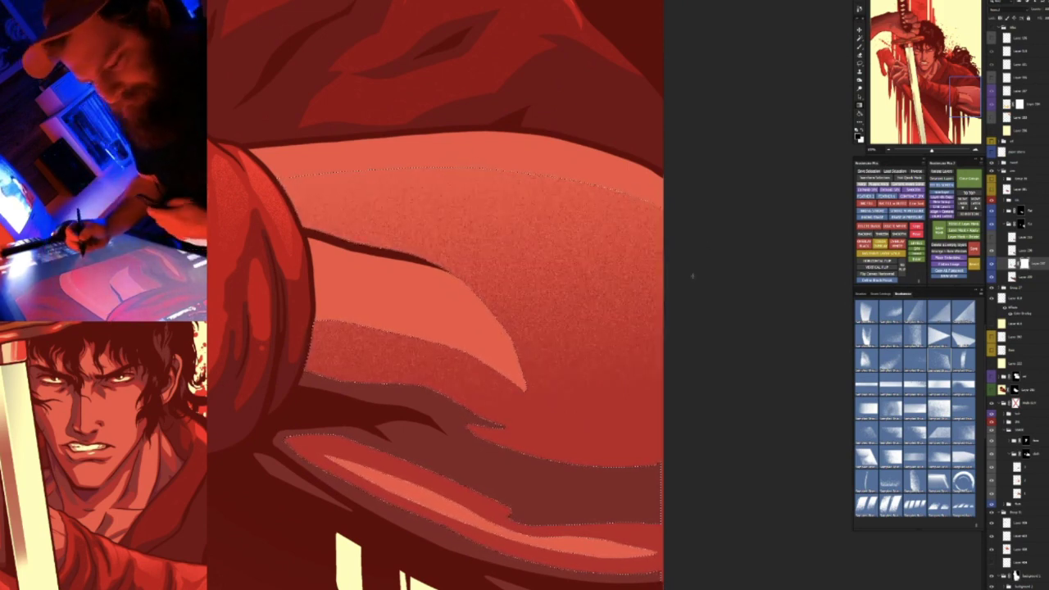
{"action": "key", "text": "ctrl+0"}
{"action": "left_click_drag", "start_coordinate": [720, 323], "coordinate": [585, 272]}
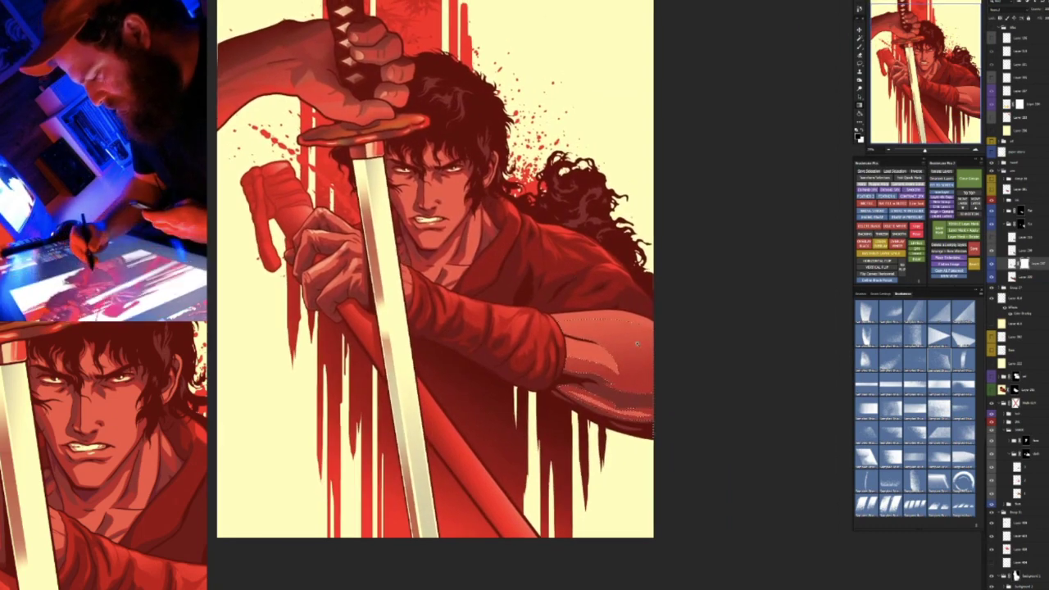
{"action": "scroll", "coordinate": [628, 330], "scroll_direction": "up", "scroll_amount": 5}
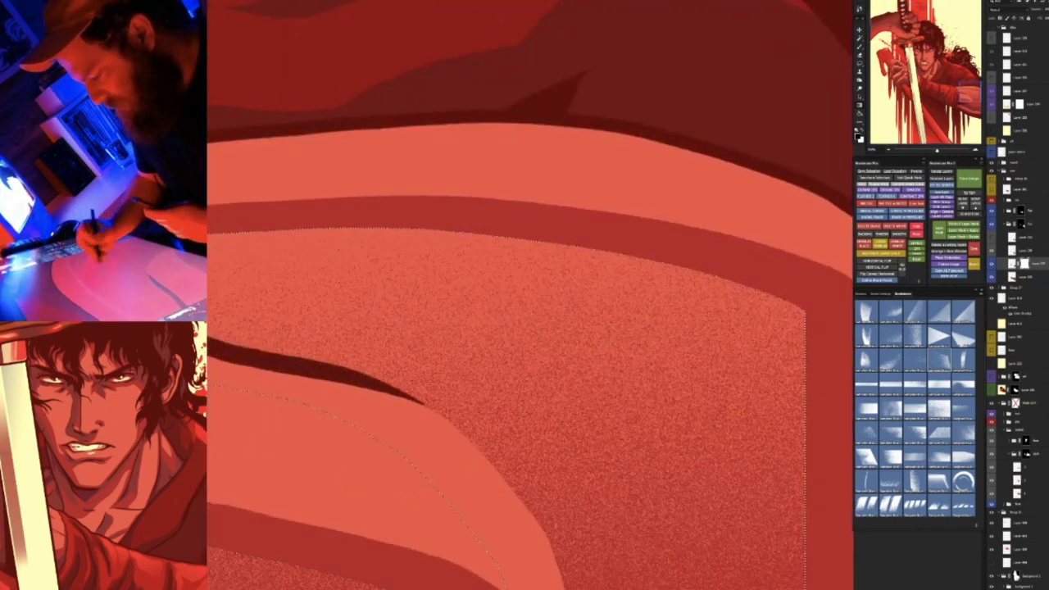
{"action": "key", "text": "ctrl+0"}
{"action": "scroll", "coordinate": [666, 330], "scroll_direction": "up", "scroll_amount": 5}
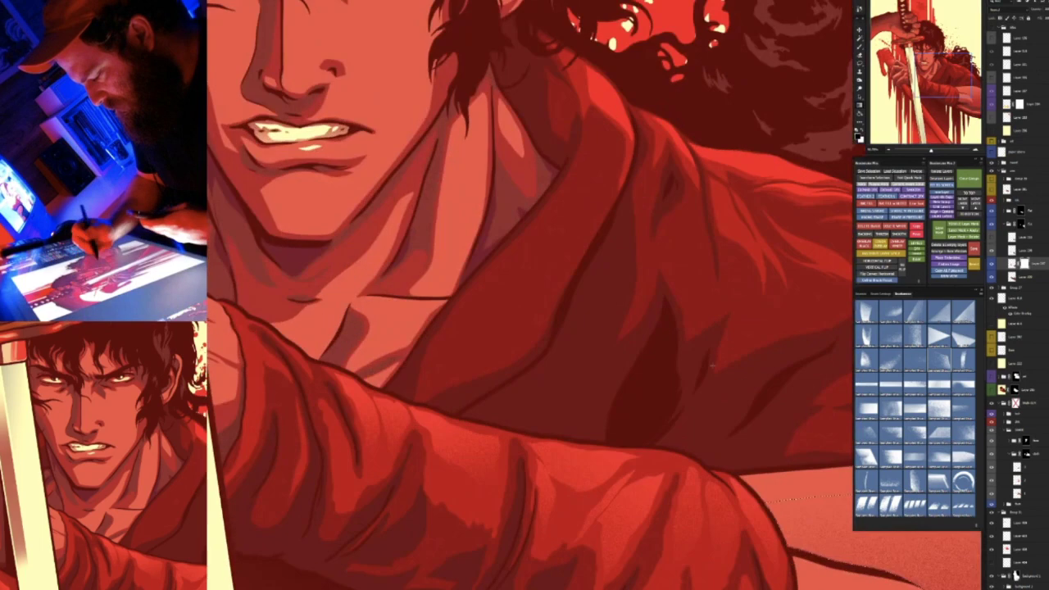
Undo the grainy gradient and try a longer one over the same selected area of the arm
{"action": "left_click_drag", "start_coordinate": [740, 400], "coordinate": [520, 398]}
{"action": "key", "text": "ctrl+z"}
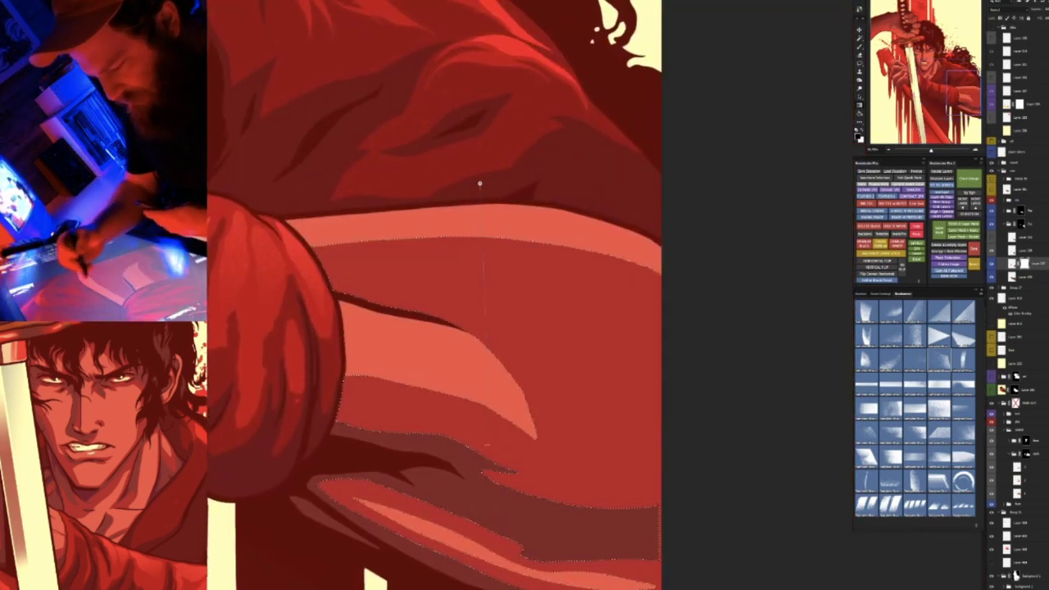
{"action": "left_click_drag", "start_coordinate": [480, 184], "coordinate": [486, 448]}
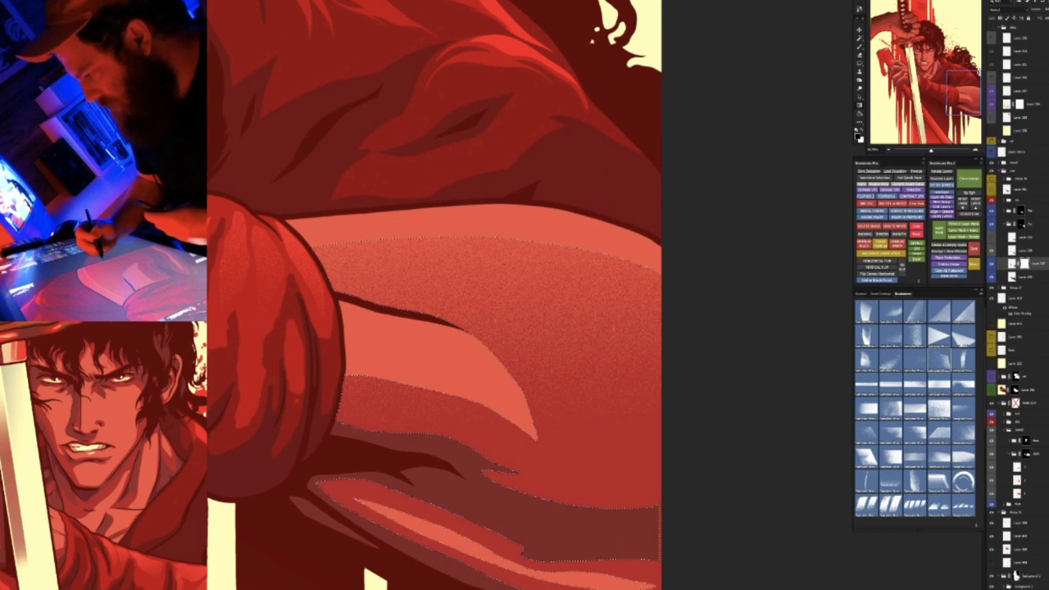
{"action": "key", "text": "ctrl+z"}
Review the soft brush's shape dynamics and other settings, and bring up the brush presets
{"action": "left_click", "coordinate": [883, 292]}
{"action": "left_click", "coordinate": [883, 293]}
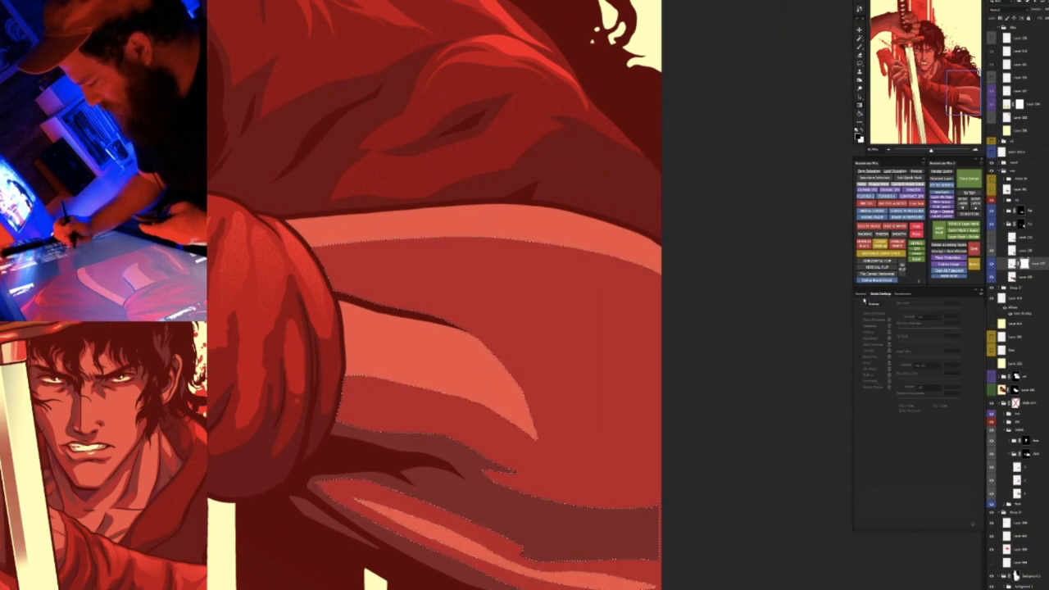
{"action": "left_click", "coordinate": [869, 293]}
{"action": "left_click", "coordinate": [882, 294]}
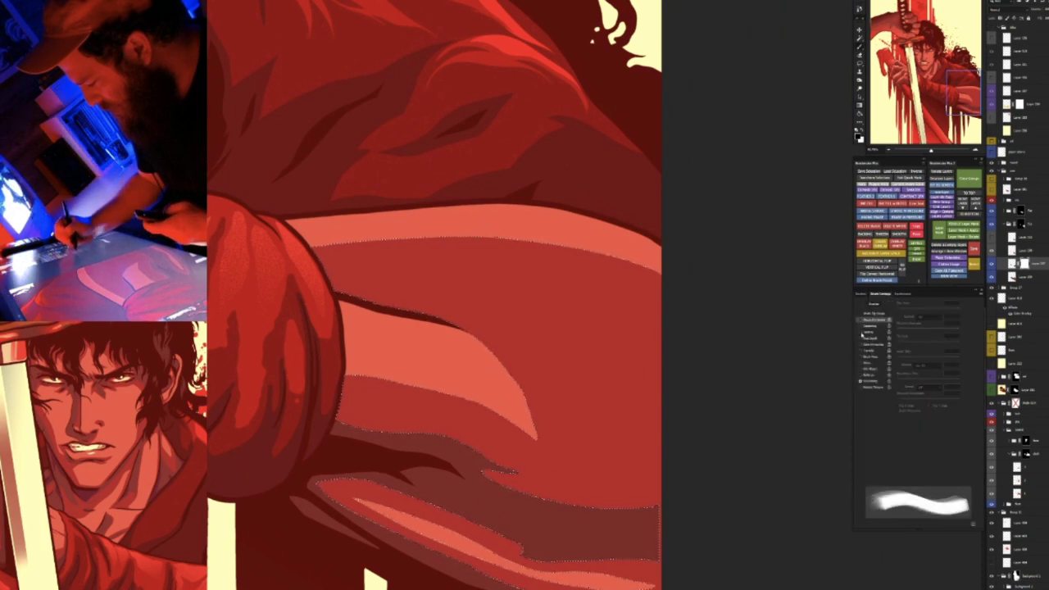
{"action": "left_click", "coordinate": [870, 293]}
{"action": "left_click", "coordinate": [882, 294]}
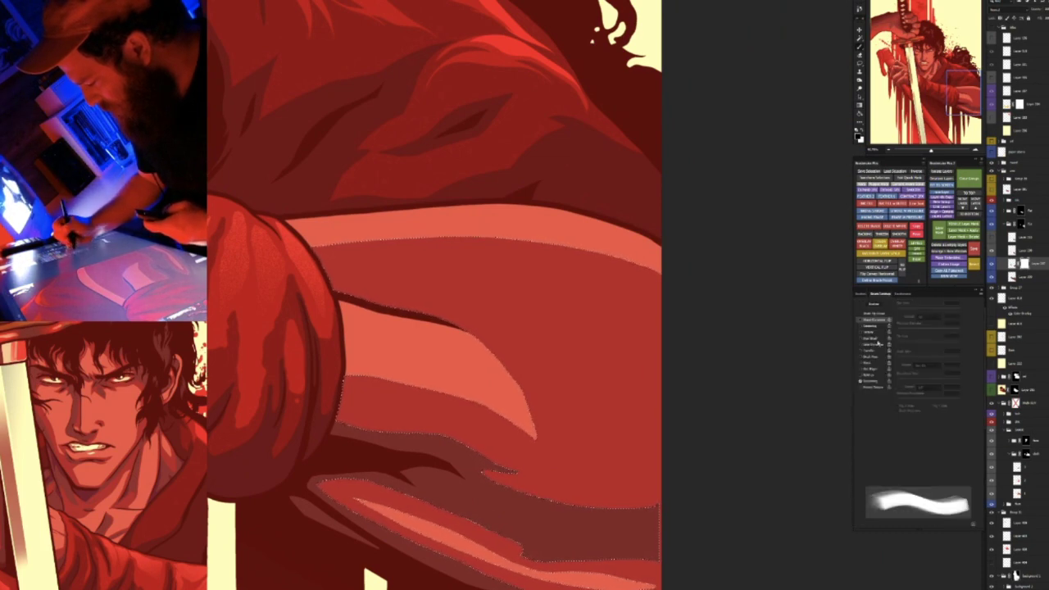
{"action": "left_click", "coordinate": [867, 295]}
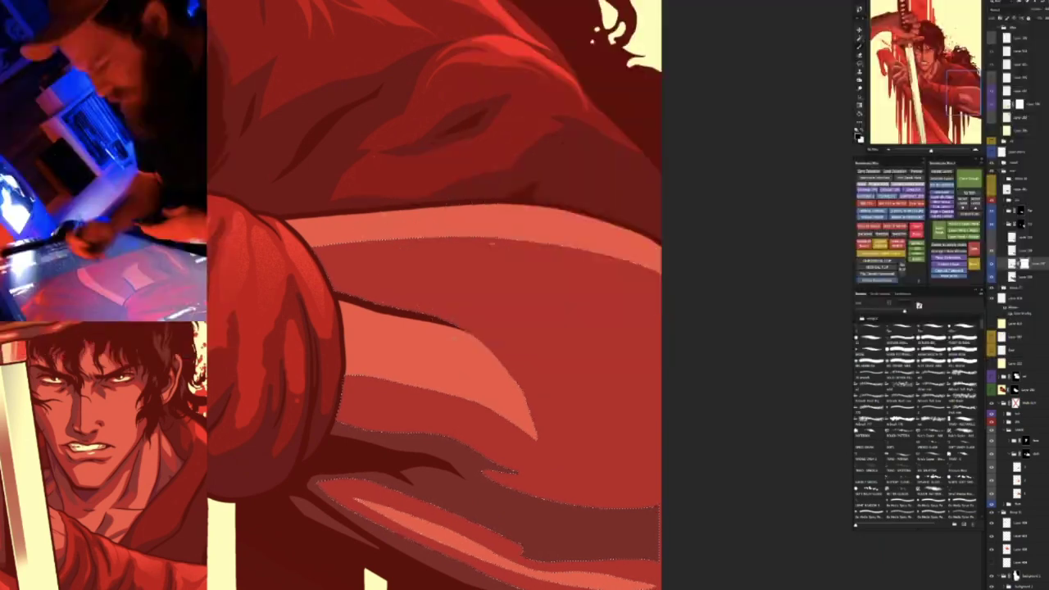
Brush a grainy fade along the upper edge of the selected mid-red area, deselect, and check the arm in the full poster
{"action": "left_click_drag", "start_coordinate": [328, 229], "coordinate": [643, 262]}
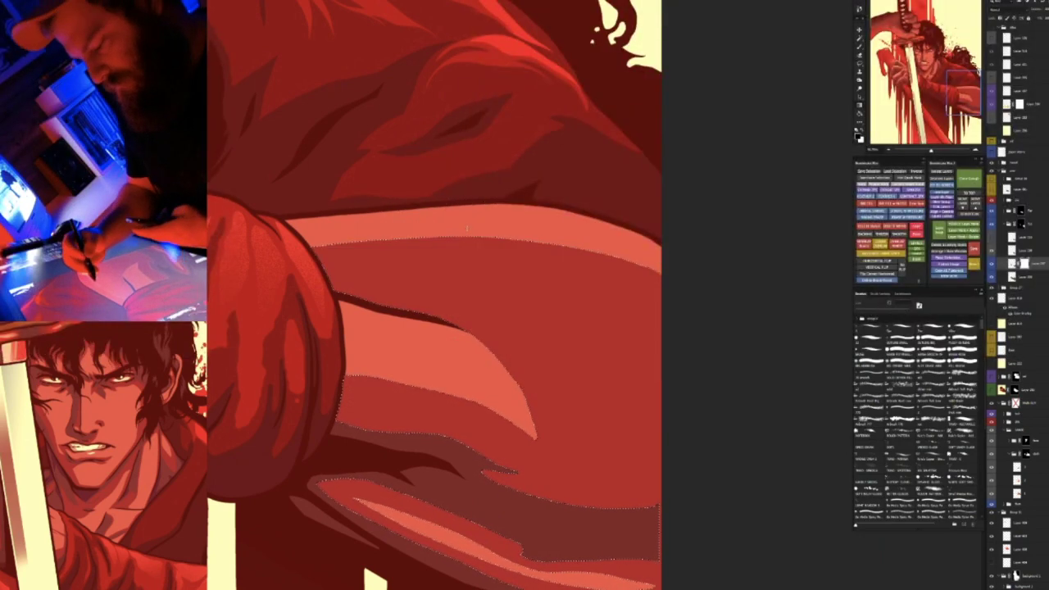
{"action": "key", "text": "ctrl+d"}
{"action": "key", "text": "ctrl+0"}
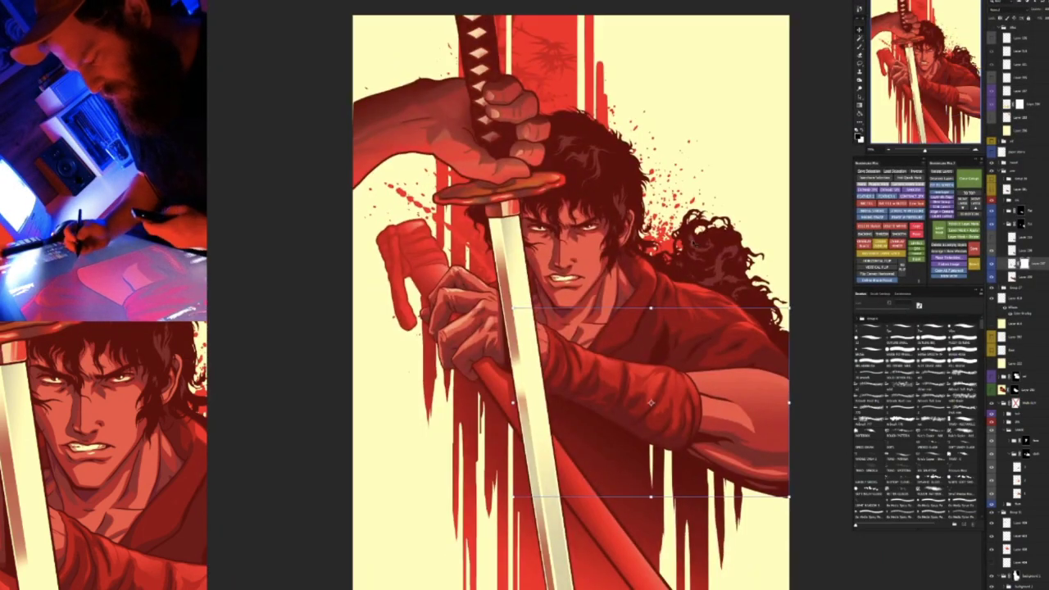
{"action": "left_click_drag", "start_coordinate": [821, 371], "coordinate": [693, 316]}
{"action": "left_click", "coordinate": [694, 316]}
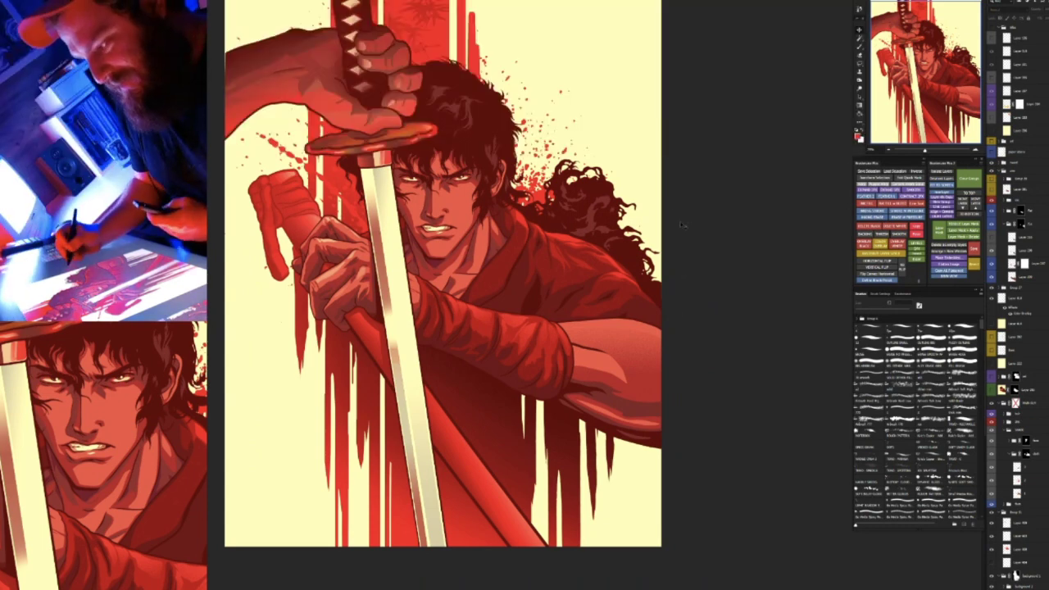
Select the arm's masked highlight layer and lasso the narrow highlight along the underside of the arm
{"action": "left_click_drag", "start_coordinate": [622, 288], "coordinate": [618, 336]}
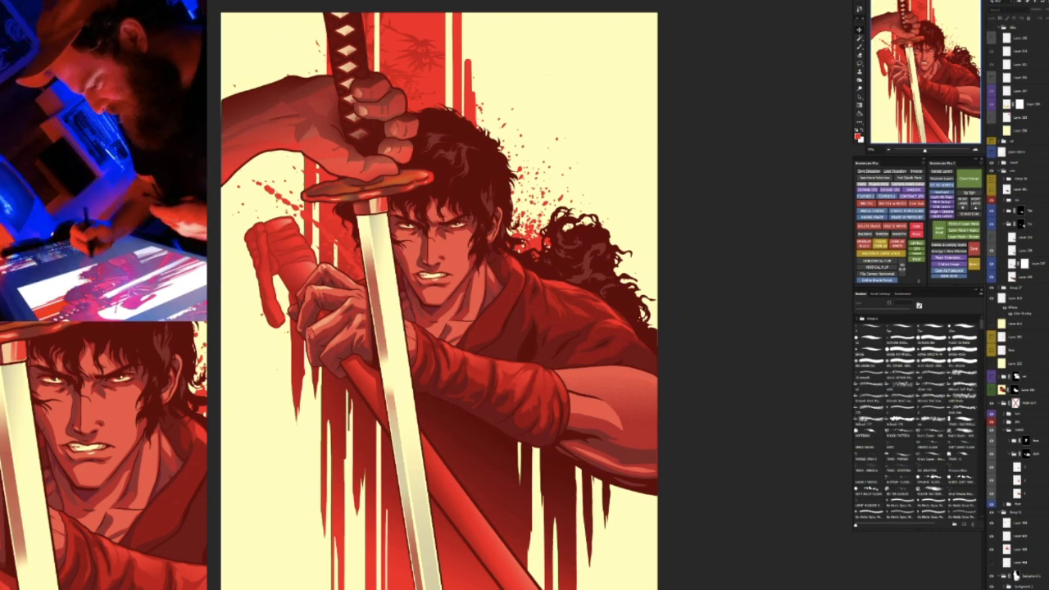
{"action": "key", "text": "r"}
{"action": "left_click_drag", "start_coordinate": [639, 377], "coordinate": [626, 226]}
{"action": "left_click_drag", "start_coordinate": [640, 302], "coordinate": [627, 286]}
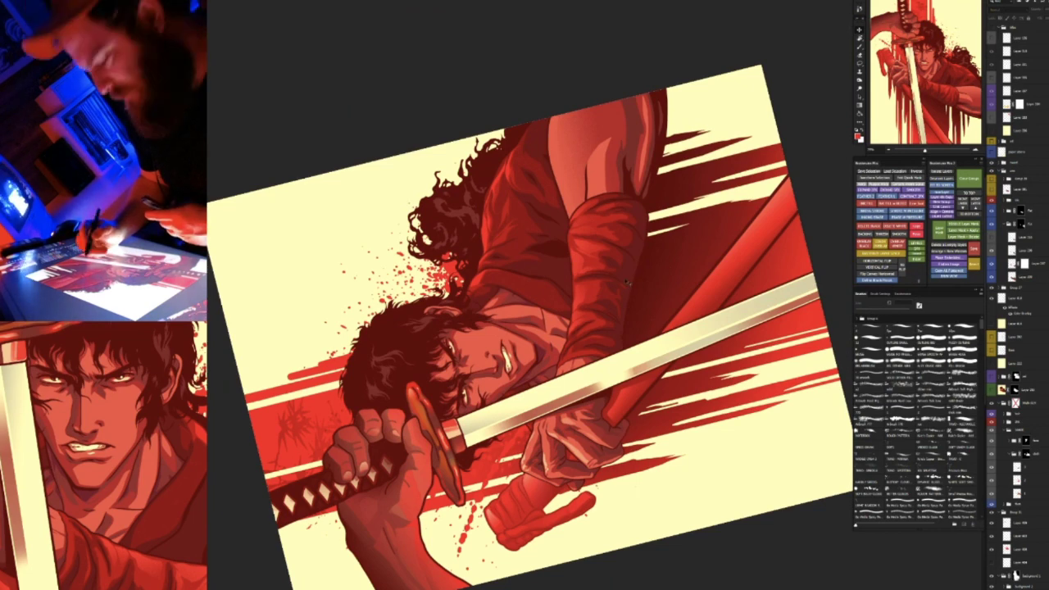
{"action": "left_click_drag", "start_coordinate": [606, 289], "coordinate": [594, 343]}
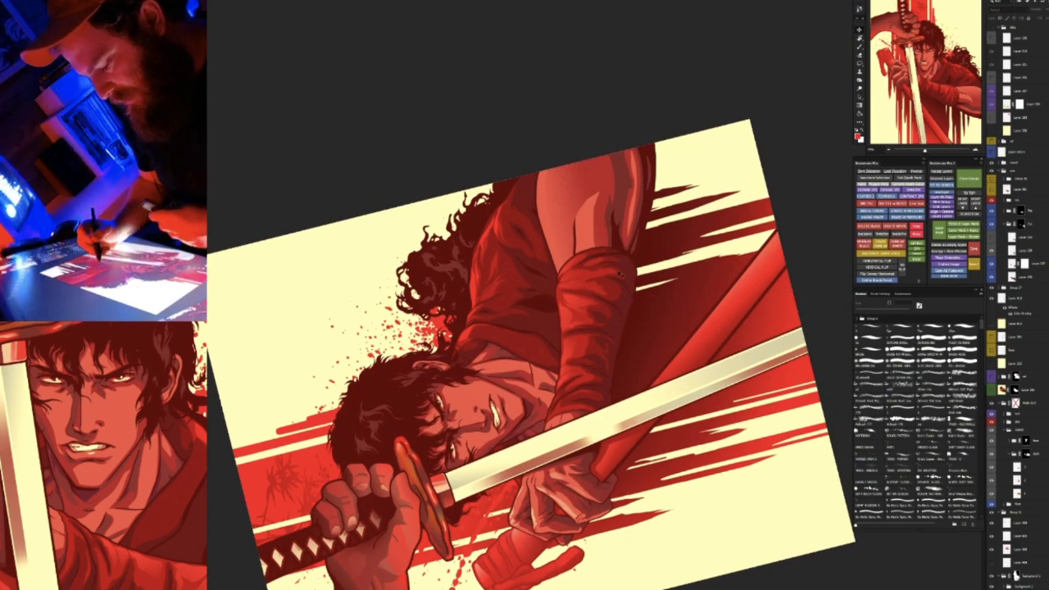
{"action": "left_click_drag", "start_coordinate": [602, 292], "coordinate": [587, 451]}
{"action": "left_click_drag", "start_coordinate": [639, 282], "coordinate": [575, 337]}
{"action": "left_click", "coordinate": [583, 286], "text": "ctrl"}
{"action": "key", "text": "ctrl+t"}
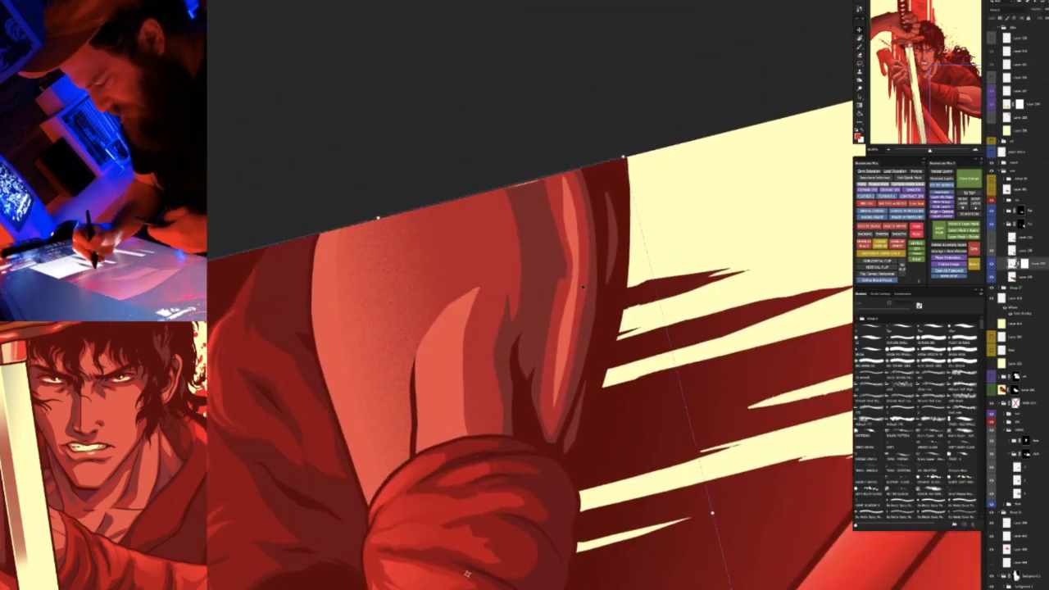
{"action": "key", "text": "l"}
{"action": "mouse_move", "coordinate": [568, 157]}
{"action": "left_mouse_down"}
{"action": "mouse_move", "coordinate": [568, 278]}
{"action": "mouse_move", "coordinate": [548, 391]}
{"action": "mouse_move", "coordinate": [562, 436]}
{"action": "mouse_move", "coordinate": [588, 294]}
{"action": "mouse_move", "coordinate": [567, 159]}
{"action": "left_mouse_up"}
{"action": "key", "text": "Escape"}
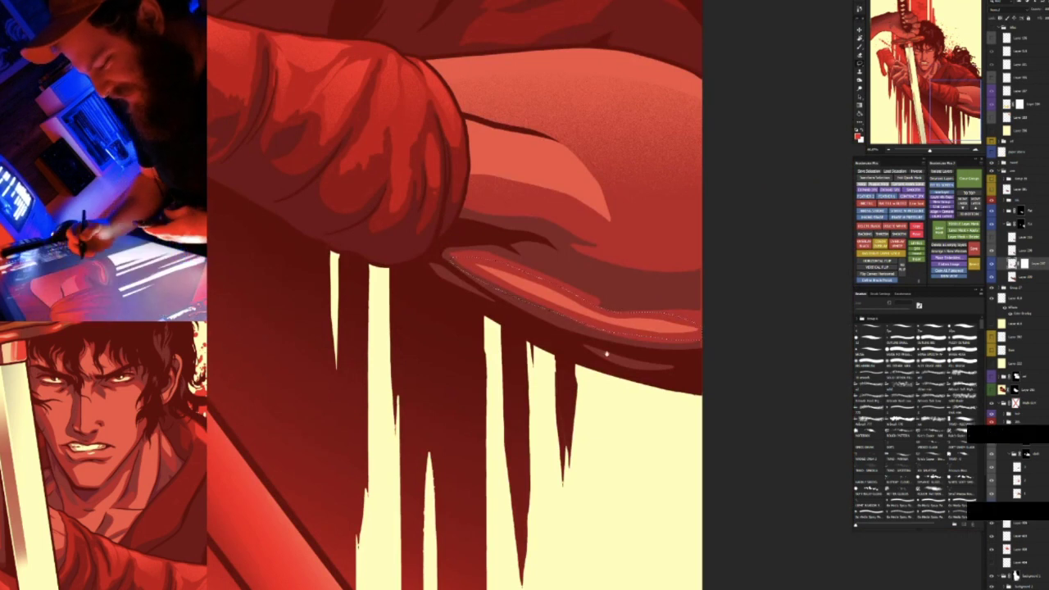
Stipple grain across the narrow highlight on the arm's underside and drop the selection
{"action": "left_click_drag", "start_coordinate": [606, 354], "coordinate": [537, 399]}
{"action": "left_click_drag", "start_coordinate": [414, 313], "coordinate": [625, 372]}
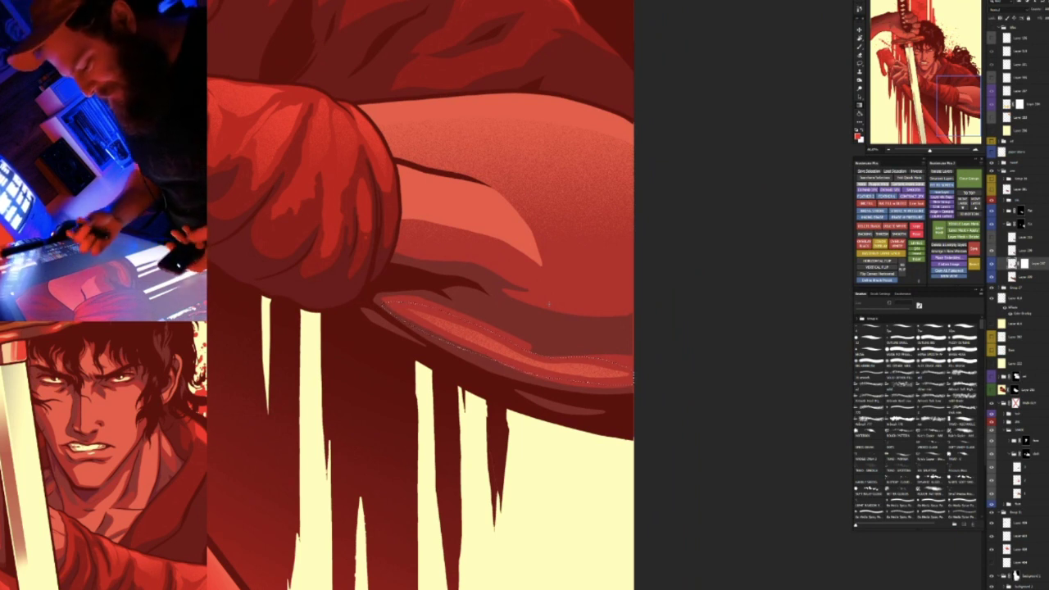
{"action": "key", "text": "ctrl+z"}
{"action": "key", "text": "ctrl+z"}
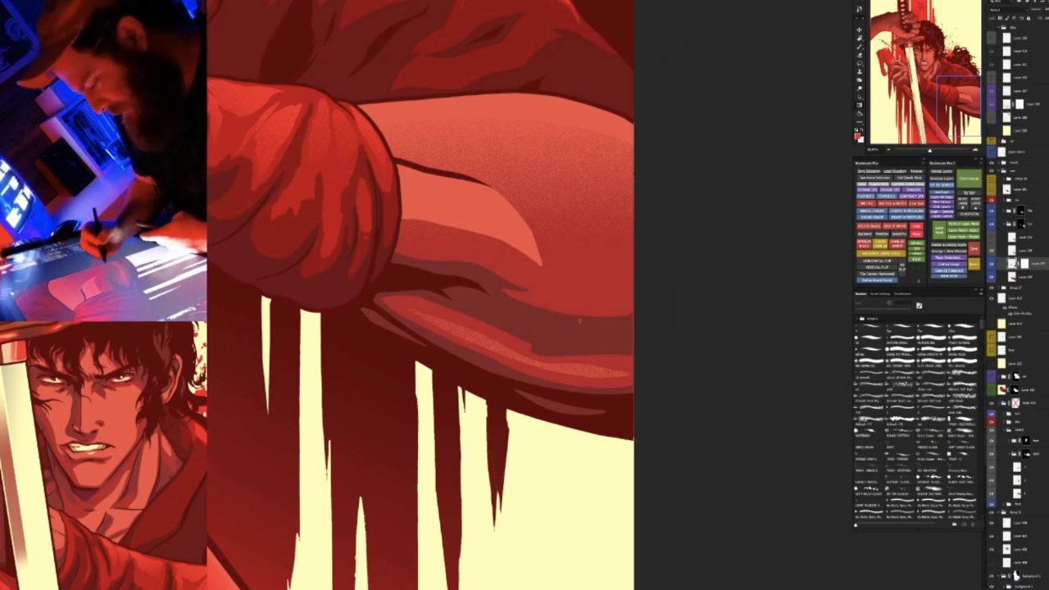
Select the arm's dark shading layer and inspect where its shapes meet the poster's edge
{"action": "key", "text": "ctrl+t"}
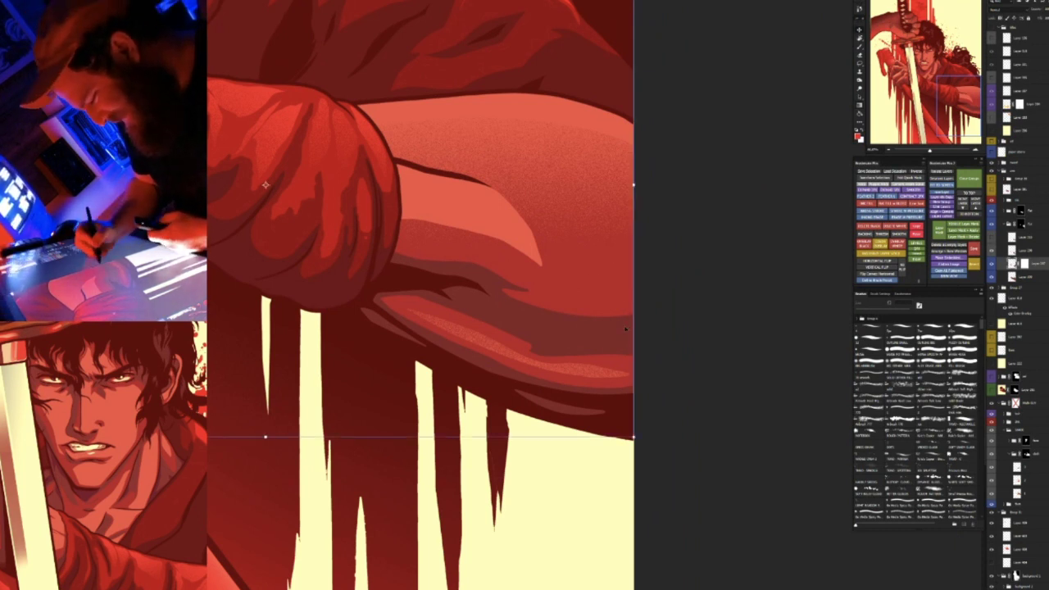
{"action": "left_click", "coordinate": [625, 329]}
{"action": "key", "text": "ctrl+0"}
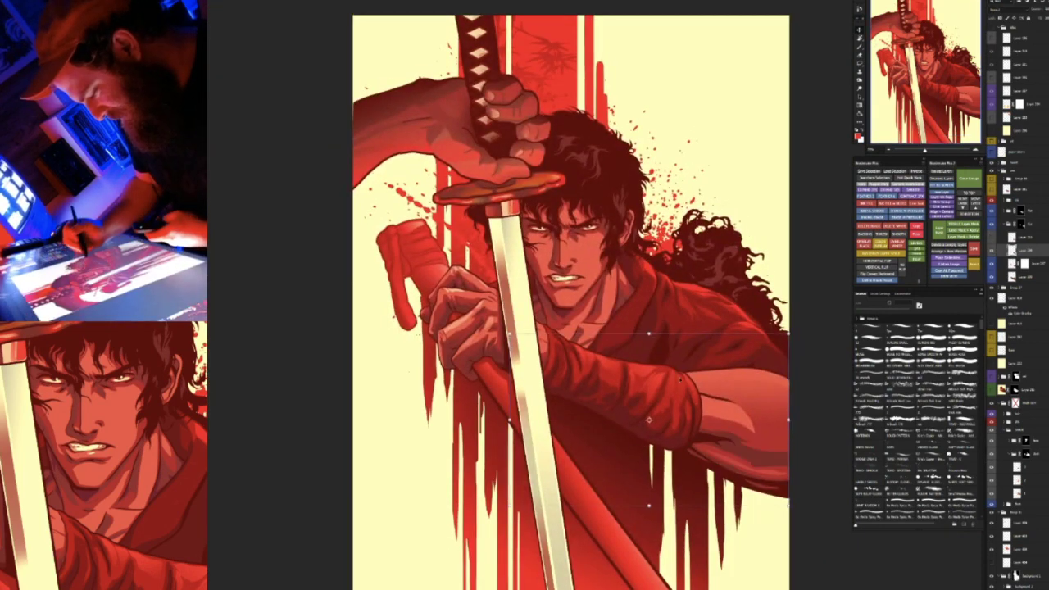
{"action": "left_click_drag", "start_coordinate": [648, 420], "coordinate": [437, 255]}
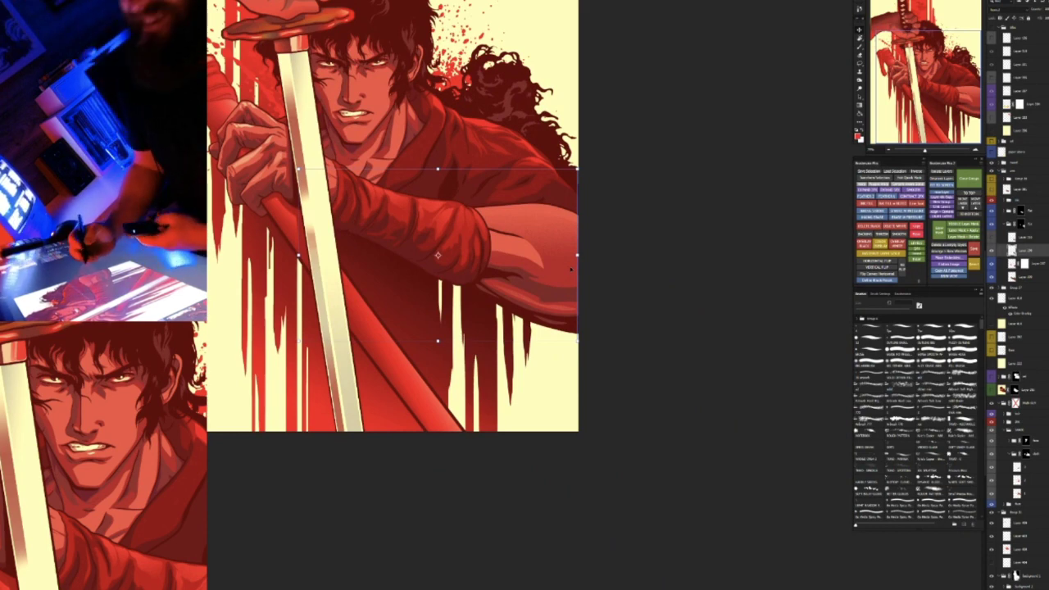
{"action": "left_click_drag", "start_coordinate": [568, 300], "coordinate": [609, 260]}
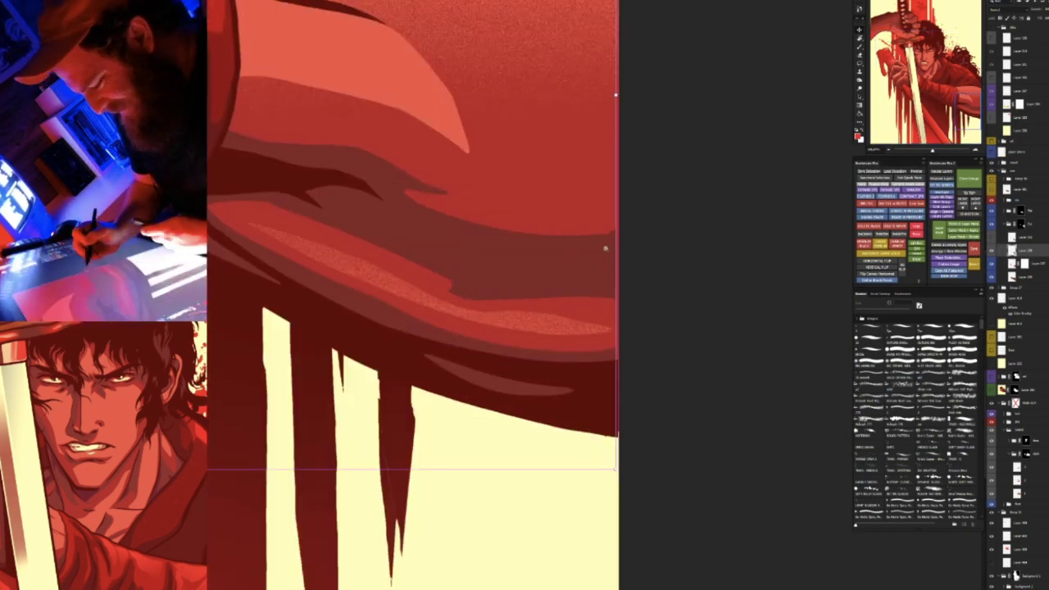
{"action": "key", "text": "r"}
{"action": "left_click_drag", "start_coordinate": [635, 345], "coordinate": [648, 249]}
{"action": "scroll", "coordinate": [630, 255], "scroll_direction": "up", "scroll_amount": 2}
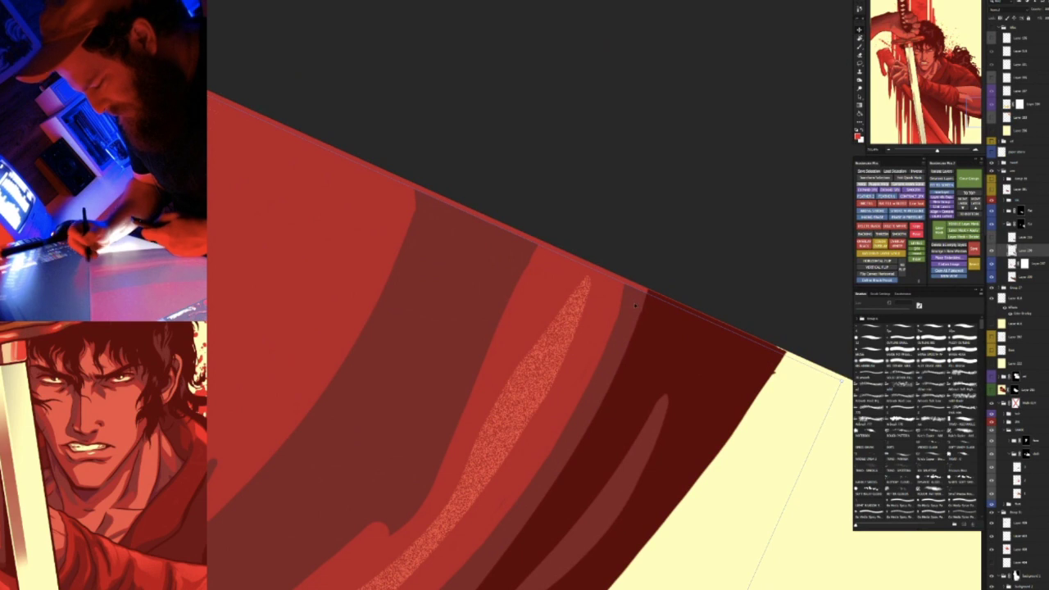
{"action": "key", "text": "ctrl+d"}
Brush the arm's wide dark shading band down to the poster's edge, refining its side and filling the thin red gap at its end
{"action": "key", "text": "b"}
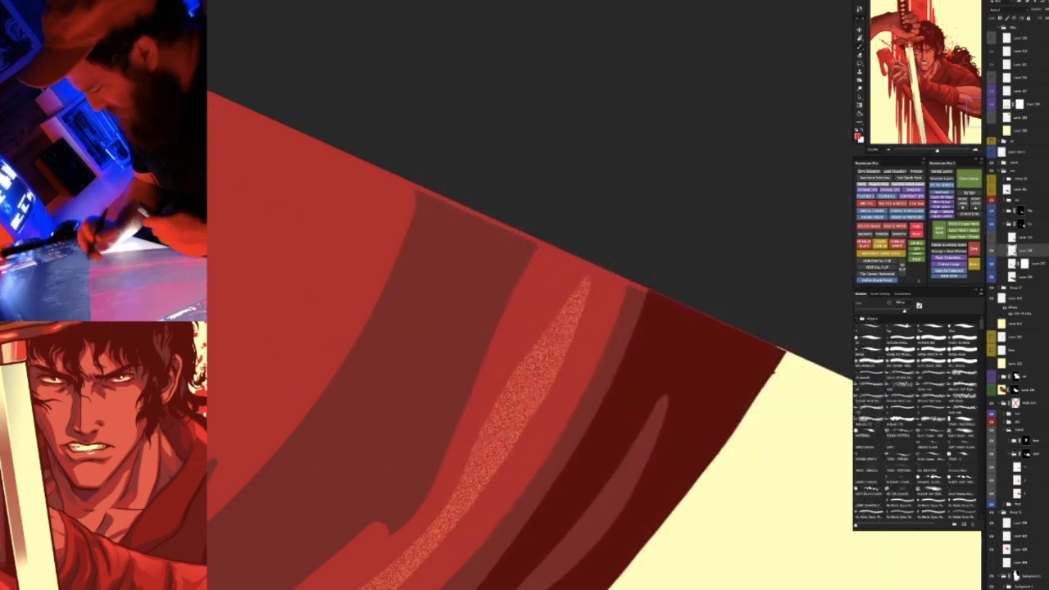
{"action": "left_click_drag", "start_coordinate": [627, 319], "coordinate": [513, 309]}
{"action": "left_click_drag", "start_coordinate": [623, 227], "coordinate": [602, 332]}
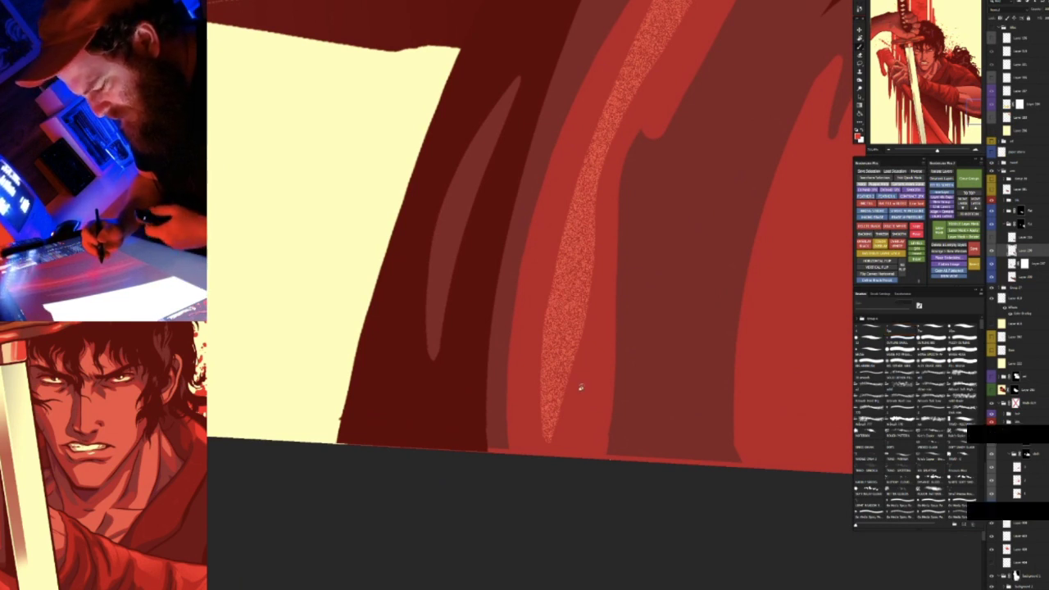
{"action": "left_click_drag", "start_coordinate": [609, 325], "coordinate": [597, 394]}
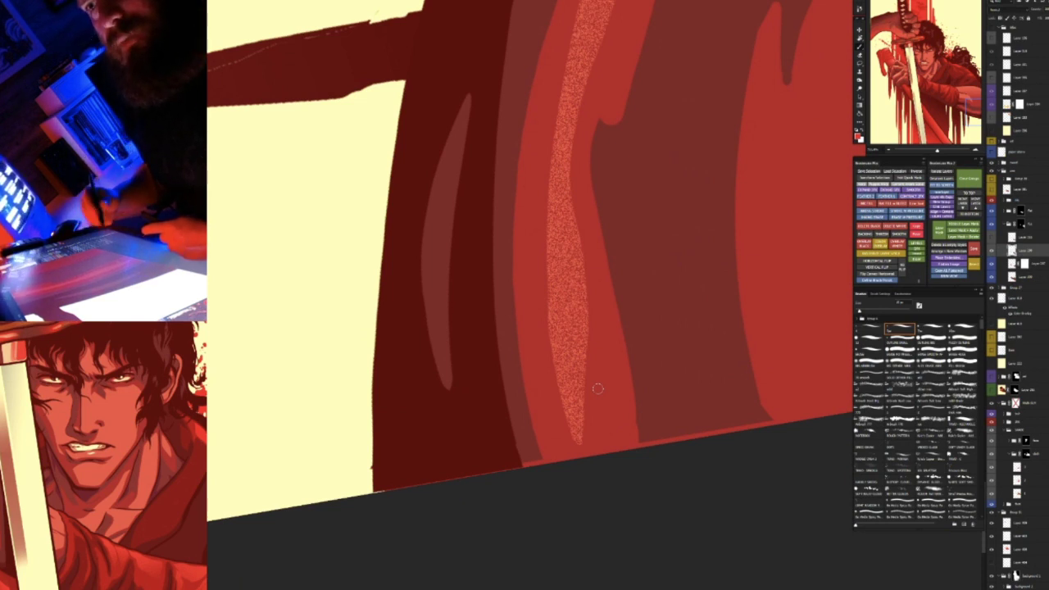
{"action": "scroll", "coordinate": [643, 253], "scroll_direction": "down", "scroll_amount": 4}
{"action": "left_click_drag", "start_coordinate": [675, 249], "coordinate": [566, 278]}
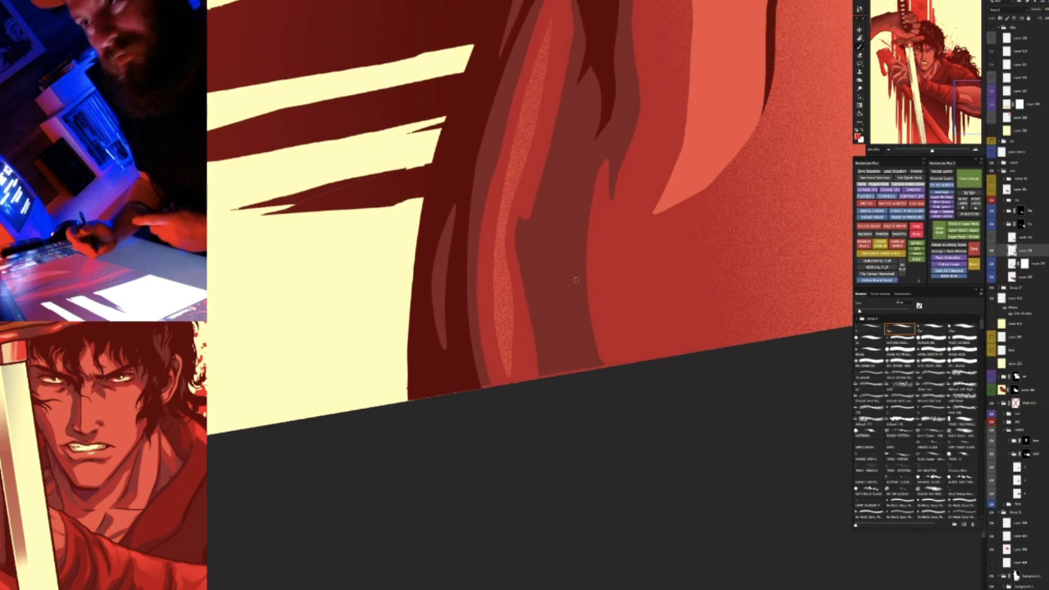
{"action": "scroll", "coordinate": [611, 256], "scroll_direction": "up", "scroll_amount": 2}
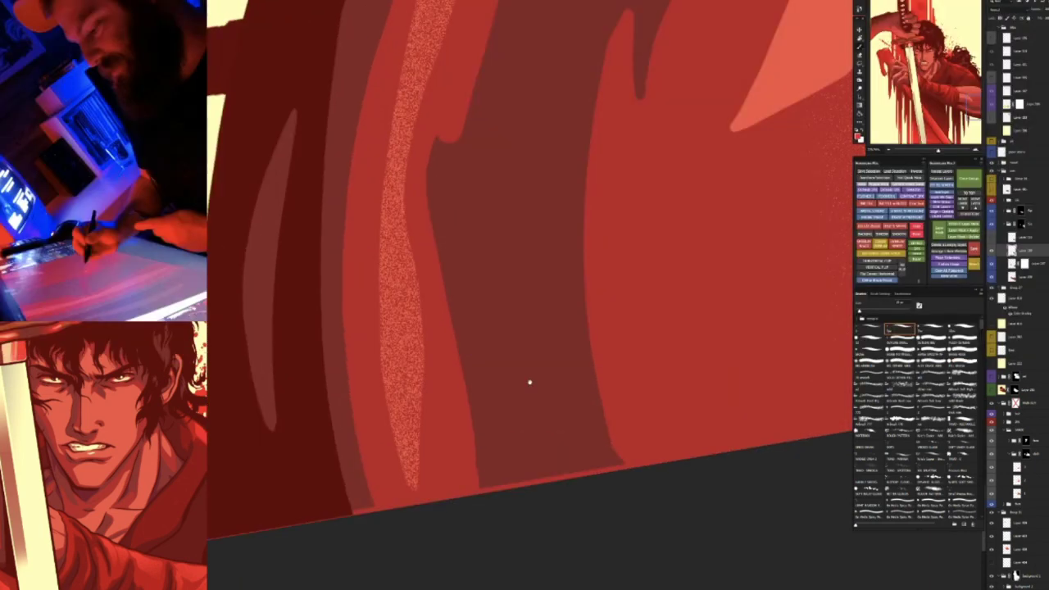
{"action": "left_click_drag", "start_coordinate": [530, 379], "coordinate": [541, 222]}
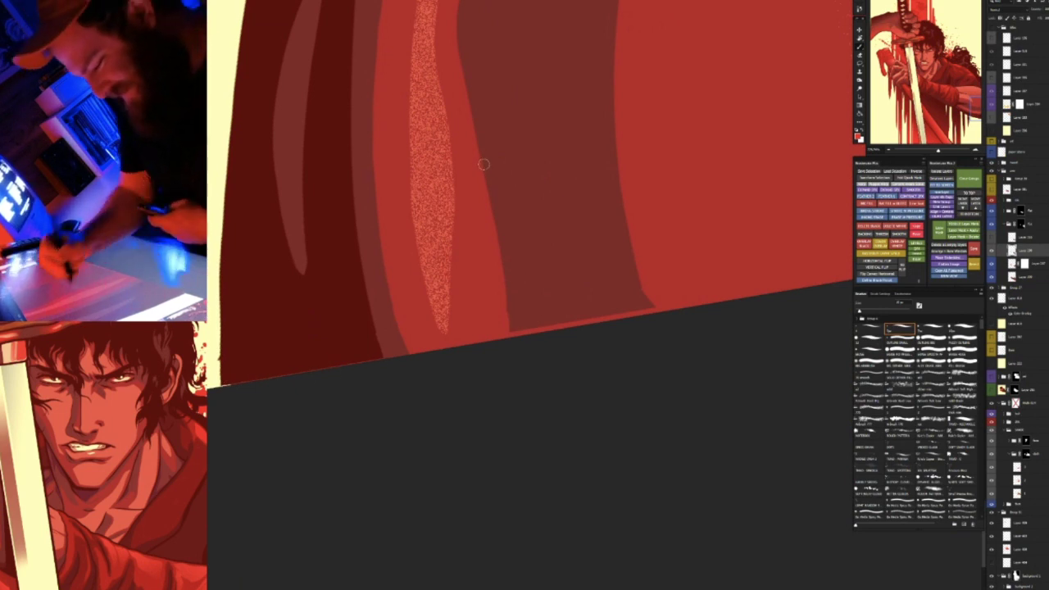
{"action": "mouse_move", "coordinate": [492, 185]}
{"action": "left_mouse_down"}
{"action": "mouse_move", "coordinate": [509, 298]}
{"action": "mouse_move", "coordinate": [495, 431]}
{"action": "left_mouse_up"}
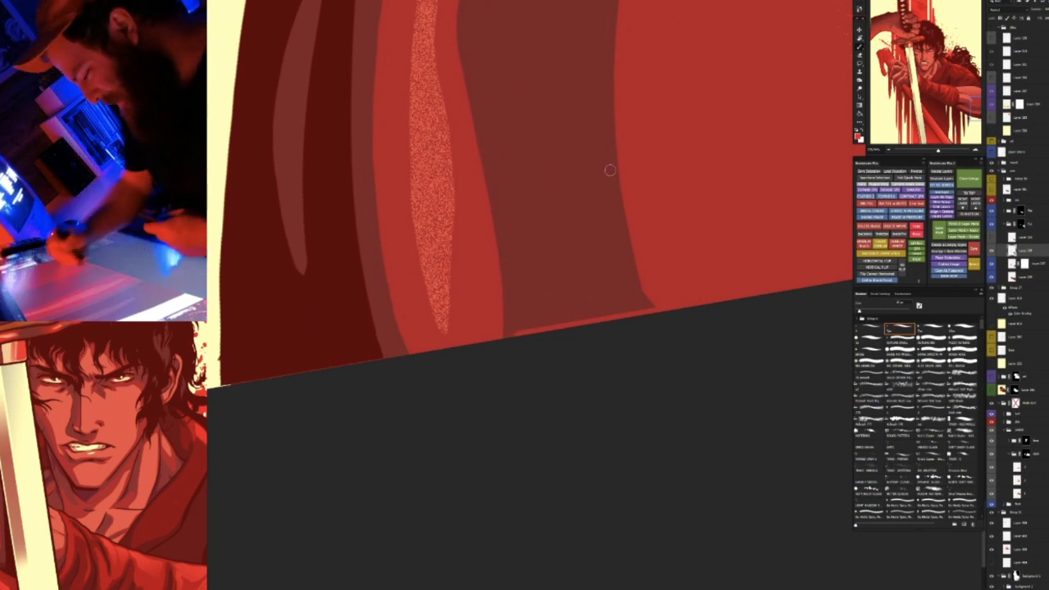
{"action": "left_click_drag", "start_coordinate": [520, 330], "coordinate": [641, 314]}
{"action": "key", "text": "Escape"}
Select the arm's dark outline layer and trim its outer contour into a smooth curve running to the poster's edge
{"action": "left_click_drag", "start_coordinate": [649, 249], "coordinate": [612, 548]}
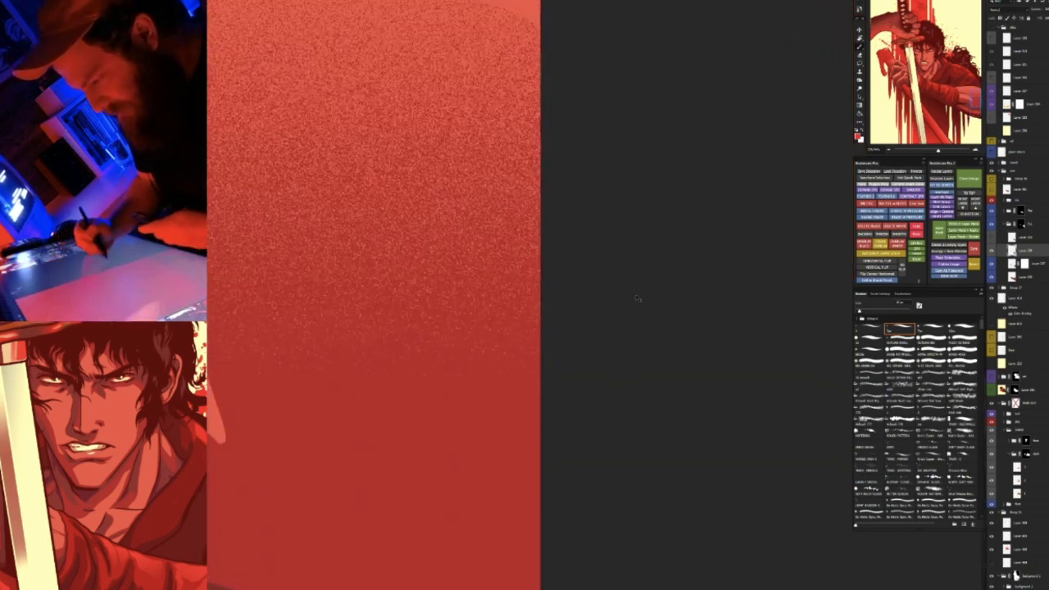
{"action": "left_click_drag", "start_coordinate": [639, 298], "coordinate": [615, 314]}
{"action": "left_click_drag", "start_coordinate": [644, 405], "coordinate": [690, 241]}
{"action": "left_click_drag", "start_coordinate": [572, 373], "coordinate": [517, 402]}
{"action": "left_click_drag", "start_coordinate": [611, 359], "coordinate": [540, 432]}
{"action": "left_click", "coordinate": [510, 386], "text": "ctrl"}
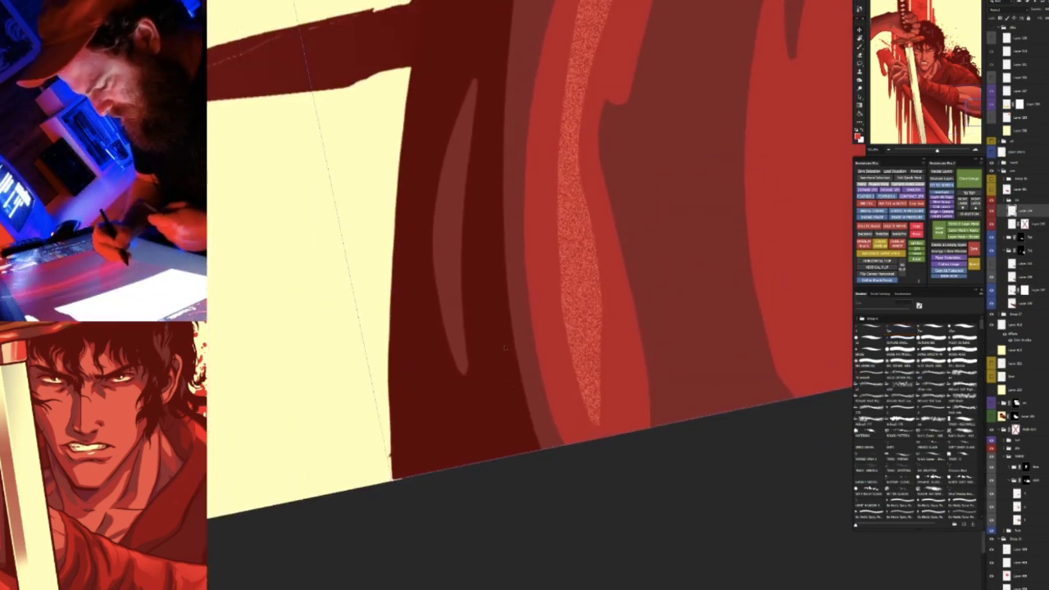
{"action": "left_click_drag", "start_coordinate": [475, 58], "coordinate": [438, 92]}
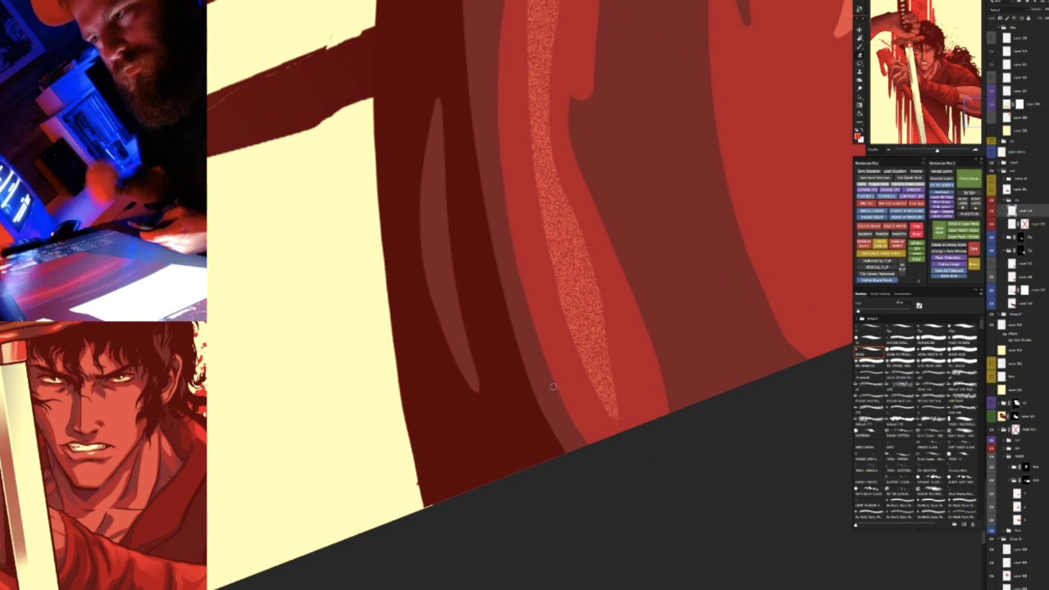
{"action": "left_click_drag", "start_coordinate": [619, 363], "coordinate": [677, 289]}
{"action": "left_click", "coordinate": [646, 308], "text": "ctrl"}
{"action": "left_click_drag", "start_coordinate": [634, 325], "coordinate": [730, 344]}
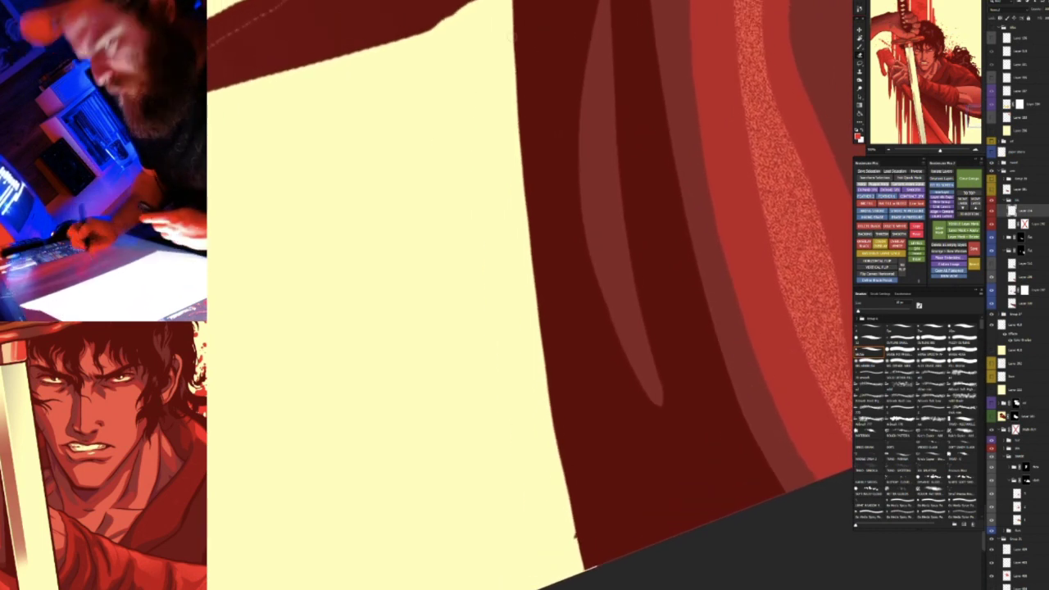
{"action": "mouse_move", "coordinate": [516, 129]}
{"action": "left_mouse_down"}
{"action": "mouse_move", "coordinate": [552, 422]}
{"action": "mouse_move", "coordinate": [585, 569]}
{"action": "left_mouse_up"}
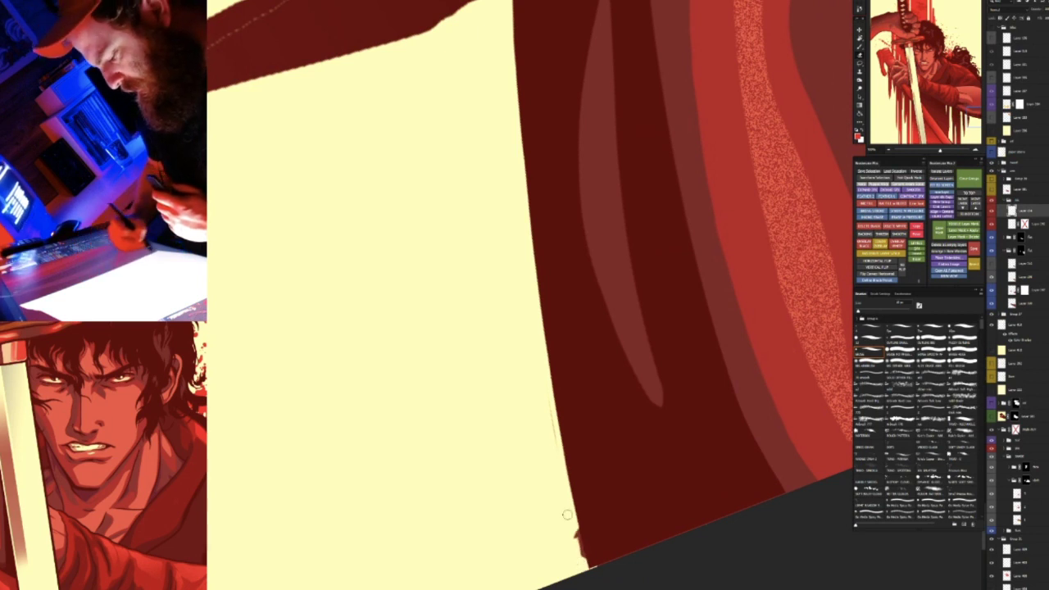
{"action": "left_click_drag", "start_coordinate": [555, 414], "coordinate": [588, 569]}
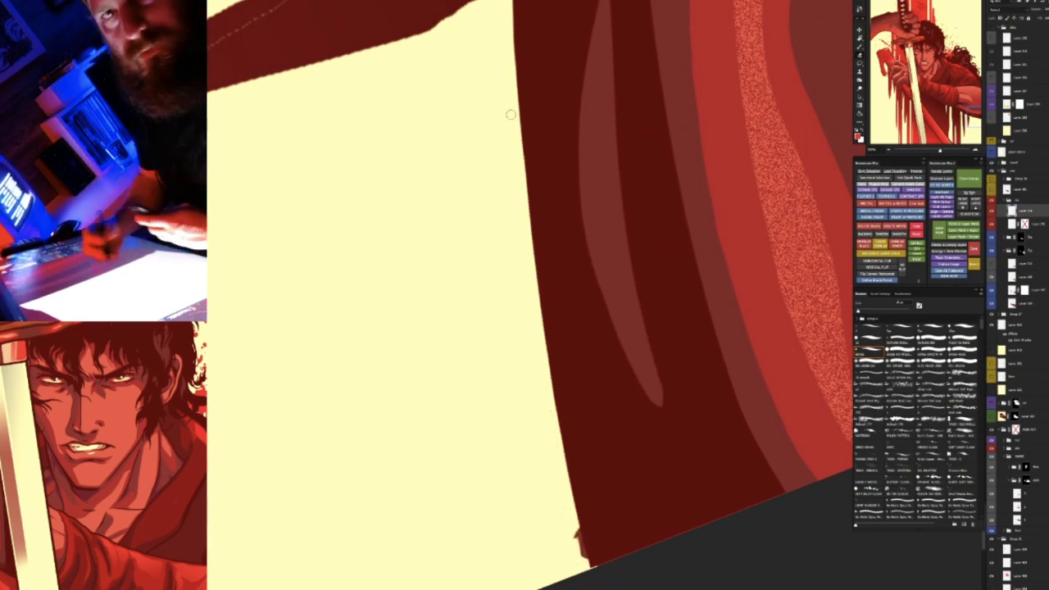
{"action": "mouse_move", "coordinate": [510, 53]}
{"action": "left_mouse_down"}
{"action": "mouse_move", "coordinate": [540, 331]}
{"action": "mouse_move", "coordinate": [588, 561]}
{"action": "left_mouse_up"}
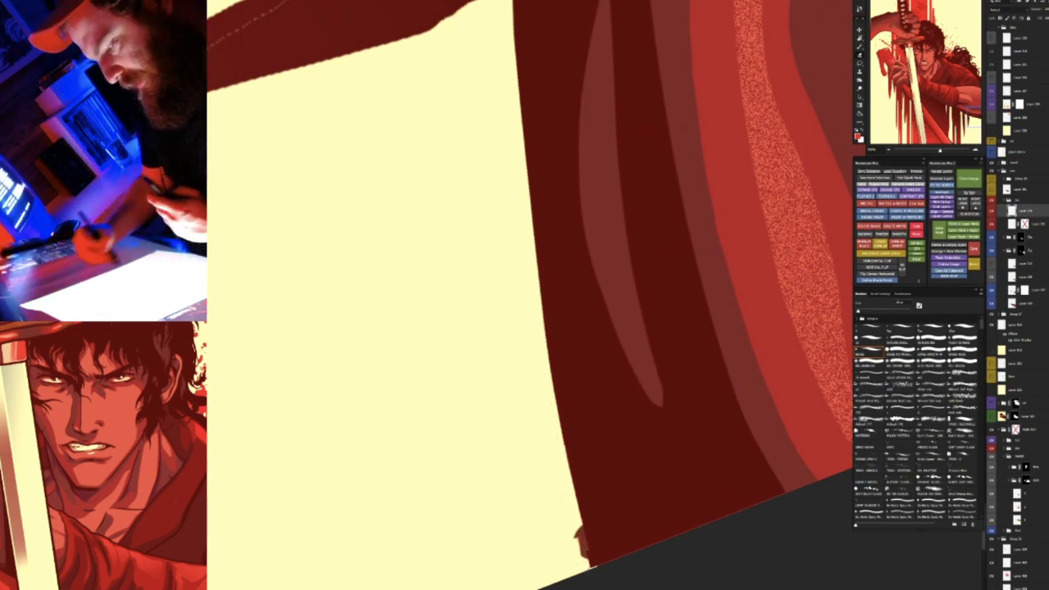
Remove the stray bits of dark shading and red base colour outside the arm's outline at the poster's edge
{"action": "left_click", "coordinate": [638, 333]}
{"action": "key", "text": "b"}
{"action": "mouse_move", "coordinate": [583, 531]}
{"action": "left_mouse_down"}
{"action": "mouse_move", "coordinate": [592, 570]}
{"action": "mouse_move", "coordinate": [584, 549]}
{"action": "left_mouse_up"}
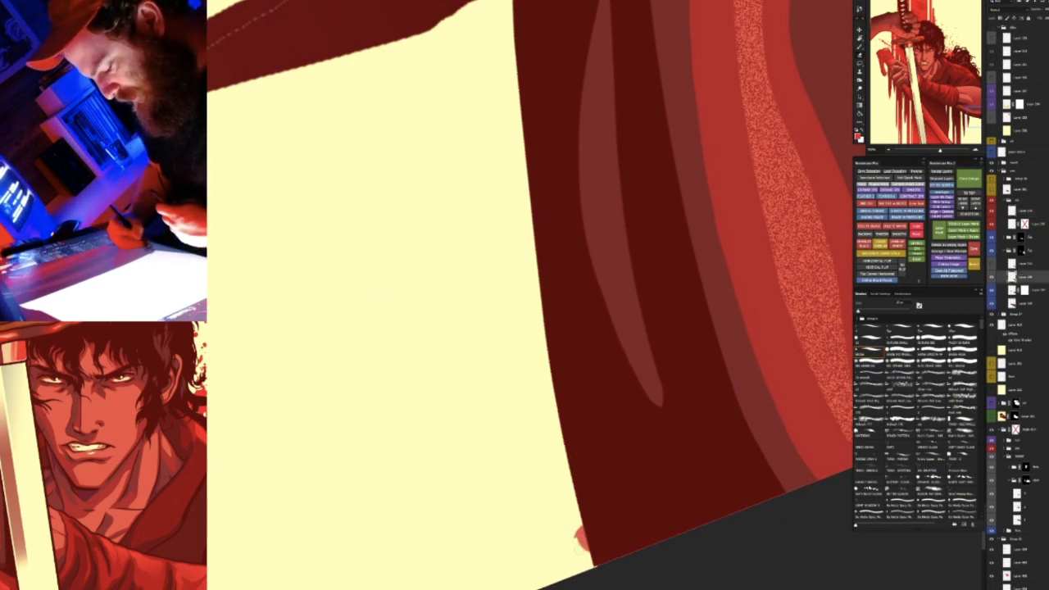
{"action": "left_click_drag", "start_coordinate": [596, 487], "coordinate": [526, 377]}
{"action": "key", "text": "v"}
{"action": "left_click", "coordinate": [516, 427]}
{"action": "key", "text": "e"}
{"action": "left_click_drag", "start_coordinate": [512, 422], "coordinate": [524, 456]}
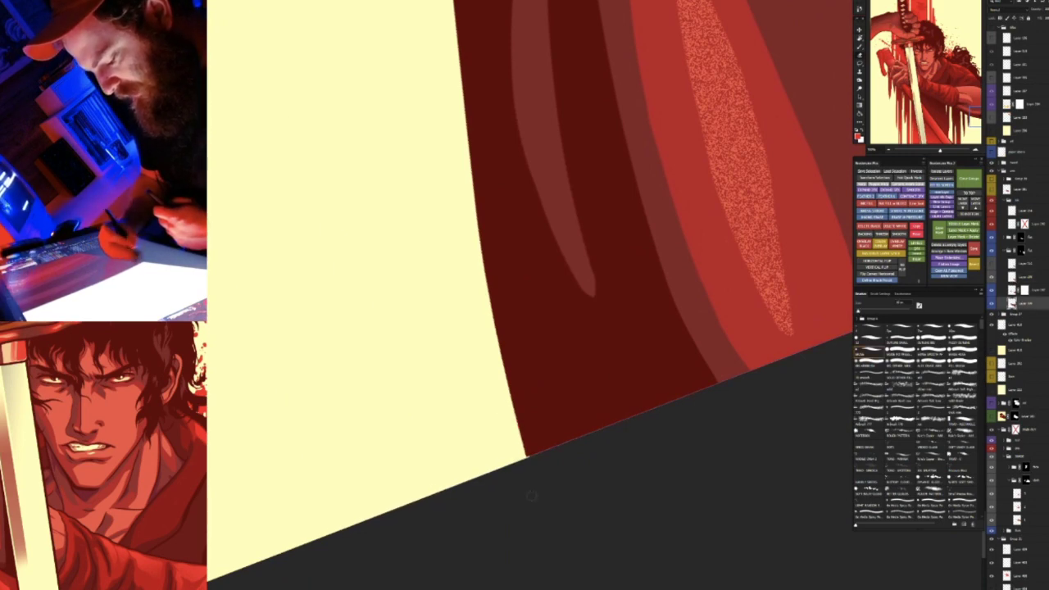
{"action": "key", "text": "Escape"}
{"action": "key", "text": "ctrl+0"}
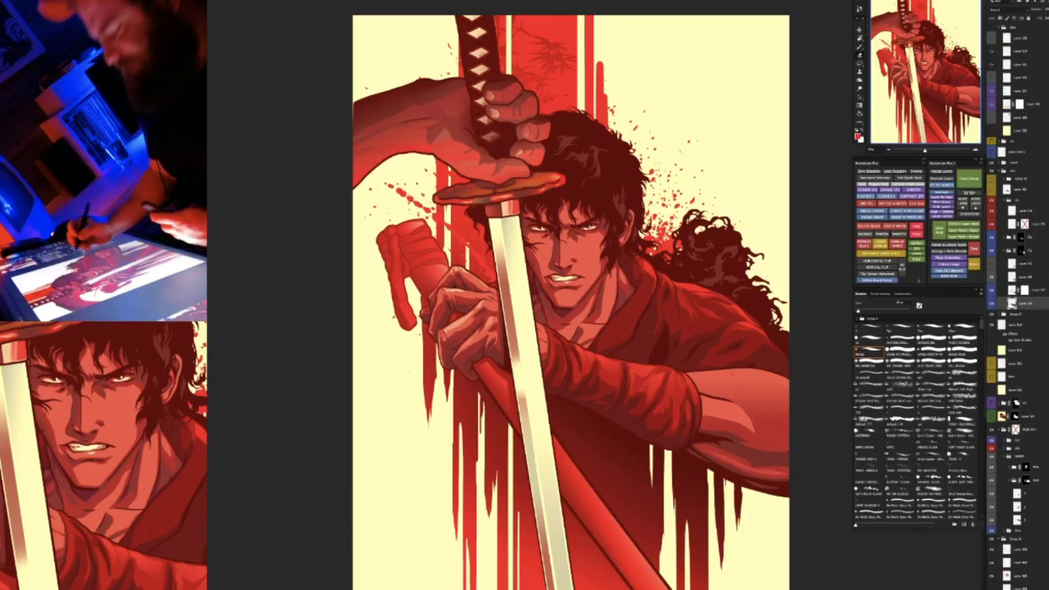
{"action": "scroll", "coordinate": [768, 368], "scroll_direction": "up", "scroll_amount": 3}
{"action": "left_click_drag", "start_coordinate": [749, 435], "coordinate": [693, 407]}
{"action": "left_click_drag", "start_coordinate": [711, 333], "coordinate": [702, 313]}
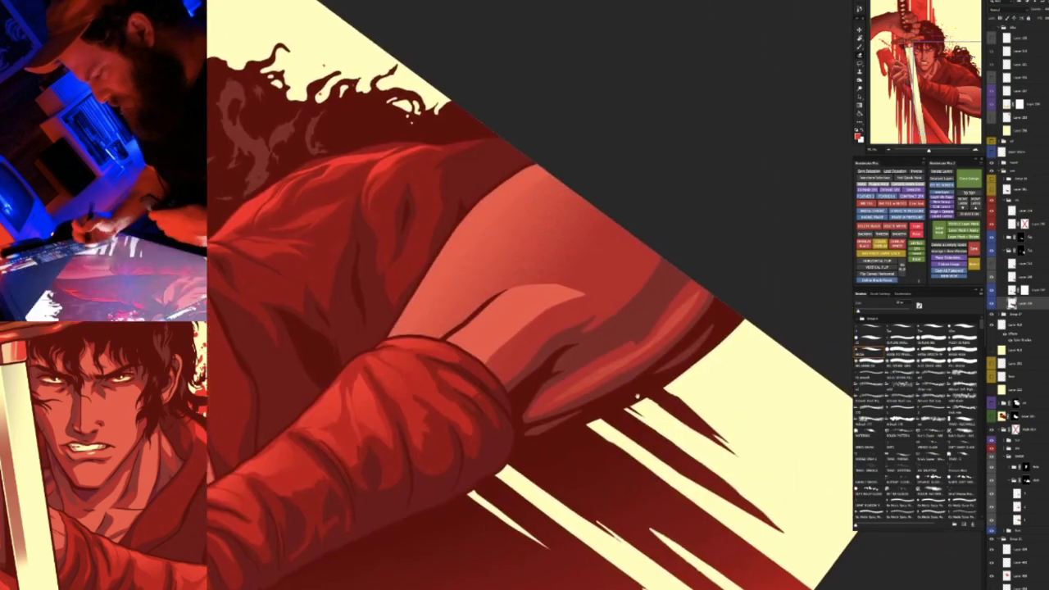
{"action": "scroll", "coordinate": [670, 374], "scroll_direction": "up", "scroll_amount": 2}
{"action": "key", "text": "Escape"}
{"action": "key", "text": "v"}
{"action": "key", "text": "w"}
{"action": "left_click", "coordinate": [646, 397]}
{"action": "scroll", "coordinate": [644, 394], "scroll_direction": "up", "scroll_amount": 4}
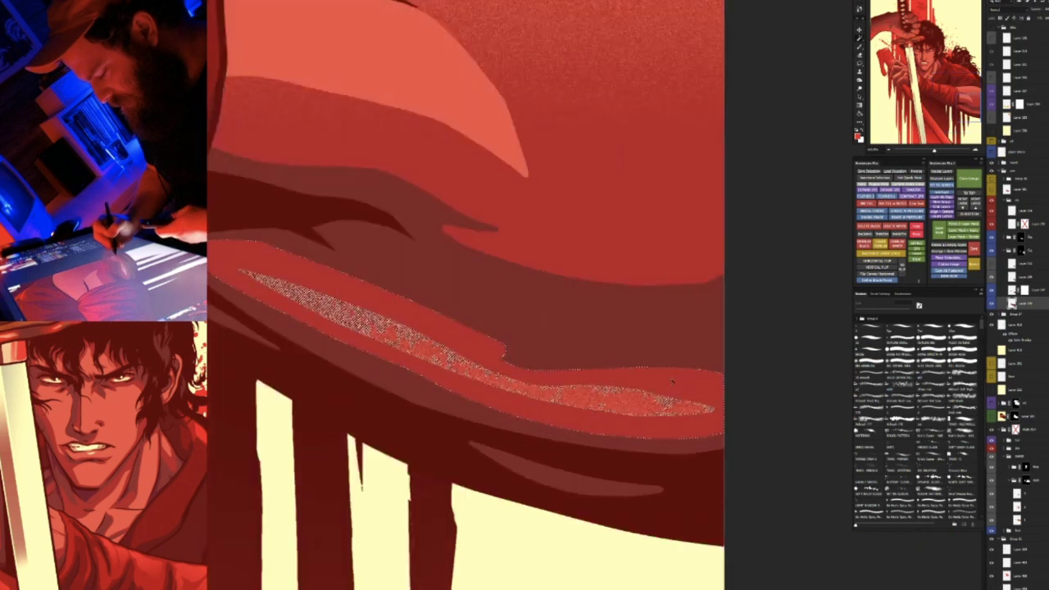
{"action": "key", "text": "ctrl+d"}
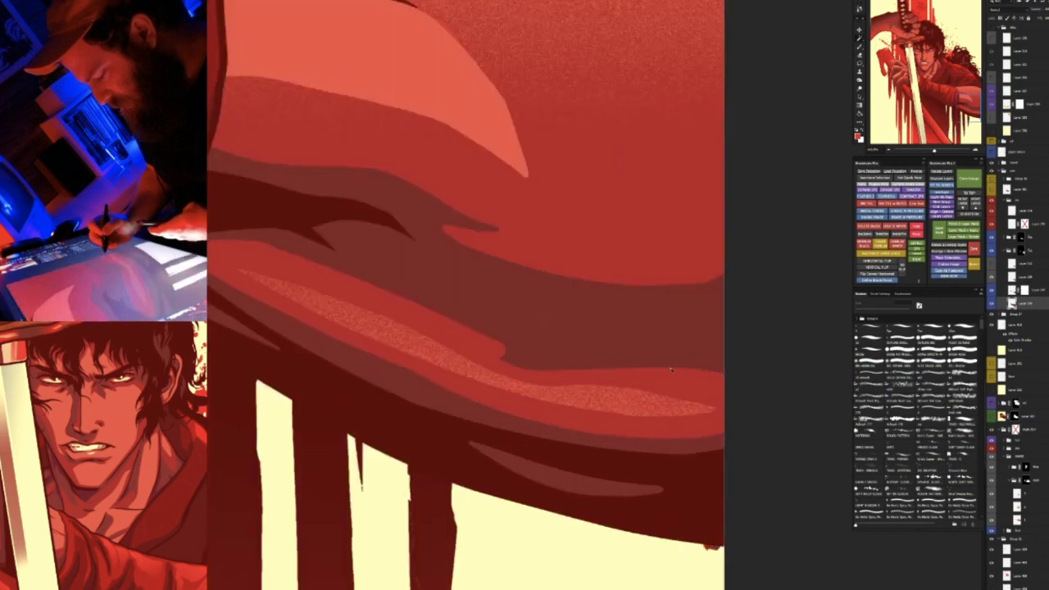
Inspect the arm's underside where it meets the poster's edge, then check the arm in the full poster
{"action": "left_click_drag", "start_coordinate": [698, 455], "coordinate": [667, 296]}
{"action": "key", "text": "v"}
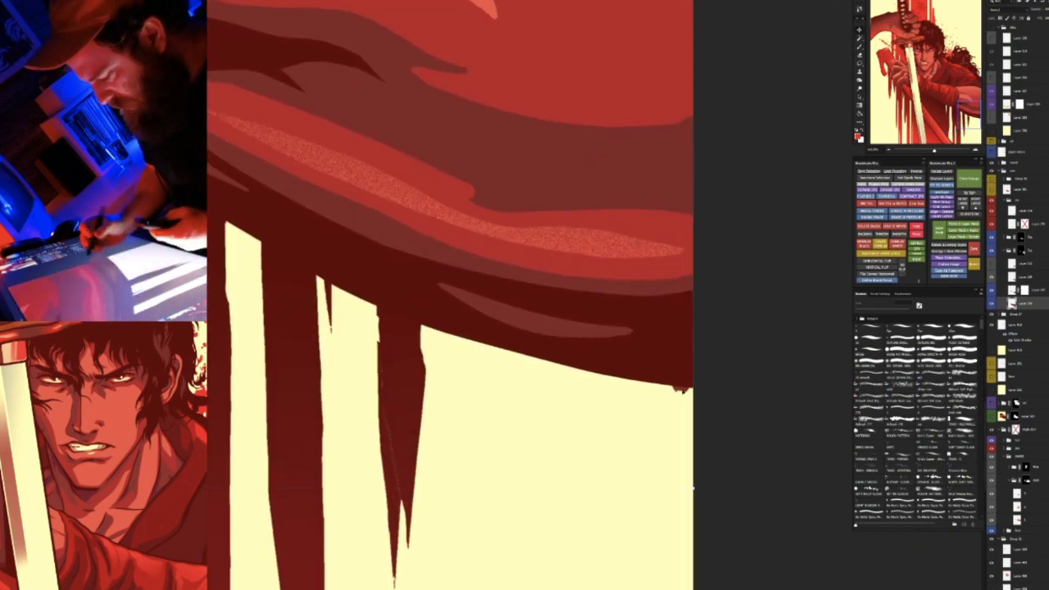
{"action": "left_click", "coordinate": [685, 391]}
{"action": "key", "text": "b"}
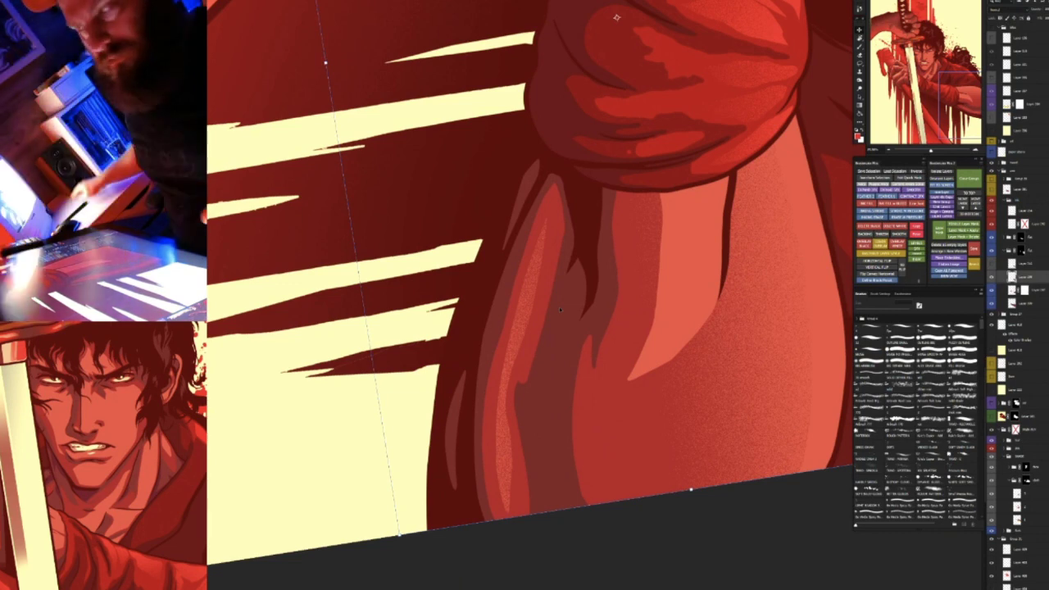
{"action": "left_click", "coordinate": [717, 513]}
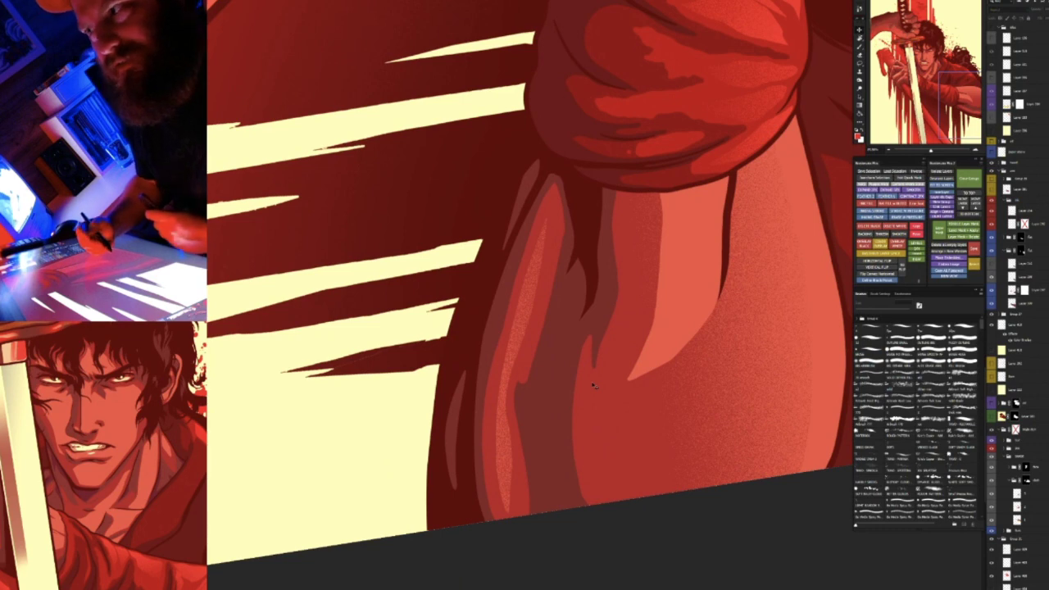
{"action": "left_click_drag", "start_coordinate": [544, 400], "coordinate": [693, 304]}
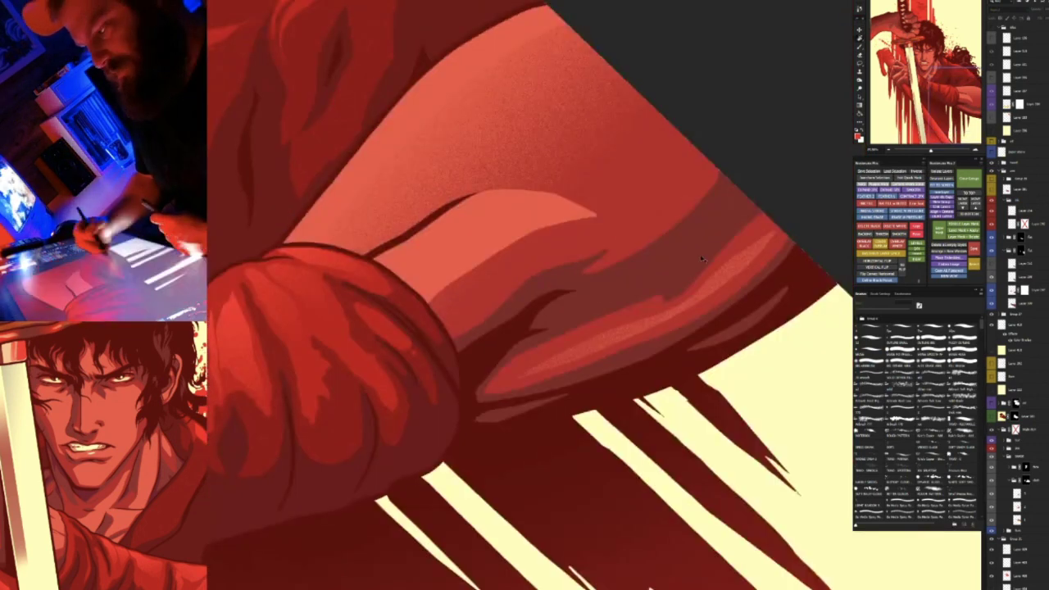
{"action": "key", "text": "Escape"}
{"action": "key", "text": "ctrl+0"}
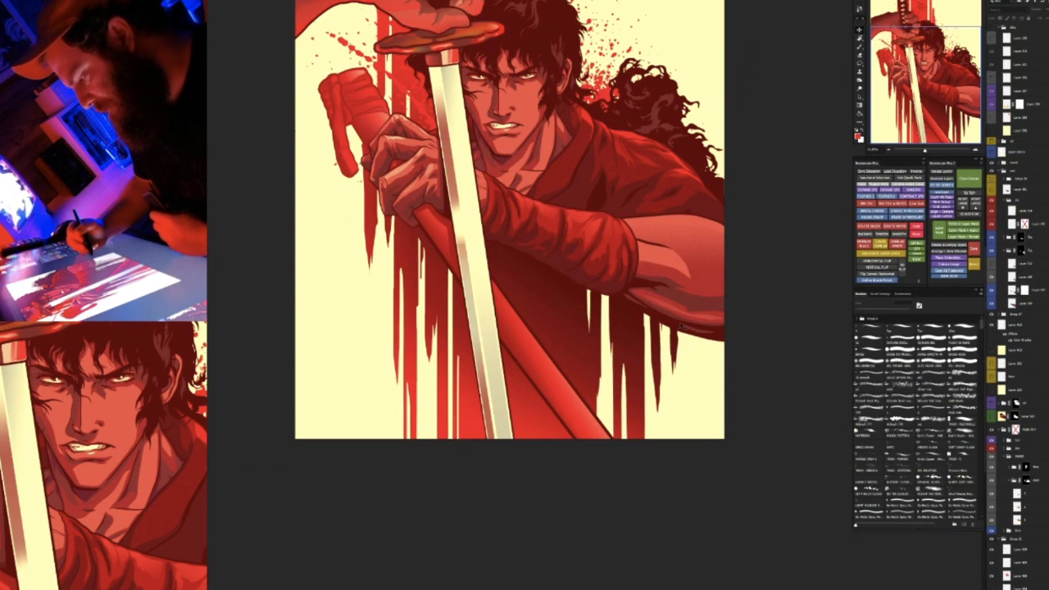
Select the arm's dark shading layer and paint a thin dark contour along the inner edge of the grainy underside highlight up to its pointed tip
{"action": "scroll", "coordinate": [695, 283], "scroll_direction": "up", "scroll_amount": 5}
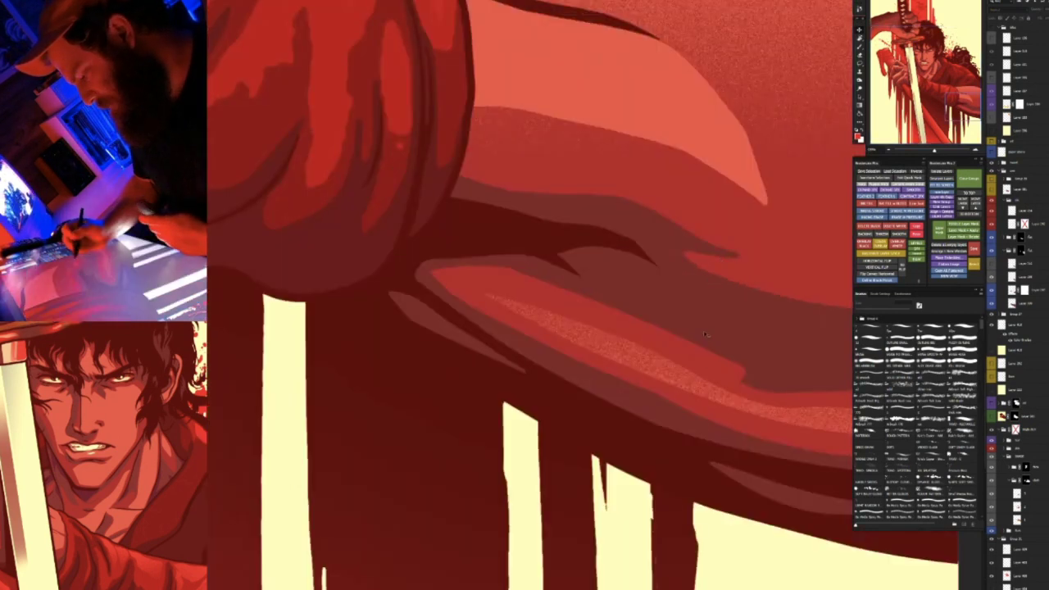
{"action": "left_click_drag", "start_coordinate": [703, 261], "coordinate": [633, 253]}
{"action": "left_click", "coordinate": [551, 6]}
{"action": "key", "text": "b"}
{"action": "left_click_drag", "start_coordinate": [541, 246], "coordinate": [536, 147]}
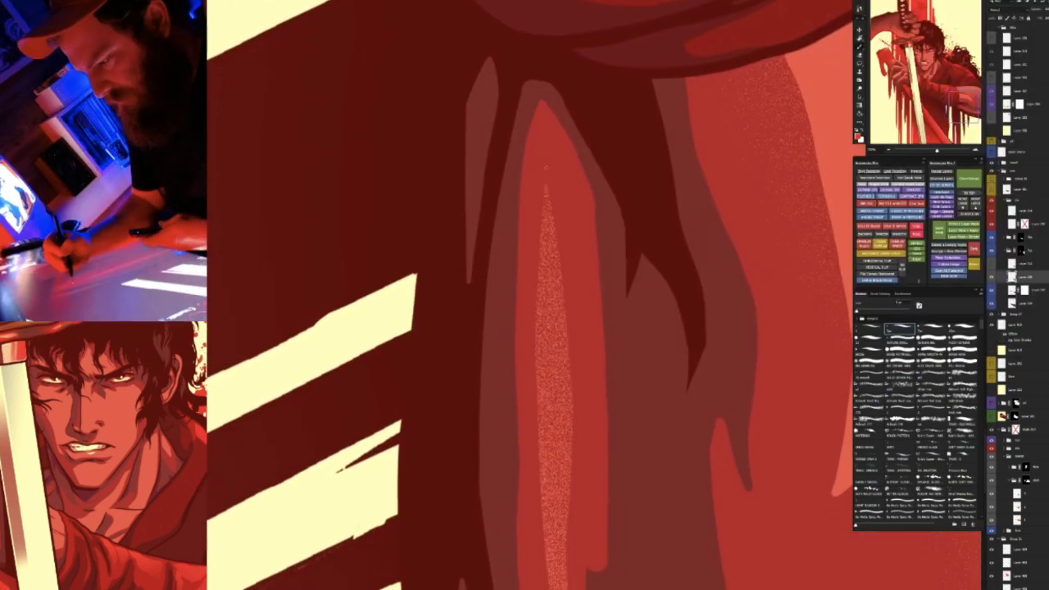
{"action": "left_click_drag", "start_coordinate": [541, 213], "coordinate": [455, 37]}
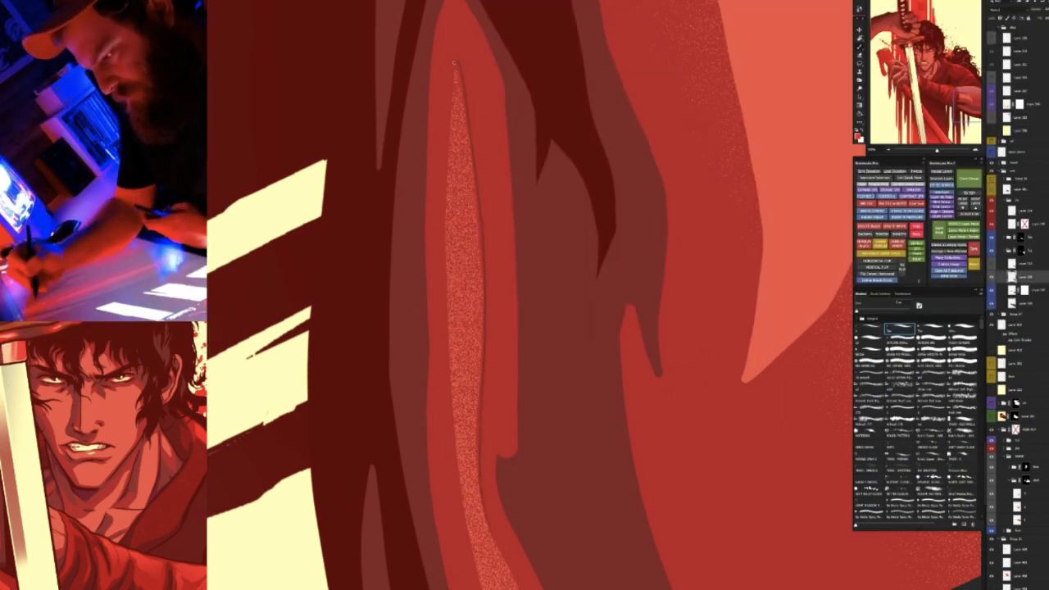
{"action": "left_click_drag", "start_coordinate": [440, 236], "coordinate": [441, 334]}
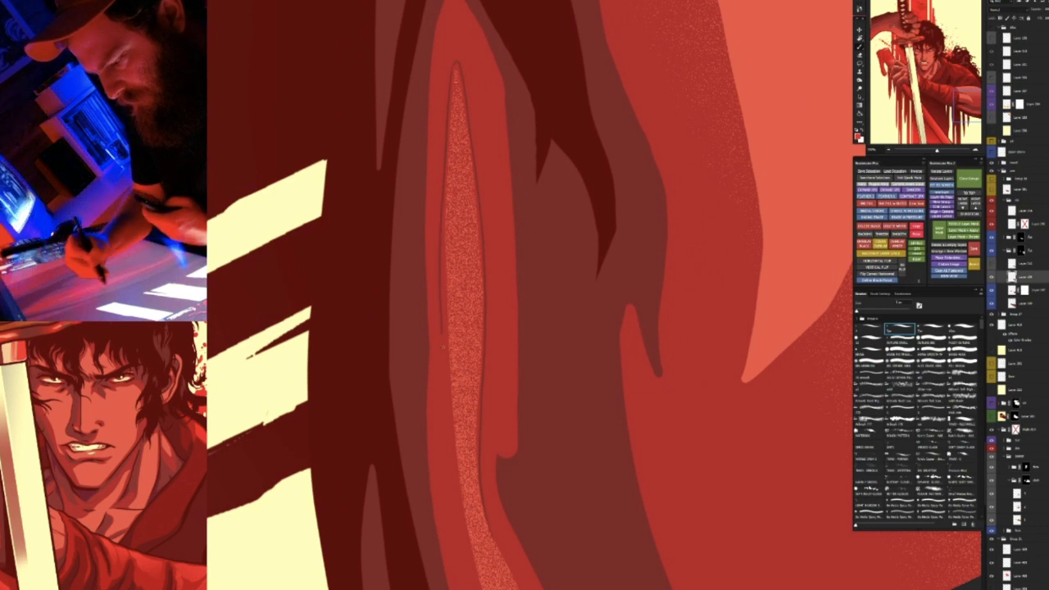
{"action": "left_click_drag", "start_coordinate": [588, 415], "coordinate": [615, 369]}
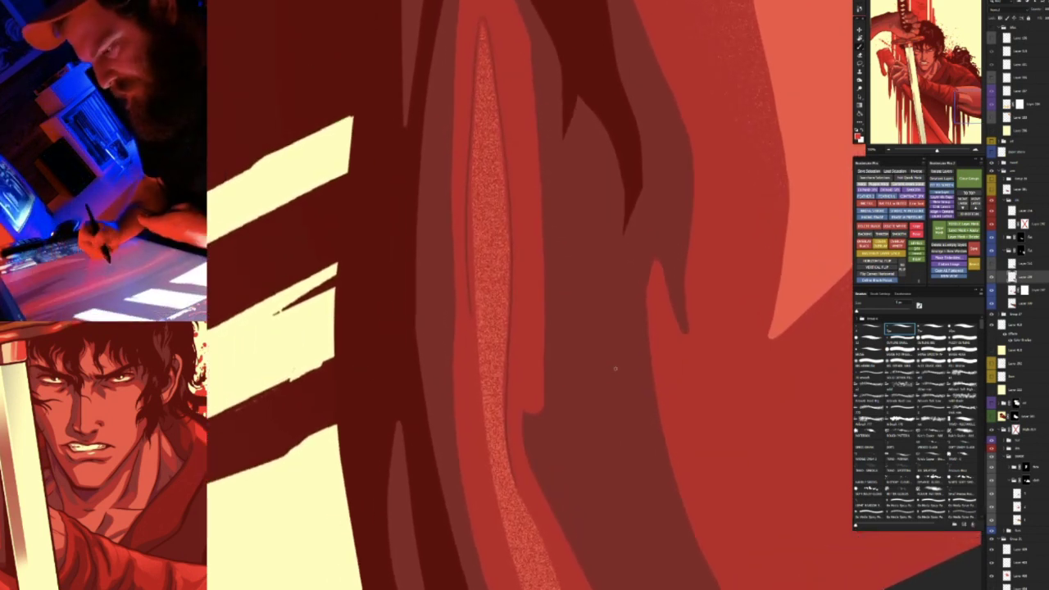
{"action": "key", "text": "ctrl+z"}
{"action": "mouse_move", "coordinate": [473, 77]}
{"action": "left_mouse_down"}
{"action": "mouse_move", "coordinate": [469, 136]}
{"action": "mouse_move", "coordinate": [482, 16]}
{"action": "left_mouse_up"}
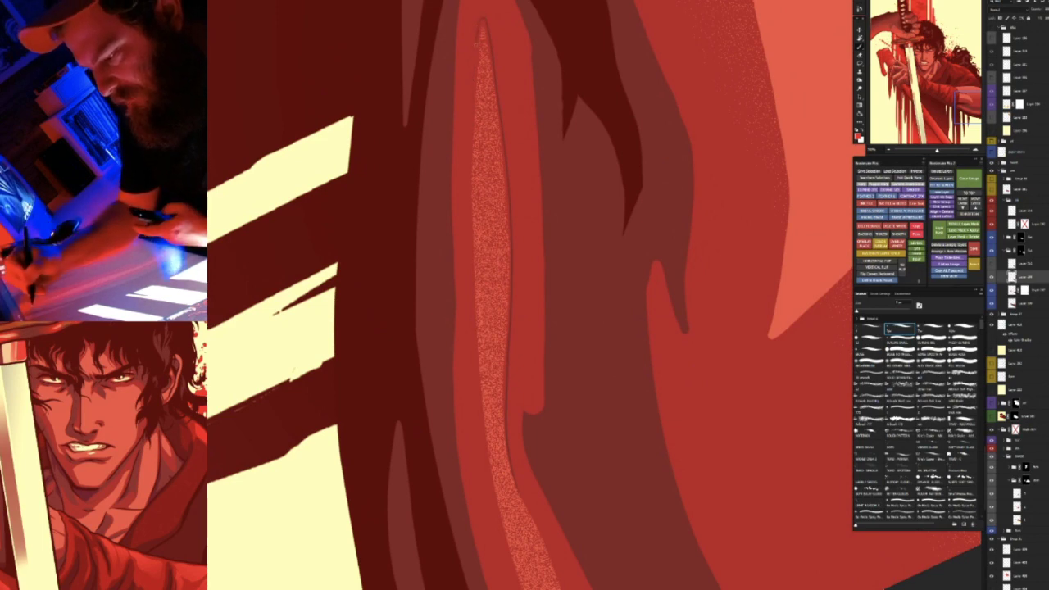
Examine the contoured highlight on the arm's underside from different rotations and zoom levels
{"action": "key", "text": "r"}
{"action": "left_click_drag", "start_coordinate": [477, 345], "coordinate": [660, 355]}
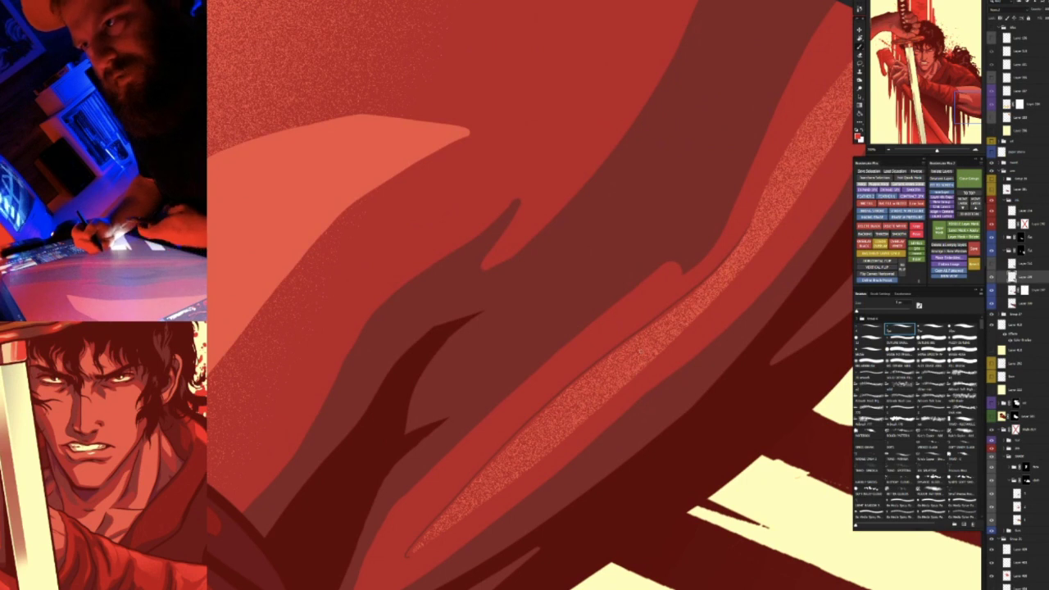
{"action": "key", "text": "Escape"}
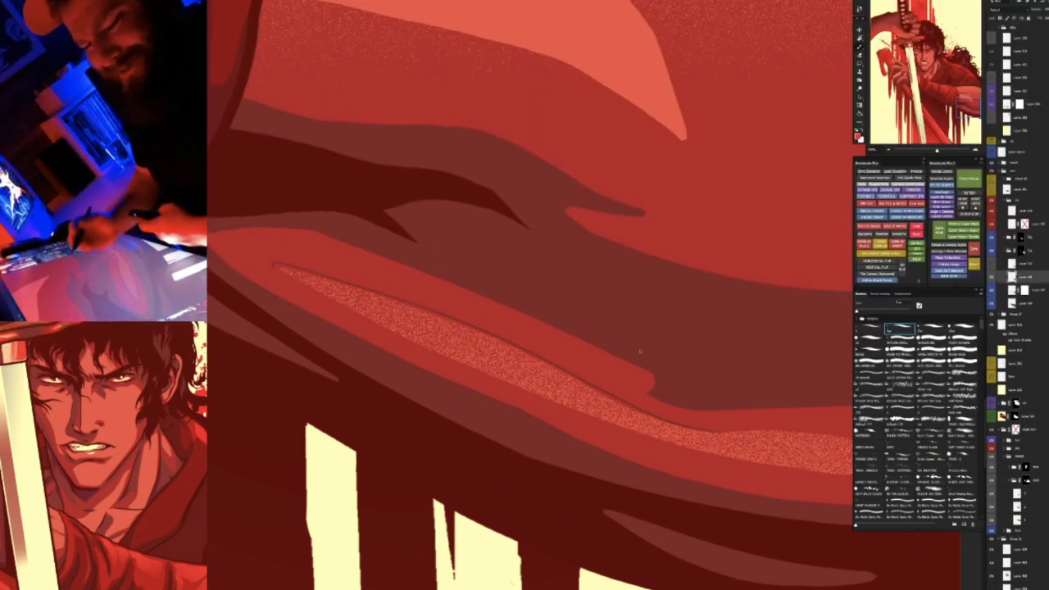
{"action": "left_click_drag", "start_coordinate": [630, 290], "coordinate": [611, 302]}
{"action": "key", "text": "ctrl+minus"}
{"action": "left_click_drag", "start_coordinate": [693, 374], "coordinate": [584, 276]}
{"action": "key", "text": "r"}
{"action": "left_click_drag", "start_coordinate": [537, 372], "coordinate": [555, 304]}
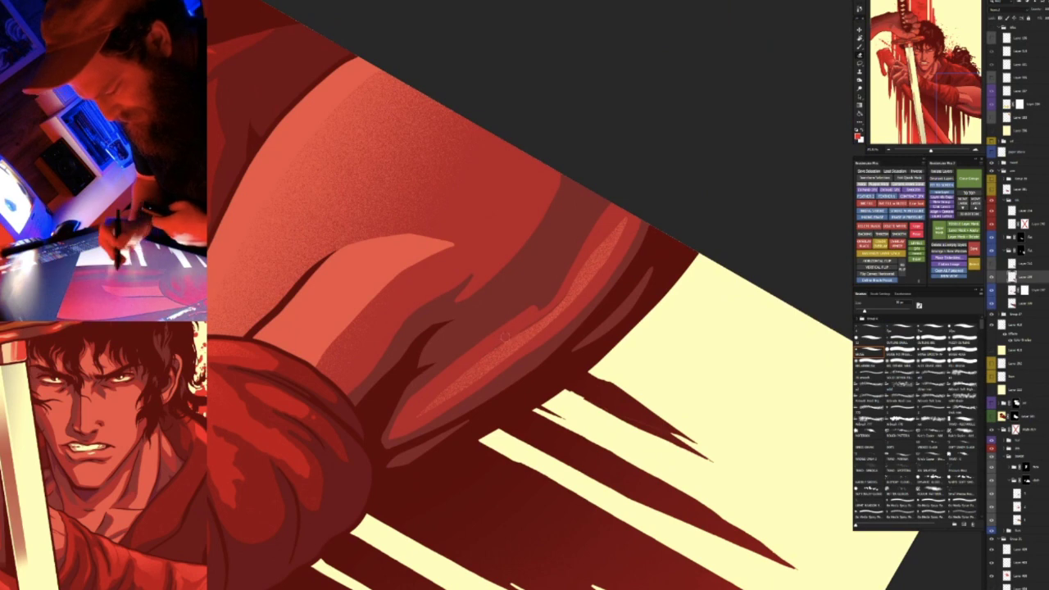
{"action": "key", "text": "ctrl+minus"}
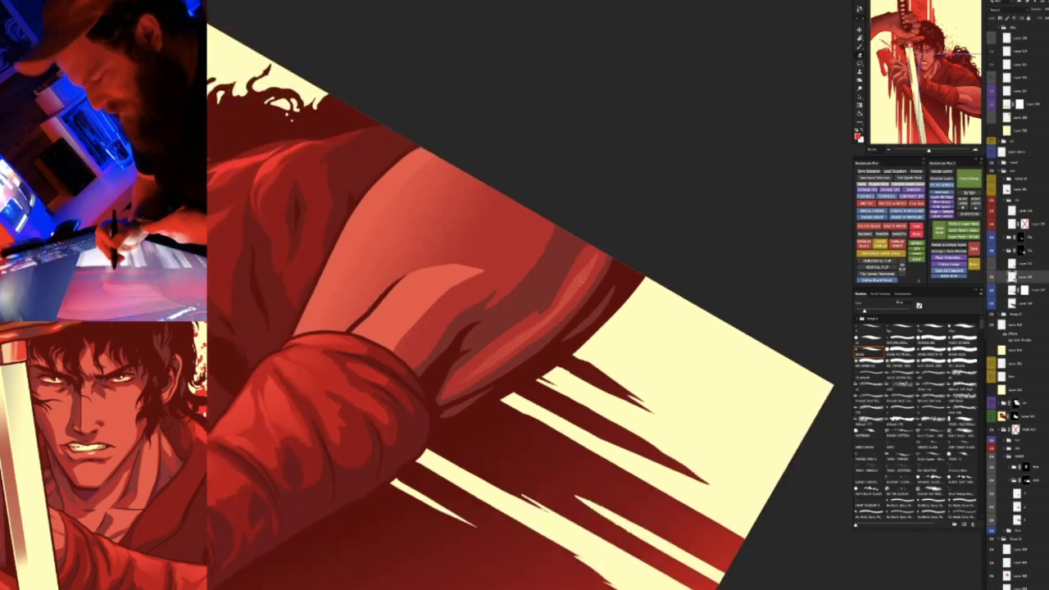
Select the outline of the red grainy highlight shape on the bare arm's underside
{"action": "key", "text": "r"}
{"action": "left_click_drag", "start_coordinate": [499, 411], "coordinate": [547, 480]}
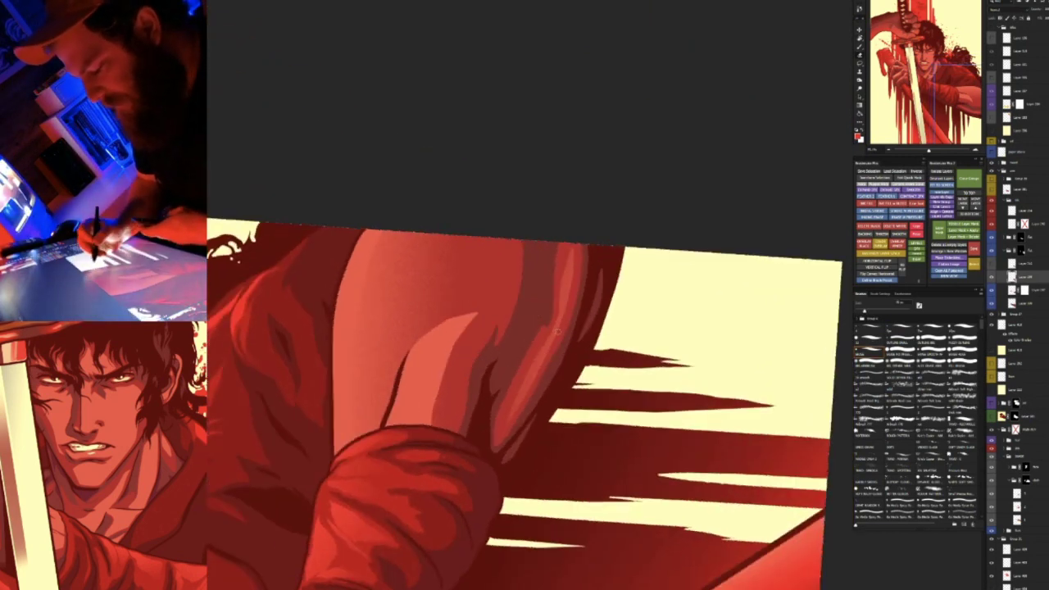
{"action": "scroll", "coordinate": [564, 321], "scroll_direction": "up", "scroll_amount": 2}
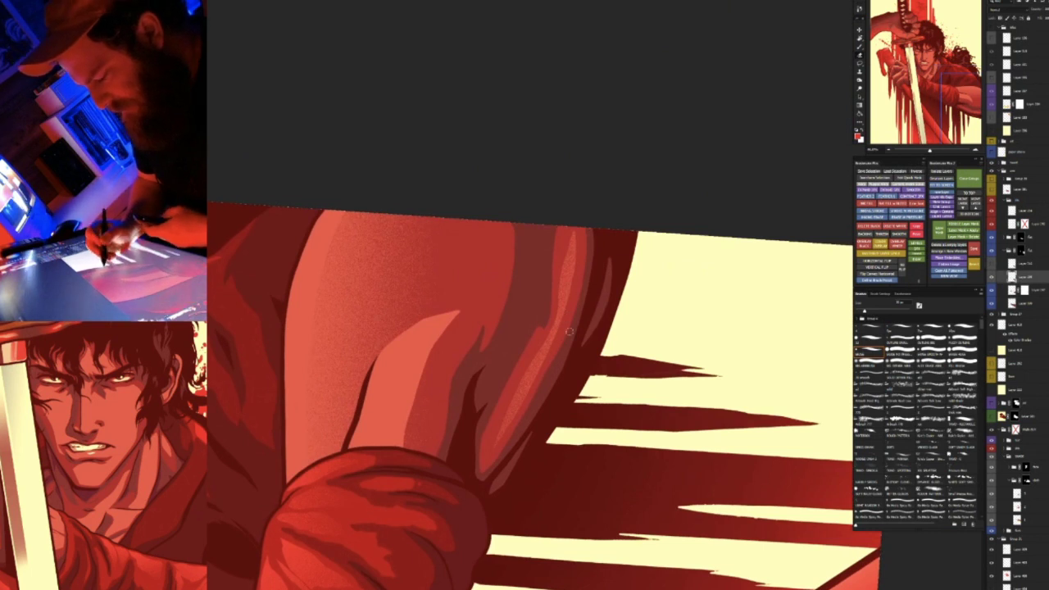
{"action": "key", "text": "Escape"}
{"action": "key", "text": "ctrl+t"}
{"action": "left_click", "coordinate": [571, 314]}
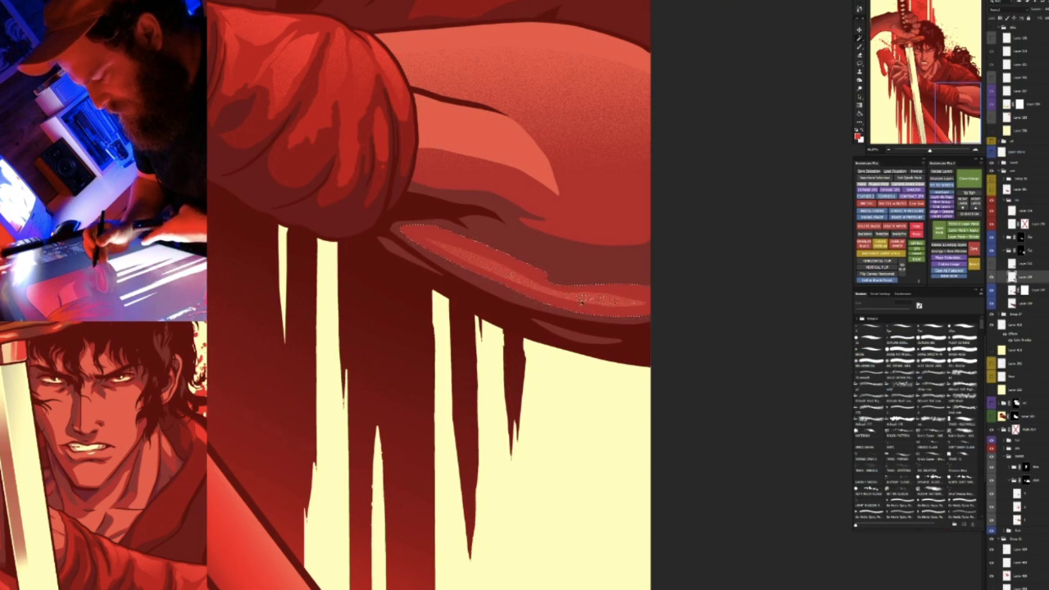
{"action": "left_click_drag", "start_coordinate": [642, 259], "coordinate": [580, 346]}
{"action": "left_click_drag", "start_coordinate": [593, 298], "coordinate": [611, 297]}
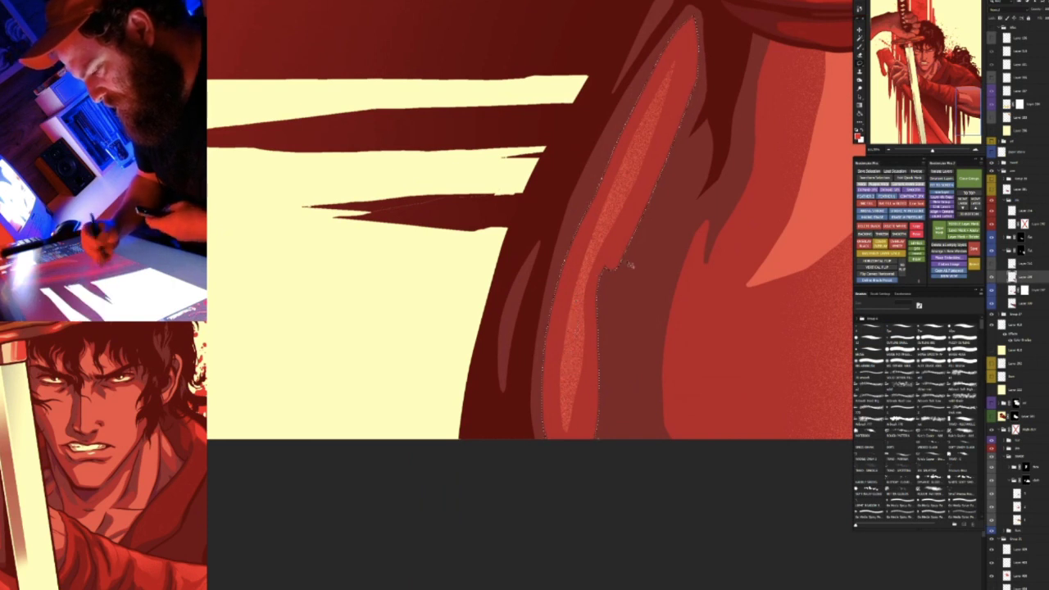
Check the arm's dark shading layer by toggling its visibility, and add a new layer without a color overlay above it
{"action": "key", "text": "ctrl+t"}
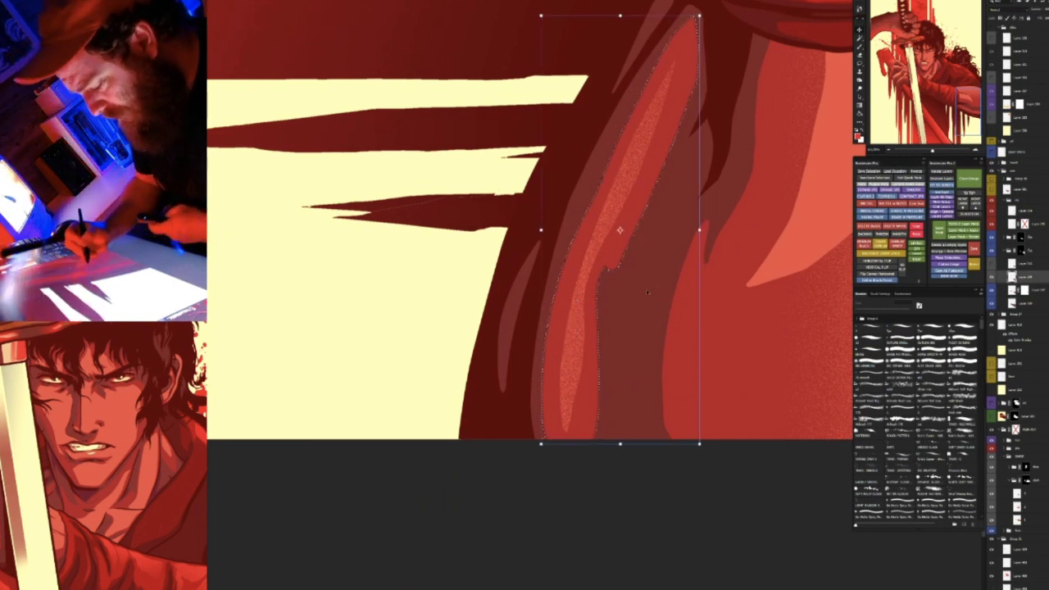
{"action": "left_click", "coordinate": [991, 277]}
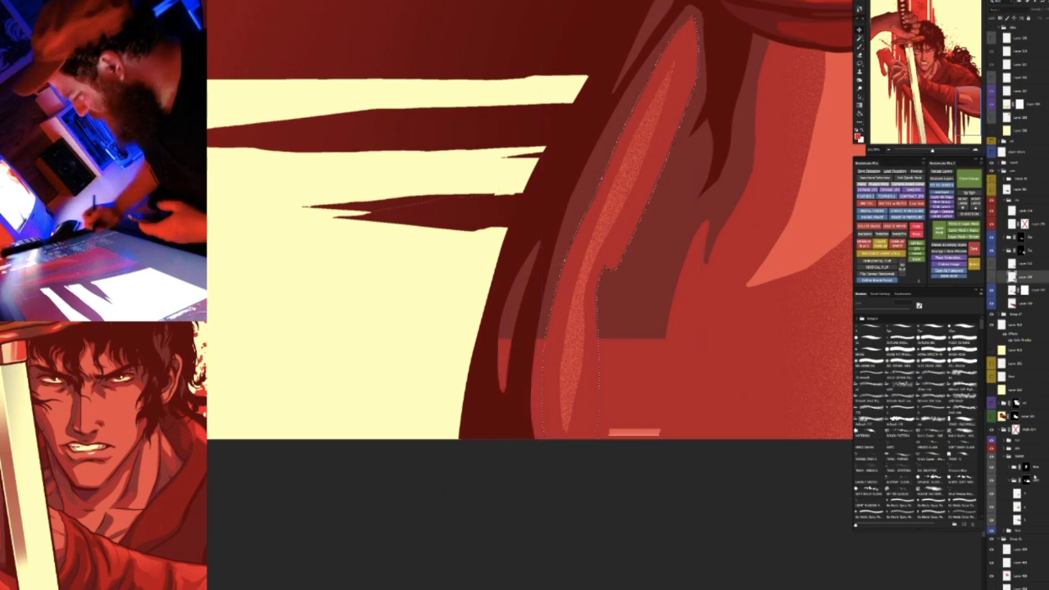
{"action": "left_click", "coordinate": [992, 277]}
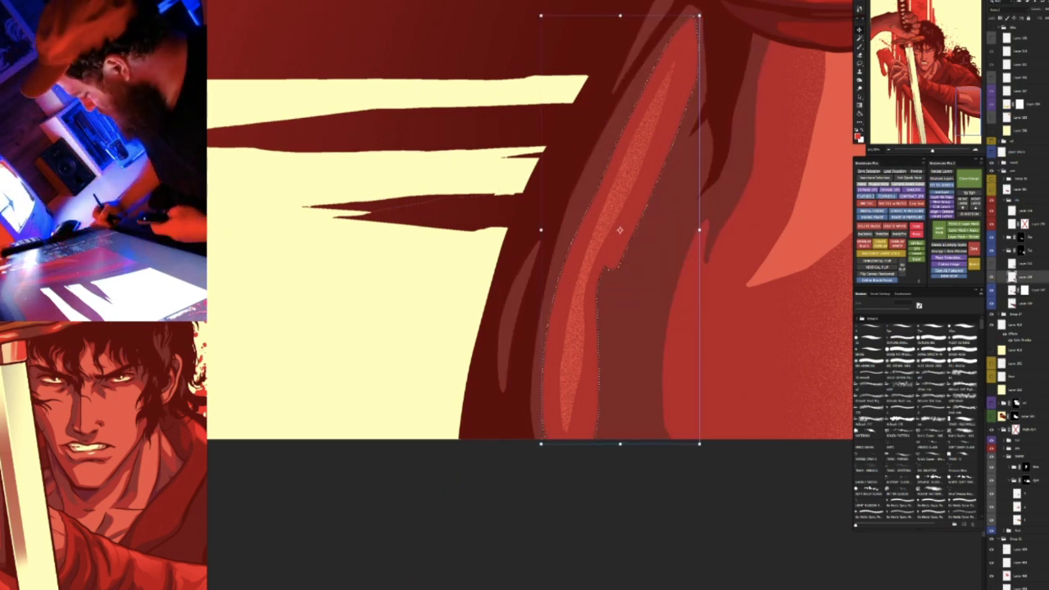
{"action": "key", "text": "Return"}
{"action": "left_click", "coordinate": [880, 244]}
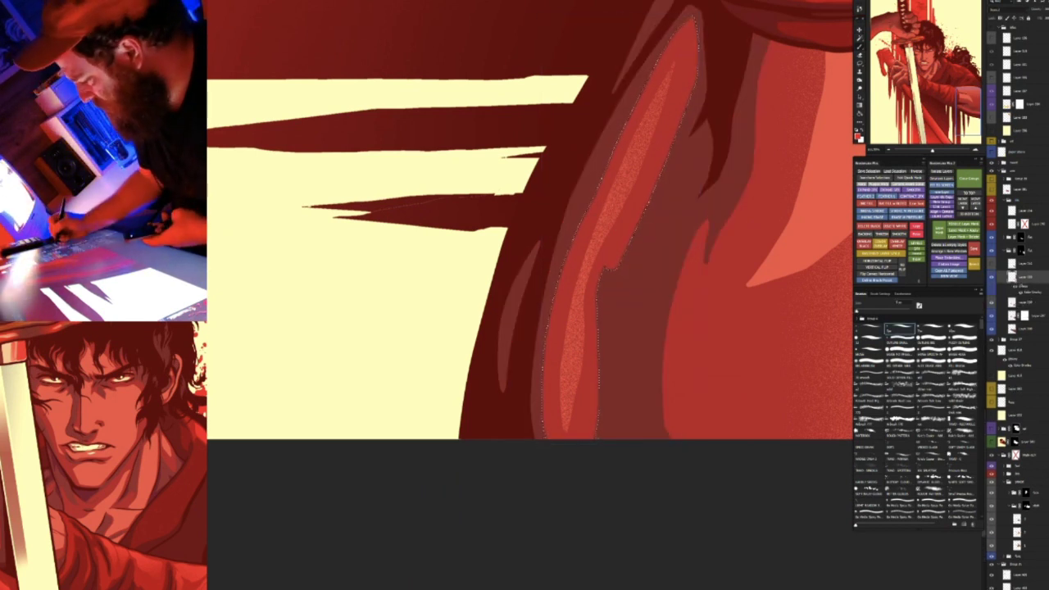
{"action": "left_click", "coordinate": [880, 253]}
{"action": "key", "text": "g"}
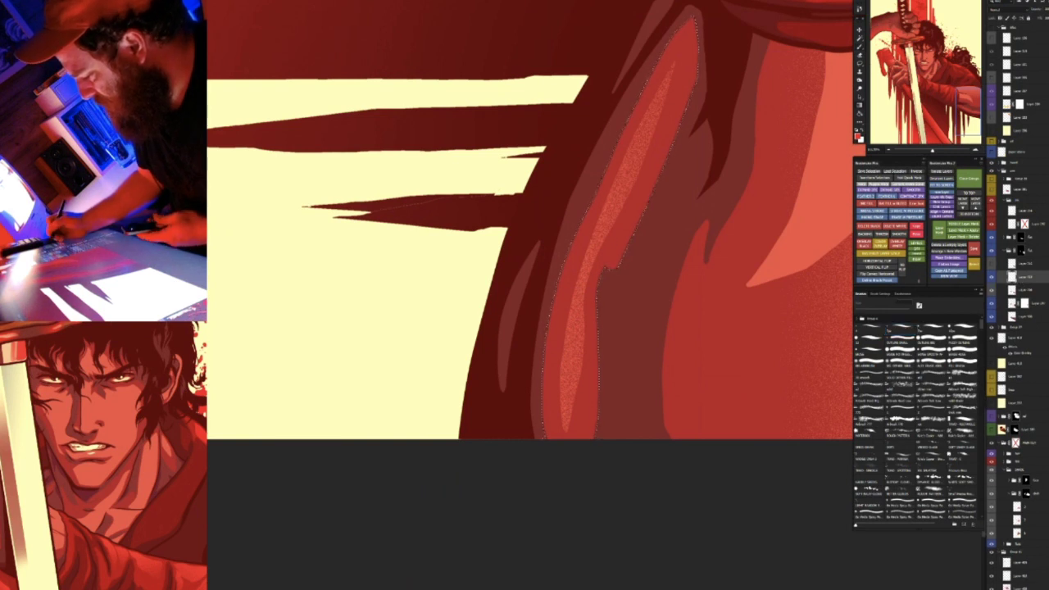
{"action": "left_click_drag", "start_coordinate": [579, 174], "coordinate": [651, 204]}
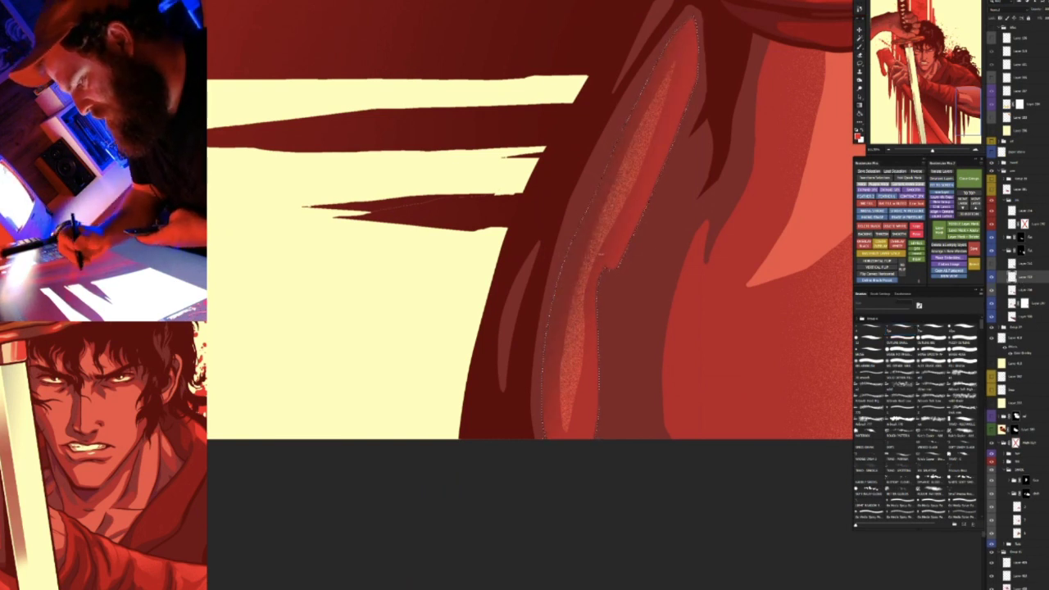
{"action": "key", "text": "ctrl+z"}
{"action": "mouse_move", "coordinate": [545, 247]}
{"action": "left_mouse_down"}
{"action": "mouse_move", "coordinate": [582, 260]}
{"action": "mouse_move", "coordinate": [564, 254]}
{"action": "left_mouse_up"}
{"action": "key", "text": "ctrl+z"}
Brush grainy dark shading inside the selection along the underside highlight's lower edge, from the poster's edge to its pointed tip
{"action": "key", "text": "r"}
{"action": "left_click_drag", "start_coordinate": [581, 443], "coordinate": [733, 250]}
{"action": "key", "text": "ctrl+plus"}
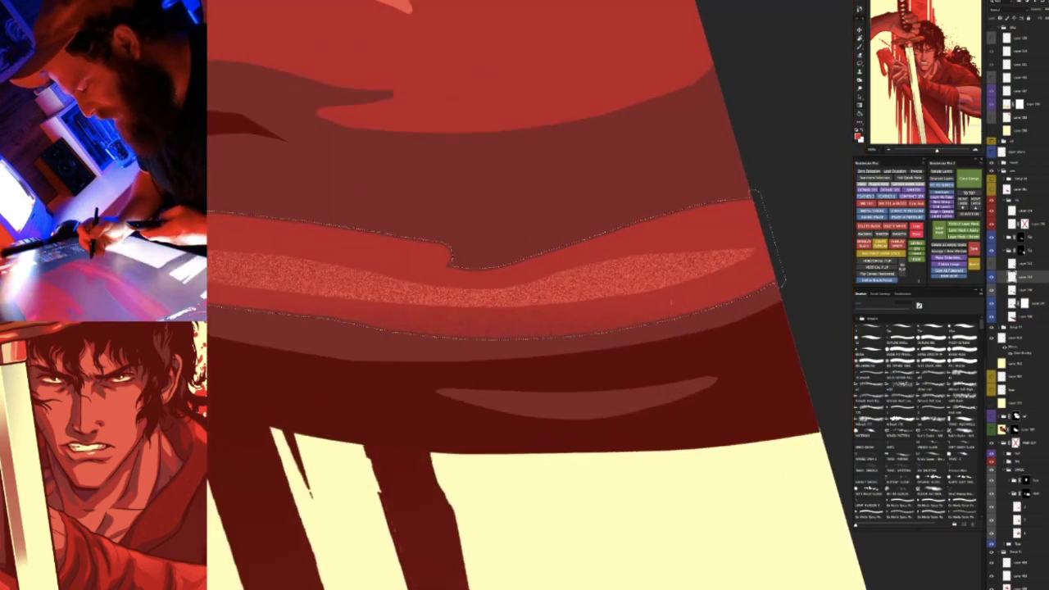
{"action": "left_click_drag", "start_coordinate": [705, 318], "coordinate": [698, 292]}
{"action": "left_click_drag", "start_coordinate": [349, 348], "coordinate": [658, 389]}
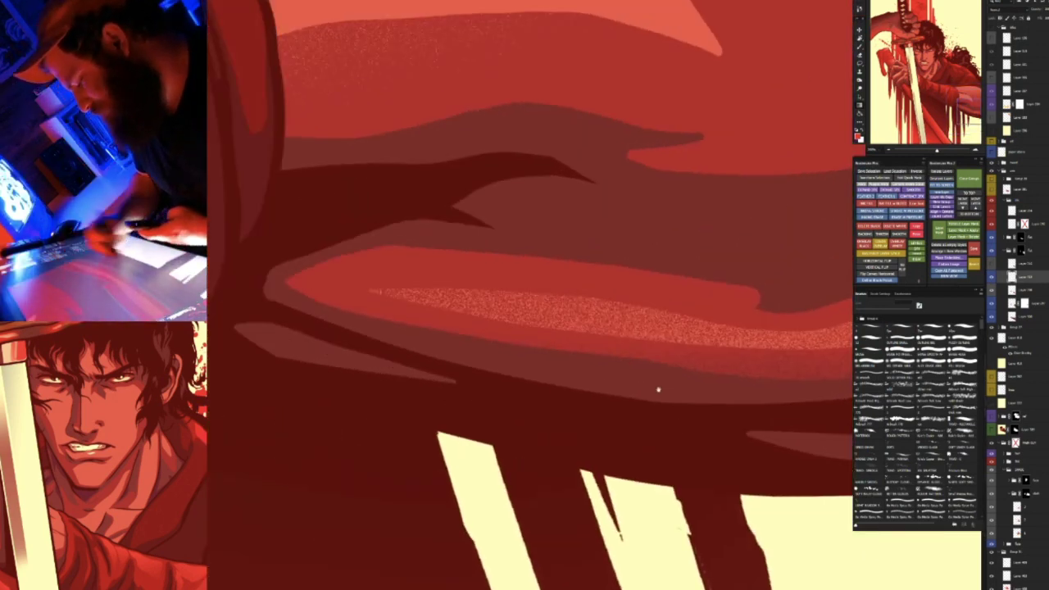
{"action": "left_click_drag", "start_coordinate": [658, 389], "coordinate": [700, 398]}
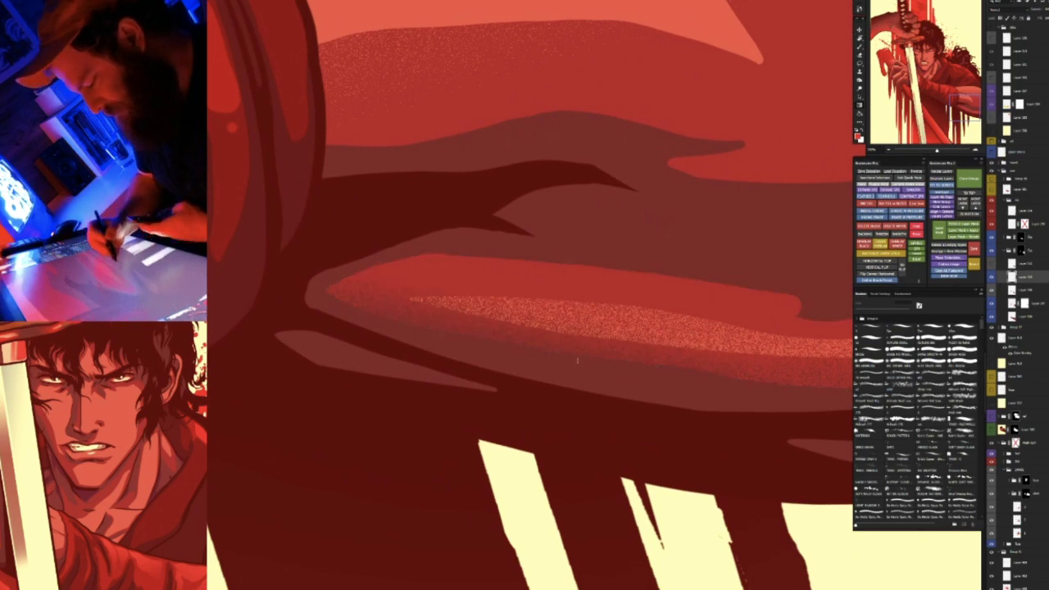
{"action": "key", "text": "ctrl+minus"}
{"action": "key", "text": "ctrl+minus"}
{"action": "key", "text": "ctrl+minus"}
{"action": "left_click_drag", "start_coordinate": [578, 360], "coordinate": [482, 327]}
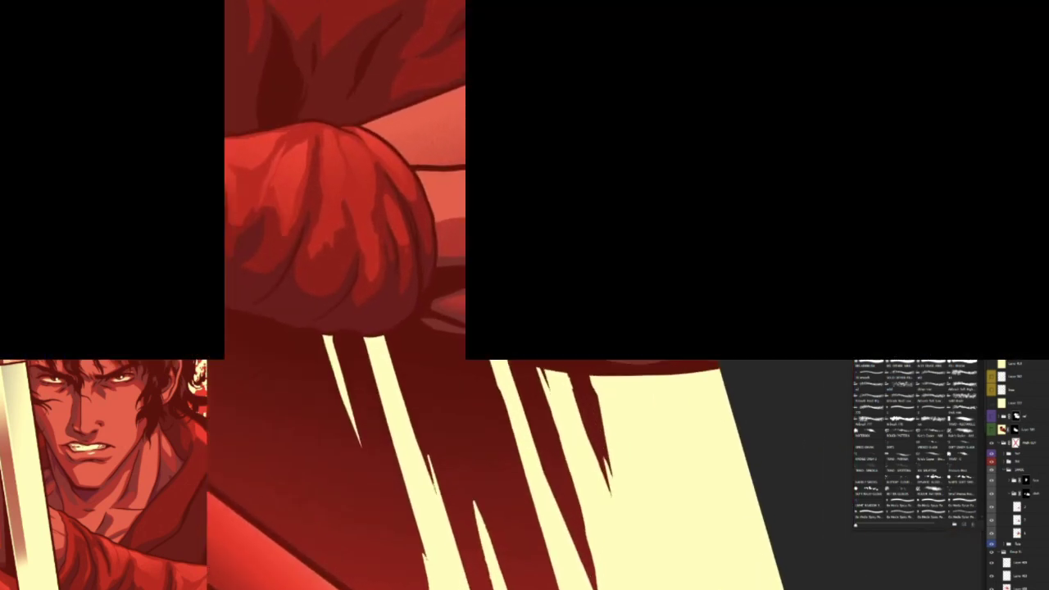
{"action": "key", "text": "ctrl+plus"}
{"action": "scroll", "coordinate": [644, 370], "scroll_direction": "up", "scroll_amount": 2}
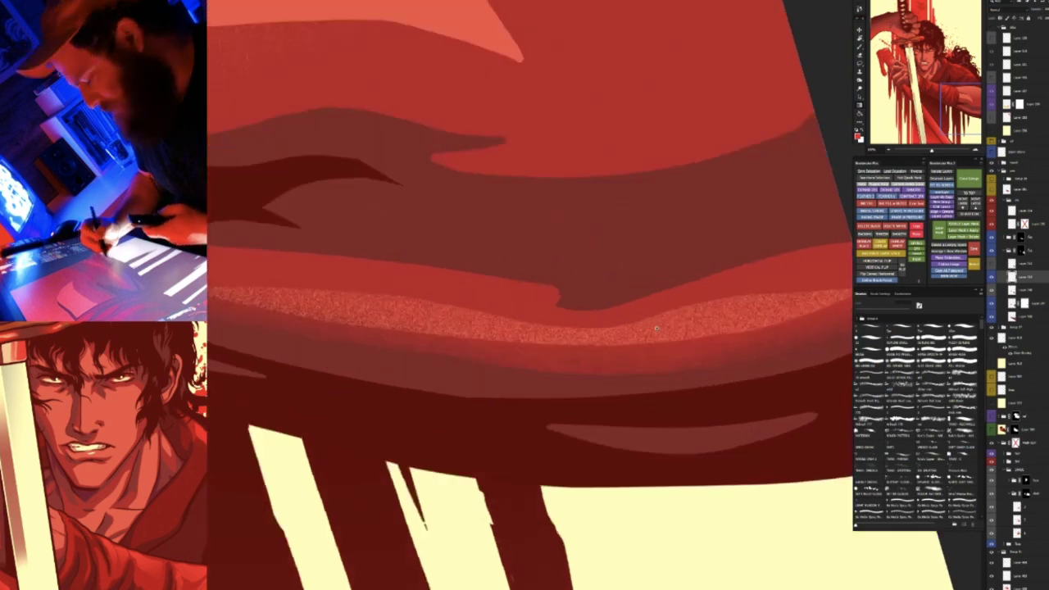
Lasso a curved band above the arm's dark underside shading out to the poster's edge and fill it with faded dark shading
{"action": "scroll", "coordinate": [641, 348], "scroll_direction": "up", "scroll_amount": 2}
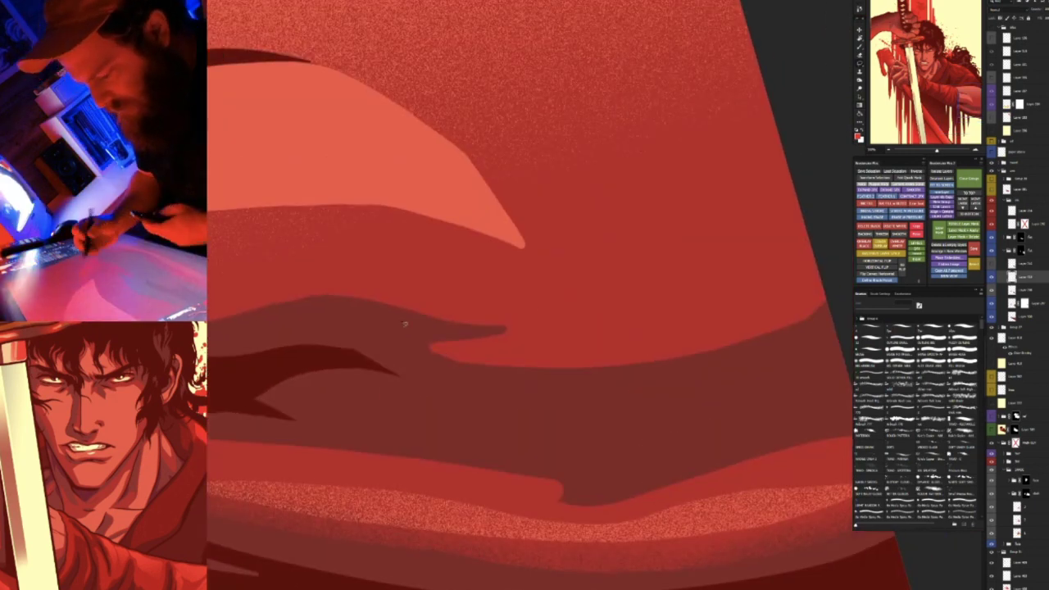
{"action": "mouse_move", "coordinate": [295, 303]}
{"action": "left_mouse_down"}
{"action": "mouse_move", "coordinate": [531, 322]}
{"action": "mouse_move", "coordinate": [581, 298]}
{"action": "mouse_move", "coordinate": [543, 232]}
{"action": "mouse_move", "coordinate": [743, 223]}
{"action": "mouse_move", "coordinate": [827, 253]}
{"action": "mouse_move", "coordinate": [839, 323]}
{"action": "mouse_move", "coordinate": [524, 411]}
{"action": "mouse_move", "coordinate": [278, 352]}
{"action": "left_mouse_up"}
{"action": "key", "text": "alt+BackSpace"}
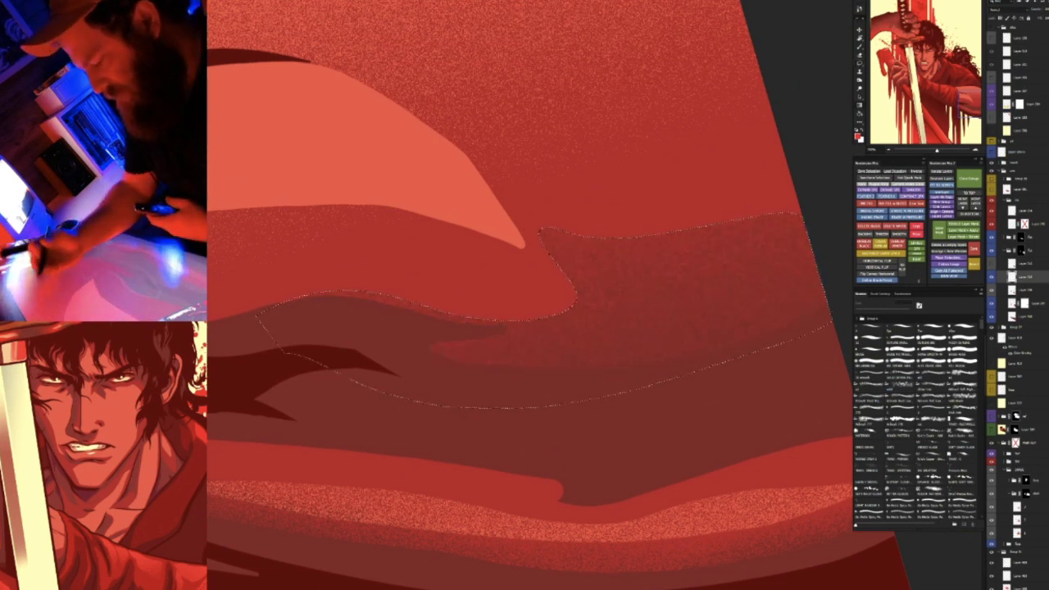
{"action": "key", "text": "Escape"}
{"action": "key", "text": "ctrl+d"}
Lasso the notched inner edge of the underside highlight and smooth it into the surrounding dark shading
{"action": "left_click_drag", "start_coordinate": [708, 322], "coordinate": [735, 328]}
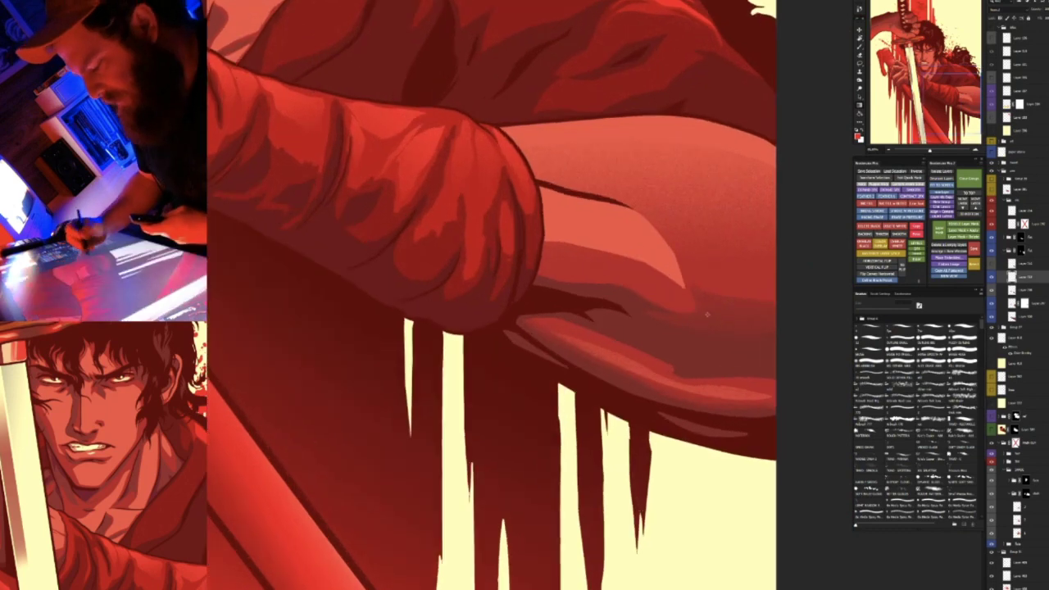
{"action": "left_click_drag", "start_coordinate": [707, 389], "coordinate": [689, 265]}
{"action": "left_click_drag", "start_coordinate": [571, 298], "coordinate": [597, 318]}
{"action": "scroll", "coordinate": [597, 318], "scroll_direction": "down", "scroll_amount": 3}
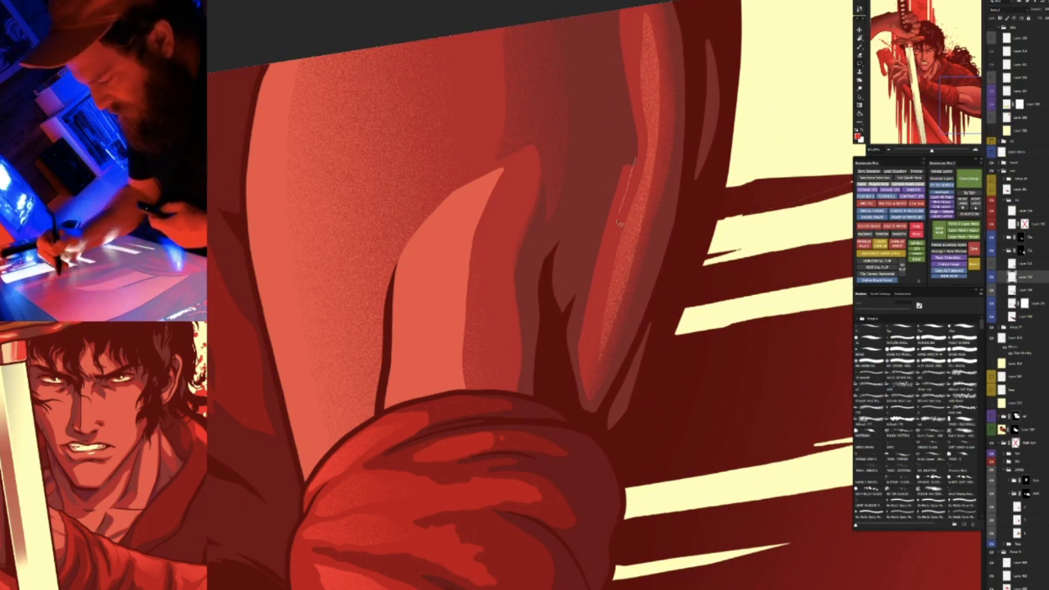
{"action": "left_click_drag", "start_coordinate": [579, 300], "coordinate": [636, 136]}
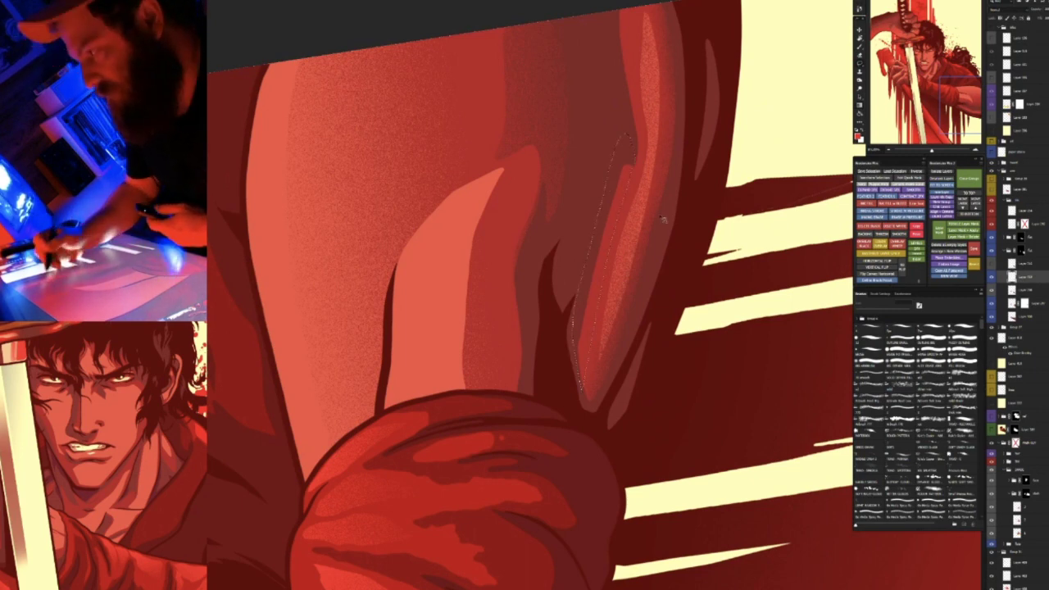
{"action": "key", "text": "Delete"}
{"action": "key", "text": "ctrl+d"}
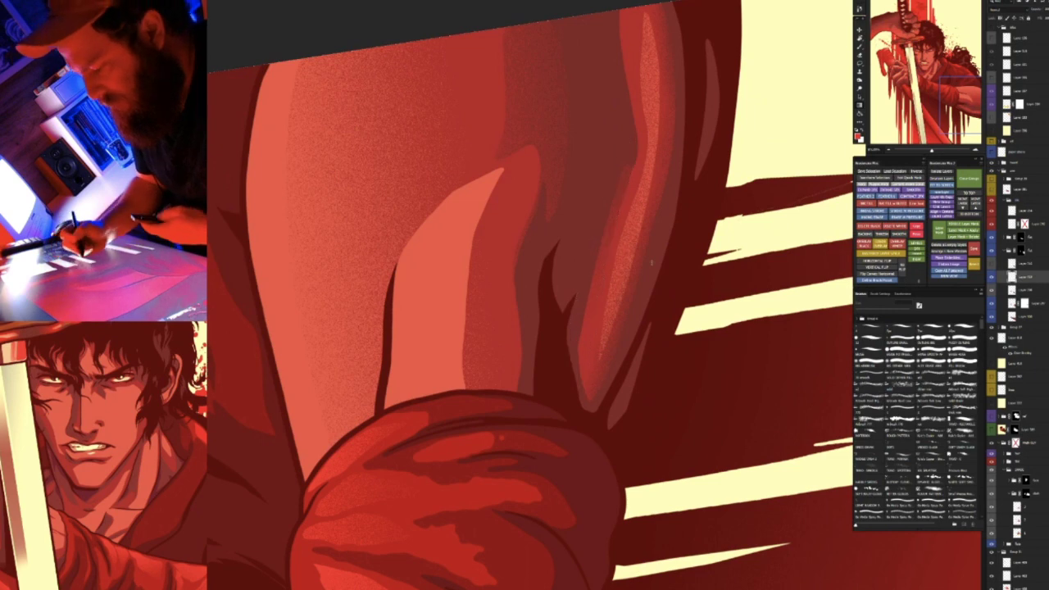
Check the shaded arm in the full poster and collapse the layer groups
{"action": "key", "text": "Escape"}
{"action": "left_click_drag", "start_coordinate": [698, 261], "coordinate": [662, 273]}
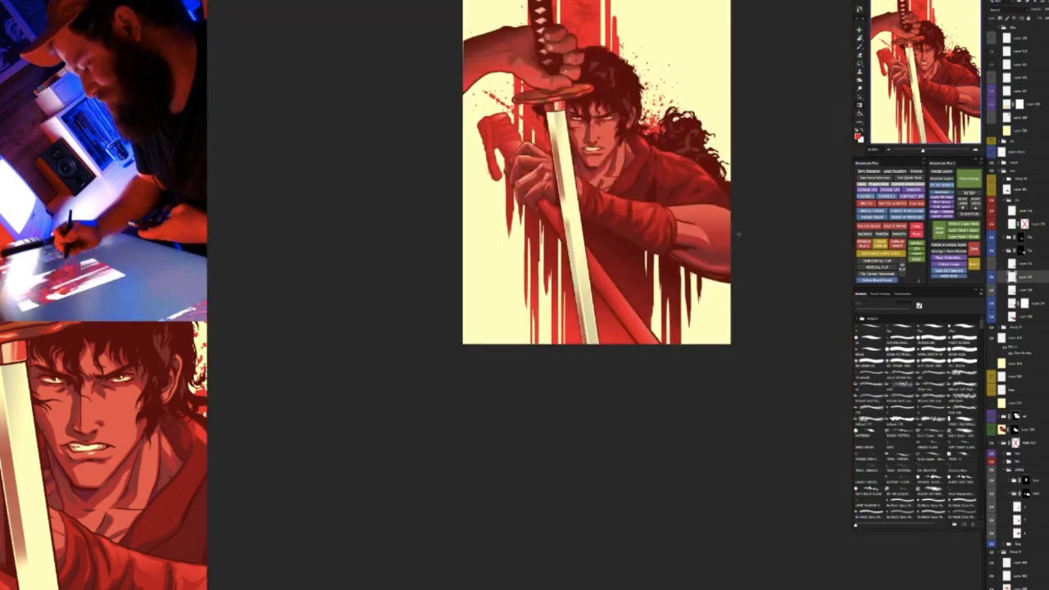
{"action": "left_click_drag", "start_coordinate": [709, 289], "coordinate": [664, 353]}
{"action": "key", "text": "v"}
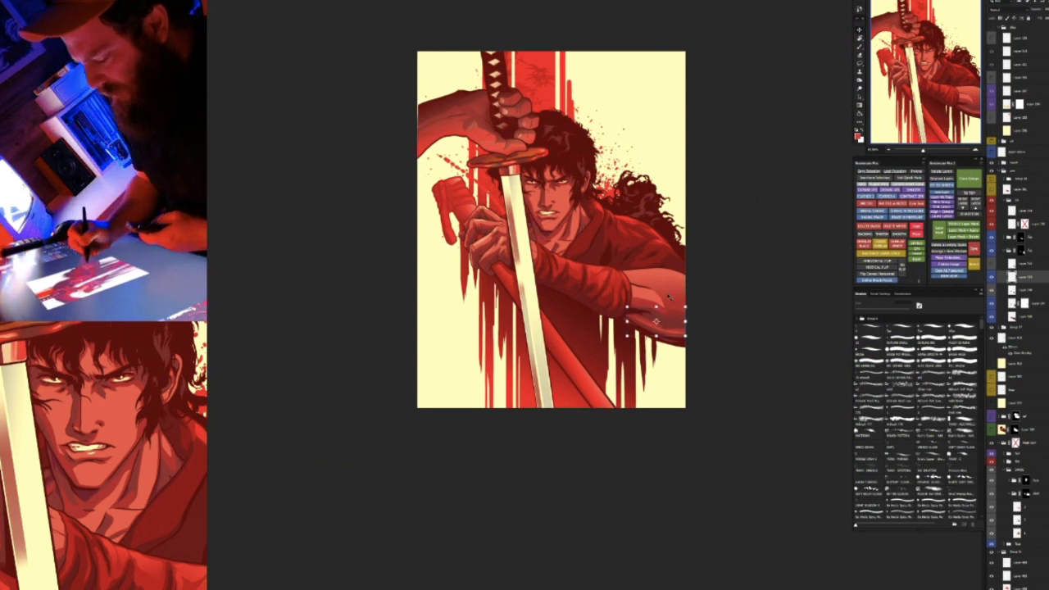
{"action": "left_click", "coordinate": [970, 179]}
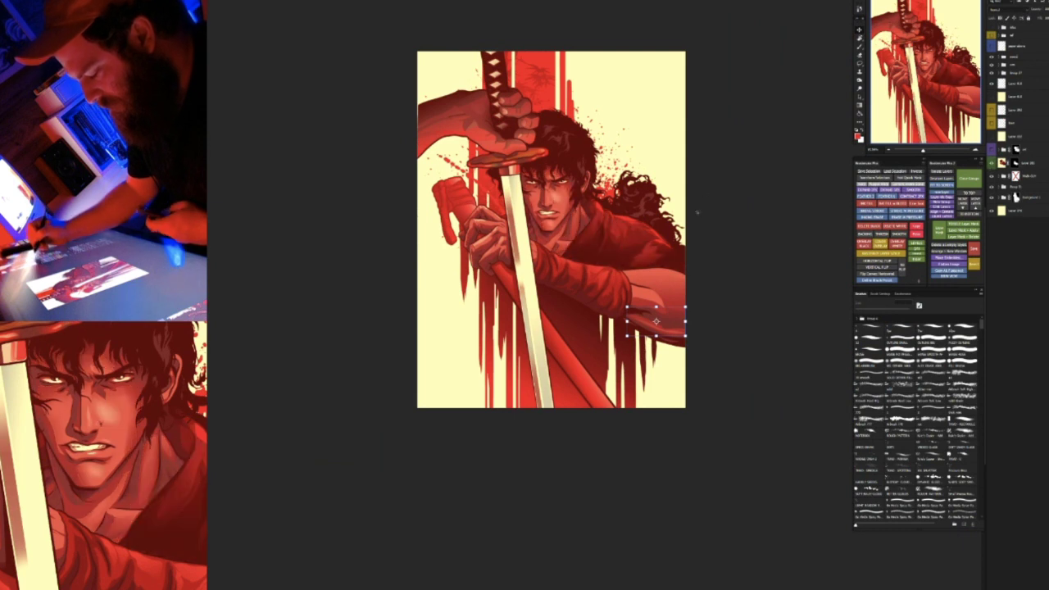
{"action": "left_click", "coordinate": [803, 256]}
{"action": "key", "text": "ctrl+plus"}
{"action": "key", "text": "ctrl+plus"}
{"action": "left_click_drag", "start_coordinate": [647, 276], "coordinate": [600, 369]}
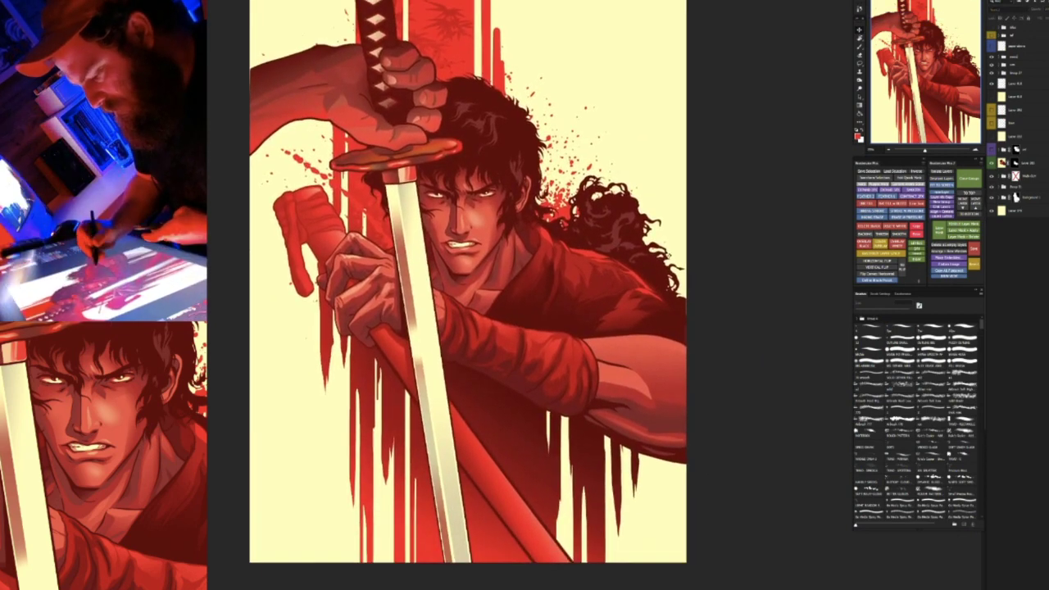
Show the black line art as a guide, trace the shoulder's sleeve crease with thin red strokes, and hide the line art again
{"action": "left_click", "coordinate": [991, 164]}
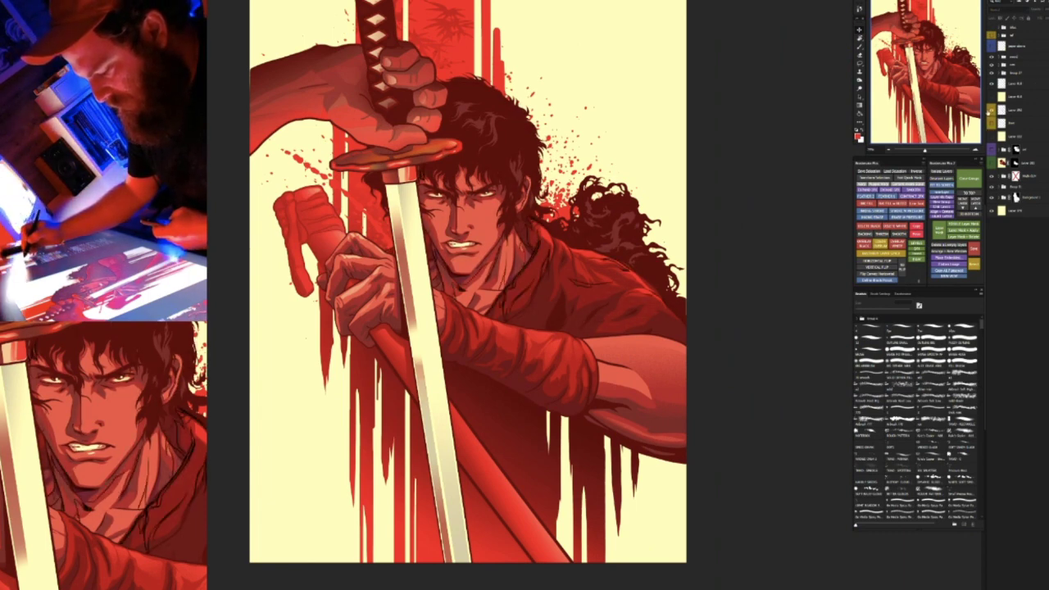
{"action": "key", "text": "r"}
{"action": "left_click_drag", "start_coordinate": [680, 308], "coordinate": [586, 216]}
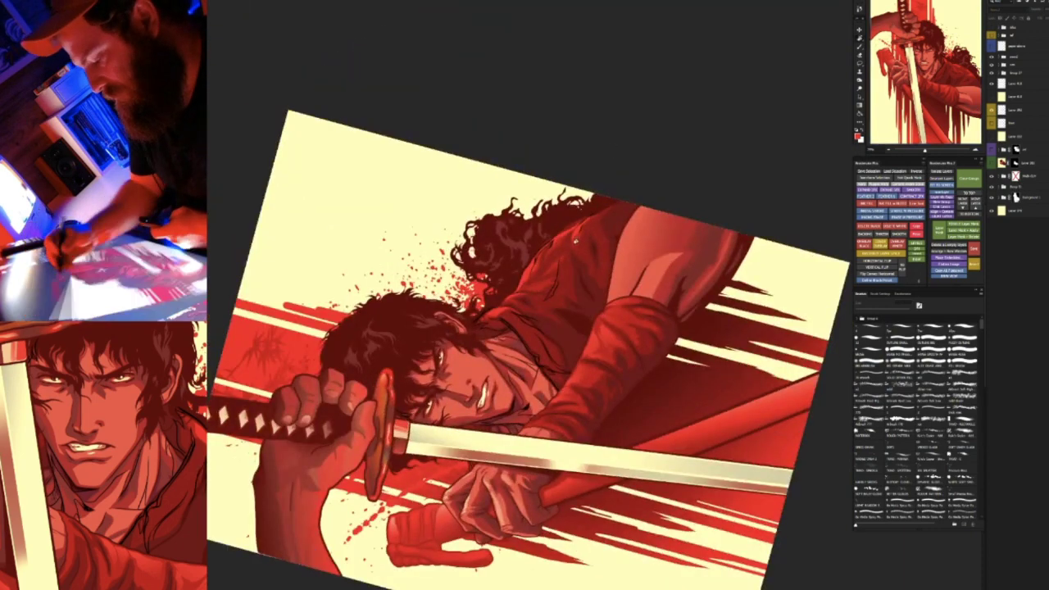
{"action": "scroll", "coordinate": [632, 259], "scroll_direction": "up", "scroll_amount": 8}
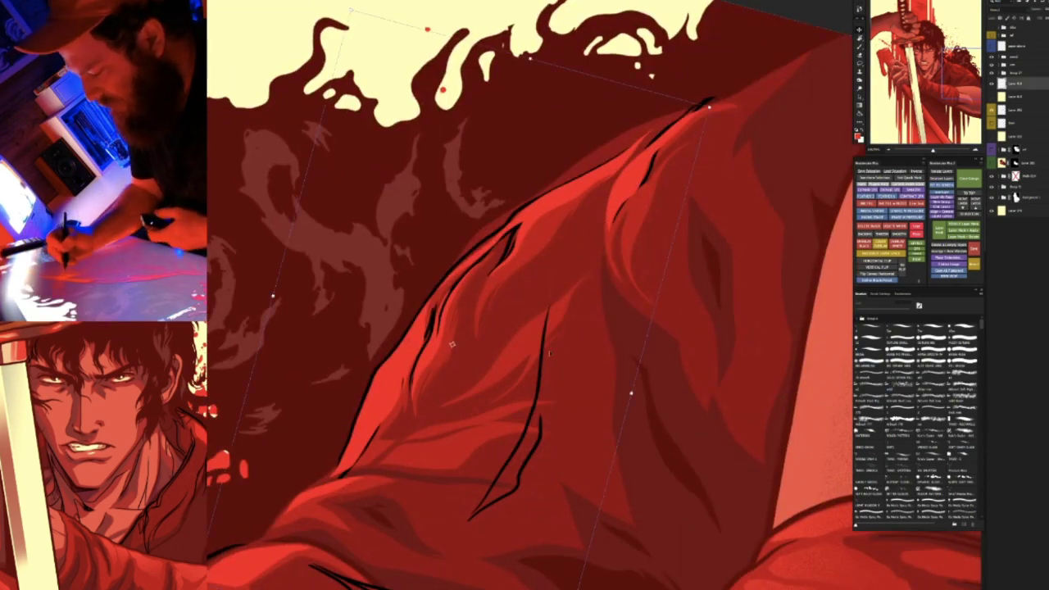
{"action": "key", "text": "b"}
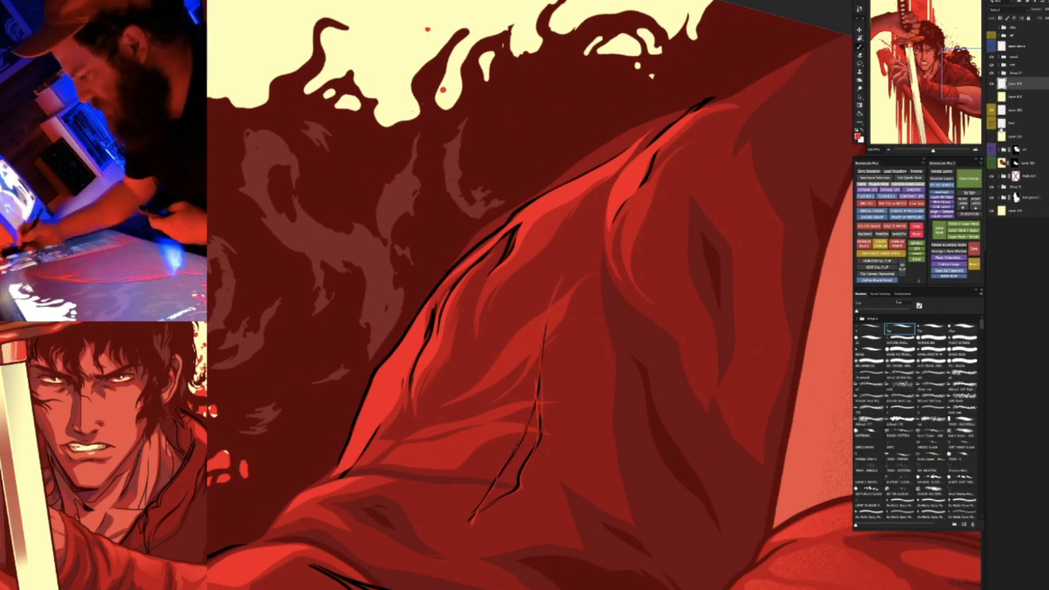
{"action": "left_click", "coordinate": [991, 112]}
Build up the thin red highlight strokes along the sleeve fold from several canvas rotations
{"action": "key", "text": "r"}
{"action": "left_click_drag", "start_coordinate": [678, 246], "coordinate": [671, 369]}
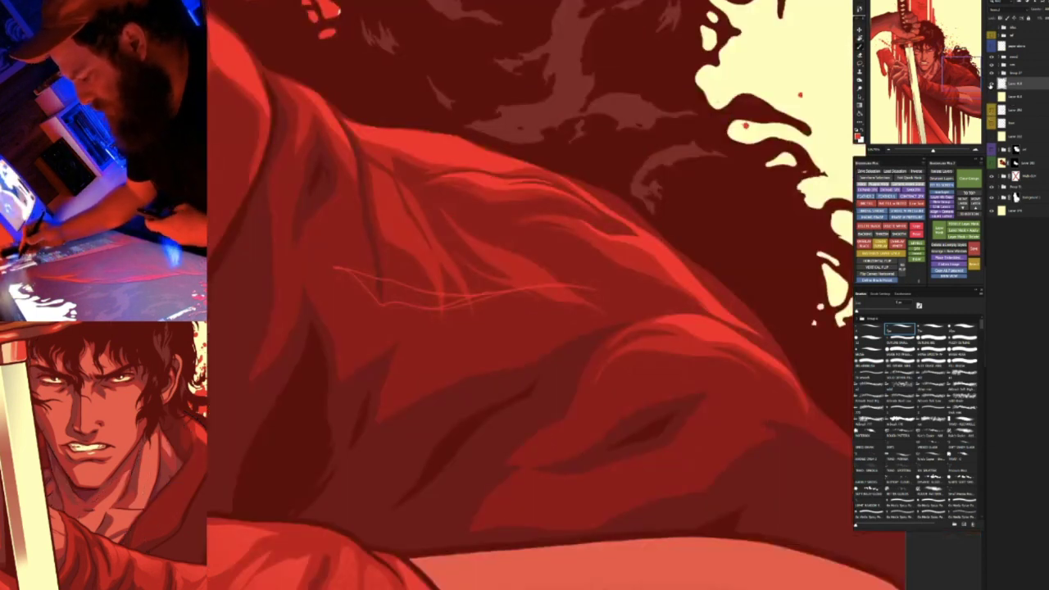
{"action": "mouse_move", "coordinate": [678, 323]}
{"action": "left_mouse_down"}
{"action": "mouse_move", "coordinate": [656, 374]}
{"action": "mouse_move", "coordinate": [558, 413]}
{"action": "left_mouse_up"}
{"action": "scroll", "coordinate": [651, 330], "scroll_direction": "up", "scroll_amount": 1}
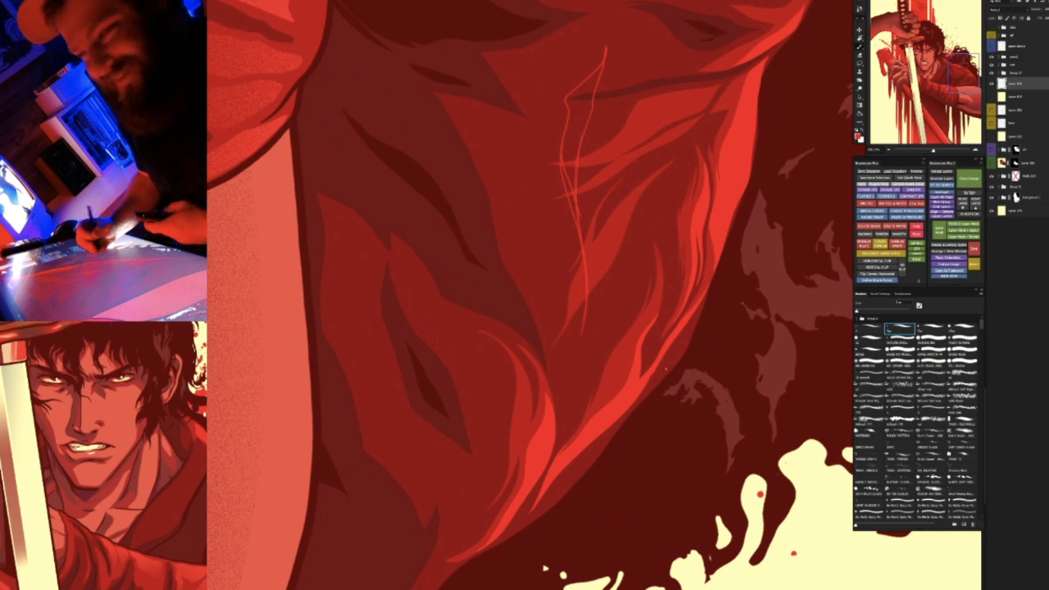
{"action": "left_click_drag", "start_coordinate": [614, 370], "coordinate": [523, 226]}
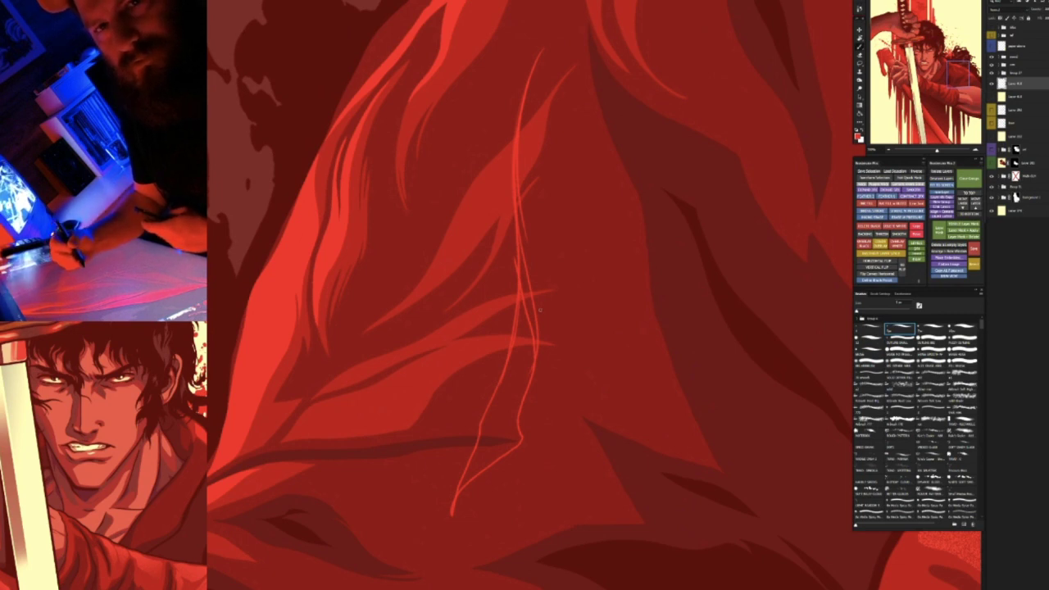
{"action": "left_click_drag", "start_coordinate": [500, 184], "coordinate": [494, 227]}
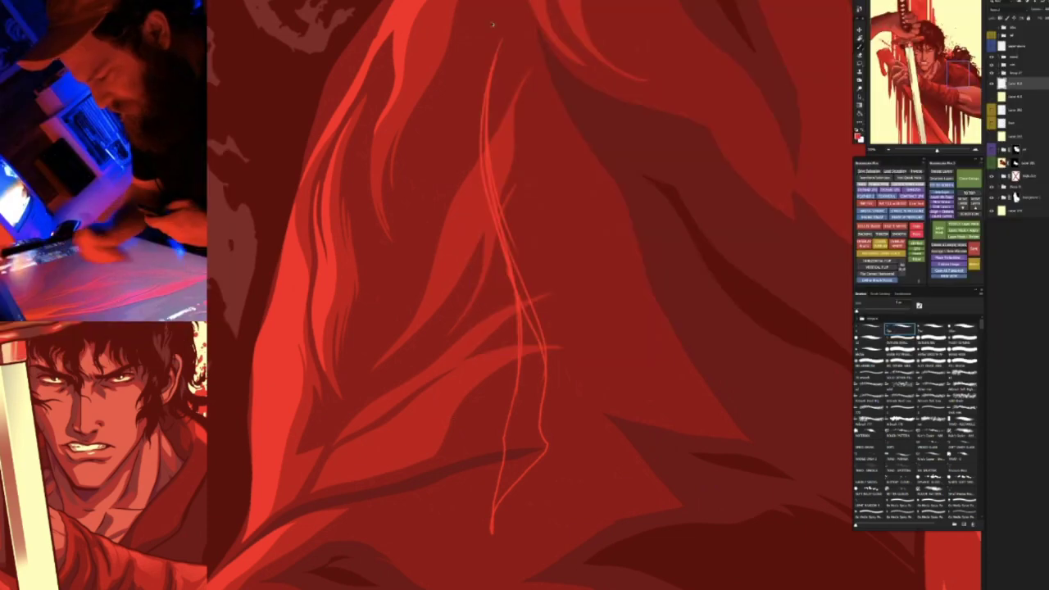
{"action": "key", "text": "bracketright"}
{"action": "key", "text": "bracketright"}
{"action": "key", "text": "bracketright"}
{"action": "key", "text": "bracketright"}
{"action": "key", "text": "bracketright"}
{"action": "key", "text": "bracketright"}
{"action": "key", "text": "bracketright"}
{"action": "key", "text": "bracketright"}
{"action": "key", "text": "bracketright"}
{"action": "key", "text": "bracketright"}
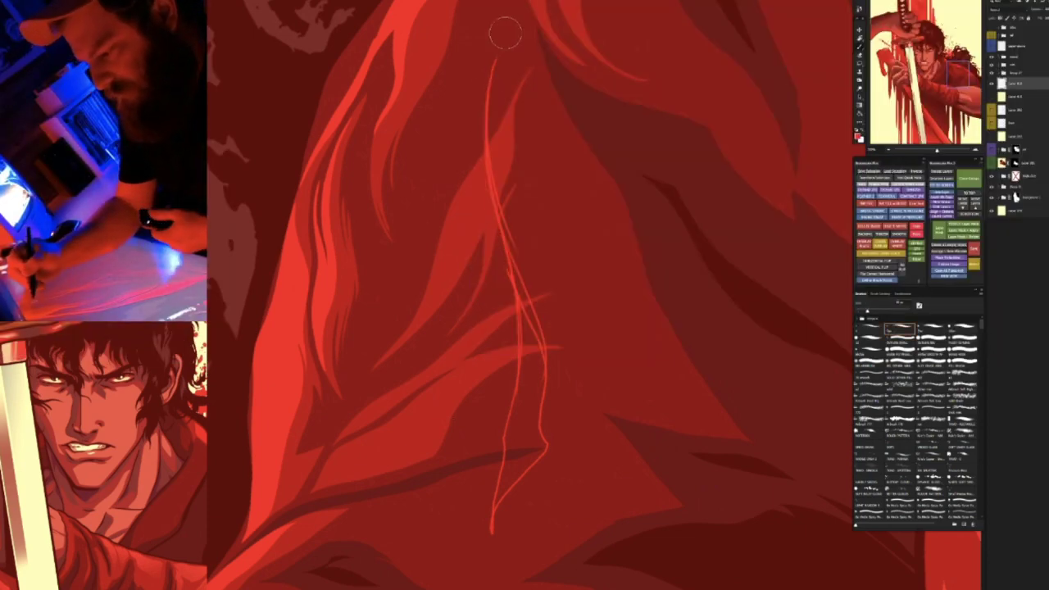
{"action": "left_click_drag", "start_coordinate": [505, 30], "coordinate": [528, 404]}
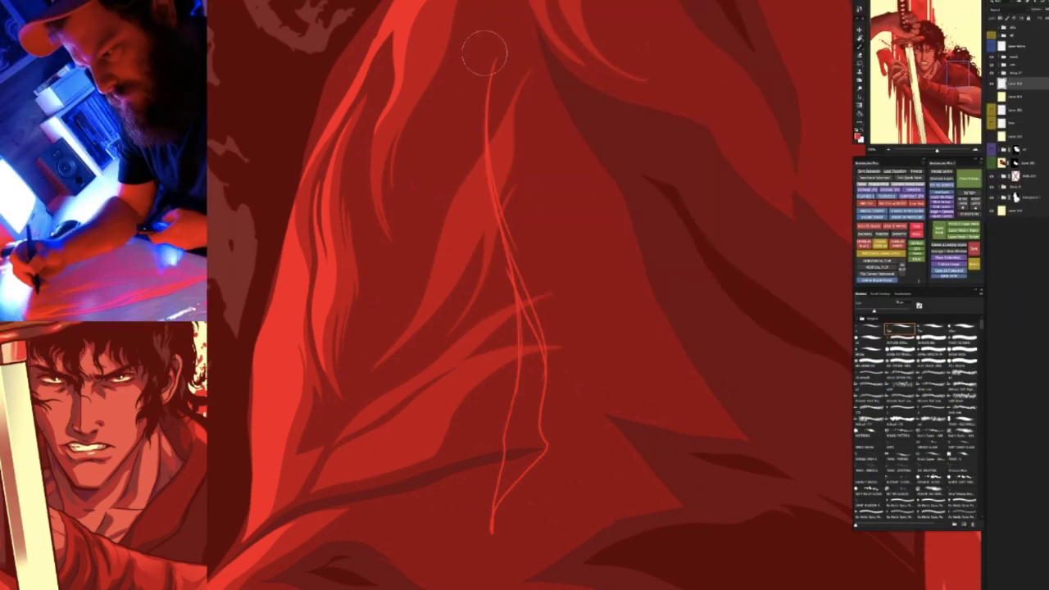
{"action": "mouse_move", "coordinate": [497, 43]}
{"action": "left_mouse_down"}
{"action": "mouse_move", "coordinate": [485, 154]}
{"action": "mouse_move", "coordinate": [507, 238]}
{"action": "mouse_move", "coordinate": [511, 410]}
{"action": "left_mouse_up"}
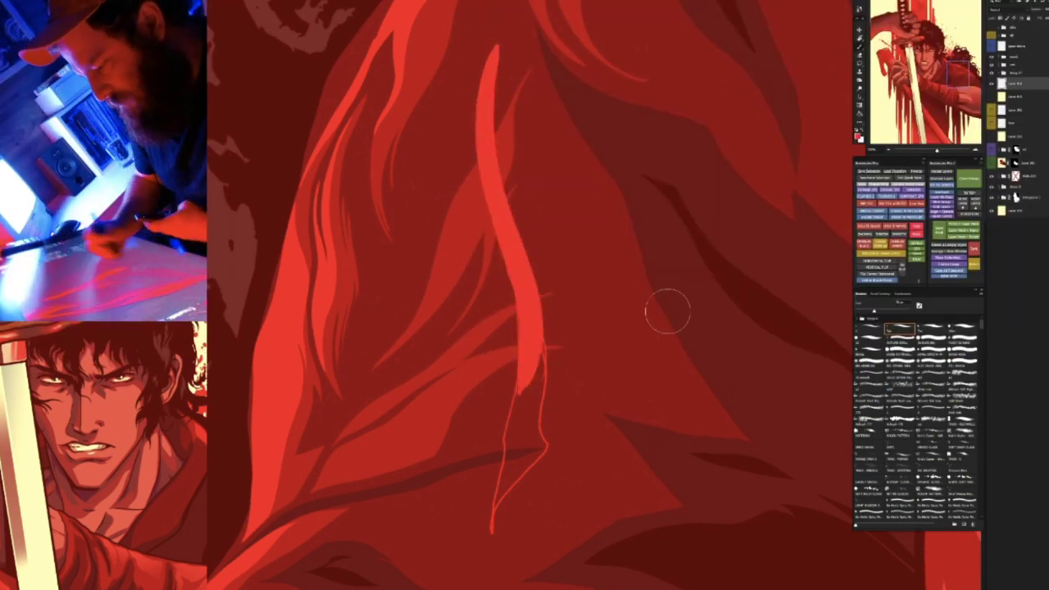
{"action": "key", "text": "ctrl+z"}
Check the brush's shape dynamics, paint one thick tapered red highlight down the sleeve fold, and trim its upper tip
{"action": "left_click", "coordinate": [882, 293]}
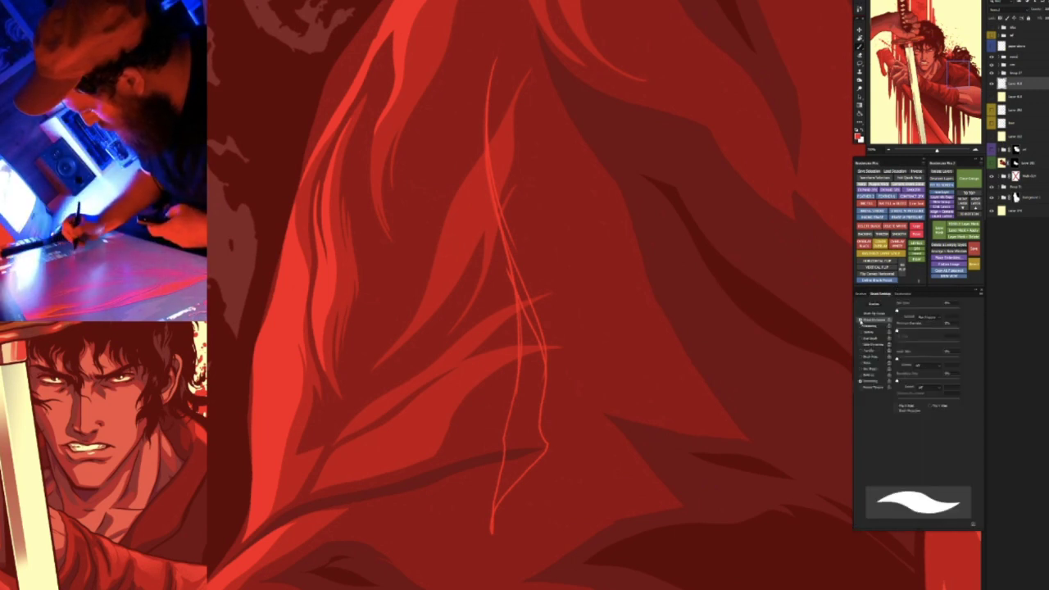
{"action": "left_click", "coordinate": [862, 293]}
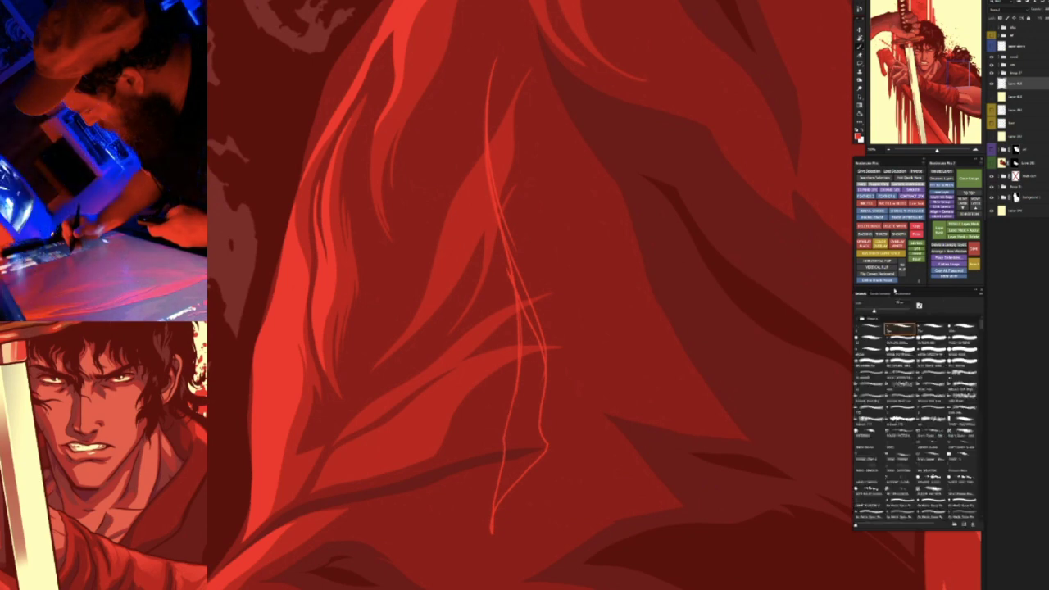
{"action": "left_click", "coordinate": [880, 294]}
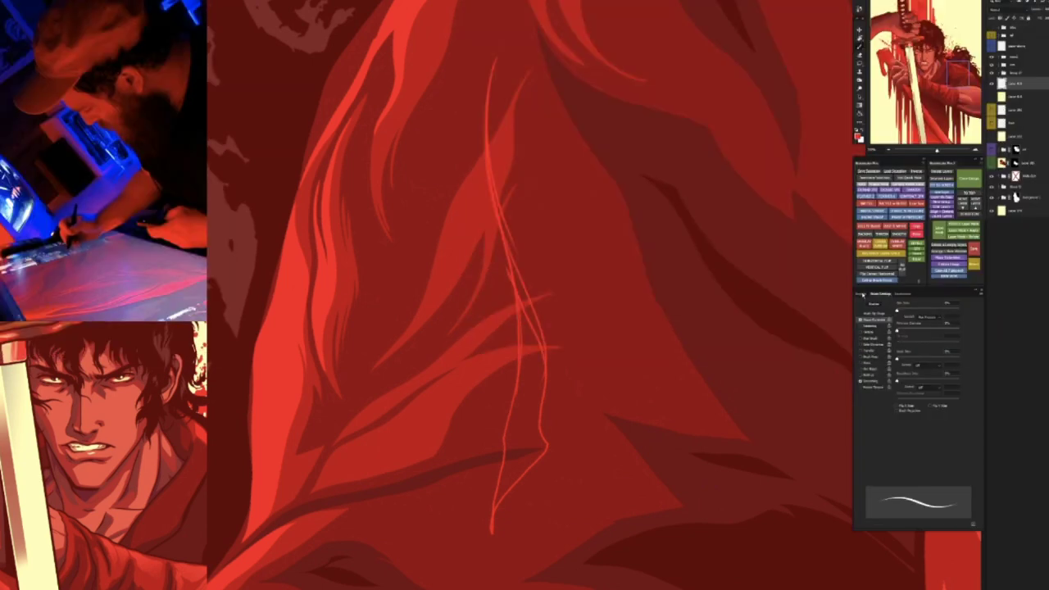
{"action": "left_click", "coordinate": [861, 294]}
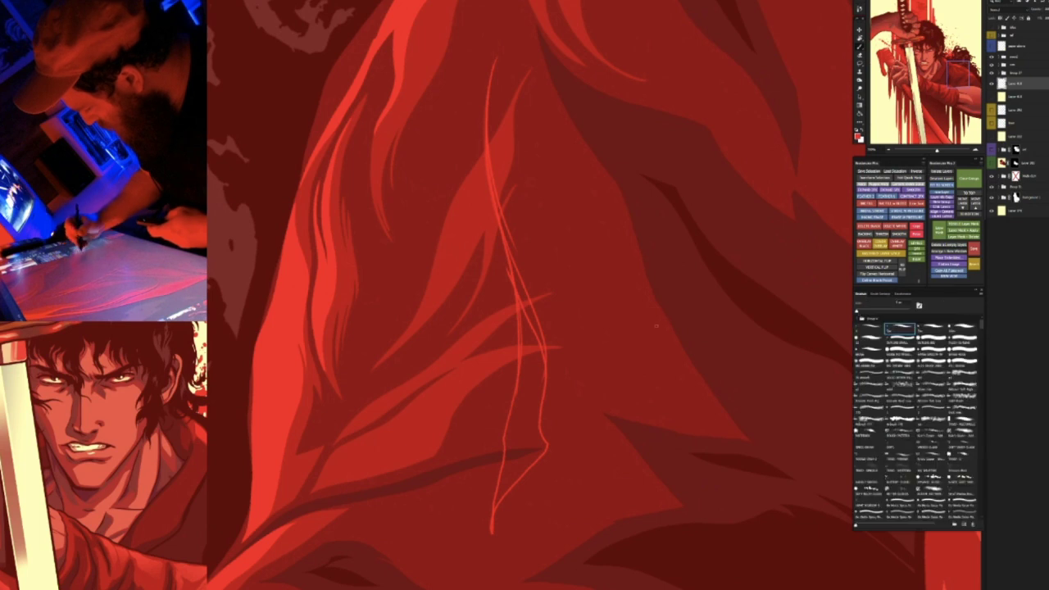
{"action": "key", "text": "bracketright"}
{"action": "key", "text": "bracketright"}
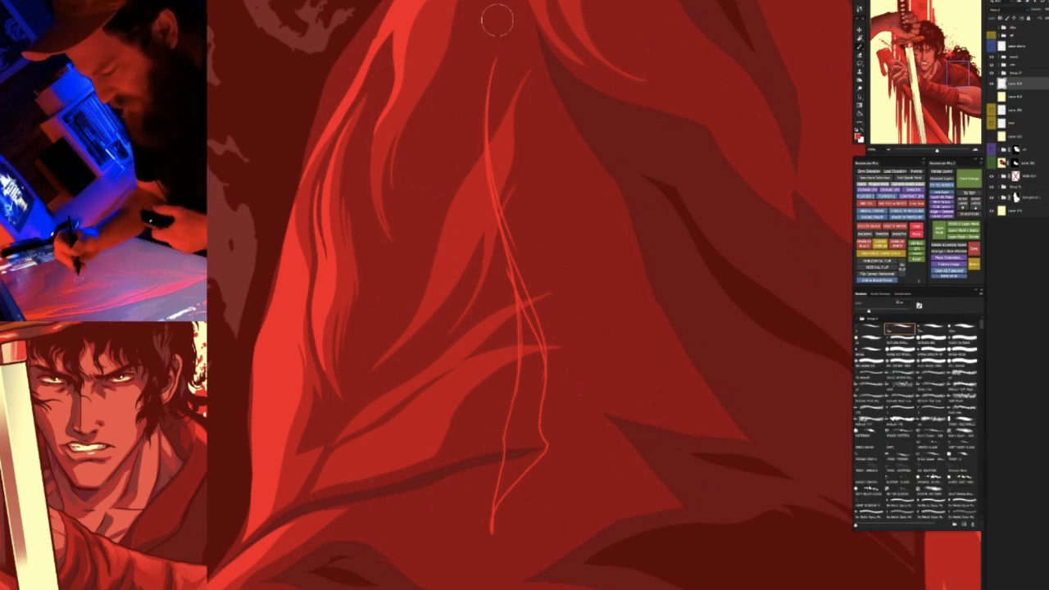
{"action": "mouse_move", "coordinate": [500, 39]}
{"action": "left_mouse_down"}
{"action": "mouse_move", "coordinate": [486, 110]}
{"action": "mouse_move", "coordinate": [516, 250]}
{"action": "mouse_move", "coordinate": [529, 406]}
{"action": "left_mouse_up"}
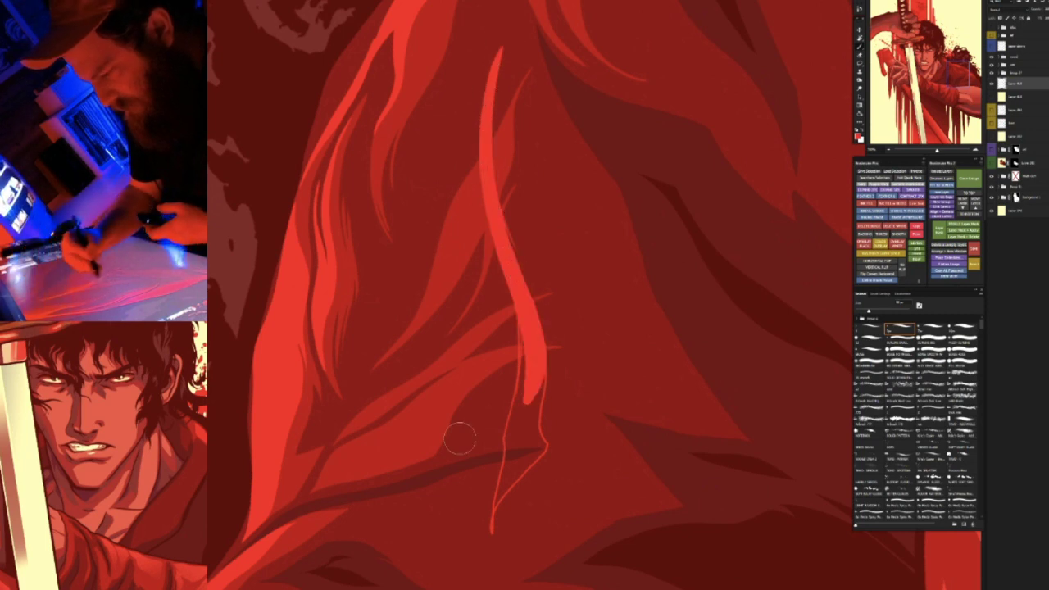
{"action": "key", "text": "e"}
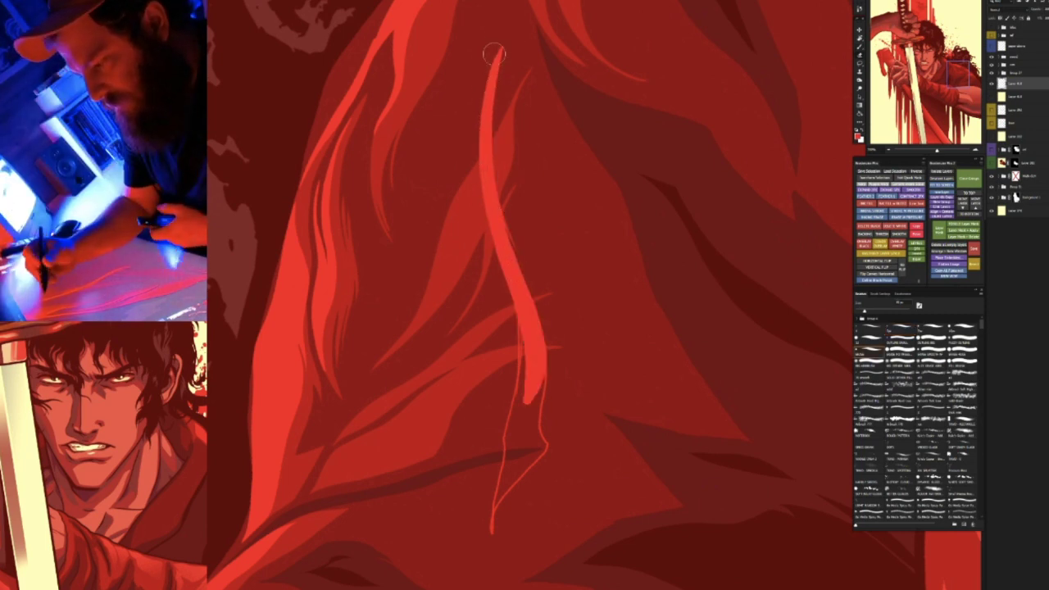
{"action": "left_click_drag", "start_coordinate": [496, 54], "coordinate": [480, 106]}
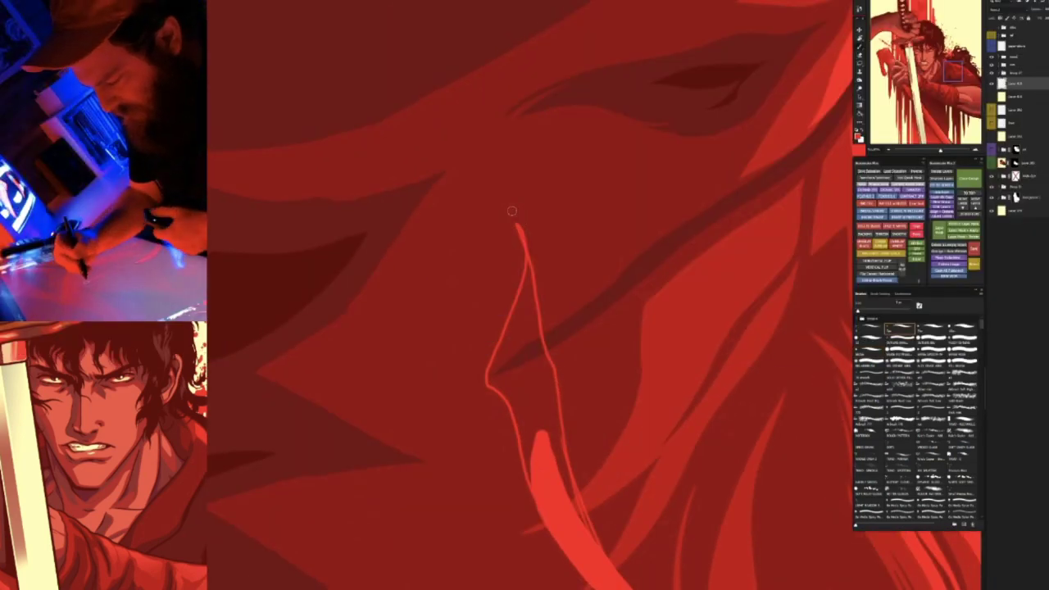
Thicken the red outline around the highlight's pointed end and redraw its notched outer edge down to the main stroke
{"action": "mouse_move", "coordinate": [511, 212]}
{"action": "left_mouse_down"}
{"action": "mouse_move", "coordinate": [524, 269]}
{"action": "mouse_move", "coordinate": [490, 390]}
{"action": "mouse_move", "coordinate": [503, 385]}
{"action": "left_mouse_up"}
{"action": "left_click_drag", "start_coordinate": [510, 212], "coordinate": [585, 529]}
{"action": "left_click_drag", "start_coordinate": [523, 254], "coordinate": [520, 350]}
{"action": "left_click_drag", "start_coordinate": [573, 392], "coordinate": [514, 243]}
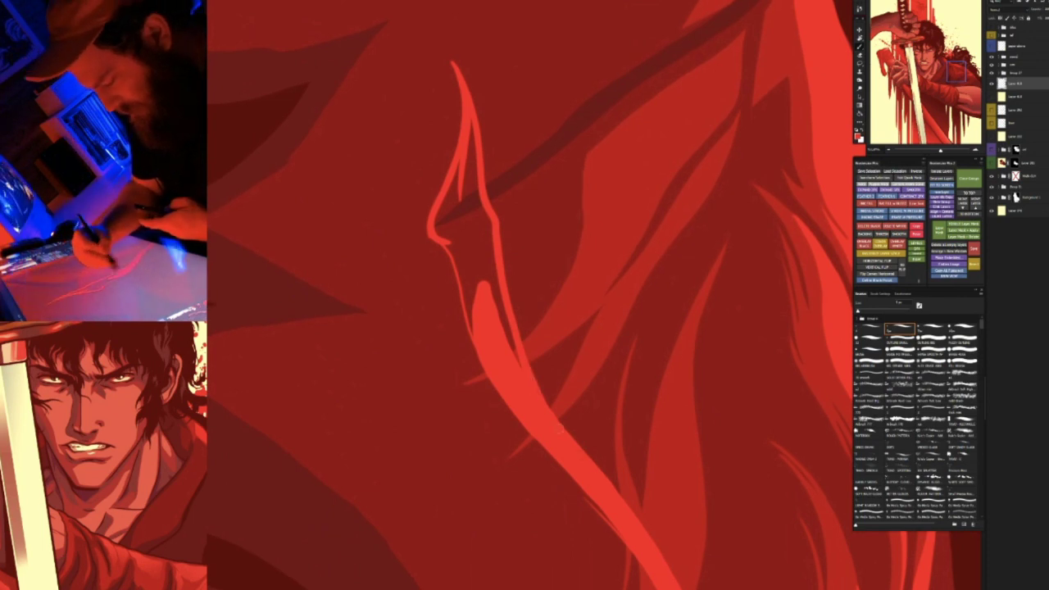
{"action": "left_click_drag", "start_coordinate": [431, 238], "coordinate": [477, 352]}
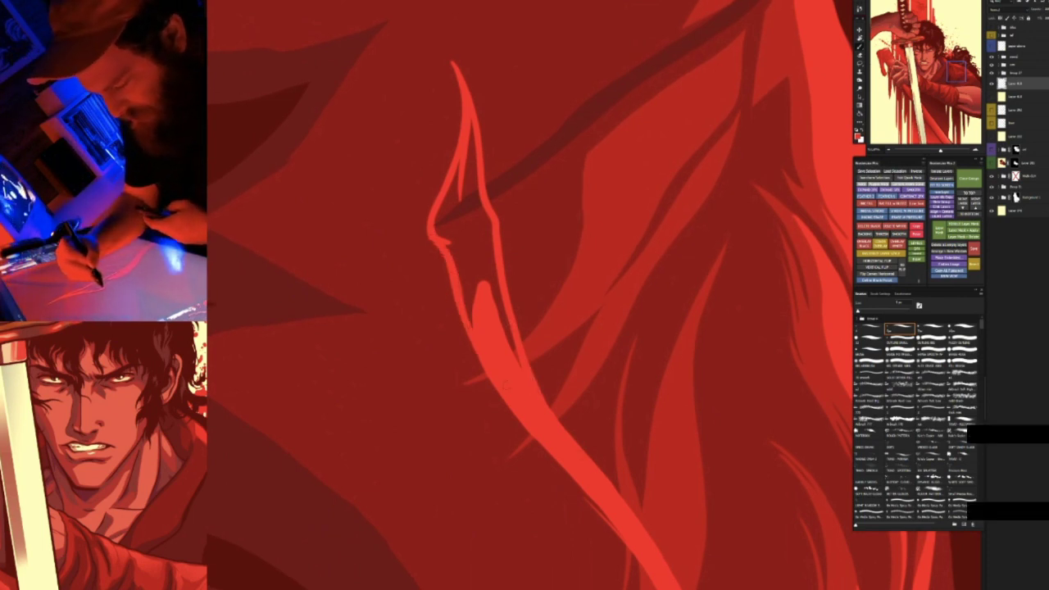
{"action": "key", "text": "ctrl+z"}
{"action": "key", "text": "e"}
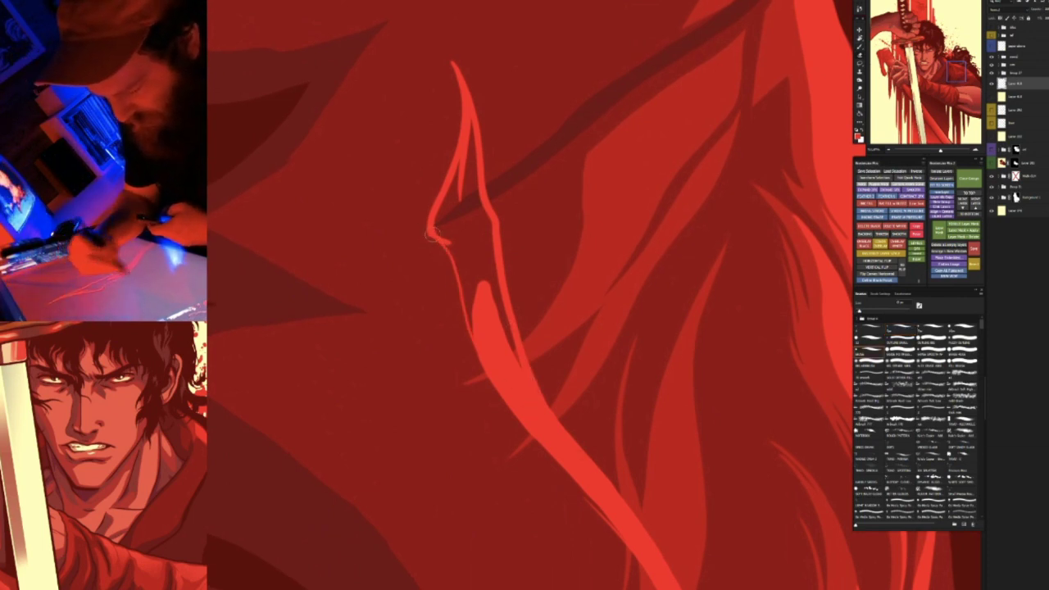
{"action": "key", "text": "b"}
{"action": "left_click_drag", "start_coordinate": [447, 245], "coordinate": [498, 394]}
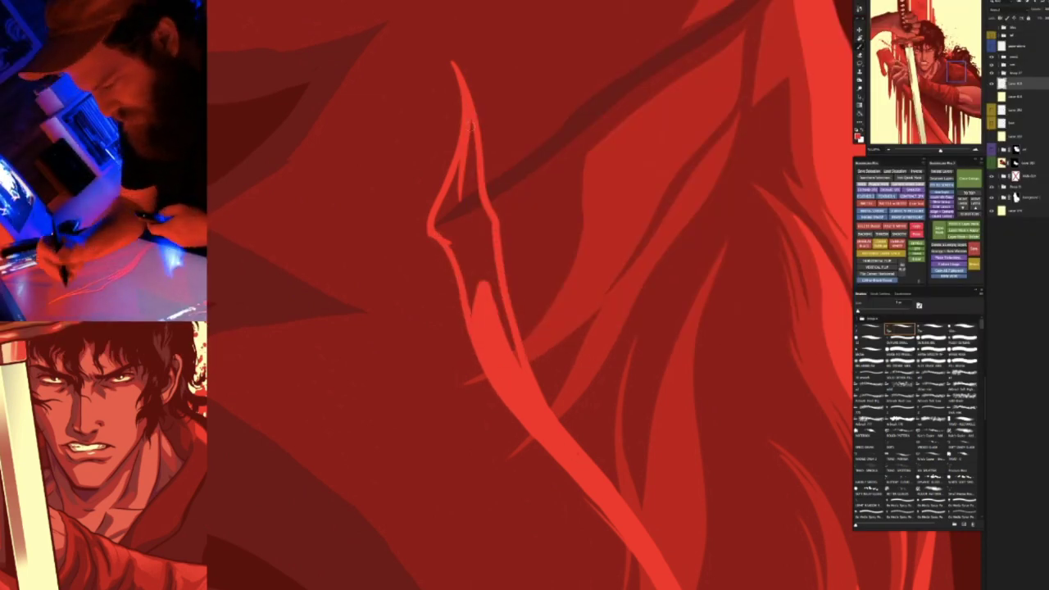
Fill the outlined end of the sleeve highlight with solid bright red
{"action": "left_click_drag", "start_coordinate": [467, 123], "coordinate": [484, 265]}
{"action": "mouse_move", "coordinate": [456, 165]}
{"action": "left_mouse_down"}
{"action": "mouse_move", "coordinate": [442, 238]}
{"action": "mouse_move", "coordinate": [475, 278]}
{"action": "mouse_move", "coordinate": [473, 312]}
{"action": "left_mouse_up"}
{"action": "mouse_move", "coordinate": [457, 193]}
{"action": "left_mouse_down"}
{"action": "mouse_move", "coordinate": [477, 283]}
{"action": "mouse_move", "coordinate": [497, 295]}
{"action": "mouse_move", "coordinate": [518, 364]}
{"action": "left_mouse_up"}
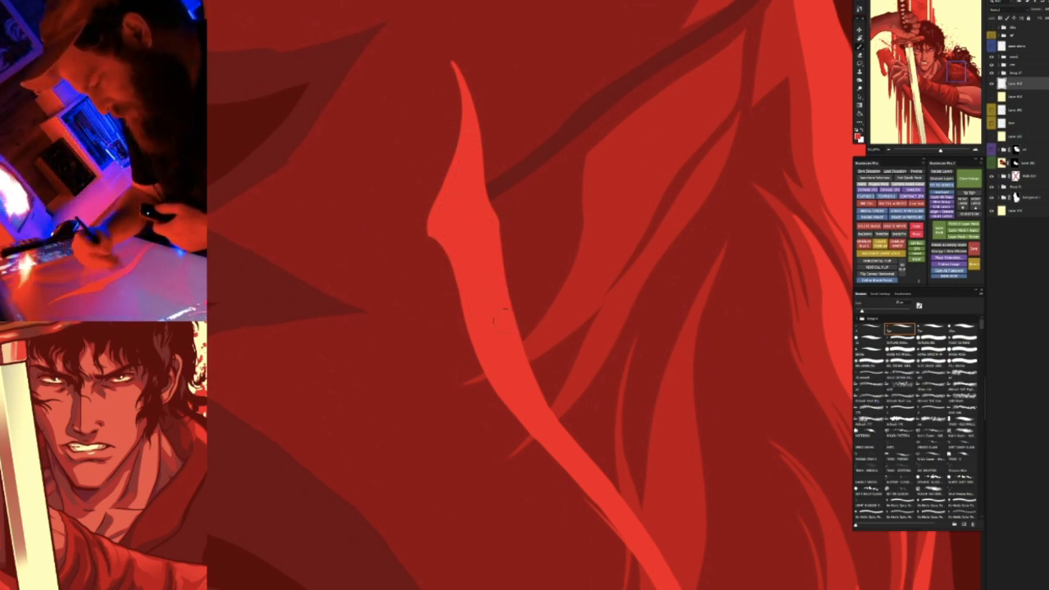
Lasso the new sleeve highlight and use Free Transform to adjust its placement on the shoulder fold
{"action": "key", "text": "r"}
{"action": "left_click_drag", "start_coordinate": [504, 328], "coordinate": [556, 329]}
{"action": "key", "text": "ctrl+0"}
{"action": "left_click_drag", "start_coordinate": [539, 417], "coordinate": [611, 385]}
{"action": "left_click_drag", "start_coordinate": [654, 176], "coordinate": [592, 253]}
{"action": "mouse_move", "coordinate": [640, 297]}
{"action": "left_mouse_down"}
{"action": "mouse_move", "coordinate": [610, 341]}
{"action": "mouse_move", "coordinate": [645, 286]}
{"action": "left_mouse_up"}
{"action": "scroll", "coordinate": [627, 308], "scroll_direction": "up", "scroll_amount": 3}
{"action": "key", "text": "ctrl+t"}
{"action": "left_click_drag", "start_coordinate": [611, 318], "coordinate": [611, 290]}
{"action": "left_click_drag", "start_coordinate": [534, 329], "coordinate": [528, 324]}
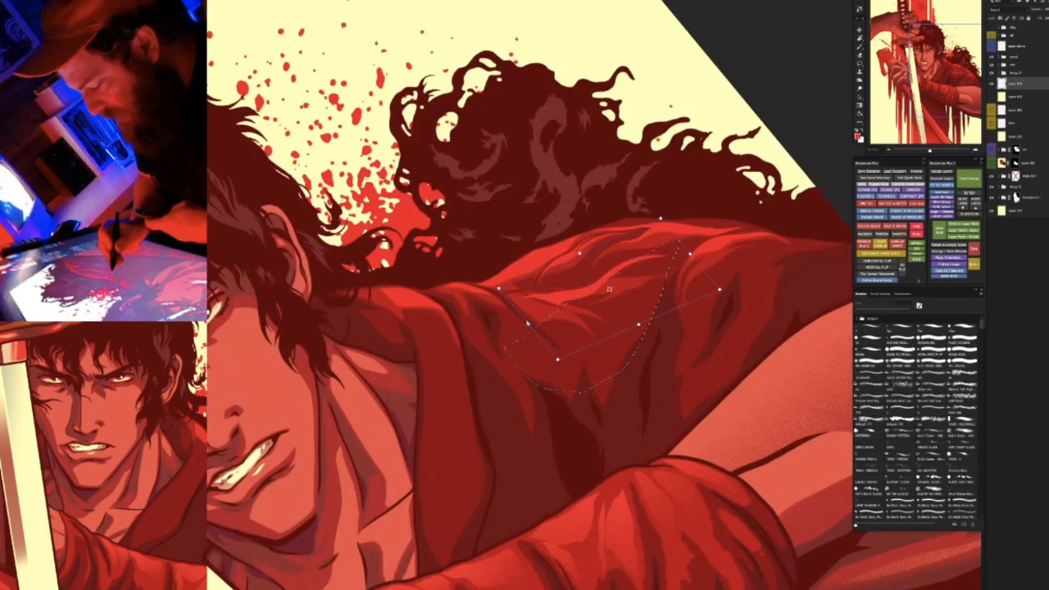
{"action": "key", "text": "Return"}
{"action": "key", "text": "ctrl+d"}
Lasso the sleeve highlight again and distort it with Free Transform, pulling in both ends so it is shorter
{"action": "key", "text": "r"}
{"action": "left_click_drag", "start_coordinate": [664, 213], "coordinate": [506, 185]}
{"action": "key", "text": "r"}
{"action": "left_click_drag", "start_coordinate": [598, 198], "coordinate": [683, 292]}
{"action": "scroll", "coordinate": [549, 307], "scroll_direction": "up", "scroll_amount": 5}
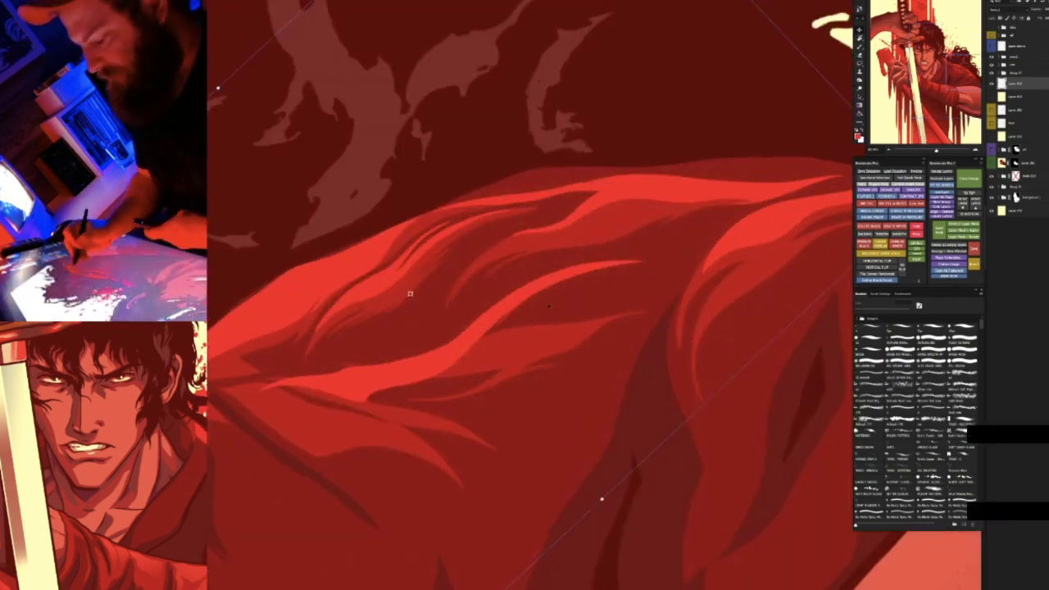
{"action": "key", "text": "l"}
{"action": "mouse_move", "coordinate": [259, 403]}
{"action": "left_mouse_down"}
{"action": "mouse_move", "coordinate": [668, 250]}
{"action": "mouse_move", "coordinate": [244, 381]}
{"action": "left_mouse_up"}
{"action": "key", "text": "ctrl+t"}
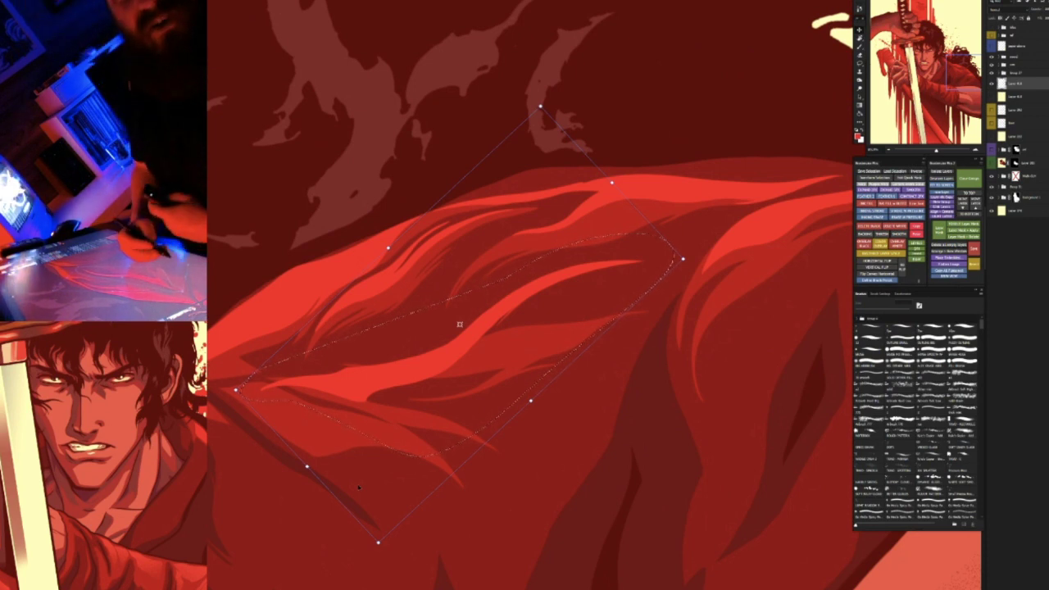
{"action": "left_click_drag", "start_coordinate": [683, 260], "coordinate": [649, 248]}
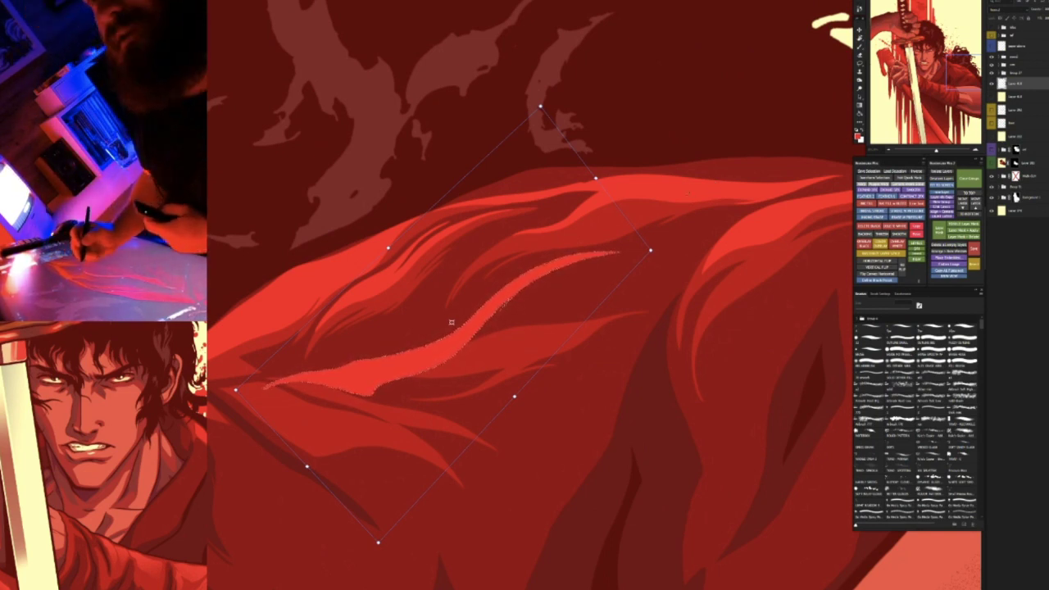
{"action": "left_click_drag", "start_coordinate": [308, 468], "coordinate": [325, 451]}
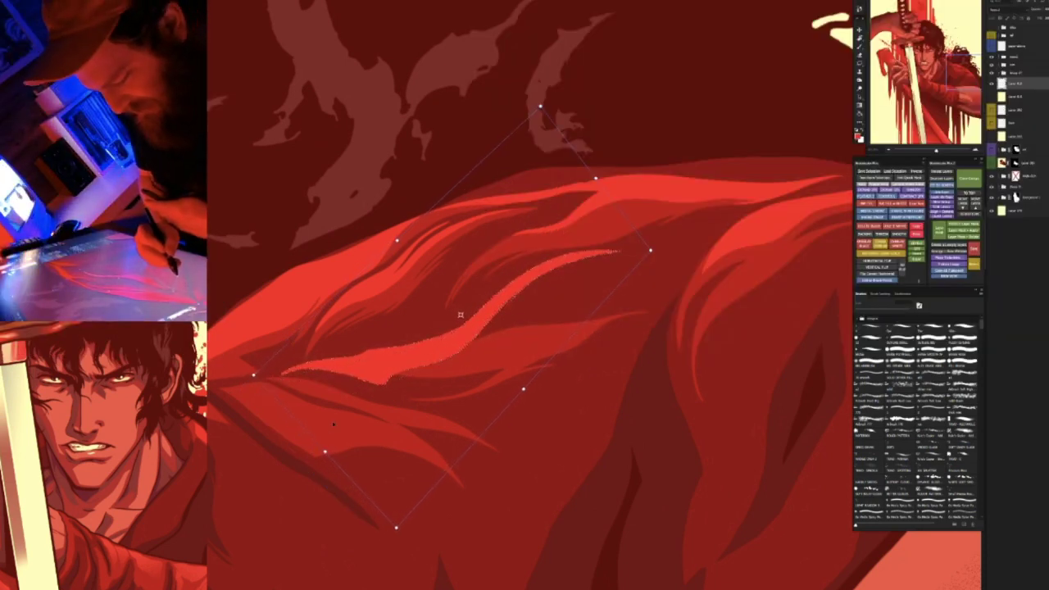
{"action": "key", "text": "Return"}
{"action": "key", "text": "ctrl+d"}
Refine the narrow tip of the sleeve highlight by erasing along its edge
{"action": "key", "text": "r"}
{"action": "left_click_drag", "start_coordinate": [619, 169], "coordinate": [713, 296]}
{"action": "left_click_drag", "start_coordinate": [434, 97], "coordinate": [448, 267]}
{"action": "key", "text": "e"}
{"action": "mouse_move", "coordinate": [331, 117]}
{"action": "left_mouse_down"}
{"action": "mouse_move", "coordinate": [355, 145]}
{"action": "mouse_move", "coordinate": [397, 276]}
{"action": "mouse_move", "coordinate": [386, 225]}
{"action": "mouse_move", "coordinate": [402, 315]}
{"action": "mouse_move", "coordinate": [391, 227]}
{"action": "mouse_move", "coordinate": [409, 360]}
{"action": "left_mouse_up"}
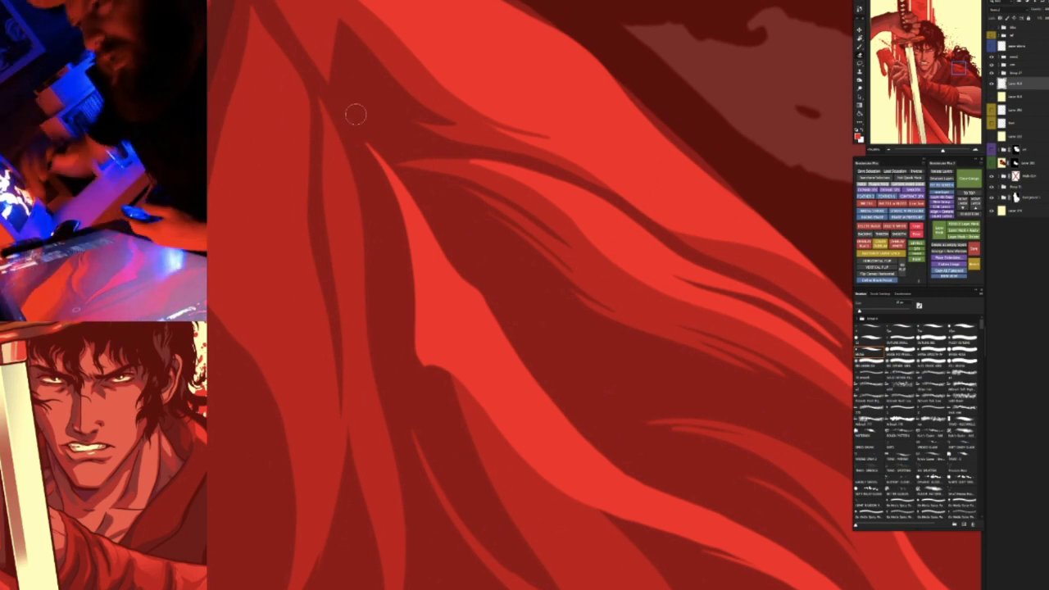
{"action": "key", "text": "r"}
{"action": "key", "text": "b"}
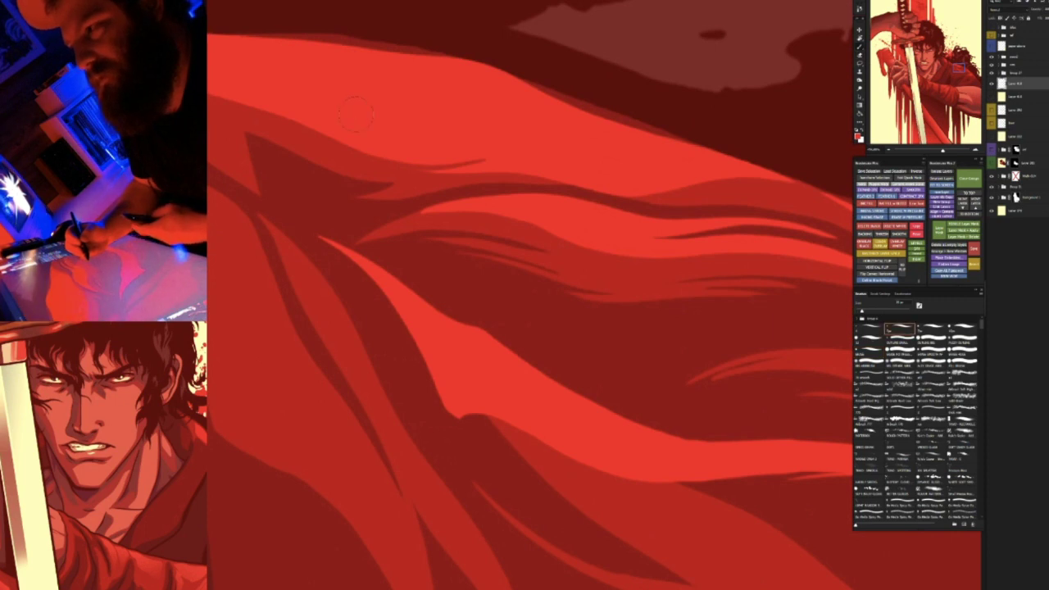
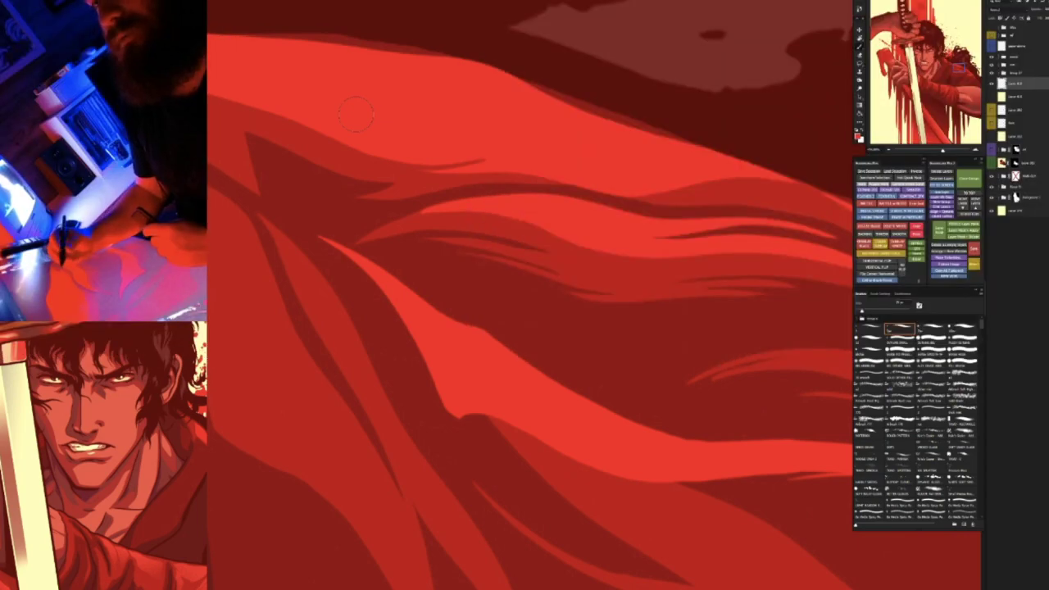
Examine the shoulder's sleeve folds and highlights up close and within the full poster from several canvas rotations
{"action": "key", "text": "ctrl+0"}
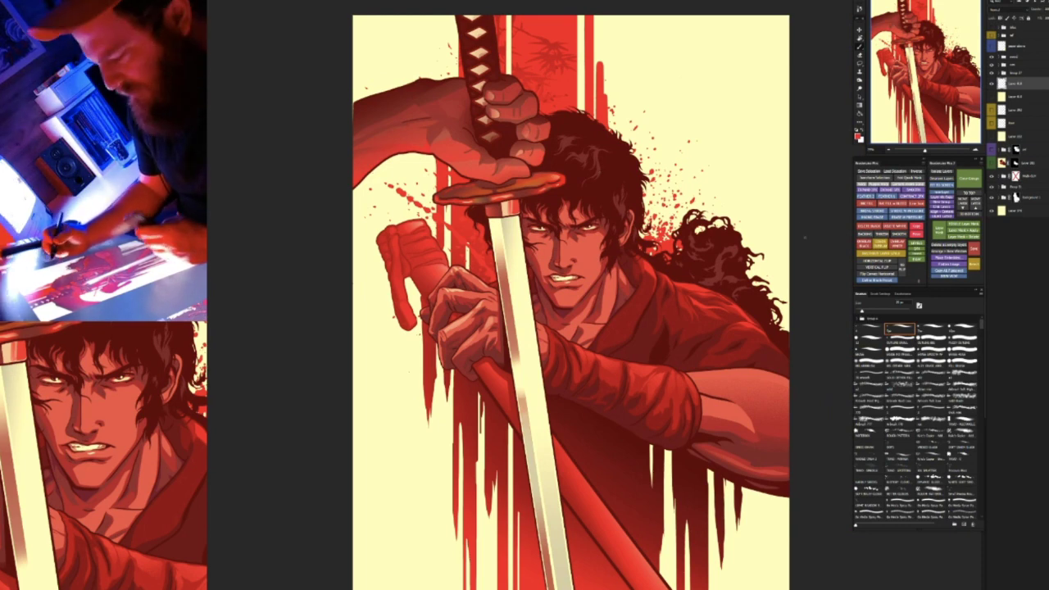
{"action": "key", "text": "v"}
{"action": "left_click_drag", "start_coordinate": [730, 329], "coordinate": [631, 300]}
{"action": "left_click", "coordinate": [754, 327]}
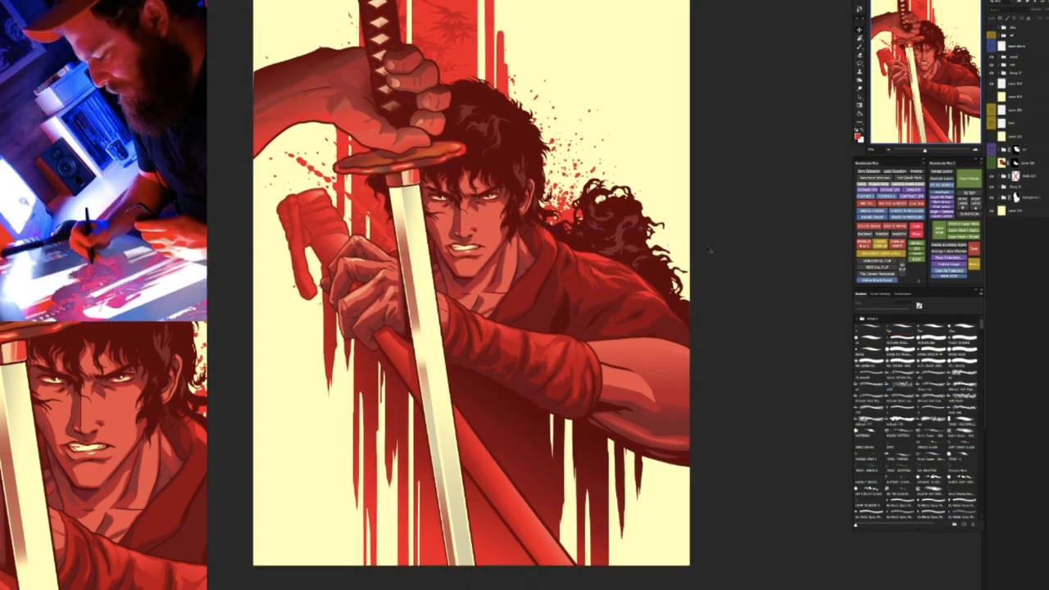
{"action": "key", "text": "r"}
{"action": "left_click_drag", "start_coordinate": [640, 246], "coordinate": [642, 352]}
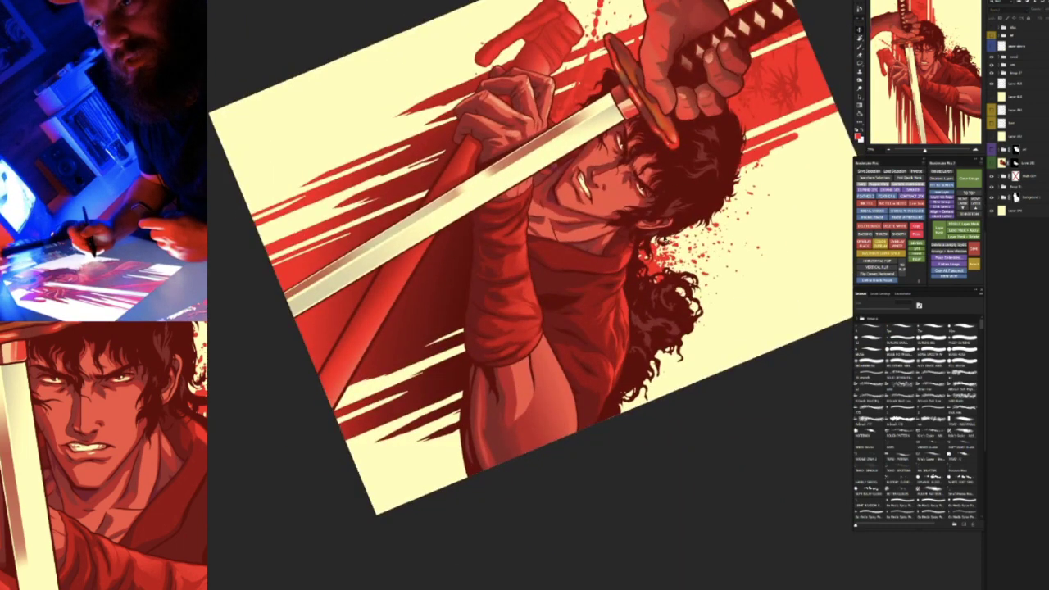
{"action": "key", "text": "r"}
{"action": "left_click_drag", "start_coordinate": [640, 318], "coordinate": [656, 304]}
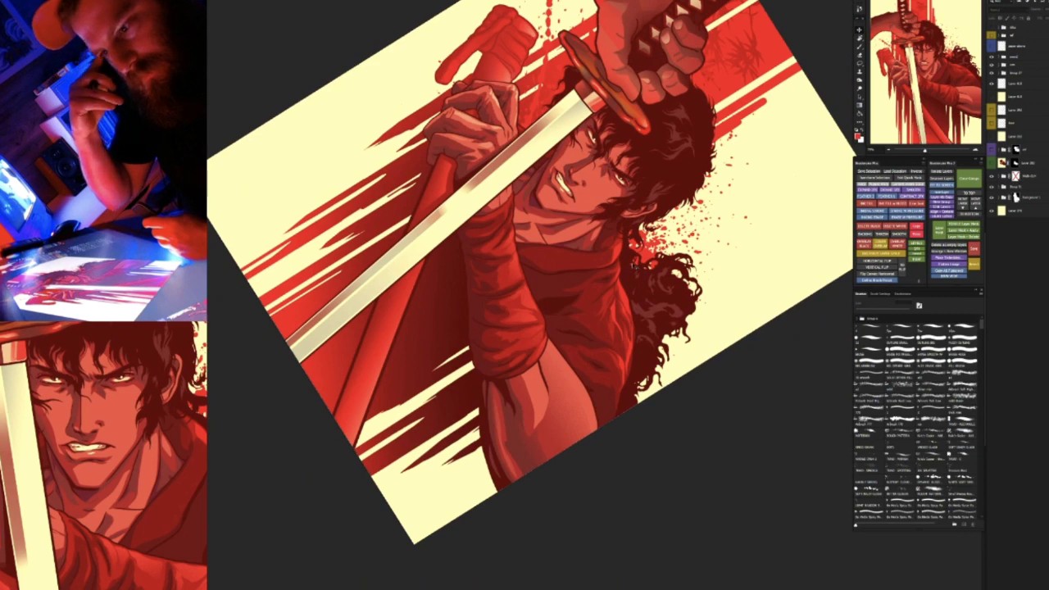
{"action": "scroll", "coordinate": [638, 240], "scroll_direction": "up", "scroll_amount": 5}
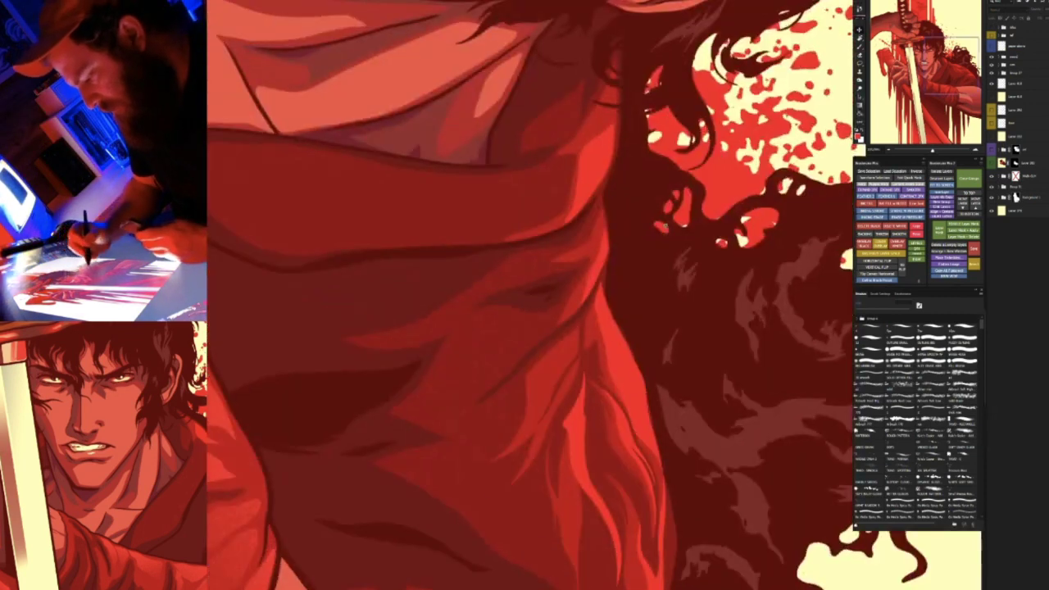
{"action": "key", "text": "Escape"}
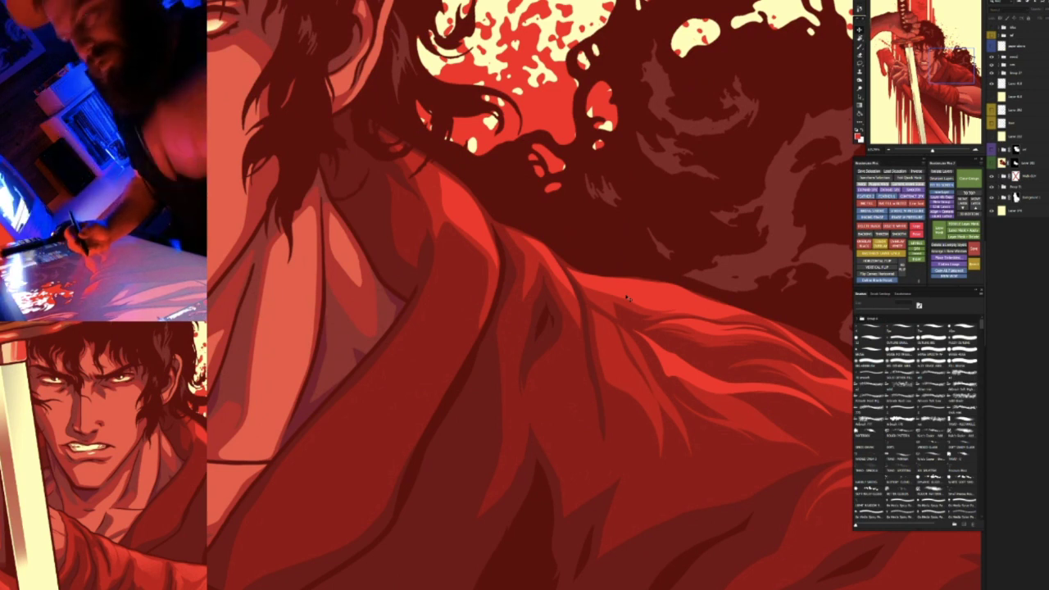
{"action": "scroll", "coordinate": [627, 299], "scroll_direction": "down", "scroll_amount": 2}
{"action": "scroll", "coordinate": [624, 336], "scroll_direction": "up", "scroll_amount": 2}
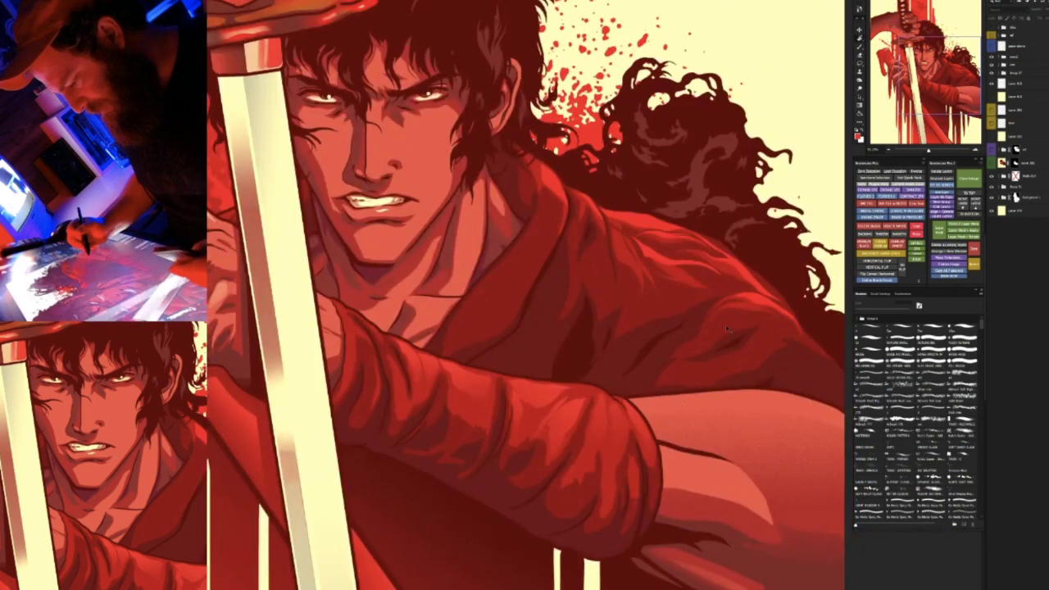
{"action": "key", "text": "ctrl+0"}
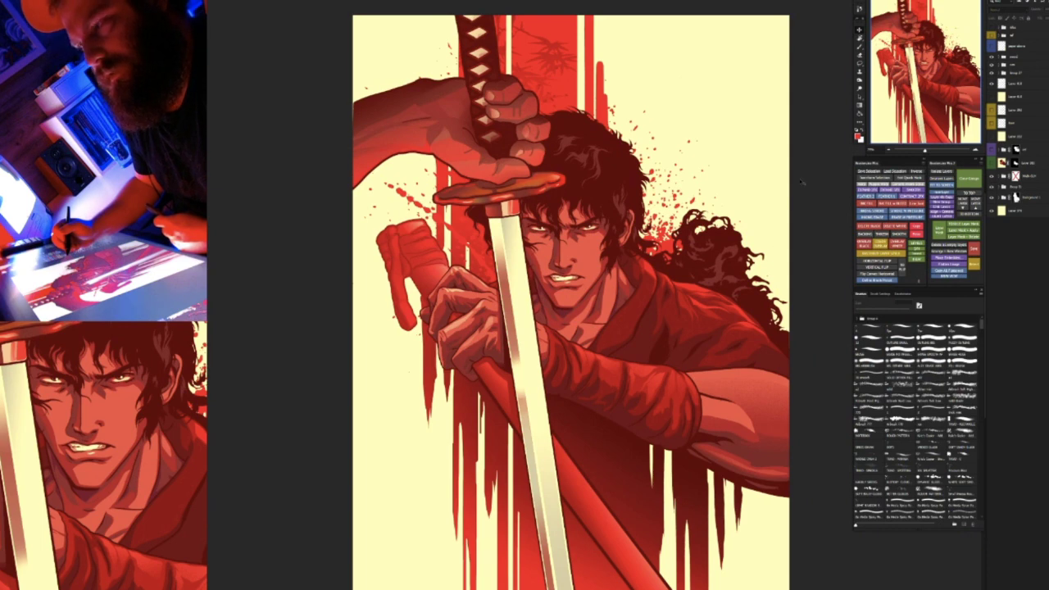
Hide the sword and arm layer groups to inspect the torso artwork beneath them
{"action": "left_click_drag", "start_coordinate": [792, 219], "coordinate": [773, 217]}
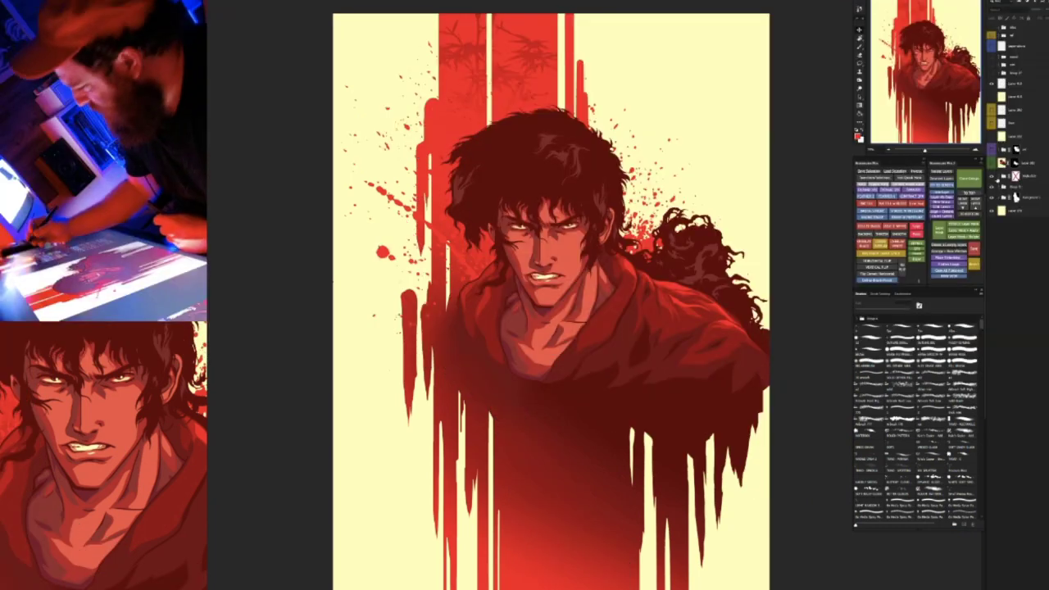
{"action": "left_click", "coordinate": [992, 187]}
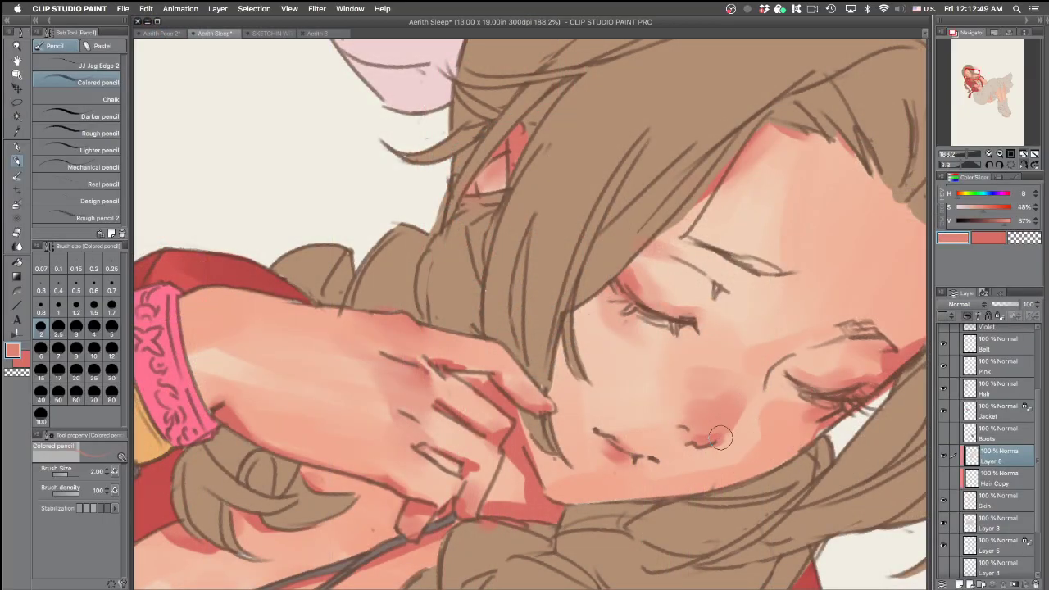
Soften the blush on the sleeping face's nose tip and bridge with the Blend tool at size 3
{"action": "key", "text": "j"}
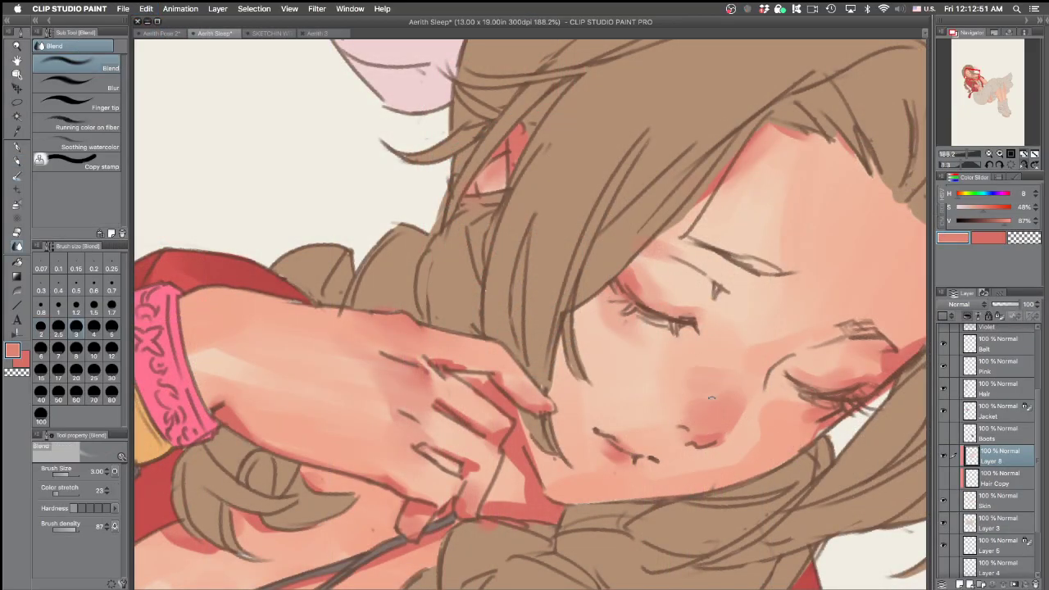
{"action": "left_click_drag", "start_coordinate": [714, 389], "coordinate": [710, 307]}
{"action": "scroll", "coordinate": [710, 308], "scroll_direction": "down", "scroll_amount": 4}
{"action": "scroll", "coordinate": [662, 344], "scroll_direction": "down", "scroll_amount": 3}
{"action": "left_click_drag", "start_coordinate": [692, 435], "coordinate": [609, 362]}
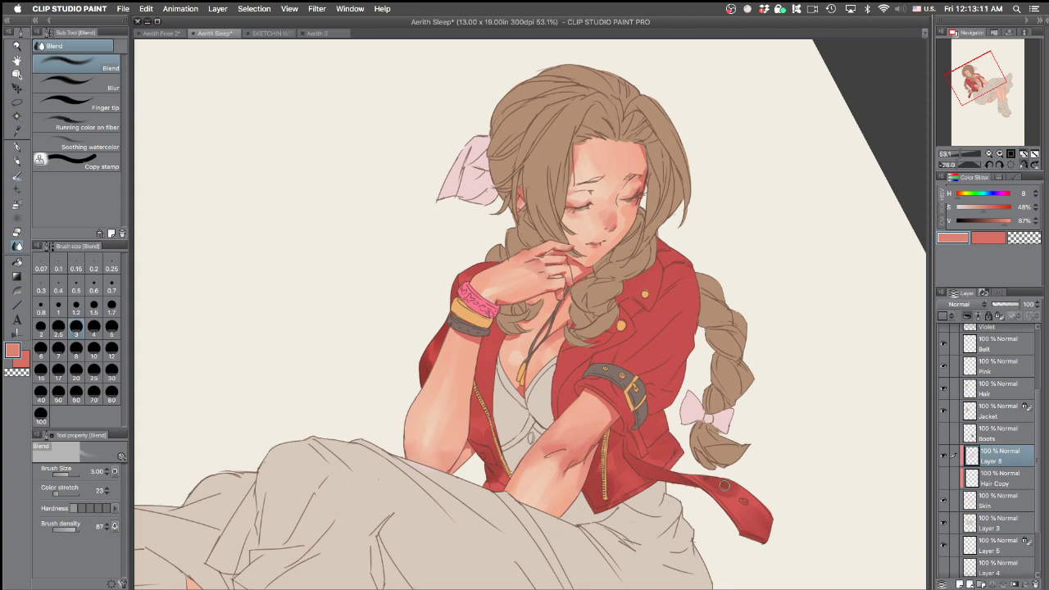
Toggle the visibility of the Hair Copy layer and Layer 8 to compare the skin shading
{"action": "scroll", "coordinate": [667, 363], "scroll_direction": "up", "scroll_amount": 1}
{"action": "left_click", "coordinate": [943, 480]}
{"action": "left_click", "coordinate": [943, 480]}
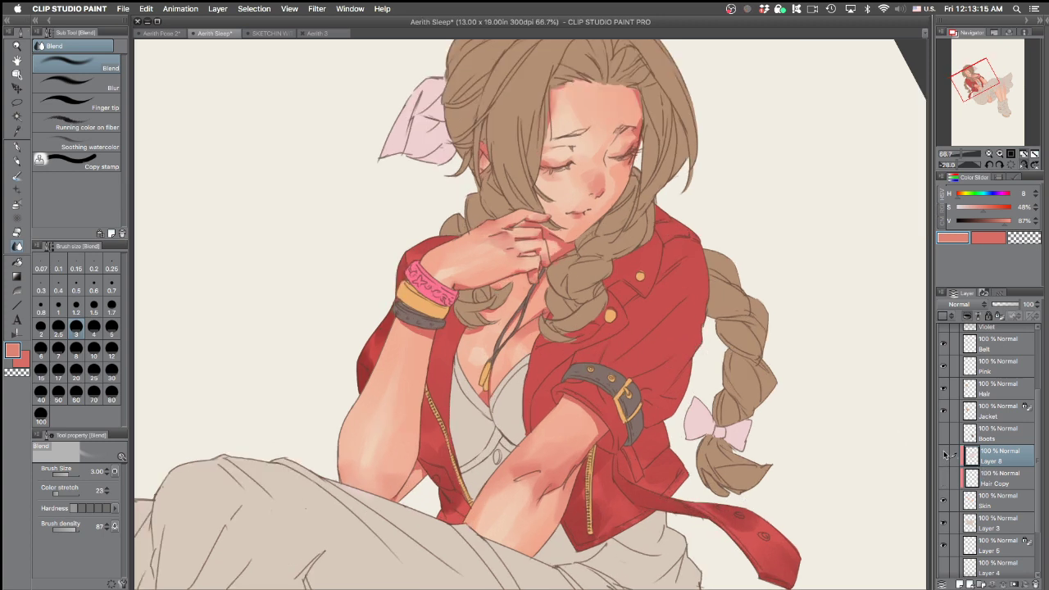
{"action": "left_click", "coordinate": [943, 456]}
Fill in the shadow beneath the raised hand's index finger using a sampled shadow red and the G-pen
{"action": "key", "text": "p"}
{"action": "scroll", "coordinate": [538, 215], "scroll_direction": "up", "scroll_amount": 5}
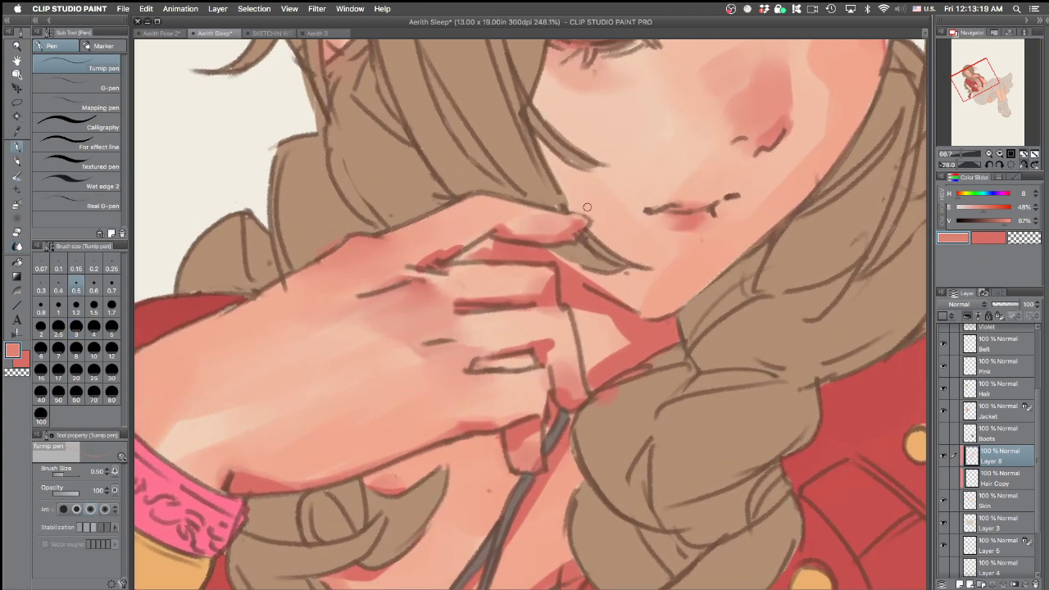
{"action": "left_click", "coordinate": [493, 249], "text": "alt"}
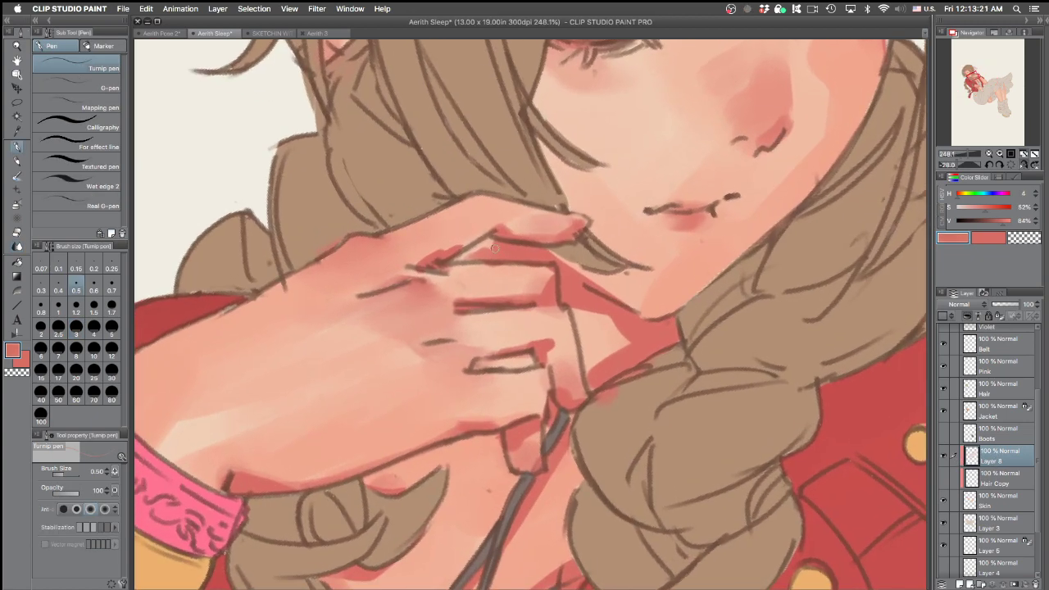
{"action": "key", "text": "."}
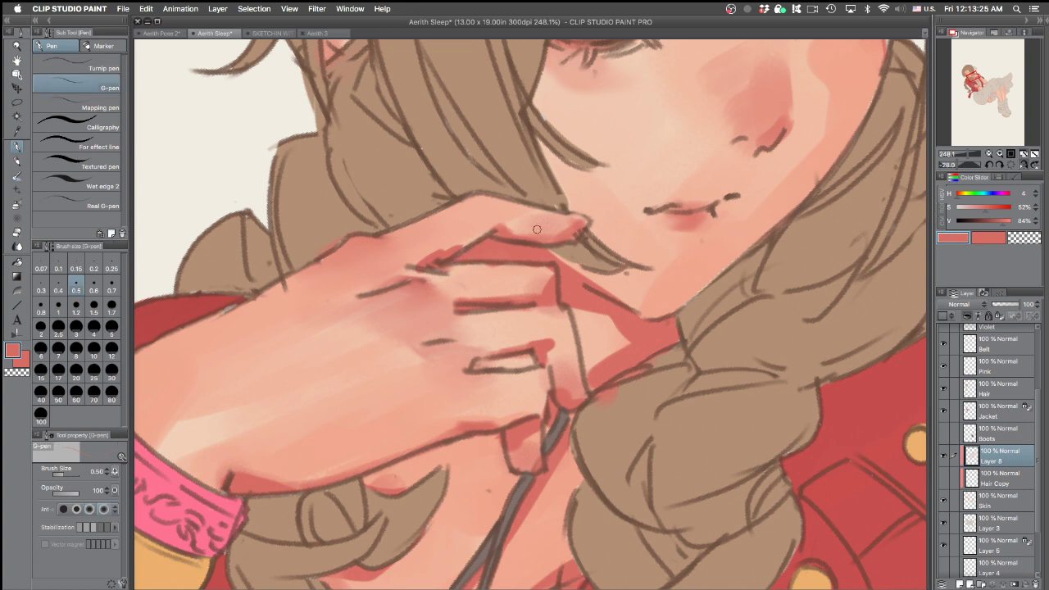
{"action": "scroll", "coordinate": [700, 267], "scroll_direction": "down", "scroll_amount": 5}
{"action": "left_click_drag", "start_coordinate": [779, 400], "coordinate": [615, 416]}
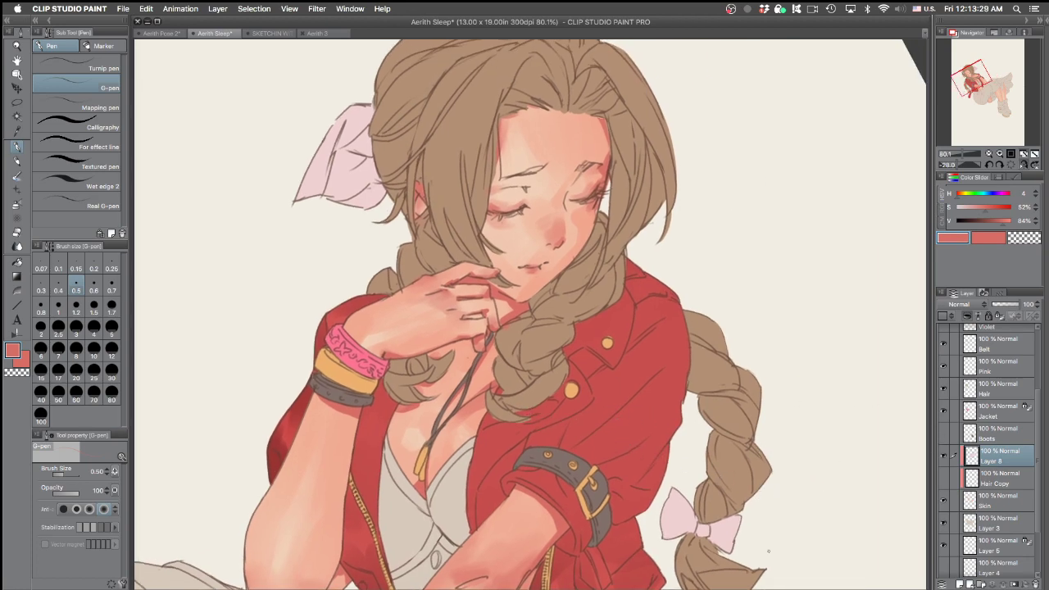
Try shading the raised arm's elbow on Layer 8 with the Colored pencil at size 5, and undo the stroke
{"action": "key", "text": "p"}
{"action": "mouse_move", "coordinate": [475, 440]}
{"action": "left_mouse_down"}
{"action": "mouse_move", "coordinate": [520, 328]}
{"action": "mouse_move", "coordinate": [549, 290]}
{"action": "left_mouse_up"}
{"action": "key", "text": "b"}
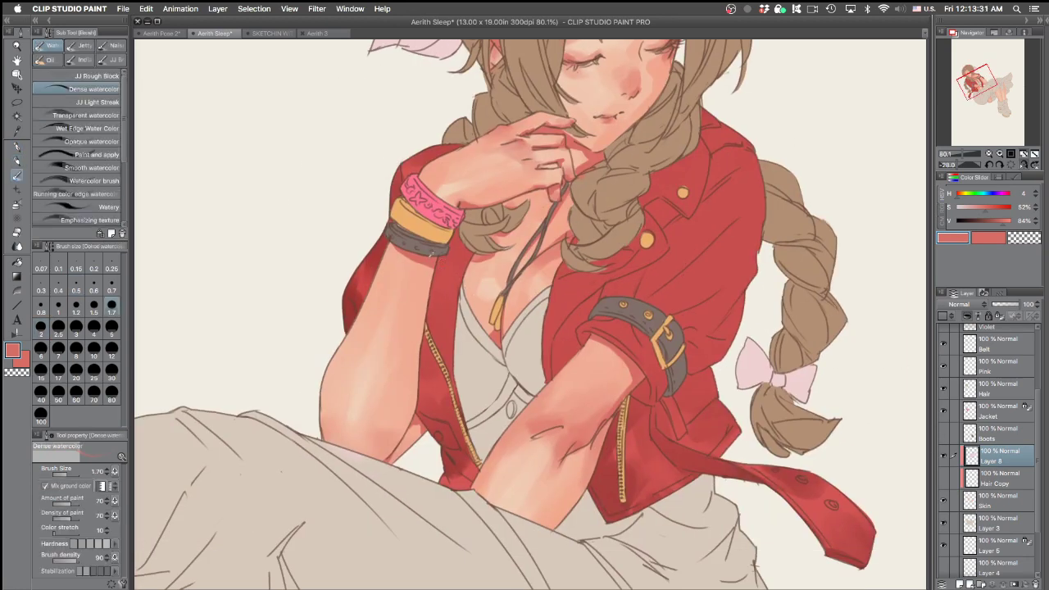
{"action": "key", "text": "p"}
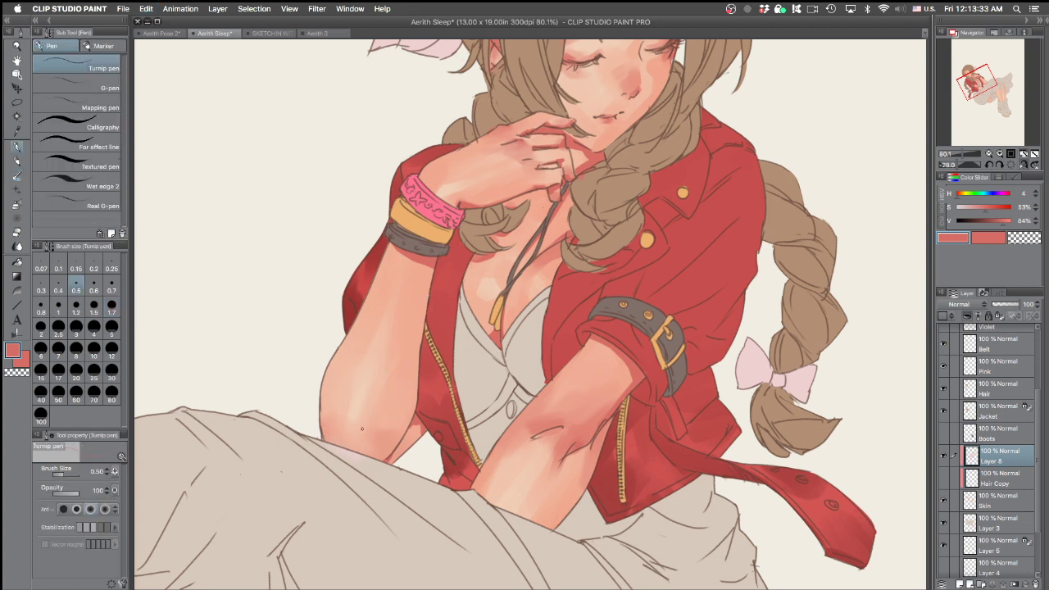
{"action": "key", "text": "p"}
{"action": "key", "text": "]"}
{"action": "key", "text": "]"}
{"action": "key", "text": "]"}
{"action": "key", "text": "]"}
{"action": "left_click_drag", "start_coordinate": [333, 440], "coordinate": [324, 404]}
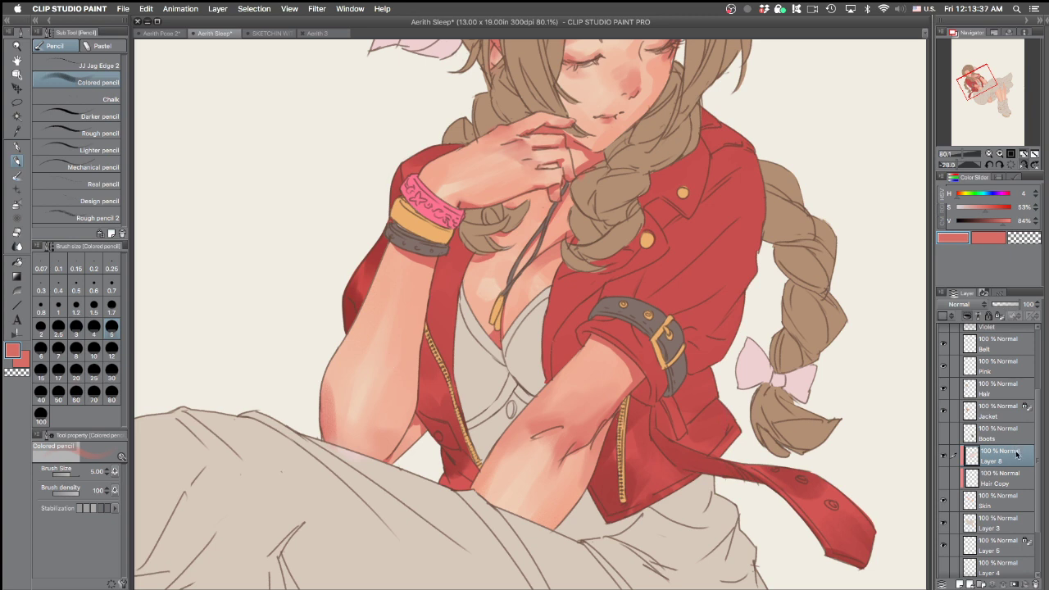
{"action": "key", "text": "super+z"}
Paint a red shadow on the outer edge of the raised arm's elbow on the Hair Copy layer with Dense watercolor
{"action": "key", "text": "b"}
{"action": "left_click", "coordinate": [954, 478]}
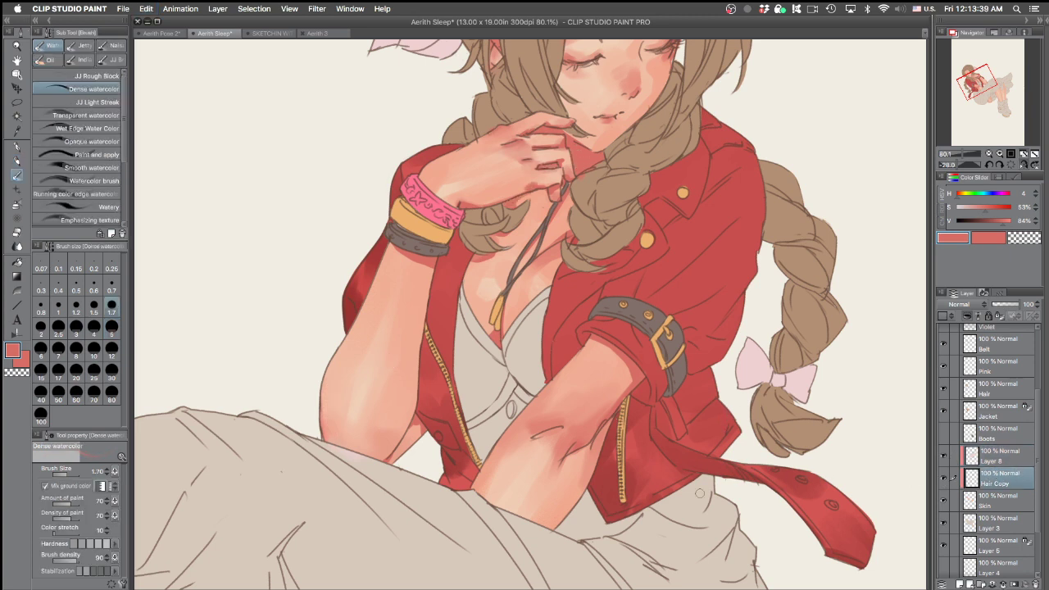
{"action": "left_click_drag", "start_coordinate": [332, 440], "coordinate": [327, 419]}
Shade the raised forearm's outer edge with Dense watercolor at size 3, redoing unsatisfactory strokes, and blend it at size 2.5
{"action": "key", "text": "bracketright"}
{"action": "key", "text": "bracketright"}
{"action": "key", "text": "bracketright"}
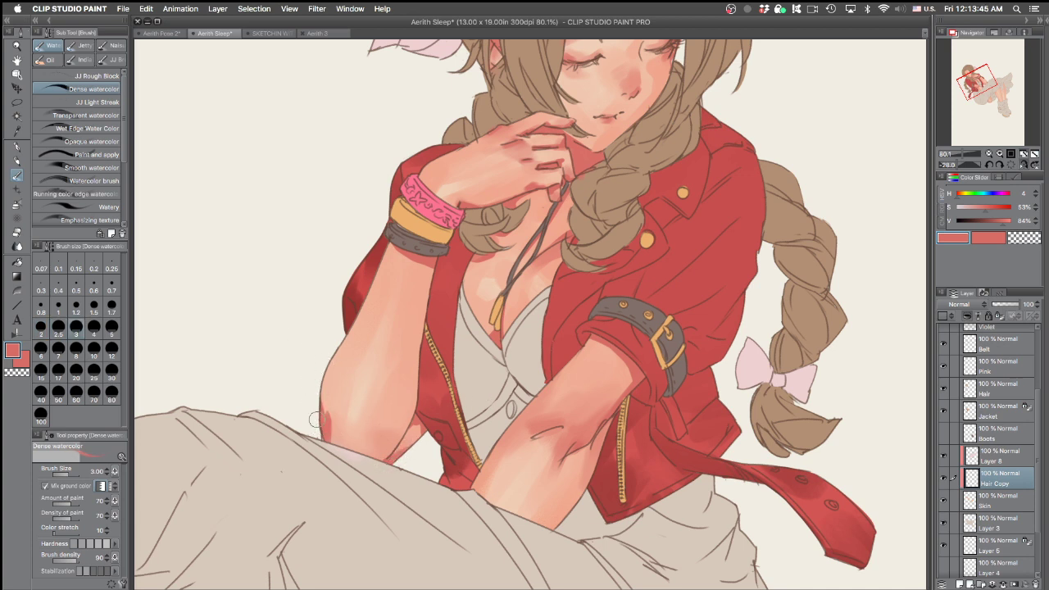
{"action": "left_click_drag", "start_coordinate": [378, 275], "coordinate": [349, 342]}
{"action": "key", "text": "super+z"}
{"action": "key", "text": "super+z"}
{"action": "left_click_drag", "start_coordinate": [380, 276], "coordinate": [351, 336]}
{"action": "key", "text": "ctrl+z"}
{"action": "left_click_drag", "start_coordinate": [368, 286], "coordinate": [352, 339]}
{"action": "key", "text": "super+z"}
{"action": "left_click_drag", "start_coordinate": [362, 302], "coordinate": [332, 355]}
{"action": "key", "text": "j"}
{"action": "key", "text": "bracketleft"}
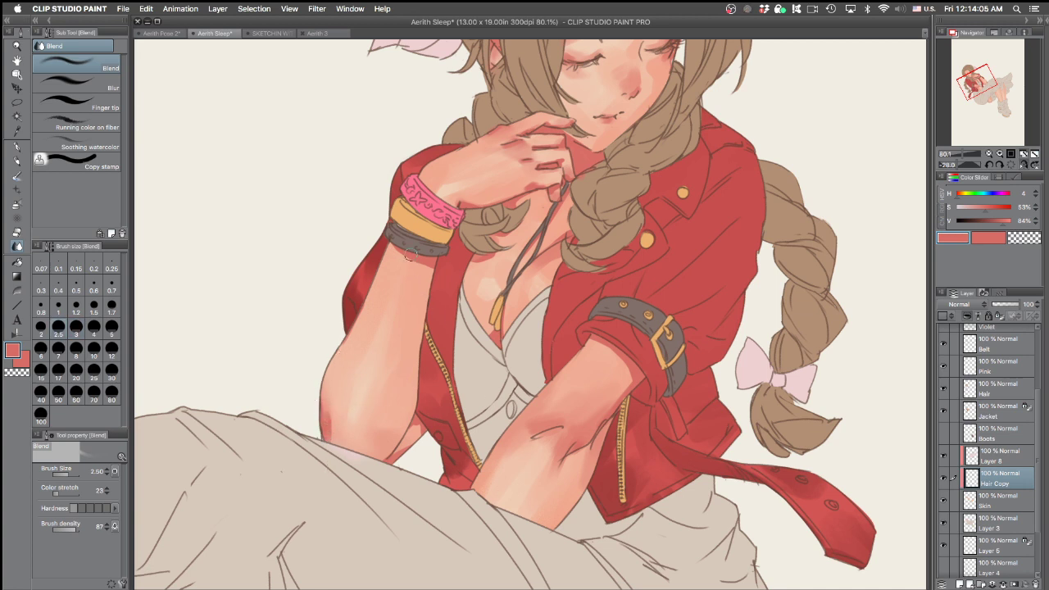
Paint a narrow red shadow along the raised forearm's inner edge with Dense watercolor at size 3, replacing unsatisfactory strokes
{"action": "key", "text": "p"}
{"action": "key", "text": "p"}
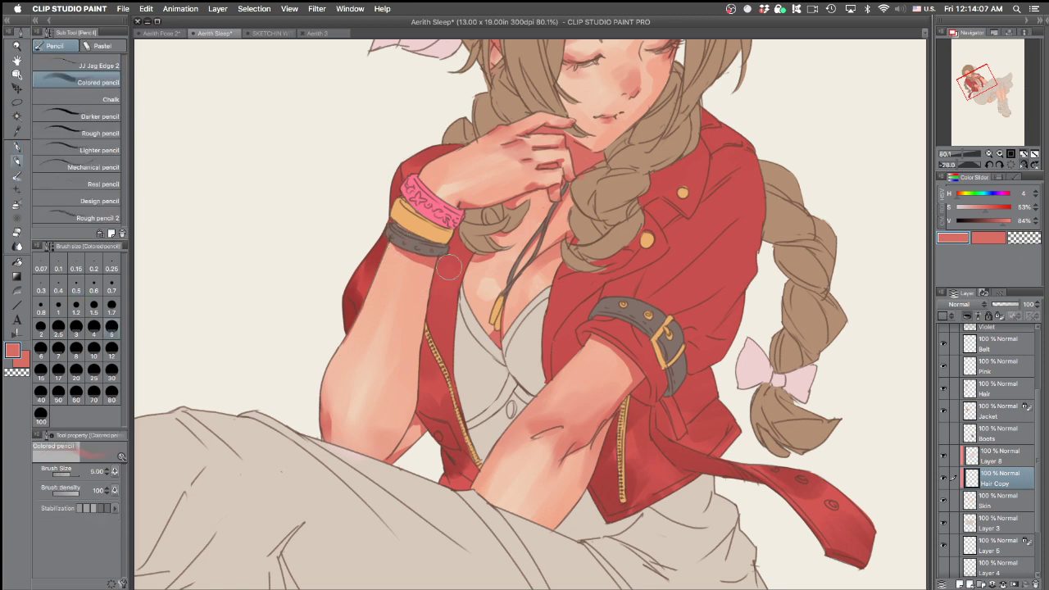
{"action": "key", "text": "b"}
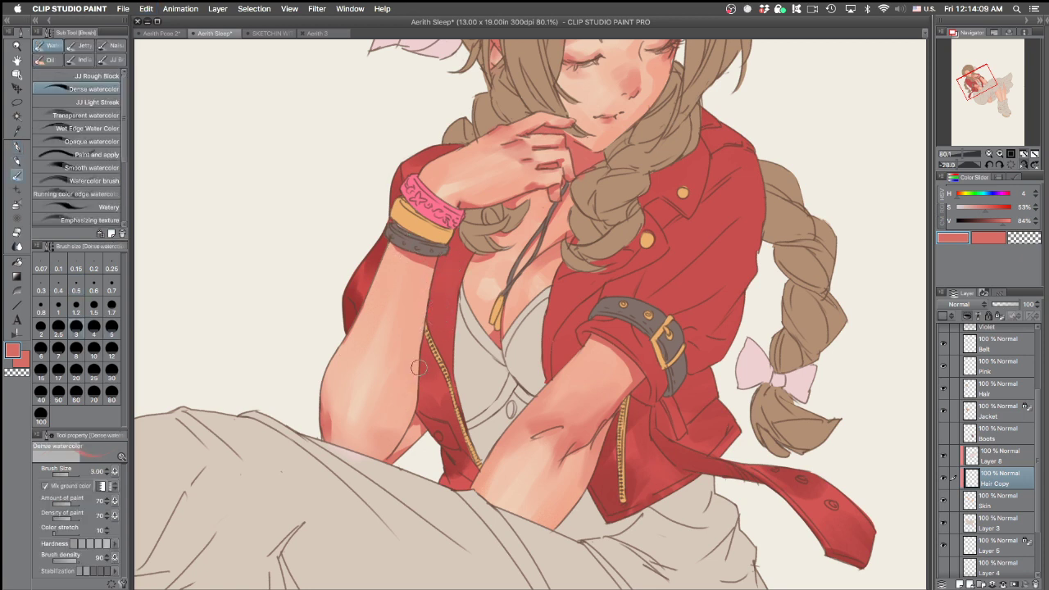
{"action": "key", "text": "super+z"}
{"action": "key", "text": "super+shift+z"}
{"action": "key", "text": "super+z"}
{"action": "left_click_drag", "start_coordinate": [426, 307], "coordinate": [421, 408]}
{"action": "key", "text": "super+z"}
{"action": "key", "text": "super+z"}
{"action": "mouse_move", "coordinate": [418, 365]}
{"action": "left_mouse_down"}
{"action": "mouse_move", "coordinate": [421, 396]}
{"action": "mouse_move", "coordinate": [414, 342]}
{"action": "left_mouse_up"}
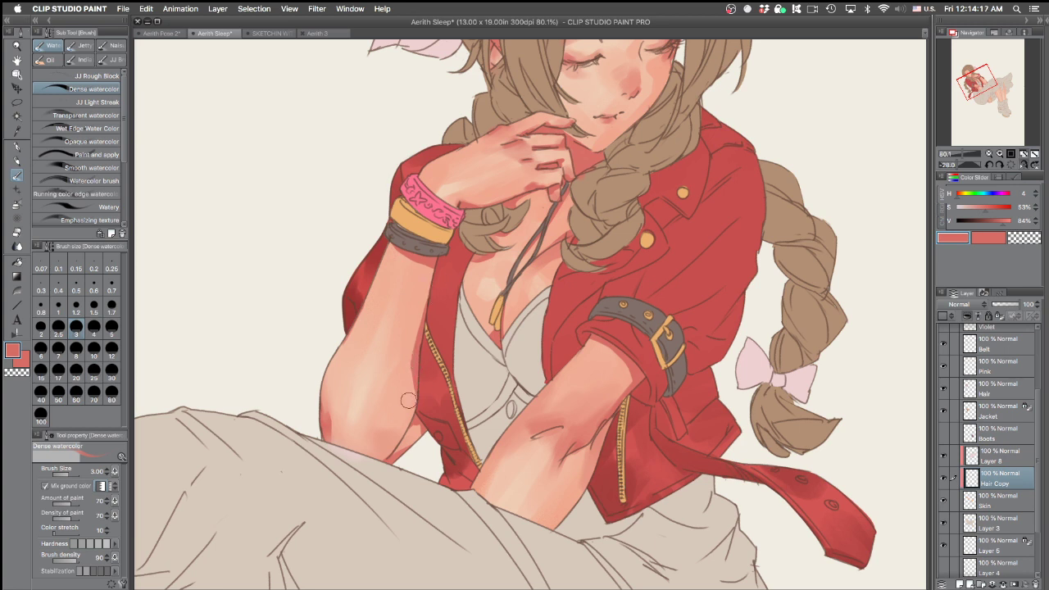
Refine and blend the inner-edge shading of the raised arm, reducing the Blend brush to size 1.7
{"action": "key", "text": "j"}
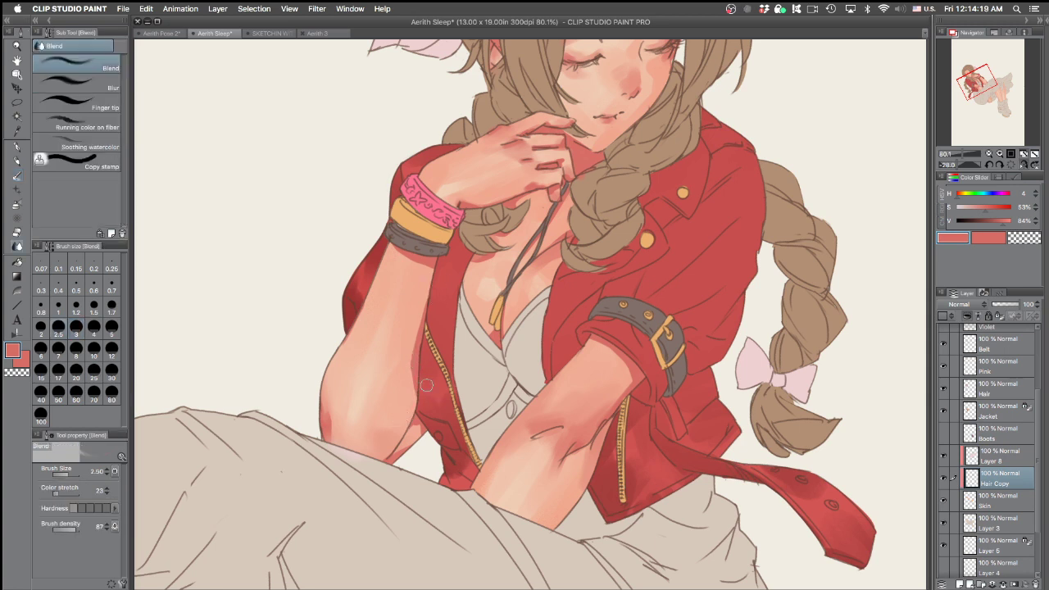
{"action": "mouse_move", "coordinate": [421, 318]}
{"action": "left_mouse_down"}
{"action": "mouse_move", "coordinate": [415, 353]}
{"action": "mouse_move", "coordinate": [422, 308]}
{"action": "left_mouse_up"}
{"action": "key", "text": "super+z"}
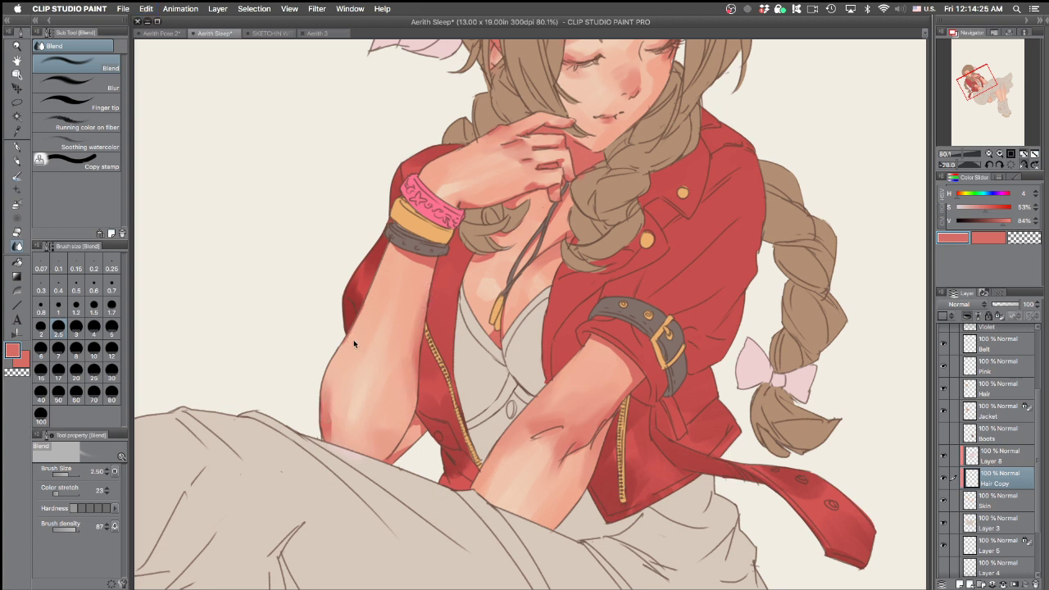
{"action": "key", "text": "p"}
{"action": "key", "text": "super+z"}
{"action": "key", "text": "b"}
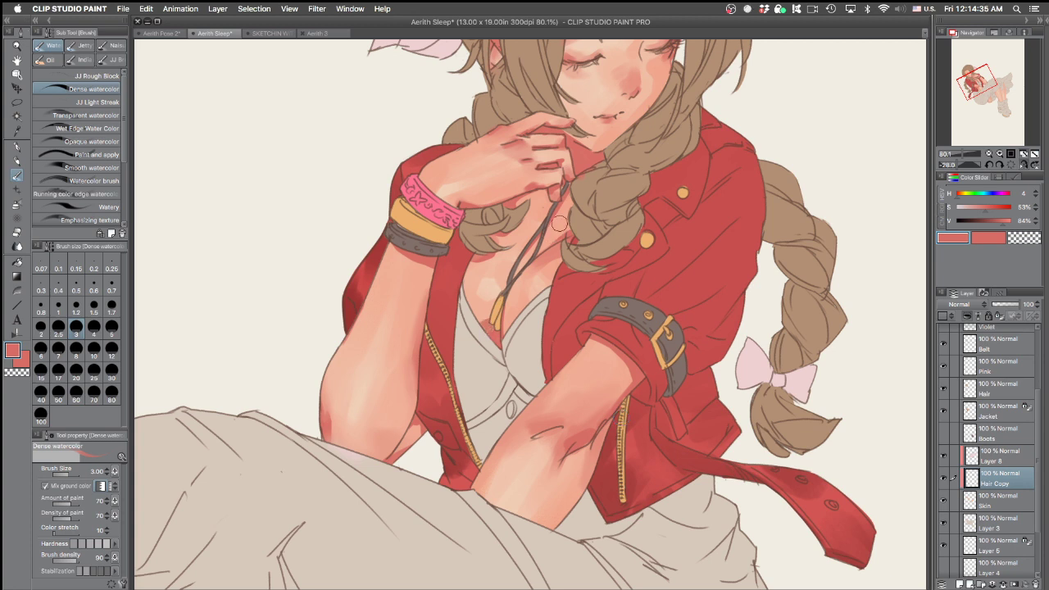
{"action": "key", "text": "j"}
{"action": "key", "text": "bracketleft"}
{"action": "key", "text": "bracketleft"}
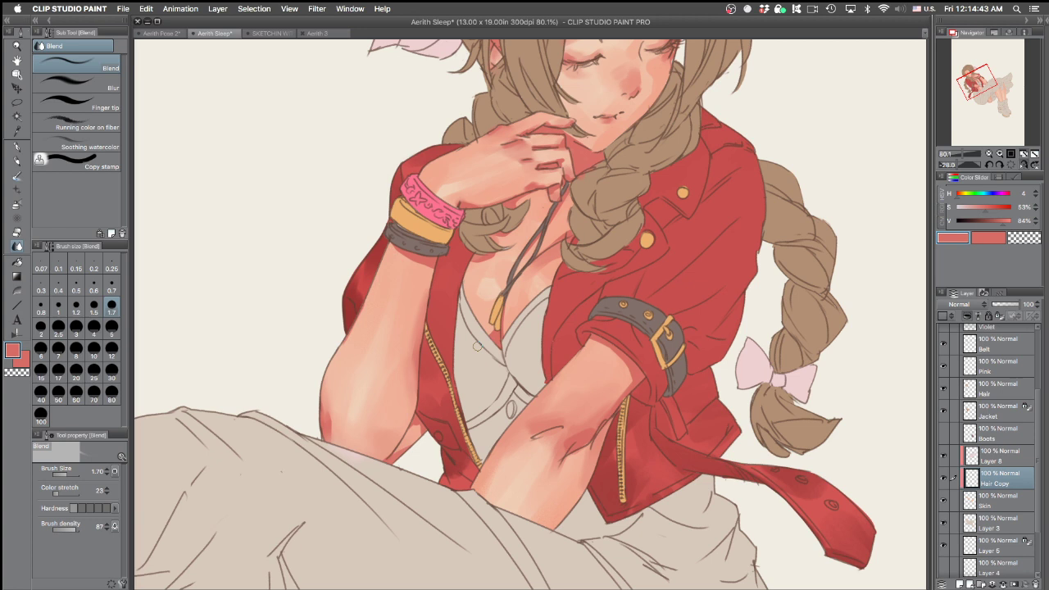
Clean up the shading around the raised hand's lowest fingertip using the Turnip pen with transparent colour at size 1.2
{"action": "key", "text": "e"}
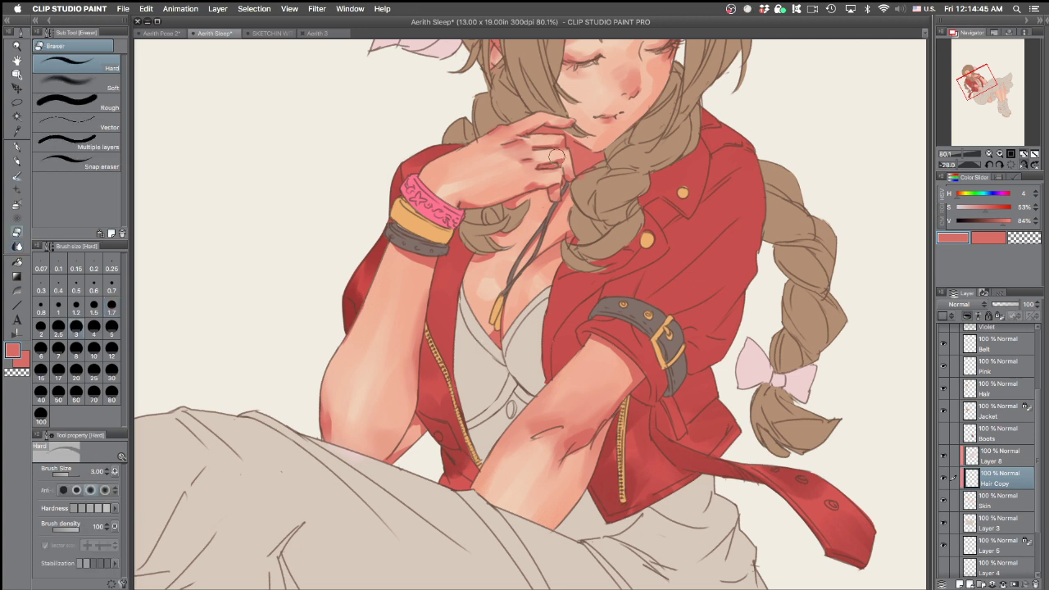
{"action": "key", "text": "p"}
{"action": "key", "text": "bracketright"}
{"action": "key", "text": "bracketright"}
{"action": "key", "text": "bracketright"}
{"action": "key", "text": "bracketright"}
{"action": "key", "text": "bracketright"}
{"action": "key", "text": "bracketright"}
{"action": "key", "text": "bracketright"}
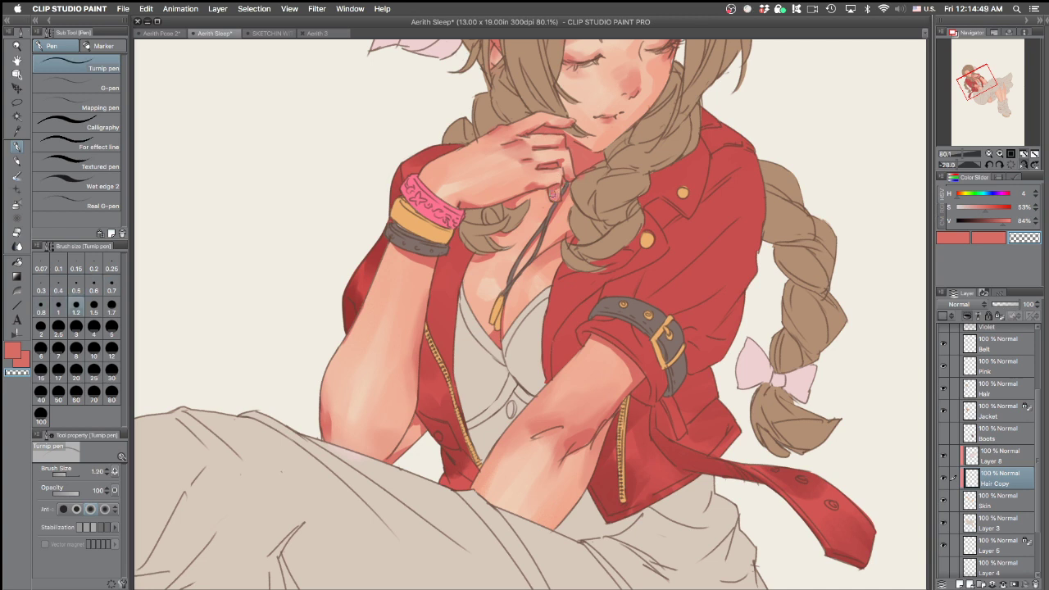
Shade the lowered arm beneath the rolled sleeve on Layer 8 with the JJ Round Bristle brush at size 2
{"action": "left_click", "coordinate": [988, 456]}
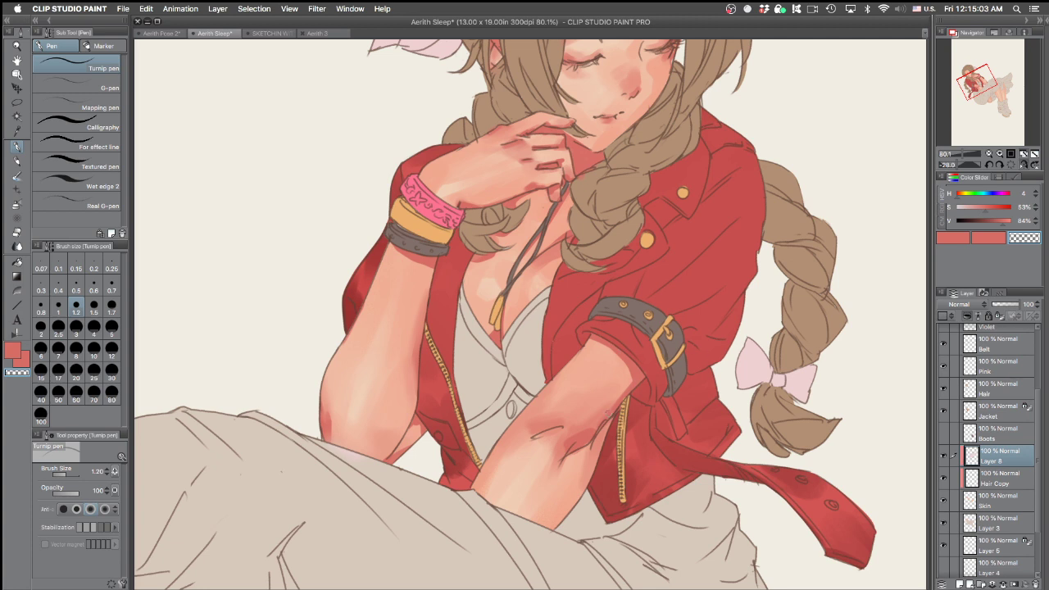
{"action": "key", "text": "p"}
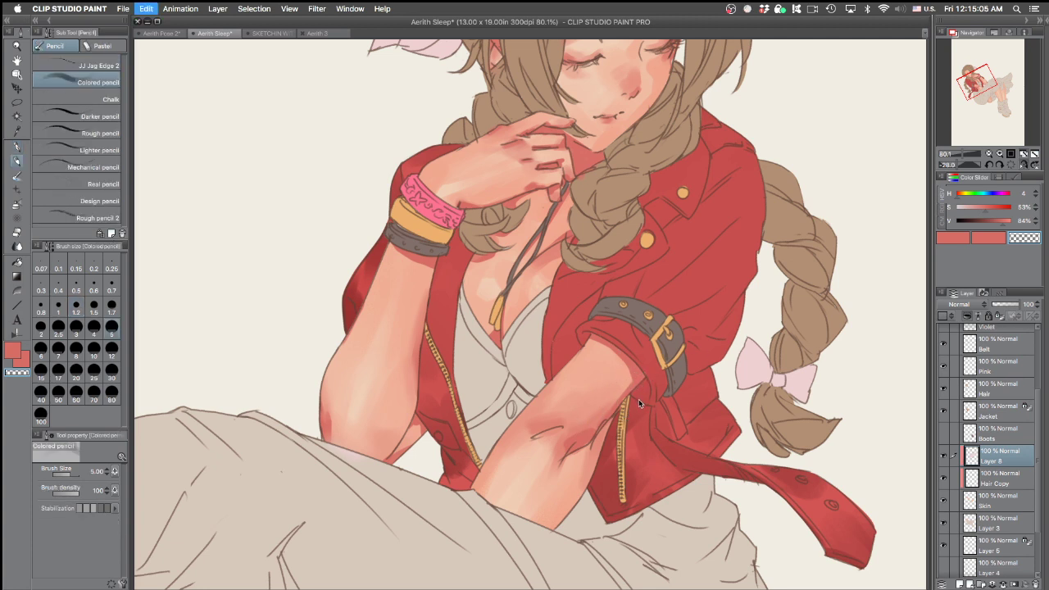
{"action": "key", "text": "b"}
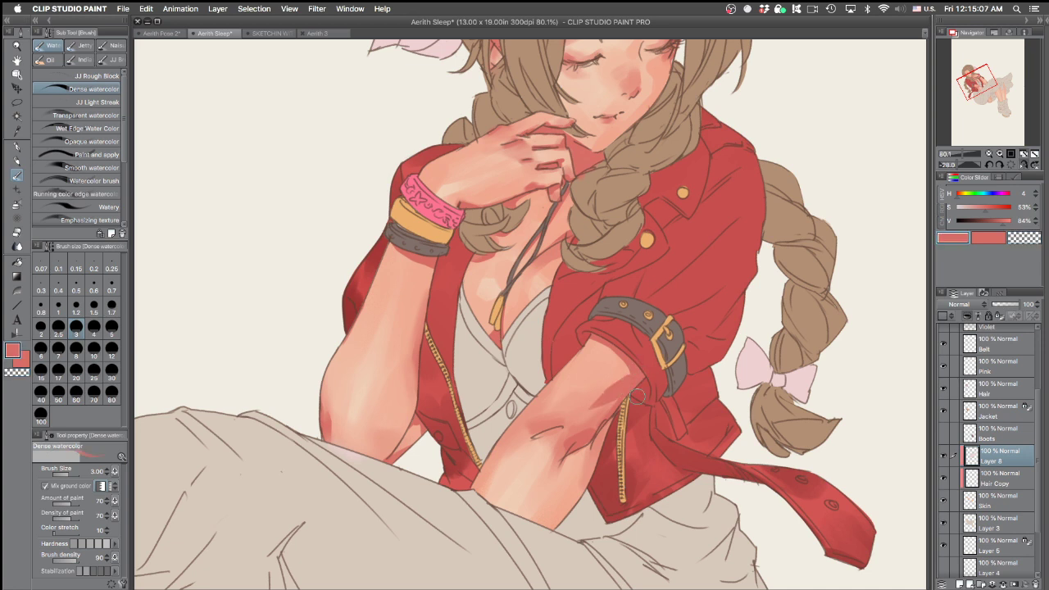
{"action": "key", "text": "b"}
{"action": "key", "text": "b"}
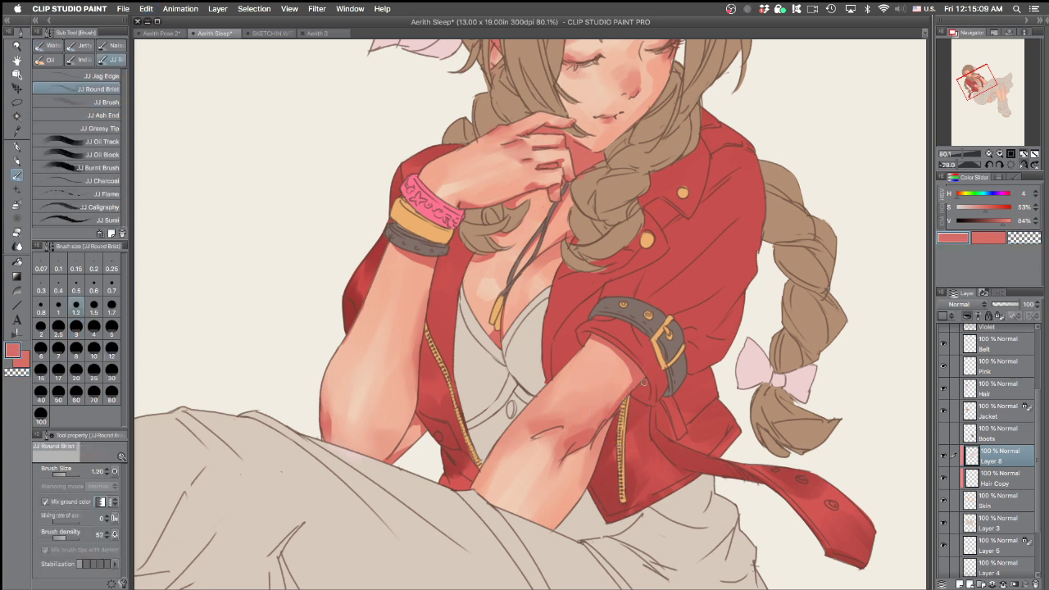
{"action": "key", "text": "bracketright"}
{"action": "key", "text": "bracketright"}
{"action": "key", "text": "bracketright"}
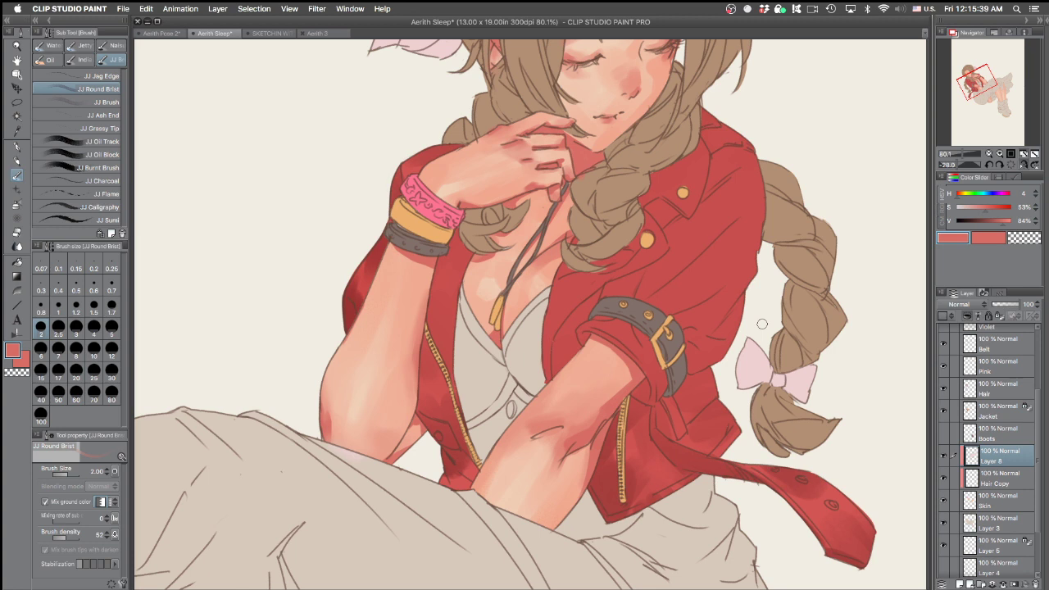
Try additional shadow strokes on the lowered arm just below the sleeve cuff, and undo them
{"action": "key", "text": "bracketright"}
{"action": "key", "text": "bracketright"}
{"action": "key", "text": "bracketright"}
{"action": "key", "text": "bracketright"}
{"action": "key", "text": "bracketleft"}
{"action": "key", "text": "bracketleft"}
{"action": "key", "text": "bracketleft"}
{"action": "key", "text": "bracketleft"}
{"action": "key", "text": "super+z"}
{"action": "mouse_move", "coordinate": [631, 381]}
{"action": "left_mouse_down"}
{"action": "mouse_move", "coordinate": [585, 418]}
{"action": "mouse_move", "coordinate": [599, 406]}
{"action": "left_mouse_up"}
{"action": "key", "text": "super+z"}
{"action": "key", "text": "super+z"}
{"action": "key", "text": "super+z"}
Paint reddish shading across the lowered arm's elbow crease and test strokes below the wrist bands and by the fingers
{"action": "left_click_drag", "start_coordinate": [531, 435], "coordinate": [564, 429]}
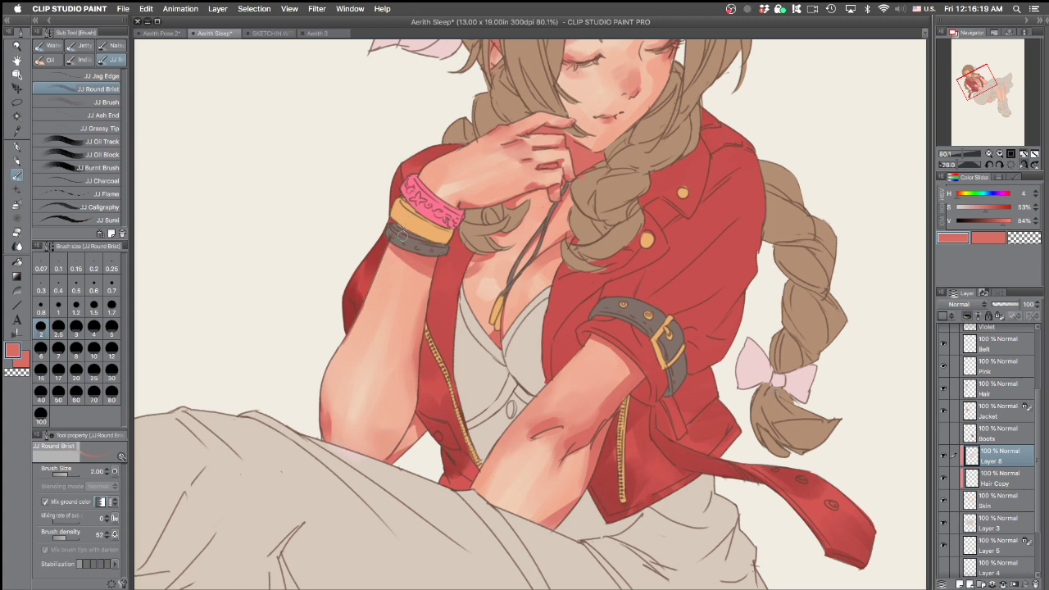
{"action": "left_click_drag", "start_coordinate": [391, 245], "coordinate": [426, 266]}
{"action": "key", "text": "super+z"}
{"action": "mouse_move", "coordinate": [523, 197]}
{"action": "left_mouse_down"}
{"action": "mouse_move", "coordinate": [556, 182]}
{"action": "mouse_move", "coordinate": [534, 197]}
{"action": "left_mouse_up"}
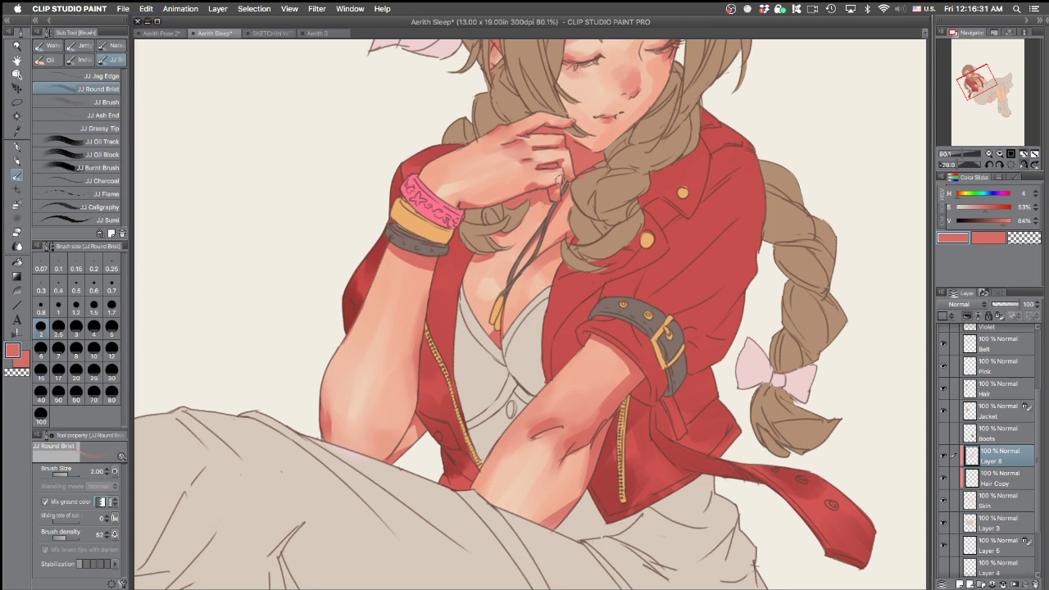
{"action": "key", "text": "super+z"}
Try shadow strokes on the lowered upper arm and below its elbow crease, undoing each one
{"action": "left_click_drag", "start_coordinate": [596, 342], "coordinate": [629, 376]}
{"action": "key", "text": "super+z"}
{"action": "left_click_drag", "start_coordinate": [598, 345], "coordinate": [593, 373]}
{"action": "key", "text": "super+z"}
{"action": "mouse_move", "coordinate": [564, 449]}
{"action": "left_mouse_down"}
{"action": "mouse_move", "coordinate": [545, 487]}
{"action": "mouse_move", "coordinate": [553, 473]}
{"action": "left_mouse_up"}
{"action": "key", "text": "super+z"}
{"action": "key", "text": "super+z"}
Paint the skirt's cast shadow on the front leg just beneath the hem with the JJ Round Bristle brush, raising its size to 4
{"action": "left_click_drag", "start_coordinate": [693, 444], "coordinate": [631, 458]}
{"action": "left_click_drag", "start_coordinate": [629, 503], "coordinate": [721, 409]}
{"action": "left_click_drag", "start_coordinate": [734, 495], "coordinate": [675, 481]}
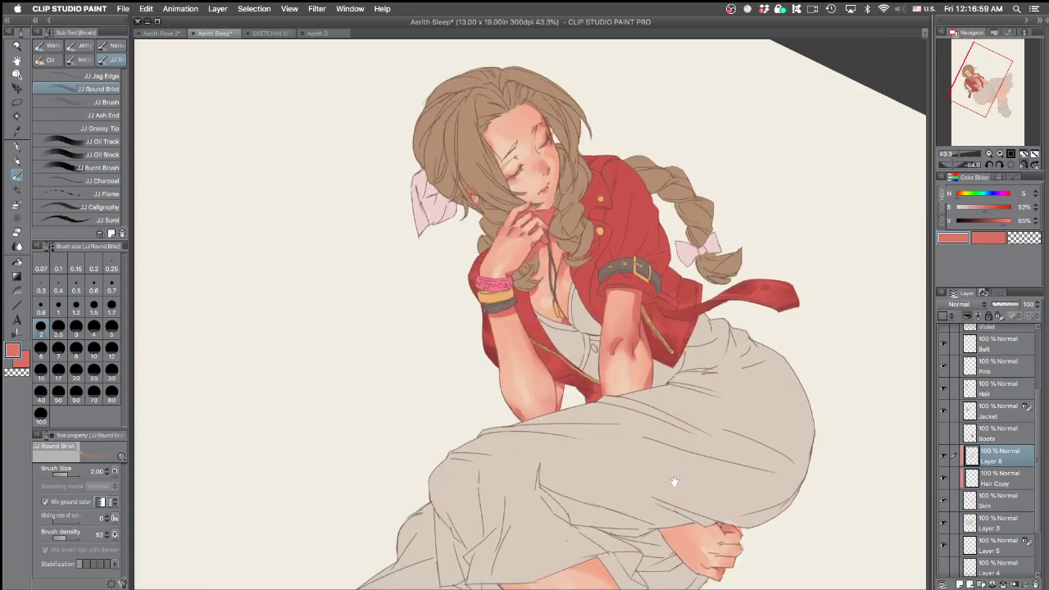
{"action": "scroll", "coordinate": [702, 480], "scroll_direction": "down", "scroll_amount": 5}
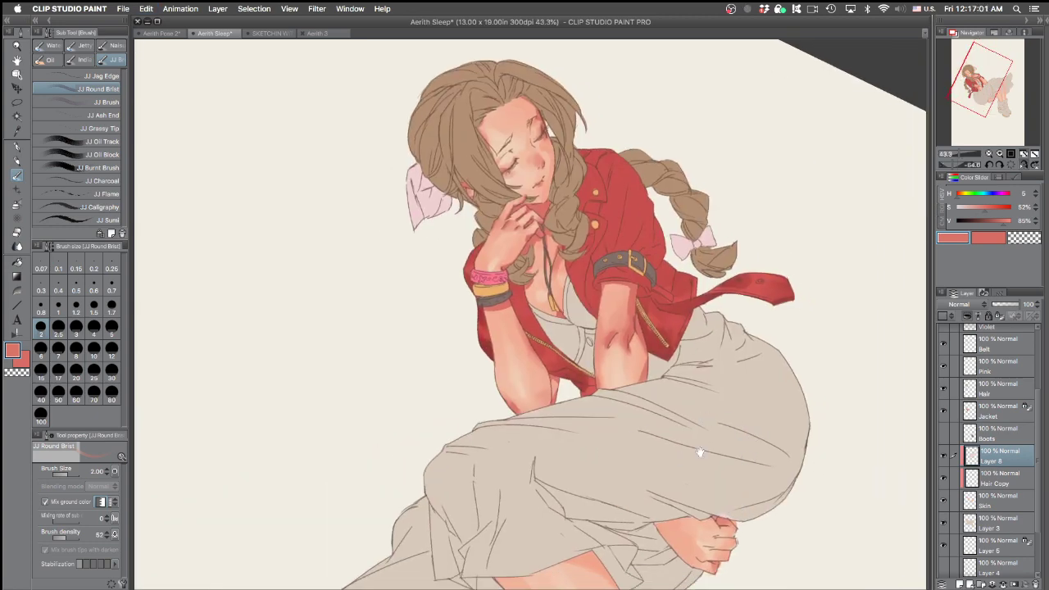
{"action": "left_click_drag", "start_coordinate": [809, 322], "coordinate": [634, 484]}
{"action": "left_click_drag", "start_coordinate": [739, 455], "coordinate": [602, 491]}
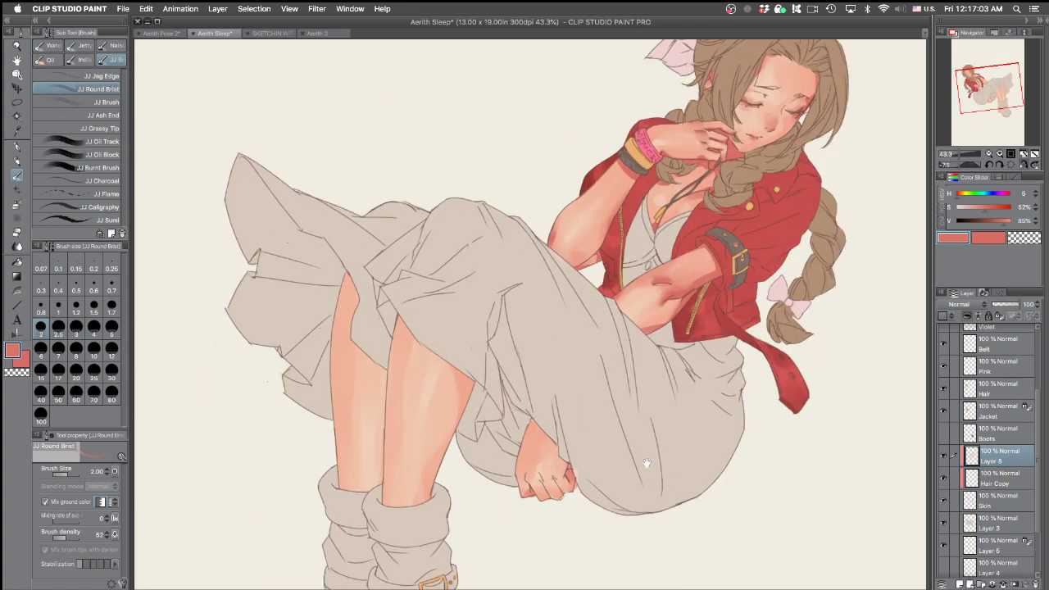
{"action": "left_click_drag", "start_coordinate": [396, 330], "coordinate": [417, 331]}
{"action": "key", "text": "]"}
{"action": "key", "text": "]"}
{"action": "key", "text": "]"}
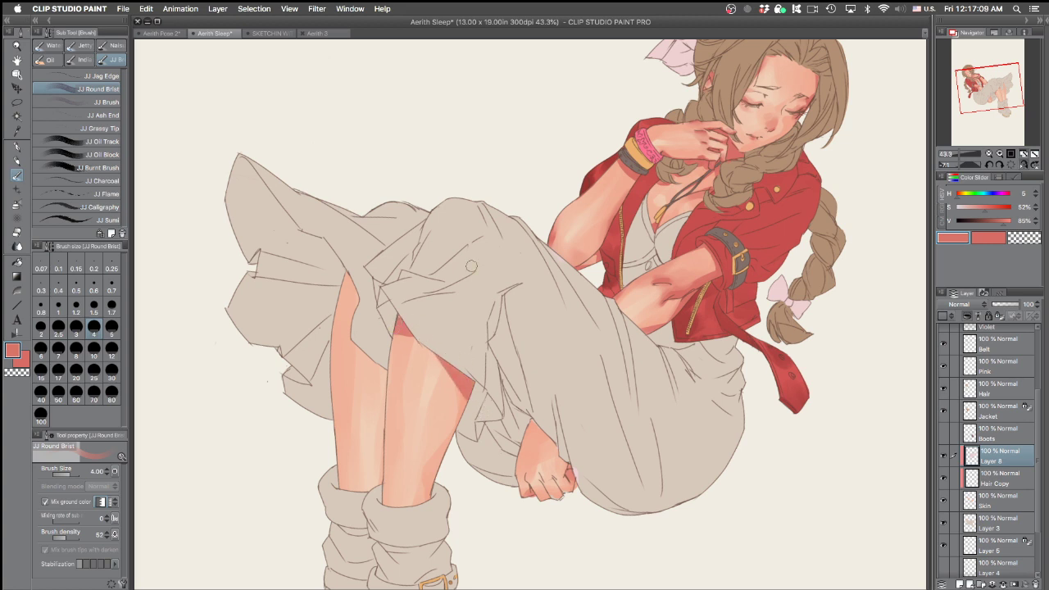
Paint the skirt's cast shadows on the rear leg beneath the hem and beside the front knee, trimming the edge with transparent colour
{"action": "mouse_move", "coordinate": [344, 286]}
{"action": "left_mouse_down"}
{"action": "mouse_move", "coordinate": [354, 294]}
{"action": "mouse_move", "coordinate": [348, 273]}
{"action": "left_mouse_up"}
{"action": "mouse_move", "coordinate": [382, 363]}
{"action": "left_mouse_down"}
{"action": "mouse_move", "coordinate": [390, 387]}
{"action": "mouse_move", "coordinate": [413, 393]}
{"action": "mouse_move", "coordinate": [395, 362]}
{"action": "mouse_move", "coordinate": [390, 412]}
{"action": "left_mouse_up"}
{"action": "key", "text": "c"}
{"action": "key", "text": "super+z"}
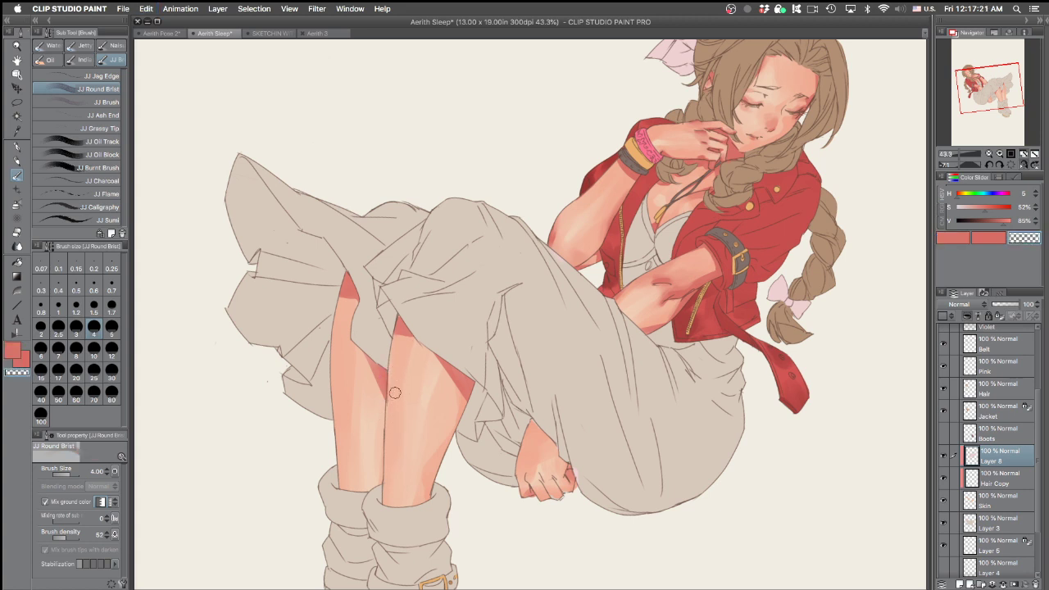
{"action": "left_click_drag", "start_coordinate": [392, 372], "coordinate": [389, 404]}
{"action": "key", "text": "c"}
{"action": "mouse_move", "coordinate": [339, 289]}
{"action": "left_mouse_down"}
{"action": "mouse_move", "coordinate": [362, 319]}
{"action": "mouse_move", "coordinate": [348, 294]}
{"action": "mouse_move", "coordinate": [358, 301]}
{"action": "mouse_move", "coordinate": [323, 334]}
{"action": "mouse_move", "coordinate": [354, 285]}
{"action": "mouse_move", "coordinate": [338, 314]}
{"action": "left_mouse_up"}
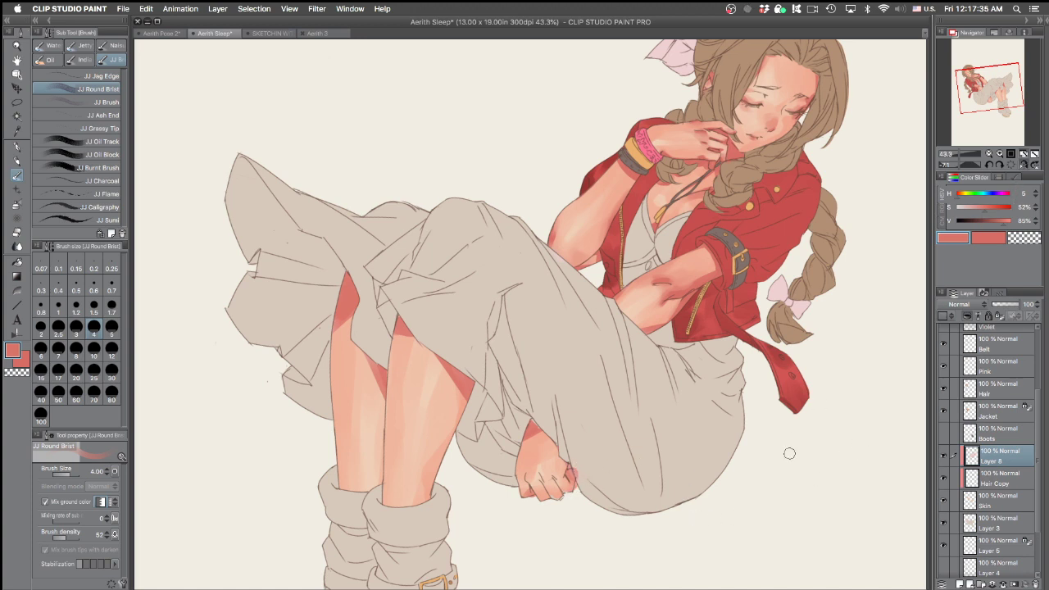
Flip the canvas view horizontally and paint a shadow along the front calf's outer edge above the boot, undoing the other trial strokes
{"action": "left_click", "coordinate": [1024, 162]}
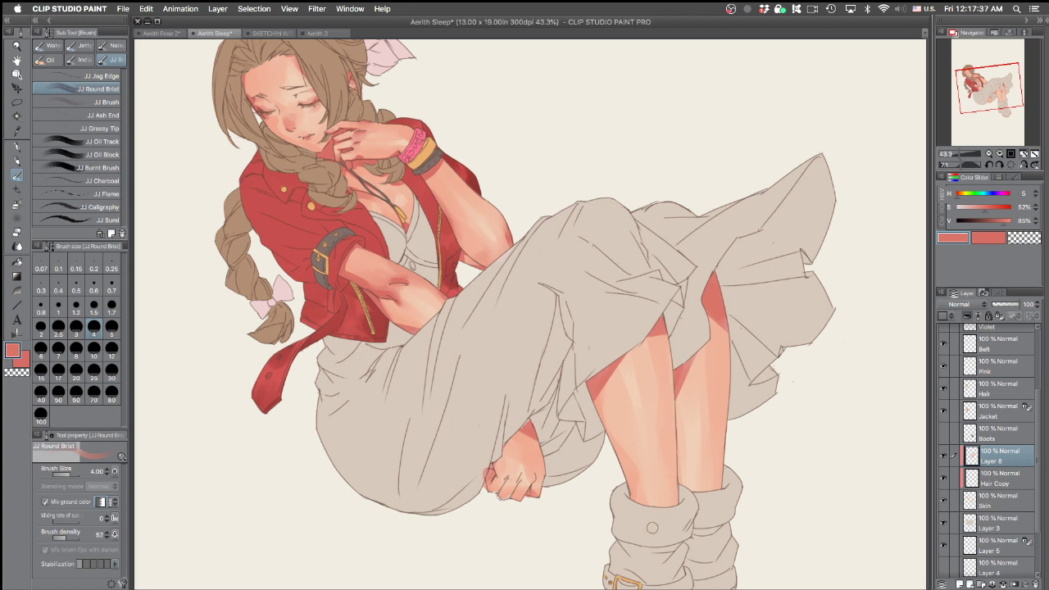
{"action": "mouse_move", "coordinate": [687, 446]}
{"action": "left_mouse_down"}
{"action": "mouse_move", "coordinate": [592, 343]}
{"action": "mouse_move", "coordinate": [608, 392]}
{"action": "left_mouse_up"}
{"action": "key", "text": "super+z"}
{"action": "key", "text": "super+z"}
{"action": "left_click_drag", "start_coordinate": [588, 348], "coordinate": [607, 394]}
{"action": "mouse_move", "coordinate": [649, 288]}
{"action": "left_mouse_down"}
{"action": "mouse_move", "coordinate": [652, 441]}
{"action": "mouse_move", "coordinate": [653, 279]}
{"action": "mouse_move", "coordinate": [660, 483]}
{"action": "left_mouse_up"}
{"action": "key", "text": "super+z"}
{"action": "key", "text": "super+z"}
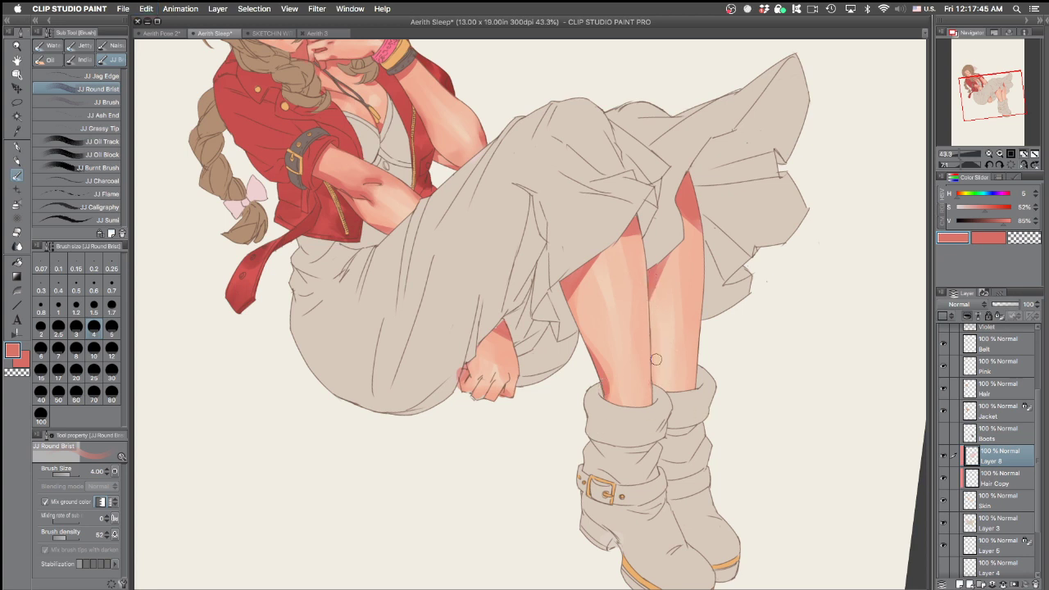
Paint a thin shadow between the two calves with the brush at size 2, trimming its edge with the Hard eraser
{"action": "key", "text": "bracketleft"}
{"action": "key", "text": "bracketleft"}
{"action": "key", "text": "bracketleft"}
{"action": "left_click_drag", "start_coordinate": [641, 291], "coordinate": [656, 385]}
{"action": "left_click_drag", "start_coordinate": [648, 315], "coordinate": [665, 390]}
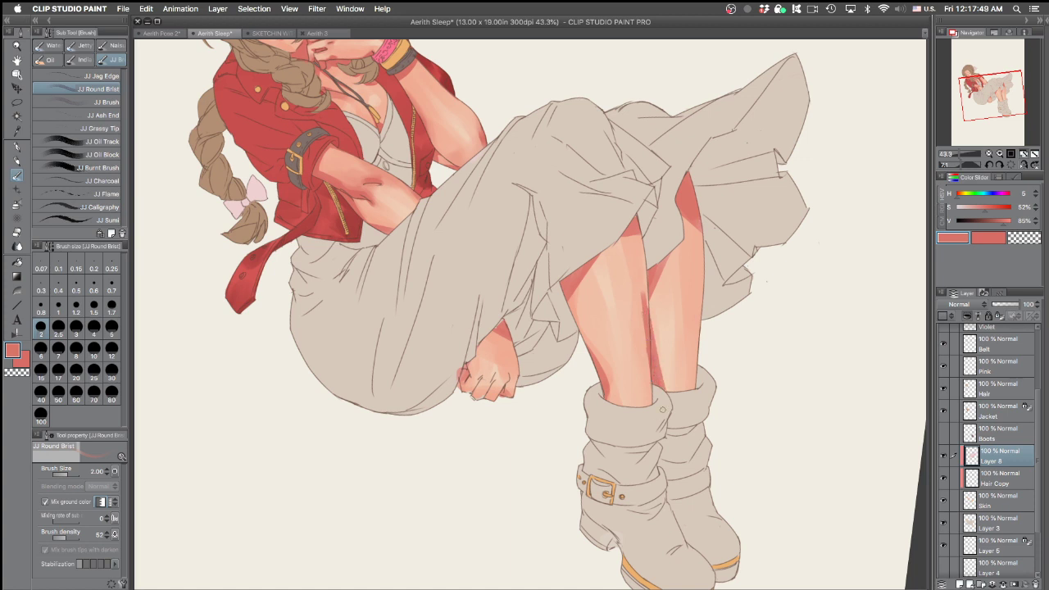
{"action": "key", "text": "c"}
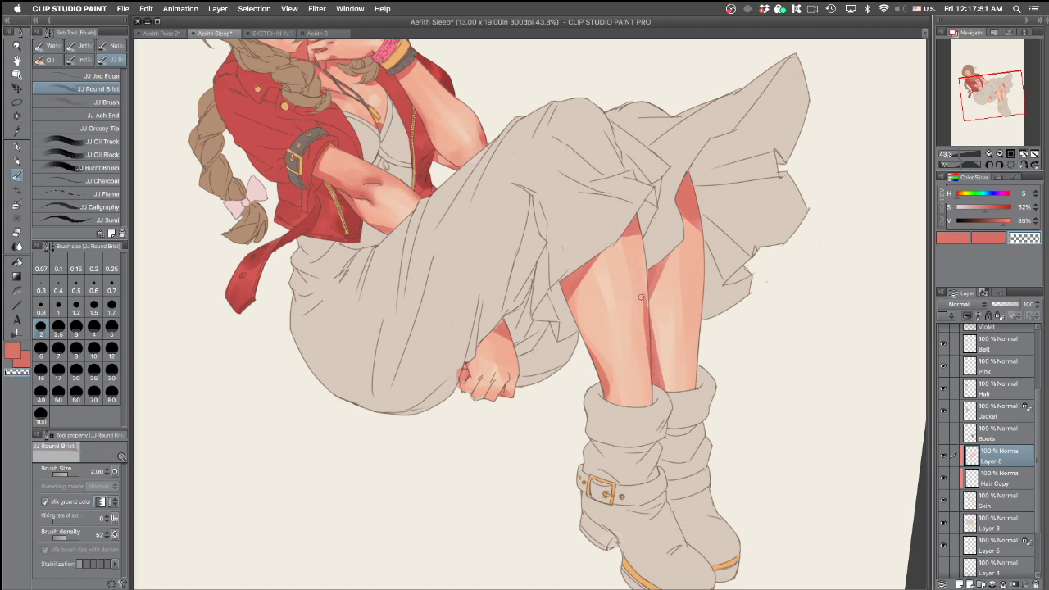
{"action": "key", "text": "e"}
{"action": "left_click_drag", "start_coordinate": [641, 297], "coordinate": [644, 361]}
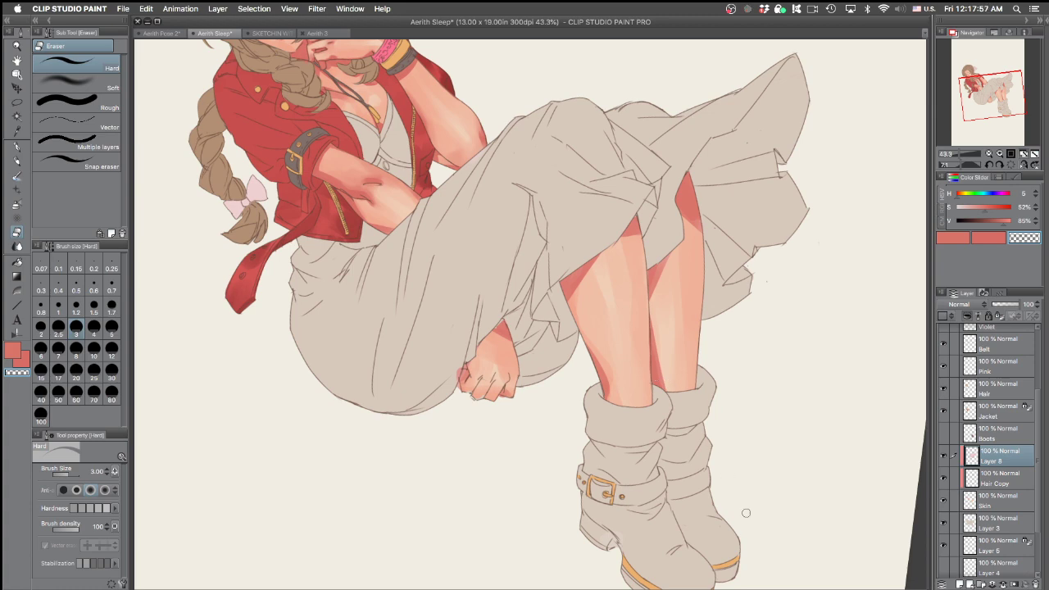
{"action": "key", "text": "p"}
{"action": "mouse_move", "coordinate": [749, 377]}
{"action": "left_mouse_down"}
{"action": "mouse_move", "coordinate": [744, 284]}
{"action": "mouse_move", "coordinate": [723, 229]}
{"action": "left_mouse_up"}
{"action": "key", "text": "p"}
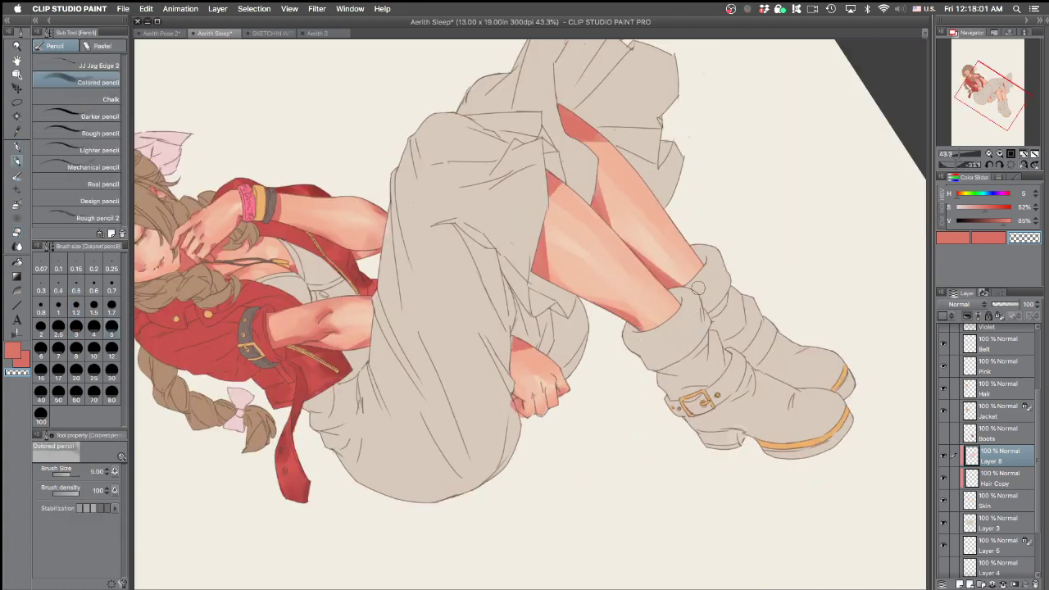
{"action": "key", "text": "b"}
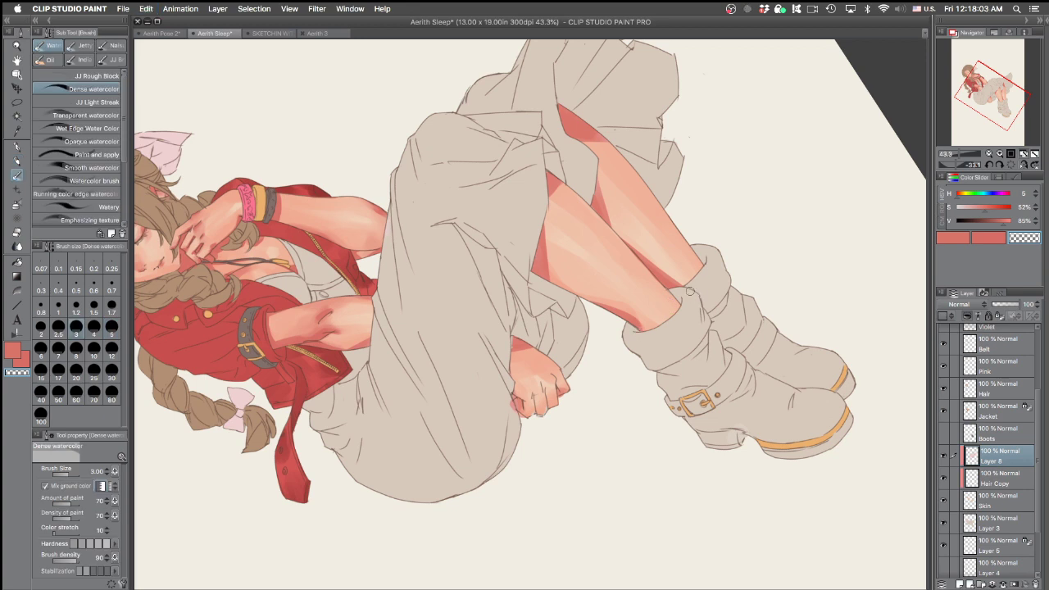
{"action": "key", "text": "b"}
{"action": "left_click", "coordinate": [630, 311], "text": "alt"}
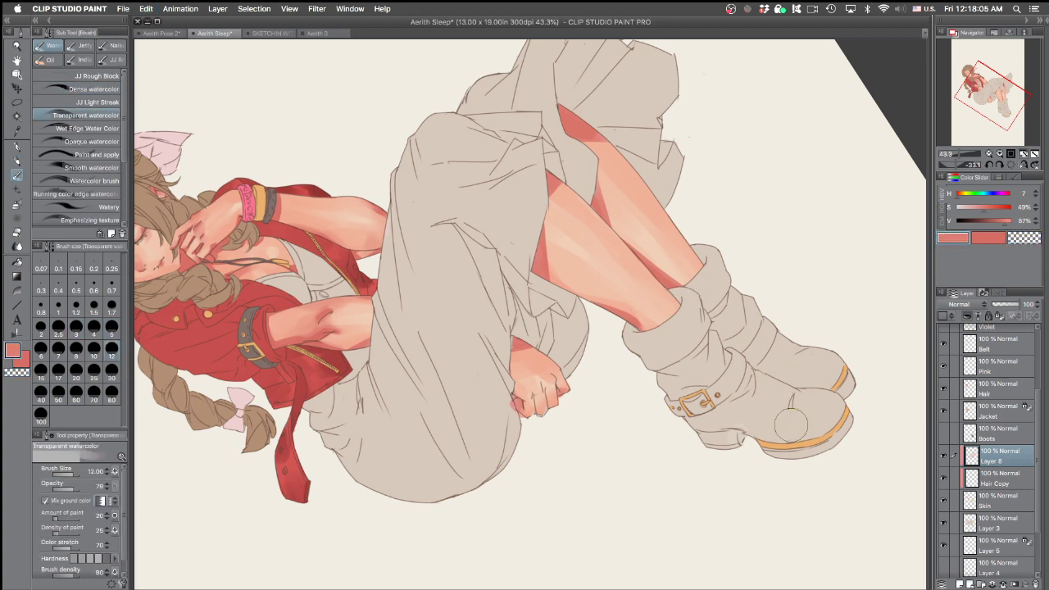
{"action": "key", "text": "p"}
{"action": "left_click", "coordinate": [671, 273], "text": "alt"}
{"action": "key", "text": "bracketright"}
{"action": "key", "text": "bracketright"}
{"action": "key", "text": "bracketright"}
{"action": "key", "text": "bracketright"}
{"action": "key", "text": "bracketright"}
{"action": "key", "text": "bracketright"}
{"action": "key", "text": "bracketright"}
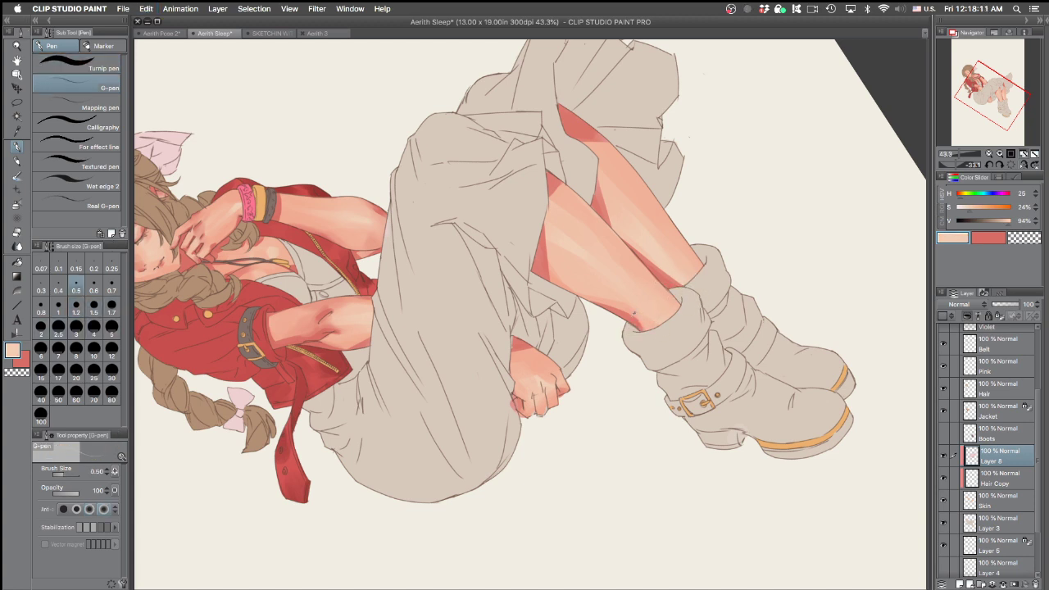
Sample the reddish leg shadow colour and paint the shadow above the rear boot with the Dense watercolor brush at size 6
{"action": "left_click", "coordinate": [639, 326], "text": "alt"}
{"action": "key", "text": "e"}
{"action": "left_click", "coordinate": [673, 311], "text": "alt"}
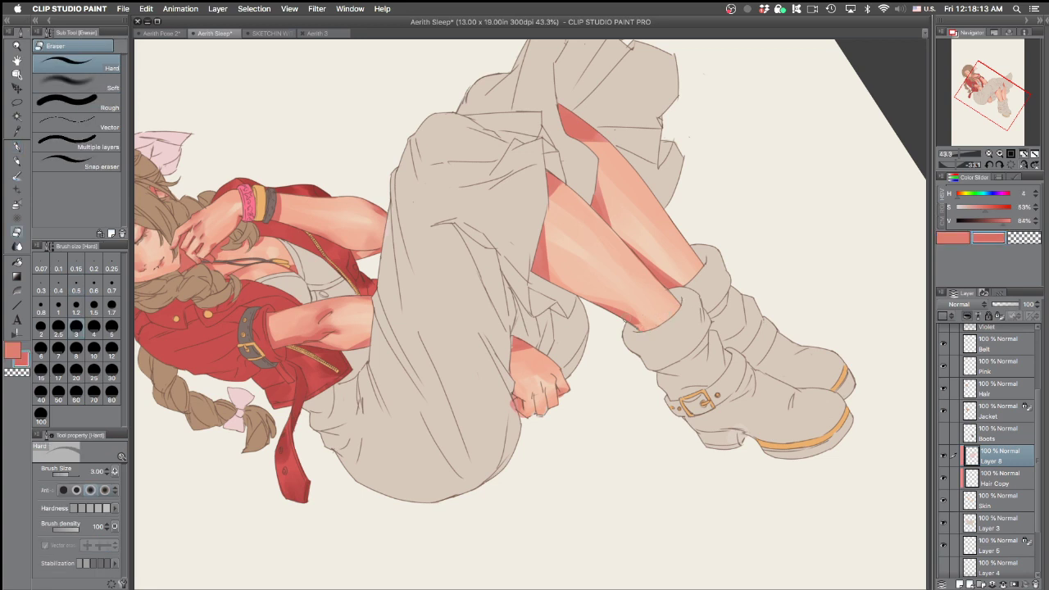
{"action": "left_click", "coordinate": [674, 288], "text": "alt"}
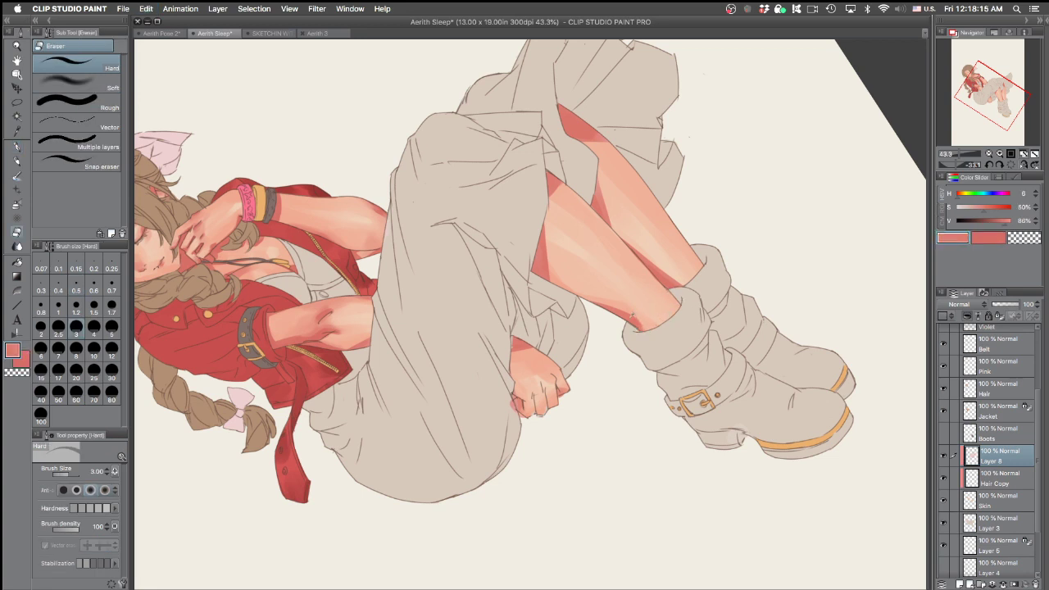
{"action": "key", "text": "p"}
{"action": "left_click", "coordinate": [679, 283], "text": "alt"}
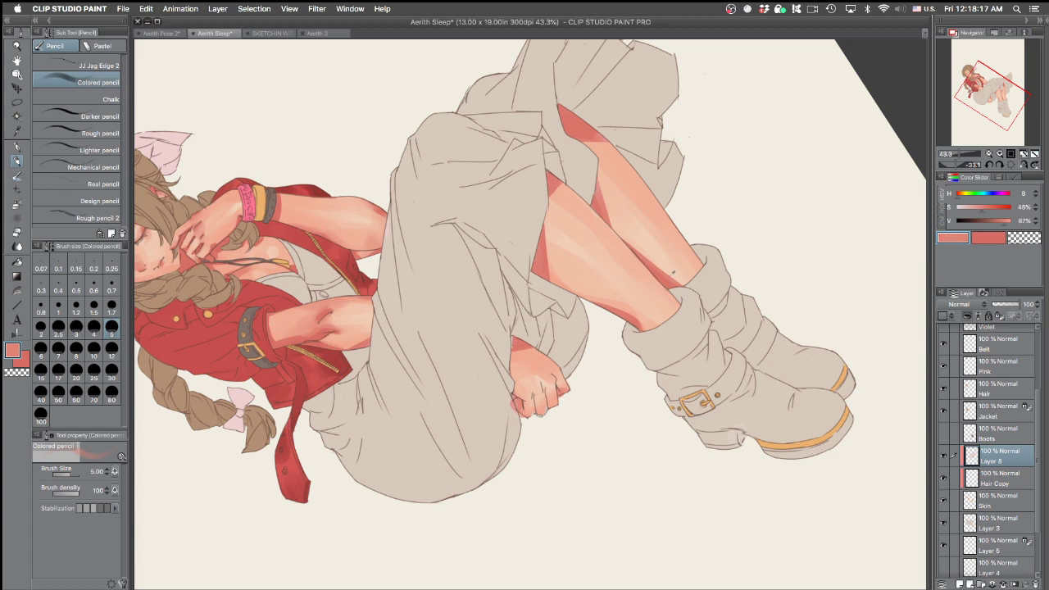
{"action": "key", "text": "b"}
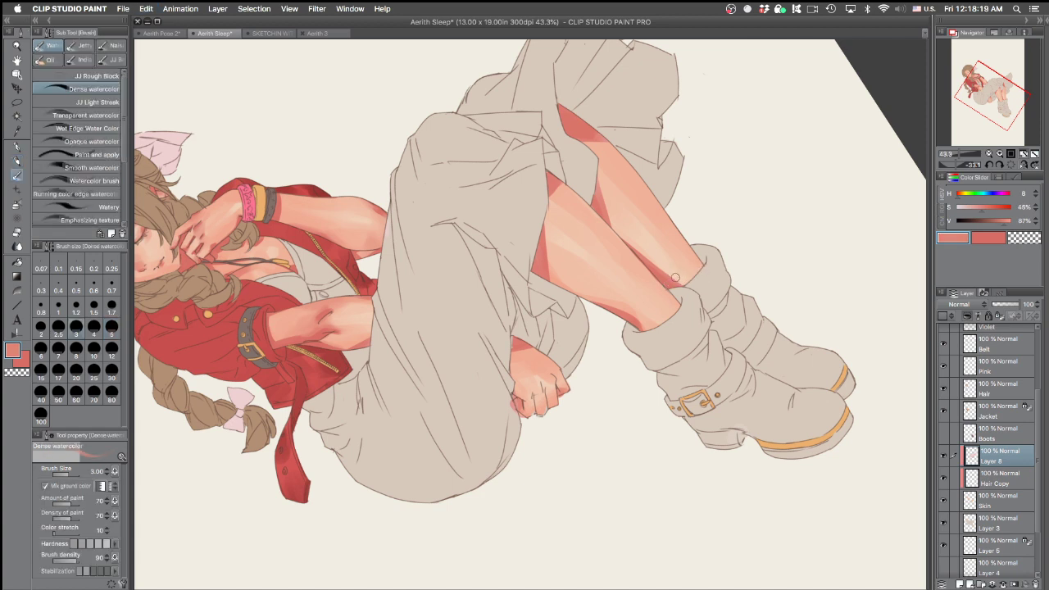
{"action": "key", "text": "bracketright"}
{"action": "key", "text": "bracketright"}
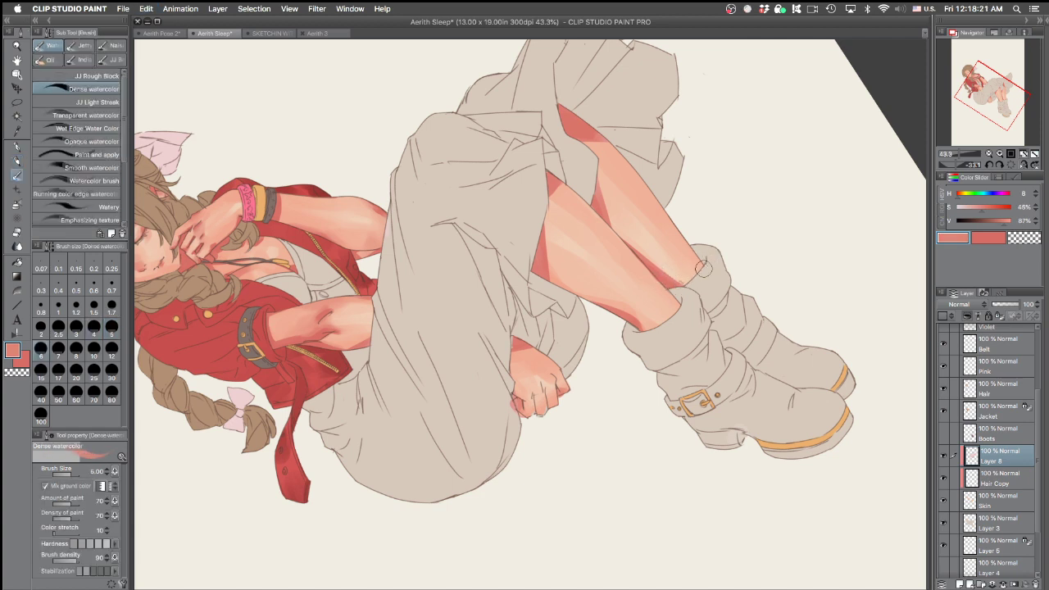
{"action": "left_click_drag", "start_coordinate": [700, 258], "coordinate": [671, 299]}
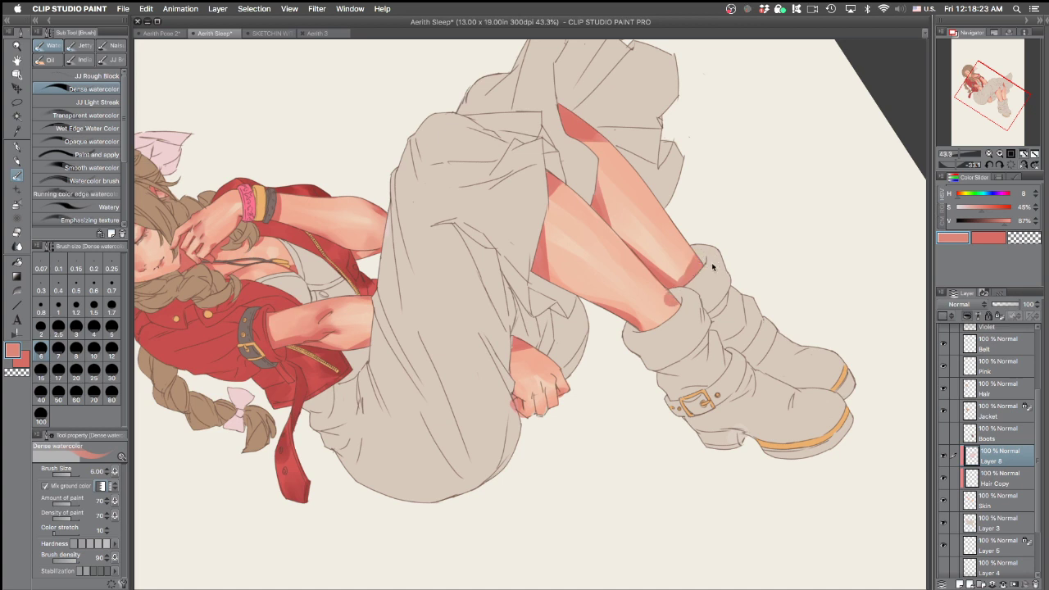
{"action": "key", "text": "super+z"}
{"action": "key", "text": "super+z"}
{"action": "mouse_move", "coordinate": [682, 281]}
{"action": "left_mouse_down"}
{"action": "mouse_move", "coordinate": [710, 256]}
{"action": "mouse_move", "coordinate": [682, 263]}
{"action": "mouse_move", "coordinate": [708, 253]}
{"action": "mouse_move", "coordinate": [698, 249]}
{"action": "mouse_move", "coordinate": [675, 279]}
{"action": "mouse_move", "coordinate": [707, 236]}
{"action": "mouse_move", "coordinate": [720, 285]}
{"action": "mouse_move", "coordinate": [676, 288]}
{"action": "left_mouse_up"}
Flip and rotate the view and try shadow strokes across the front ankle above the boot, undoing each one
{"action": "left_click", "coordinate": [1023, 165]}
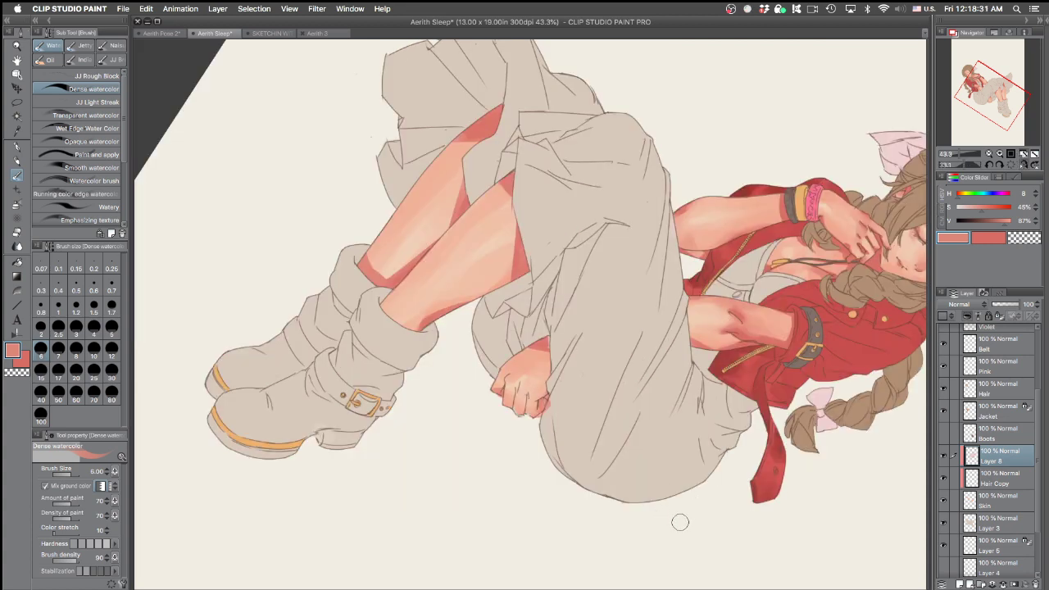
{"action": "left_click_drag", "start_coordinate": [598, 254], "coordinate": [491, 254]}
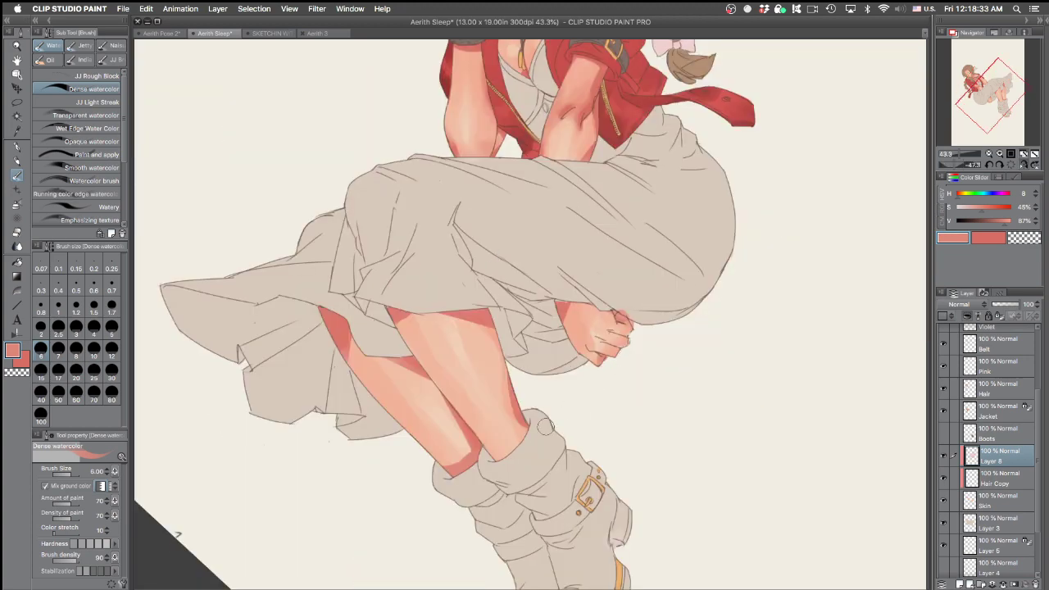
{"action": "left_click_drag", "start_coordinate": [497, 463], "coordinate": [529, 428]}
{"action": "key", "text": "super+z"}
{"action": "mouse_move", "coordinate": [487, 458]}
{"action": "left_mouse_down"}
{"action": "mouse_move", "coordinate": [551, 378]}
{"action": "mouse_move", "coordinate": [525, 433]}
{"action": "mouse_move", "coordinate": [495, 458]}
{"action": "mouse_move", "coordinate": [526, 428]}
{"action": "left_mouse_up"}
{"action": "key", "text": "super+z"}
{"action": "key", "text": "super+z"}
Flip the view back and paint the shadows across both ankles just above the boot cuffs, undoing the unwanted strokes
{"action": "left_click", "coordinate": [1023, 164]}
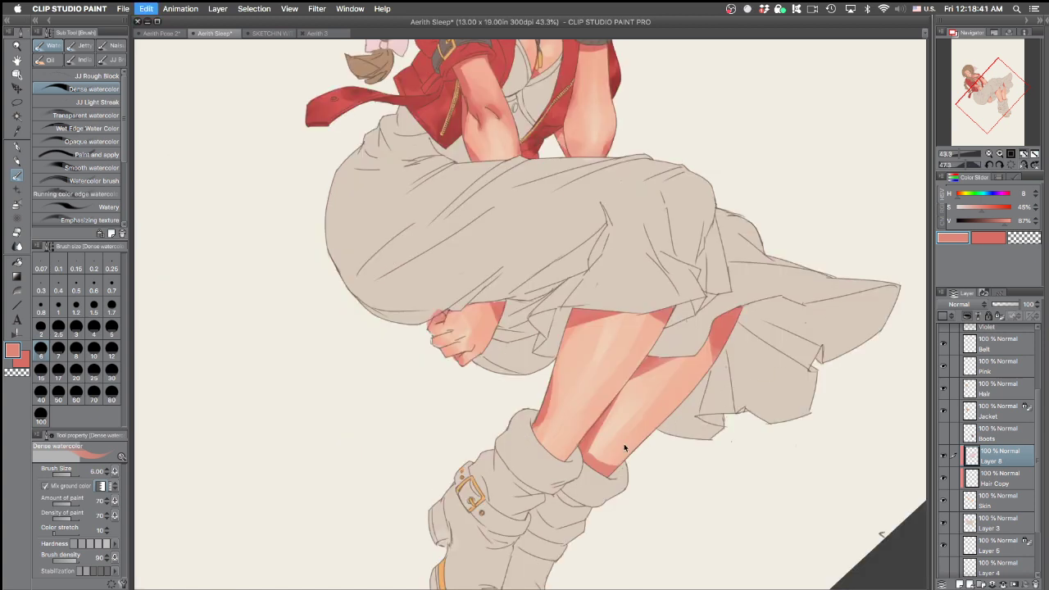
{"action": "key", "text": "super+z"}
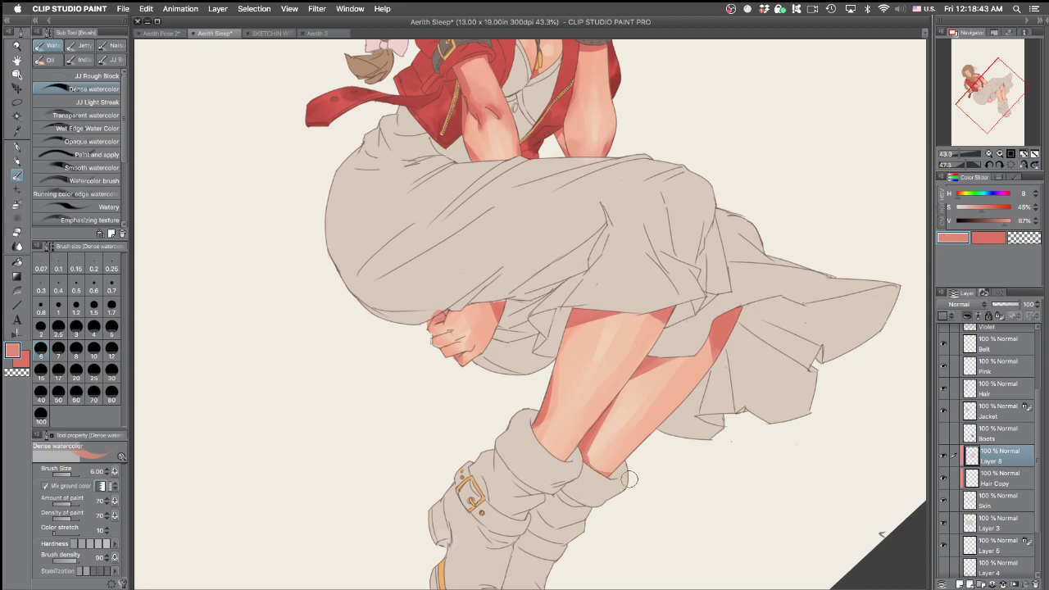
{"action": "key", "text": "super+z"}
{"action": "key", "text": "super+z"}
{"action": "left_click_drag", "start_coordinate": [594, 473], "coordinate": [708, 382]}
{"action": "key", "text": "super+z"}
{"action": "mouse_move", "coordinate": [593, 409]}
{"action": "left_mouse_down"}
{"action": "mouse_move", "coordinate": [643, 416]}
{"action": "mouse_move", "coordinate": [616, 420]}
{"action": "left_mouse_up"}
{"action": "key", "text": "super+z"}
{"action": "mouse_move", "coordinate": [797, 388]}
{"action": "left_mouse_down"}
{"action": "mouse_move", "coordinate": [762, 242]}
{"action": "mouse_move", "coordinate": [681, 325]}
{"action": "left_mouse_up"}
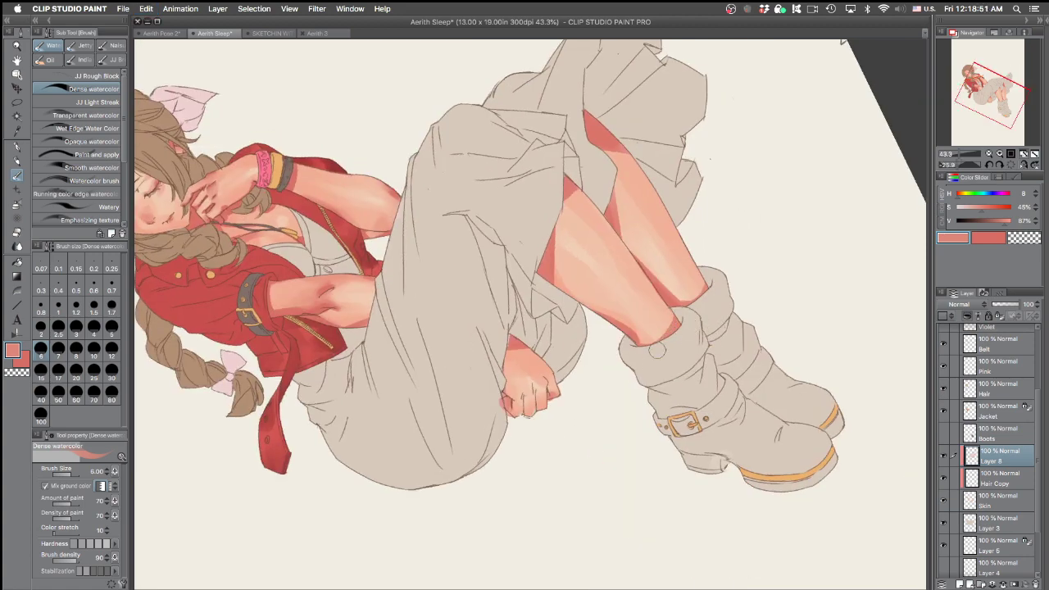
{"action": "left_click_drag", "start_coordinate": [706, 271], "coordinate": [681, 471]}
{"action": "key", "text": "super+z"}
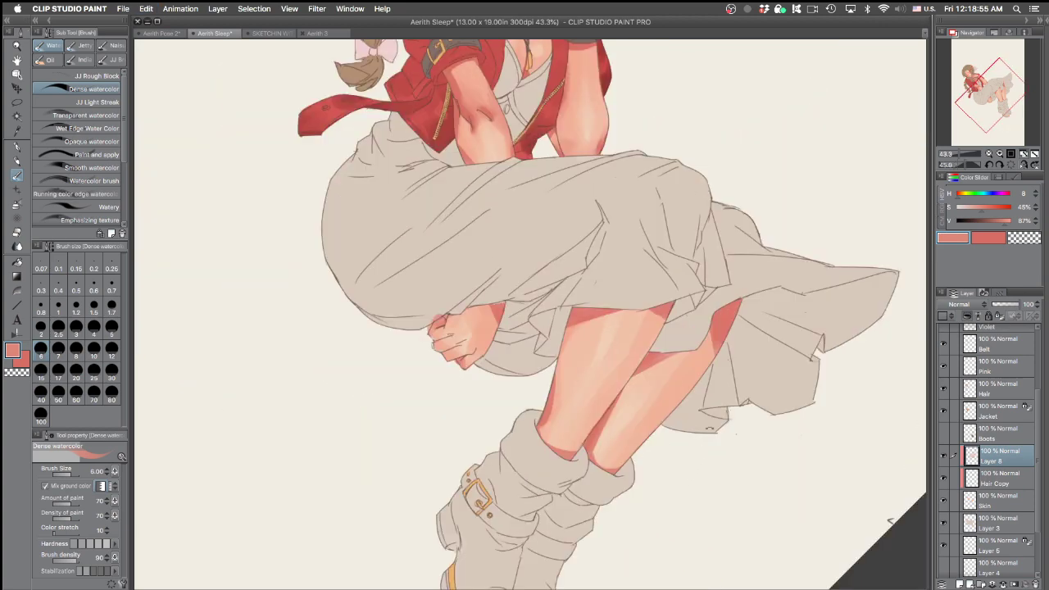
{"action": "left_click_drag", "start_coordinate": [707, 438], "coordinate": [727, 226]}
{"action": "left_click_drag", "start_coordinate": [507, 332], "coordinate": [495, 368]}
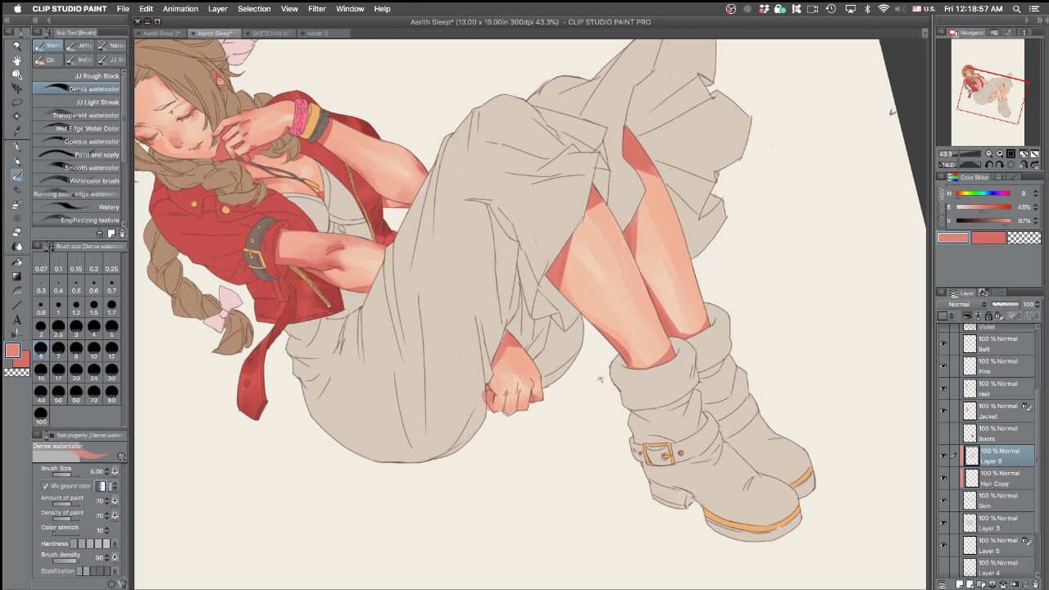
Select Layer 3 and sample the reddish shadow colour from the lowered arm's elbow crease
{"action": "left_click_drag", "start_coordinate": [617, 397], "coordinate": [412, 214]}
{"action": "left_click", "coordinate": [521, 396], "text": "shift+super"}
{"action": "left_click_drag", "start_coordinate": [643, 400], "coordinate": [483, 413]}
{"action": "left_click_drag", "start_coordinate": [767, 455], "coordinate": [701, 539]}
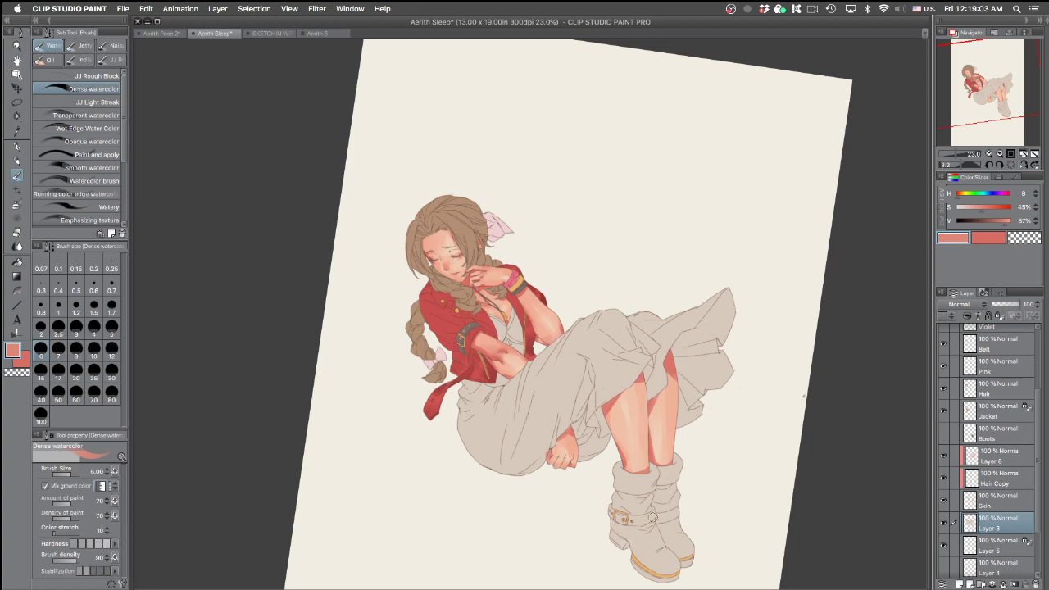
{"action": "scroll", "coordinate": [571, 397], "scroll_direction": "up", "scroll_amount": 4}
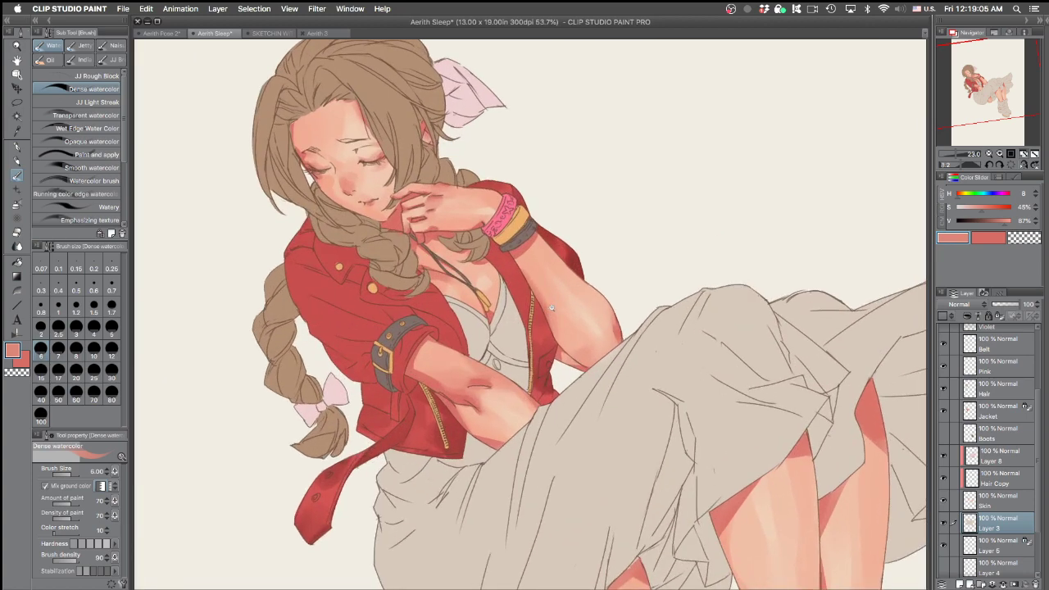
{"action": "key", "text": "p"}
{"action": "left_click_drag", "start_coordinate": [636, 318], "coordinate": [622, 367]}
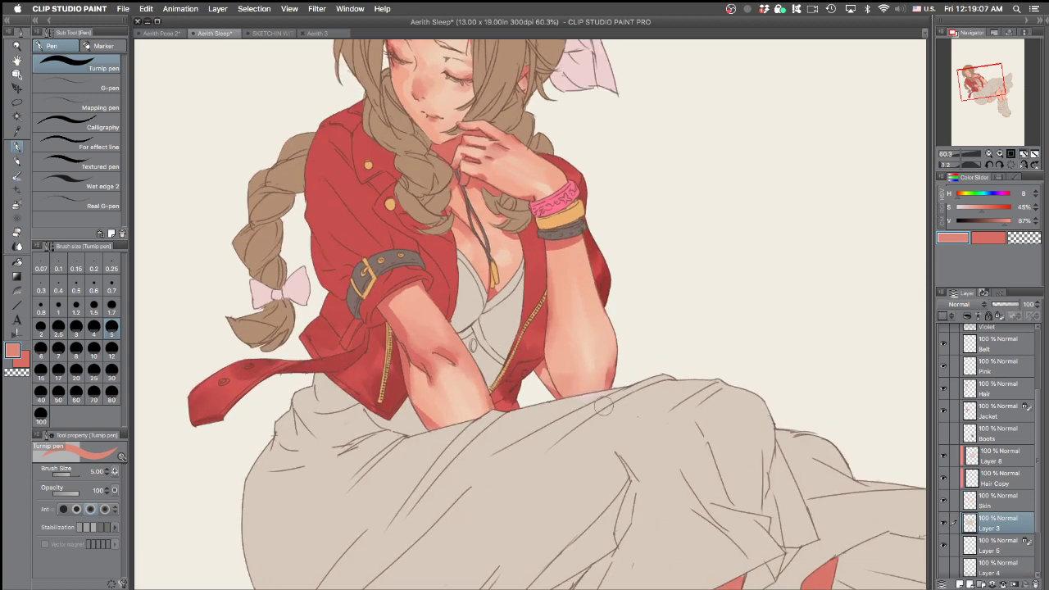
{"action": "key", "text": "period"}
{"action": "left_click", "coordinate": [441, 357], "text": "alt"}
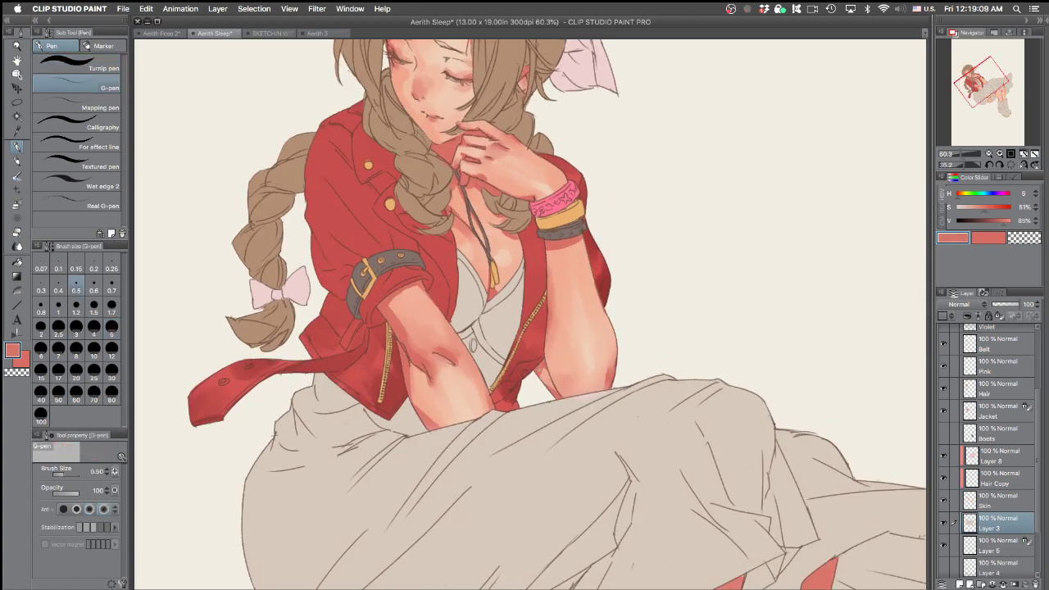
{"action": "key", "text": "super+z"}
{"action": "key", "text": "period"}
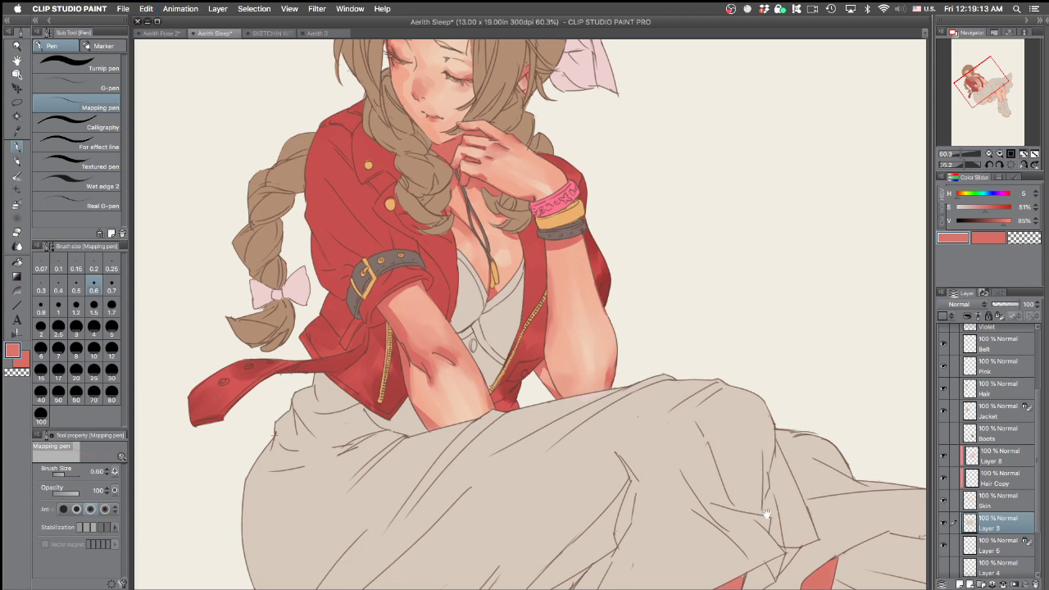
Toggle the visibility of Layer 3 and Layer 8 to compare the skin shading, and make Layer 8 active
{"action": "left_click_drag", "start_coordinate": [773, 510], "coordinate": [675, 393]}
{"action": "left_click_drag", "start_coordinate": [756, 506], "coordinate": [749, 362]}
{"action": "left_click_drag", "start_coordinate": [797, 536], "coordinate": [869, 396]}
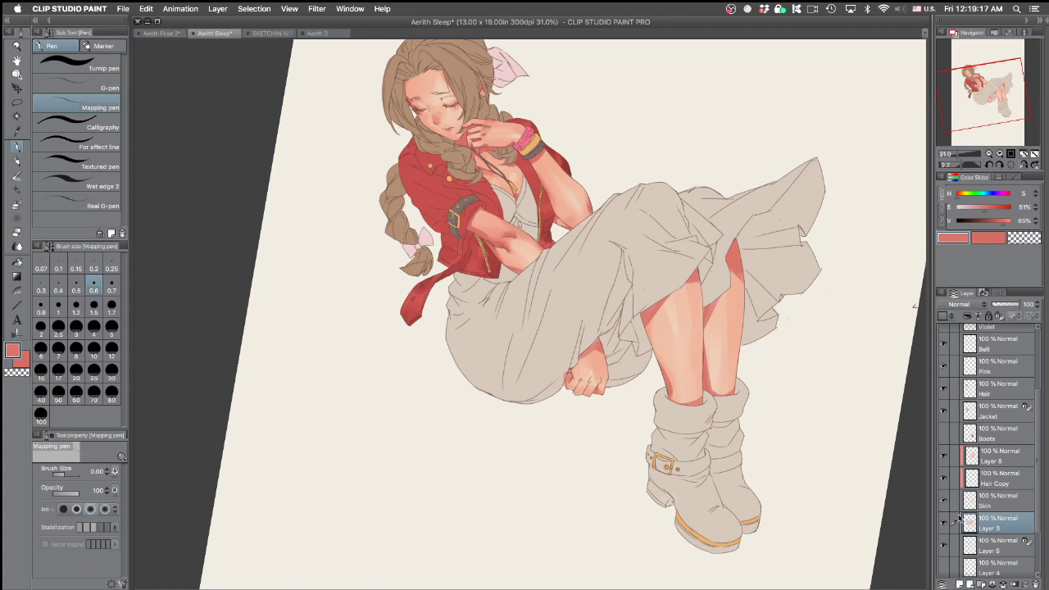
{"action": "left_click", "coordinate": [945, 525]}
{"action": "left_click", "coordinate": [945, 524]}
{"action": "left_click", "coordinate": [943, 462]}
{"action": "left_click", "coordinate": [943, 461]}
{"action": "left_click", "coordinate": [983, 456]}
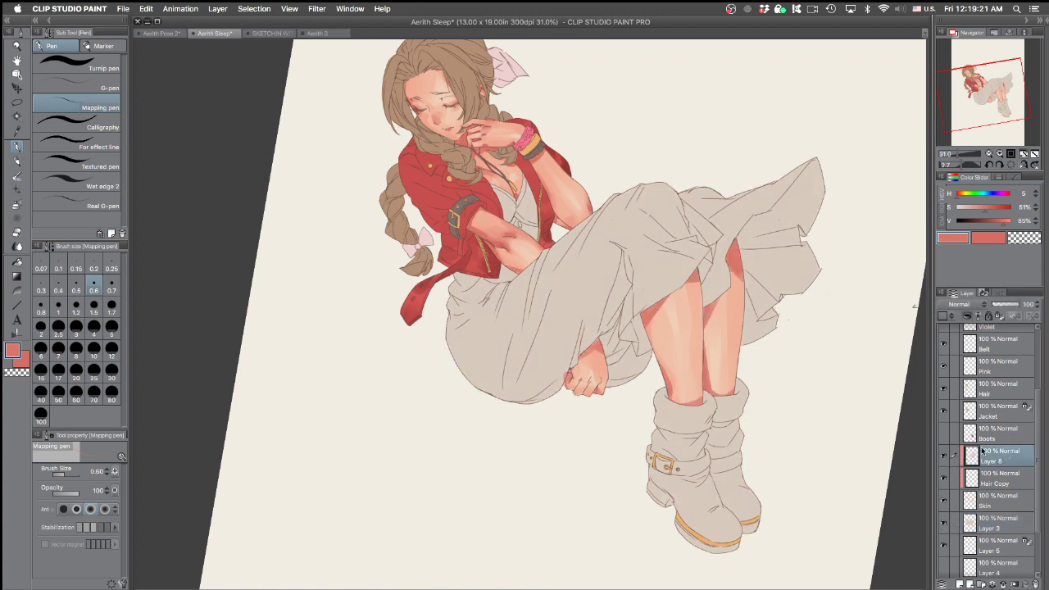
Set the Turnip pen to size 1.7 and inspect the arm shading up close and in the full figure
{"action": "key", "text": "p"}
{"action": "scroll", "coordinate": [561, 192], "scroll_direction": "up", "scroll_amount": 4}
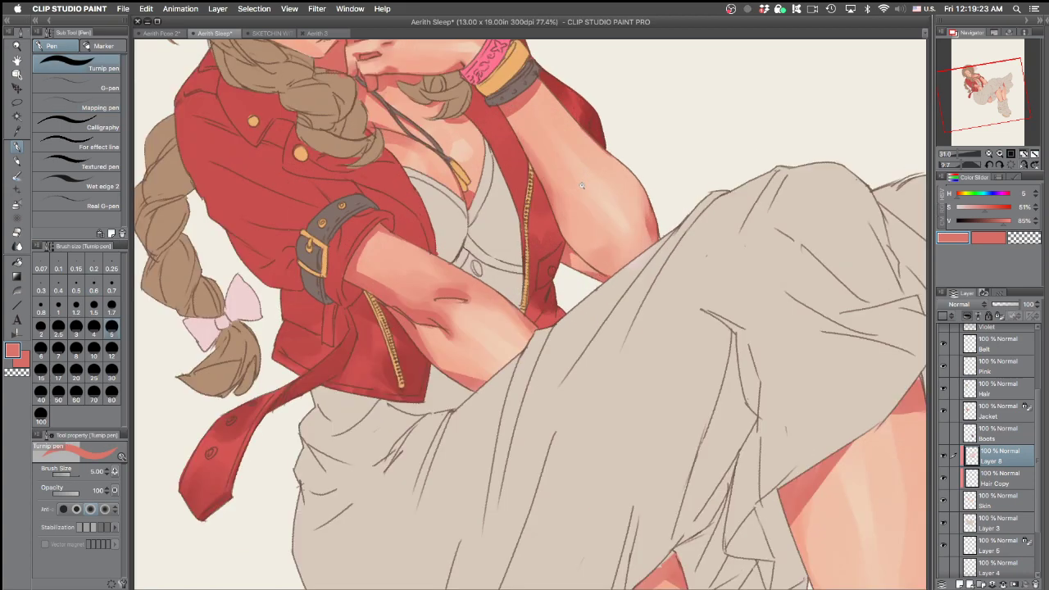
{"action": "key", "text": "bracketleft"}
{"action": "key", "text": "bracketleft"}
{"action": "key", "text": "bracketleft"}
{"action": "key", "text": "bracketleft"}
{"action": "key", "text": "bracketleft"}
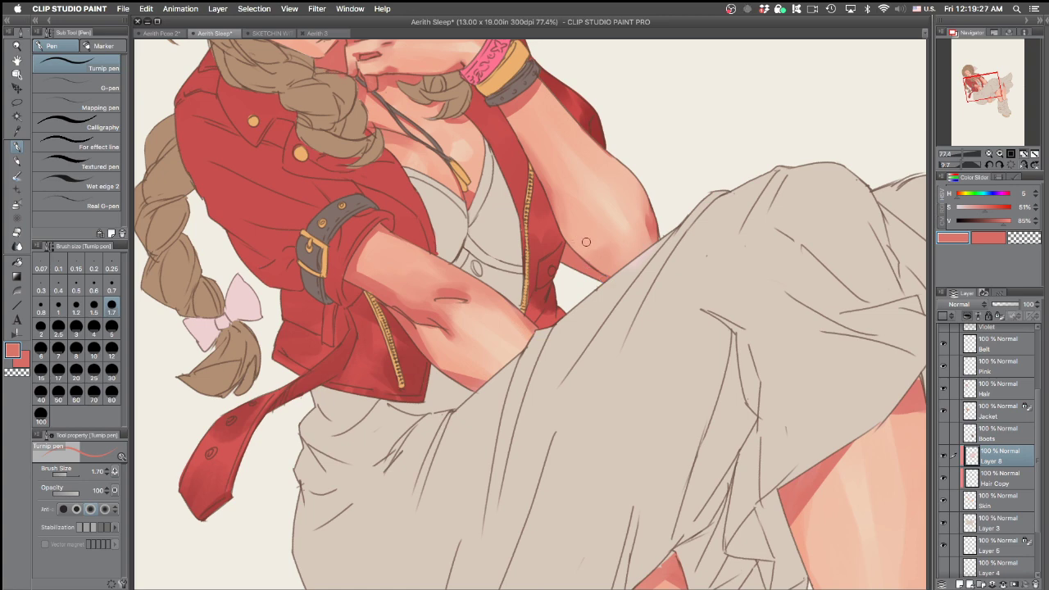
{"action": "scroll", "coordinate": [543, 199], "scroll_direction": "down", "scroll_amount": 5}
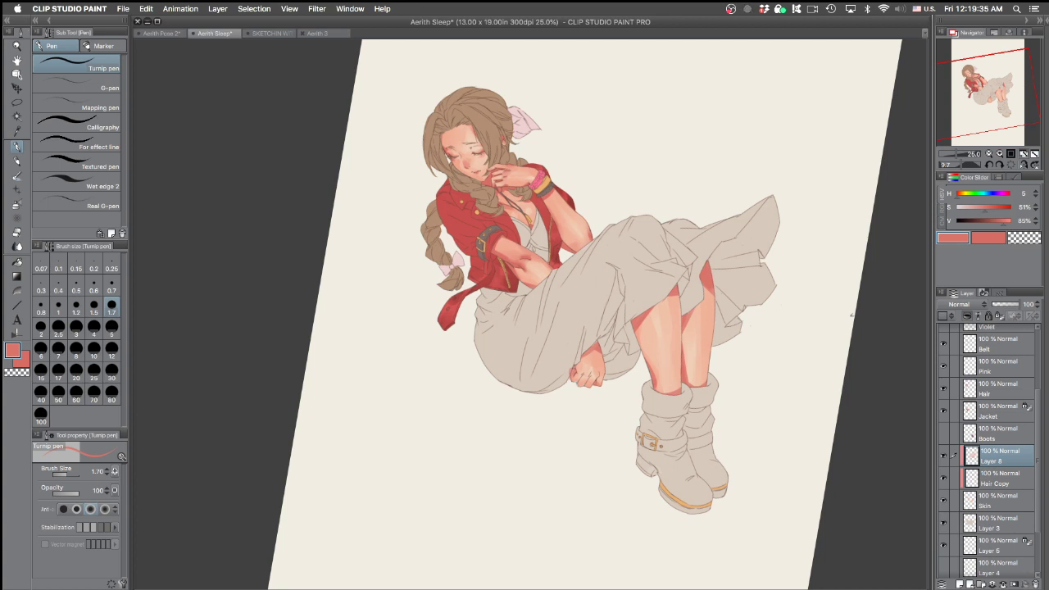
{"action": "key", "text": "Tab"}
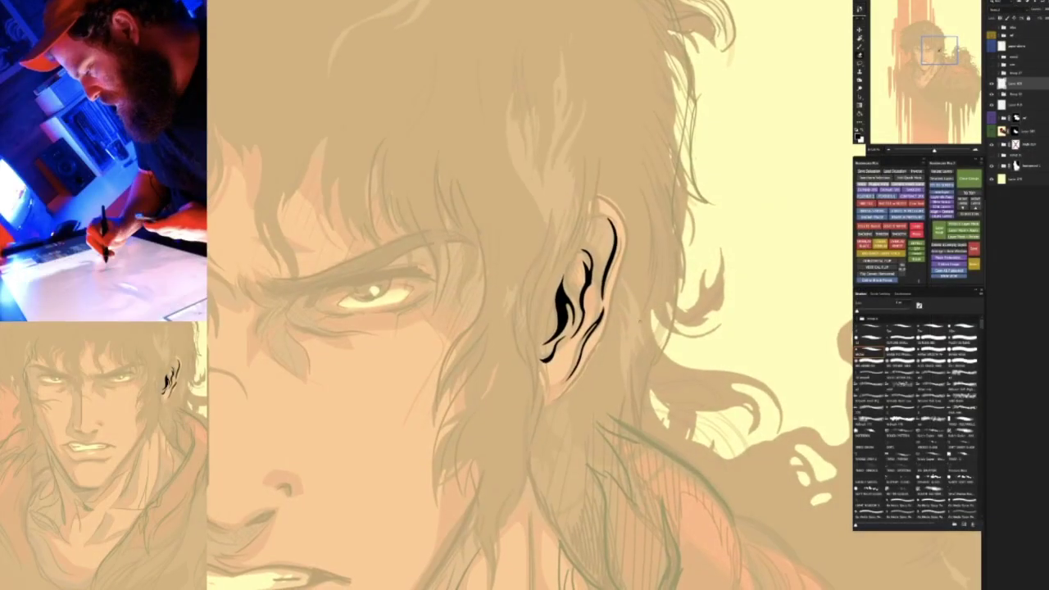
Ink the ear's outer contour from the lobe up to the top of the rim, undoing the stray stroke beyond it
{"action": "key", "text": "ctrl+plus"}
{"action": "key", "text": "ctrl+plus"}
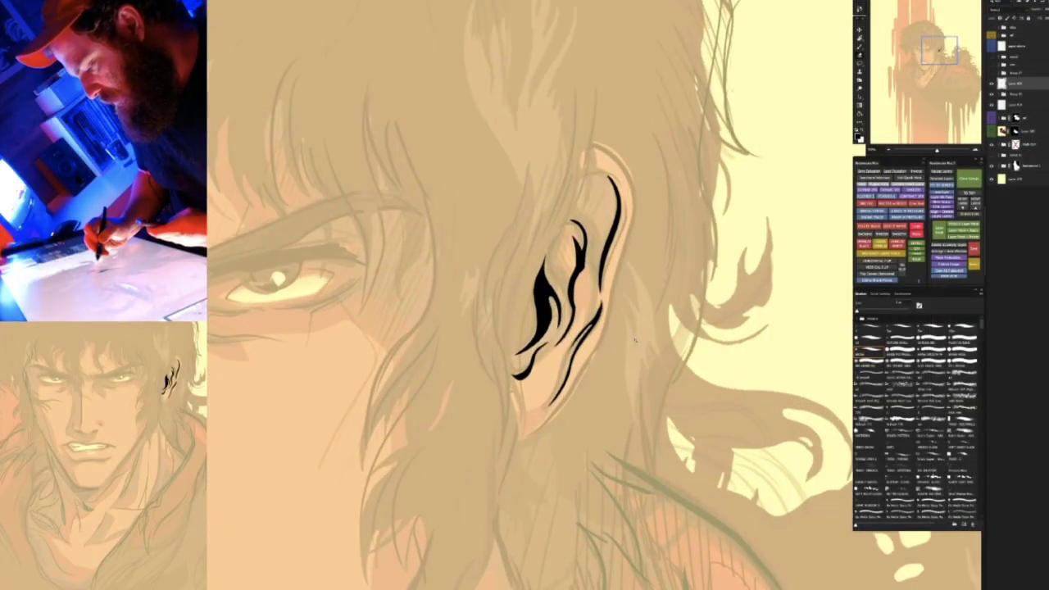
{"action": "left_click_drag", "start_coordinate": [603, 342], "coordinate": [539, 367]}
{"action": "key", "text": "b"}
{"action": "scroll", "coordinate": [614, 354], "scroll_direction": "down", "scroll_amount": 3}
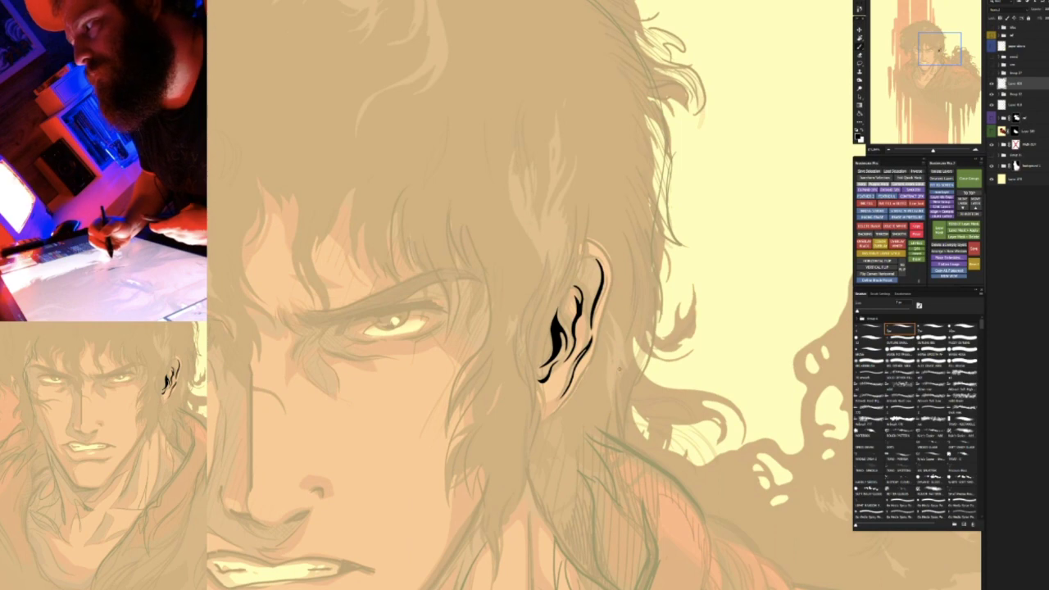
{"action": "scroll", "coordinate": [611, 347], "scroll_direction": "up", "scroll_amount": 3}
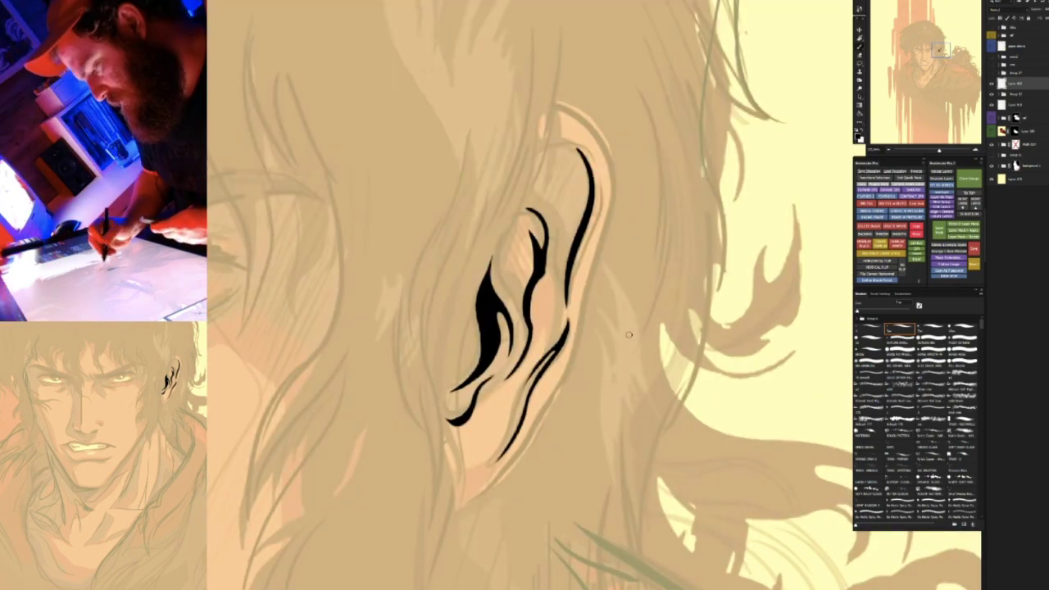
{"action": "key", "text": "r"}
{"action": "mouse_move", "coordinate": [621, 196]}
{"action": "left_mouse_down"}
{"action": "mouse_move", "coordinate": [687, 336]}
{"action": "mouse_move", "coordinate": [599, 423]}
{"action": "mouse_move", "coordinate": [563, 426]}
{"action": "left_mouse_up"}
{"action": "key", "text": "b"}
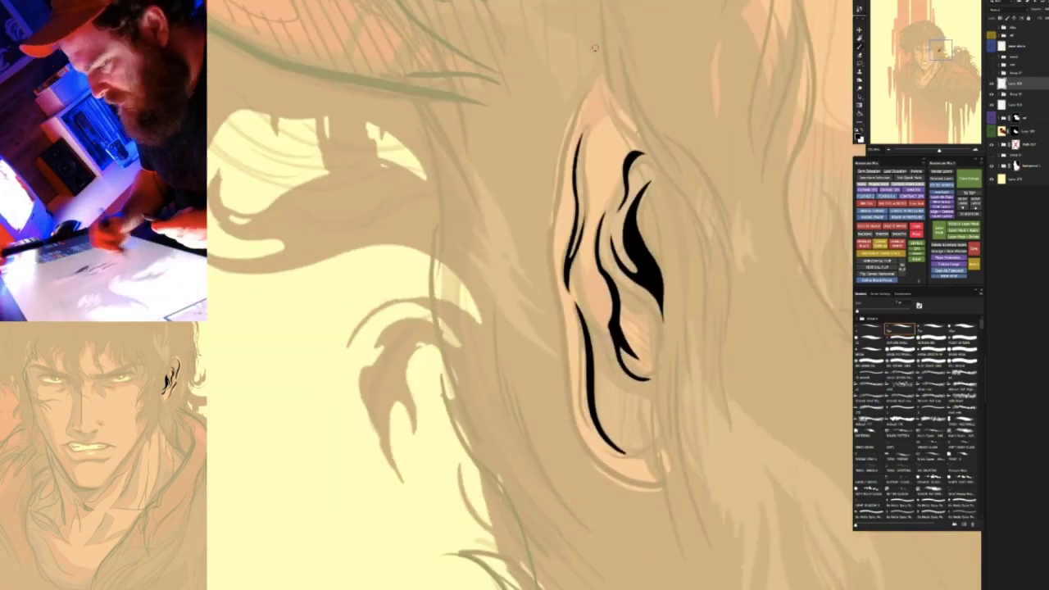
{"action": "mouse_move", "coordinate": [596, 80]}
{"action": "left_mouse_down"}
{"action": "mouse_move", "coordinate": [559, 184]}
{"action": "mouse_move", "coordinate": [547, 287]}
{"action": "mouse_move", "coordinate": [559, 364]}
{"action": "mouse_move", "coordinate": [667, 469]}
{"action": "left_mouse_up"}
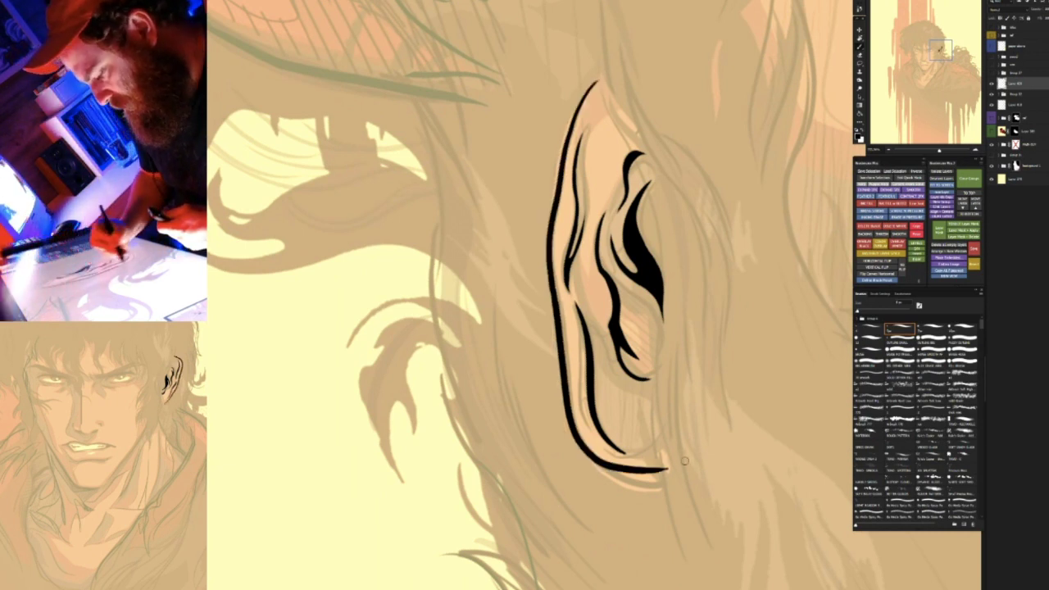
{"action": "left_click_drag", "start_coordinate": [696, 347], "coordinate": [530, 295]}
{"action": "left_click_drag", "start_coordinate": [531, 449], "coordinate": [461, 449]}
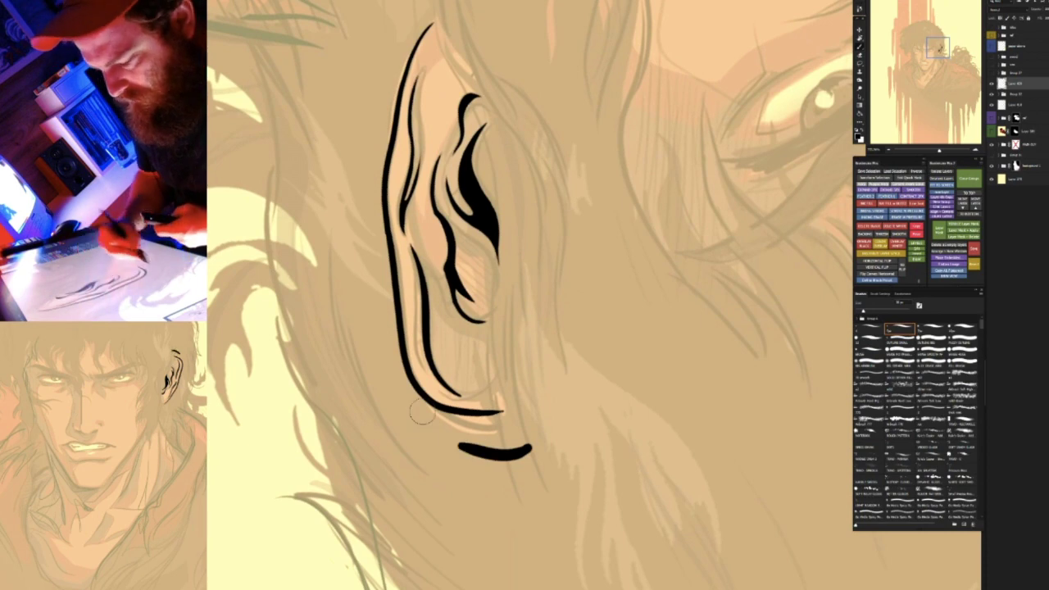
{"action": "key", "text": "ctrl+z"}
Erase the upper end of the ear's outer contour and re-ink it as a rounder curve over the top of the rim
{"action": "key", "text": "r"}
{"action": "mouse_move", "coordinate": [497, 351]}
{"action": "left_mouse_down"}
{"action": "mouse_move", "coordinate": [438, 363]}
{"action": "mouse_move", "coordinate": [463, 373]}
{"action": "left_mouse_up"}
{"action": "key", "text": "e"}
{"action": "left_click_drag", "start_coordinate": [341, 206], "coordinate": [338, 152]}
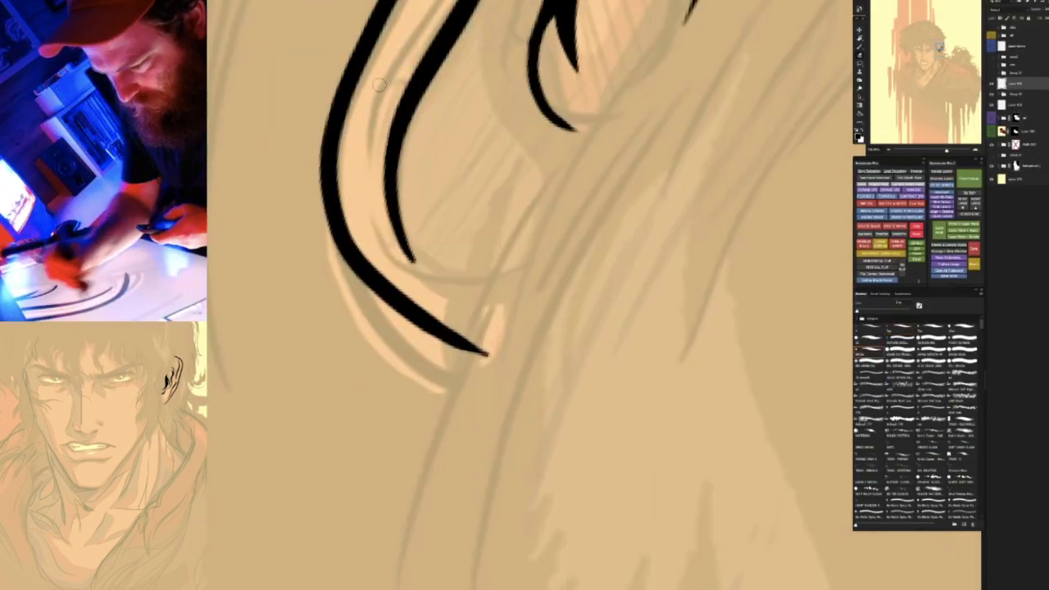
{"action": "mouse_move", "coordinate": [345, 203]}
{"action": "left_mouse_down"}
{"action": "mouse_move", "coordinate": [468, 362]}
{"action": "mouse_move", "coordinate": [343, 187]}
{"action": "mouse_move", "coordinate": [417, 331]}
{"action": "mouse_move", "coordinate": [428, 332]}
{"action": "mouse_move", "coordinate": [376, 265]}
{"action": "mouse_move", "coordinate": [447, 330]}
{"action": "mouse_move", "coordinate": [381, 287]}
{"action": "left_mouse_up"}
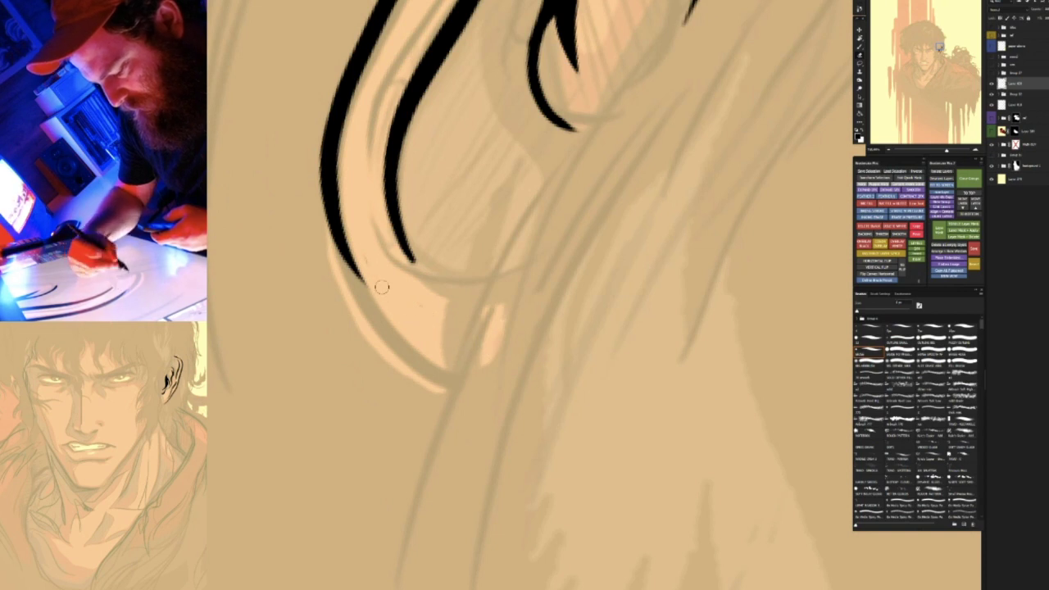
{"action": "key", "text": "b"}
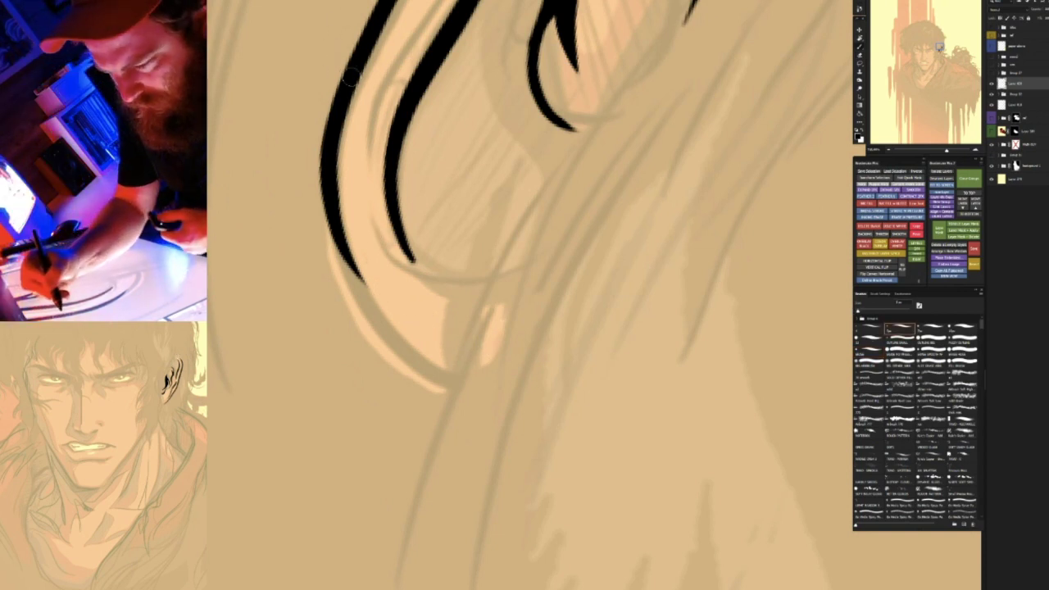
{"action": "mouse_move", "coordinate": [328, 176]}
{"action": "left_mouse_down"}
{"action": "mouse_move", "coordinate": [363, 279]}
{"action": "mouse_move", "coordinate": [402, 340]}
{"action": "mouse_move", "coordinate": [475, 381]}
{"action": "left_mouse_up"}
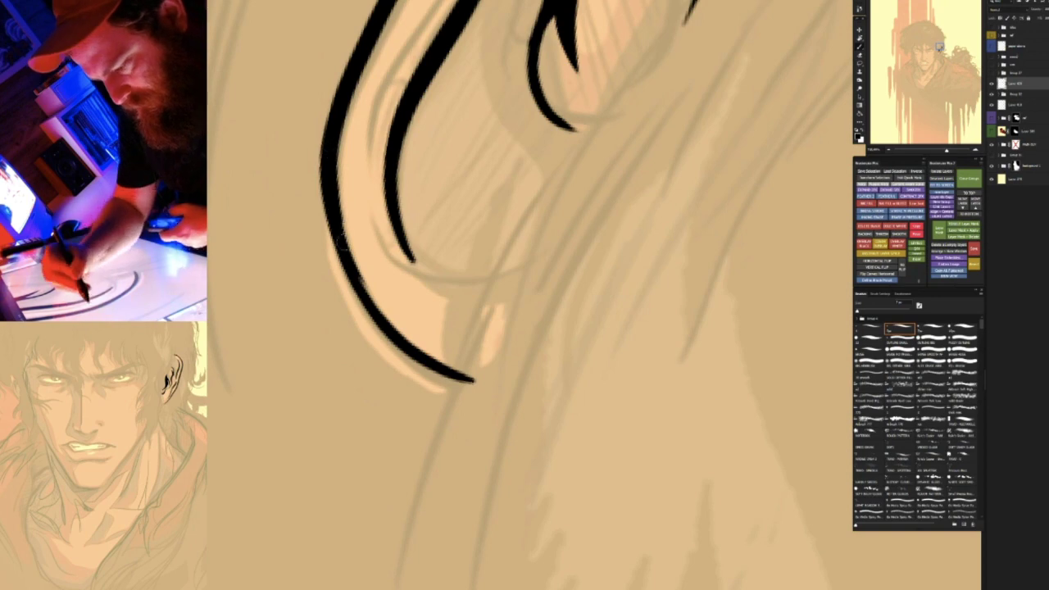
Refine the upper tip of the inner rim fold line with the eraser
{"action": "key", "text": "e"}
{"action": "key", "text": "Escape"}
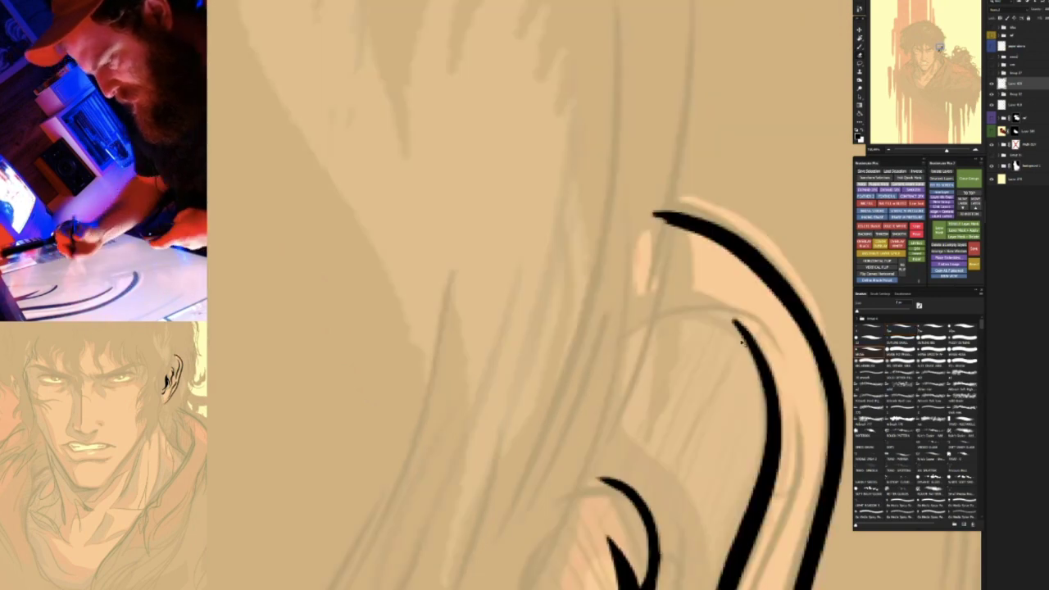
{"action": "left_click_drag", "start_coordinate": [743, 344], "coordinate": [655, 344]}
{"action": "left_click_drag", "start_coordinate": [740, 437], "coordinate": [617, 312]}
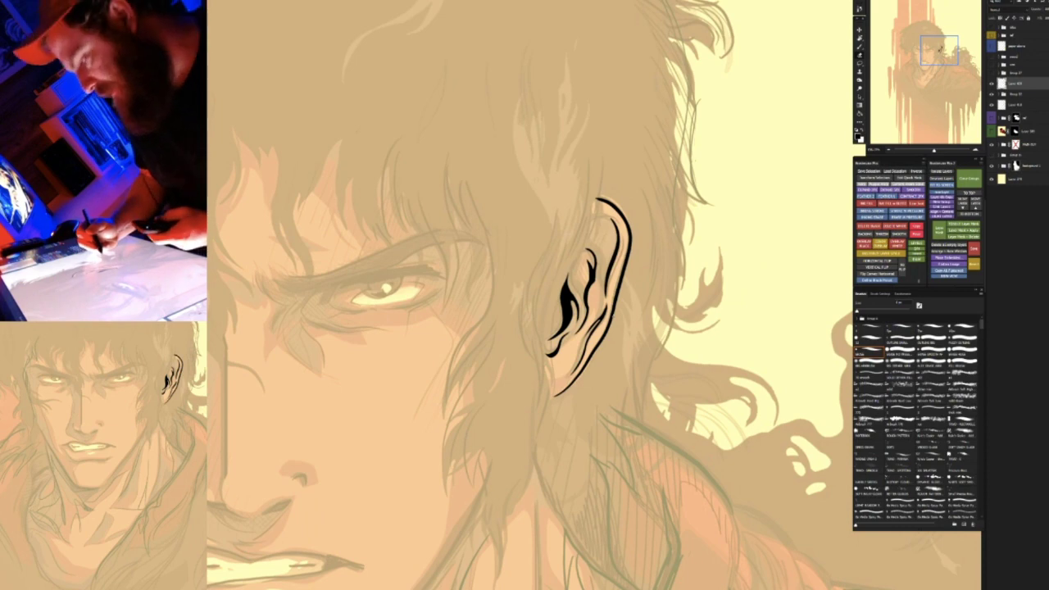
Hide the pale overlay covering the portrait's colours and toggle the ear ink layer to compare it with the coloured artwork
{"action": "key", "text": "r"}
{"action": "left_click_drag", "start_coordinate": [636, 308], "coordinate": [565, 254]}
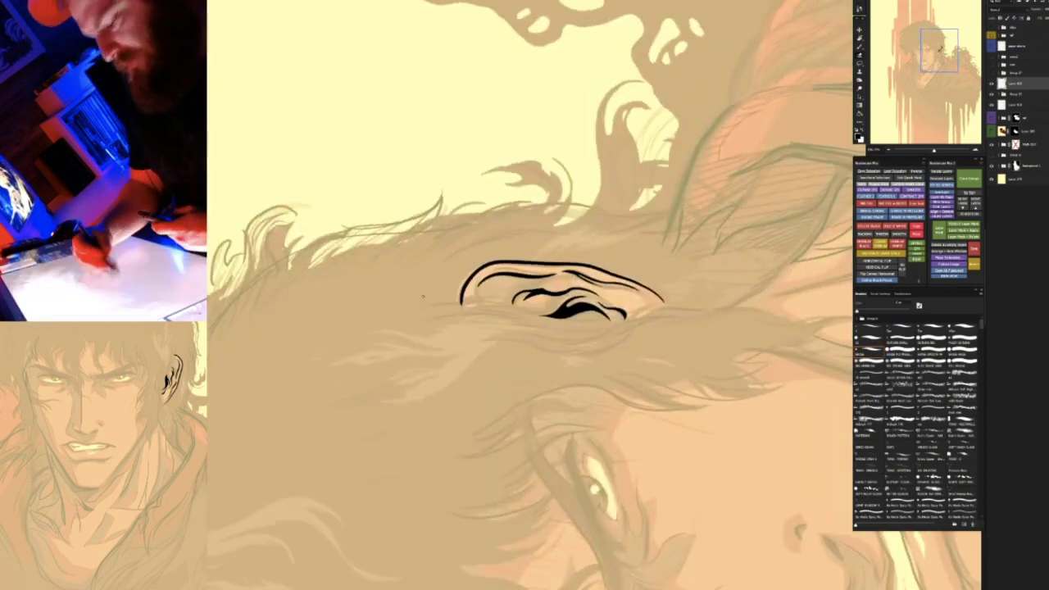
{"action": "key", "text": "Escape"}
{"action": "left_click_drag", "start_coordinate": [652, 345], "coordinate": [613, 382]}
{"action": "left_click_drag", "start_coordinate": [659, 411], "coordinate": [625, 338]}
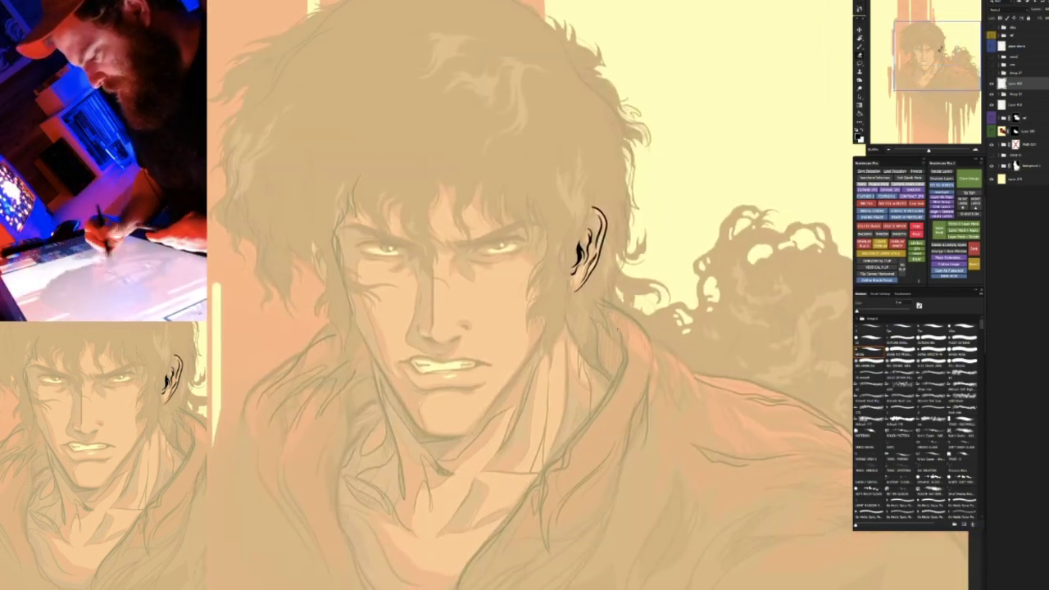
{"action": "key", "text": "ctrl+t"}
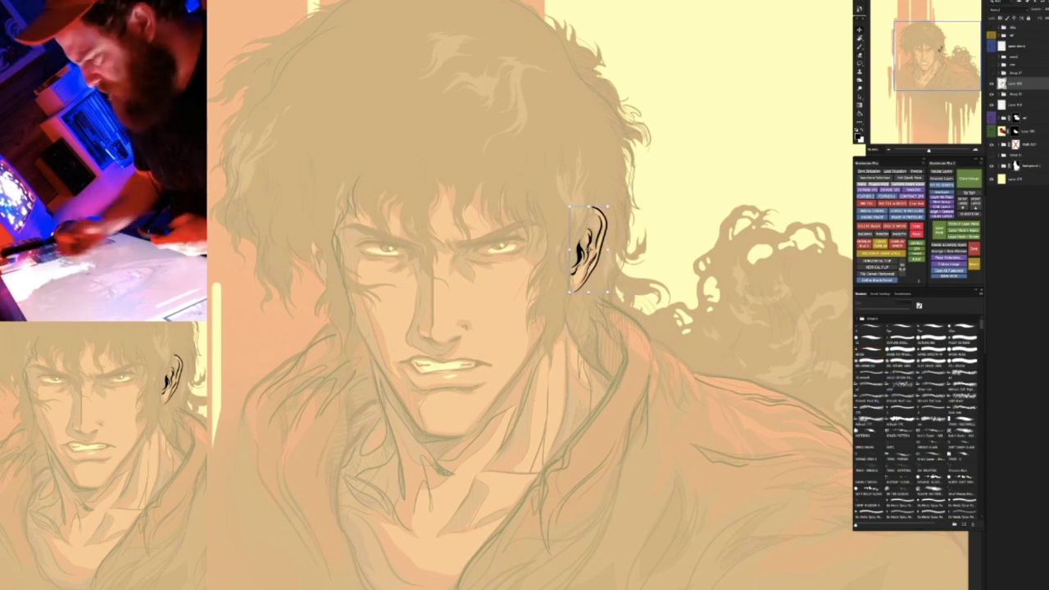
{"action": "left_click", "coordinate": [991, 97]}
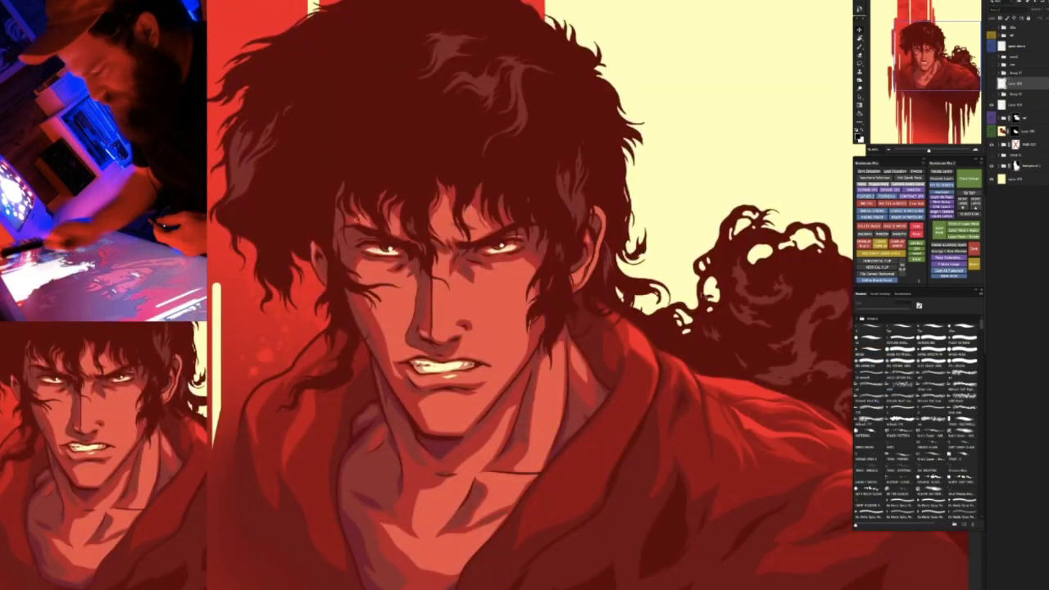
{"action": "left_click", "coordinate": [992, 84]}
{"action": "left_click", "coordinate": [991, 83]}
{"action": "left_click", "coordinate": [992, 84]}
{"action": "left_click", "coordinate": [992, 83]}
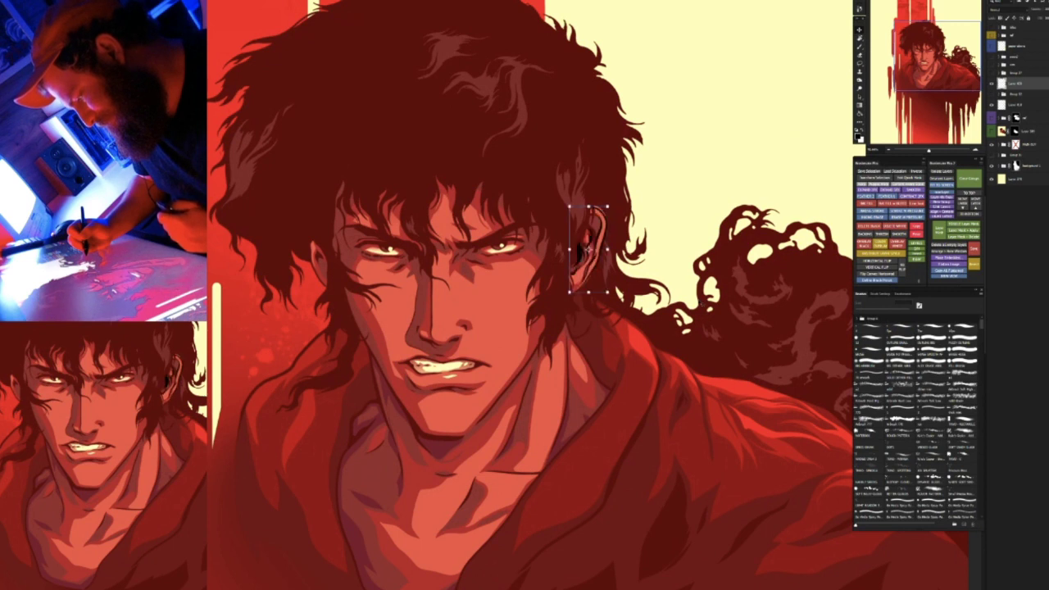
Try recolouring the ear ink dark reddish brown with a layer effect, toggle its visibility to compare, and undo the effect
{"action": "left_click", "coordinate": [881, 244]}
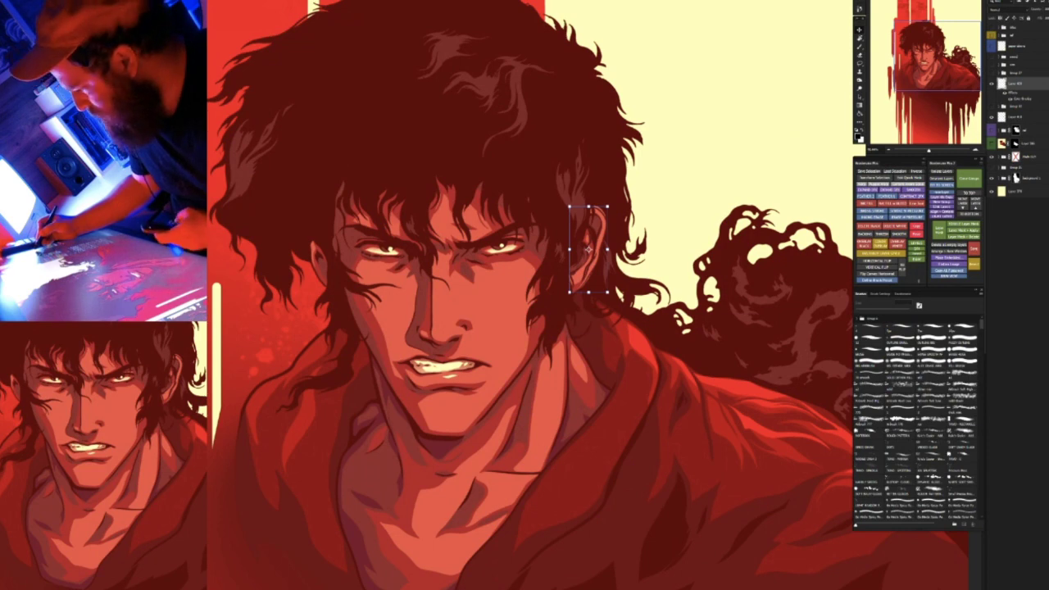
{"action": "key", "text": "ctrl+comma"}
{"action": "key", "text": "ctrl+comma"}
{"action": "key", "text": "ctrl+comma"}
{"action": "key", "text": "ctrl+comma"}
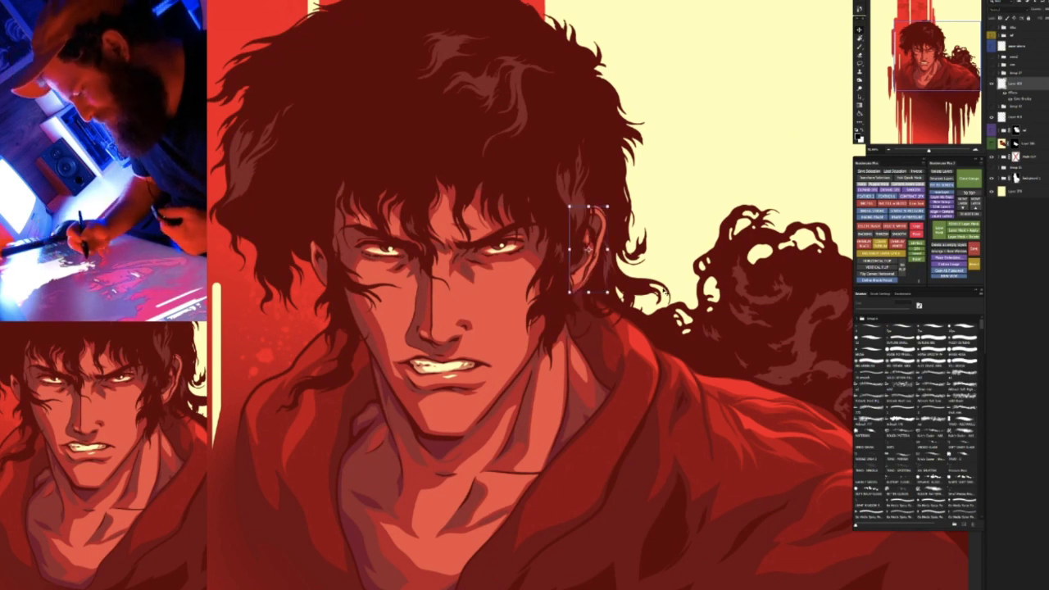
{"action": "scroll", "coordinate": [652, 277], "scroll_direction": "up", "scroll_amount": 5}
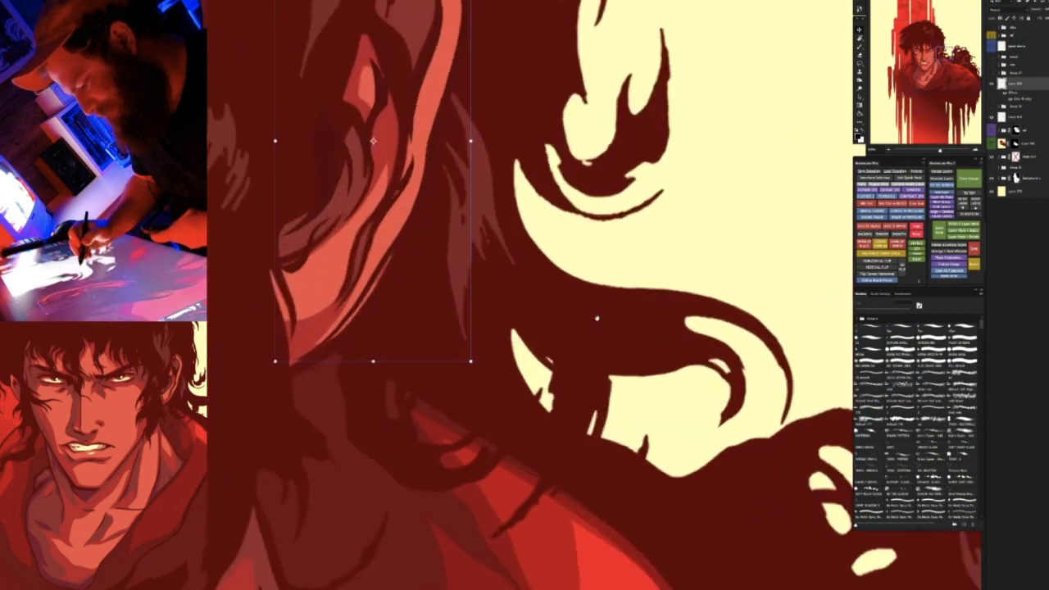
{"action": "mouse_move", "coordinate": [490, 195]}
{"action": "left_mouse_down"}
{"action": "mouse_move", "coordinate": [647, 340]}
{"action": "mouse_move", "coordinate": [586, 356]}
{"action": "left_mouse_up"}
{"action": "scroll", "coordinate": [665, 295], "scroll_direction": "down", "scroll_amount": 2}
{"action": "key", "text": "ctrl+comma"}
{"action": "key", "text": "ctrl+comma"}
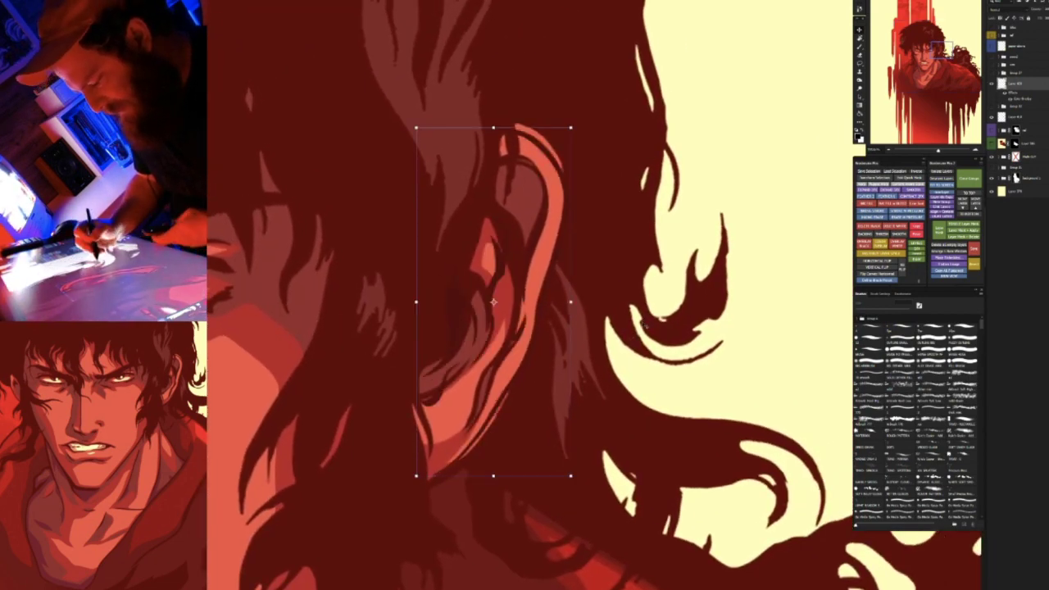
{"action": "key", "text": "ctrl+z"}
Close the ear transform, select the hair layer and cover the skin sliver outside the ear's upper rim with dark hair colour
{"action": "key", "text": "r"}
{"action": "left_click_drag", "start_coordinate": [642, 315], "coordinate": [492, 271]}
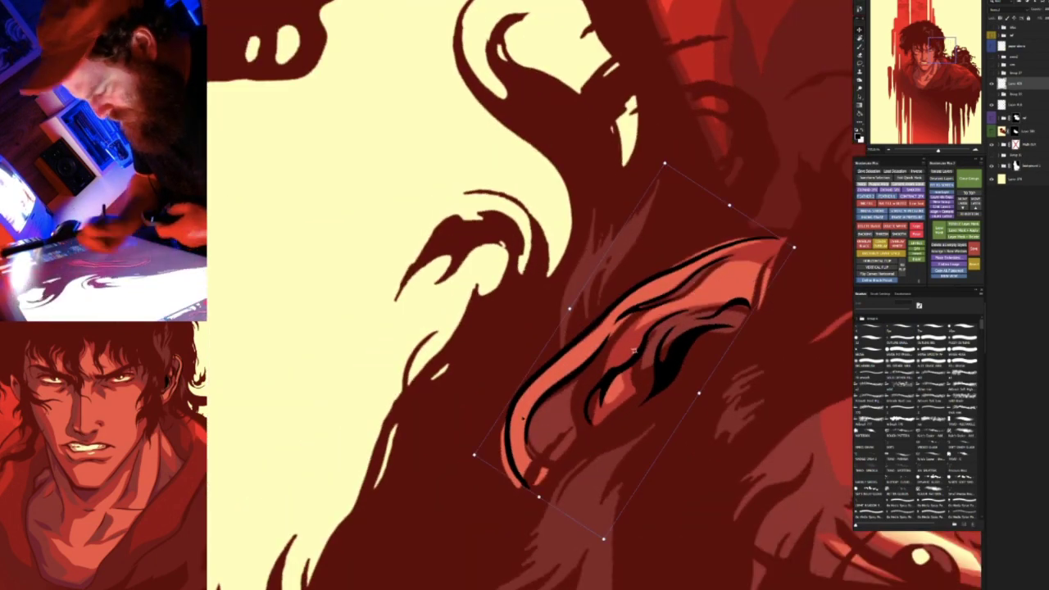
{"action": "key", "text": "Return"}
{"action": "left_click_drag", "start_coordinate": [502, 426], "coordinate": [516, 487]}
{"action": "key", "text": "v"}
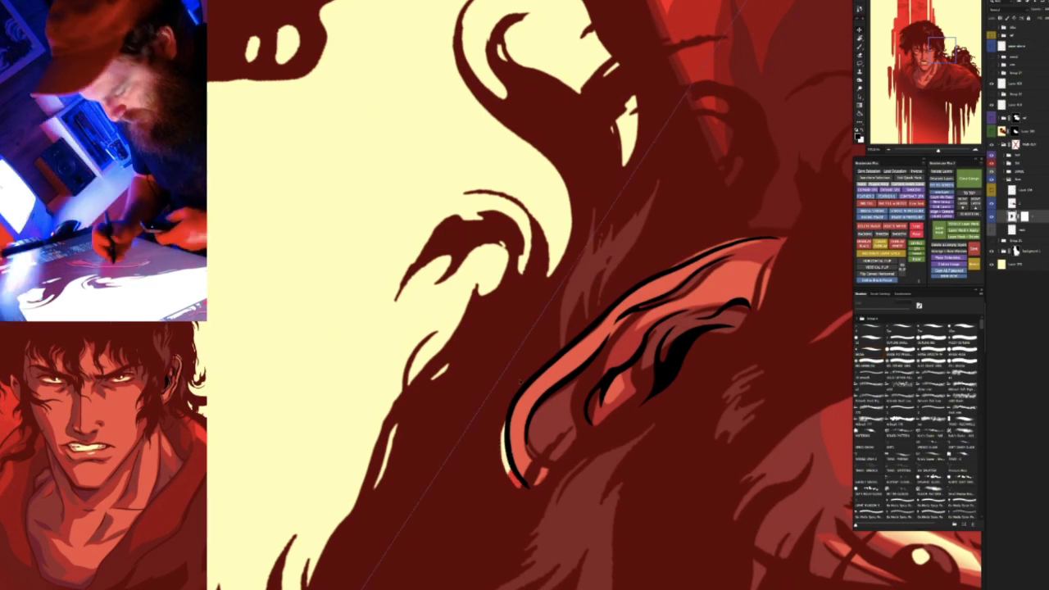
{"action": "left_click", "coordinate": [514, 382], "text": "ctrl"}
{"action": "left_click_drag", "start_coordinate": [503, 418], "coordinate": [517, 486]}
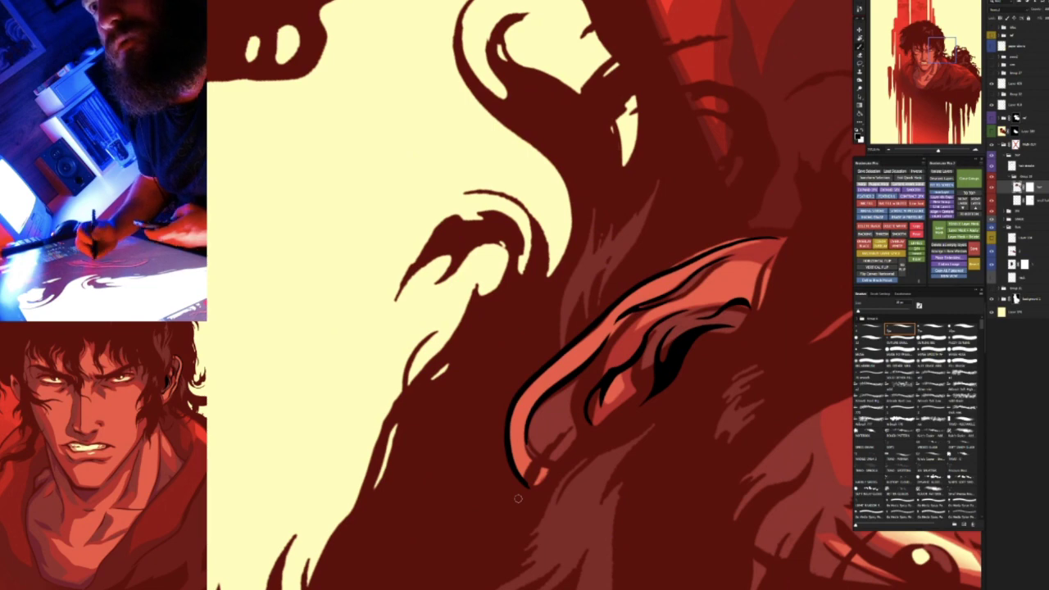
Make the layer holding the old dark-red ear lines active by picking it from the artwork
{"action": "key", "text": "r"}
{"action": "left_click_drag", "start_coordinate": [736, 233], "coordinate": [551, 410]}
{"action": "key", "text": "e"}
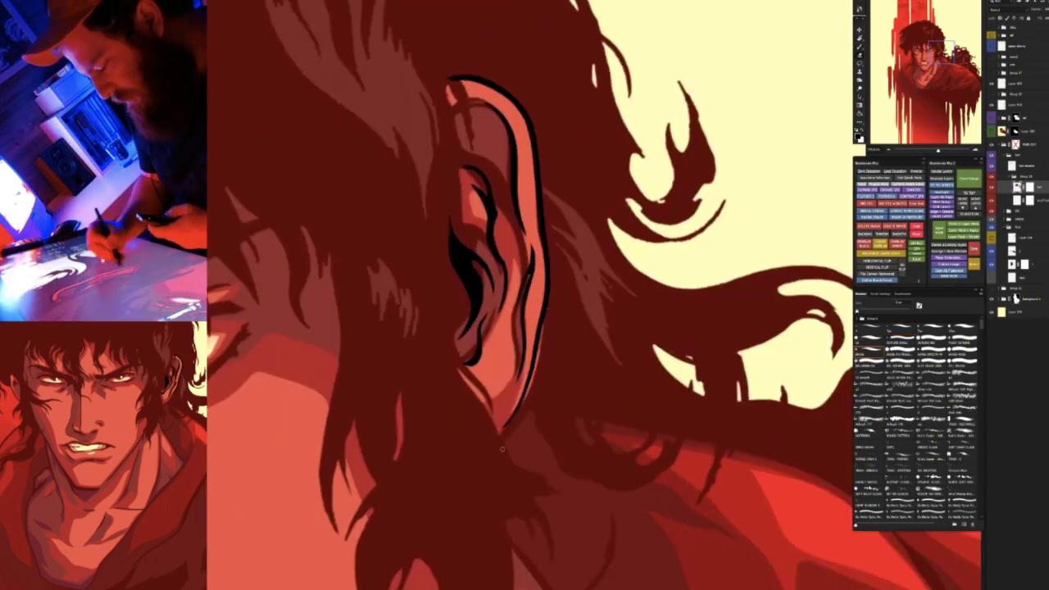
{"action": "key", "text": "v"}
{"action": "left_click", "coordinate": [473, 283]}
{"action": "left_click", "coordinate": [494, 316]}
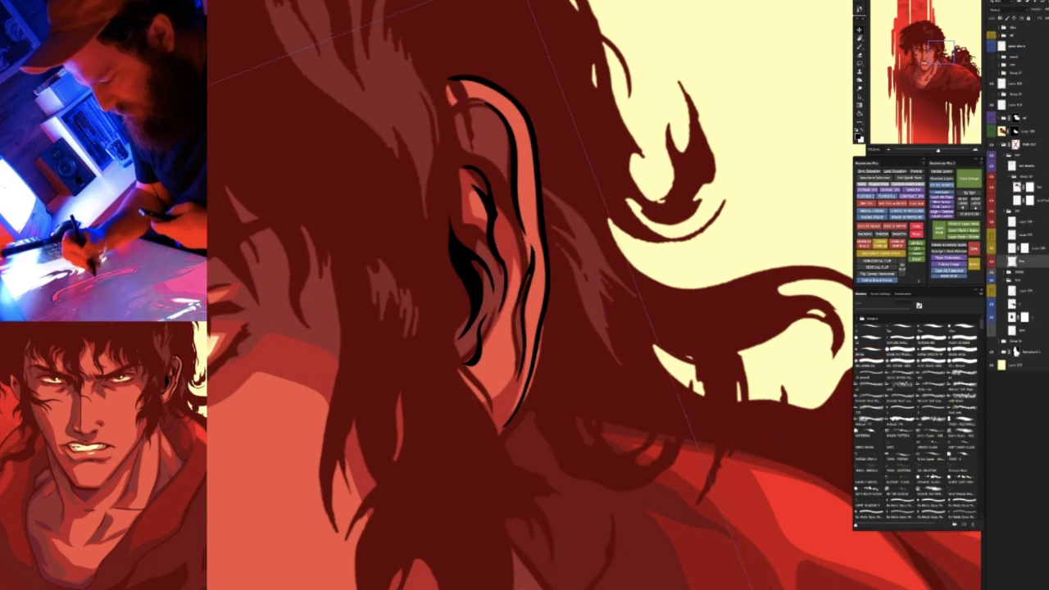
{"action": "key", "text": "b"}
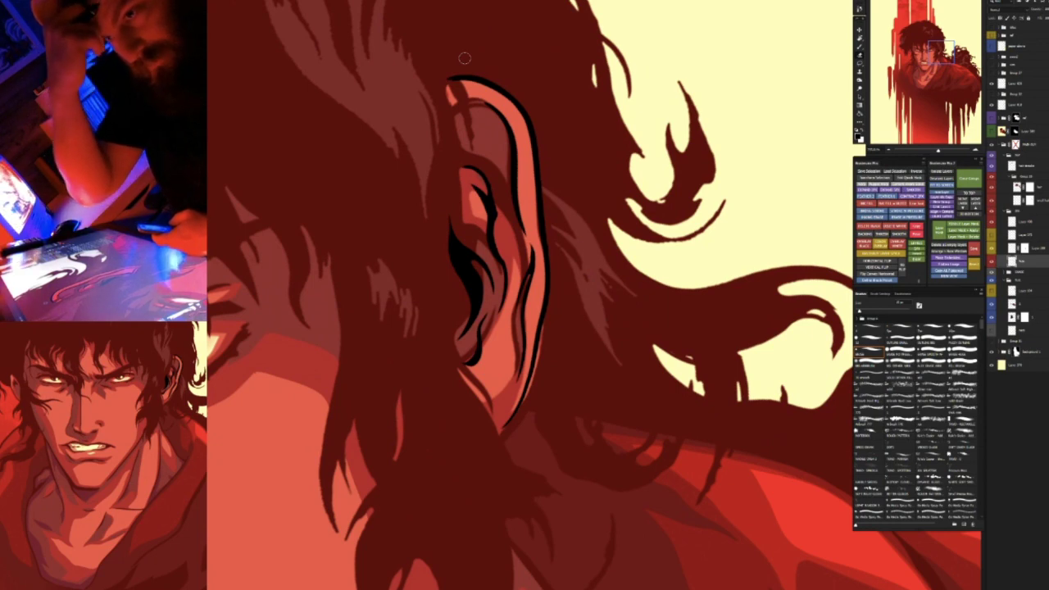
Erase the old dark-red lines showing beside the new black fold line above the earlobe
{"action": "left_click_drag", "start_coordinate": [633, 340], "coordinate": [593, 316]}
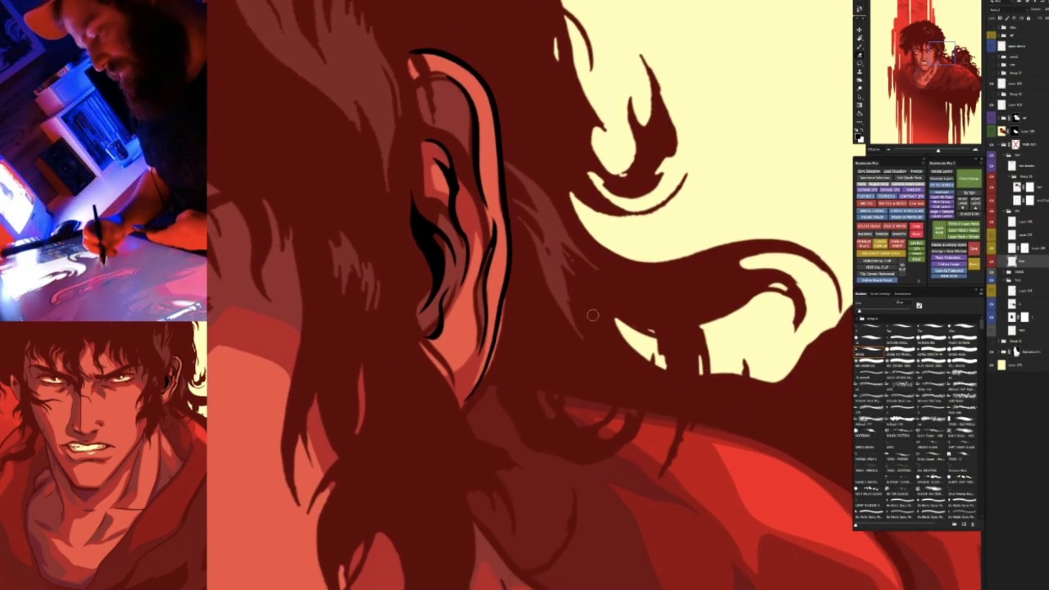
{"action": "key", "text": "l"}
{"action": "left_click_drag", "start_coordinate": [399, 348], "coordinate": [625, 495]}
{"action": "mouse_move", "coordinate": [567, 449]}
{"action": "left_mouse_down"}
{"action": "mouse_move", "coordinate": [585, 361]}
{"action": "mouse_move", "coordinate": [616, 344]}
{"action": "left_mouse_up"}
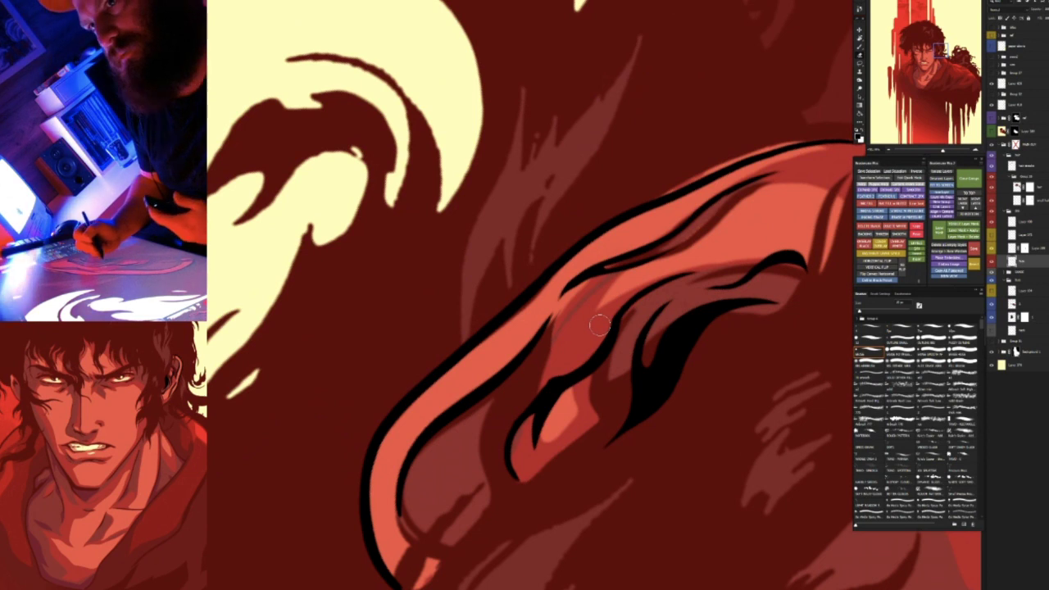
{"action": "left_click_drag", "start_coordinate": [631, 321], "coordinate": [512, 367]}
{"action": "key", "text": "e"}
{"action": "key", "text": "b"}
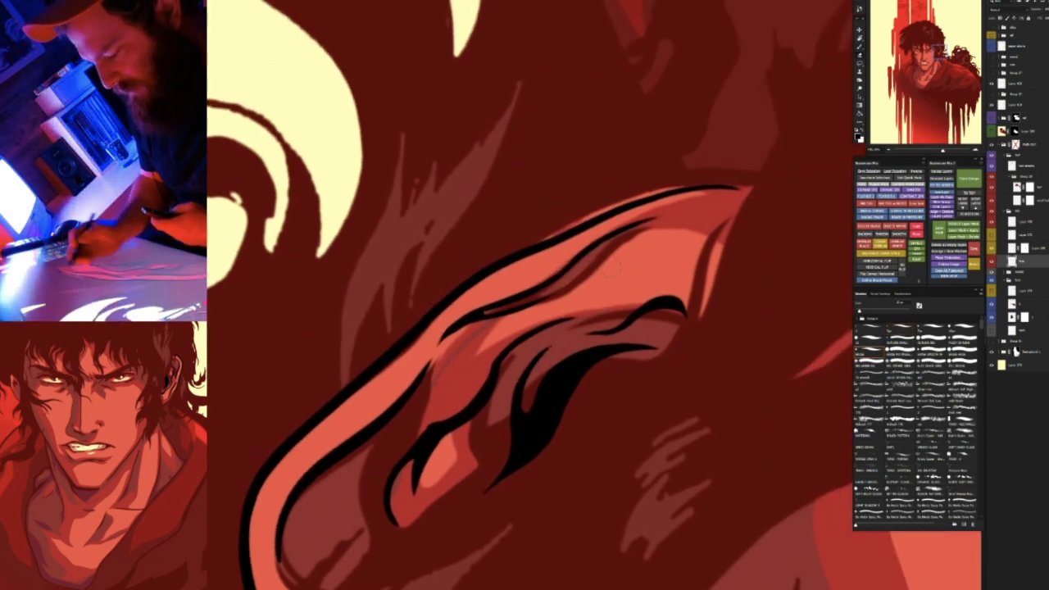
{"action": "left_click_drag", "start_coordinate": [499, 308], "coordinate": [603, 260]}
{"action": "mouse_move", "coordinate": [547, 298]}
{"action": "left_mouse_down"}
{"action": "mouse_move", "coordinate": [622, 252]}
{"action": "mouse_move", "coordinate": [547, 300]}
{"action": "mouse_move", "coordinate": [702, 249]}
{"action": "mouse_move", "coordinate": [693, 288]}
{"action": "mouse_move", "coordinate": [663, 255]}
{"action": "mouse_move", "coordinate": [670, 277]}
{"action": "mouse_move", "coordinate": [569, 322]}
{"action": "mouse_move", "coordinate": [647, 303]}
{"action": "left_mouse_up"}
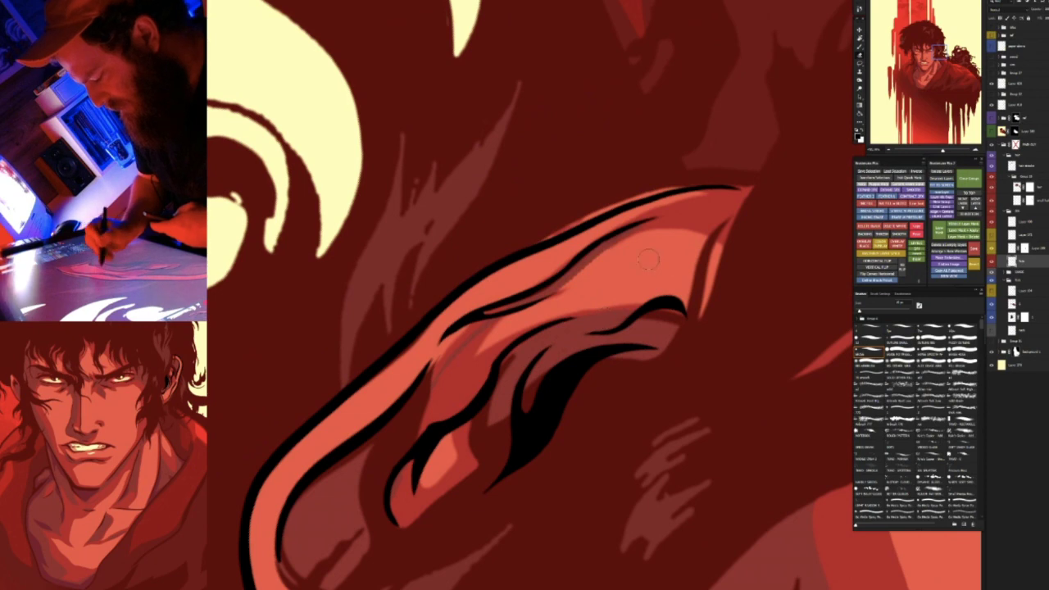
Erase the leftover old line work in the ear's inner hollow and beneath the top of its rim
{"action": "key", "text": "r"}
{"action": "left_click_drag", "start_coordinate": [648, 259], "coordinate": [577, 363]}
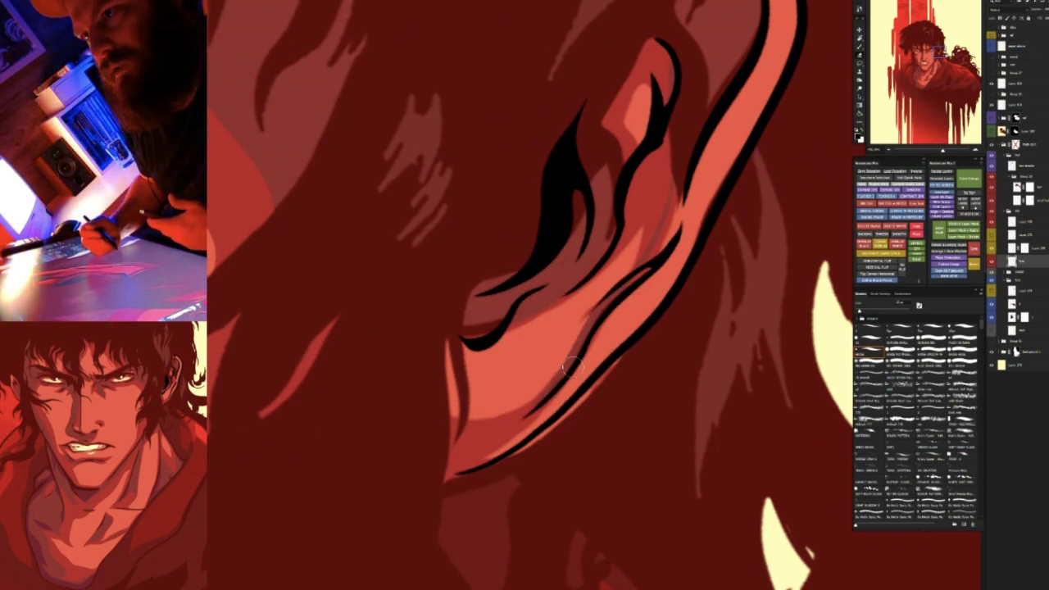
{"action": "mouse_move", "coordinate": [678, 282]}
{"action": "left_mouse_down"}
{"action": "mouse_move", "coordinate": [659, 310]}
{"action": "mouse_move", "coordinate": [542, 339]}
{"action": "left_mouse_up"}
{"action": "key", "text": "v"}
{"action": "key", "text": "e"}
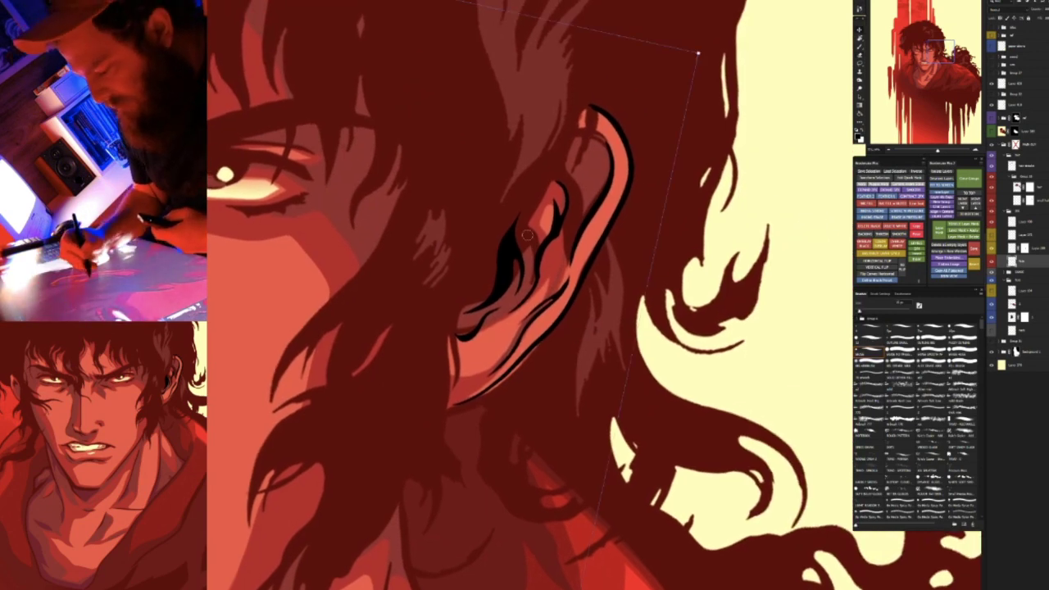
{"action": "left_click_drag", "start_coordinate": [528, 229], "coordinate": [527, 258]}
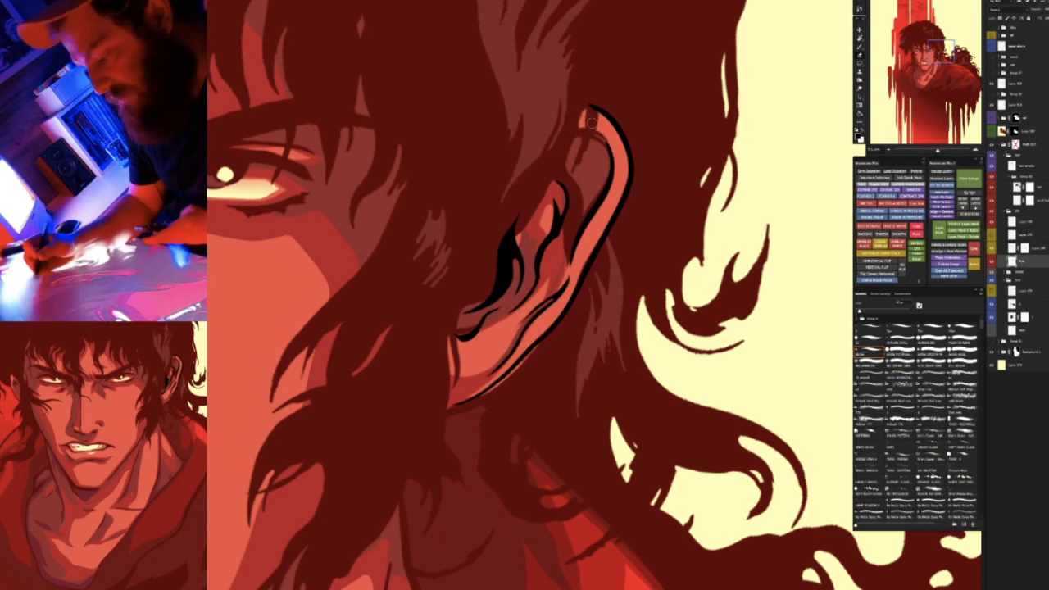
{"action": "left_click_drag", "start_coordinate": [581, 128], "coordinate": [570, 158]}
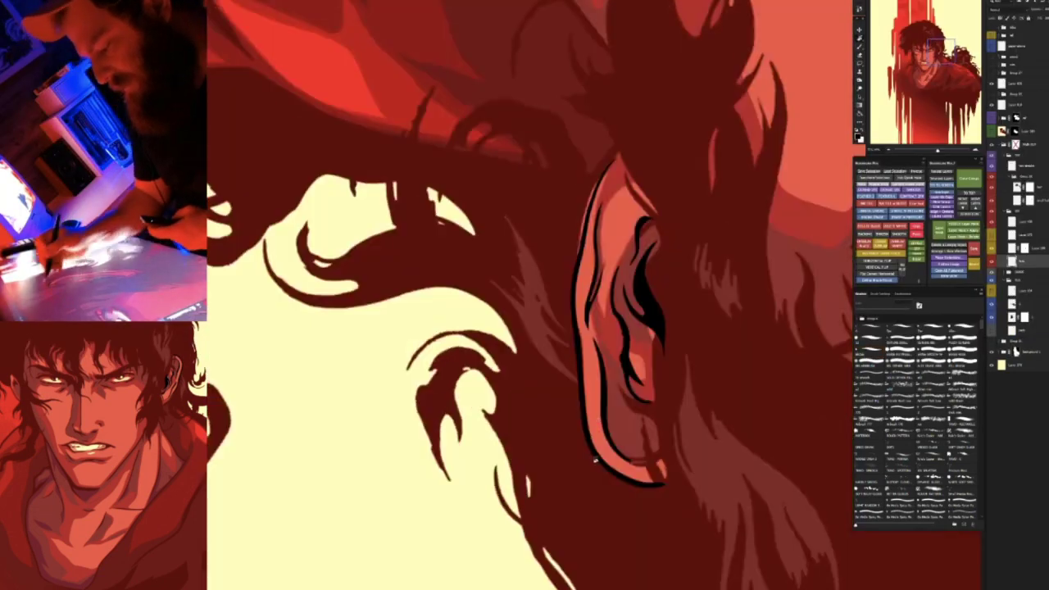
Pick the ear's shading layer from the artwork and paint shadow colour over the red patch beneath the inner fold line
{"action": "left_click", "coordinate": [659, 315], "text": "ctrl"}
{"action": "left_click_drag", "start_coordinate": [637, 381], "coordinate": [463, 281]}
{"action": "left_click", "coordinate": [424, 366], "text": "ctrl"}
{"action": "key", "text": "b"}
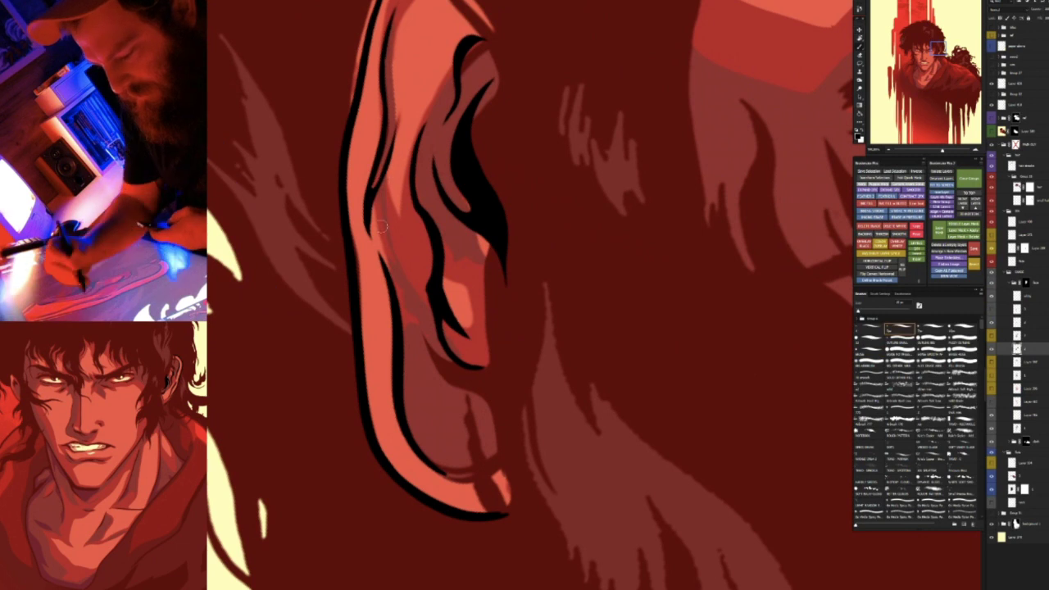
{"action": "left_click_drag", "start_coordinate": [376, 208], "coordinate": [387, 259]}
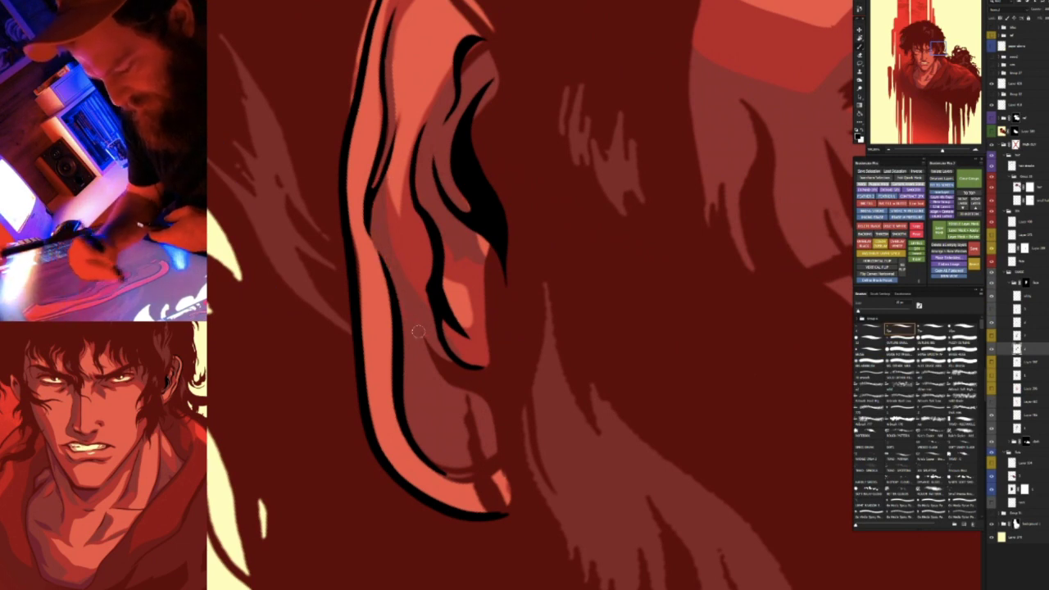
{"action": "left_click_drag", "start_coordinate": [392, 272], "coordinate": [379, 359]}
Adjust the shadow shape along the inside of the ear's upper rim with brush and eraser
{"action": "left_click_drag", "start_coordinate": [382, 95], "coordinate": [357, 256]}
{"action": "key", "text": "e"}
{"action": "left_click_drag", "start_coordinate": [393, 72], "coordinate": [396, 205]}
{"action": "key", "text": "r"}
{"action": "mouse_move", "coordinate": [395, 81]}
{"action": "left_mouse_down"}
{"action": "mouse_move", "coordinate": [342, 137]}
{"action": "mouse_move", "coordinate": [364, 330]}
{"action": "left_mouse_up"}
{"action": "key", "text": "b"}
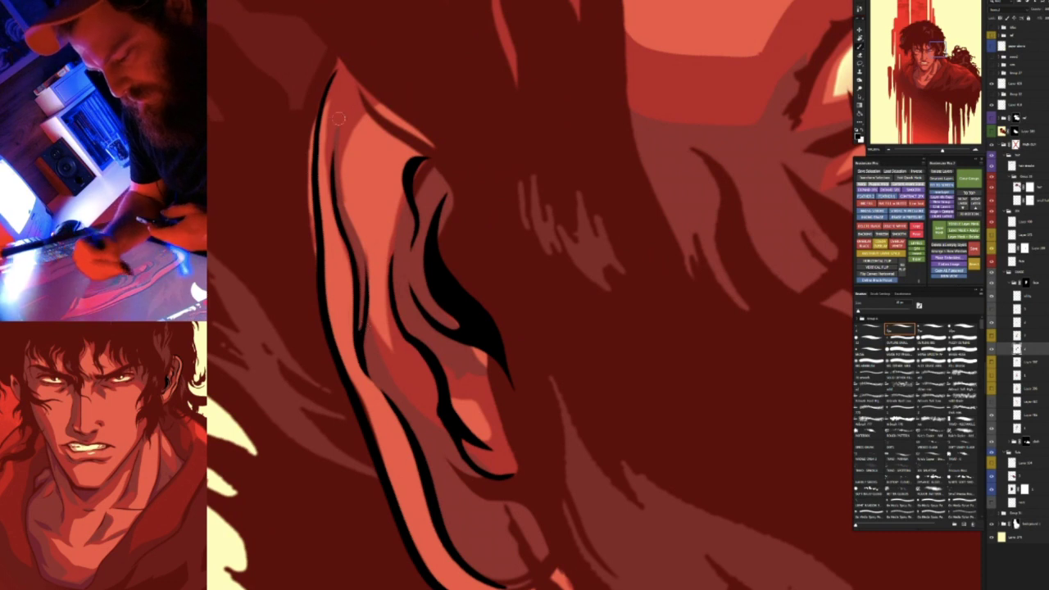
{"action": "key", "text": "period"}
{"action": "key", "text": "period"}
{"action": "key", "text": "period"}
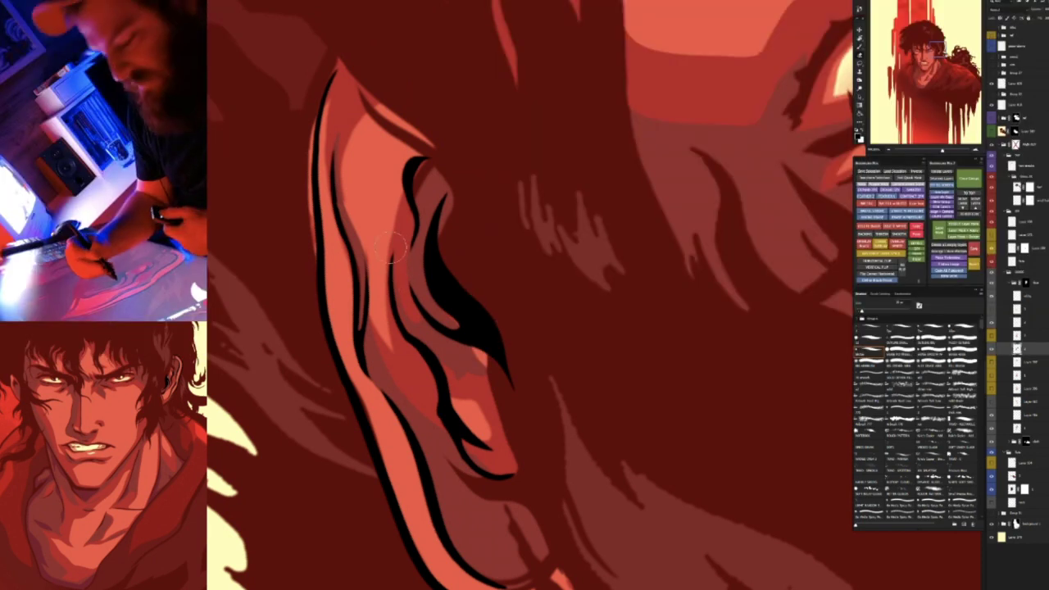
Paint muted shadow colour over the red area between the fold lines in the ear's inner hollow
{"action": "key", "text": "r"}
{"action": "left_click_drag", "start_coordinate": [439, 340], "coordinate": [452, 250]}
{"action": "key", "text": "b"}
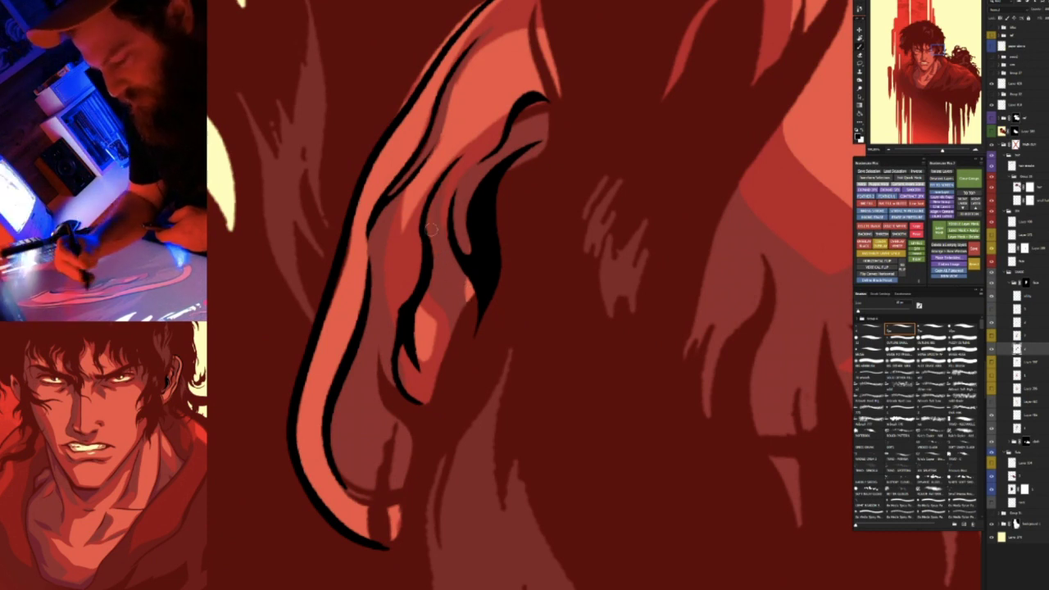
{"action": "key", "text": "e"}
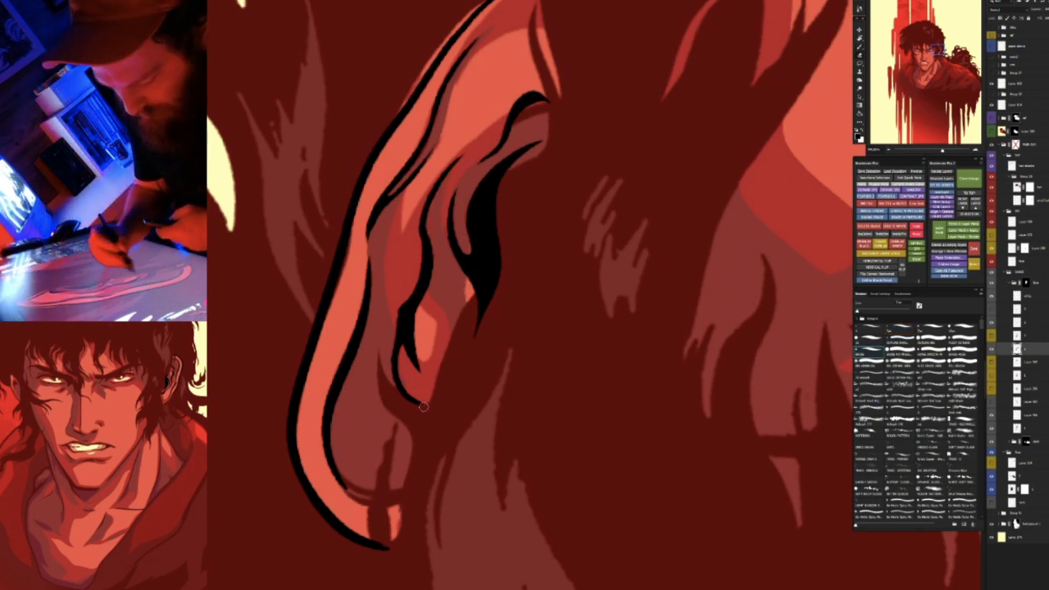
{"action": "key", "text": "comma"}
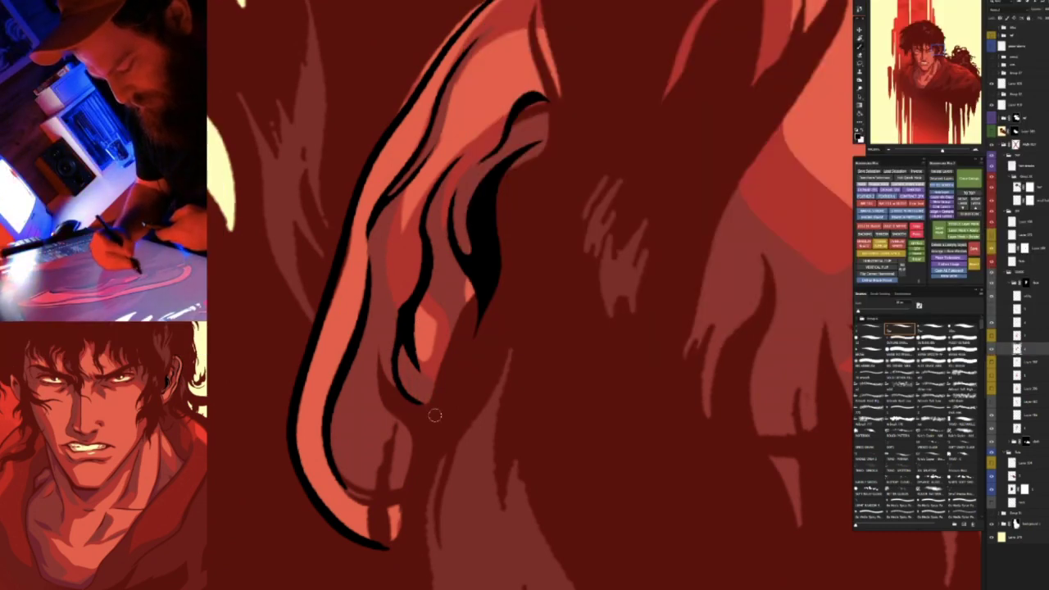
Check the ear against the whole face and pick its shading layer from the artwork again
{"action": "key", "text": "Escape"}
{"action": "key", "text": "ctrl+0"}
{"action": "key", "text": "ctrl+minus"}
{"action": "key", "text": "v"}
{"action": "left_click_drag", "start_coordinate": [652, 195], "coordinate": [671, 192]}
{"action": "key", "text": "v"}
{"action": "left_click", "coordinate": [1025, 284]}
{"action": "key", "text": "b"}
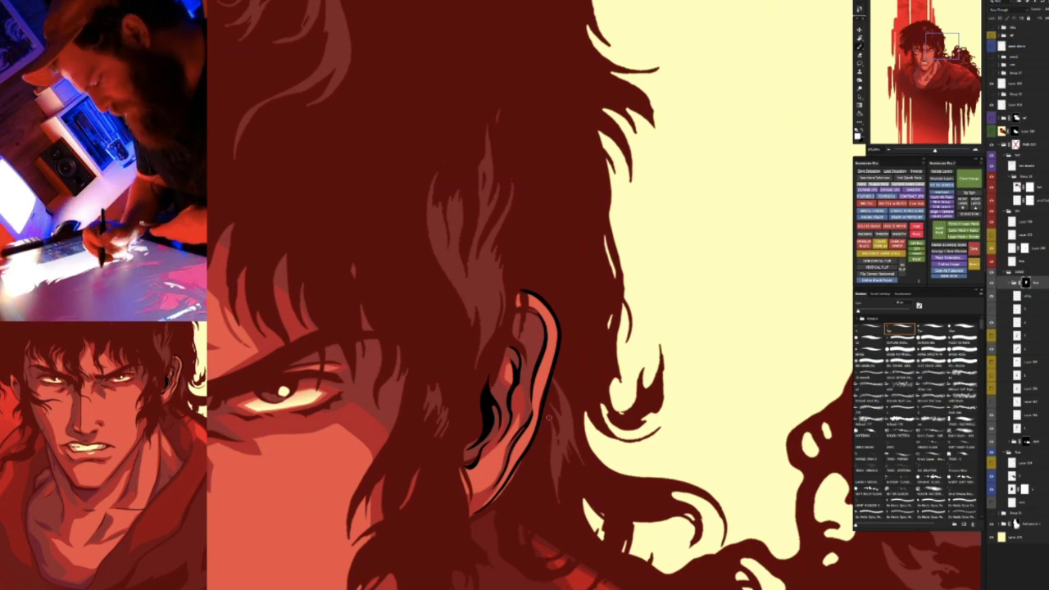
{"action": "scroll", "coordinate": [545, 422], "scroll_direction": "down", "scroll_amount": 3}
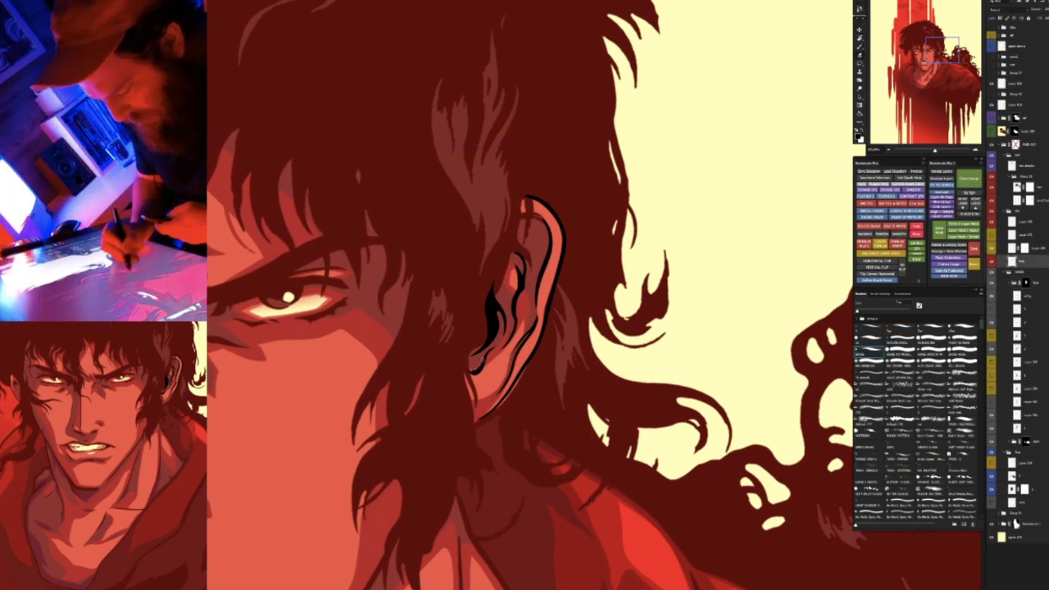
{"action": "key", "text": "v"}
{"action": "left_click", "coordinate": [484, 358]}
{"action": "key", "text": "b"}
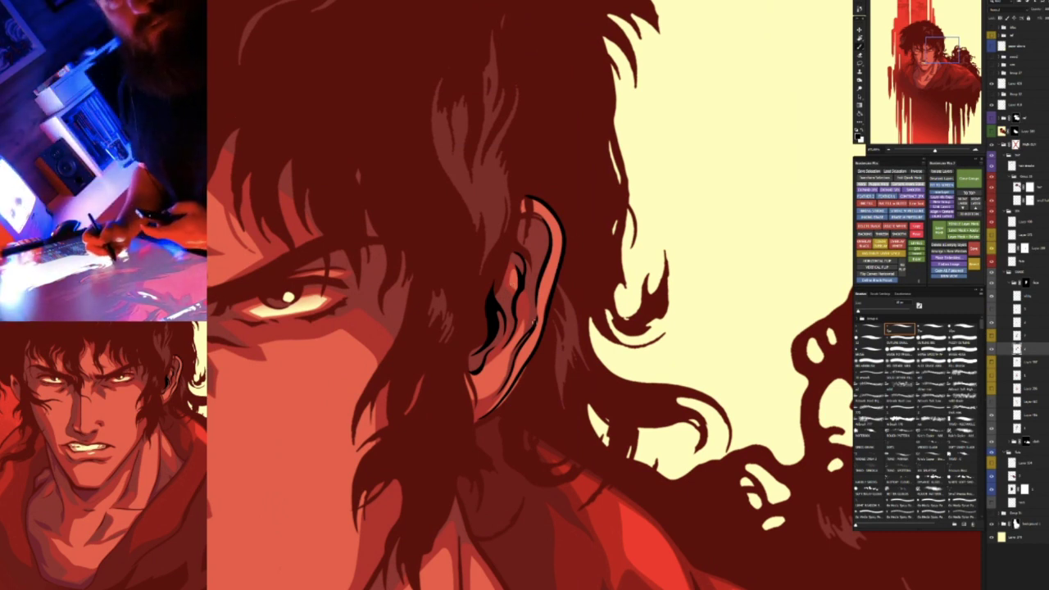
Rework the black outline along the ear's upper outer rim on the line layer
{"action": "key", "text": "r"}
{"action": "left_click_drag", "start_coordinate": [588, 277], "coordinate": [516, 402]}
{"action": "mouse_move", "coordinate": [620, 269]}
{"action": "left_mouse_down"}
{"action": "mouse_move", "coordinate": [657, 231]}
{"action": "mouse_move", "coordinate": [543, 310]}
{"action": "left_mouse_up"}
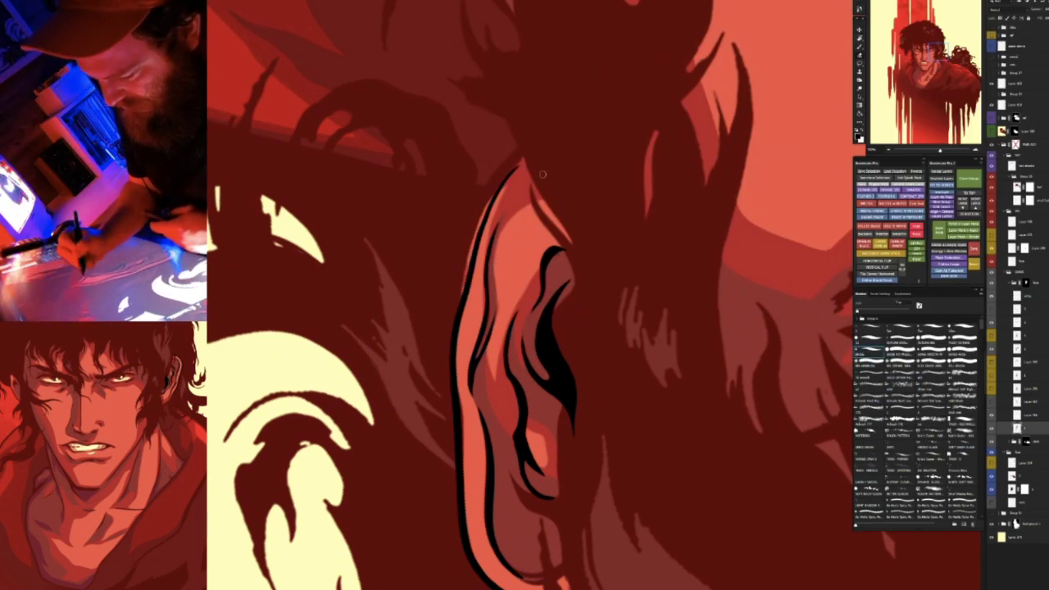
{"action": "left_click_drag", "start_coordinate": [490, 232], "coordinate": [522, 179]}
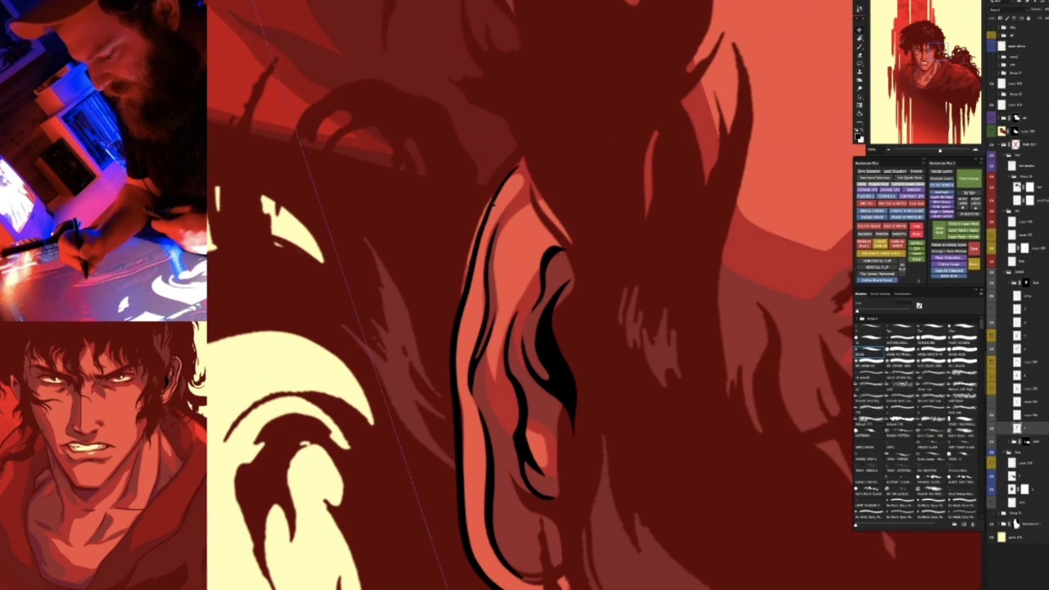
{"action": "key", "text": "ctrl+t"}
{"action": "key", "text": "e"}
{"action": "left_click_drag", "start_coordinate": [464, 310], "coordinate": [537, 150]}
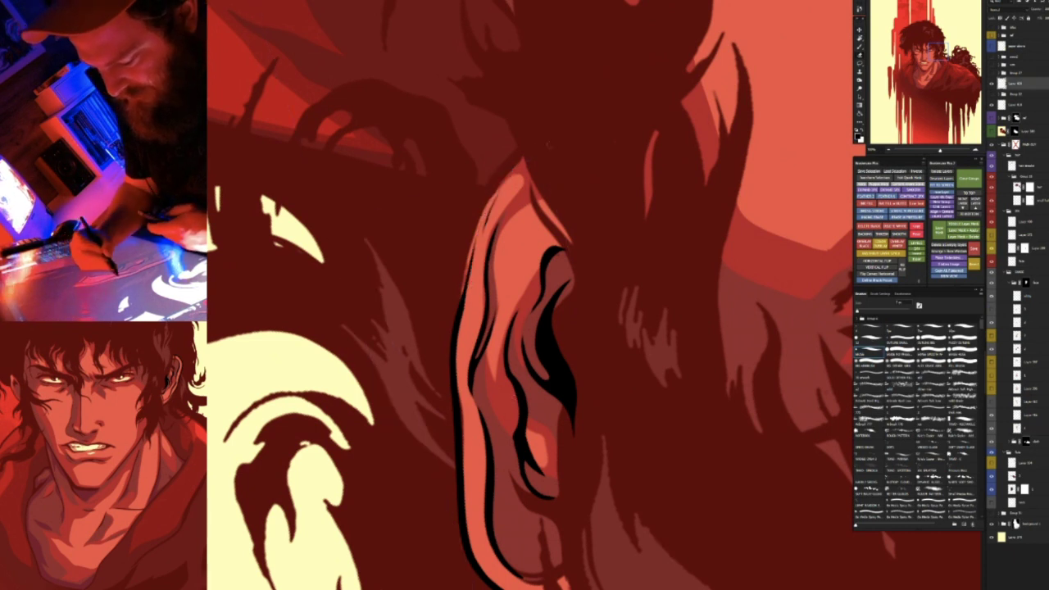
{"action": "mouse_move", "coordinate": [483, 233]}
{"action": "left_mouse_down"}
{"action": "mouse_move", "coordinate": [497, 195]}
{"action": "mouse_move", "coordinate": [443, 347]}
{"action": "mouse_move", "coordinate": [457, 414]}
{"action": "left_mouse_up"}
Refine the edge of the black rim outline near the top of the ear
{"action": "key", "text": "r"}
{"action": "key", "text": "ctrl+plus"}
{"action": "key", "text": "b"}
{"action": "key", "text": "Escape"}
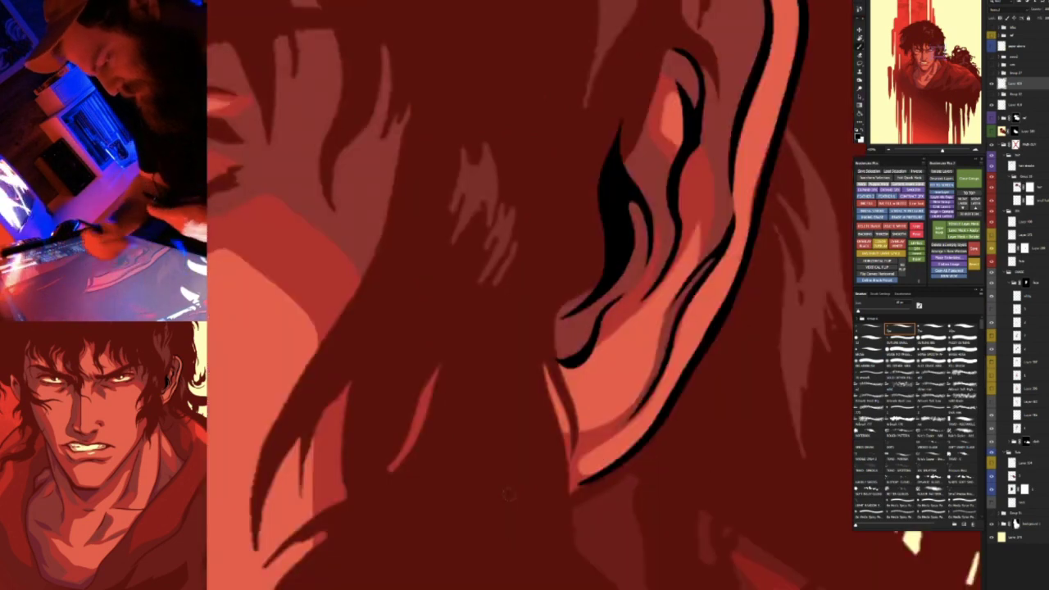
{"action": "key", "text": "v"}
{"action": "key", "text": "Return"}
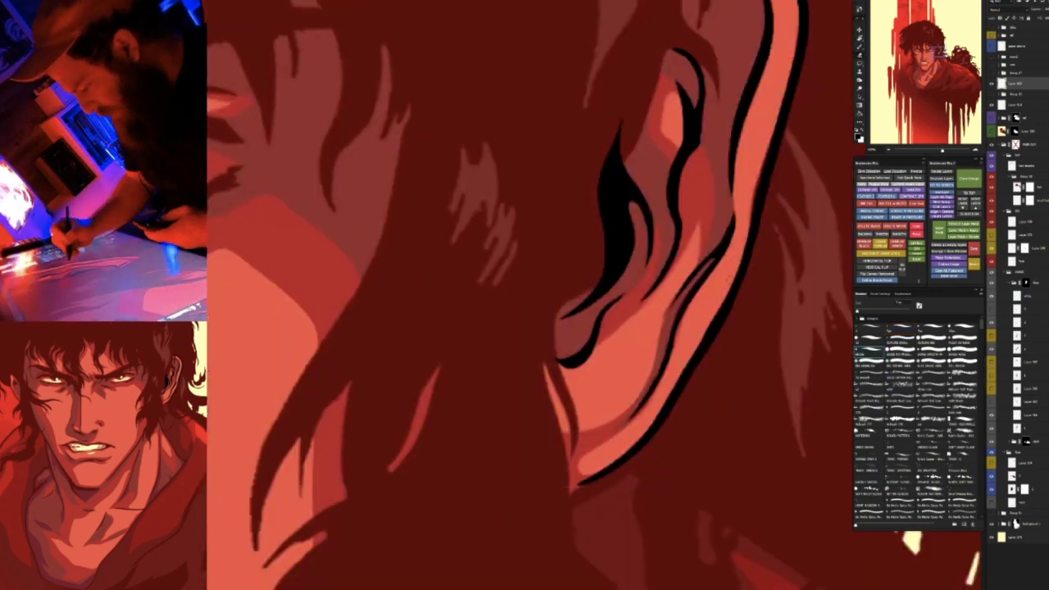
{"action": "left_click_drag", "start_coordinate": [768, 295], "coordinate": [681, 308]}
{"action": "left_click_drag", "start_coordinate": [752, 353], "coordinate": [568, 374]}
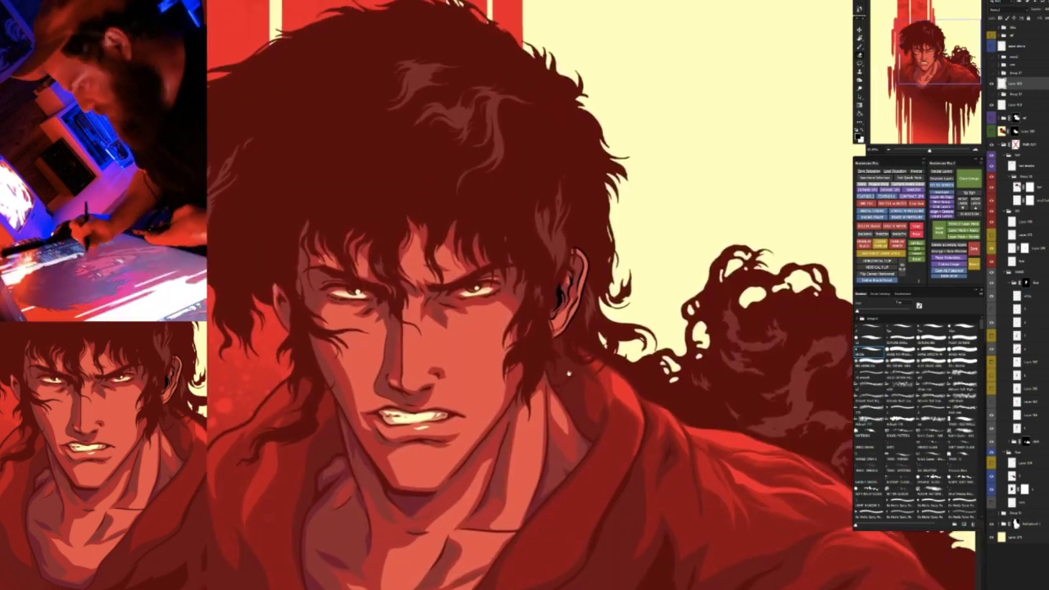
Apply a dark red Color Overlay to the ear's line layer
{"action": "key", "text": "ctrl+t"}
{"action": "key", "text": "F2"}
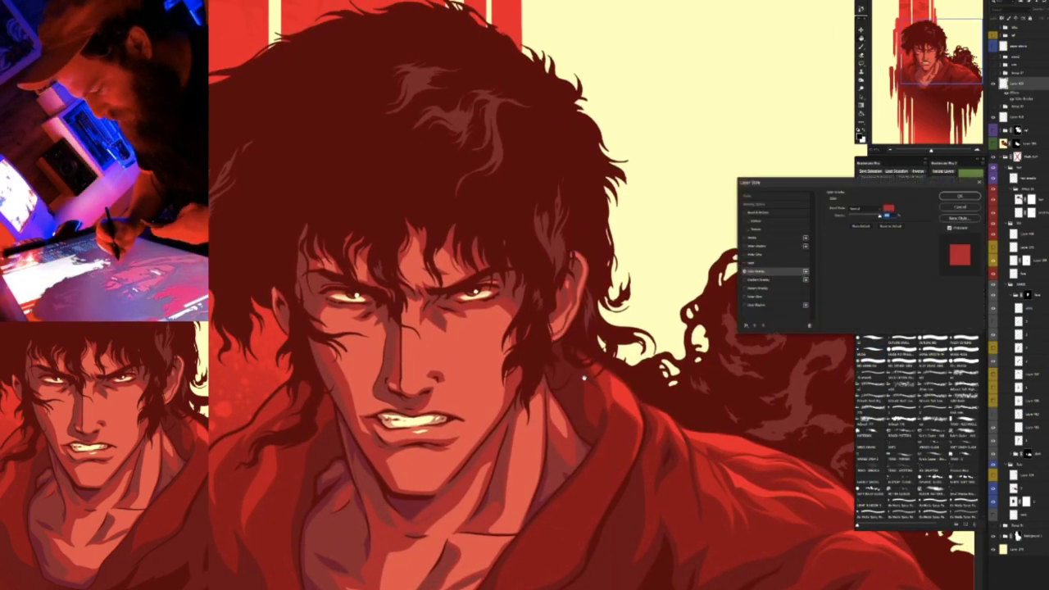
{"action": "left_click", "coordinate": [889, 208]}
{"action": "left_click", "coordinate": [820, 348]}
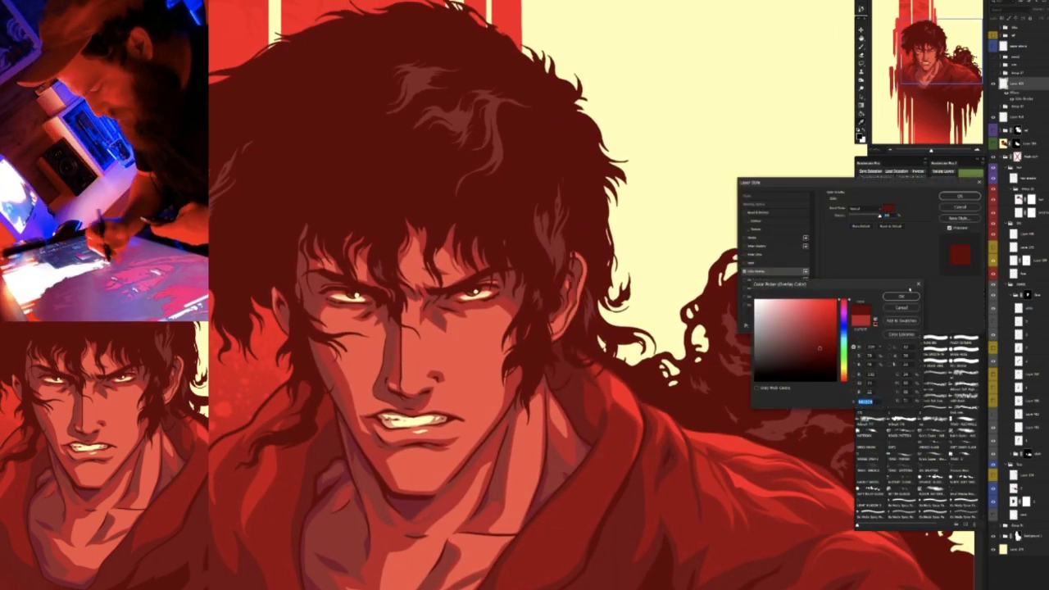
{"action": "left_click", "coordinate": [902, 296]}
{"action": "left_click", "coordinate": [900, 297]}
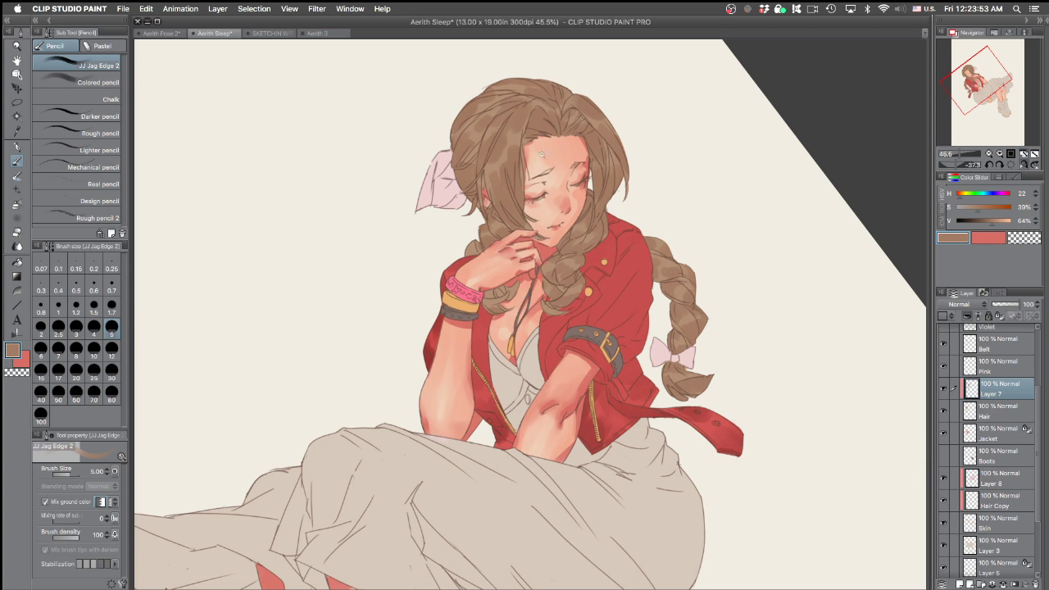
Switch to the Aerith Sleep drawing in Clip Studio Paint, add a layer above Layer 7 and clip it to the layer below
{"action": "scroll", "coordinate": [553, 164], "scroll_direction": "up", "scroll_amount": 3}
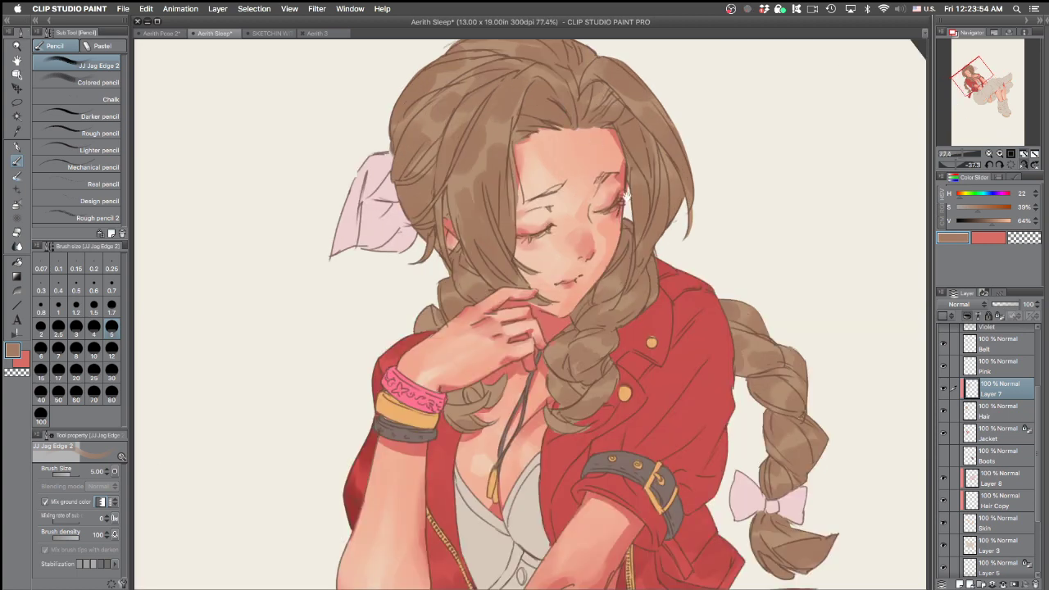
{"action": "left_click", "coordinate": [969, 580]}
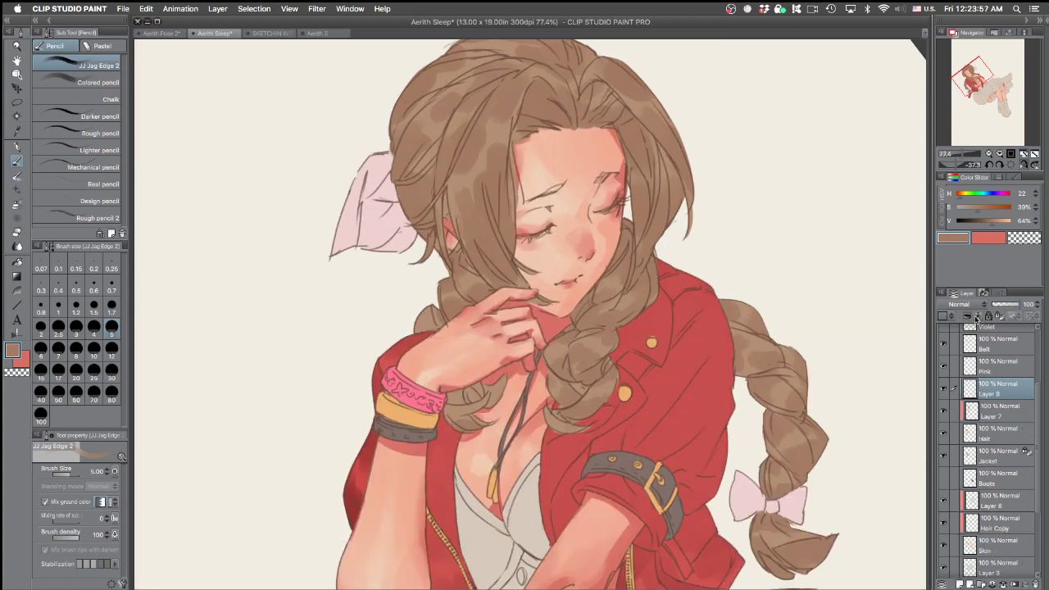
{"action": "left_click", "coordinate": [968, 316]}
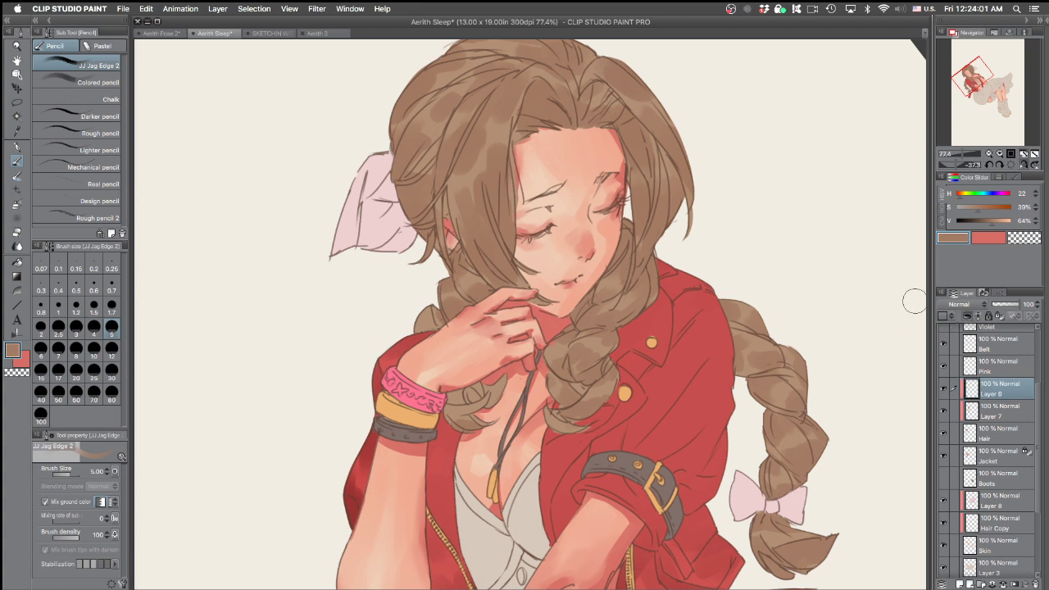
Sample a darker brown from the front lock's line work beside the closed eye as the drawing colour
{"action": "key", "text": "p"}
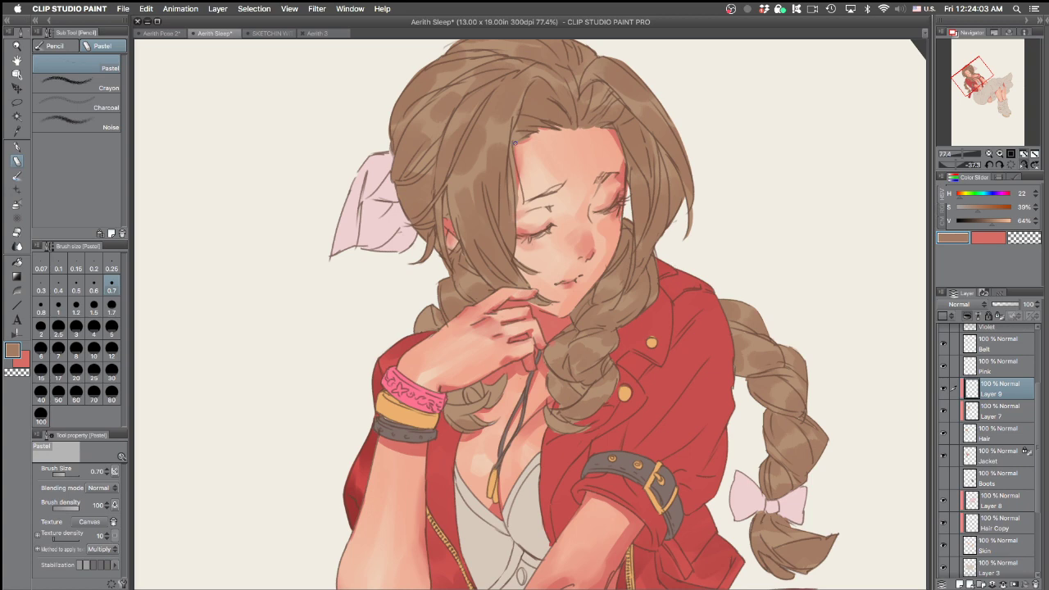
{"action": "left_click_drag", "start_coordinate": [515, 143], "coordinate": [555, 133]}
{"action": "left_click_drag", "start_coordinate": [575, 214], "coordinate": [680, 308]}
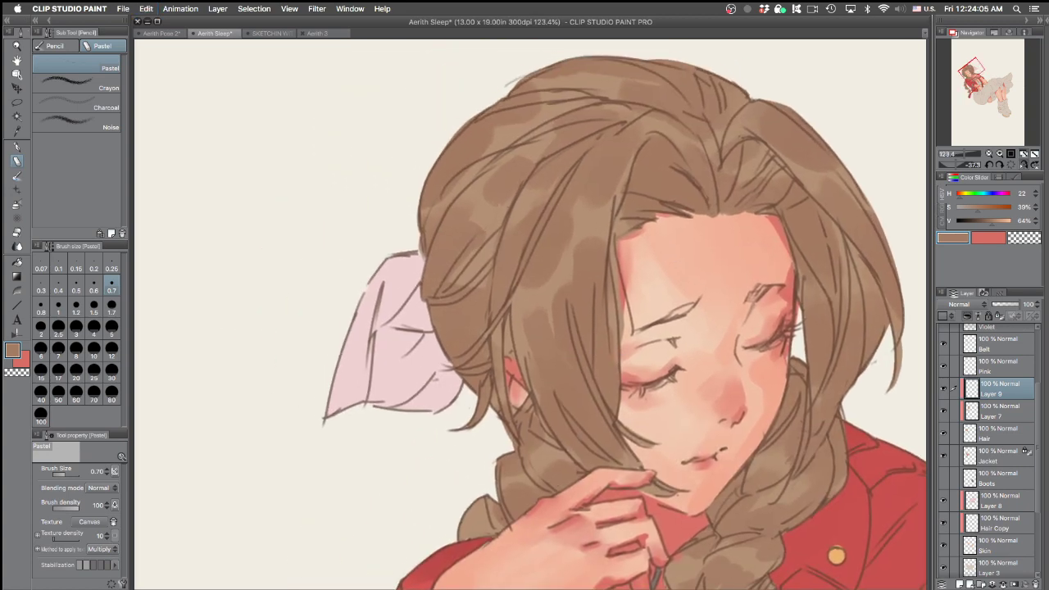
{"action": "scroll", "coordinate": [626, 391], "scroll_direction": "up", "scroll_amount": 4}
{"action": "left_click", "coordinate": [626, 391], "text": "alt"}
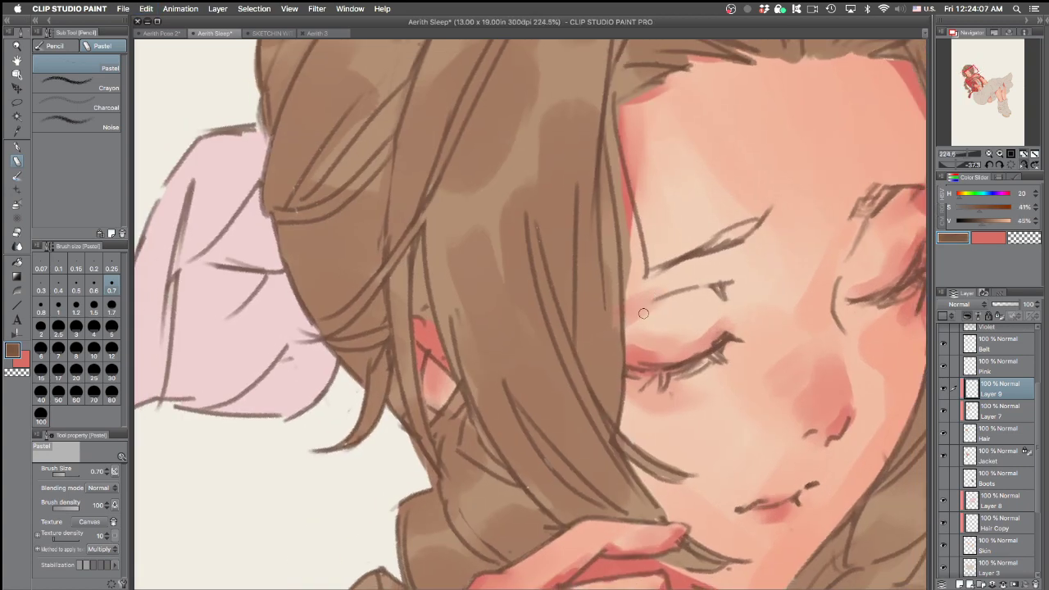
Try a Dense watercolor shadow stroke on the front lock beside the closed eye and undo it
{"action": "key", "text": "b"}
{"action": "left_click_drag", "start_coordinate": [597, 406], "coordinate": [598, 336]}
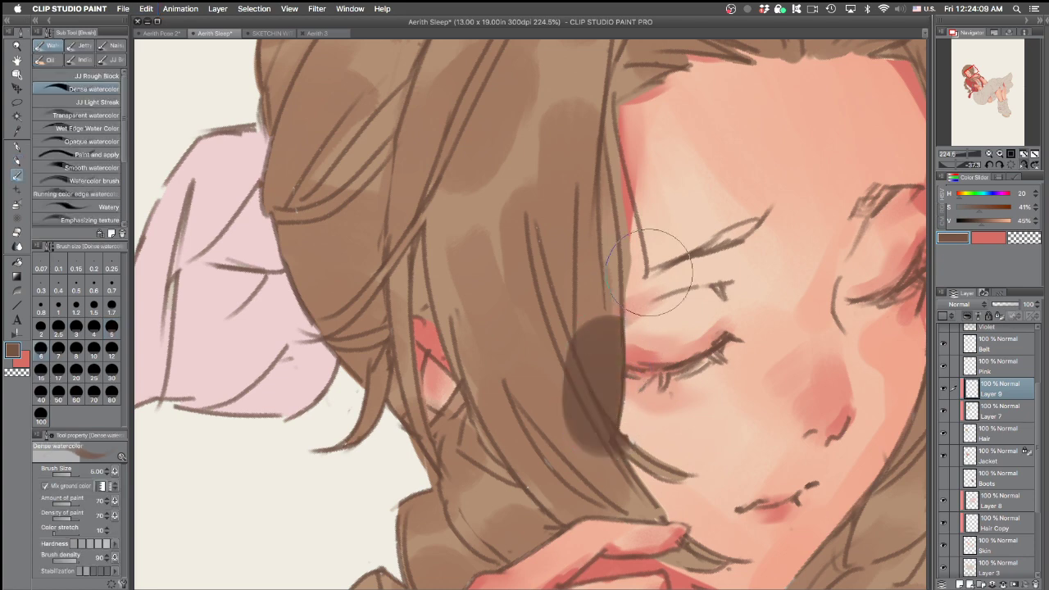
{"action": "scroll", "coordinate": [599, 336], "scroll_direction": "down", "scroll_amount": 4}
{"action": "key", "text": "ctrl+z"}
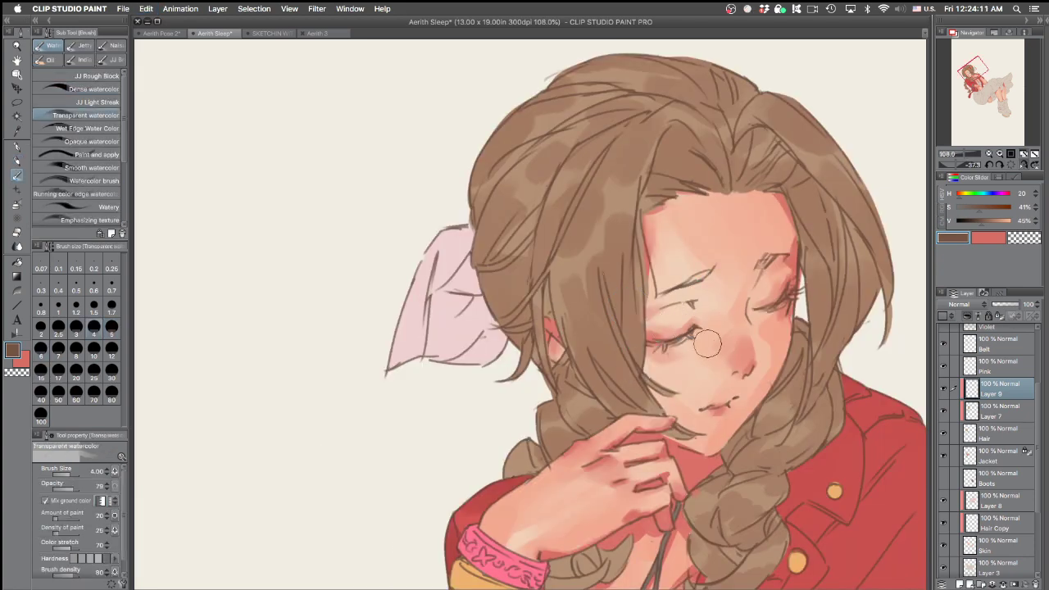
With Transparent watercolor at size 1.70 and the brown darkened to value 35%, shade the hairline at the forehead's corner
{"action": "key", "text": "bracketleft"}
{"action": "key", "text": "bracketleft"}
{"action": "key", "text": "bracketleft"}
{"action": "key", "text": "bracketleft"}
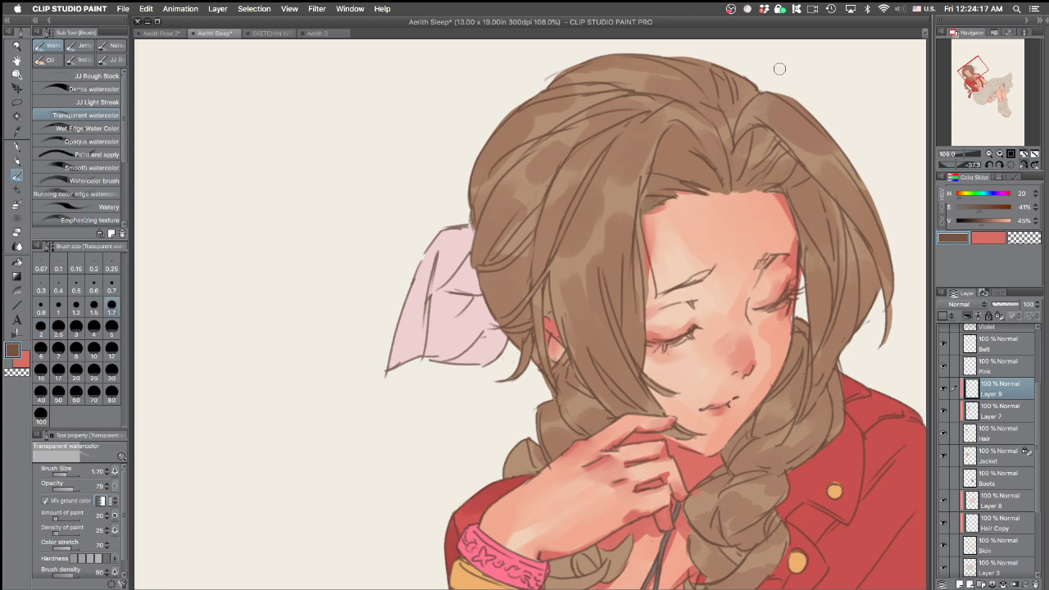
{"action": "left_click", "coordinate": [977, 220]}
{"action": "left_click_drag", "start_coordinate": [647, 203], "coordinate": [669, 202]}
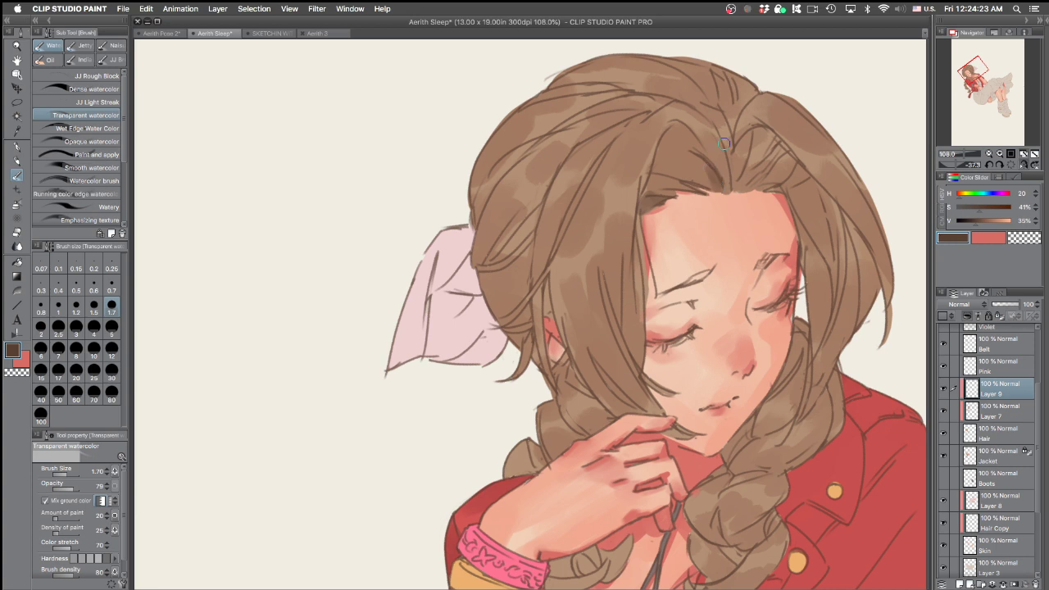
Darken the hair at the parting and along the hairline on the far side of the forehead
{"action": "mouse_move", "coordinate": [752, 128]}
{"action": "left_mouse_down"}
{"action": "mouse_move", "coordinate": [759, 145]}
{"action": "mouse_move", "coordinate": [760, 131]}
{"action": "left_mouse_up"}
{"action": "mouse_move", "coordinate": [754, 187]}
{"action": "left_mouse_down"}
{"action": "mouse_move", "coordinate": [808, 149]}
{"action": "mouse_move", "coordinate": [773, 176]}
{"action": "mouse_move", "coordinate": [799, 132]}
{"action": "mouse_move", "coordinate": [794, 178]}
{"action": "left_mouse_up"}
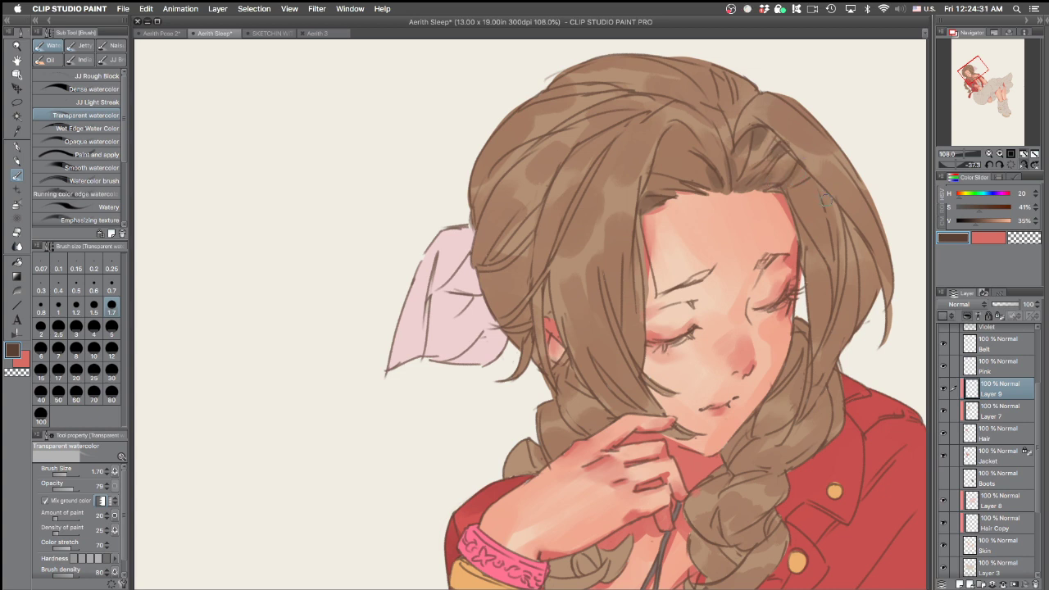
{"action": "left_click_drag", "start_coordinate": [788, 191], "coordinate": [810, 181]}
Enlarge the brush to 4.00 and shade the long lock hanging at the far side of the face
{"action": "key", "text": "bracketright"}
{"action": "key", "text": "bracketright"}
{"action": "key", "text": "bracketright"}
{"action": "key", "text": "bracketright"}
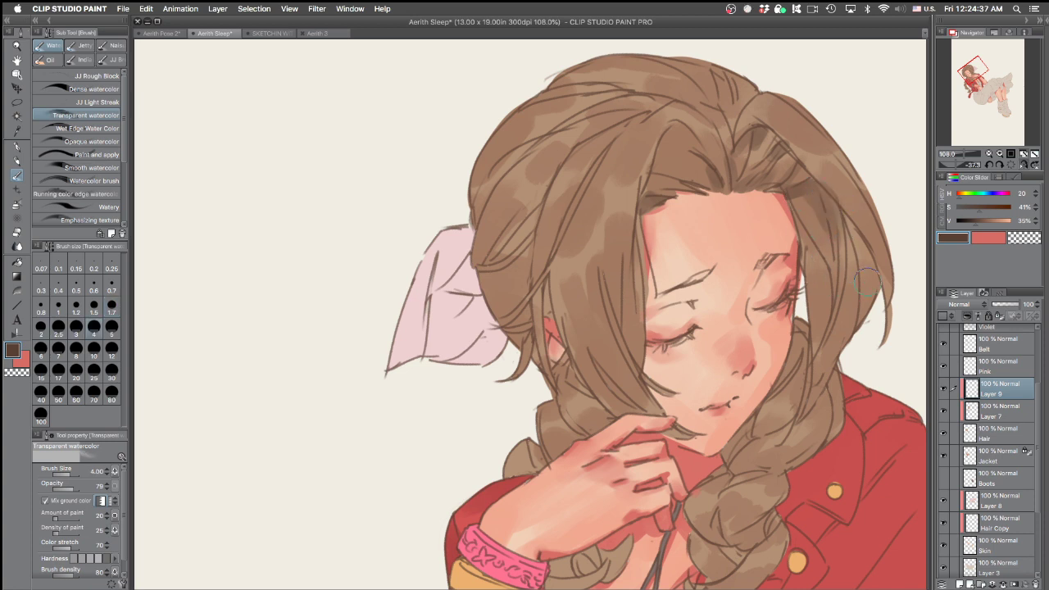
{"action": "left_click_drag", "start_coordinate": [849, 229], "coordinate": [857, 300]}
{"action": "left_click_drag", "start_coordinate": [861, 253], "coordinate": [872, 284]}
{"action": "mouse_move", "coordinate": [818, 383]}
{"action": "left_mouse_down"}
{"action": "mouse_move", "coordinate": [832, 339]}
{"action": "mouse_move", "coordinate": [820, 297]}
{"action": "left_mouse_up"}
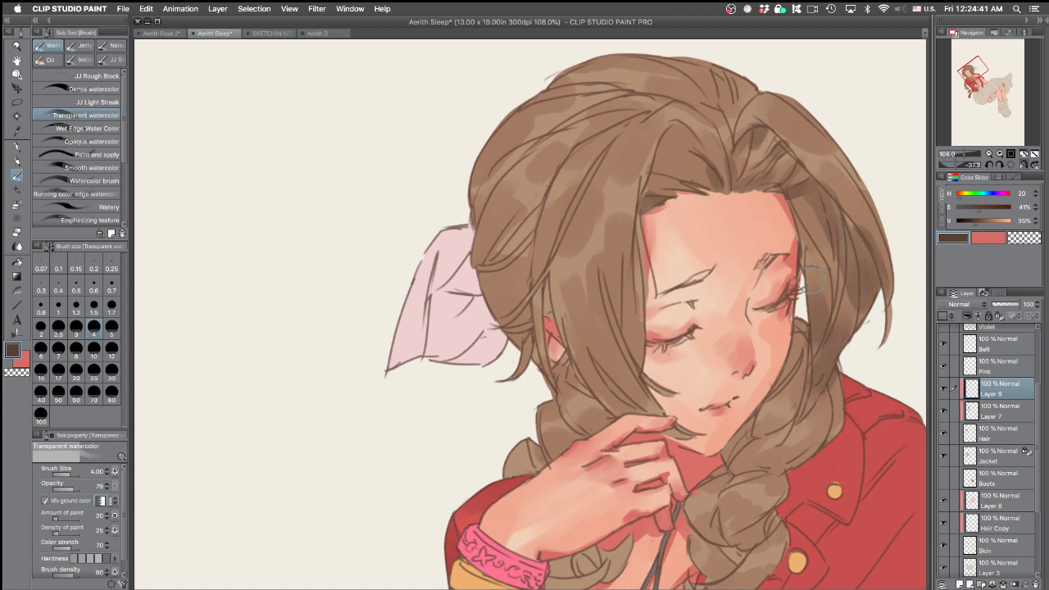
{"action": "left_click_drag", "start_coordinate": [800, 220], "coordinate": [810, 257]}
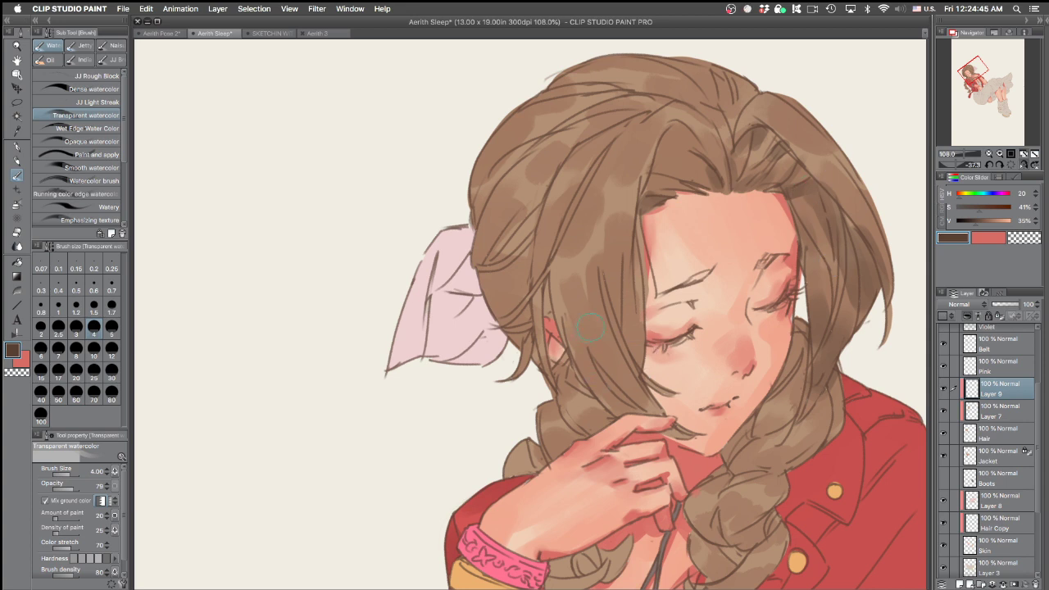
Reduce the brush to 1.20 and darken the narrow gap in the hair above the ear
{"action": "key", "text": "bracketleft"}
{"action": "key", "text": "bracketleft"}
{"action": "key", "text": "bracketleft"}
{"action": "key", "text": "bracketleft"}
{"action": "key", "text": "bracketleft"}
{"action": "key", "text": "bracketleft"}
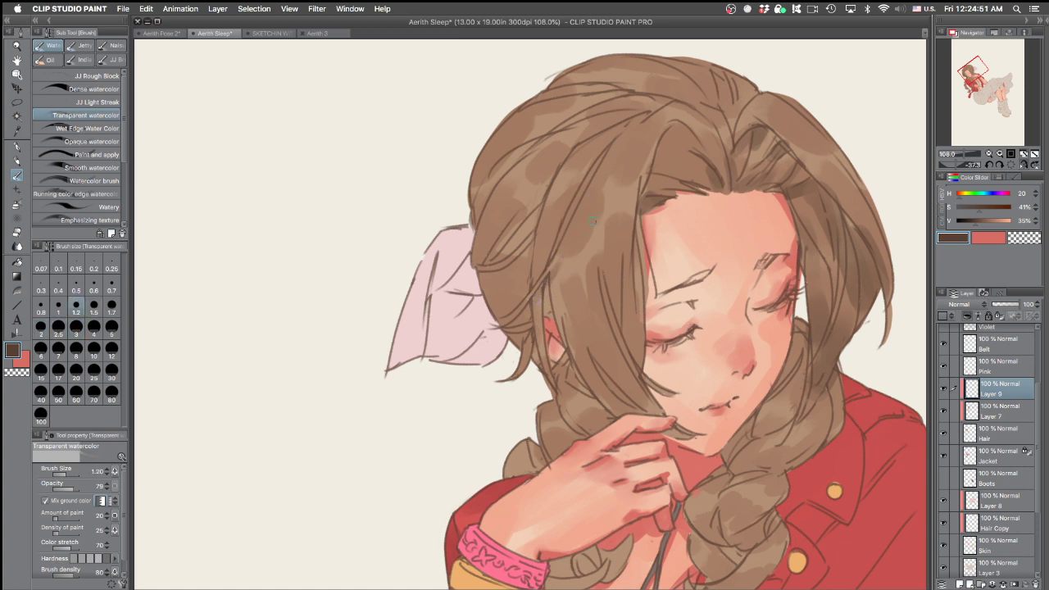
{"action": "left_click_drag", "start_coordinate": [546, 284], "coordinate": [549, 302]}
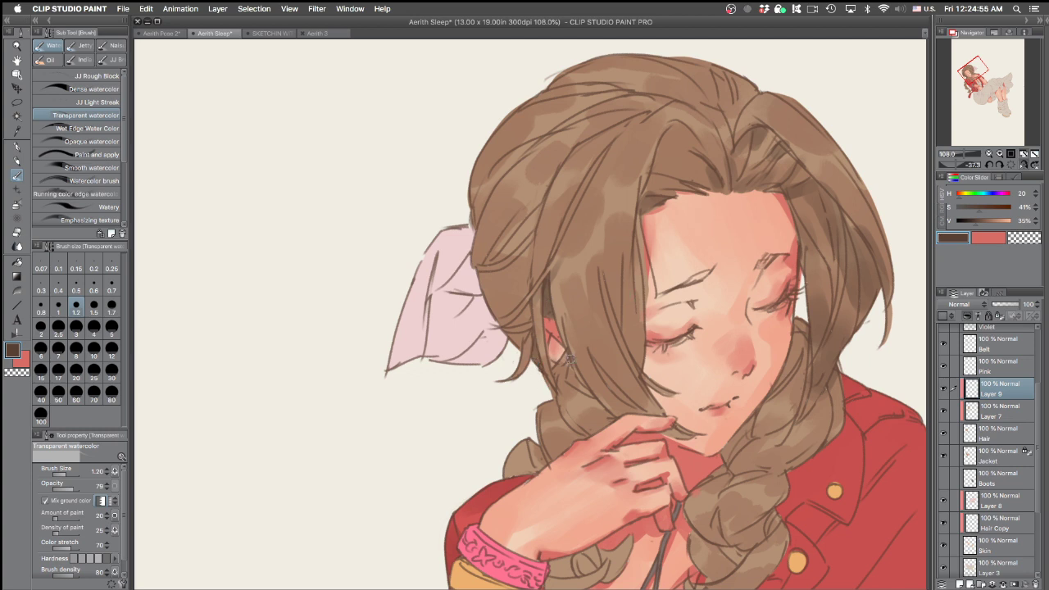
Darken the strands near the lower tip of the front lock, reducing the brush to 1.00
{"action": "key", "text": "bracketright"}
{"action": "key", "text": "bracketright"}
{"action": "key", "text": "bracketleft"}
{"action": "key", "text": "bracketleft"}
{"action": "key", "text": "bracketleft"}
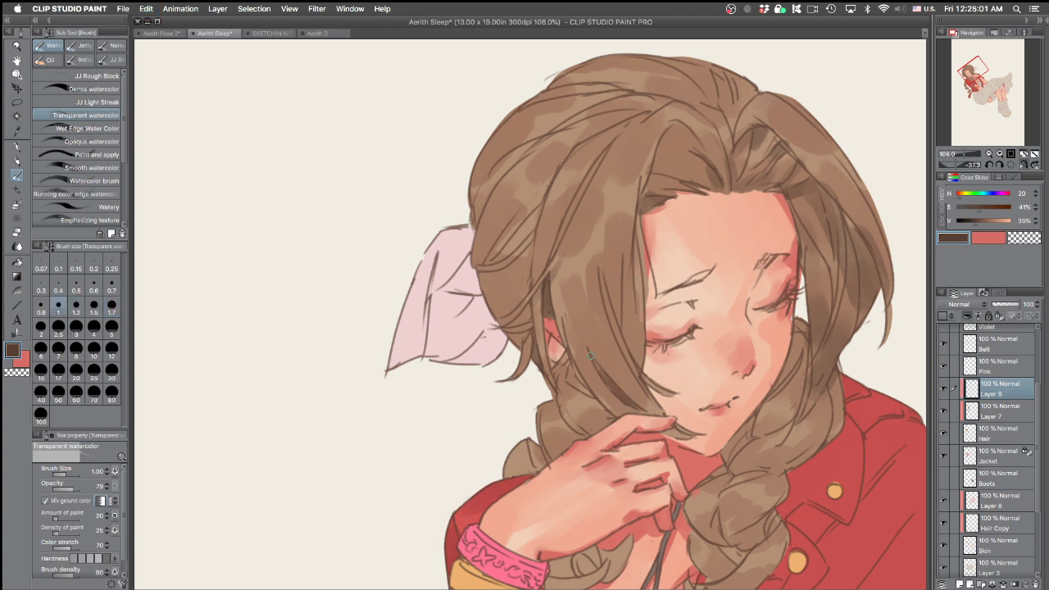
Set the brush to 3.00, undo the trial shading over the braid and darken the front lock's edge near the closed eye
{"action": "key", "text": "bracketright"}
{"action": "key", "text": "bracketright"}
{"action": "key", "text": "bracketright"}
{"action": "key", "text": "bracketright"}
{"action": "key", "text": "bracketright"}
{"action": "key", "text": "bracketright"}
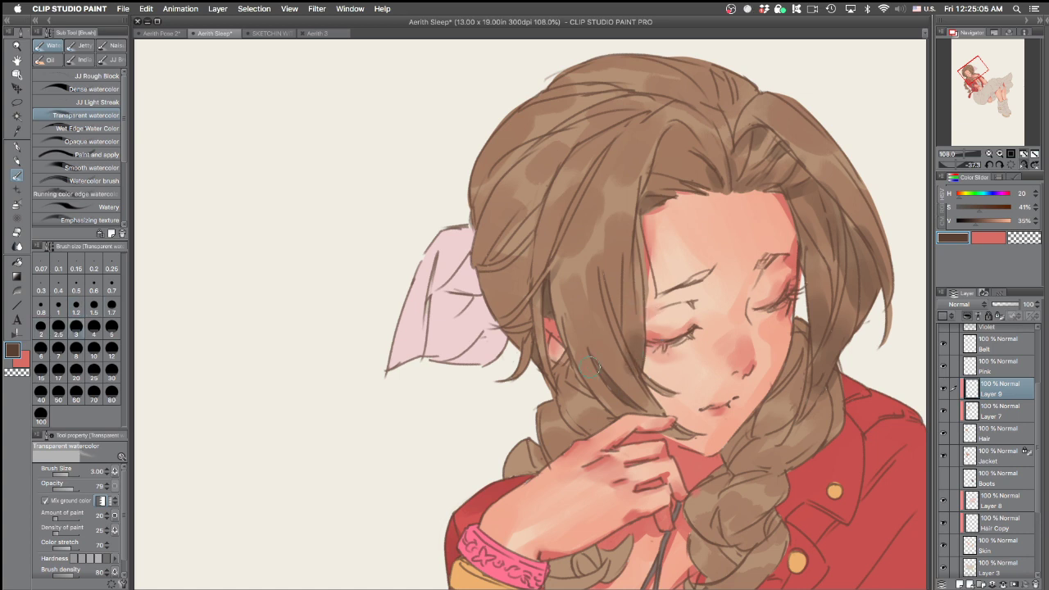
{"action": "left_click_drag", "start_coordinate": [581, 429], "coordinate": [623, 437]}
{"action": "key", "text": "super+z"}
{"action": "key", "text": "super+z"}
{"action": "key", "text": "super+z"}
{"action": "left_click_drag", "start_coordinate": [643, 358], "coordinate": [648, 337]}
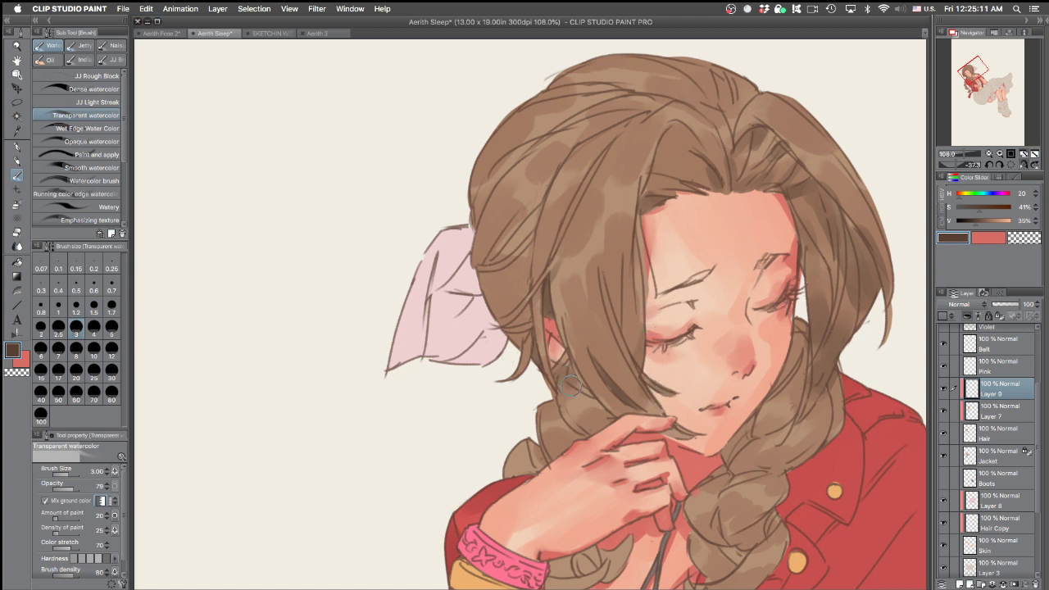
Switch to the JJ Brush and paint a dark brown shadow in the hair just below the ear
{"action": "key", "text": "b"}
{"action": "mouse_move", "coordinate": [571, 360]}
{"action": "left_mouse_down"}
{"action": "mouse_move", "coordinate": [559, 381]}
{"action": "mouse_move", "coordinate": [571, 362]}
{"action": "mouse_move", "coordinate": [582, 389]}
{"action": "mouse_move", "coordinate": [553, 387]}
{"action": "mouse_move", "coordinate": [582, 386]}
{"action": "mouse_move", "coordinate": [568, 346]}
{"action": "left_mouse_up"}
{"action": "key", "text": "super+z"}
{"action": "key", "text": "."}
{"action": "key", "text": "super+z"}
{"action": "key", "text": "super+z"}
{"action": "mouse_move", "coordinate": [573, 387]}
{"action": "left_mouse_down"}
{"action": "mouse_move", "coordinate": [552, 354]}
{"action": "mouse_move", "coordinate": [584, 392]}
{"action": "mouse_move", "coordinate": [600, 386]}
{"action": "mouse_move", "coordinate": [570, 367]}
{"action": "left_mouse_up"}
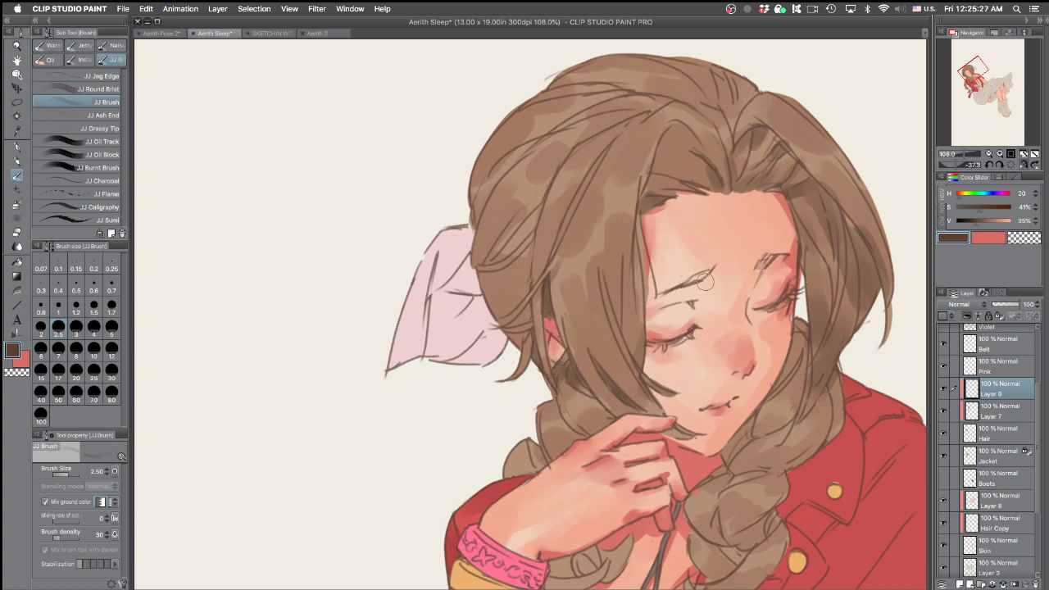
Paint dark brown shadow on the braid segments behind the raised hand
{"action": "left_click_drag", "start_coordinate": [587, 435], "coordinate": [616, 427]}
{"action": "key", "text": "super+z"}
{"action": "mouse_move", "coordinate": [540, 467]}
{"action": "left_mouse_down"}
{"action": "mouse_move", "coordinate": [531, 444]}
{"action": "mouse_move", "coordinate": [542, 467]}
{"action": "left_mouse_up"}
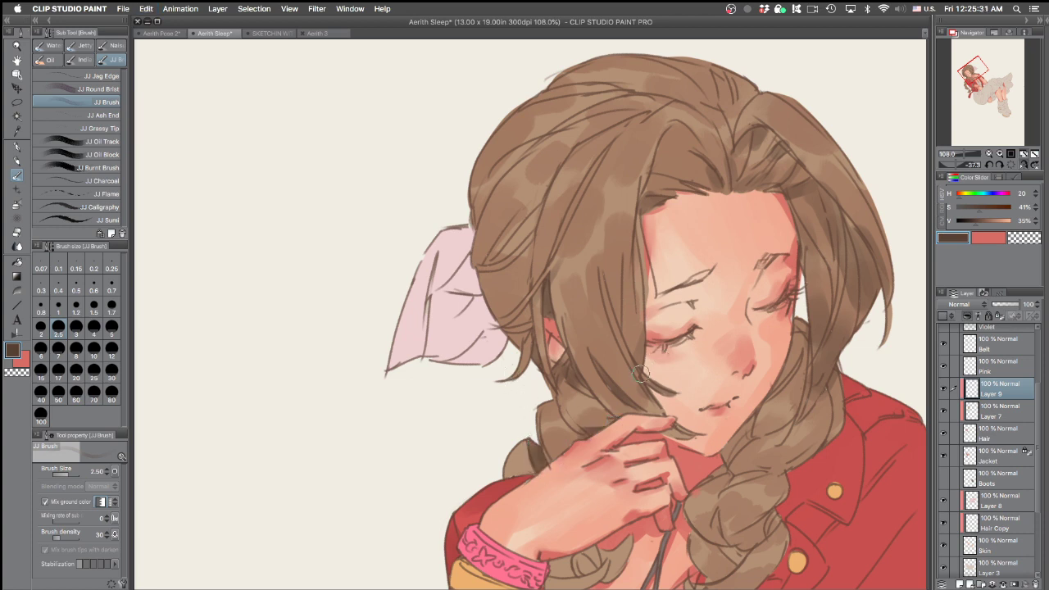
Set the brush size to 1.2 and shade the inner edge of the braid along the cheek and jaw
{"action": "key", "text": "bracketleft"}
{"action": "key", "text": "bracketleft"}
{"action": "key", "text": "bracketleft"}
{"action": "key", "text": "bracketleft"}
{"action": "left_click_drag", "start_coordinate": [802, 399], "coordinate": [757, 417]}
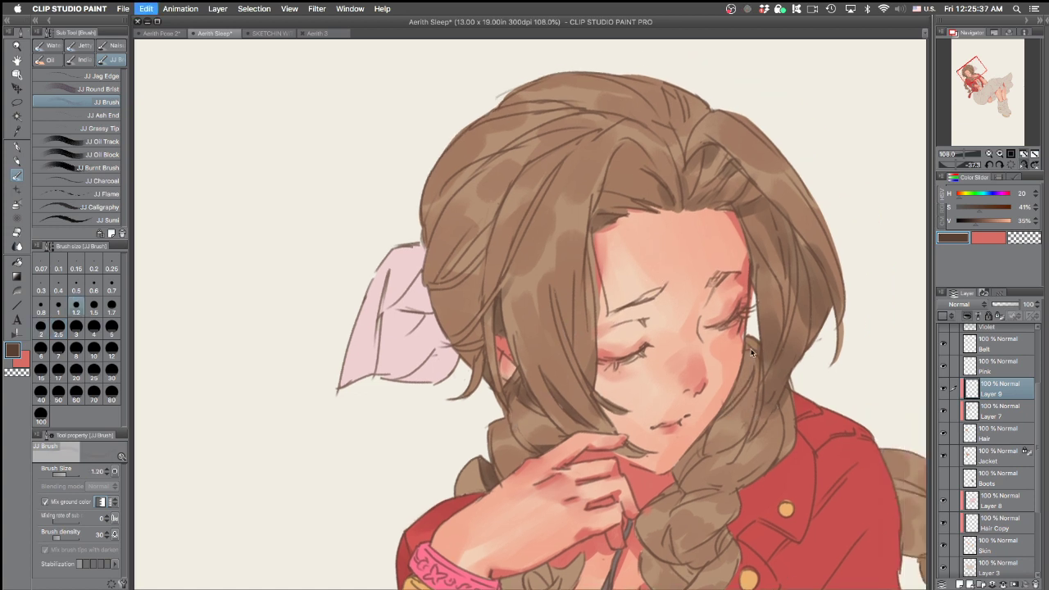
{"action": "left_click_drag", "start_coordinate": [747, 354], "coordinate": [717, 418]}
{"action": "left_click_drag", "start_coordinate": [752, 341], "coordinate": [743, 365]}
{"action": "left_click_drag", "start_coordinate": [816, 545], "coordinate": [784, 458]}
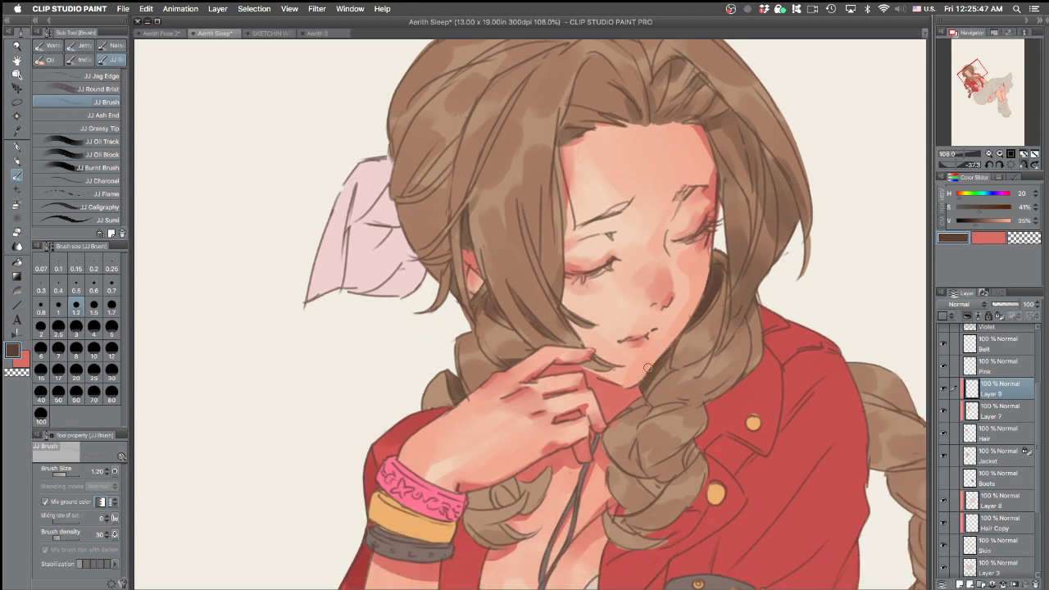
{"action": "mouse_move", "coordinate": [646, 388]}
{"action": "left_mouse_down"}
{"action": "mouse_move", "coordinate": [653, 399]}
{"action": "mouse_move", "coordinate": [624, 412]}
{"action": "left_mouse_up"}
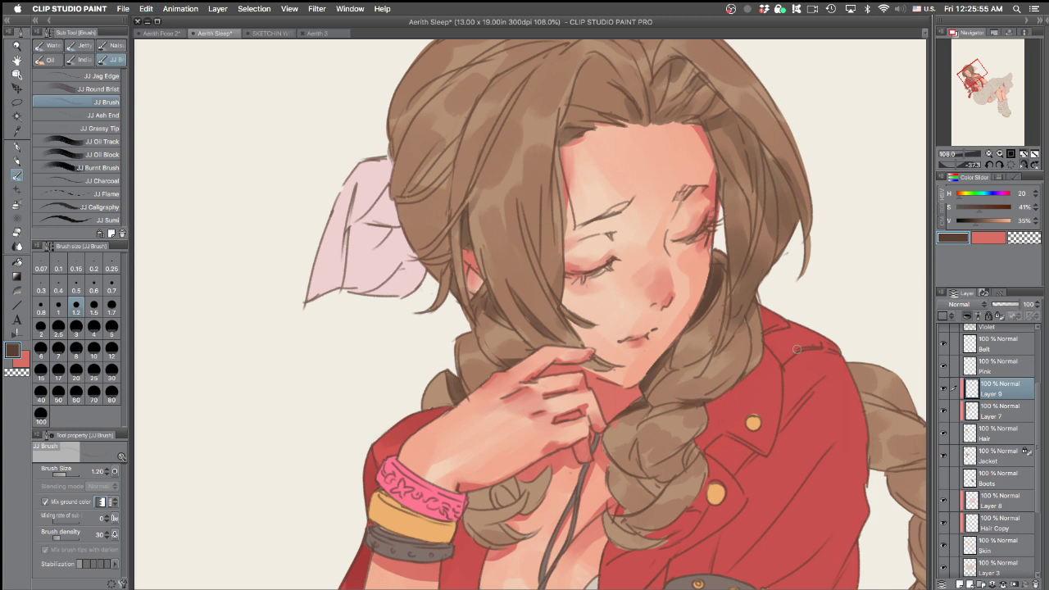
Increase the brush size to 2 and paint dark shadows between the front braid's segments below the chin
{"action": "left_click_drag", "start_coordinate": [703, 430], "coordinate": [663, 463]}
{"action": "key", "text": "bracketright"}
{"action": "key", "text": "bracketright"}
{"action": "key", "text": "bracketright"}
{"action": "left_click_drag", "start_coordinate": [659, 473], "coordinate": [698, 449]}
{"action": "left_click_drag", "start_coordinate": [644, 482], "coordinate": [660, 489]}
{"action": "key", "text": "super+z"}
Shade the inner side and lower segments of the front braid down to its curled end in dark brown
{"action": "mouse_move", "coordinate": [630, 441]}
{"action": "left_mouse_down"}
{"action": "mouse_move", "coordinate": [702, 455]}
{"action": "mouse_move", "coordinate": [640, 467]}
{"action": "left_mouse_up"}
{"action": "key", "text": "super+z"}
{"action": "key", "text": "super+z"}
{"action": "key", "text": "super+y"}
{"action": "left_click_drag", "start_coordinate": [620, 508], "coordinate": [653, 490]}
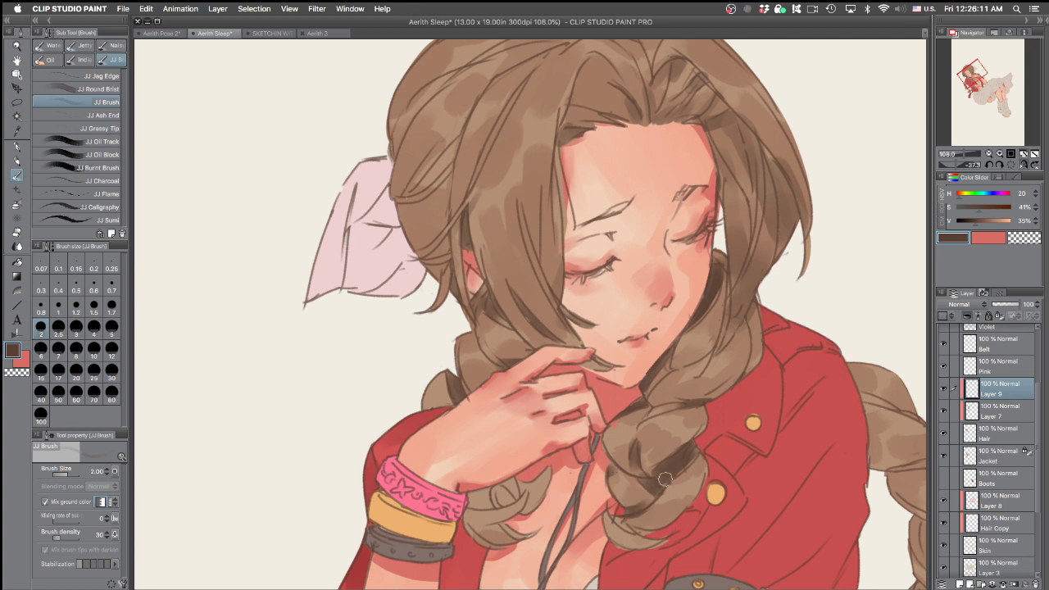
{"action": "mouse_move", "coordinate": [629, 517]}
{"action": "left_mouse_down"}
{"action": "mouse_move", "coordinate": [672, 520]}
{"action": "mouse_move", "coordinate": [667, 528]}
{"action": "left_mouse_up"}
{"action": "key", "text": "super+z"}
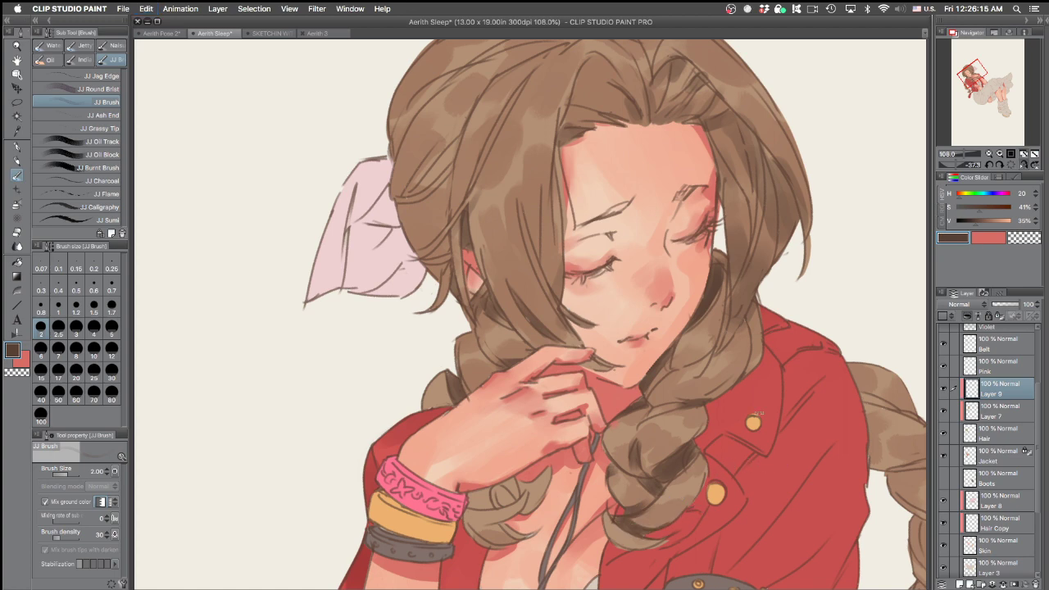
Paint dark brown shadows inside the curled hair end beneath the wrist
{"action": "left_click_drag", "start_coordinate": [759, 425], "coordinate": [746, 231]}
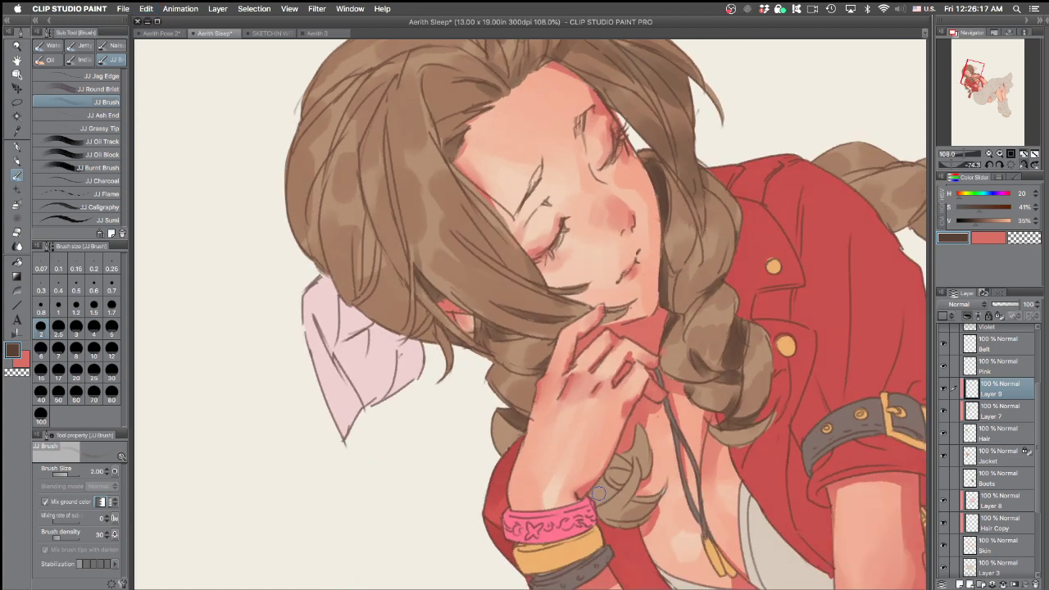
{"action": "mouse_move", "coordinate": [626, 475]}
{"action": "left_mouse_down"}
{"action": "mouse_move", "coordinate": [600, 485]}
{"action": "mouse_move", "coordinate": [629, 464]}
{"action": "mouse_move", "coordinate": [606, 480]}
{"action": "mouse_move", "coordinate": [745, 438]}
{"action": "mouse_move", "coordinate": [619, 474]}
{"action": "mouse_move", "coordinate": [632, 478]}
{"action": "mouse_move", "coordinate": [608, 475]}
{"action": "mouse_move", "coordinate": [640, 463]}
{"action": "mouse_move", "coordinate": [609, 472]}
{"action": "mouse_move", "coordinate": [651, 465]}
{"action": "left_mouse_up"}
{"action": "key", "text": "super+z"}
{"action": "key", "text": "super+z"}
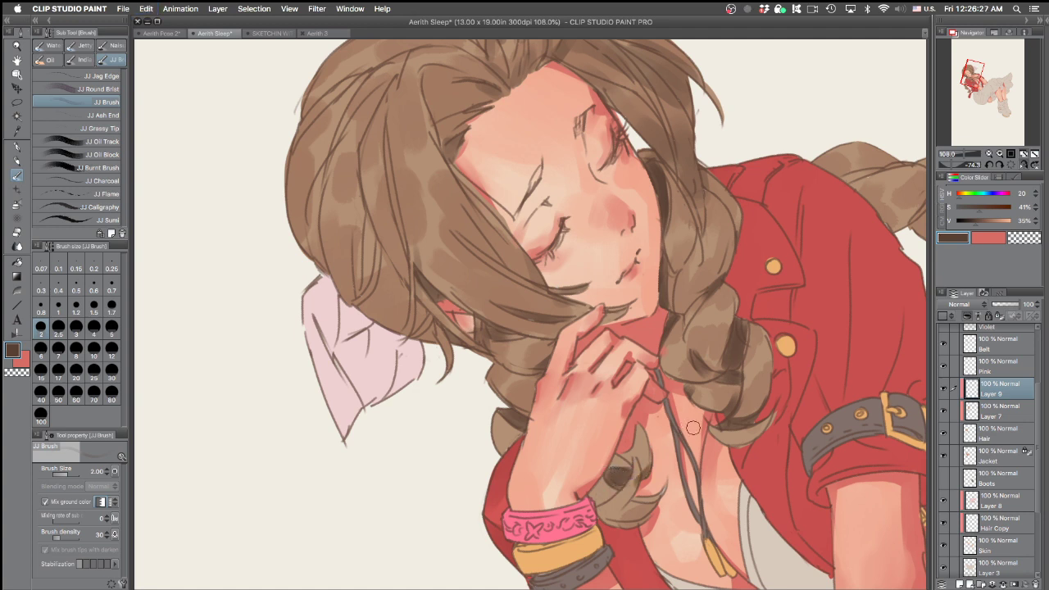
{"action": "left_click_drag", "start_coordinate": [618, 530], "coordinate": [647, 518]}
Refine the dark shading along the front braid beside the jacket lapel
{"action": "left_click_drag", "start_coordinate": [756, 409], "coordinate": [712, 499]}
{"action": "left_click_drag", "start_coordinate": [748, 394], "coordinate": [736, 430]}
{"action": "key", "text": "super+z"}
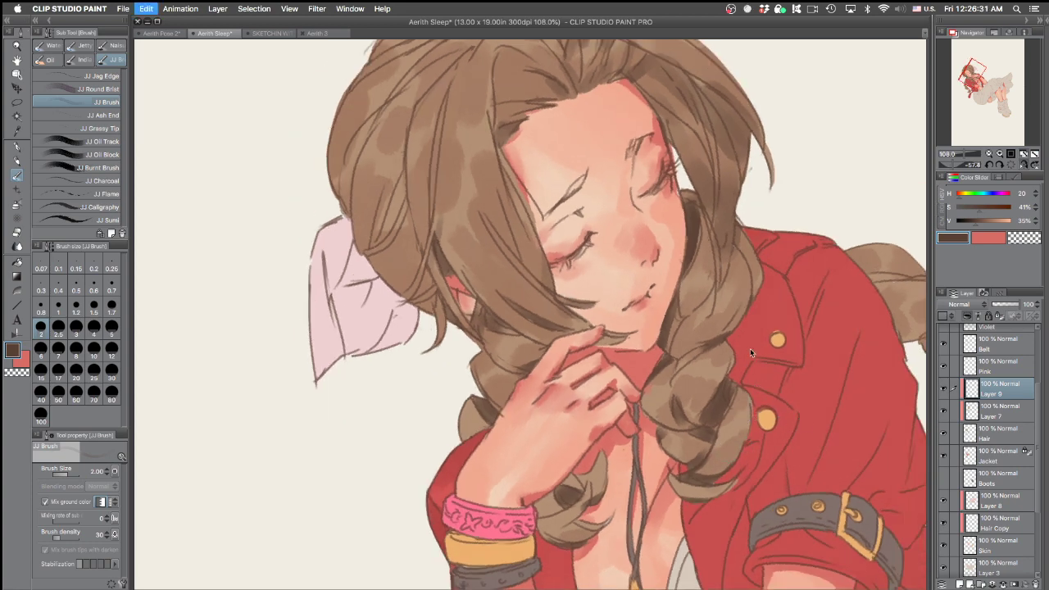
{"action": "mouse_move", "coordinate": [682, 318]}
{"action": "left_mouse_down"}
{"action": "mouse_move", "coordinate": [710, 293]}
{"action": "mouse_move", "coordinate": [679, 374]}
{"action": "mouse_move", "coordinate": [704, 368]}
{"action": "left_mouse_up"}
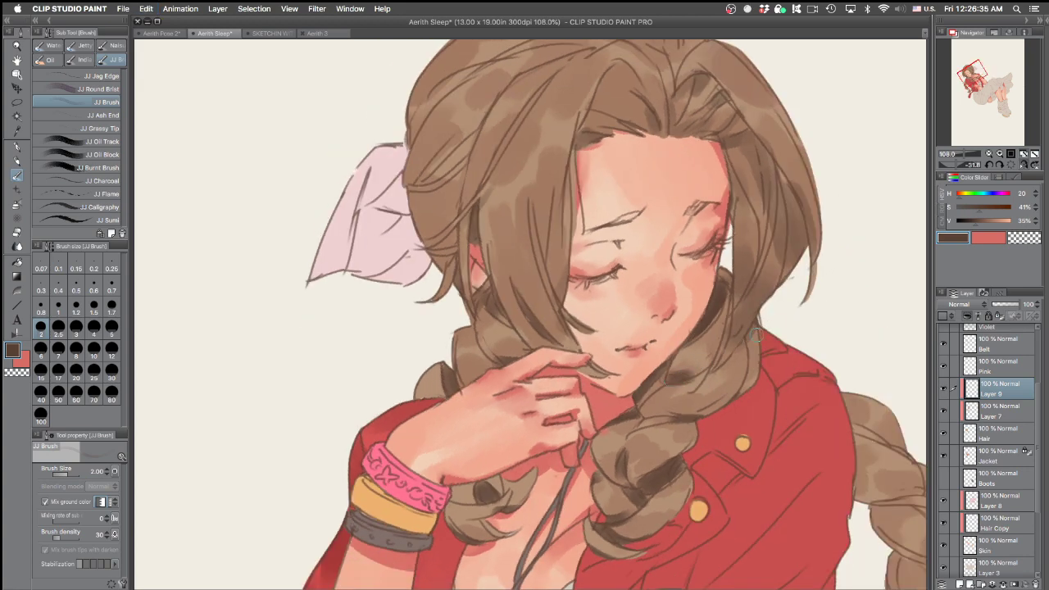
{"action": "key", "text": "c"}
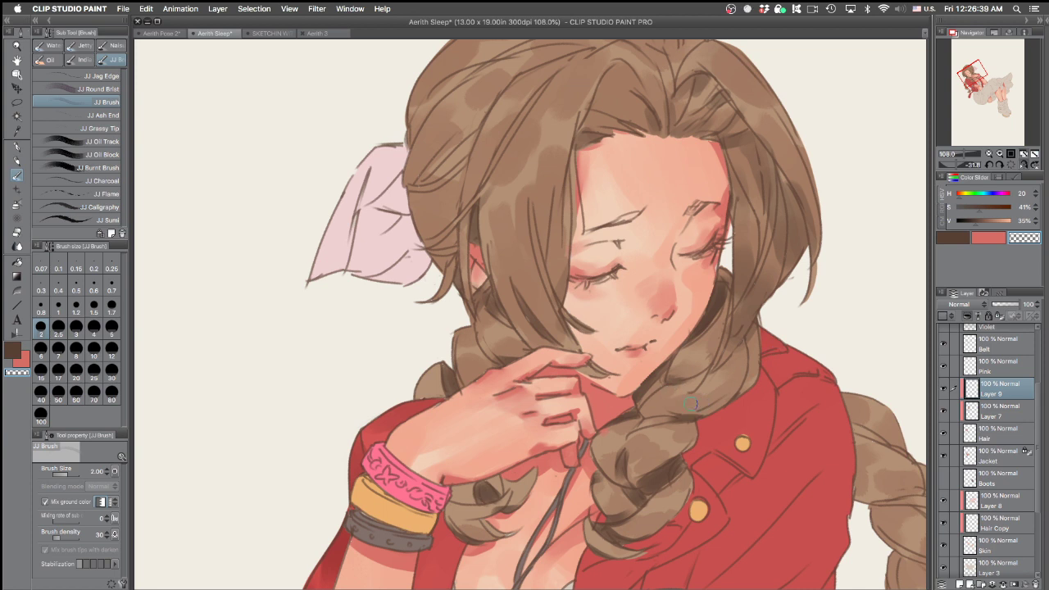
{"action": "key", "text": "c"}
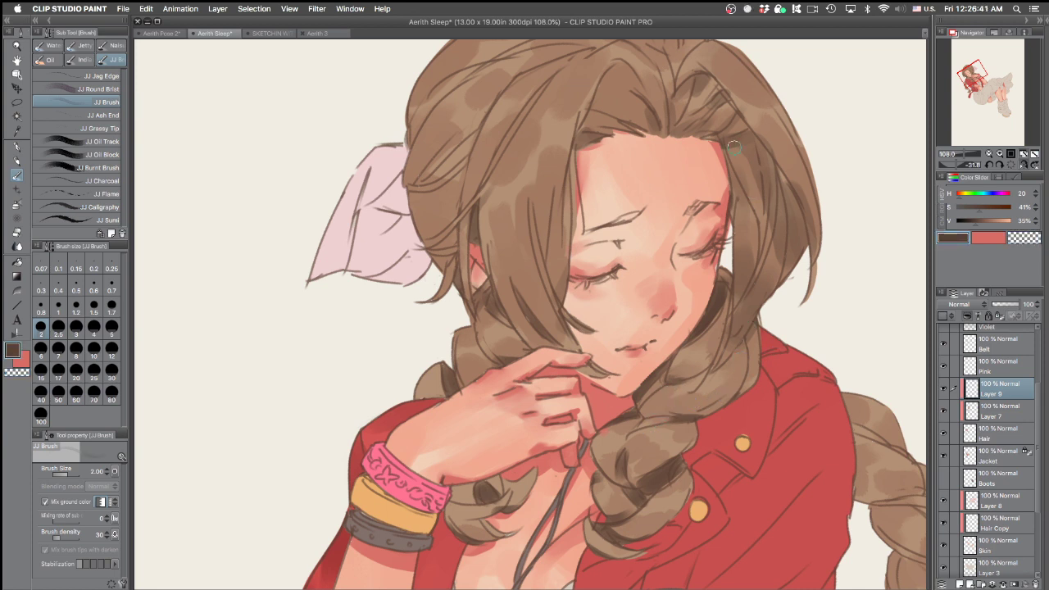
Paint dark brown shadow strokes down the loose side bangs beside the forehead, testing transparent-colour trims on them
{"action": "left_click_drag", "start_coordinate": [754, 158], "coordinate": [766, 199]}
{"action": "mouse_move", "coordinate": [747, 131]}
{"action": "left_mouse_down"}
{"action": "mouse_move", "coordinate": [774, 203]}
{"action": "mouse_move", "coordinate": [760, 152]}
{"action": "mouse_move", "coordinate": [777, 249]}
{"action": "mouse_move", "coordinate": [776, 169]}
{"action": "mouse_move", "coordinate": [790, 215]}
{"action": "left_mouse_up"}
{"action": "key", "text": "super+z"}
{"action": "left_click_drag", "start_coordinate": [774, 162], "coordinate": [803, 243]}
{"action": "key", "text": "c"}
{"action": "left_click_drag", "start_coordinate": [756, 172], "coordinate": [769, 220]}
{"action": "left_click_drag", "start_coordinate": [738, 146], "coordinate": [774, 200]}
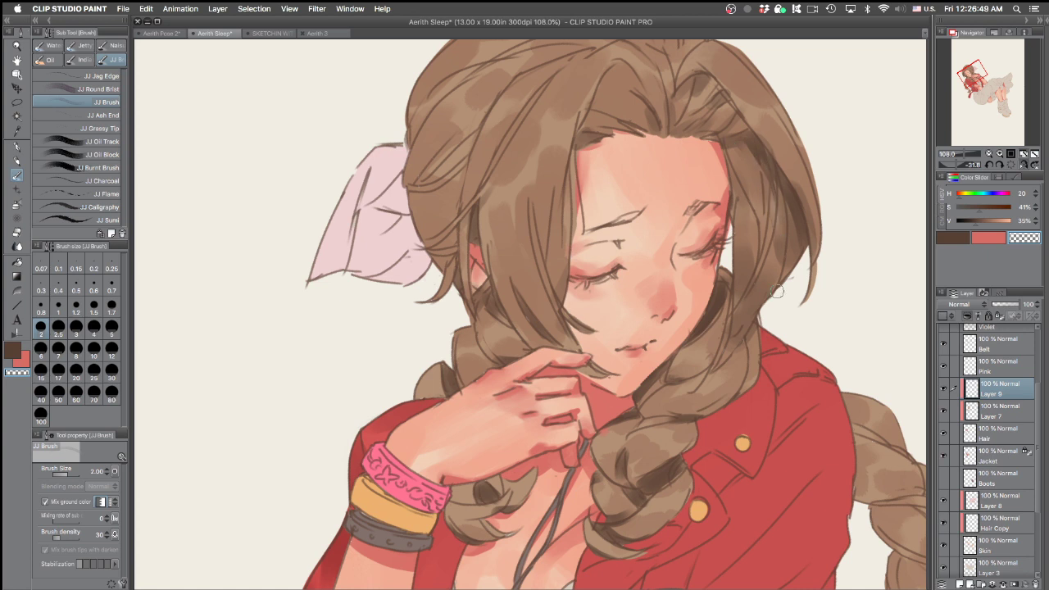
{"action": "key", "text": "super+z"}
{"action": "key", "text": "super+z"}
{"action": "key", "text": "super+z"}
{"action": "key", "text": "c"}
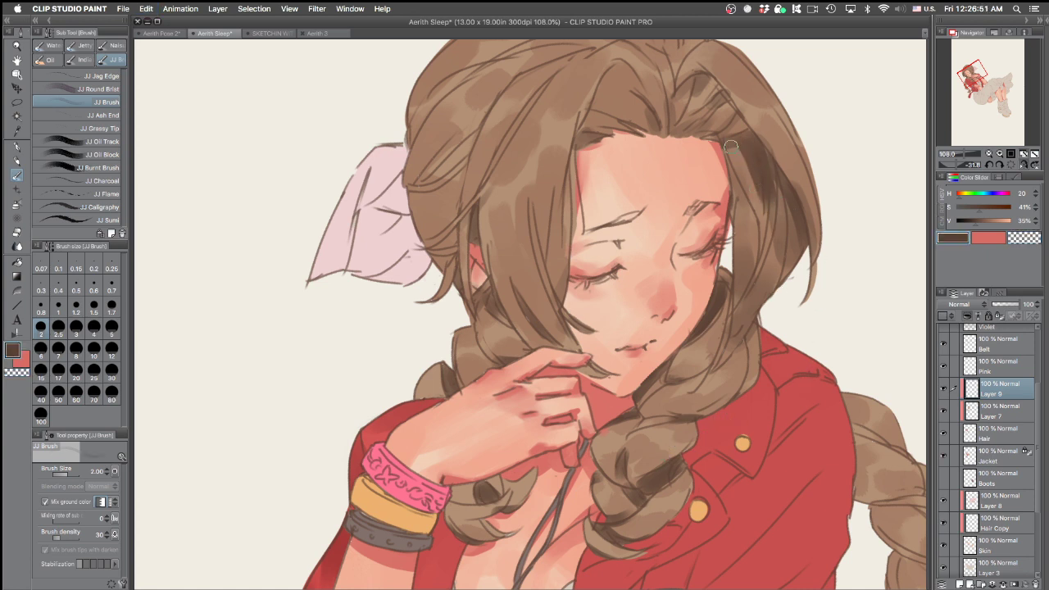
Shade the inner edge of the side bangs next to the temple, alternating dark brown and transparent colour
{"action": "key", "text": "c"}
{"action": "mouse_move", "coordinate": [726, 144]}
{"action": "left_mouse_down"}
{"action": "mouse_move", "coordinate": [737, 148]}
{"action": "mouse_move", "coordinate": [743, 218]}
{"action": "left_mouse_up"}
{"action": "key", "text": "c"}
{"action": "key", "text": "super+z"}
{"action": "key", "text": "super+z"}
{"action": "left_click_drag", "start_coordinate": [726, 146], "coordinate": [738, 218]}
{"action": "left_click_drag", "start_coordinate": [730, 177], "coordinate": [759, 222]}
{"action": "key", "text": "c"}
{"action": "key", "text": "c"}
{"action": "key", "text": "c"}
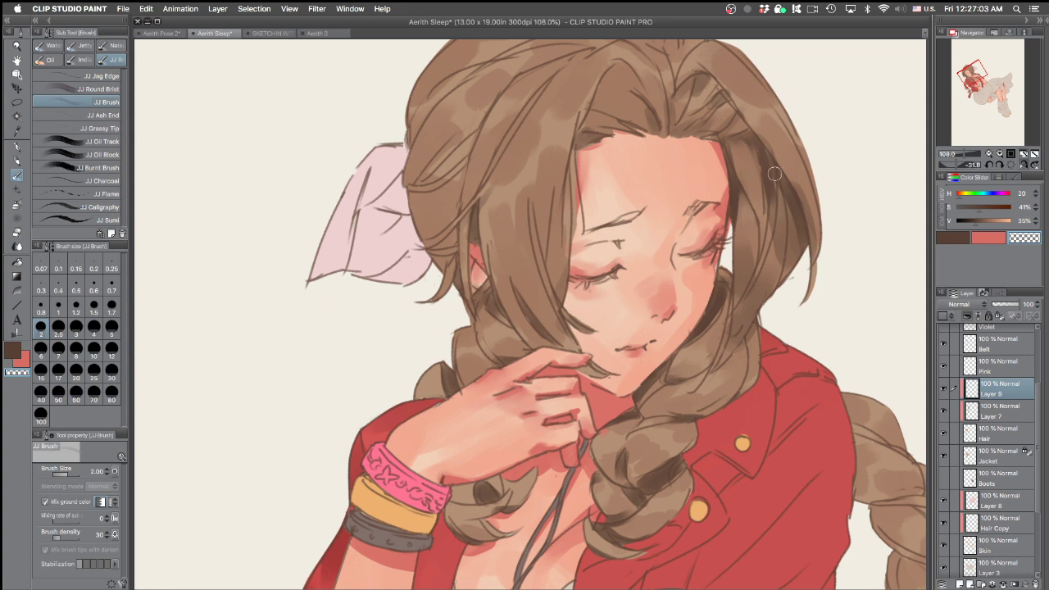
{"action": "key", "text": "super+z"}
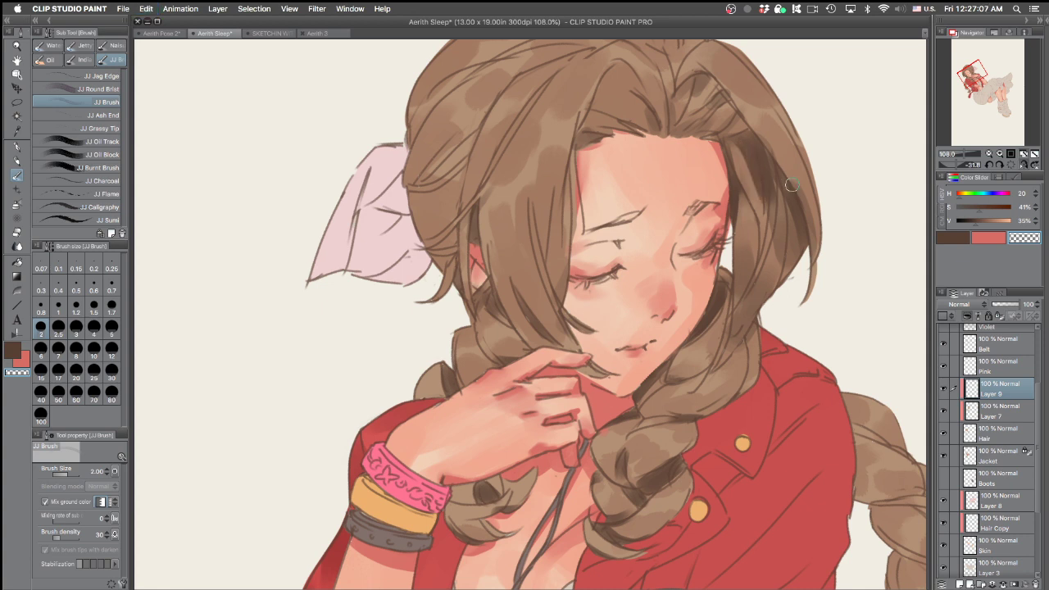
Set the brush size to 2.5, rework the bangs' inner edge, and sample the mid-brown from the shaded strand
{"action": "key", "text": "bracketright"}
{"action": "key", "text": "bracketright"}
{"action": "key", "text": "bracketright"}
{"action": "key", "text": "bracketleft"}
{"action": "key", "text": "bracketleft"}
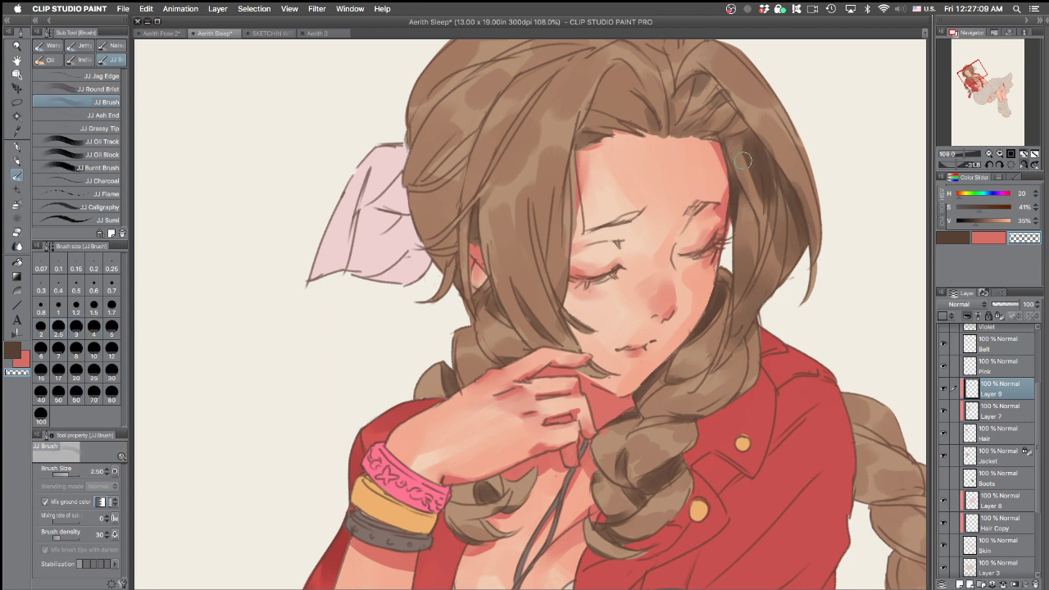
{"action": "key", "text": "c"}
{"action": "left_click_drag", "start_coordinate": [741, 144], "coordinate": [735, 213]}
{"action": "key", "text": "c"}
{"action": "left_click", "coordinate": [742, 161], "text": "alt"}
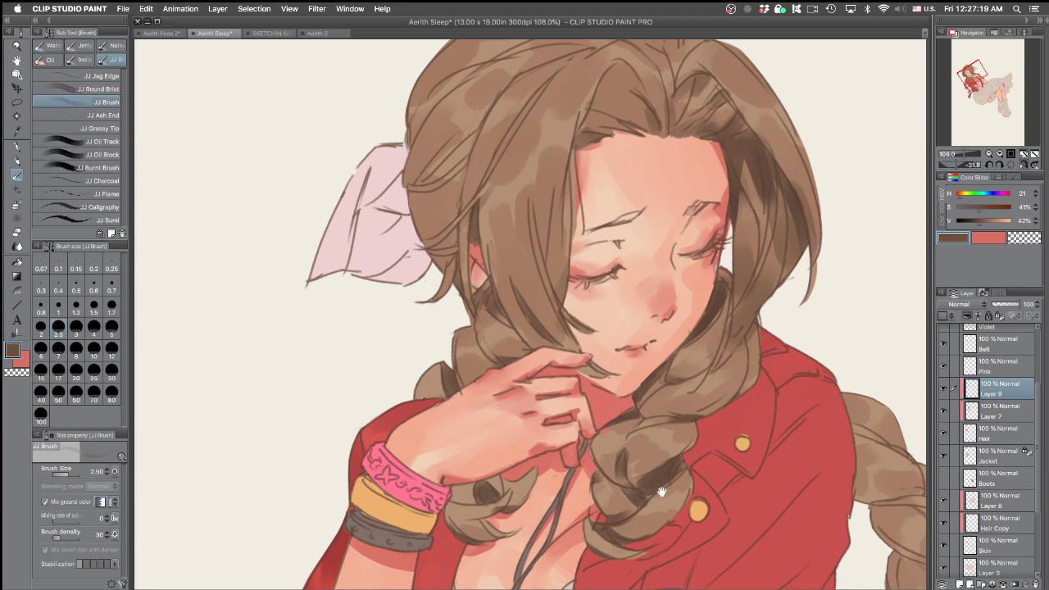
Paint a mid-brown shadow across the gathered hair at the back of the head above the ribbon
{"action": "scroll", "coordinate": [631, 365], "scroll_direction": "up", "scroll_amount": 3}
{"action": "key", "text": "super+z"}
{"action": "key", "text": "super+z"}
{"action": "mouse_move", "coordinate": [403, 259]}
{"action": "left_mouse_down"}
{"action": "mouse_move", "coordinate": [477, 206]}
{"action": "mouse_move", "coordinate": [418, 244]}
{"action": "mouse_move", "coordinate": [457, 229]}
{"action": "left_mouse_up"}
Trim and shape the new shadow at the back of the head with transparent colour
{"action": "key", "text": "c"}
{"action": "mouse_move", "coordinate": [400, 263]}
{"action": "left_mouse_down"}
{"action": "mouse_move", "coordinate": [447, 244]}
{"action": "mouse_move", "coordinate": [431, 236]}
{"action": "mouse_move", "coordinate": [437, 168]}
{"action": "left_mouse_up"}
{"action": "key", "text": "c"}
{"action": "key", "text": "c"}
{"action": "mouse_move", "coordinate": [404, 225]}
{"action": "left_mouse_down"}
{"action": "mouse_move", "coordinate": [430, 184]}
{"action": "mouse_move", "coordinate": [428, 143]}
{"action": "left_mouse_up"}
{"action": "key", "text": "c"}
{"action": "key", "text": "super+z"}
{"action": "key", "text": "c"}
{"action": "left_click_drag", "start_coordinate": [405, 213], "coordinate": [420, 172]}
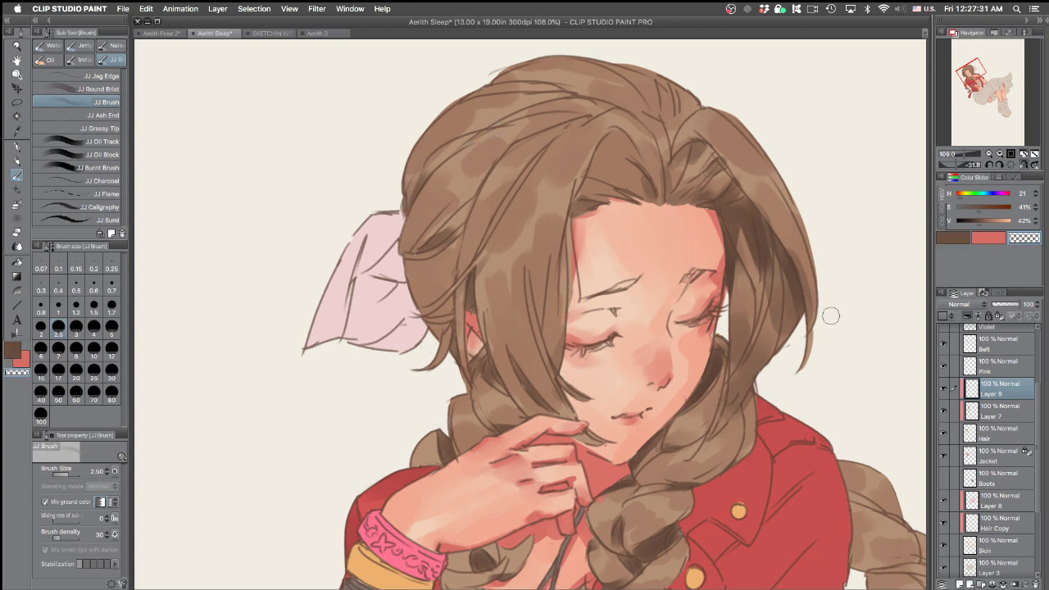
Mirror the canvas view and touch up the brown shading in the back hair between the ear and ribbon
{"action": "left_click", "coordinate": [1022, 159]}
{"action": "key", "text": "c"}
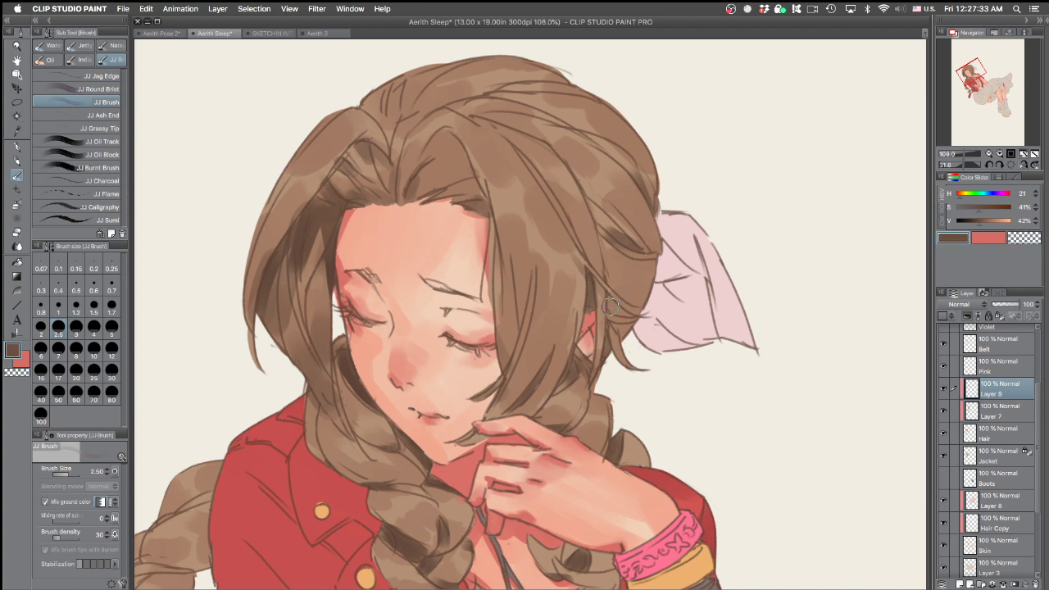
{"action": "key", "text": "c"}
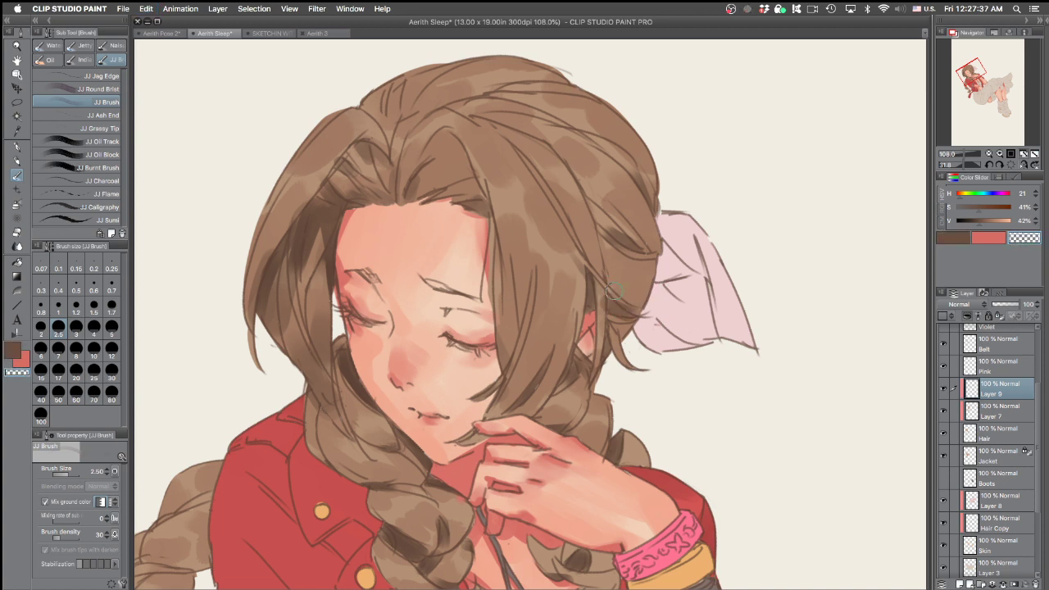
{"action": "key", "text": "c"}
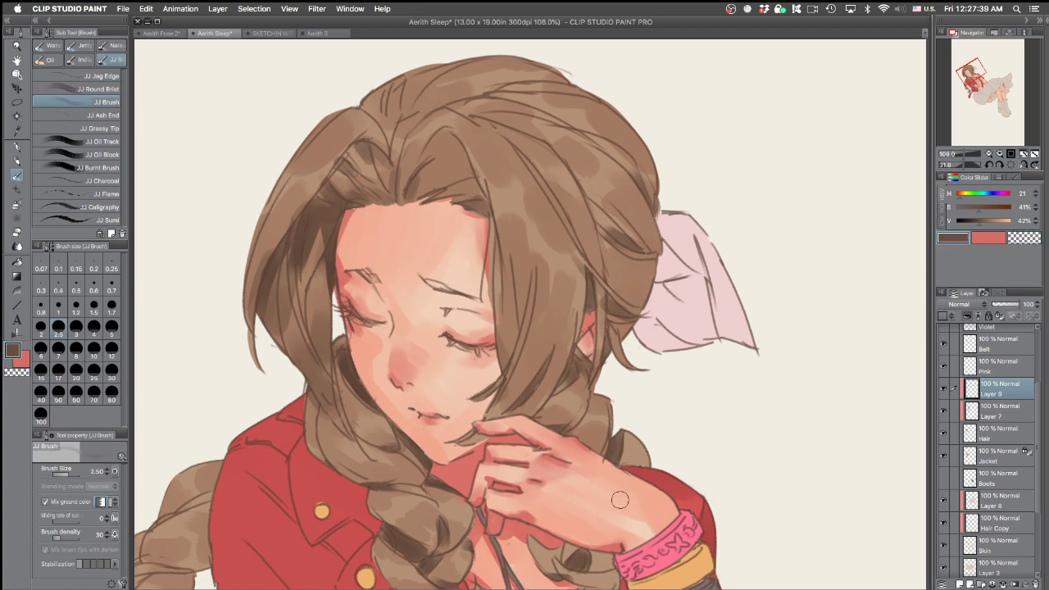
{"action": "left_click_drag", "start_coordinate": [735, 274], "coordinate": [687, 176]}
{"action": "mouse_move", "coordinate": [623, 208]}
{"action": "left_mouse_down"}
{"action": "mouse_move", "coordinate": [594, 241]}
{"action": "mouse_move", "coordinate": [558, 223]}
{"action": "left_mouse_up"}
{"action": "key", "text": "super+z"}
{"action": "key", "text": "super+z"}
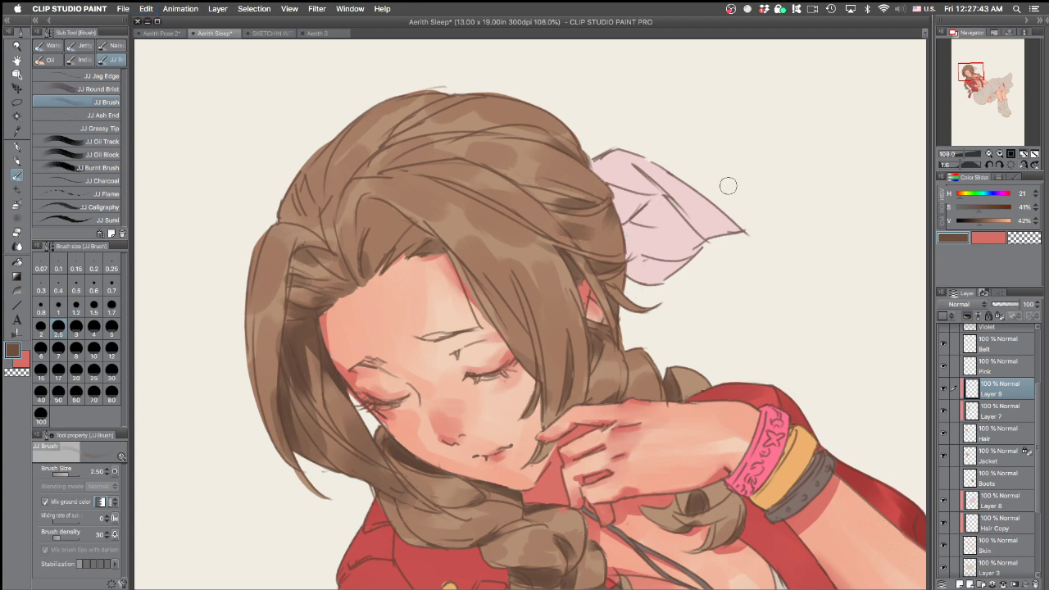
Paint a mid-brown shadow at the root of the long front bang and trim it with transparent colour
{"action": "left_click_drag", "start_coordinate": [763, 270], "coordinate": [718, 460]}
{"action": "key", "text": "c"}
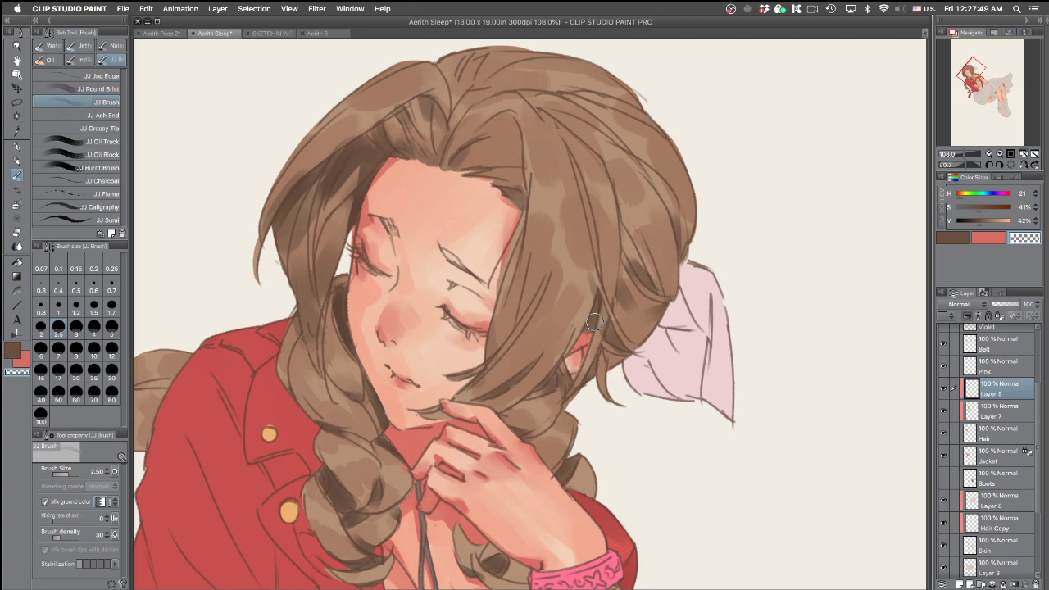
{"action": "key", "text": "c"}
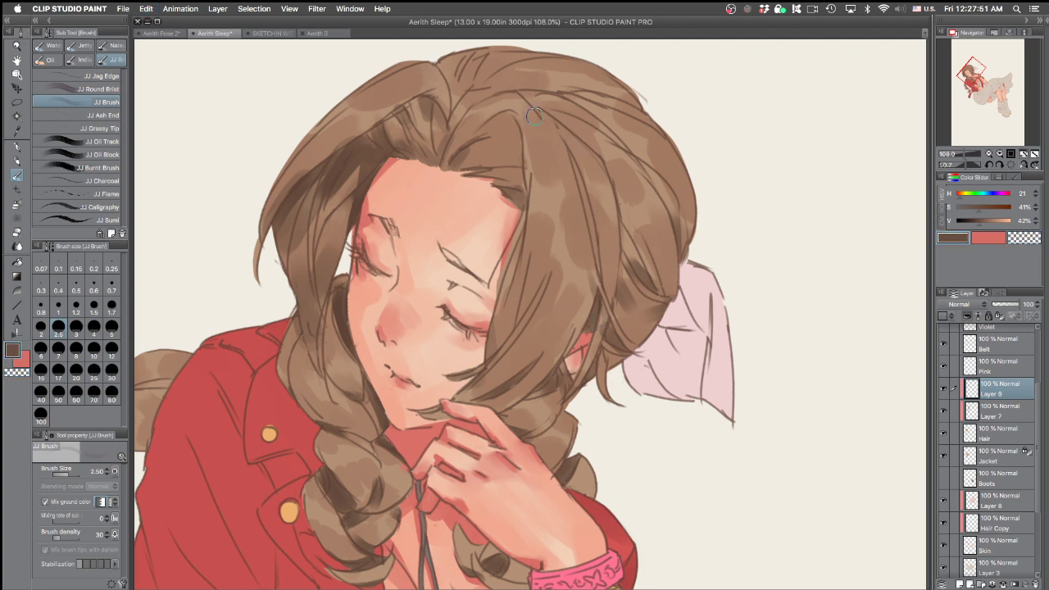
{"action": "mouse_move", "coordinate": [529, 103]}
{"action": "left_mouse_down"}
{"action": "mouse_move", "coordinate": [563, 190]}
{"action": "mouse_move", "coordinate": [545, 141]}
{"action": "left_mouse_up"}
{"action": "key", "text": "super+z"}
{"action": "key", "text": "super+z"}
{"action": "left_click_drag", "start_coordinate": [529, 103], "coordinate": [551, 149]}
{"action": "key", "text": "c"}
{"action": "left_click_drag", "start_coordinate": [526, 95], "coordinate": [523, 111]}
Add mid-brown shadow strokes to the hair strands on the crown of the head
{"action": "left_click_drag", "start_coordinate": [590, 179], "coordinate": [369, 229]}
{"action": "left_click_drag", "start_coordinate": [709, 221], "coordinate": [662, 171]}
{"action": "key", "text": "c"}
{"action": "mouse_move", "coordinate": [340, 302]}
{"action": "left_mouse_down"}
{"action": "mouse_move", "coordinate": [387, 255]}
{"action": "mouse_move", "coordinate": [371, 268]}
{"action": "left_mouse_up"}
{"action": "key", "text": "super+z"}
{"action": "key", "text": "super+z"}
{"action": "mouse_move", "coordinate": [332, 320]}
{"action": "left_mouse_down"}
{"action": "mouse_move", "coordinate": [370, 269]}
{"action": "mouse_move", "coordinate": [363, 280]}
{"action": "left_mouse_up"}
{"action": "key", "text": "c"}
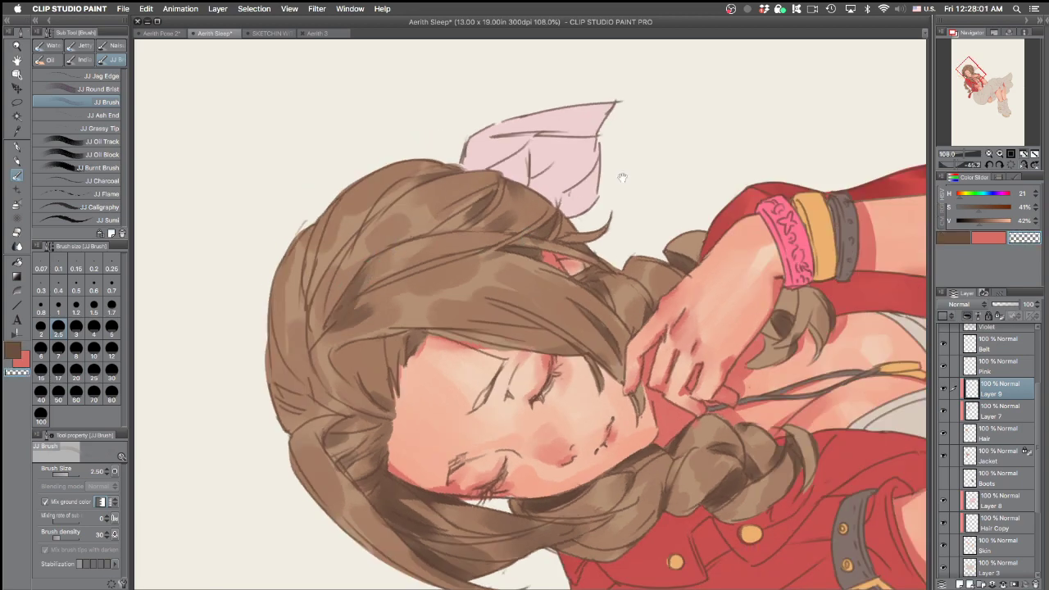
Refine the shading down the back of the hair with brown and transparent colour, ending on brown
{"action": "left_click_drag", "start_coordinate": [577, 177], "coordinate": [644, 403]}
{"action": "key", "text": "c"}
{"action": "mouse_move", "coordinate": [669, 192]}
{"action": "left_mouse_down"}
{"action": "mouse_move", "coordinate": [692, 243]}
{"action": "mouse_move", "coordinate": [674, 193]}
{"action": "mouse_move", "coordinate": [688, 272]}
{"action": "mouse_move", "coordinate": [668, 191]}
{"action": "mouse_move", "coordinate": [693, 246]}
{"action": "left_mouse_up"}
{"action": "key", "text": "super+z"}
{"action": "key", "text": "super+z"}
{"action": "key", "text": "c"}
{"action": "left_click_drag", "start_coordinate": [675, 177], "coordinate": [675, 213]}
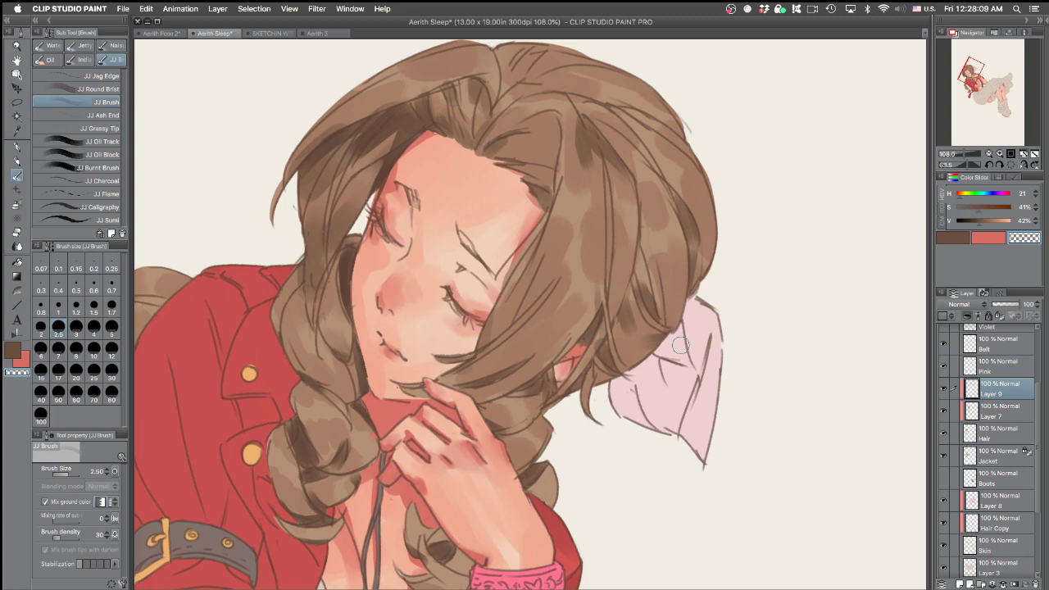
{"action": "left_click_drag", "start_coordinate": [667, 397], "coordinate": [570, 241]}
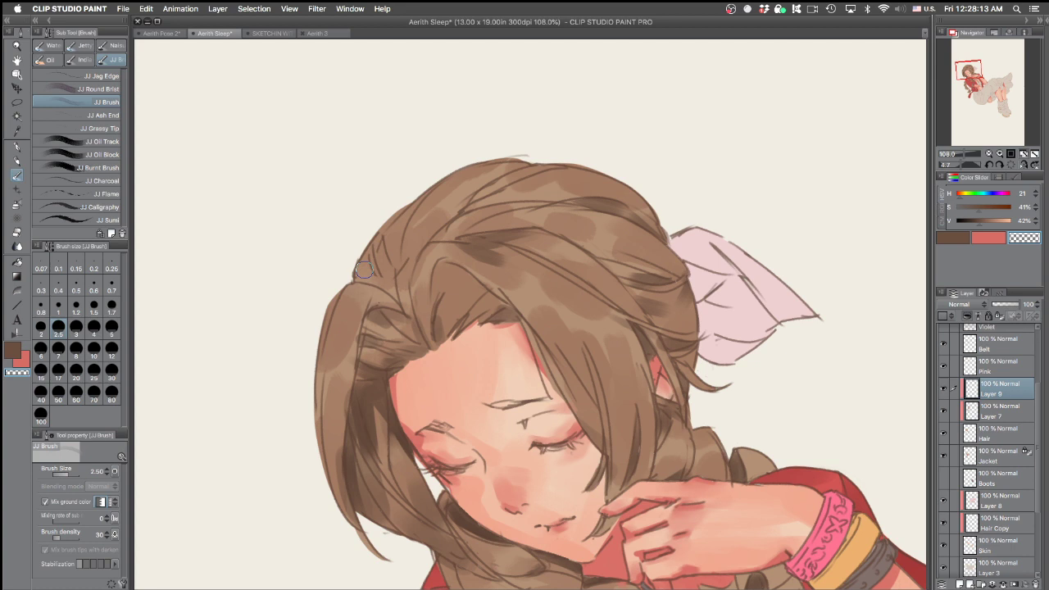
{"action": "key", "text": "c"}
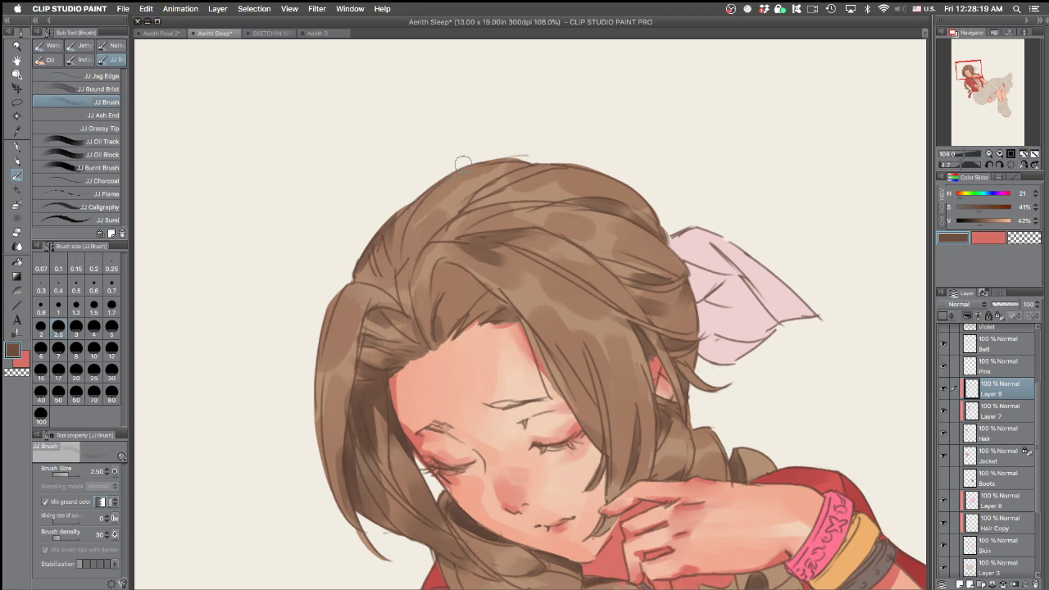
{"action": "left_click_drag", "start_coordinate": [486, 192], "coordinate": [561, 163]}
{"action": "key", "text": "super+z"}
{"action": "key", "text": "super+z"}
Set the brush size to 2 and paint mid-brown shadow strands along the top and back of the crown
{"action": "left_click_drag", "start_coordinate": [653, 233], "coordinate": [549, 450]}
{"action": "left_click_drag", "start_coordinate": [650, 292], "coordinate": [654, 348]}
{"action": "key", "text": "super+z"}
{"action": "key", "text": "bracketleft"}
{"action": "key", "text": "bracketleft"}
{"action": "key", "text": "bracketleft"}
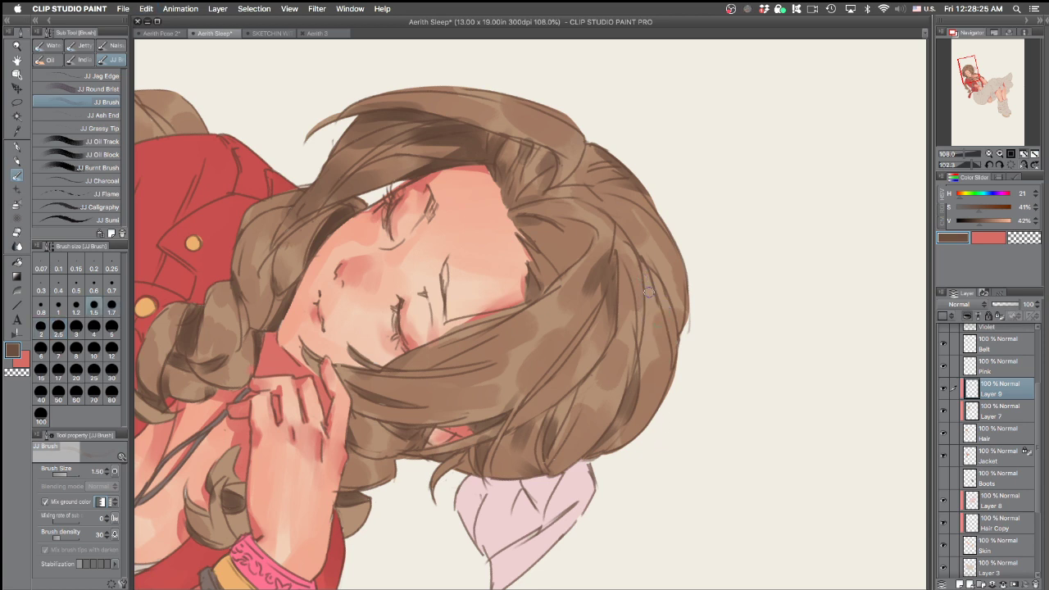
{"action": "left_click_drag", "start_coordinate": [640, 279], "coordinate": [664, 367]}
{"action": "key", "text": "ctrl+z"}
{"action": "key", "text": "bracketright"}
{"action": "key", "text": "bracketright"}
{"action": "left_click_drag", "start_coordinate": [644, 289], "coordinate": [670, 385]}
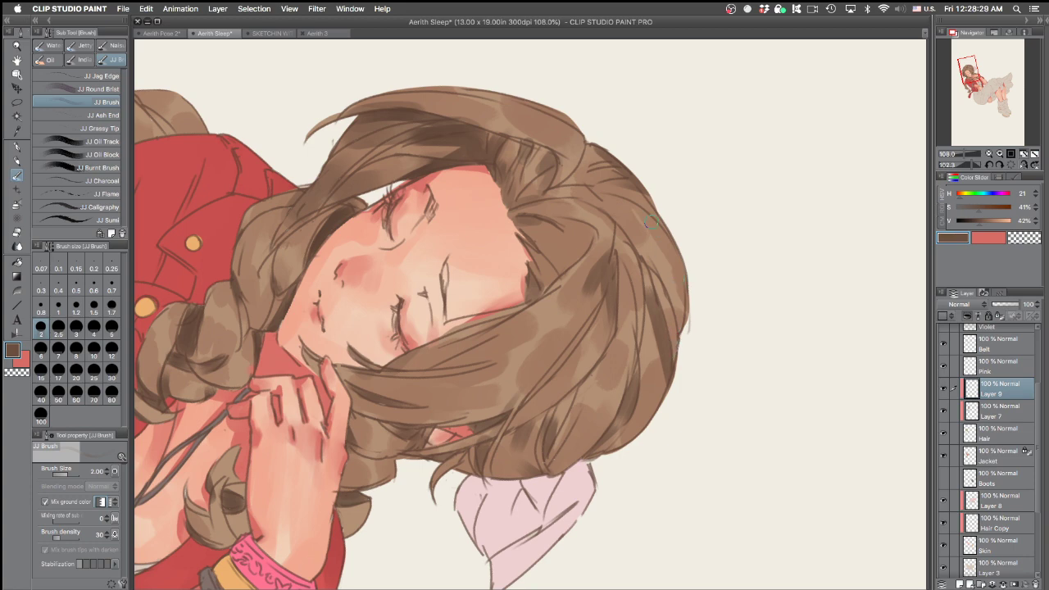
{"action": "left_click_drag", "start_coordinate": [650, 214], "coordinate": [681, 265]}
Switch to the Blend tool and soften the shadow on the crown's upper strands
{"action": "mouse_move", "coordinate": [706, 377]}
{"action": "left_mouse_down"}
{"action": "mouse_move", "coordinate": [490, 153]}
{"action": "mouse_move", "coordinate": [430, 209]}
{"action": "left_mouse_up"}
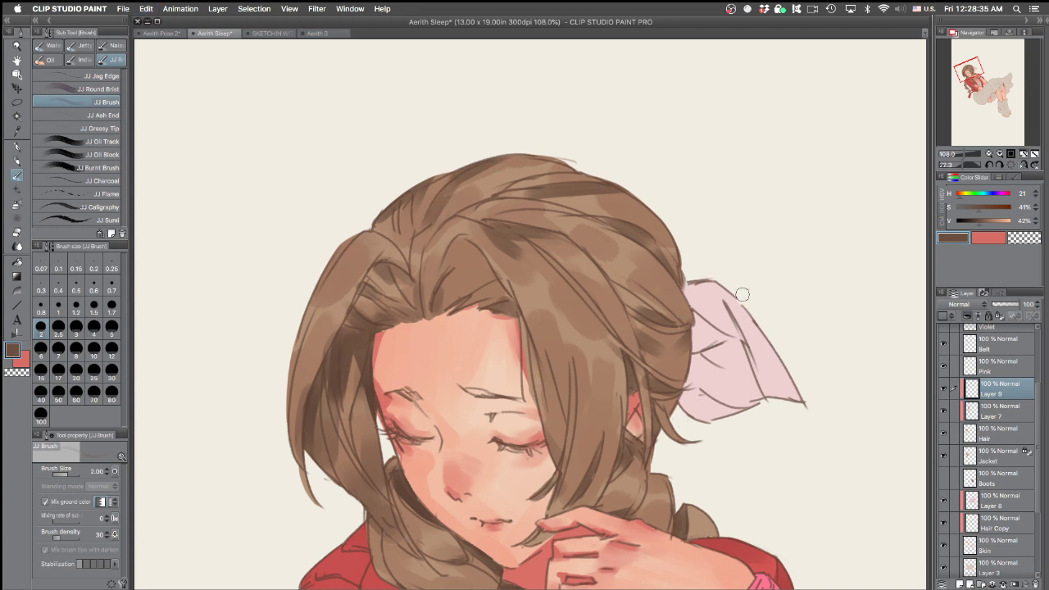
{"action": "key", "text": "j"}
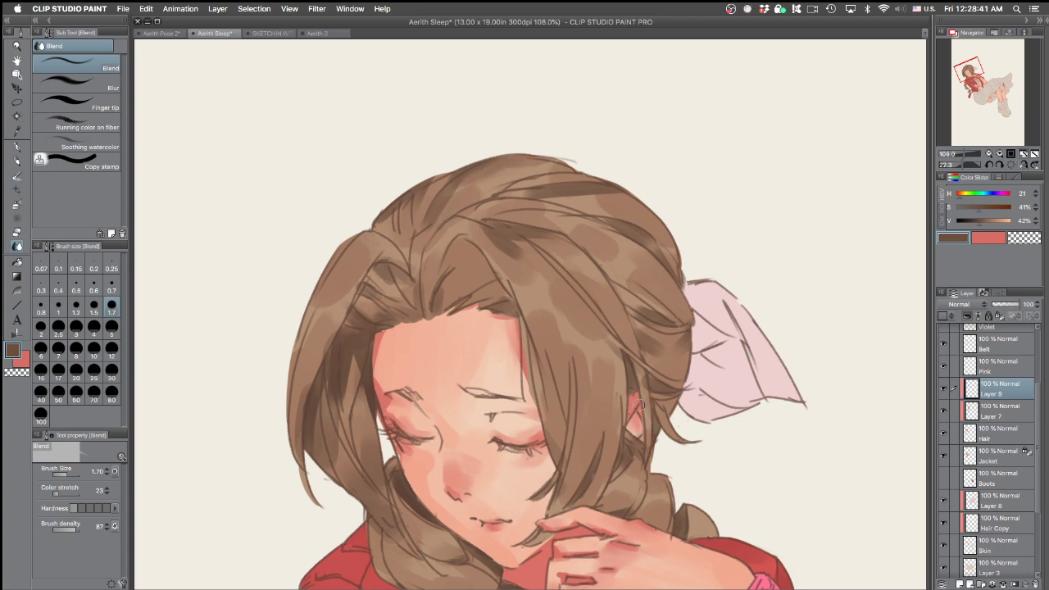
{"action": "mouse_move", "coordinate": [607, 191]}
{"action": "left_mouse_down"}
{"action": "mouse_move", "coordinate": [631, 189]}
{"action": "mouse_move", "coordinate": [542, 207]}
{"action": "left_mouse_up"}
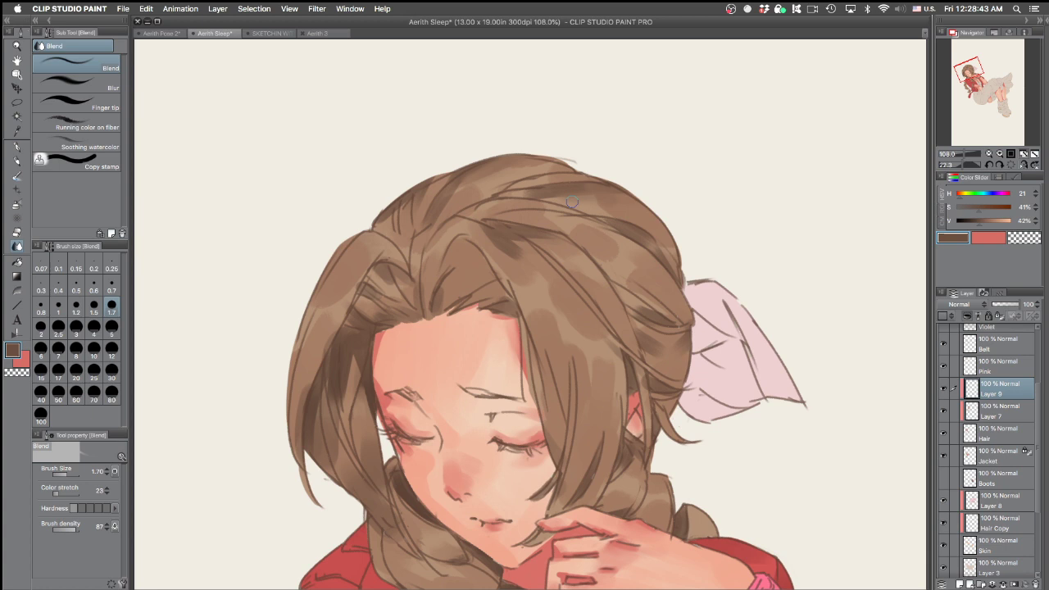
{"action": "key", "text": "b"}
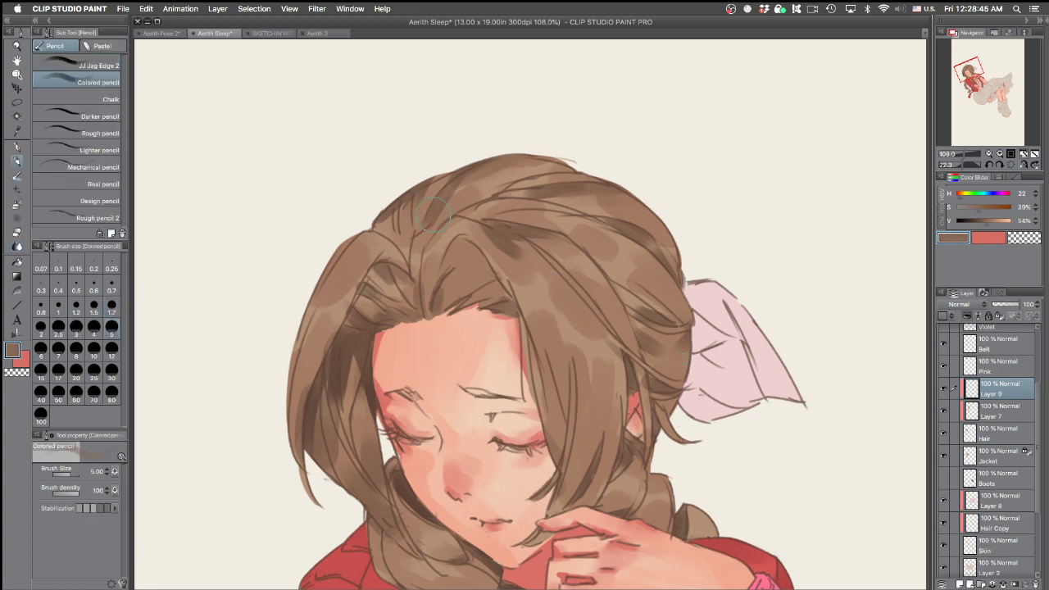
{"action": "key", "text": "p"}
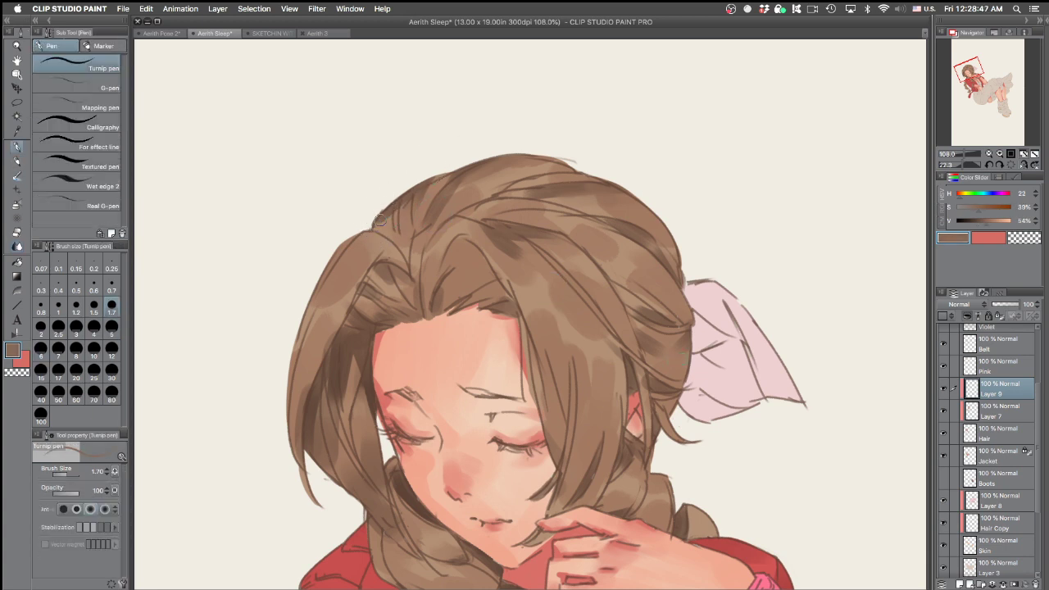
{"action": "left_click_drag", "start_coordinate": [380, 222], "coordinate": [374, 234]}
{"action": "key", "text": "super+z"}
{"action": "mouse_move", "coordinate": [752, 227]}
{"action": "left_mouse_down"}
{"action": "mouse_move", "coordinate": [618, 497]}
{"action": "mouse_move", "coordinate": [596, 507]}
{"action": "left_mouse_up"}
{"action": "mouse_move", "coordinate": [613, 237]}
{"action": "left_mouse_down"}
{"action": "mouse_move", "coordinate": [602, 302]}
{"action": "mouse_move", "coordinate": [609, 263]}
{"action": "left_mouse_up"}
{"action": "key", "text": "super+z"}
Flip the canvas view horizontally and touch up the long front lock with brown Turnip pen strokes
{"action": "left_click", "coordinate": [1024, 165]}
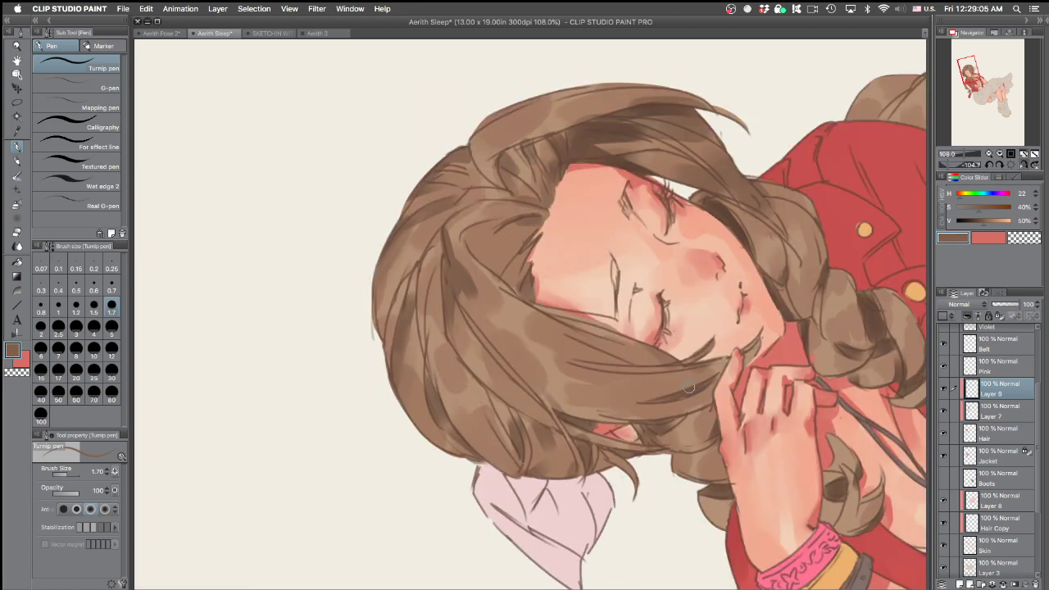
{"action": "mouse_move", "coordinate": [625, 162]}
{"action": "left_mouse_down"}
{"action": "mouse_move", "coordinate": [549, 123]}
{"action": "mouse_move", "coordinate": [566, 263]}
{"action": "left_mouse_up"}
{"action": "left_click_drag", "start_coordinate": [619, 211], "coordinate": [556, 235]}
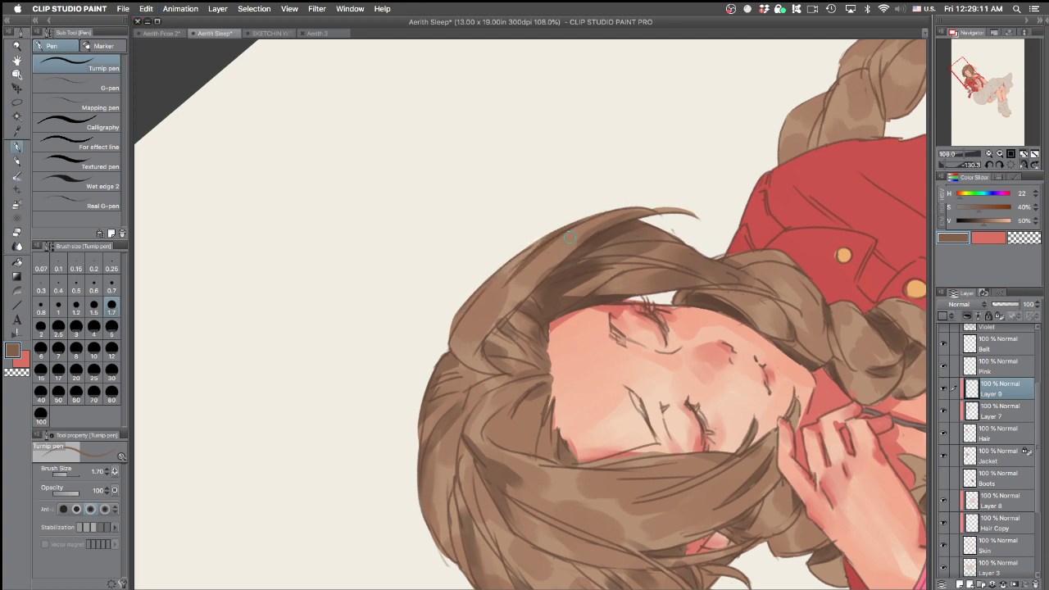
{"action": "mouse_move", "coordinate": [627, 214]}
{"action": "left_mouse_down"}
{"action": "mouse_move", "coordinate": [696, 299]}
{"action": "mouse_move", "coordinate": [588, 499]}
{"action": "left_mouse_up"}
{"action": "key", "text": "super+z"}
{"action": "key", "text": "p"}
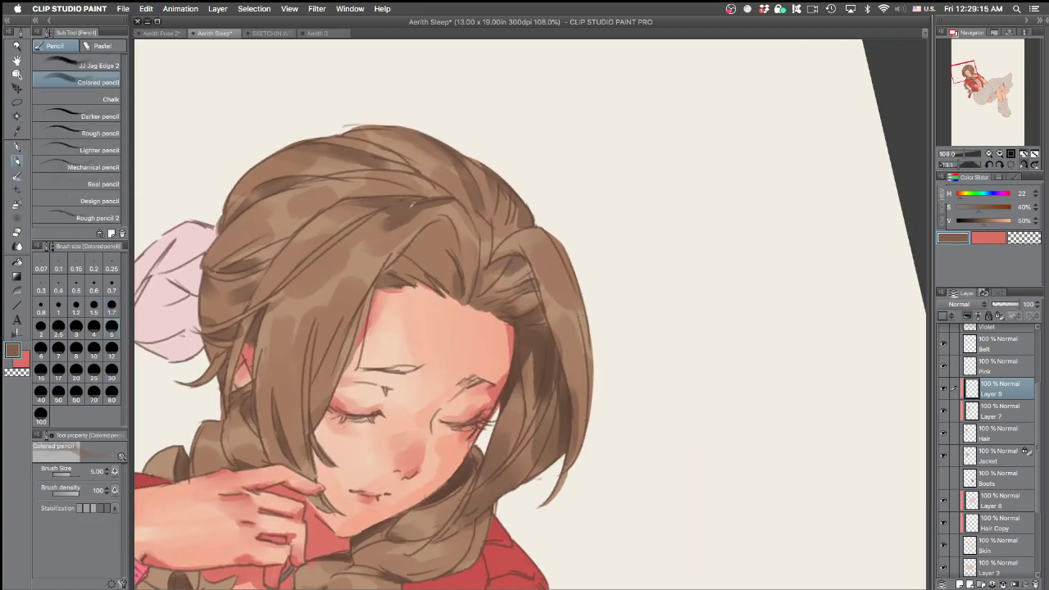
{"action": "key", "text": "b"}
{"action": "key", "text": "period"}
{"action": "key", "text": "period"}
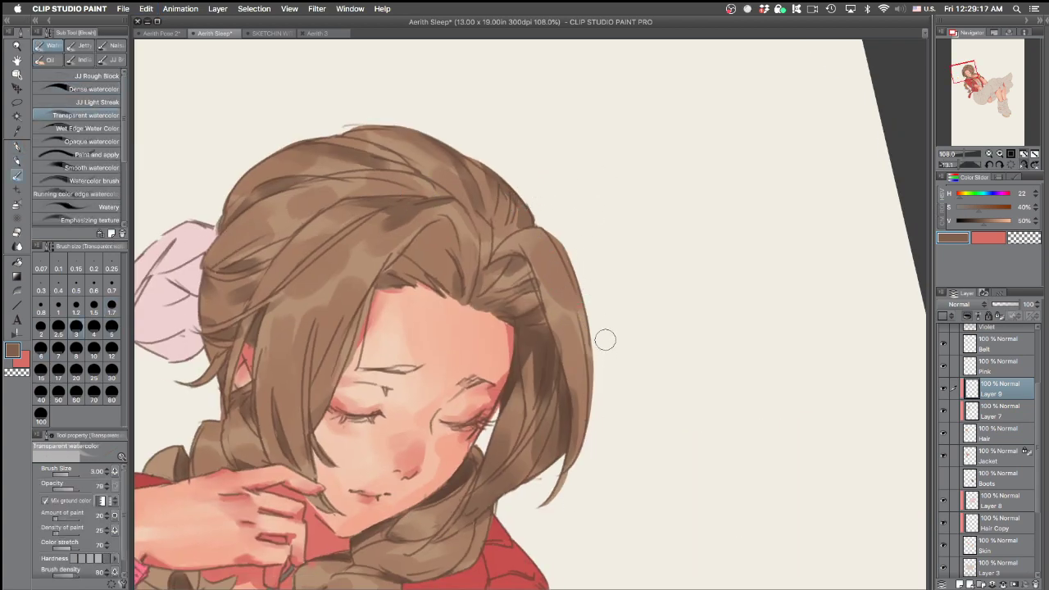
{"action": "key", "text": "super+z"}
{"action": "key", "text": "b"}
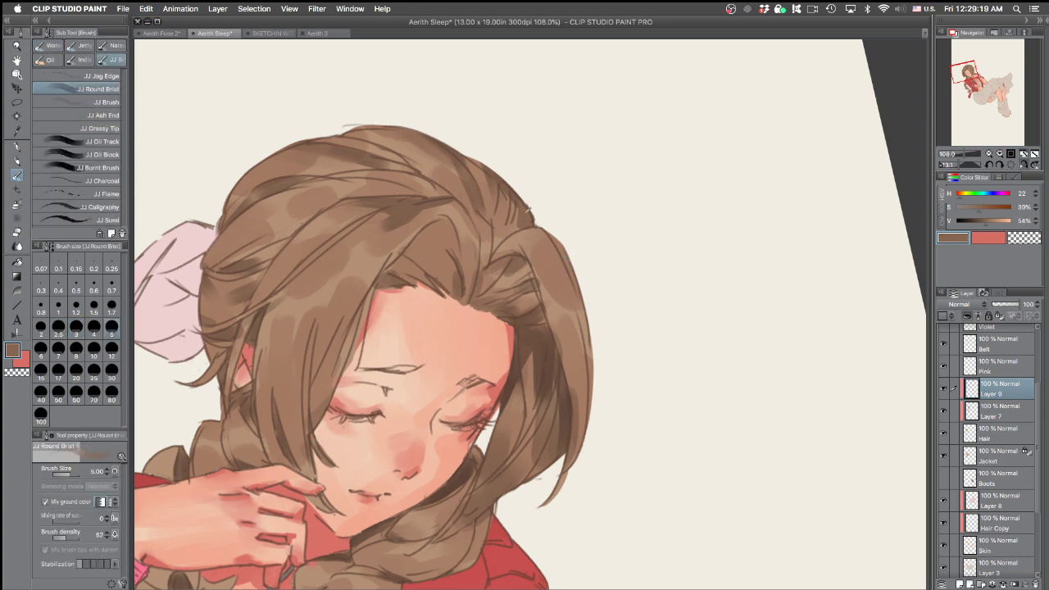
{"action": "key", "text": "p"}
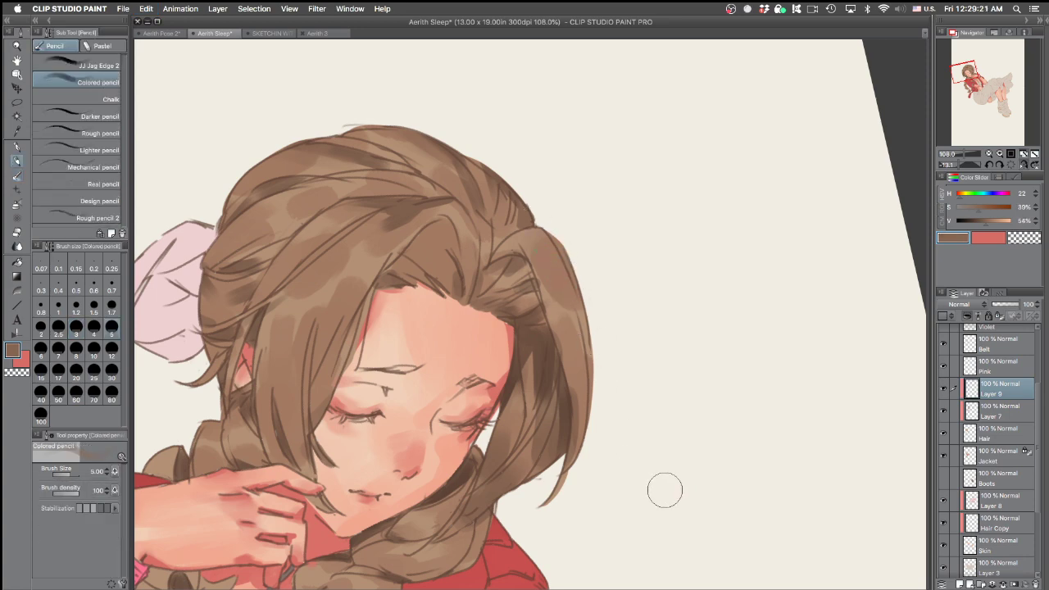
{"action": "key", "text": "b"}
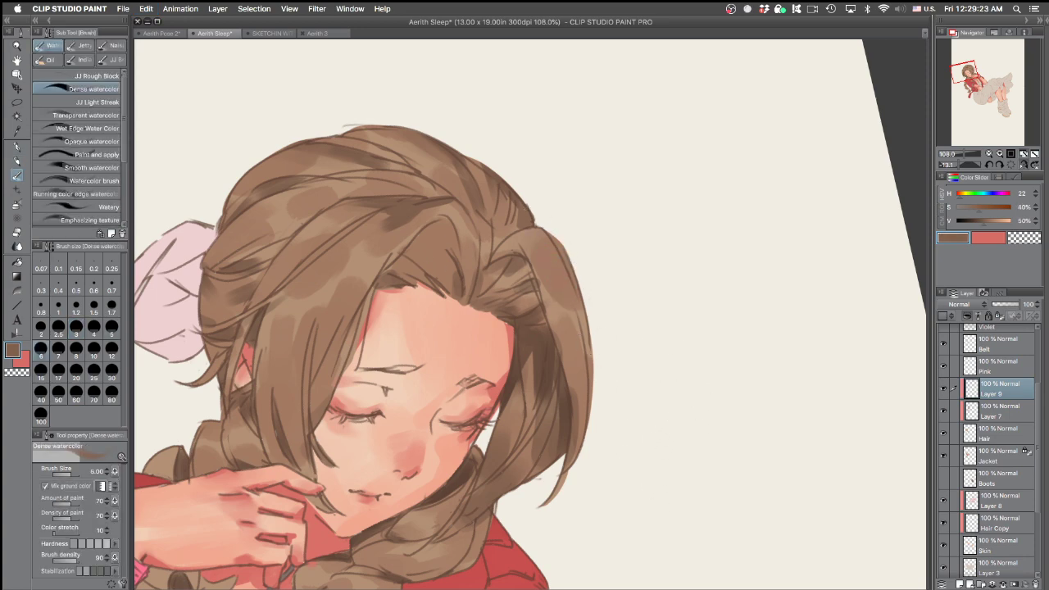
{"action": "left_click_drag", "start_coordinate": [721, 292], "coordinate": [609, 163]}
Pick a dark brown from the hair and paint shadow on the long front lock with the JJ Round Brist brush
{"action": "key", "text": "b"}
{"action": "left_click_drag", "start_coordinate": [763, 385], "coordinate": [683, 209]}
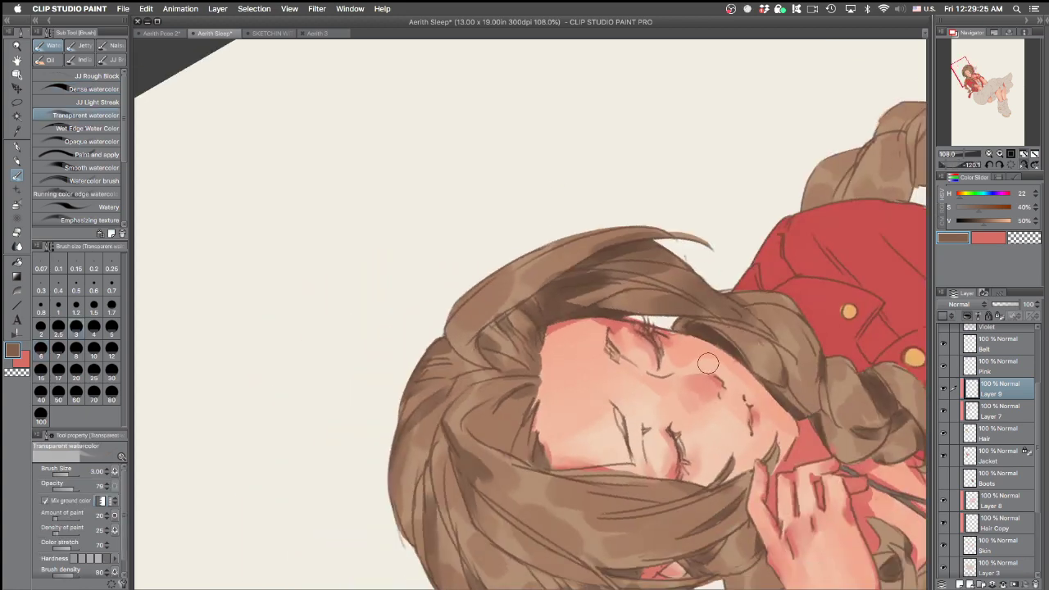
{"action": "key", "text": "b"}
{"action": "left_click", "coordinate": [566, 287], "text": "alt"}
{"action": "left_click_drag", "start_coordinate": [456, 309], "coordinate": [526, 266]}
{"action": "mouse_move", "coordinate": [743, 200]}
{"action": "left_mouse_down"}
{"action": "mouse_move", "coordinate": [647, 336]}
{"action": "mouse_move", "coordinate": [572, 385]}
{"action": "left_mouse_up"}
{"action": "left_click_drag", "start_coordinate": [563, 290], "coordinate": [548, 419]}
{"action": "key", "text": "super+z"}
Reduce the brush size to 2.5 and paint dark brown shadow strands on the side of the head above the ear
{"action": "key", "text": "bracketleft"}
{"action": "key", "text": "bracketleft"}
{"action": "key", "text": "bracketleft"}
{"action": "mouse_move", "coordinate": [711, 309]}
{"action": "left_mouse_down"}
{"action": "mouse_move", "coordinate": [708, 213]}
{"action": "mouse_move", "coordinate": [626, 182]}
{"action": "left_mouse_up"}
{"action": "left_click_drag", "start_coordinate": [269, 414], "coordinate": [293, 339]}
{"action": "key", "text": "super+z"}
{"action": "left_click_drag", "start_coordinate": [269, 411], "coordinate": [296, 328]}
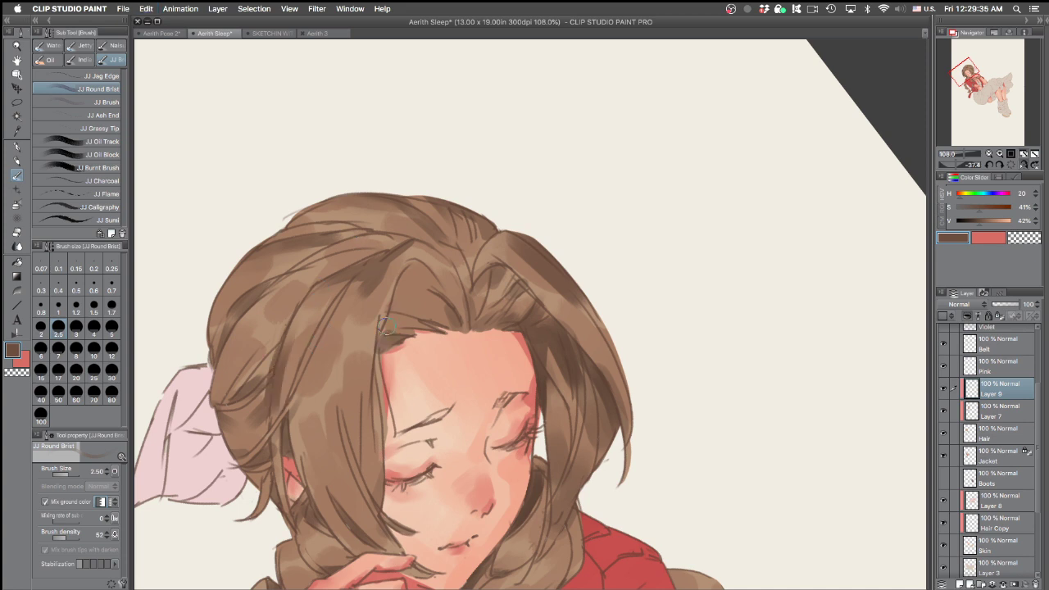
Undo the last side shadows and refine the hair in front of the ear using transparent colour, returning to brown
{"action": "key", "text": "super+z"}
{"action": "mouse_move", "coordinate": [303, 431]}
{"action": "left_mouse_down"}
{"action": "mouse_move", "coordinate": [340, 449]}
{"action": "mouse_move", "coordinate": [307, 487]}
{"action": "mouse_move", "coordinate": [323, 472]}
{"action": "mouse_move", "coordinate": [306, 420]}
{"action": "mouse_move", "coordinate": [328, 533]}
{"action": "mouse_move", "coordinate": [318, 450]}
{"action": "mouse_move", "coordinate": [308, 464]}
{"action": "mouse_move", "coordinate": [316, 496]}
{"action": "left_mouse_up"}
{"action": "key", "text": "super+z"}
{"action": "key", "text": "super+z"}
{"action": "key", "text": "super+z"}
{"action": "key", "text": "c"}
{"action": "left_click_drag", "start_coordinate": [318, 434], "coordinate": [328, 483]}
{"action": "key", "text": "c"}
Darken the inner hair of the far front lock and carry the shadow down to where it meets the braid
{"action": "mouse_move", "coordinate": [551, 338]}
{"action": "left_mouse_down"}
{"action": "mouse_move", "coordinate": [574, 402]}
{"action": "mouse_move", "coordinate": [559, 370]}
{"action": "mouse_move", "coordinate": [622, 441]}
{"action": "mouse_move", "coordinate": [621, 460]}
{"action": "mouse_move", "coordinate": [580, 375]}
{"action": "mouse_move", "coordinate": [605, 410]}
{"action": "mouse_move", "coordinate": [608, 468]}
{"action": "mouse_move", "coordinate": [603, 416]}
{"action": "mouse_move", "coordinate": [611, 449]}
{"action": "left_mouse_up"}
{"action": "key", "text": "super+z"}
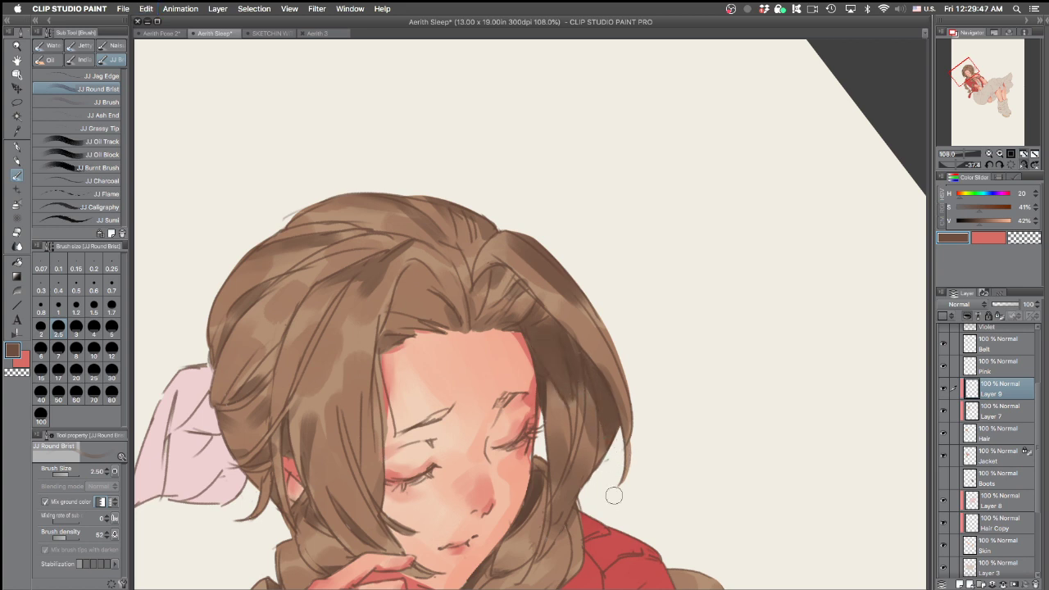
{"action": "mouse_move", "coordinate": [745, 321]}
{"action": "left_mouse_down"}
{"action": "mouse_move", "coordinate": [573, 507]}
{"action": "mouse_move", "coordinate": [705, 408]}
{"action": "mouse_move", "coordinate": [657, 164]}
{"action": "left_mouse_up"}
{"action": "left_click_drag", "start_coordinate": [681, 471], "coordinate": [566, 525]}
{"action": "left_click_drag", "start_coordinate": [620, 515], "coordinate": [648, 425]}
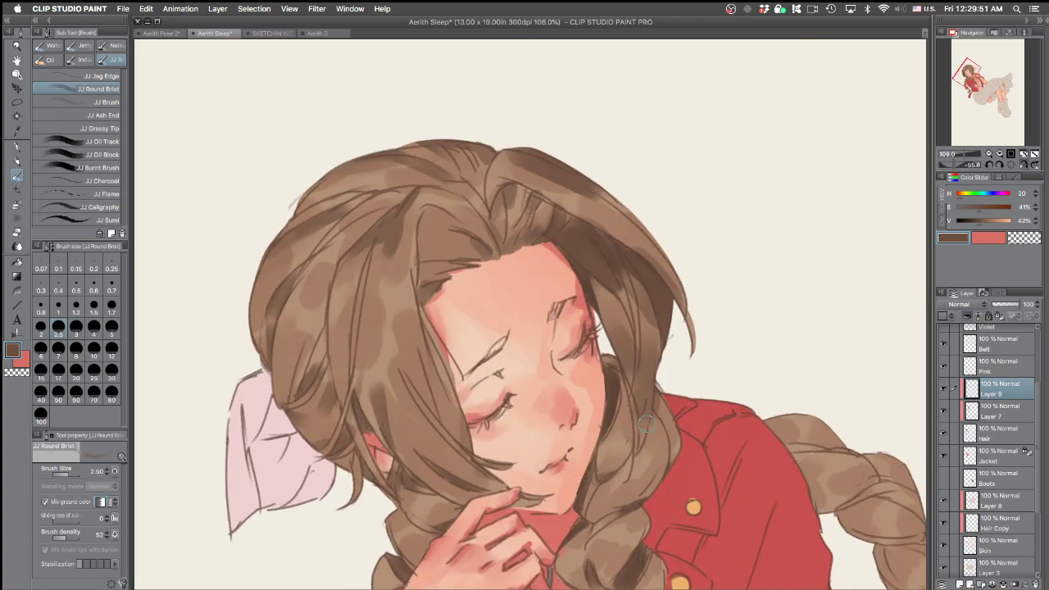
Set the brush size to 1.5 and paint thin shadow strokes in the hair behind the far cheek
{"action": "key", "text": "bracketleft"}
{"action": "key", "text": "bracketleft"}
{"action": "key", "text": "bracketleft"}
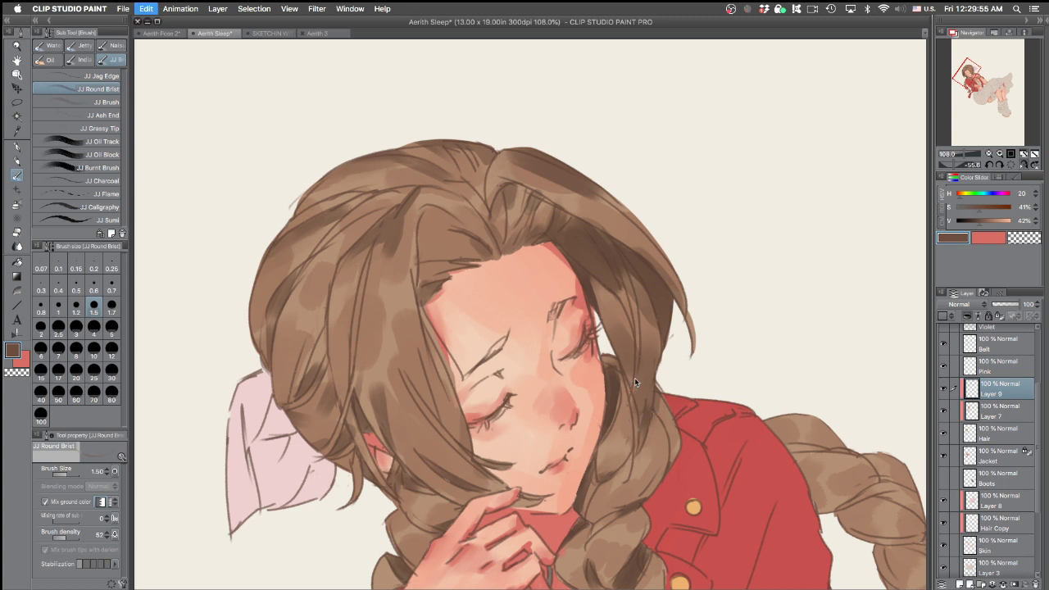
{"action": "left_click_drag", "start_coordinate": [607, 355], "coordinate": [624, 400]}
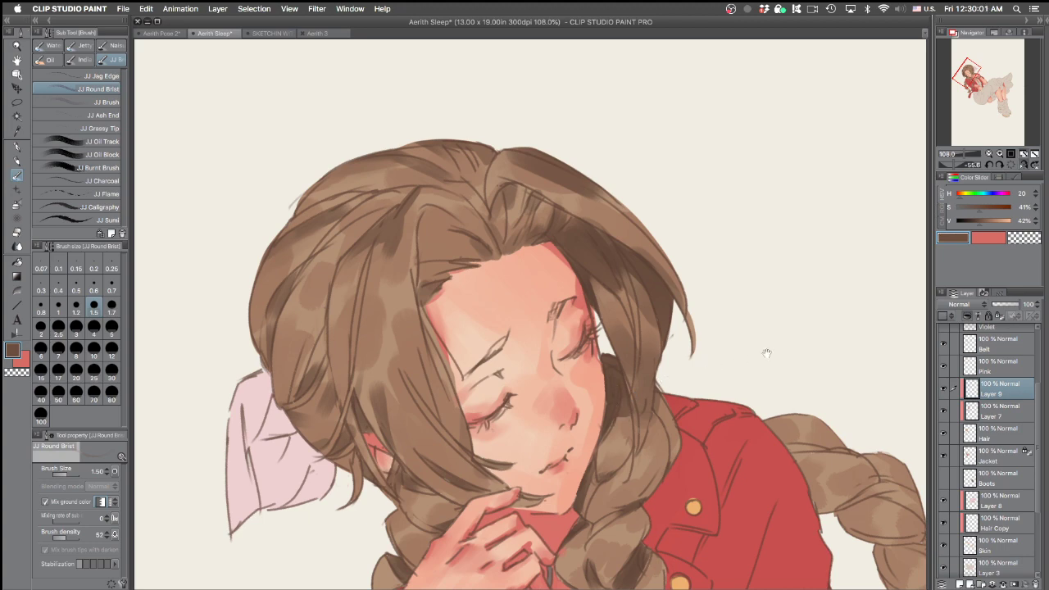
{"action": "left_click_drag", "start_coordinate": [762, 352], "coordinate": [648, 494]}
{"action": "key", "text": "super+z"}
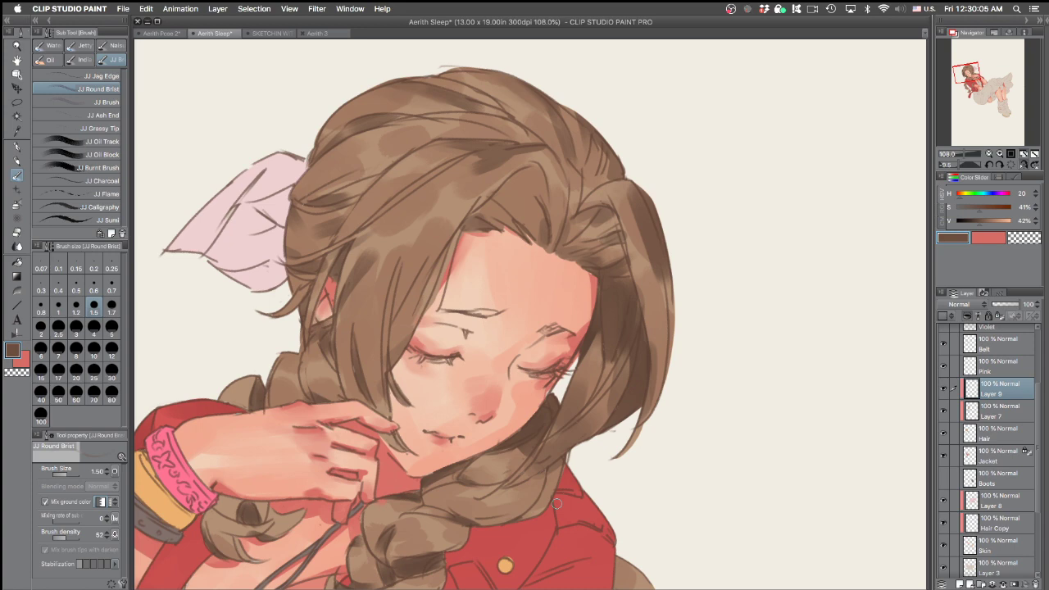
Paint thin shadow strands in the swept hair beside the parting, undoing the unwanted strokes
{"action": "mouse_move", "coordinate": [686, 268]}
{"action": "left_mouse_down"}
{"action": "mouse_move", "coordinate": [559, 178]}
{"action": "mouse_move", "coordinate": [668, 123]}
{"action": "left_mouse_up"}
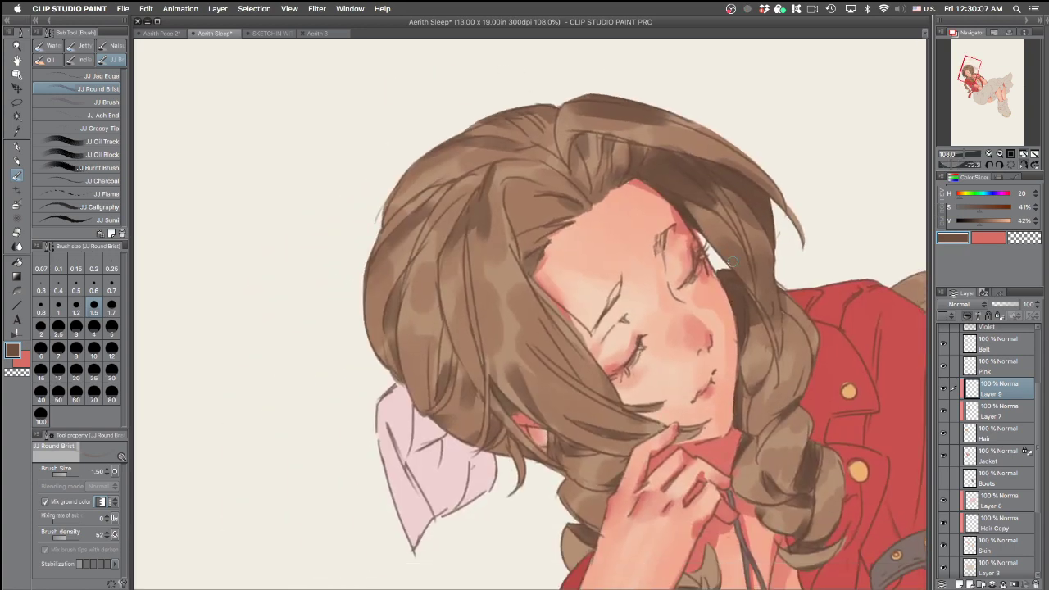
{"action": "mouse_move", "coordinate": [507, 182]}
{"action": "left_mouse_down"}
{"action": "mouse_move", "coordinate": [513, 213]}
{"action": "mouse_move", "coordinate": [511, 203]}
{"action": "left_mouse_up"}
{"action": "key", "text": "super+z"}
{"action": "left_click_drag", "start_coordinate": [777, 281], "coordinate": [648, 311]}
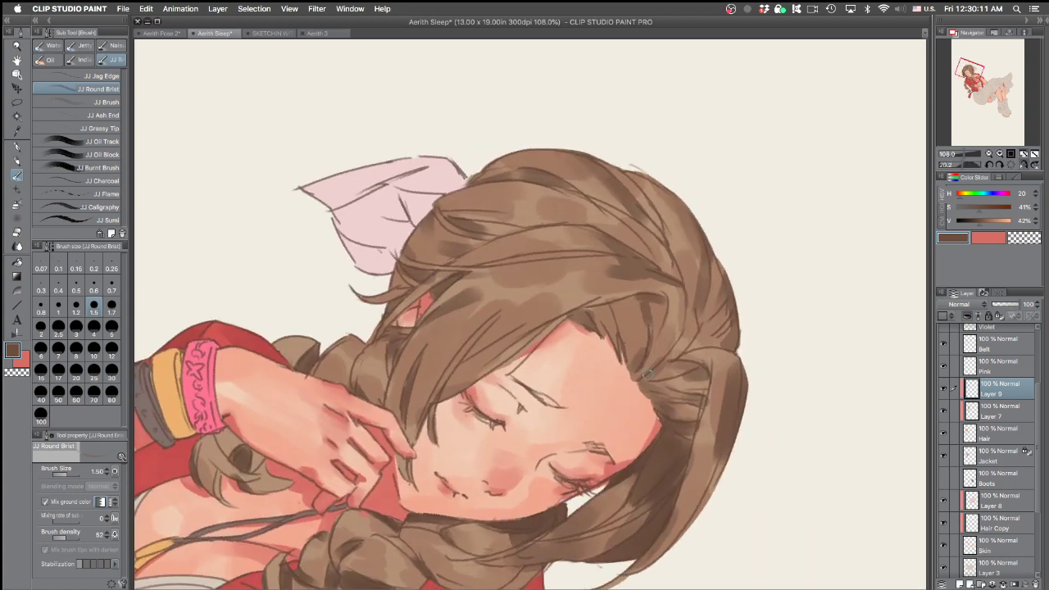
{"action": "left_click_drag", "start_coordinate": [705, 354], "coordinate": [696, 260]}
{"action": "mouse_move", "coordinate": [596, 258]}
{"action": "left_mouse_down"}
{"action": "mouse_move", "coordinate": [613, 286]}
{"action": "mouse_move", "coordinate": [609, 275]}
{"action": "left_mouse_up"}
{"action": "key", "text": "super+z"}
{"action": "key", "text": "super+z"}
{"action": "key", "text": "super+z"}
Refine the small dark shadows along the hairline above the forehead and at the root of the far lock
{"action": "left_click_drag", "start_coordinate": [742, 328], "coordinate": [599, 254]}
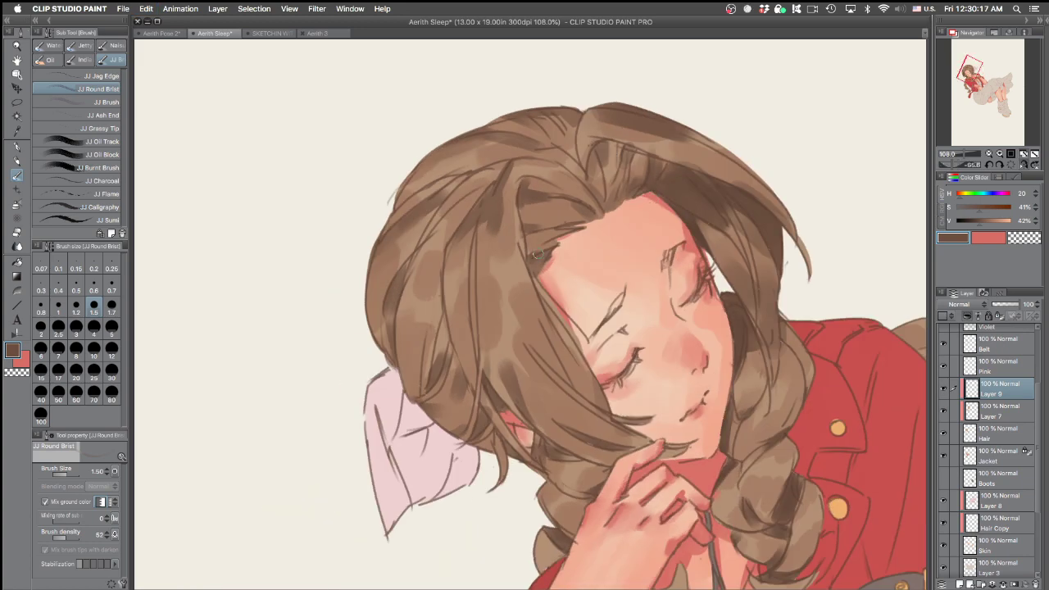
{"action": "key", "text": "super+z"}
{"action": "left_click_drag", "start_coordinate": [527, 249], "coordinate": [567, 229]}
{"action": "key", "text": "super+z"}
{"action": "key", "text": "super+z"}
{"action": "left_click_drag", "start_coordinate": [753, 211], "coordinate": [660, 377]}
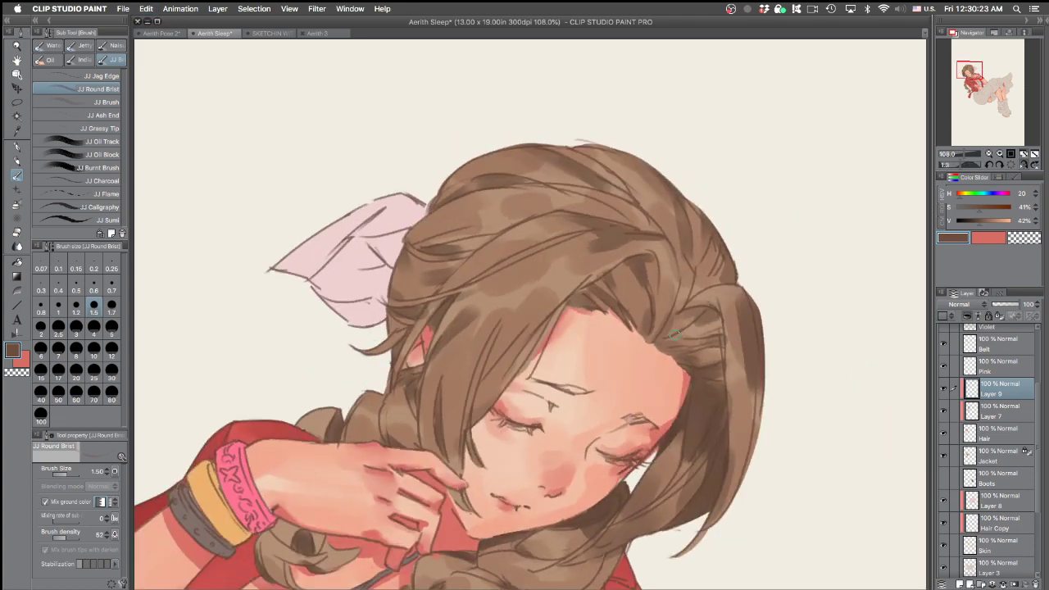
{"action": "left_click_drag", "start_coordinate": [681, 336], "coordinate": [722, 328]}
{"action": "key", "text": "super+z"}
Reduce the brush size to 0.8 and try fine shadow strands at the parting, undoing the last stroke
{"action": "left_click_drag", "start_coordinate": [782, 284], "coordinate": [729, 175]}
{"action": "key", "text": "bracketleft"}
{"action": "key", "text": "bracketleft"}
{"action": "key", "text": "bracketleft"}
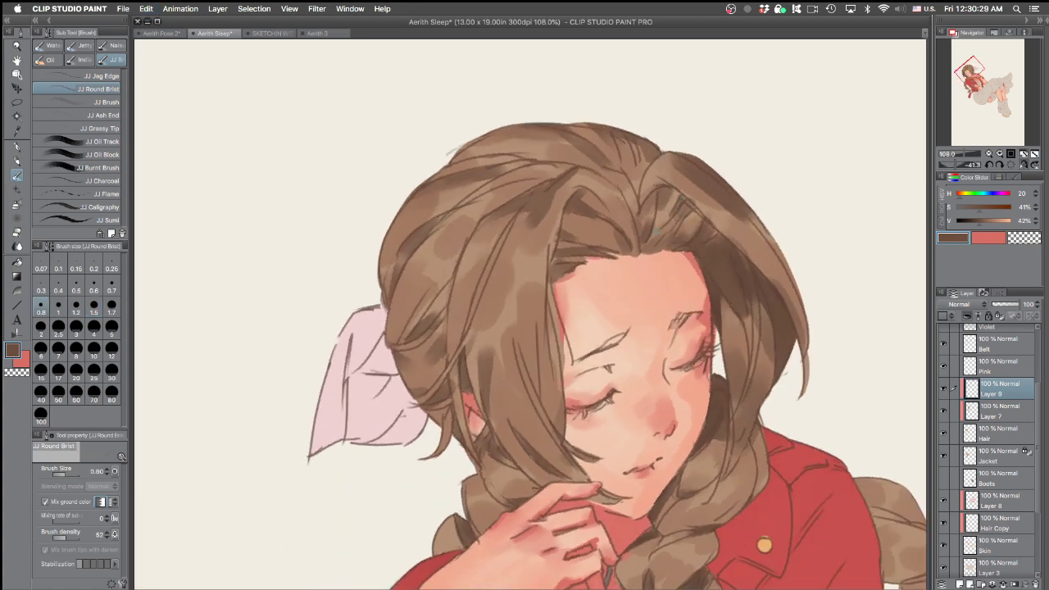
{"action": "left_click_drag", "start_coordinate": [649, 242], "coordinate": [669, 214]}
{"action": "key", "text": "super+z"}
{"action": "key", "text": "bracketright"}
{"action": "key", "text": "bracketright"}
{"action": "key", "text": "bracketright"}
{"action": "key", "text": "bracketright"}
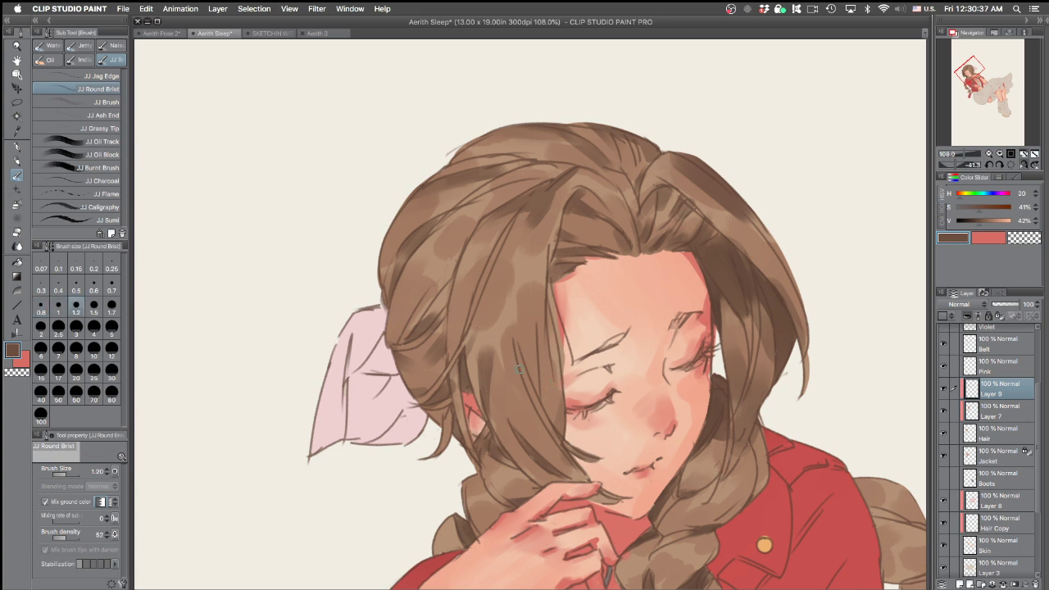
{"action": "left_click_drag", "start_coordinate": [529, 332], "coordinate": [540, 399]}
{"action": "key", "text": "super+z"}
{"action": "key", "text": "super+z"}
Paint a broad size 4 shadow down the long near lock beside the cheek and trim it with the Hard eraser
{"action": "key", "text": "bracketright"}
{"action": "key", "text": "bracketright"}
{"action": "key", "text": "bracketright"}
{"action": "key", "text": "bracketright"}
{"action": "left_click_drag", "start_coordinate": [530, 336], "coordinate": [535, 382]}
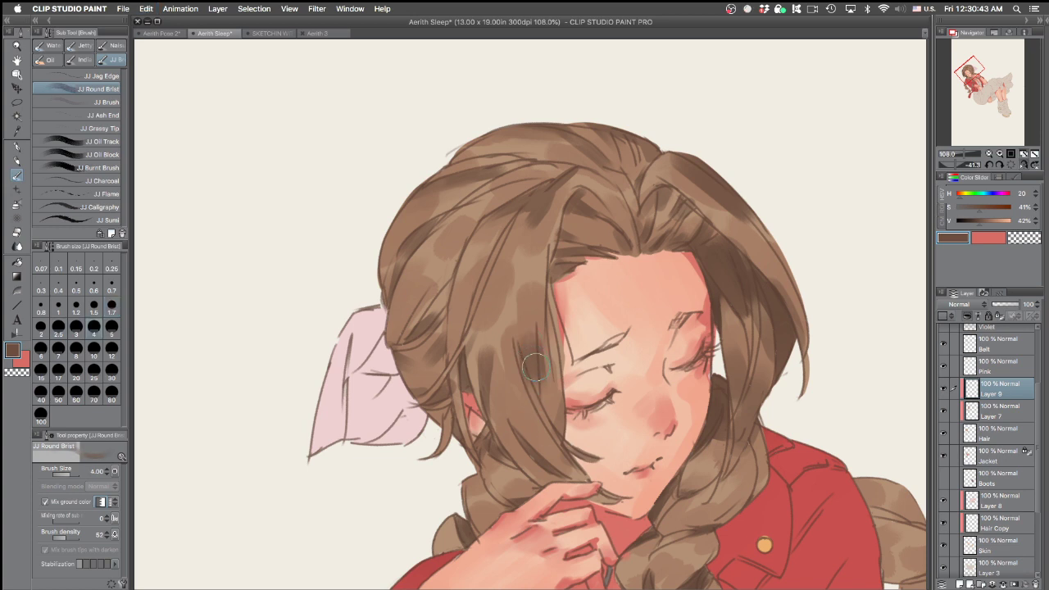
{"action": "key", "text": "e"}
{"action": "left_click_drag", "start_coordinate": [506, 331], "coordinate": [536, 421]}
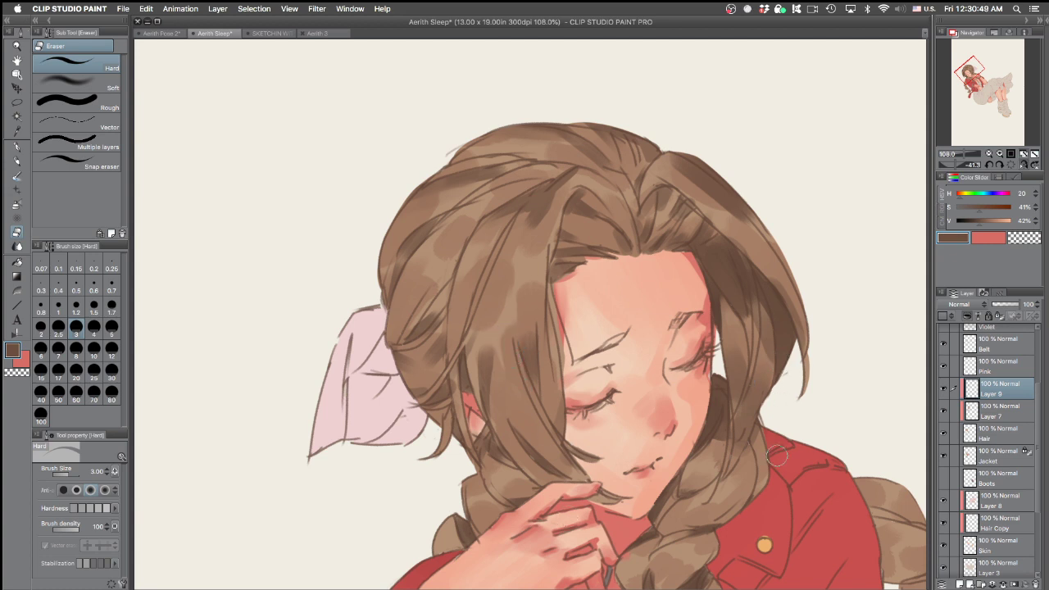
Sample the dark brown from the far front lock and set the Turnip pen to size 1
{"action": "key", "text": "p"}
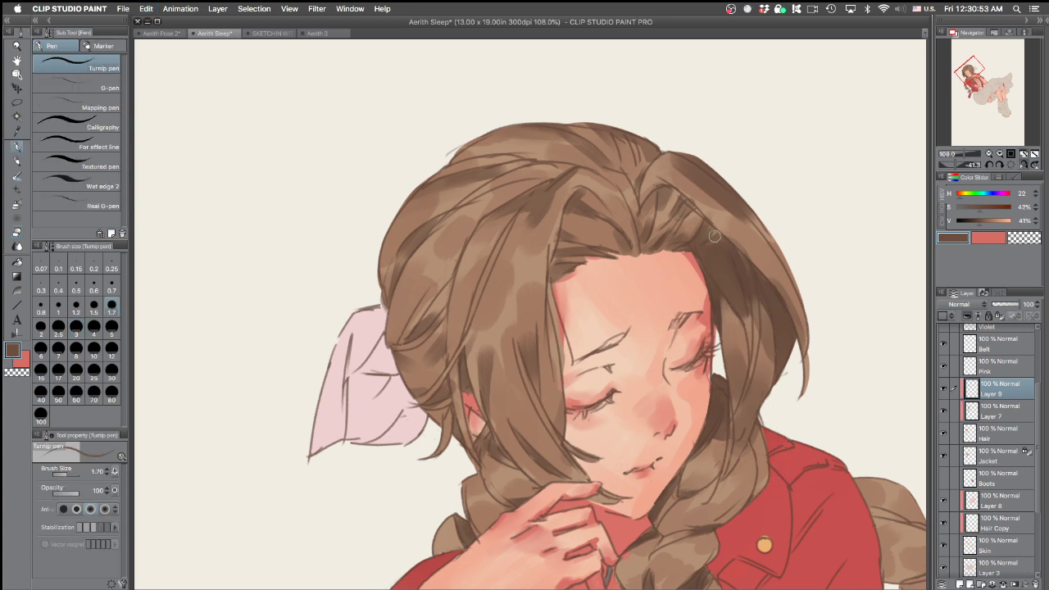
{"action": "key", "text": "asciicircum"}
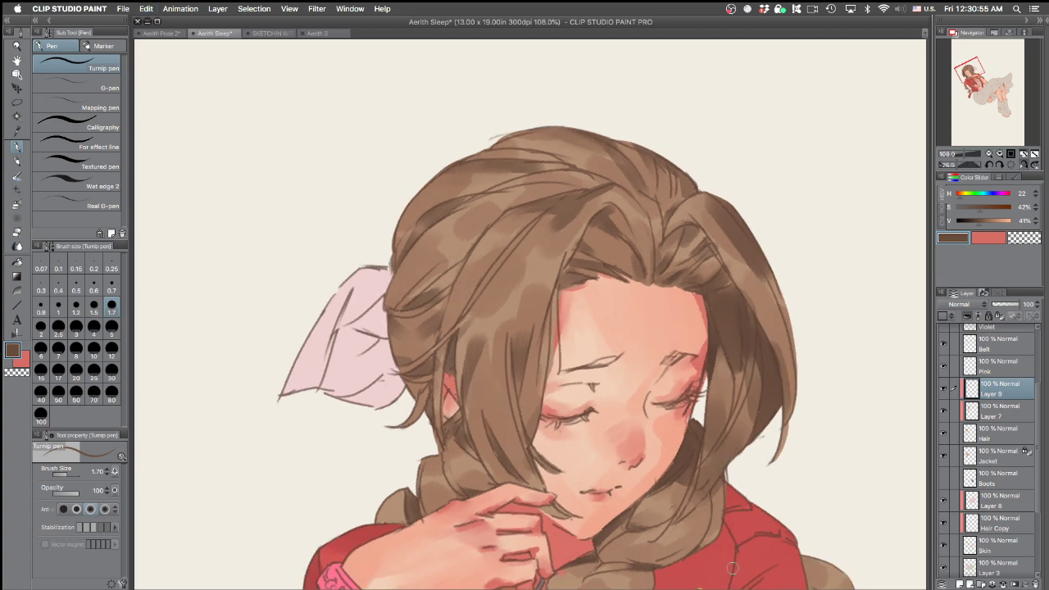
{"action": "key", "text": "p"}
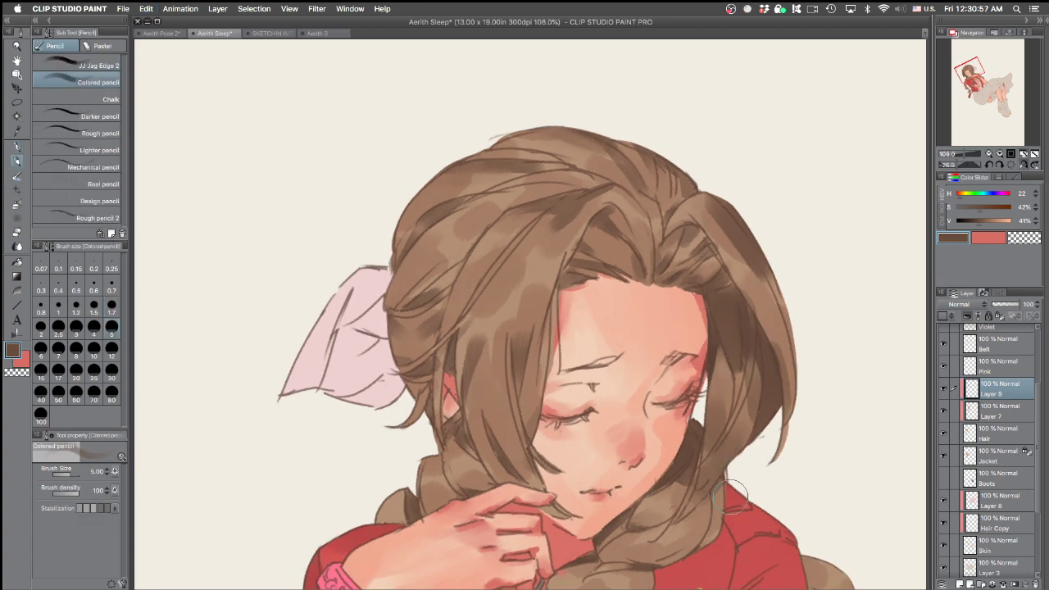
{"action": "key", "text": "p"}
{"action": "left_click", "coordinate": [772, 360], "text": "alt"}
{"action": "key", "text": "bracketleft"}
{"action": "key", "text": "bracketleft"}
{"action": "key", "text": "bracketleft"}
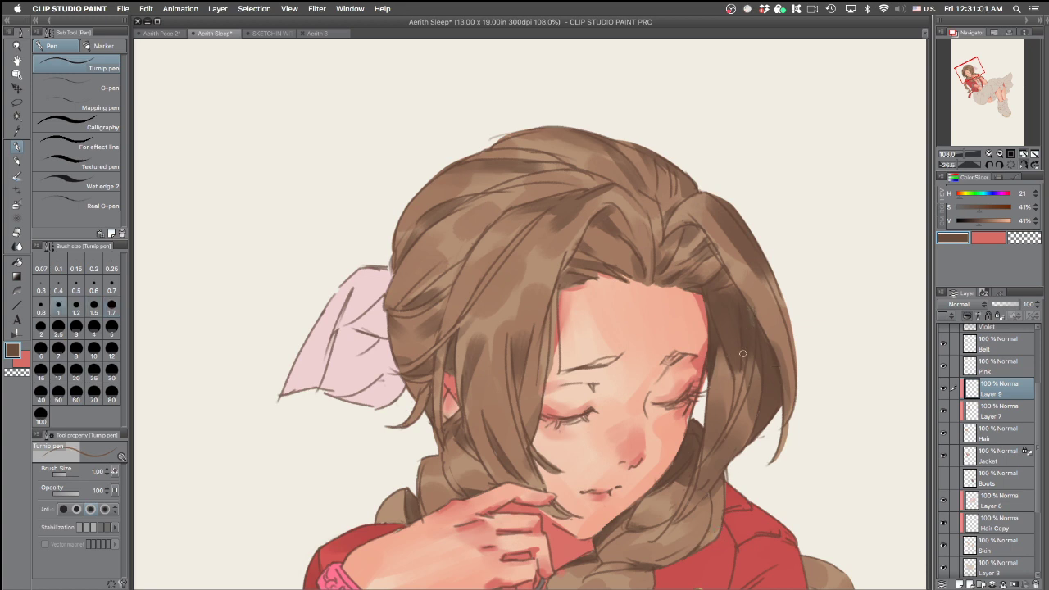
Switch to the Dense watercolor brush and reduce its size to 1
{"action": "key", "text": "p"}
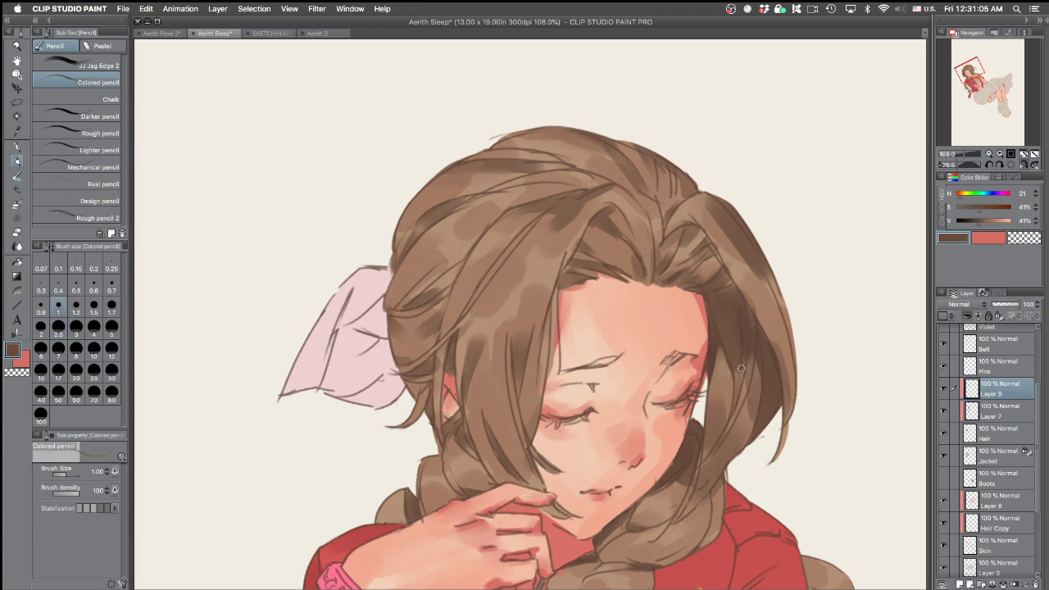
{"action": "key", "text": "b"}
{"action": "key", "text": "bracketleft"}
{"action": "key", "text": "bracketleft"}
{"action": "key", "text": "bracketleft"}
{"action": "key", "text": "bracketleft"}
{"action": "key", "text": "bracketleft"}
{"action": "key", "text": "bracketleft"}
{"action": "key", "text": "bracketleft"}
{"action": "key", "text": "bracketleft"}
{"action": "key", "text": "bracketleft"}
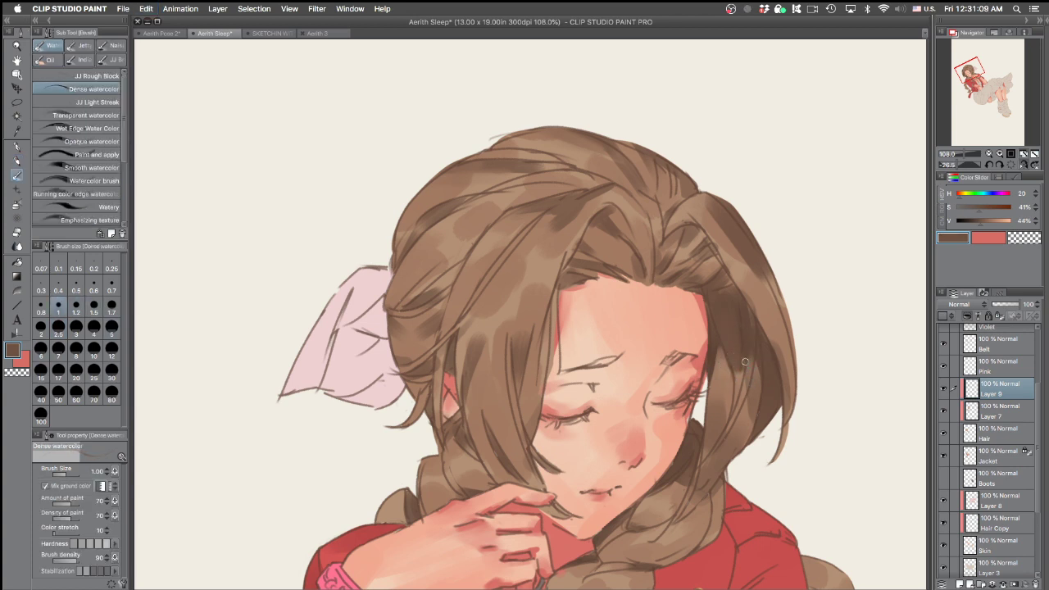
Shade the inner strands of the far lock with the Transparent watercolor brush, reducing its size to 1.5
{"action": "key", "text": "period"}
{"action": "key", "text": "period"}
{"action": "left_click_drag", "start_coordinate": [744, 354], "coordinate": [729, 403]}
{"action": "key", "text": "super+z"}
{"action": "key", "text": "bracketleft"}
{"action": "key", "text": "bracketleft"}
{"action": "key", "text": "bracketleft"}
{"action": "key", "text": "bracketleft"}
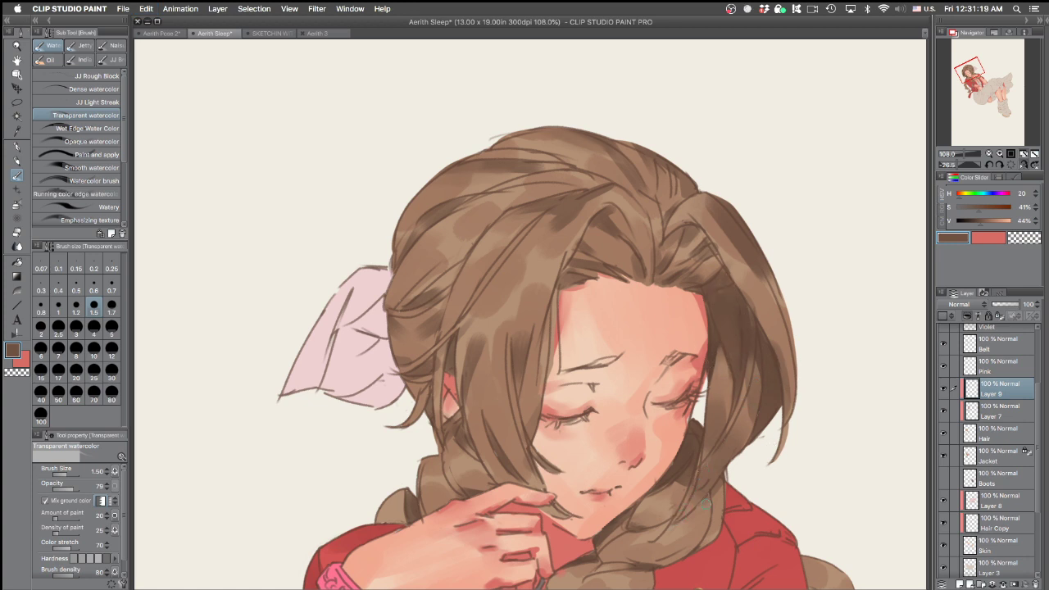
{"action": "key", "text": "super+z"}
Add small brown watercolor touches to the far lock, the near lock's tip and the edge of the braid below the ear
{"action": "mouse_move", "coordinate": [717, 502]}
{"action": "left_mouse_down"}
{"action": "mouse_move", "coordinate": [716, 524]}
{"action": "mouse_move", "coordinate": [758, 356]}
{"action": "mouse_move", "coordinate": [687, 388]}
{"action": "left_mouse_up"}
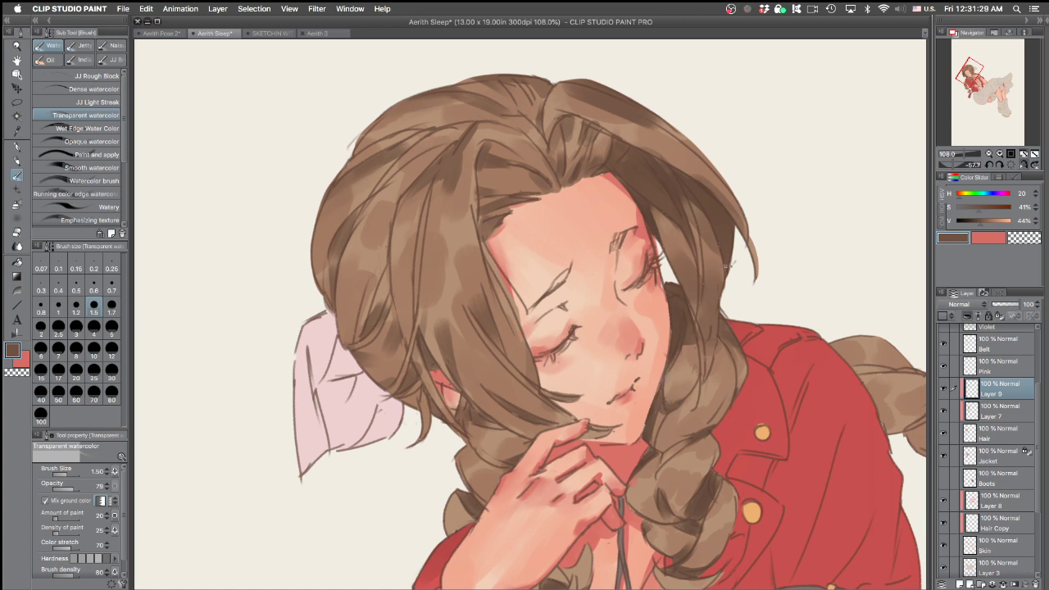
{"action": "left_click_drag", "start_coordinate": [732, 259], "coordinate": [724, 384]}
{"action": "left_click_drag", "start_coordinate": [702, 244], "coordinate": [766, 312]}
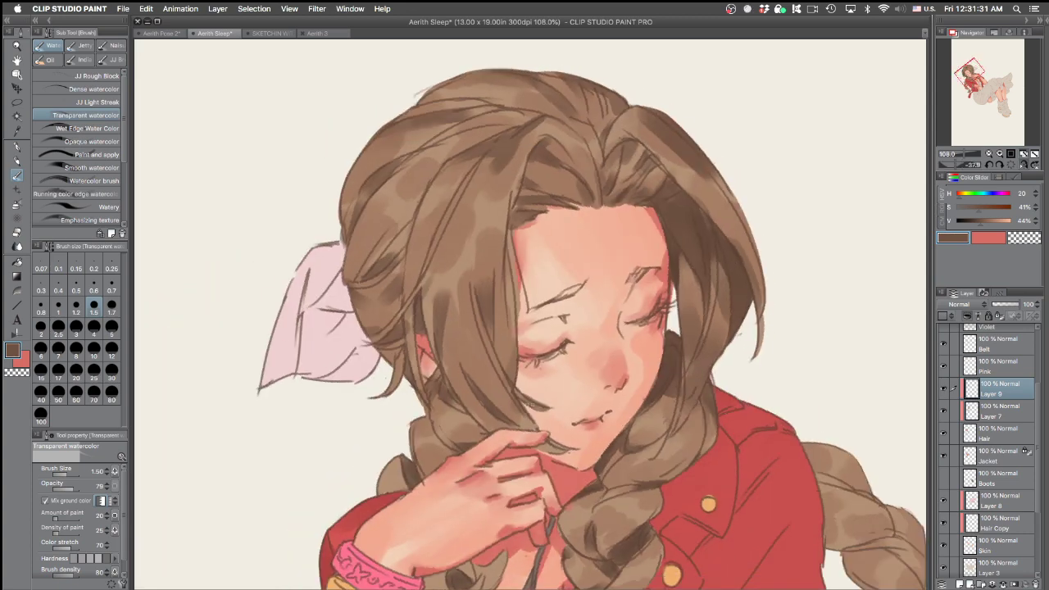
{"action": "left_click_drag", "start_coordinate": [522, 408], "coordinate": [544, 407]}
{"action": "left_click_drag", "start_coordinate": [453, 440], "coordinate": [438, 457]}
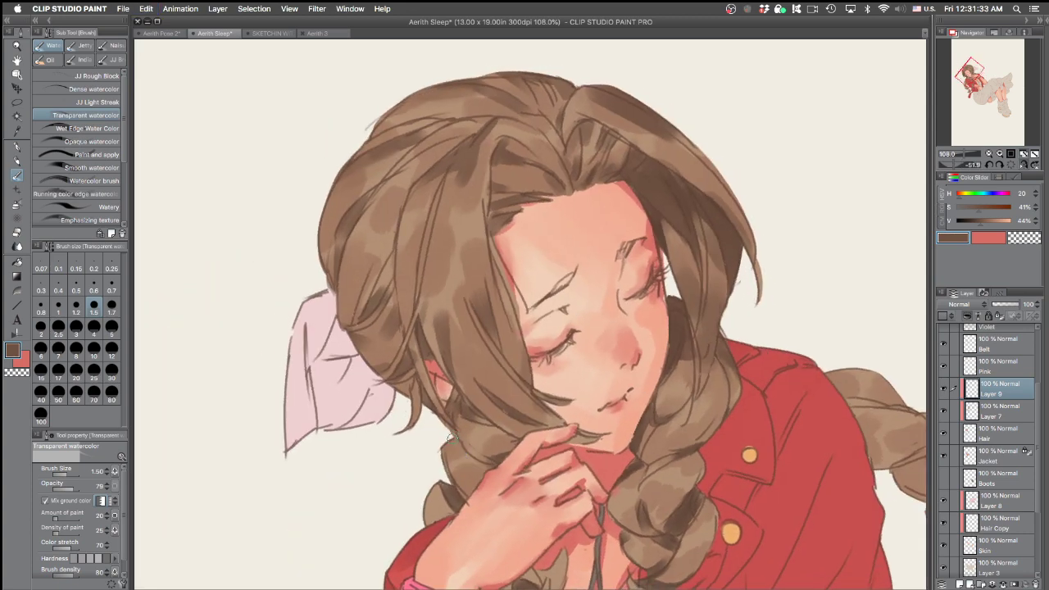
Try the Dense watercolor brush at size 2.5 and the Transparent watercolor brush at size 1.5 on the braid beside the chin
{"action": "key", "text": "p"}
{"action": "key", "text": "p"}
{"action": "mouse_move", "coordinate": [464, 441]}
{"action": "left_mouse_down"}
{"action": "mouse_move", "coordinate": [405, 374]}
{"action": "mouse_move", "coordinate": [395, 316]}
{"action": "left_mouse_up"}
{"action": "key", "text": "b"}
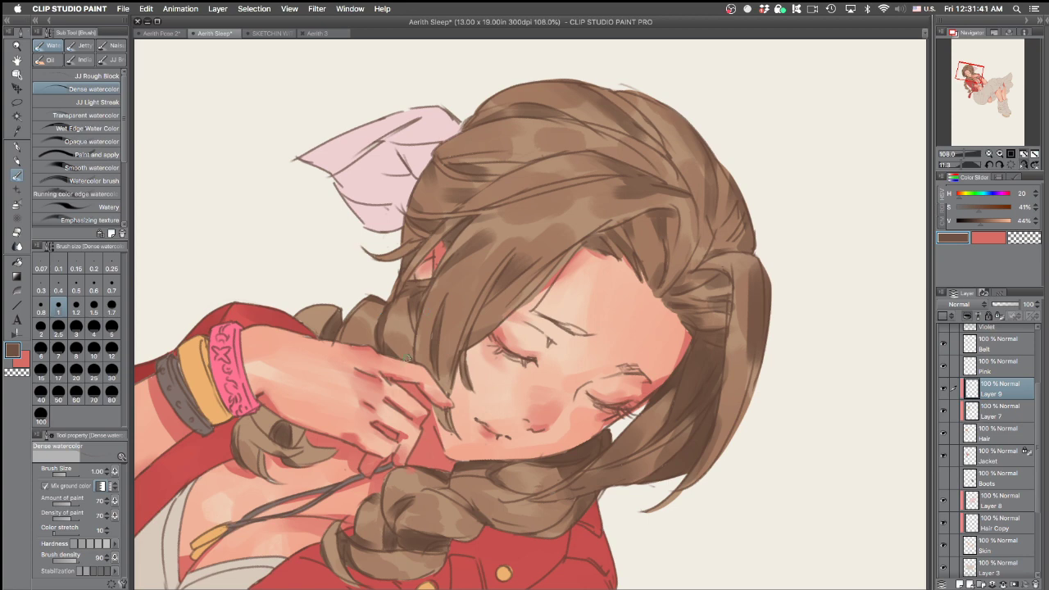
{"action": "left_click_drag", "start_coordinate": [718, 355], "coordinate": [499, 442]}
{"action": "key", "text": "bracketright"}
{"action": "key", "text": "bracketright"}
{"action": "key", "text": "bracketright"}
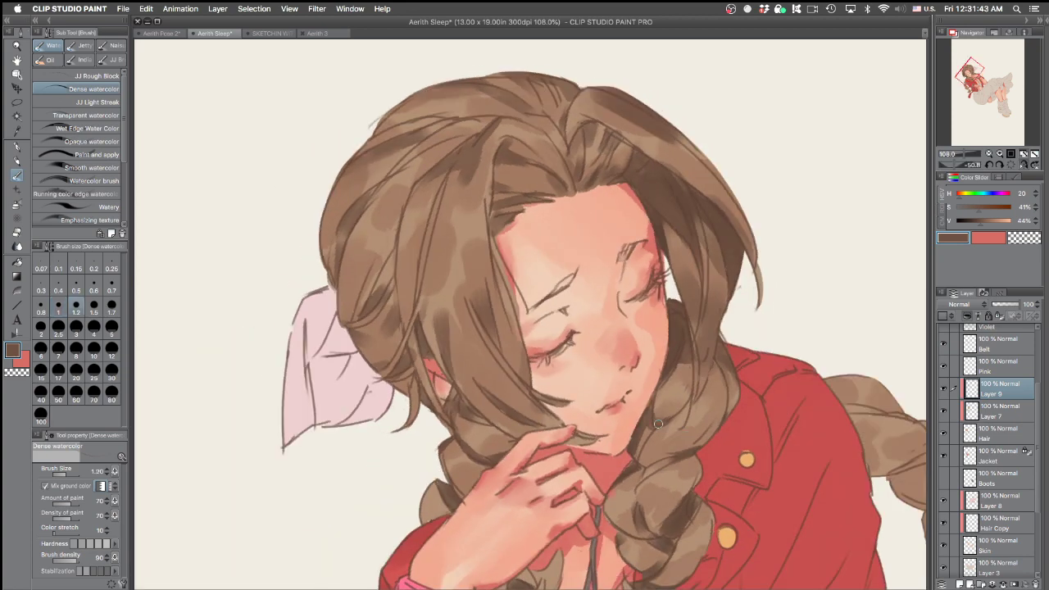
{"action": "key", "text": "bracketright"}
{"action": "key", "text": "bracketright"}
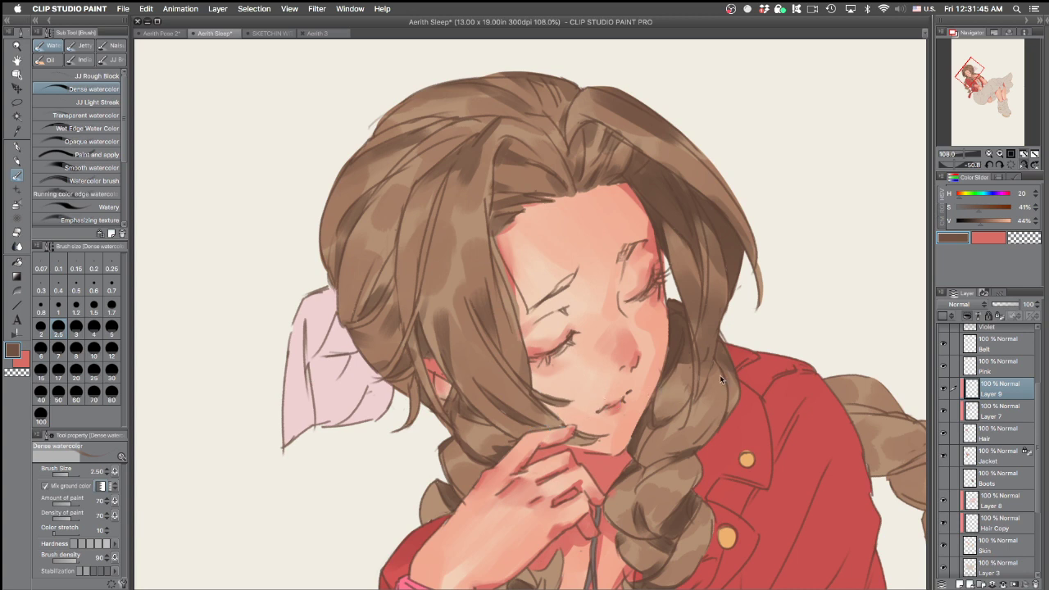
{"action": "key", "text": "period"}
{"action": "key", "text": "period"}
{"action": "key", "text": "super+z"}
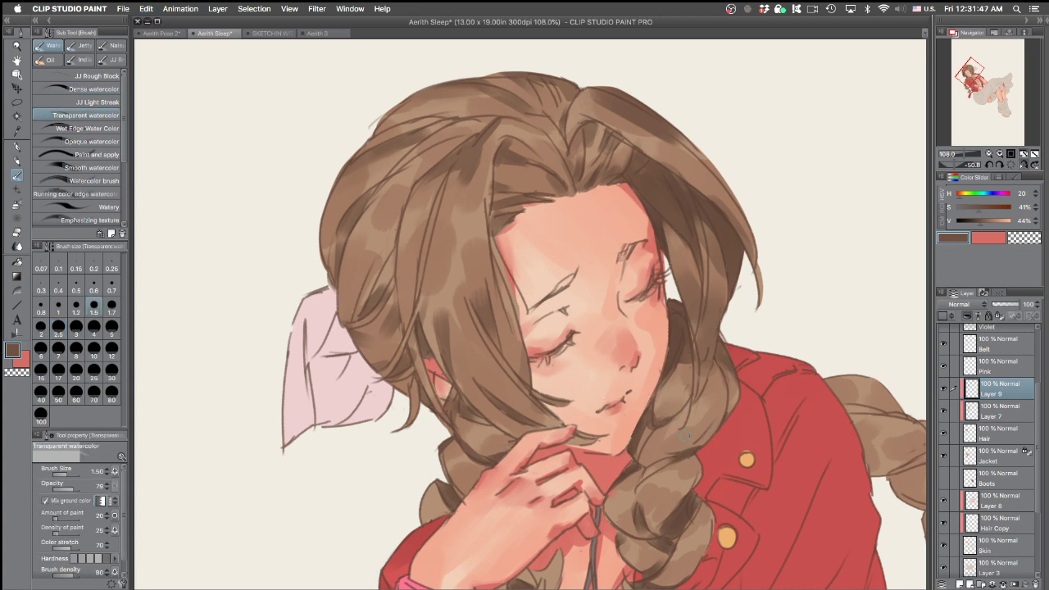
Switch to the JJ Round Brist brush and set its size to 2.5 for the braid shadows
{"action": "key", "text": "b"}
{"action": "key", "text": "bracketright"}
{"action": "key", "text": "bracketright"}
{"action": "key", "text": "bracketright"}
{"action": "key", "text": "bracketleft"}
{"action": "key", "text": "bracketleft"}
{"action": "key", "text": "bracketleft"}
{"action": "key", "text": "bracketleft"}
{"action": "key", "text": "bracketleft"}
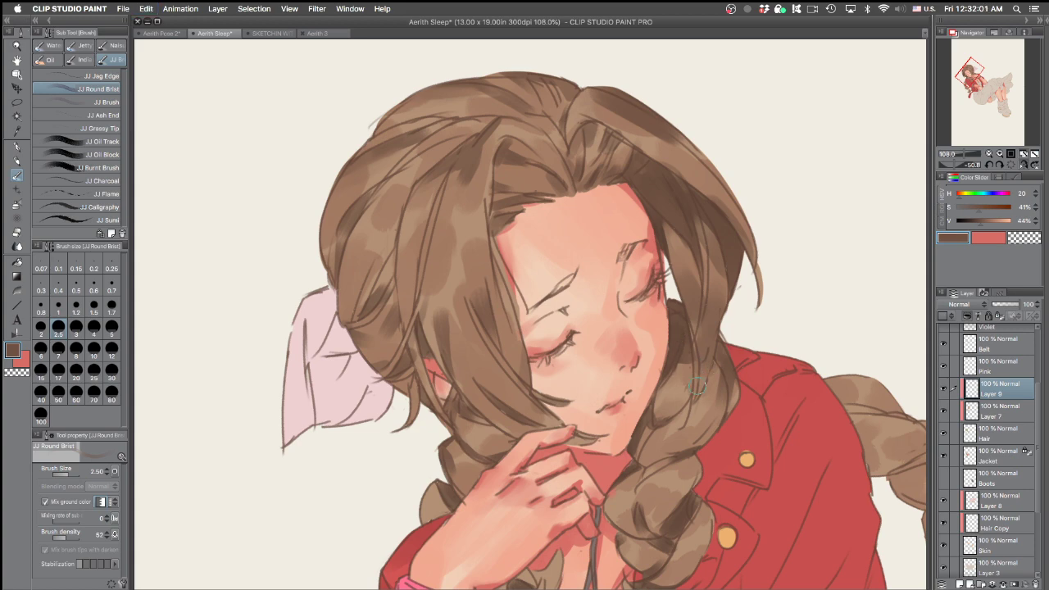
Reduce the JJ Round Brist brush to size 1 and try a fine shadow stroke at the root of the near front lock
{"action": "mouse_move", "coordinate": [794, 296]}
{"action": "left_mouse_down"}
{"action": "mouse_move", "coordinate": [687, 473]}
{"action": "mouse_move", "coordinate": [532, 528]}
{"action": "left_mouse_up"}
{"action": "left_click_drag", "start_coordinate": [664, 215], "coordinate": [605, 243]}
{"action": "mouse_move", "coordinate": [772, 288]}
{"action": "left_mouse_down"}
{"action": "mouse_move", "coordinate": [732, 188]}
{"action": "mouse_move", "coordinate": [655, 118]}
{"action": "left_mouse_up"}
{"action": "key", "text": "bracketleft"}
{"action": "key", "text": "bracketleft"}
{"action": "key", "text": "bracketleft"}
{"action": "key", "text": "bracketleft"}
{"action": "key", "text": "bracketleft"}
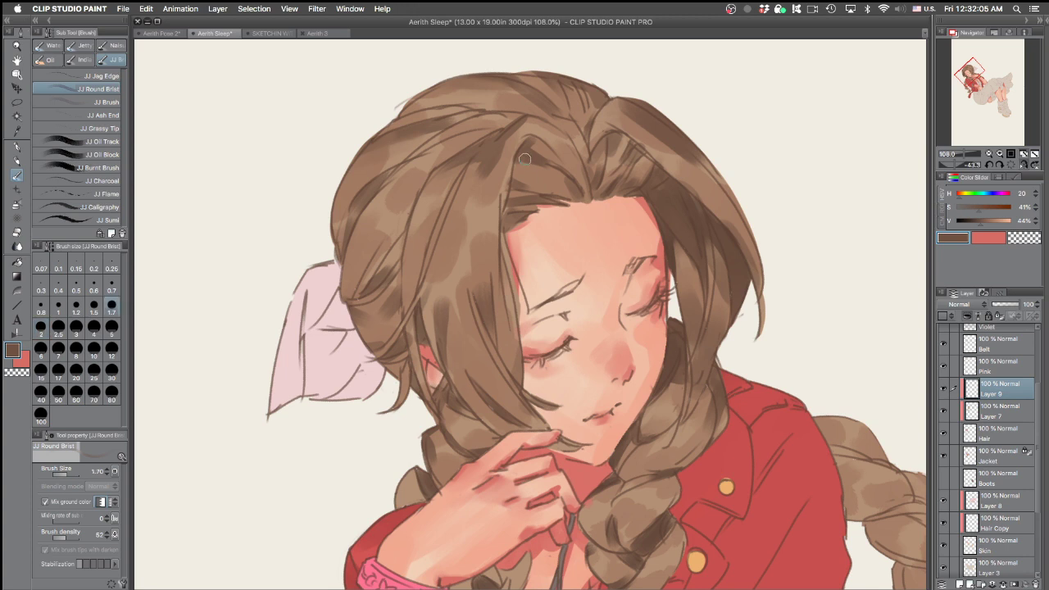
{"action": "left_click_drag", "start_coordinate": [524, 159], "coordinate": [505, 203]}
{"action": "key", "text": "super+z"}
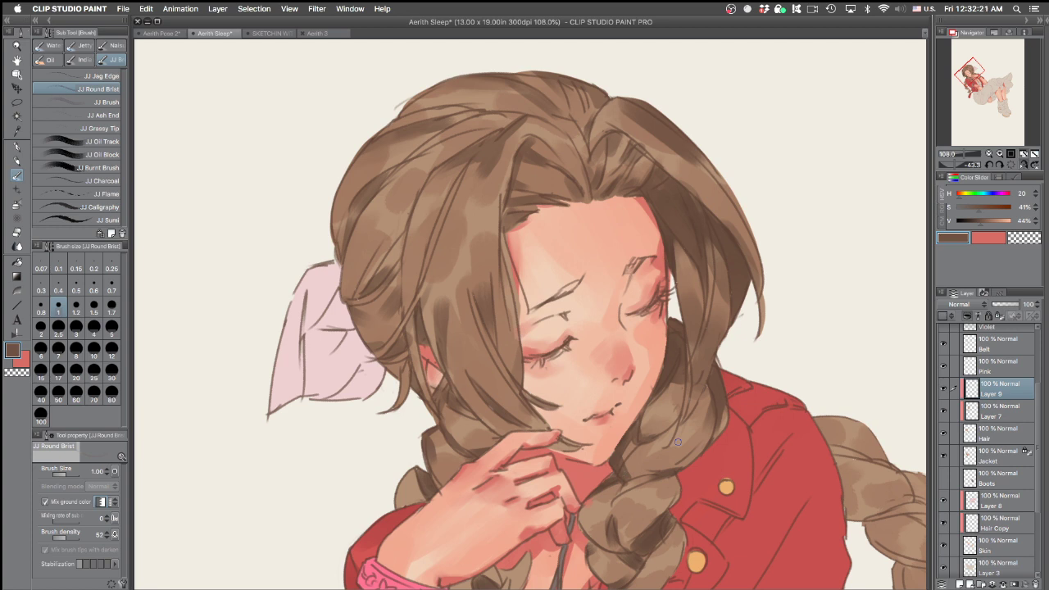
Enlarge the JJ Round Brist brush to size 5
{"action": "key", "text": "bracketright"}
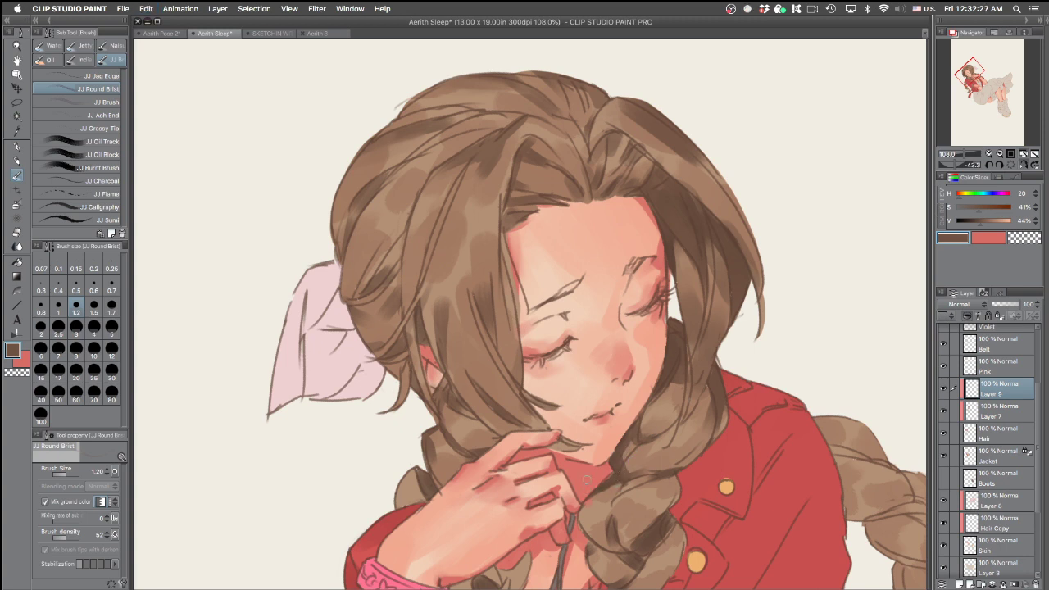
{"action": "key", "text": "bracketright"}
{"action": "key", "text": "bracketright"}
{"action": "key", "text": "bracketright"}
{"action": "key", "text": "bracketright"}
{"action": "key", "text": "bracketright"}
{"action": "key", "text": "bracketright"}
{"action": "key", "text": "bracketright"}
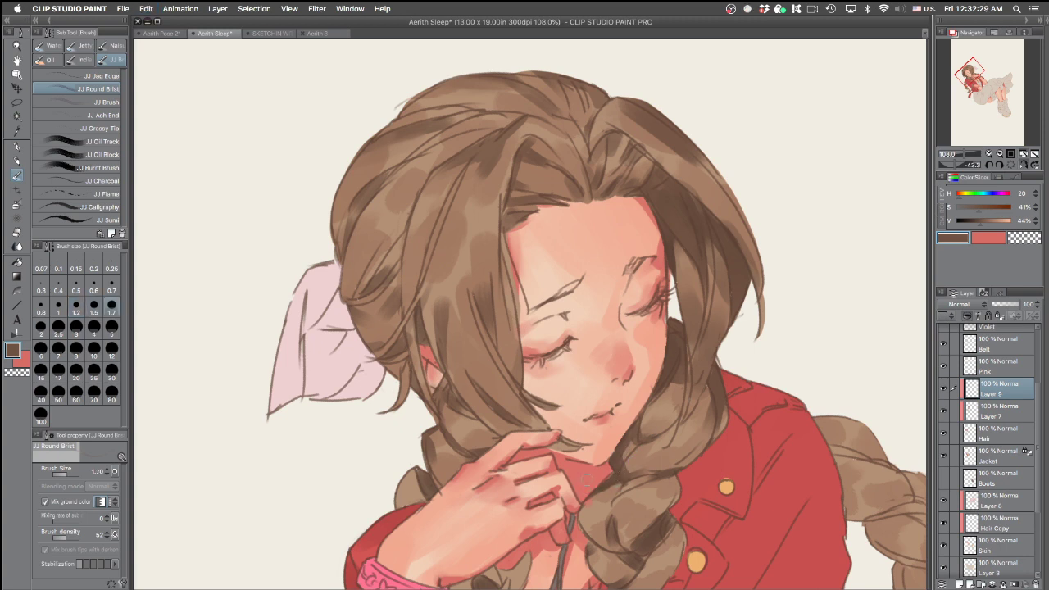
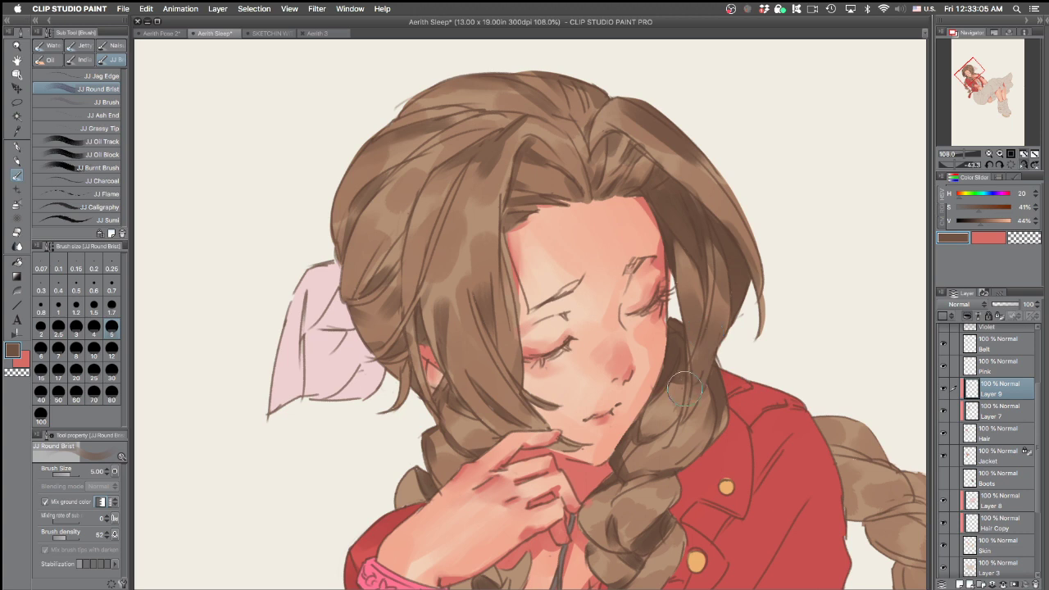
Try the Turnip pen at size 3 with a dark brown spot on the braid beside the chin
{"action": "key", "text": "p"}
{"action": "key", "text": "bracketright"}
{"action": "key", "text": "bracketright"}
{"action": "key", "text": "bracketright"}
{"action": "key", "text": "bracketright"}
{"action": "key", "text": "bracketright"}
{"action": "key", "text": "bracketright"}
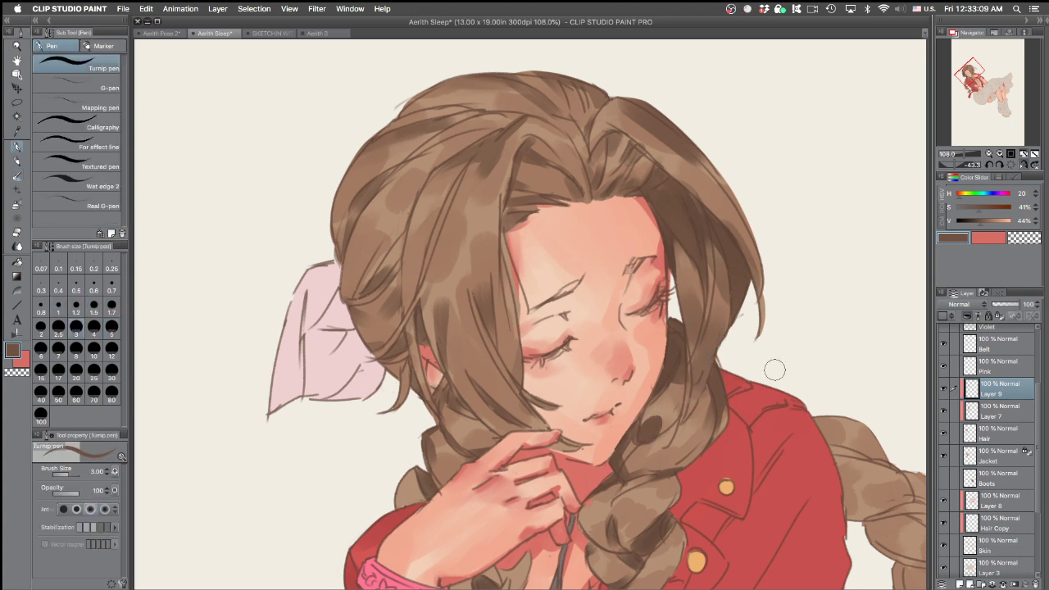
Try the Colored pencil at size 3 on the braid beside the chin
{"action": "key", "text": "p"}
{"action": "key", "text": "bracketright"}
{"action": "key", "text": "bracketright"}
{"action": "key", "text": "bracketright"}
{"action": "key", "text": "bracketright"}
{"action": "key", "text": "bracketright"}
{"action": "key", "text": "bracketright"}
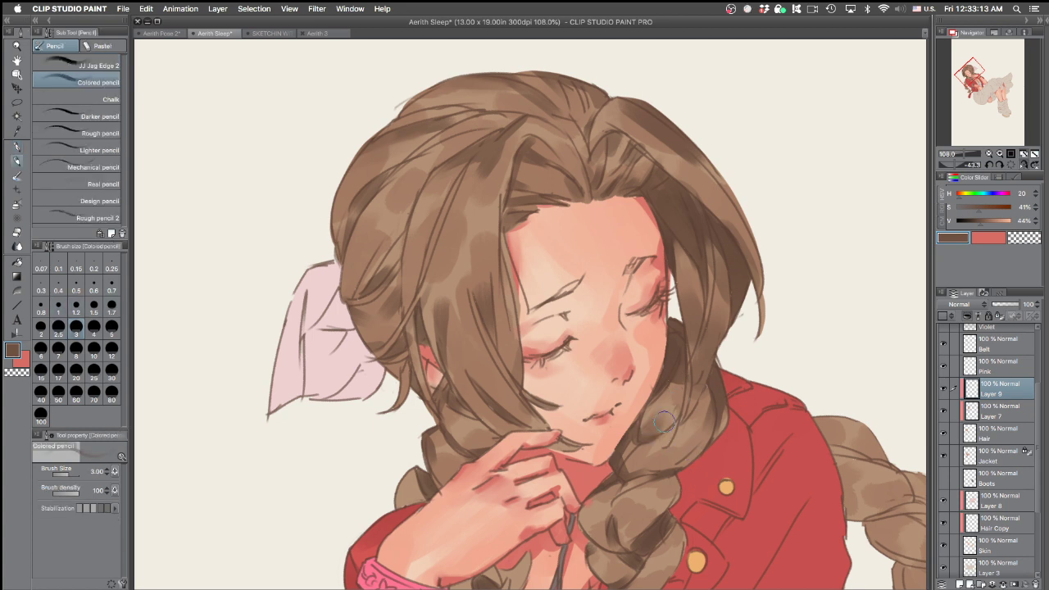
Try the Dense watercolor brush at size 4 with a test spot on the braid beside the chin
{"action": "key", "text": "b"}
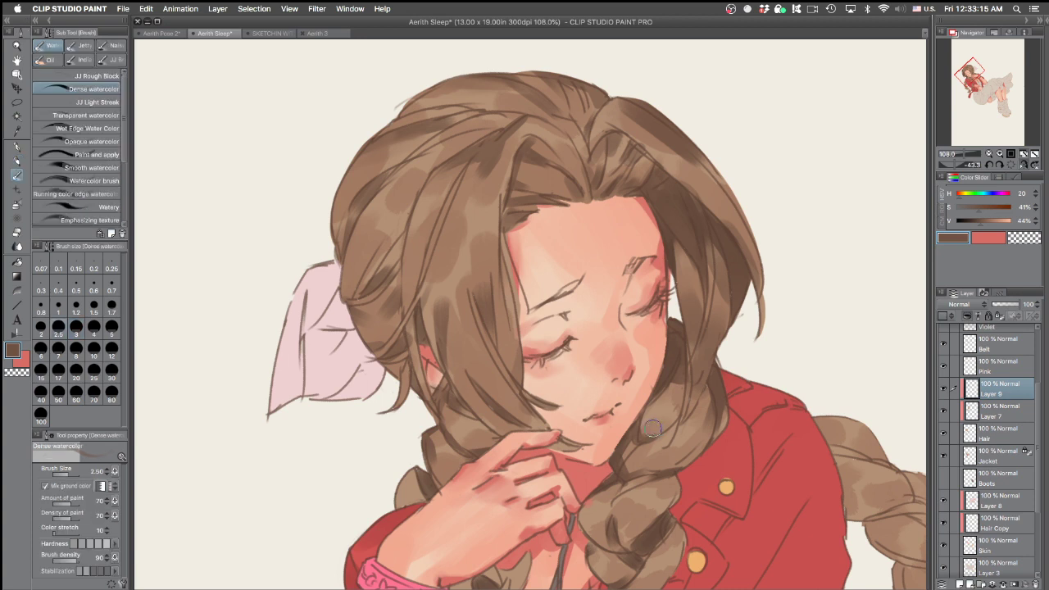
{"action": "key", "text": "bracketright"}
{"action": "key", "text": "bracketright"}
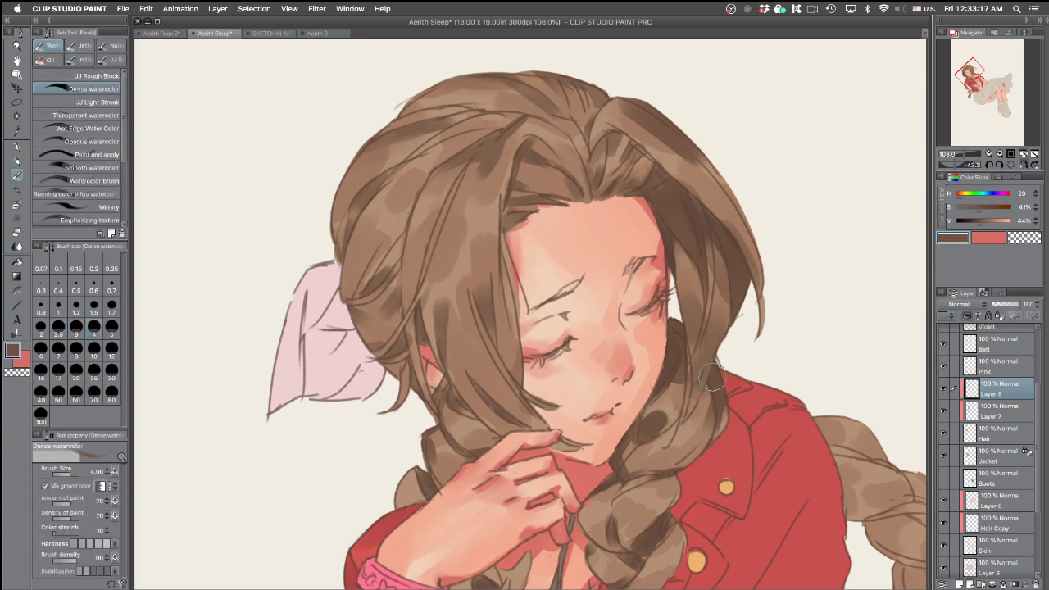
Try the Transparent watercolor brush at size 4 on the braid beside the chin and undo the test stroke
{"action": "key", "text": "period"}
{"action": "key", "text": "period"}
{"action": "key", "text": "bracketright"}
{"action": "key", "text": "bracketright"}
{"action": "key", "text": "bracketright"}
{"action": "key", "text": "bracketright"}
{"action": "key", "text": "bracketright"}
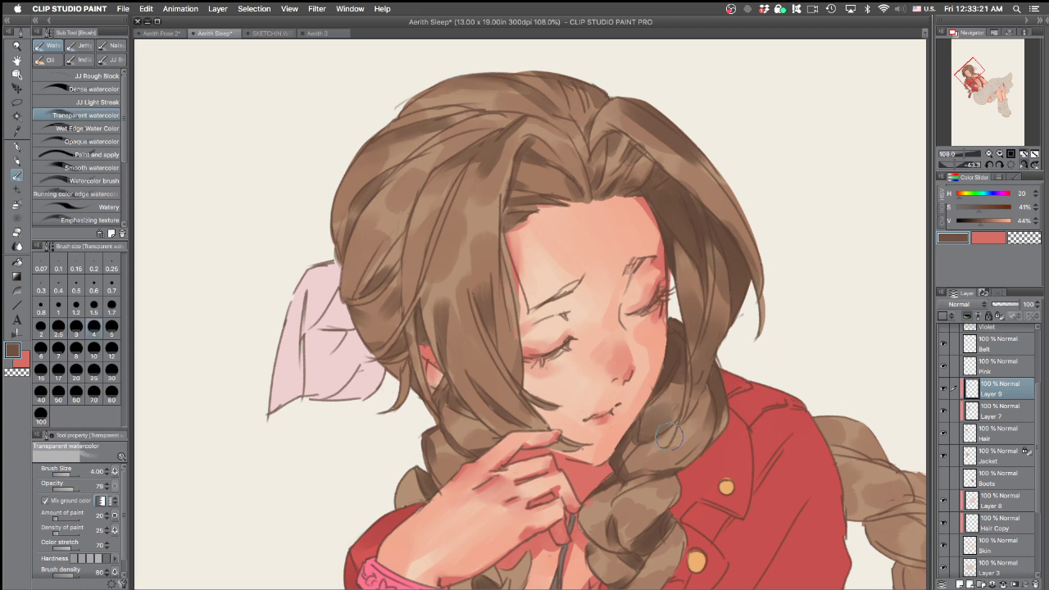
{"action": "left_click_drag", "start_coordinate": [640, 468], "coordinate": [646, 463]}
{"action": "key", "text": "super+z"}
{"action": "left_click_drag", "start_coordinate": [625, 502], "coordinate": [566, 427]}
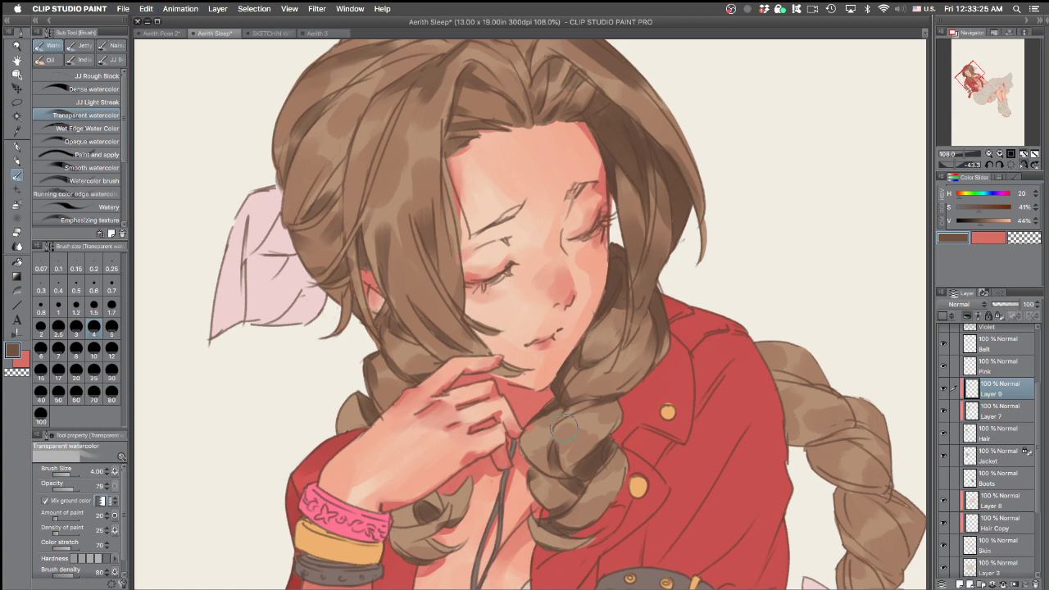
Return to the JJ Round Brist brush and shade the upper section of the braid beside the chin, reducing the size to 1
{"action": "key", "text": "b"}
{"action": "mouse_move", "coordinate": [557, 469]}
{"action": "left_mouse_down"}
{"action": "mouse_move", "coordinate": [642, 418]}
{"action": "mouse_move", "coordinate": [615, 438]}
{"action": "mouse_move", "coordinate": [560, 447]}
{"action": "mouse_move", "coordinate": [559, 460]}
{"action": "mouse_move", "coordinate": [594, 462]}
{"action": "mouse_move", "coordinate": [617, 490]}
{"action": "mouse_move", "coordinate": [573, 458]}
{"action": "mouse_move", "coordinate": [617, 407]}
{"action": "mouse_move", "coordinate": [572, 436]}
{"action": "mouse_move", "coordinate": [705, 428]}
{"action": "mouse_move", "coordinate": [691, 439]}
{"action": "mouse_move", "coordinate": [604, 415]}
{"action": "mouse_move", "coordinate": [627, 392]}
{"action": "left_mouse_up"}
{"action": "key", "text": "super+z"}
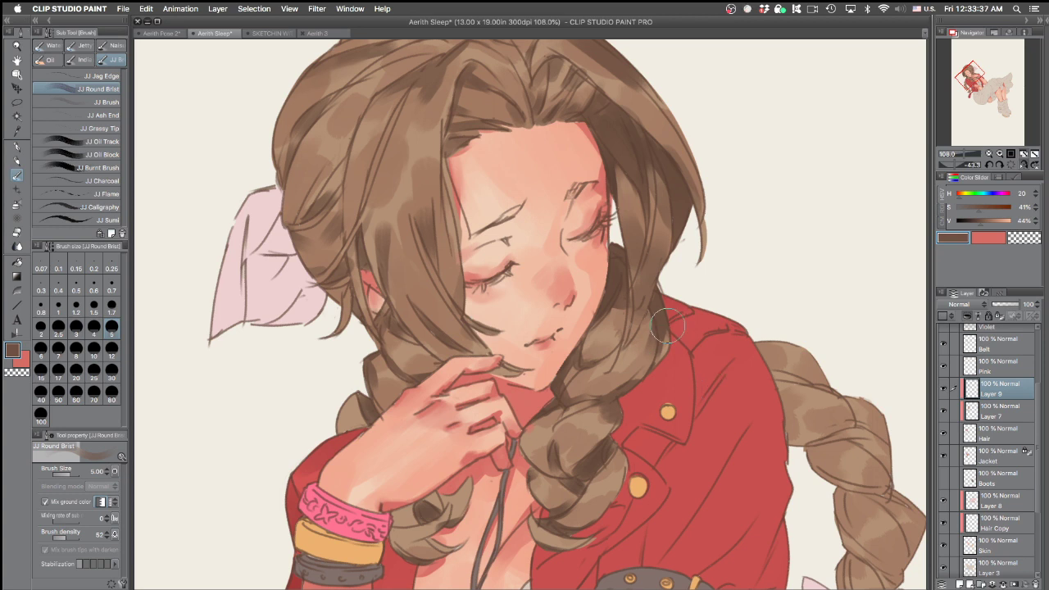
{"action": "key", "text": "bracketleft"}
{"action": "key", "text": "bracketleft"}
{"action": "left_click_drag", "start_coordinate": [651, 305], "coordinate": [630, 351]}
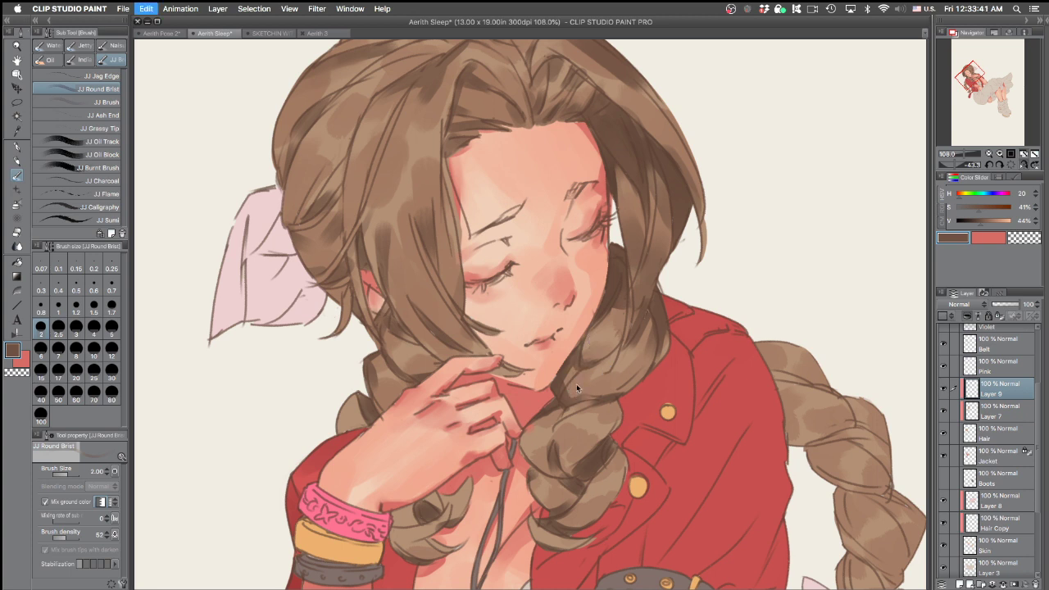
{"action": "key", "text": "bracketleft"}
{"action": "key", "text": "bracketleft"}
{"action": "key", "text": "bracketleft"}
{"action": "key", "text": "bracketleft"}
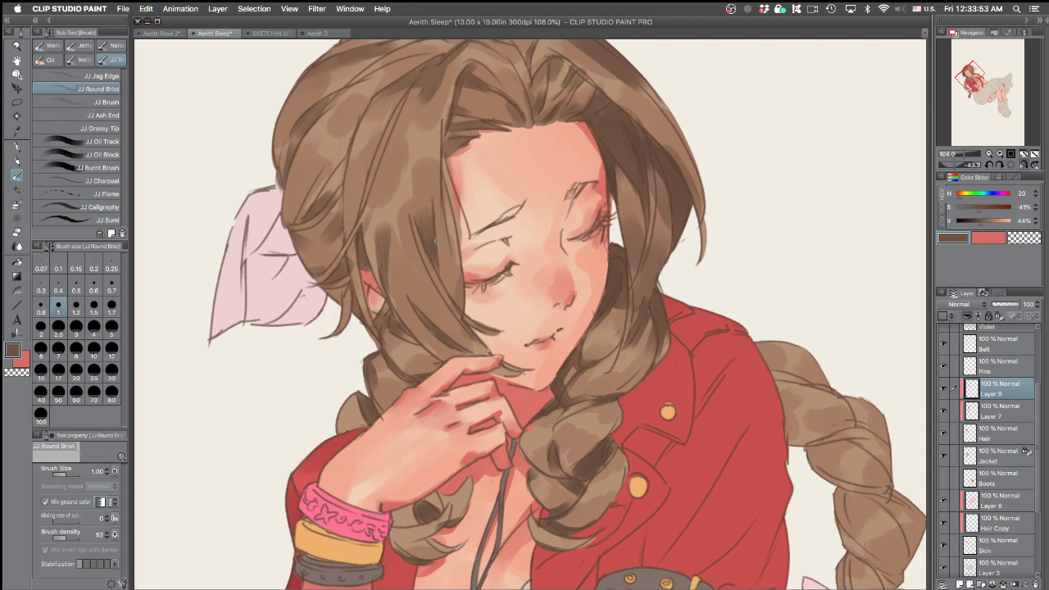
Touch up the hair near the ear, flip the canvas view horizontally and set the brush size to 1.7
{"action": "left_click_drag", "start_coordinate": [742, 365], "coordinate": [597, 520]}
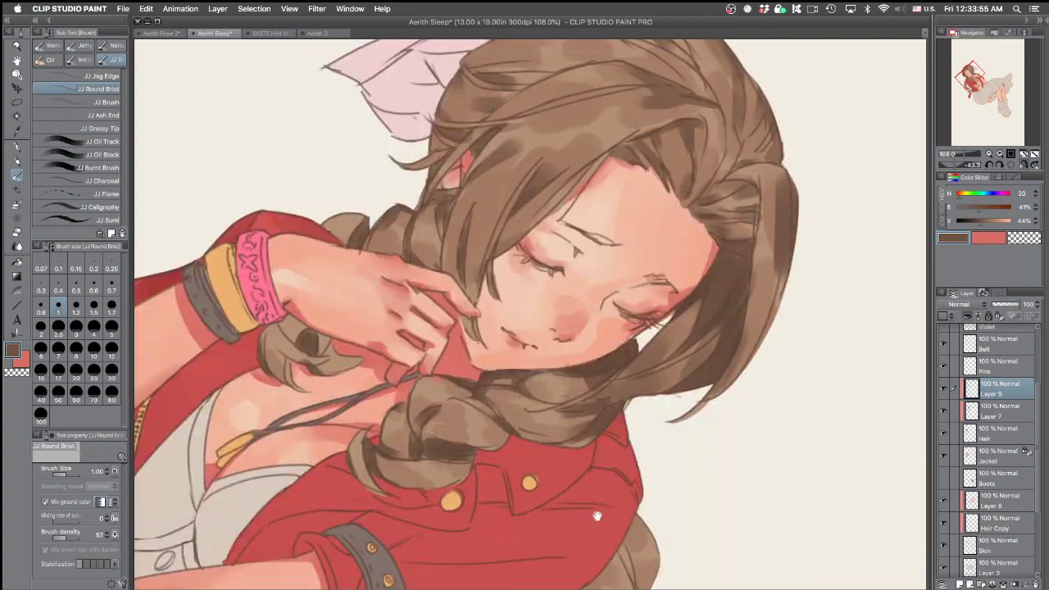
{"action": "left_click_drag", "start_coordinate": [467, 219], "coordinate": [460, 284]}
{"action": "key", "text": "bracketright"}
{"action": "left_click_drag", "start_coordinate": [447, 276], "coordinate": [443, 232]}
{"action": "key", "text": "h"}
{"action": "scroll", "coordinate": [533, 433], "scroll_direction": "down", "scroll_amount": 3}
{"action": "key", "text": "bracketright"}
{"action": "key", "text": "bracketright"}
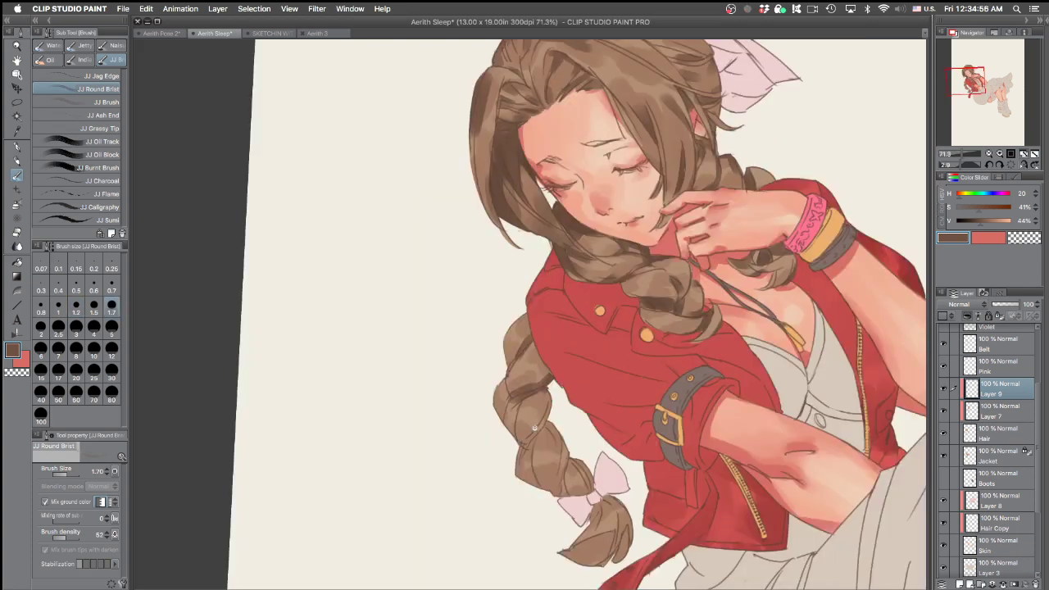
Paint brown shadows along the crossings and edges of the back braid's lower segments, above the pink bow
{"action": "scroll", "coordinate": [533, 433], "scroll_direction": "up", "scroll_amount": 4}
{"action": "mouse_move", "coordinate": [524, 447]}
{"action": "left_mouse_down"}
{"action": "mouse_move", "coordinate": [510, 483]}
{"action": "mouse_move", "coordinate": [508, 467]}
{"action": "left_mouse_up"}
{"action": "key", "text": "super+z"}
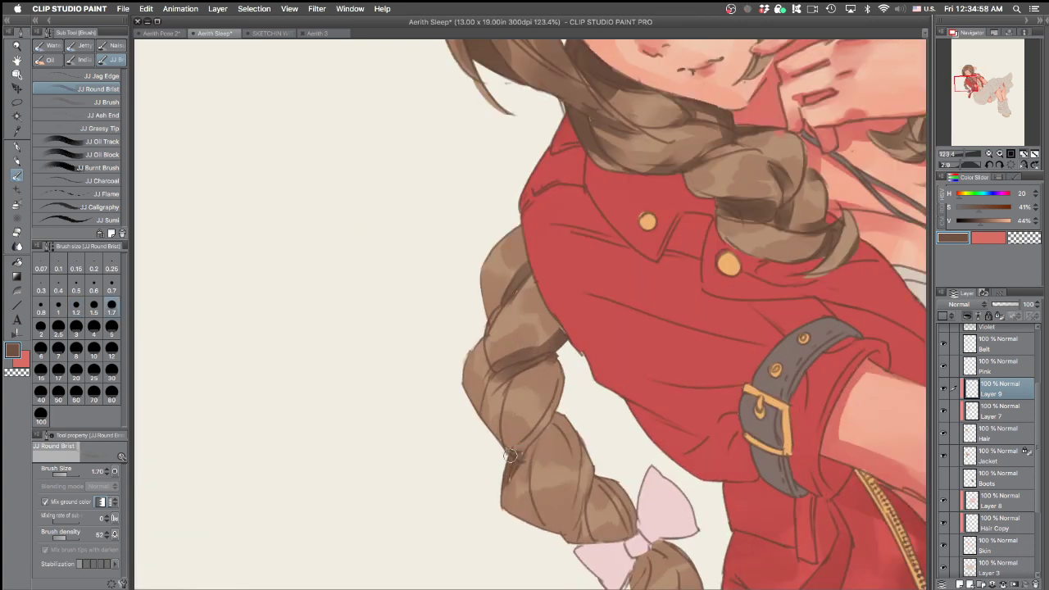
{"action": "mouse_move", "coordinate": [558, 408]}
{"action": "left_mouse_down"}
{"action": "mouse_move", "coordinate": [585, 411]}
{"action": "mouse_move", "coordinate": [543, 432]}
{"action": "mouse_move", "coordinate": [568, 418]}
{"action": "left_mouse_up"}
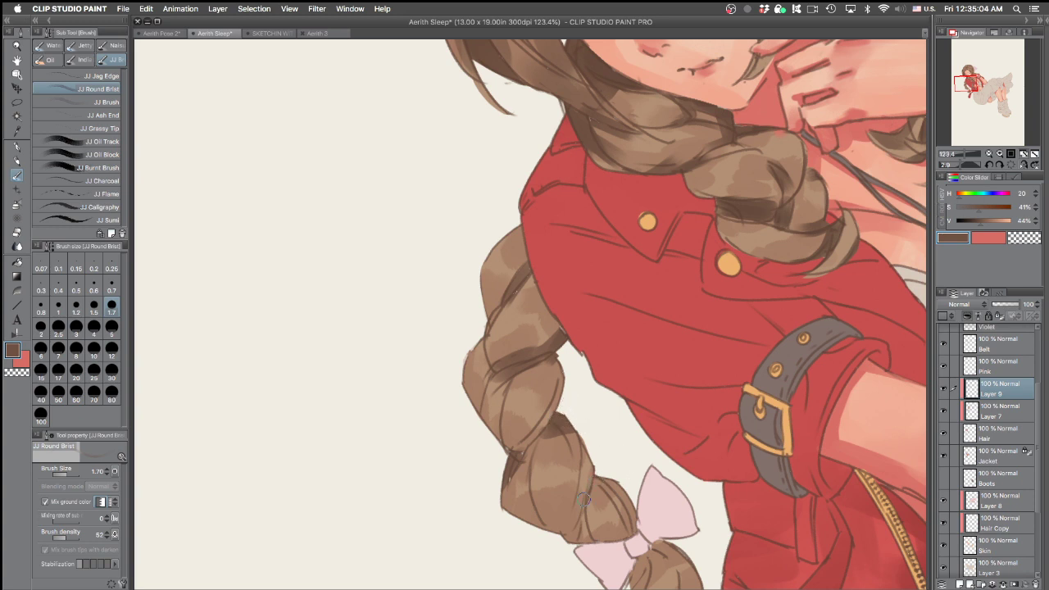
{"action": "mouse_move", "coordinate": [602, 475]}
{"action": "left_mouse_down"}
{"action": "mouse_move", "coordinate": [595, 490]}
{"action": "mouse_move", "coordinate": [618, 483]}
{"action": "left_mouse_up"}
{"action": "mouse_move", "coordinate": [533, 448]}
{"action": "left_mouse_down"}
{"action": "mouse_move", "coordinate": [521, 473]}
{"action": "mouse_move", "coordinate": [543, 445]}
{"action": "mouse_move", "coordinate": [525, 452]}
{"action": "mouse_move", "coordinate": [534, 521]}
{"action": "left_mouse_up"}
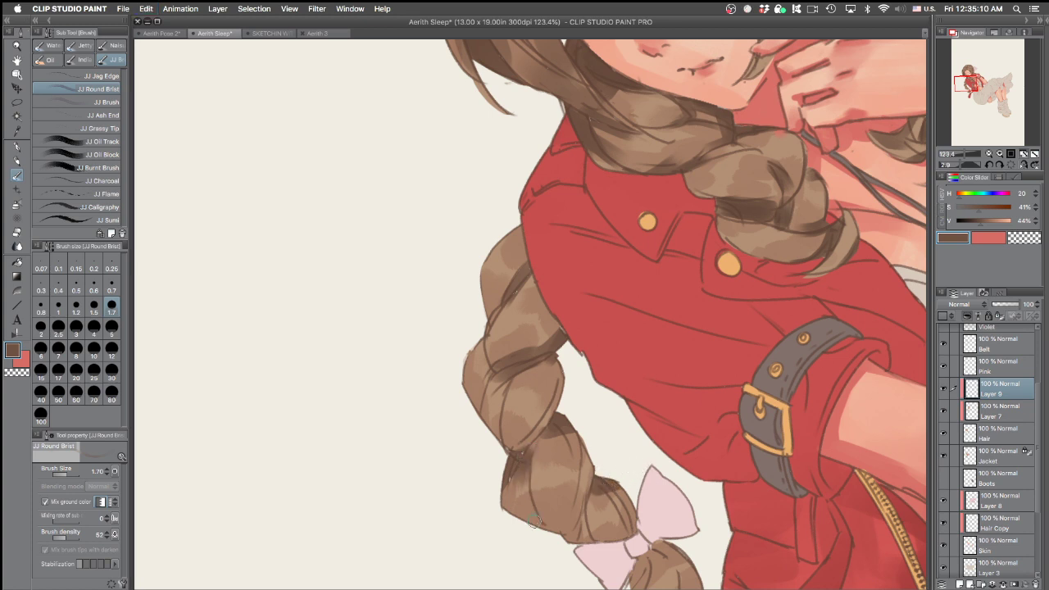
Add shadow strokes to the back braid's upper segments near the sleeve, undoing the unwanted ones
{"action": "left_click_drag", "start_coordinate": [535, 278], "coordinate": [517, 298]}
{"action": "left_click_drag", "start_coordinate": [522, 344], "coordinate": [556, 313]}
{"action": "key", "text": "super+z"}
{"action": "mouse_move", "coordinate": [497, 351]}
{"action": "left_mouse_down"}
{"action": "mouse_move", "coordinate": [482, 371]}
{"action": "mouse_move", "coordinate": [505, 337]}
{"action": "left_mouse_up"}
{"action": "key", "text": "super+z"}
{"action": "key", "text": "super+z"}
Try shadow strokes on the back braid segments just above the bow, undoing the unwanted ones
{"action": "mouse_move", "coordinate": [545, 428]}
{"action": "left_mouse_down"}
{"action": "mouse_move", "coordinate": [568, 461]}
{"action": "mouse_move", "coordinate": [539, 432]}
{"action": "mouse_move", "coordinate": [591, 484]}
{"action": "mouse_move", "coordinate": [581, 467]}
{"action": "mouse_move", "coordinate": [573, 492]}
{"action": "left_mouse_up"}
{"action": "key", "text": "super+z"}
{"action": "left_click_drag", "start_coordinate": [582, 441], "coordinate": [576, 494]}
{"action": "left_click_drag", "start_coordinate": [575, 541], "coordinate": [589, 491]}
{"action": "key", "text": "super+z"}
{"action": "key", "text": "super+z"}
Shade the braid's tail below the bow, enlarging the JJ Round Brist brush to size 4
{"action": "left_click_drag", "start_coordinate": [731, 358], "coordinate": [688, 185]}
{"action": "mouse_move", "coordinate": [600, 379]}
{"action": "left_mouse_down"}
{"action": "mouse_move", "coordinate": [636, 367]}
{"action": "mouse_move", "coordinate": [647, 386]}
{"action": "left_mouse_up"}
{"action": "mouse_move", "coordinate": [619, 373]}
{"action": "left_mouse_down"}
{"action": "mouse_move", "coordinate": [651, 392]}
{"action": "mouse_move", "coordinate": [674, 520]}
{"action": "left_mouse_up"}
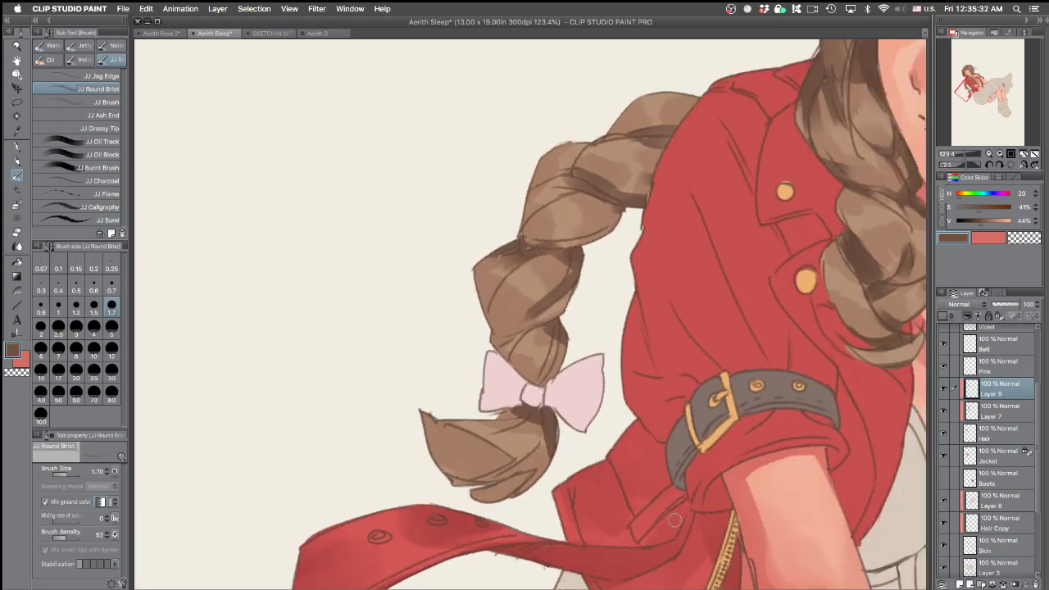
{"action": "key", "text": "bracketright"}
{"action": "key", "text": "bracketright"}
{"action": "key", "text": "bracketright"}
{"action": "key", "text": "bracketright"}
{"action": "mouse_move", "coordinate": [430, 431]}
{"action": "left_mouse_down"}
{"action": "mouse_move", "coordinate": [452, 453]}
{"action": "mouse_move", "coordinate": [455, 444]}
{"action": "mouse_move", "coordinate": [458, 455]}
{"action": "mouse_move", "coordinate": [483, 456]}
{"action": "mouse_move", "coordinate": [529, 503]}
{"action": "mouse_move", "coordinate": [495, 488]}
{"action": "mouse_move", "coordinate": [514, 452]}
{"action": "left_mouse_up"}
{"action": "key", "text": "super+z"}
{"action": "left_click_drag", "start_coordinate": [472, 480], "coordinate": [525, 449]}
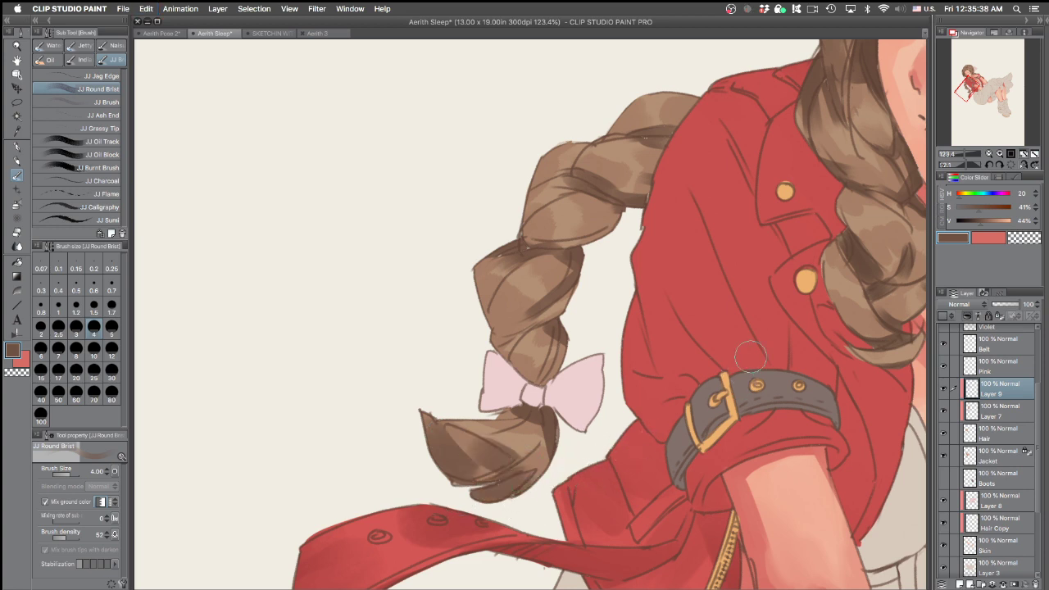
Add broad shadow touches to the back braid's segments above the bow and reduce the brush size to 1.7
{"action": "key", "text": "ctrl+minus"}
{"action": "left_click_drag", "start_coordinate": [565, 331], "coordinate": [579, 306]}
{"action": "left_click_drag", "start_coordinate": [638, 268], "coordinate": [598, 222]}
{"action": "left_click_drag", "start_coordinate": [560, 256], "coordinate": [561, 301]}
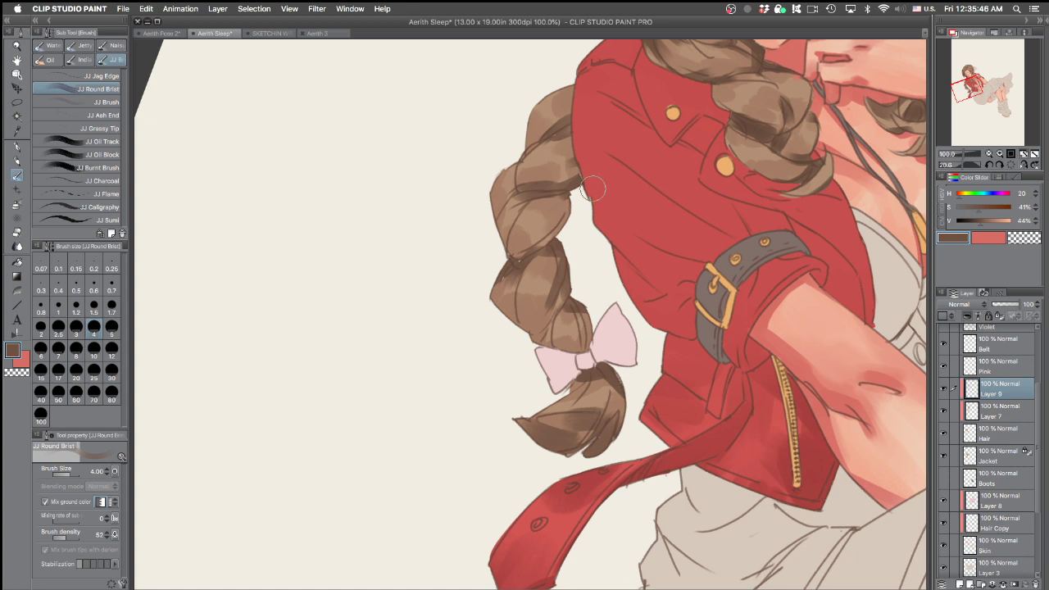
{"action": "key", "text": "bracketleft"}
{"action": "key", "text": "bracketleft"}
{"action": "key", "text": "bracketleft"}
{"action": "key", "text": "bracketleft"}
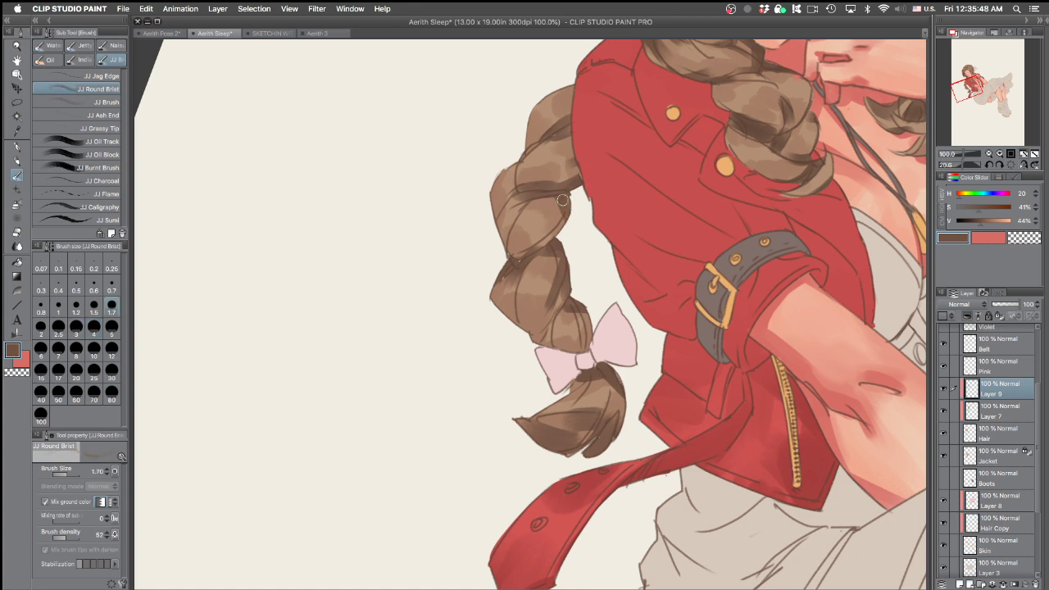
Shade the lower edge of the back braid's middle segment, undoing the first stroke and repainting it
{"action": "scroll", "coordinate": [736, 345], "scroll_direction": "down", "scroll_amount": 1}
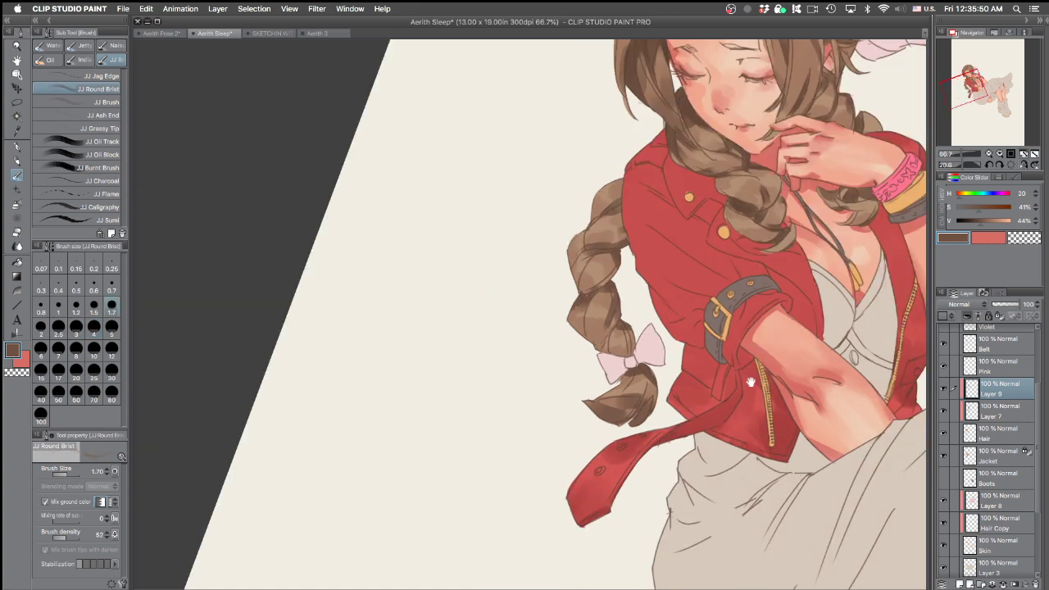
{"action": "left_click_drag", "start_coordinate": [759, 374], "coordinate": [581, 405]}
{"action": "left_click_drag", "start_coordinate": [661, 368], "coordinate": [653, 346]}
{"action": "scroll", "coordinate": [442, 382], "scroll_direction": "up", "scroll_amount": 2}
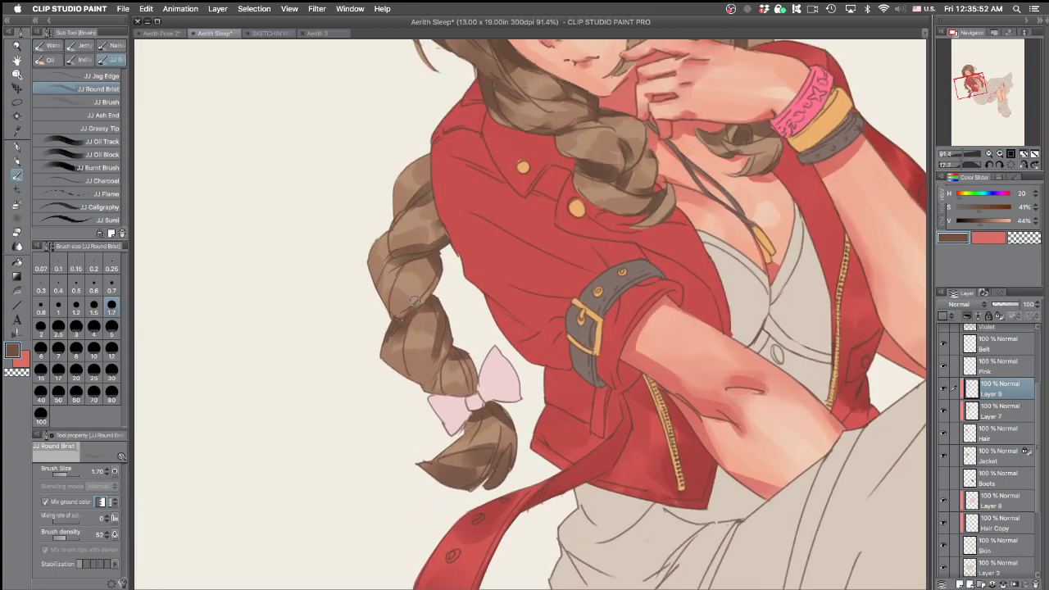
{"action": "left_click_drag", "start_coordinate": [398, 322], "coordinate": [435, 286]}
{"action": "key", "text": "super+z"}
{"action": "key", "text": "super+z"}
{"action": "mouse_move", "coordinate": [398, 322]}
{"action": "left_mouse_down"}
{"action": "mouse_move", "coordinate": [431, 290]}
{"action": "mouse_move", "coordinate": [386, 295]}
{"action": "mouse_move", "coordinate": [384, 284]}
{"action": "left_mouse_up"}
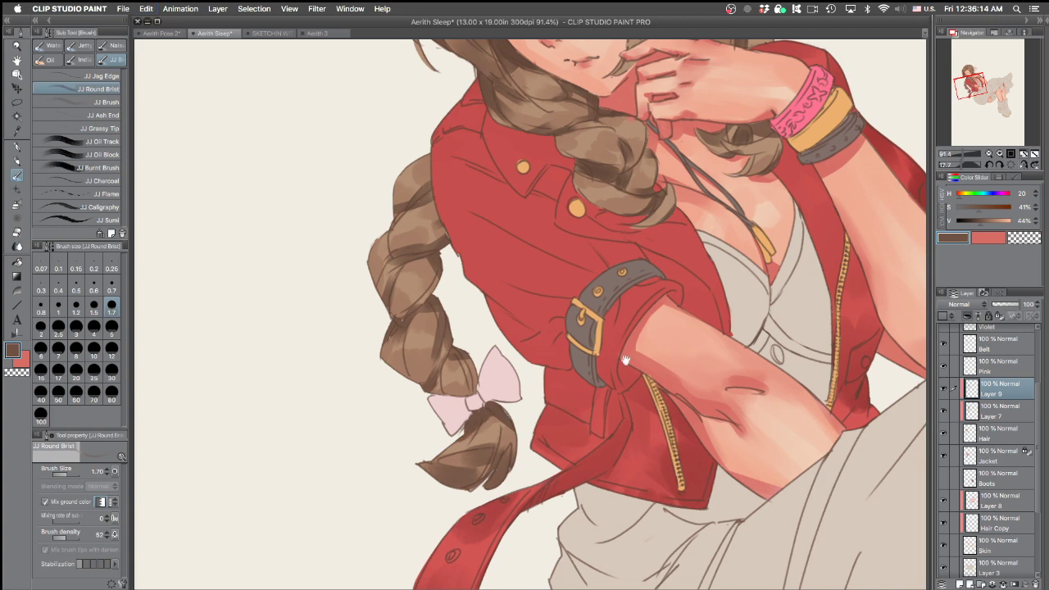
Add a small finishing touch to the back braid and switch the JJ Round Brist brush to the transparent colour
{"action": "left_click_drag", "start_coordinate": [587, 388], "coordinate": [544, 406]}
{"action": "left_click_drag", "start_coordinate": [611, 409], "coordinate": [628, 500]}
{"action": "left_click_drag", "start_coordinate": [486, 309], "coordinate": [485, 317]}
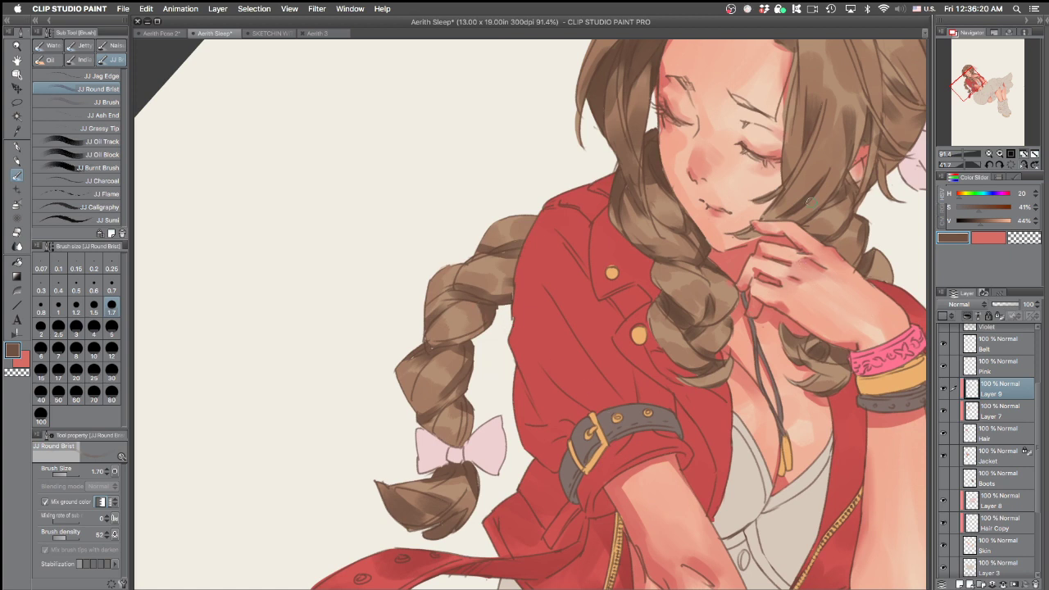
{"action": "left_click_drag", "start_coordinate": [676, 384], "coordinate": [529, 456]}
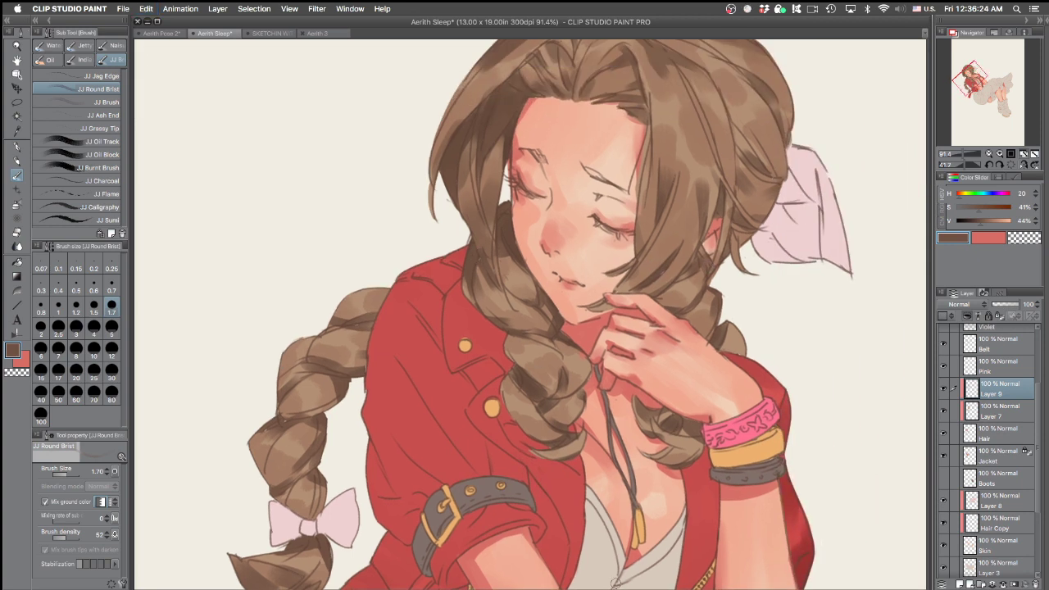
{"action": "left_click_drag", "start_coordinate": [579, 440], "coordinate": [505, 527]}
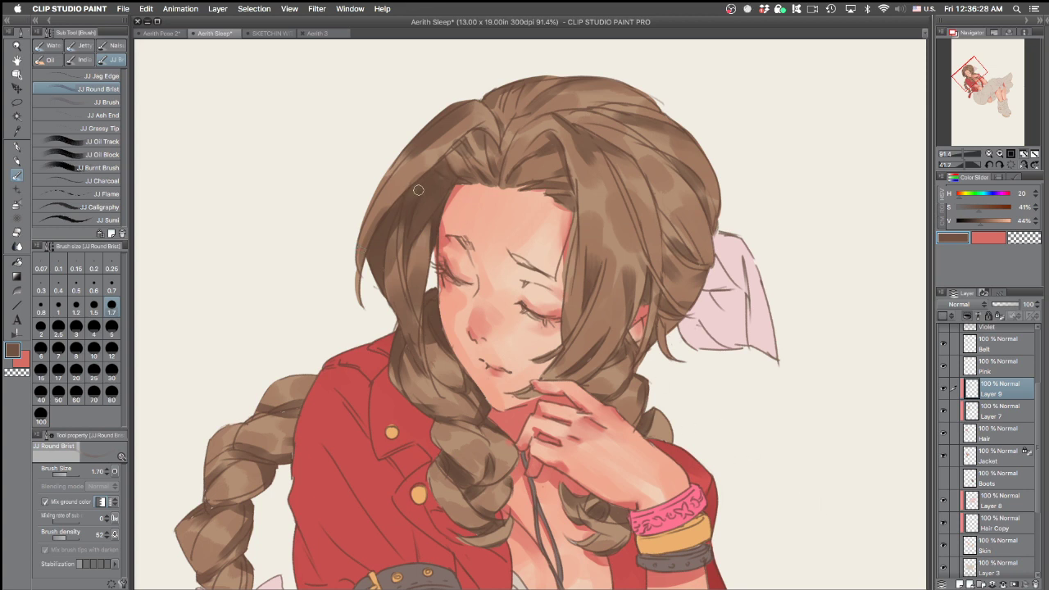
{"action": "key", "text": "c"}
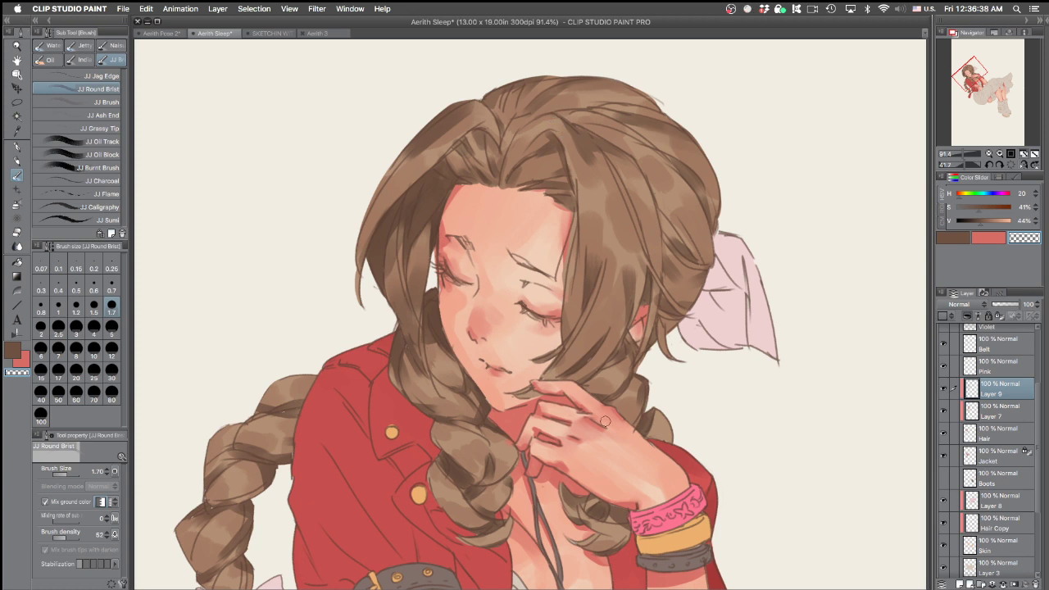
Mirror the canvas view, switch to the JJ Brush at size 2 and sample a darker brown from the hair
{"action": "left_click", "coordinate": [1022, 158]}
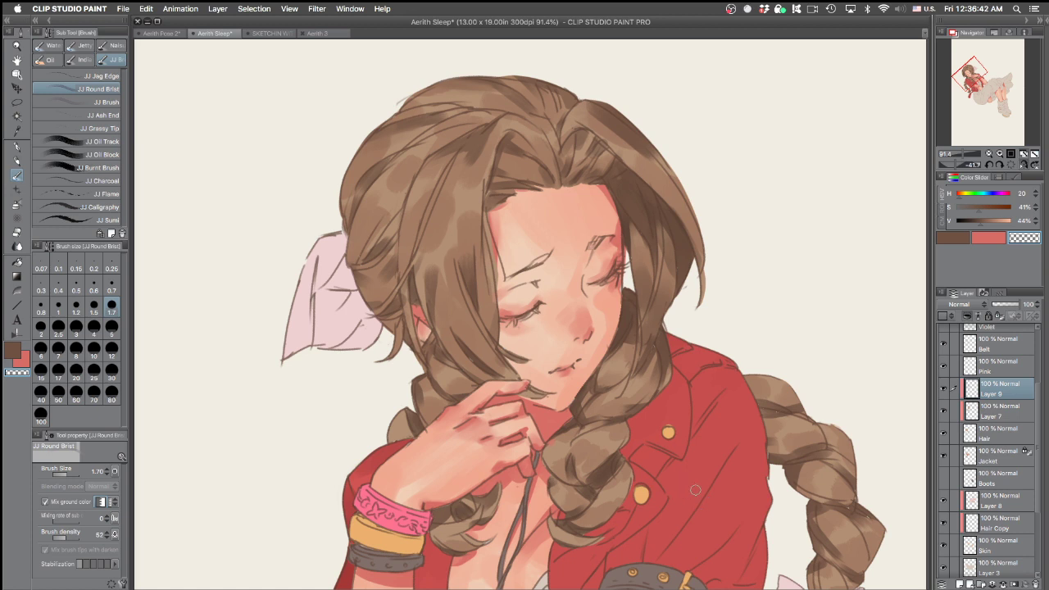
{"action": "key", "text": "bracketright"}
{"action": "key", "text": "bracketright"}
{"action": "key", "text": "bracketright"}
{"action": "key", "text": "bracketright"}
{"action": "key", "text": "bracketright"}
{"action": "key", "text": "bracketleft"}
{"action": "key", "text": "bracketleft"}
{"action": "key", "text": "period"}
{"action": "left_click", "coordinate": [609, 458], "text": "alt"}
Shade the inside of the long front lock beside the face with the darker brown, undoing the stray strokes
{"action": "mouse_move", "coordinate": [633, 425]}
{"action": "left_mouse_down"}
{"action": "mouse_move", "coordinate": [591, 434]}
{"action": "mouse_move", "coordinate": [582, 412]}
{"action": "left_mouse_up"}
{"action": "key", "text": "super+z"}
{"action": "mouse_move", "coordinate": [433, 369]}
{"action": "left_mouse_down"}
{"action": "mouse_move", "coordinate": [445, 397]}
{"action": "mouse_move", "coordinate": [418, 407]}
{"action": "mouse_move", "coordinate": [424, 423]}
{"action": "left_mouse_up"}
{"action": "key", "text": "super+z"}
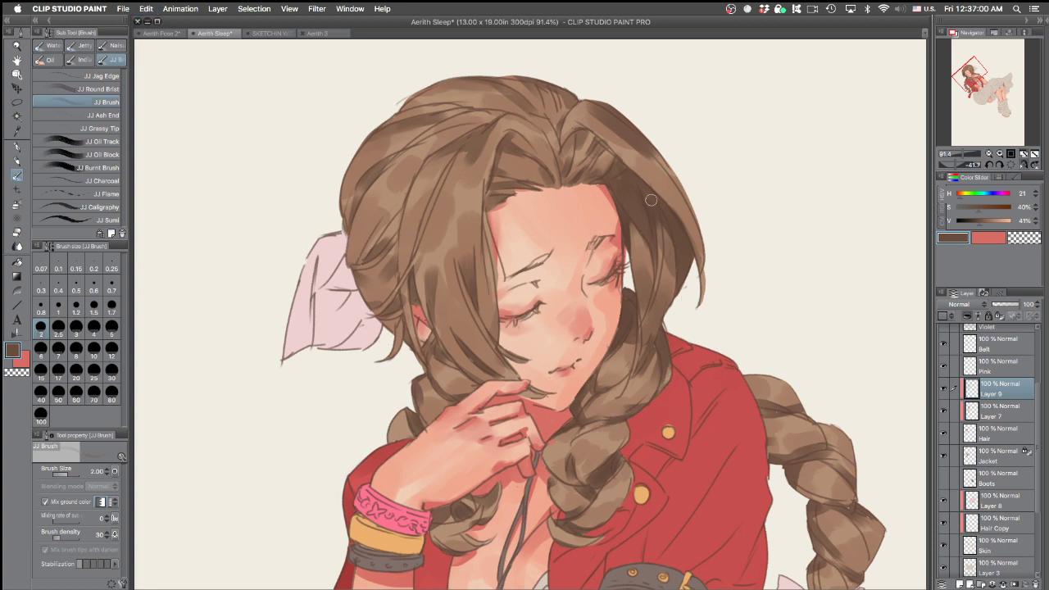
Try a shadow stroke on the upper segment of the back braid and undo it
{"action": "scroll", "coordinate": [656, 442], "scroll_direction": "down", "scroll_amount": 3}
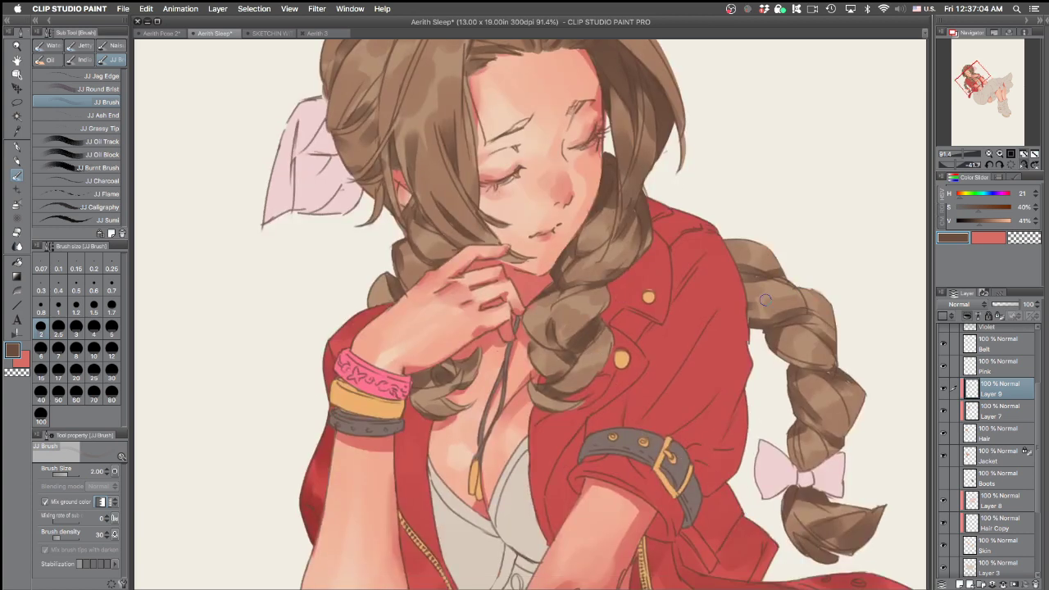
{"action": "left_click_drag", "start_coordinate": [746, 312], "coordinate": [765, 300]}
{"action": "key", "text": "super+z"}
Examine the whole figure from hair to skirt at several zooms and rotations to judge the hair shading
{"action": "scroll", "coordinate": [844, 363], "scroll_direction": "down", "scroll_amount": 5}
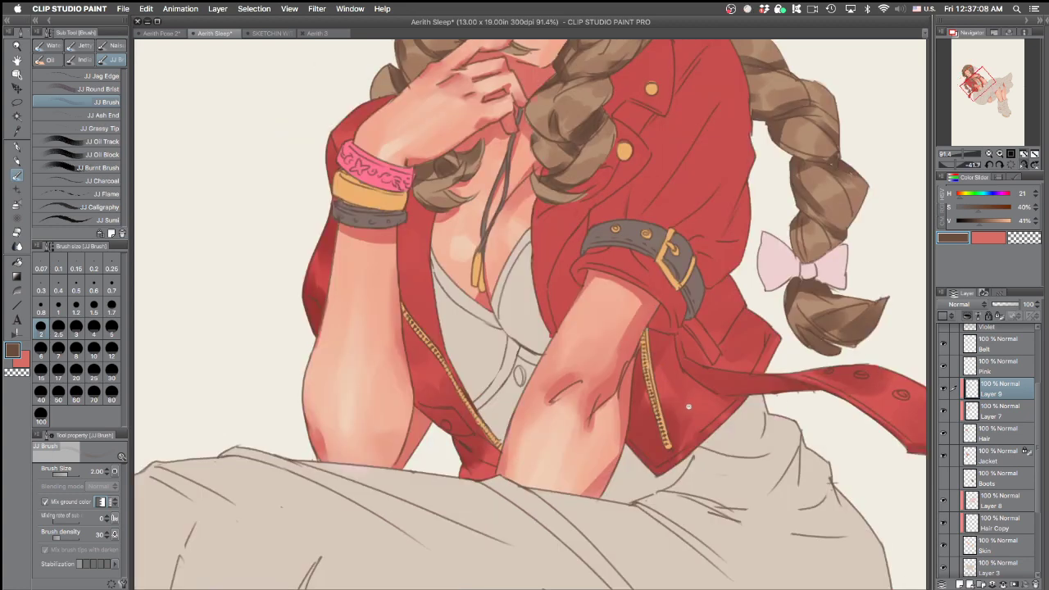
{"action": "scroll", "coordinate": [688, 401], "scroll_direction": "down", "scroll_amount": 3}
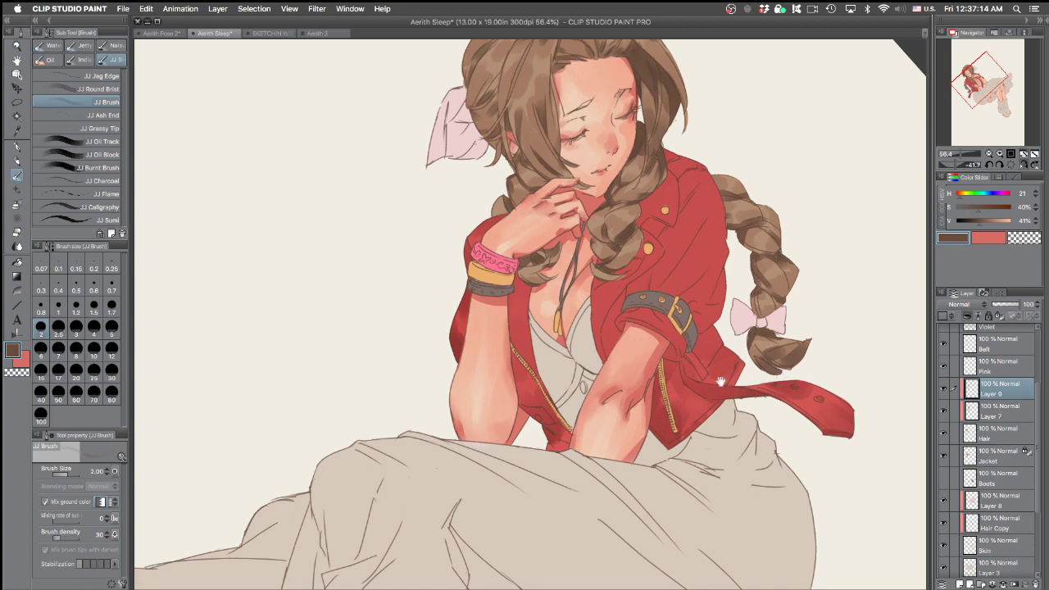
{"action": "scroll", "coordinate": [726, 385], "scroll_direction": "down", "scroll_amount": 4}
{"action": "scroll", "coordinate": [726, 385], "scroll_direction": "down", "scroll_amount": 1}
{"action": "scroll", "coordinate": [725, 379], "scroll_direction": "down", "scroll_amount": 3}
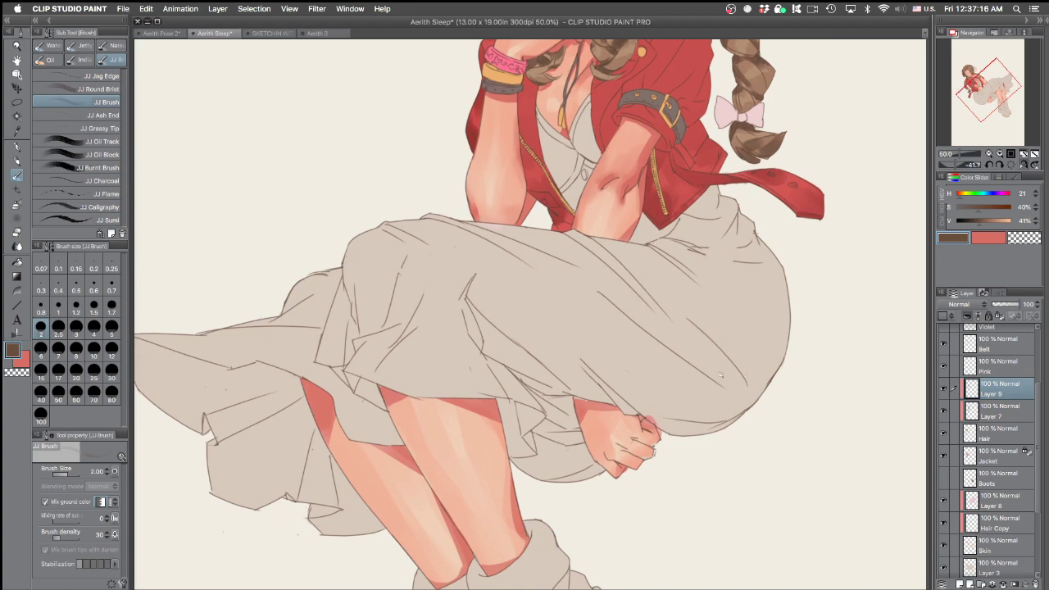
{"action": "scroll", "coordinate": [726, 377], "scroll_direction": "down", "scroll_amount": 2}
{"action": "scroll", "coordinate": [750, 407], "scroll_direction": "up", "scroll_amount": 1}
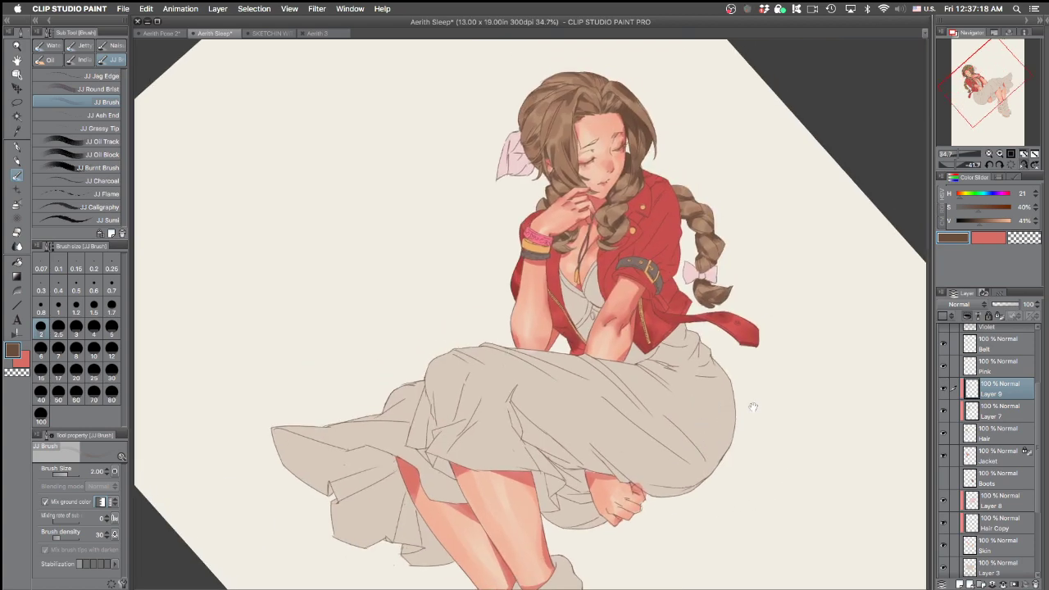
{"action": "left_click_drag", "start_coordinate": [656, 155], "coordinate": [714, 284]}
{"action": "left_click_drag", "start_coordinate": [728, 200], "coordinate": [803, 268]}
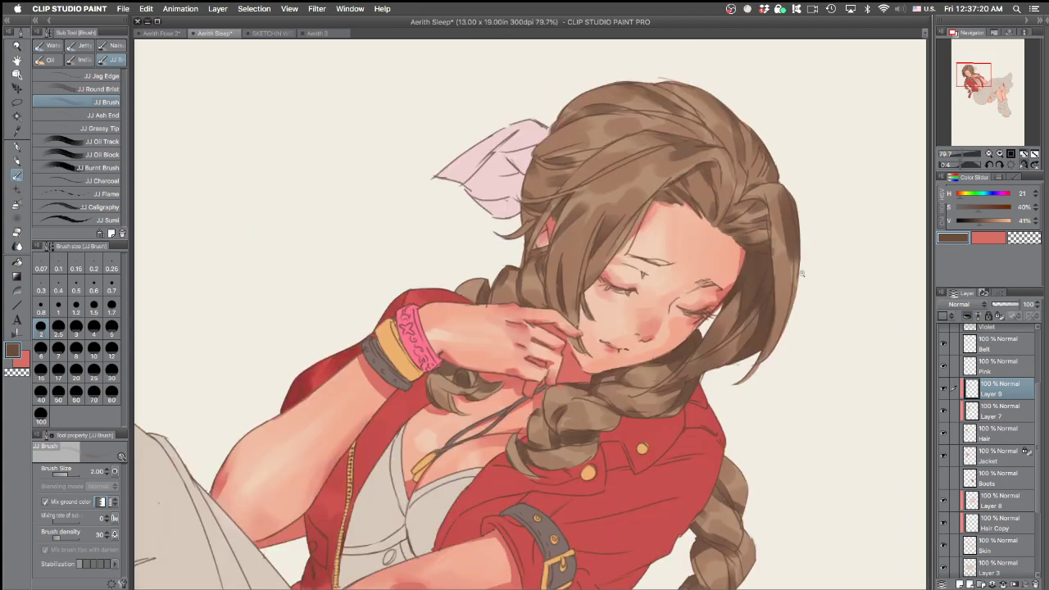
{"action": "scroll", "coordinate": [777, 299], "scroll_direction": "up", "scroll_amount": 1}
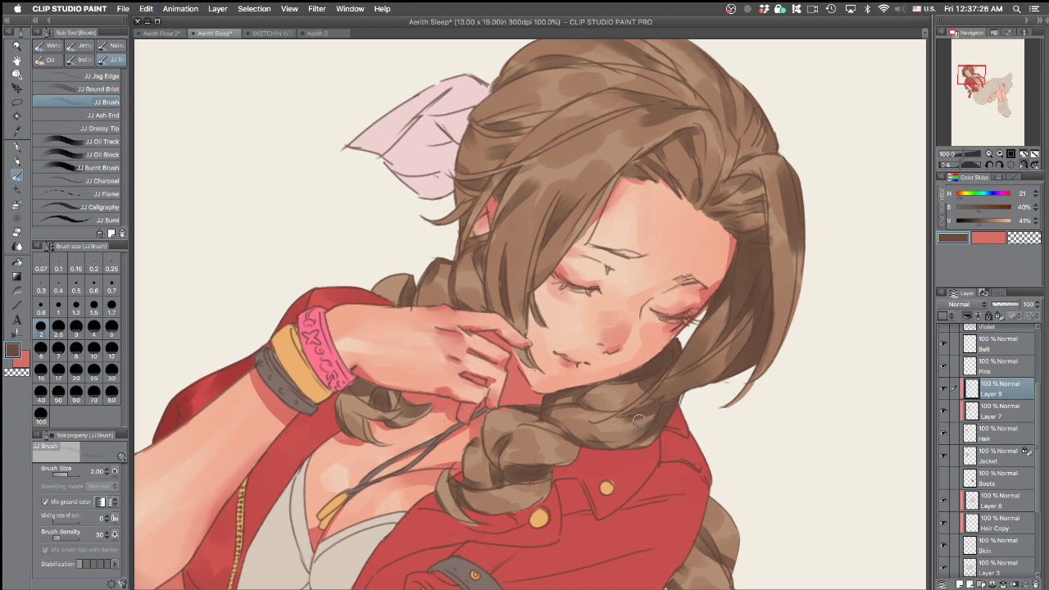
Try broad shadow strokes across the front hair above the forehead and undo the last one
{"action": "key", "text": "c"}
{"action": "key", "text": "c"}
{"action": "left_click_drag", "start_coordinate": [657, 124], "coordinate": [616, 137]}
{"action": "left_click_drag", "start_coordinate": [763, 137], "coordinate": [681, 119]}
{"action": "key", "text": "super+z"}
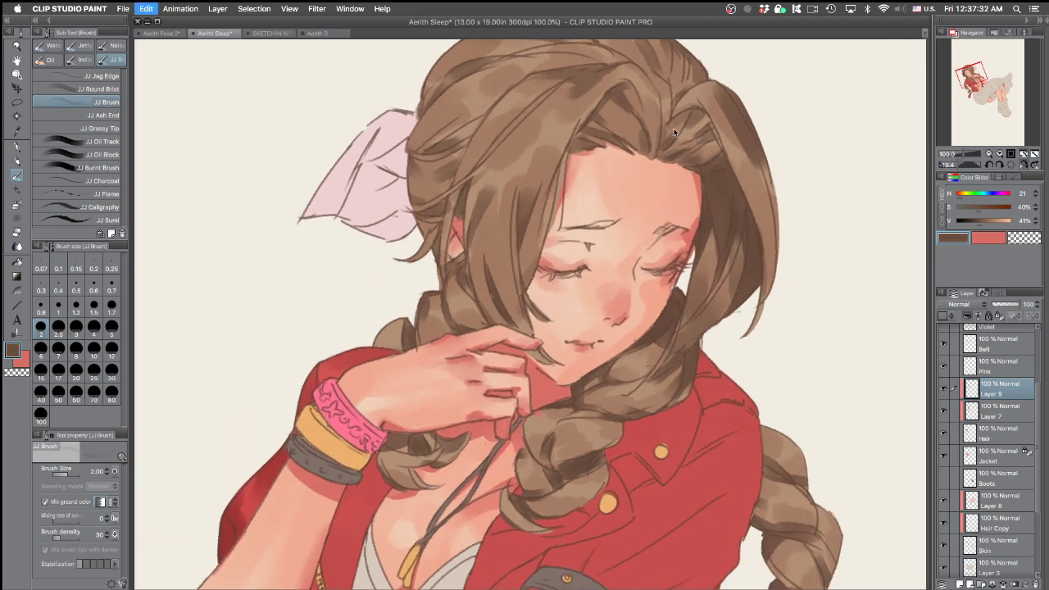
Paint fine dark strands on the side hair with the JJ Brush at size 0.8, undoing the stroke near the ear
{"action": "key", "text": "bracketleft"}
{"action": "key", "text": "bracketleft"}
{"action": "key", "text": "bracketleft"}
{"action": "key", "text": "bracketleft"}
{"action": "key", "text": "bracketleft"}
{"action": "mouse_move", "coordinate": [530, 106]}
{"action": "left_mouse_down"}
{"action": "mouse_move", "coordinate": [499, 142]}
{"action": "mouse_move", "coordinate": [557, 85]}
{"action": "mouse_move", "coordinate": [490, 153]}
{"action": "left_mouse_up"}
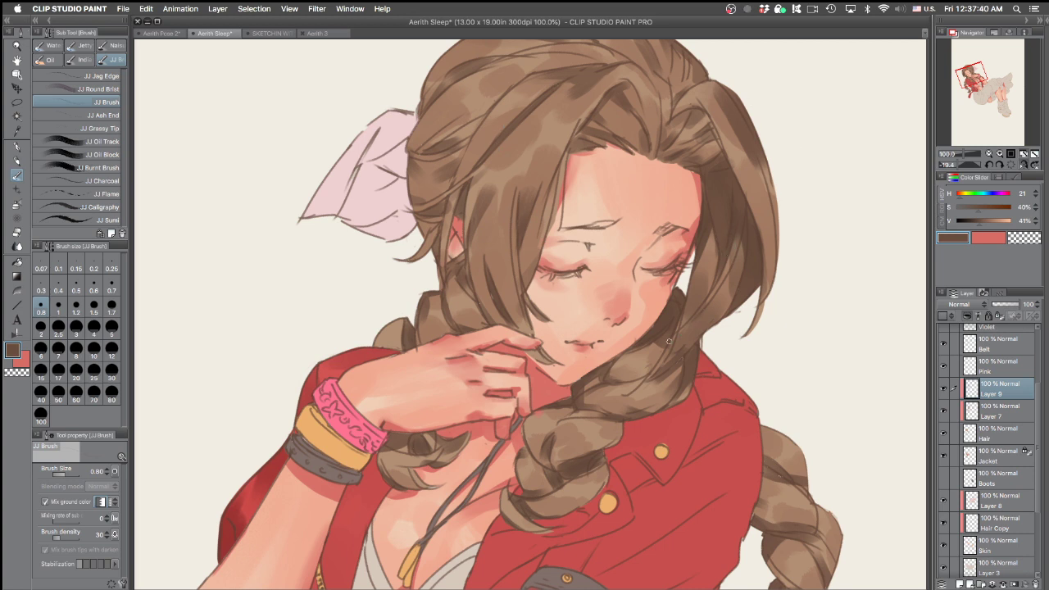
{"action": "left_click_drag", "start_coordinate": [588, 254], "coordinate": [604, 368]}
{"action": "left_click_drag", "start_coordinate": [433, 260], "coordinate": [464, 231]}
{"action": "key", "text": "super+z"}
Shade the back hair above the pink bow with the JJ Brush at size 1.7 and switch to the transparent colour
{"action": "key", "text": "bracketright"}
{"action": "key", "text": "bracketright"}
{"action": "key", "text": "bracketright"}
{"action": "key", "text": "bracketright"}
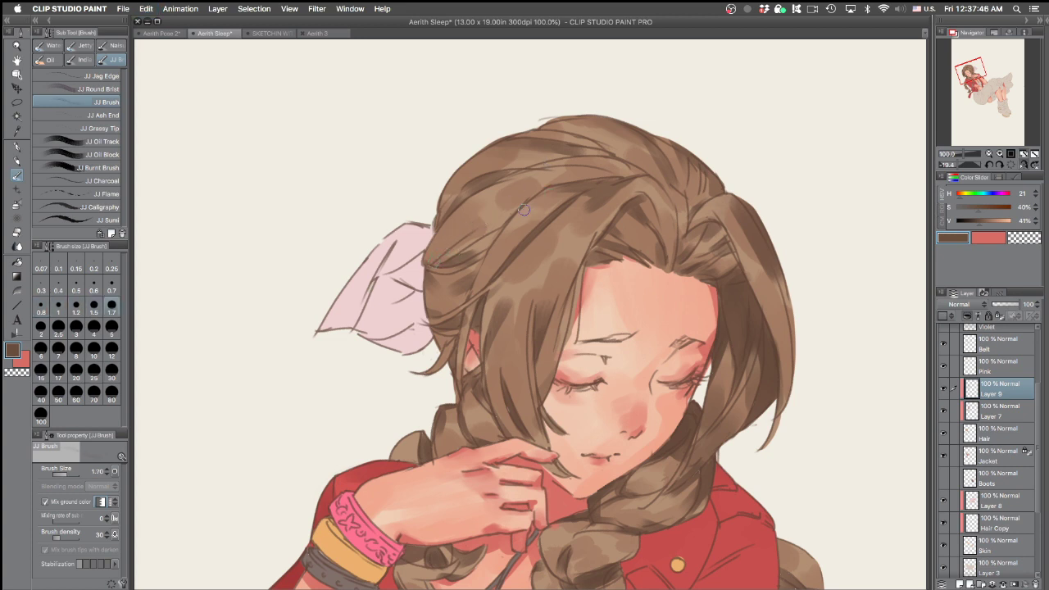
{"action": "left_click_drag", "start_coordinate": [437, 252], "coordinate": [490, 216]}
{"action": "key", "text": "c"}
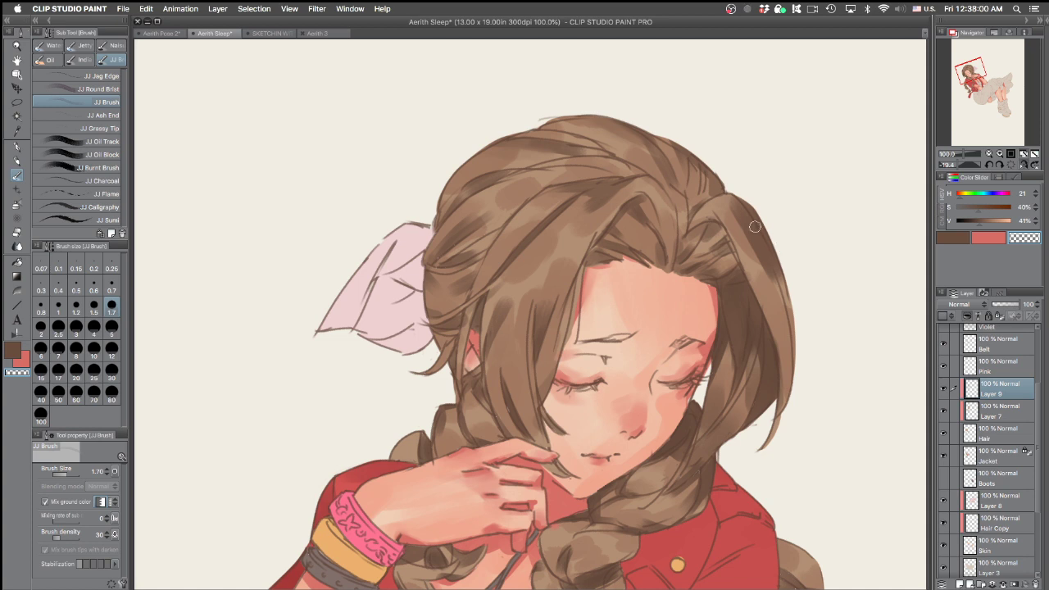
Return to the brown and paint a shadow strand at the crown beside the parting, undoing and redrawing it
{"action": "key", "text": "c"}
{"action": "left_click_drag", "start_coordinate": [687, 213], "coordinate": [679, 242]}
{"action": "key", "text": "super+z"}
{"action": "key", "text": "super+z"}
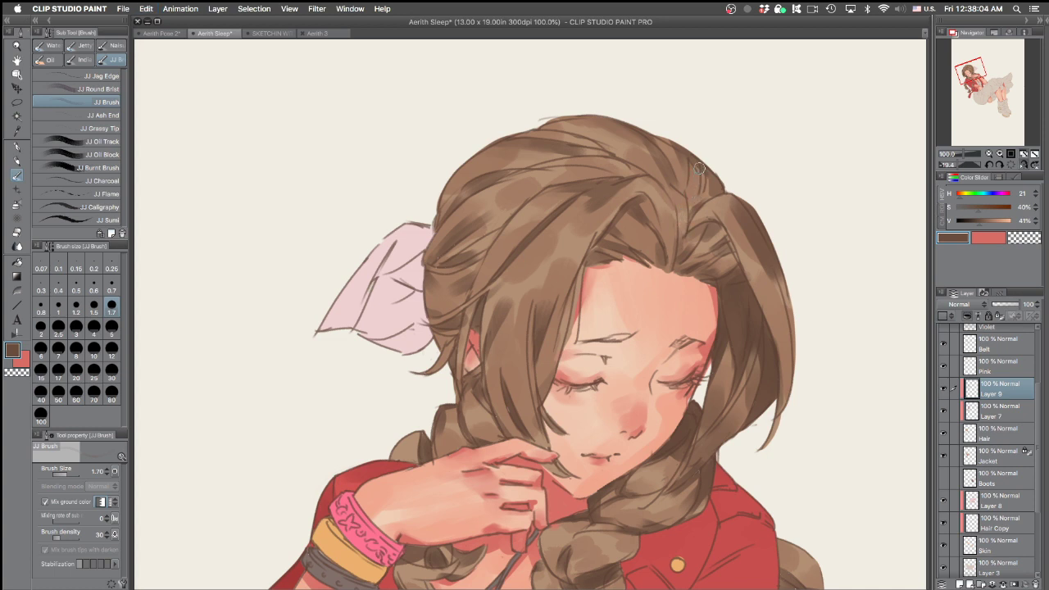
{"action": "key", "text": "super+z"}
{"action": "left_click_drag", "start_coordinate": [688, 214], "coordinate": [697, 177]}
{"action": "key", "text": "super+z"}
{"action": "left_click_drag", "start_coordinate": [688, 213], "coordinate": [699, 173]}
Switch to the Turnip pen with the transparent colour at size 1.2 and check the figure as a whole
{"action": "scroll", "coordinate": [735, 368], "scroll_direction": "down", "scroll_amount": 4}
{"action": "scroll", "coordinate": [541, 309], "scroll_direction": "up", "scroll_amount": 7}
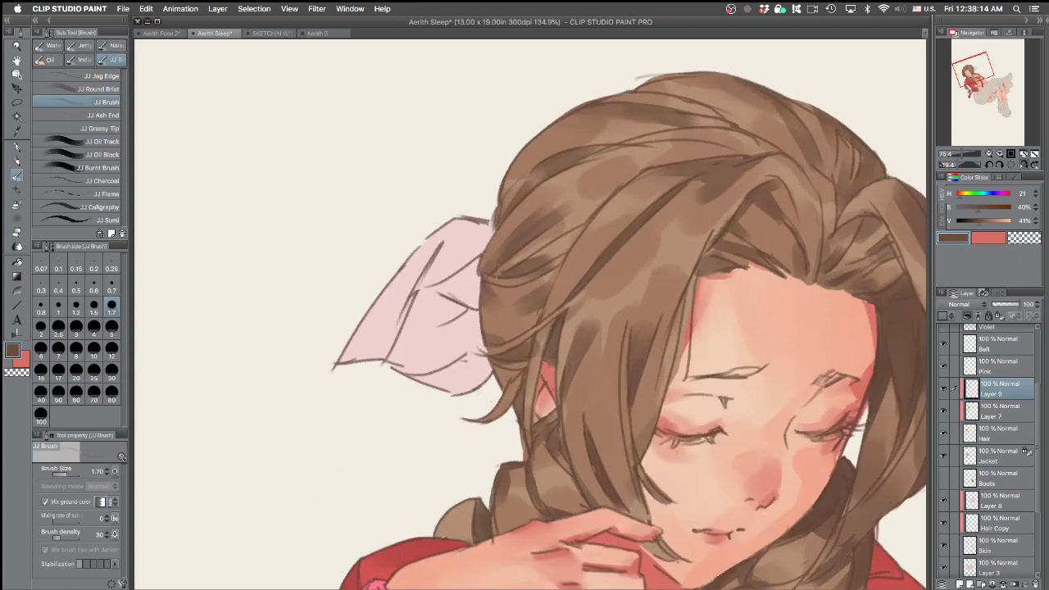
{"action": "key", "text": "p"}
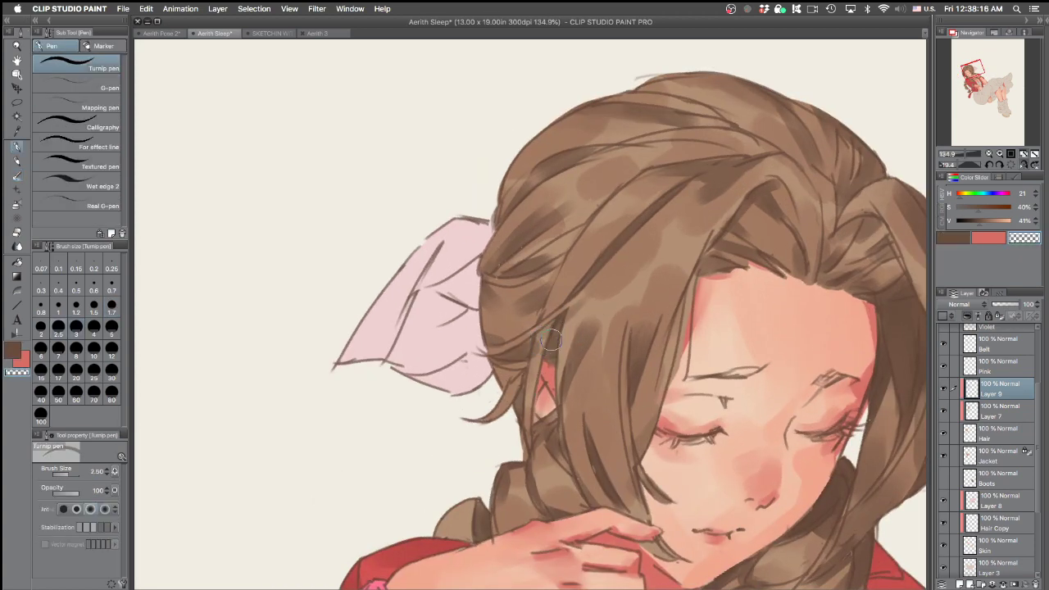
{"action": "key", "text": "bracketleft"}
{"action": "key", "text": "bracketleft"}
{"action": "key", "text": "bracketleft"}
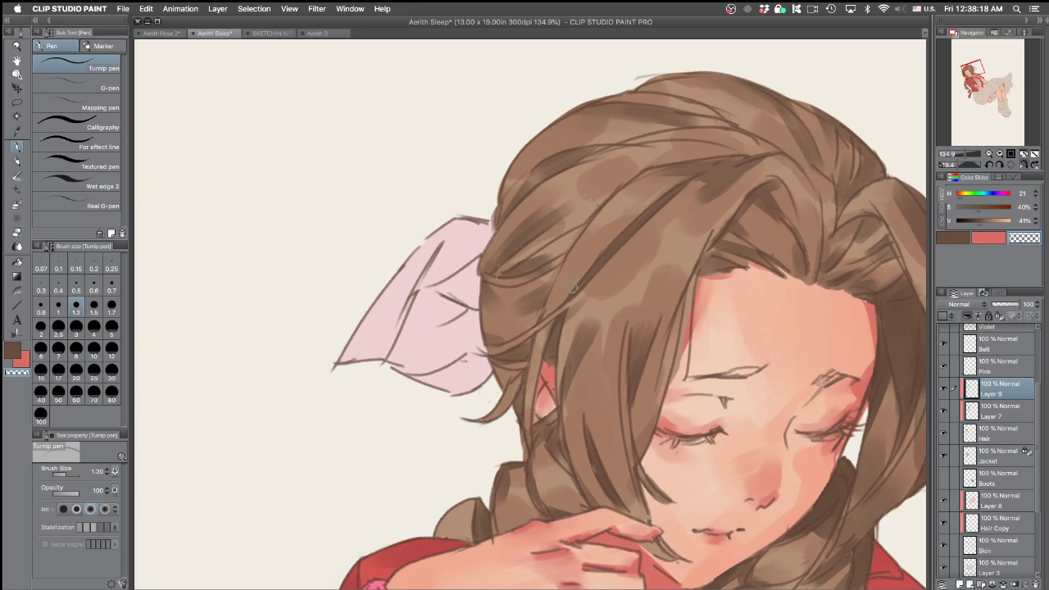
{"action": "scroll", "coordinate": [726, 243], "scroll_direction": "down", "scroll_amount": 4}
{"action": "left_click_drag", "start_coordinate": [767, 406], "coordinate": [729, 255]}
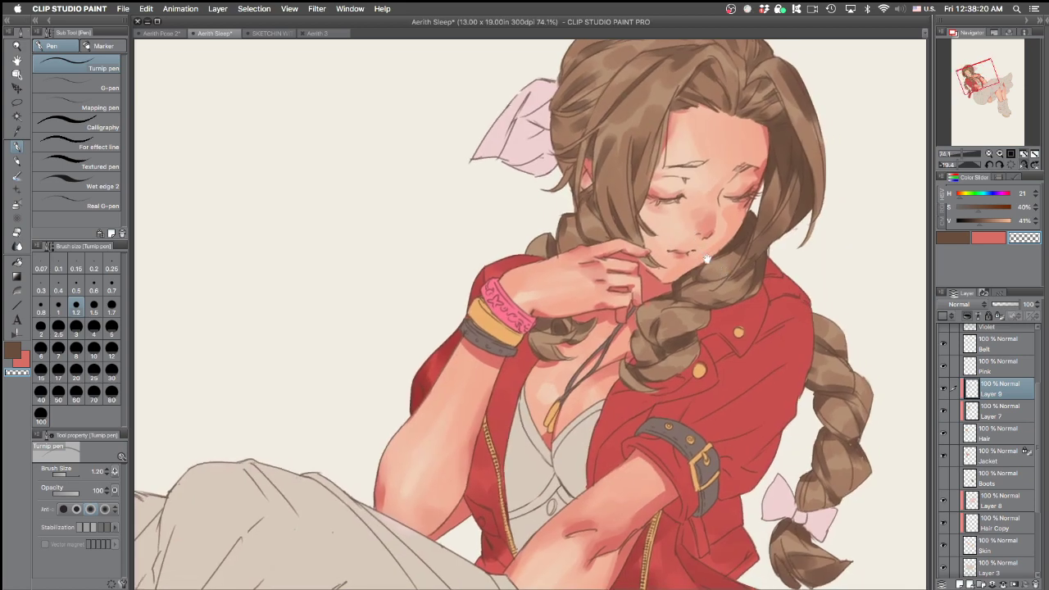
{"action": "scroll", "coordinate": [717, 270], "scroll_direction": "down", "scroll_amount": 2}
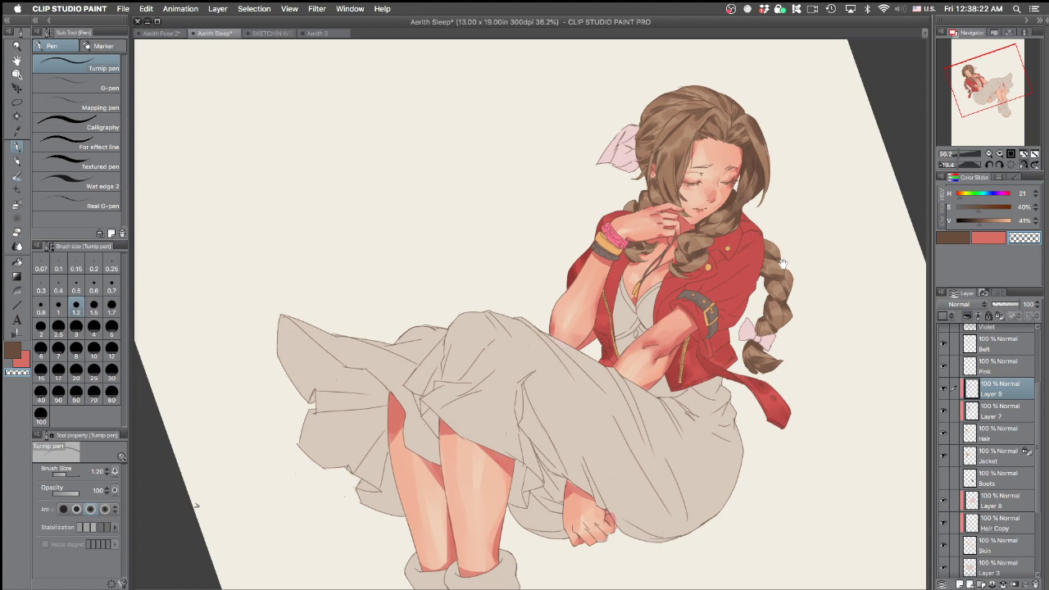
Cover the back braid's topmost segment with flat dark brown using the Mapping pen at size 3, undoing stray strokes
{"action": "key", "text": "period"}
{"action": "scroll", "coordinate": [789, 244], "scroll_direction": "up", "scroll_amount": 4}
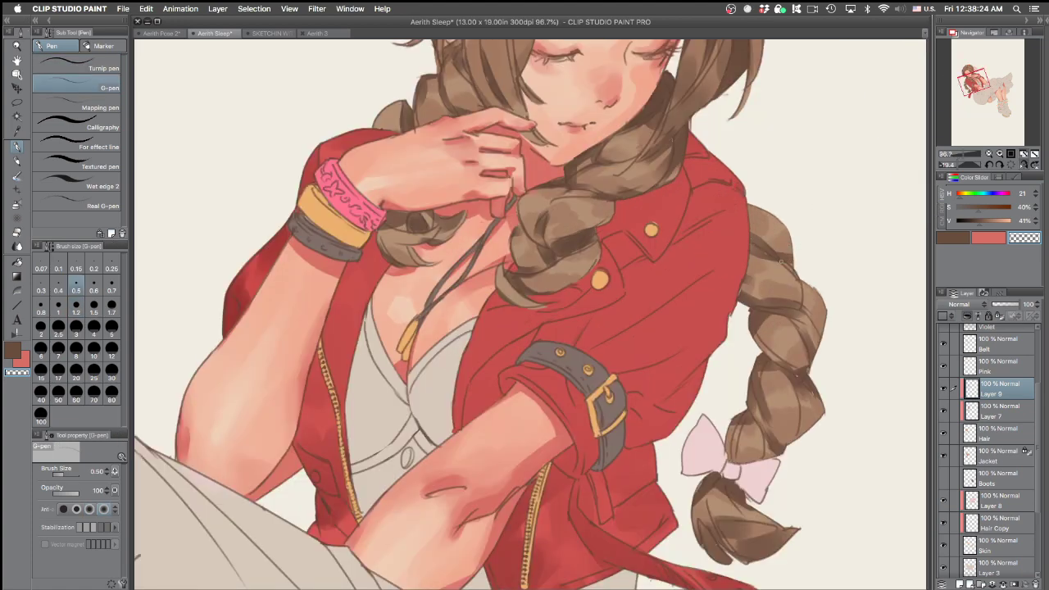
{"action": "key", "text": "period"}
{"action": "key", "text": "bracketright"}
{"action": "key", "text": "bracketright"}
{"action": "key", "text": "bracketright"}
{"action": "key", "text": "bracketright"}
{"action": "key", "text": "bracketright"}
{"action": "key", "text": "bracketright"}
{"action": "key", "text": "bracketright"}
{"action": "key", "text": "bracketright"}
{"action": "key", "text": "bracketright"}
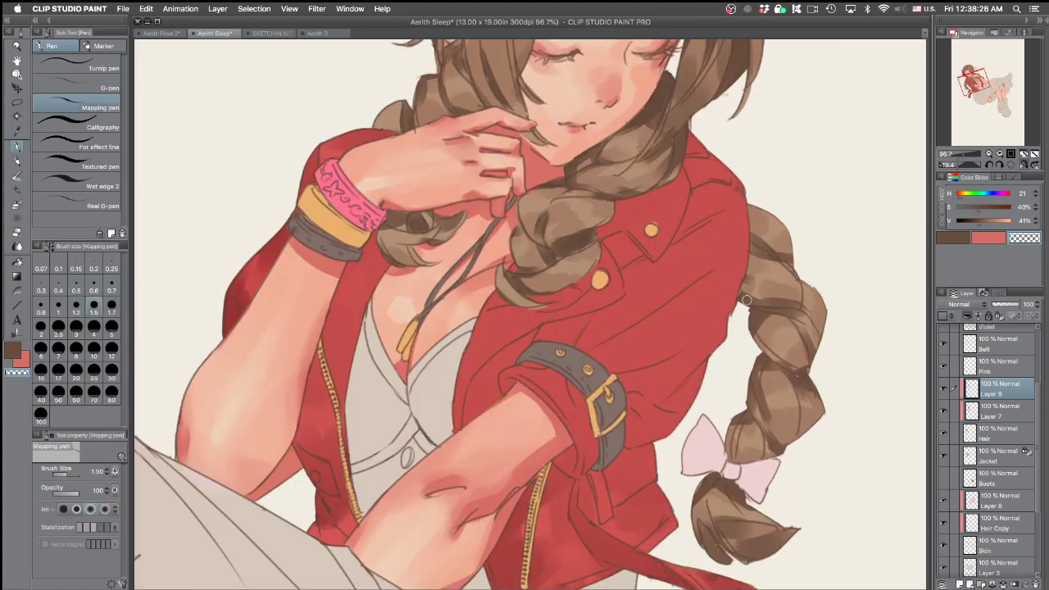
{"action": "mouse_move", "coordinate": [788, 256]}
{"action": "left_mouse_down"}
{"action": "mouse_move", "coordinate": [744, 297]}
{"action": "mouse_move", "coordinate": [787, 253]}
{"action": "mouse_move", "coordinate": [756, 244]}
{"action": "mouse_move", "coordinate": [799, 211]}
{"action": "mouse_move", "coordinate": [763, 193]}
{"action": "mouse_move", "coordinate": [796, 226]}
{"action": "left_mouse_up"}
{"action": "left_click", "coordinate": [768, 307], "text": "alt"}
{"action": "key", "text": "super+z"}
{"action": "mouse_move", "coordinate": [735, 264]}
{"action": "left_mouse_down"}
{"action": "mouse_move", "coordinate": [794, 246]}
{"action": "mouse_move", "coordinate": [790, 228]}
{"action": "mouse_move", "coordinate": [747, 218]}
{"action": "mouse_move", "coordinate": [734, 267]}
{"action": "left_mouse_up"}
{"action": "key", "text": "super+z"}
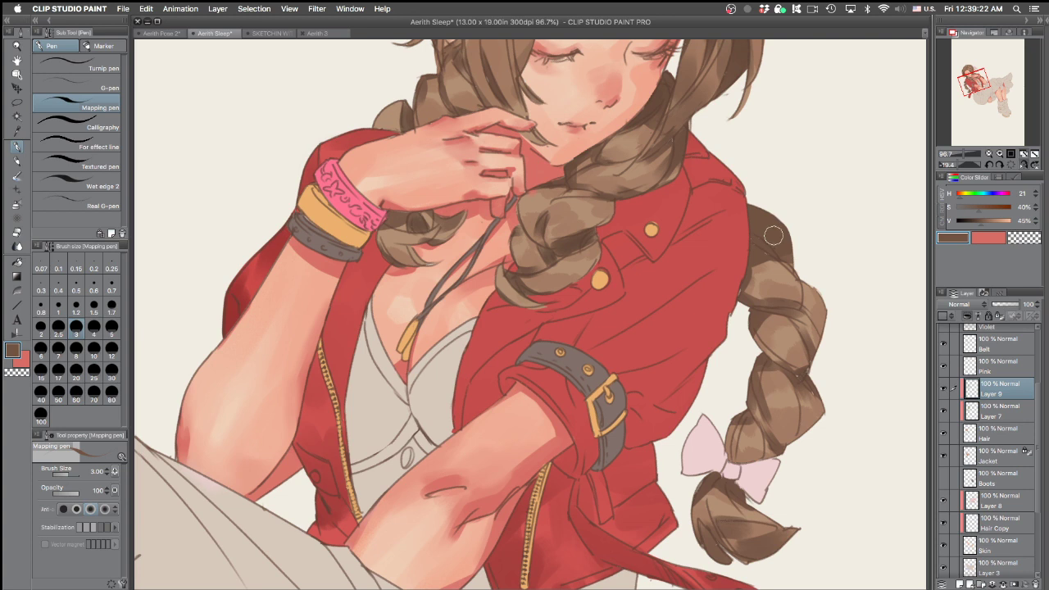
{"action": "left_click_drag", "start_coordinate": [776, 240], "coordinate": [755, 241]}
Try shading inside the long front lock with the Colored pencil at size 3, using browns sampled from the hair
{"action": "left_click_drag", "start_coordinate": [724, 326], "coordinate": [690, 487]}
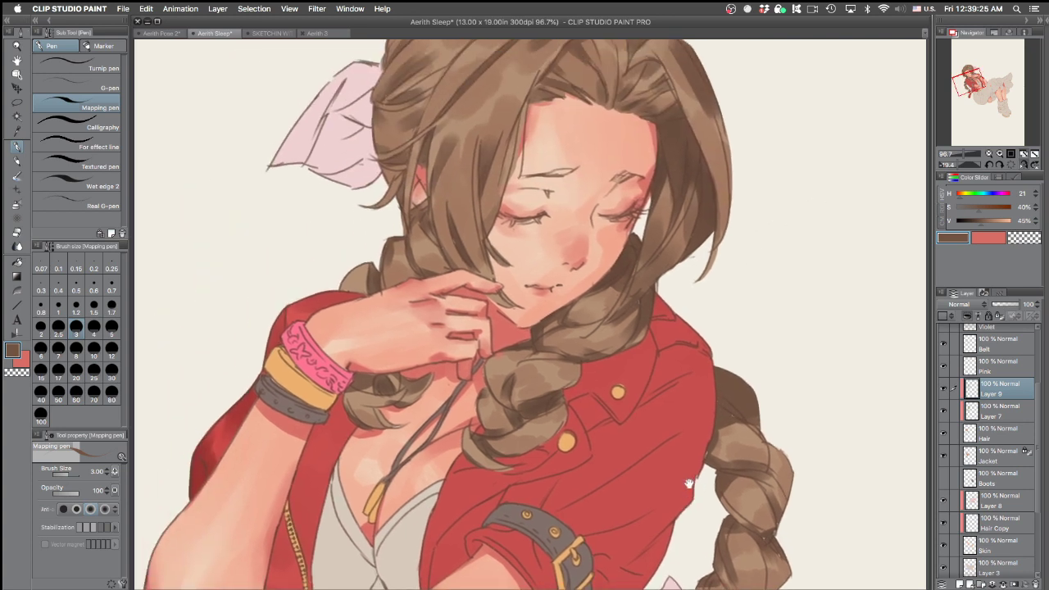
{"action": "key", "text": "p"}
{"action": "left_click", "coordinate": [710, 210], "text": "alt"}
{"action": "key", "text": "["}
{"action": "key", "text": "bracketright"}
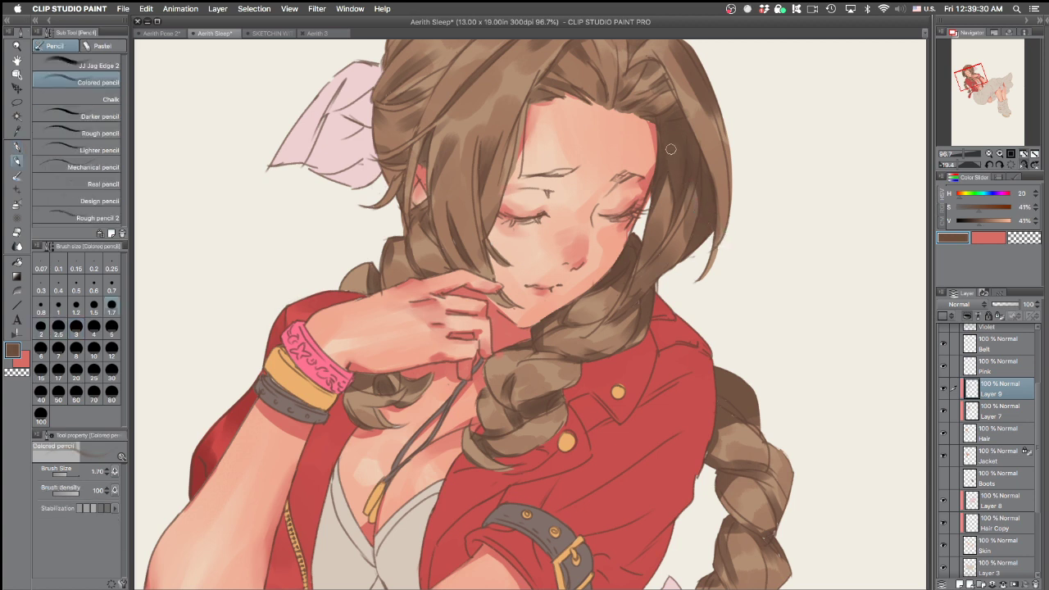
{"action": "left_click", "coordinate": [692, 209], "text": "alt"}
{"action": "mouse_move", "coordinate": [677, 123]}
{"action": "left_mouse_down"}
{"action": "mouse_move", "coordinate": [704, 203]}
{"action": "mouse_move", "coordinate": [703, 184]}
{"action": "mouse_move", "coordinate": [711, 239]}
{"action": "mouse_move", "coordinate": [704, 183]}
{"action": "mouse_move", "coordinate": [704, 221]}
{"action": "left_mouse_up"}
{"action": "key", "text": "super+z"}
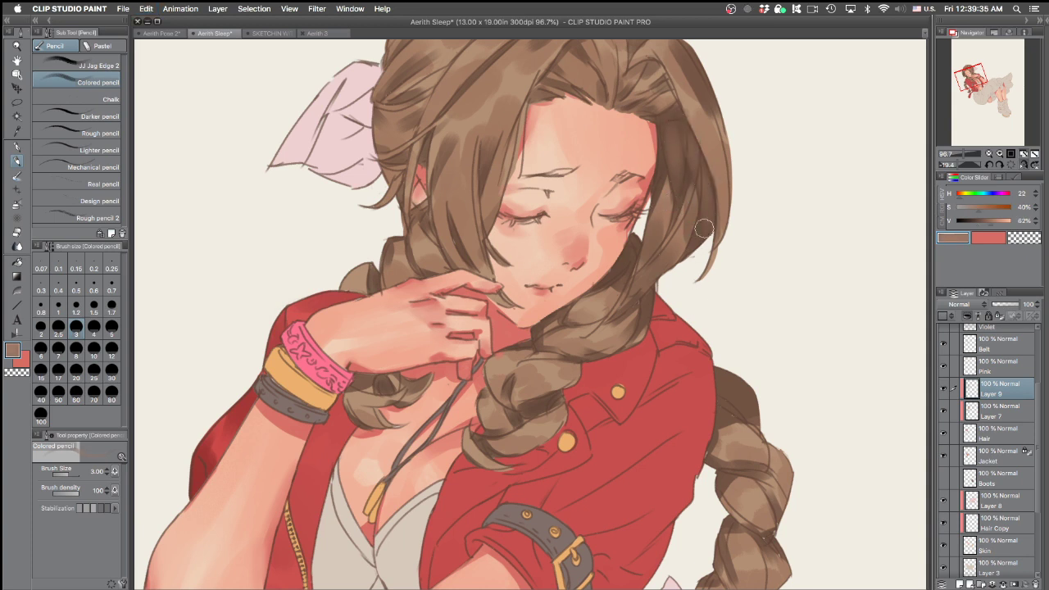
Try Dense watercolor at size 4 on the front lock with a sampled mid brown and undo the last strokes
{"action": "left_click", "coordinate": [680, 156], "text": "alt"}
{"action": "key", "text": "b"}
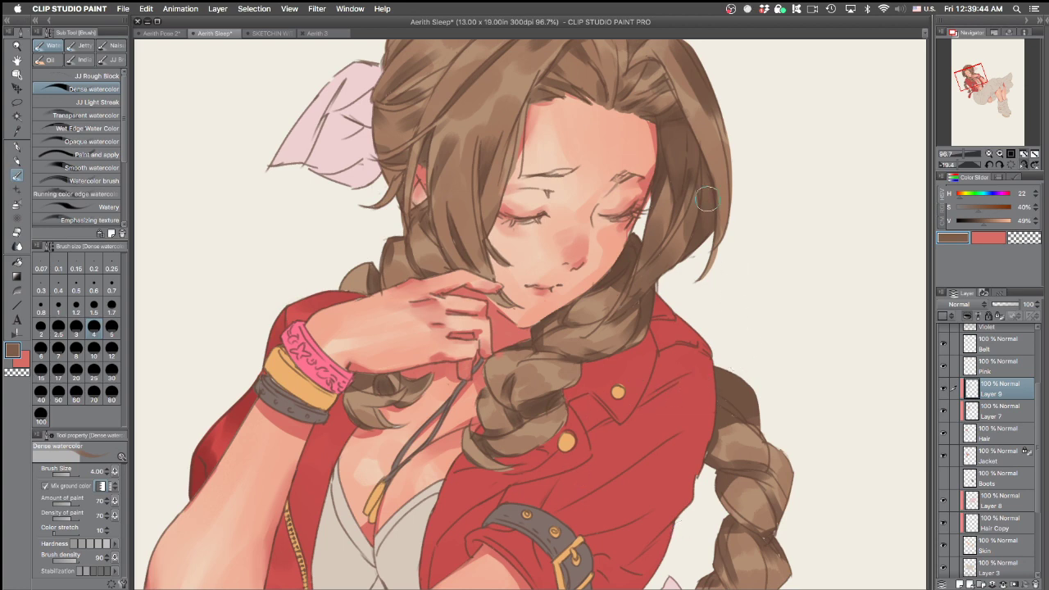
{"action": "left_click_drag", "start_coordinate": [756, 233], "coordinate": [701, 143]}
{"action": "left_click_drag", "start_coordinate": [672, 393], "coordinate": [510, 400]}
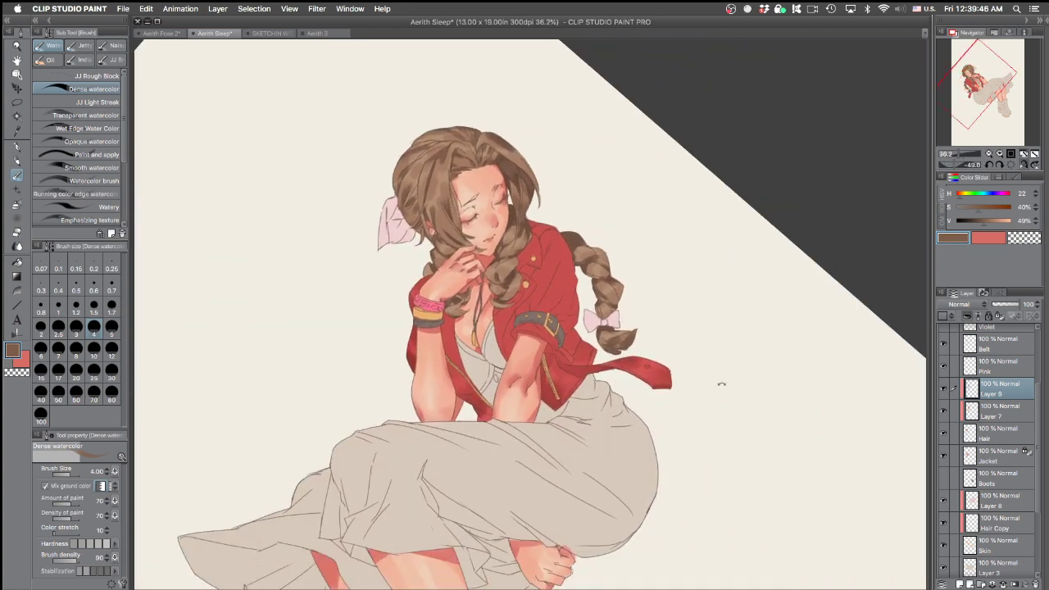
{"action": "left_click_drag", "start_coordinate": [740, 342], "coordinate": [739, 354]}
{"action": "key", "text": "super+z"}
{"action": "key", "text": "super+z"}
{"action": "key", "text": "super+z"}
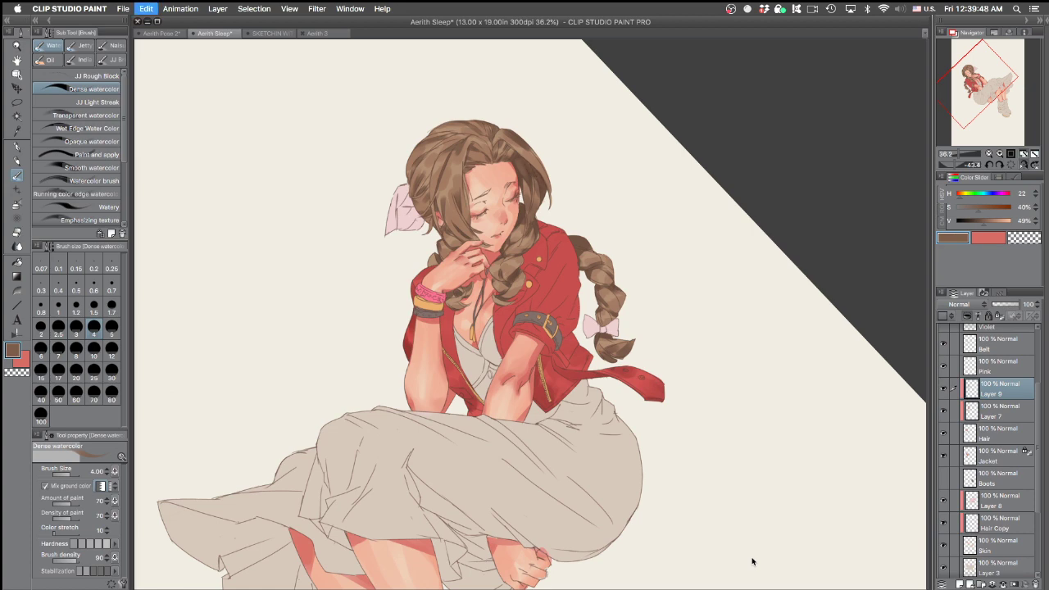
Add a new layer above Layer 9 and clip it to the layer below
{"action": "left_click_drag", "start_coordinate": [628, 471], "coordinate": [685, 329]}
{"action": "left_click_drag", "start_coordinate": [798, 302], "coordinate": [692, 430]}
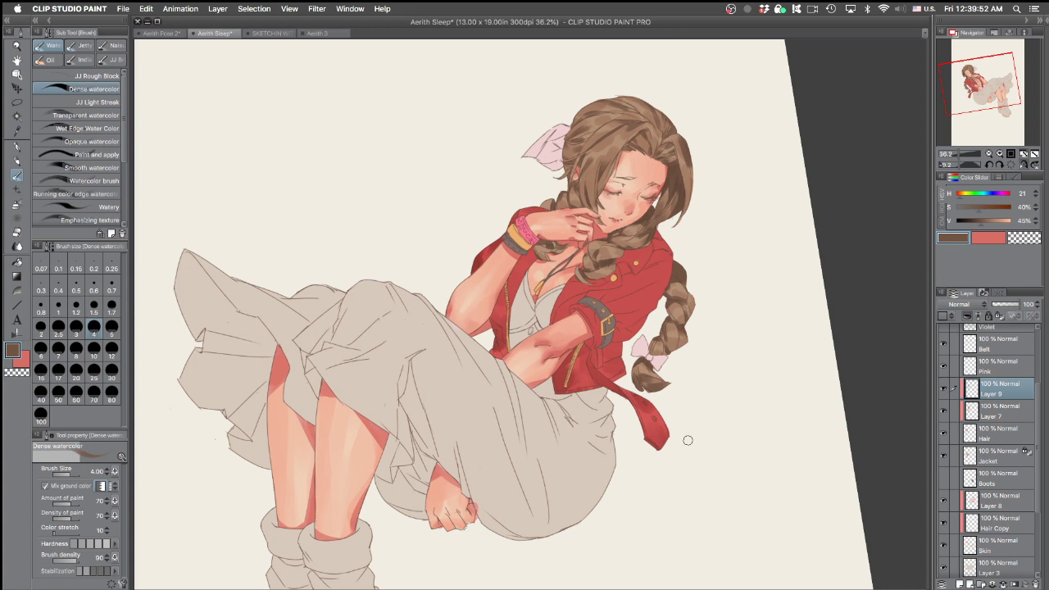
{"action": "key", "text": "p"}
{"action": "mouse_move", "coordinate": [636, 488]}
{"action": "left_mouse_down"}
{"action": "mouse_move", "coordinate": [657, 461]}
{"action": "mouse_move", "coordinate": [719, 434]}
{"action": "left_mouse_up"}
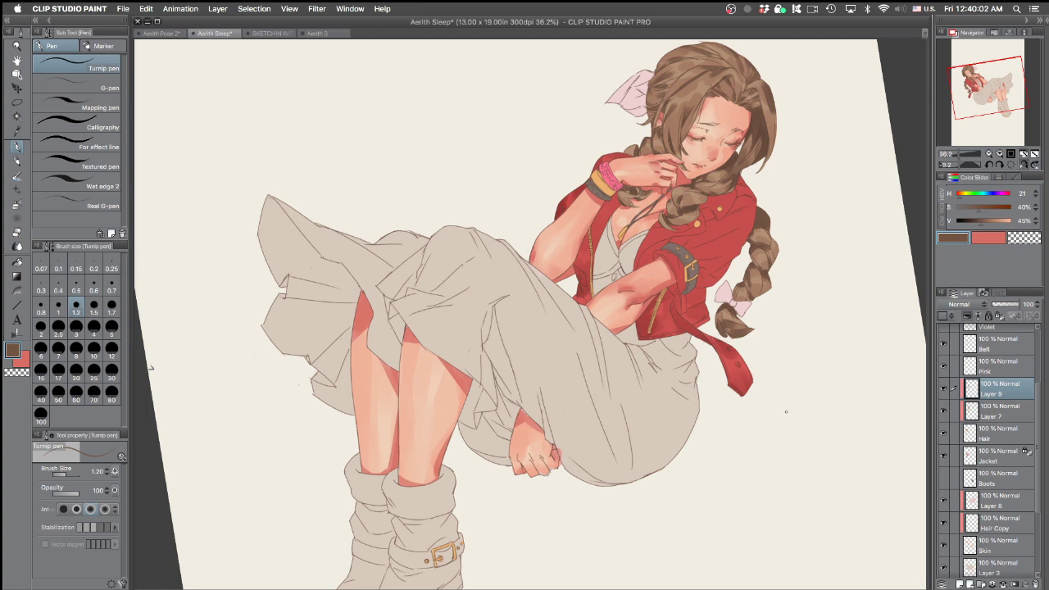
{"action": "left_click_drag", "start_coordinate": [745, 453], "coordinate": [620, 527]}
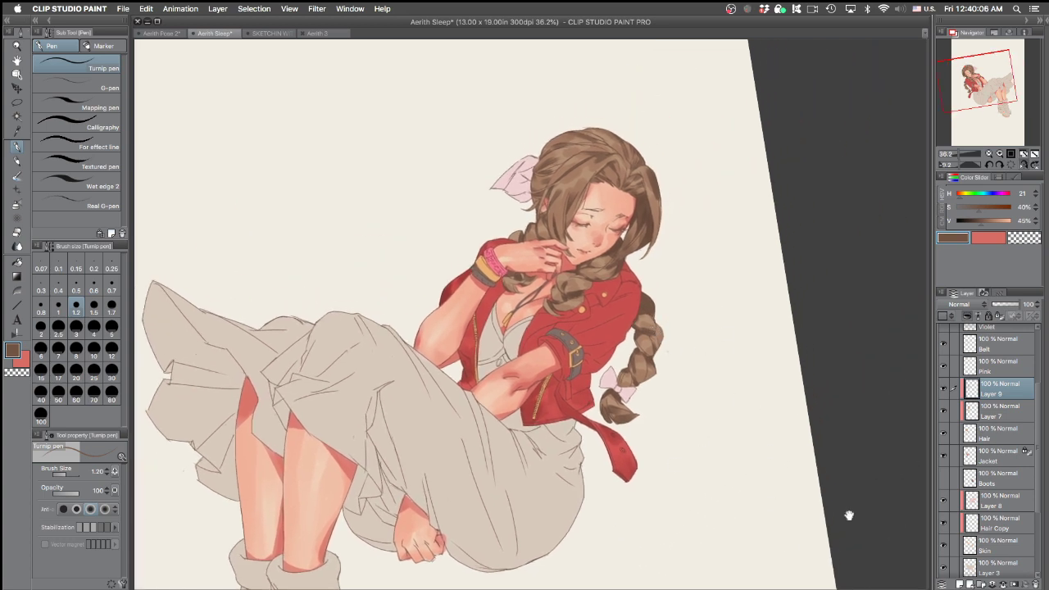
{"action": "left_click_drag", "start_coordinate": [658, 505], "coordinate": [662, 402]}
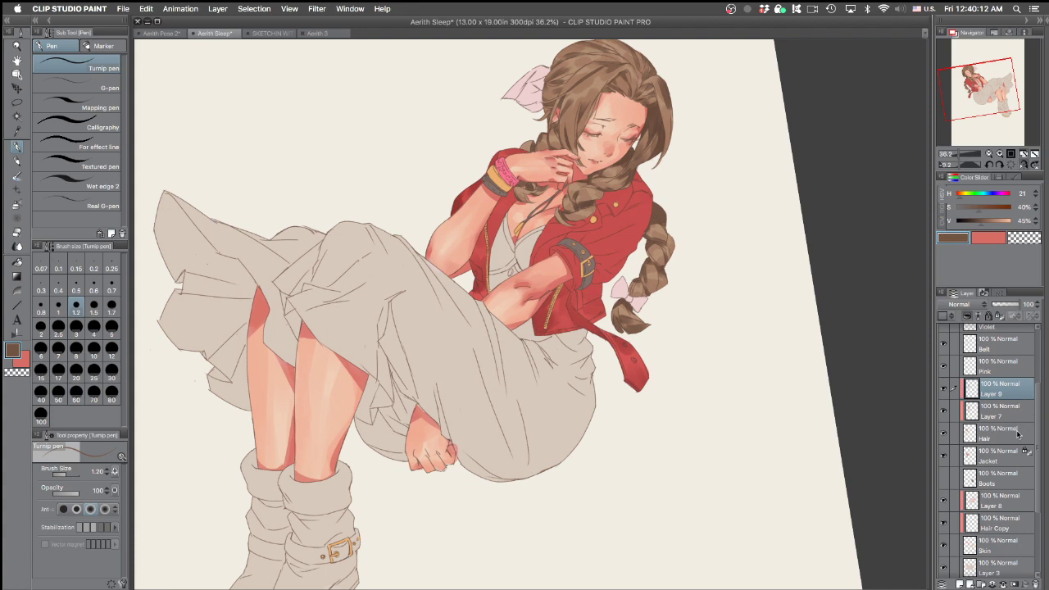
{"action": "left_click", "coordinate": [958, 585]}
{"action": "left_click", "coordinate": [967, 317]}
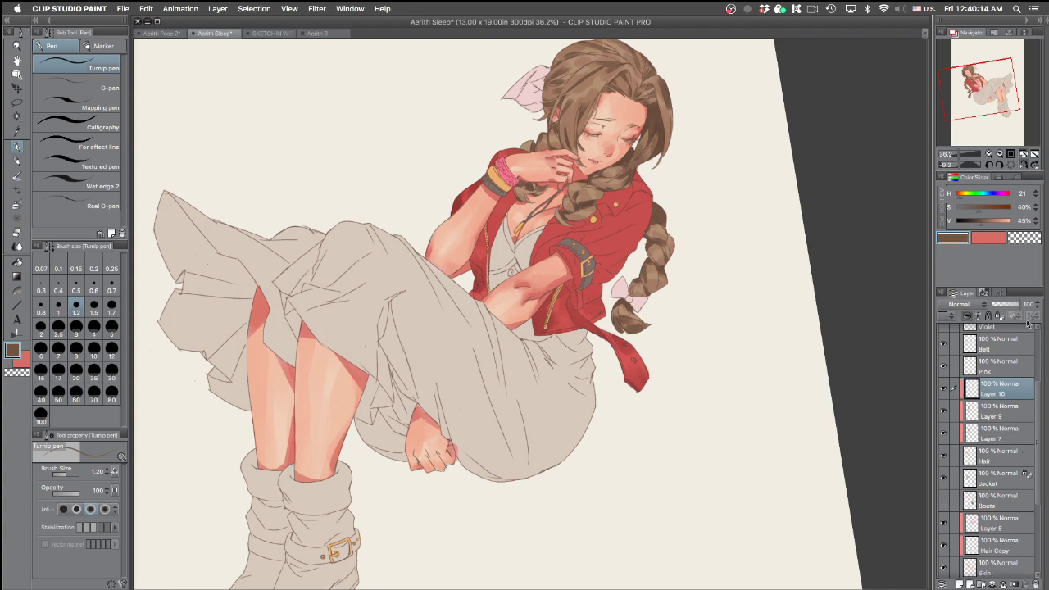
Darken the brown to 26% brightness and switch to the Mapping pen at size 3
{"action": "key", "text": "."}
{"action": "scroll", "coordinate": [639, 172], "scroll_direction": "up", "scroll_amount": 5}
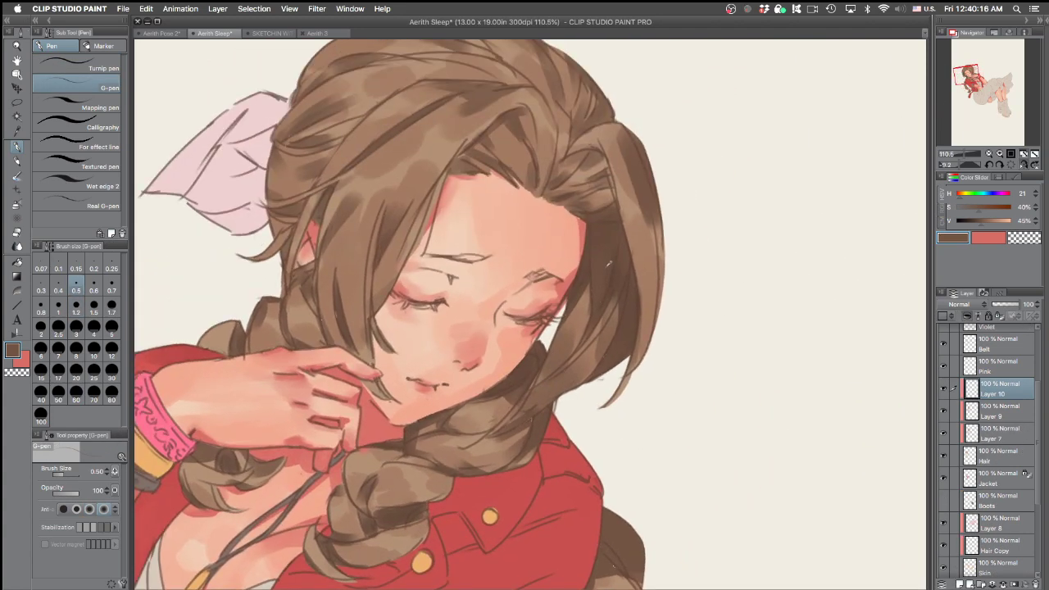
{"action": "left_click", "coordinate": [971, 221]}
{"action": "key", "text": "period"}
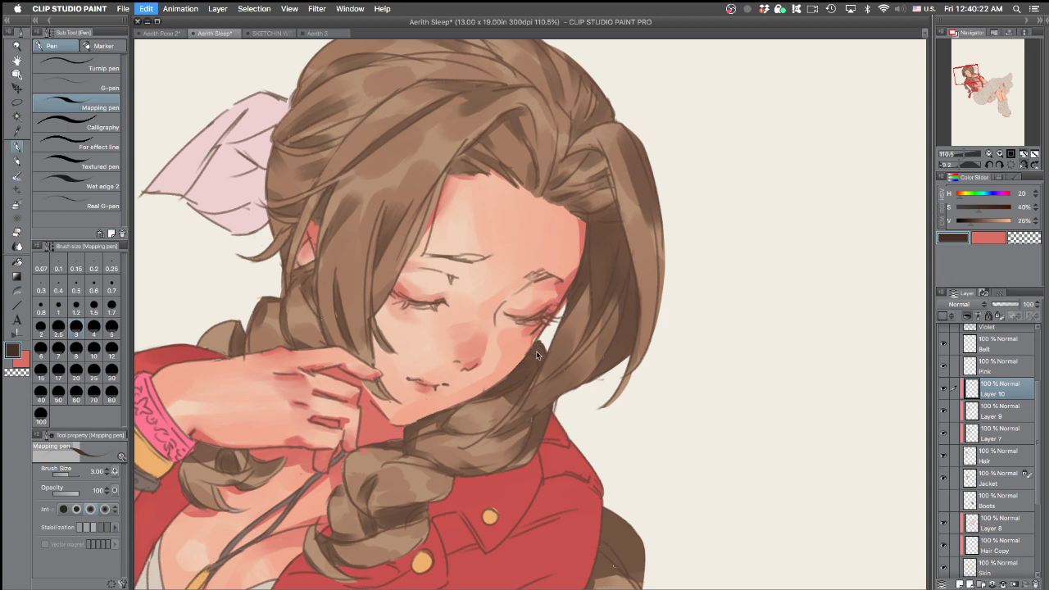
Set the line art on Layer 2 to Multiply and lower its opacity to 71%
{"action": "key", "text": "p"}
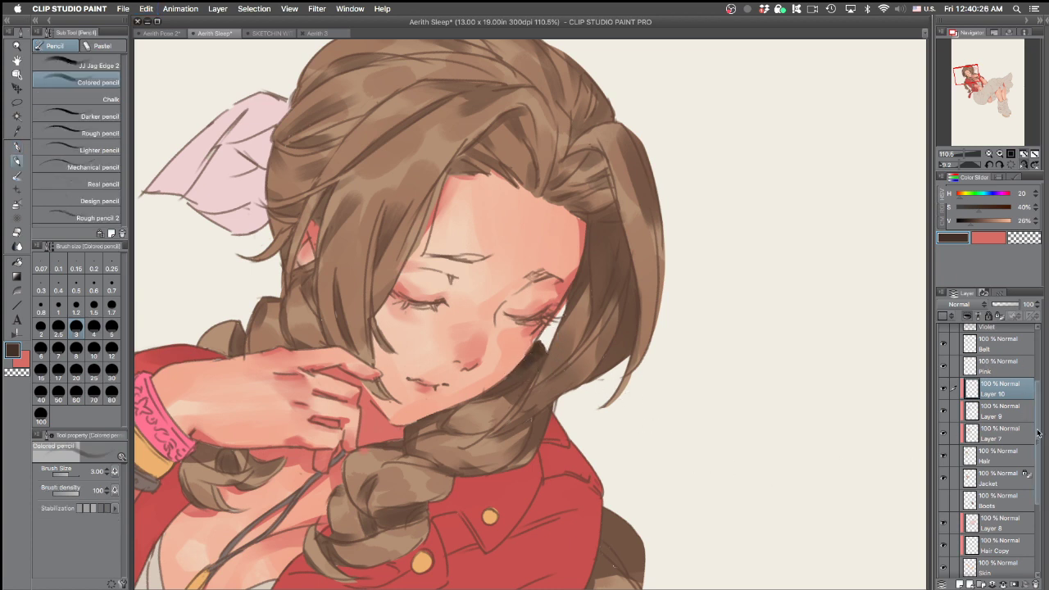
{"action": "scroll", "coordinate": [1037, 433], "scroll_direction": "up", "scroll_amount": 4}
{"action": "left_click", "coordinate": [1001, 377]}
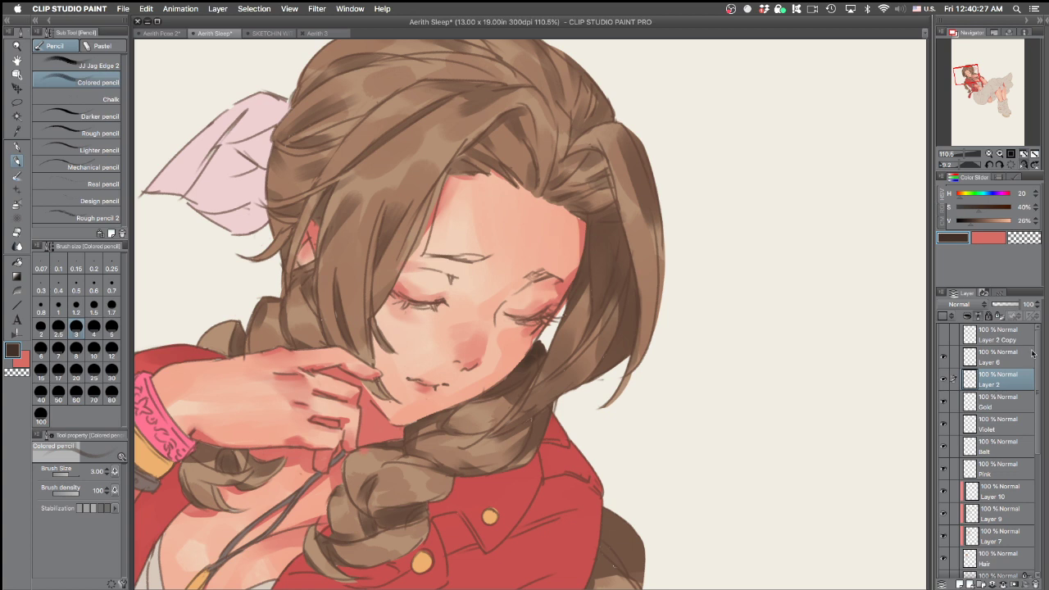
{"action": "left_click", "coordinate": [962, 304]}
{"action": "left_click", "coordinate": [953, 41]}
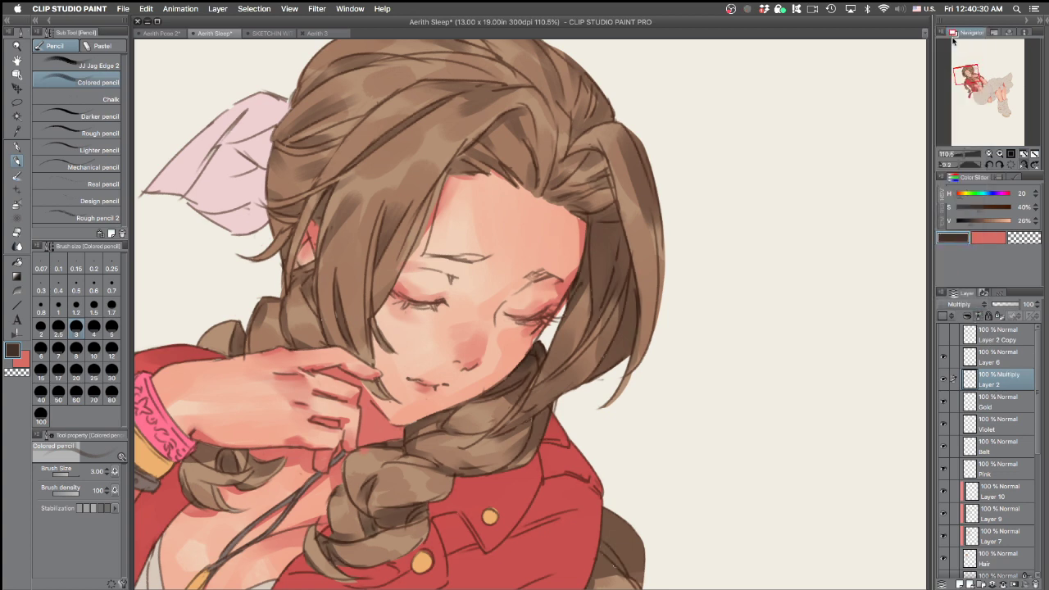
{"action": "left_click", "coordinate": [1008, 306]}
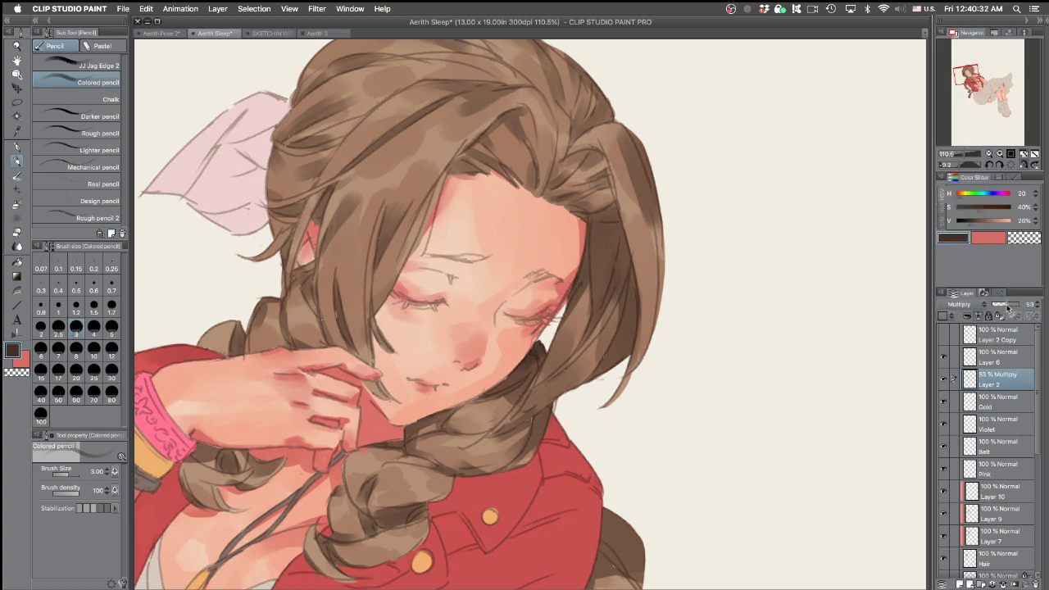
{"action": "left_click", "coordinate": [1012, 305]}
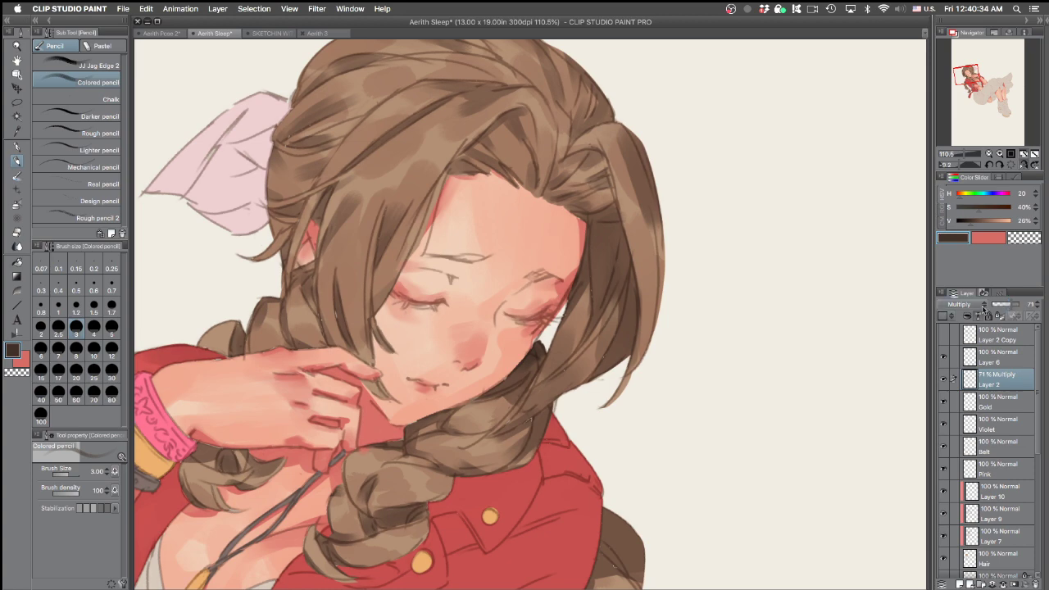
Select Layer 10 and toggle the clipped hair shading layers off and on to compare the shading
{"action": "scroll", "coordinate": [729, 381], "scroll_direction": "down", "scroll_amount": 1}
{"action": "left_click_drag", "start_coordinate": [714, 391], "coordinate": [733, 280]}
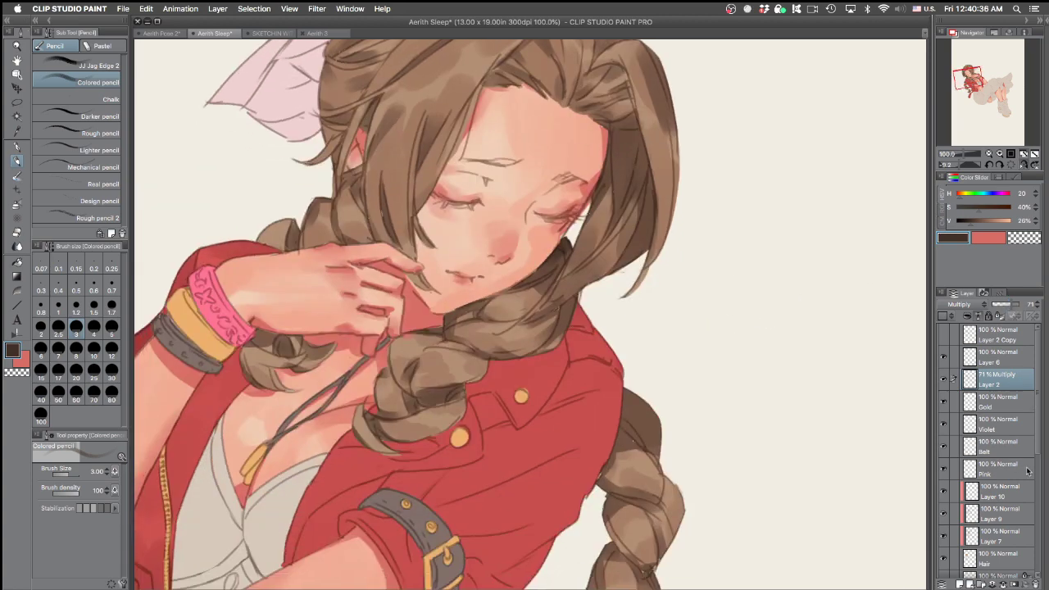
{"action": "left_click", "coordinate": [999, 496]}
{"action": "left_click", "coordinate": [942, 494]}
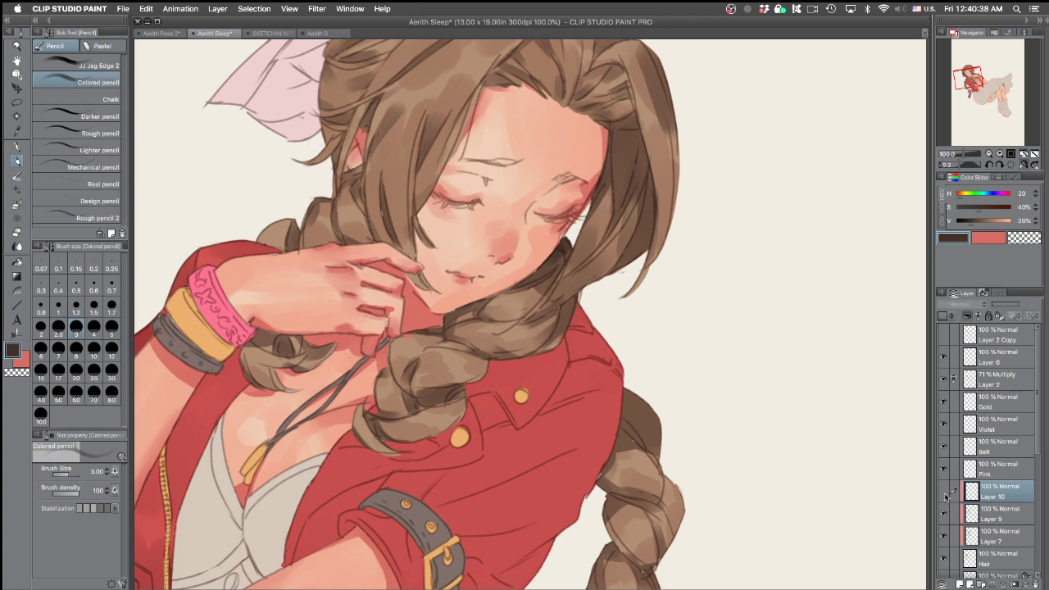
{"action": "left_click", "coordinate": [943, 493]}
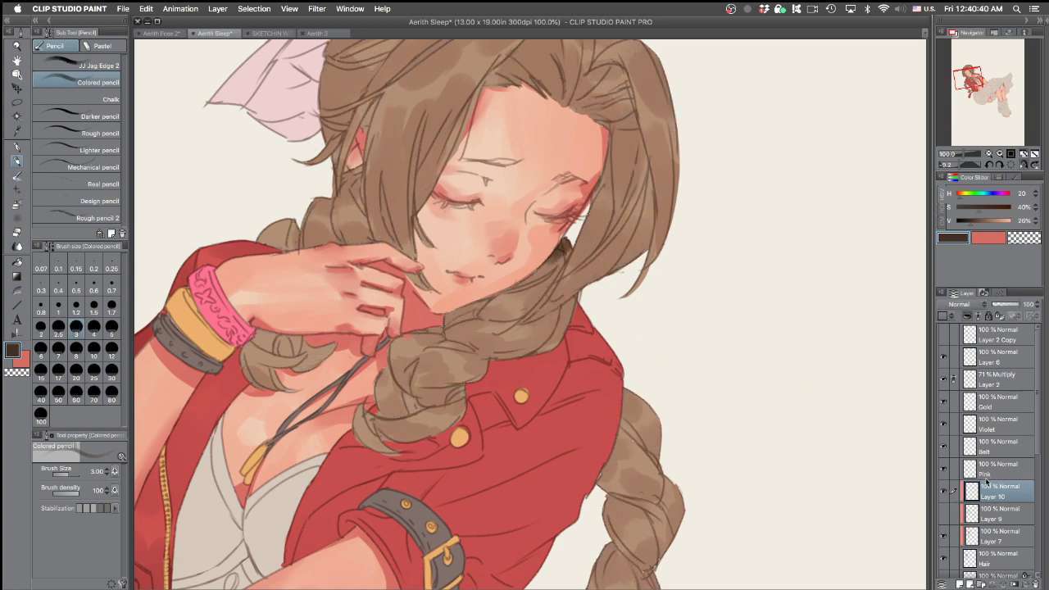
Fill the gap between the jaw and the front braid with dark brown using the Turnip pen at size 1.2, cleaning its edge
{"action": "key", "text": "p"}
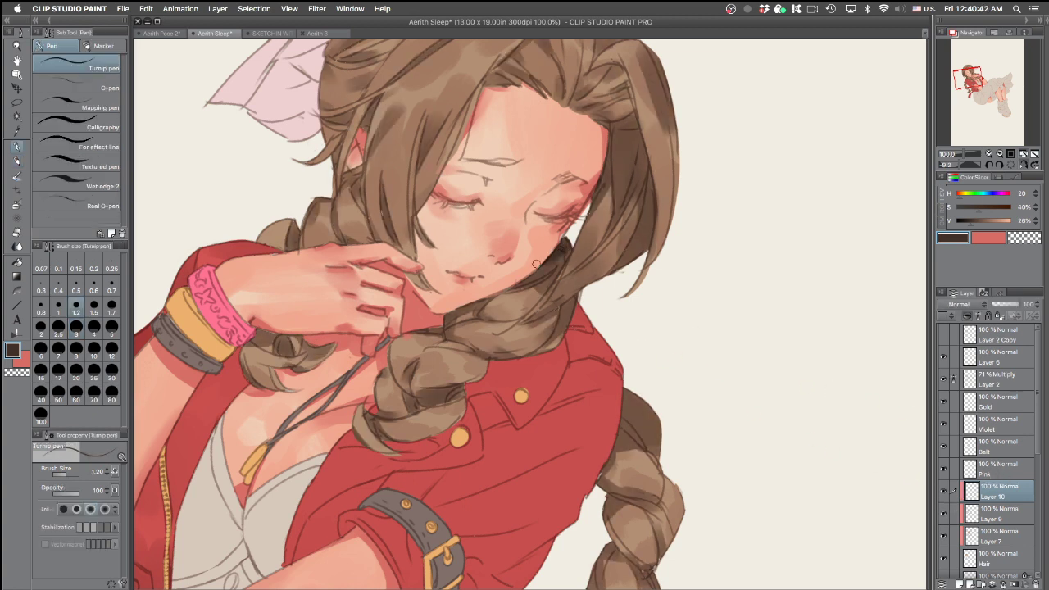
{"action": "left_click_drag", "start_coordinate": [565, 247], "coordinate": [574, 234]}
{"action": "left_click_drag", "start_coordinate": [443, 322], "coordinate": [464, 307]}
{"action": "left_click_drag", "start_coordinate": [752, 165], "coordinate": [673, 88]}
{"action": "mouse_move", "coordinate": [480, 323]}
{"action": "left_mouse_down"}
{"action": "mouse_move", "coordinate": [466, 343]}
{"action": "mouse_move", "coordinate": [480, 322]}
{"action": "mouse_move", "coordinate": [482, 337]}
{"action": "left_mouse_up"}
{"action": "key", "text": "e"}
{"action": "left_click_drag", "start_coordinate": [515, 304], "coordinate": [503, 315]}
{"action": "key", "text": "p"}
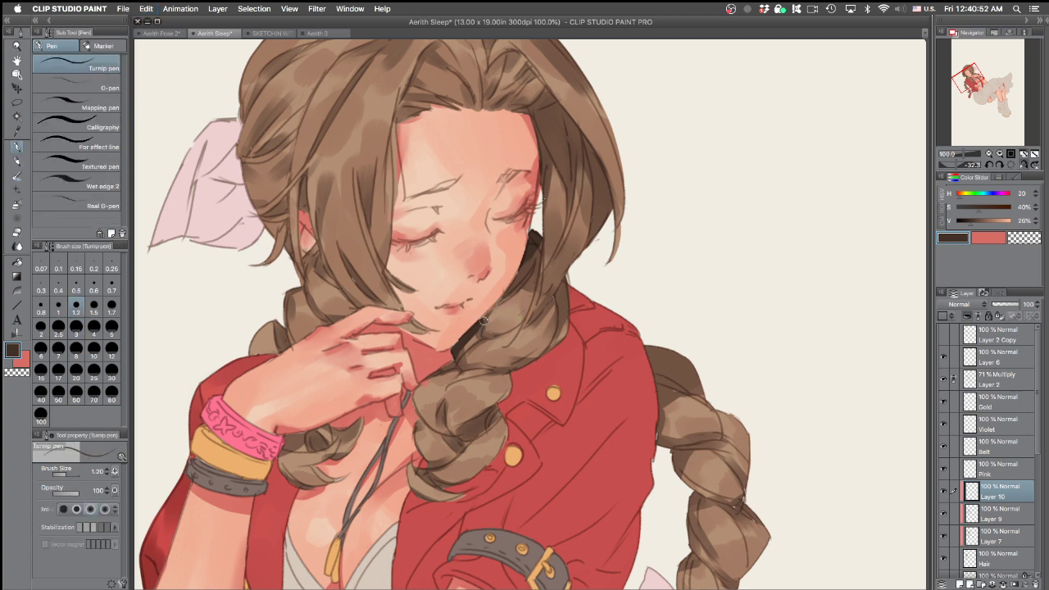
Deepen the gaps behind the jaw and where the braid starts below the ear with the JJ Jag Edge 2 pencil at size 0.6
{"action": "scroll", "coordinate": [484, 322], "scroll_direction": "up", "scroll_amount": 3}
{"action": "key", "text": "p"}
{"action": "key", "text": "bracketleft"}
{"action": "key", "text": "bracketleft"}
{"action": "key", "text": "bracketleft"}
{"action": "key", "text": "bracketleft"}
{"action": "key", "text": "bracketleft"}
{"action": "key", "text": "bracketleft"}
{"action": "key", "text": "bracketleft"}
{"action": "key", "text": "bracketleft"}
{"action": "key", "text": "bracketleft"}
{"action": "key", "text": "bracketleft"}
{"action": "key", "text": "bracketleft"}
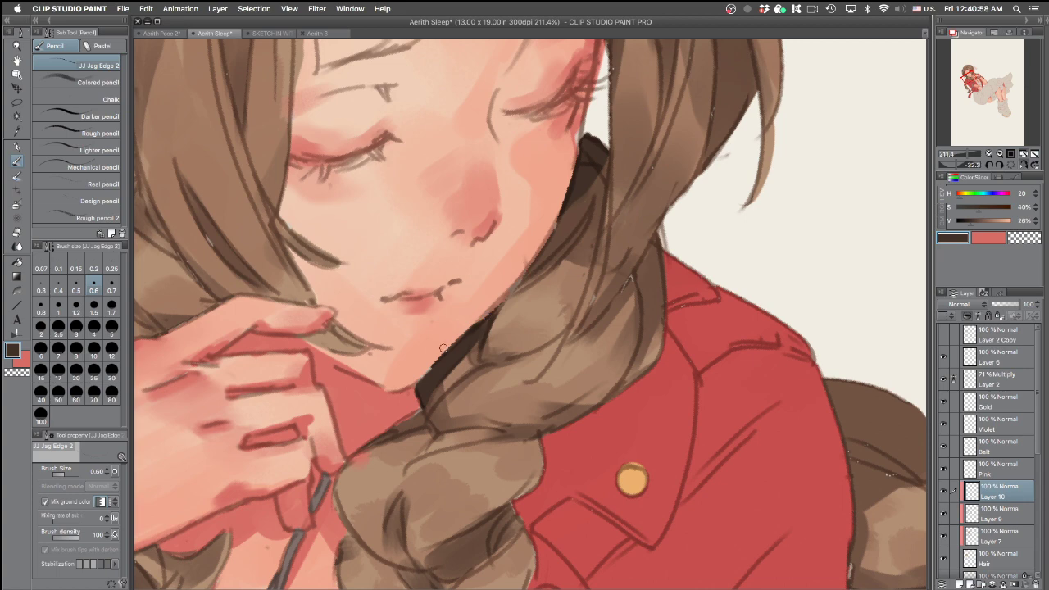
{"action": "scroll", "coordinate": [579, 273], "scroll_direction": "down", "scroll_amount": 3}
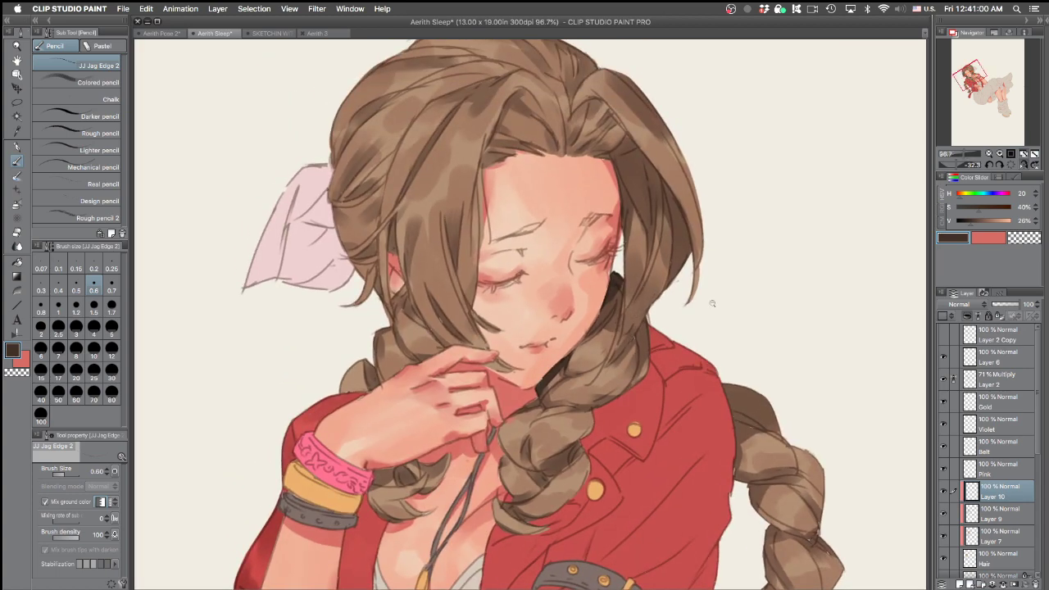
{"action": "scroll", "coordinate": [420, 302], "scroll_direction": "up", "scroll_amount": 2}
{"action": "mouse_move", "coordinate": [408, 301]}
{"action": "left_mouse_down"}
{"action": "mouse_move", "coordinate": [414, 325]}
{"action": "mouse_move", "coordinate": [411, 295]}
{"action": "mouse_move", "coordinate": [410, 315]}
{"action": "mouse_move", "coordinate": [434, 340]}
{"action": "mouse_move", "coordinate": [414, 319]}
{"action": "left_mouse_up"}
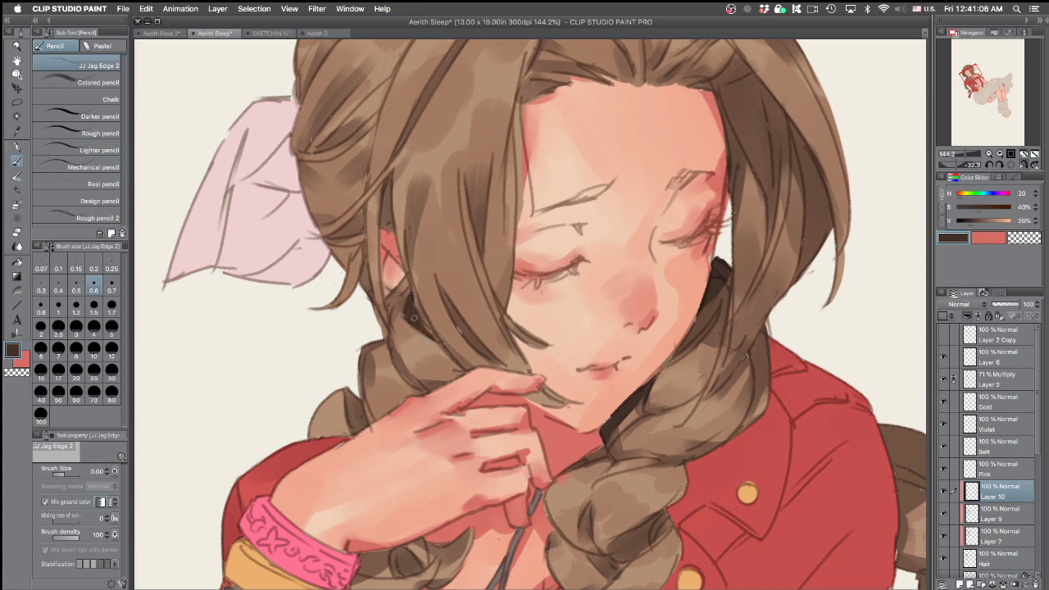
{"action": "left_click_drag", "start_coordinate": [694, 368], "coordinate": [644, 431]}
{"action": "left_click_drag", "start_coordinate": [712, 281], "coordinate": [684, 332]}
{"action": "left_click_drag", "start_coordinate": [605, 374], "coordinate": [618, 335]}
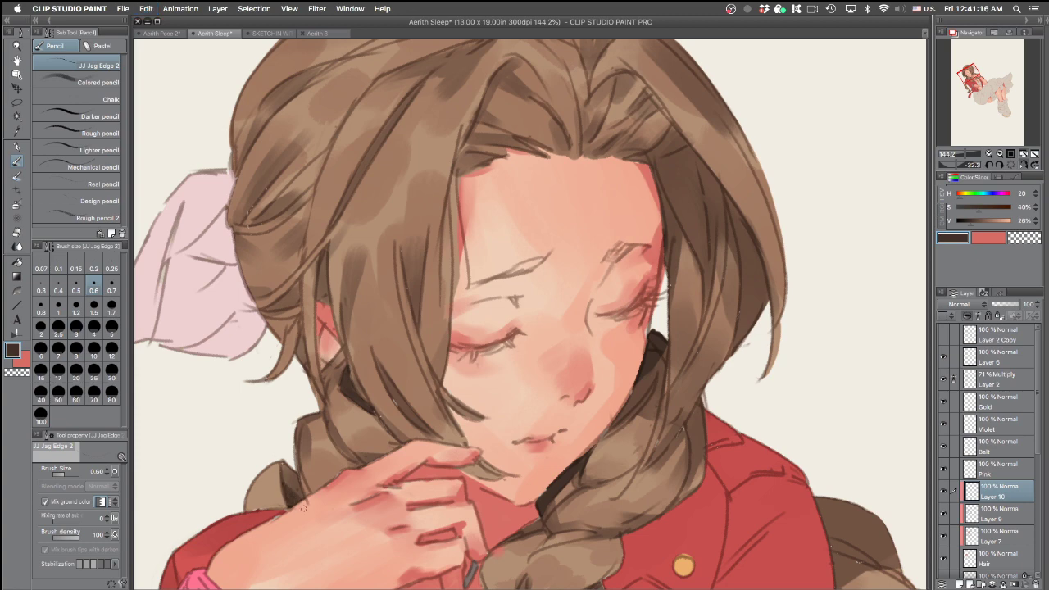
Enlarge the JJ Jag Edge 2 pencil to size 1 and darken the gap inside the front braid's lower loop
{"action": "scroll", "coordinate": [616, 415], "scroll_direction": "down", "scroll_amount": 5}
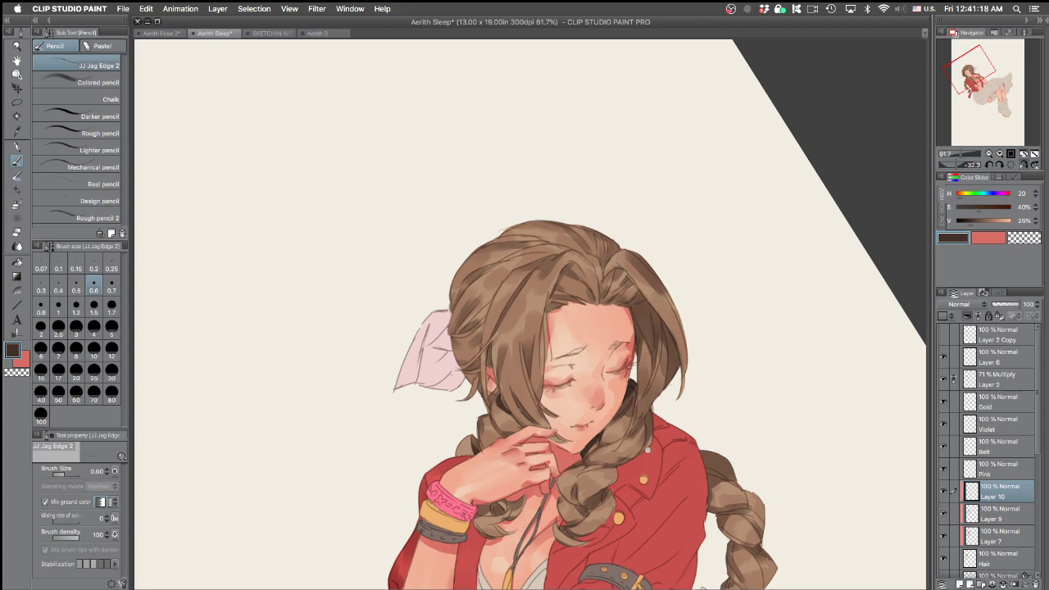
{"action": "scroll", "coordinate": [639, 490], "scroll_direction": "up", "scroll_amount": 5}
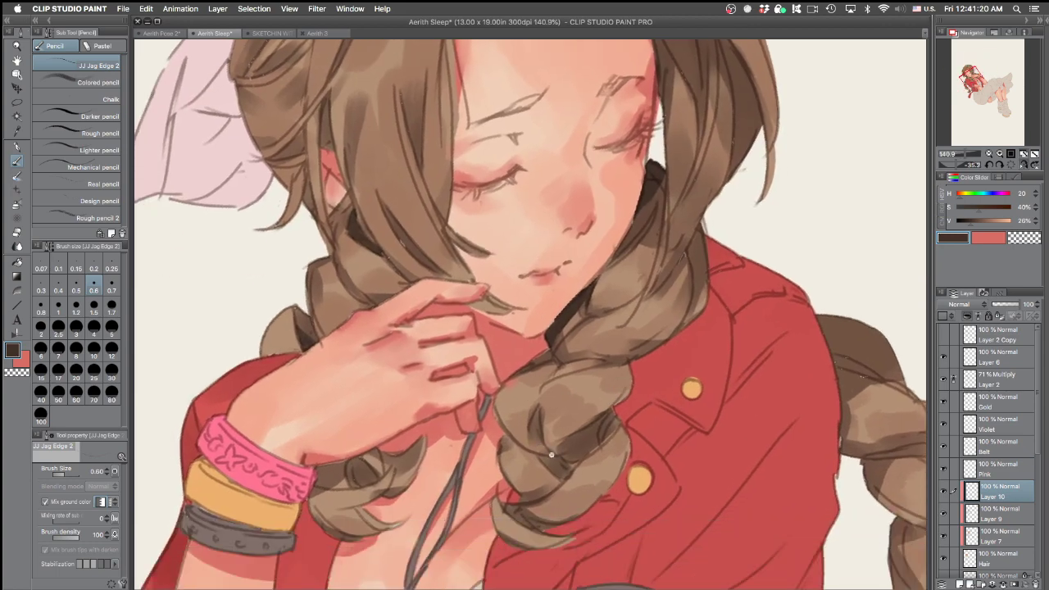
{"action": "key", "text": "ctrl+plus"}
{"action": "key", "text": "bracketright"}
{"action": "key", "text": "bracketright"}
{"action": "key", "text": "bracketright"}
{"action": "mouse_move", "coordinate": [544, 463]}
{"action": "left_mouse_down"}
{"action": "mouse_move", "coordinate": [571, 486]}
{"action": "mouse_move", "coordinate": [542, 460]}
{"action": "mouse_move", "coordinate": [569, 458]}
{"action": "mouse_move", "coordinate": [552, 466]}
{"action": "mouse_move", "coordinate": [569, 475]}
{"action": "mouse_move", "coordinate": [567, 467]}
{"action": "mouse_move", "coordinate": [552, 468]}
{"action": "mouse_move", "coordinate": [570, 485]}
{"action": "mouse_move", "coordinate": [600, 462]}
{"action": "mouse_move", "coordinate": [570, 474]}
{"action": "mouse_move", "coordinate": [611, 435]}
{"action": "mouse_move", "coordinate": [569, 488]}
{"action": "mouse_move", "coordinate": [622, 427]}
{"action": "mouse_move", "coordinate": [622, 404]}
{"action": "mouse_move", "coordinate": [579, 432]}
{"action": "mouse_move", "coordinate": [537, 422]}
{"action": "mouse_move", "coordinate": [573, 458]}
{"action": "mouse_move", "coordinate": [564, 463]}
{"action": "mouse_move", "coordinate": [617, 448]}
{"action": "mouse_move", "coordinate": [639, 419]}
{"action": "mouse_move", "coordinate": [605, 415]}
{"action": "mouse_move", "coordinate": [583, 448]}
{"action": "left_mouse_up"}
{"action": "key", "text": "super+z"}
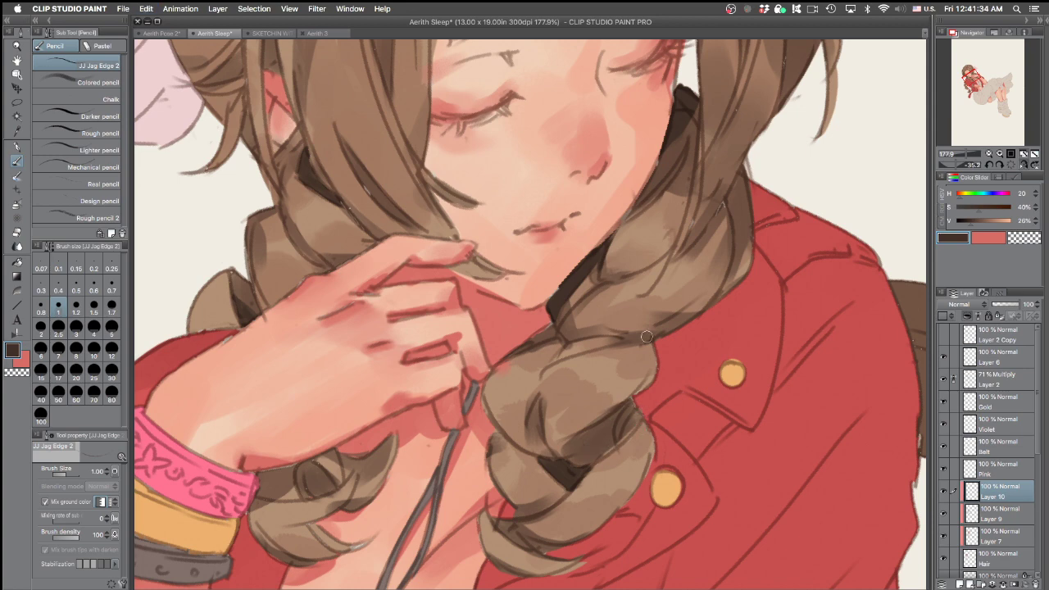
Try dark shading where the front braid's upper segments cross and undo the strokes
{"action": "mouse_move", "coordinate": [641, 336]}
{"action": "left_mouse_down"}
{"action": "mouse_move", "coordinate": [613, 337]}
{"action": "mouse_move", "coordinate": [660, 332]}
{"action": "mouse_move", "coordinate": [583, 334]}
{"action": "mouse_move", "coordinate": [608, 335]}
{"action": "left_mouse_up"}
{"action": "key", "text": "super+z"}
{"action": "key", "text": "super+z"}
{"action": "key", "text": "super+z"}
{"action": "key", "text": "super+z"}
Touch up the front braid's upper shadow and darken the narrow gap between the hair strands just above the ear
{"action": "mouse_move", "coordinate": [649, 198]}
{"action": "left_mouse_down"}
{"action": "mouse_move", "coordinate": [687, 129]}
{"action": "mouse_move", "coordinate": [686, 149]}
{"action": "mouse_move", "coordinate": [659, 196]}
{"action": "left_mouse_up"}
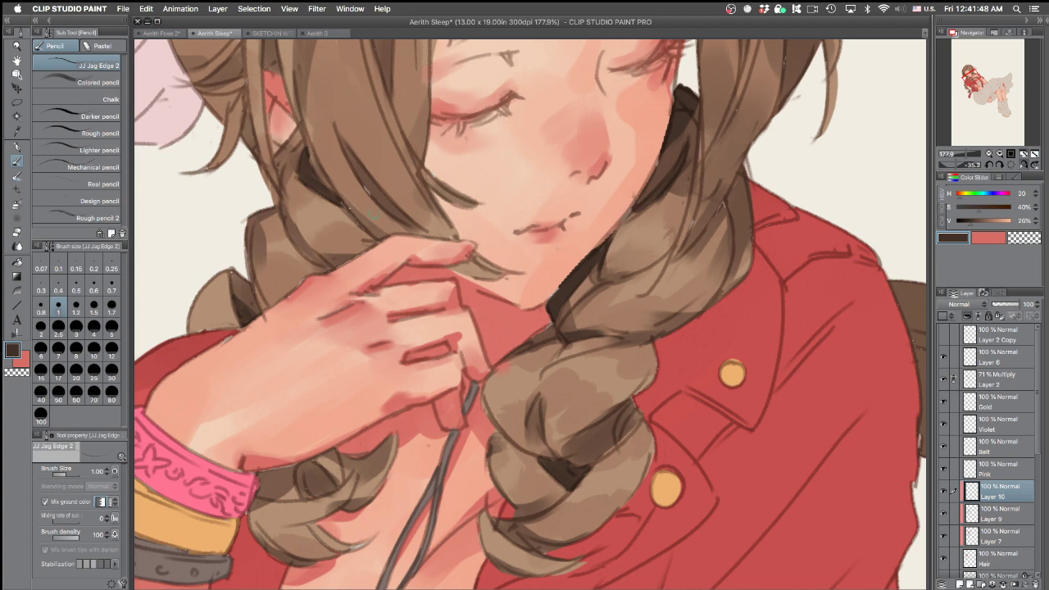
{"action": "left_click_drag", "start_coordinate": [291, 154], "coordinate": [372, 281]}
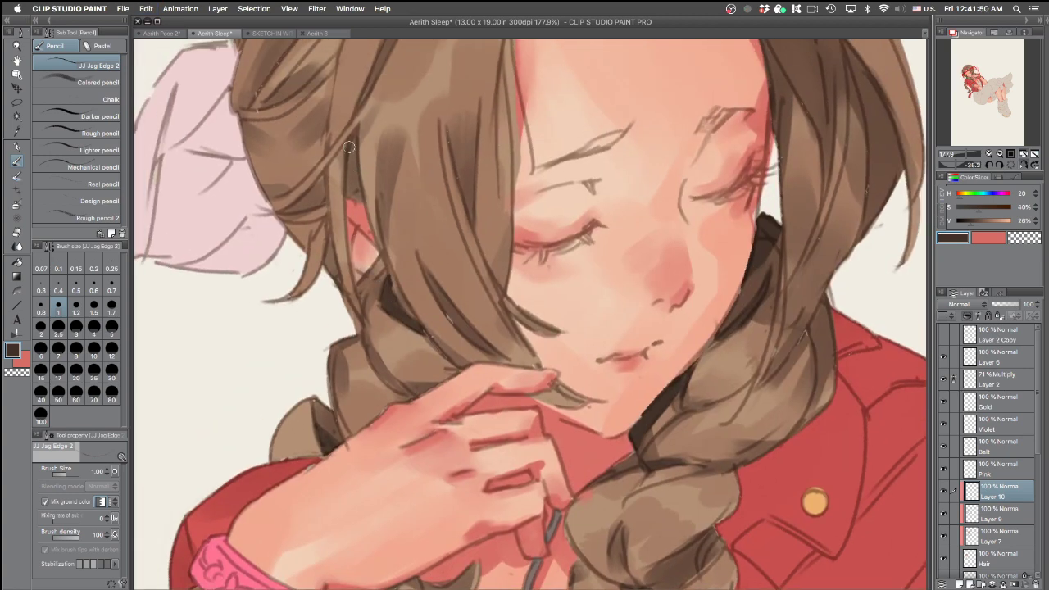
{"action": "left_click_drag", "start_coordinate": [355, 132], "coordinate": [348, 193]}
{"action": "left_click_drag", "start_coordinate": [354, 146], "coordinate": [352, 192]}
{"action": "mouse_move", "coordinate": [354, 149]}
{"action": "left_mouse_down"}
{"action": "mouse_move", "coordinate": [356, 197]}
{"action": "mouse_move", "coordinate": [359, 185]}
{"action": "left_mouse_up"}
{"action": "left_click_drag", "start_coordinate": [356, 128], "coordinate": [354, 193]}
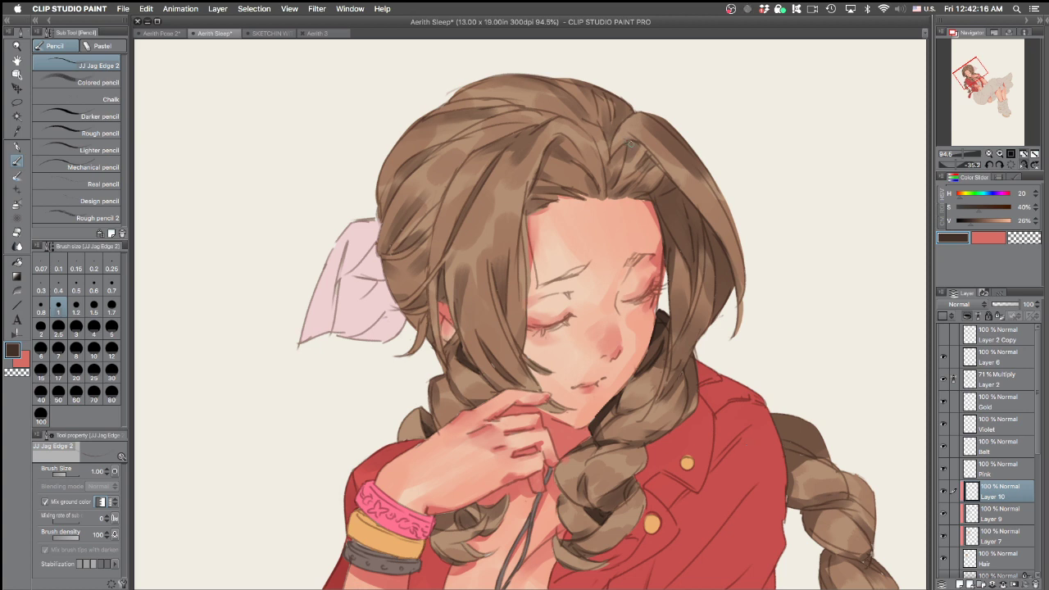
Sample a dark brown from the hair at 33% brightness and darken the gaps between strands beside the parting above the forehead
{"action": "left_click_drag", "start_coordinate": [633, 141], "coordinate": [622, 170]}
{"action": "key", "text": "super+z"}
{"action": "scroll", "coordinate": [625, 161], "scroll_direction": "up", "scroll_amount": 3}
{"action": "left_click", "coordinate": [631, 141], "text": "alt"}
{"action": "key", "text": "super+z"}
{"action": "left_click_drag", "start_coordinate": [625, 156], "coordinate": [617, 179]}
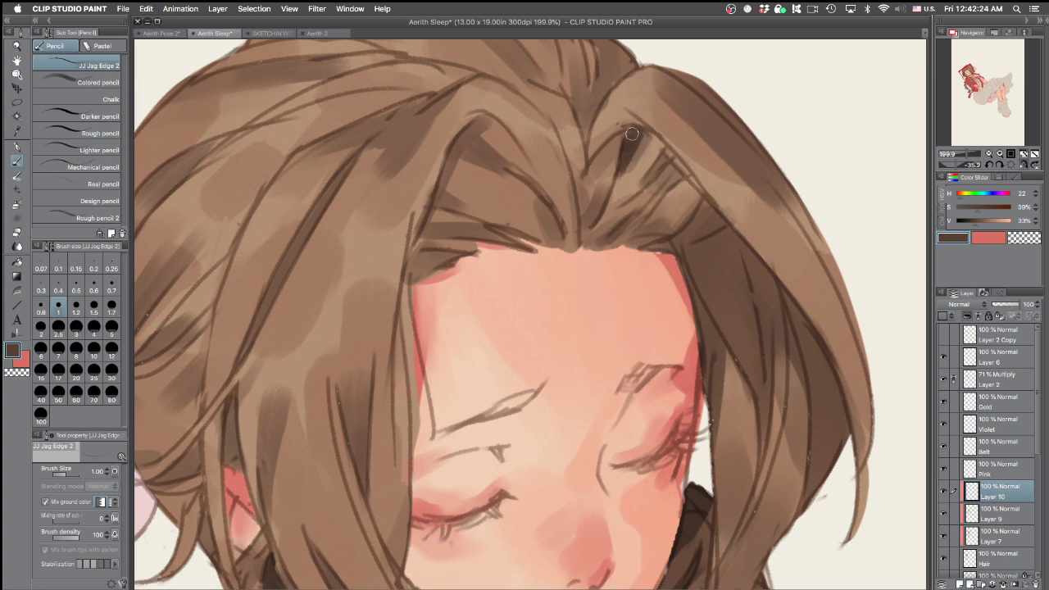
{"action": "left_click_drag", "start_coordinate": [627, 133], "coordinate": [615, 187]}
{"action": "mouse_move", "coordinate": [679, 172]}
{"action": "left_mouse_down"}
{"action": "mouse_move", "coordinate": [658, 196]}
{"action": "mouse_move", "coordinate": [671, 187]}
{"action": "left_mouse_up"}
Darken the strand gaps along the hairline on the other side of the parting
{"action": "left_click_drag", "start_coordinate": [793, 186], "coordinate": [702, 395]}
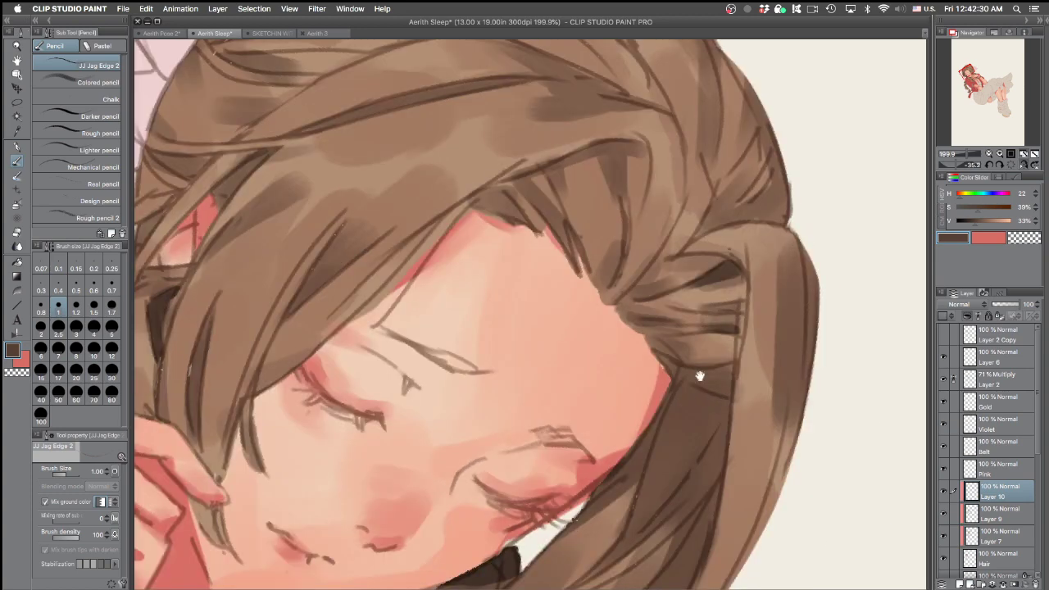
{"action": "left_click_drag", "start_coordinate": [614, 143], "coordinate": [625, 176]}
{"action": "left_click_drag", "start_coordinate": [550, 169], "coordinate": [567, 222]}
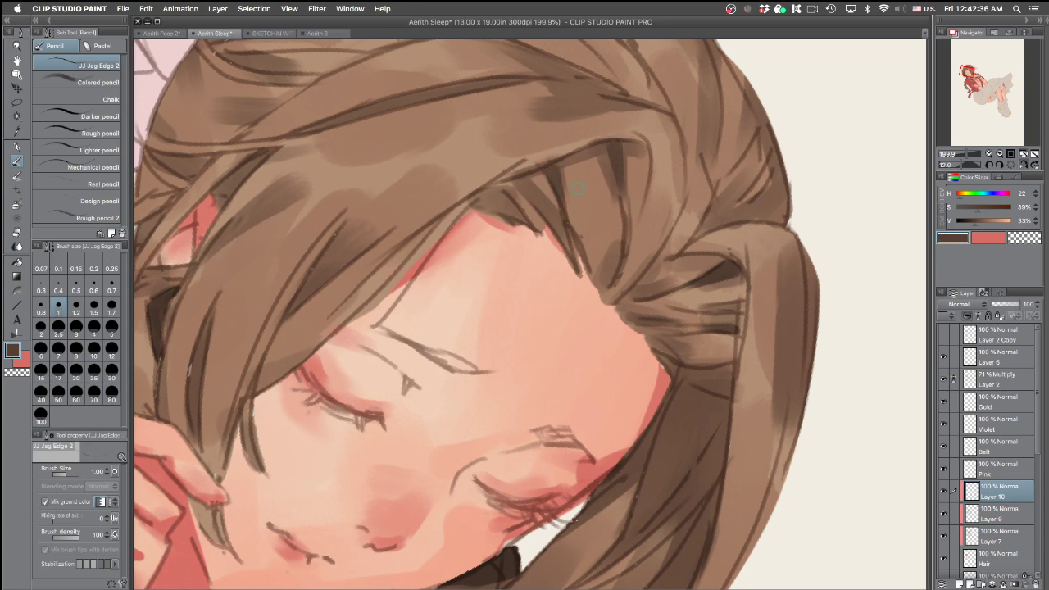
Add dark brown accents between the strands of the long front lock beside the face
{"action": "mouse_move", "coordinate": [729, 189]}
{"action": "left_mouse_down"}
{"action": "mouse_move", "coordinate": [572, 116]}
{"action": "mouse_move", "coordinate": [588, 126]}
{"action": "left_mouse_up"}
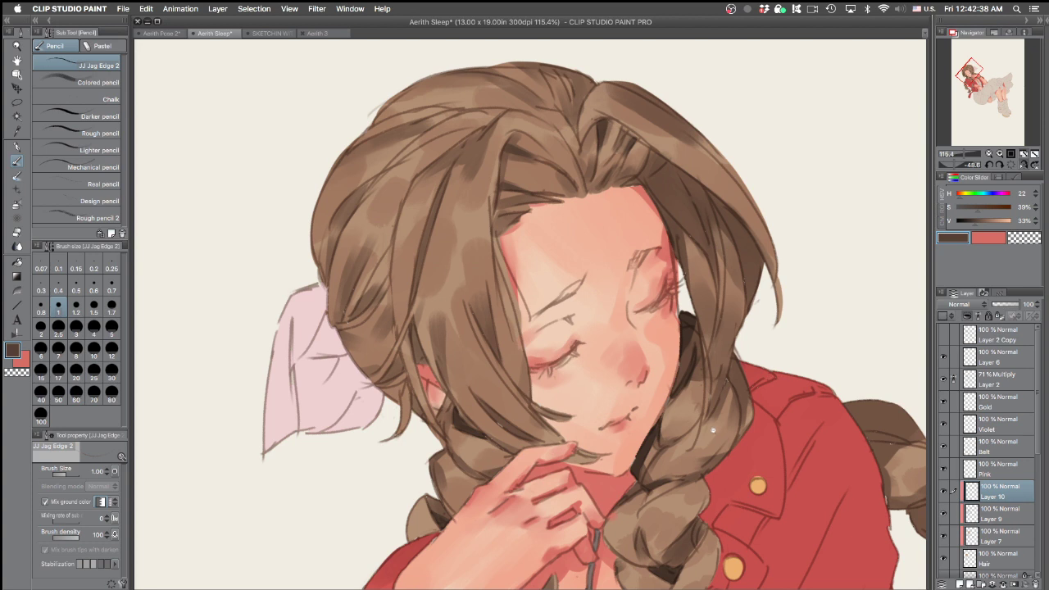
{"action": "scroll", "coordinate": [429, 264], "scroll_direction": "up", "scroll_amount": 2}
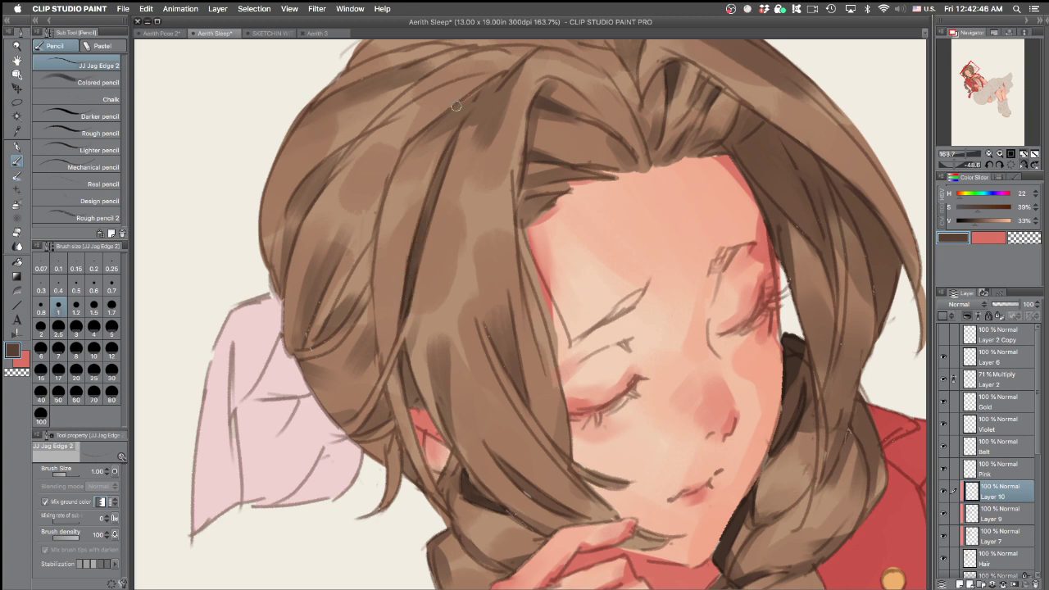
{"action": "scroll", "coordinate": [697, 456], "scroll_direction": "down", "scroll_amount": 3}
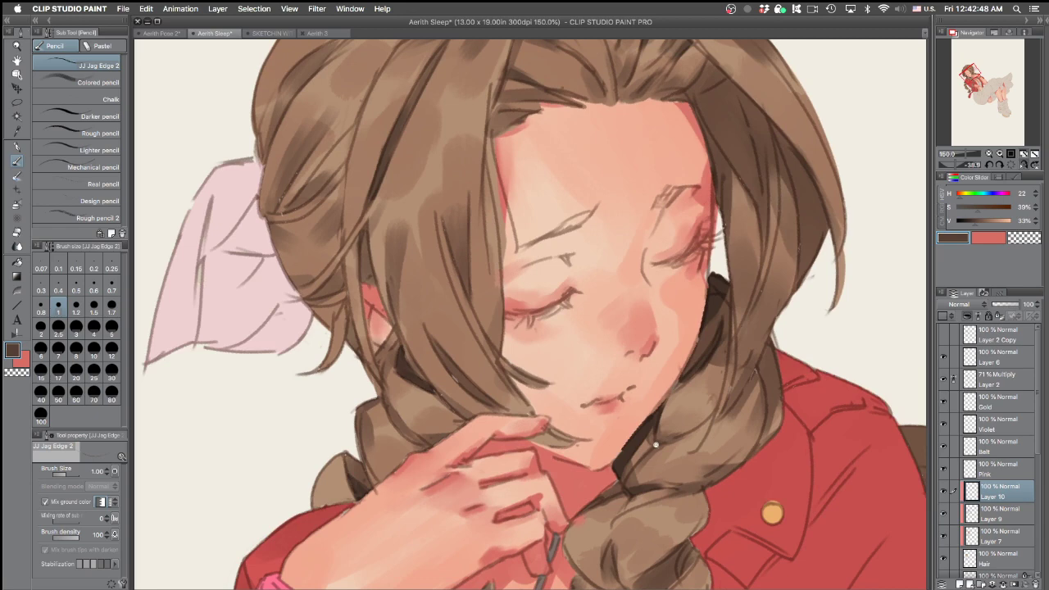
{"action": "scroll", "coordinate": [517, 307], "scroll_direction": "up", "scroll_amount": 4}
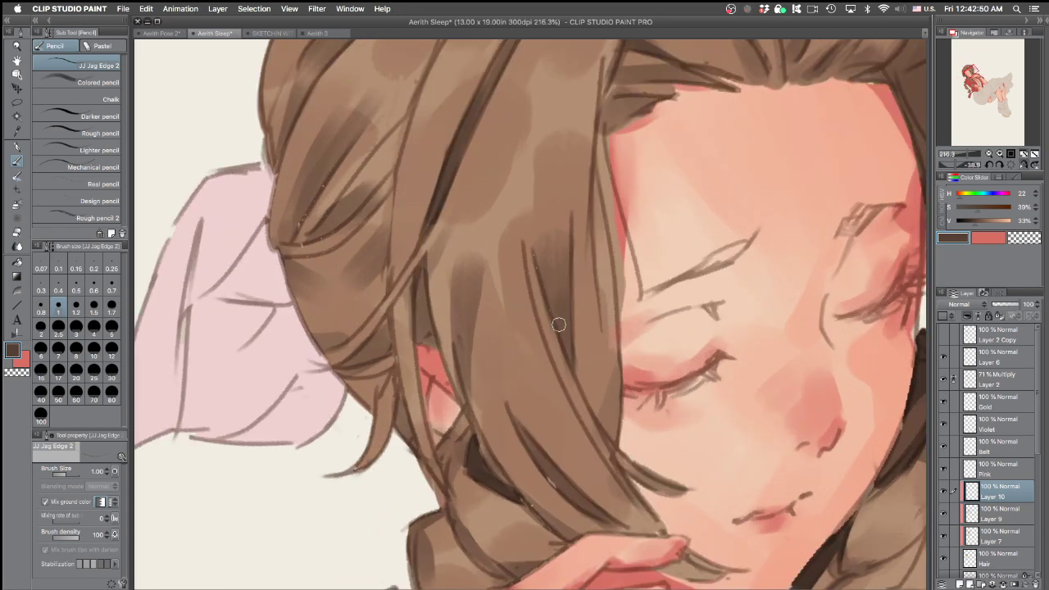
{"action": "left_click_drag", "start_coordinate": [562, 321], "coordinate": [573, 284]}
{"action": "key", "text": "super+z"}
{"action": "mouse_move", "coordinate": [560, 323]}
{"action": "left_mouse_down"}
{"action": "mouse_move", "coordinate": [578, 401]}
{"action": "mouse_move", "coordinate": [560, 320]}
{"action": "mouse_move", "coordinate": [575, 374]}
{"action": "left_mouse_up"}
Select the Hair layer, sample a light brown at 70% brightness and set the G-pen to size 1
{"action": "left_click", "coordinate": [989, 559]}
{"action": "left_click", "coordinate": [531, 233], "text": "alt"}
{"action": "key", "text": "p"}
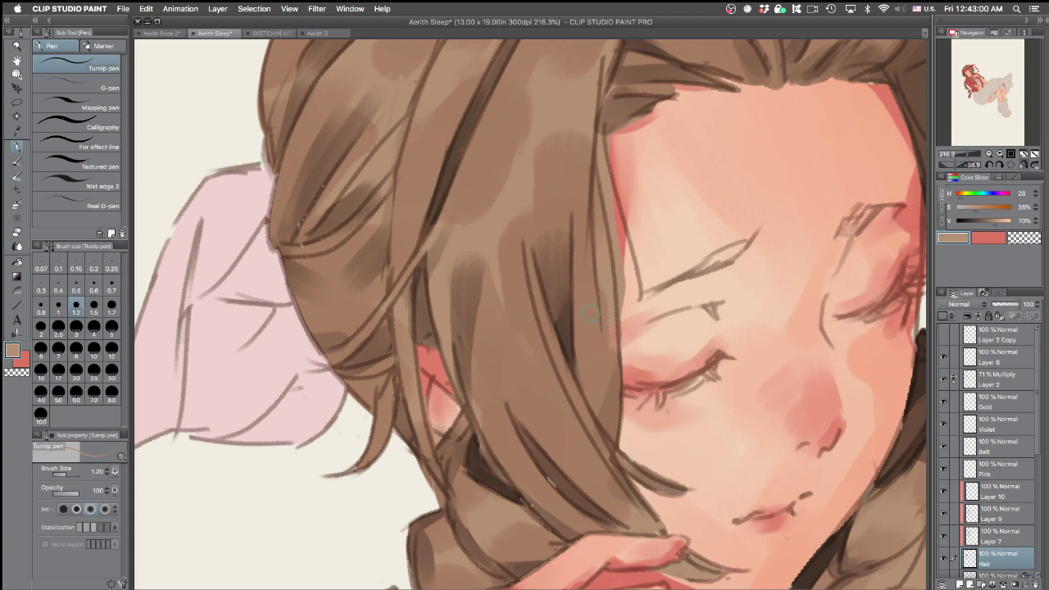
{"action": "key", "text": "bracketright"}
{"action": "key", "text": "period"}
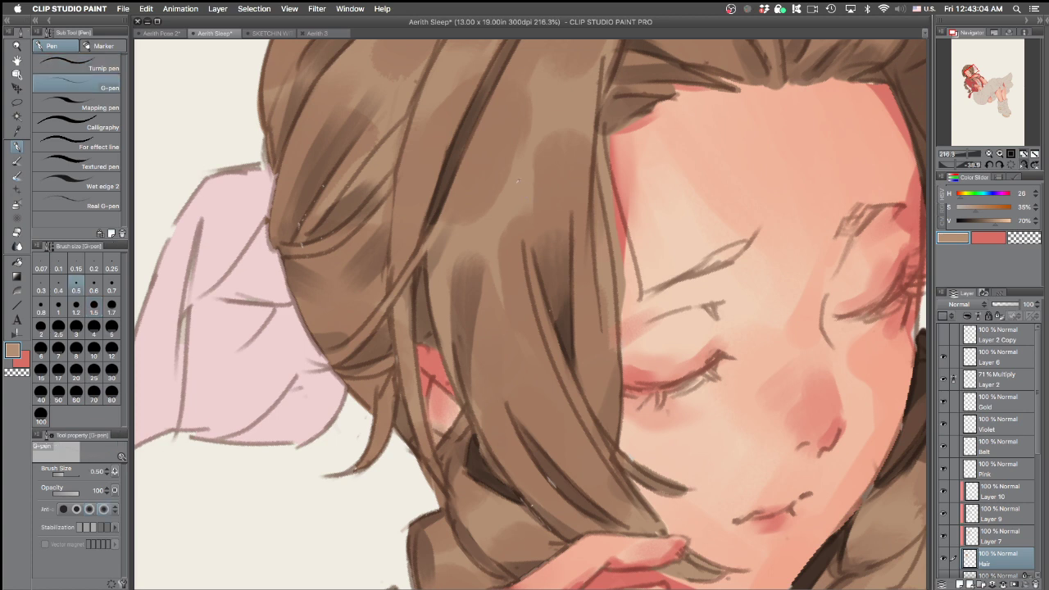
{"action": "key", "text": "bracketright"}
{"action": "key", "text": "bracketright"}
{"action": "key", "text": "bracketright"}
{"action": "key", "text": "bracketright"}
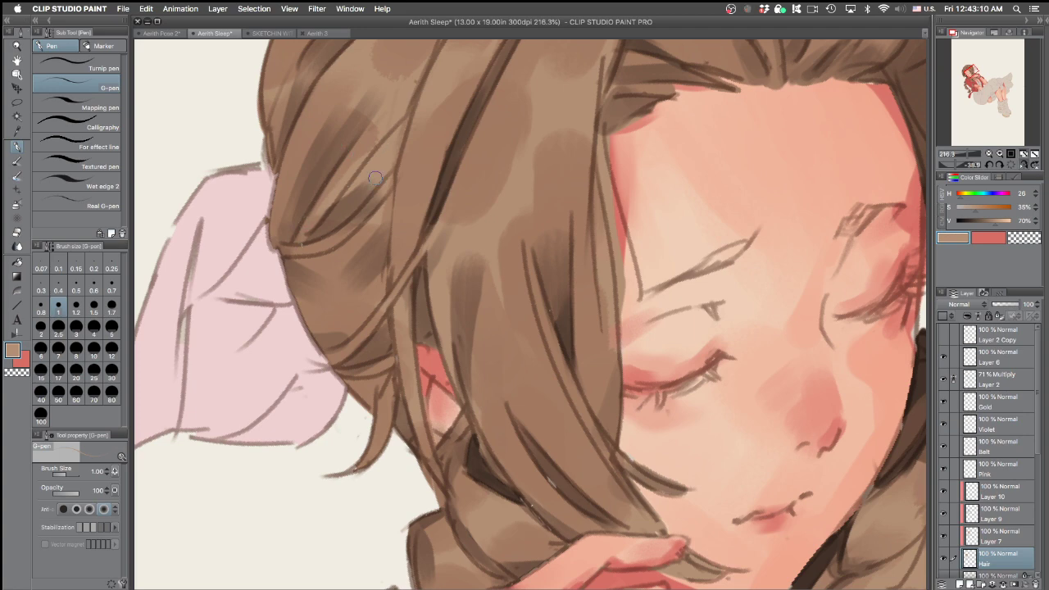
Try correcting the hair edge along the jaw with a sampled skin tone and undo the strokes
{"action": "left_click_drag", "start_coordinate": [746, 272], "coordinate": [732, 377]}
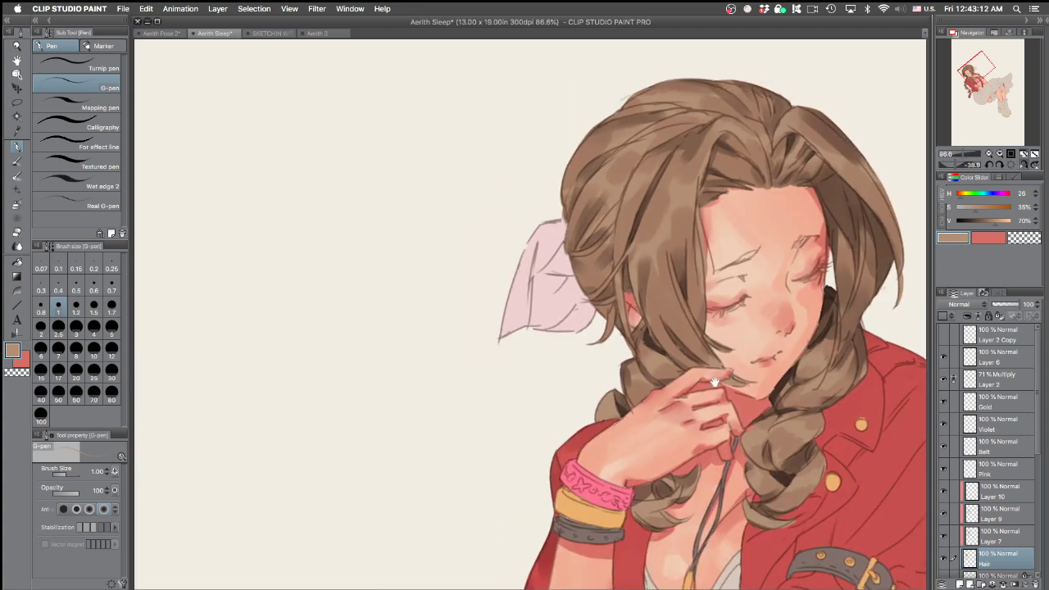
{"action": "left_click_drag", "start_coordinate": [877, 416], "coordinate": [775, 478]}
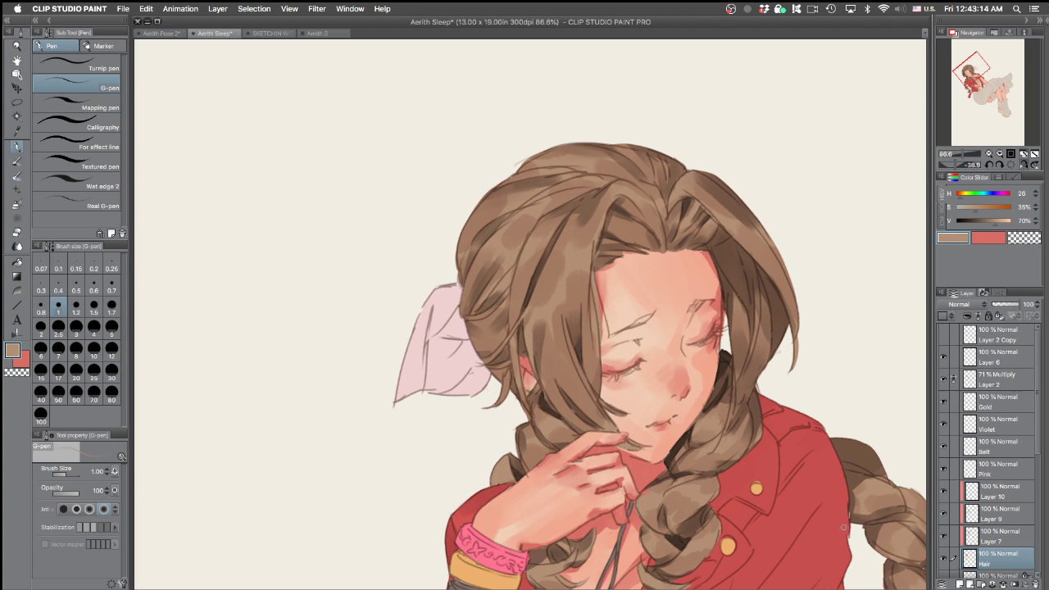
{"action": "scroll", "coordinate": [716, 397], "scroll_direction": "up", "scroll_amount": 4}
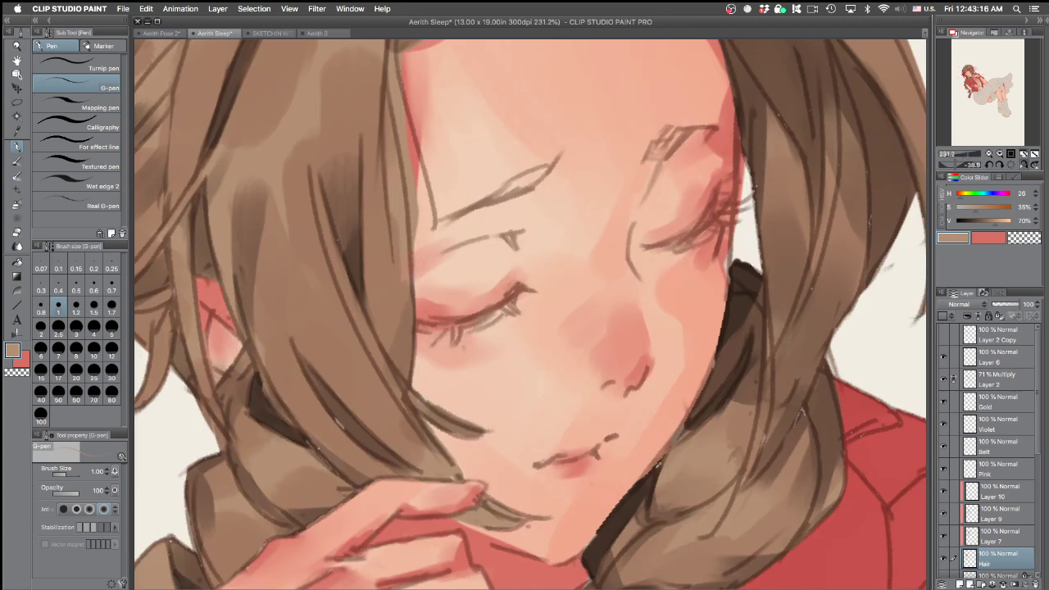
{"action": "left_click", "coordinate": [678, 449], "text": "alt"}
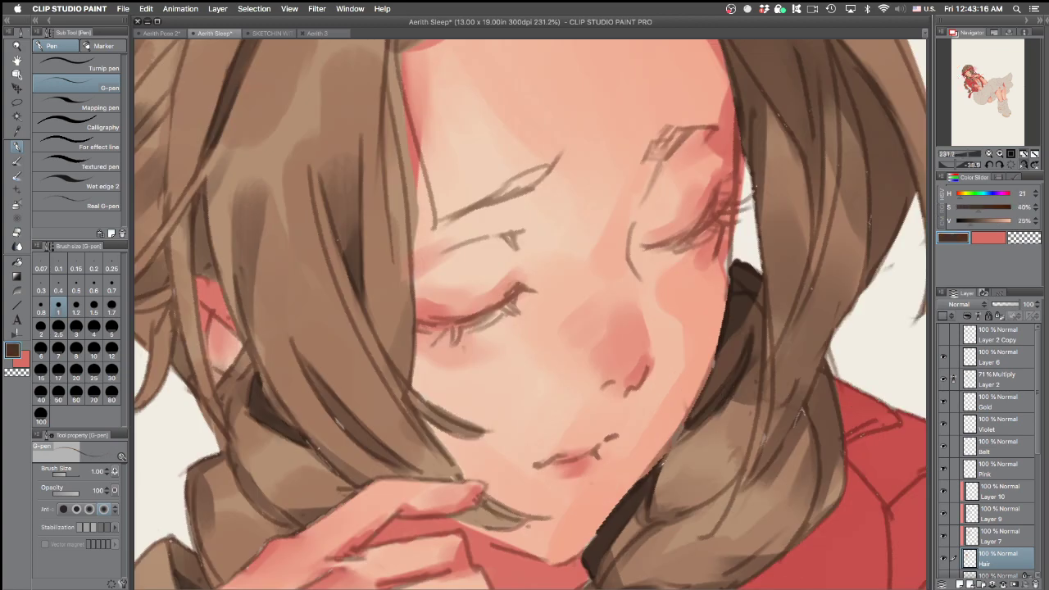
{"action": "left_click", "coordinate": [638, 476], "text": "alt"}
{"action": "left_click_drag", "start_coordinate": [628, 492], "coordinate": [589, 546]}
{"action": "key", "text": "super+z"}
{"action": "key", "text": "super+z"}
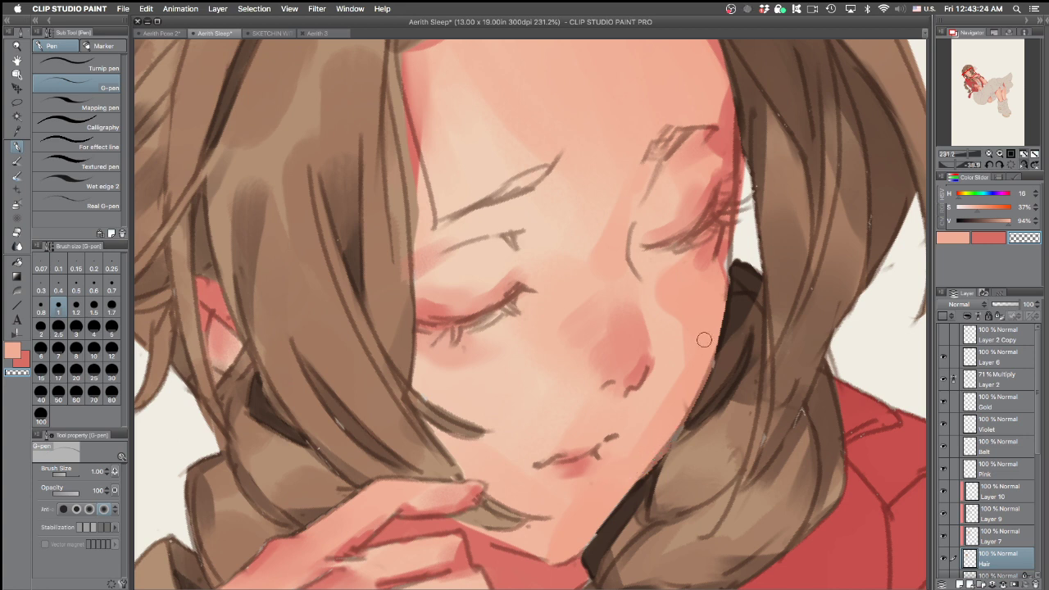
Try darkening the hair edge beside the cheek with the G-pen at size 0.5 and sampled dark browns, undoing the strokes
{"action": "left_click", "coordinate": [734, 293], "text": "alt"}
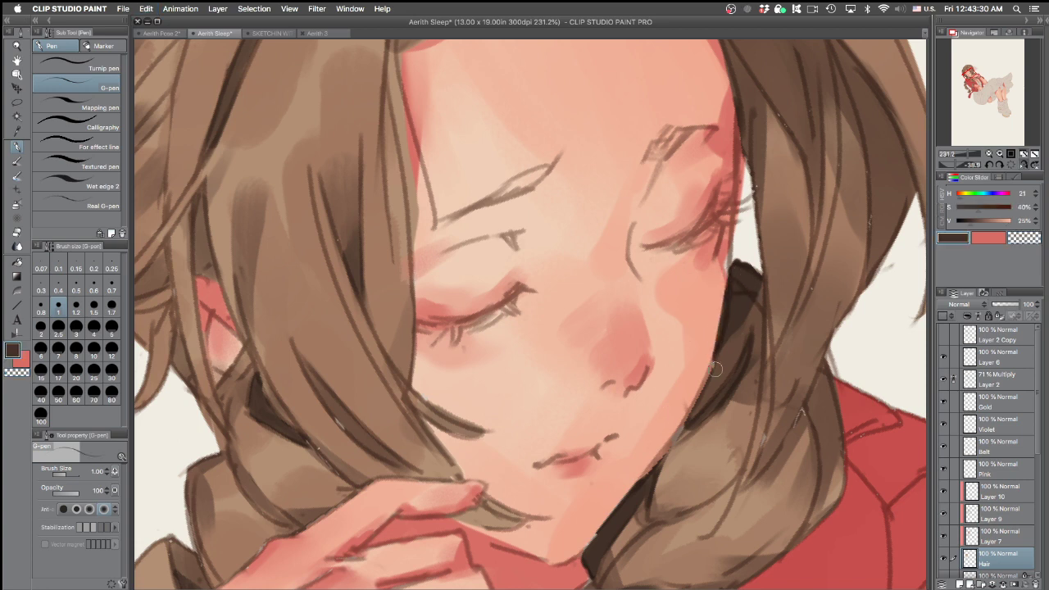
{"action": "key", "text": "bracketleft"}
{"action": "key", "text": "bracketleft"}
{"action": "key", "text": "bracketleft"}
{"action": "key", "text": "bracketleft"}
{"action": "left_click_drag", "start_coordinate": [723, 315], "coordinate": [714, 358]}
{"action": "key", "text": "super+z"}
{"action": "key", "text": "c"}
{"action": "left_click_drag", "start_coordinate": [726, 285], "coordinate": [718, 341]}
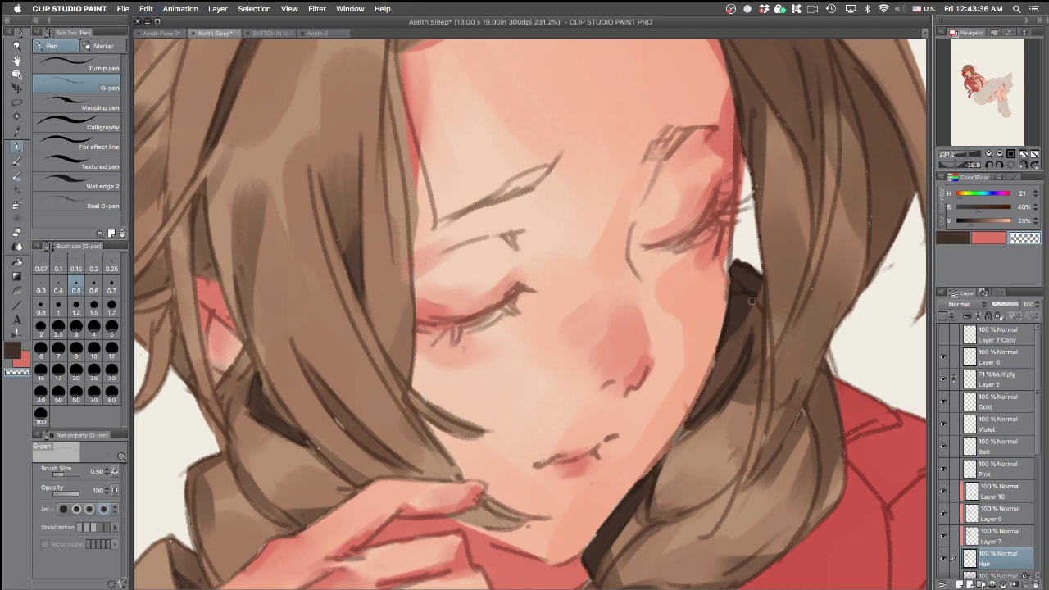
{"action": "left_click", "coordinate": [730, 315], "text": "alt"}
{"action": "key", "text": "super+z"}
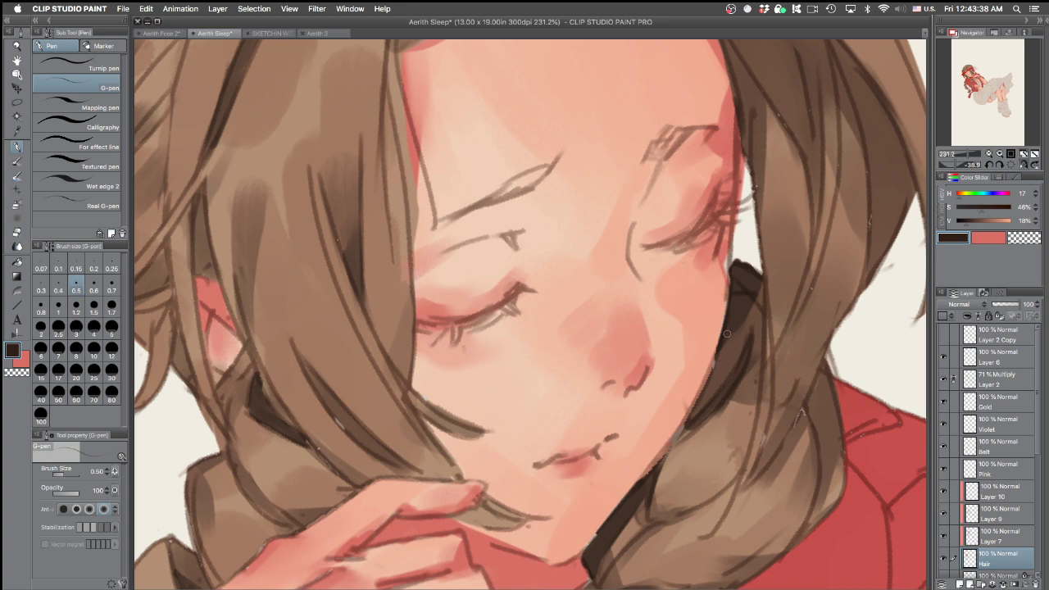
Refine the dark hair edge along the jaw using the Turnip pen at size 0.7 with a sampled brown at 25% brightness
{"action": "key", "text": "period"}
{"action": "left_click", "coordinate": [740, 309], "text": "alt"}
{"action": "key", "text": "comma"}
{"action": "key", "text": "bracketleft"}
{"action": "key", "text": "bracketleft"}
{"action": "key", "text": "bracketleft"}
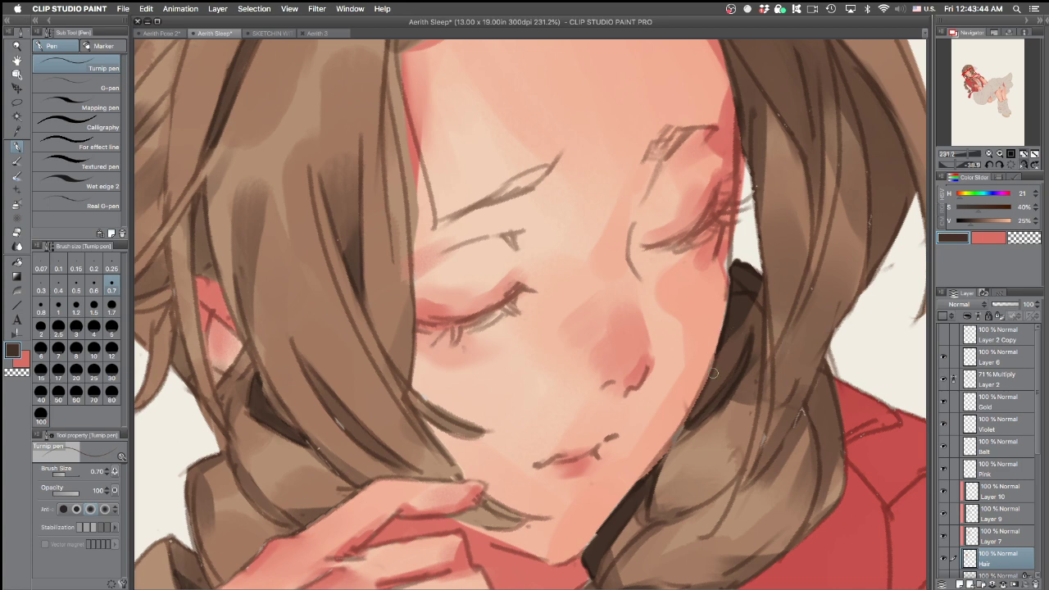
{"action": "left_click_drag", "start_coordinate": [713, 359], "coordinate": [692, 411]}
Compare the painting with Layer 10 hidden and shown, and check the head and braids from a wider view
{"action": "left_click", "coordinate": [943, 492]}
{"action": "left_click", "coordinate": [944, 492]}
{"action": "left_click", "coordinate": [943, 492]}
{"action": "left_click", "coordinate": [943, 492]}
{"action": "left_click", "coordinate": [995, 492]}
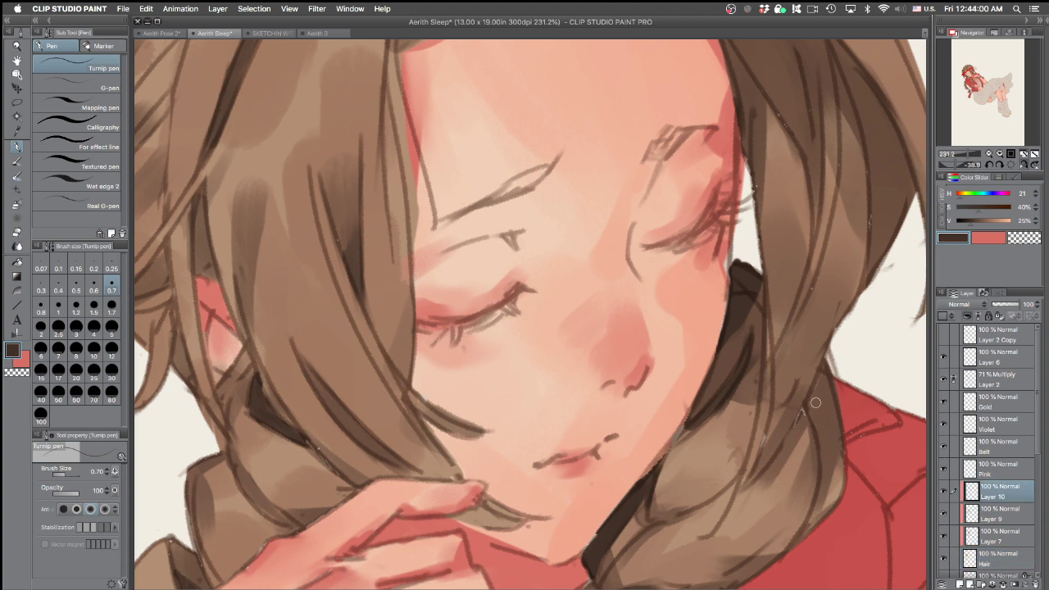
{"action": "left_click_drag", "start_coordinate": [693, 507], "coordinate": [688, 393]}
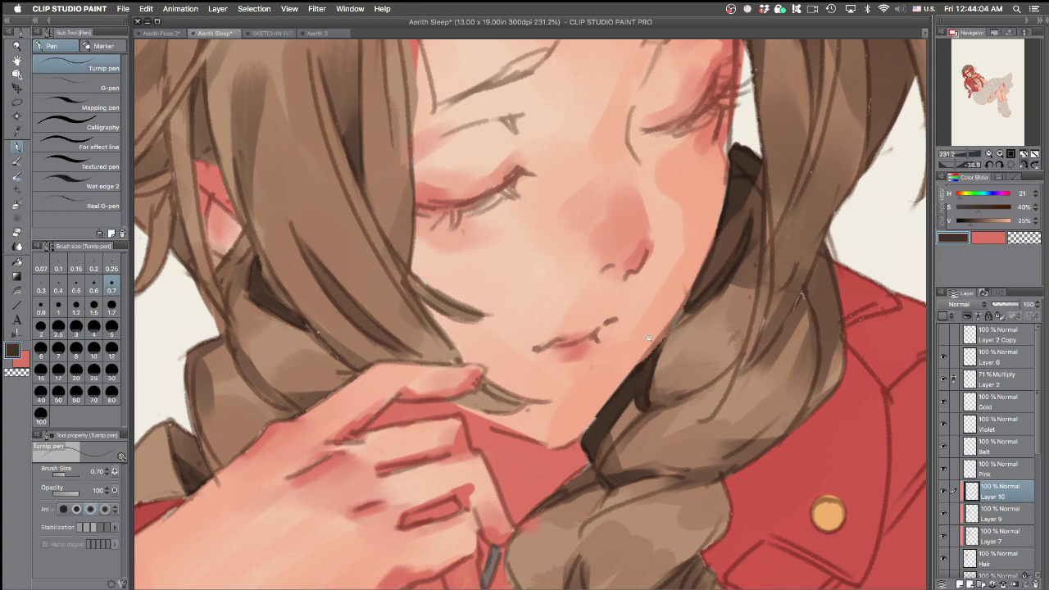
{"action": "scroll", "coordinate": [677, 344], "scroll_direction": "down", "scroll_amount": 2}
{"action": "scroll", "coordinate": [748, 410], "scroll_direction": "down", "scroll_amount": 1}
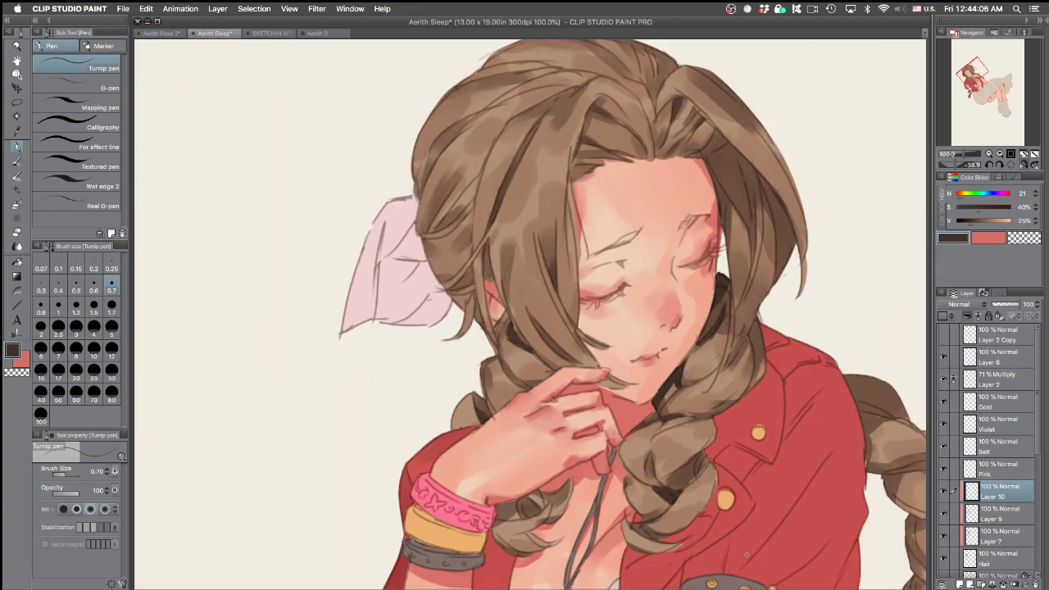
{"action": "left_click_drag", "start_coordinate": [747, 470], "coordinate": [738, 282]}
{"action": "mouse_move", "coordinate": [704, 313]}
{"action": "left_mouse_down"}
{"action": "mouse_move", "coordinate": [740, 285]}
{"action": "mouse_move", "coordinate": [673, 325]}
{"action": "left_mouse_up"}
{"action": "mouse_move", "coordinate": [680, 290]}
{"action": "left_mouse_down"}
{"action": "mouse_move", "coordinate": [678, 318]}
{"action": "mouse_move", "coordinate": [683, 300]}
{"action": "mouse_move", "coordinate": [711, 430]}
{"action": "left_mouse_up"}
{"action": "left_click_drag", "start_coordinate": [712, 430], "coordinate": [782, 463]}
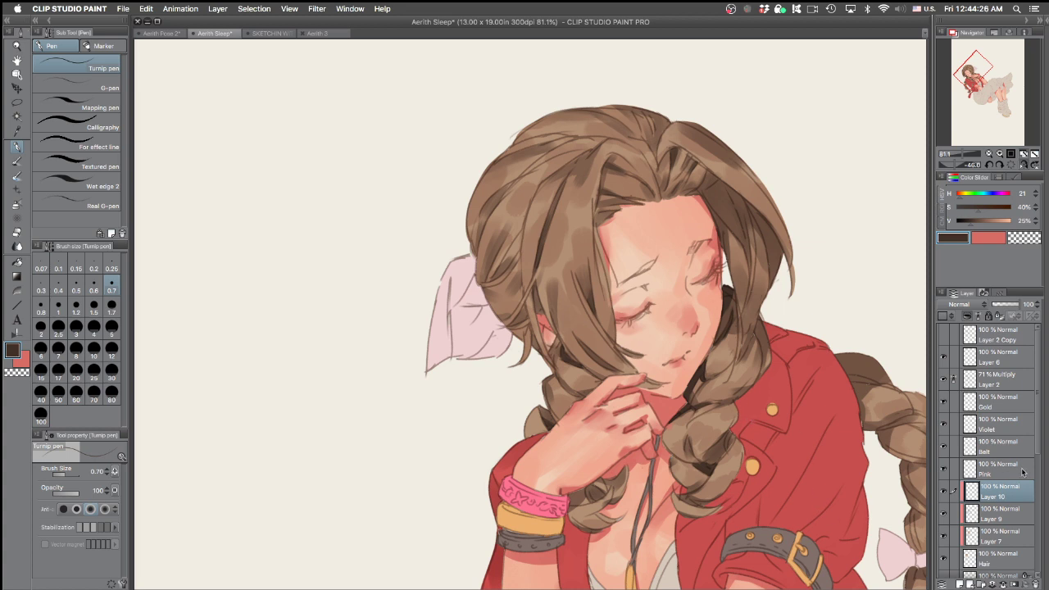
Select the Hair layer and darken the lash line of the far eye with a brown at 43% brightness
{"action": "left_click", "coordinate": [988, 558]}
{"action": "scroll", "coordinate": [738, 246], "scroll_direction": "up", "scroll_amount": 5}
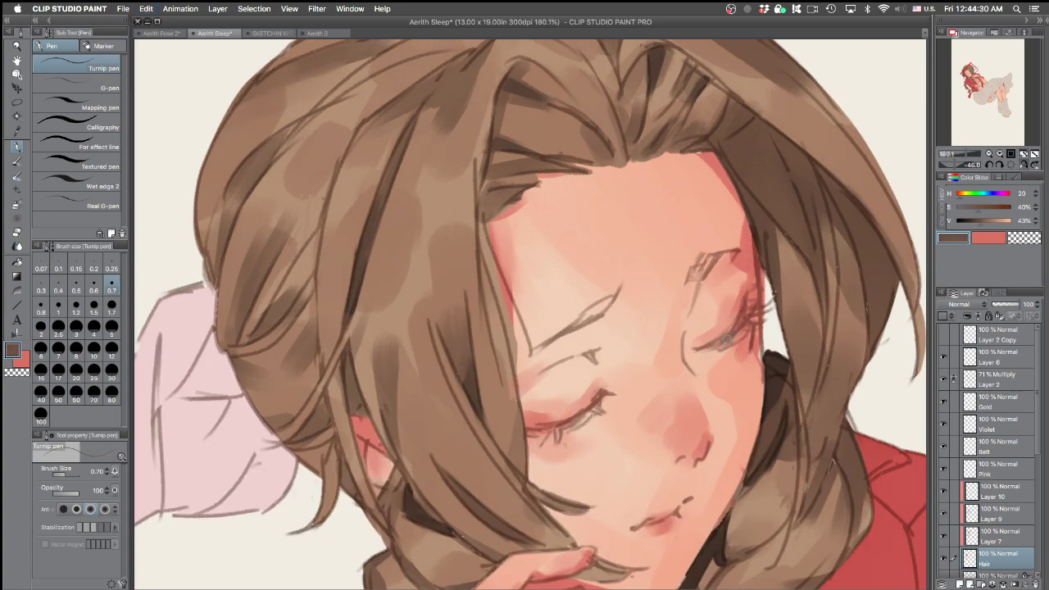
{"action": "mouse_move", "coordinate": [713, 345]}
{"action": "left_mouse_down"}
{"action": "mouse_move", "coordinate": [746, 316]}
{"action": "mouse_move", "coordinate": [739, 326]}
{"action": "mouse_move", "coordinate": [746, 299]}
{"action": "mouse_move", "coordinate": [749, 322]}
{"action": "mouse_move", "coordinate": [745, 305]}
{"action": "mouse_move", "coordinate": [755, 301]}
{"action": "mouse_move", "coordinate": [736, 321]}
{"action": "mouse_move", "coordinate": [781, 284]}
{"action": "mouse_move", "coordinate": [765, 322]}
{"action": "left_mouse_up"}
{"action": "key", "text": "super+z"}
{"action": "left_click_drag", "start_coordinate": [727, 340], "coordinate": [748, 329]}
Darken the lash line of the near eye and add short lashes along it with the same brown
{"action": "left_click_drag", "start_coordinate": [536, 431], "coordinate": [587, 419]}
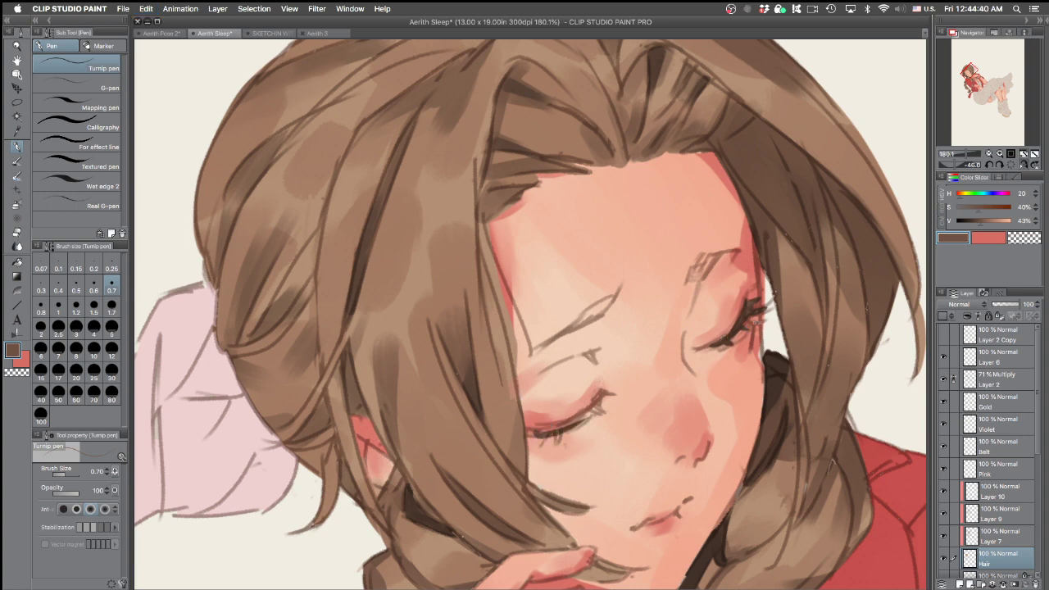
{"action": "left_click_drag", "start_coordinate": [711, 286], "coordinate": [677, 201]}
{"action": "mouse_move", "coordinate": [586, 419]}
{"action": "left_mouse_down"}
{"action": "mouse_move", "coordinate": [623, 381]}
{"action": "mouse_move", "coordinate": [609, 411]}
{"action": "mouse_move", "coordinate": [631, 349]}
{"action": "mouse_move", "coordinate": [638, 369]}
{"action": "left_mouse_up"}
{"action": "key", "text": "super+z"}
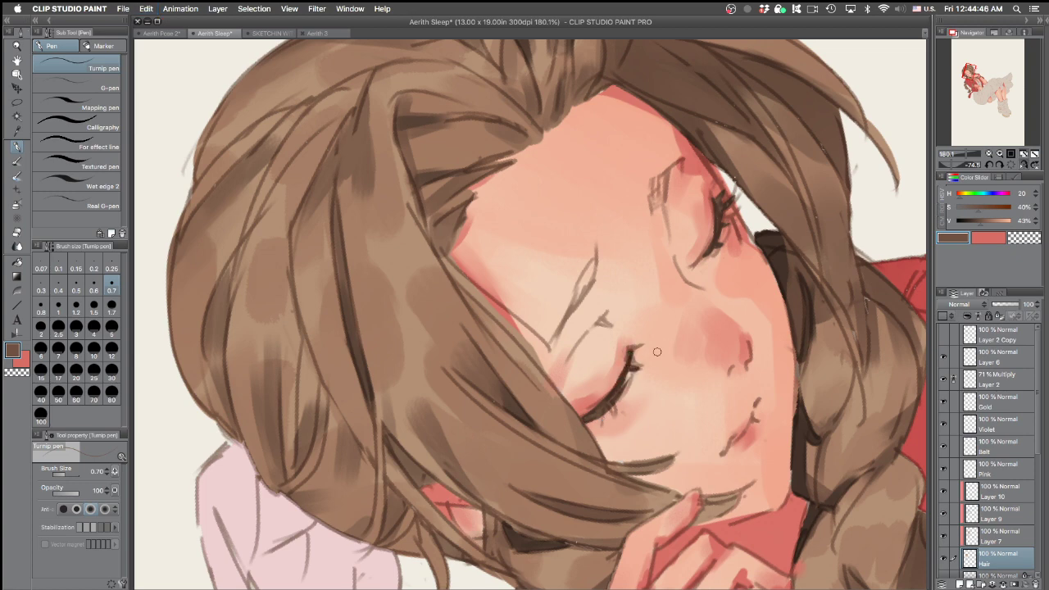
{"action": "left_click_drag", "start_coordinate": [600, 411], "coordinate": [603, 424]}
Try filling the near eyebrow with the Turnip pen, undo it, and try the Colored pencil at size 0.6
{"action": "left_click_drag", "start_coordinate": [589, 274], "coordinate": [572, 306]}
{"action": "key", "text": "super+z"}
{"action": "key", "text": "p"}
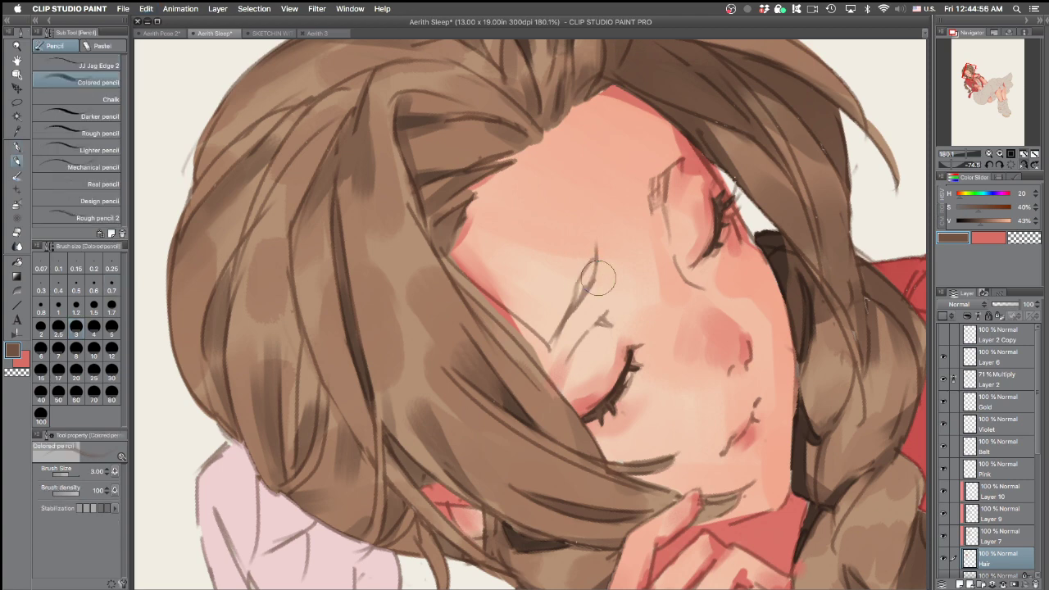
{"action": "key", "text": "bracketleft"}
{"action": "key", "text": "bracketleft"}
{"action": "key", "text": "bracketleft"}
{"action": "key", "text": "bracketleft"}
{"action": "key", "text": "bracketleft"}
{"action": "key", "text": "bracketleft"}
{"action": "key", "text": "bracketleft"}
{"action": "key", "text": "bracketleft"}
{"action": "key", "text": "bracketleft"}
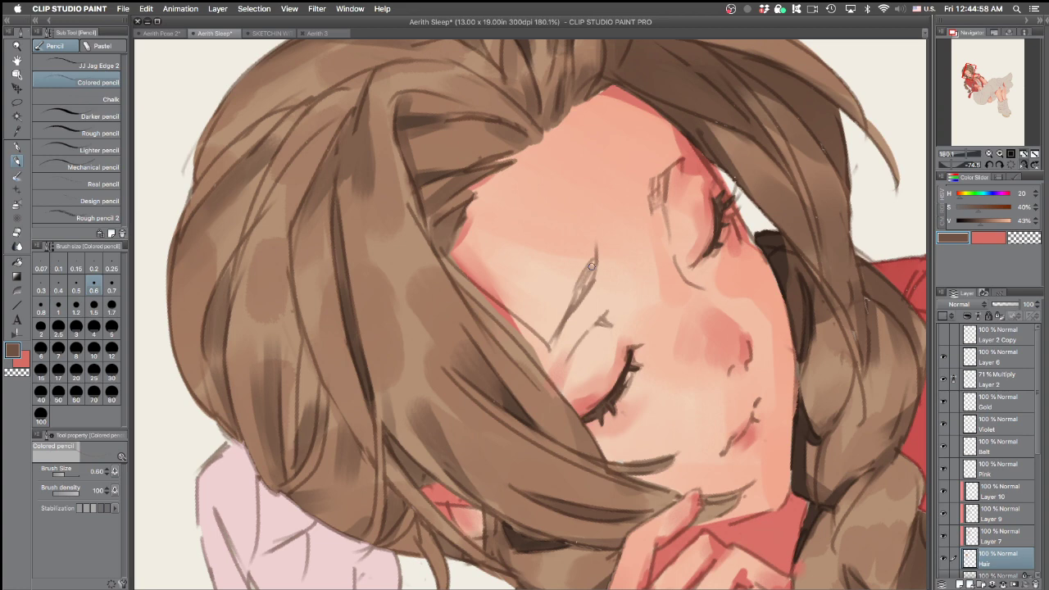
Paint both eyebrows solid brown with the Dense watercolor brush at size 1 and taper their ends
{"action": "key", "text": "b"}
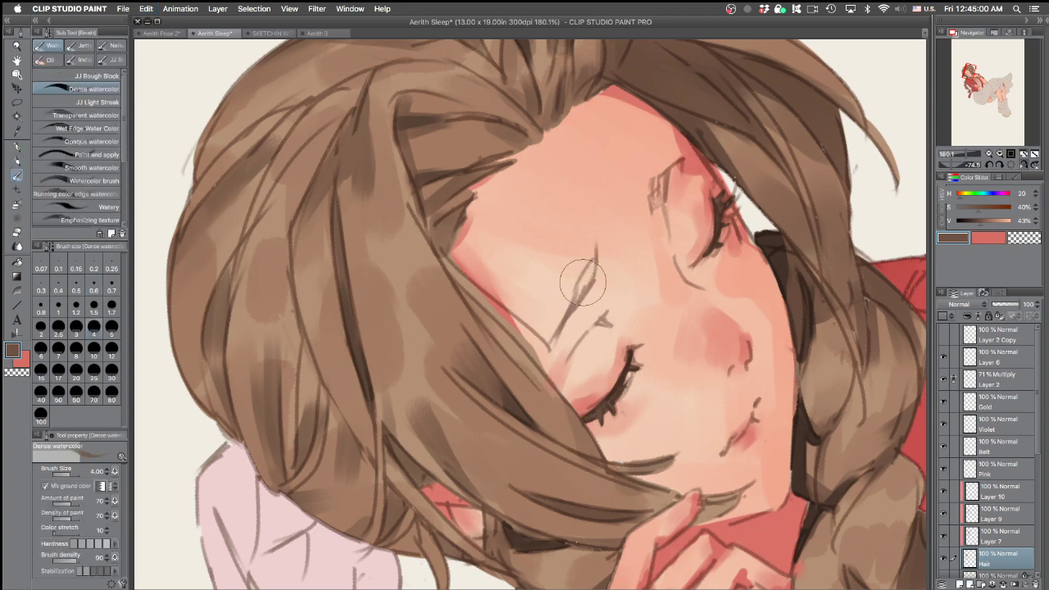
{"action": "key", "text": "bracketleft"}
{"action": "key", "text": "bracketleft"}
{"action": "key", "text": "bracketleft"}
{"action": "key", "text": "bracketleft"}
{"action": "key", "text": "bracketleft"}
{"action": "key", "text": "bracketleft"}
{"action": "key", "text": "bracketleft"}
{"action": "mouse_move", "coordinate": [580, 287]}
{"action": "left_mouse_down"}
{"action": "mouse_move", "coordinate": [592, 264]}
{"action": "mouse_move", "coordinate": [564, 324]}
{"action": "left_mouse_up"}
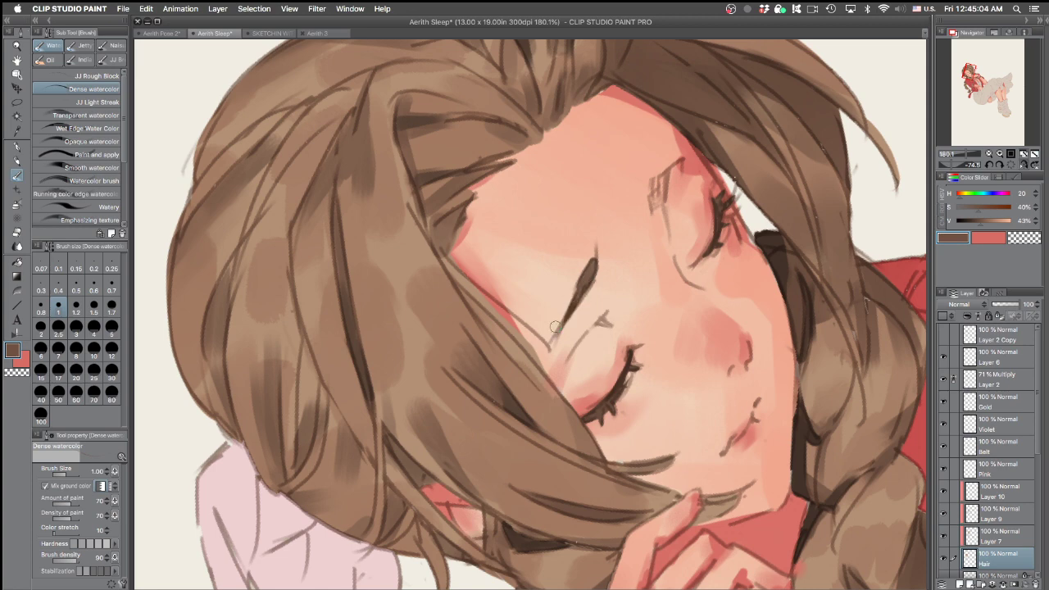
{"action": "mouse_move", "coordinate": [658, 178]}
{"action": "left_mouse_down"}
{"action": "mouse_move", "coordinate": [653, 203]}
{"action": "mouse_move", "coordinate": [660, 174]}
{"action": "mouse_move", "coordinate": [652, 204]}
{"action": "mouse_move", "coordinate": [680, 161]}
{"action": "left_mouse_up"}
{"action": "key", "text": "super+z"}
{"action": "left_click_drag", "start_coordinate": [590, 262], "coordinate": [597, 247]}
{"action": "left_click_drag", "start_coordinate": [573, 309], "coordinate": [549, 348]}
Select Layer 10 with the Turnip pen and sample a mid brown from the painting
{"action": "left_click_drag", "start_coordinate": [773, 252], "coordinate": [602, 452]}
{"action": "left_click_drag", "start_coordinate": [585, 447], "coordinate": [601, 337]}
{"action": "left_click_drag", "start_coordinate": [687, 324], "coordinate": [743, 257]}
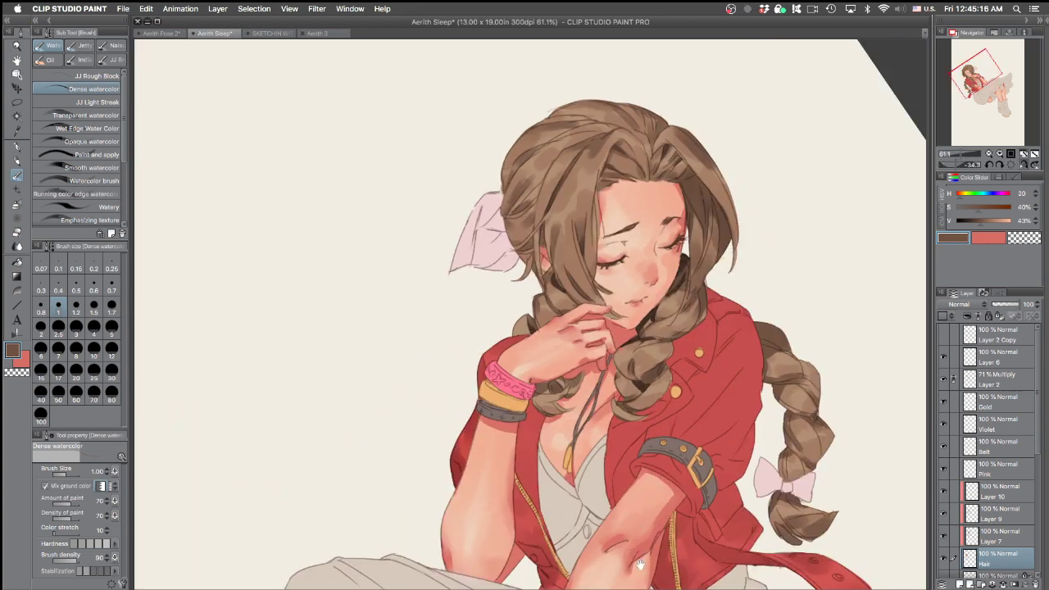
{"action": "scroll", "coordinate": [558, 204], "scroll_direction": "up", "scroll_amount": 4}
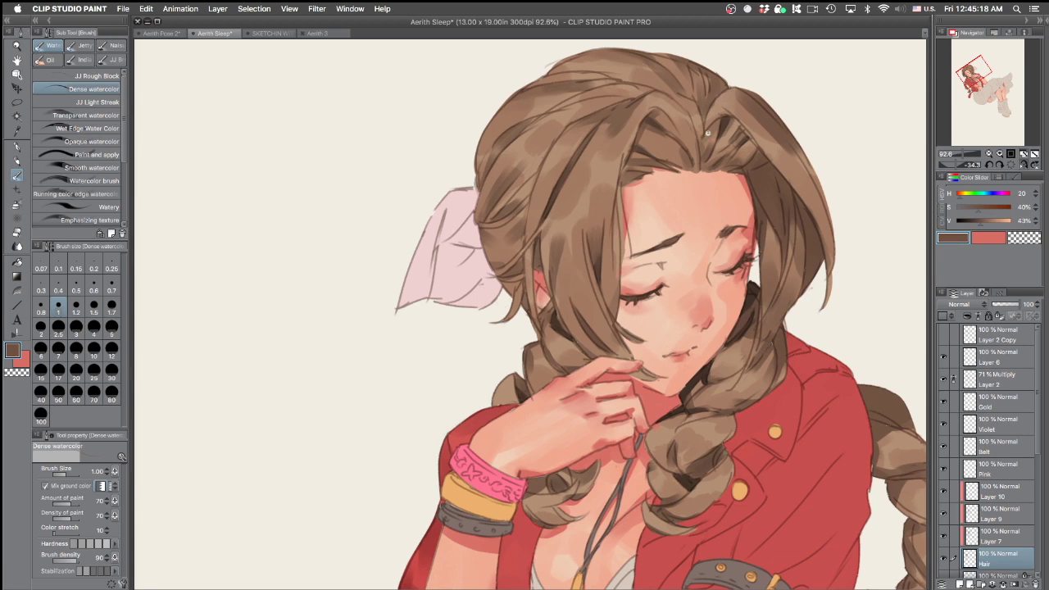
{"action": "scroll", "coordinate": [797, 266], "scroll_direction": "up", "scroll_amount": 1}
{"action": "left_click", "coordinate": [629, 134], "text": "alt"}
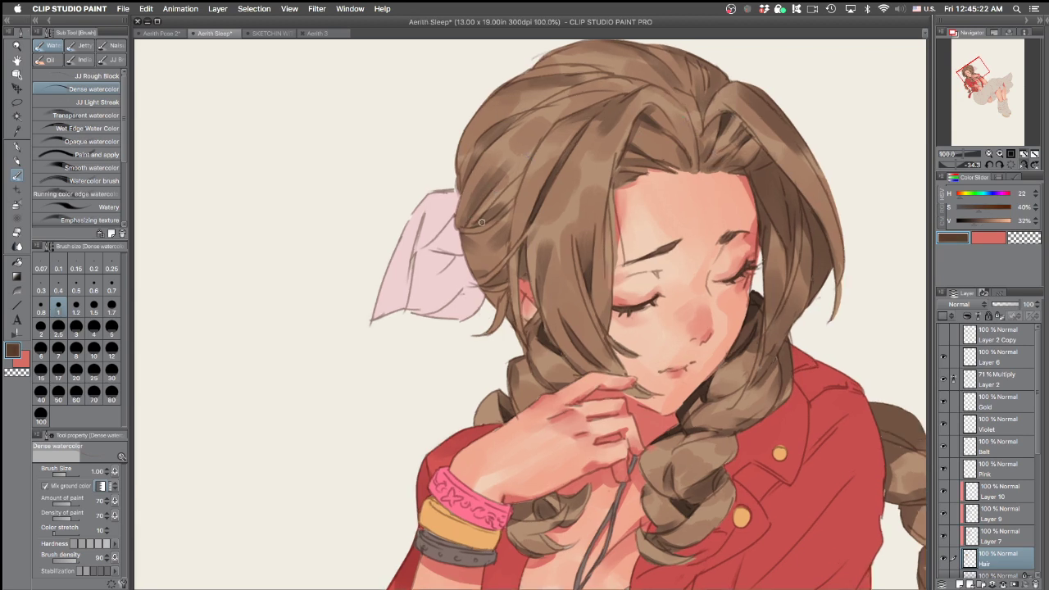
{"action": "key", "text": "p"}
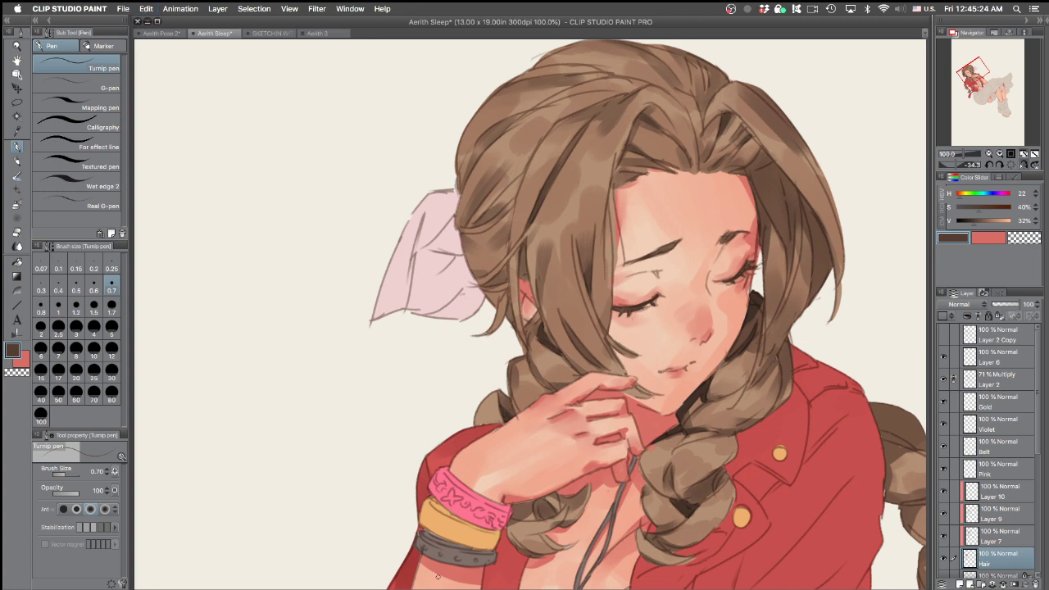
{"action": "left_click", "coordinate": [991, 492]}
{"action": "scroll", "coordinate": [682, 278], "scroll_direction": "up", "scroll_amount": 3}
{"action": "left_click", "coordinate": [705, 231], "text": "alt"}
Try a brown stroke on the strand lines above the ribbon, undo it, and compare Layer 10 hidden and shown
{"action": "left_click_drag", "start_coordinate": [510, 186], "coordinate": [645, 317]}
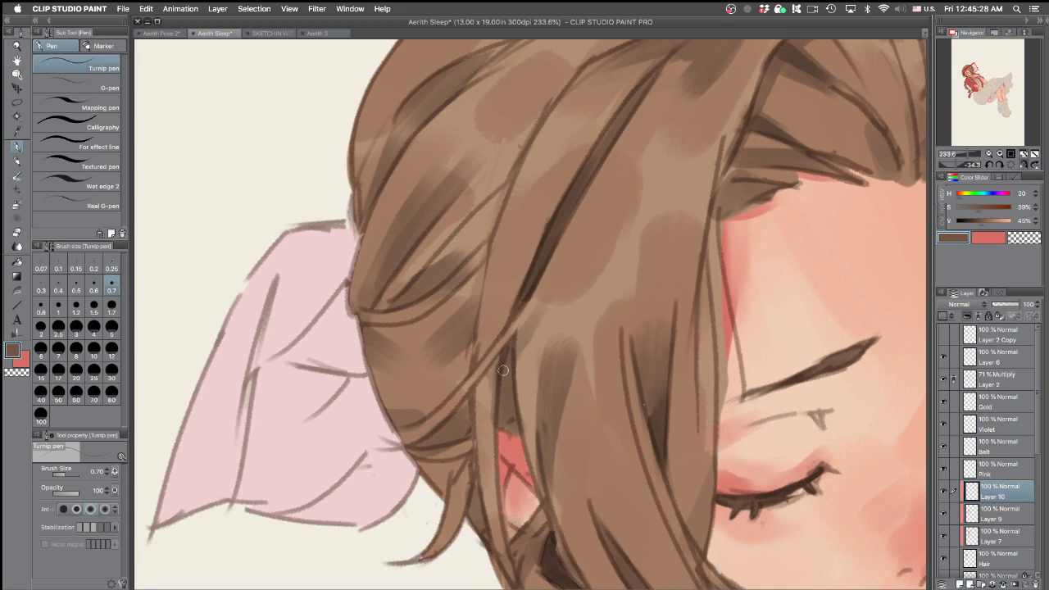
{"action": "left_click_drag", "start_coordinate": [391, 302], "coordinate": [422, 268]}
{"action": "key", "text": "p"}
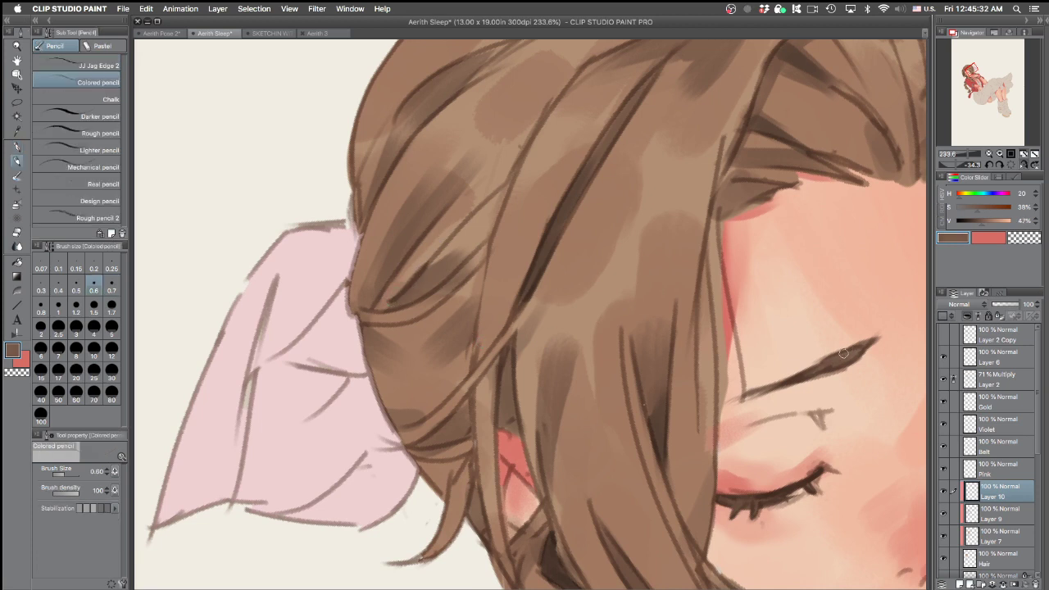
{"action": "key", "text": "super+z"}
{"action": "left_click", "coordinate": [944, 492]}
{"action": "left_click", "coordinate": [944, 492]}
{"action": "key", "text": "p"}
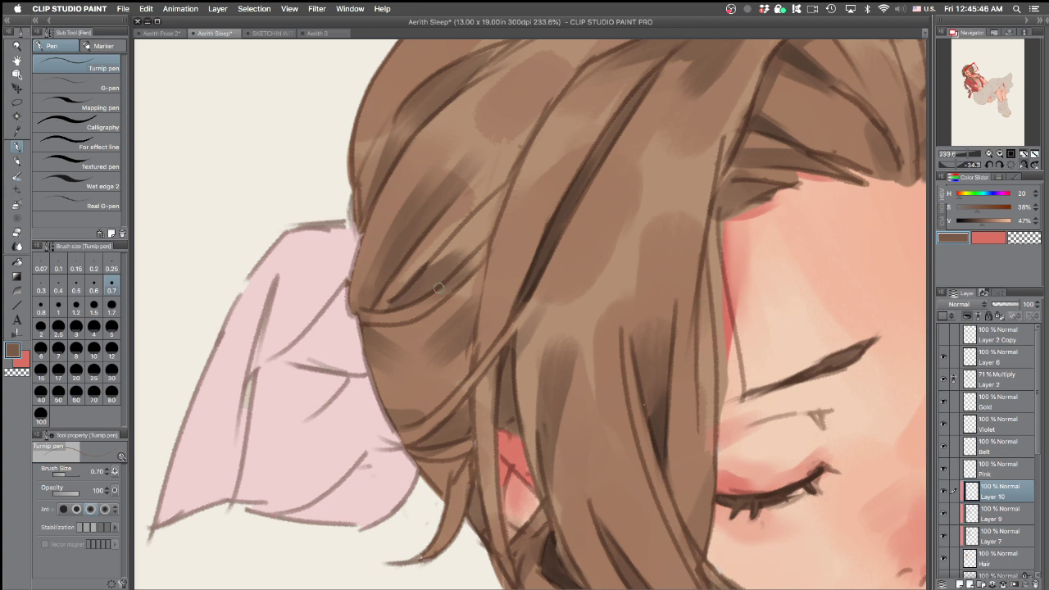
Try redrawing the back hair strands above the ribbon with a brown sampled from the eyebrow, undoing the strokes
{"action": "left_click", "coordinate": [837, 363], "text": "alt"}
{"action": "key", "text": "super+z"}
{"action": "mouse_move", "coordinate": [408, 295]}
{"action": "left_mouse_down"}
{"action": "mouse_move", "coordinate": [432, 264]}
{"action": "mouse_move", "coordinate": [393, 302]}
{"action": "mouse_move", "coordinate": [443, 251]}
{"action": "left_mouse_up"}
{"action": "key", "text": "super+z"}
{"action": "key", "text": "super+z"}
{"action": "key", "text": "super+z"}
{"action": "mouse_move", "coordinate": [413, 295]}
{"action": "left_mouse_down"}
{"action": "mouse_move", "coordinate": [417, 268]}
{"action": "mouse_move", "coordinate": [405, 293]}
{"action": "mouse_move", "coordinate": [424, 272]}
{"action": "mouse_move", "coordinate": [421, 292]}
{"action": "mouse_move", "coordinate": [398, 303]}
{"action": "mouse_move", "coordinate": [504, 200]}
{"action": "left_mouse_up"}
{"action": "key", "text": "super+z"}
{"action": "scroll", "coordinate": [536, 190], "scroll_direction": "down", "scroll_amount": 4}
{"action": "key", "text": "super+z"}
{"action": "left_click_drag", "start_coordinate": [472, 237], "coordinate": [507, 198]}
{"action": "key", "text": "super+z"}
{"action": "scroll", "coordinate": [722, 157], "scroll_direction": "down", "scroll_amount": 4}
Darken the hair beside the far eye using the Turnip pen at size 1.2 and a sampled brown at 18% brightness
{"action": "left_click_drag", "start_coordinate": [707, 408], "coordinate": [542, 377]}
{"action": "left_click_drag", "start_coordinate": [756, 300], "coordinate": [732, 345]}
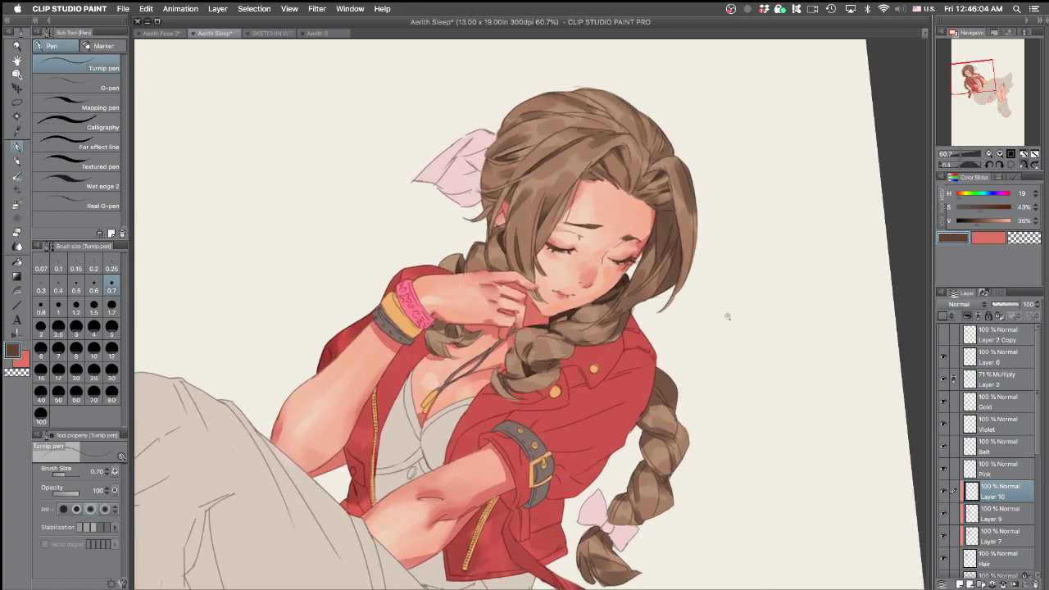
{"action": "scroll", "coordinate": [683, 221], "scroll_direction": "up", "scroll_amount": 4}
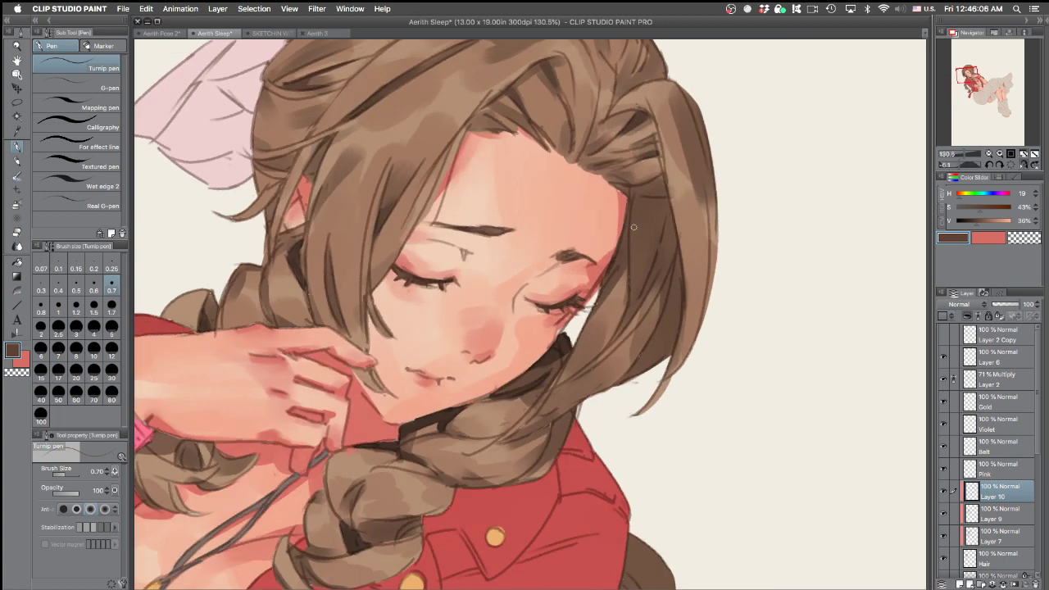
{"action": "key", "text": "bracketright"}
{"action": "key", "text": "bracketright"}
{"action": "key", "text": "bracketright"}
{"action": "left_click", "coordinate": [566, 341], "text": "alt"}
{"action": "left_click", "coordinate": [564, 338], "text": "alt"}
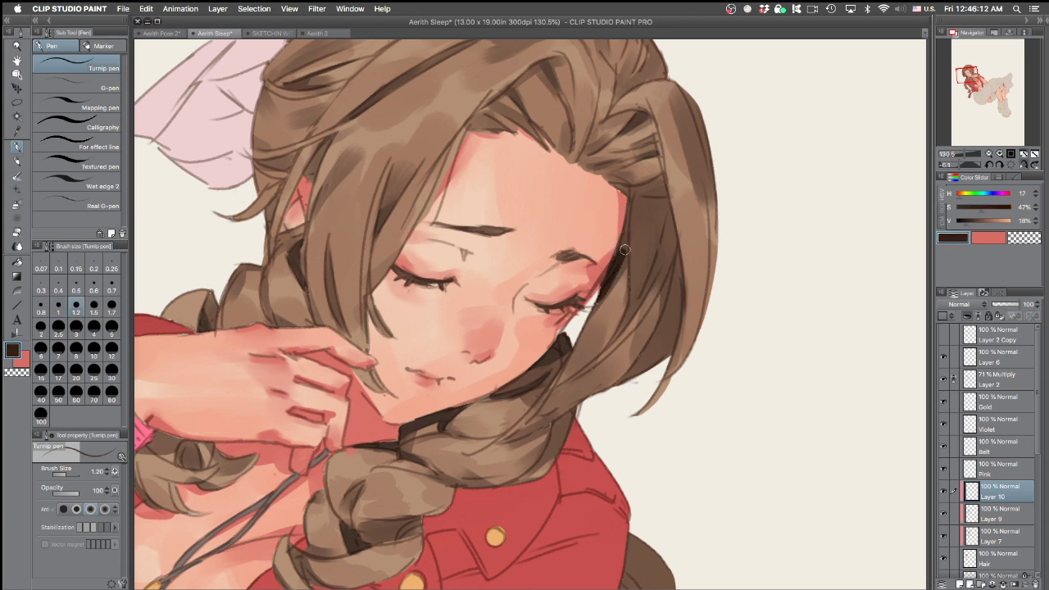
Extend the dark shadow upward along the hair edge at the far temple, using the Colored pencil and Turnip pen
{"action": "key", "text": "p"}
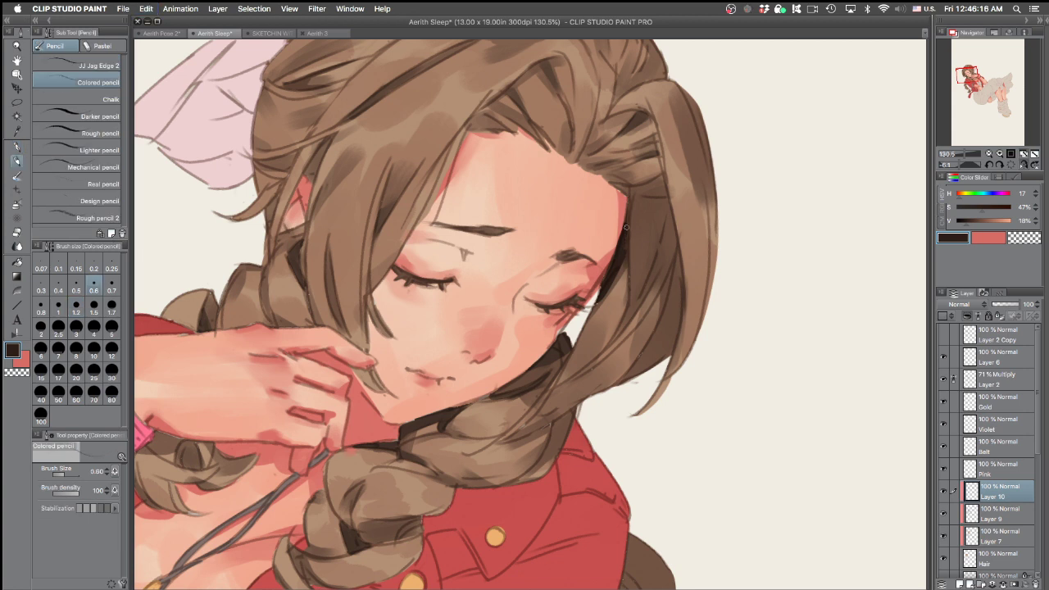
{"action": "left_click_drag", "start_coordinate": [625, 260], "coordinate": [627, 282]}
{"action": "key", "text": "p"}
{"action": "left_click_drag", "start_coordinate": [624, 254], "coordinate": [627, 293]}
{"action": "key", "text": "super+z"}
{"action": "left_click_drag", "start_coordinate": [626, 251], "coordinate": [623, 287]}
Try adding dark accents between the back braid's segments with the Turnip pen and Colored pencil, undoing the strokes
{"action": "mouse_move", "coordinate": [670, 189]}
{"action": "left_mouse_down"}
{"action": "mouse_move", "coordinate": [643, 173]}
{"action": "mouse_move", "coordinate": [733, 238]}
{"action": "left_mouse_up"}
{"action": "scroll", "coordinate": [644, 174], "scroll_direction": "down", "scroll_amount": 2}
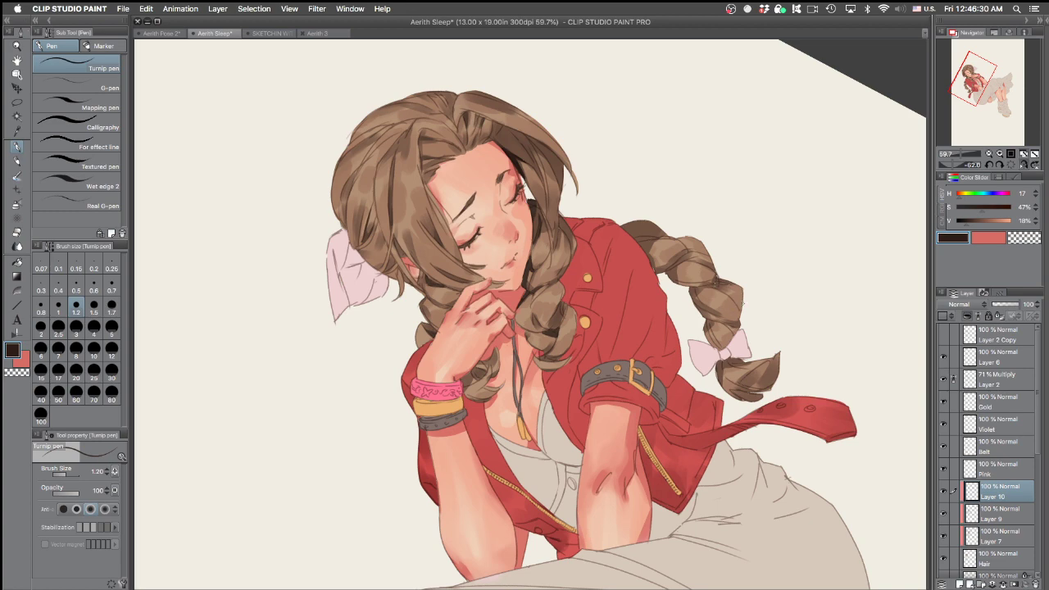
{"action": "scroll", "coordinate": [679, 262], "scroll_direction": "up", "scroll_amount": 5}
{"action": "left_click_drag", "start_coordinate": [641, 296], "coordinate": [682, 269]}
{"action": "key", "text": "super+z"}
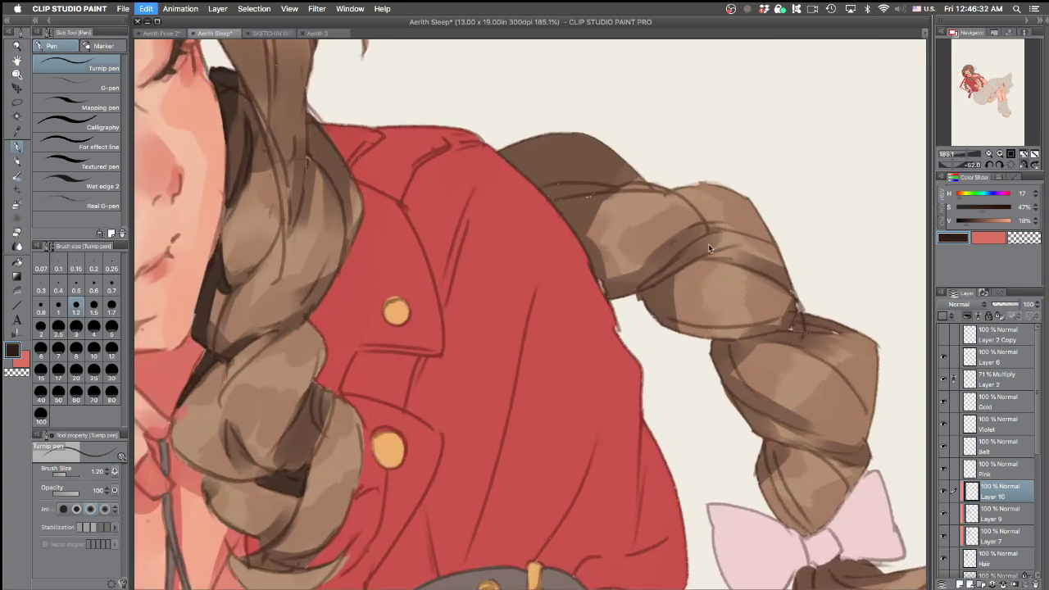
{"action": "key", "text": "p"}
{"action": "left_click_drag", "start_coordinate": [707, 233], "coordinate": [725, 228]}
{"action": "left_click_drag", "start_coordinate": [792, 238], "coordinate": [801, 300], "text": "shift"}
{"action": "key", "text": "super+z"}
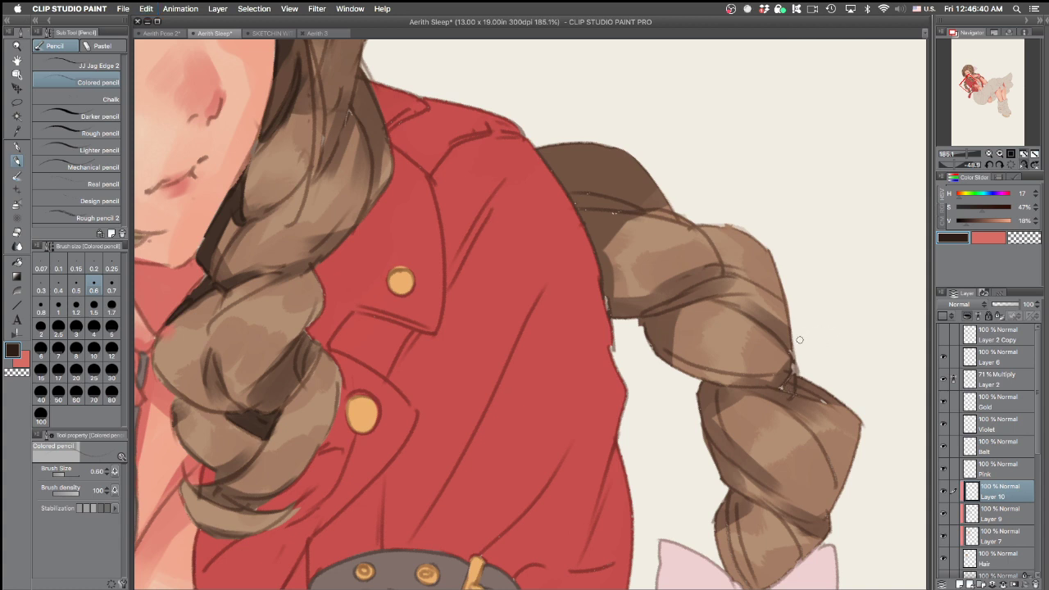
Sample the back braid's light brown at 70% brightness, select the Hair layer and switch to the G-pen
{"action": "left_click", "coordinate": [614, 220], "text": "alt"}
{"action": "left_click", "coordinate": [667, 244], "text": "alt"}
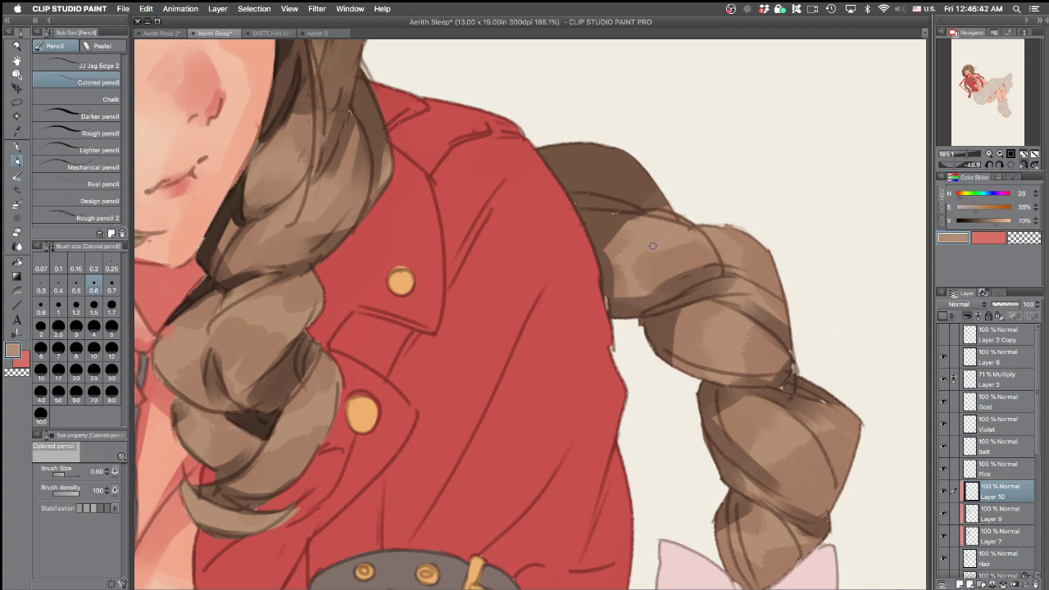
{"action": "key", "text": "p"}
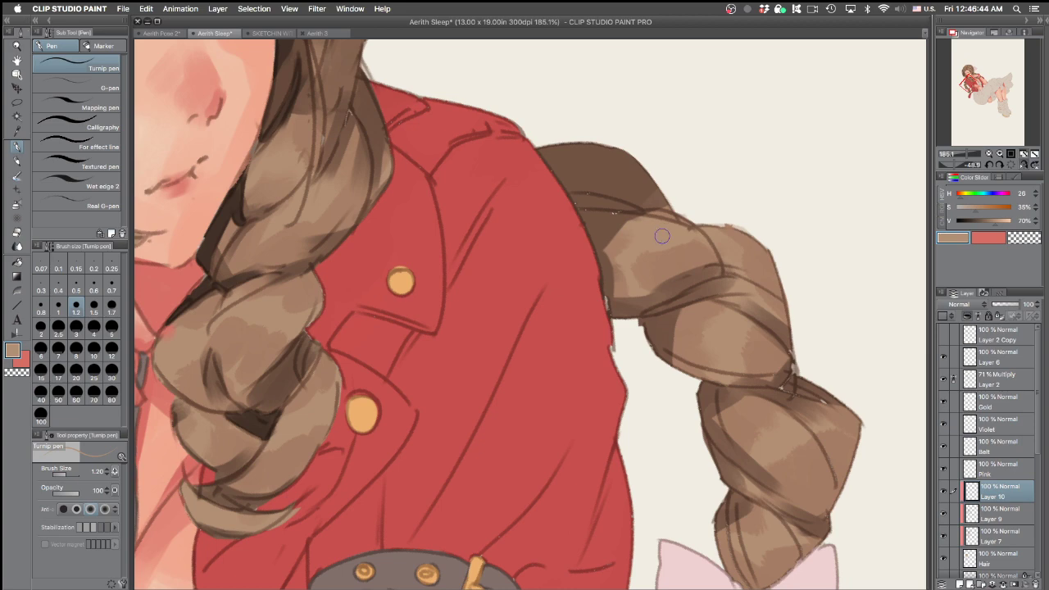
{"action": "left_click", "coordinate": [639, 236], "text": "ctrl+shift"}
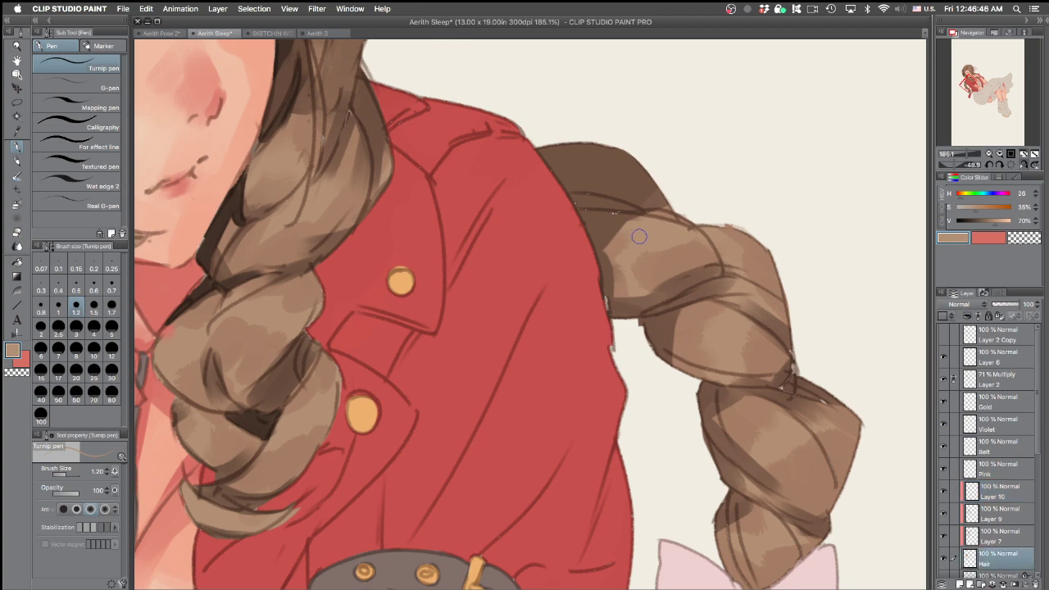
{"action": "key", "text": "."}
Touch up the stray specks along the back braid and its tail on the Hair layer with the G-pen at size 1.7
{"action": "left_click_drag", "start_coordinate": [677, 194], "coordinate": [672, 342]}
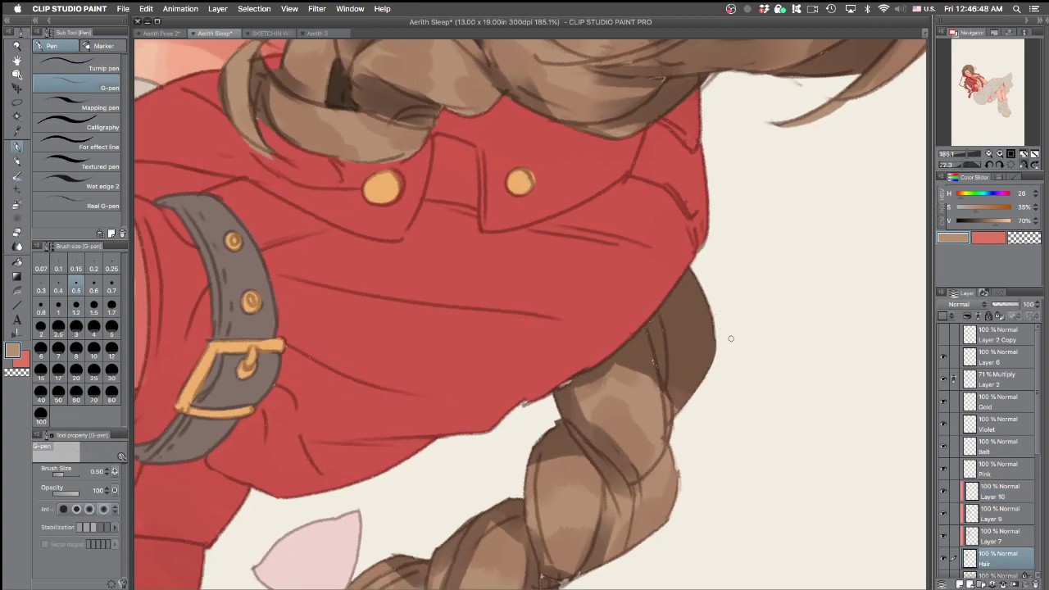
{"action": "key", "text": "bracketright"}
{"action": "key", "text": "bracketright"}
{"action": "key", "text": "bracketright"}
{"action": "key", "text": "bracketright"}
{"action": "key", "text": "bracketright"}
{"action": "key", "text": "bracketright"}
{"action": "key", "text": "bracketright"}
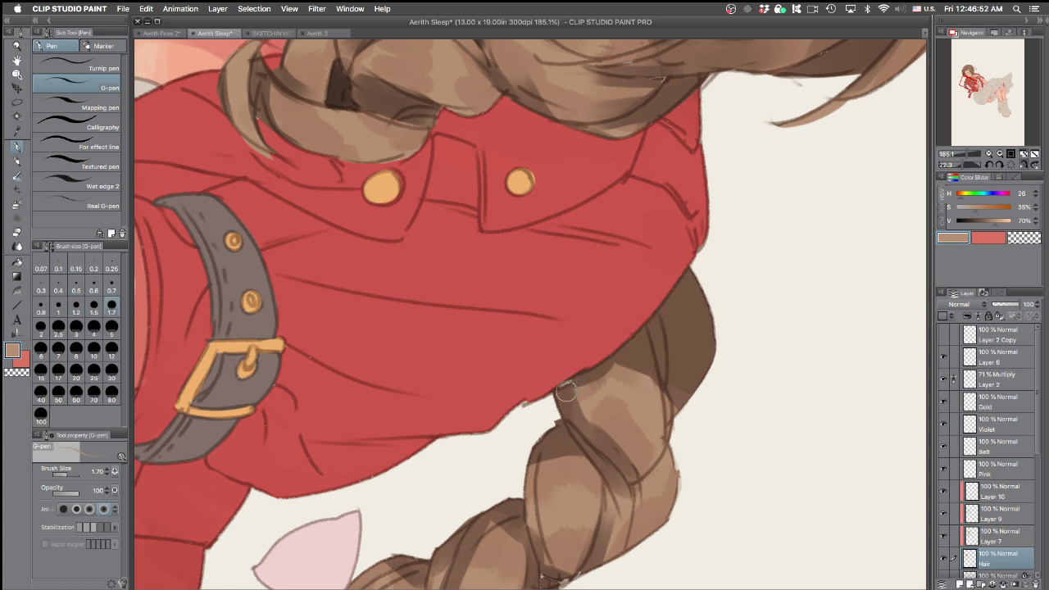
{"action": "left_click_drag", "start_coordinate": [626, 454], "coordinate": [677, 317]}
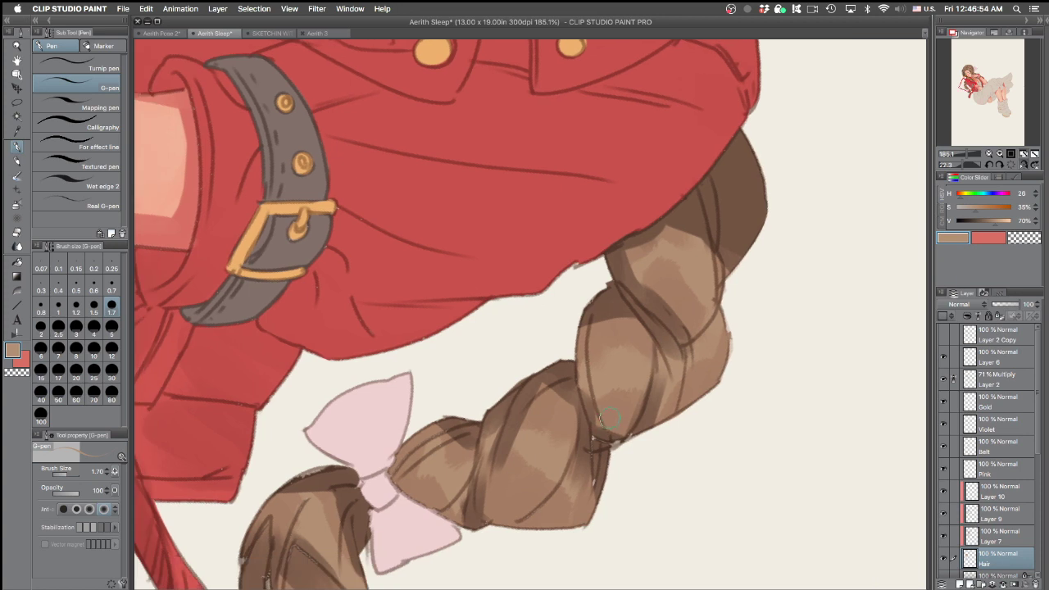
{"action": "left_click_drag", "start_coordinate": [605, 437], "coordinate": [628, 438]}
{"action": "mouse_move", "coordinate": [624, 332]}
{"action": "left_mouse_down"}
{"action": "mouse_move", "coordinate": [648, 302]}
{"action": "mouse_move", "coordinate": [654, 203]}
{"action": "mouse_move", "coordinate": [639, 189]}
{"action": "left_mouse_up"}
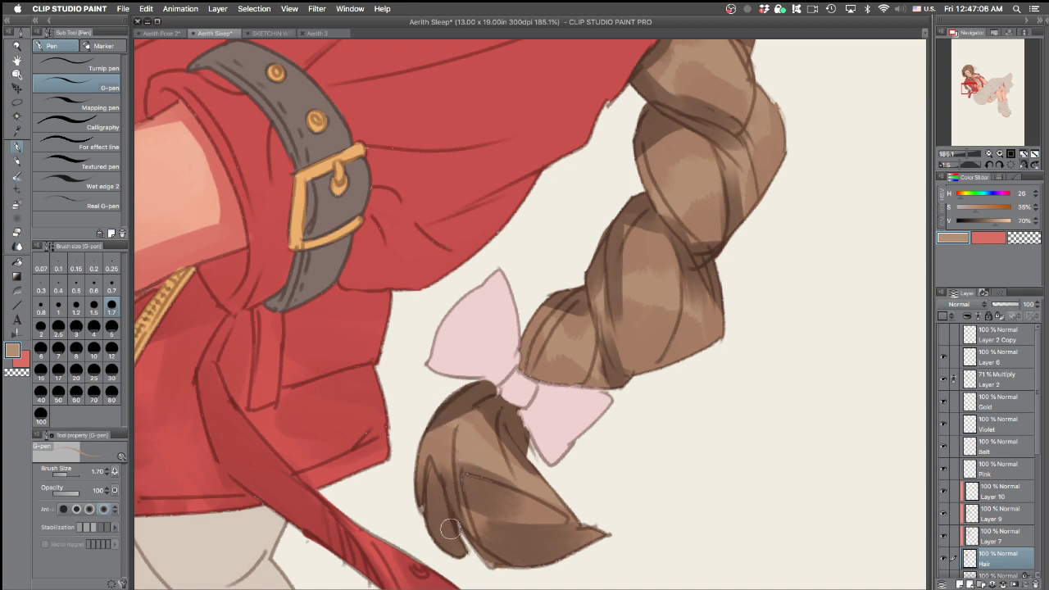
{"action": "mouse_move", "coordinate": [462, 472]}
{"action": "left_mouse_down"}
{"action": "mouse_move", "coordinate": [493, 499]}
{"action": "mouse_move", "coordinate": [521, 490]}
{"action": "left_mouse_up"}
{"action": "scroll", "coordinate": [700, 232], "scroll_direction": "up", "scroll_amount": 5}
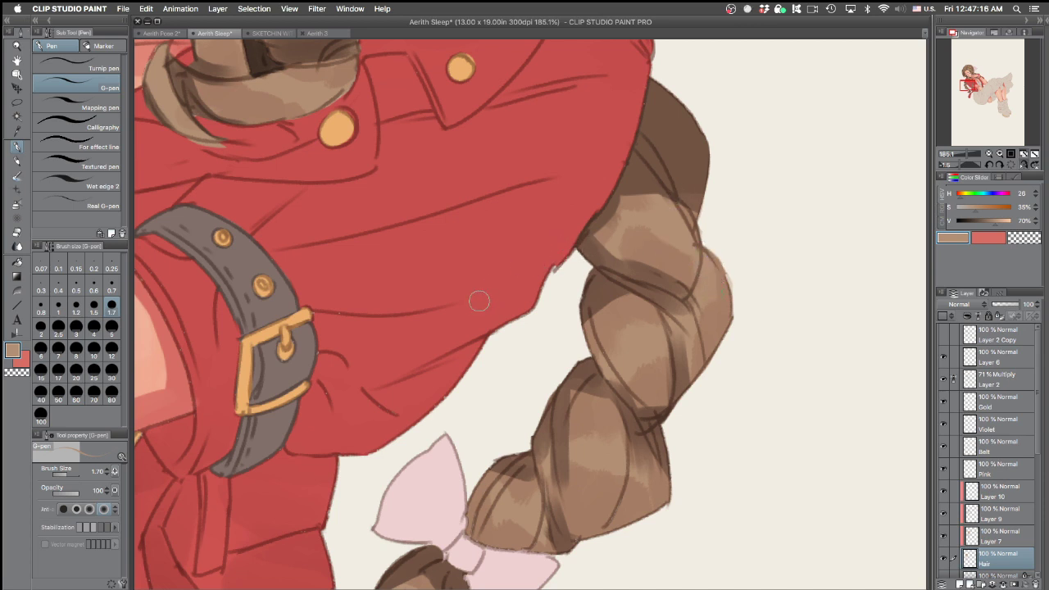
Select the Jacket layer and retouch the jacket's edge beside the back braid with the G-pen
{"action": "left_click", "coordinate": [506, 252], "text": "shift+super"}
{"action": "left_click_drag", "start_coordinate": [563, 245], "coordinate": [523, 284]}
{"action": "key", "text": "super+z"}
{"action": "left_click_drag", "start_coordinate": [591, 231], "coordinate": [534, 235]}
{"action": "left_click_drag", "start_coordinate": [696, 260], "coordinate": [617, 216]}
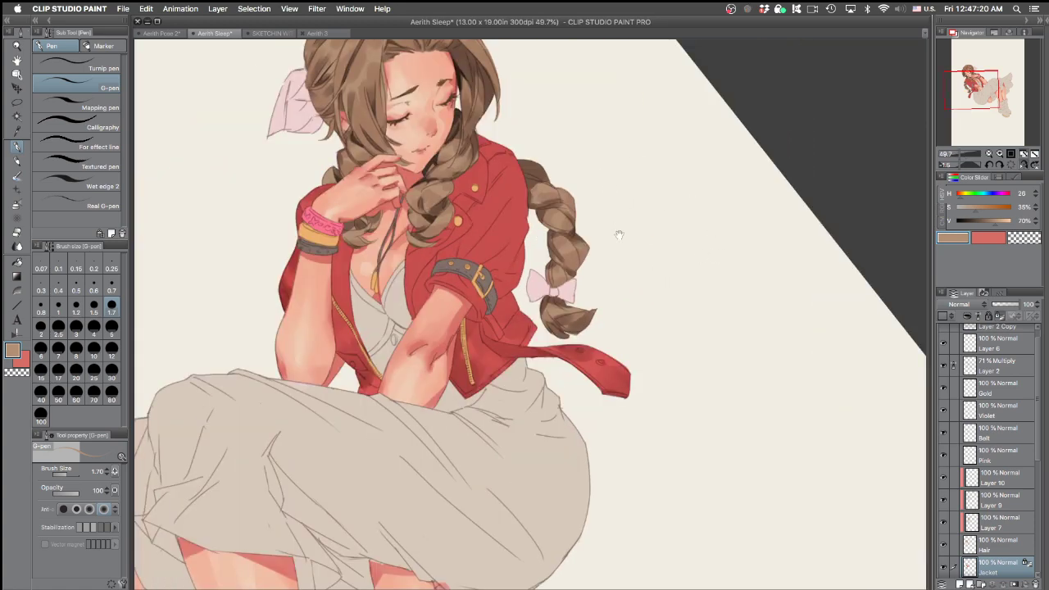
Sample the dark brown hair shadow at 18% brightness, return to the Turnip pen at size 1.2 and select Layer 10
{"action": "left_click_drag", "start_coordinate": [629, 285], "coordinate": [679, 415]}
{"action": "scroll", "coordinate": [509, 257], "scroll_direction": "up", "scroll_amount": 4}
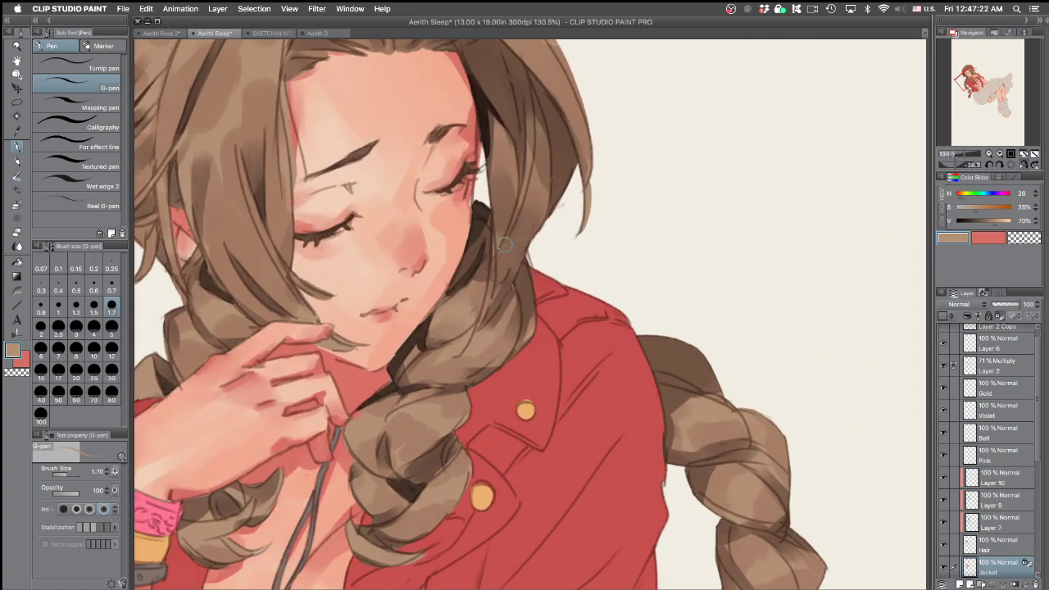
{"action": "key", "text": "period"}
{"action": "left_click", "coordinate": [466, 272], "text": "alt"}
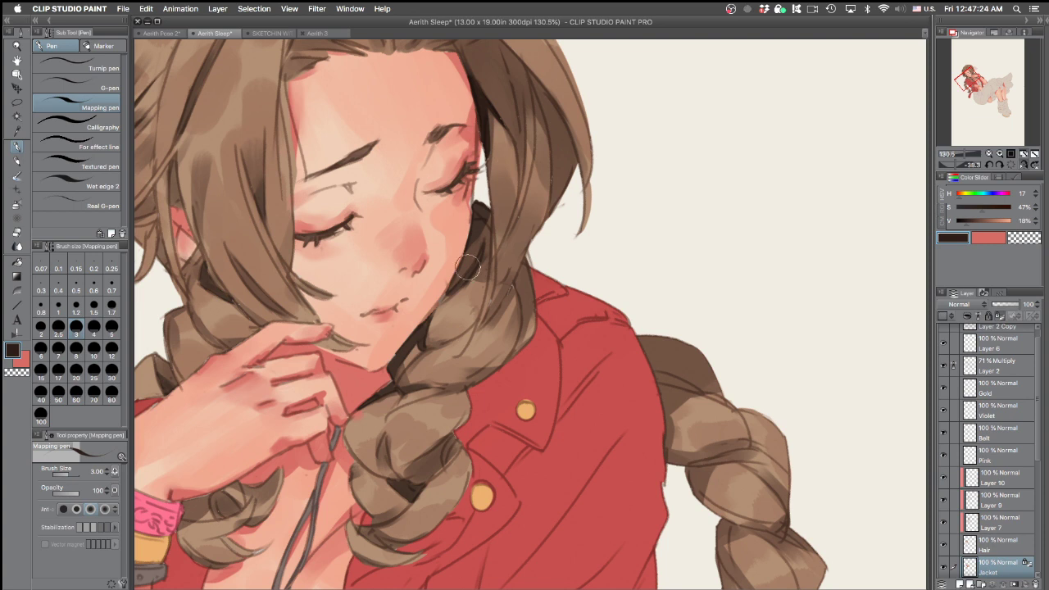
{"action": "key", "text": "comma"}
{"action": "key", "text": "comma"}
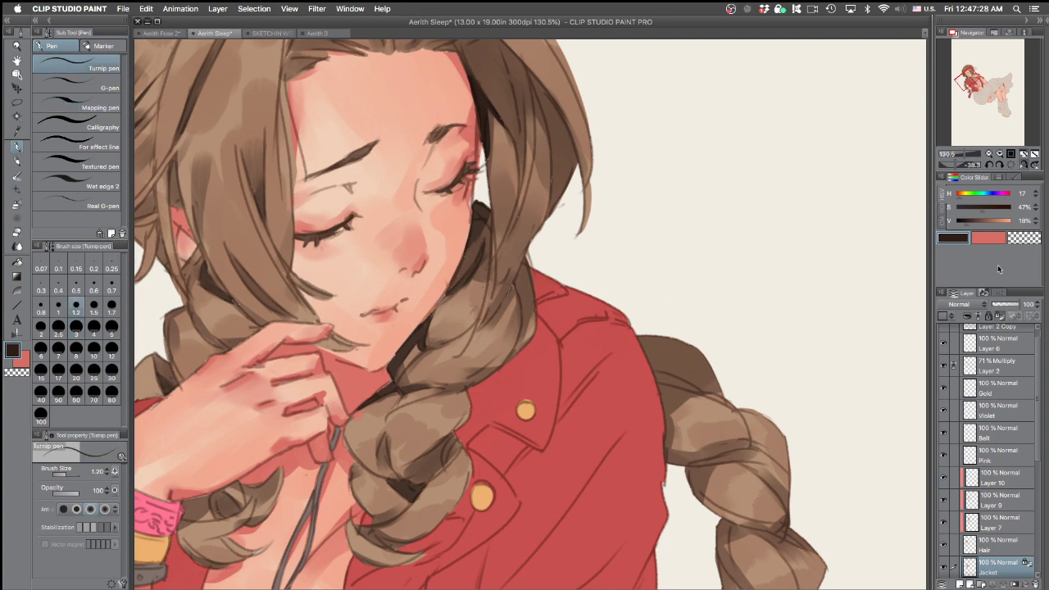
{"action": "left_click", "coordinate": [999, 482]}
Try deepening the shadow between the far cheek and the front braid with the Turnip pen, undoing the strokes
{"action": "mouse_move", "coordinate": [476, 218]}
{"action": "left_mouse_down"}
{"action": "mouse_move", "coordinate": [460, 278]}
{"action": "mouse_move", "coordinate": [475, 259]}
{"action": "left_mouse_up"}
{"action": "key", "text": "ctrl+z"}
{"action": "key", "text": "super+z"}
{"action": "key", "text": "super+z"}
{"action": "key", "text": "super+z"}
{"action": "left_click_drag", "start_coordinate": [447, 295], "coordinate": [470, 271]}
{"action": "key", "text": "super+z"}
{"action": "key", "text": "super+z"}
{"action": "key", "text": "super+z"}
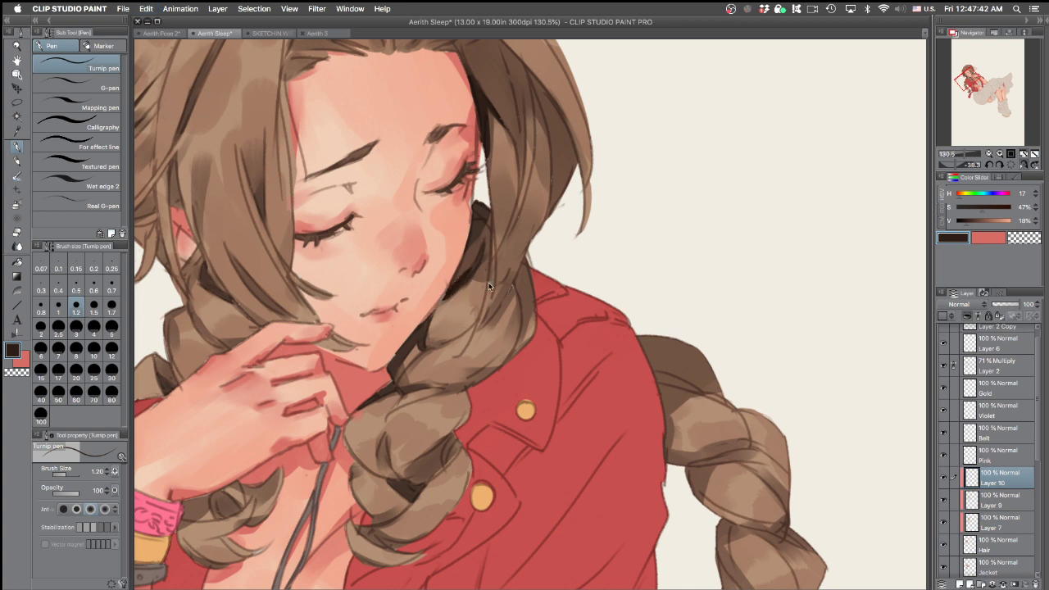
{"action": "key", "text": "super+z"}
Try darkening the hair beside the far cheek with the Colored pencil at size 0.6, undoing the strokes
{"action": "key", "text": "p"}
{"action": "left_click_drag", "start_coordinate": [453, 288], "coordinate": [467, 248]}
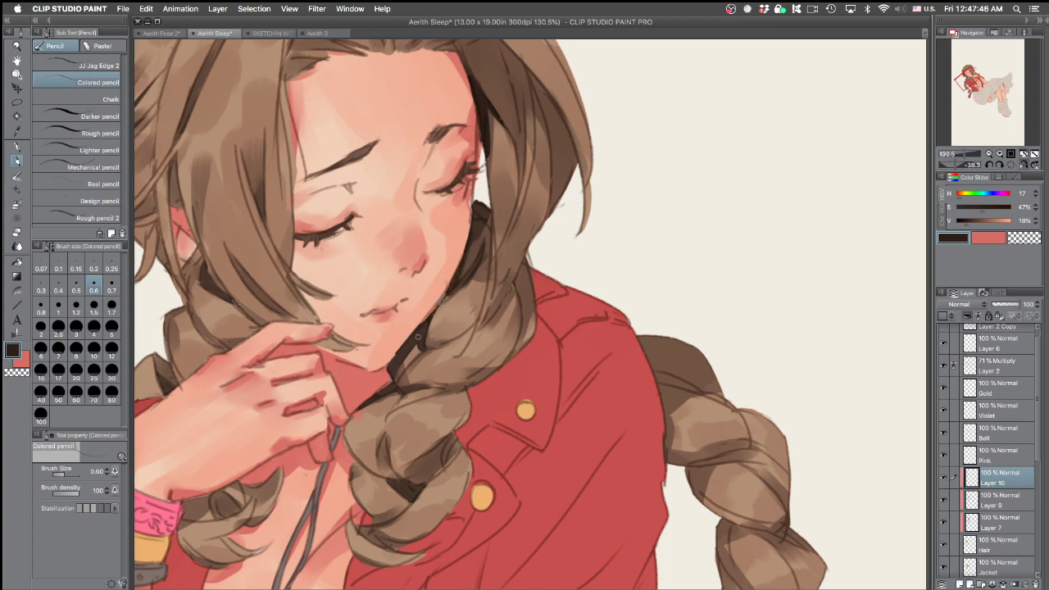
{"action": "left_click_drag", "start_coordinate": [479, 228], "coordinate": [479, 252]}
{"action": "key", "text": "super+z"}
{"action": "scroll", "coordinate": [524, 187], "scroll_direction": "down", "scroll_amount": 5}
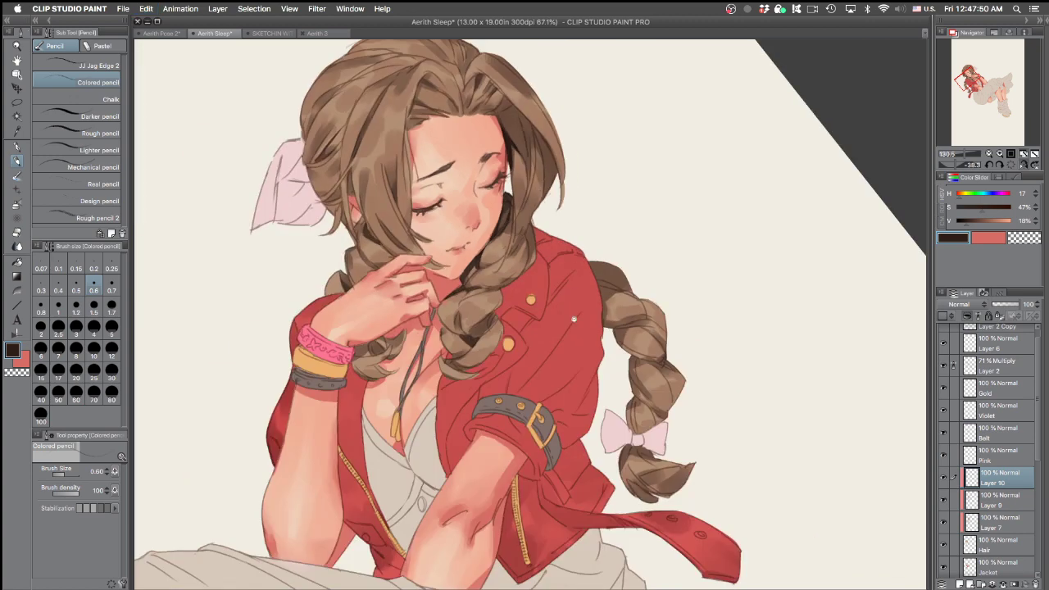
{"action": "left_click_drag", "start_coordinate": [715, 278], "coordinate": [598, 121]}
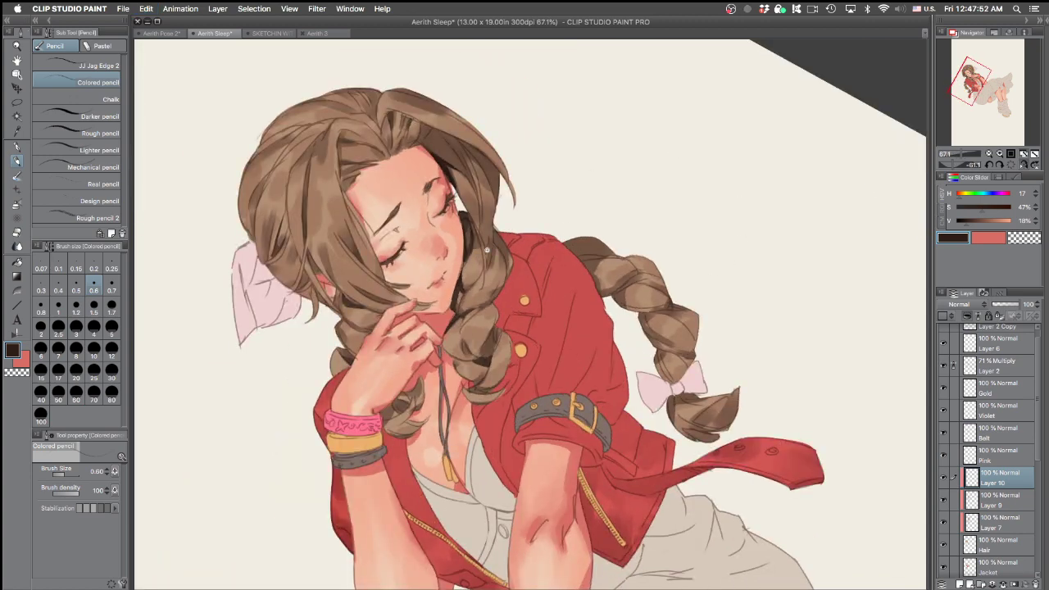
{"action": "scroll", "coordinate": [478, 255], "scroll_direction": "up", "scroll_amount": 2}
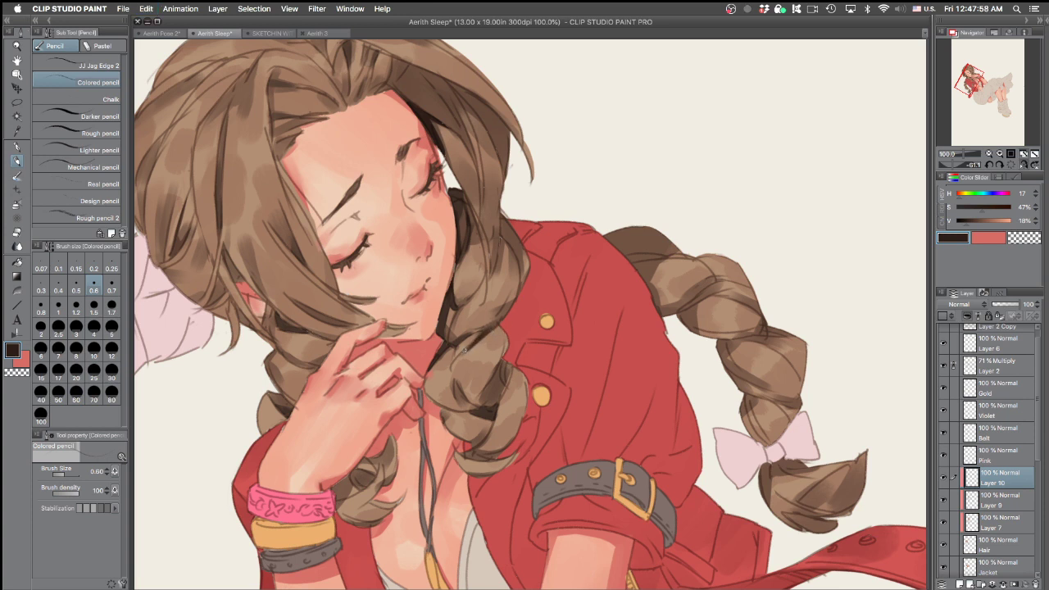
{"action": "left_click_drag", "start_coordinate": [752, 272], "coordinate": [642, 387]}
{"action": "scroll", "coordinate": [650, 382], "scroll_direction": "down", "scroll_amount": 3}
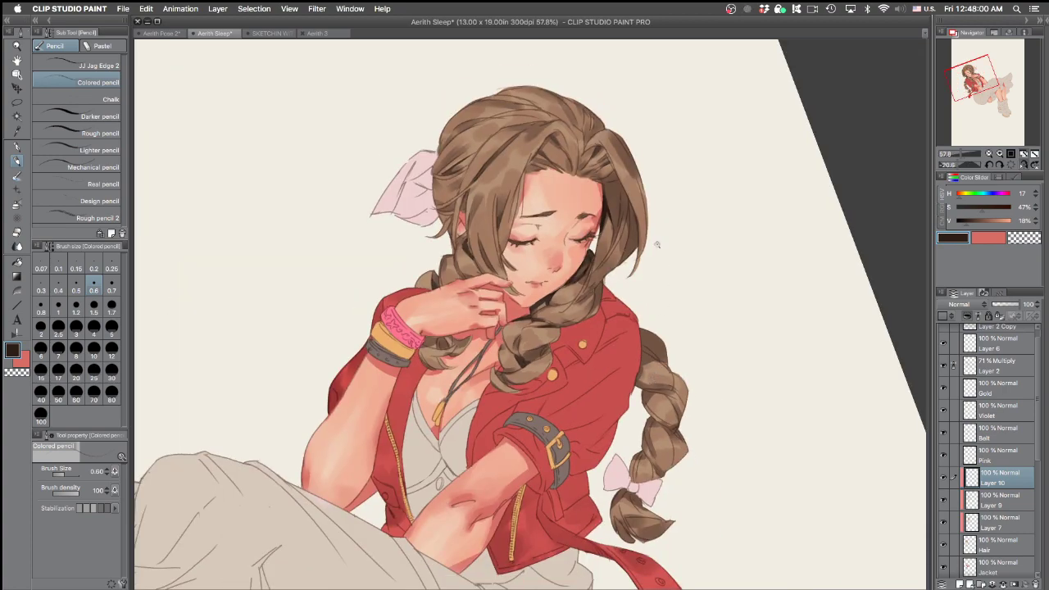
{"action": "scroll", "coordinate": [545, 139], "scroll_direction": "up", "scroll_amount": 4}
{"action": "key", "text": "super+z"}
{"action": "left_click_drag", "start_coordinate": [513, 213], "coordinate": [493, 268]}
{"action": "key", "text": "super+z"}
Add dark Colored pencil accents in the bangs above the forehead and try shading the far hair lock
{"action": "mouse_move", "coordinate": [703, 238]}
{"action": "left_mouse_down"}
{"action": "mouse_move", "coordinate": [711, 313]}
{"action": "mouse_move", "coordinate": [608, 471]}
{"action": "left_mouse_up"}
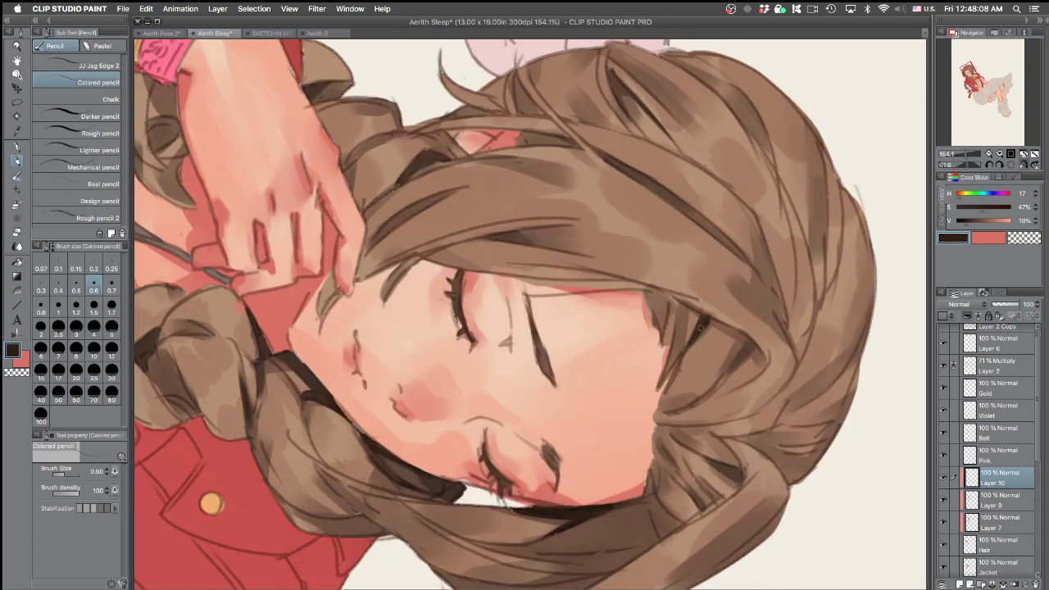
{"action": "left_click_drag", "start_coordinate": [722, 274], "coordinate": [580, 123]}
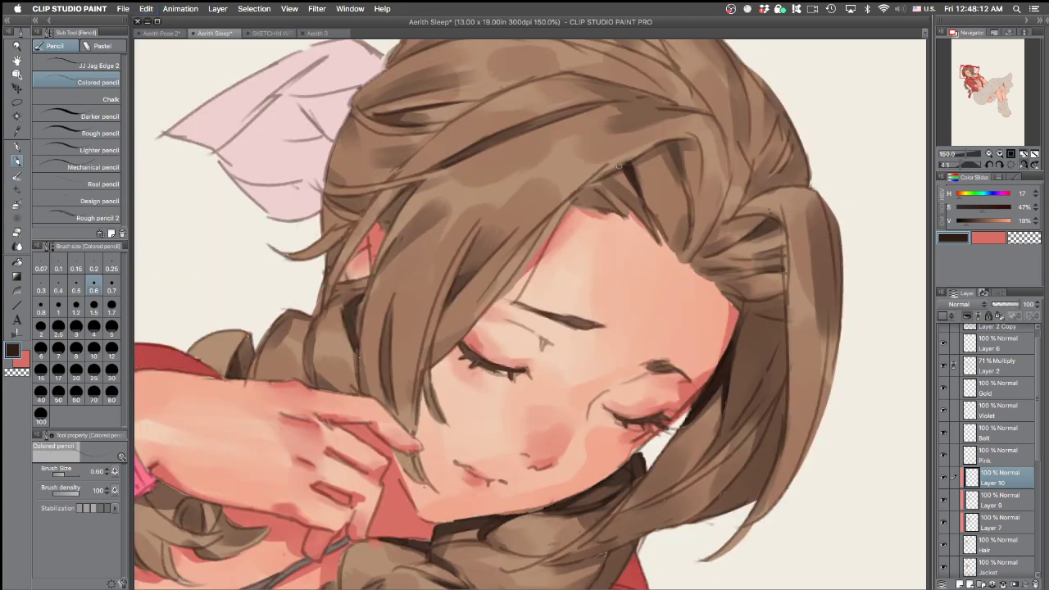
{"action": "left_click_drag", "start_coordinate": [781, 254], "coordinate": [706, 327]}
{"action": "left_click_drag", "start_coordinate": [705, 475], "coordinate": [762, 391]}
{"action": "key", "text": "super+z"}
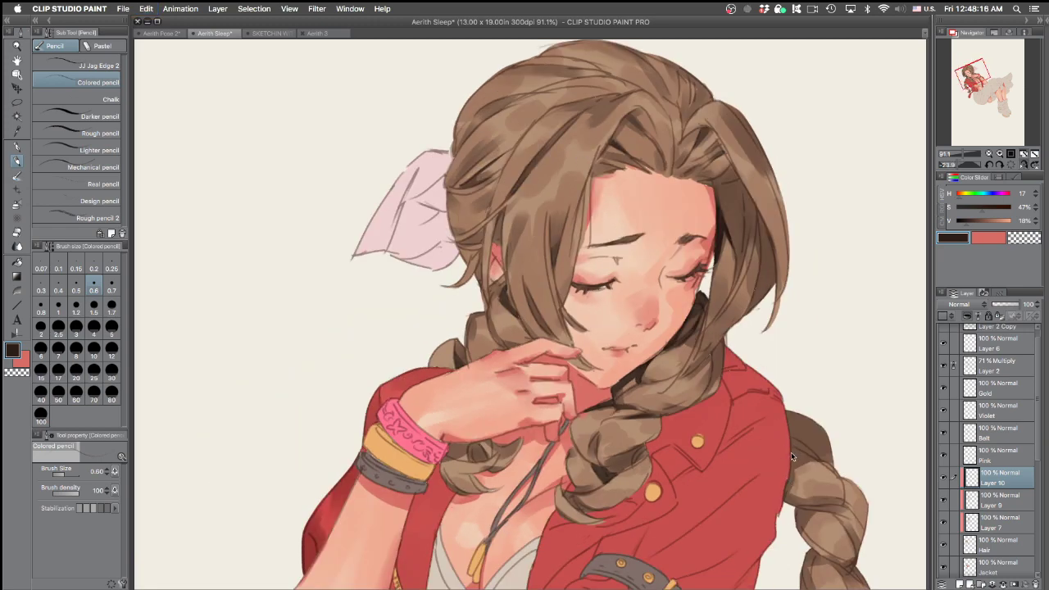
{"action": "scroll", "coordinate": [706, 383], "scroll_direction": "up", "scroll_amount": 5}
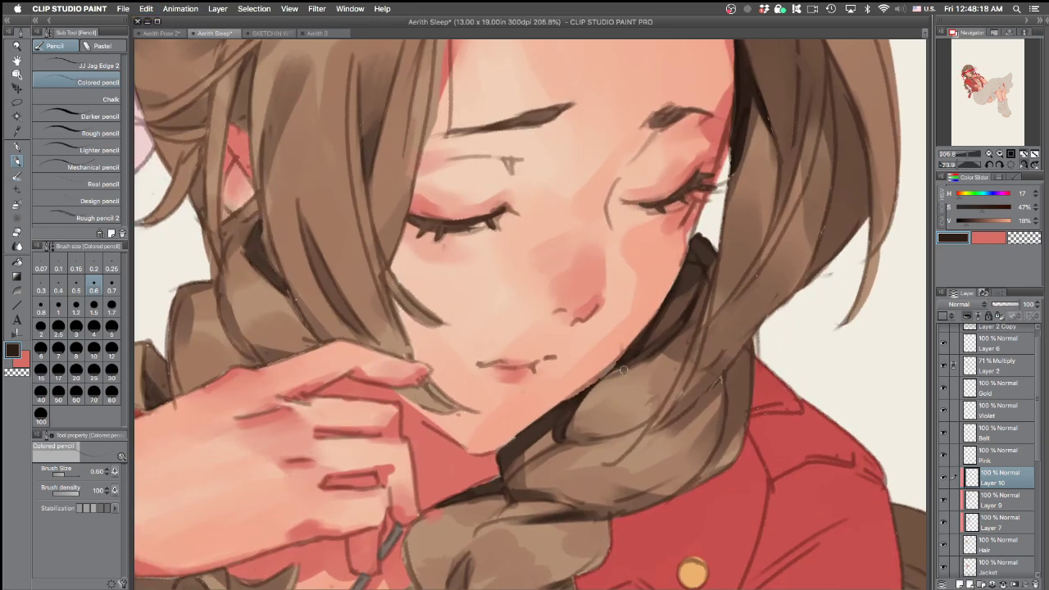
Clean up the dark hair edge along the jaw on the Hair layer, using sampled dark browns and the Turnip pen at size 0.7
{"action": "left_click", "coordinate": [633, 345], "text": "alt"}
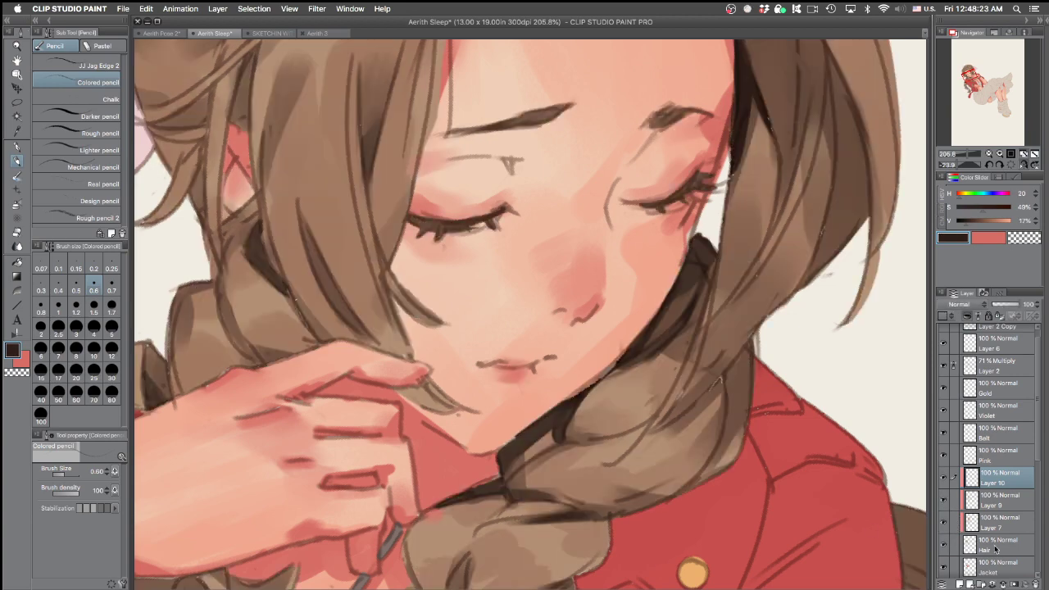
{"action": "left_click", "coordinate": [947, 543]}
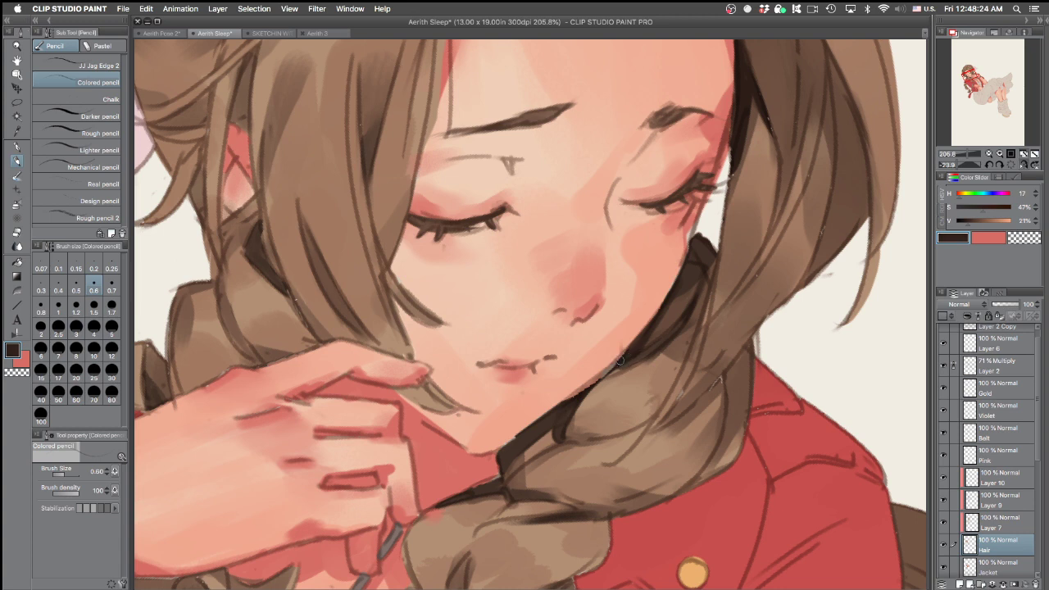
{"action": "key", "text": "p"}
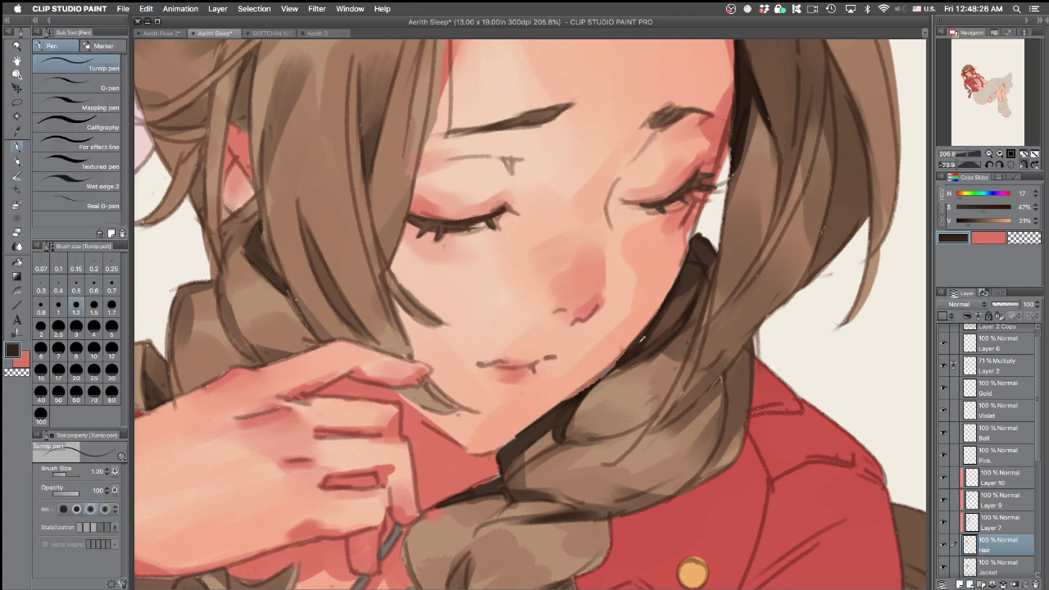
{"action": "key", "text": "bracketleft"}
{"action": "key", "text": "bracketleft"}
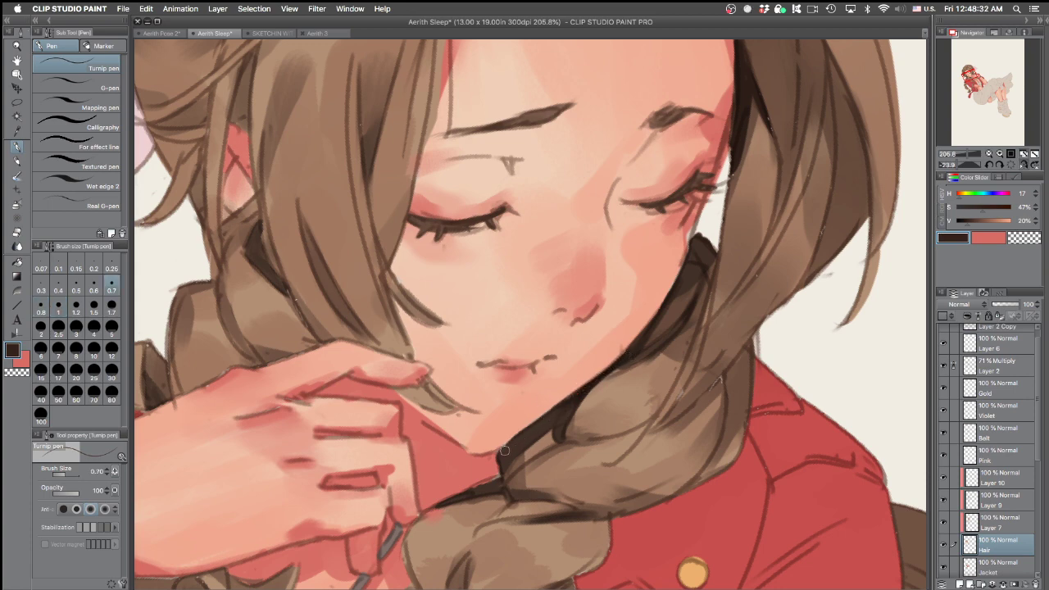
{"action": "scroll", "coordinate": [617, 380], "scroll_direction": "down", "scroll_amount": 3}
{"action": "scroll", "coordinate": [606, 438], "scroll_direction": "down", "scroll_amount": 1}
{"action": "left_click_drag", "start_coordinate": [686, 393], "coordinate": [704, 236]}
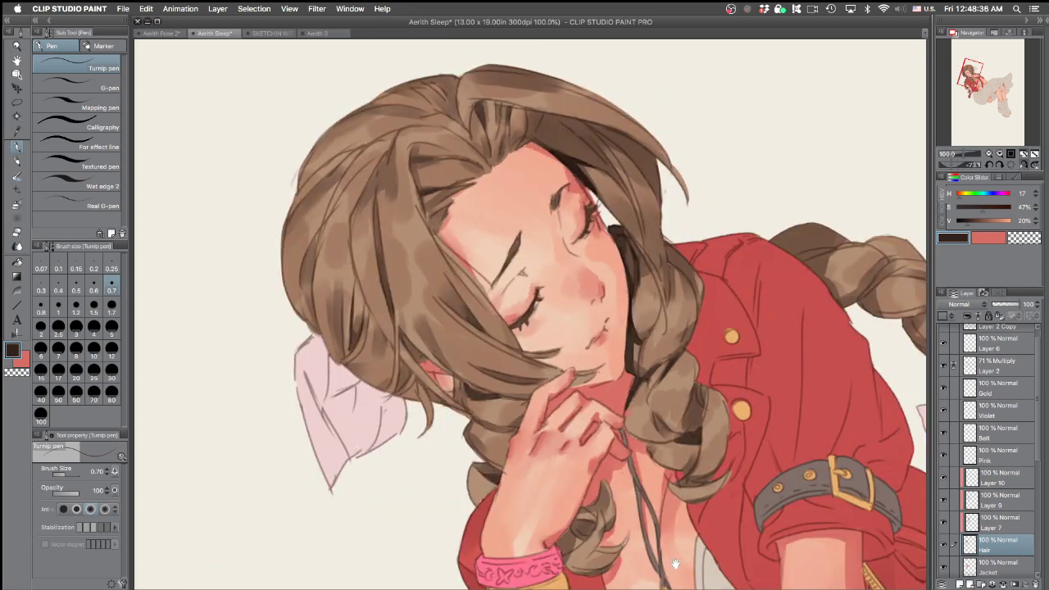
{"action": "scroll", "coordinate": [595, 520], "scroll_direction": "up", "scroll_amount": 4}
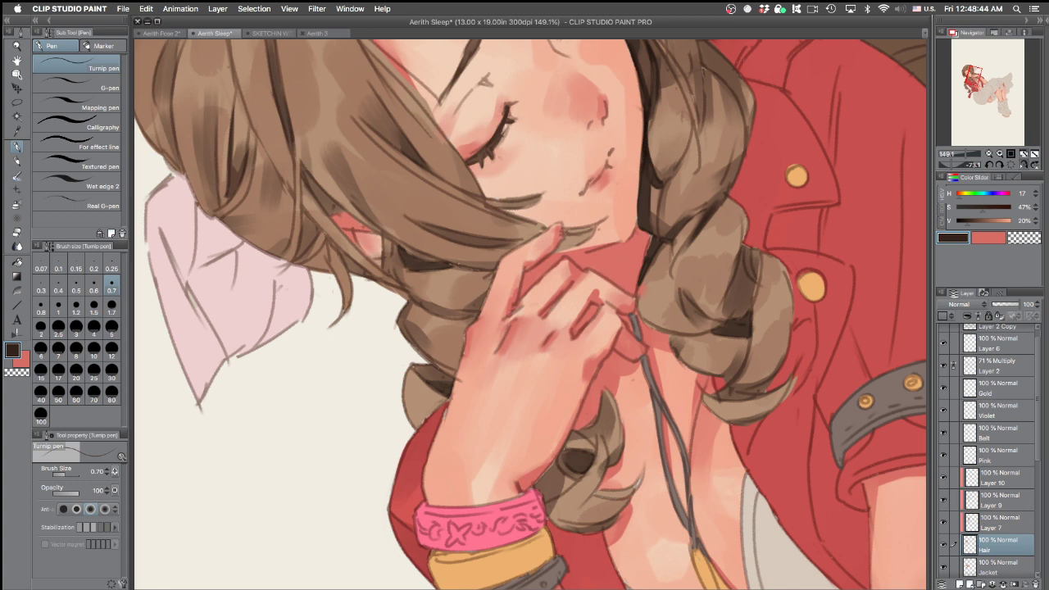
{"action": "key", "text": "Tab"}
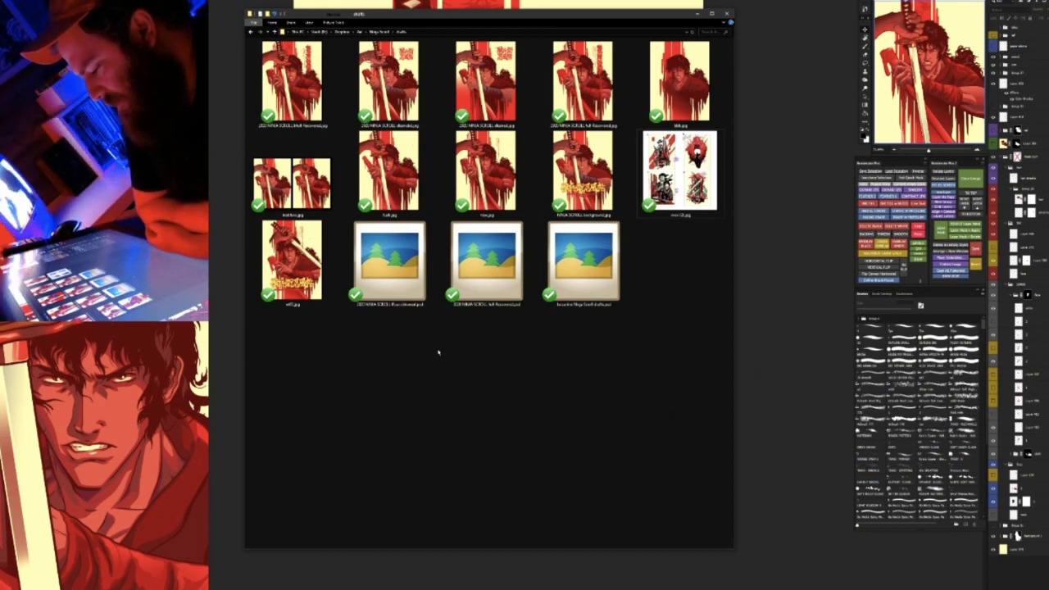
In the Ninja Scroll drafts folder, preview the sheet of four poster sketches labelled A to D, zoom in, and close it
{"action": "left_click", "coordinate": [680, 173]}
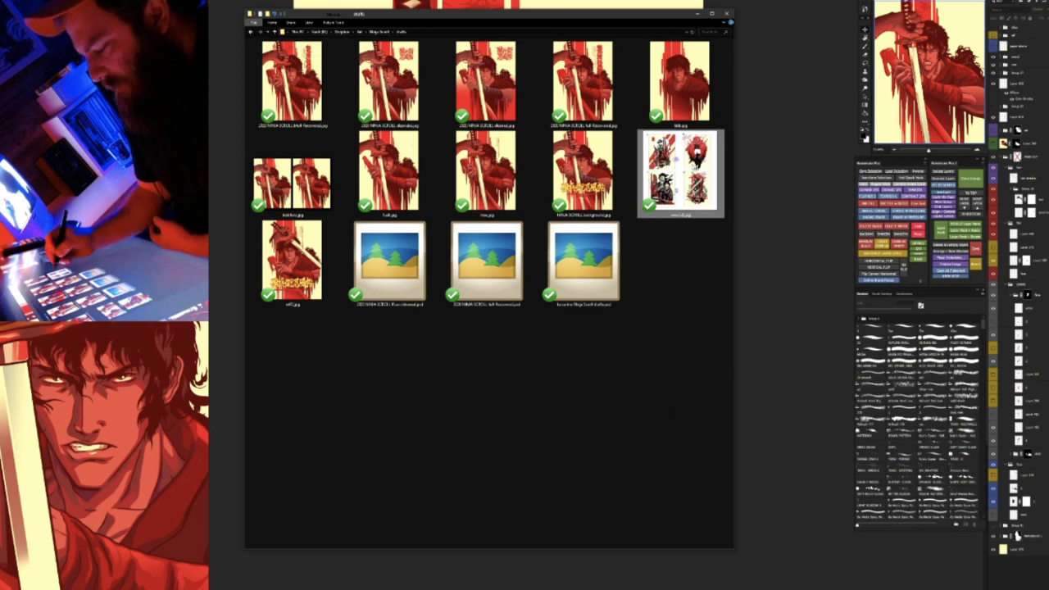
{"action": "key", "text": "space"}
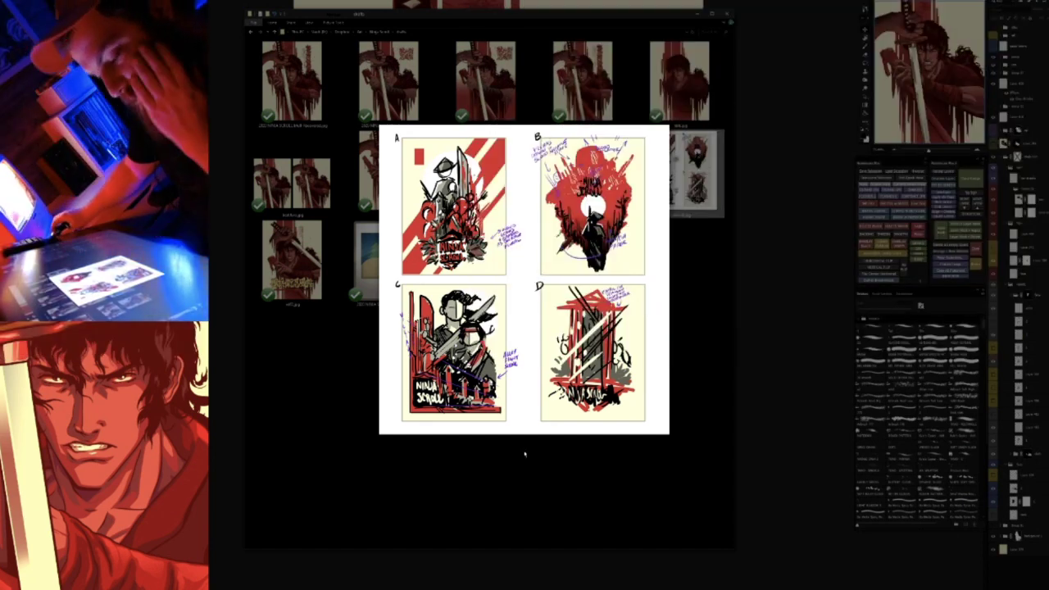
{"action": "scroll", "coordinate": [474, 248], "scroll_direction": "up", "scroll_amount": 3}
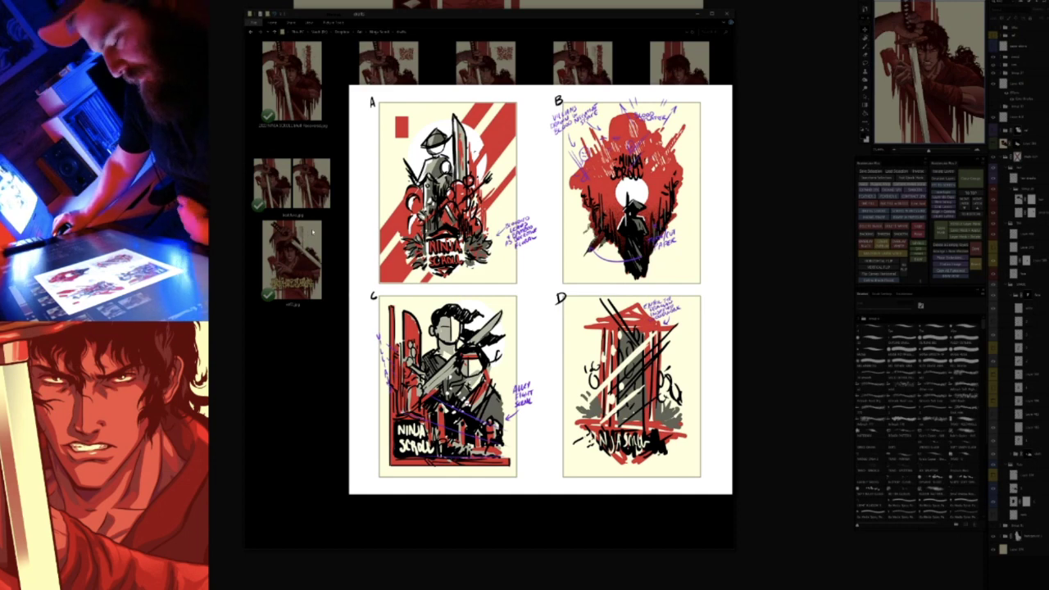
{"action": "scroll", "coordinate": [311, 234], "scroll_direction": "down", "scroll_amount": 2}
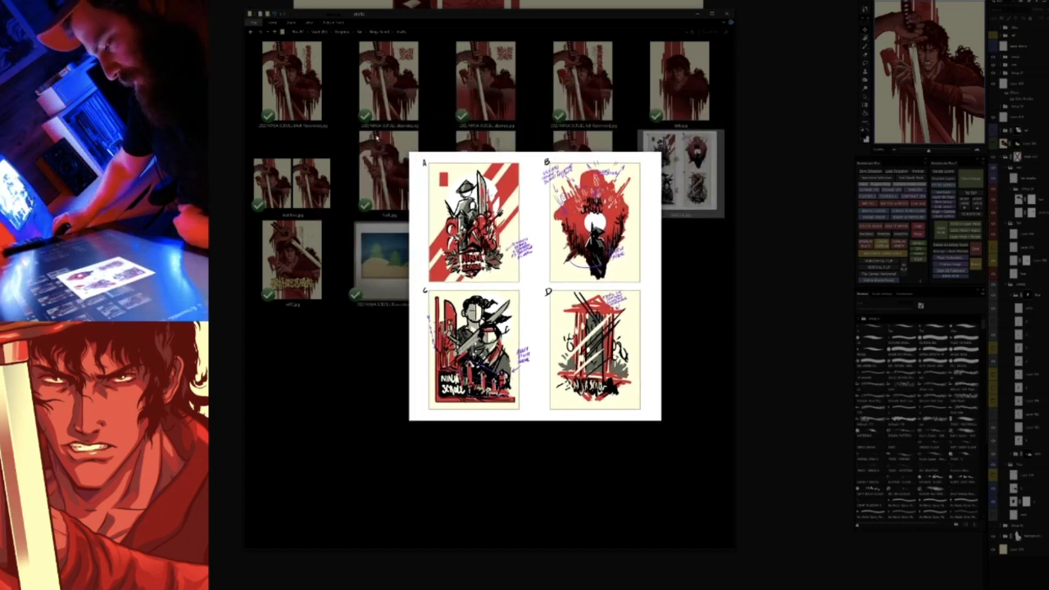
{"action": "left_click", "coordinate": [377, 137]}
{"action": "left_click", "coordinate": [444, 352]}
Open the folder's first Ninja Scroll poster draft and the side-by-side comparison of two poster versions
{"action": "key", "text": "Down"}
{"action": "key", "text": "Left"}
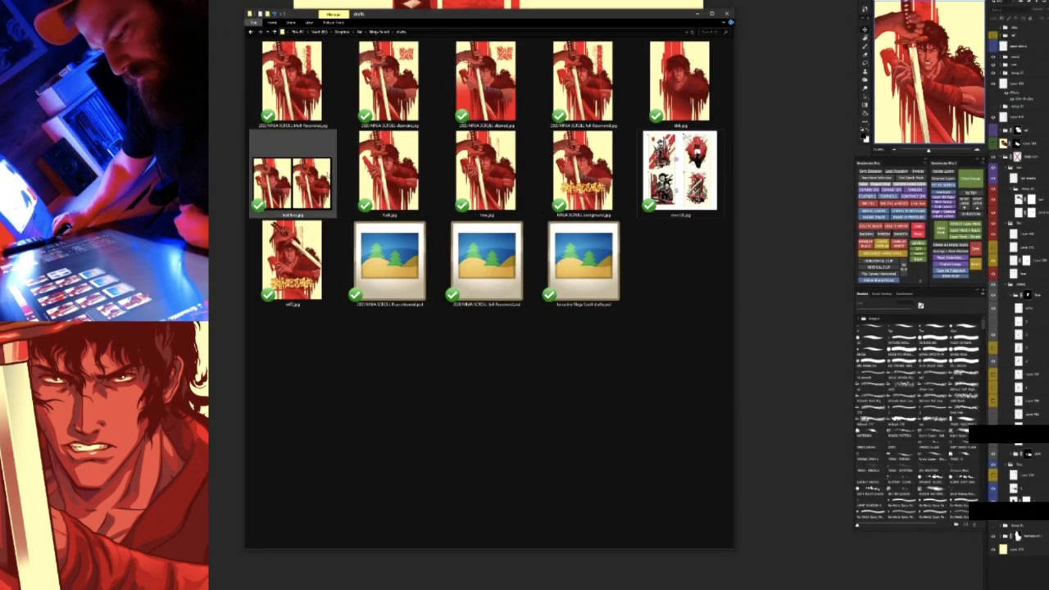
{"action": "key", "text": "Right"}
{"action": "key", "text": "Right"}
{"action": "key", "text": "Left"}
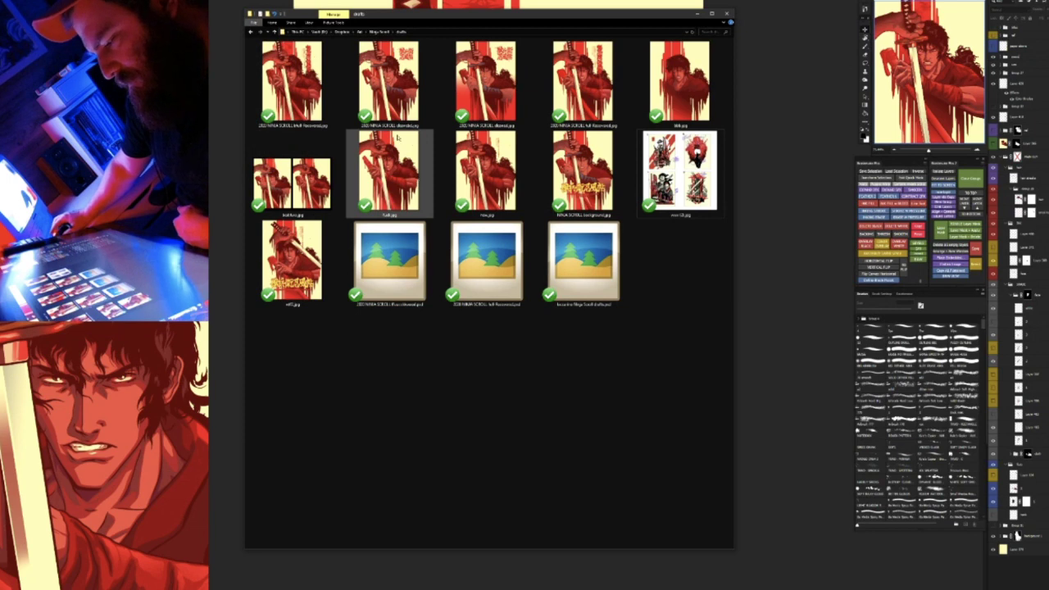
{"action": "key", "text": "Left"}
{"action": "key", "text": "Up"}
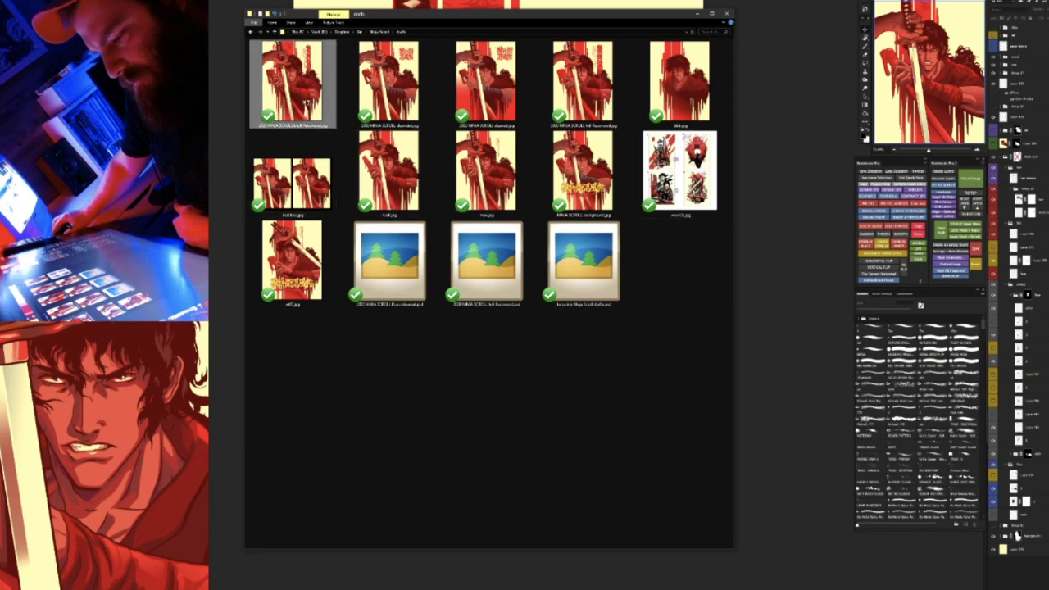
{"action": "key", "text": "space"}
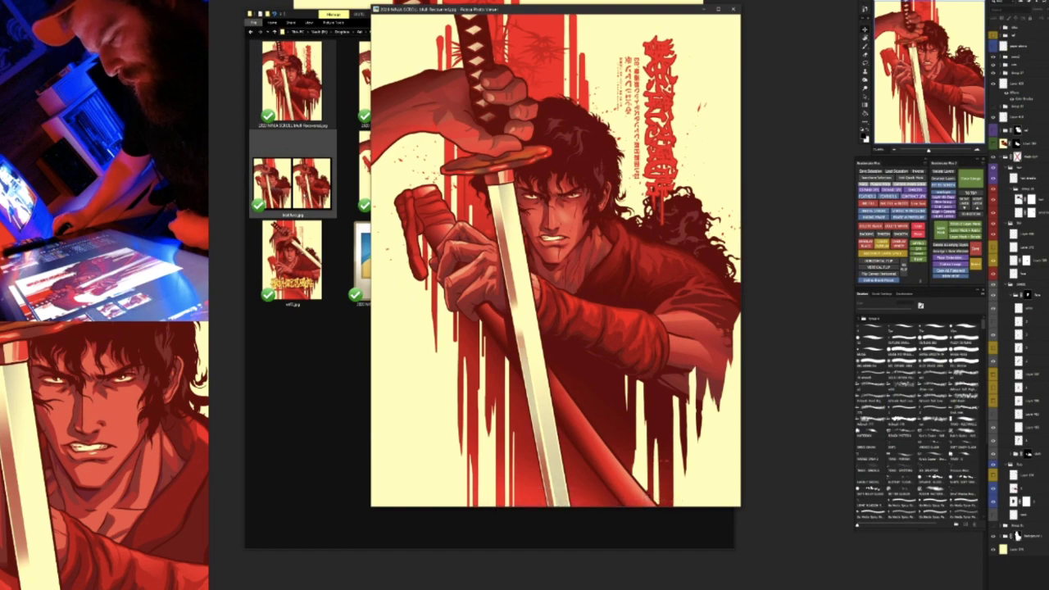
{"action": "double_click", "coordinate": [303, 194]}
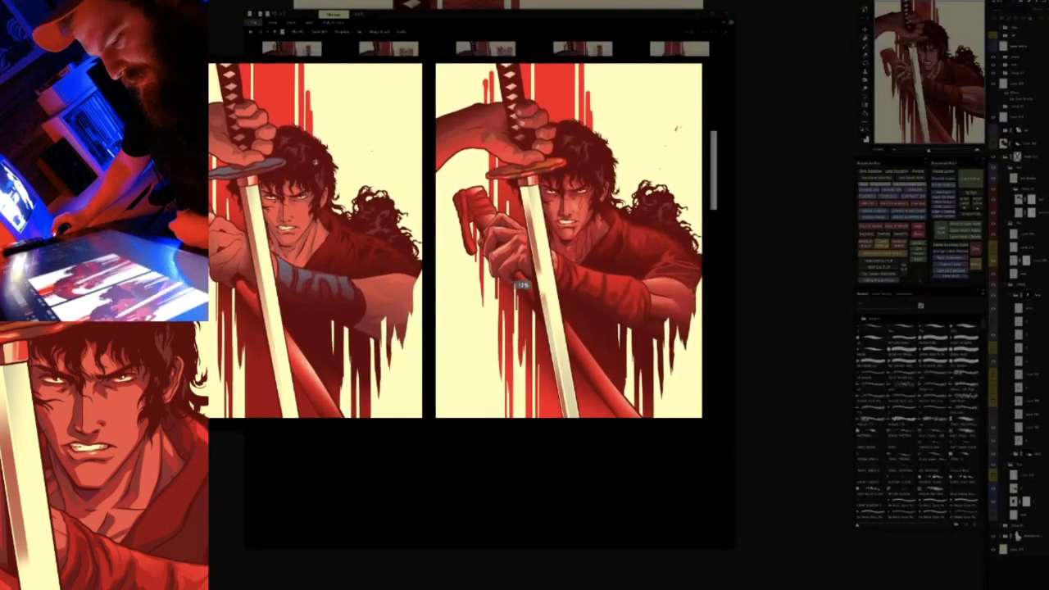
Compare the two Ninja Scroll poster versions side by side, and close the preview and the drafts folder
{"action": "left_click_drag", "start_coordinate": [350, 216], "coordinate": [367, 214]}
{"action": "scroll", "coordinate": [463, 170], "scroll_direction": "up", "scroll_amount": 3}
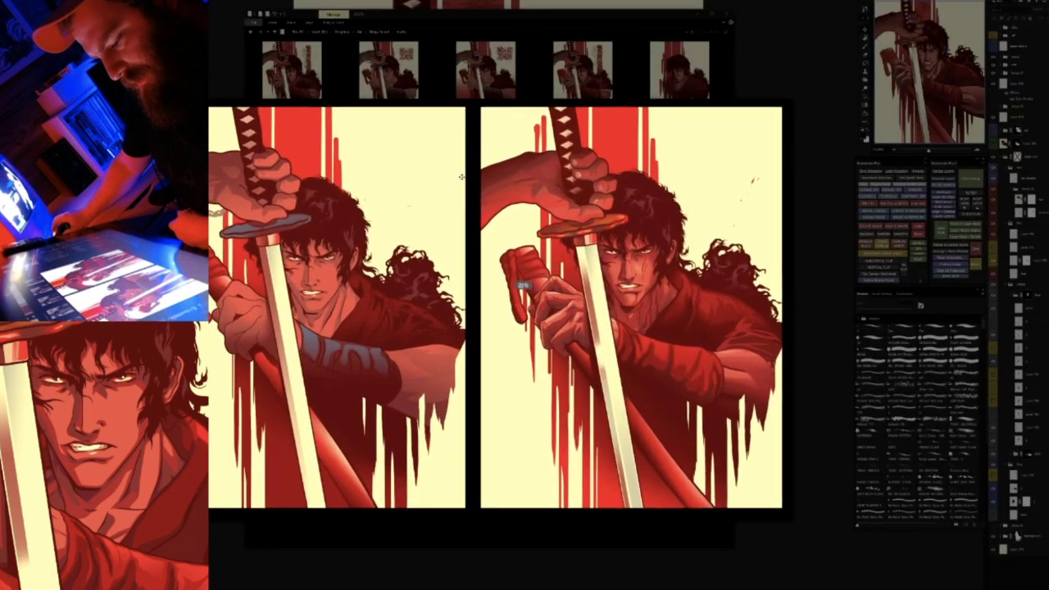
{"action": "left_click_drag", "start_coordinate": [457, 234], "coordinate": [450, 197]}
{"action": "scroll", "coordinate": [451, 195], "scroll_direction": "down", "scroll_amount": 2}
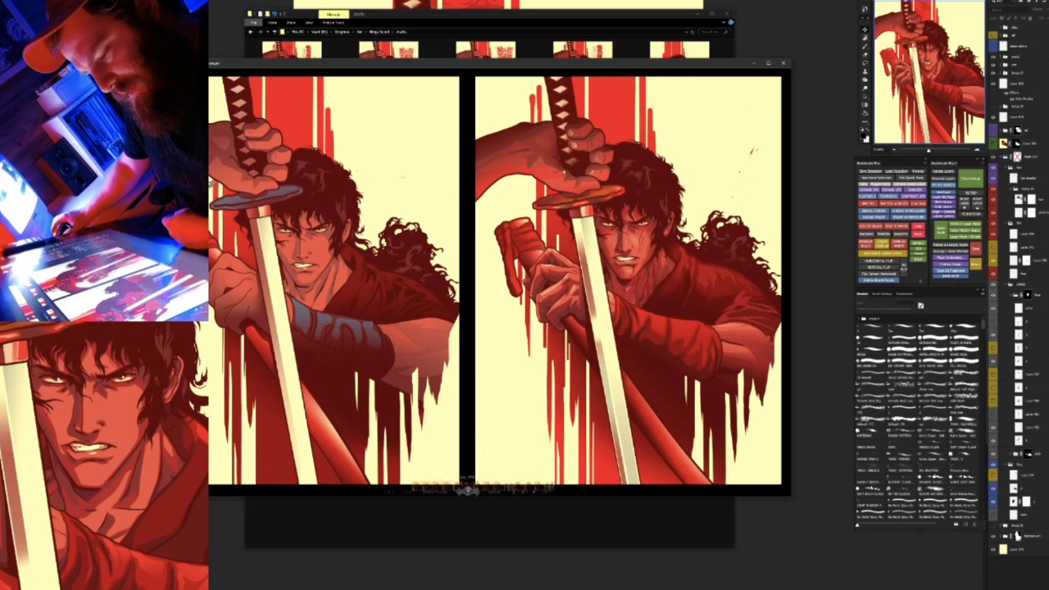
{"action": "left_click", "coordinate": [783, 63]}
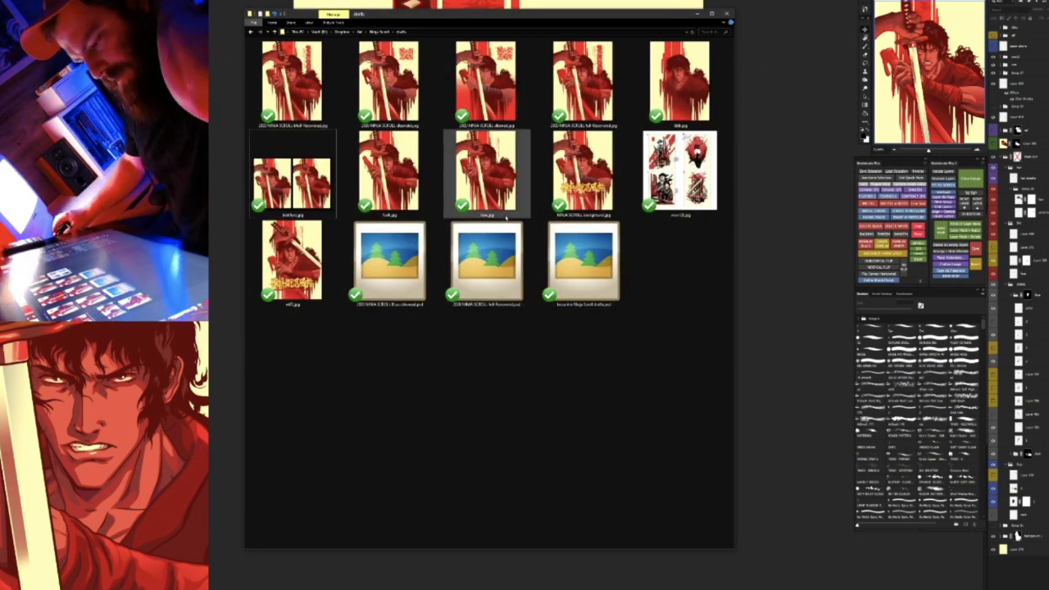
{"action": "left_click", "coordinate": [726, 13]}
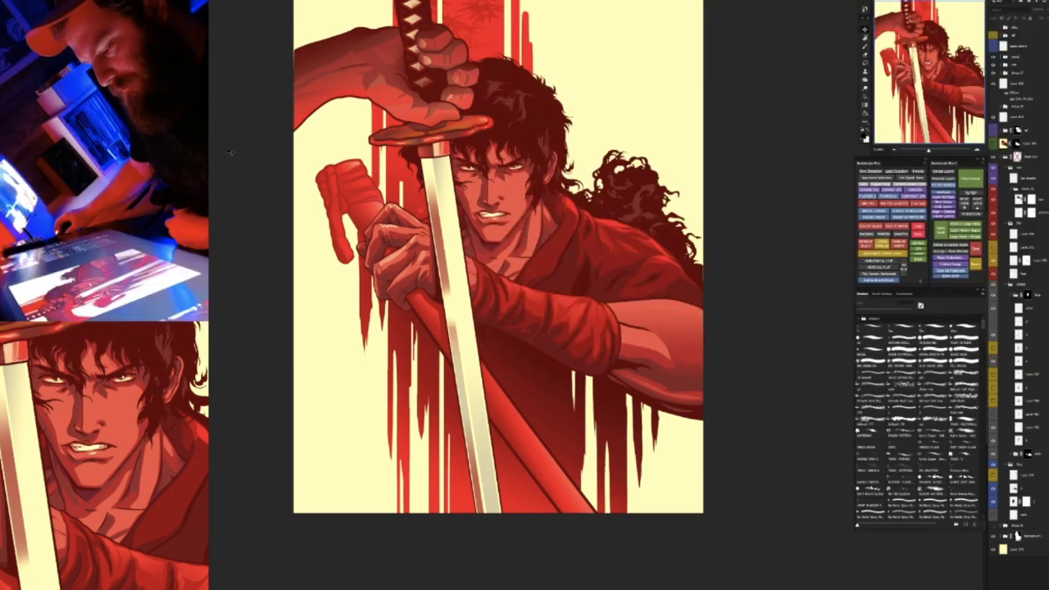
Examine the Ninja Scroll poster artwork in Photoshop, from the full composition to the swordsman's face and hands
{"action": "scroll", "coordinate": [231, 151], "scroll_direction": "up", "scroll_amount": 3}
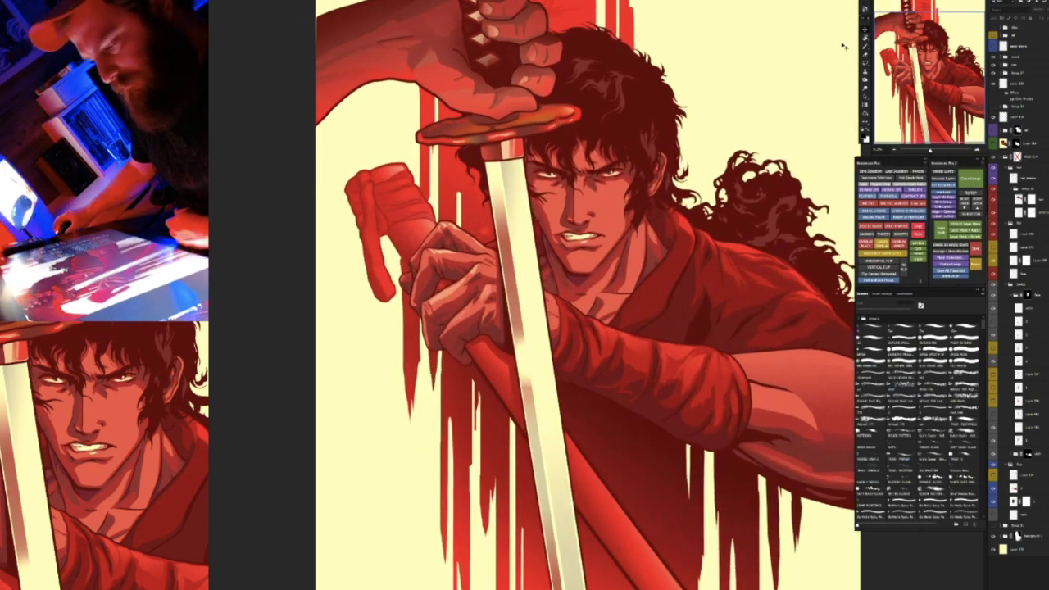
{"action": "left_click_drag", "start_coordinate": [920, 78], "coordinate": [933, 79]}
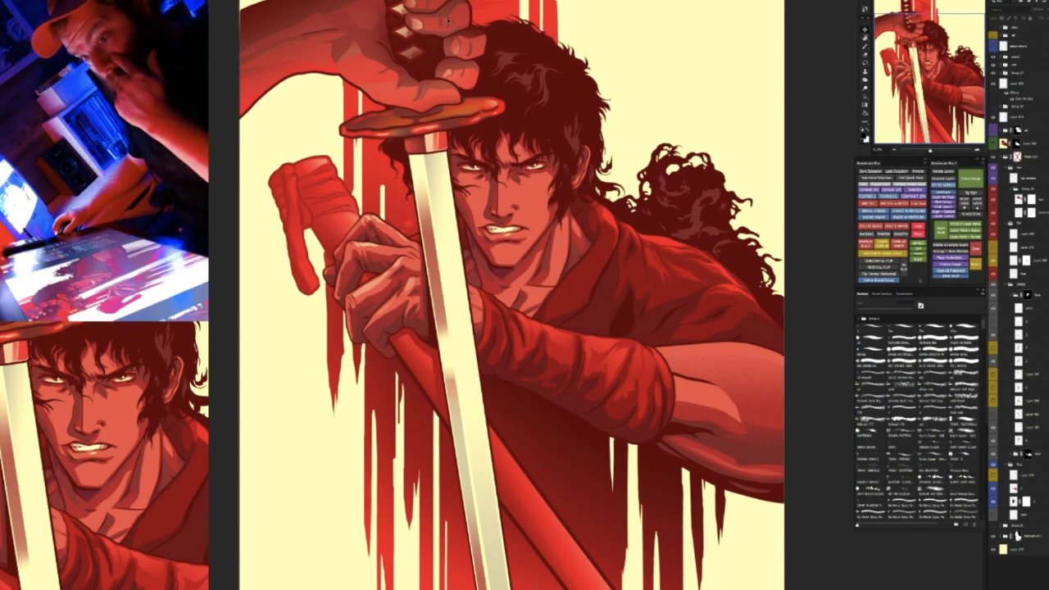
{"action": "scroll", "coordinate": [534, 264], "scroll_direction": "down", "scroll_amount": 2}
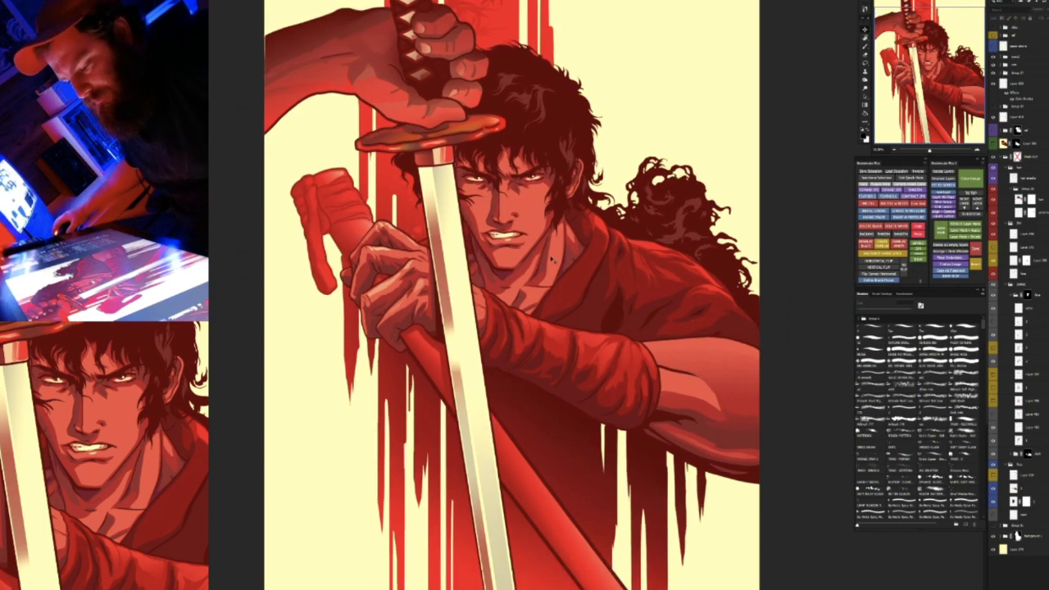
{"action": "left_click_drag", "start_coordinate": [534, 264], "coordinate": [515, 282]}
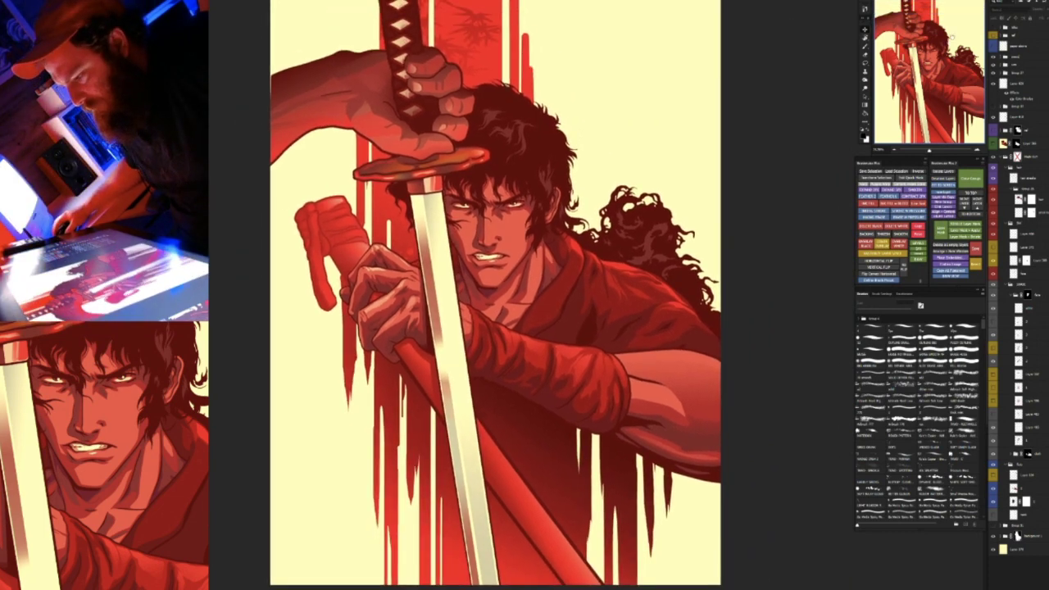
{"action": "scroll", "coordinate": [349, 142], "scroll_direction": "up", "scroll_amount": 1}
{"action": "scroll", "coordinate": [487, 155], "scroll_direction": "down", "scroll_amount": 3}
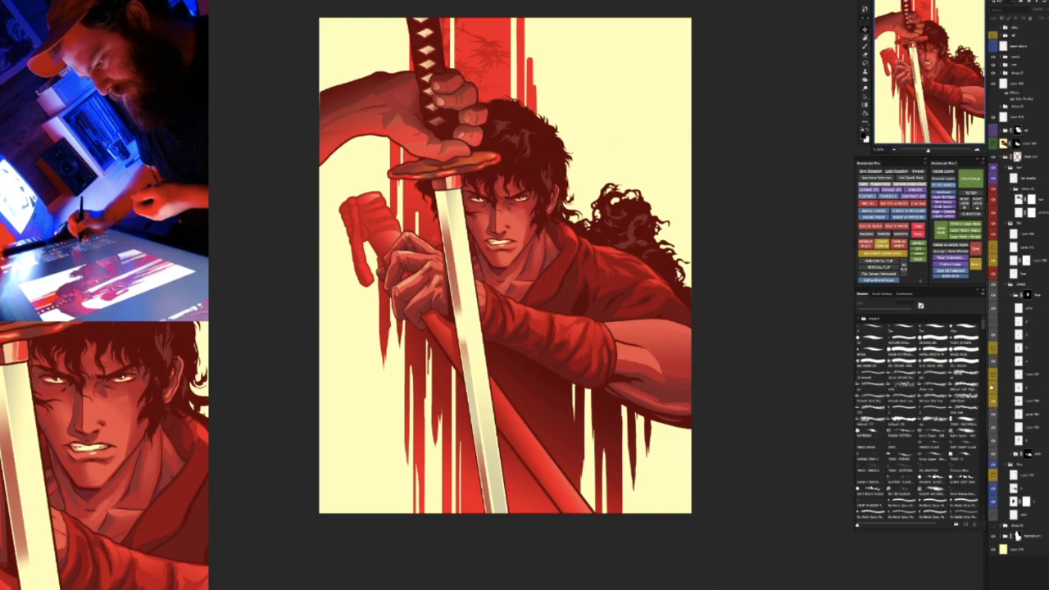
{"action": "left_click_drag", "start_coordinate": [928, 150], "coordinate": [931, 150]}
{"action": "left_click_drag", "start_coordinate": [939, 103], "coordinate": [936, 94]}
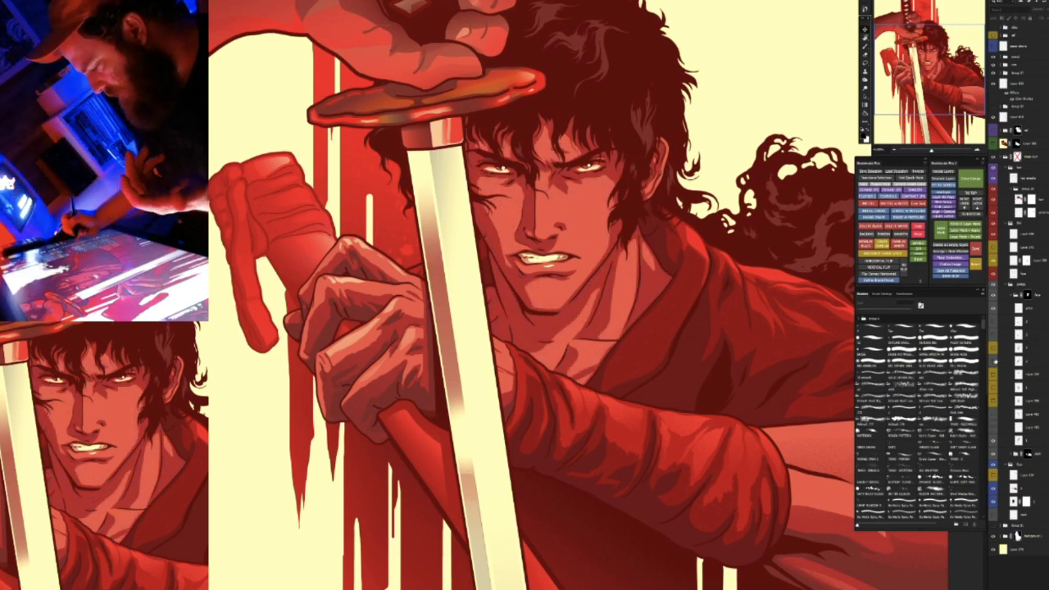
Toggle the shading layers on the swordsman's face to compare the flat colours with the grainy shading up close
{"action": "left_click", "coordinate": [993, 360]}
{"action": "left_click", "coordinate": [977, 150]}
{"action": "left_click_drag", "start_coordinate": [957, 92], "coordinate": [935, 69]}
{"action": "left_click", "coordinate": [977, 150]}
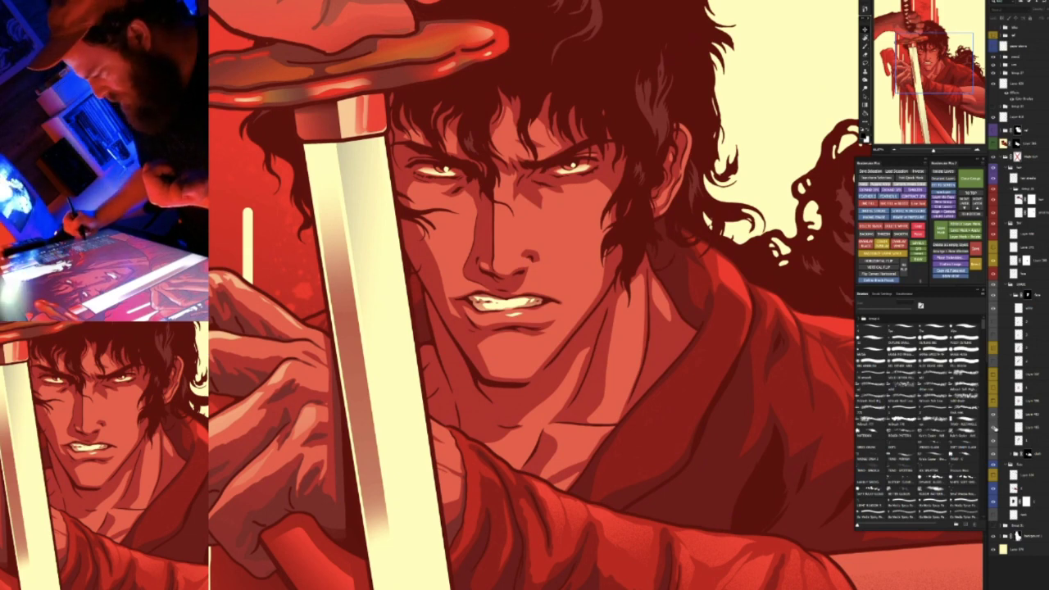
{"action": "left_click", "coordinate": [994, 429]}
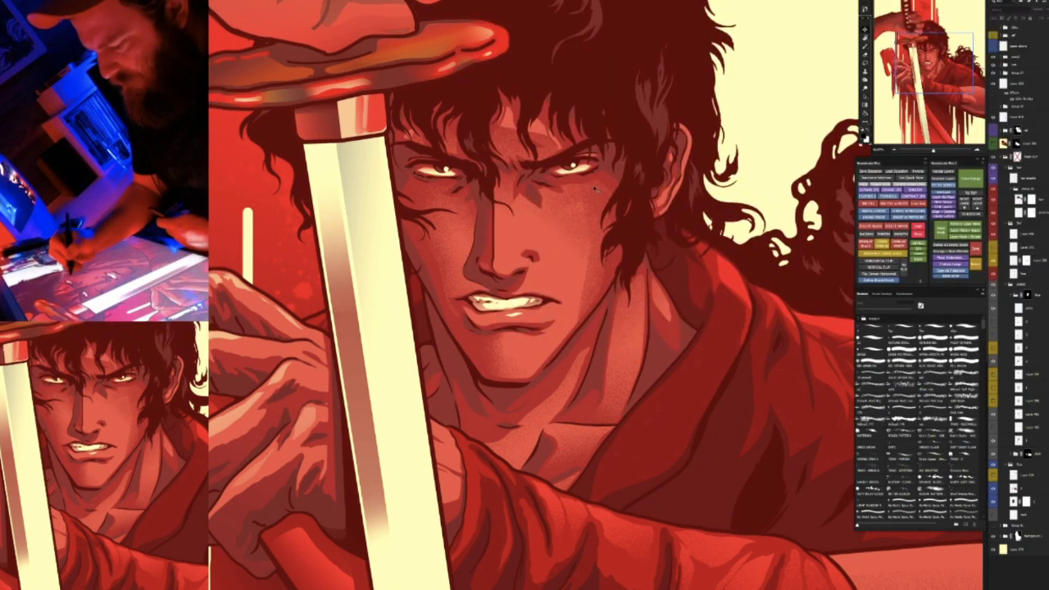
Check the face shading layer's bounds with Free Transform, and try filling a lassoed patch of the forehead with black
{"action": "key", "text": "ctrl+t"}
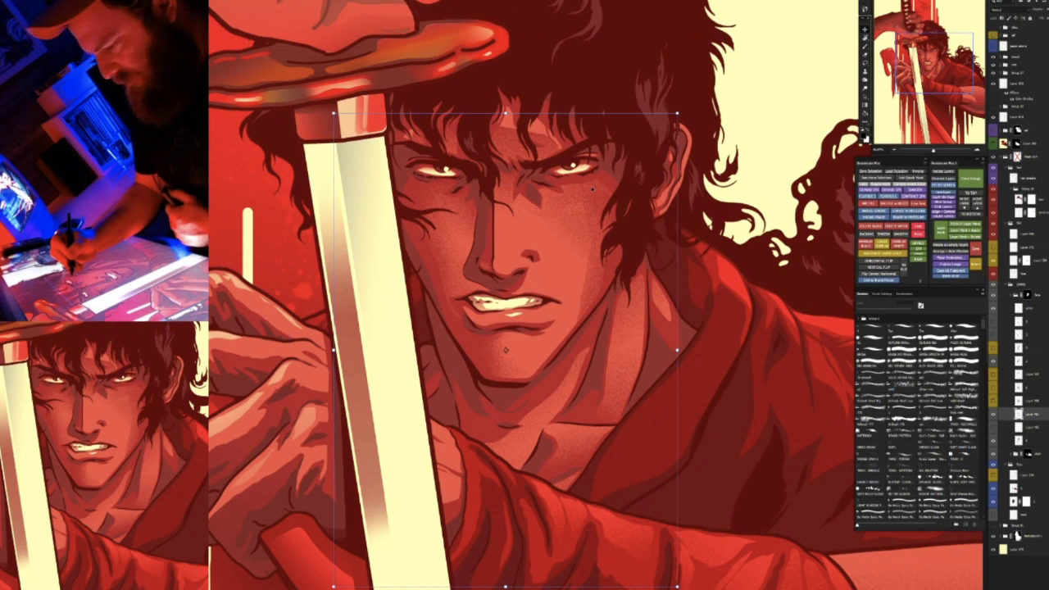
{"action": "key", "text": "Return"}
{"action": "key", "text": "ctrl+t"}
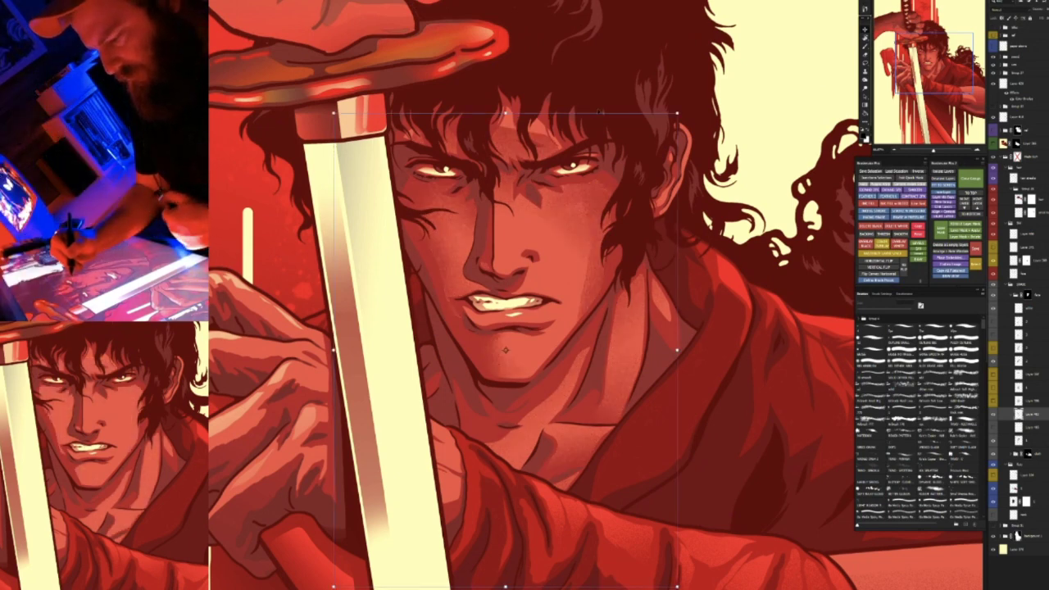
{"action": "key", "text": "Return"}
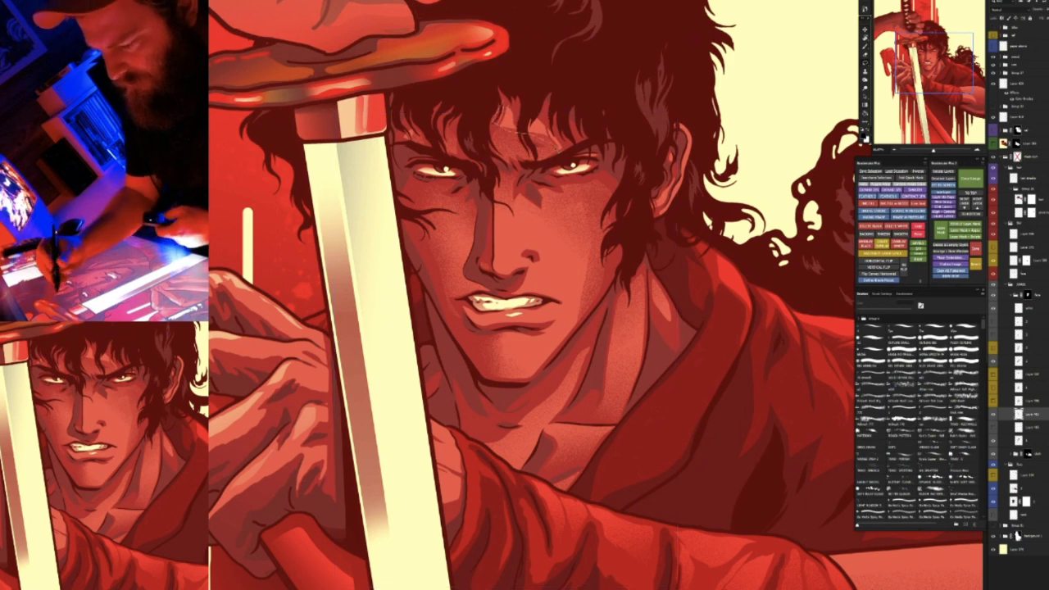
{"action": "left_click_drag", "start_coordinate": [500, 105], "coordinate": [562, 122]}
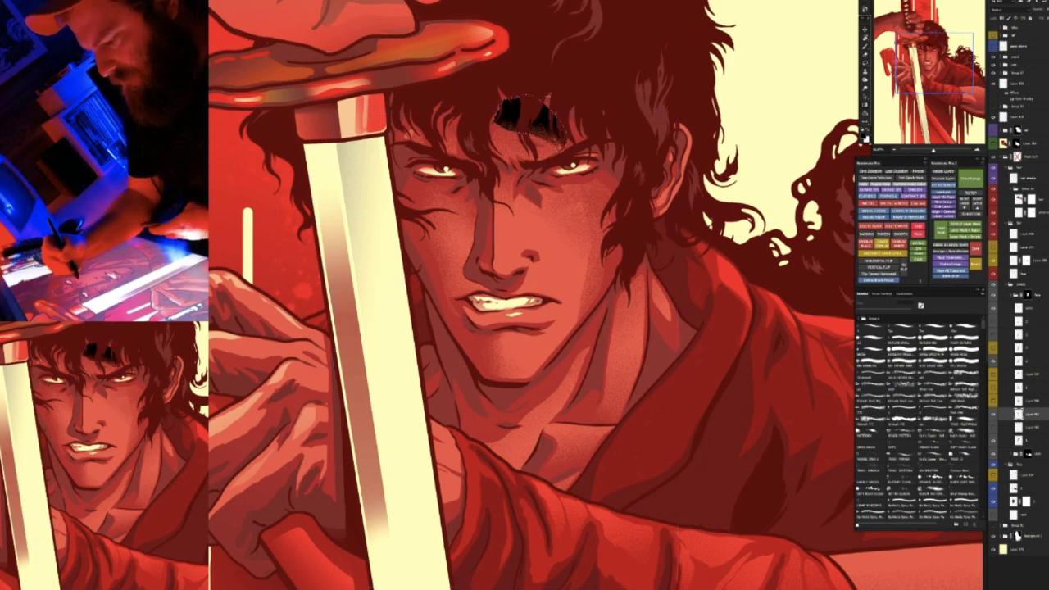
{"action": "key", "text": "ctrl+z"}
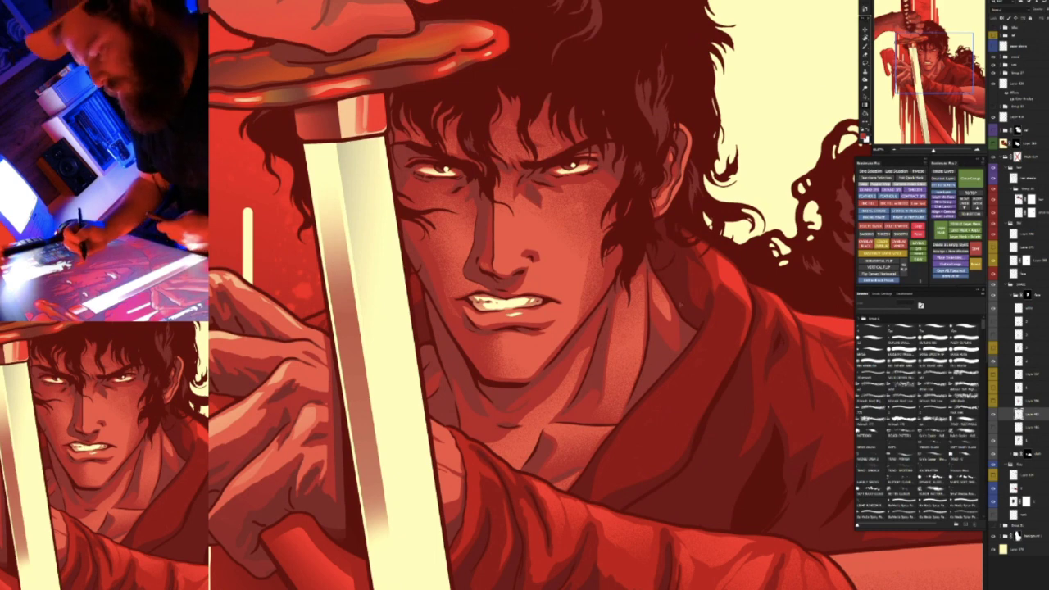
Outline the face shading layer's bounds on the full poster with Free Transform, and toggle the visibility of the shading layers
{"action": "left_click_drag", "start_coordinate": [669, 297], "coordinate": [649, 305]}
{"action": "key", "text": "ctrl+t"}
{"action": "key", "text": "ctrl+0"}
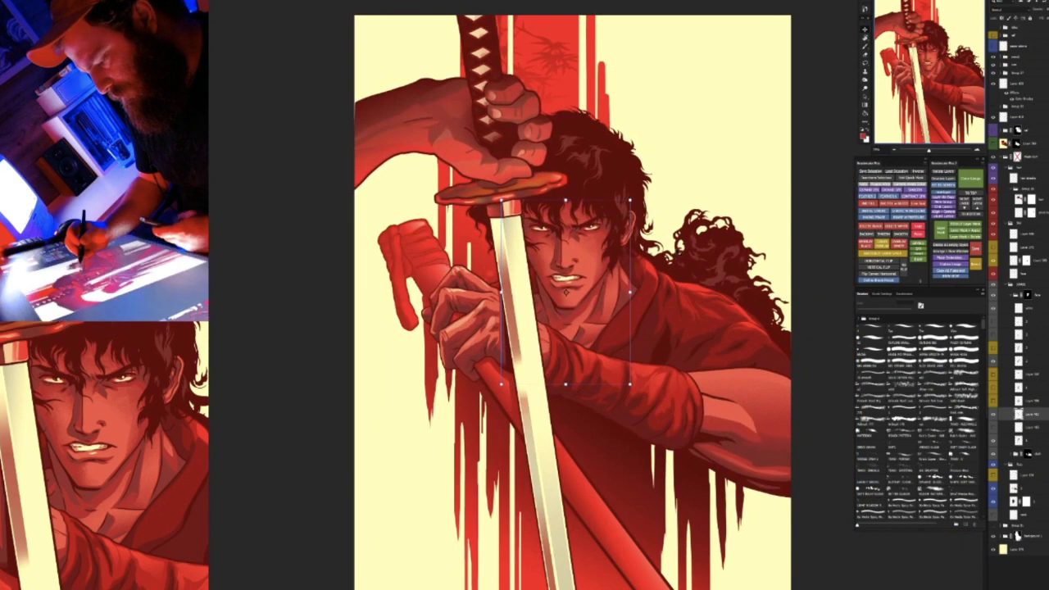
{"action": "left_click_drag", "start_coordinate": [573, 295], "coordinate": [525, 293]}
{"action": "key", "text": "v"}
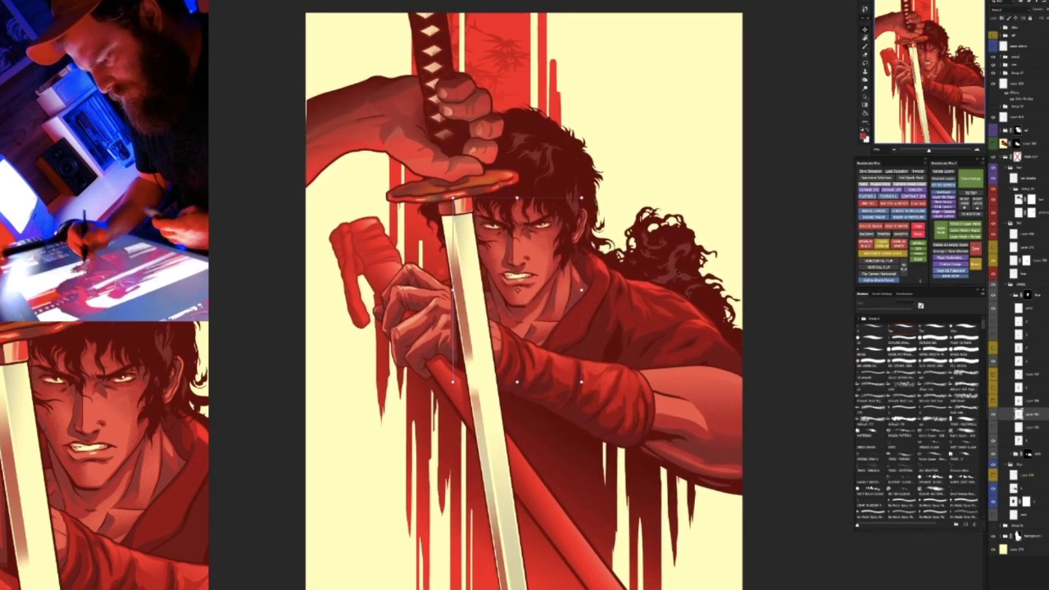
{"action": "left_click", "coordinate": [992, 416]}
{"action": "left_click", "coordinate": [992, 335]}
{"action": "left_click", "coordinate": [992, 325]}
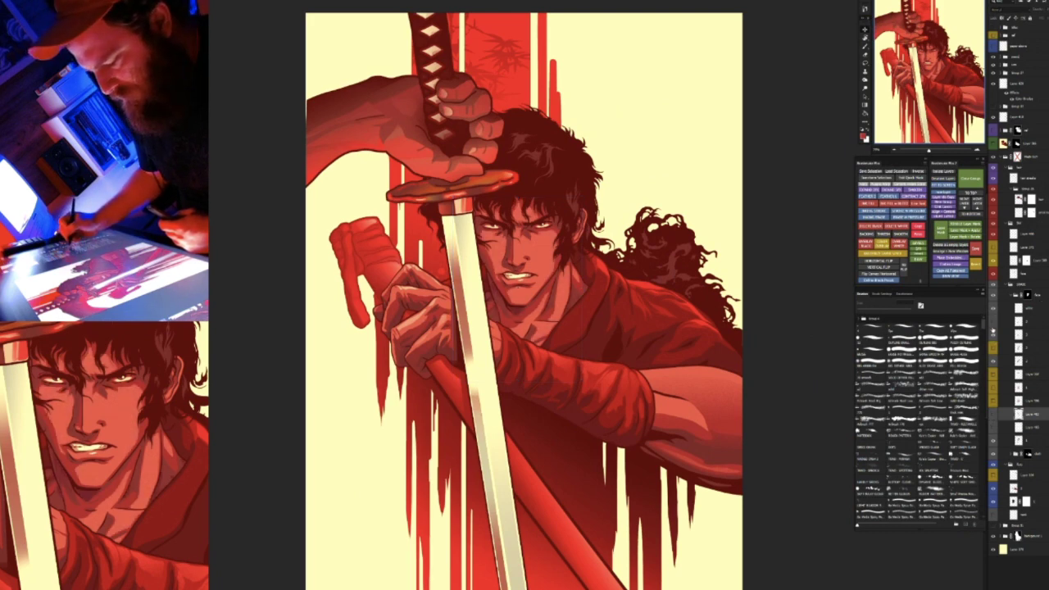
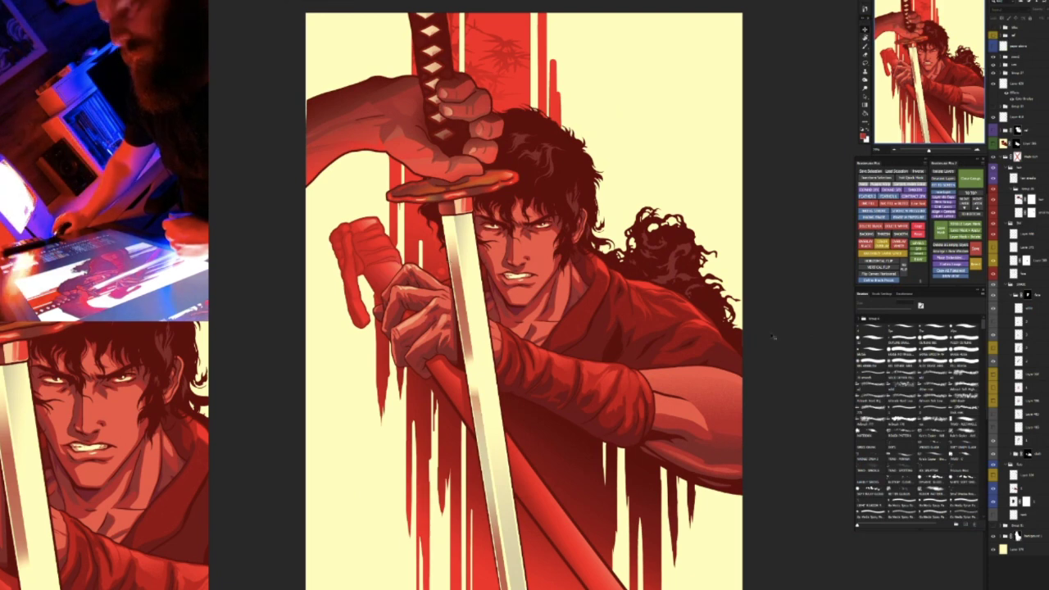
Review the pen tip feel and tilt sensitivity in the tablet settings, and close the settings window
{"action": "scroll", "coordinate": [706, 289], "scroll_direction": "down", "scroll_amount": 2}
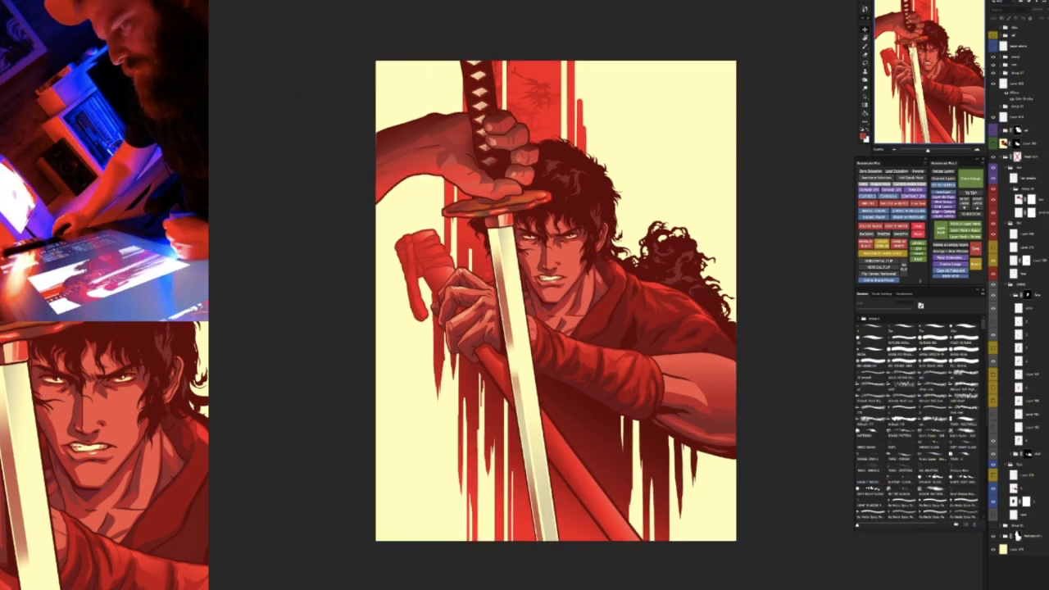
{"action": "scroll", "coordinate": [587, 229], "scroll_direction": "up", "scroll_amount": 2}
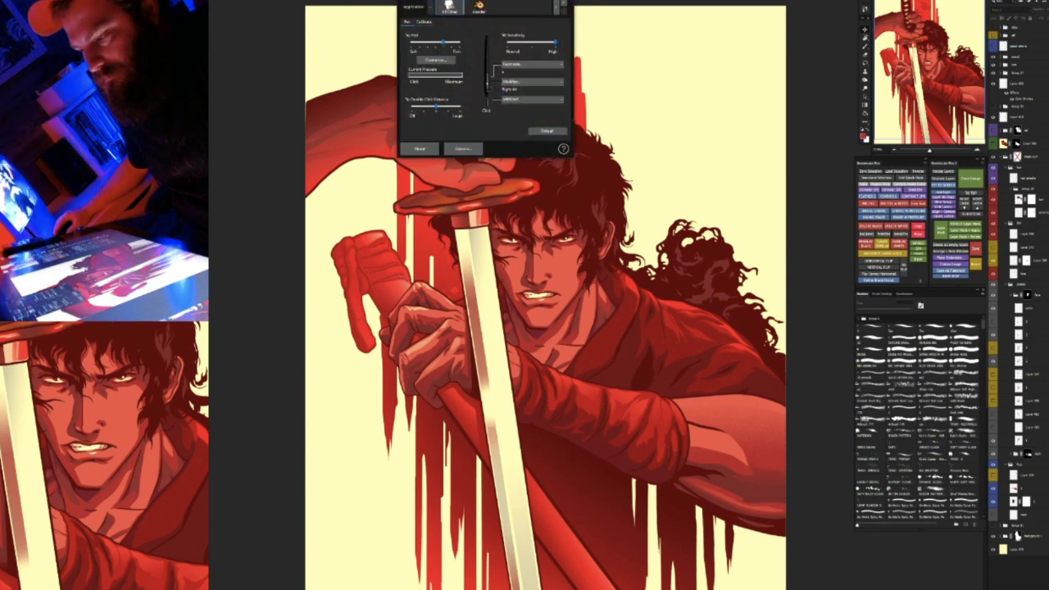
{"action": "key", "text": "Escape"}
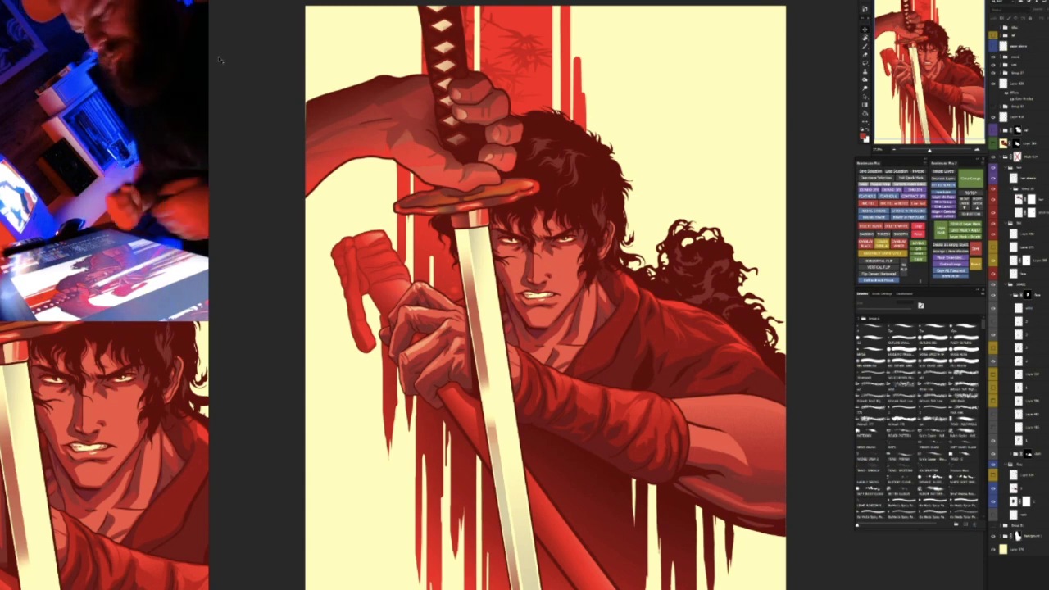
{"action": "scroll", "coordinate": [545, 297], "scroll_direction": "down", "scroll_amount": 3}
{"action": "scroll", "coordinate": [545, 298], "scroll_direction": "up", "scroll_amount": 4}
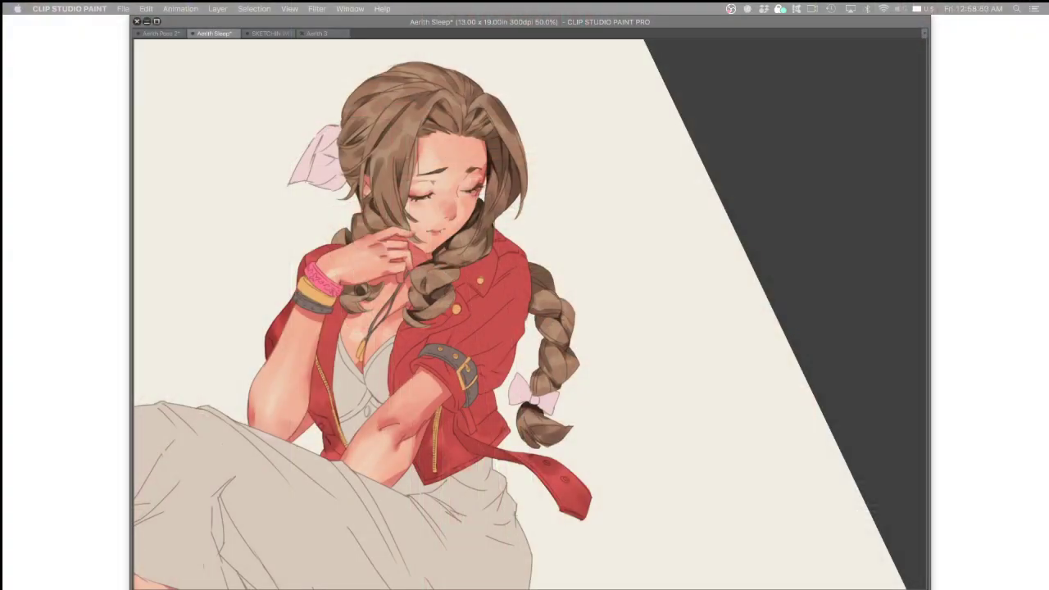
Switch to the Aerith Sleep painting in Clip Studio Paint, show its palettes and make the Belt layer active
{"action": "key", "text": "Tab"}
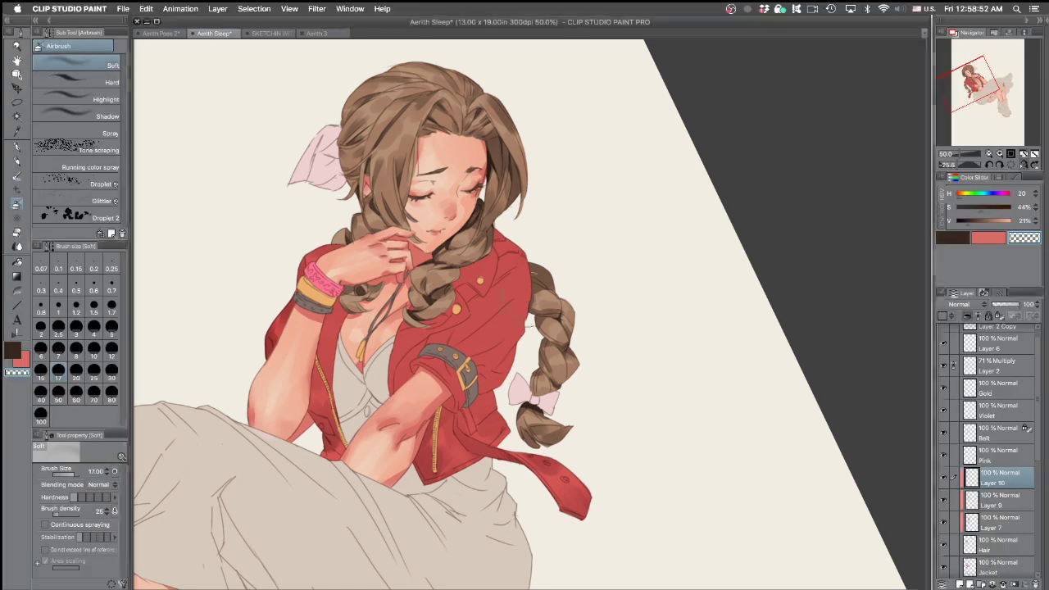
{"action": "key", "text": "bracketright"}
{"action": "key", "text": "bracketright"}
{"action": "key", "text": "bracketright"}
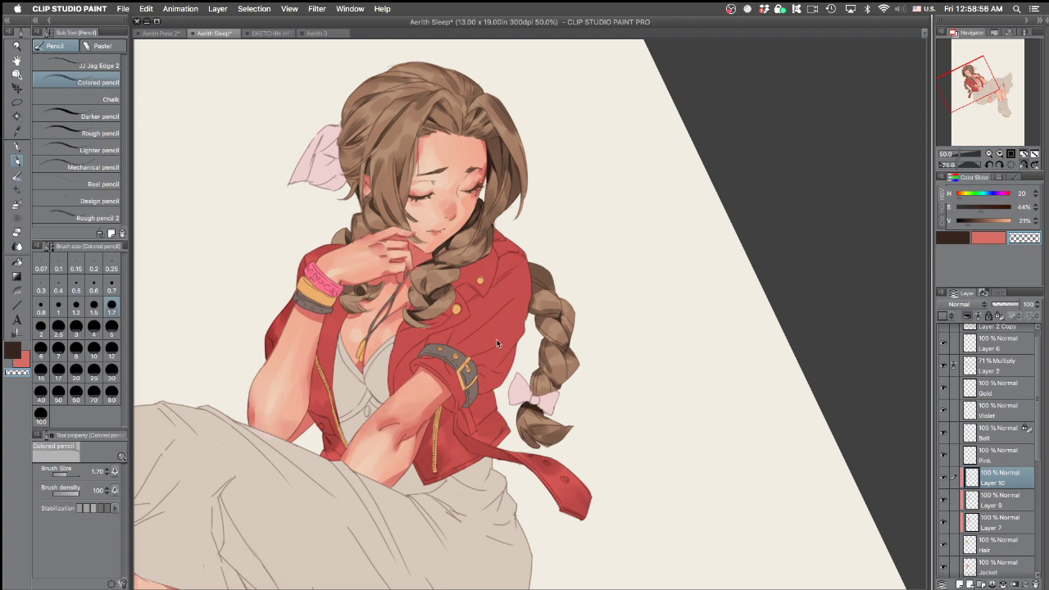
{"action": "left_click_drag", "start_coordinate": [455, 356], "coordinate": [480, 348]}
{"action": "left_click", "coordinate": [483, 358], "text": "shift+super"}
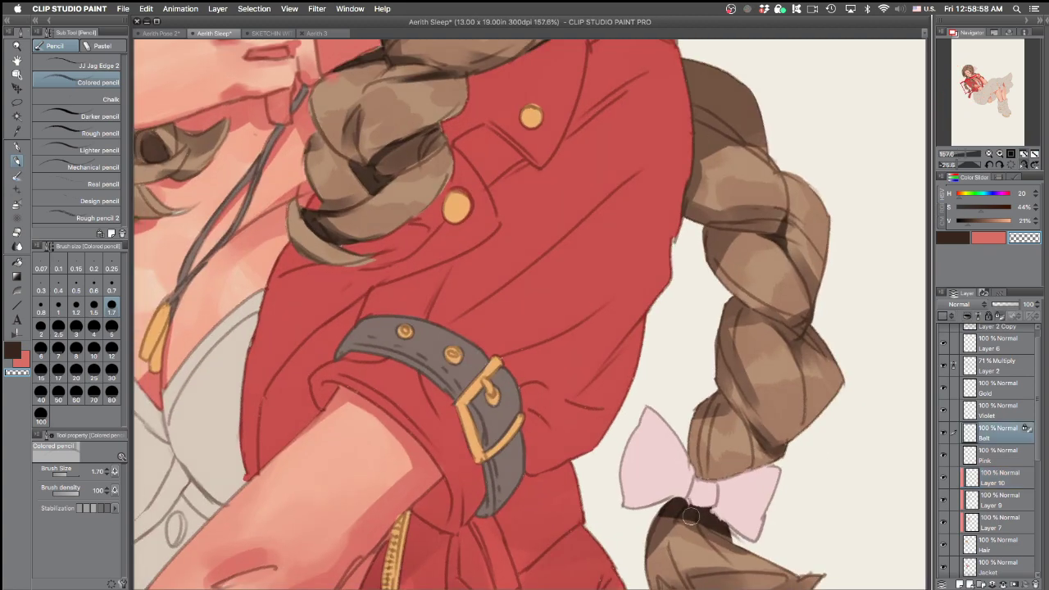
Shade the belt around the jacket sleeve in dark brown with the JJ Round Brist brush at size 3
{"action": "key", "text": "b"}
{"action": "key", "text": "c"}
{"action": "key", "text": "x"}
{"action": "key", "text": "period"}
{"action": "key", "text": "period"}
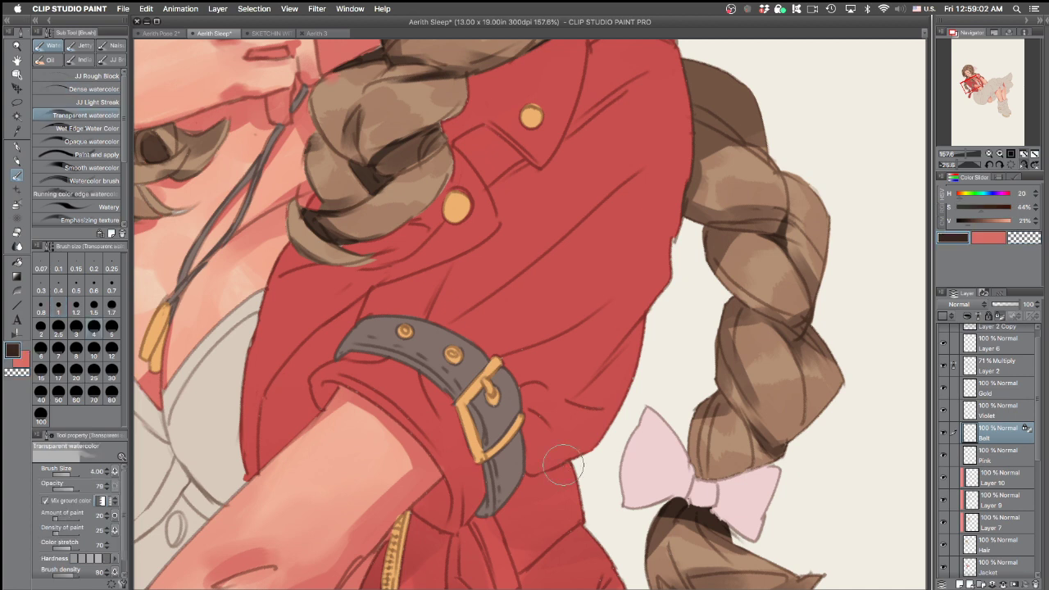
{"action": "key", "text": "bracketleft"}
{"action": "key", "text": "b"}
{"action": "mouse_move", "coordinate": [519, 488]}
{"action": "left_mouse_down"}
{"action": "mouse_move", "coordinate": [500, 498]}
{"action": "mouse_move", "coordinate": [522, 456]}
{"action": "left_mouse_up"}
{"action": "key", "text": "super+z"}
{"action": "key", "text": "super+z"}
{"action": "left_click_drag", "start_coordinate": [344, 334], "coordinate": [552, 490]}
Darken the sleeve belt's ends and edges around the buckle, leaving soft grey highlights along the leather
{"action": "mouse_move", "coordinate": [519, 457]}
{"action": "left_mouse_down"}
{"action": "mouse_move", "coordinate": [547, 438]}
{"action": "mouse_move", "coordinate": [569, 466]}
{"action": "mouse_move", "coordinate": [551, 479]}
{"action": "mouse_move", "coordinate": [576, 530]}
{"action": "mouse_move", "coordinate": [554, 402]}
{"action": "mouse_move", "coordinate": [603, 348]}
{"action": "mouse_move", "coordinate": [575, 394]}
{"action": "mouse_move", "coordinate": [578, 410]}
{"action": "mouse_move", "coordinate": [618, 345]}
{"action": "mouse_move", "coordinate": [583, 346]}
{"action": "mouse_move", "coordinate": [607, 355]}
{"action": "mouse_move", "coordinate": [746, 346]}
{"action": "mouse_move", "coordinate": [773, 423]}
{"action": "mouse_move", "coordinate": [576, 428]}
{"action": "left_mouse_up"}
{"action": "mouse_move", "coordinate": [590, 376]}
{"action": "left_mouse_down"}
{"action": "mouse_move", "coordinate": [615, 426]}
{"action": "mouse_move", "coordinate": [567, 440]}
{"action": "mouse_move", "coordinate": [554, 434]}
{"action": "mouse_move", "coordinate": [583, 457]}
{"action": "mouse_move", "coordinate": [592, 487]}
{"action": "mouse_move", "coordinate": [556, 430]}
{"action": "mouse_move", "coordinate": [587, 466]}
{"action": "left_mouse_up"}
{"action": "key", "text": "super+z"}
{"action": "key", "text": "super+z"}
{"action": "left_click_drag", "start_coordinate": [721, 326], "coordinate": [683, 200]}
{"action": "mouse_move", "coordinate": [603, 409]}
{"action": "left_mouse_down"}
{"action": "mouse_move", "coordinate": [565, 482]}
{"action": "mouse_move", "coordinate": [574, 435]}
{"action": "mouse_move", "coordinate": [560, 493]}
{"action": "left_mouse_up"}
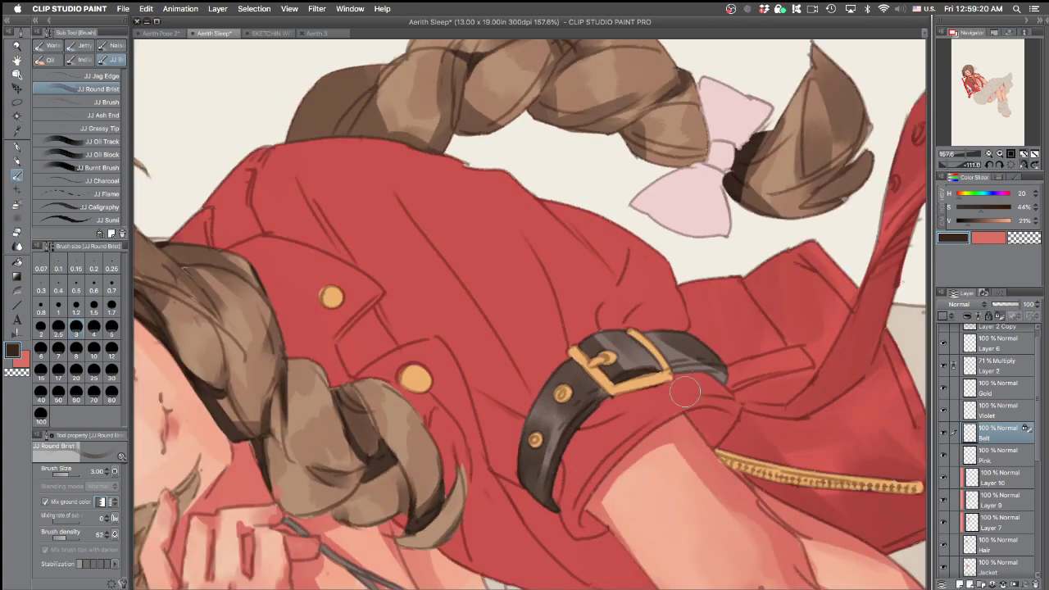
{"action": "left_click_drag", "start_coordinate": [665, 383], "coordinate": [728, 387]}
{"action": "mouse_move", "coordinate": [655, 433]}
{"action": "left_mouse_down"}
{"action": "mouse_move", "coordinate": [681, 450]}
{"action": "mouse_move", "coordinate": [531, 580]}
{"action": "left_mouse_up"}
{"action": "left_click_drag", "start_coordinate": [671, 482], "coordinate": [547, 390]}
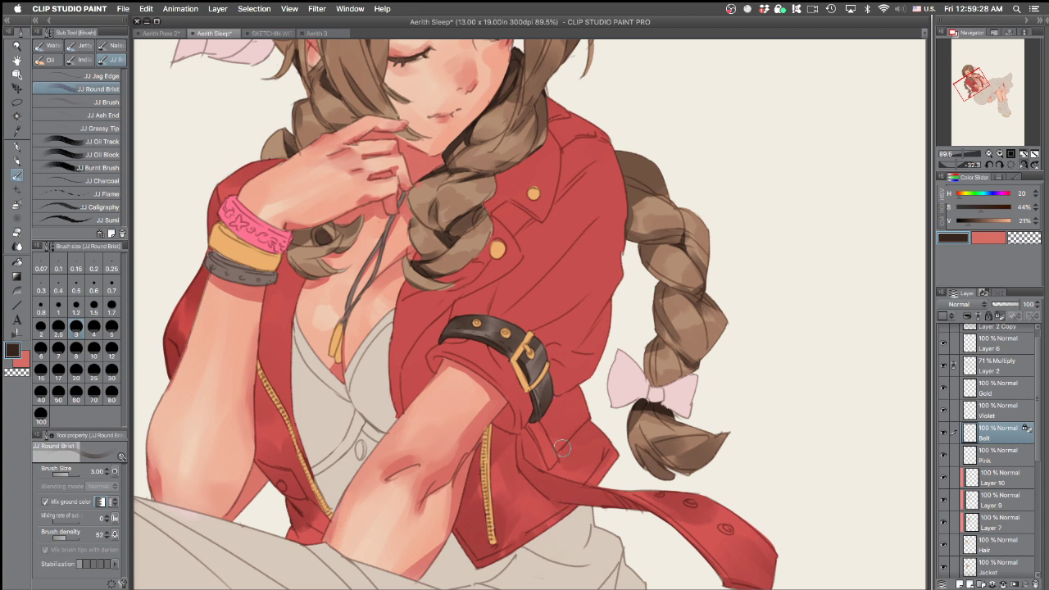
Reduce the brush to size 1.2 and inspect the sleeve belt's leather and gold buckle up close
{"action": "key", "text": "bracketleft"}
{"action": "key", "text": "bracketleft"}
{"action": "key", "text": "bracketleft"}
{"action": "key", "text": "bracketleft"}
{"action": "key", "text": "bracketleft"}
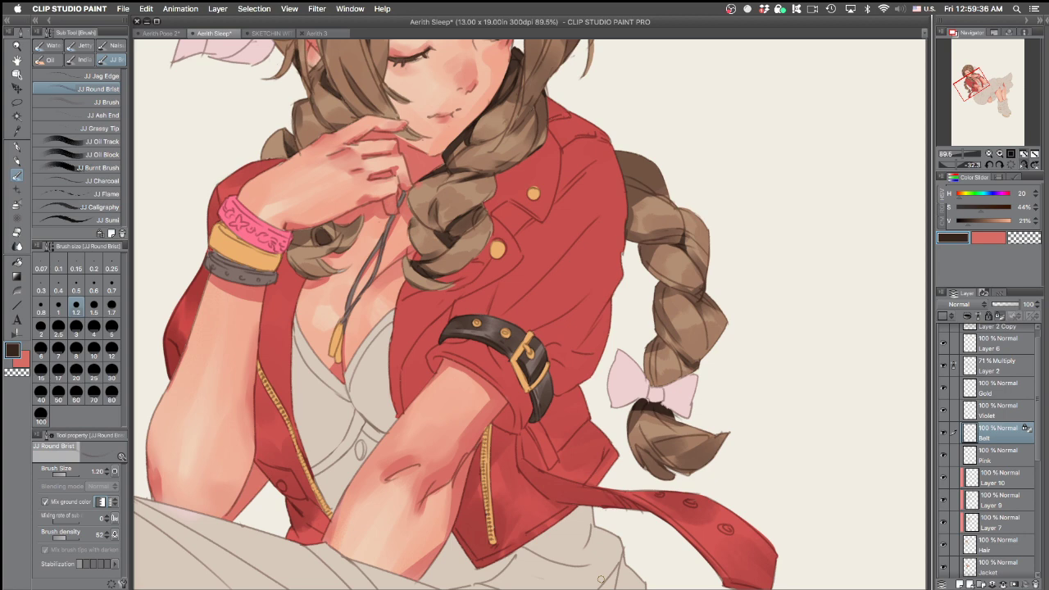
{"action": "scroll", "coordinate": [549, 384], "scroll_direction": "up", "scroll_amount": 5}
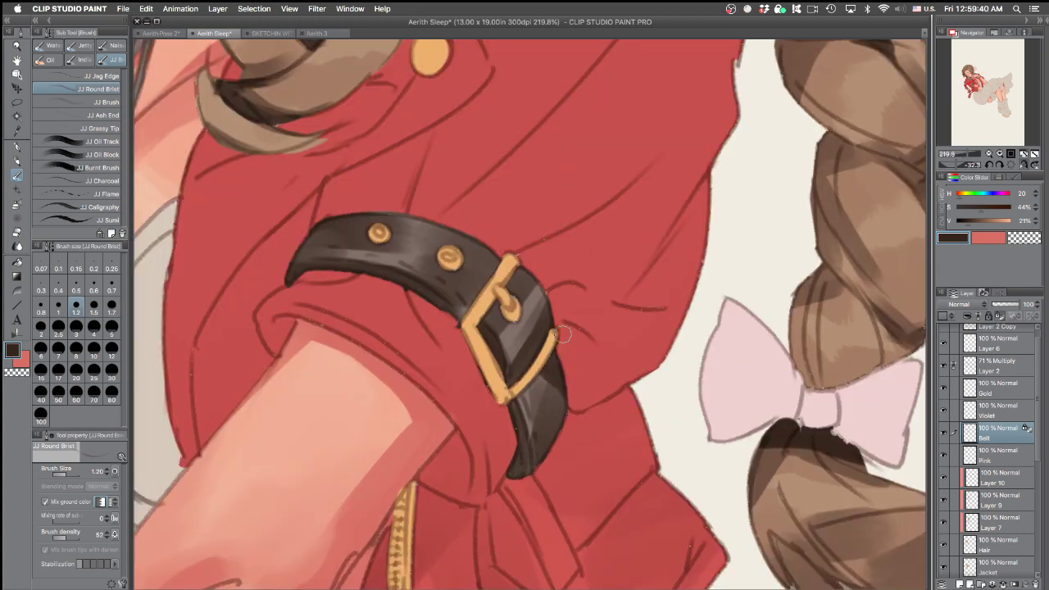
{"action": "scroll", "coordinate": [621, 312], "scroll_direction": "down", "scroll_amount": 5}
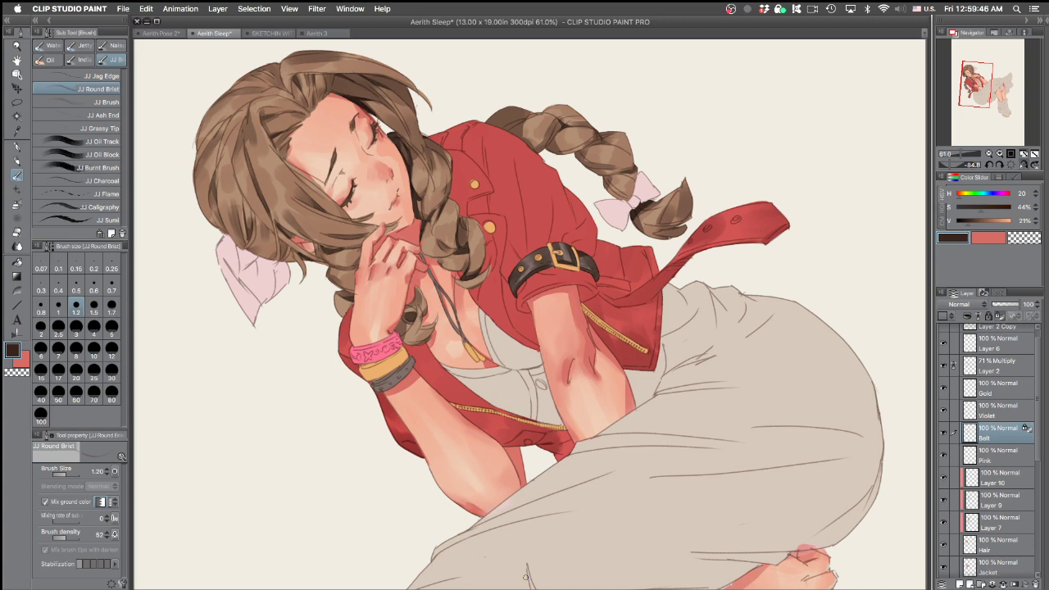
Shade the black leather wristband in dark brown with the JJ Round Brist brush at size 2
{"action": "scroll", "coordinate": [450, 351], "scroll_direction": "up", "scroll_amount": 2}
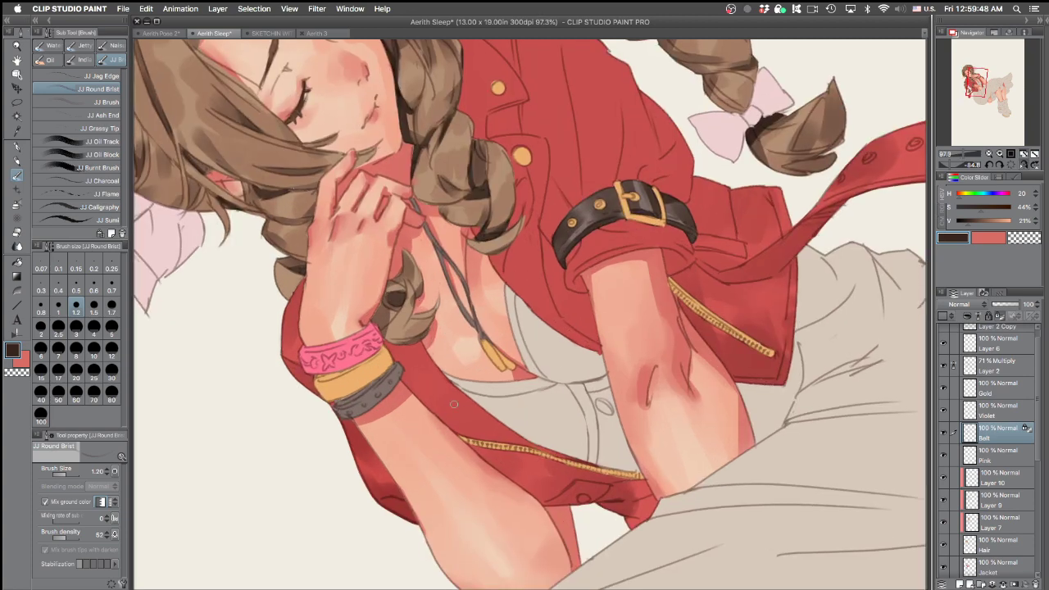
{"action": "key", "text": "bracketright"}
{"action": "key", "text": "bracketright"}
{"action": "key", "text": "bracketright"}
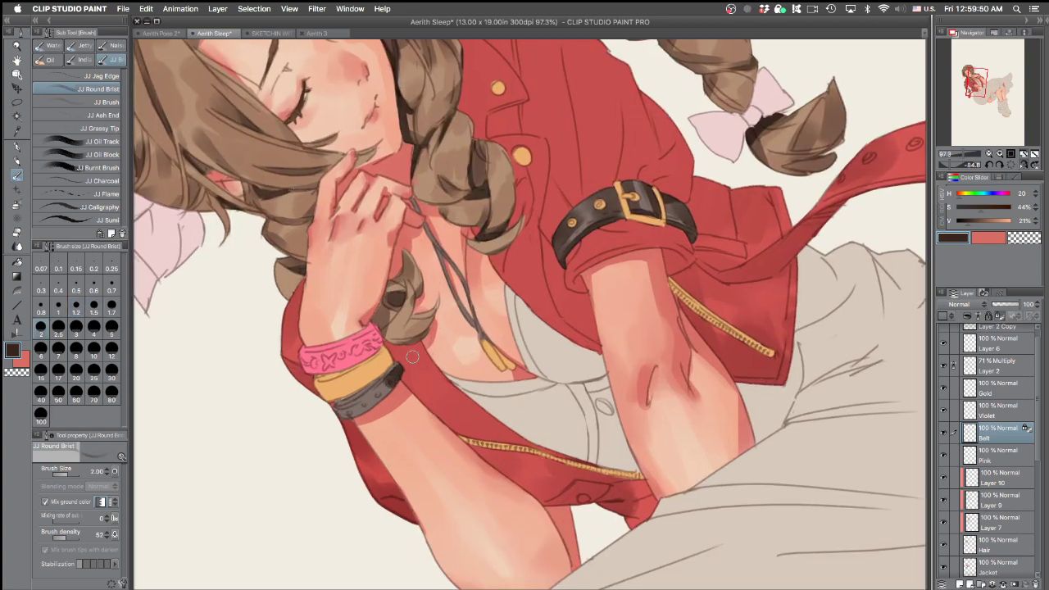
{"action": "mouse_move", "coordinate": [401, 372]}
{"action": "left_mouse_down"}
{"action": "mouse_move", "coordinate": [393, 397]}
{"action": "mouse_move", "coordinate": [401, 372]}
{"action": "left_mouse_up"}
{"action": "mouse_move", "coordinate": [332, 407]}
{"action": "left_mouse_down"}
{"action": "mouse_move", "coordinate": [372, 421]}
{"action": "mouse_move", "coordinate": [352, 403]}
{"action": "mouse_move", "coordinate": [437, 412]}
{"action": "mouse_move", "coordinate": [391, 384]}
{"action": "mouse_move", "coordinate": [333, 397]}
{"action": "mouse_move", "coordinate": [350, 398]}
{"action": "mouse_move", "coordinate": [386, 368]}
{"action": "left_mouse_up"}
{"action": "key", "text": "super+z"}
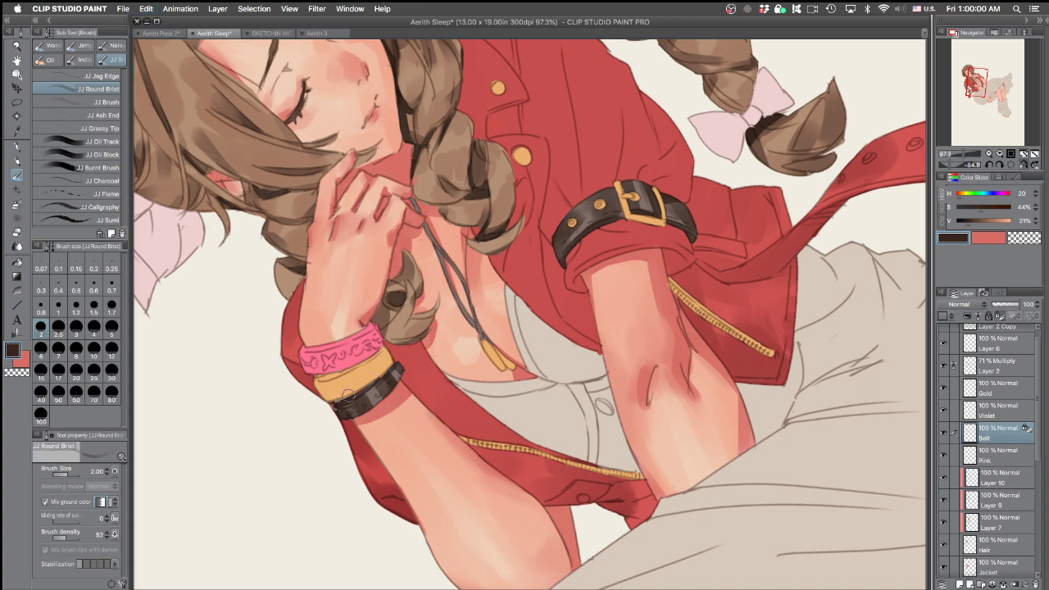
{"action": "left_click_drag", "start_coordinate": [744, 300], "coordinate": [577, 471]}
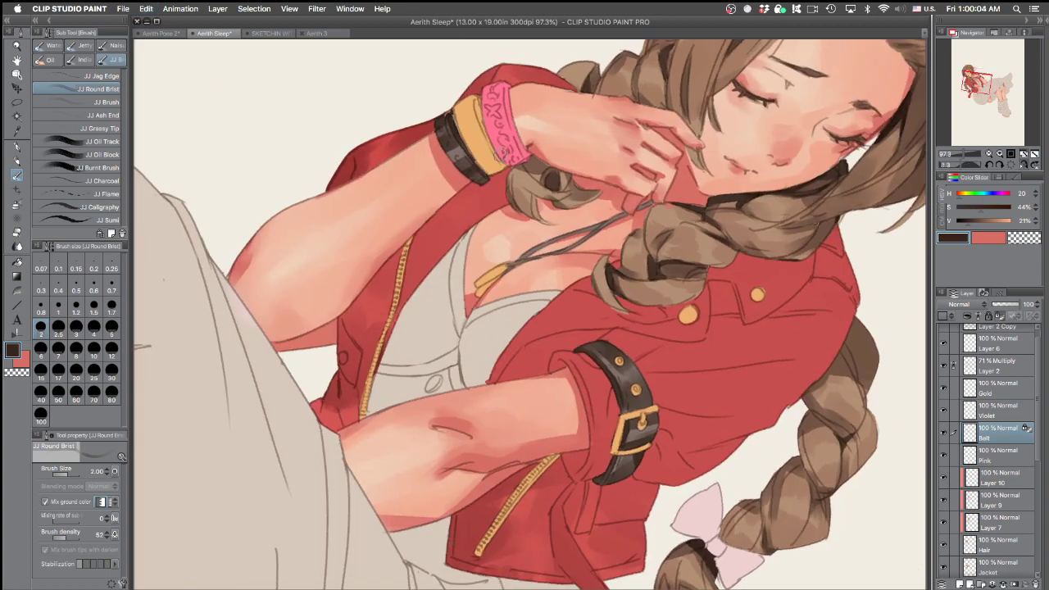
{"action": "mouse_move", "coordinate": [694, 206]}
{"action": "left_mouse_down"}
{"action": "mouse_move", "coordinate": [742, 402]}
{"action": "mouse_move", "coordinate": [766, 299]}
{"action": "mouse_move", "coordinate": [760, 275]}
{"action": "left_mouse_up"}
{"action": "mouse_move", "coordinate": [652, 238]}
{"action": "left_mouse_down"}
{"action": "mouse_move", "coordinate": [643, 227]}
{"action": "mouse_move", "coordinate": [782, 372]}
{"action": "left_mouse_up"}
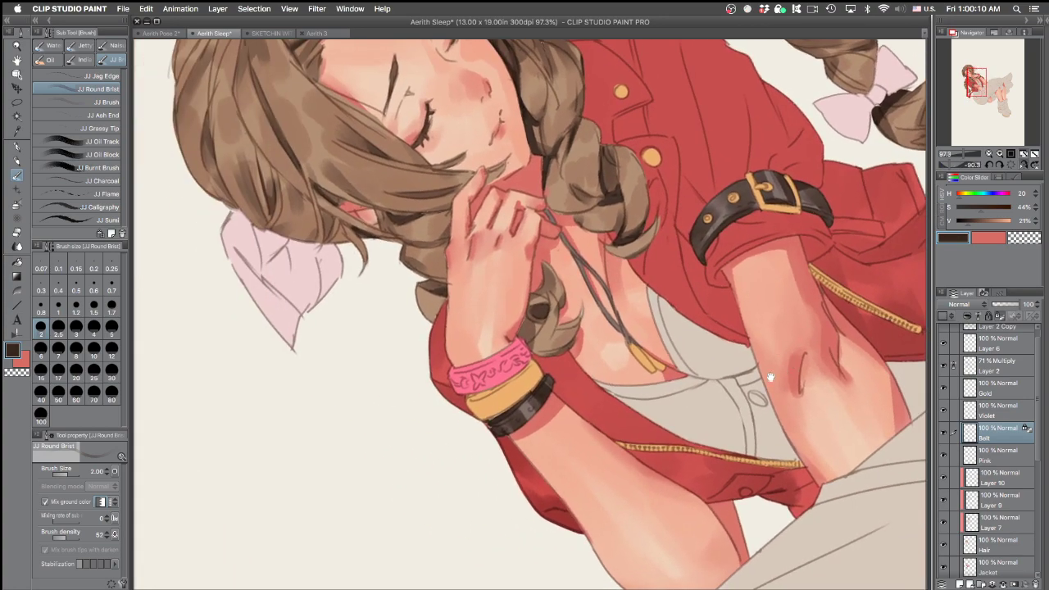
{"action": "left_click_drag", "start_coordinate": [659, 425], "coordinate": [680, 384]}
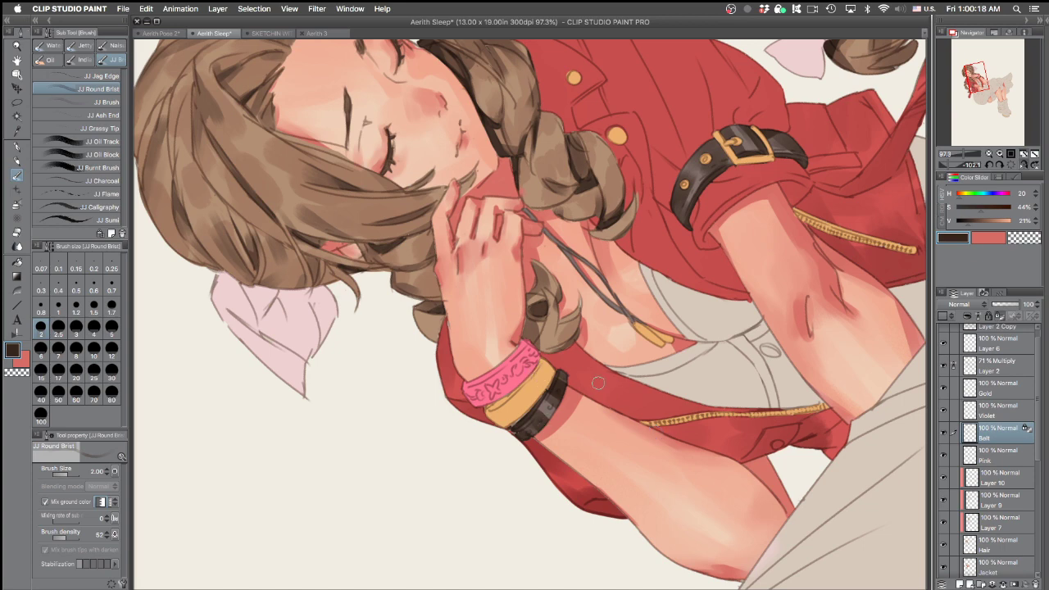
Make the Gold layer active, sample the yellow bracelet's colour and darken it to a brightness of 48% for shading
{"action": "left_click", "coordinate": [547, 374], "text": "shift+super"}
{"action": "left_click_drag", "start_coordinate": [1002, 220], "coordinate": [995, 219]}
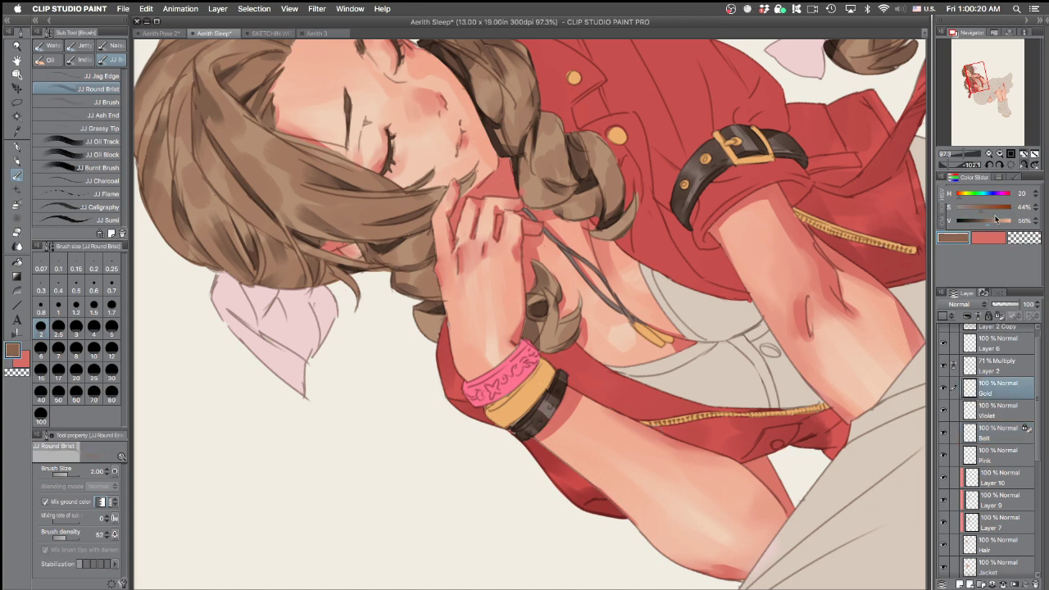
{"action": "left_click", "coordinate": [542, 379], "text": "alt"}
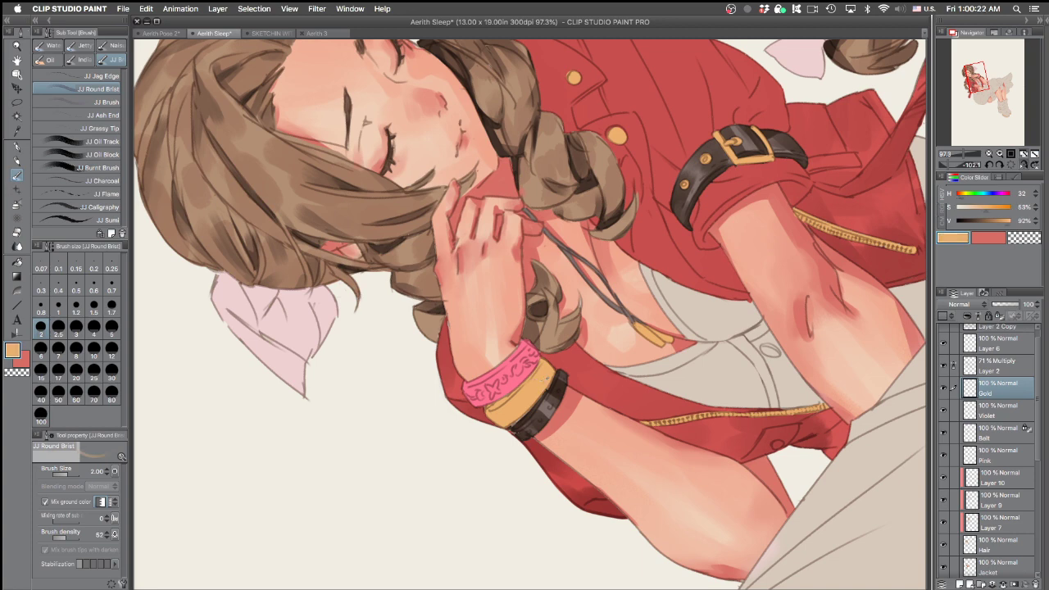
{"action": "left_click", "coordinate": [983, 219]}
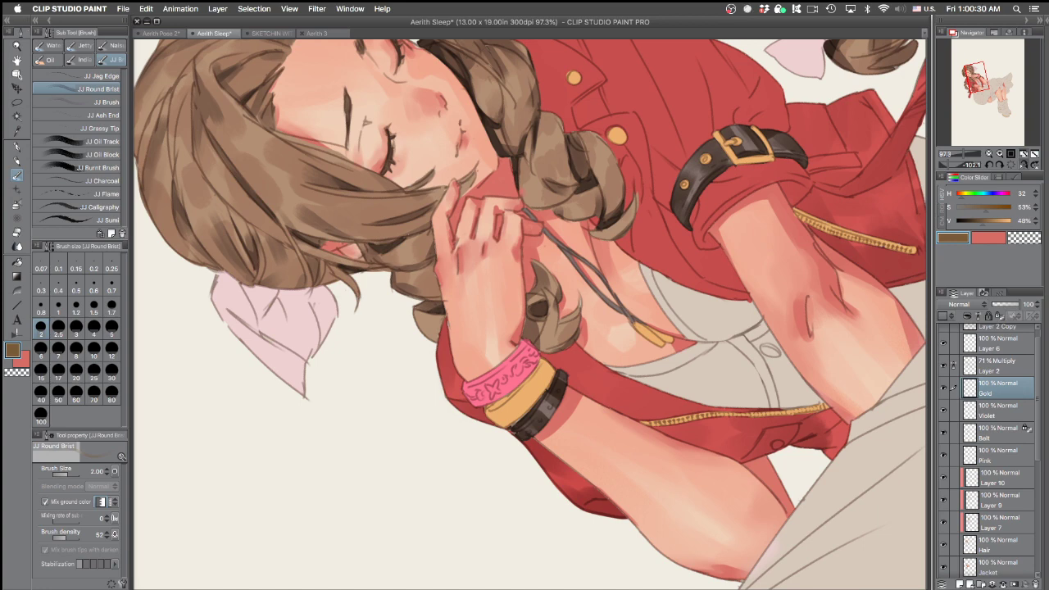
{"action": "key", "text": "Tab"}
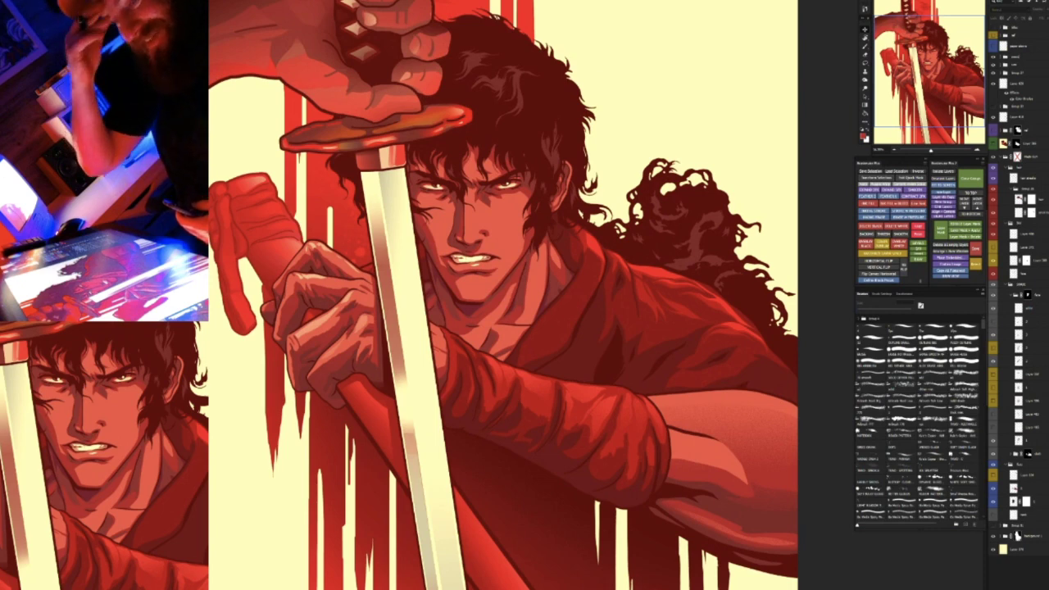
Switch to the Ninja Scroll image folder and open the side-by-side comparison of the two poster versions over the artwork
{"action": "key", "text": "alt+Tab"}
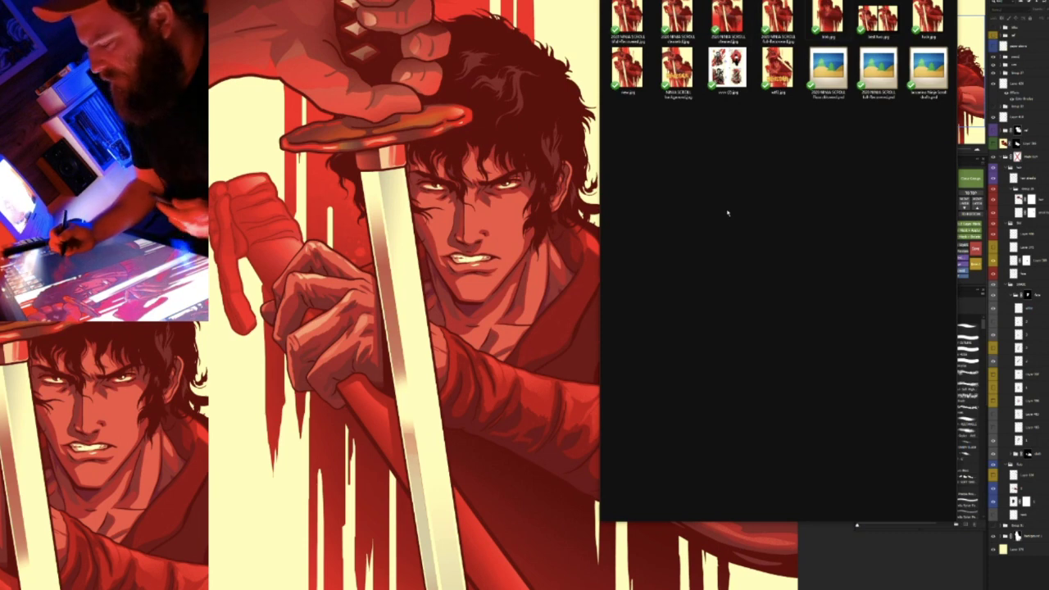
{"action": "left_click", "coordinate": [878, 19]}
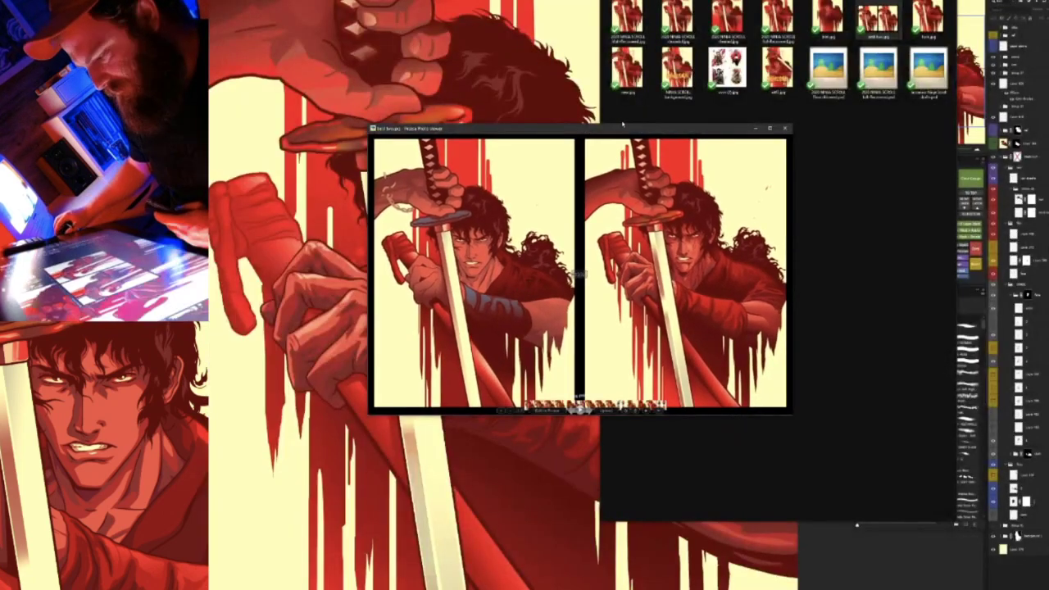
{"action": "left_click_drag", "start_coordinate": [612, 129], "coordinate": [755, 127]}
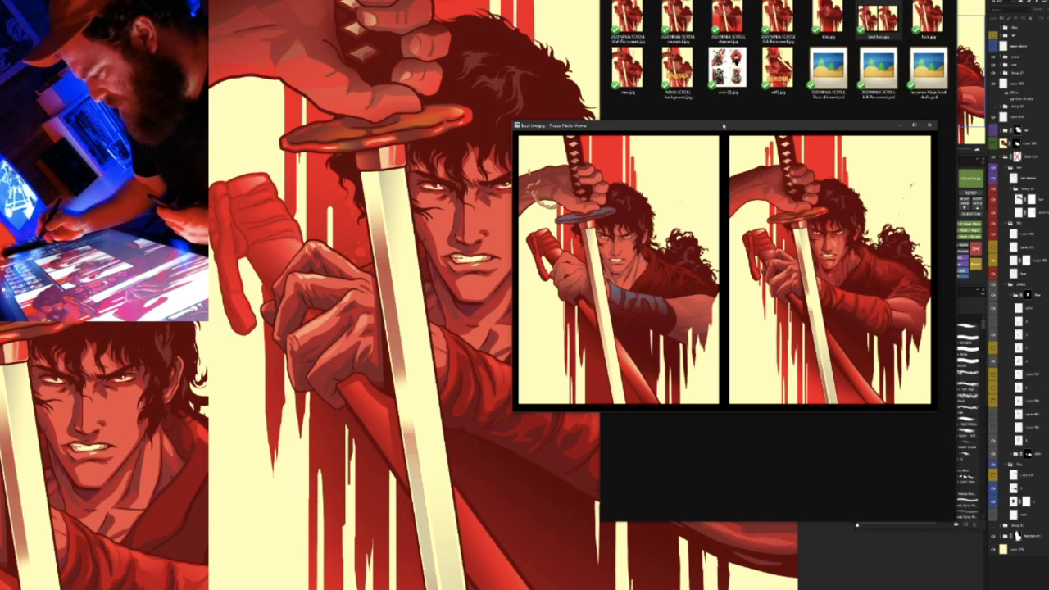
{"action": "left_click_drag", "start_coordinate": [807, 127], "coordinate": [693, 148]}
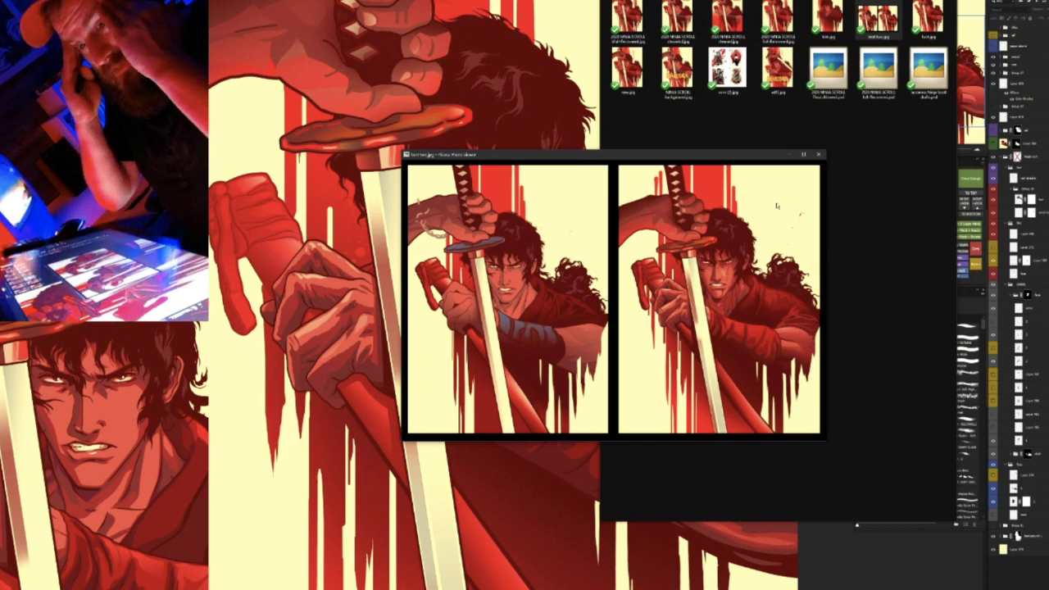
{"action": "left_click", "coordinate": [923, 331]}
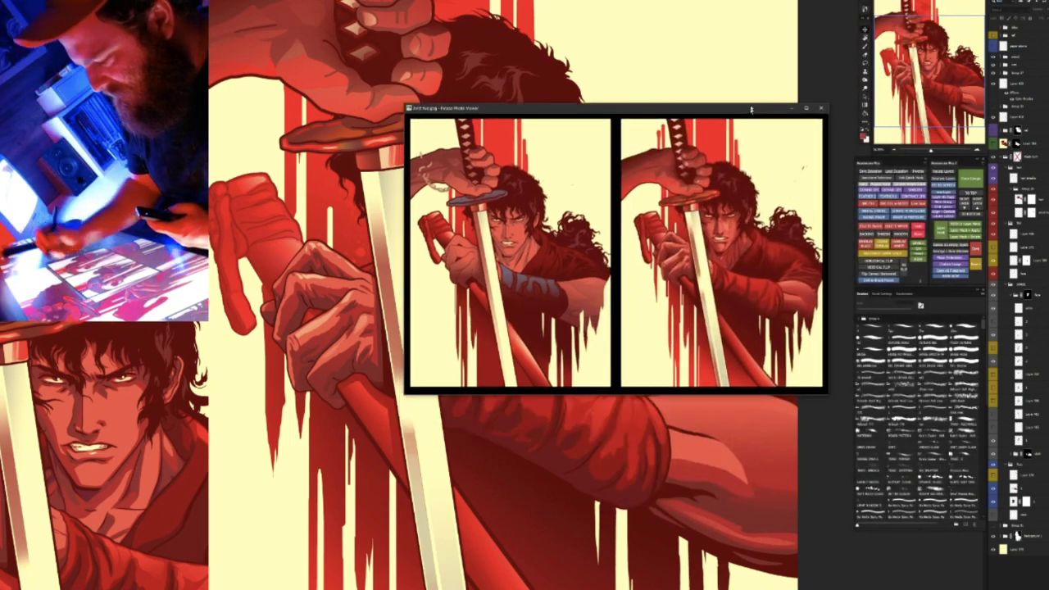
{"action": "left_click_drag", "start_coordinate": [745, 105], "coordinate": [554, 342]}
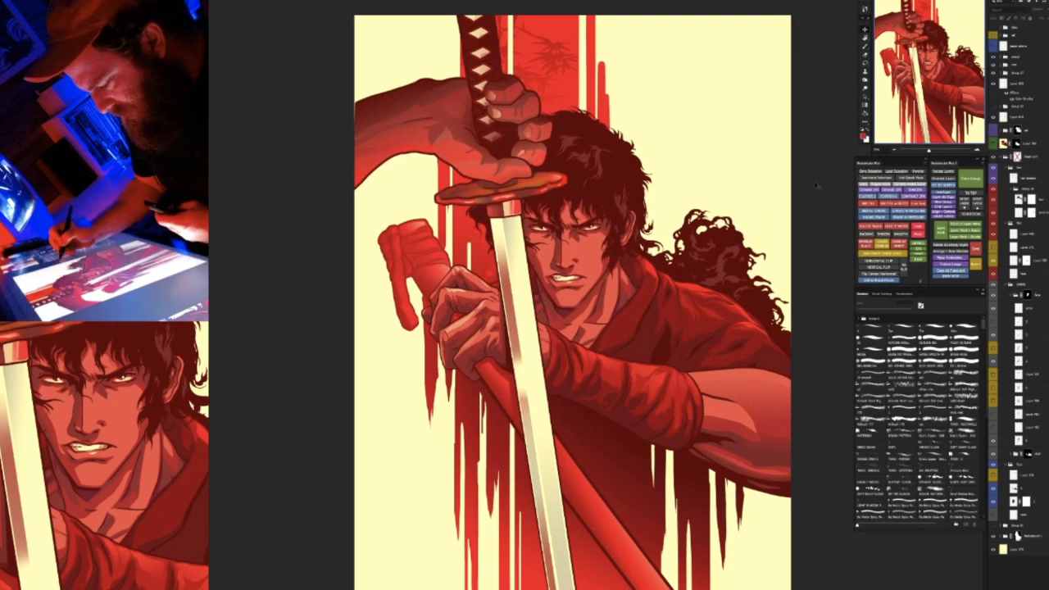
Toggle the green-labelled masked layer on the Ninja Scroll poster to compare the figure's face, neck and robe shading
{"action": "left_click_drag", "start_coordinate": [717, 288], "coordinate": [672, 277]}
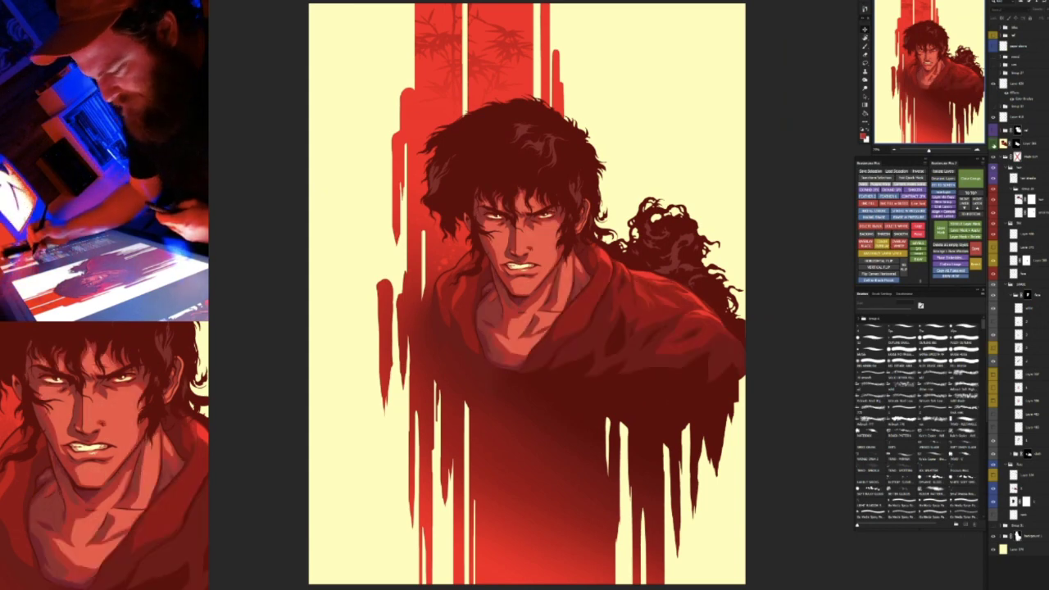
{"action": "left_click", "coordinate": [994, 145]}
{"action": "left_click", "coordinate": [993, 145]}
{"action": "left_click", "coordinate": [993, 145]}
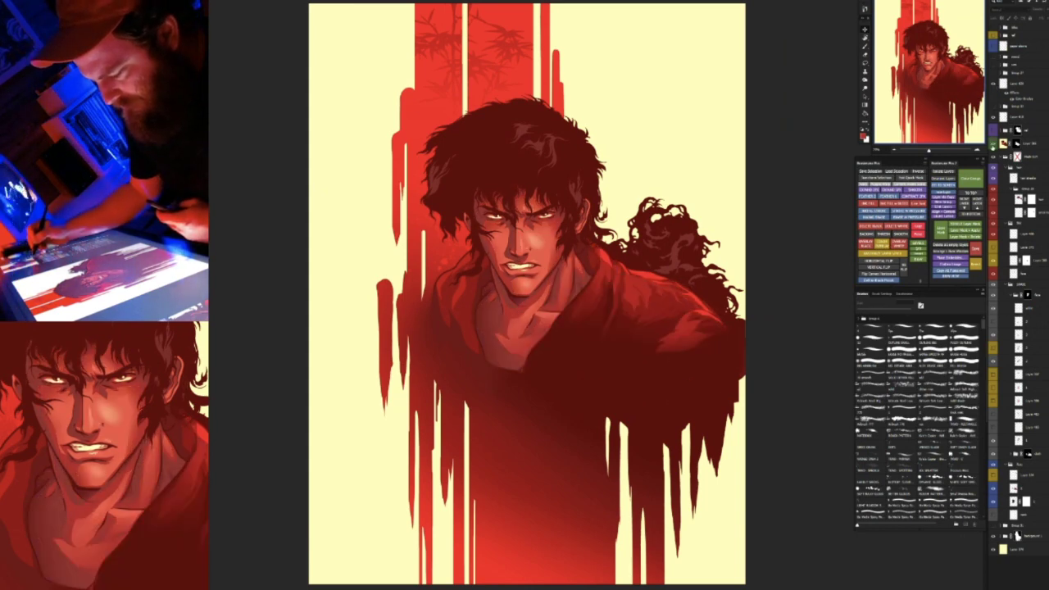
{"action": "left_click", "coordinate": [993, 145]}
{"action": "key", "text": "ctrl+z"}
{"action": "key", "text": "ctrl+z"}
{"action": "key", "text": "ctrl+z"}
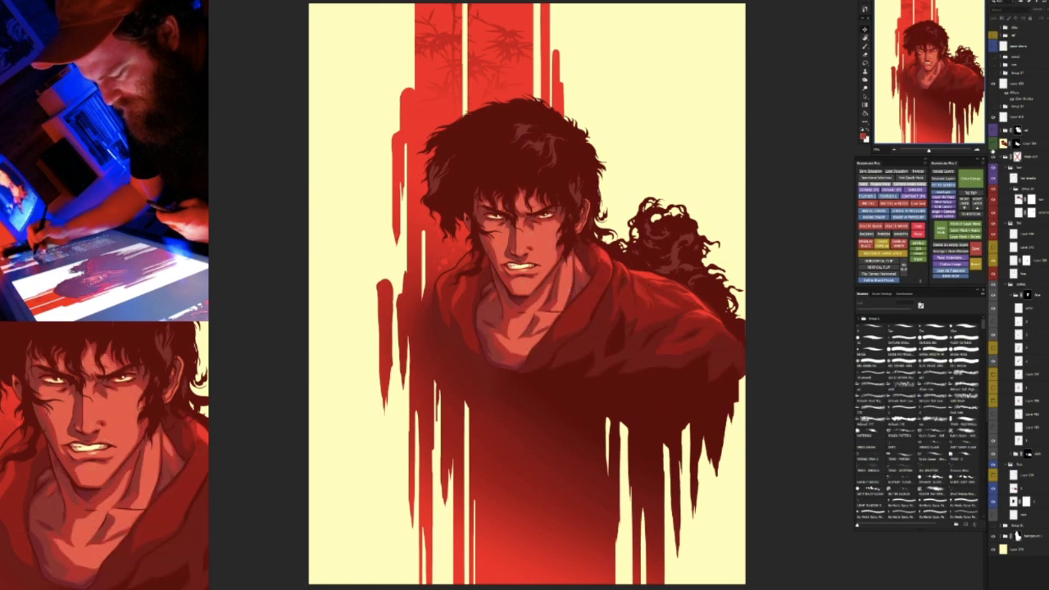
{"action": "key", "text": "ctrl+z"}
{"action": "key", "text": "ctrl+z"}
{"action": "key", "text": "ctrl+z"}
{"action": "key", "text": "ctrl+z"}
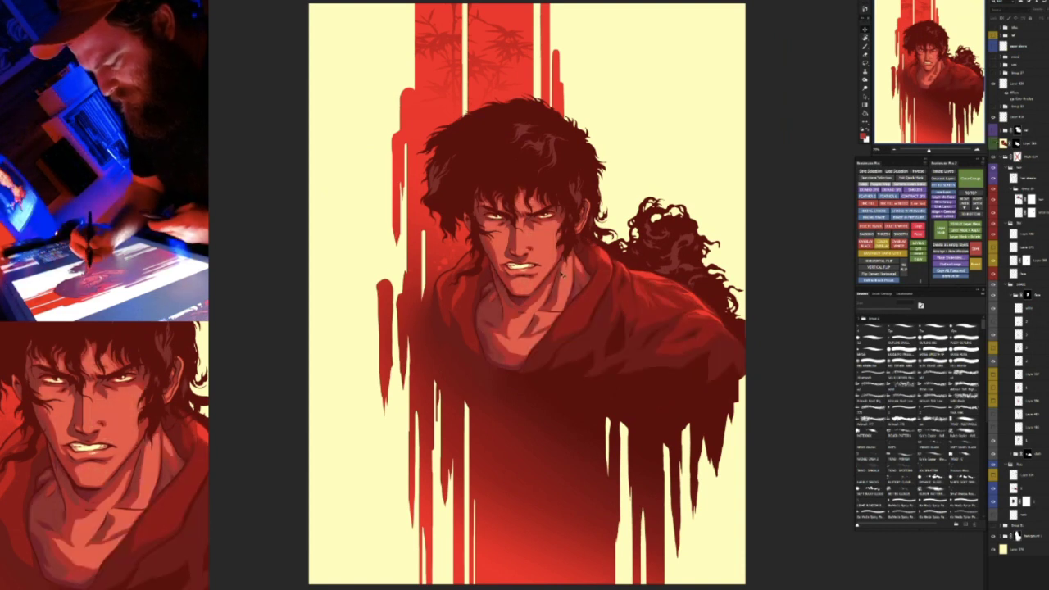
Try painting flat red lips around the swordsman's bared teeth with the Brush tool
{"action": "left_click_drag", "start_coordinate": [567, 266], "coordinate": [619, 232]}
{"action": "scroll", "coordinate": [619, 231], "scroll_direction": "down", "scroll_amount": 3}
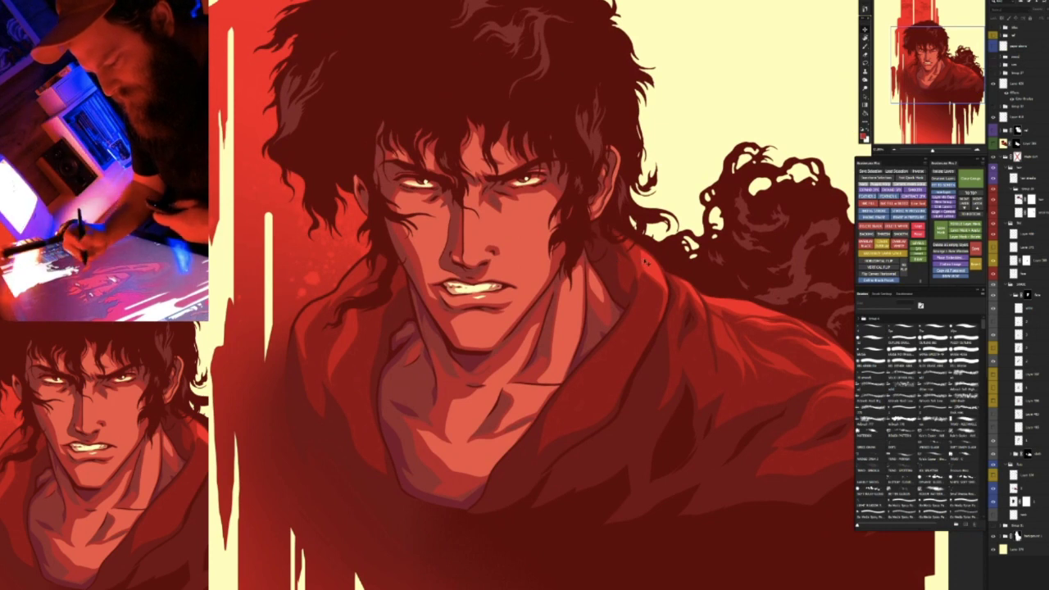
{"action": "key", "text": "ctrl+t"}
{"action": "key", "text": "b"}
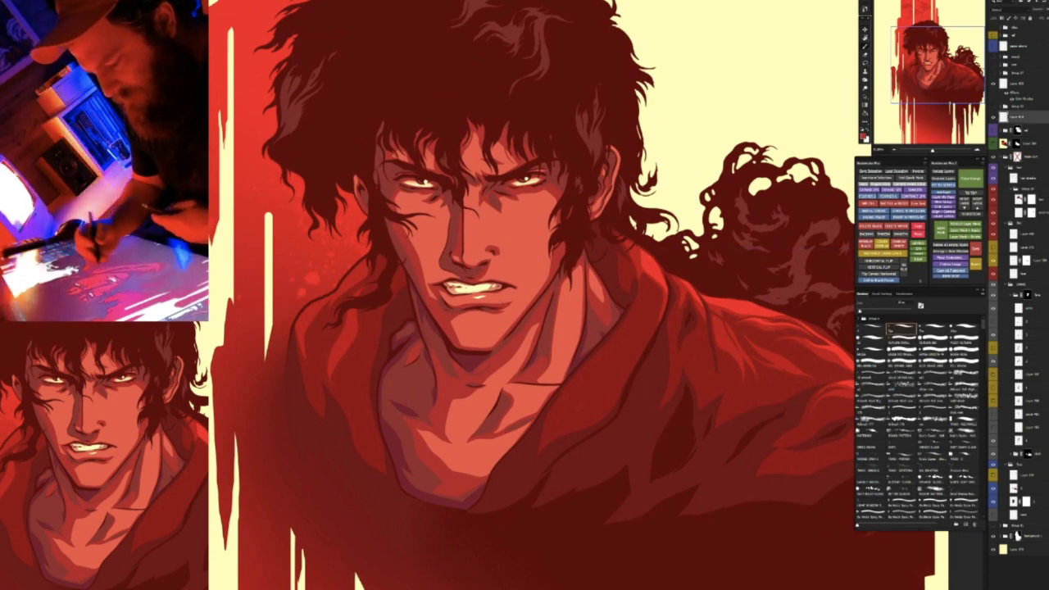
{"action": "mouse_move", "coordinate": [444, 293]}
{"action": "left_mouse_down"}
{"action": "mouse_move", "coordinate": [455, 302]}
{"action": "mouse_move", "coordinate": [516, 287]}
{"action": "left_mouse_up"}
{"action": "mouse_move", "coordinate": [439, 277]}
{"action": "left_mouse_down"}
{"action": "mouse_move", "coordinate": [518, 276]}
{"action": "mouse_move", "coordinate": [440, 304]}
{"action": "mouse_move", "coordinate": [460, 279]}
{"action": "left_mouse_up"}
{"action": "left_click_drag", "start_coordinate": [456, 267], "coordinate": [503, 266]}
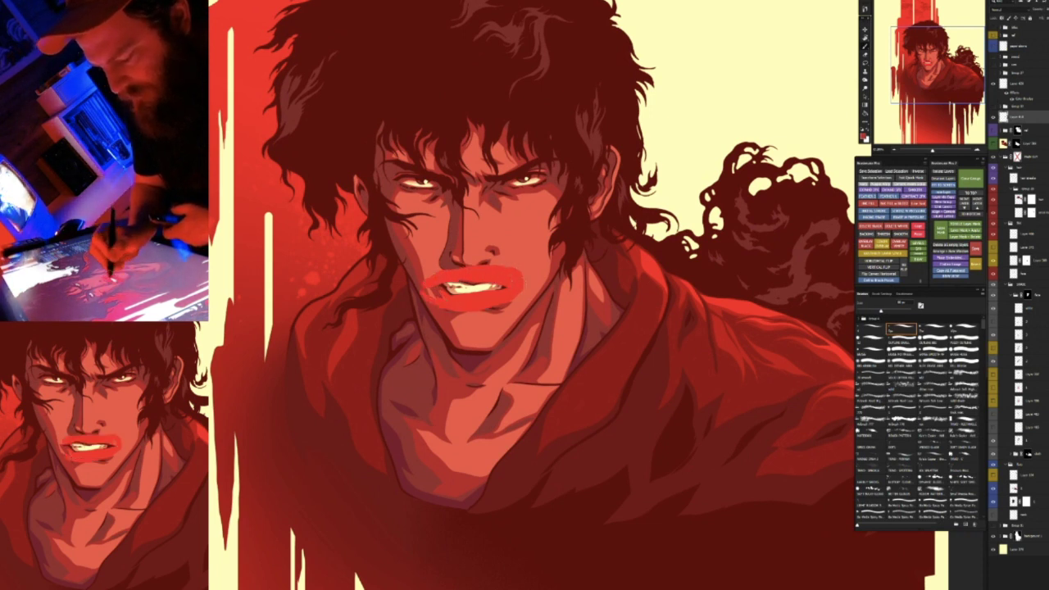
{"action": "left_click_drag", "start_coordinate": [485, 308], "coordinate": [521, 293]}
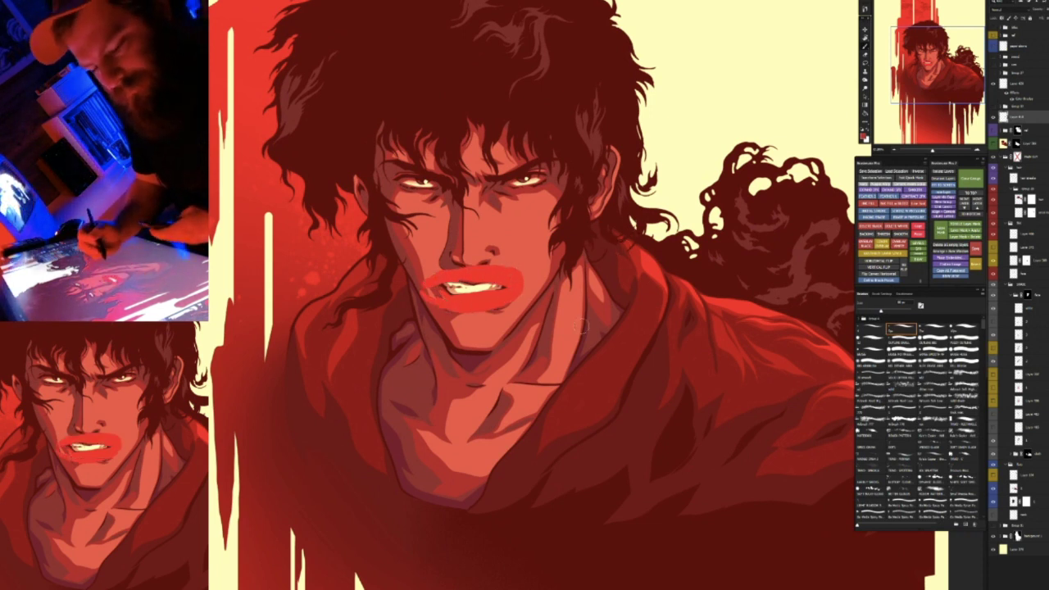
Undo the red brush strokes around the mouth
{"action": "key", "text": "ctrl+z"}
{"action": "key", "text": "ctrl+z"}
{"action": "key", "text": "ctrl+z"}
{"action": "key", "text": "ctrl+z"}
{"action": "key", "text": "ctrl+z"}
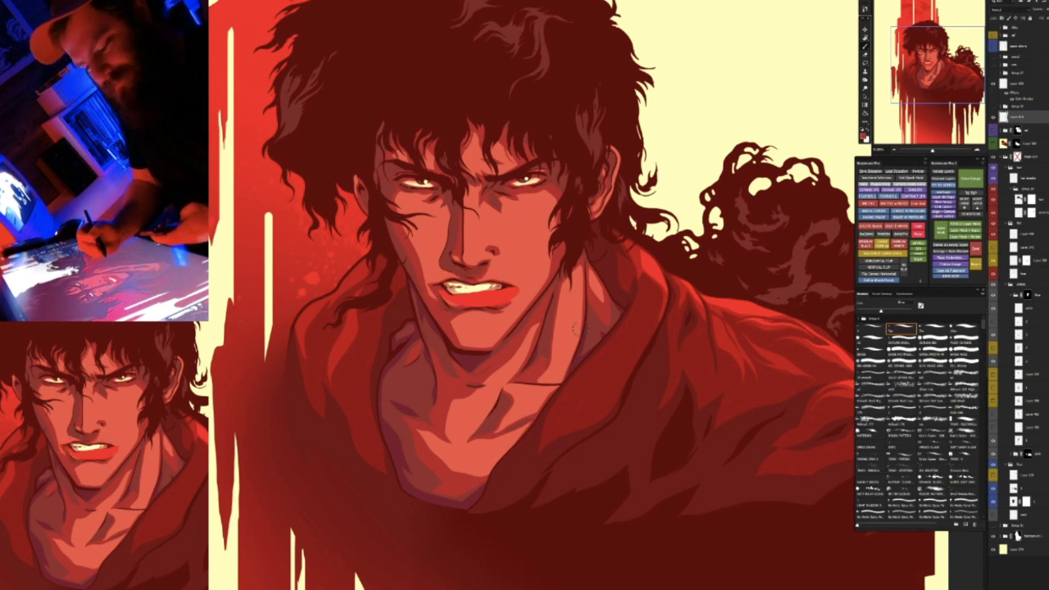
{"action": "key", "text": "q"}
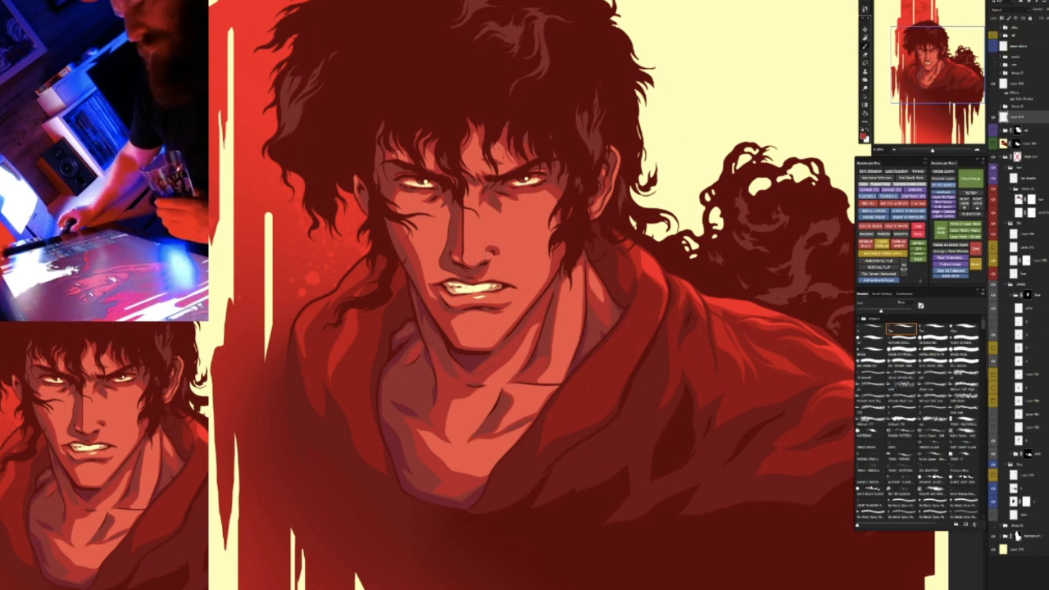
{"action": "scroll", "coordinate": [487, 230], "scroll_direction": "up", "scroll_amount": 1}
{"action": "scroll", "coordinate": [503, 227], "scroll_direction": "down", "scroll_amount": 2}
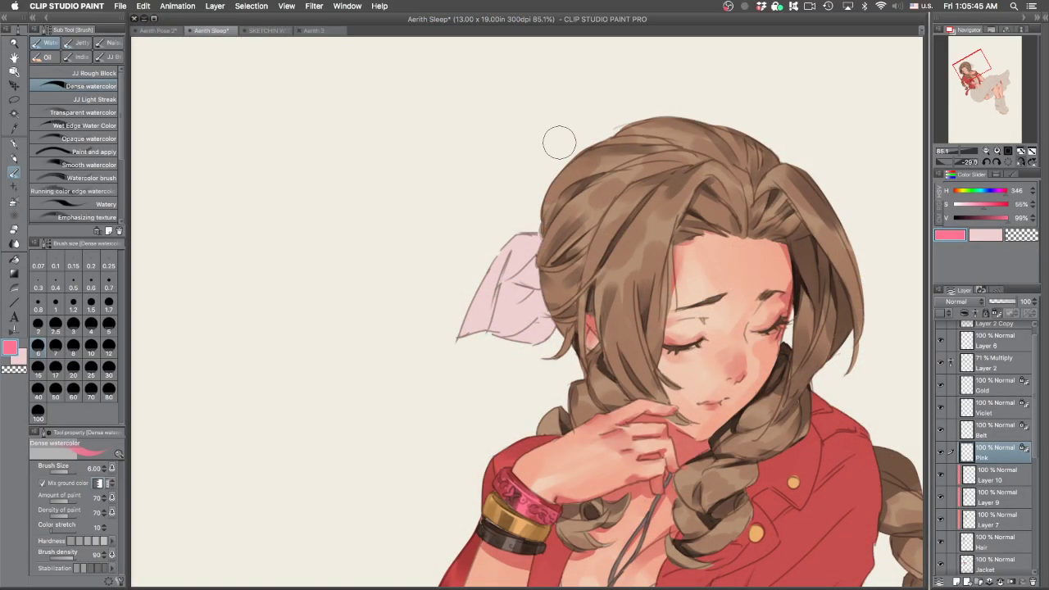
Try the Dense watercolor and Transparent watercolor brushes on Aerith's pink hair ribbon, setting the latter to size 5
{"action": "mouse_move", "coordinate": [465, 333]}
{"action": "left_mouse_down"}
{"action": "mouse_move", "coordinate": [498, 280]}
{"action": "mouse_move", "coordinate": [465, 338]}
{"action": "left_mouse_up"}
{"action": "key", "text": "super+z"}
{"action": "left_click", "coordinate": [78, 112]}
{"action": "key", "text": "super+z"}
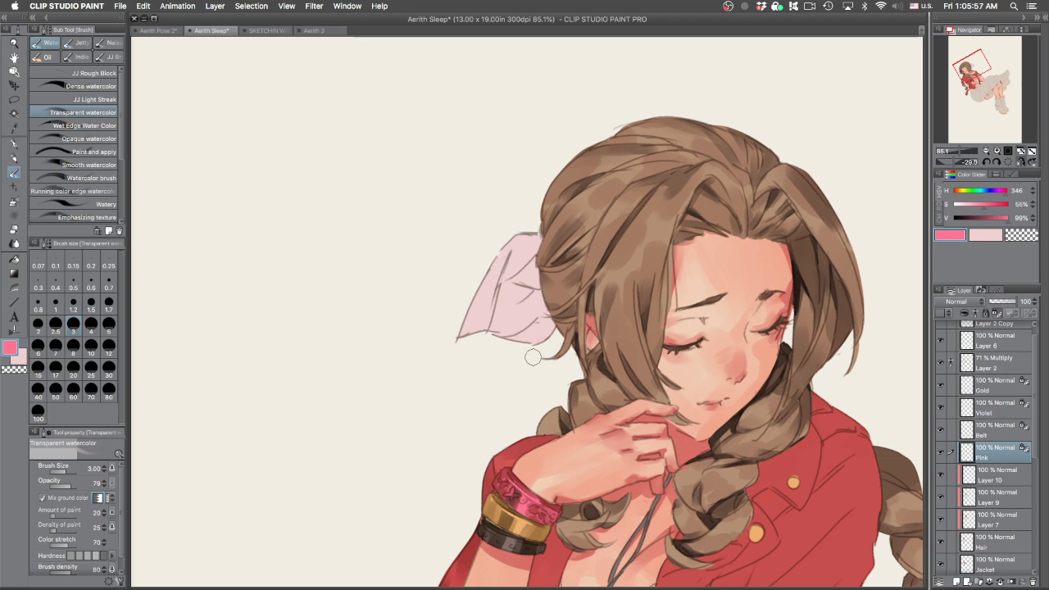
{"action": "key", "text": "bracketright"}
{"action": "key", "text": "bracketright"}
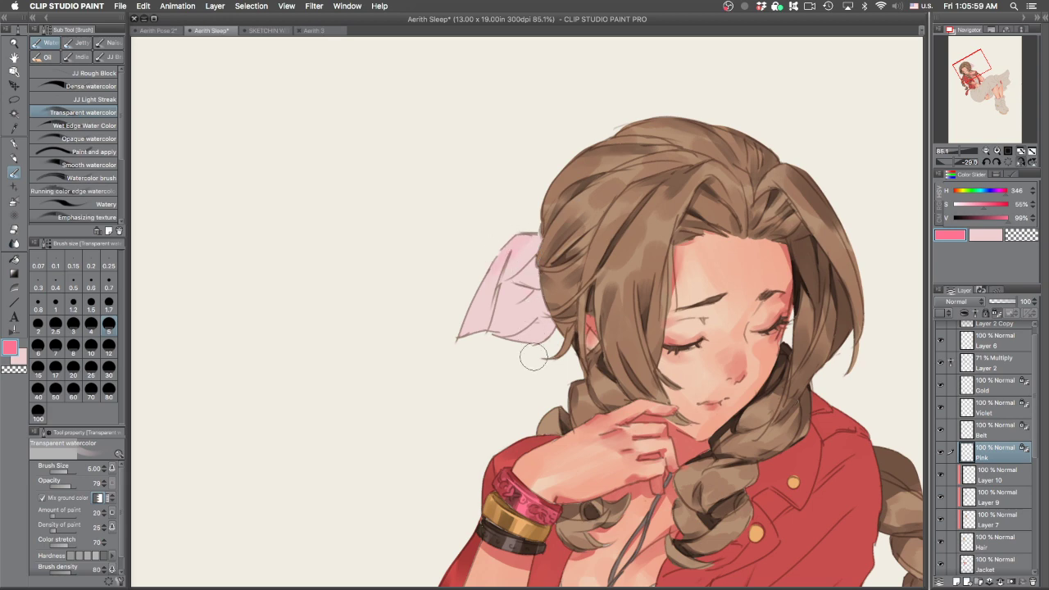
Try shading the lower tip of Aerith's hair ribbon with a sampled muted brown, and undo it
{"action": "scroll", "coordinate": [508, 289], "scroll_direction": "up", "scroll_amount": 5}
{"action": "left_click", "coordinate": [486, 289], "text": "alt"}
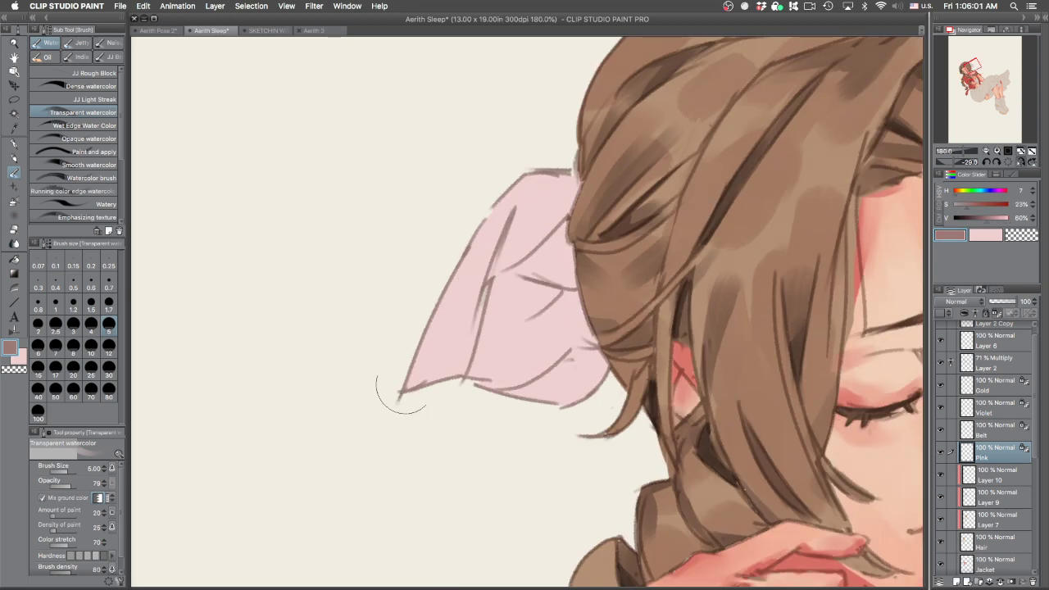
{"action": "key", "text": "b"}
{"action": "left_click_drag", "start_coordinate": [416, 383], "coordinate": [461, 315]}
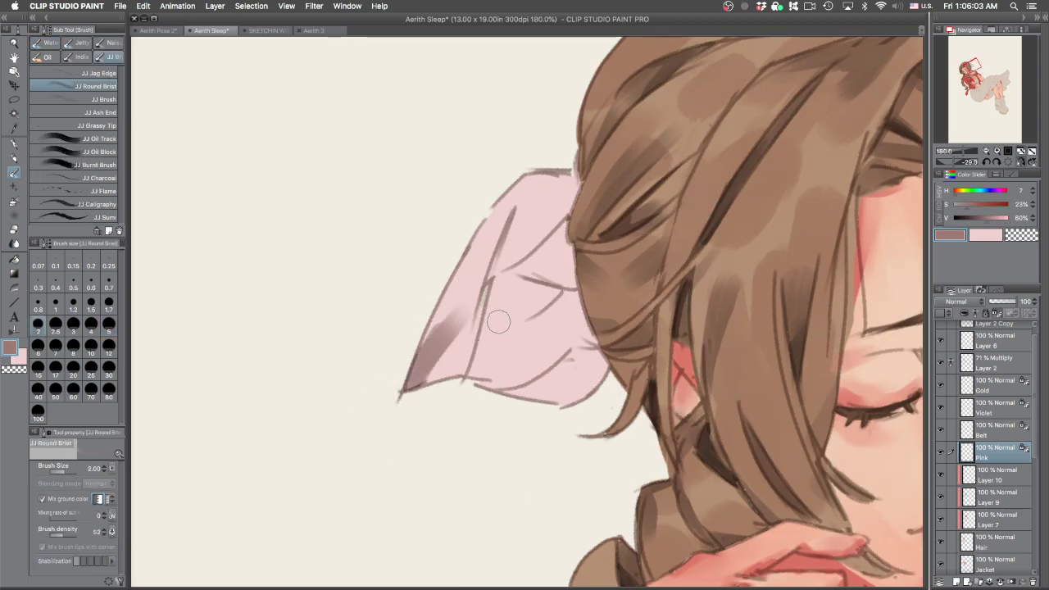
{"action": "key", "text": "super+z"}
{"action": "key", "text": "super+z"}
Sample the hair ribbon's pink and adjust its saturation to get a shading colour for the JJ Round Brist brush
{"action": "left_click_drag", "start_coordinate": [991, 216], "coordinate": [995, 217]}
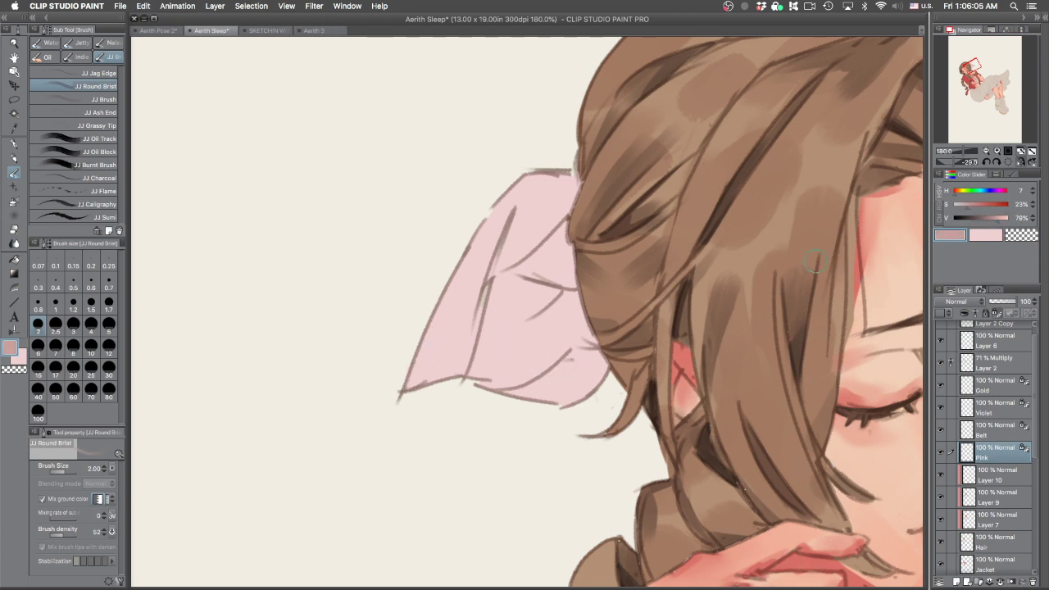
{"action": "left_click", "coordinate": [464, 336], "text": "alt"}
{"action": "left_click", "coordinate": [969, 203]}
{"action": "left_click", "coordinate": [976, 203]}
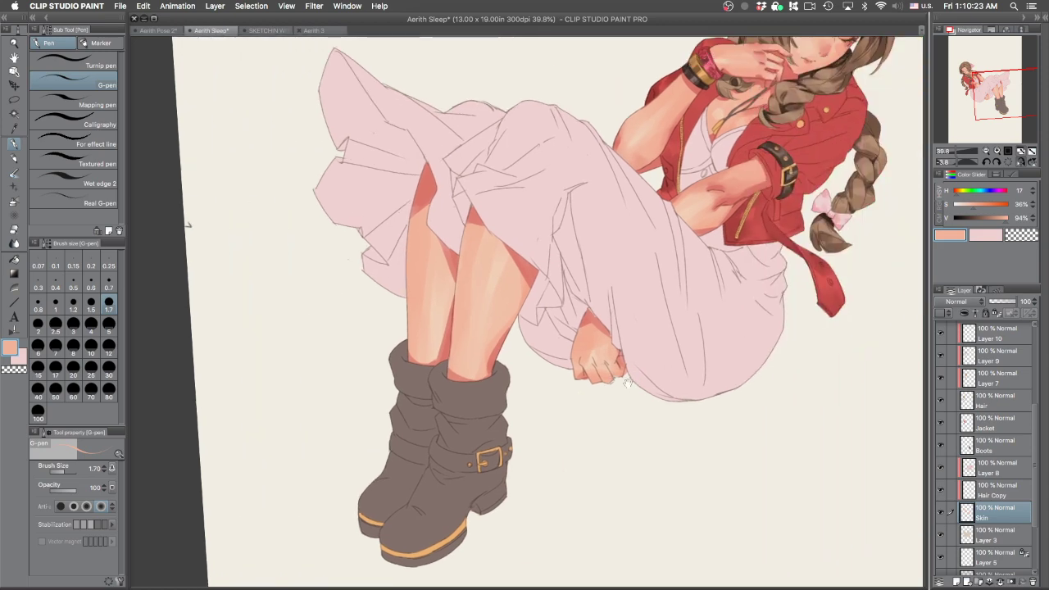
Sample a dark brown from the black wristband and make the Belt layer active
{"action": "left_click_drag", "start_coordinate": [643, 378], "coordinate": [755, 570]}
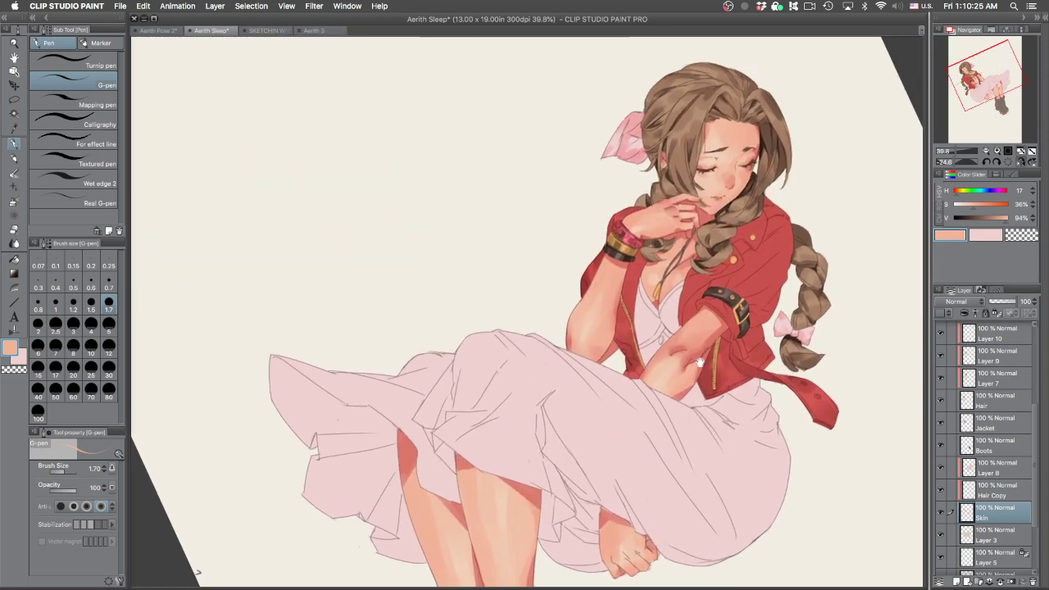
{"action": "left_click_drag", "start_coordinate": [700, 362], "coordinate": [680, 442]}
{"action": "left_click", "coordinate": [710, 369], "text": "super"}
{"action": "key", "text": "p"}
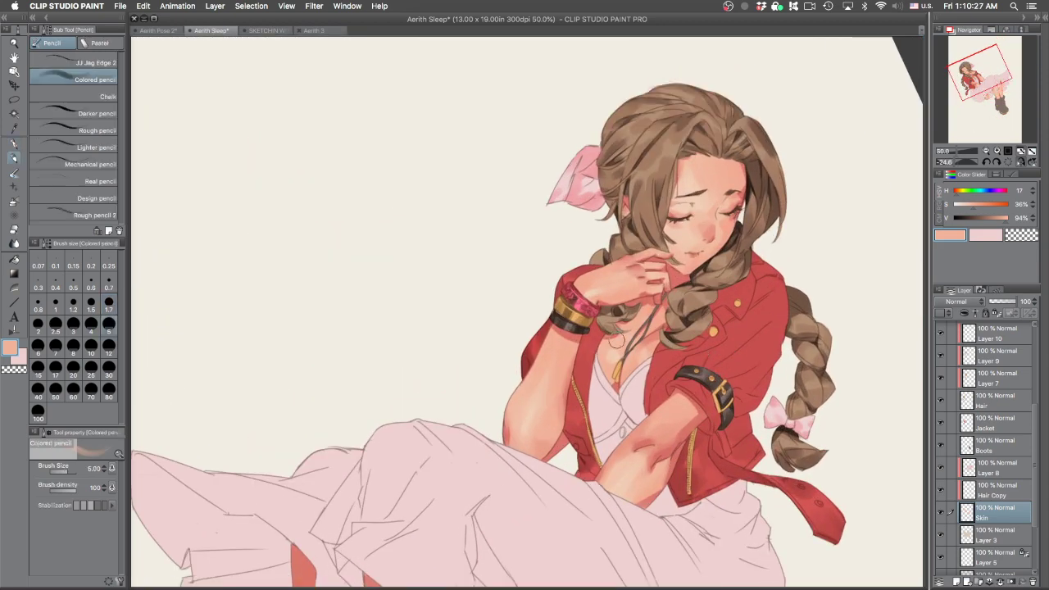
{"action": "left_click_drag", "start_coordinate": [615, 352], "coordinate": [657, 348]}
{"action": "left_click", "coordinate": [553, 306], "text": "alt"}
{"action": "mouse_move", "coordinate": [576, 176]}
{"action": "left_mouse_down"}
{"action": "mouse_move", "coordinate": [689, 267]}
{"action": "mouse_move", "coordinate": [700, 379]}
{"action": "left_mouse_up"}
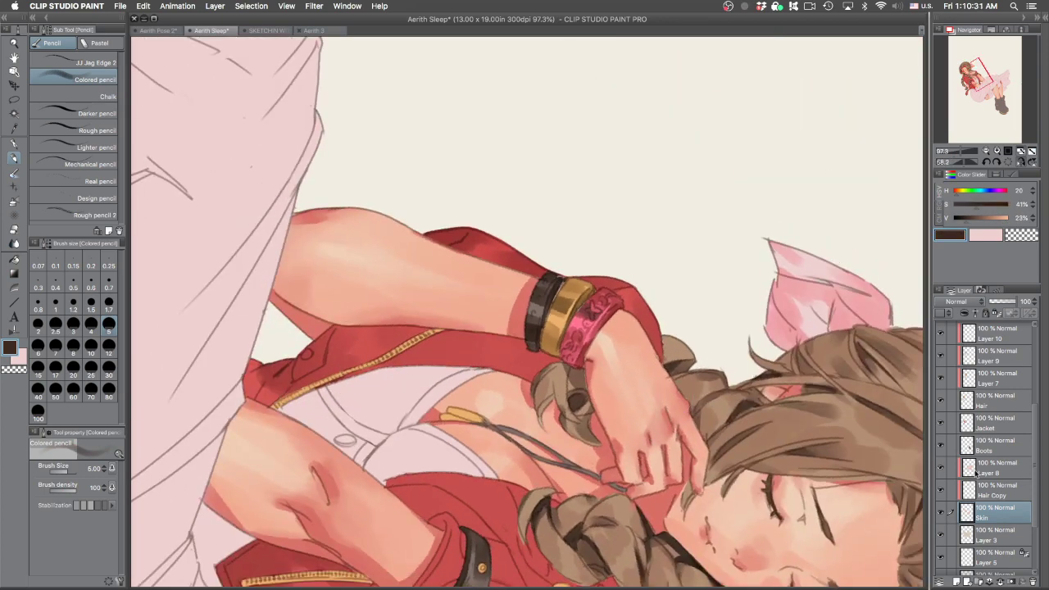
{"action": "left_click", "coordinate": [535, 331], "text": "shift+super"}
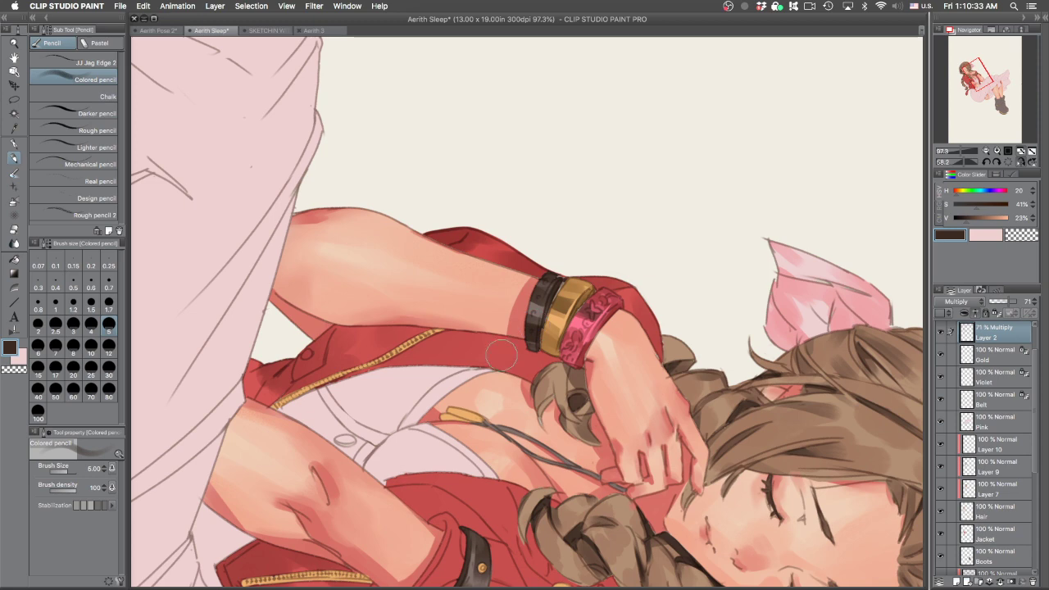
{"action": "left_click_drag", "start_coordinate": [555, 285], "coordinate": [568, 270]}
{"action": "scroll", "coordinate": [566, 270], "scroll_direction": "up", "scroll_amount": 1}
{"action": "left_click", "coordinate": [566, 269], "text": "shift+super"}
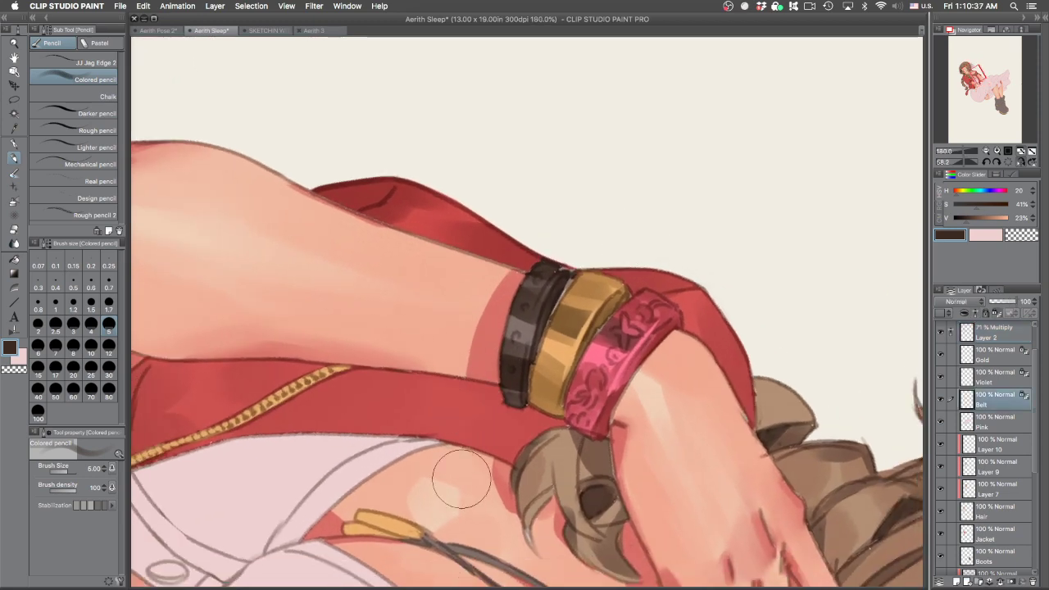
Paint dark round holes along the black wristband with the Turnip pen, reducing its size to 1.2
{"action": "key", "text": "p"}
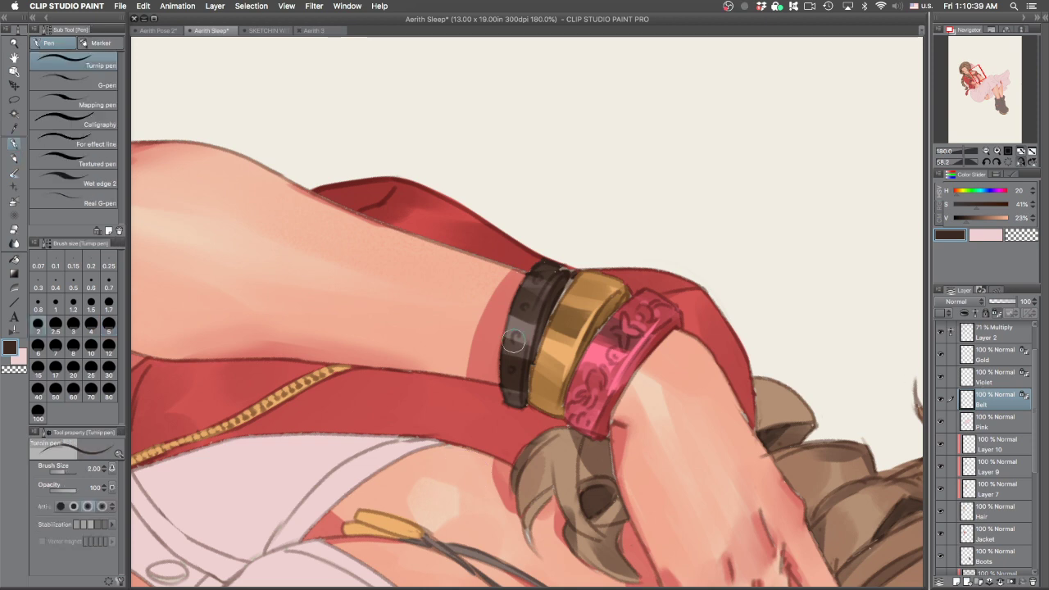
{"action": "key", "text": "bracketleft"}
{"action": "key", "text": "bracketleft"}
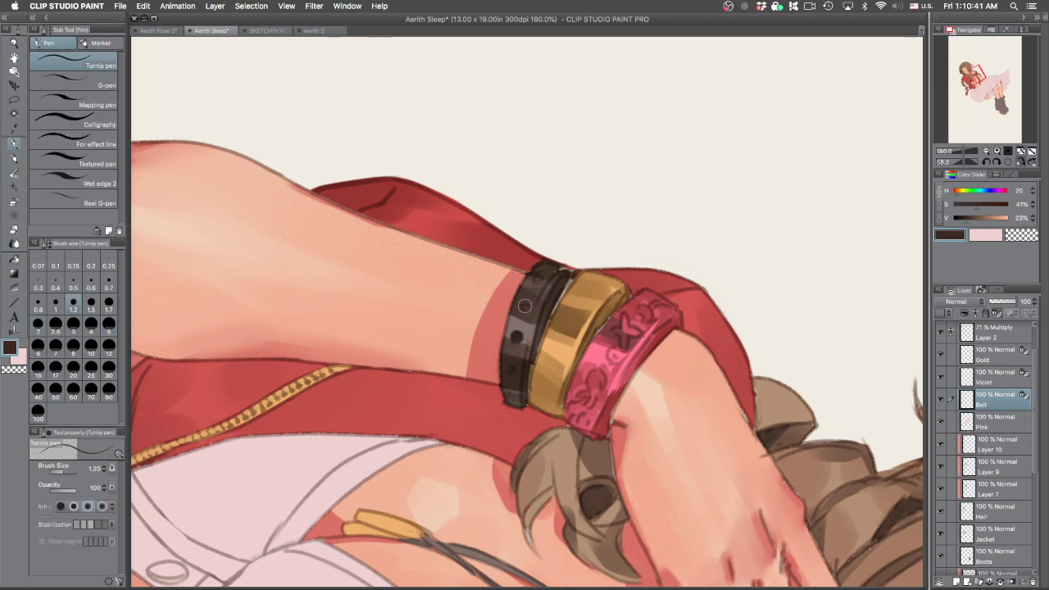
Refine the edges of the wristband's holes with lighter browns sampled from the band, reducing the Turnip pen to size 0.6
{"action": "left_click", "coordinate": [528, 321], "text": "alt"}
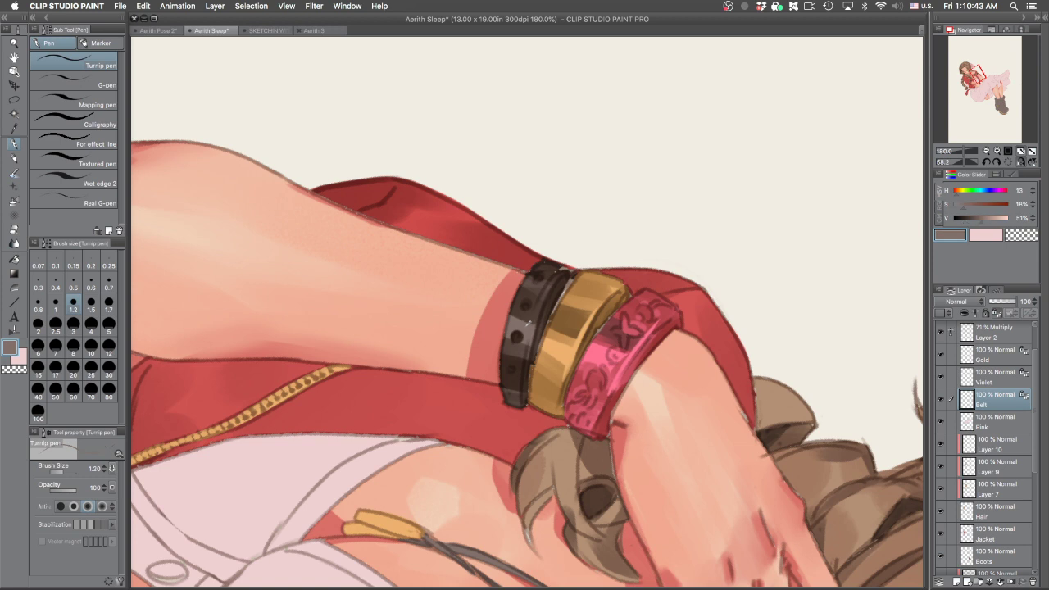
{"action": "key", "text": "p"}
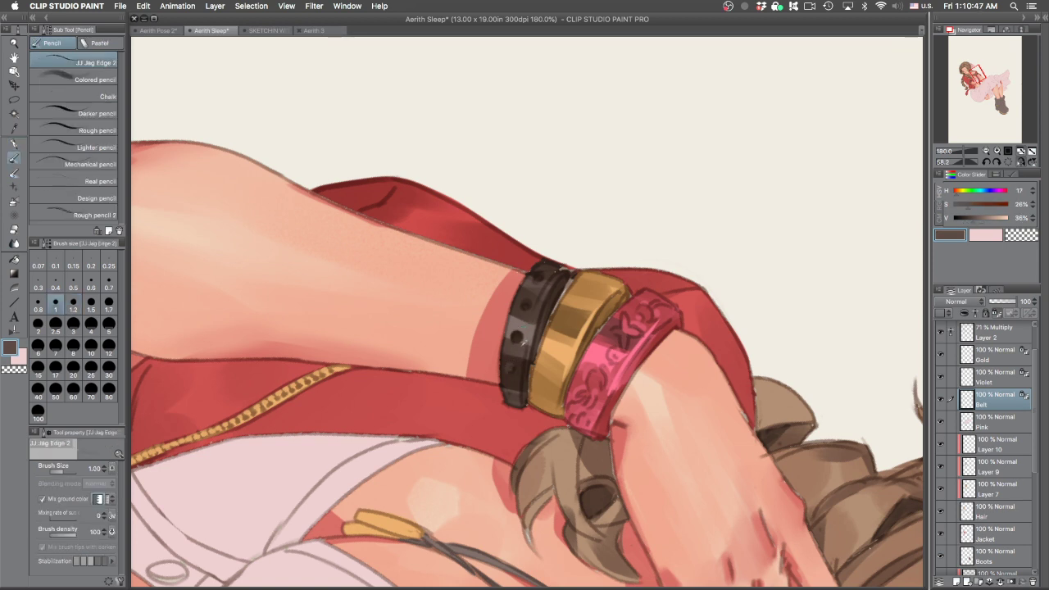
{"action": "key", "text": "p"}
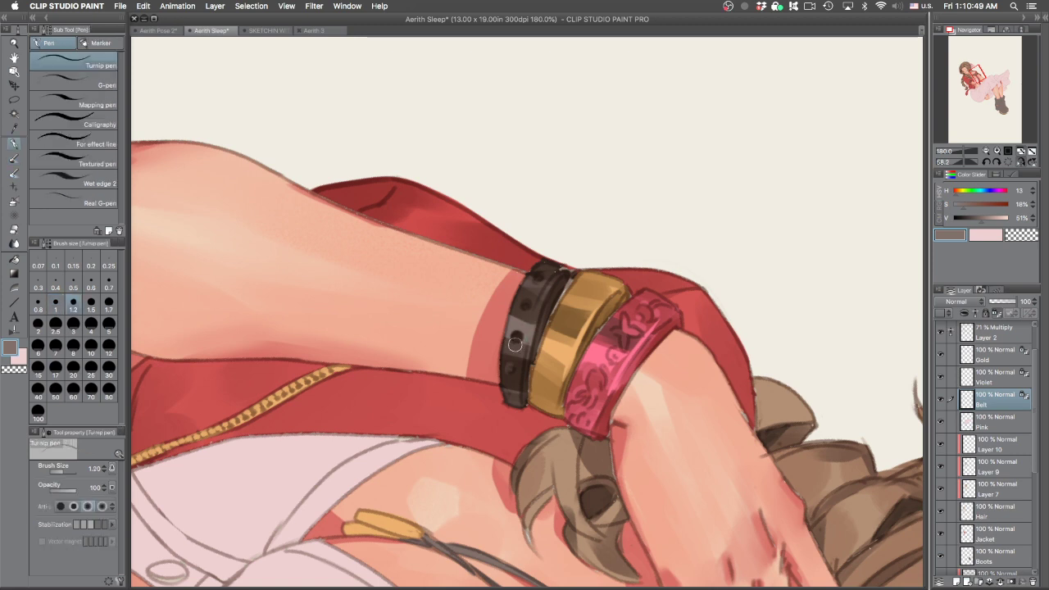
{"action": "key", "text": "bracketleft"}
{"action": "key", "text": "bracketleft"}
{"action": "key", "text": "bracketleft"}
{"action": "key", "text": "bracketleft"}
{"action": "left_click", "coordinate": [533, 278], "text": "alt"}
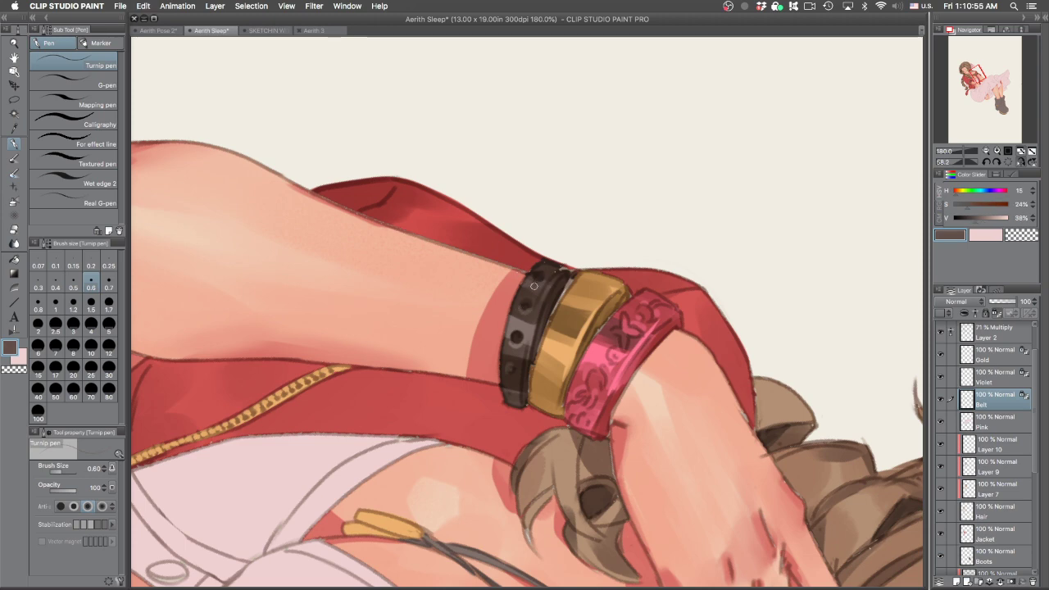
Retouch the pink bracelet's engraved pattern on the Violet layer using sampled pink and dark red
{"action": "scroll", "coordinate": [541, 285], "scroll_direction": "down", "scroll_amount": 4}
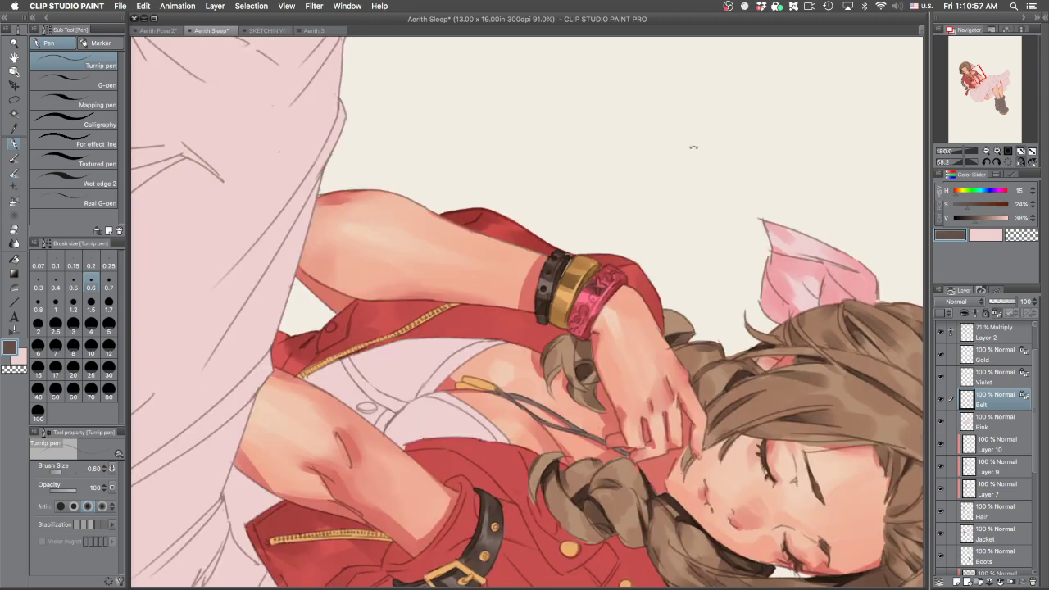
{"action": "left_click_drag", "start_coordinate": [627, 169], "coordinate": [475, 194]}
{"action": "scroll", "coordinate": [585, 214], "scroll_direction": "up", "scroll_amount": 5}
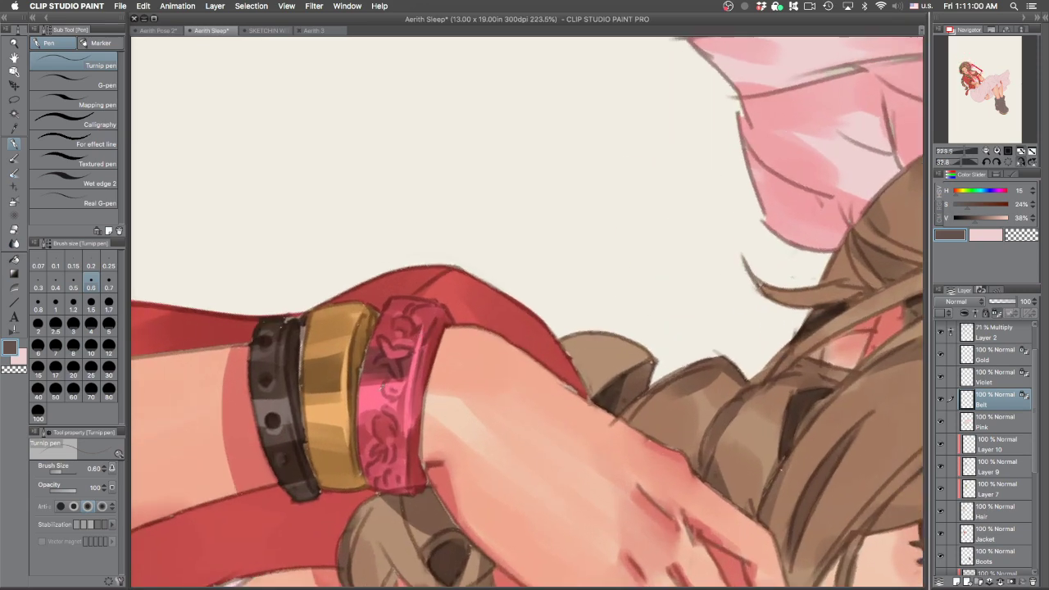
{"action": "left_click", "coordinate": [382, 386], "text": "alt"}
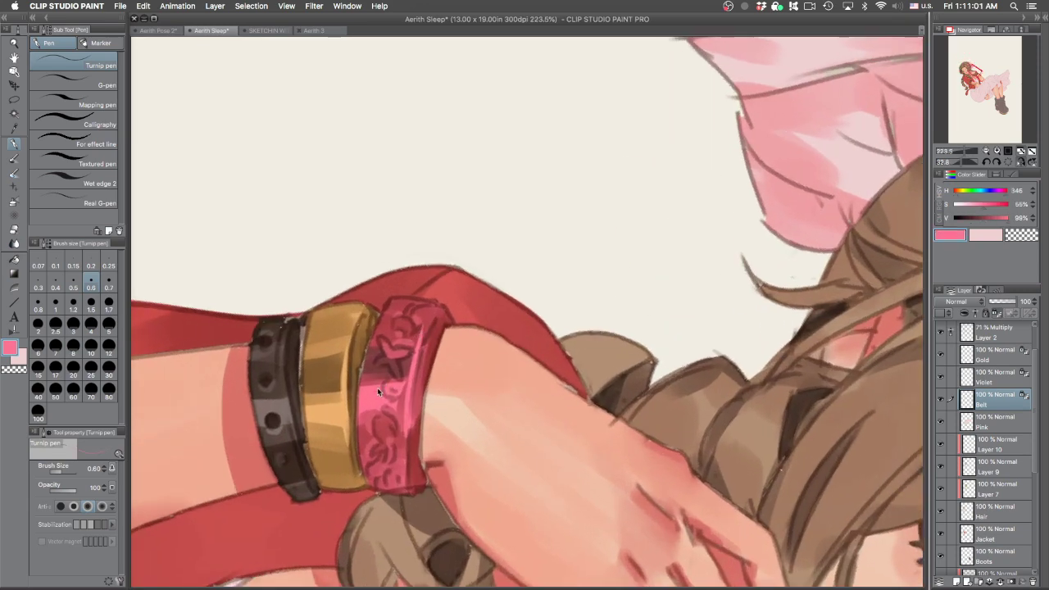
{"action": "left_click", "coordinate": [388, 364], "text": "shift+super"}
{"action": "key", "text": "super+z"}
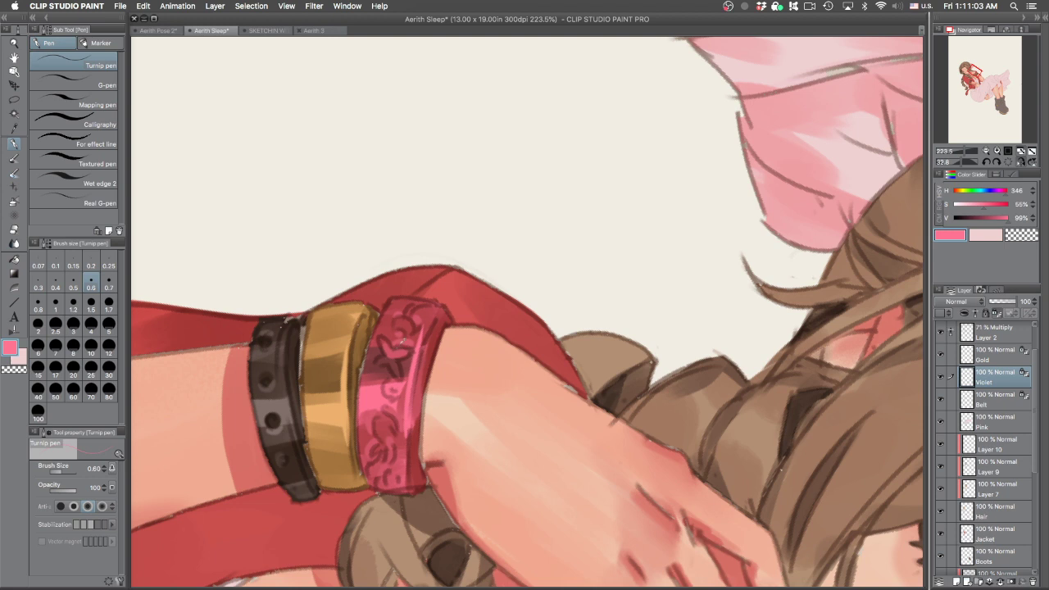
{"action": "left_click", "coordinate": [387, 368], "text": "alt"}
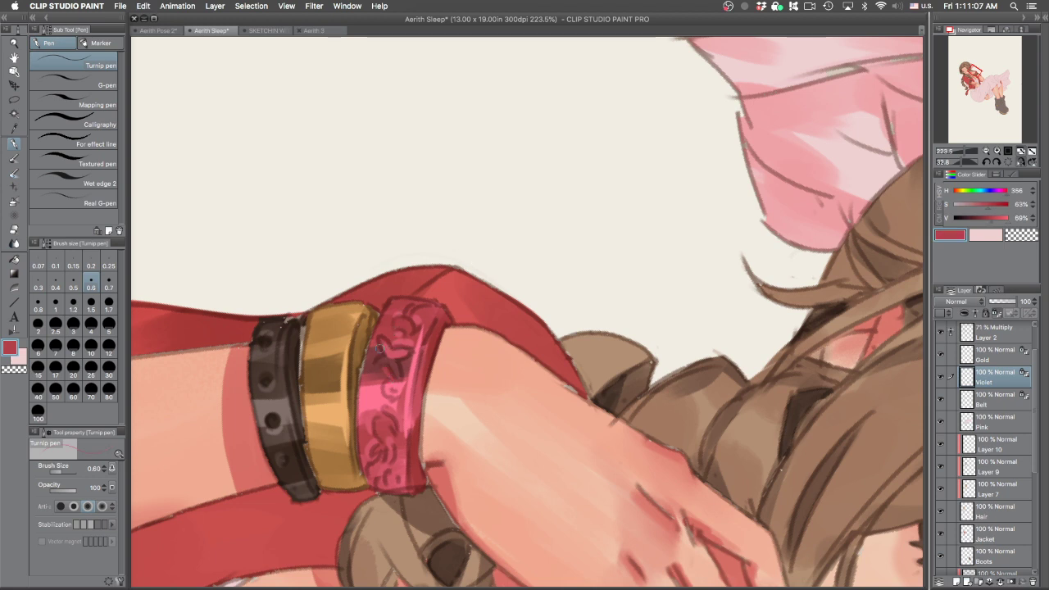
Unlock the Belt layer's transparent pixels and fill the black wristband's edge beside the gold bracelet with sampled dark brown
{"action": "left_click", "coordinate": [299, 345], "text": "alt"}
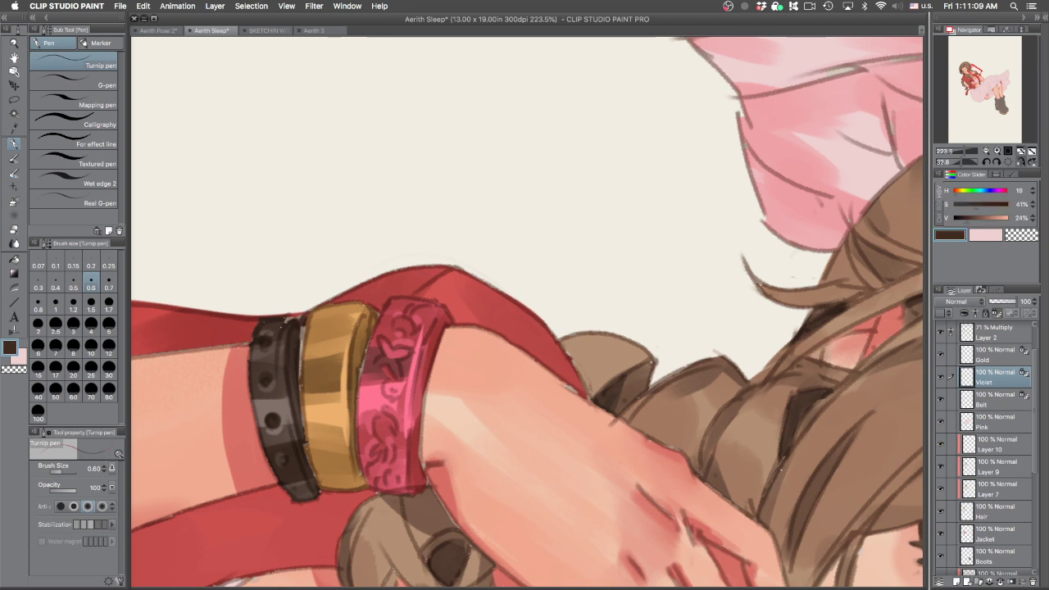
{"action": "left_click", "coordinate": [296, 337], "text": "shift+super"}
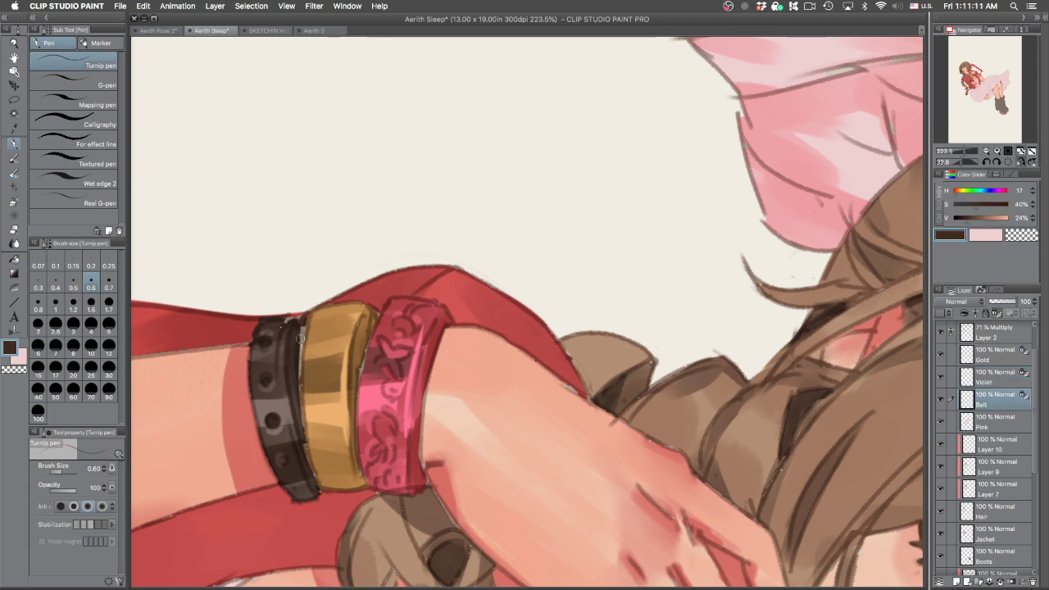
{"action": "left_click", "coordinate": [997, 314]}
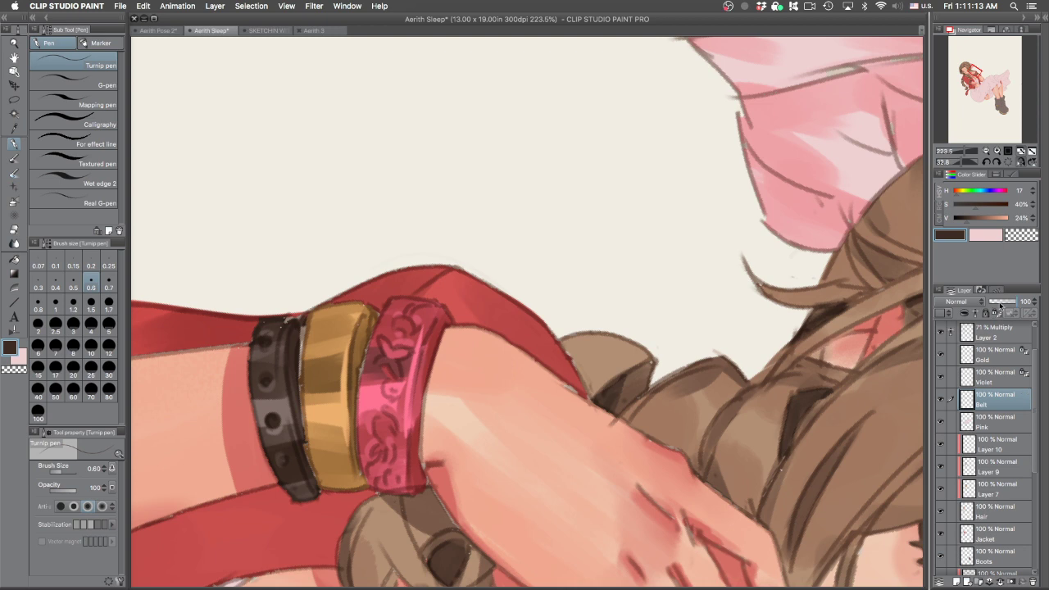
{"action": "left_click_drag", "start_coordinate": [304, 323], "coordinate": [300, 415]}
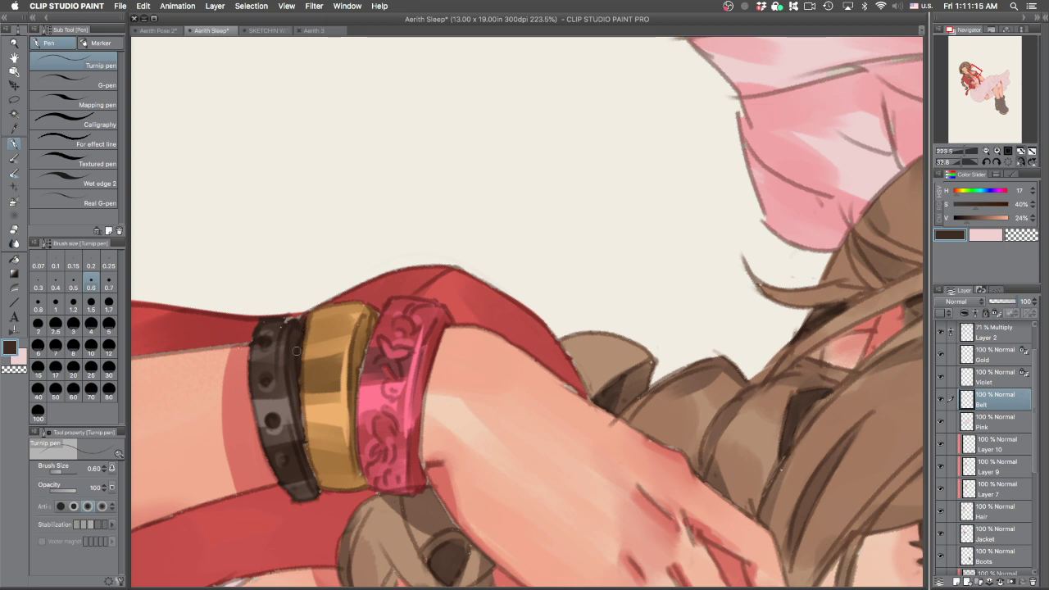
{"action": "left_click_drag", "start_coordinate": [294, 320], "coordinate": [282, 317]}
Try a dark stroke along the wrist's edge below the pink bracelet, and undo it
{"action": "left_click_drag", "start_coordinate": [736, 332], "coordinate": [565, 357]}
{"action": "left_click_drag", "start_coordinate": [725, 266], "coordinate": [725, 373]}
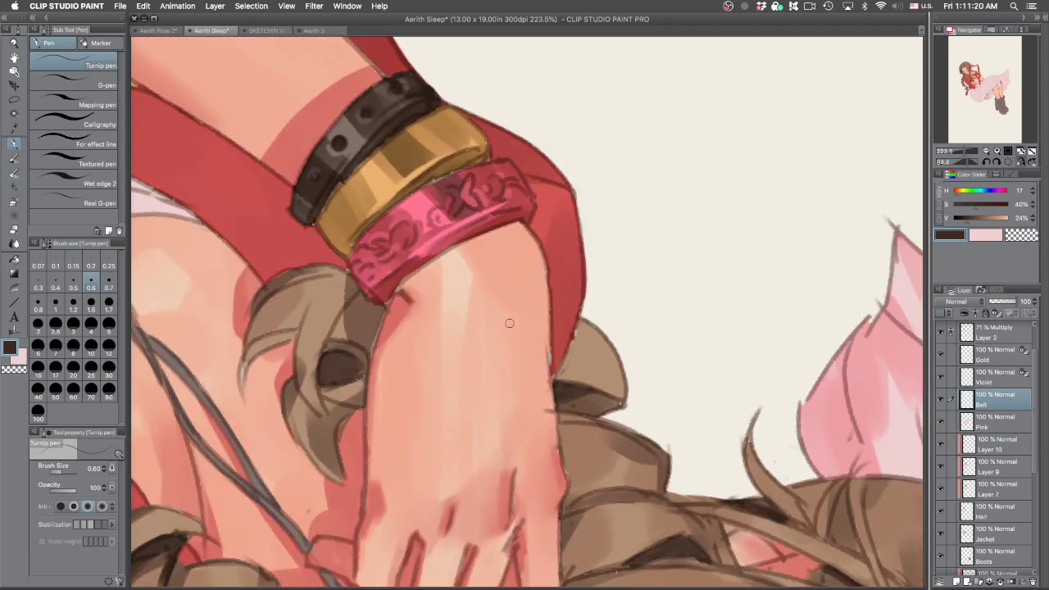
{"action": "left_click", "coordinate": [400, 303], "text": "shift+super"}
{"action": "mouse_move", "coordinate": [395, 294]}
{"action": "left_mouse_down"}
{"action": "mouse_move", "coordinate": [368, 356]}
{"action": "mouse_move", "coordinate": [375, 337]}
{"action": "left_mouse_up"}
{"action": "key", "text": "super+z"}
Make the Skin layer active and clean up the wrist's edge below the pink bracelet with a sampled skin tone
{"action": "left_click", "coordinate": [376, 335], "text": "shift+super"}
{"action": "left_click", "coordinate": [382, 344], "text": "ctrl+shift"}
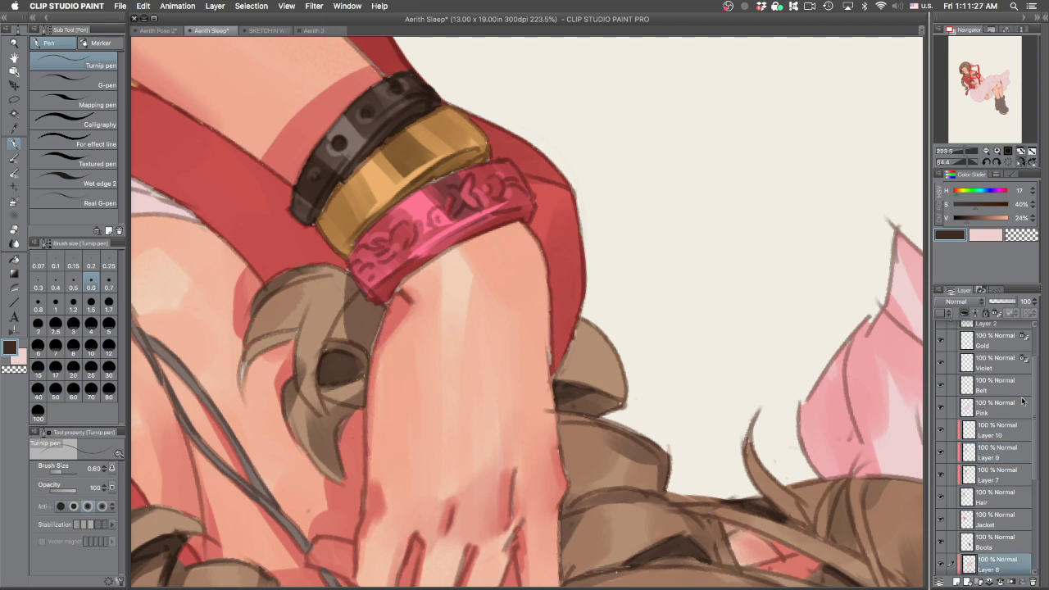
{"action": "scroll", "coordinate": [1016, 410], "scroll_direction": "down", "scroll_amount": 3}
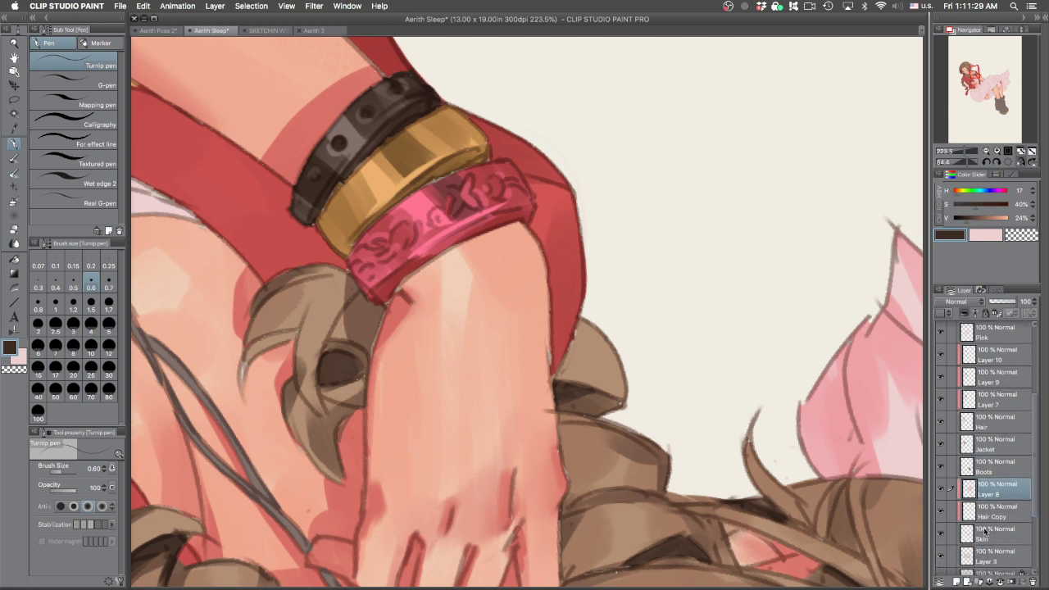
{"action": "left_click", "coordinate": [987, 531]}
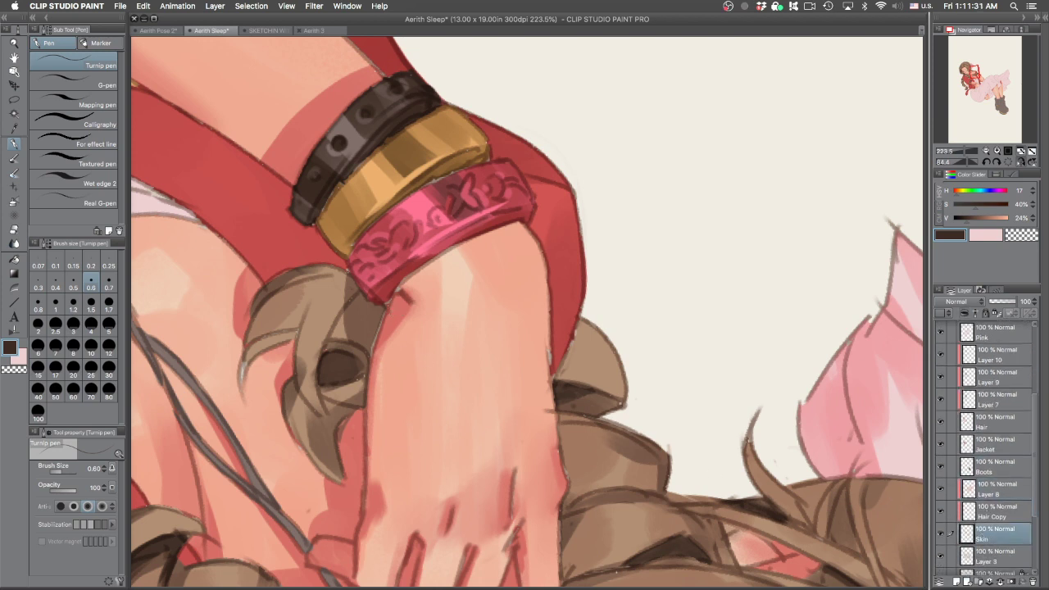
{"action": "left_click", "coordinate": [382, 345], "text": "ctrl+shift"}
{"action": "left_click_drag", "start_coordinate": [397, 292], "coordinate": [375, 358]}
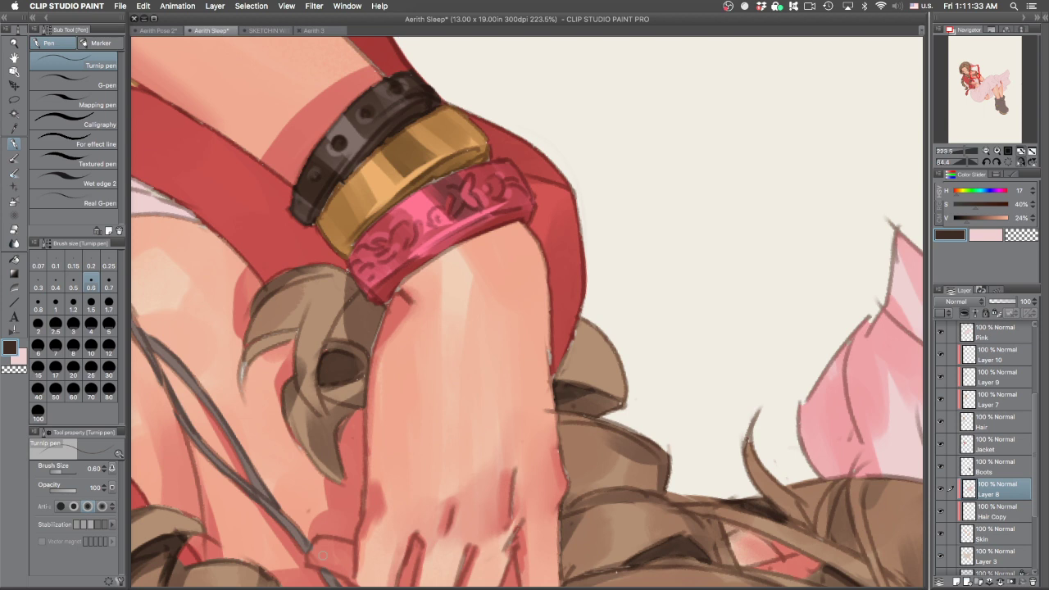
{"action": "left_click", "coordinate": [989, 531]}
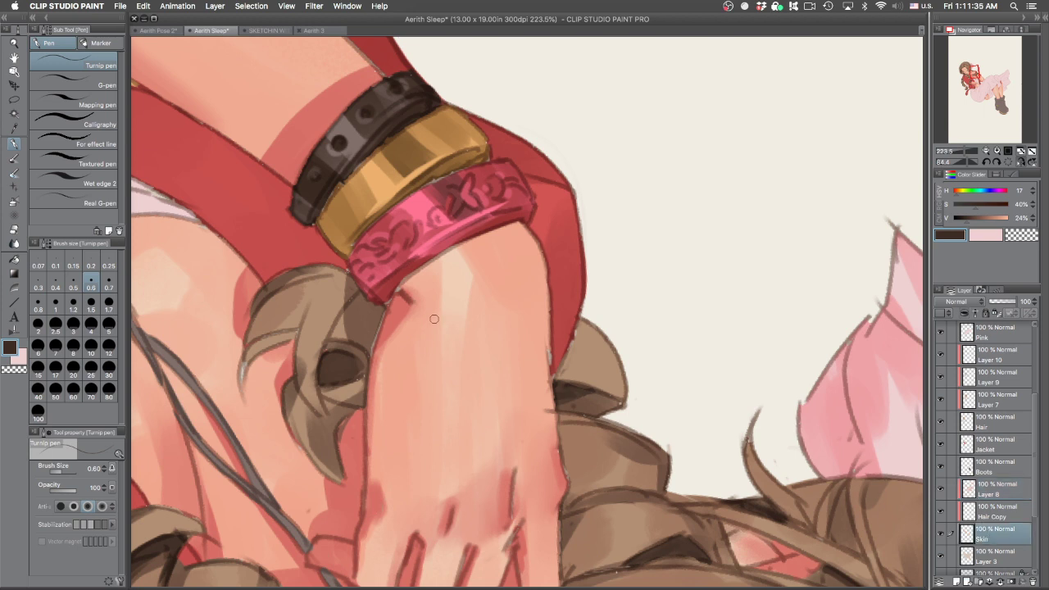
{"action": "left_click", "coordinate": [390, 348], "text": "alt"}
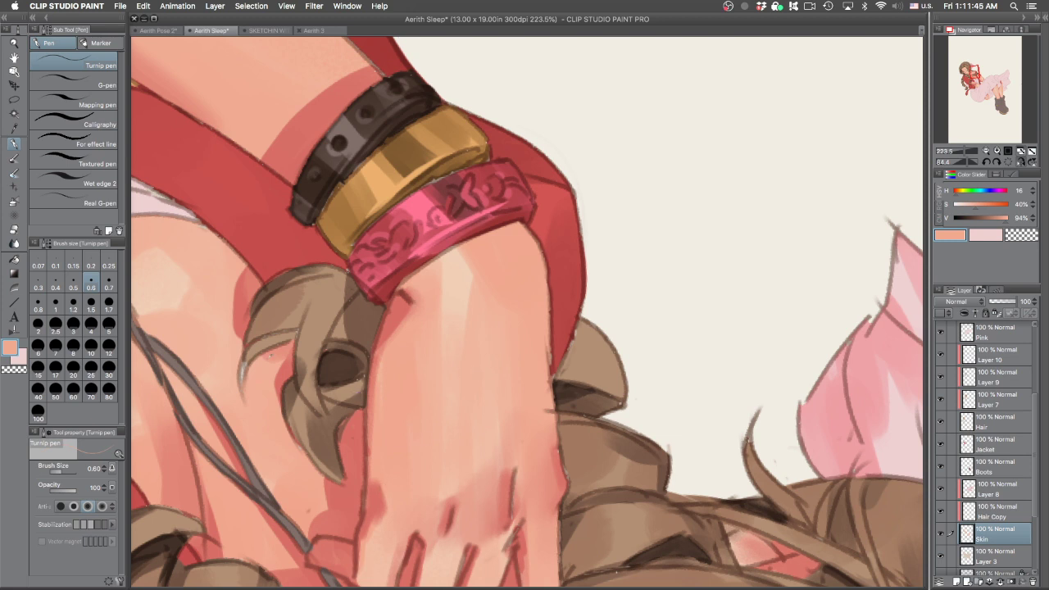
Touch up the curl beside the wrist on the Hair layer with a sampled hair brown
{"action": "left_click", "coordinate": [995, 422]}
{"action": "left_click", "coordinate": [260, 339], "text": "alt"}
{"action": "left_click_drag", "start_coordinate": [245, 358], "coordinate": [244, 403]}
Retouch the gold bracelet's edge beside the pink one on the Gold layer with sampled dark gold, and enlarge the Turnip pen to 3.78
{"action": "left_click_drag", "start_coordinate": [606, 298], "coordinate": [400, 288]}
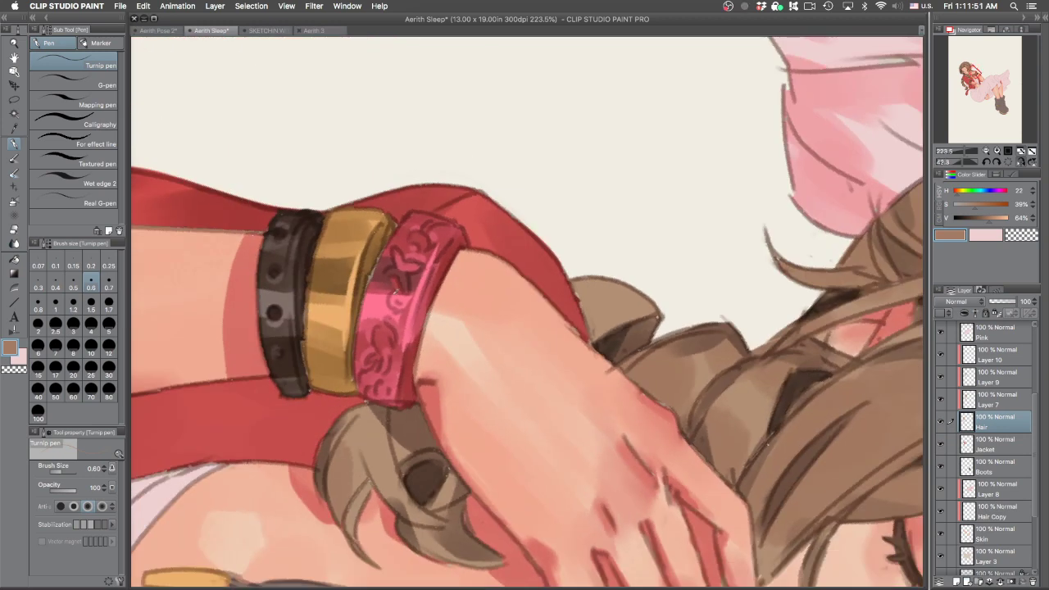
{"action": "left_click", "coordinate": [380, 291], "text": "ctrl+shift"}
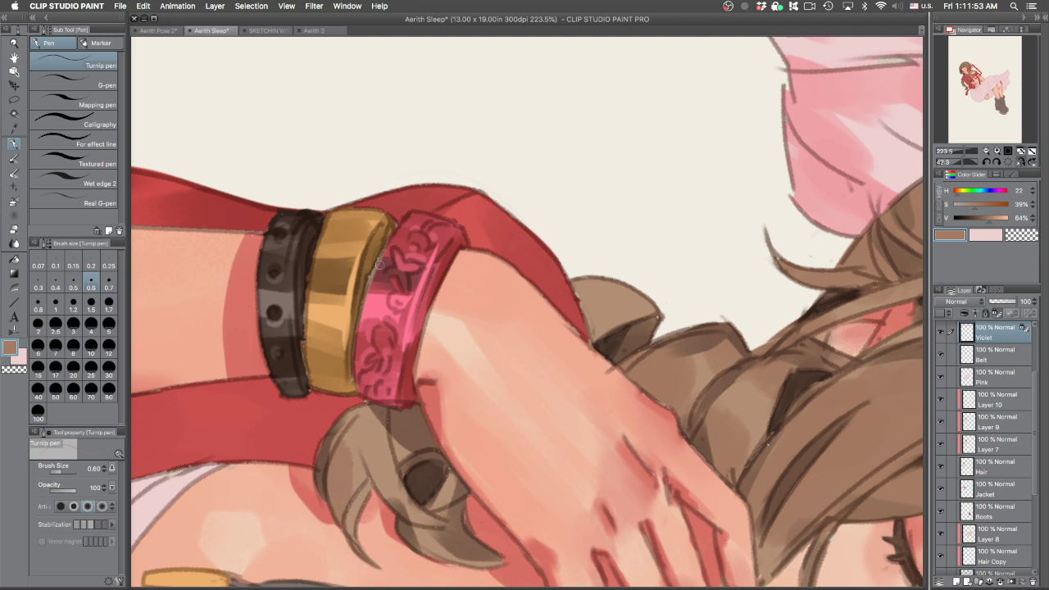
{"action": "left_click", "coordinate": [376, 259], "text": "alt"}
{"action": "left_click", "coordinate": [374, 257], "text": "alt"}
{"action": "left_click", "coordinate": [367, 280], "text": "ctrl+shift"}
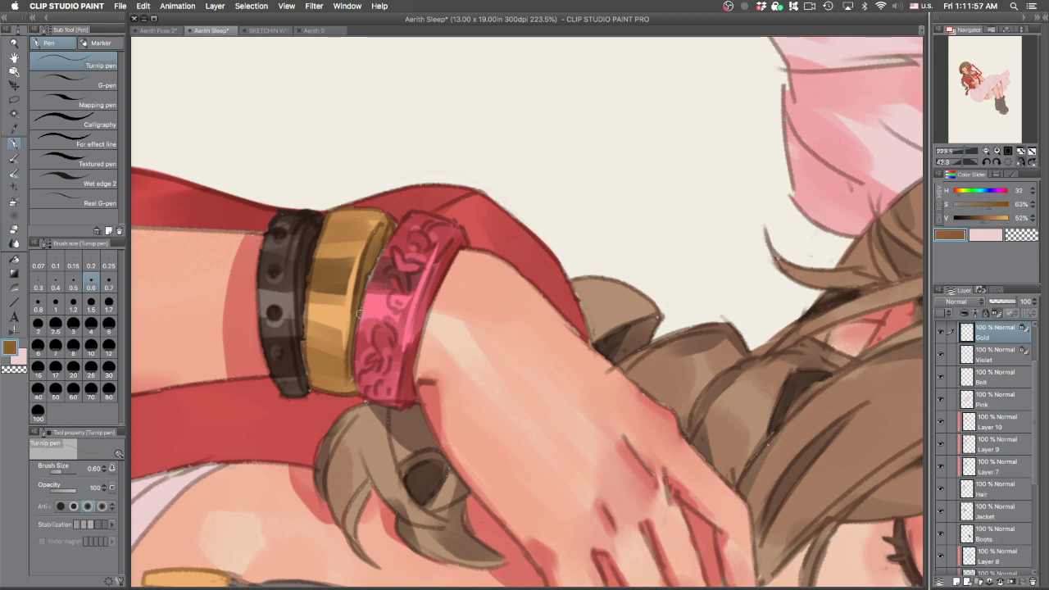
{"action": "key", "text": "bracketright"}
{"action": "scroll", "coordinate": [703, 414], "scroll_direction": "down", "scroll_amount": 5}
{"action": "key", "text": "bracketright"}
{"action": "left_click_drag", "start_coordinate": [729, 432], "coordinate": [593, 236]}
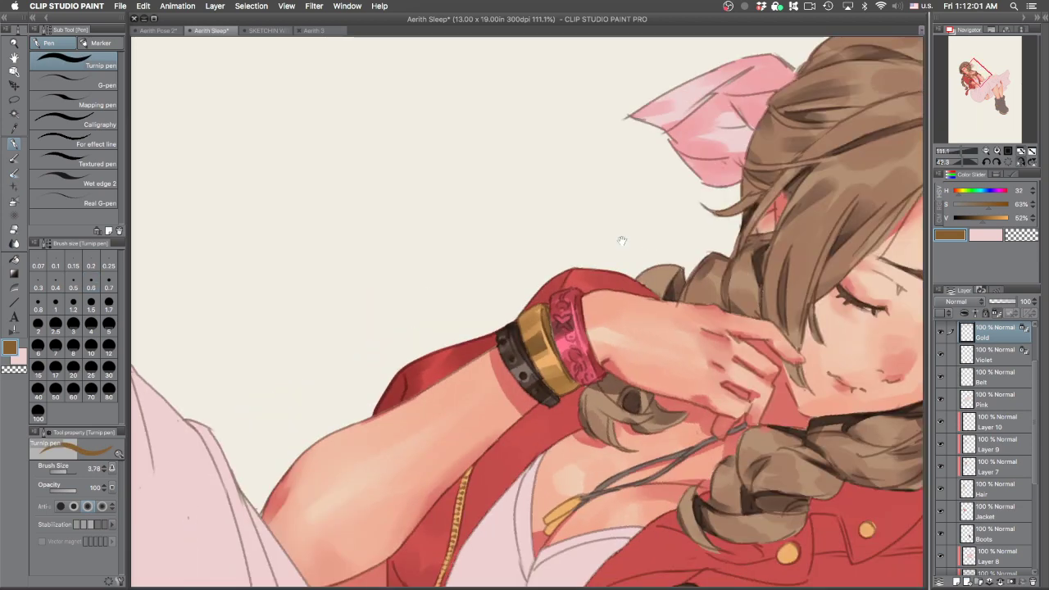
Make the Skin layer active and touch up the lowered hand's wrist edge along the dress with a sampled reddish skin tone, Mapping pen at 1.2
{"action": "scroll", "coordinate": [684, 355], "scroll_direction": "down", "scroll_amount": 7}
{"action": "left_click_drag", "start_coordinate": [683, 354], "coordinate": [519, 236]}
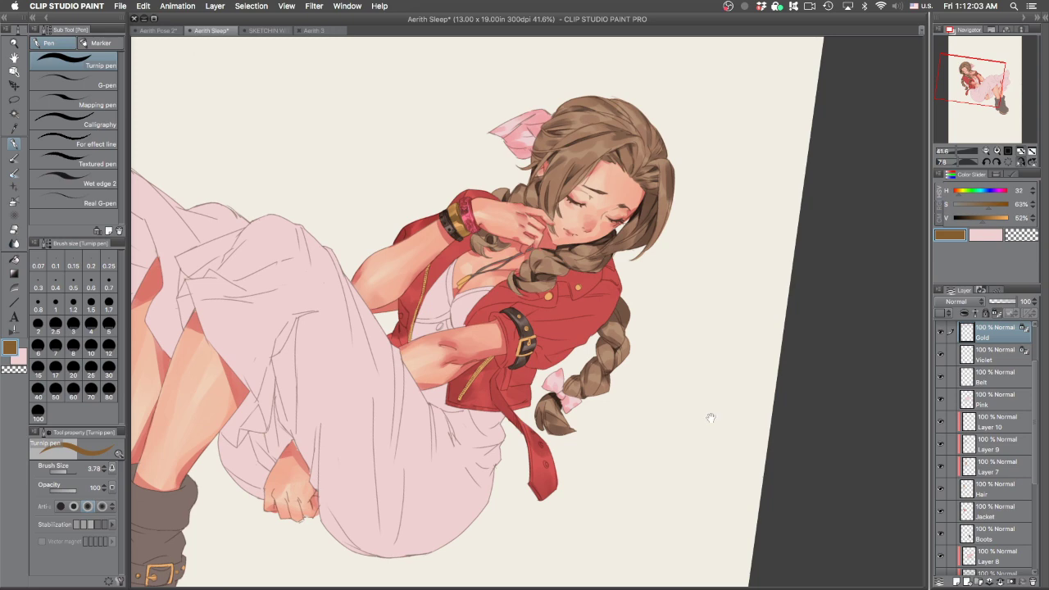
{"action": "left_click_drag", "start_coordinate": [759, 287], "coordinate": [637, 178]}
{"action": "left_click_drag", "start_coordinate": [697, 459], "coordinate": [693, 203]}
{"action": "left_click_drag", "start_coordinate": [676, 168], "coordinate": [461, 139]}
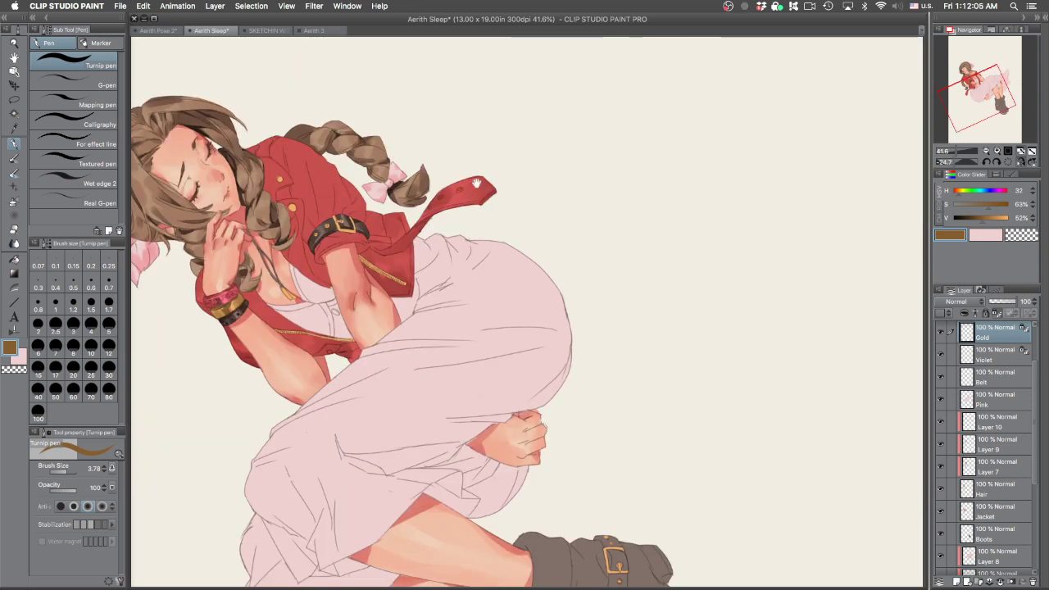
{"action": "left_click_drag", "start_coordinate": [386, 457], "coordinate": [820, 406]}
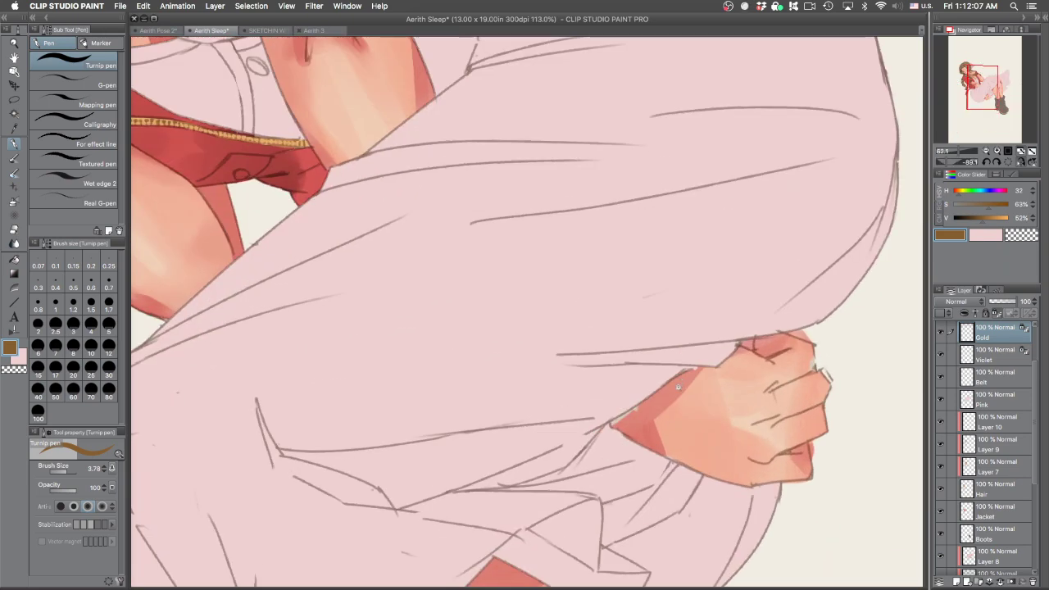
{"action": "left_click", "coordinate": [632, 424], "text": "shift+super"}
{"action": "key", "text": "period"}
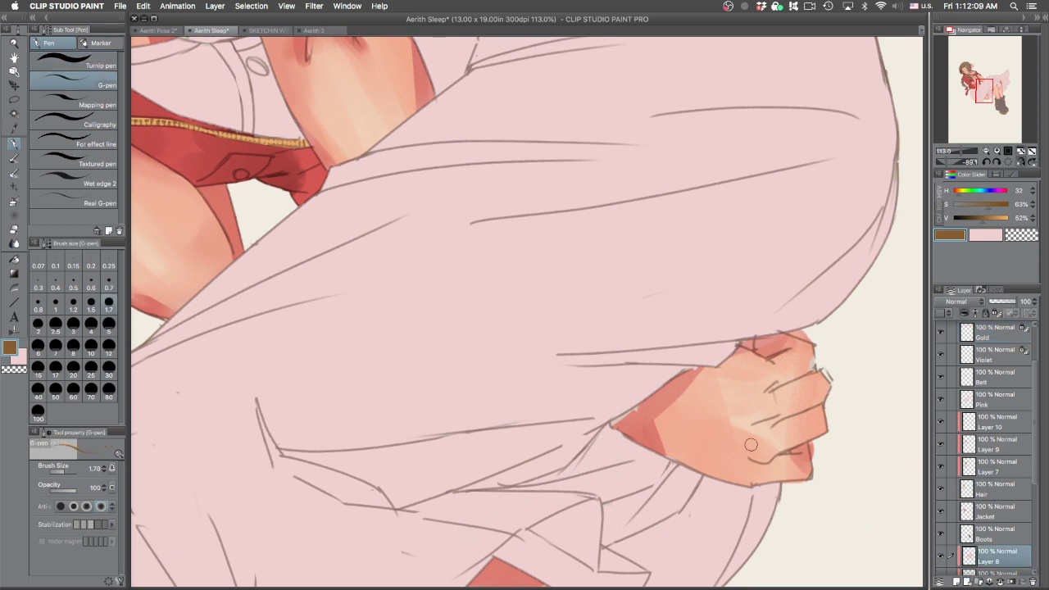
{"action": "left_click_drag", "start_coordinate": [1033, 407], "coordinate": [1029, 435]}
{"action": "scroll", "coordinate": [1017, 454], "scroll_direction": "down", "scroll_amount": 1}
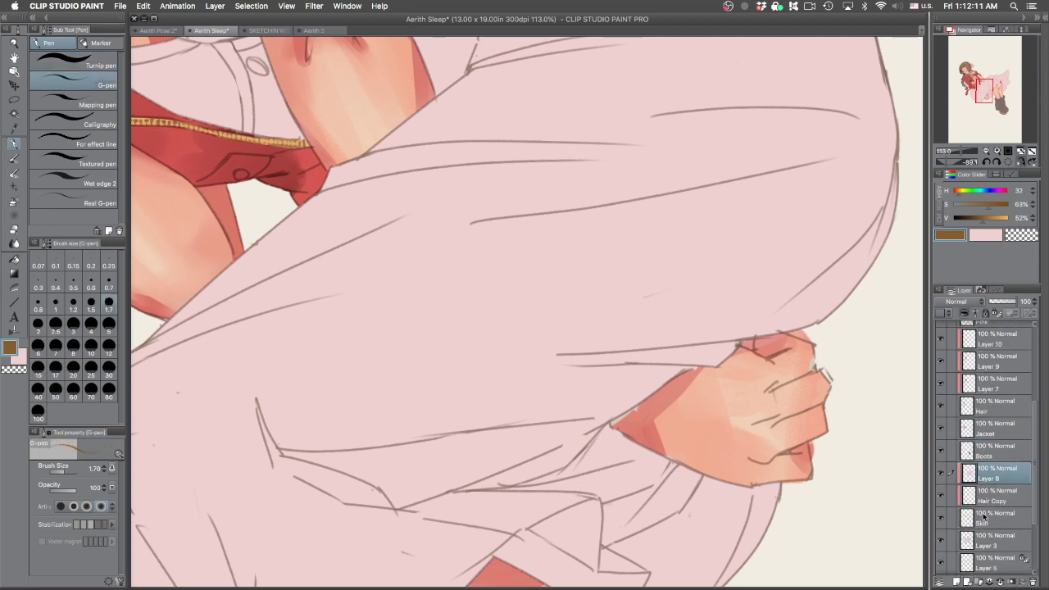
{"action": "left_click", "coordinate": [995, 518]}
{"action": "left_click", "coordinate": [74, 101]}
{"action": "left_click", "coordinate": [635, 419], "text": "alt"}
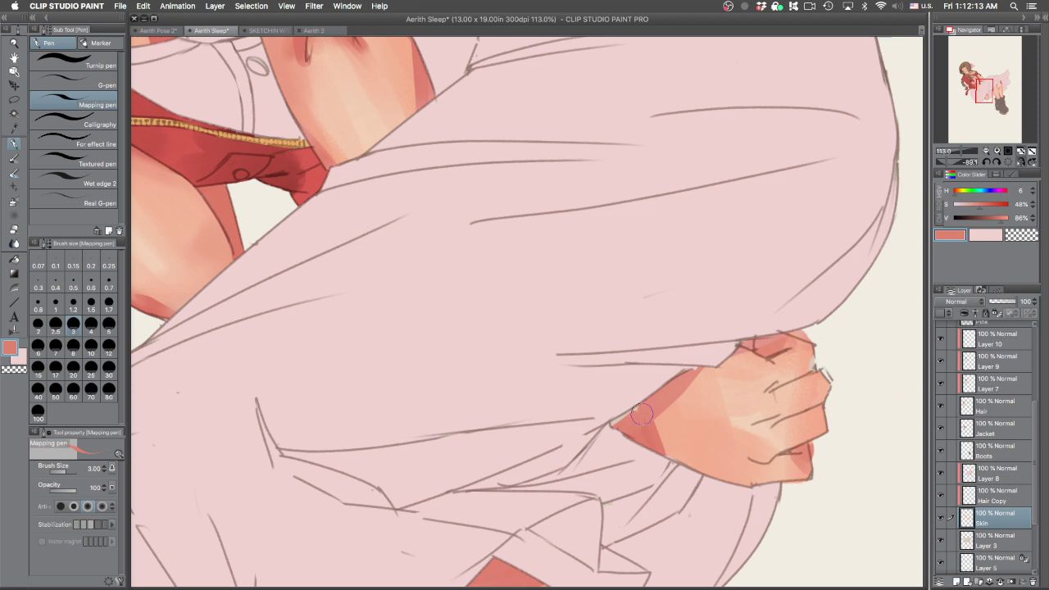
{"action": "left_click", "coordinate": [73, 303]}
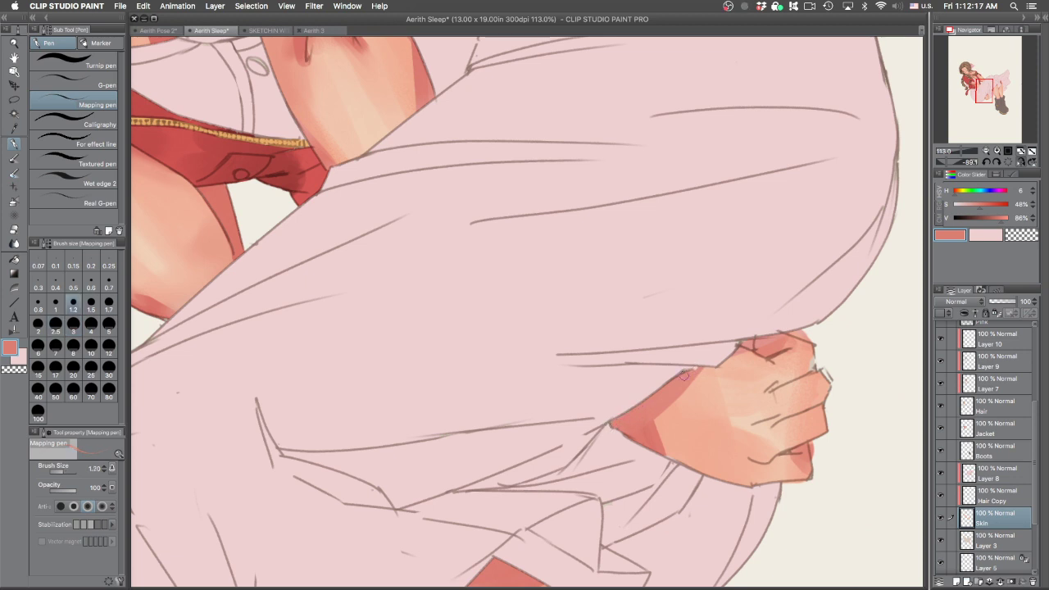
{"action": "left_click_drag", "start_coordinate": [703, 360], "coordinate": [610, 393]}
{"action": "left_click_drag", "start_coordinate": [754, 293], "coordinate": [598, 559]}
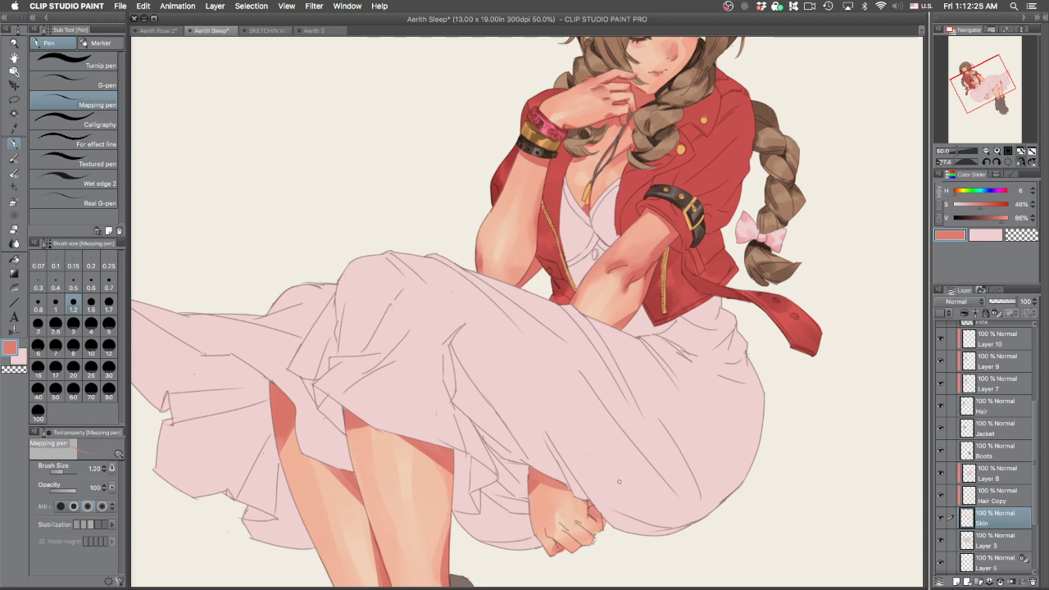
{"action": "left_click", "coordinate": [982, 451]}
{"action": "mouse_move", "coordinate": [279, 197]}
{"action": "left_mouse_down"}
{"action": "mouse_move", "coordinate": [314, 174]}
{"action": "mouse_move", "coordinate": [303, 251]}
{"action": "left_mouse_up"}
{"action": "key", "text": "super+z"}
{"action": "key", "text": "super+z"}
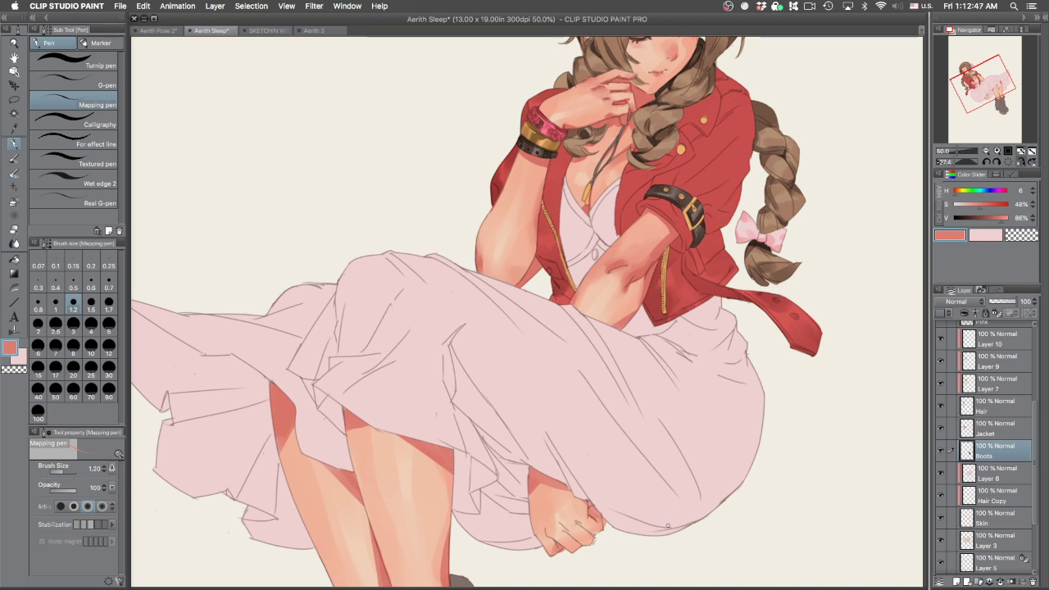
Reset the canvas view's rotation and mirror it horizontally
{"action": "left_click", "coordinate": [1008, 162]}
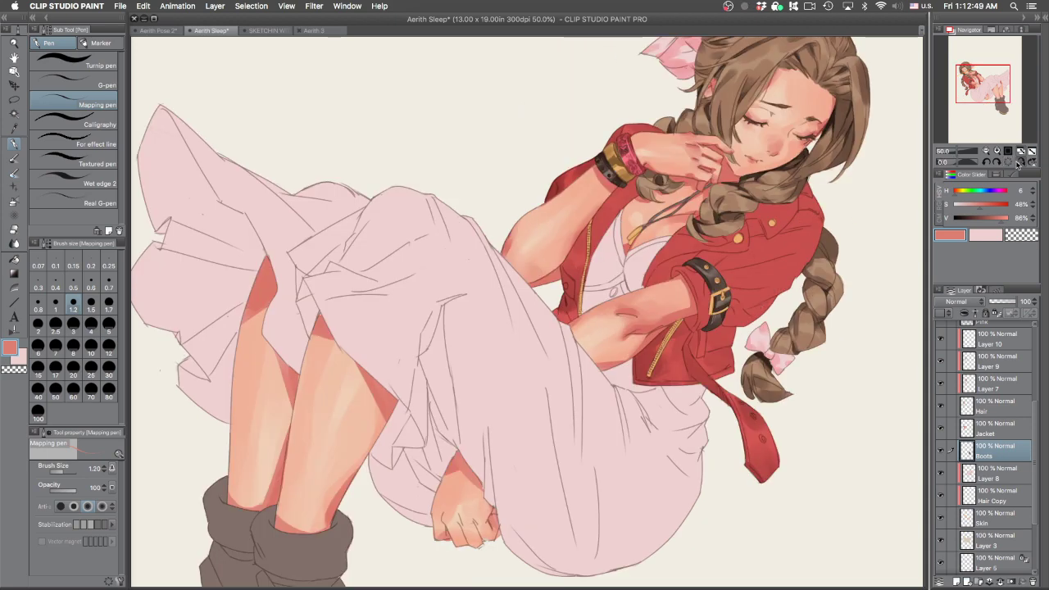
{"action": "left_click", "coordinate": [1021, 161]}
{"action": "key", "text": "p"}
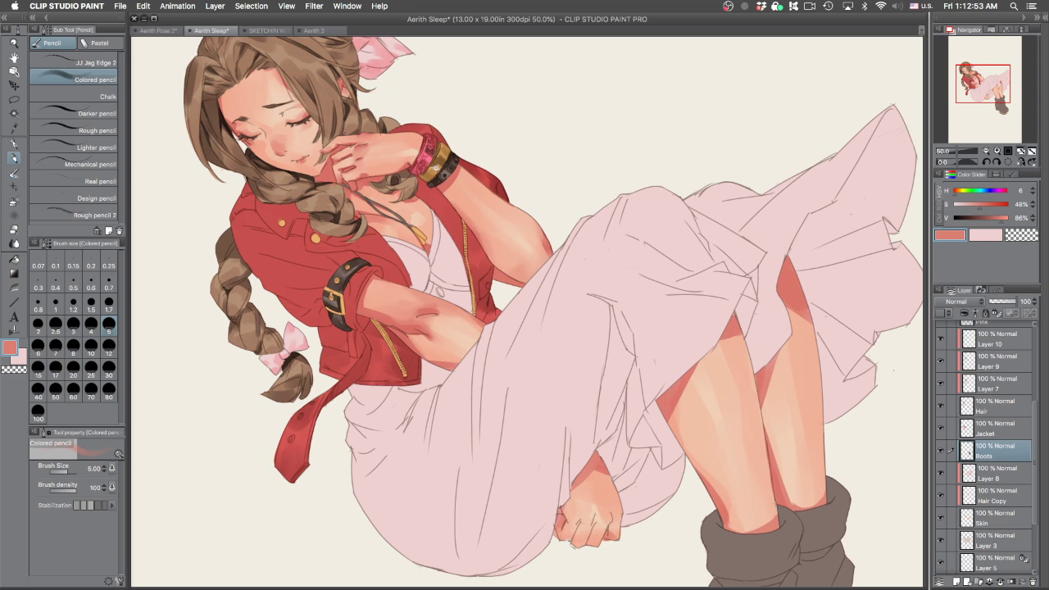
{"action": "scroll", "coordinate": [467, 174], "scroll_direction": "up", "scroll_amount": 5}
{"action": "key", "text": "p"}
{"action": "left_click", "coordinate": [464, 99], "text": "alt"}
{"action": "key", "text": "period"}
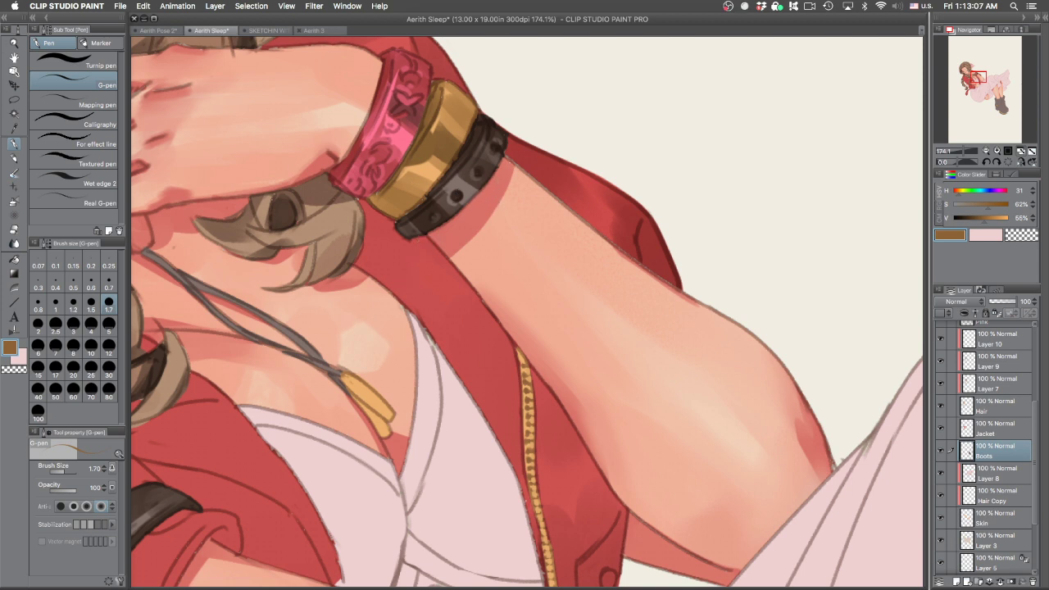
{"action": "scroll", "coordinate": [828, 344], "scroll_direction": "down", "scroll_amount": 2}
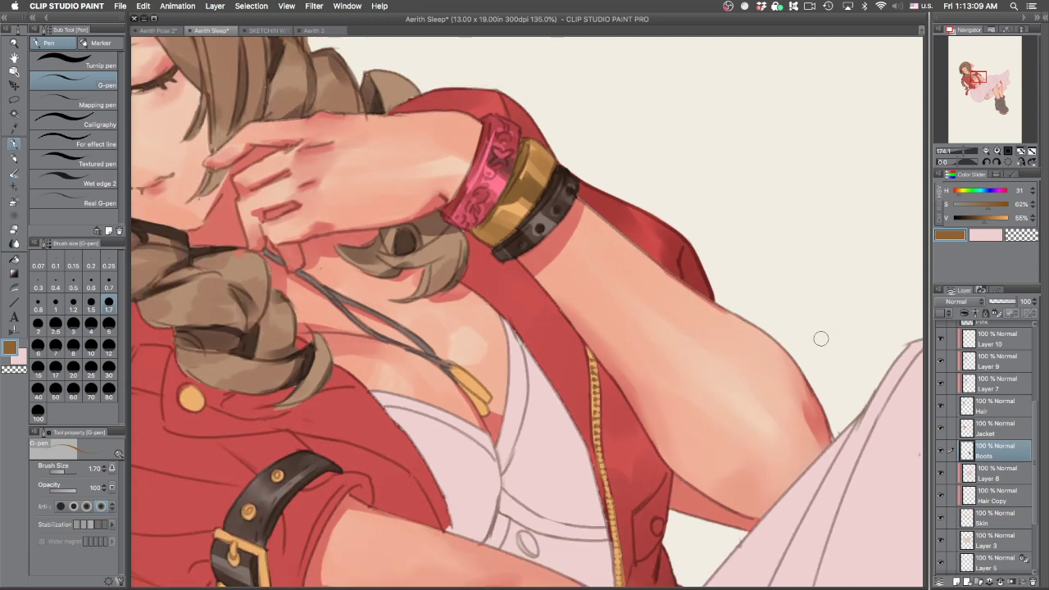
{"action": "left_click_drag", "start_coordinate": [663, 339], "coordinate": [662, 145]}
{"action": "scroll", "coordinate": [680, 106], "scroll_direction": "down", "scroll_amount": 4}
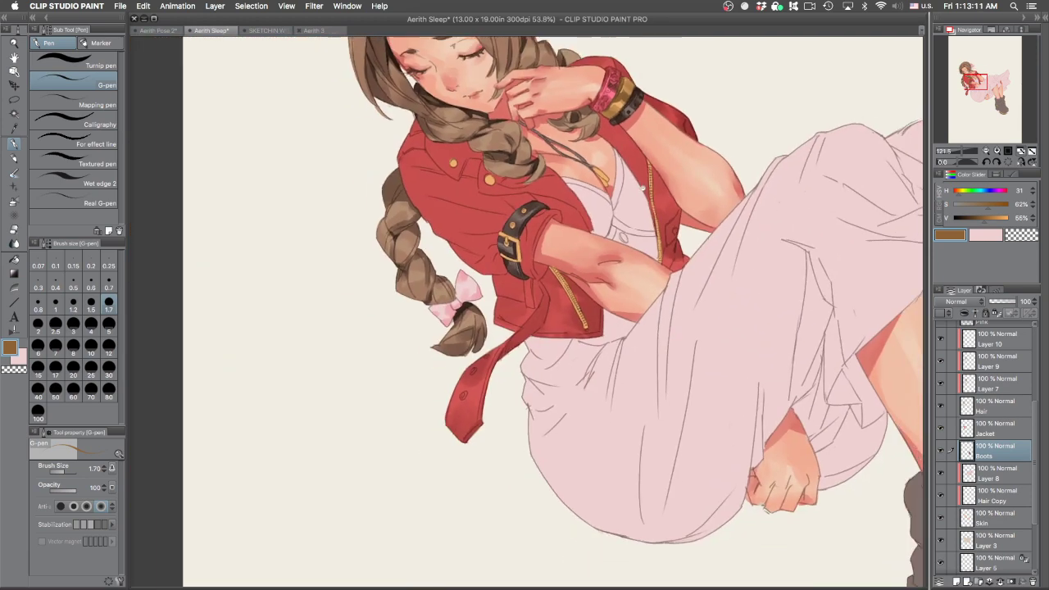
Make the Pink layer active and clean up the dress edge against the jacket front above the forearm, using the Mapping pen with transparent colour
{"action": "scroll", "coordinate": [679, 153], "scroll_direction": "up", "scroll_amount": 4}
{"action": "left_click", "coordinate": [500, 244], "text": "alt"}
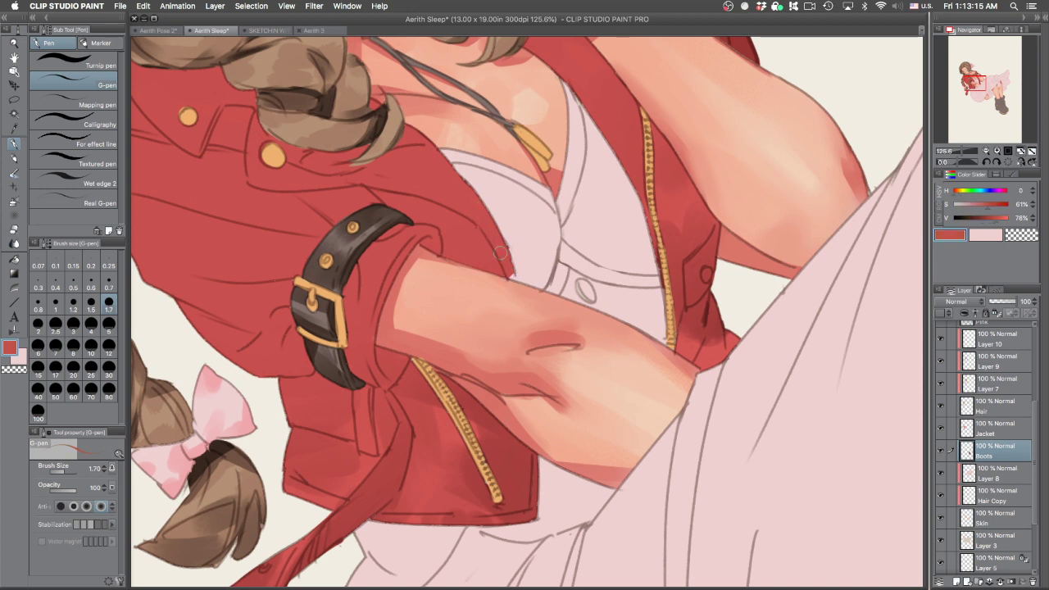
{"action": "key", "text": "period"}
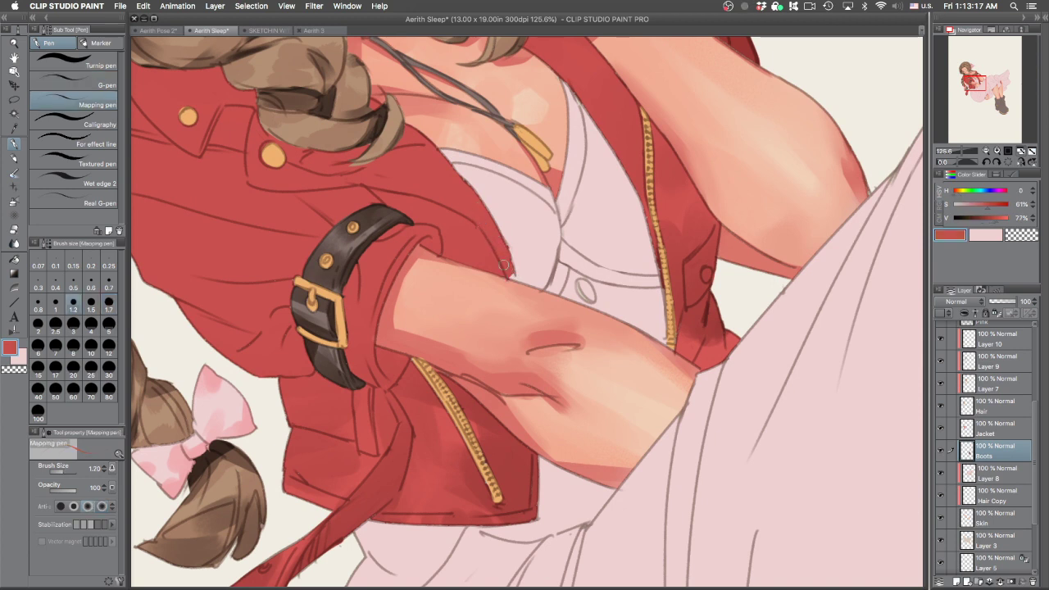
{"action": "left_click", "coordinate": [940, 473]}
{"action": "left_click", "coordinate": [940, 472]}
{"action": "left_click", "coordinate": [994, 323]}
{"action": "key", "text": "c"}
{"action": "left_click_drag", "start_coordinate": [510, 268], "coordinate": [514, 286]}
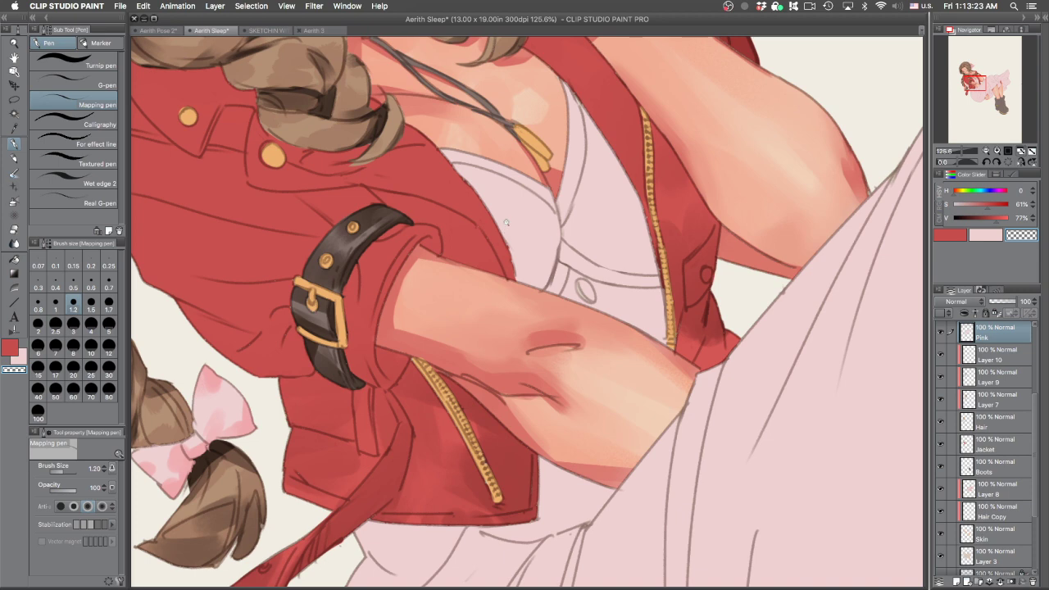
Try sampled dark brown strokes along the hair's shadow edge beside the cheek, and undo them
{"action": "scroll", "coordinate": [498, 257], "scroll_direction": "down", "scroll_amount": 5}
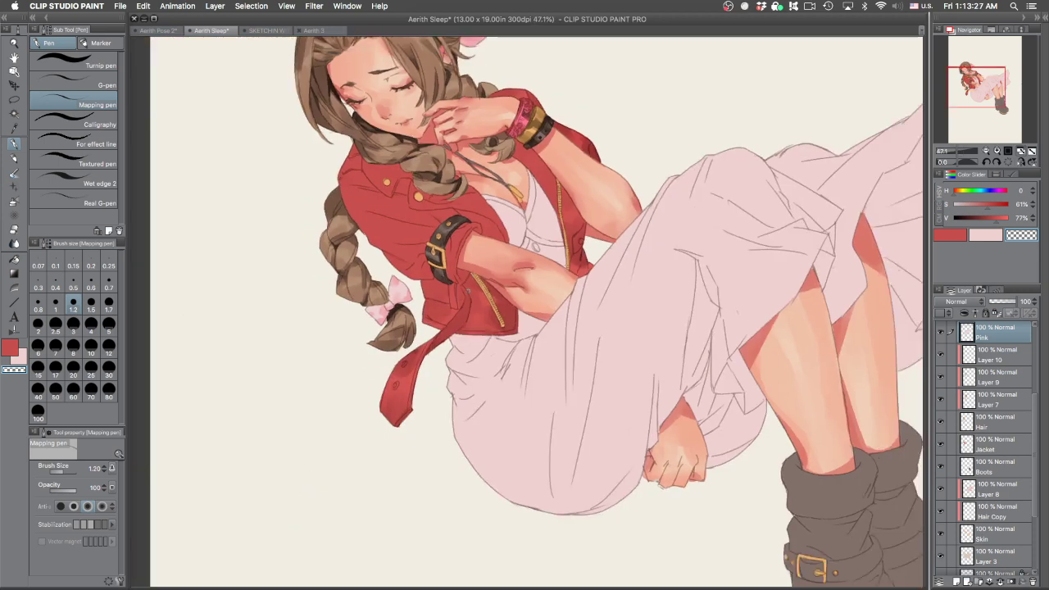
{"action": "left_click_drag", "start_coordinate": [573, 252], "coordinate": [553, 382]}
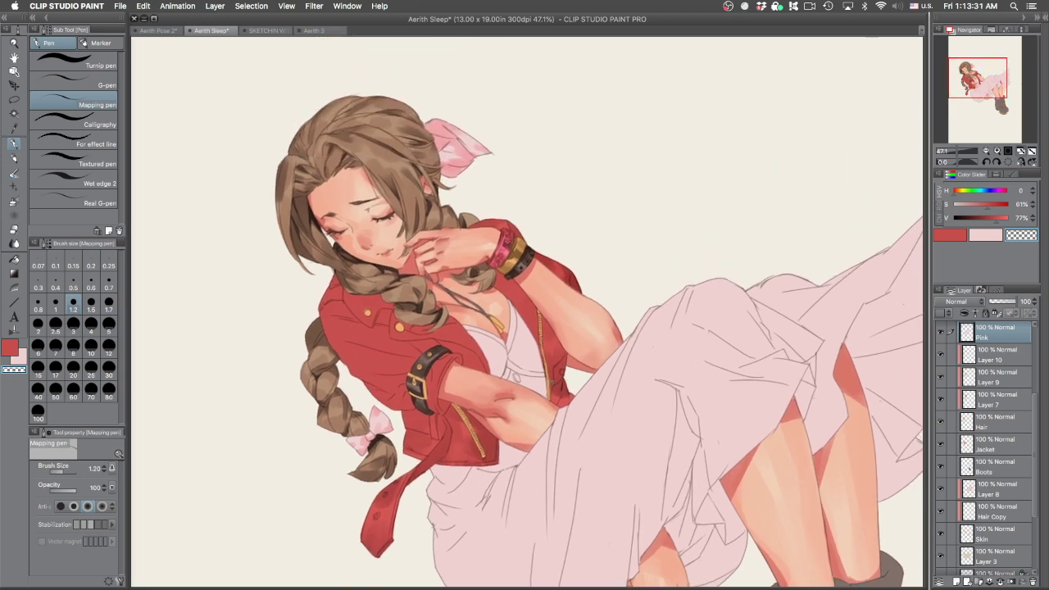
{"action": "left_click_drag", "start_coordinate": [733, 189], "coordinate": [557, 525]}
{"action": "left_click_drag", "start_coordinate": [636, 166], "coordinate": [679, 147]}
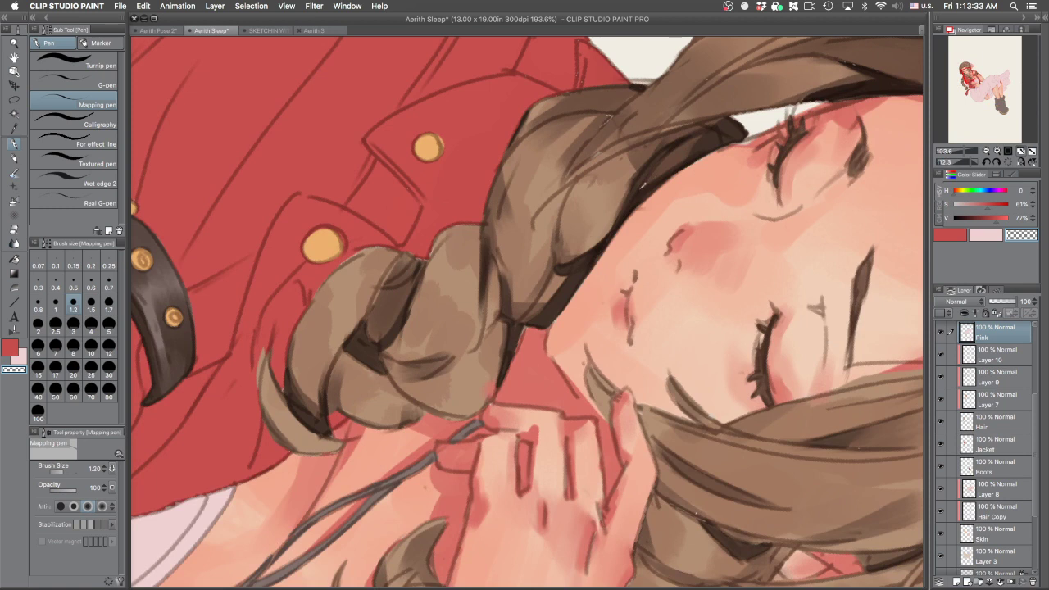
{"action": "left_click", "coordinate": [649, 181], "text": "alt"}
{"action": "left_click_drag", "start_coordinate": [644, 187], "coordinate": [716, 131]}
{"action": "key", "text": "super+z"}
{"action": "left_click_drag", "start_coordinate": [637, 190], "coordinate": [718, 128]}
{"action": "key", "text": "super+z"}
Make Layer 10 active and retouch the hair's shadow edge beside the cheek and jaw with sampled dark browns
{"action": "key", "text": "alt+bracketleft"}
{"action": "mouse_move", "coordinate": [649, 184]}
{"action": "left_mouse_down"}
{"action": "mouse_move", "coordinate": [706, 137]}
{"action": "mouse_move", "coordinate": [638, 191]}
{"action": "left_mouse_up"}
{"action": "key", "text": "super+z"}
{"action": "mouse_move", "coordinate": [706, 138]}
{"action": "left_mouse_down"}
{"action": "mouse_move", "coordinate": [652, 174]}
{"action": "mouse_move", "coordinate": [639, 197]}
{"action": "mouse_move", "coordinate": [703, 143]}
{"action": "mouse_move", "coordinate": [654, 177]}
{"action": "left_mouse_up"}
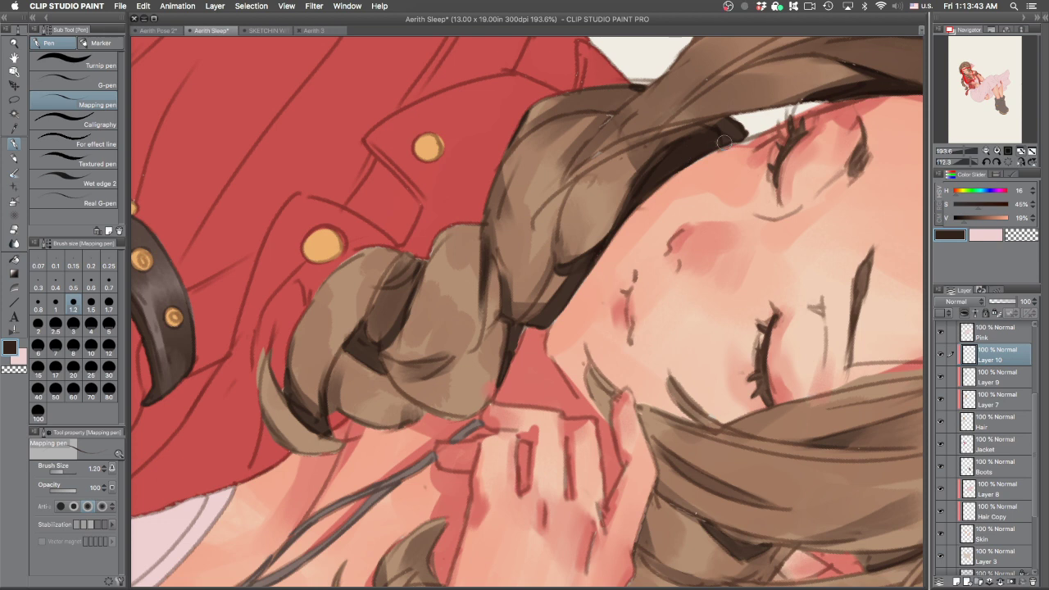
{"action": "left_click", "coordinate": [620, 102], "text": "alt"}
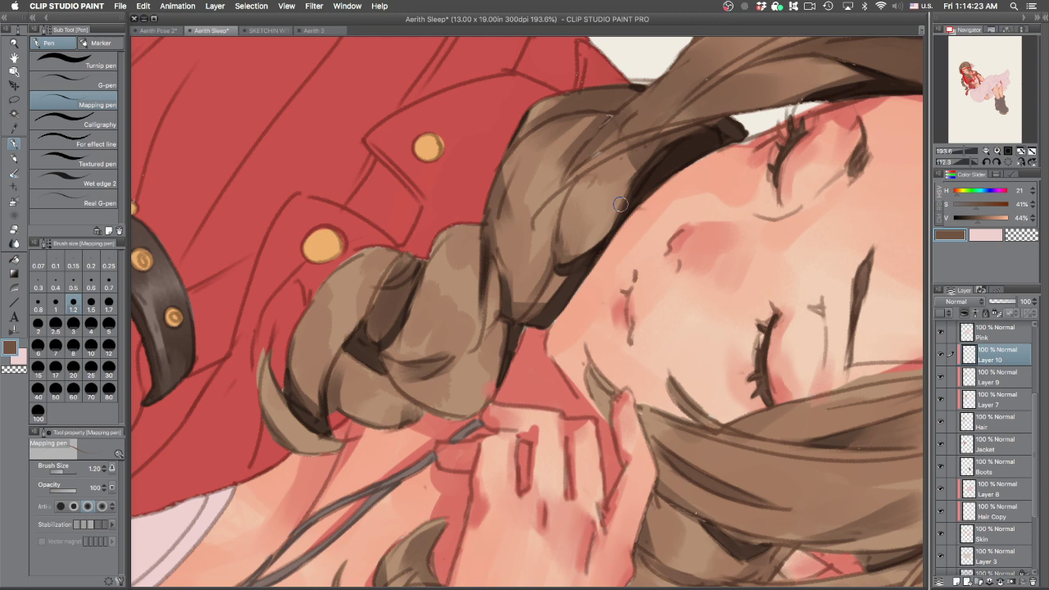
{"action": "left_click", "coordinate": [556, 258], "text": "alt"}
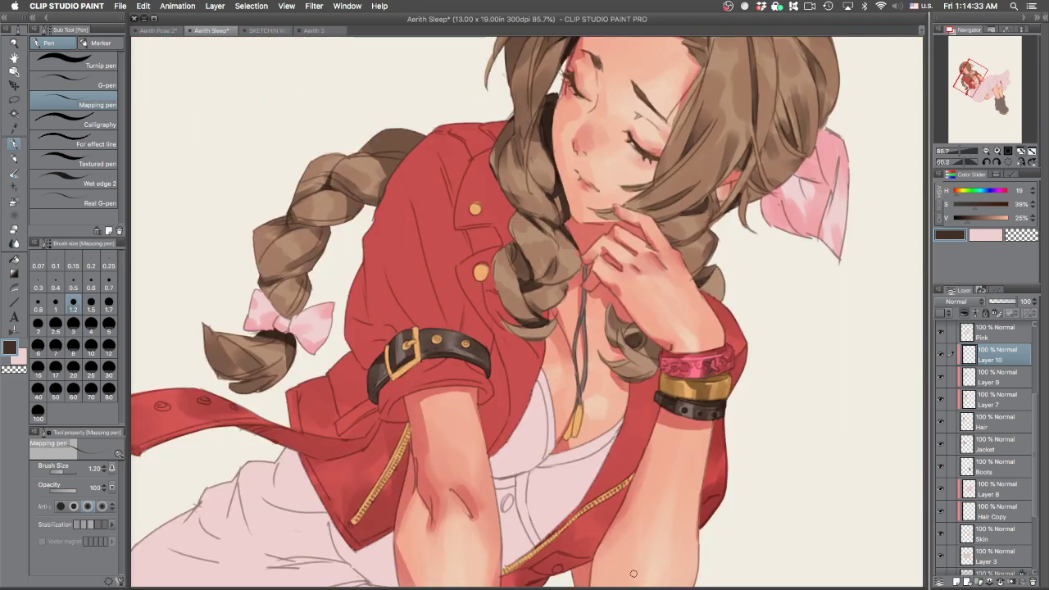
Try a dark brown stroke on the front braid below the chin, and undo the latest strokes
{"action": "scroll", "coordinate": [556, 227], "scroll_direction": "up", "scroll_amount": 3}
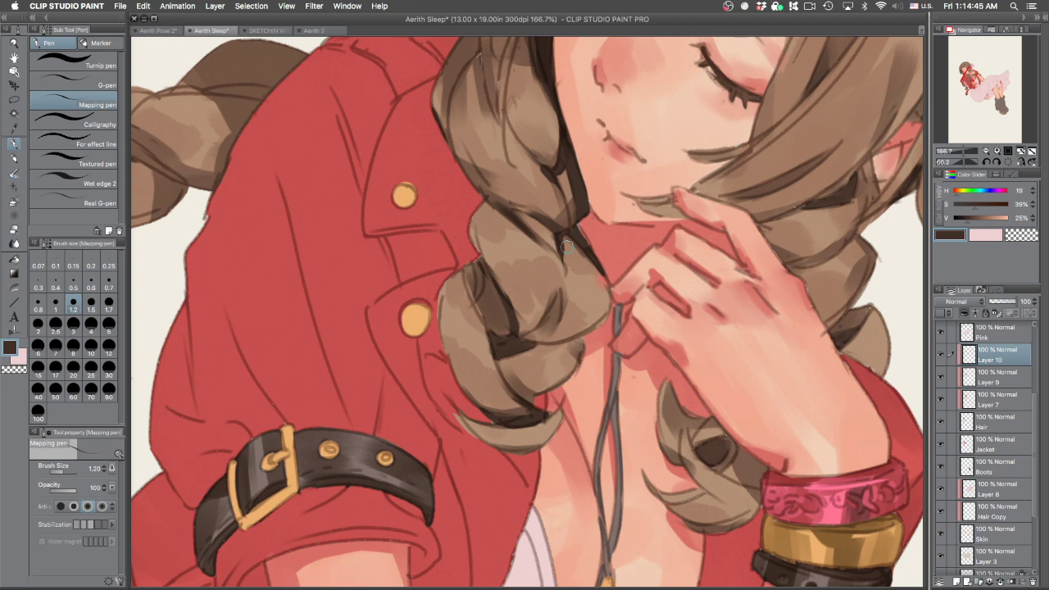
{"action": "mouse_move", "coordinate": [571, 342]}
{"action": "left_mouse_down"}
{"action": "mouse_move", "coordinate": [600, 313]}
{"action": "mouse_move", "coordinate": [577, 342]}
{"action": "mouse_move", "coordinate": [595, 326]}
{"action": "mouse_move", "coordinate": [544, 343]}
{"action": "mouse_move", "coordinate": [610, 329]}
{"action": "mouse_move", "coordinate": [583, 324]}
{"action": "mouse_move", "coordinate": [582, 312]}
{"action": "mouse_move", "coordinate": [563, 320]}
{"action": "mouse_move", "coordinate": [583, 307]}
{"action": "mouse_move", "coordinate": [560, 320]}
{"action": "mouse_move", "coordinate": [586, 302]}
{"action": "mouse_move", "coordinate": [535, 333]}
{"action": "mouse_move", "coordinate": [583, 305]}
{"action": "mouse_move", "coordinate": [559, 332]}
{"action": "mouse_move", "coordinate": [583, 305]}
{"action": "mouse_move", "coordinate": [564, 329]}
{"action": "left_mouse_up"}
{"action": "key", "text": "super+z"}
{"action": "key", "text": "super+z"}
{"action": "key", "text": "super+z"}
{"action": "left_click_drag", "start_coordinate": [621, 278], "coordinate": [553, 280]}
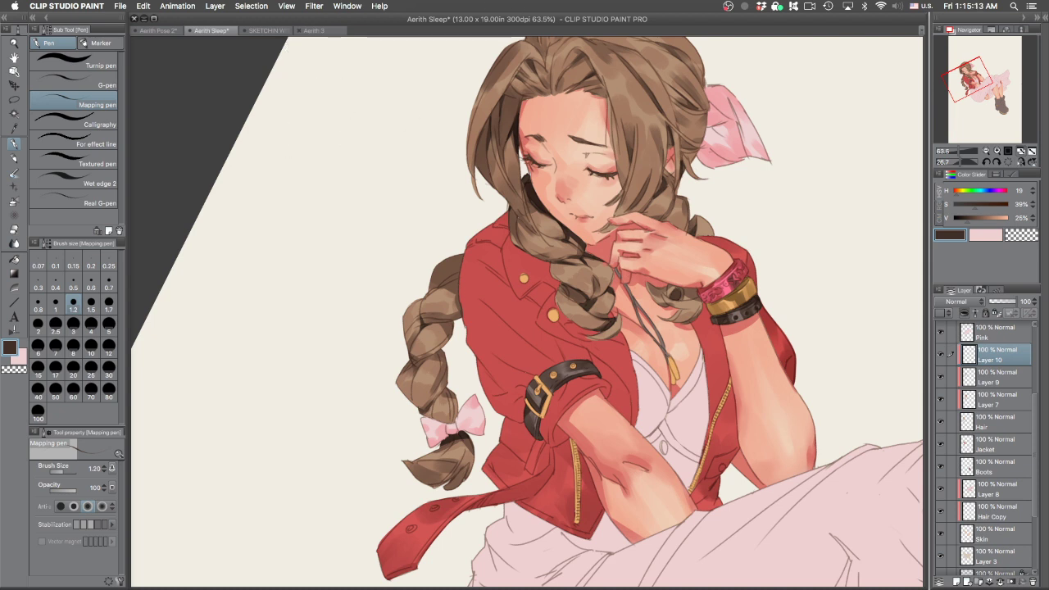
Hide the interface palettes to view the painting on its own
{"action": "key", "text": "Tab"}
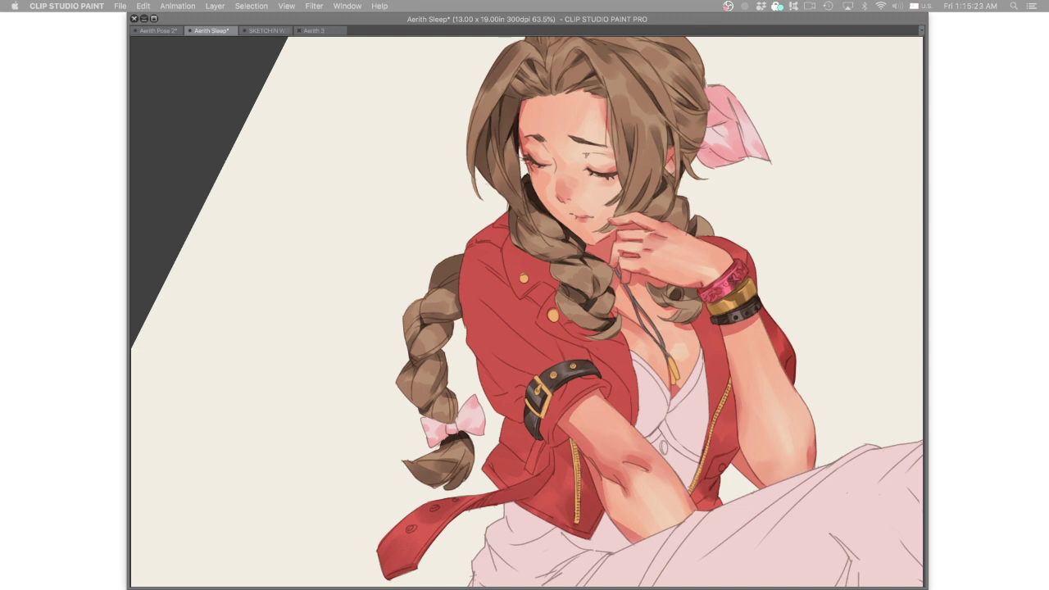
{"action": "key", "text": "Tab"}
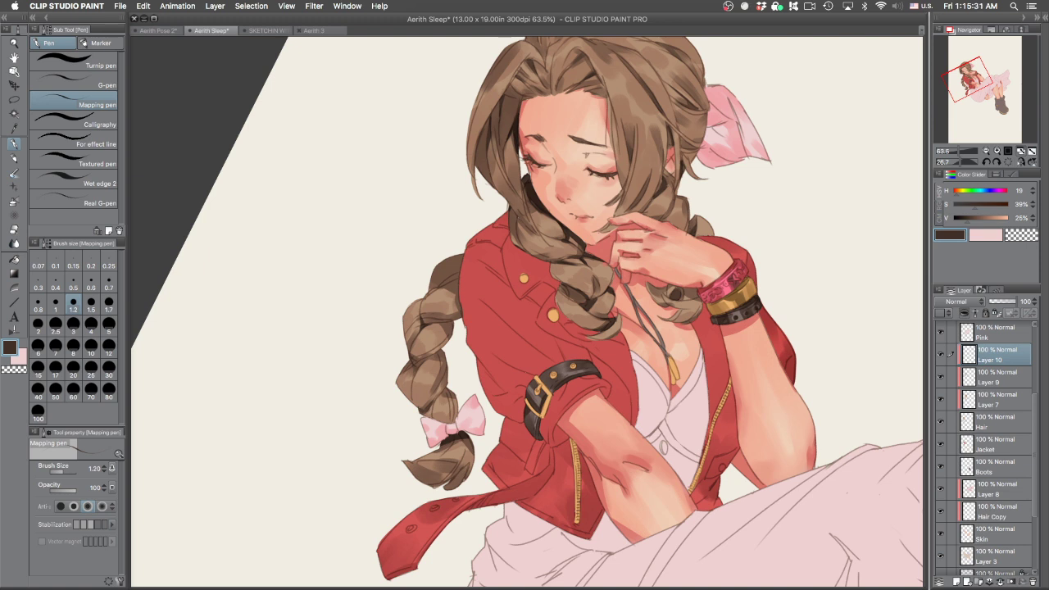
{"action": "key", "text": "Tab"}
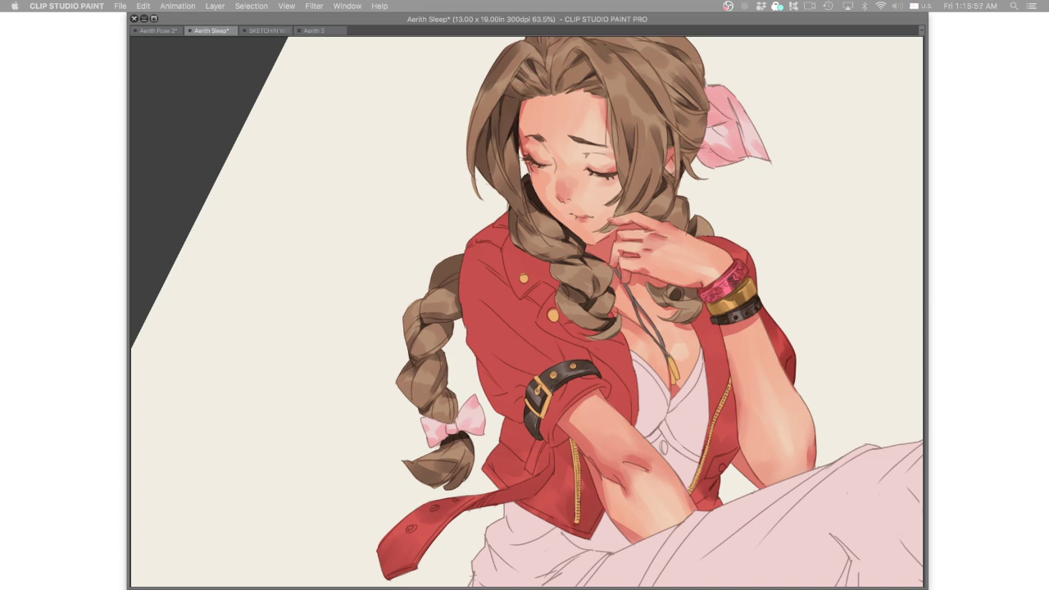
Bring the browser window with the illustrator's Instagram profile into view, look through the posts, and enlarge the window
{"action": "left_click_drag", "start_coordinate": [1048, 100], "coordinate": [666, 72]}
{"action": "scroll", "coordinate": [692, 196], "scroll_direction": "up", "scroll_amount": 10}
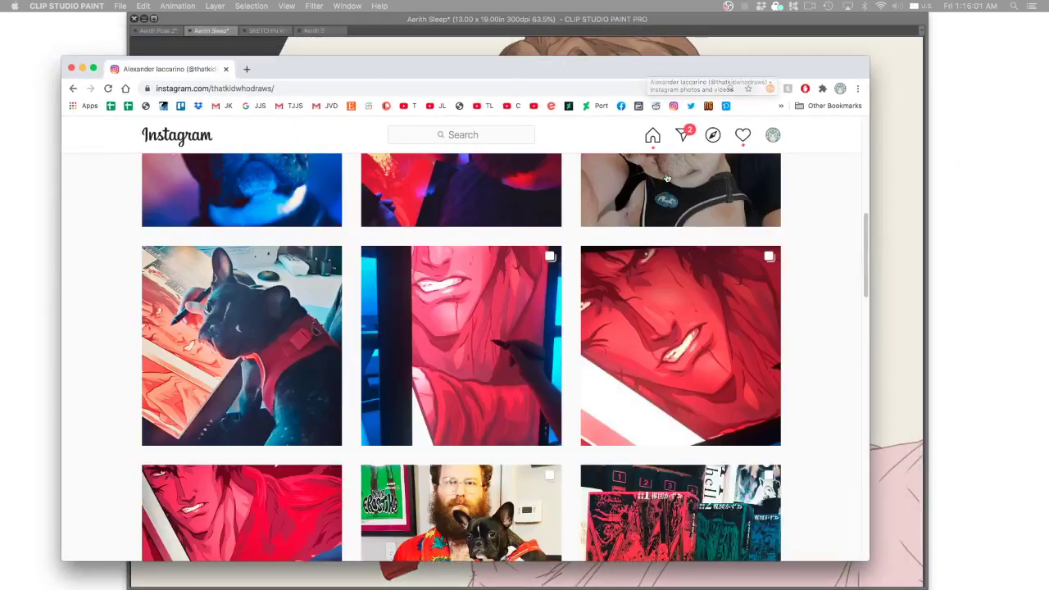
{"action": "scroll", "coordinate": [692, 196], "scroll_direction": "down", "scroll_amount": 3}
{"action": "scroll", "coordinate": [692, 196], "scroll_direction": "up", "scroll_amount": 3}
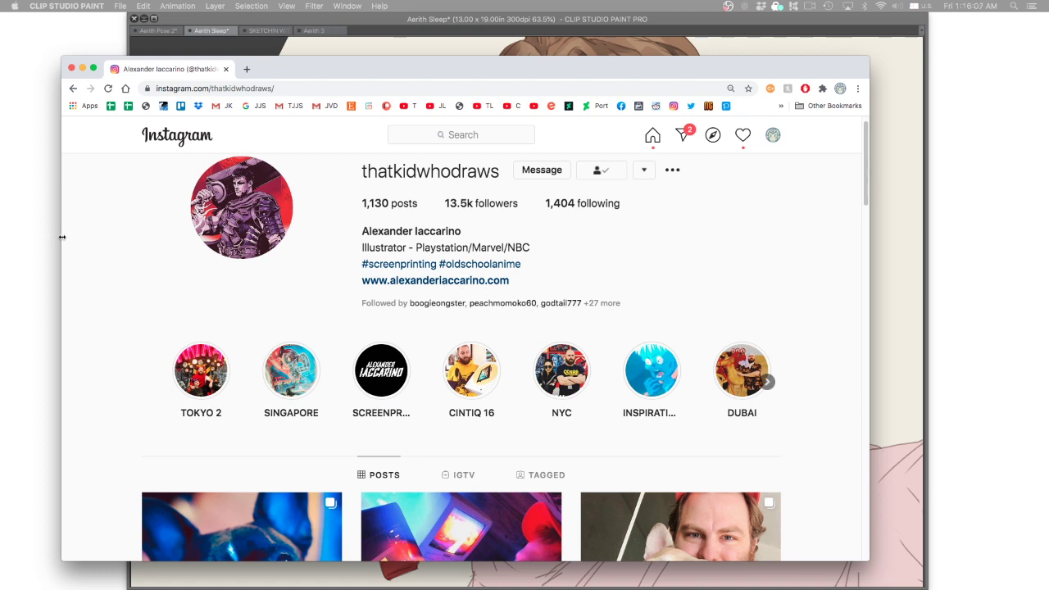
{"action": "left_click_drag", "start_coordinate": [58, 236], "coordinate": [35, 244]}
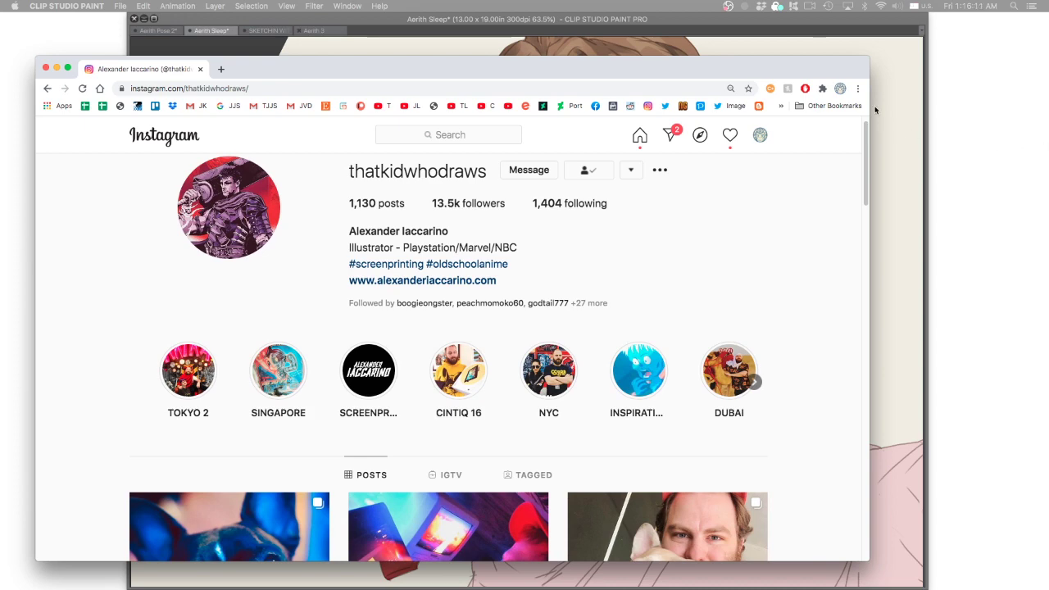
{"action": "left_click_drag", "start_coordinate": [868, 58], "coordinate": [1017, 12]}
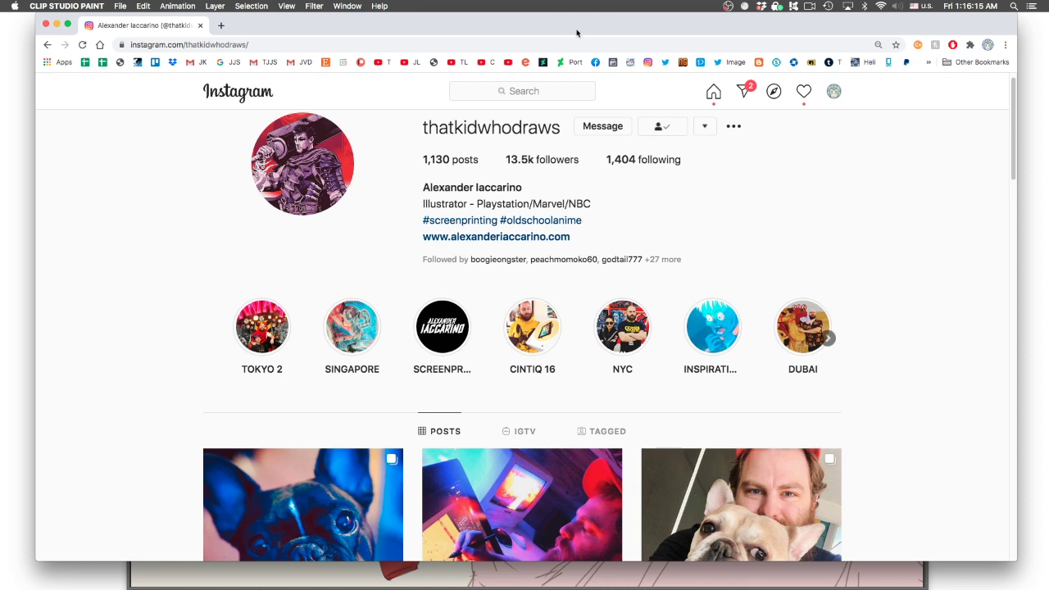